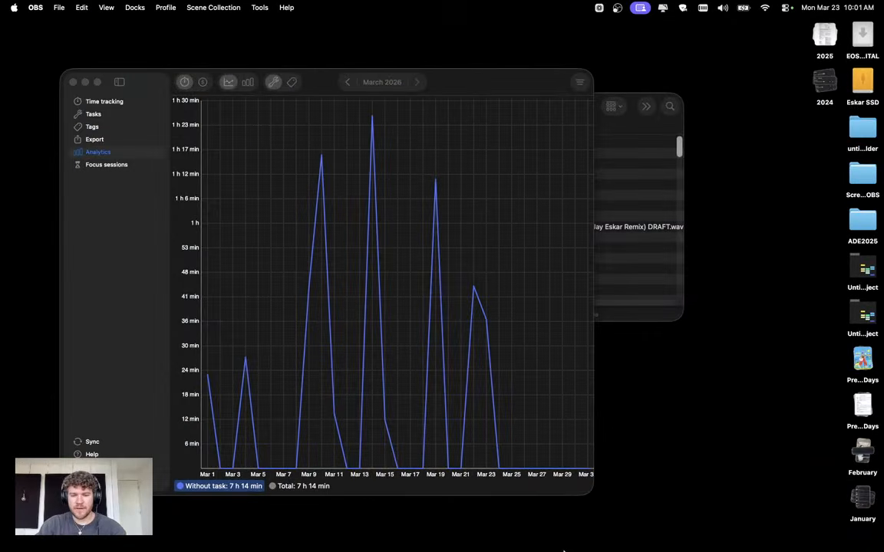
Switch to YouTube Studio in Safari and change the episode number in the live stream's title to EP. 2.
mouse_move(520, 546)
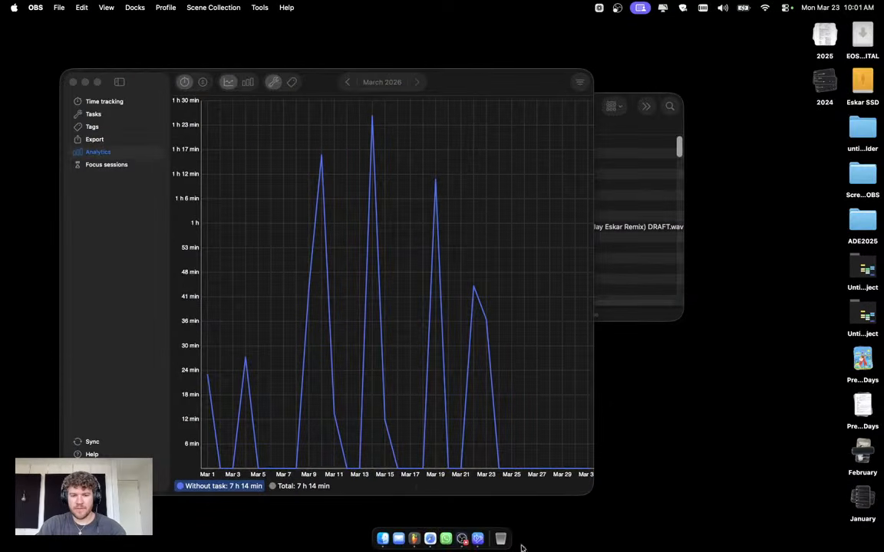
click(435, 538)
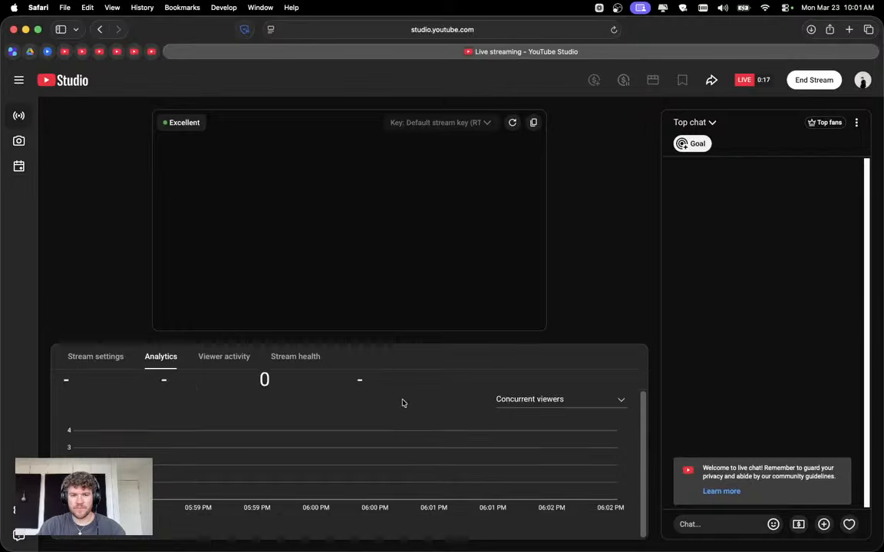
click(85, 361)
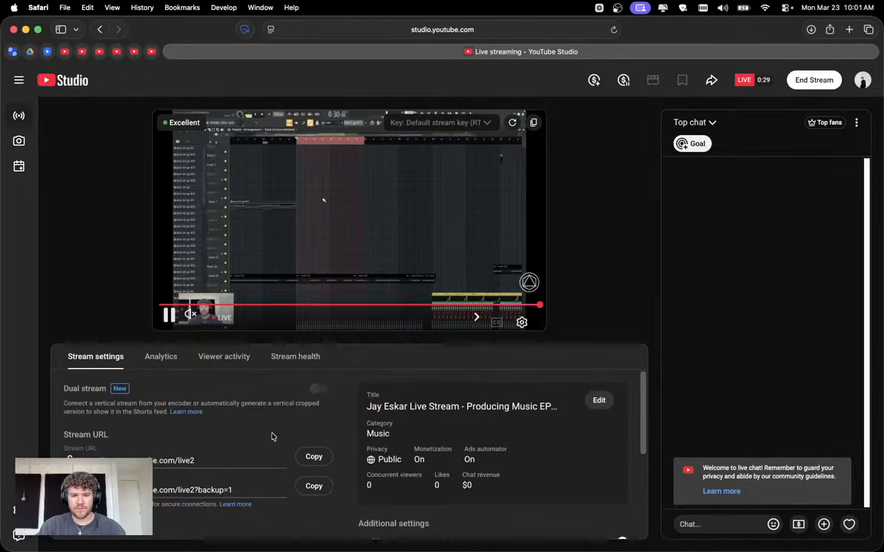
click(598, 400)
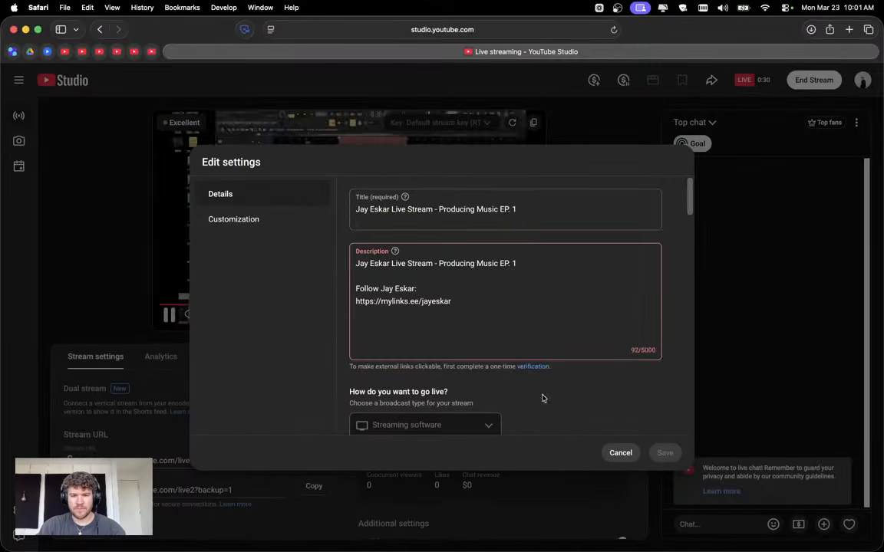
click(529, 209)
key(BackSpace)
text(2)
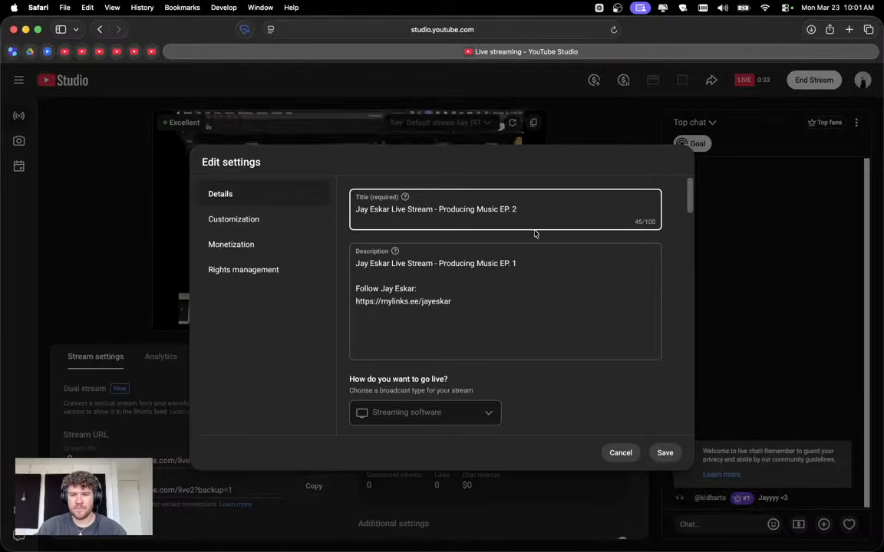
Change the episode number in the stream description to EP. 2 and save the settings.
click(531, 261)
key(BackSpace)
text(2)
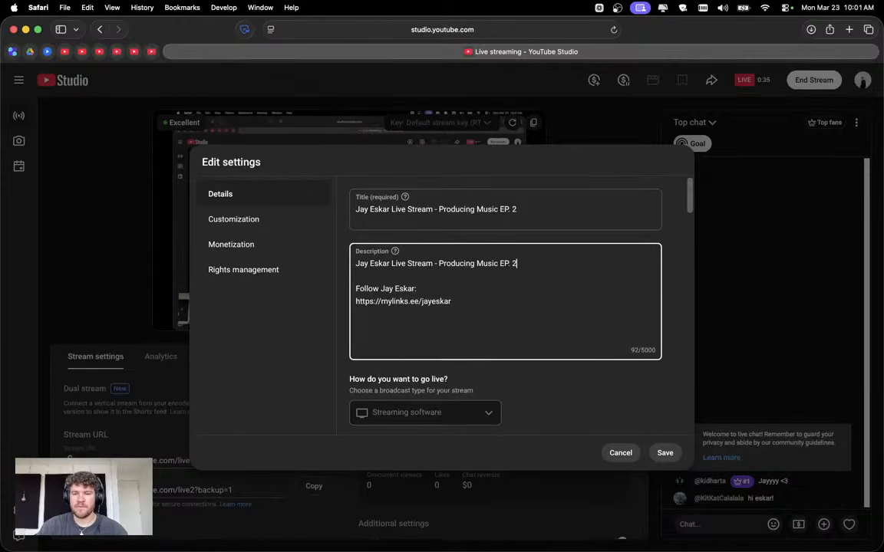
click(664, 453)
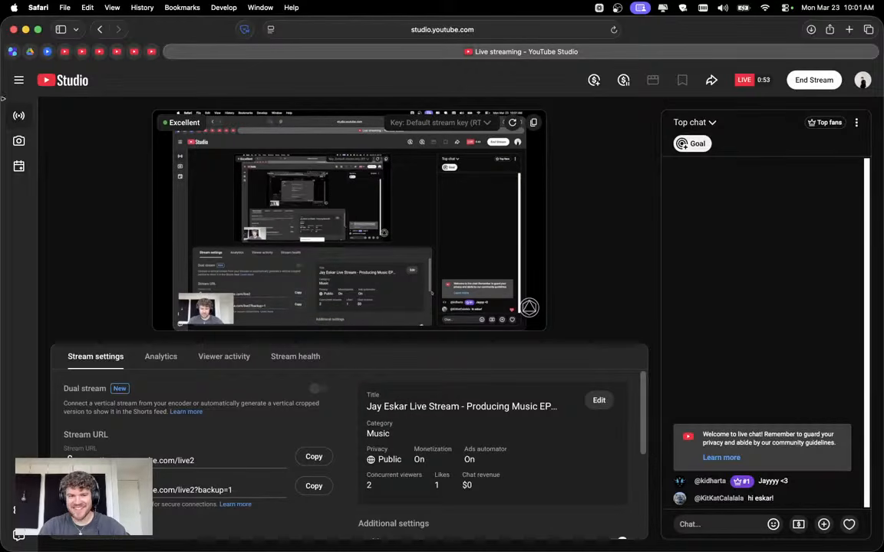
Minimize the browser, switch to FL Studio, and mute the Lead Vox tracks, Track 14 and Track 15.
click(25, 29)
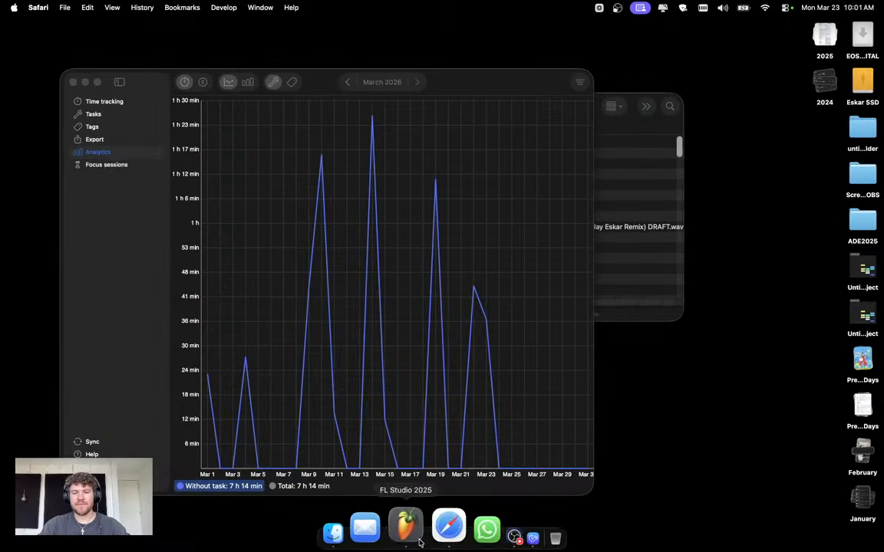
click(407, 528)
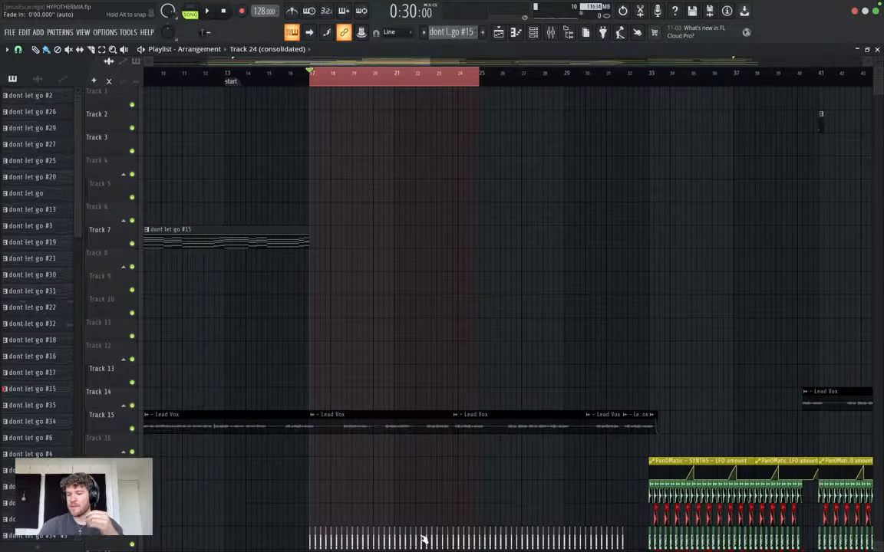
scroll(307, 253, down, 5)
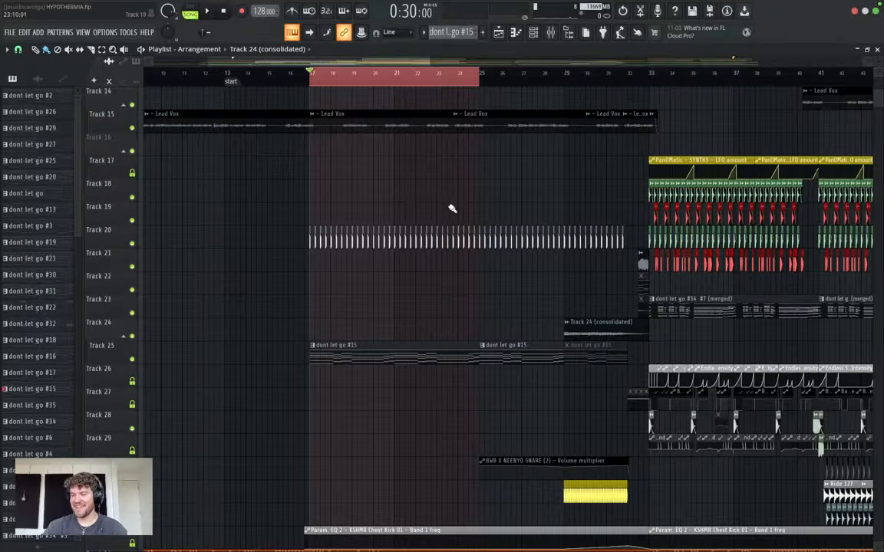
scroll(372, 200, up, 3)
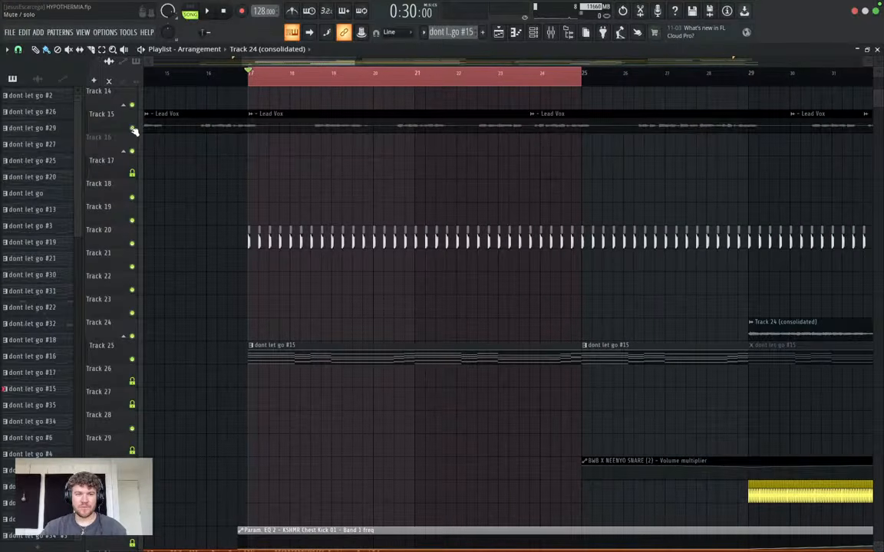
scroll(328, 204, down, 4)
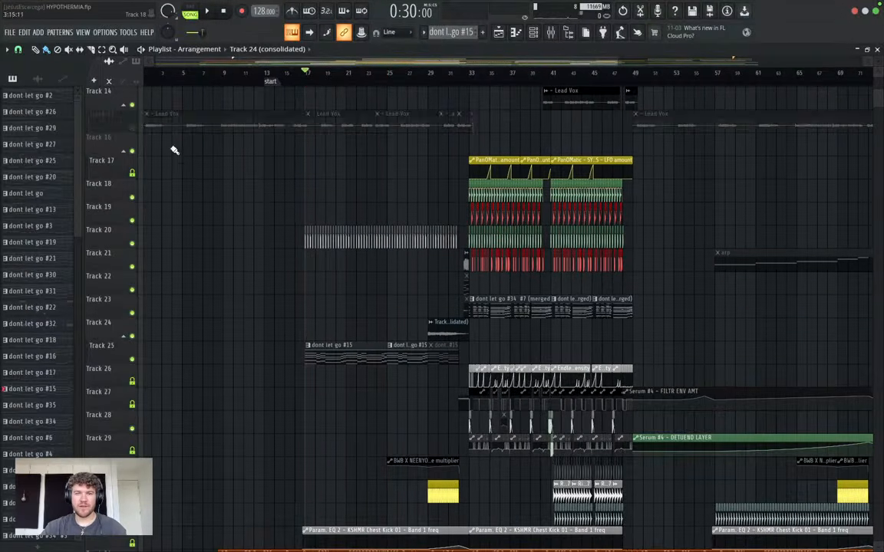
scroll(230, 176, up, 3)
scroll(325, 282, down, 5)
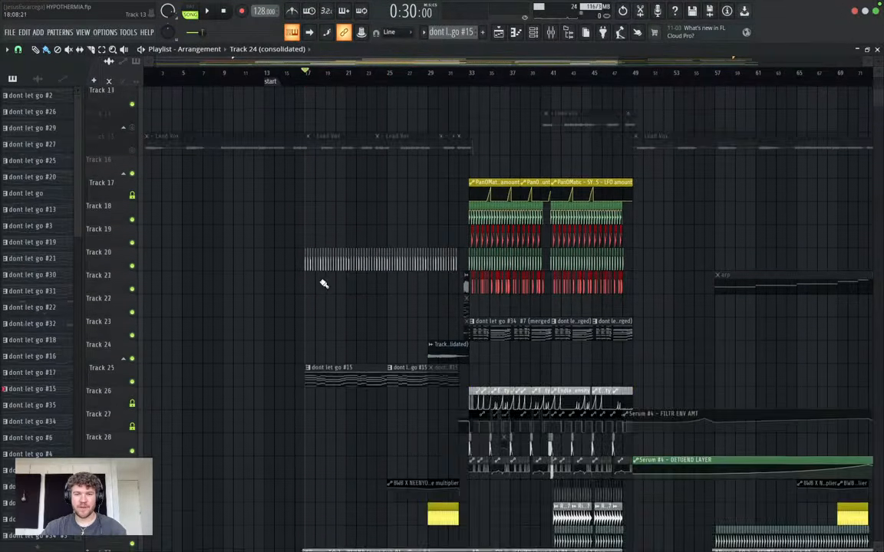
Set the playback position to bar 33 and briefly play the section from there.
scroll(325, 284, down, 1)
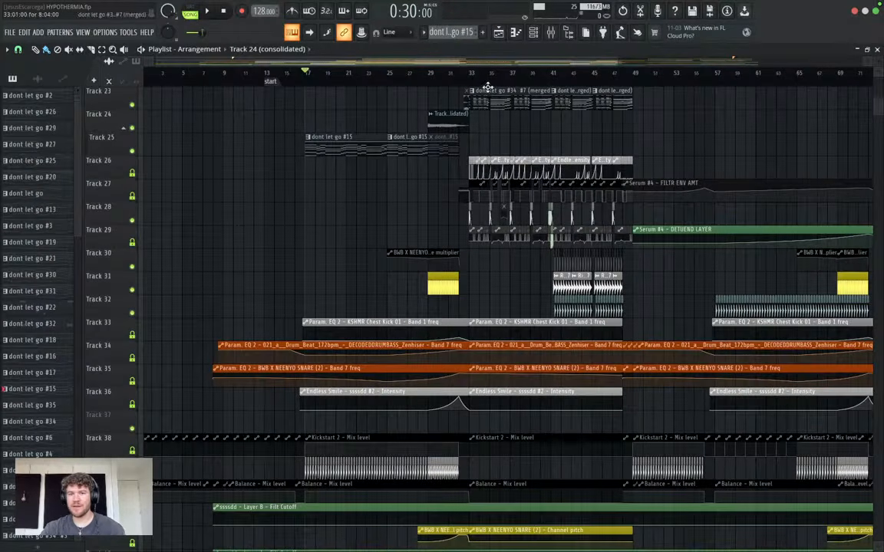
click(469, 77)
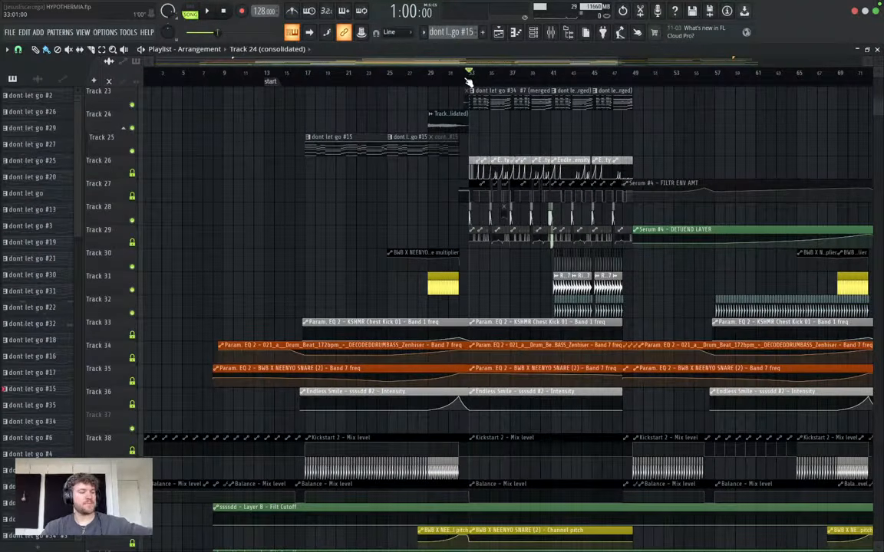
key(space)
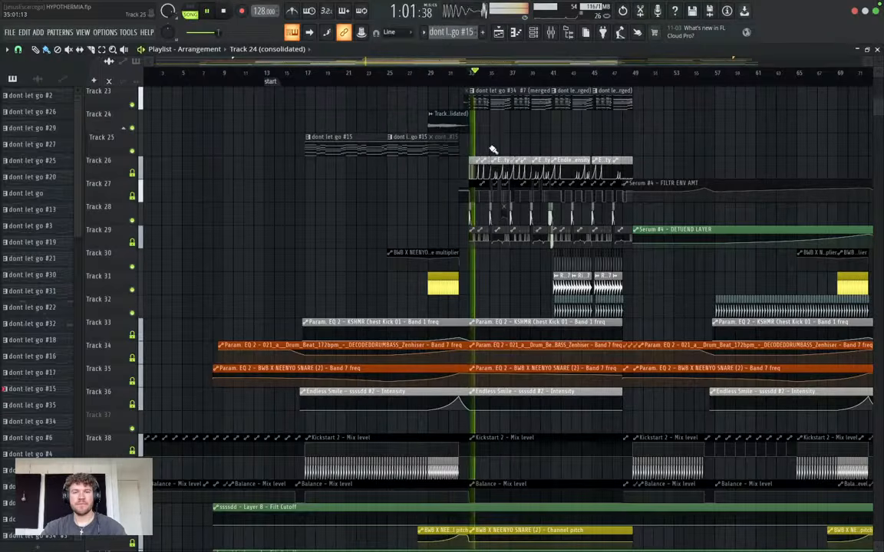
key(space)
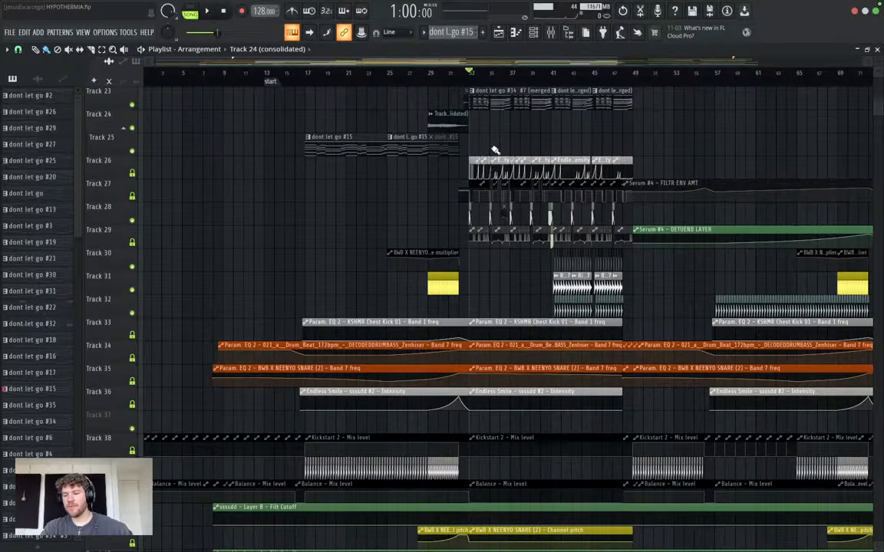
Quit the time-tracking app running in the background.
mouse_move(486, 548)
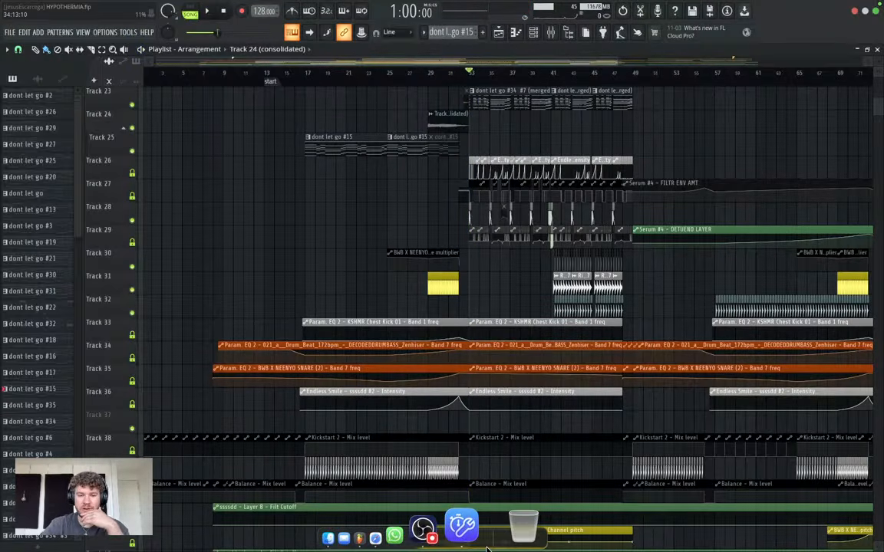
right_click(471, 528)
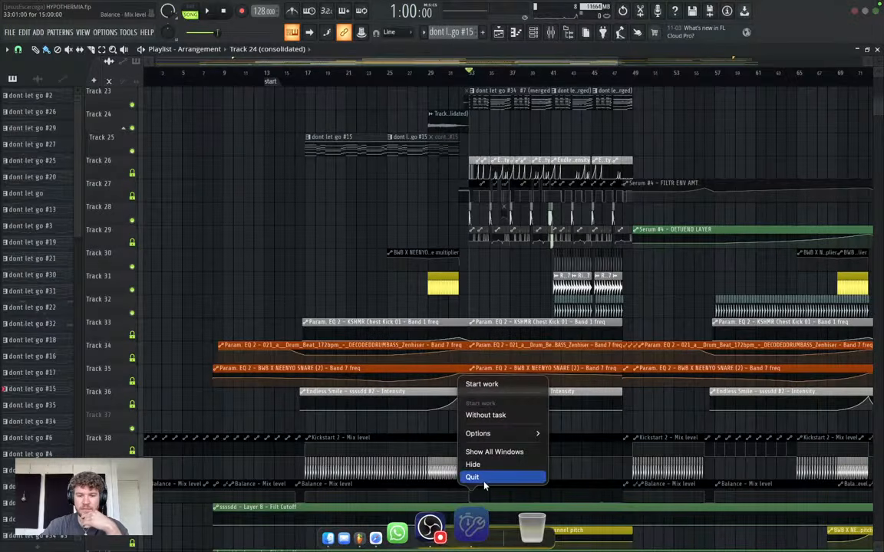
click(483, 477)
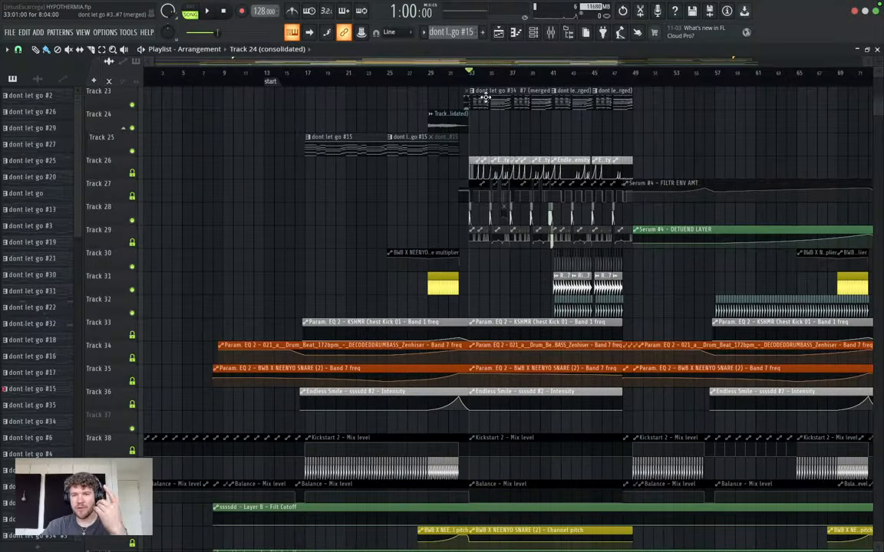
Play the section from bar 33, show the mixer, and select the mixer track The Prince #5.
key(space)
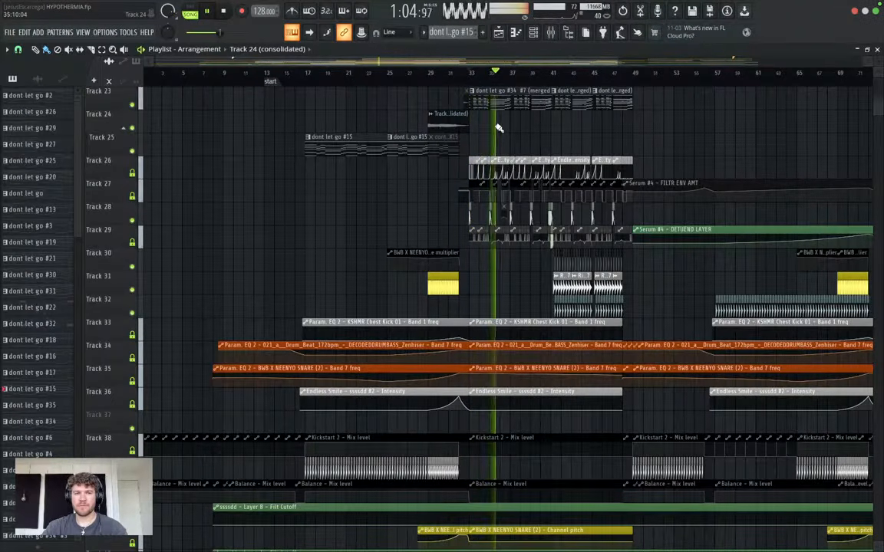
key(F9)
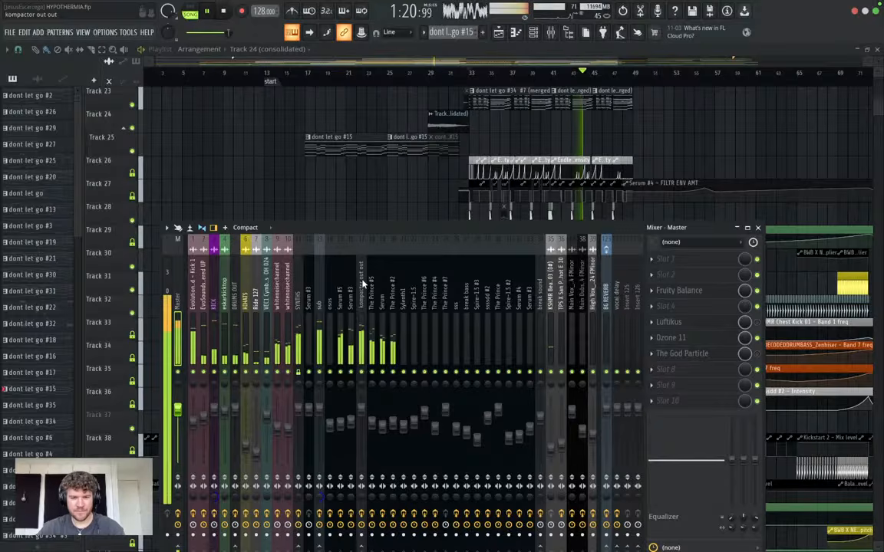
click(364, 283)
click(371, 286)
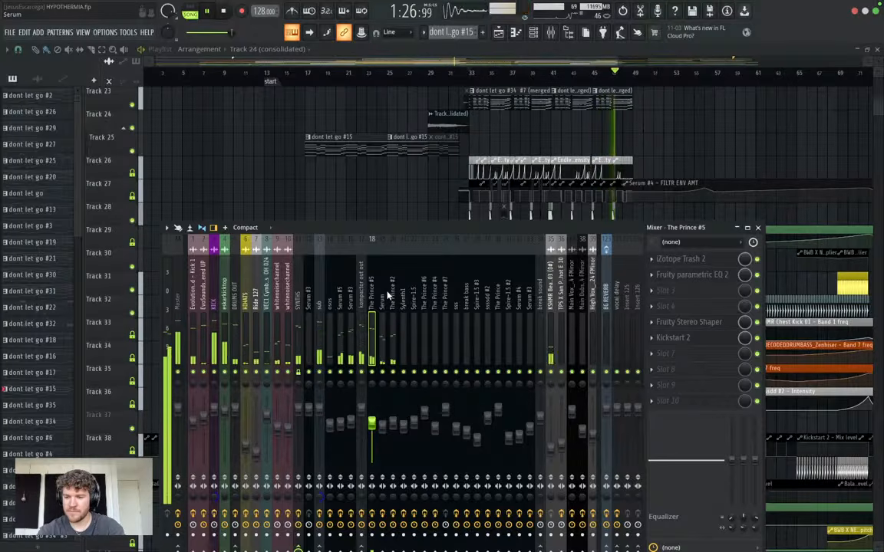
key(space)
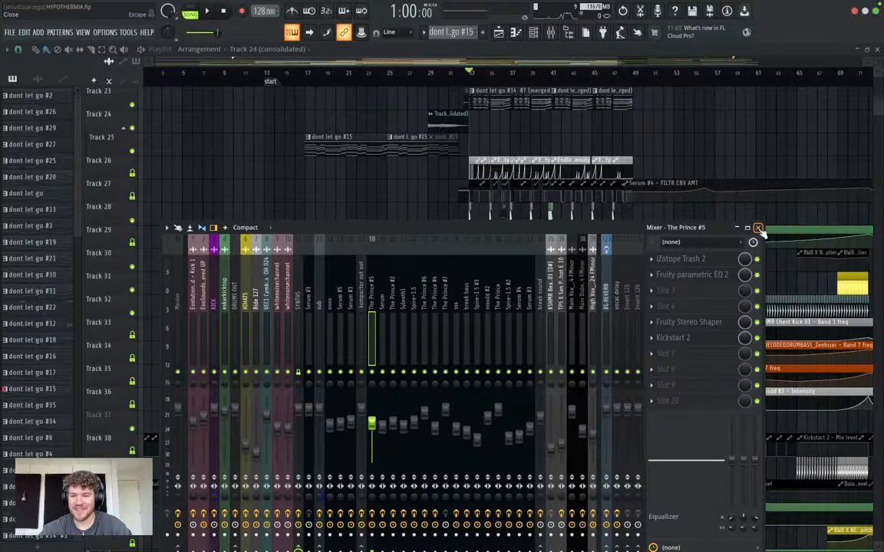
Solo the mixer track The Prince #5 during playback and bypass its effect slots.
key(space)
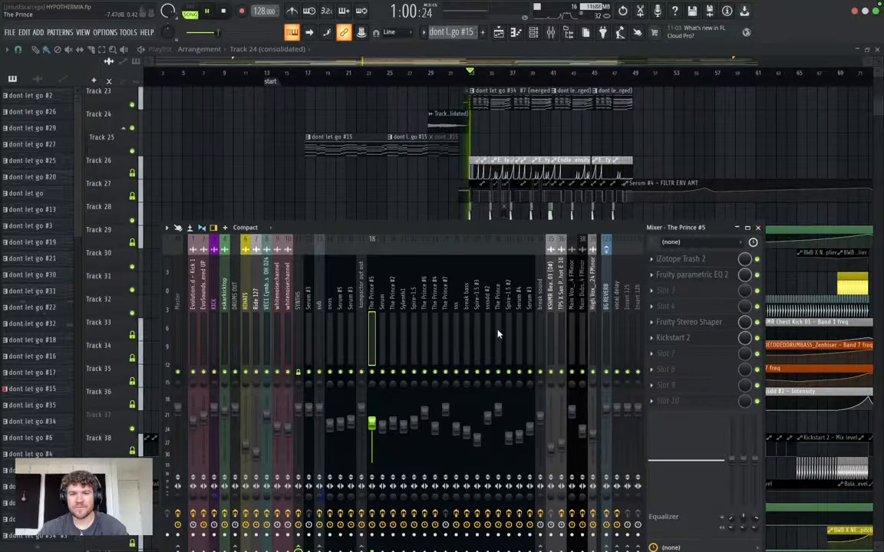
right_click(373, 373)
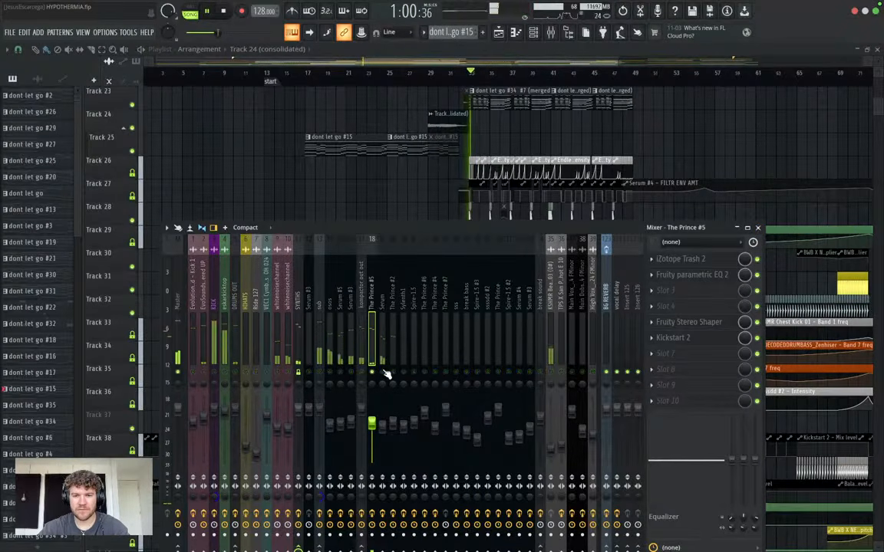
drag(411, 227, 401, 189)
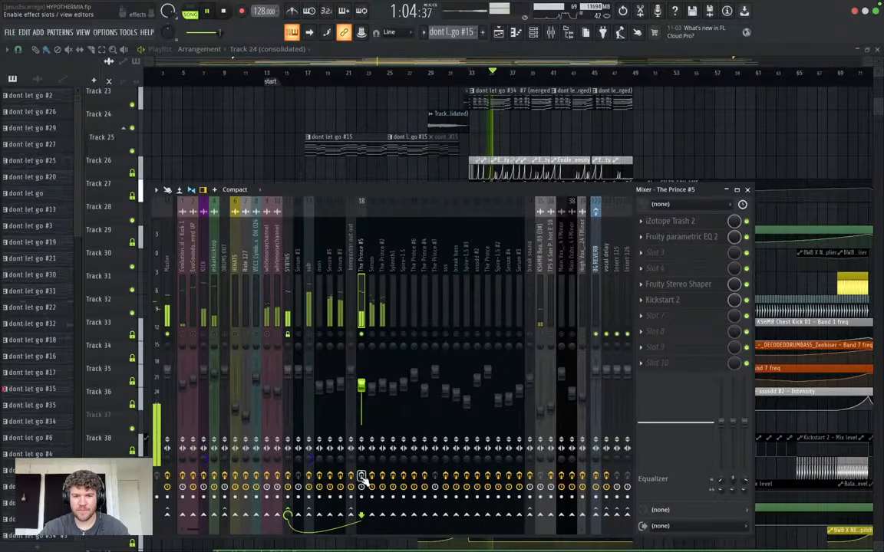
key(space)
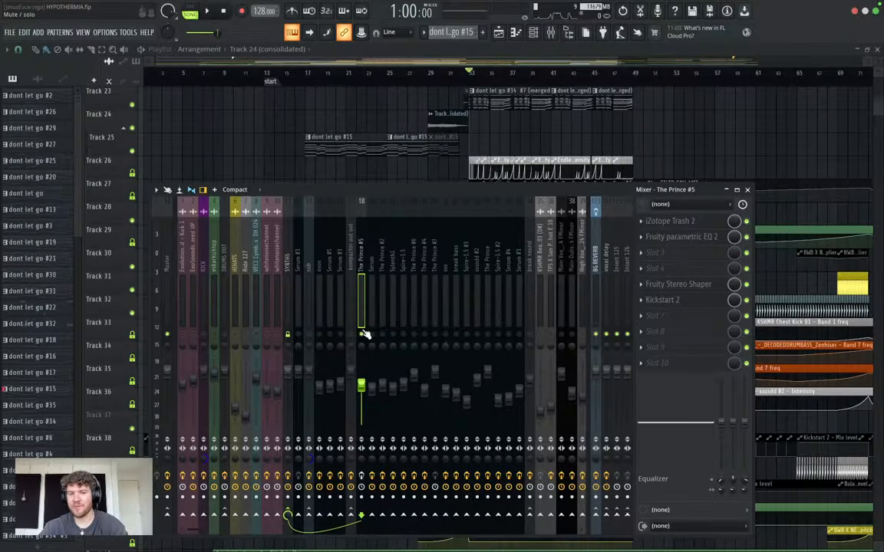
Replay the section from bar 33 to compare The Prince #5 with its effect slots bypassed and enabled, leaving them enabled.
key(space)
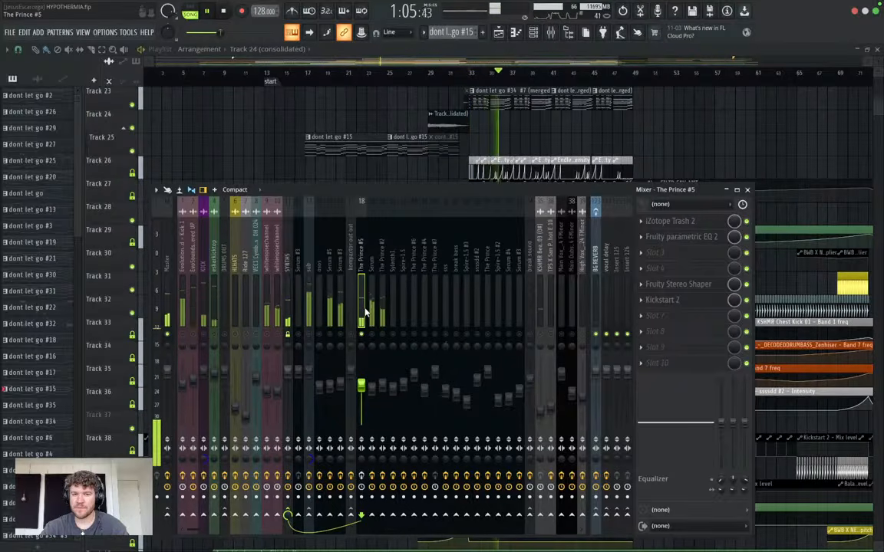
key(space)
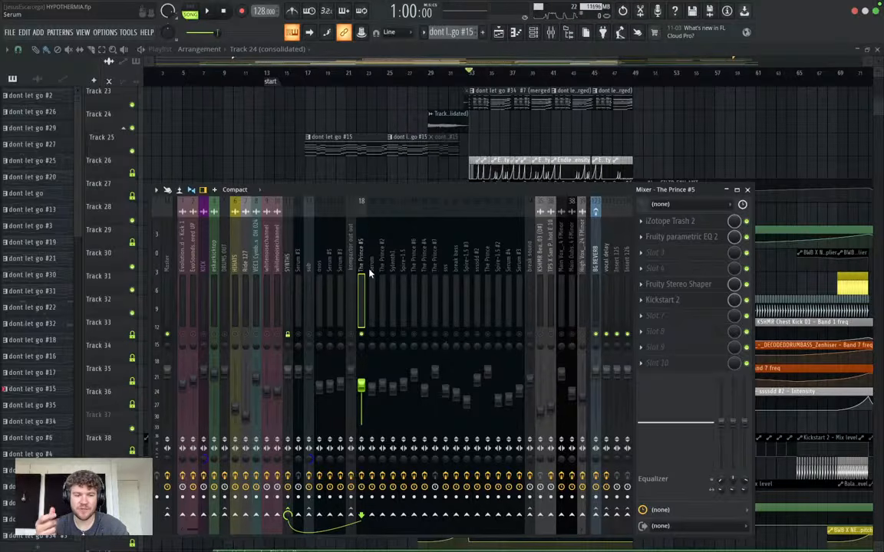
key(space)
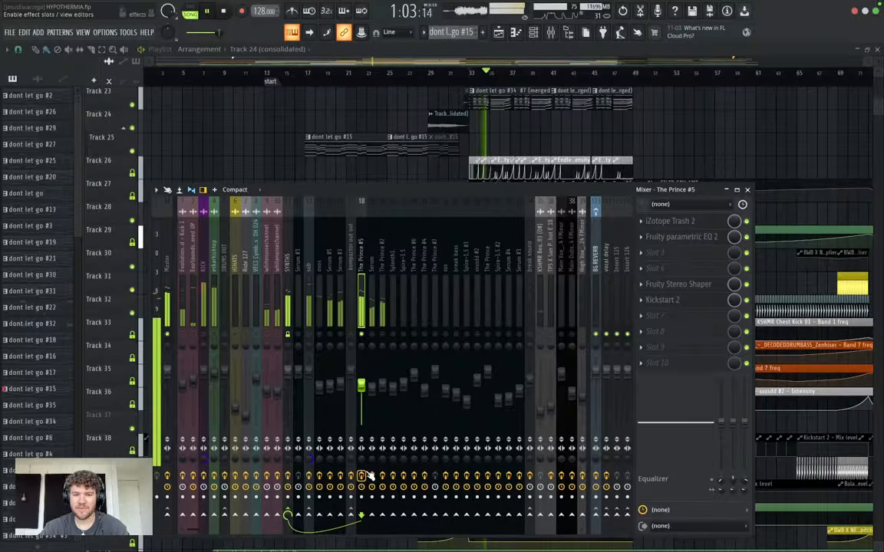
key(space)
key(space)
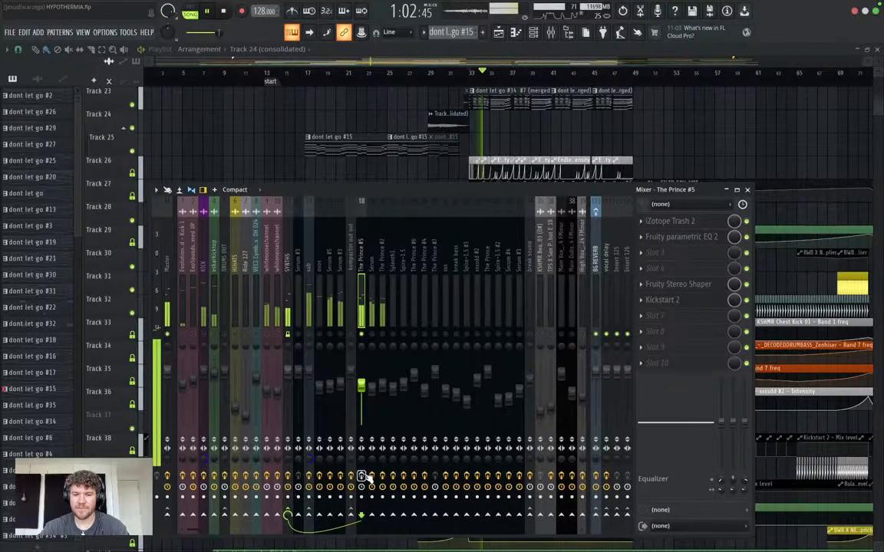
key(space)
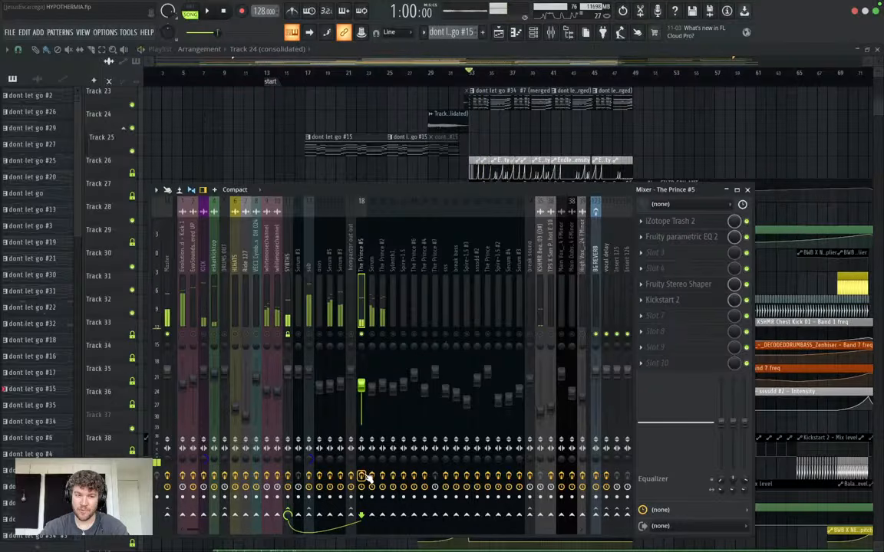
key(space)
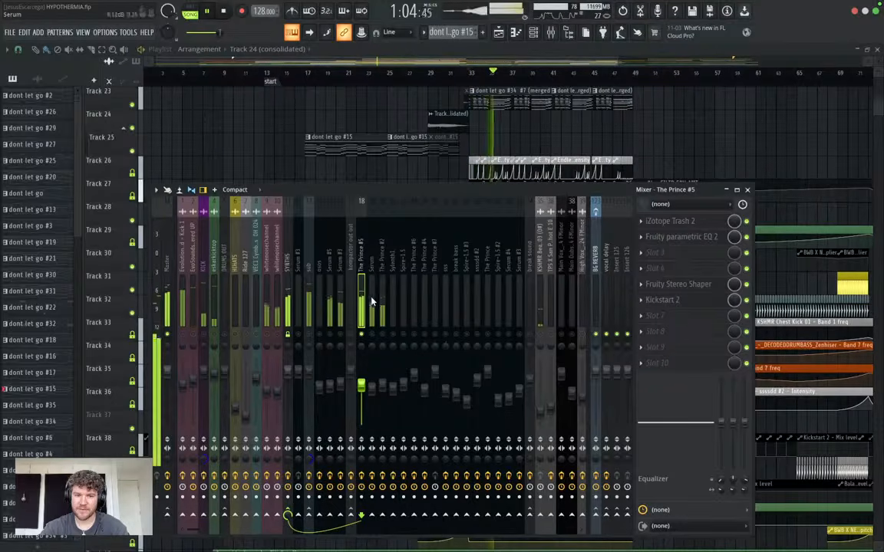
key(space)
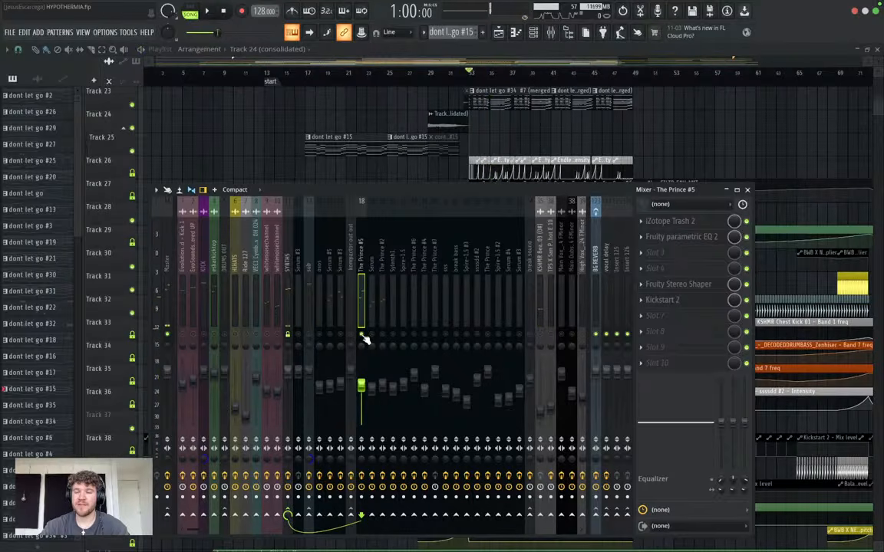
Check the Fruity parametric EQ 2 on The Prince #5 and open its iZotope Trash 2, dismissing the Preset Manager.
click(700, 238)
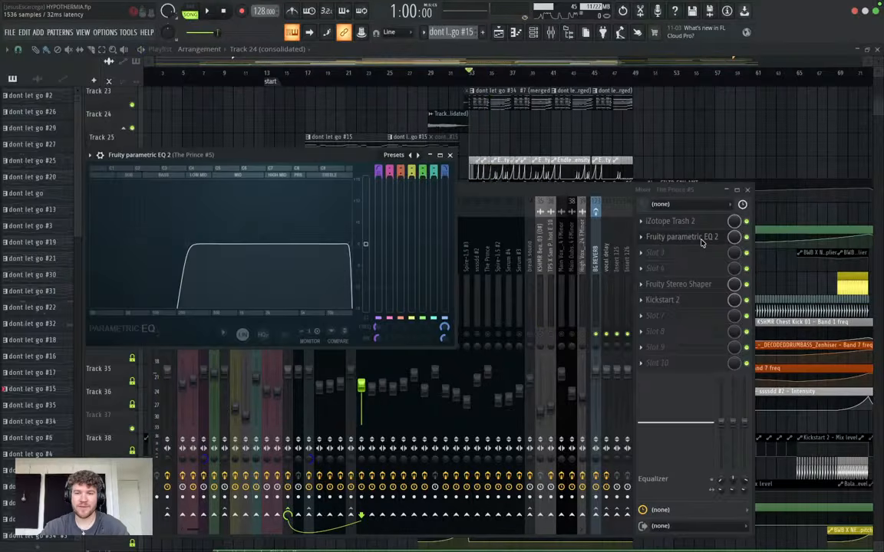
click(700, 238)
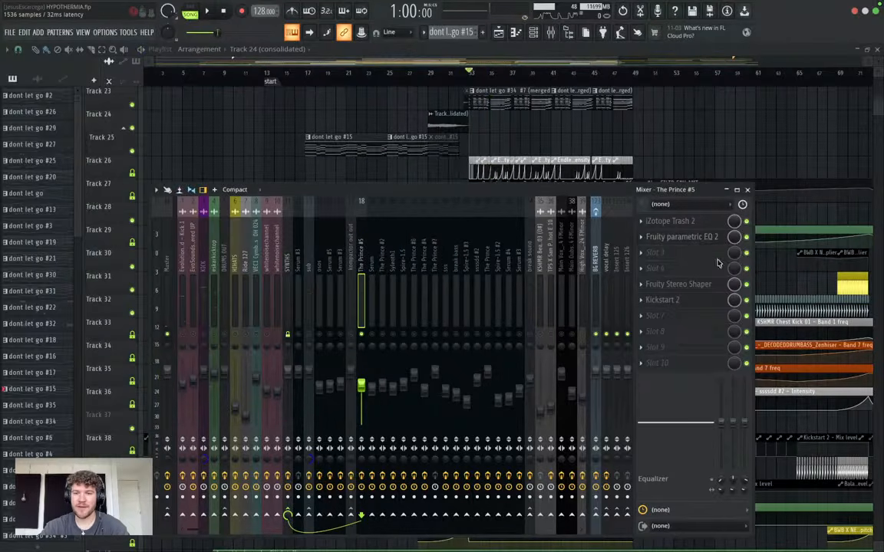
click(694, 221)
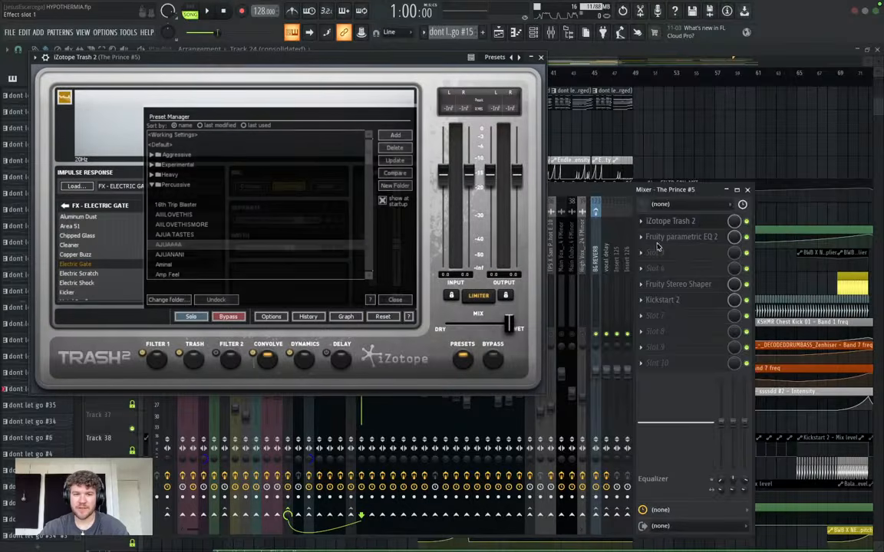
click(396, 301)
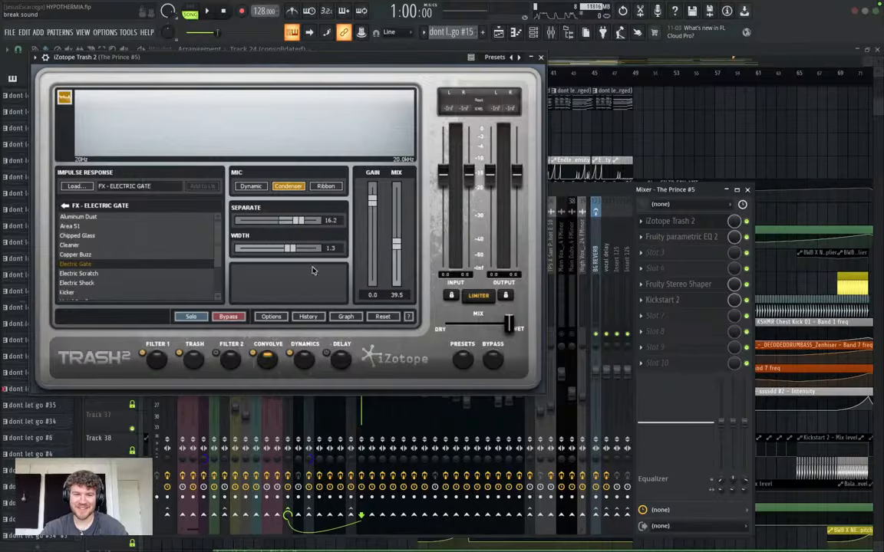
Examine the Dynamics, Trash and Filter 1 modules of iZotope Trash 2 on The Prince #5 and close the plugin.
click(299, 365)
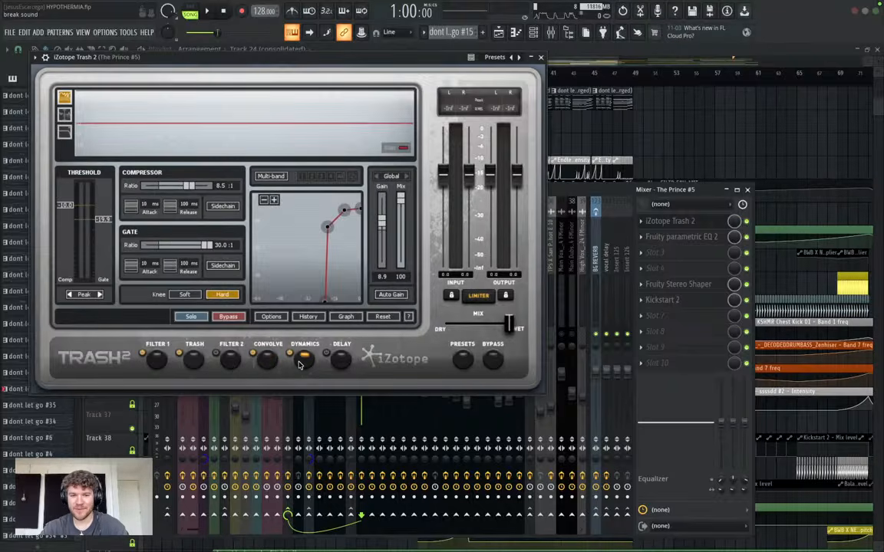
click(197, 363)
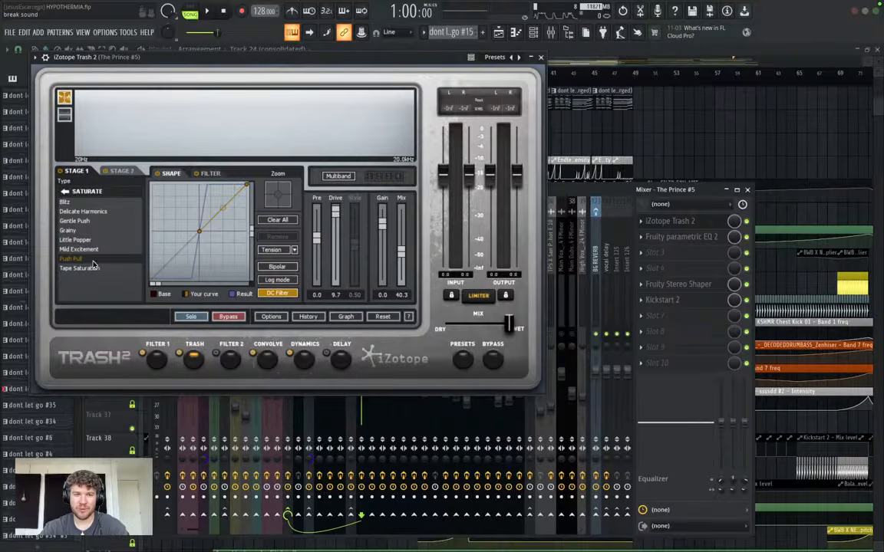
click(158, 361)
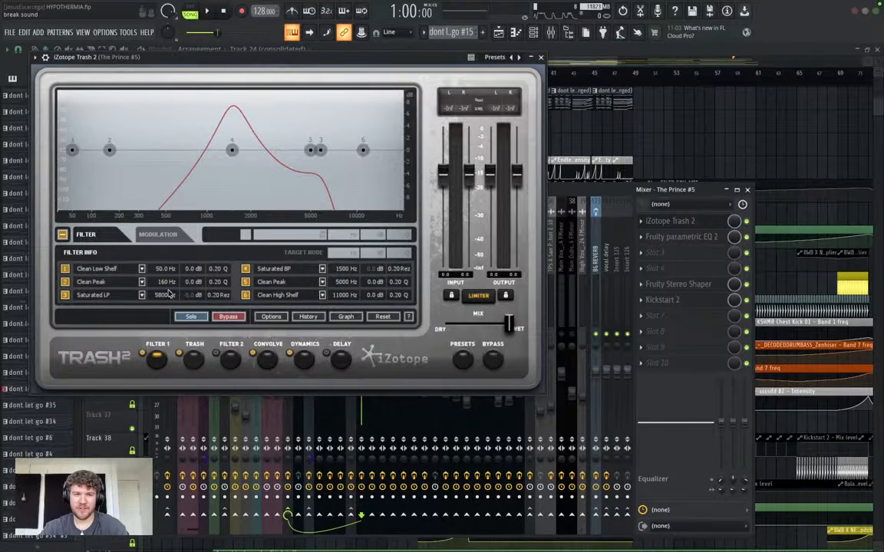
click(540, 57)
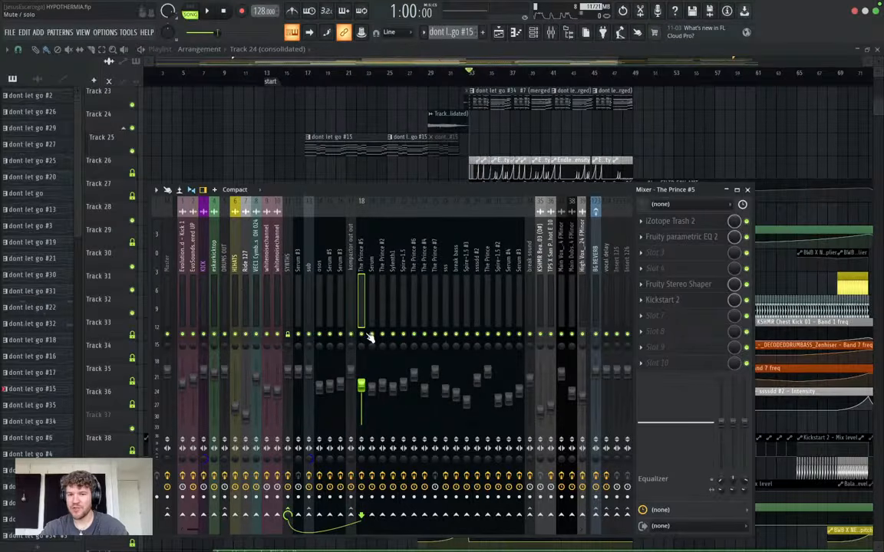
Step through the synth mixer tracks between The Prince #2 and sub to compare their effect chains, ending on The Prince #2.
click(379, 259)
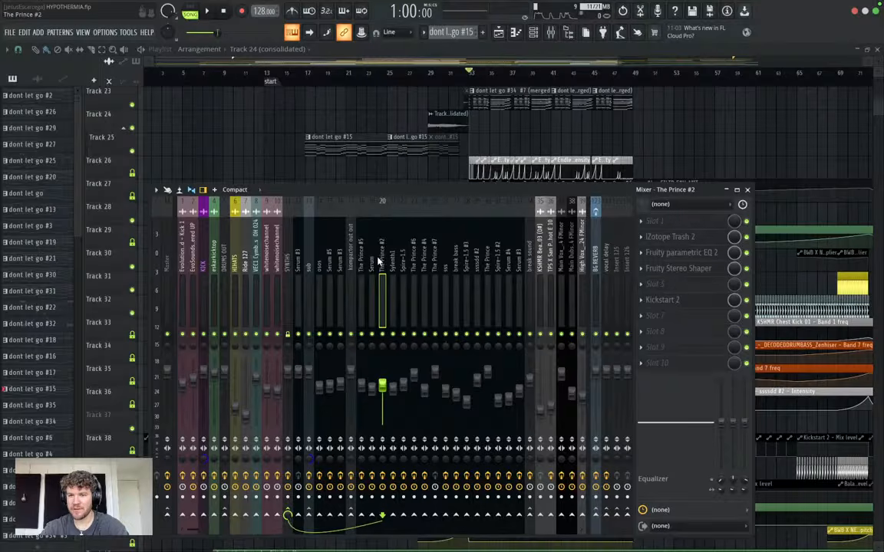
key(Left)
key(Left)
key(Left)
key(Left)
key(Left)
key(Left)
key(Left)
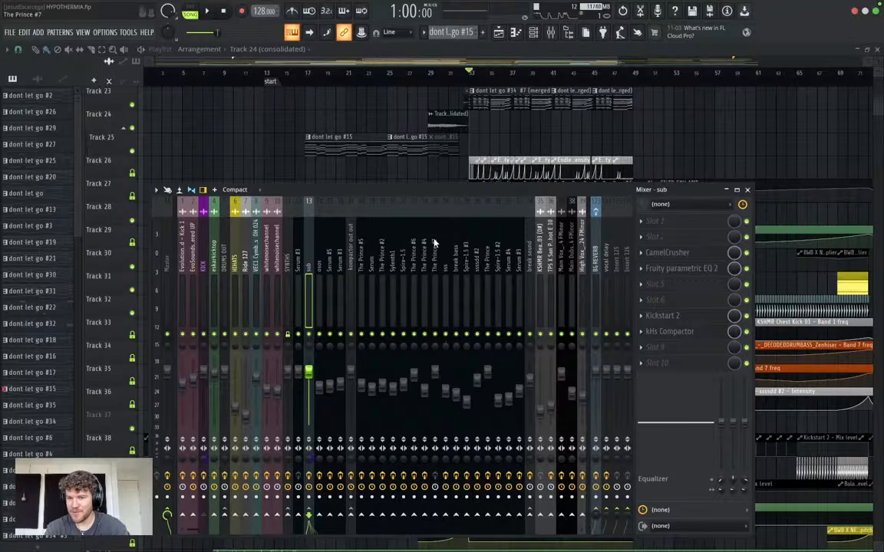
key(Right)
key(Right)
key(Right)
key(Right)
key(Right)
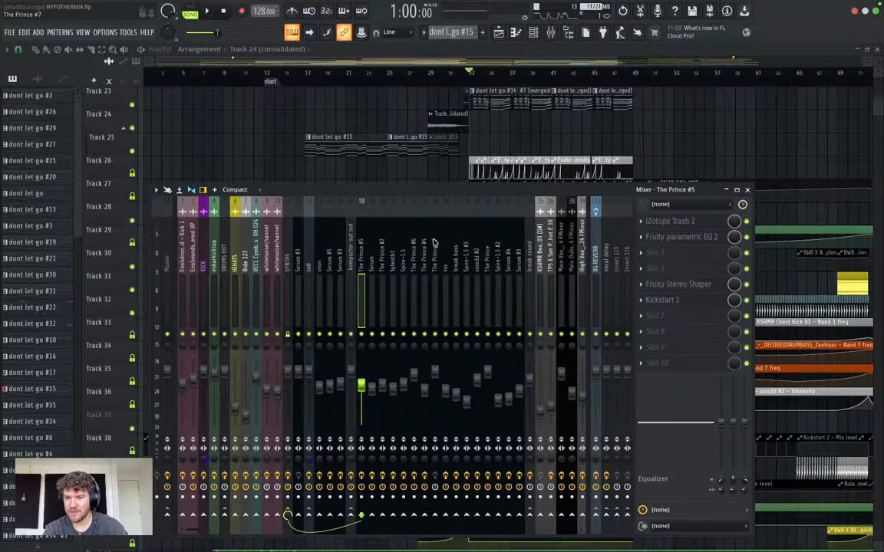
key(Right)
key(Right)
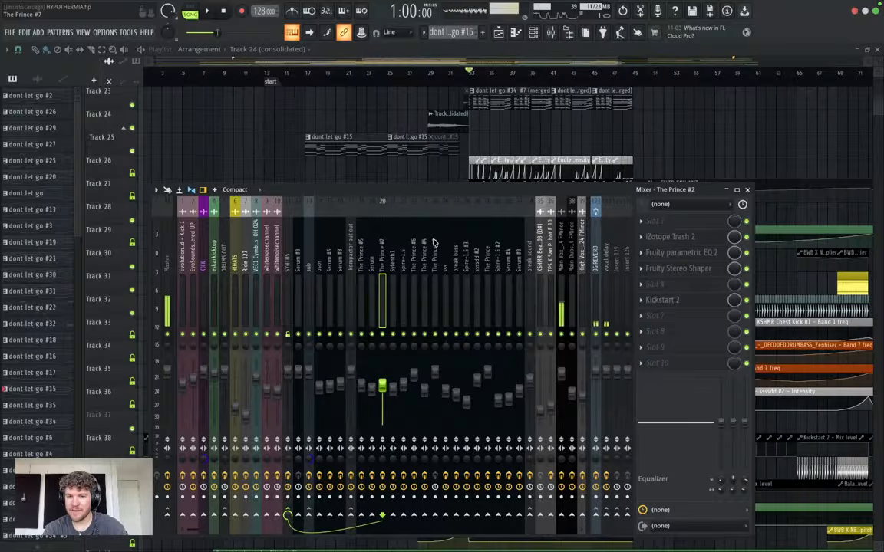
key(space)
key(space)
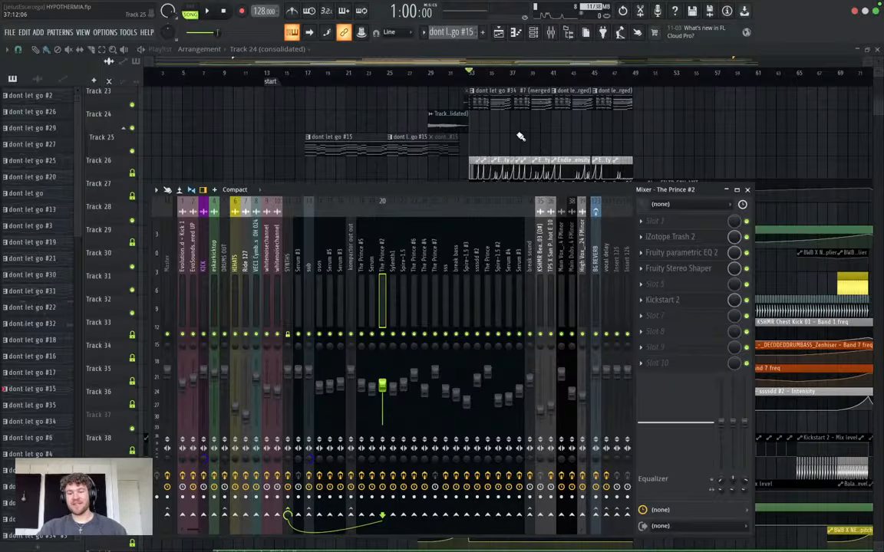
Hide the mixer and place the playhead at bar 17 in the playlist.
key(F9)
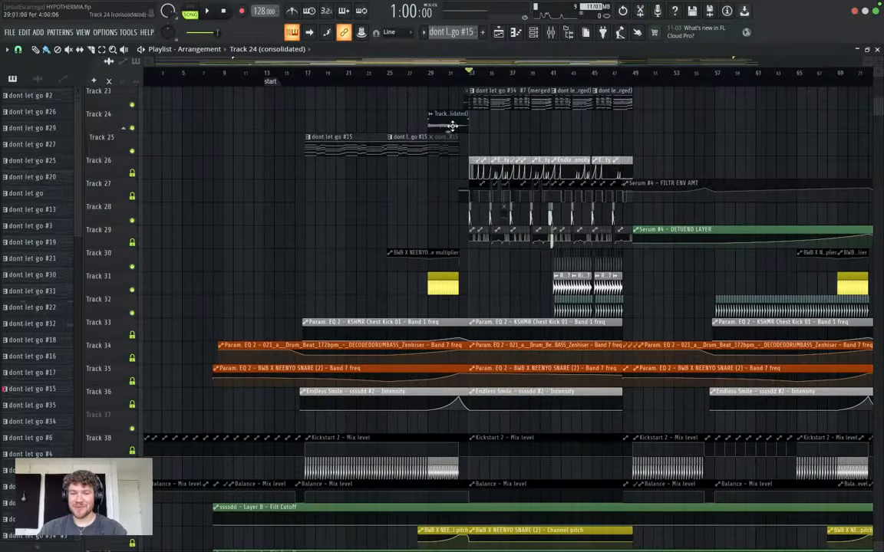
scroll(355, 221, up, 6)
scroll(355, 221, down, 3)
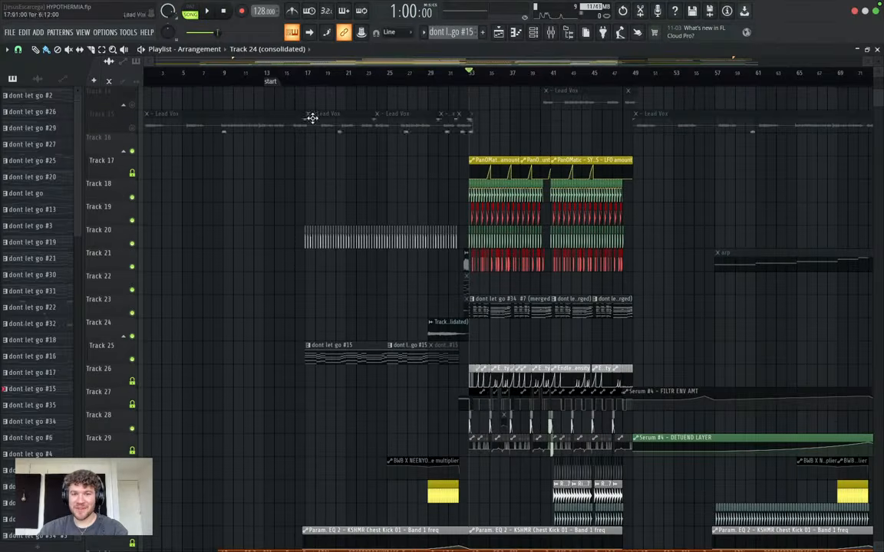
click(308, 75)
Move all the kick clips on Track 20 from bar 17 up to bar 32 down seven tracks to Track 27.
scroll(305, 271, up, 2)
scroll(315, 266, up, 3)
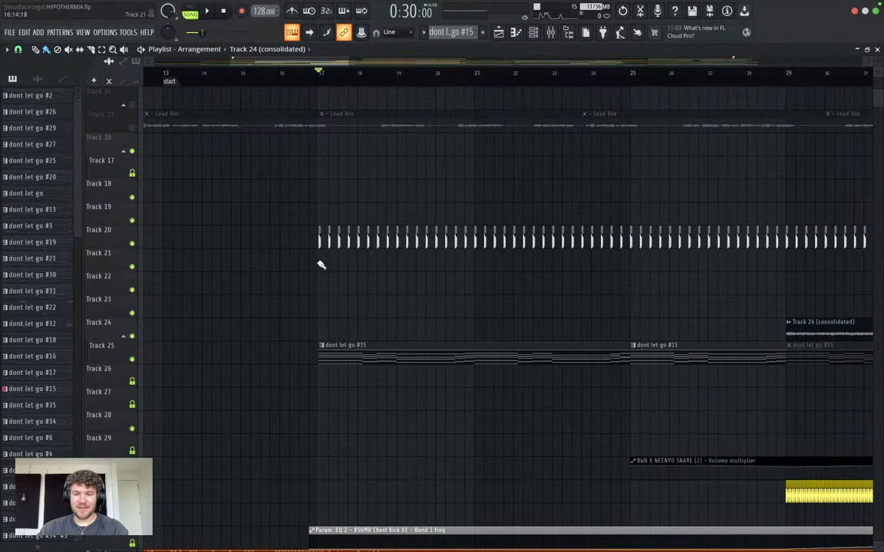
scroll(379, 276, down, 2)
scroll(377, 273, up, 5)
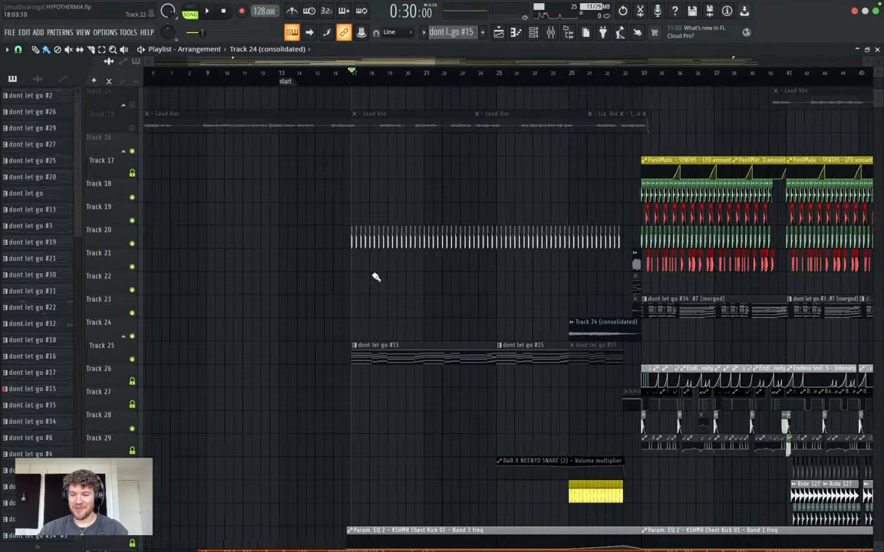
scroll(369, 263, up, 3)
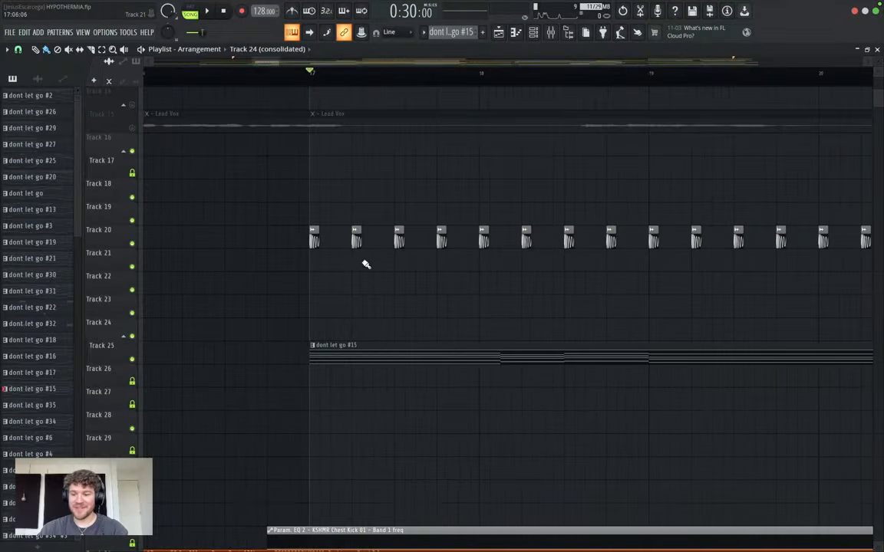
scroll(325, 260, down, 10)
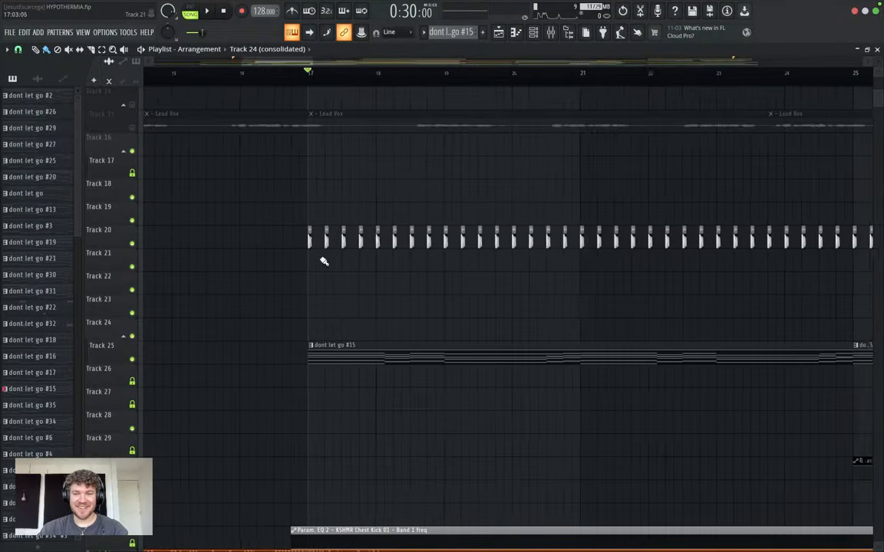
scroll(384, 247, up, 3)
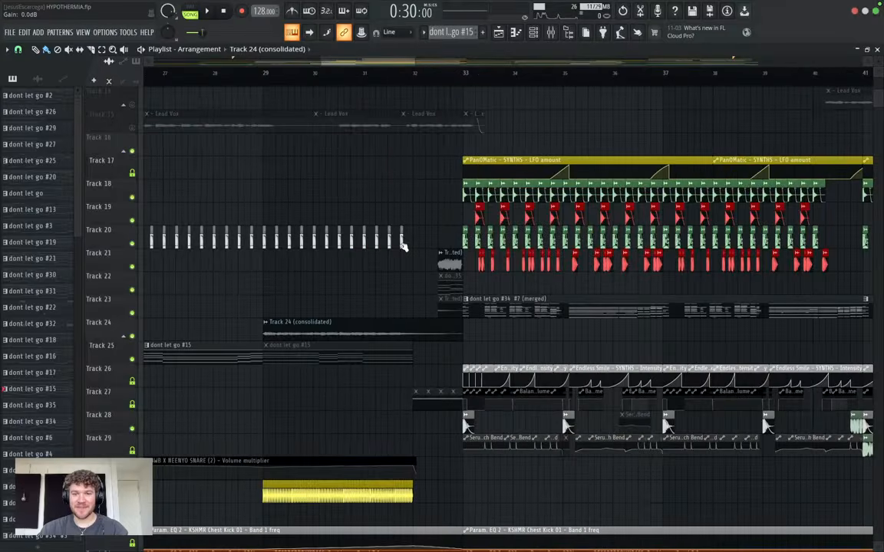
scroll(402, 247, down, 5)
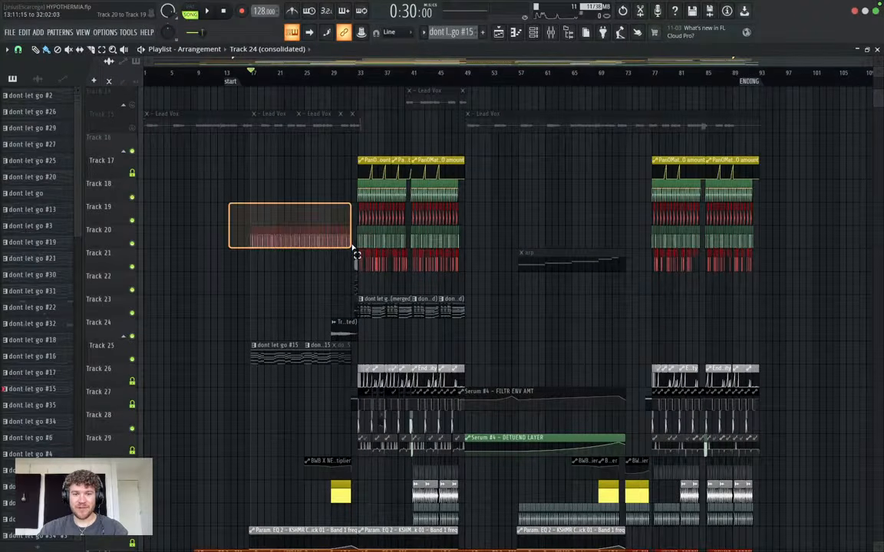
drag(354, 252, 354, 251)
key(shift+Down)
key(shift+Down)
key(shift+Down)
key(shift+Down)
key(shift+Down)
key(shift+Down)
key(shift+Down)
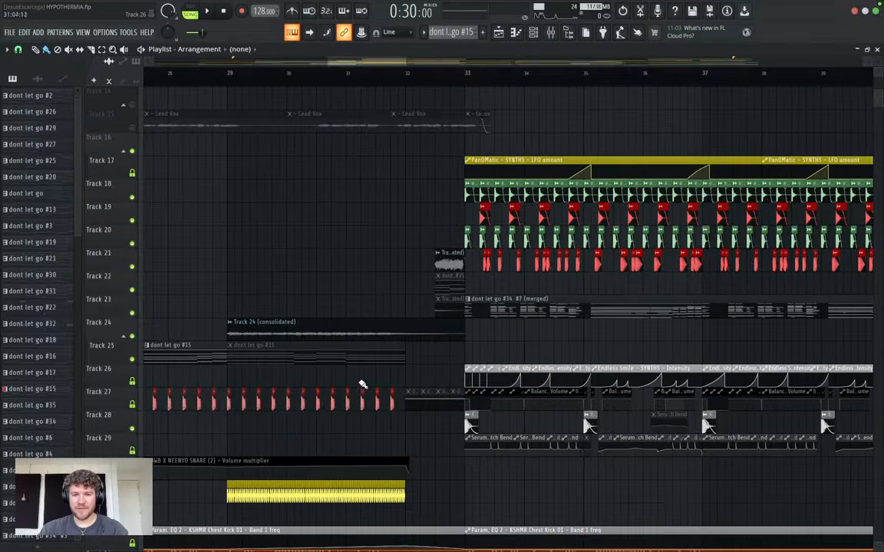
scroll(505, 394, up, 5)
scroll(505, 394, up, 1)
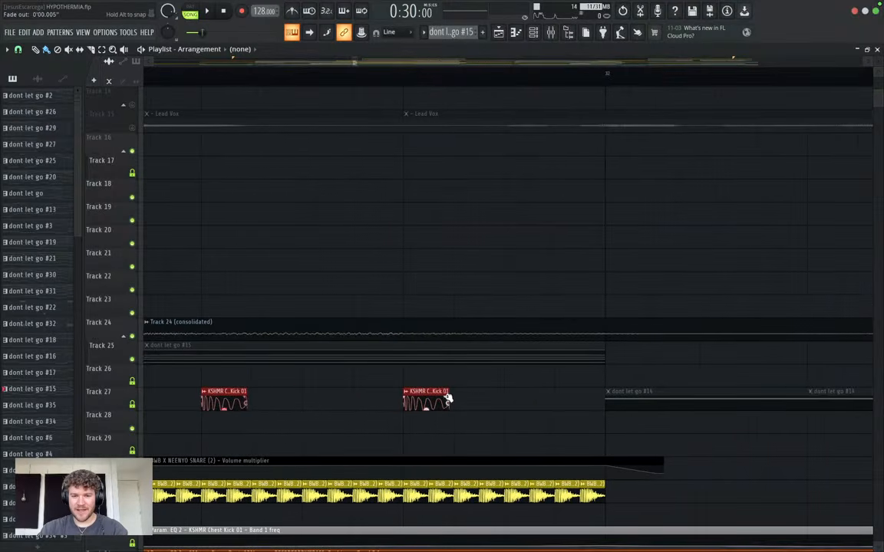
Look over the build-up's automation and drum tracks, play the section from bar 17 and again from bar 21, and stop playback.
scroll(453, 397, down, 8)
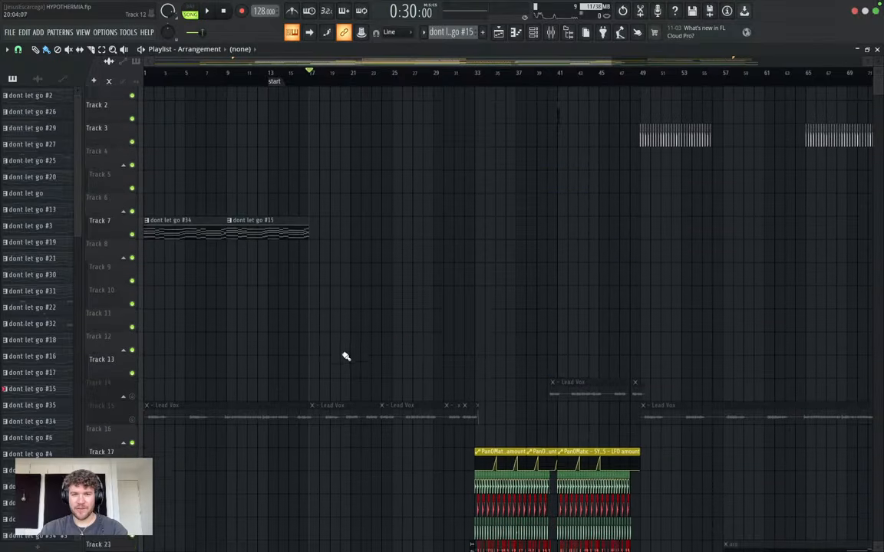
scroll(345, 356, up, 1)
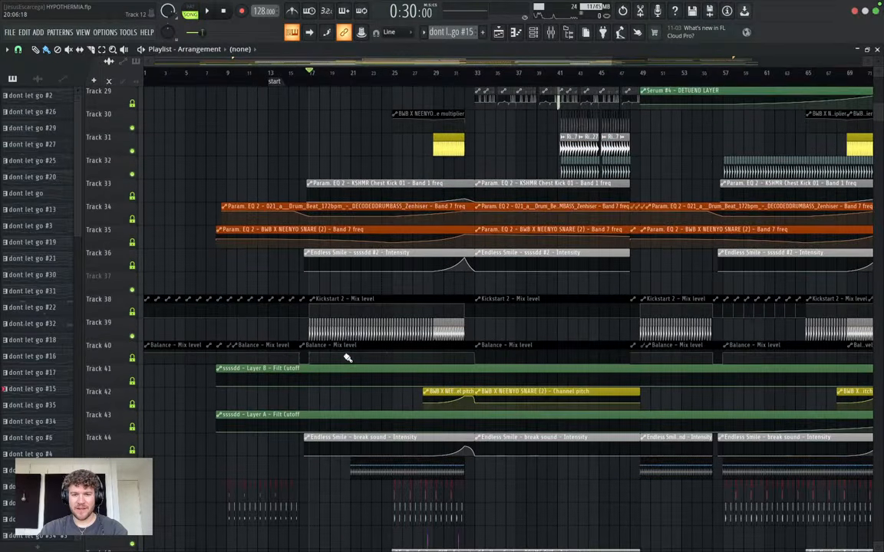
scroll(346, 359, up, 6)
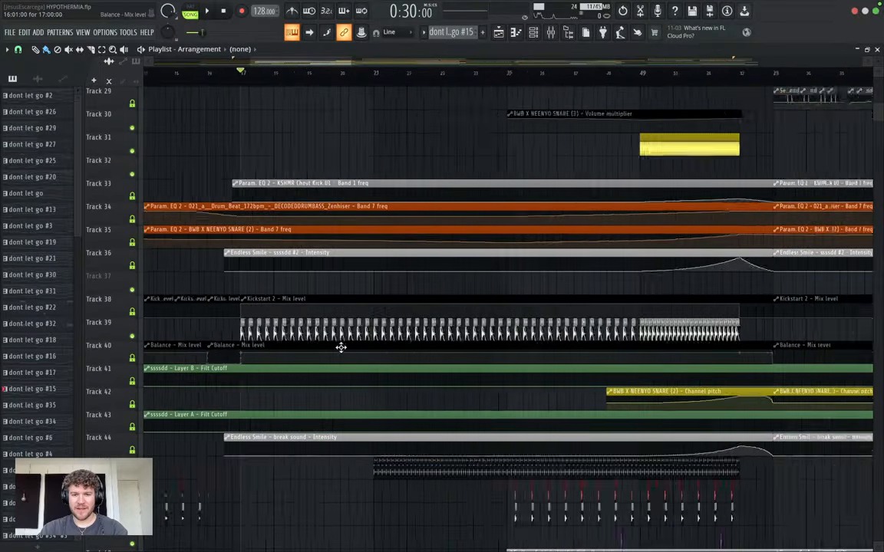
scroll(675, 336, down, 5)
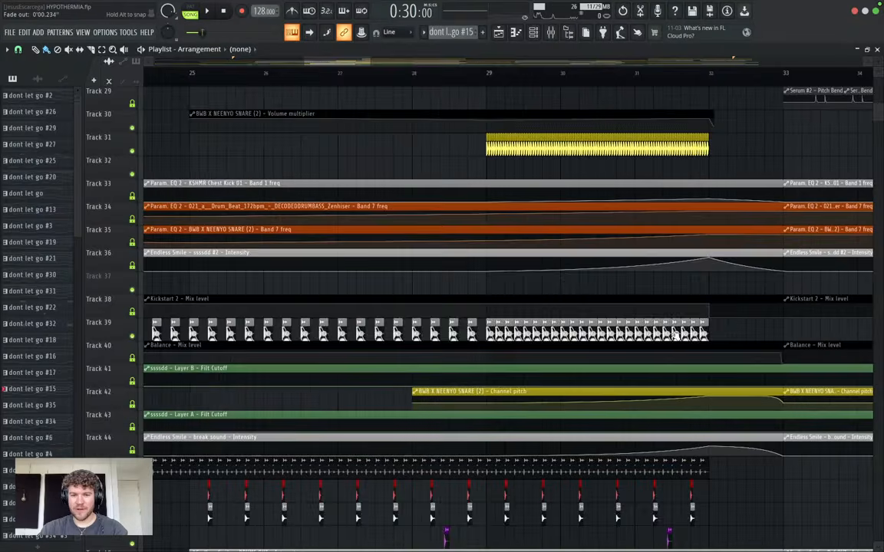
scroll(556, 398, down, 6)
key(space)
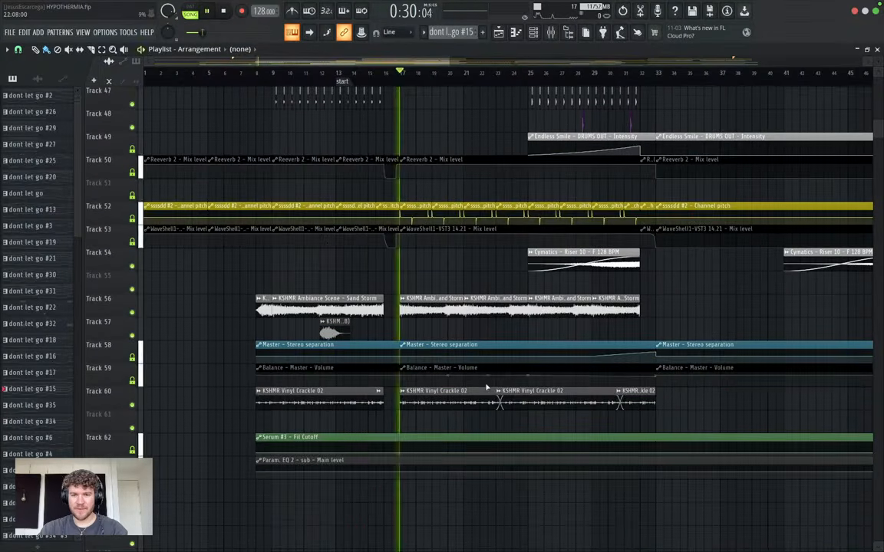
scroll(418, 365, up, 3)
scroll(460, 355, up, 3)
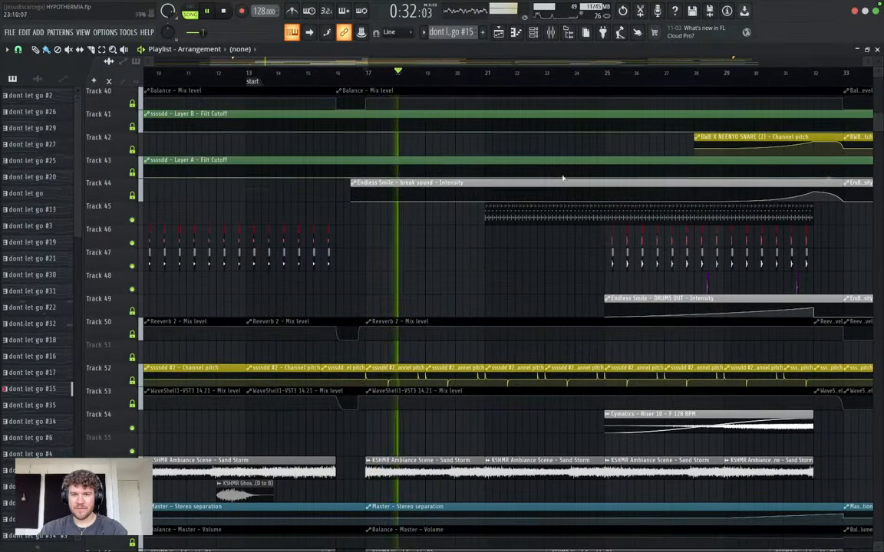
click(486, 77)
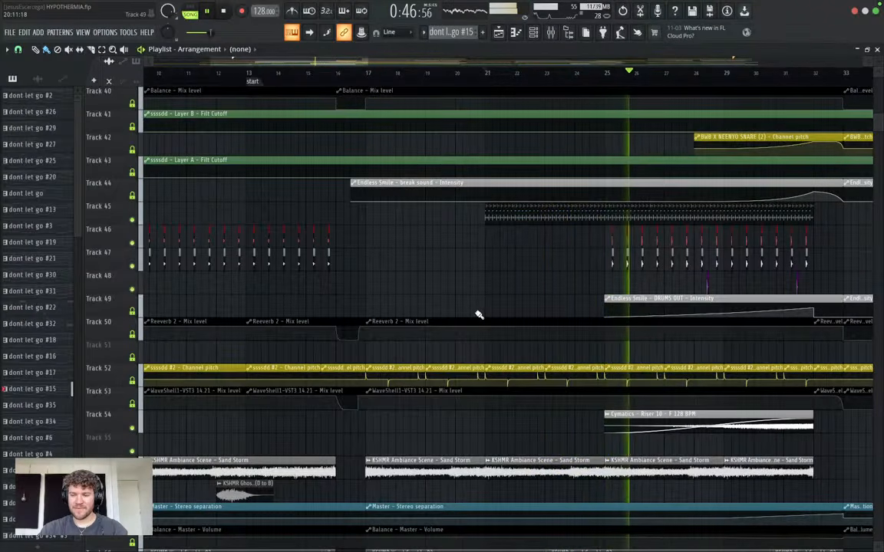
key(space)
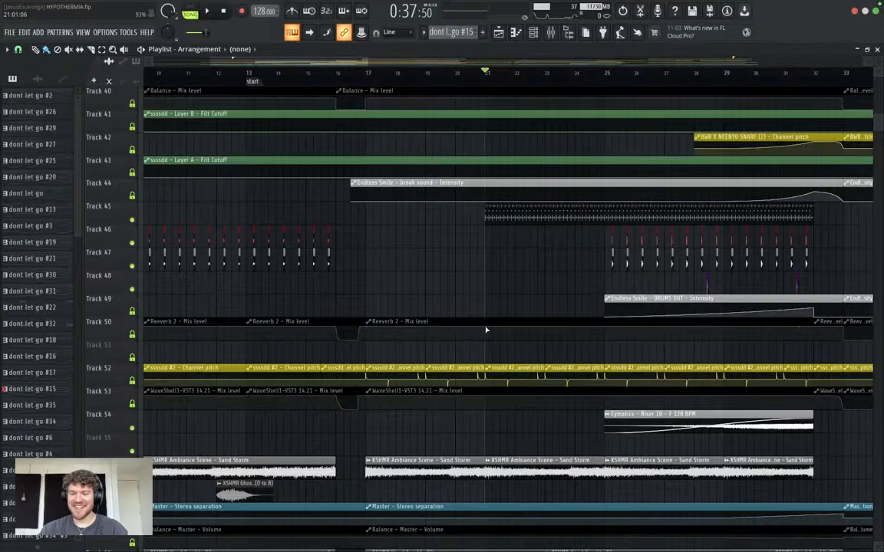
Show only the Unsorted channels in the channel rack and mute The Prince and sss.
scroll(487, 331, up, 10)
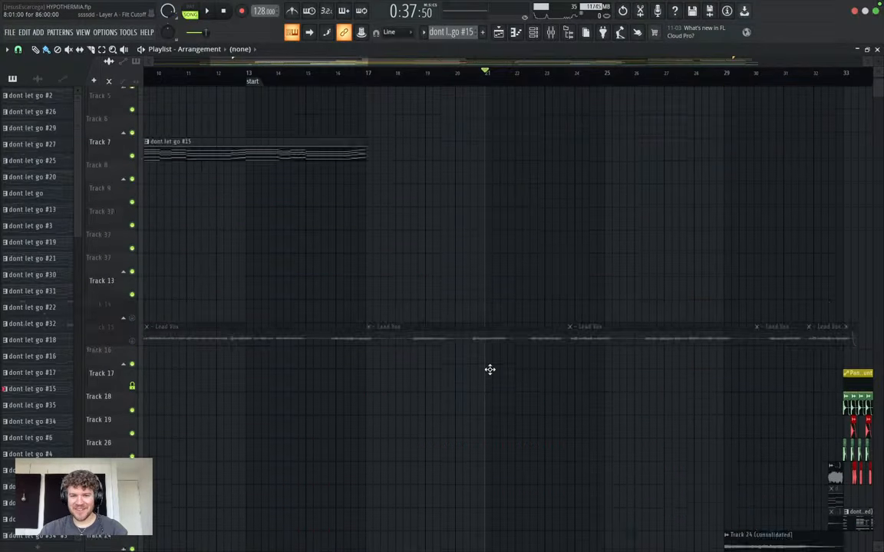
scroll(490, 369, down, 1)
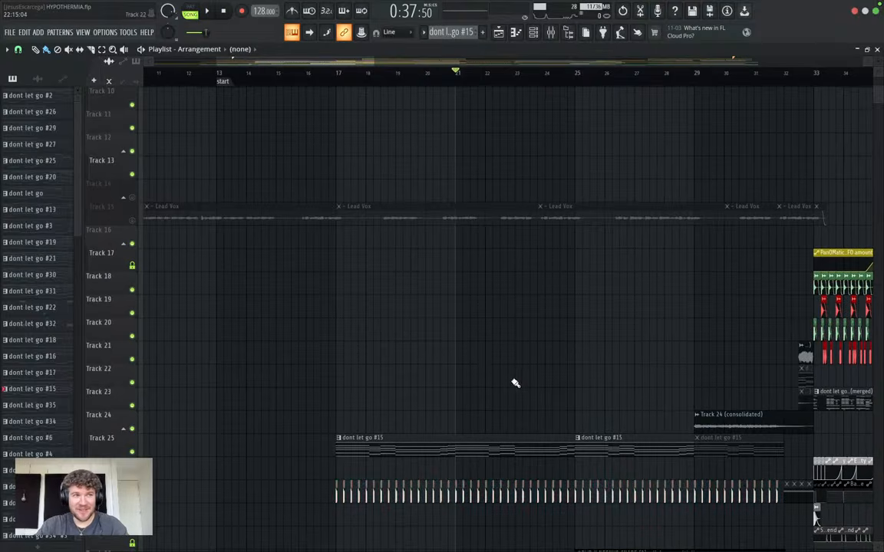
scroll(515, 382, down, 2)
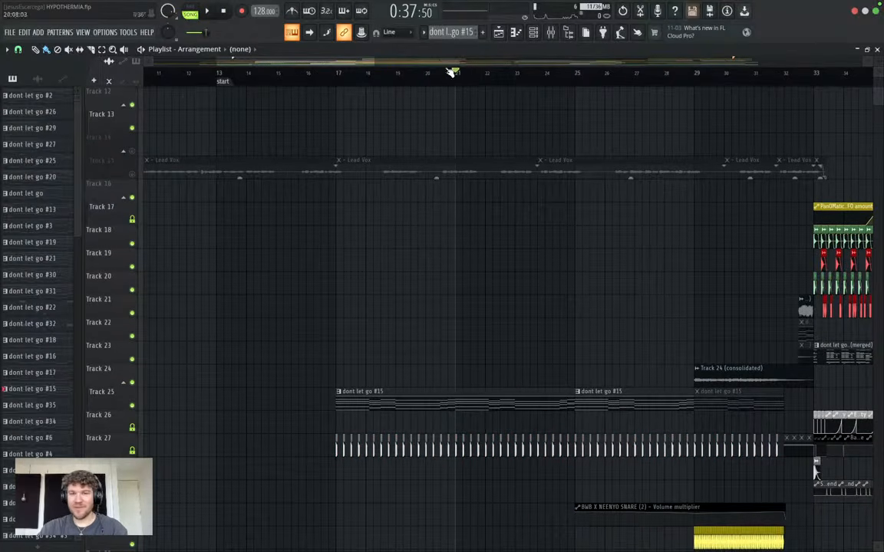
click(533, 32)
click(161, 85)
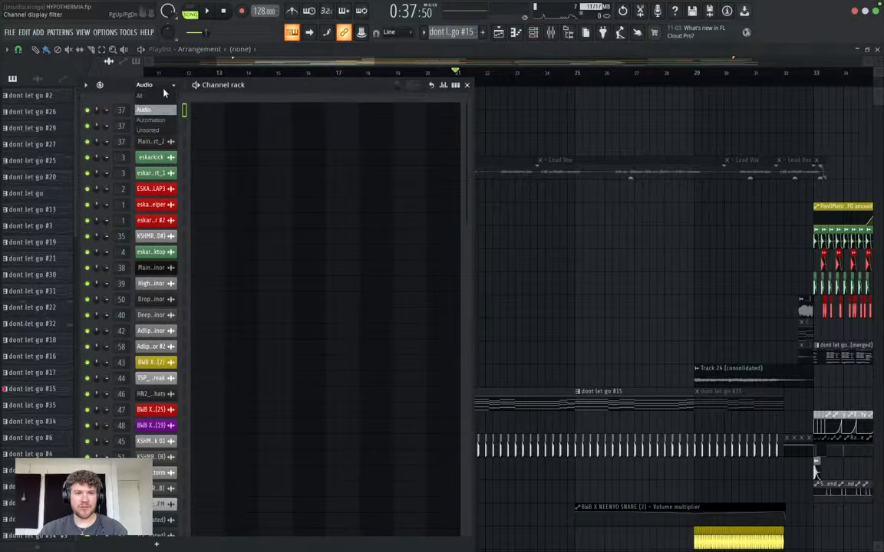
click(155, 130)
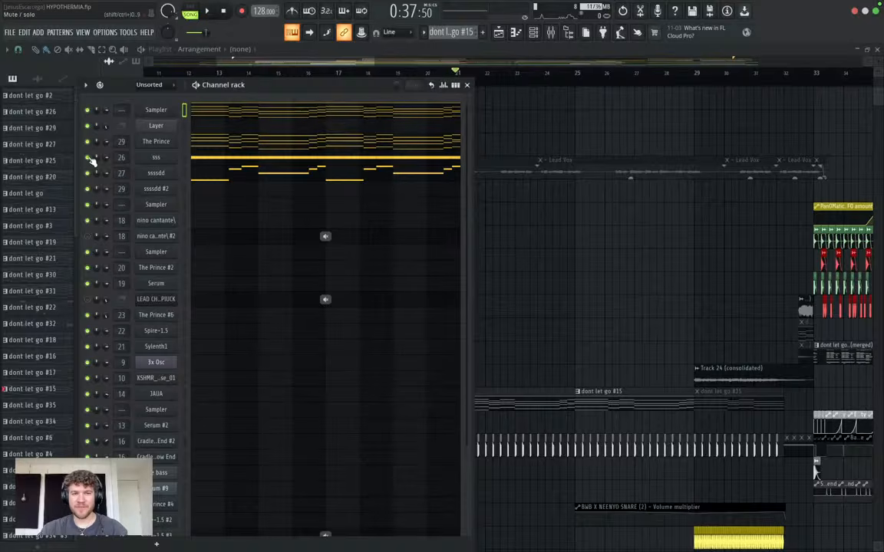
drag(90, 159, 90, 147)
key(F6)
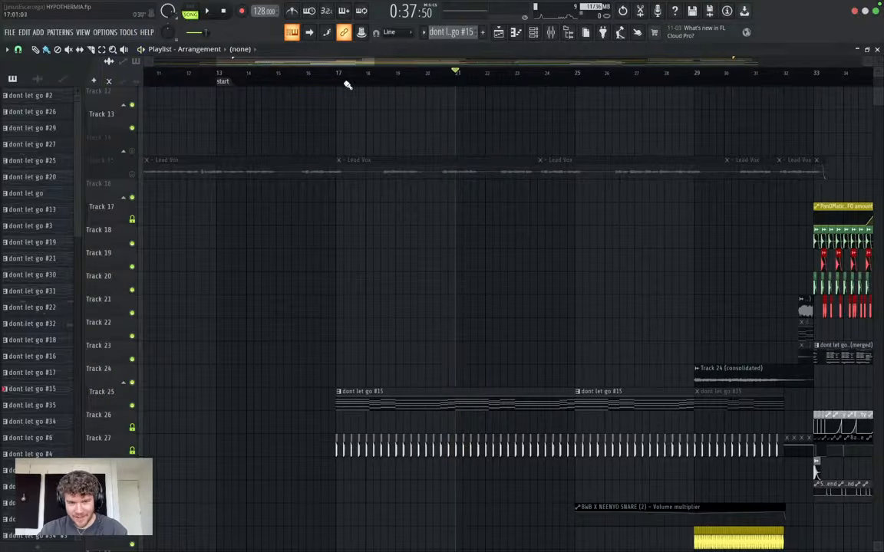
Play the build-up from bar 17, compare it with the ssssdd channel muted, and stop playback.
key(space)
key(space)
click(336, 74)
scroll(488, 355, down, 8)
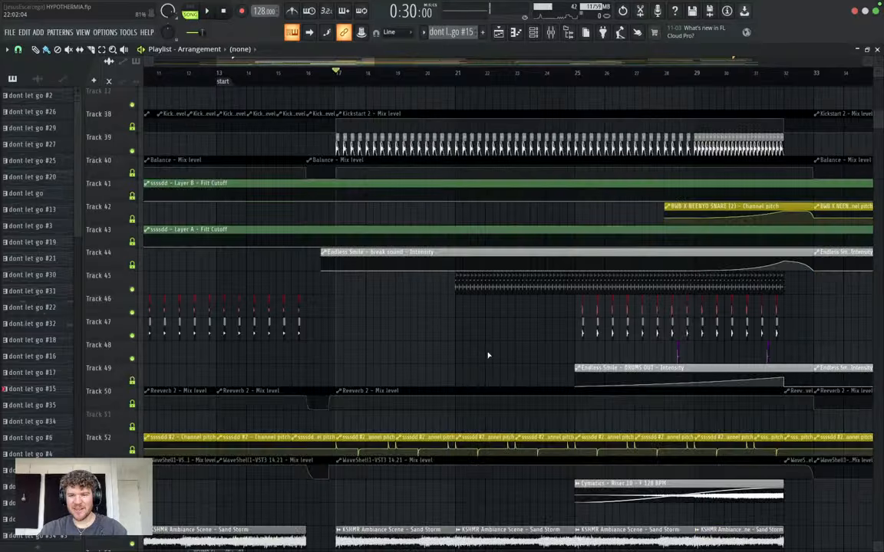
key(space)
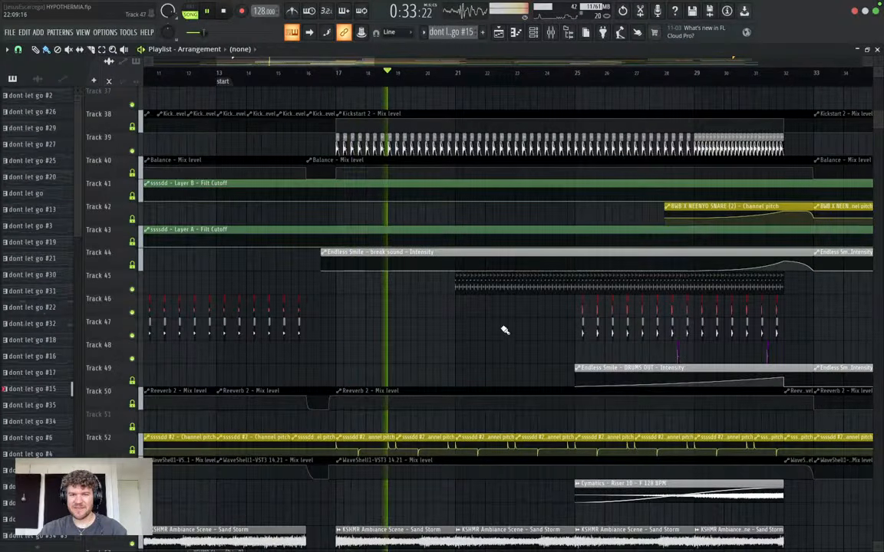
key(F6)
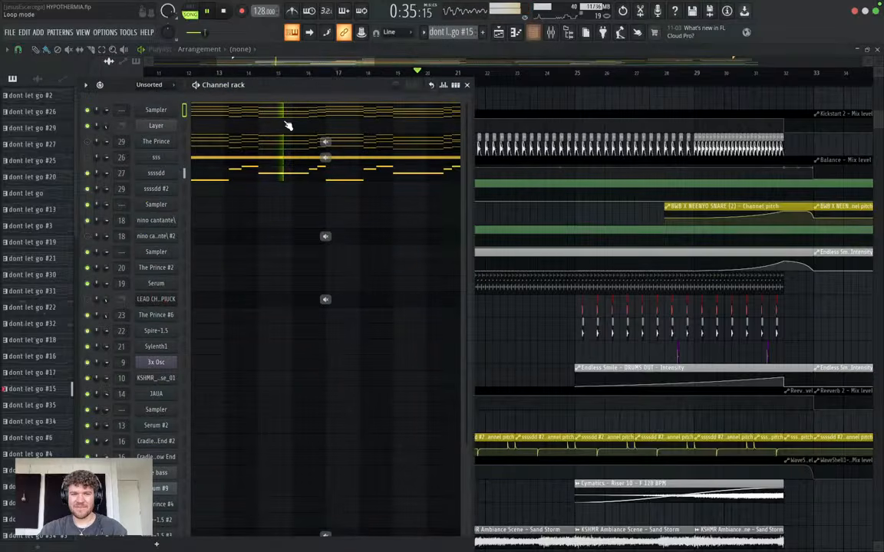
click(158, 174)
click(714, 138)
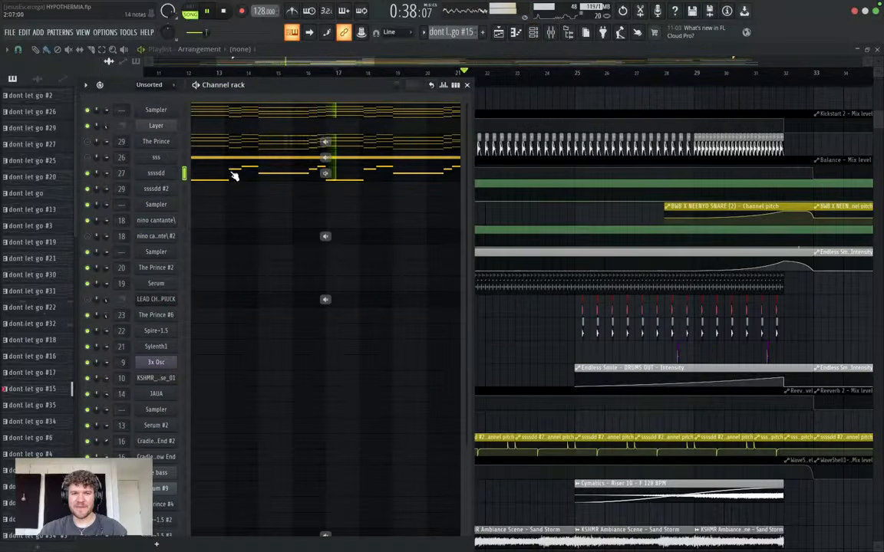
key(space)
Clone the ssssdd bass channel and replace the copy's instrument with 3x Osc.
right_click(165, 176)
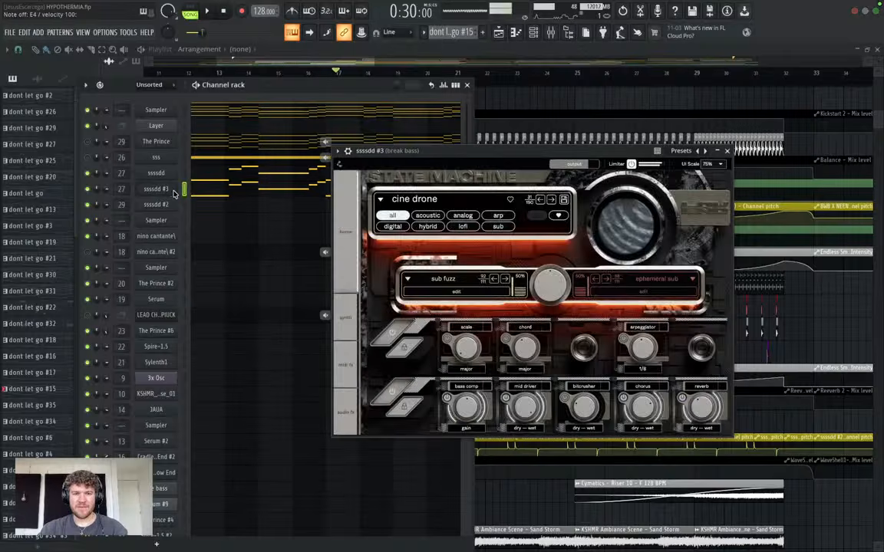
right_click(165, 189)
mouse_move(219, 292)
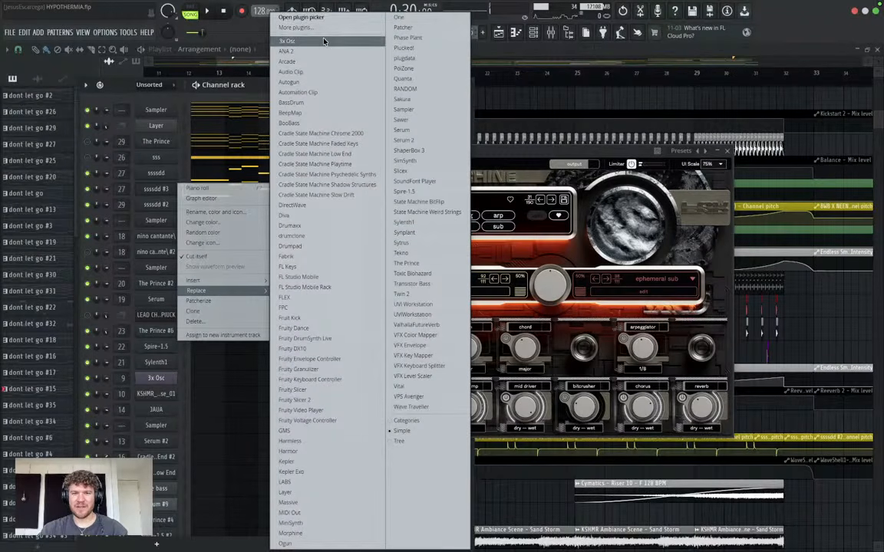
click(287, 40)
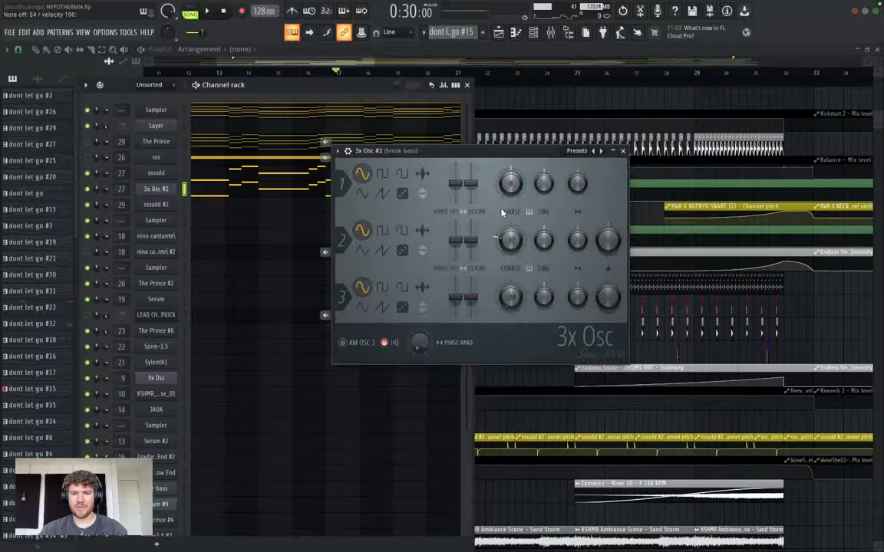
Set the coarse pitch of all three oscillators in 3x Osc #2 to -24 and show its channel settings.
click(623, 150)
click(161, 191)
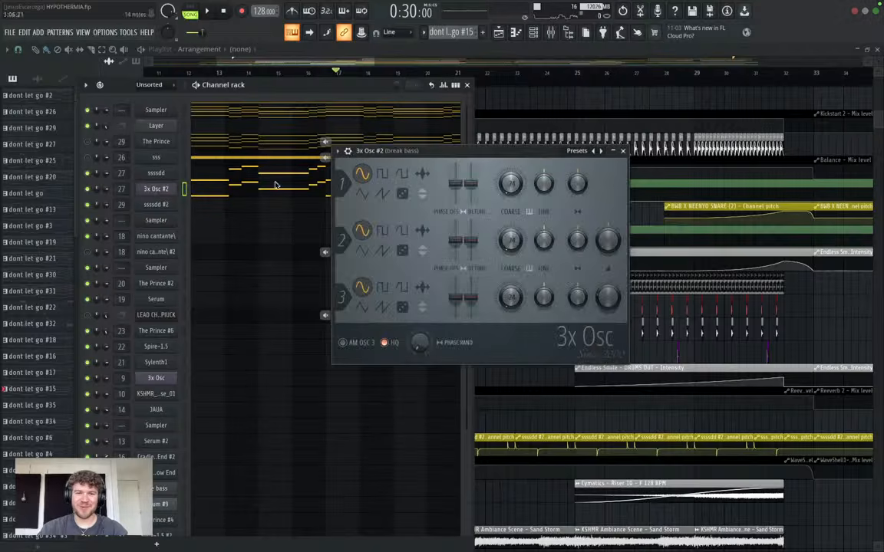
click(348, 151)
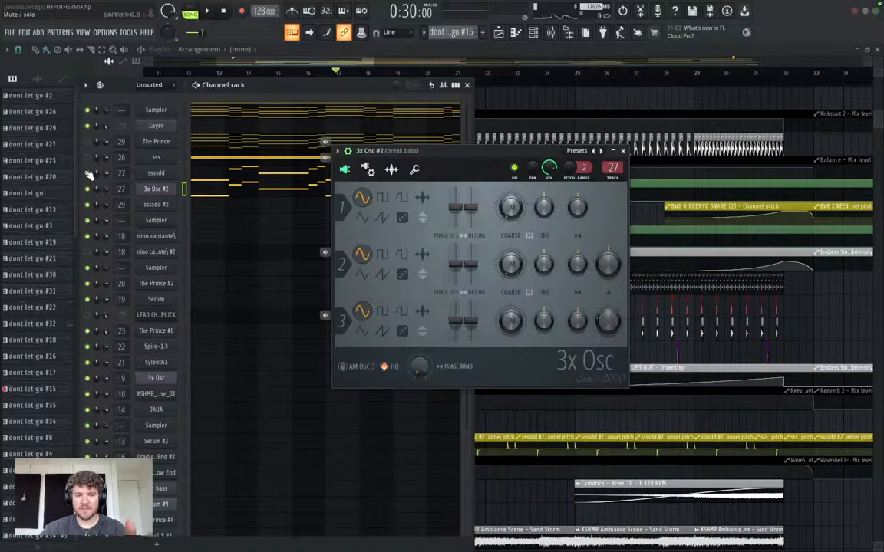
Mute ssssdd, listen to the 3x Osc #2 bass notes in the piano roll, and stop playback.
click(251, 190)
click(624, 152)
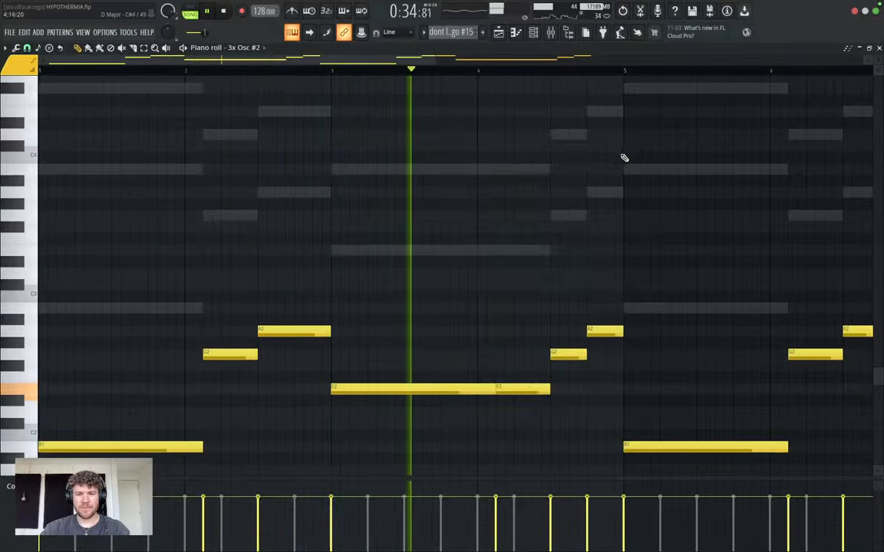
scroll(539, 232, down, 5)
key(space)
scroll(541, 233, down, 2)
key(ctrl+Down)
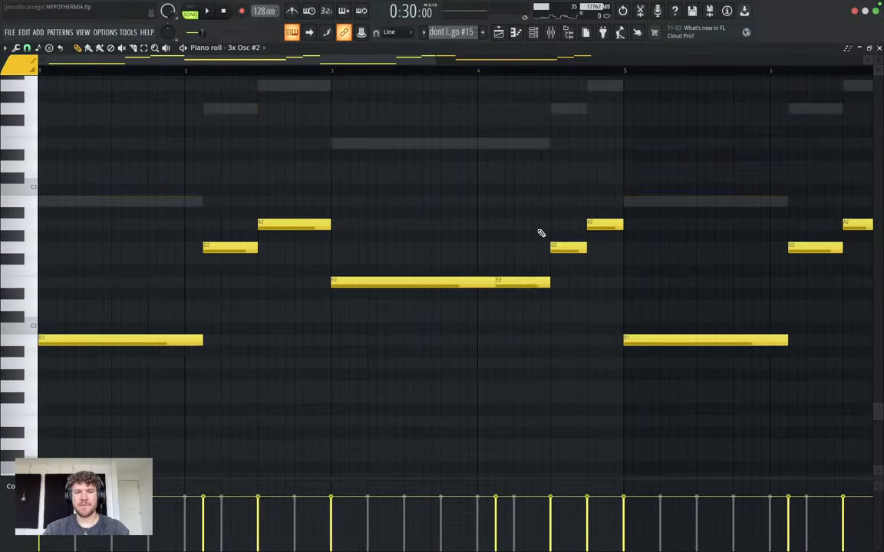
Set the root note of 3x Osc #2 to C4 and replay the section from bar 17.
click(526, 36)
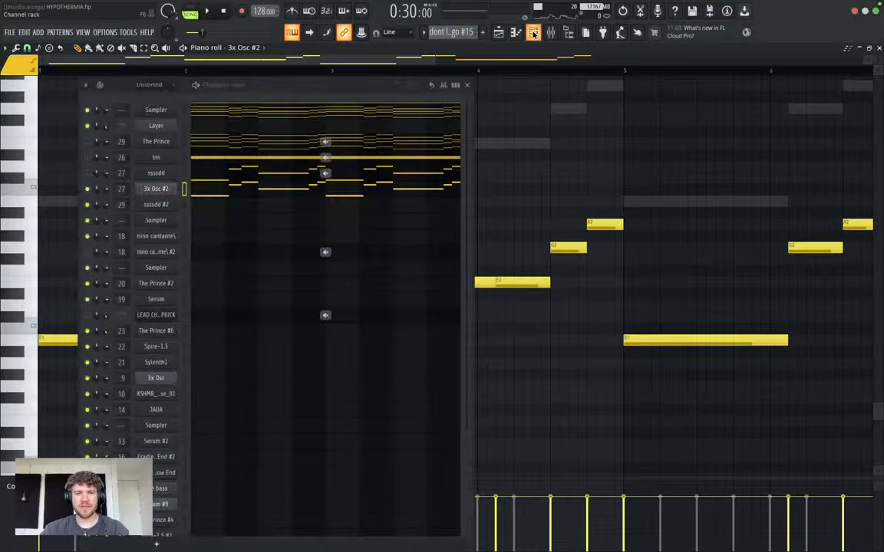
click(162, 189)
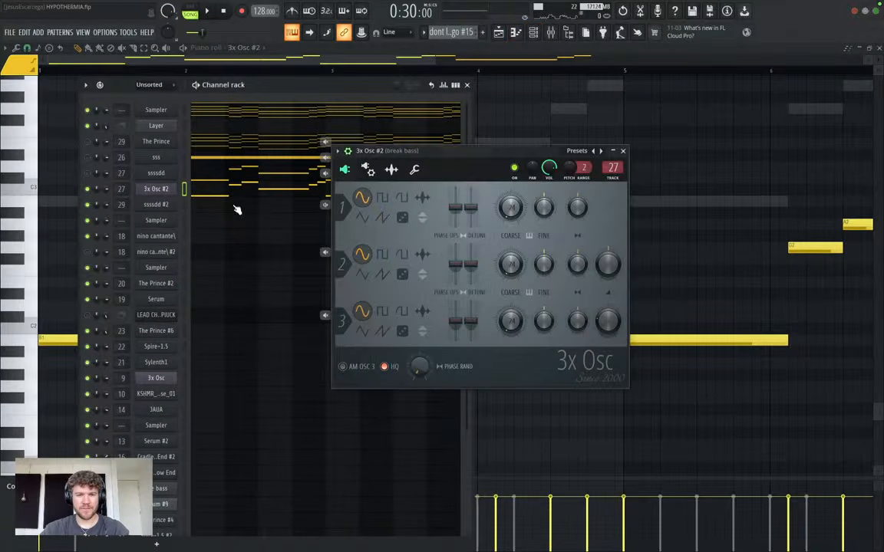
click(414, 170)
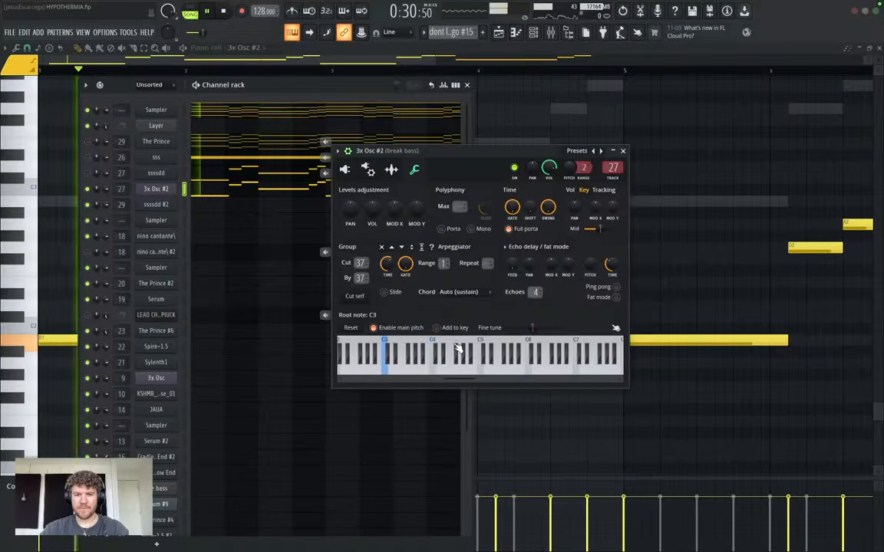
scroll(459, 347, up, 4)
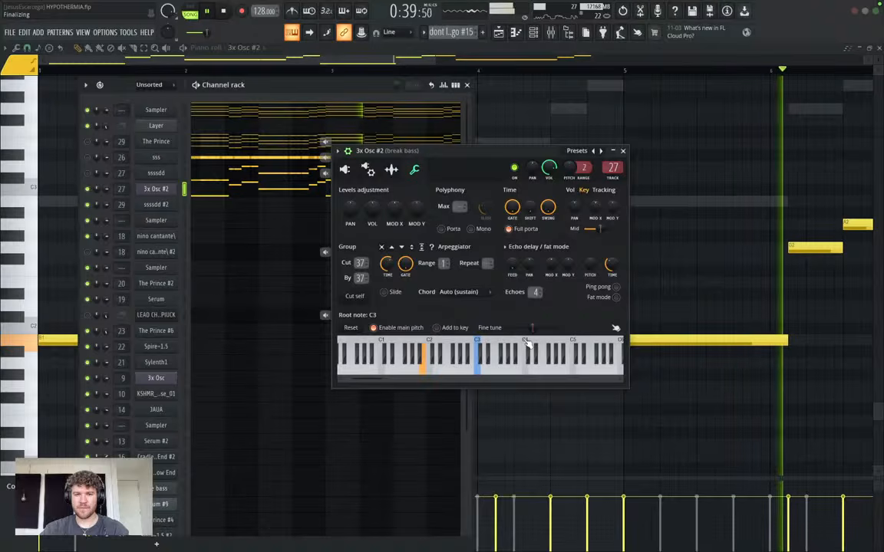
click(526, 352)
key(space)
key(space)
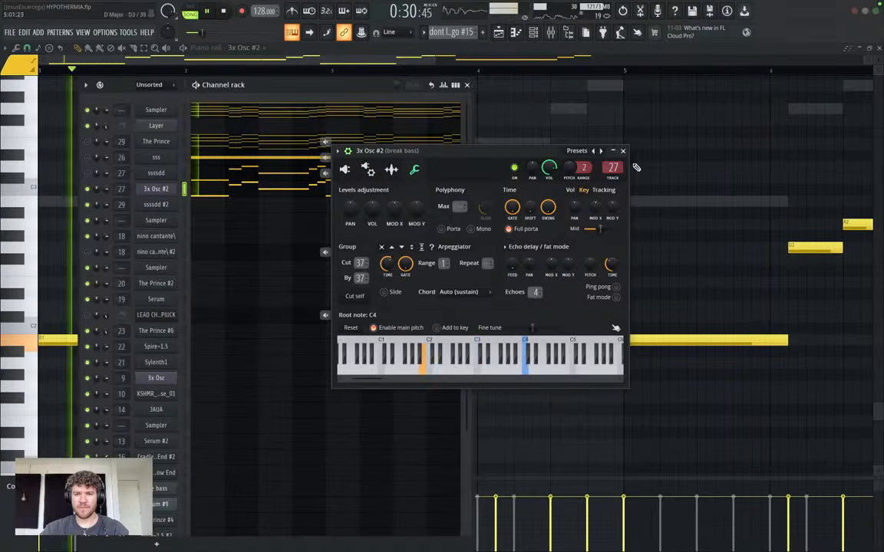
Raise the two B1 notes of 3x Osc #2 by one octave to B2 in the piano roll.
click(622, 151)
key(F5)
click(257, 193)
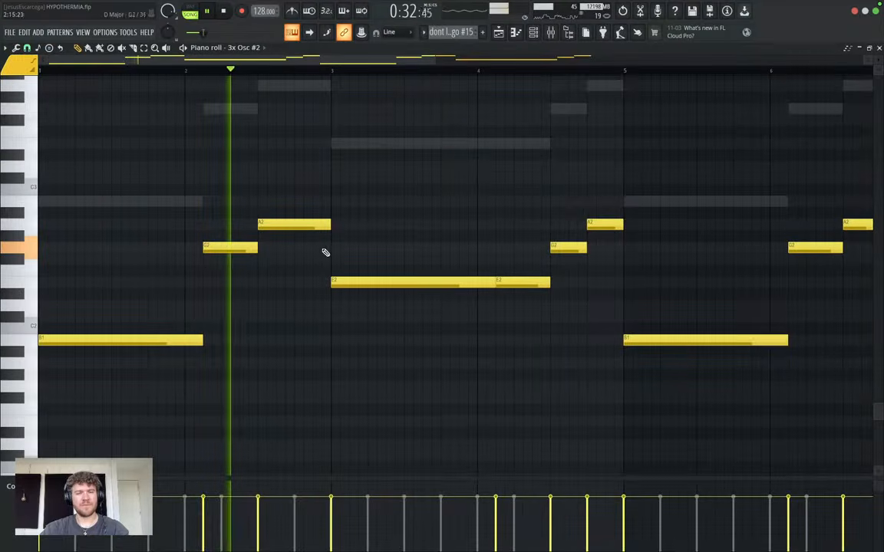
drag(413, 350, 87, 331)
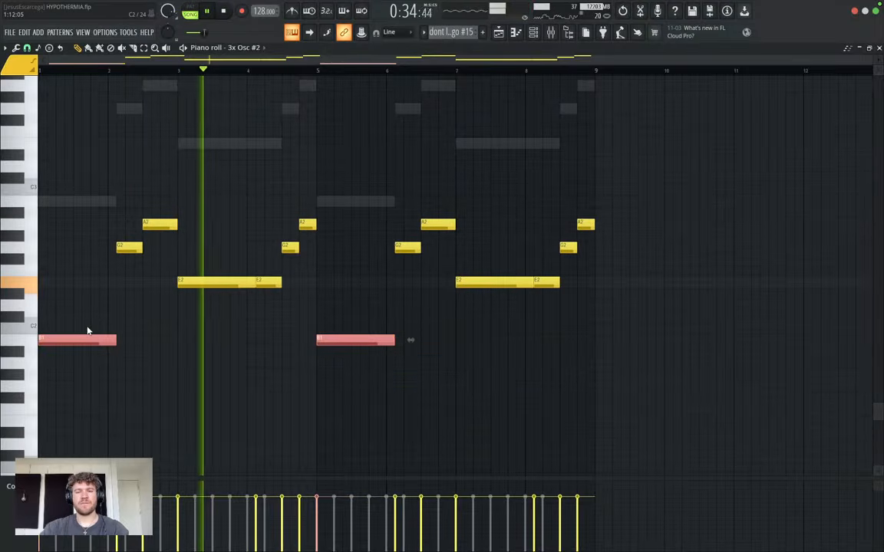
key(ctrl+Up)
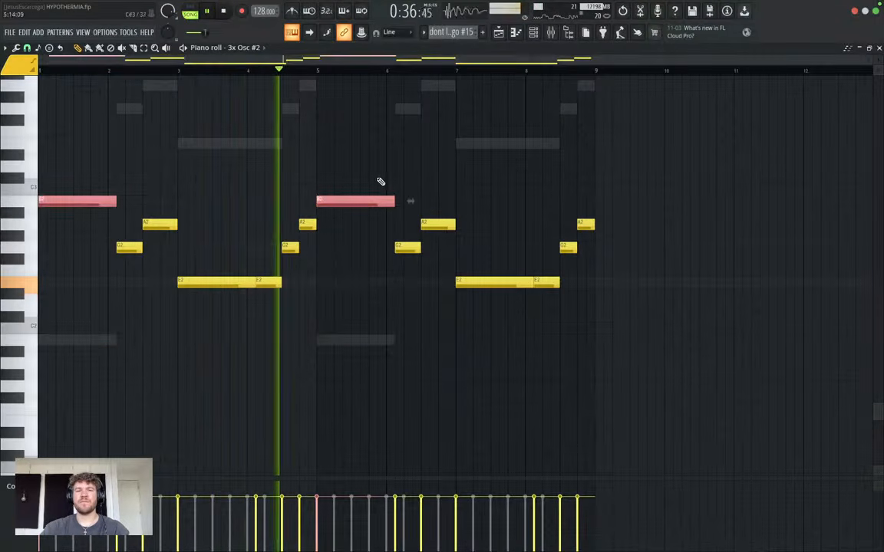
key(ctrl+d)
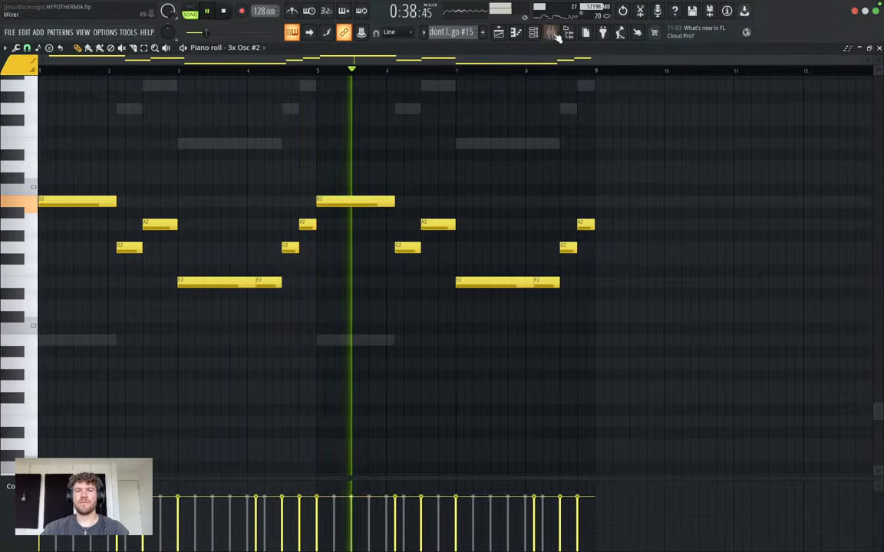
Inspect the Fruity parametric EQ 2 on the break bass mixer track and return to the channel rack.
key(F9)
click(691, 259)
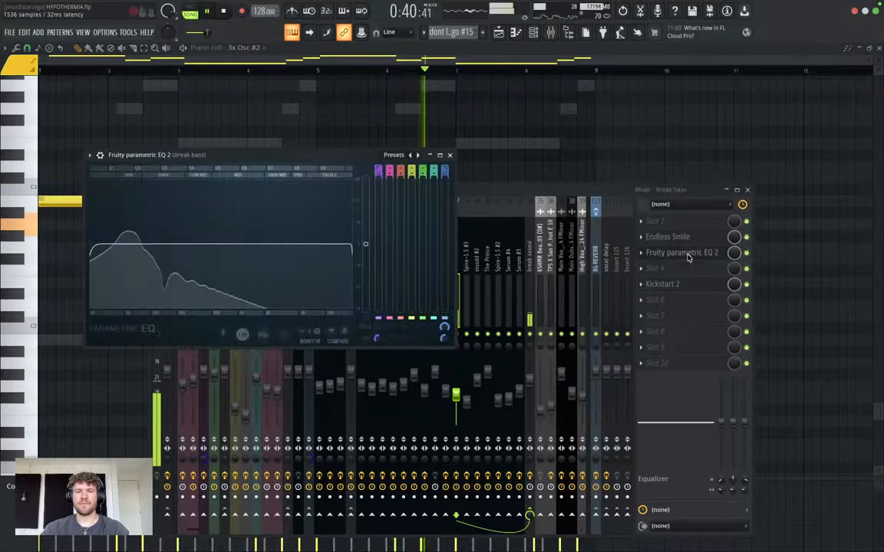
key(F6)
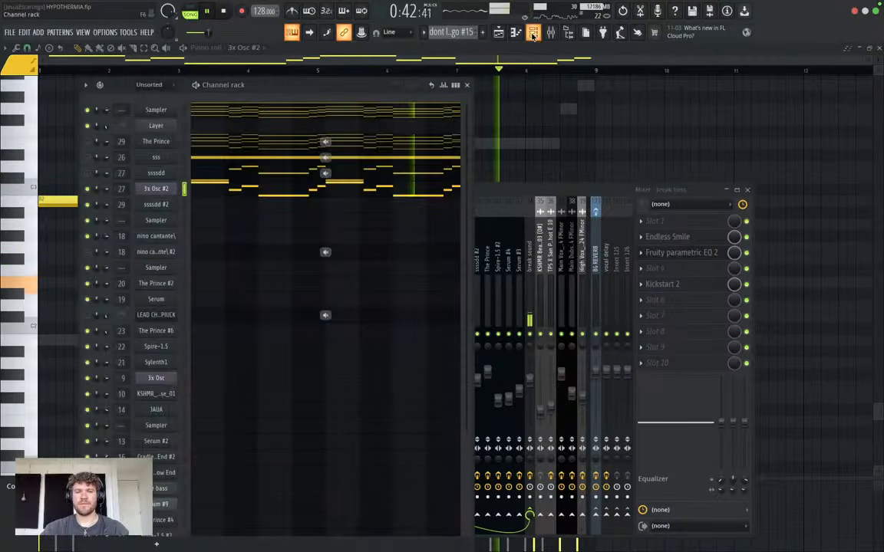
Unmute ssssdd and restart playback from bar 17 to hear it together with 3x Osc #2.
click(135, 188)
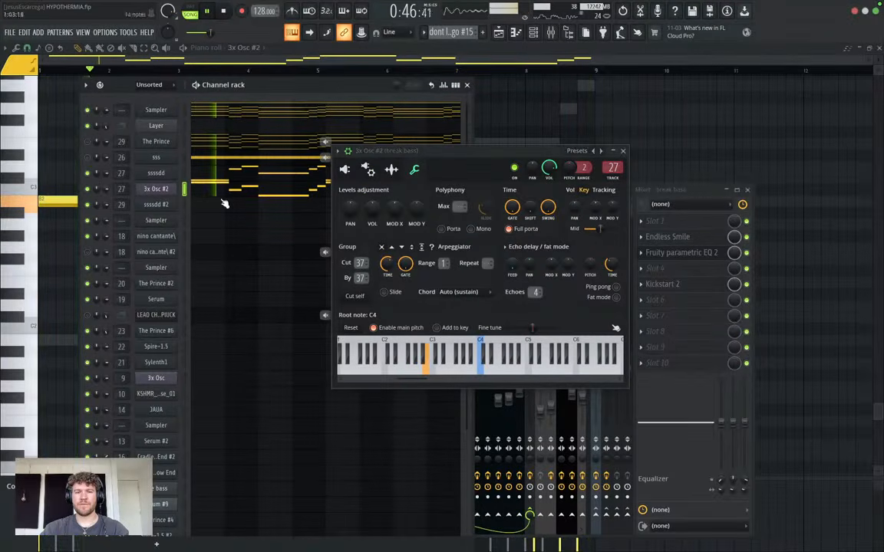
click(202, 201)
key(space)
key(space)
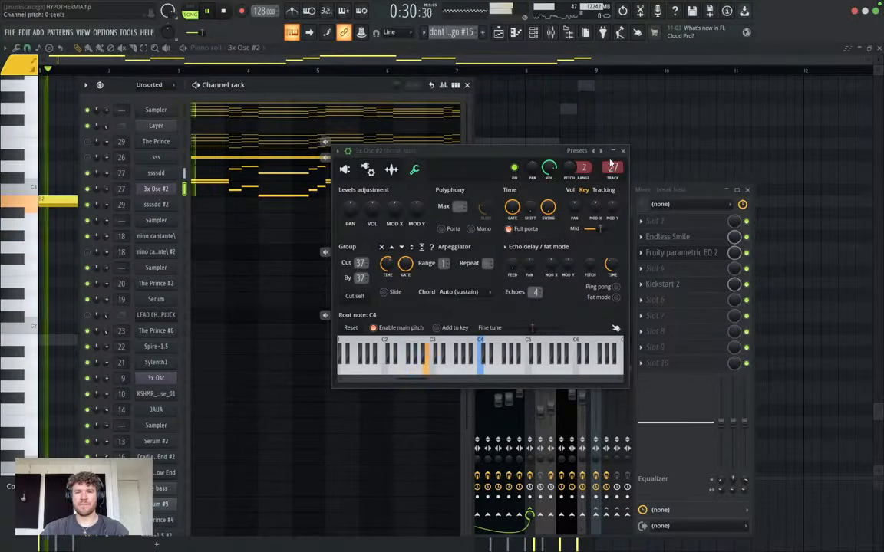
click(622, 150)
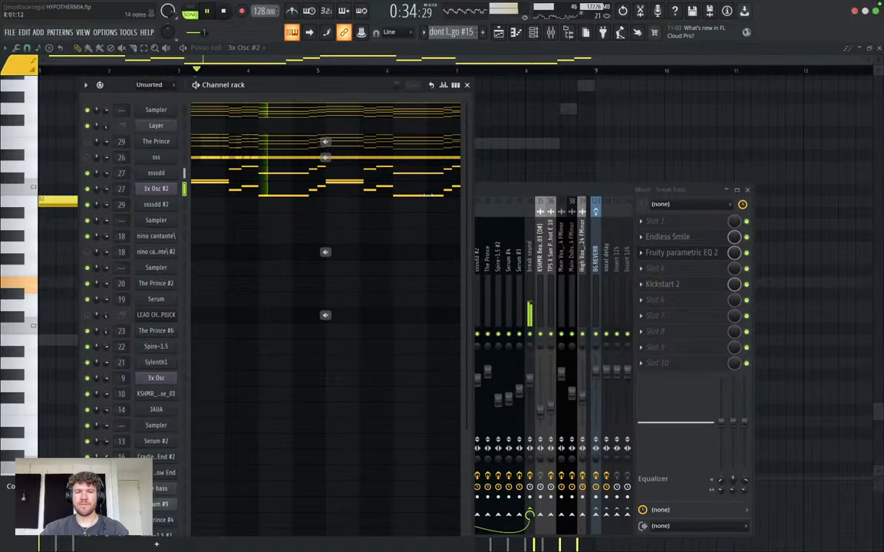
Switch off the reverb in the ssssdd State Machine synth and audition its presets from clean shaven to crispy bow.
click(143, 179)
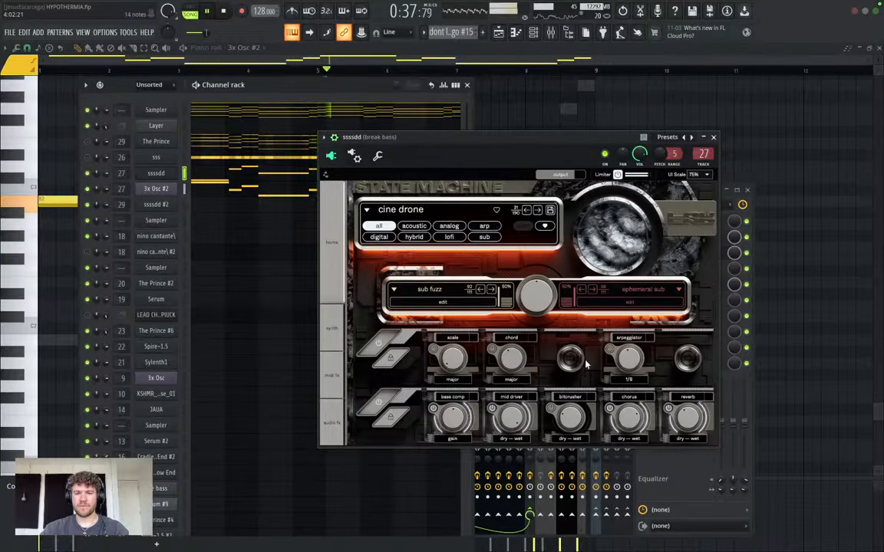
click(668, 413)
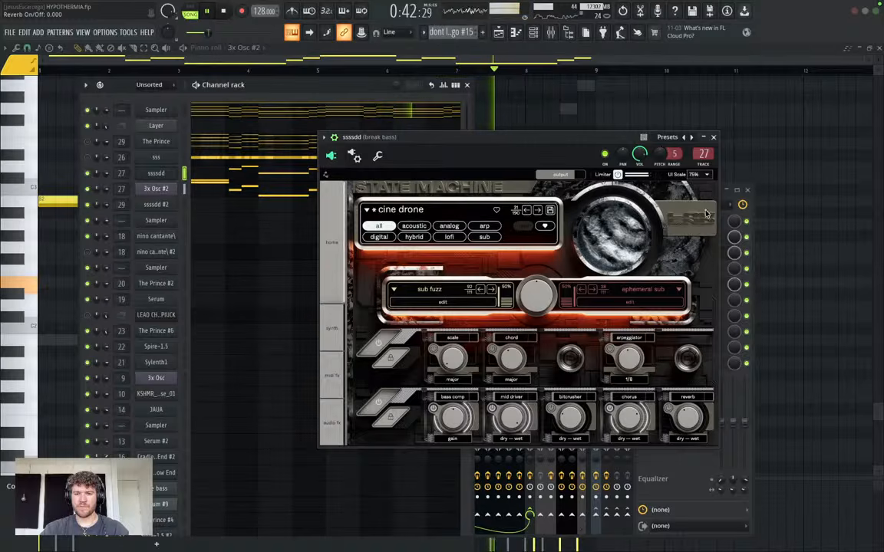
click(536, 212)
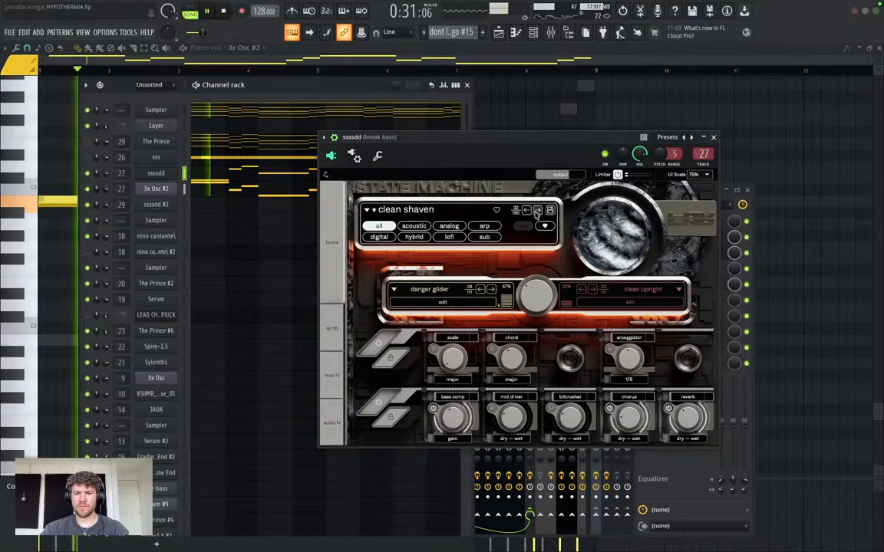
click(537, 212)
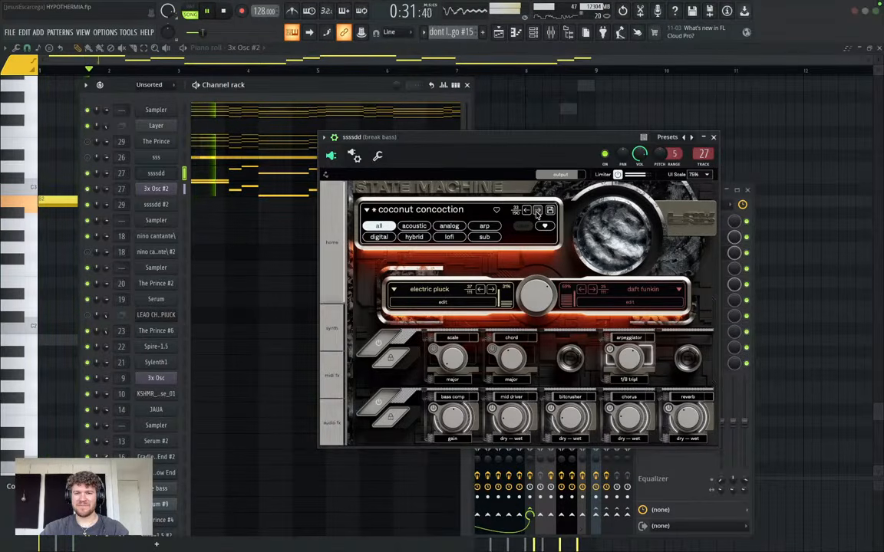
click(536, 211)
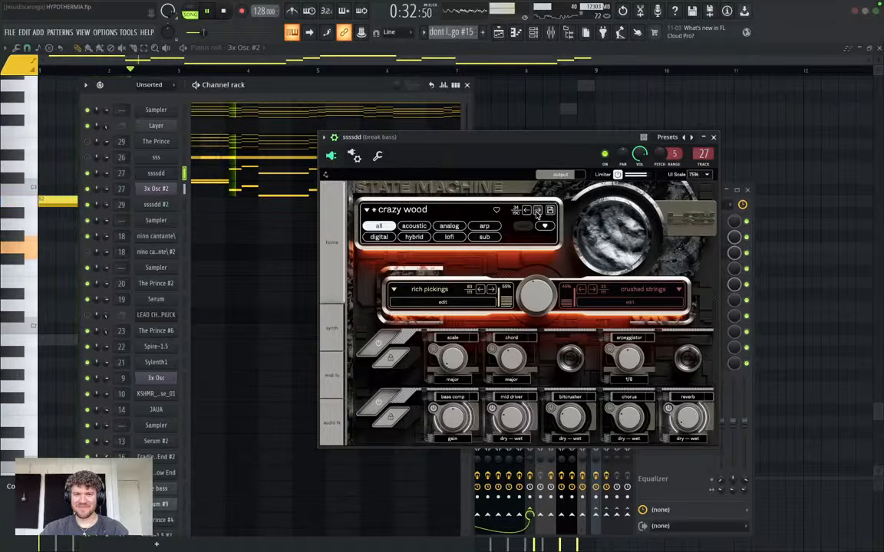
click(536, 211)
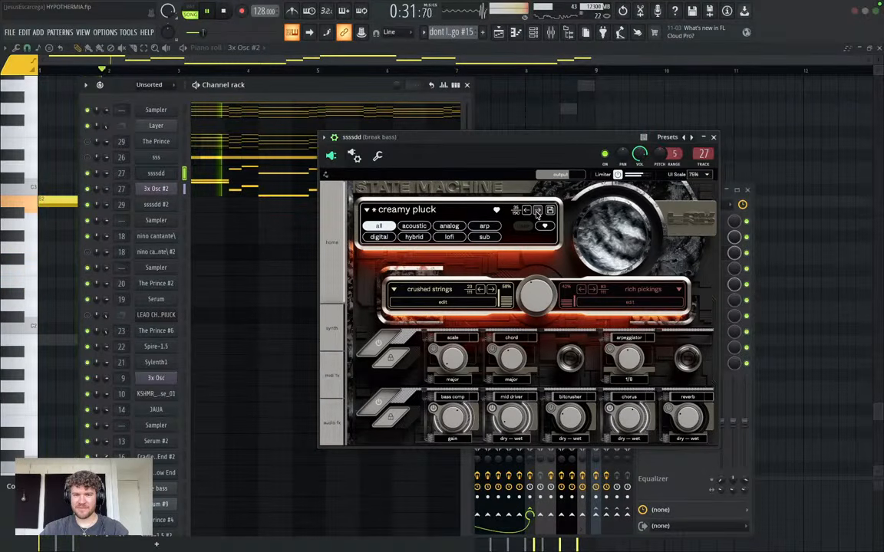
click(536, 212)
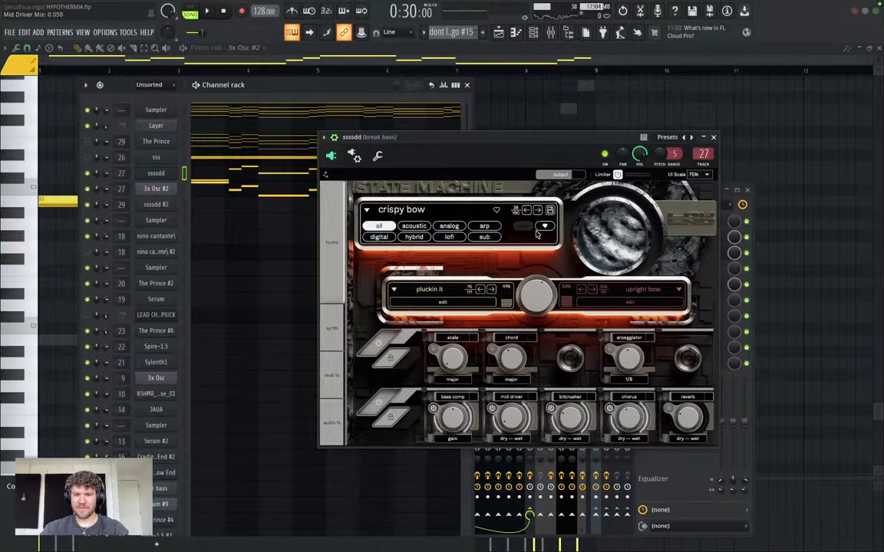
Filter the State Machine presets to favourites, mute 3x Osc #2 to hear 101 alone, and load 5th tube.
click(544, 226)
key(space)
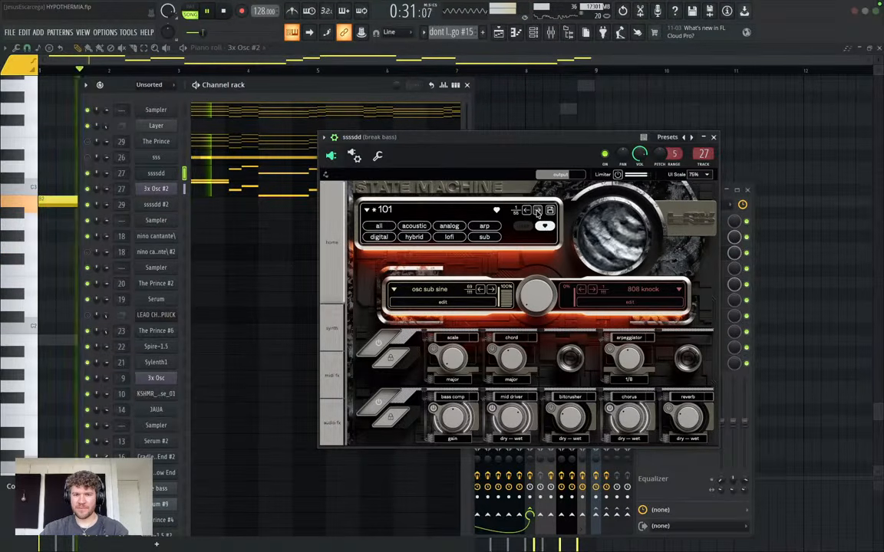
click(88, 190)
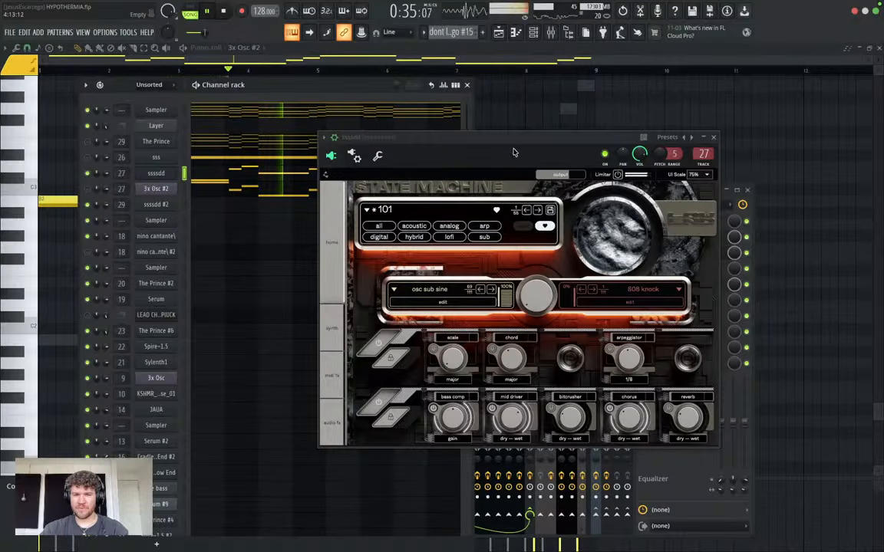
drag(514, 151, 483, 212)
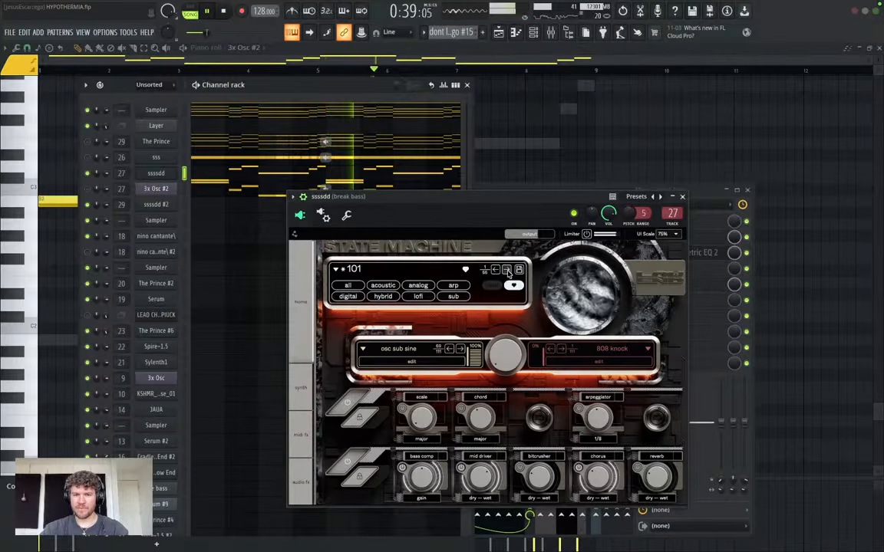
click(507, 272)
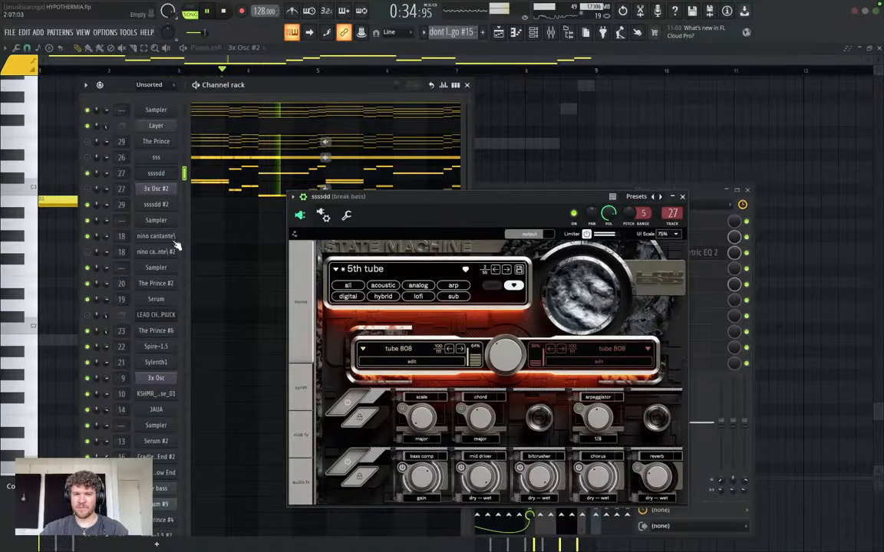
Unmute 3x Osc #2 to hear it with the 5th tube preset and close the ssssdd synth.
click(87, 190)
click(88, 204)
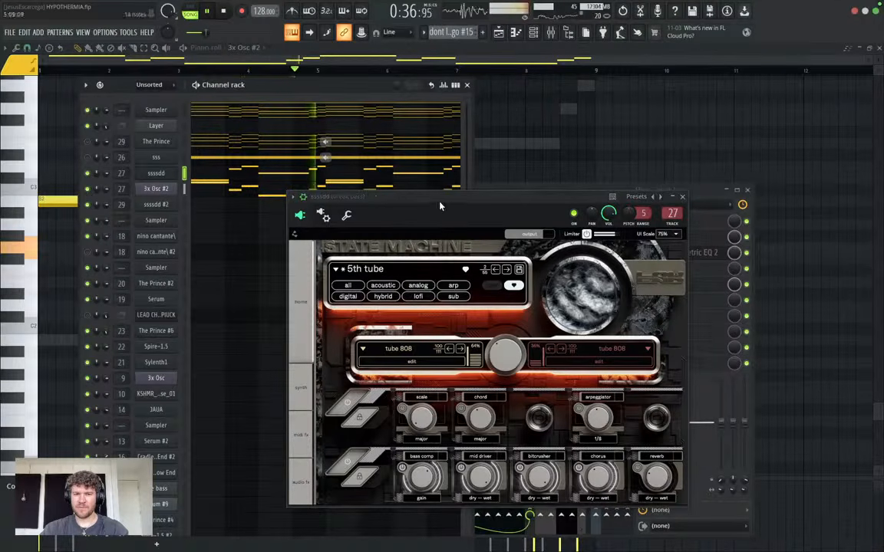
click(682, 198)
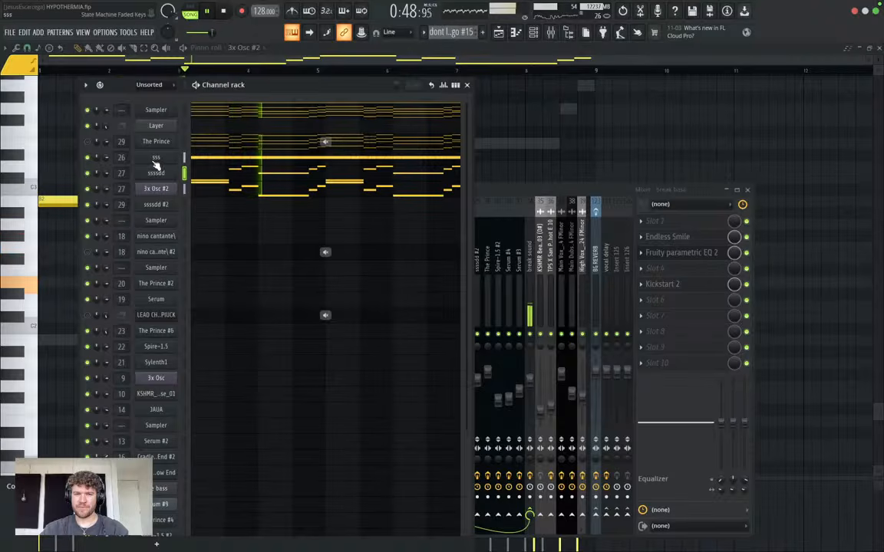
Check the layers' levels in the mixer during playback and unmute The Prince channel.
click(522, 190)
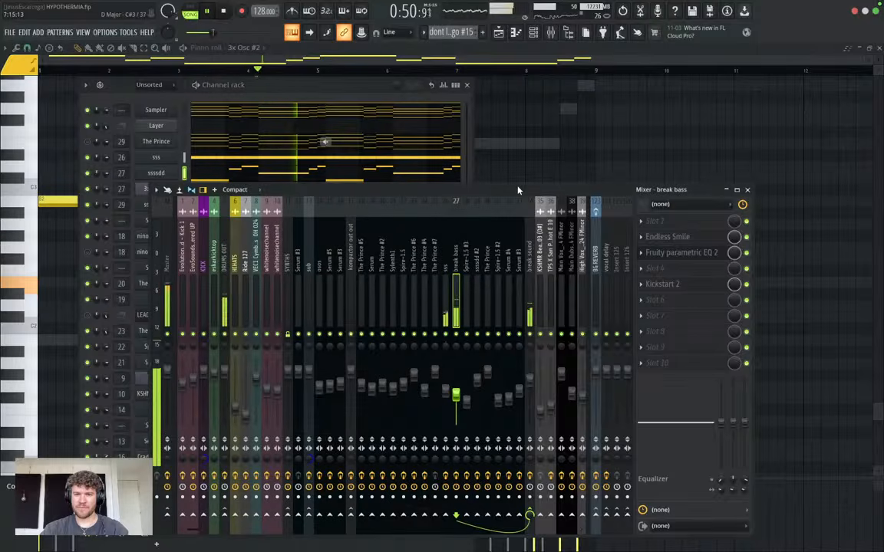
click(465, 148)
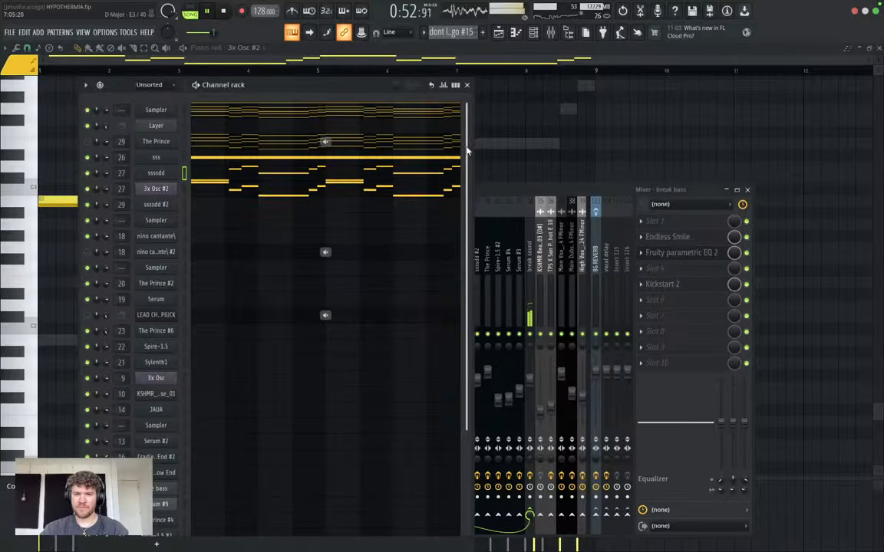
click(532, 192)
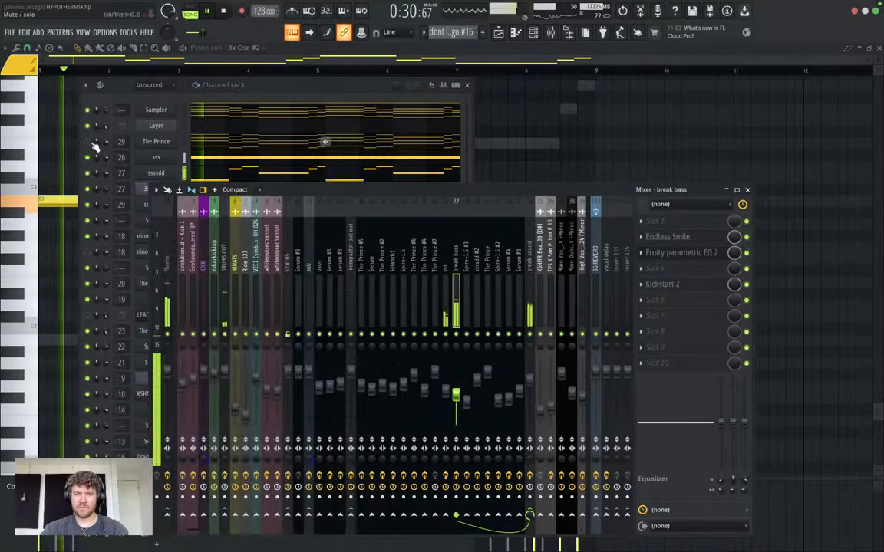
click(90, 151)
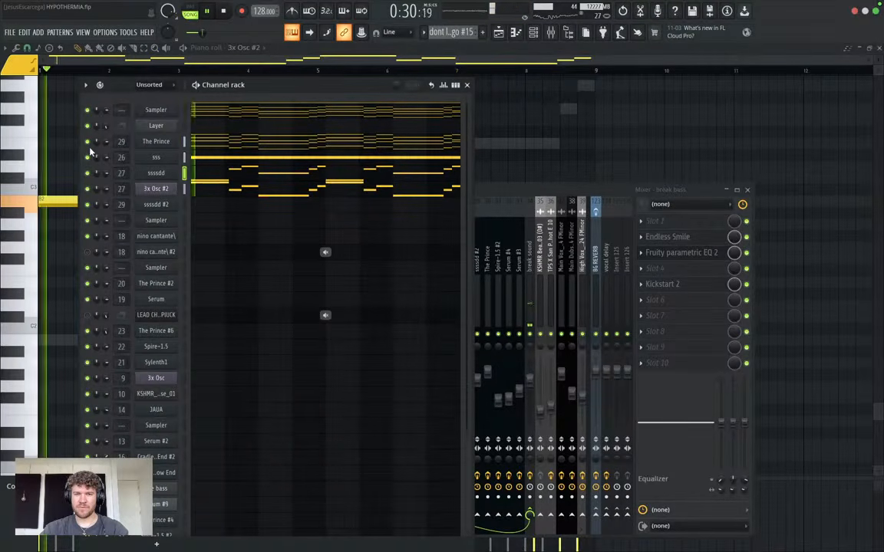
Inspect the low cut in the Fruity parametric EQ 2 on the ssssdd #2 mixer track, then return to the channel rack.
key(F9)
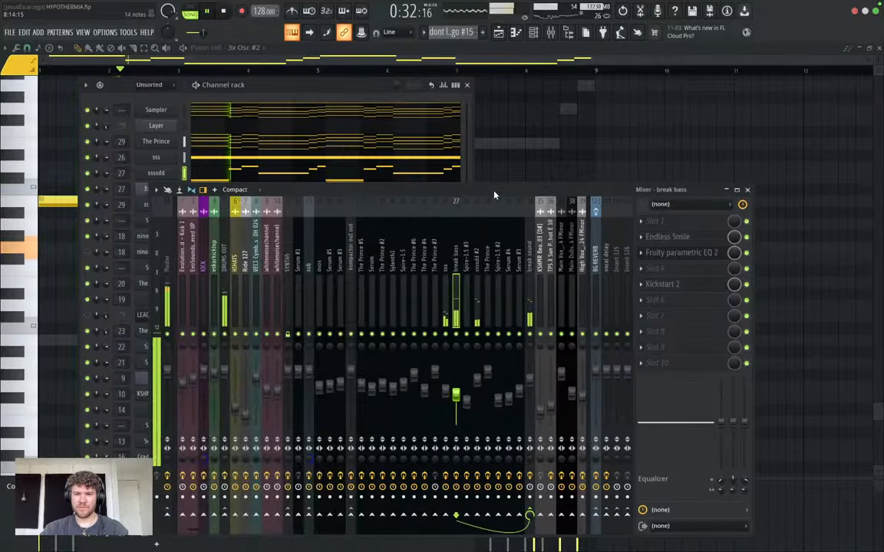
click(694, 253)
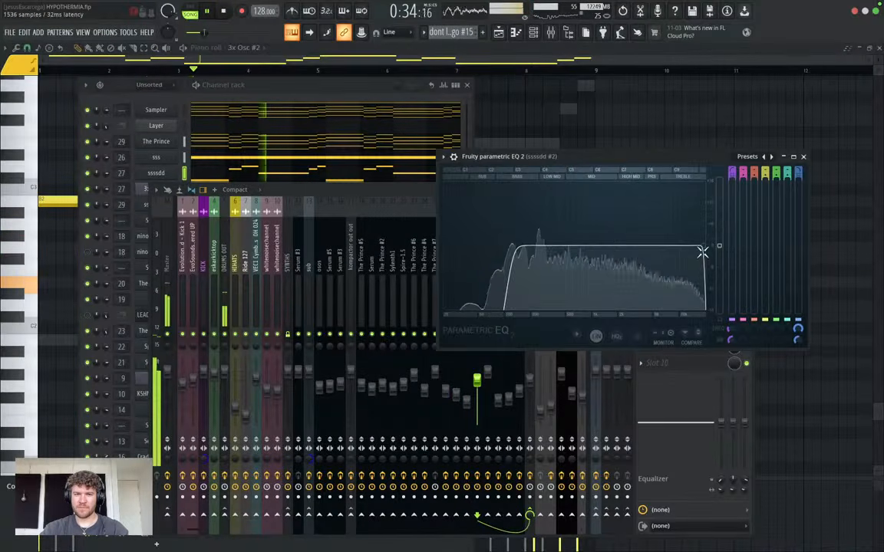
mouse_move(507, 256)
mouse_down()
mouse_move(529, 250)
mouse_move(477, 247)
mouse_move(505, 251)
mouse_up()
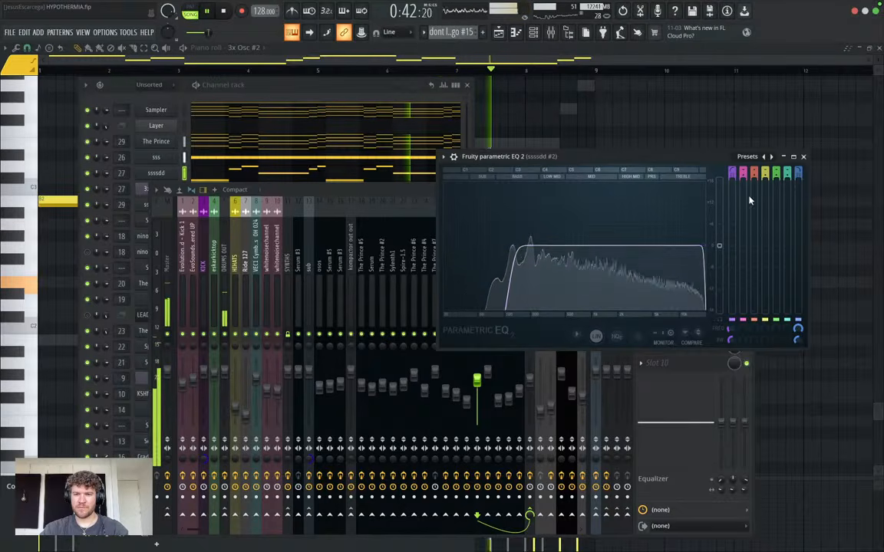
click(803, 157)
click(275, 81)
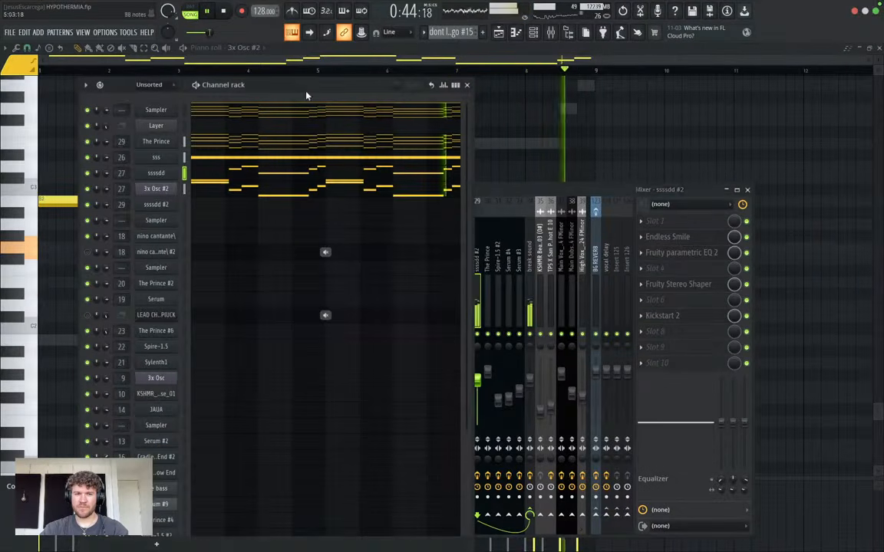
Audition the favourite presets 90s sync house and bad growls on ssssdd, playing bad growls with the other layers.
click(158, 173)
key(space)
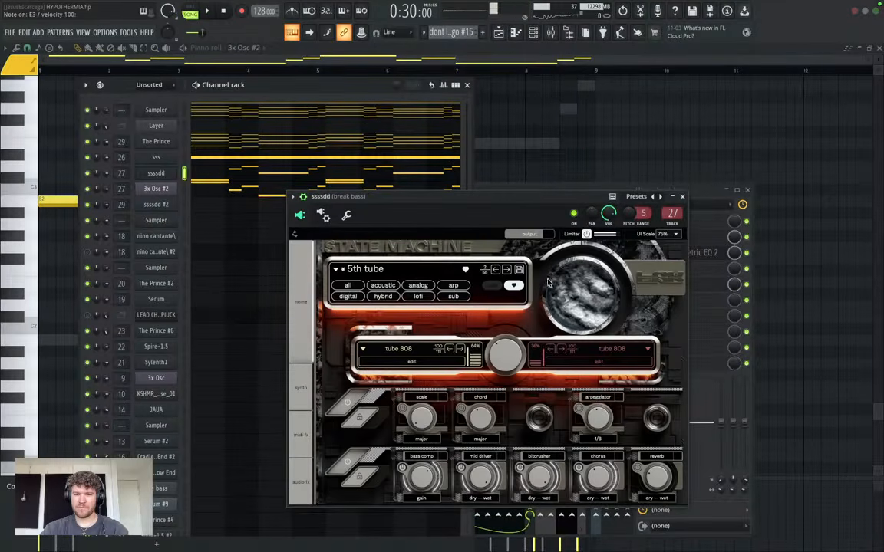
click(505, 271)
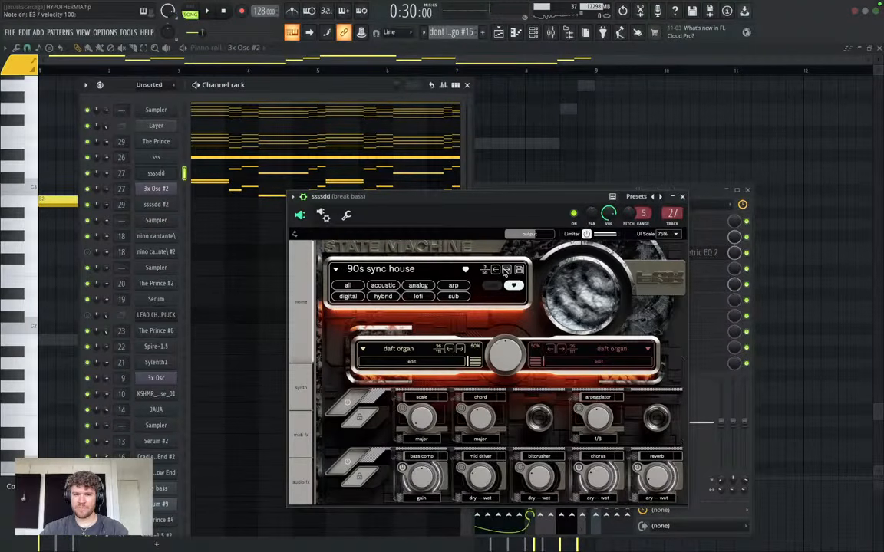
click(505, 271)
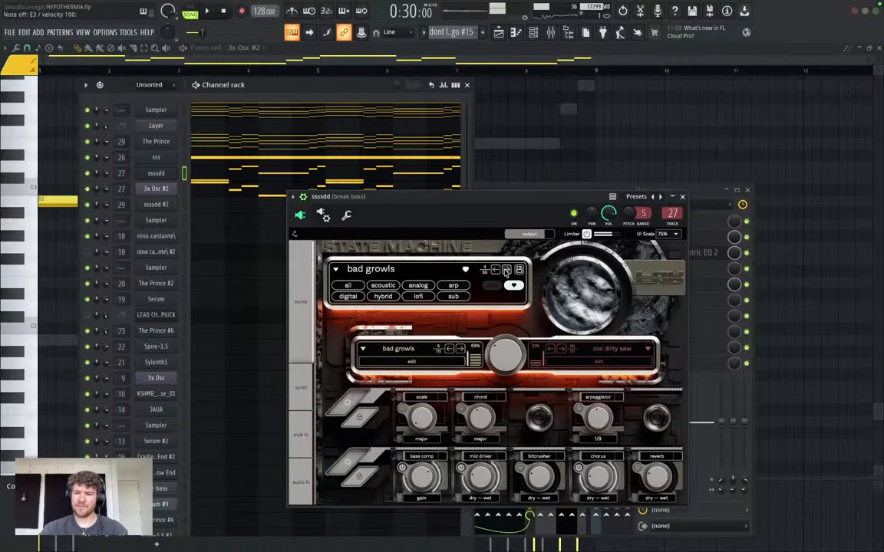
key(space)
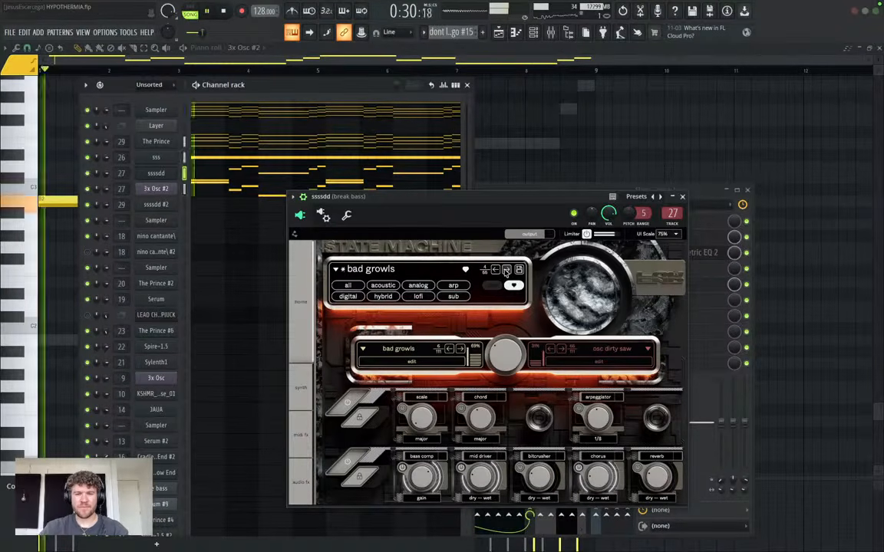
click(682, 198)
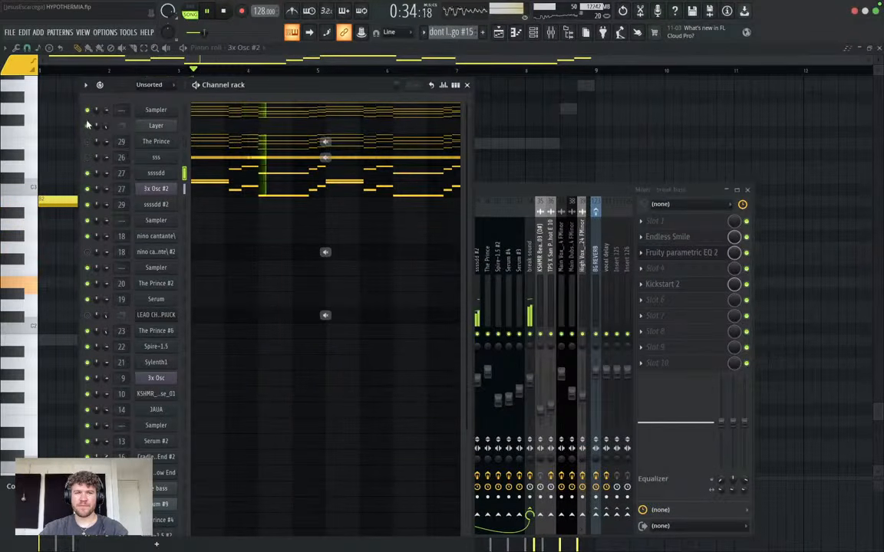
Mute Sampler, Layer and 3x Osc #2, and audition ssssdd's favourite presets from blue water buffalo on, loading carpenter pulses.
drag(86, 110, 88, 126)
click(88, 189)
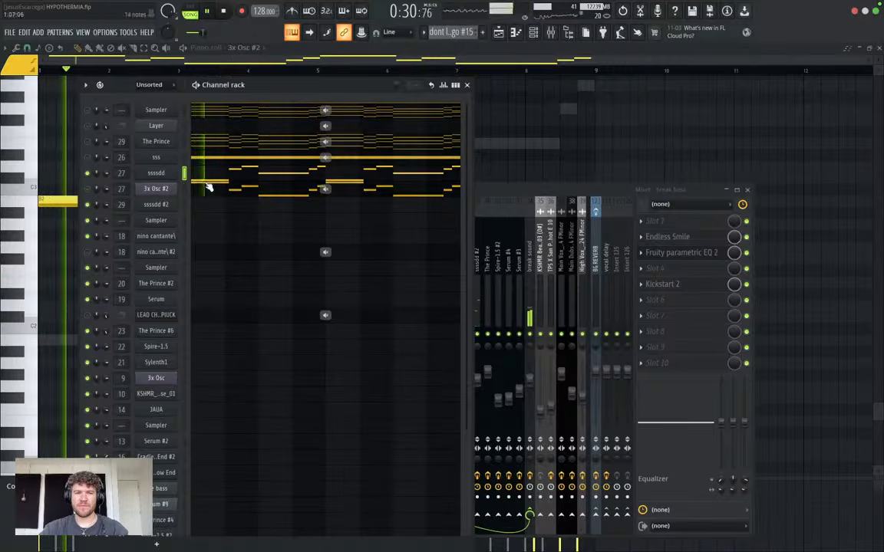
click(167, 176)
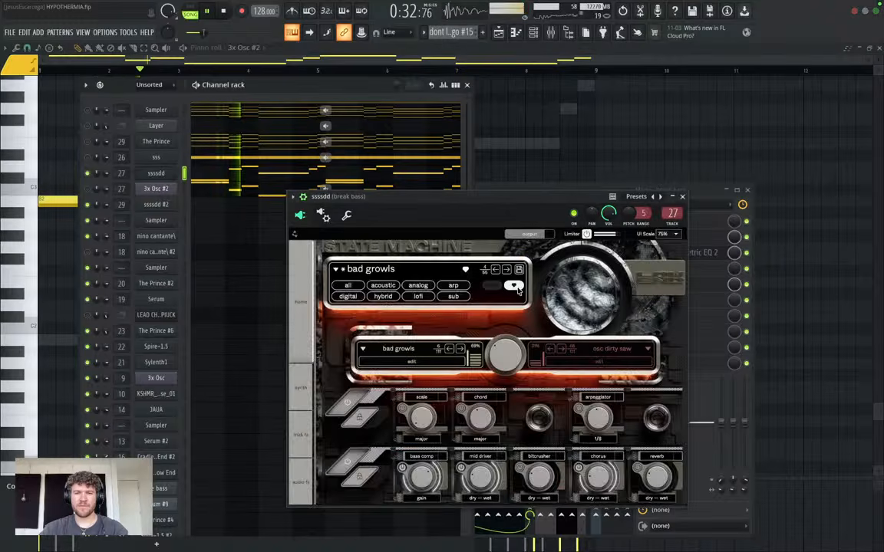
click(506, 271)
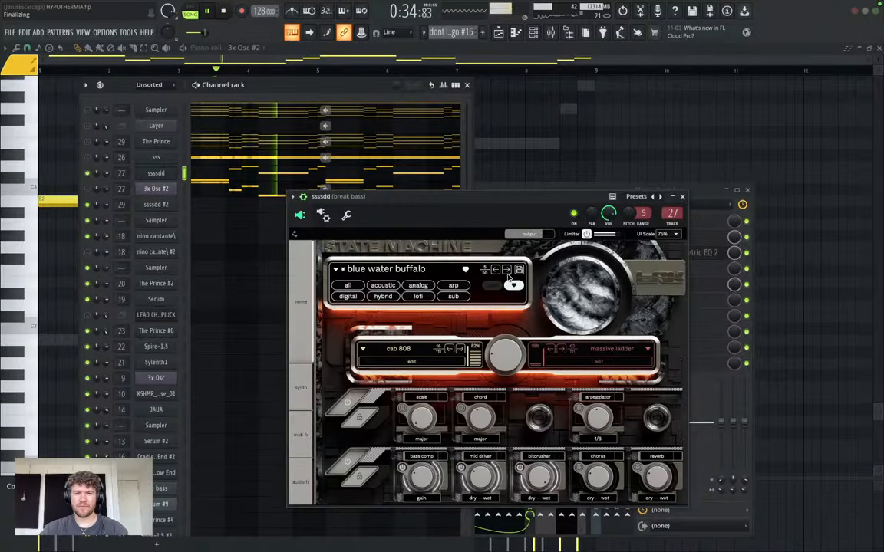
click(507, 271)
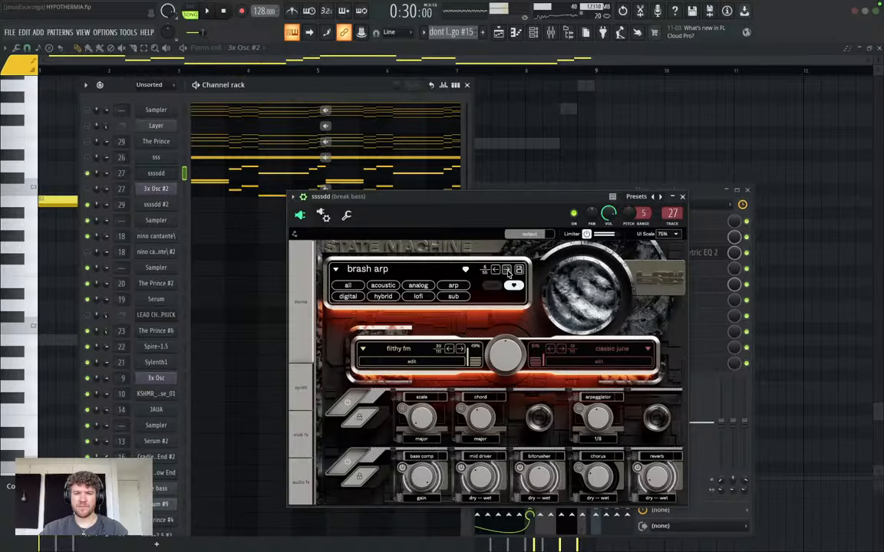
click(507, 271)
key(space)
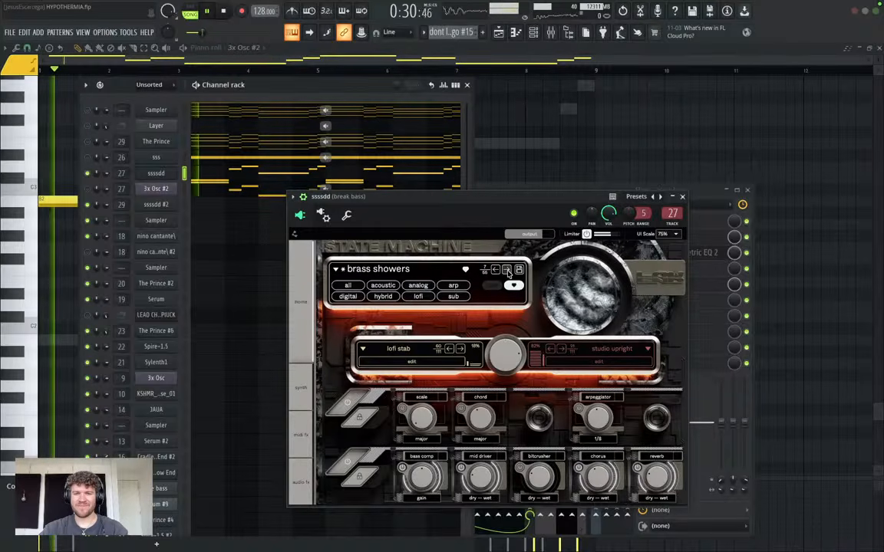
click(507, 270)
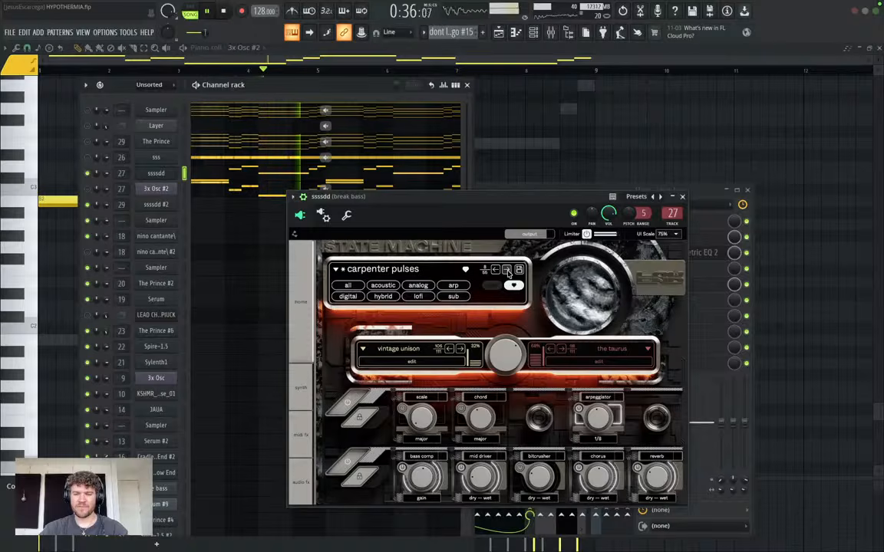
click(682, 198)
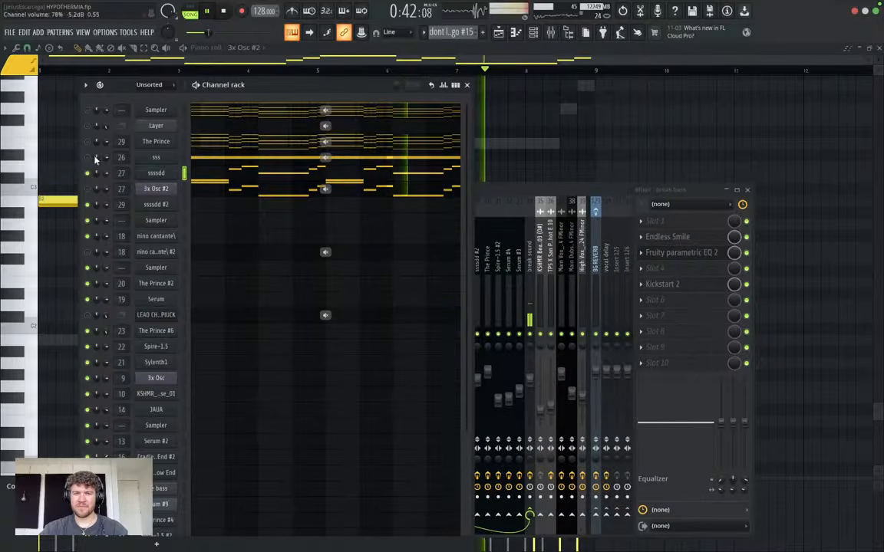
Unmute sss and replay the section, selecting the KSHMR ambiance storm track in the mixer.
key(space)
key(space)
click(515, 194)
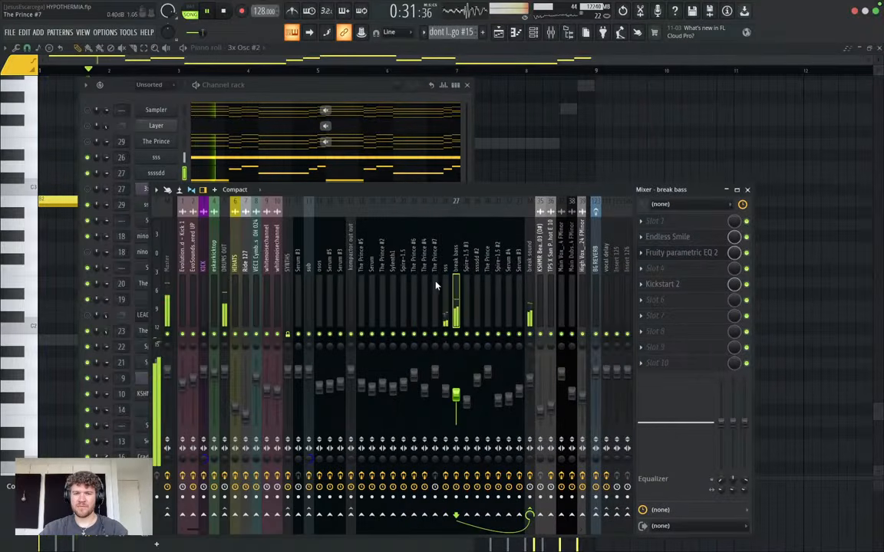
scroll(436, 284, right, 10)
click(404, 345)
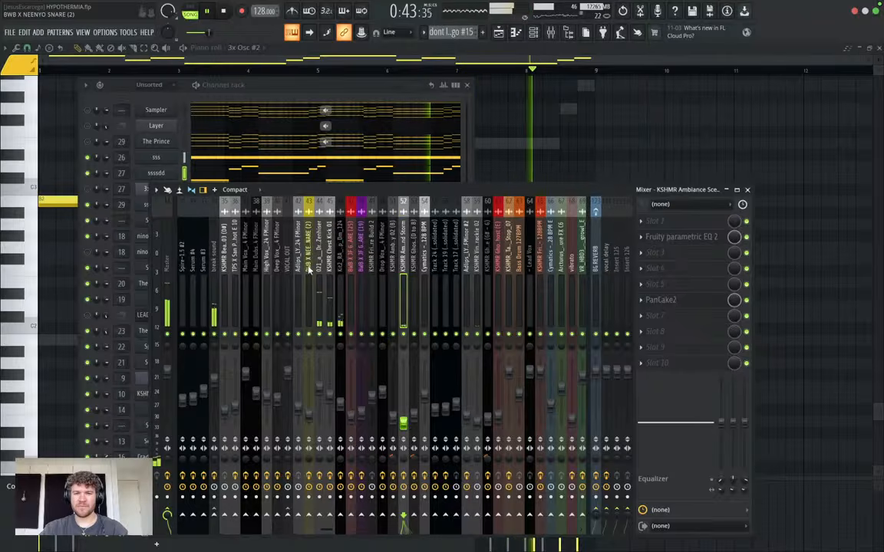
Select the sss mixer track, open the sss channel's State Machine instrument and stop playback.
scroll(310, 266, left, 5)
click(353, 281)
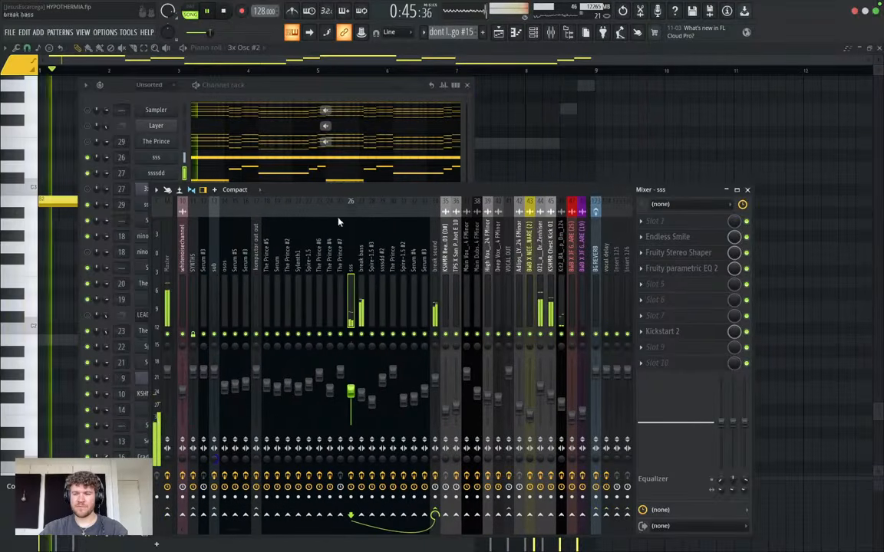
click(184, 173)
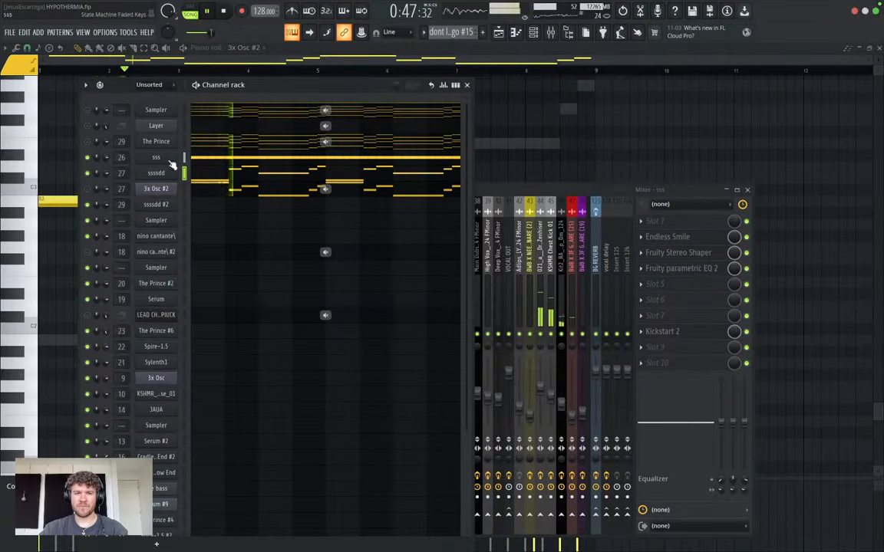
click(168, 159)
key(space)
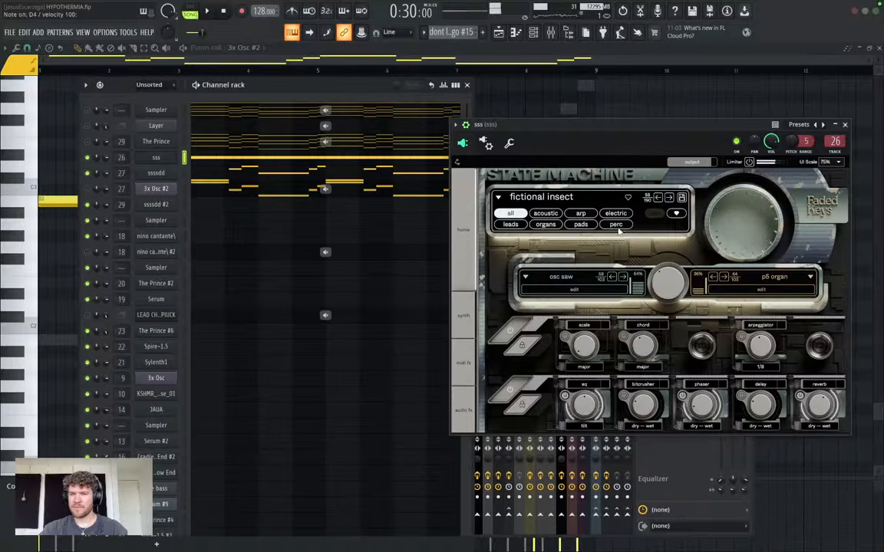
Audition the fifth piano arp, filmscore strings and filth piano presets on sss, playing filth piano with the section before closing the instrument.
click(669, 199)
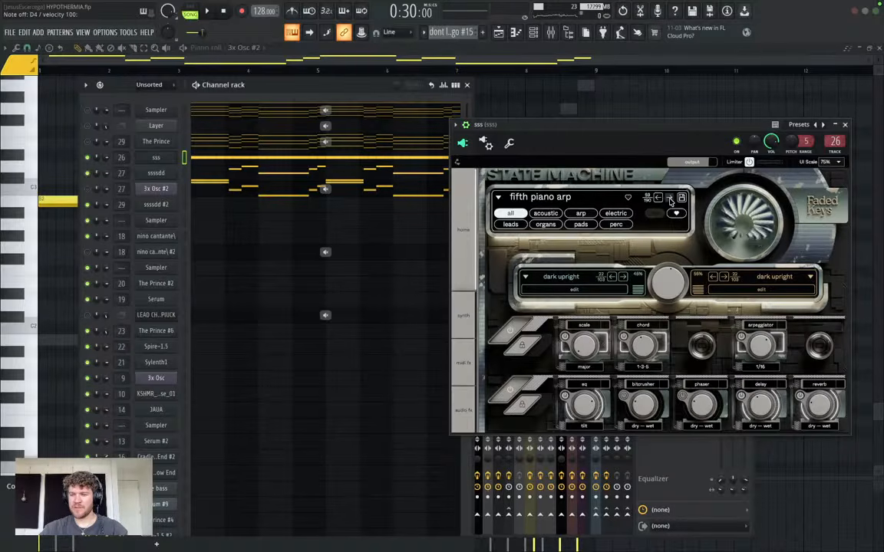
click(669, 198)
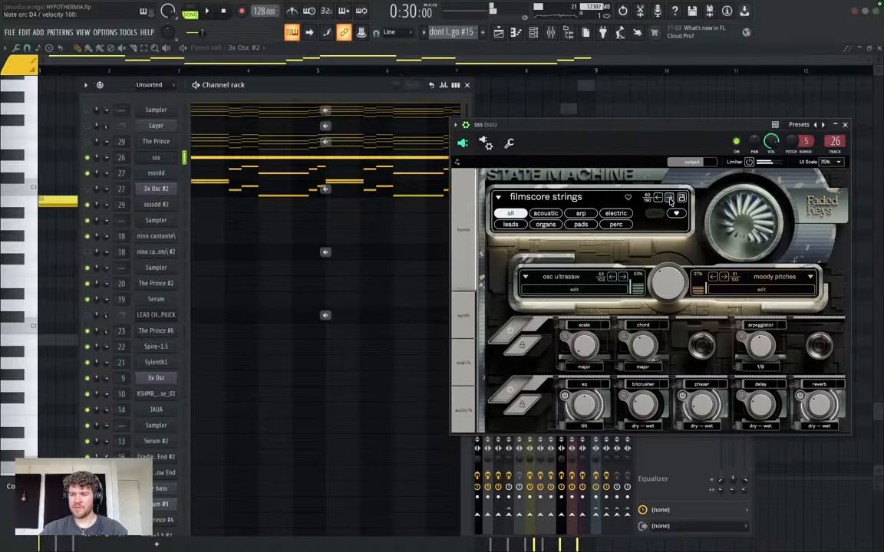
click(669, 199)
key(space)
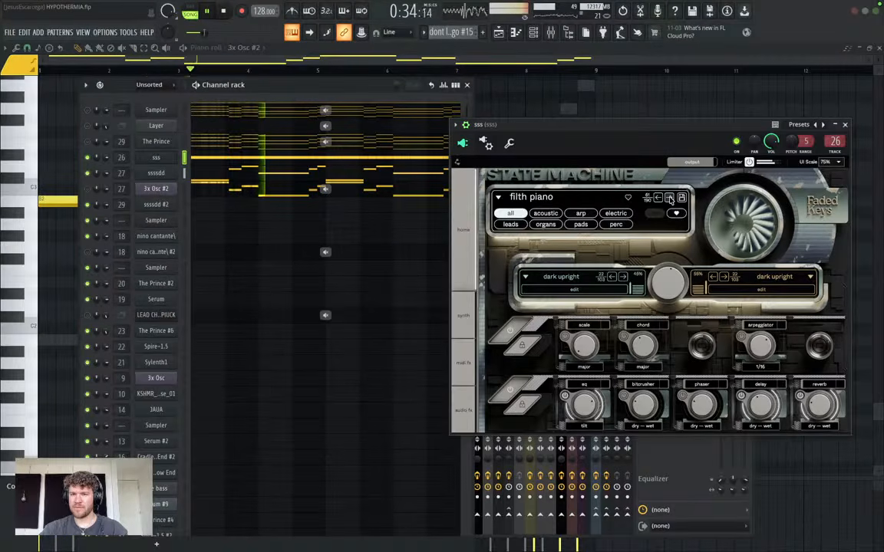
click(845, 124)
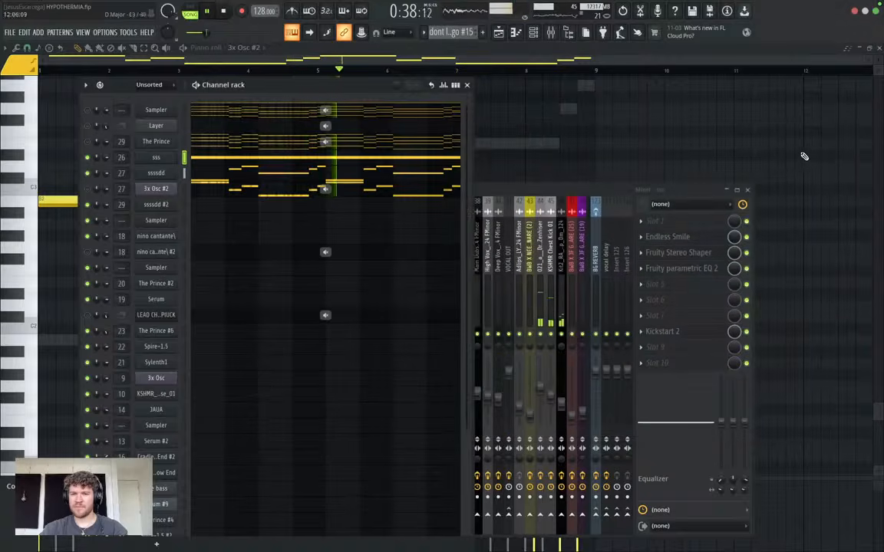
Stop playback and add ShaperBox 3 in the first effect slot of the sss mixer track.
double_click(584, 190)
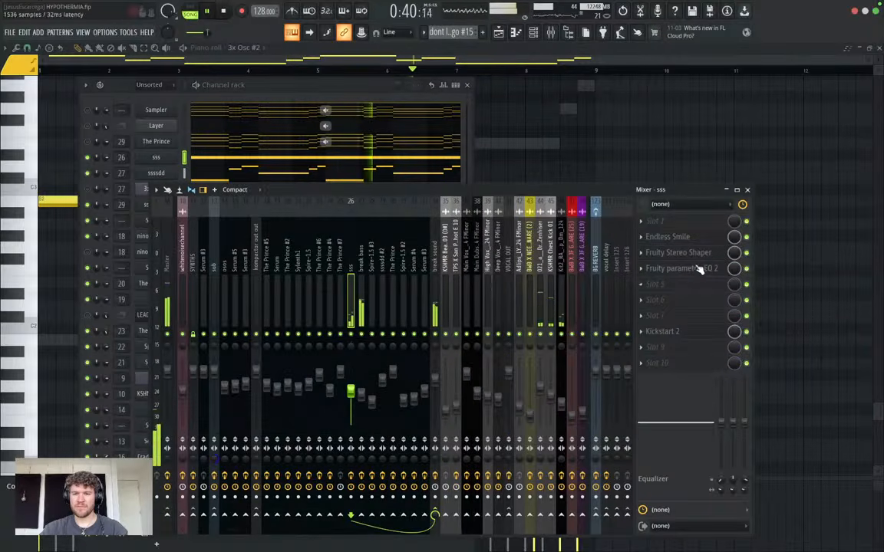
mouse_move(696, 240)
mouse_down()
mouse_move(696, 285)
mouse_move(694, 227)
mouse_move(695, 272)
mouse_move(694, 236)
mouse_up()
key(space)
click(695, 224)
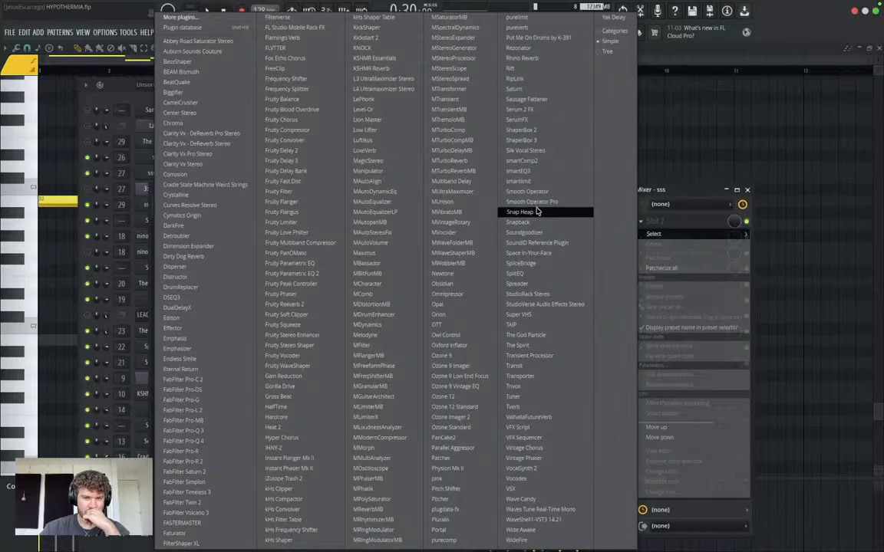
click(546, 141)
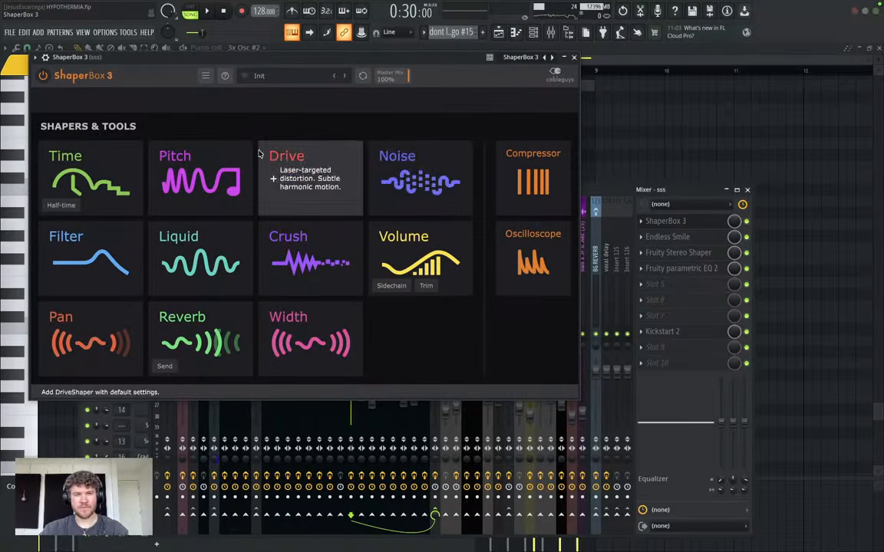
Load ShaperBox 3's SB1 Hider preset, then open the preset browser and sync the preset library.
click(344, 76)
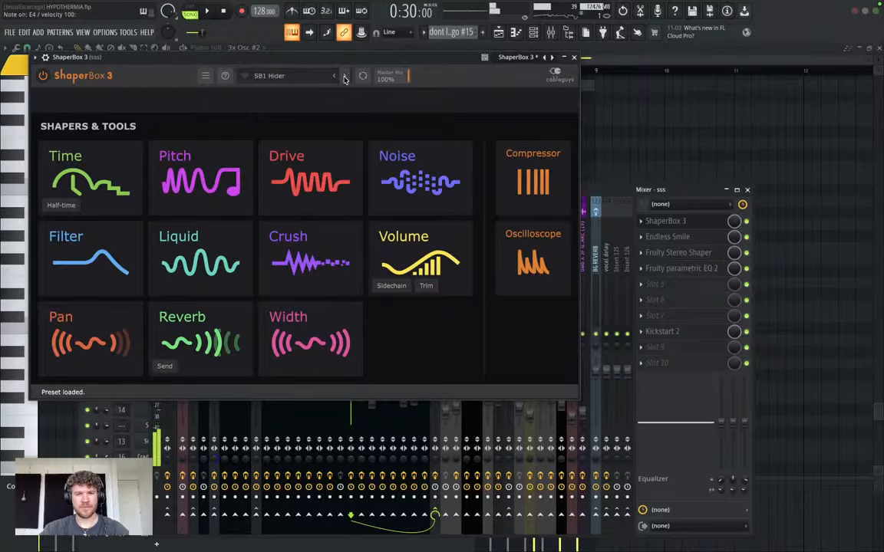
click(269, 75)
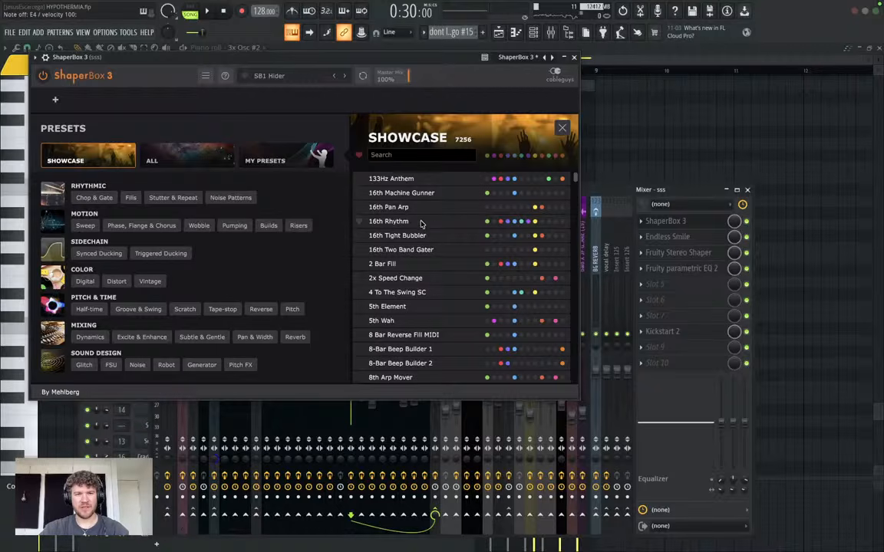
click(203, 76)
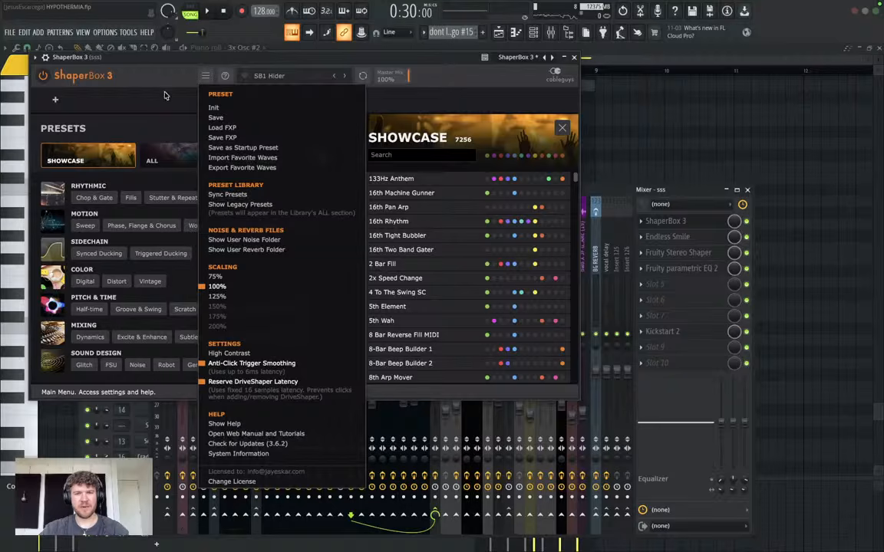
click(164, 95)
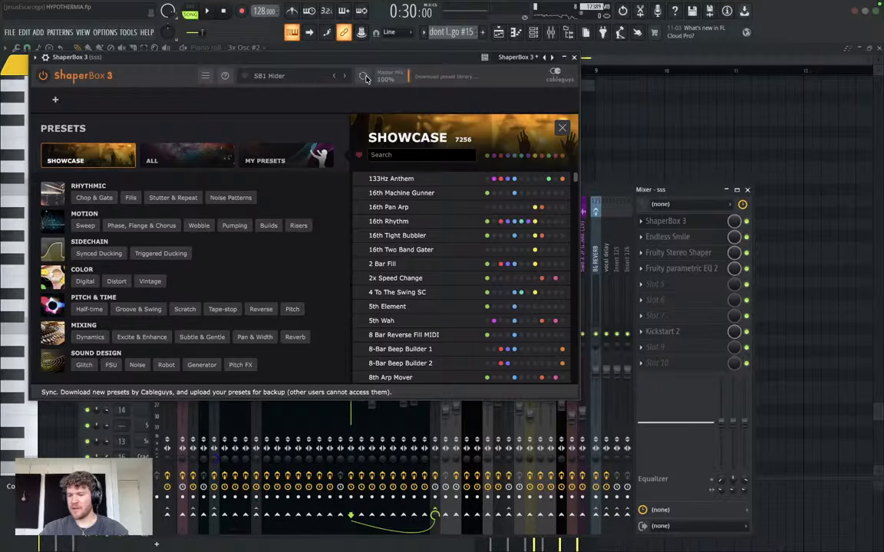
click(364, 77)
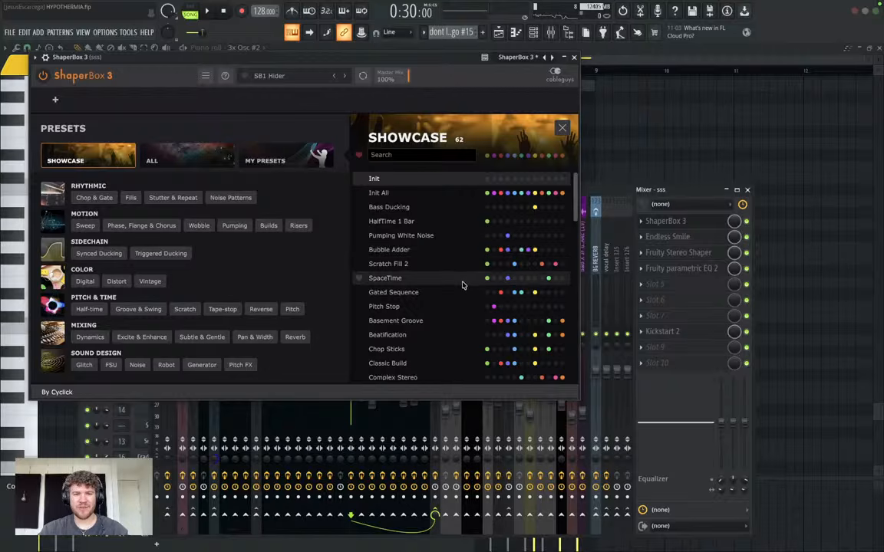
Browse the Chop & Gate presets, loading 8th Pan Arp and then 16th Two Band Gater, and play the section.
click(96, 198)
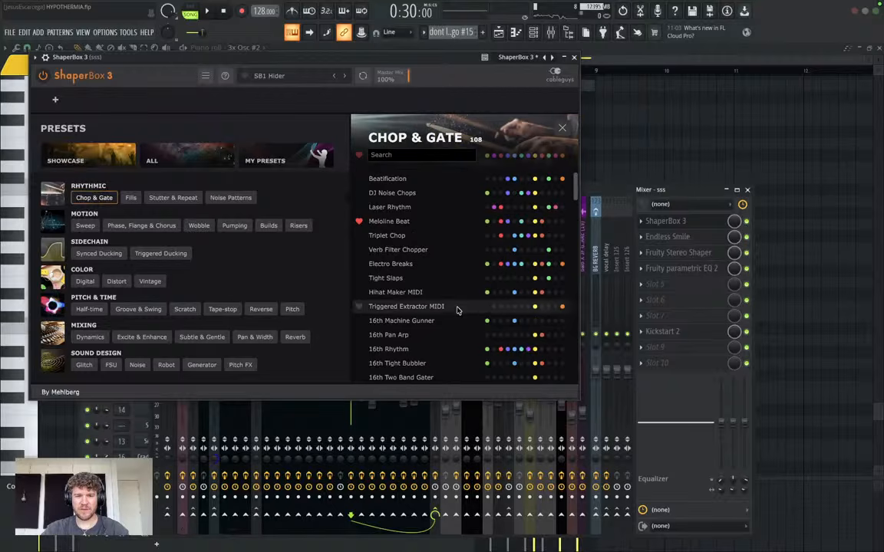
scroll(457, 325, down, 2)
click(454, 332)
scroll(449, 307, down, 3)
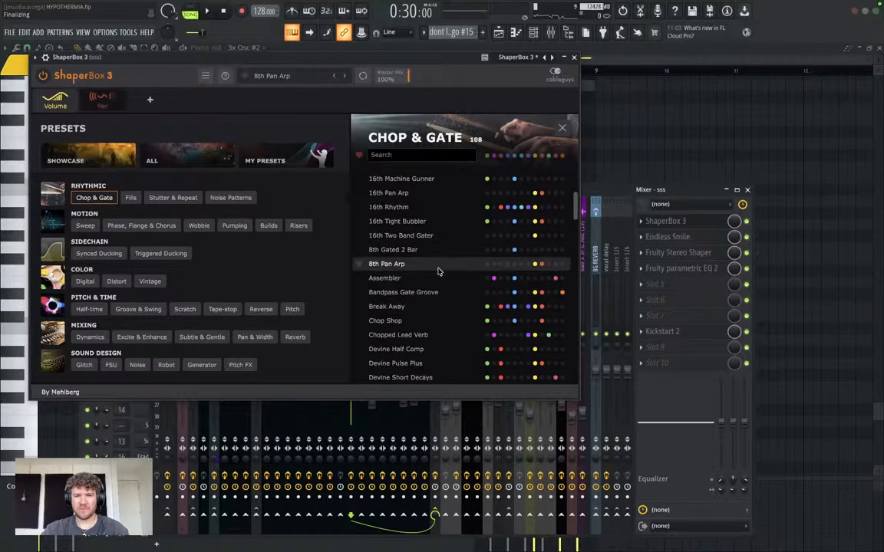
click(434, 235)
key(space)
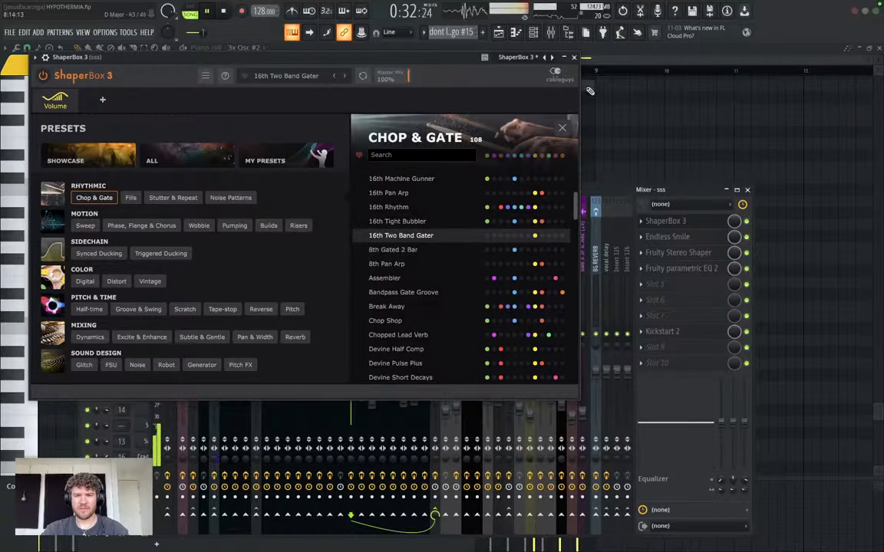
Audition the 16th Tight Bubbler, 16th Rhythm, 16th Pan Arp and 16th Machine Gunner presets during playback.
click(447, 223)
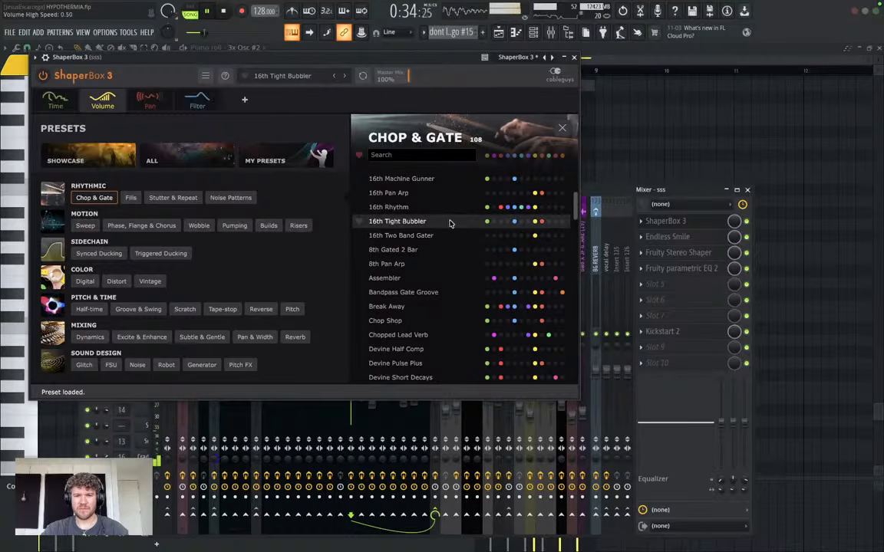
click(447, 208)
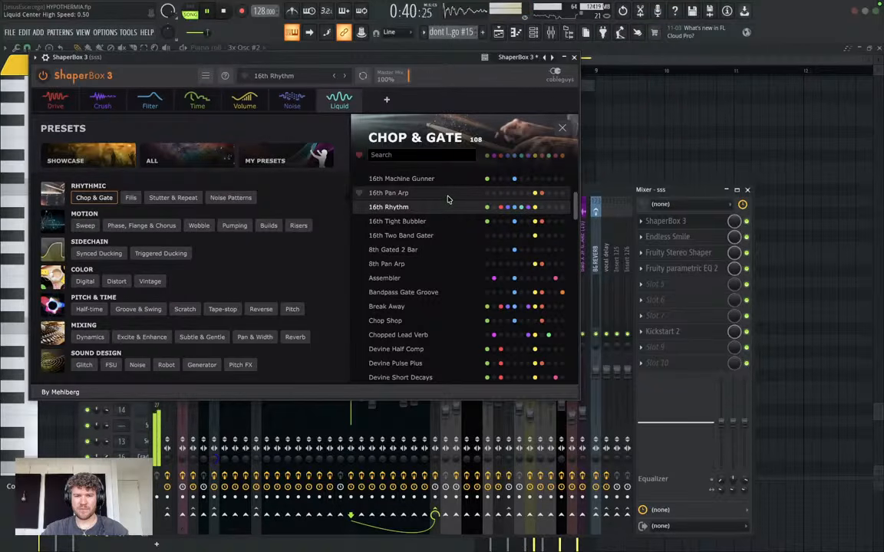
click(447, 194)
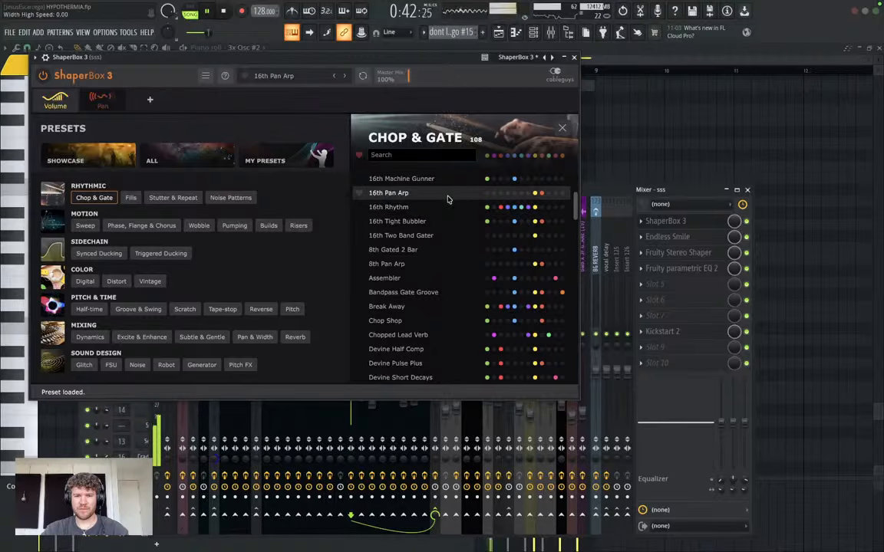
scroll(458, 217, up, 2)
click(449, 263)
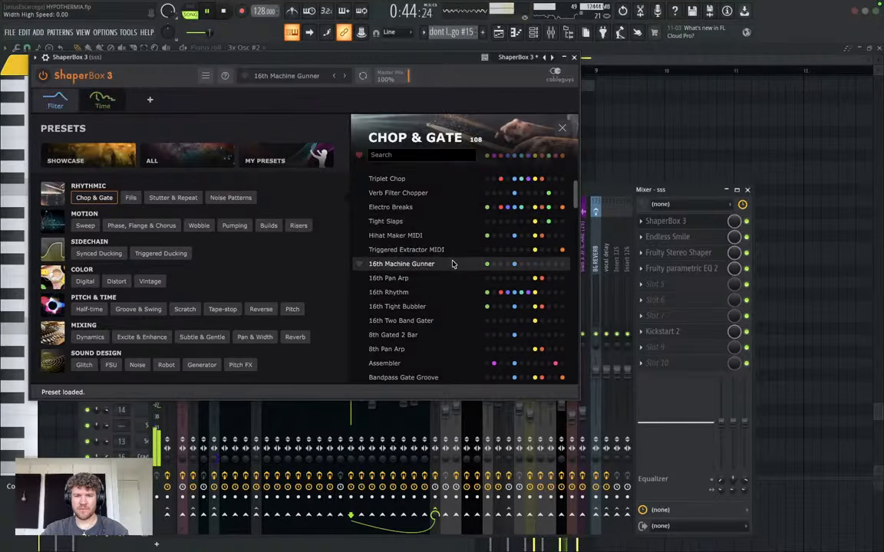
scroll(451, 259, down, 3)
scroll(450, 261, up, 2)
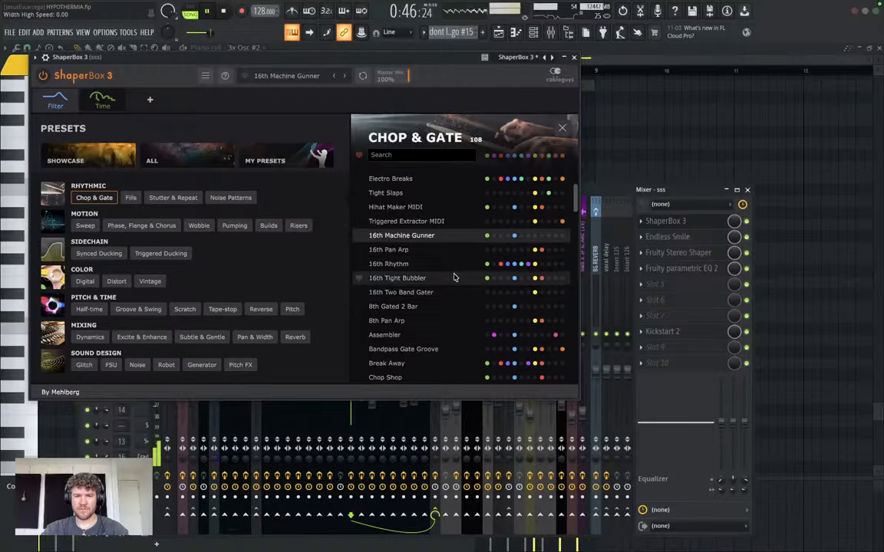
Compare 16th Two Band Gater, 8th Gated 2 Bar and 8th Pan Arp, then load 16th Rhythm and close ShaperBox 3.
click(453, 290)
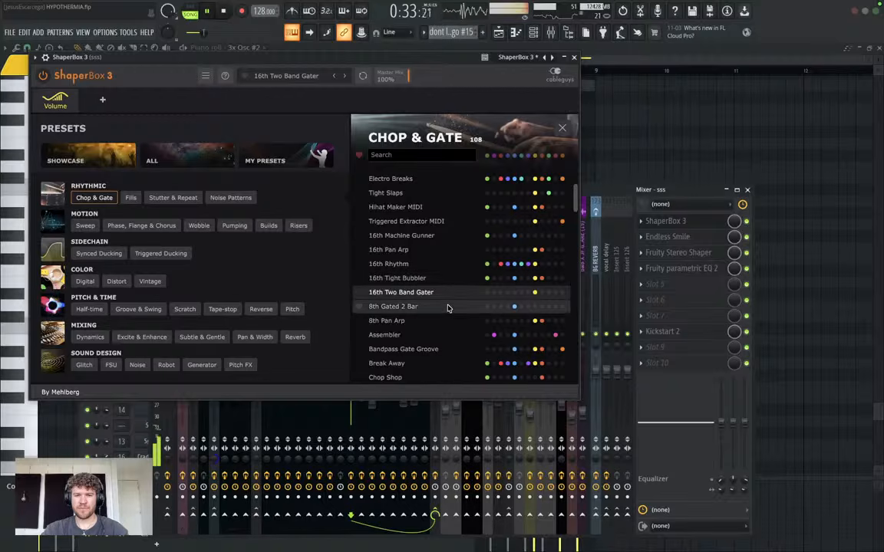
click(453, 306)
click(451, 319)
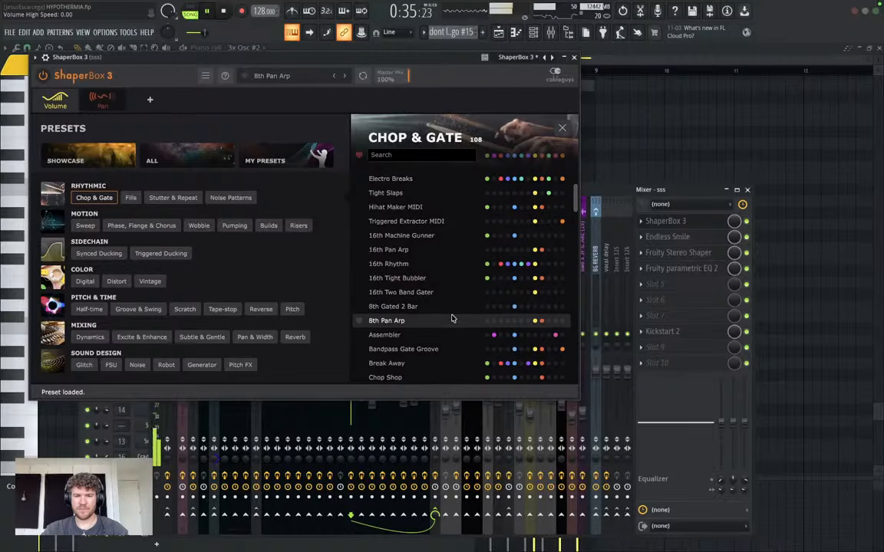
click(440, 265)
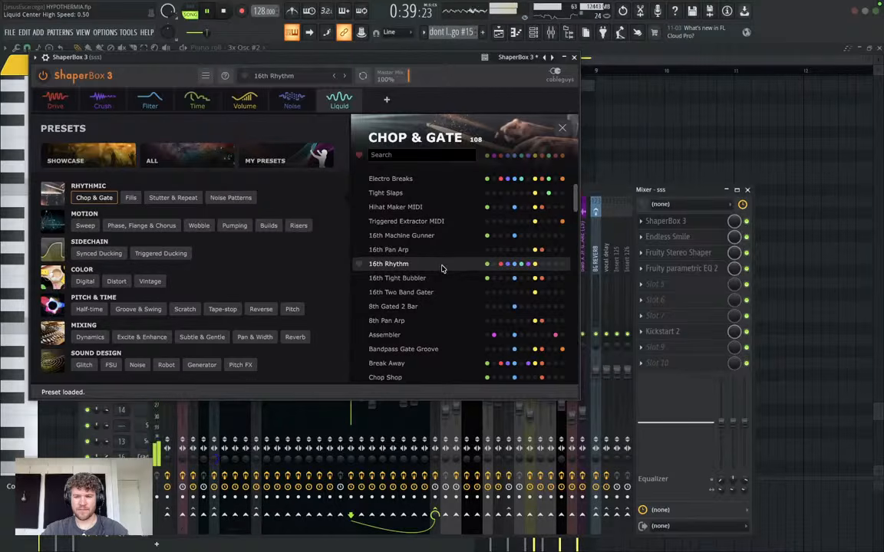
click(574, 58)
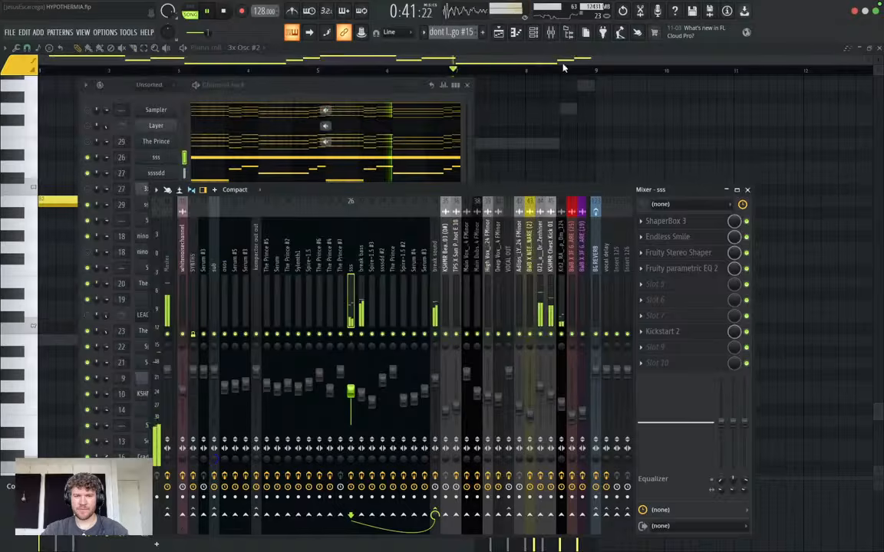
Reopen the sss channel's State Machine, load the floating preset and replay the section from its start.
click(175, 163)
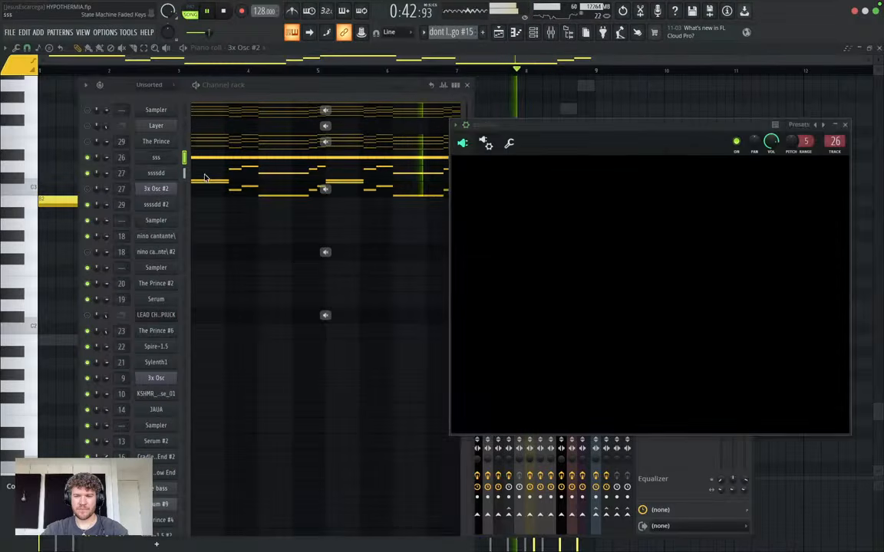
key(space)
drag(604, 124, 504, 124)
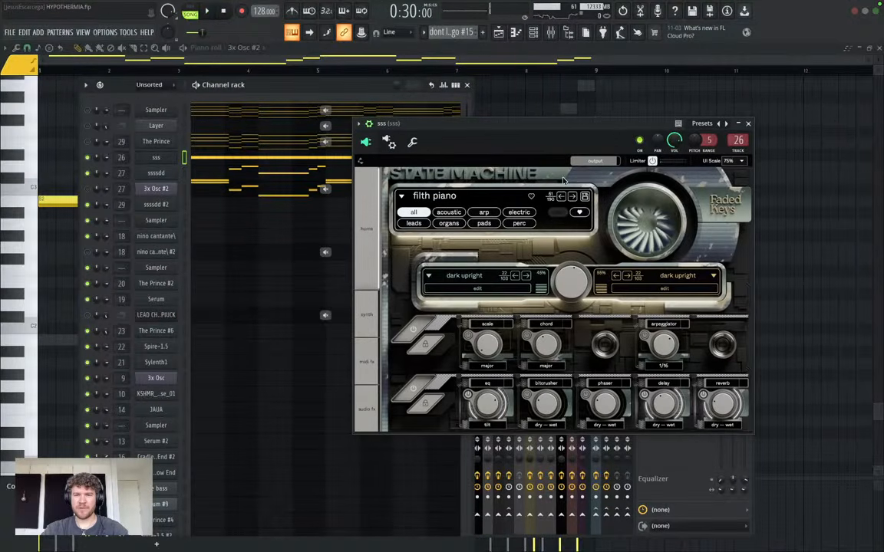
click(571, 196)
key(space)
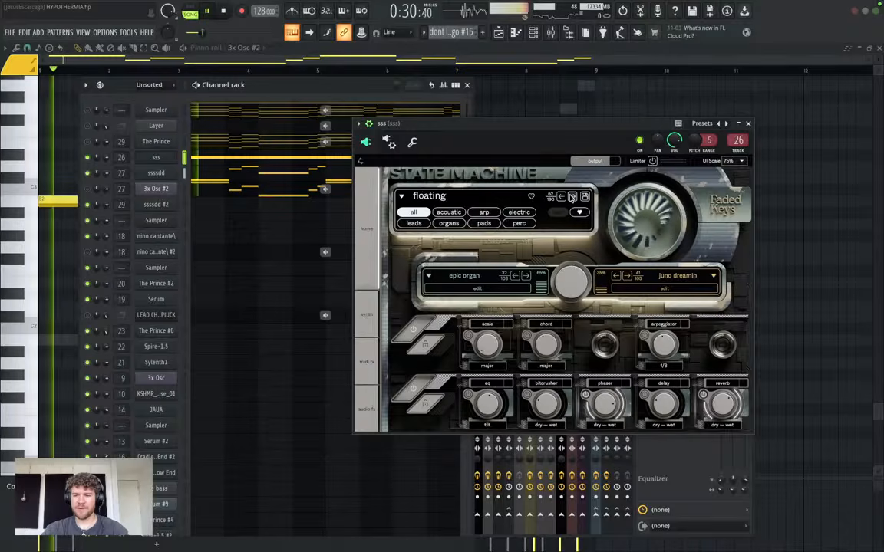
Audition sss's presets forest choir, forgettable rain, fourth buildup and fragrant oasis during playback, loading friendly lead.
click(572, 196)
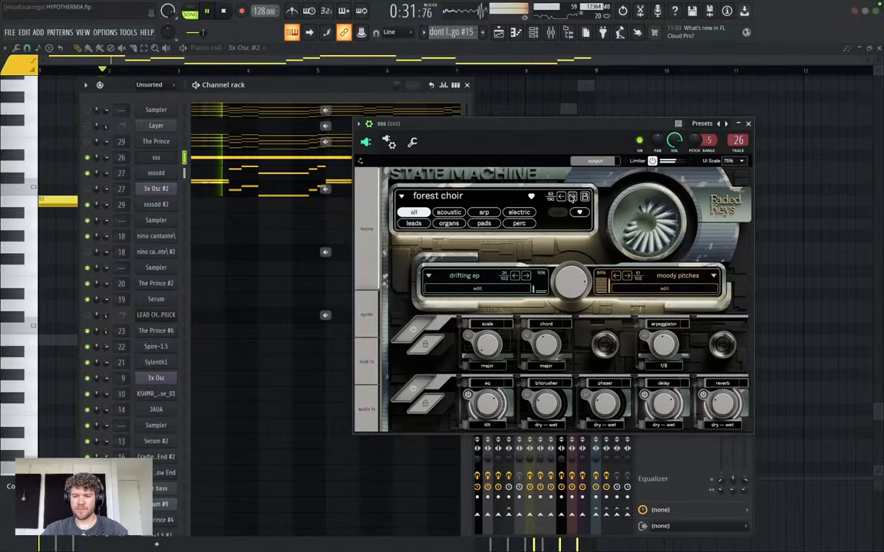
click(571, 196)
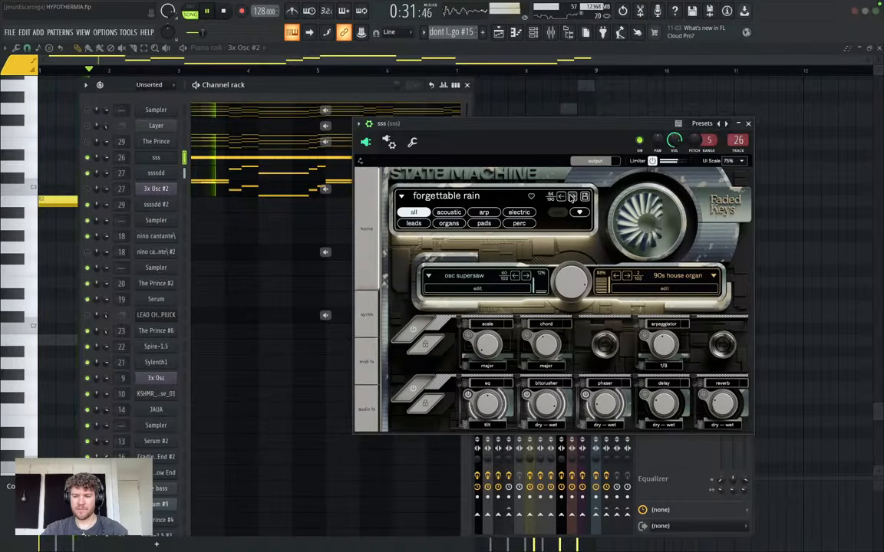
click(571, 196)
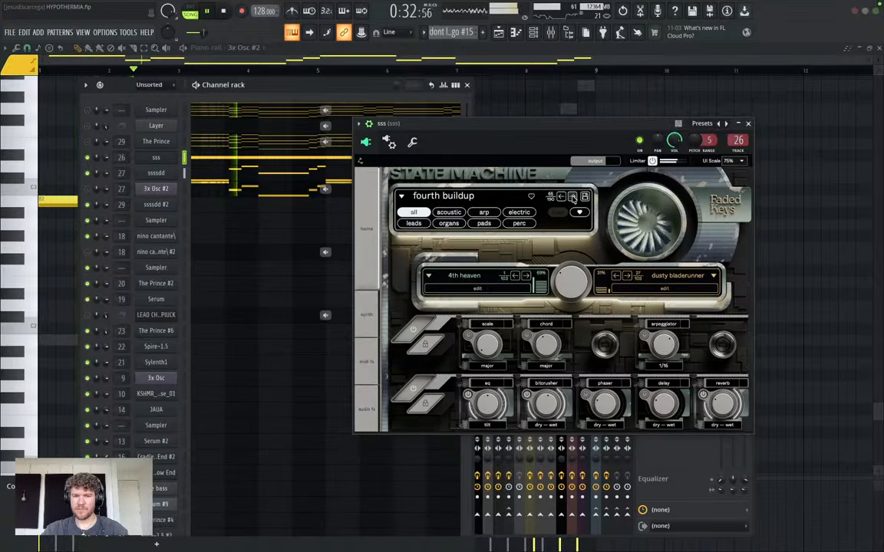
click(571, 196)
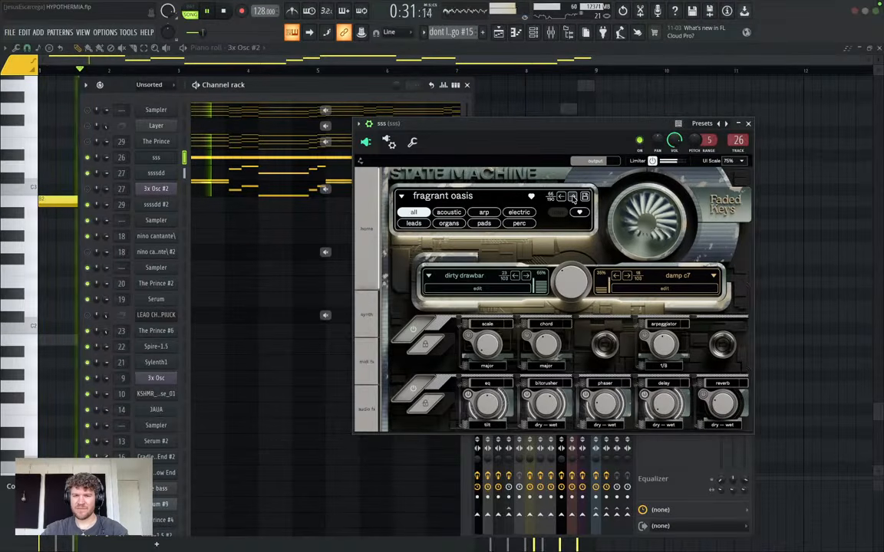
click(572, 196)
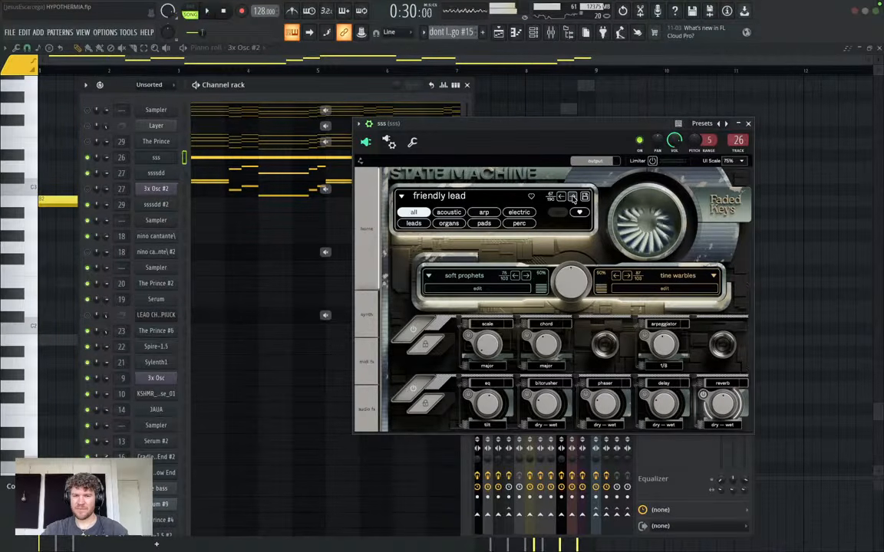
Audition sss's State Machine presets friendly stranger, gameshow tines, gentle fangs and ghost piano during playback.
click(571, 196)
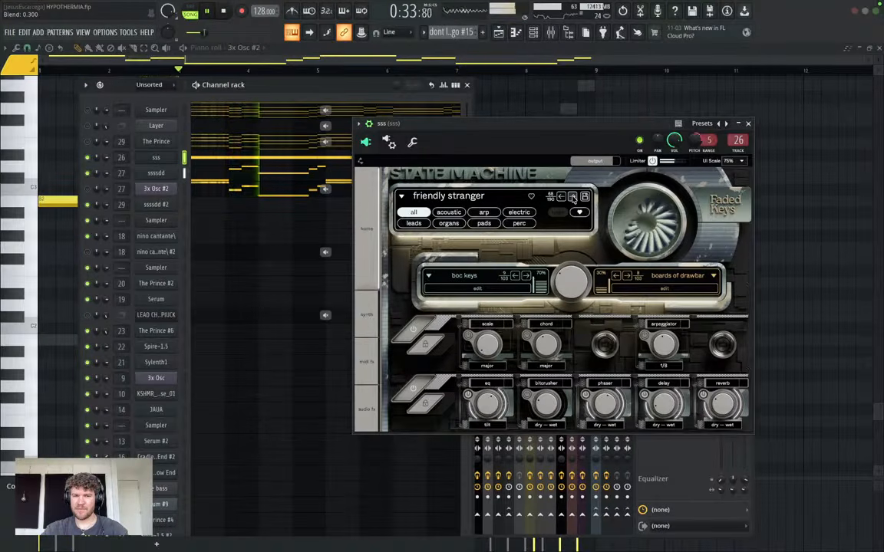
click(572, 196)
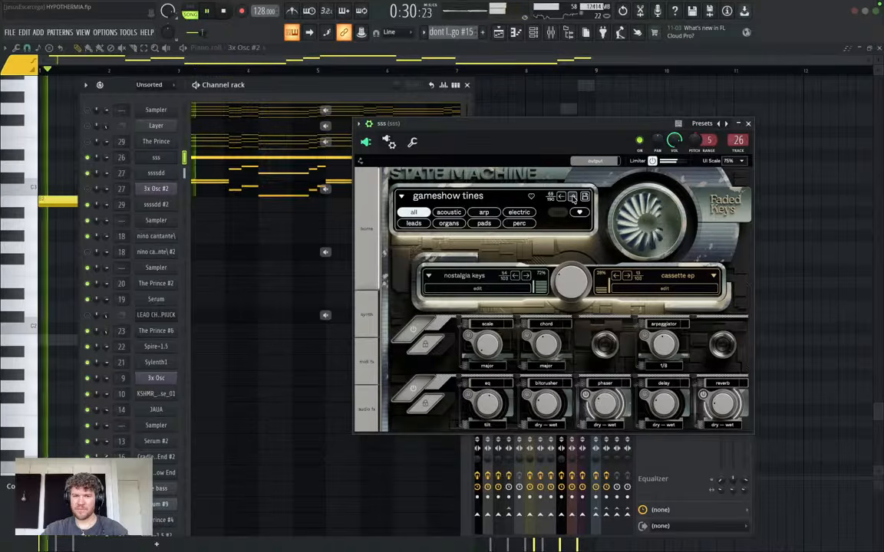
click(571, 196)
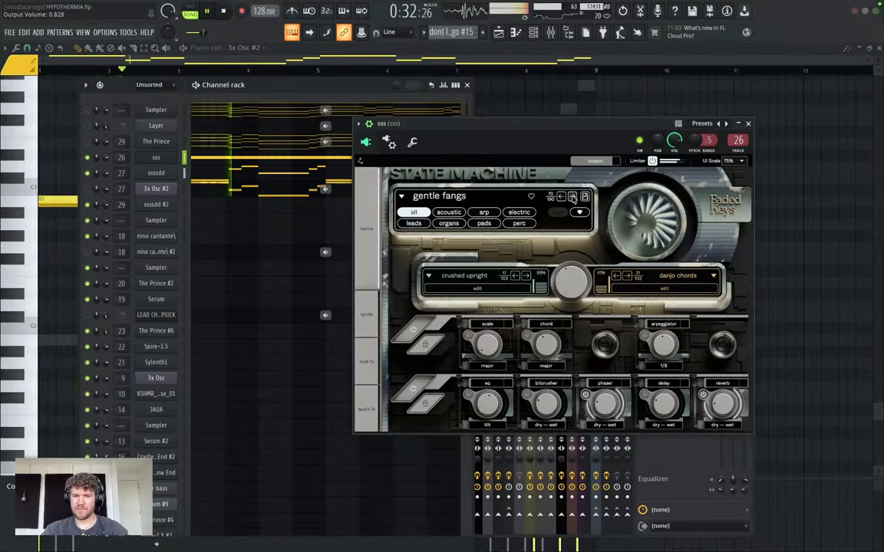
click(572, 197)
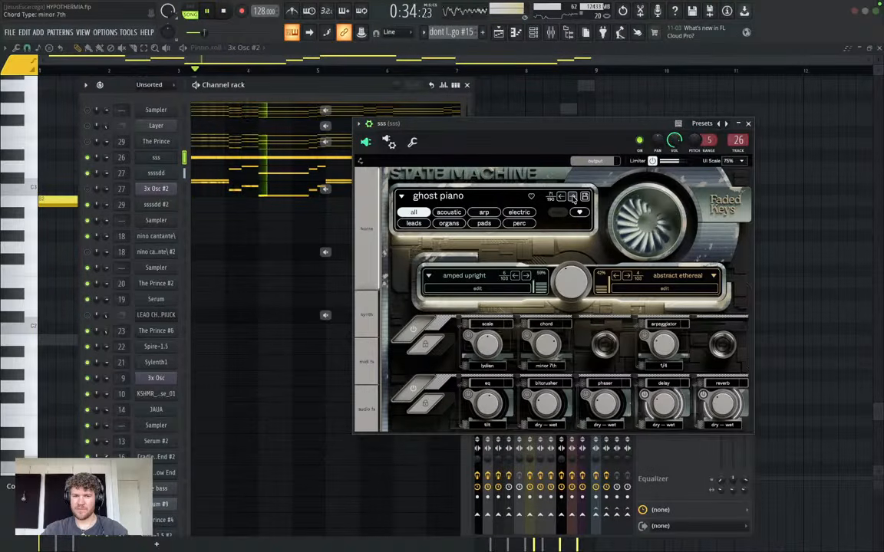
Try the glide chord and gliding stabber presets on sss, then load golden swords and play the section.
click(571, 196)
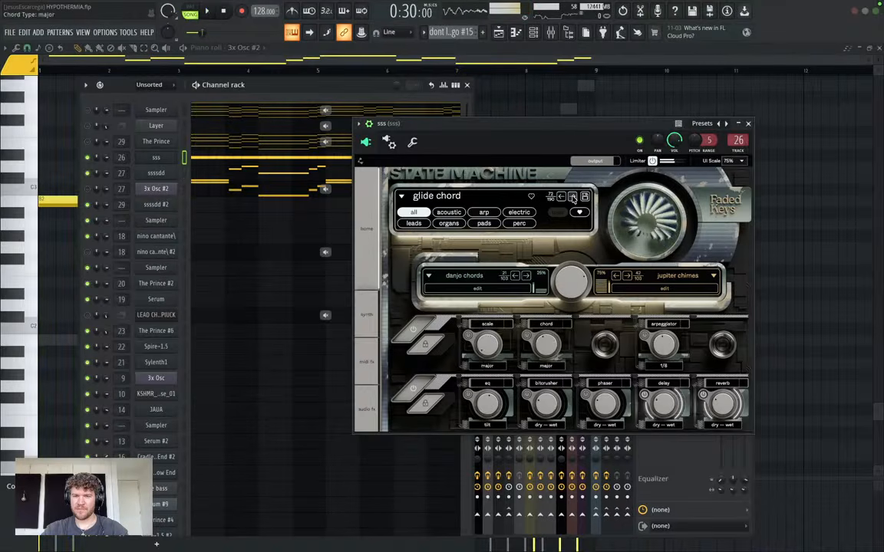
click(572, 196)
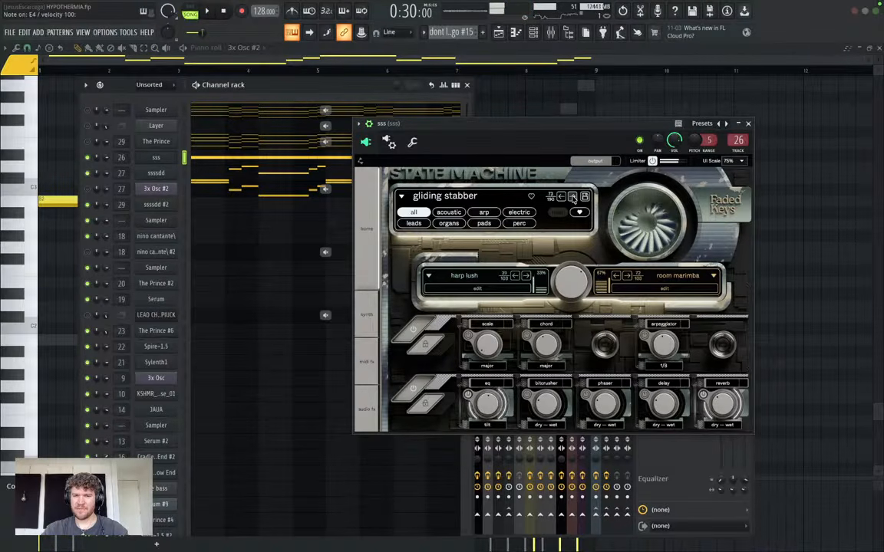
click(571, 196)
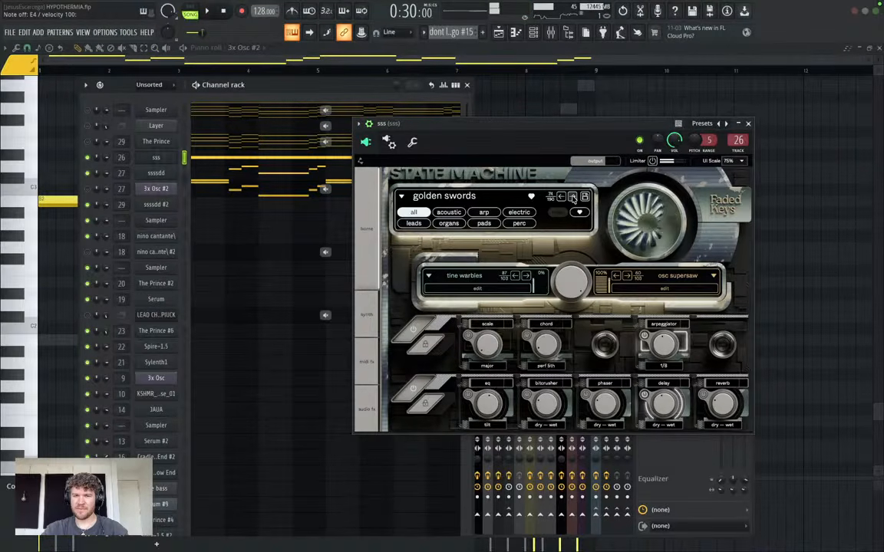
key(space)
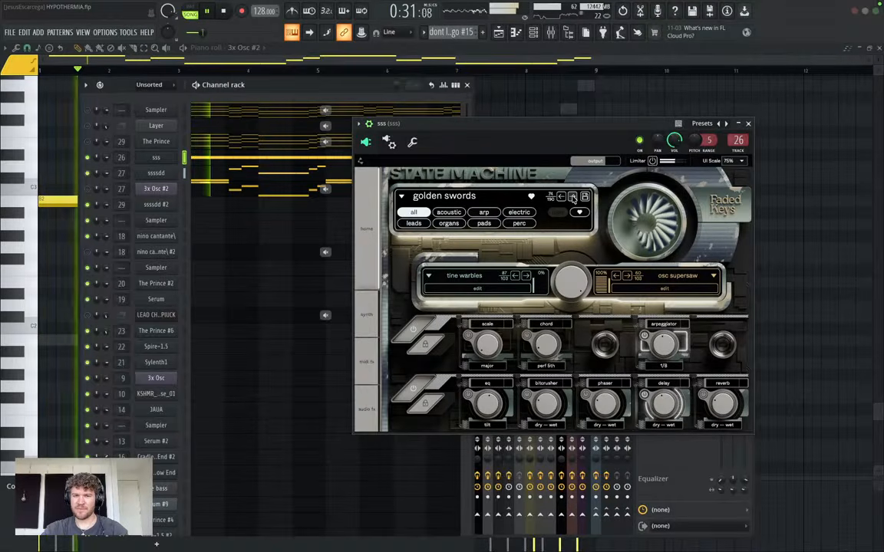
Filter sss's presets to favourites, pass abbey room to load antique carousel, and close State Machine.
click(571, 196)
click(571, 196)
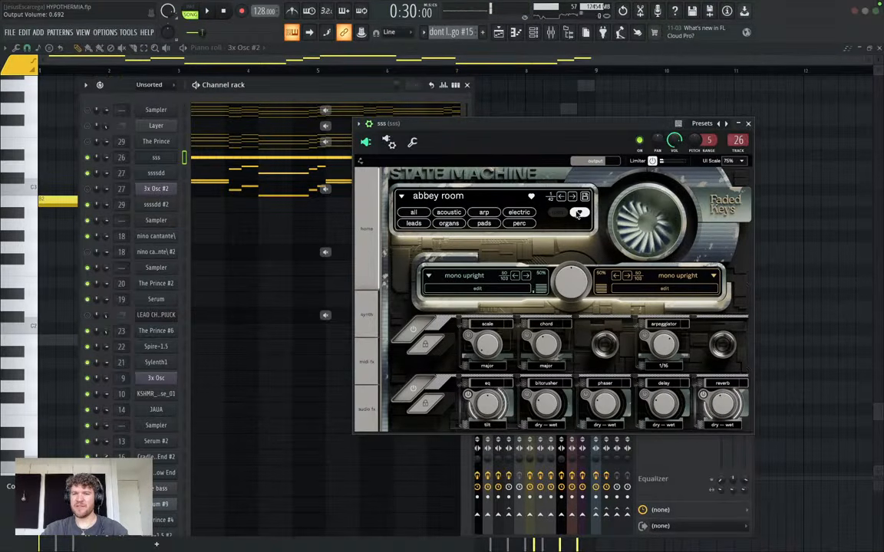
click(571, 196)
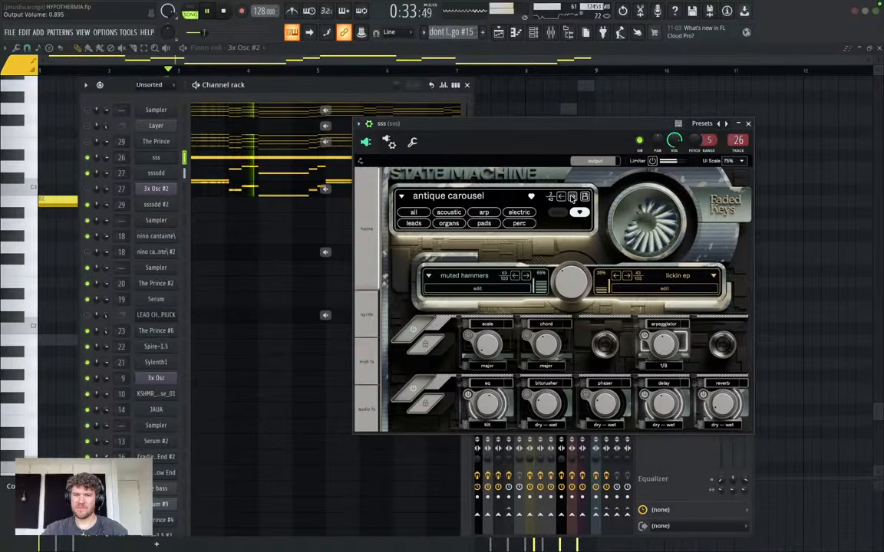
click(748, 123)
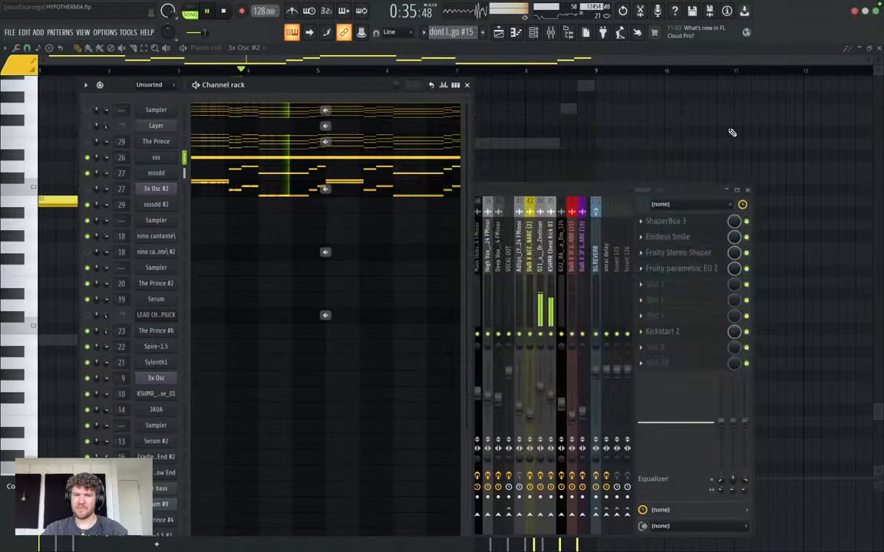
Unmute The Prince channel and replay the section from its start with the mixer in front.
key(space)
click(88, 143)
key(space)
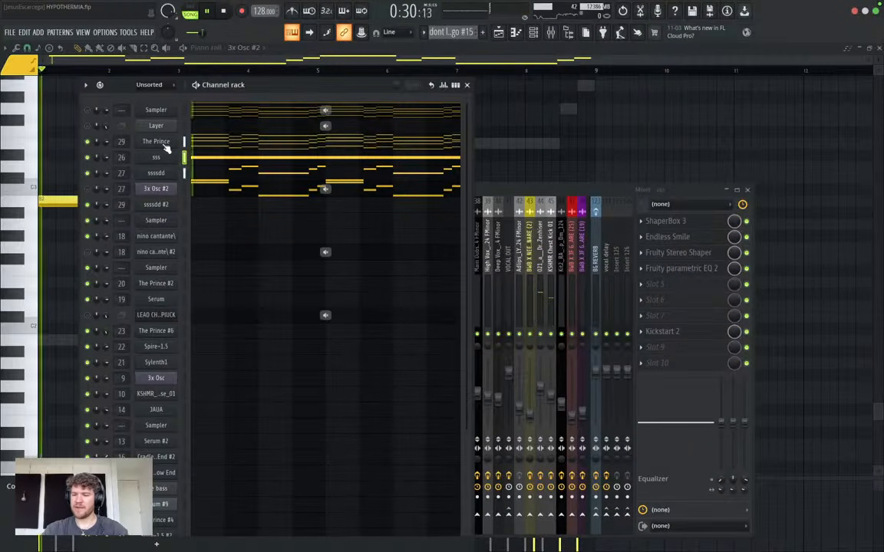
key(space)
click(507, 199)
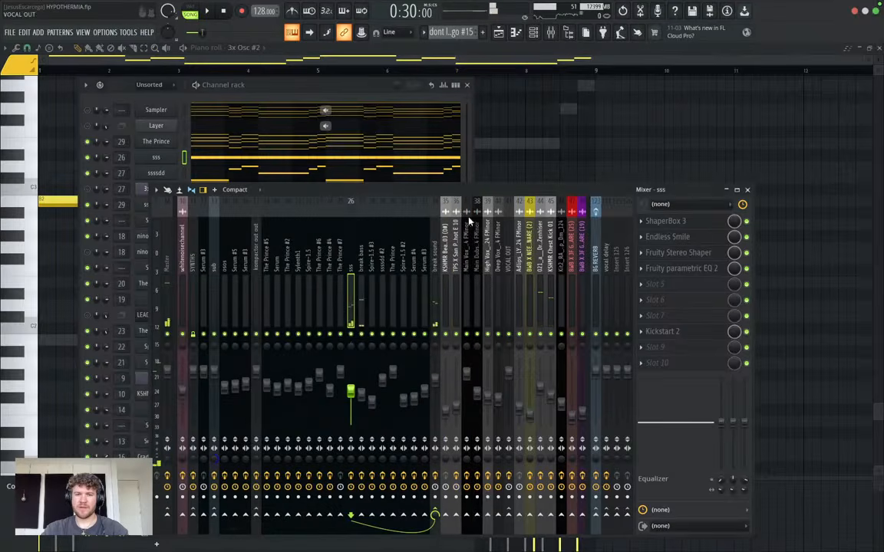
key(space)
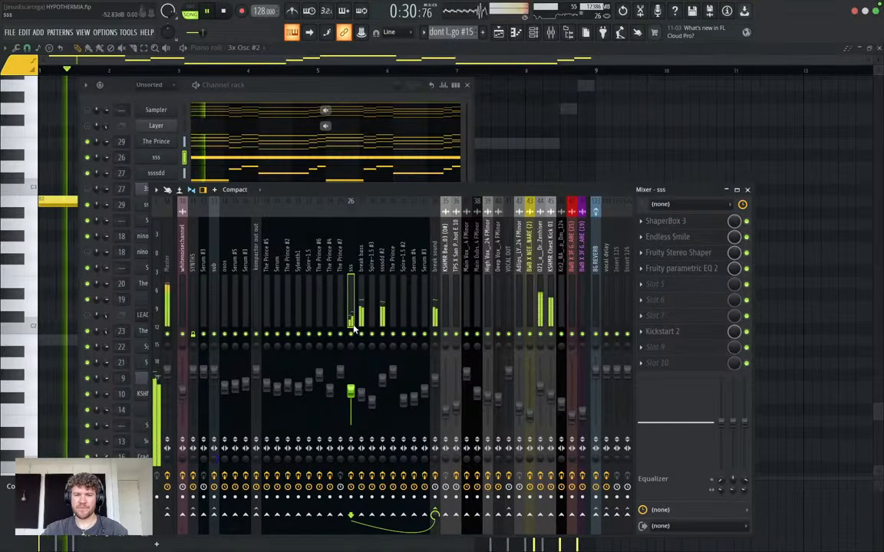
Raise the low-cut frequency in Fruity parametric EQ 2 on the ssssdd #2 mixer track, then close the EQ.
click(387, 295)
click(694, 252)
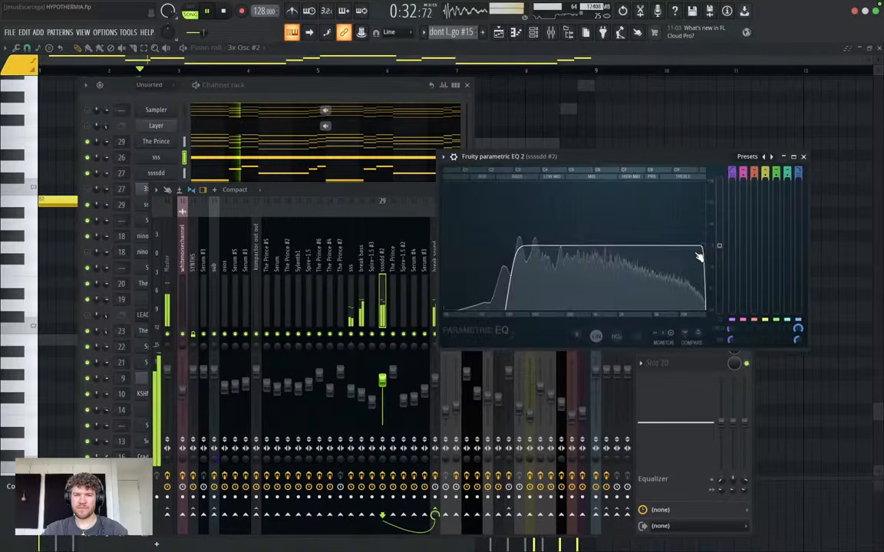
drag(516, 247, 528, 247)
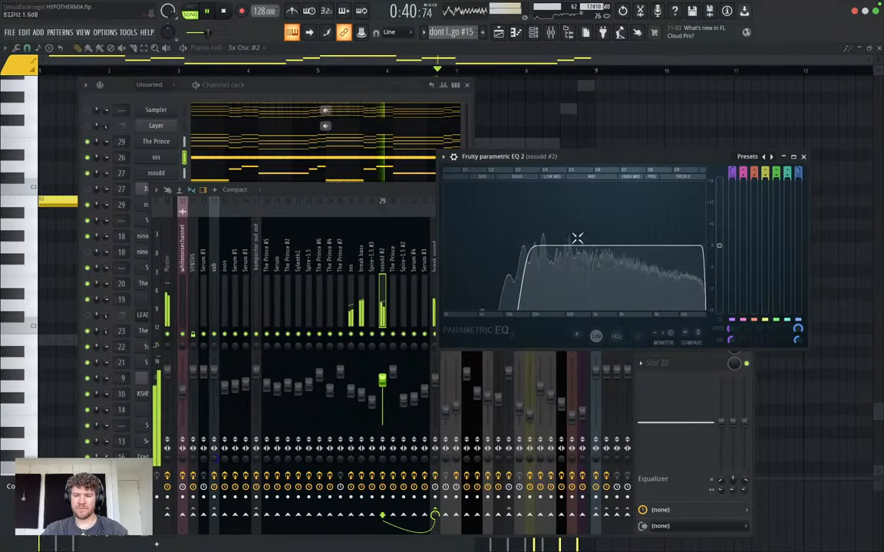
click(803, 156)
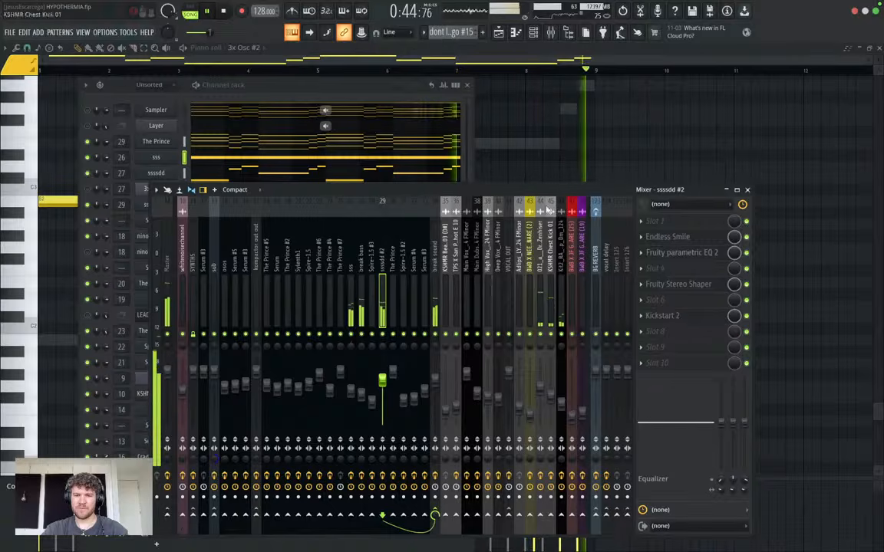
Open The Prince channel's synth and audition its favourite presets prayer printer and round user with the section playing.
click(156, 142)
key(space)
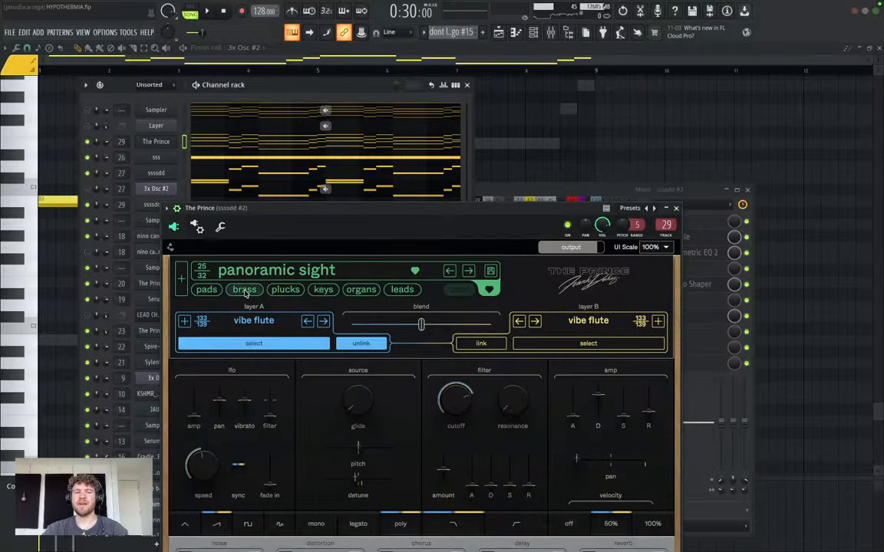
click(468, 271)
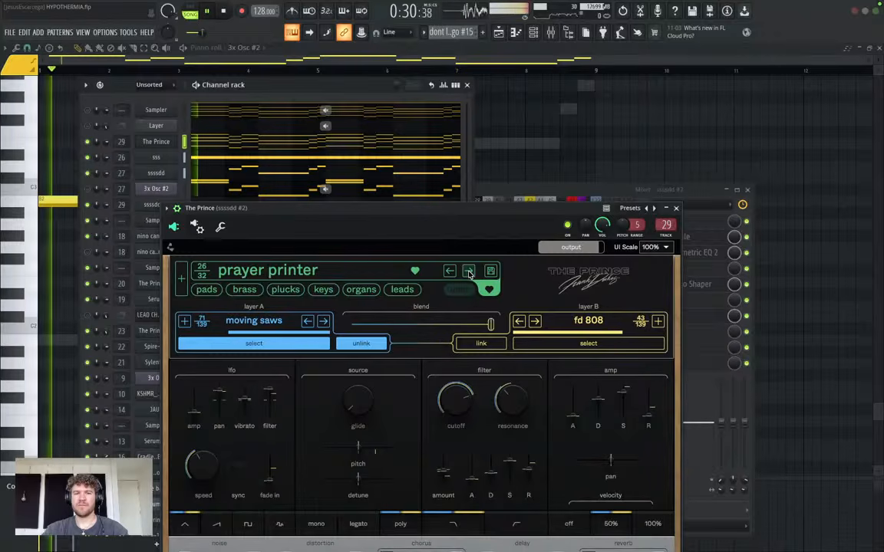
click(468, 271)
key(space)
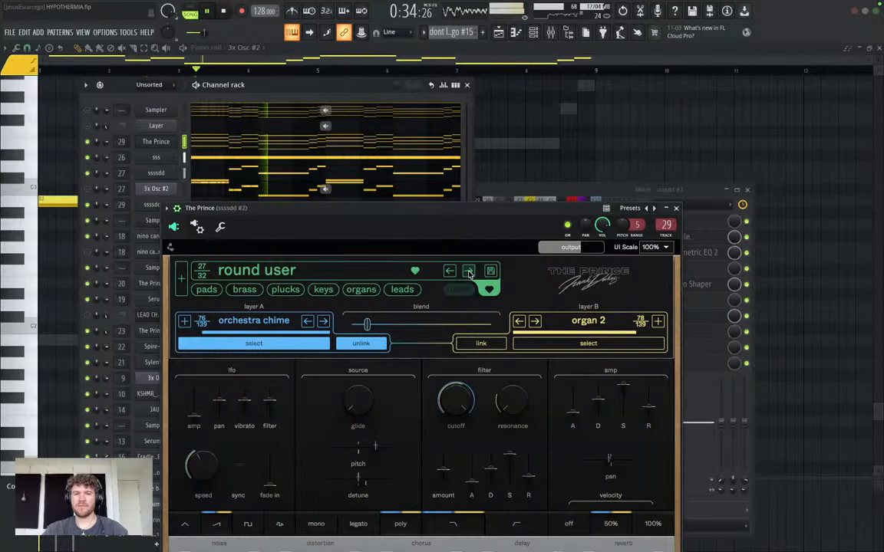
Audition The Prince's serious urge and tight observer presets, replaying the section for each.
key(space)
click(469, 271)
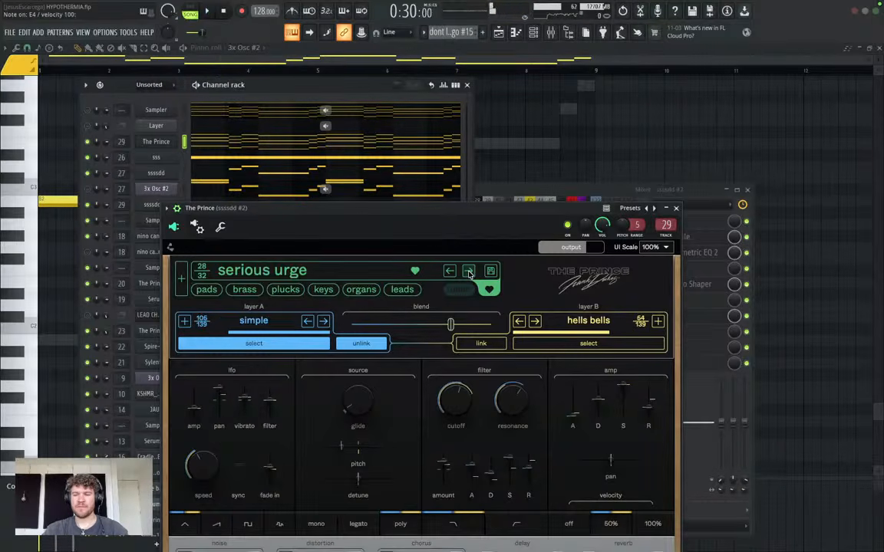
key(space)
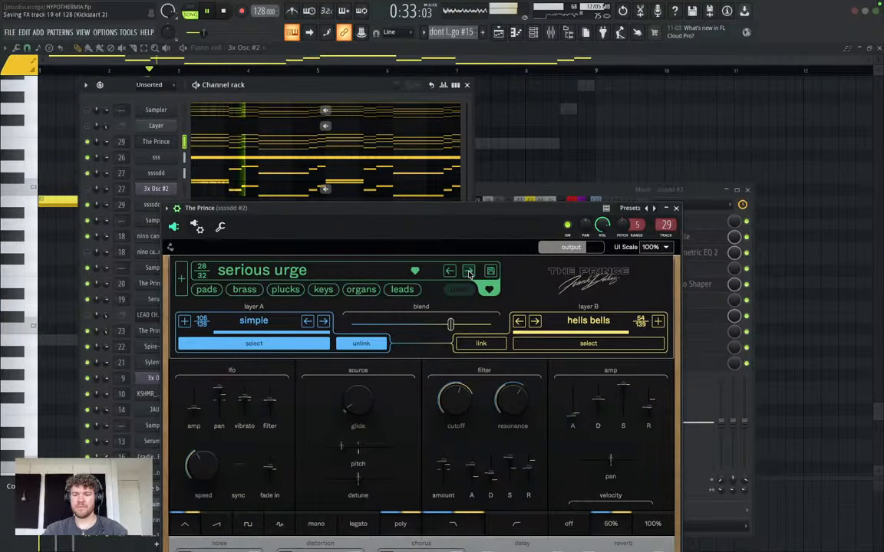
key(space)
click(469, 270)
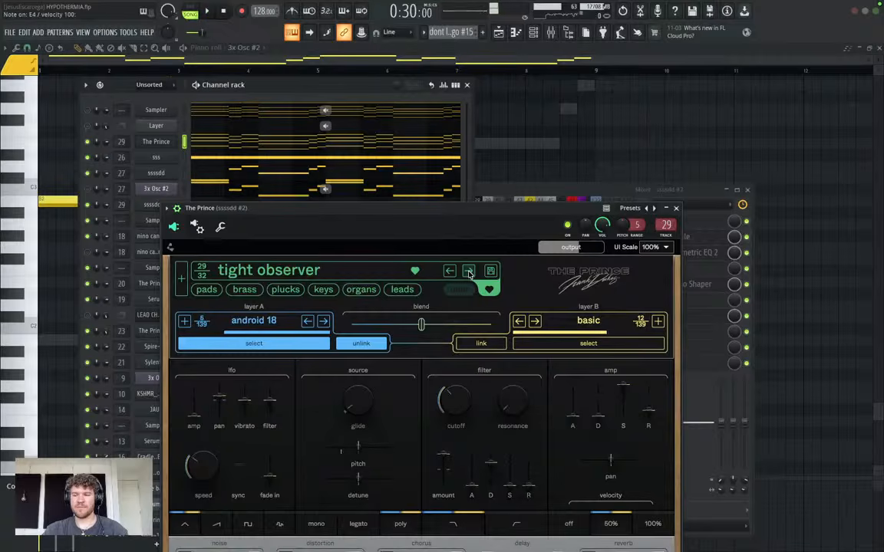
key(space)
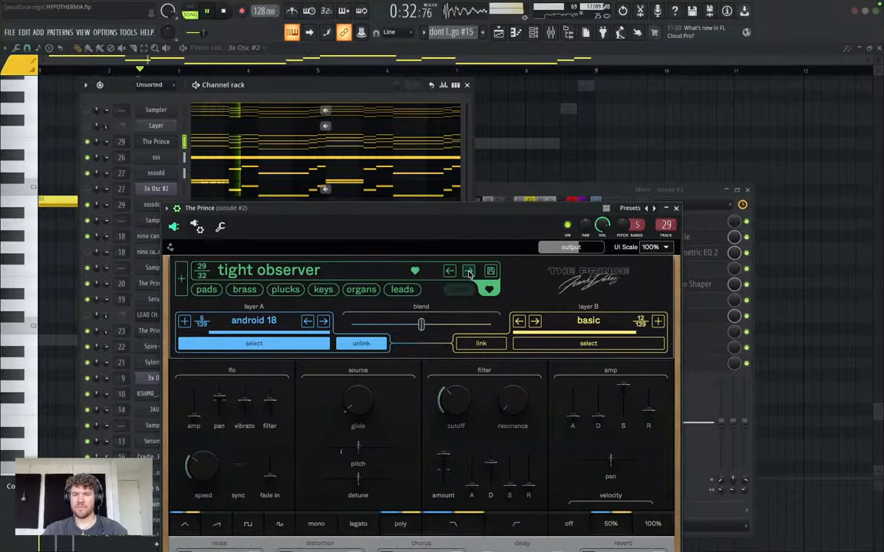
key(space)
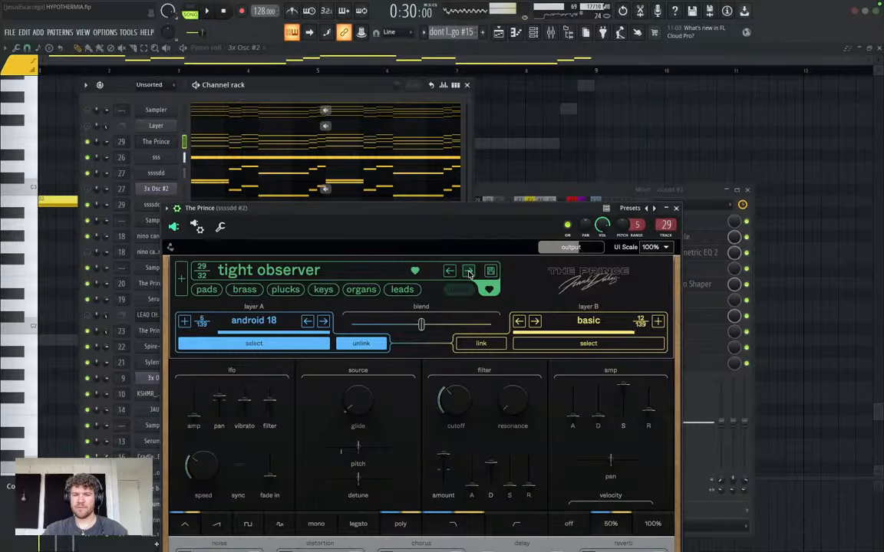
Try The Prince's tiny reflection preset, load troubled reflection, play the section and close the synth.
click(469, 271)
key(space)
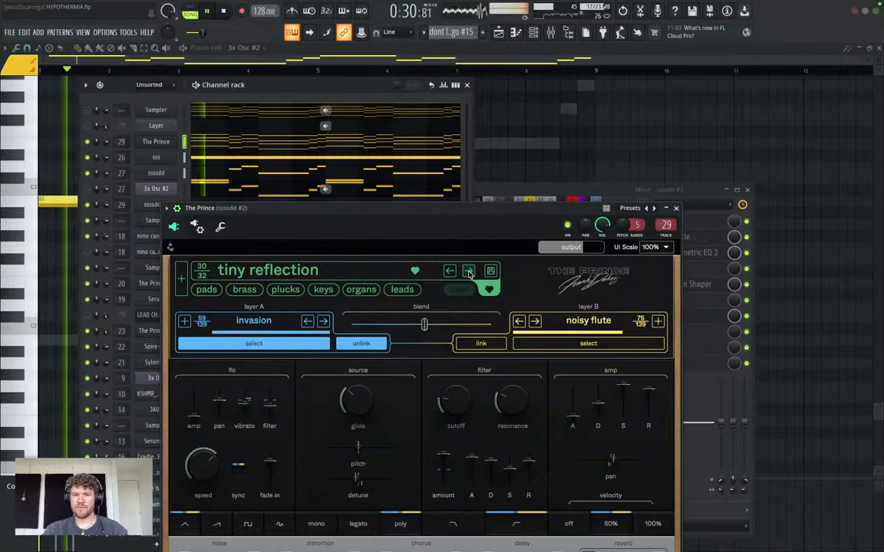
click(469, 271)
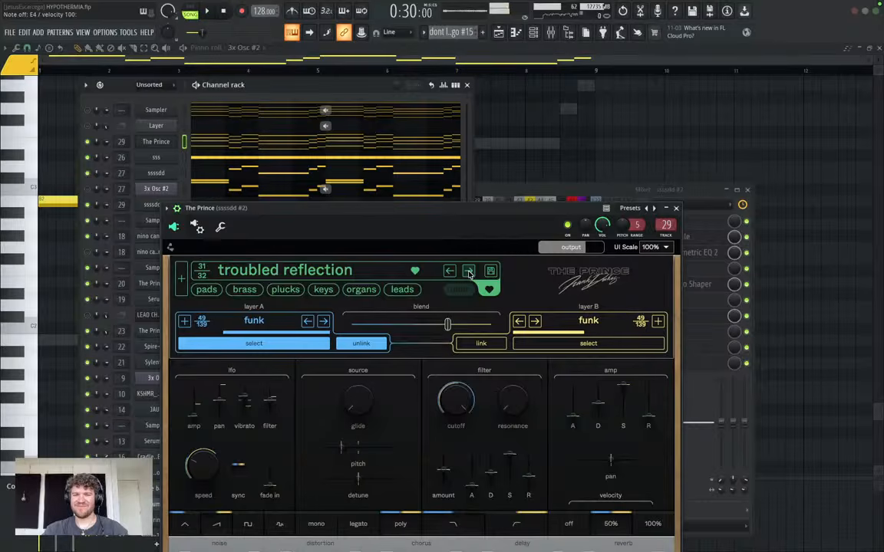
key(space)
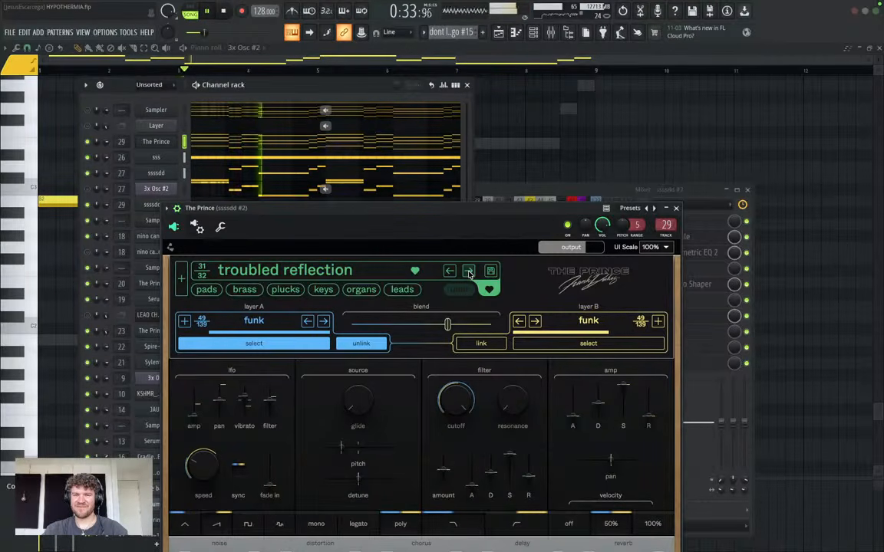
click(676, 209)
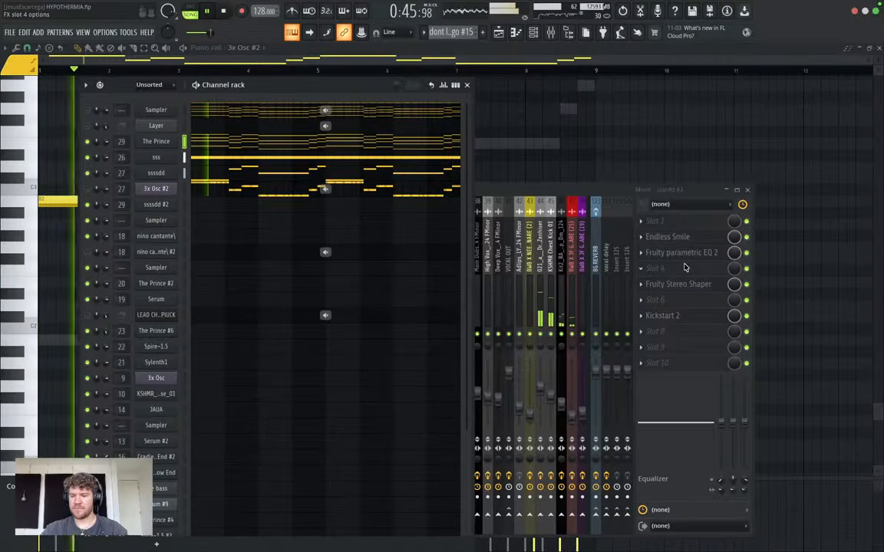
Stop playback, close the editor windows to return to the Playlist, and unmute the Lead Vox on Track 15.
key(space)
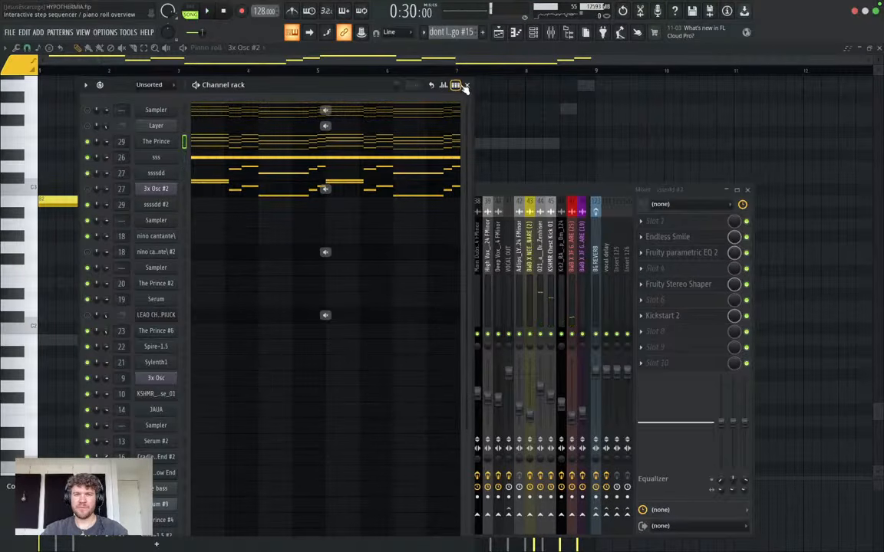
click(466, 86)
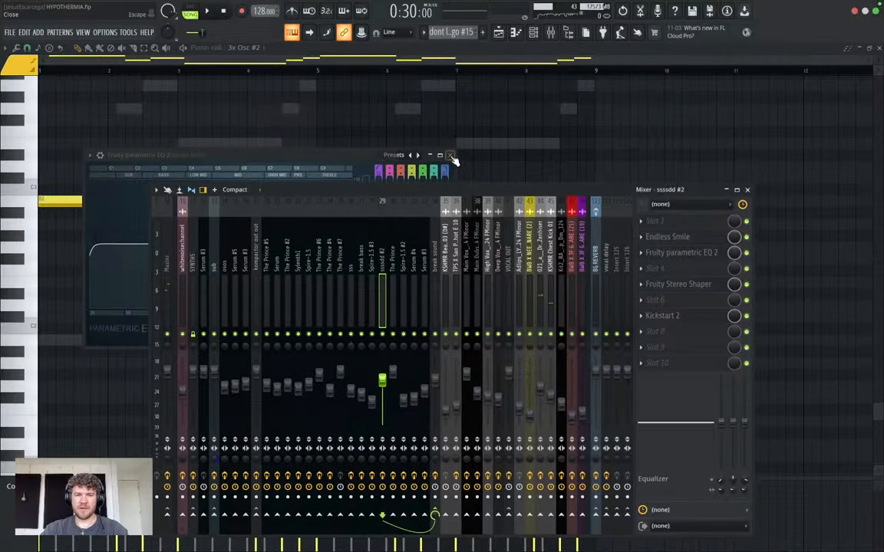
click(451, 156)
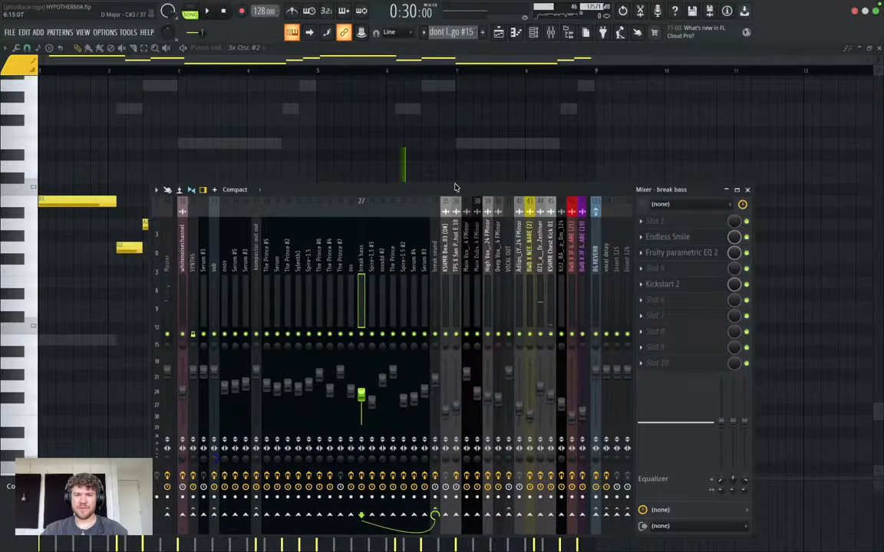
click(748, 190)
click(879, 48)
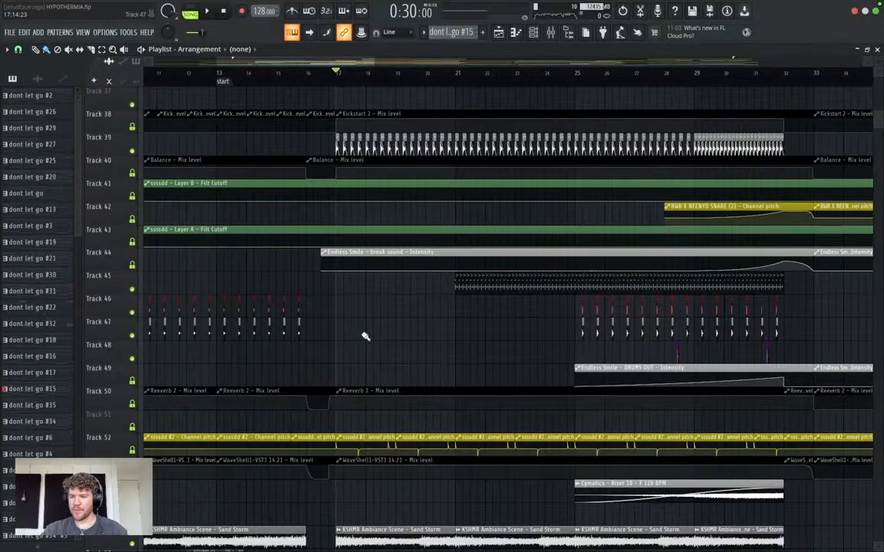
scroll(367, 335, up, 10)
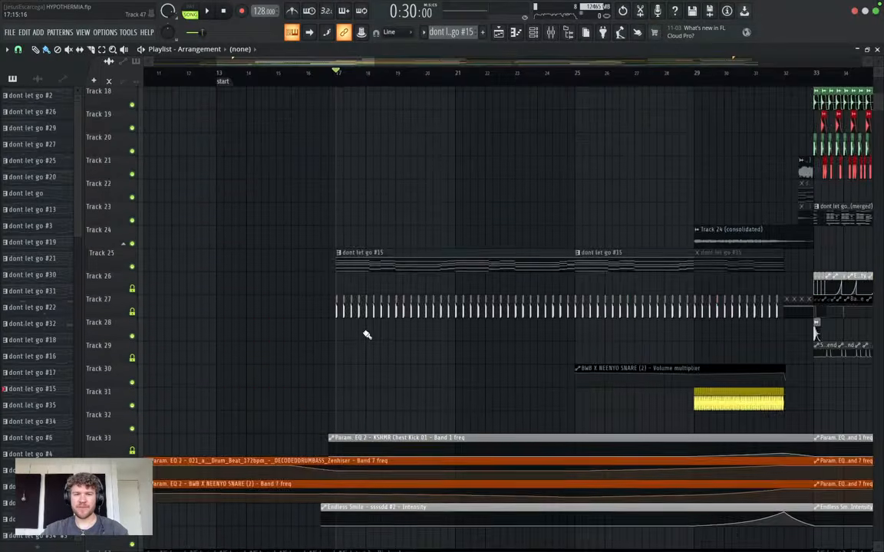
click(132, 359)
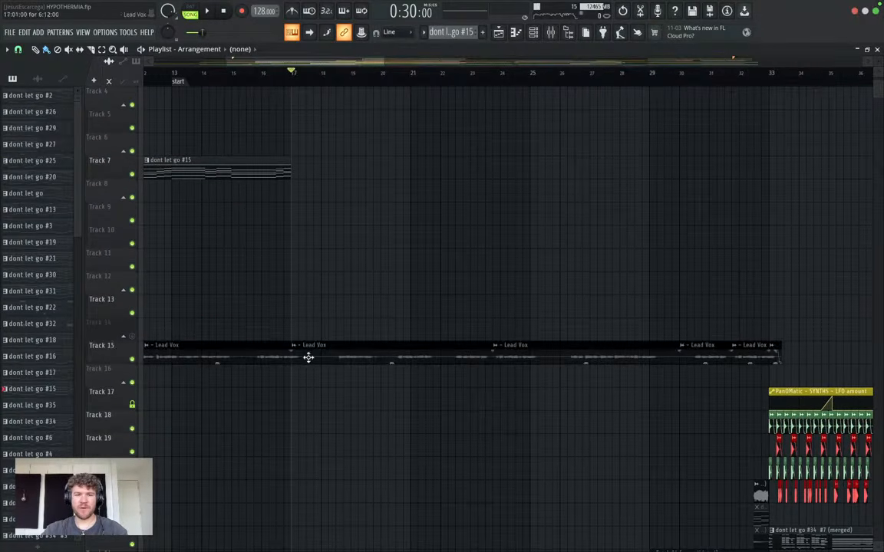
Open the Lead Vox clip's channel settings from Track 15, start playback of the build-up and close the settings.
scroll(369, 374, down, 3)
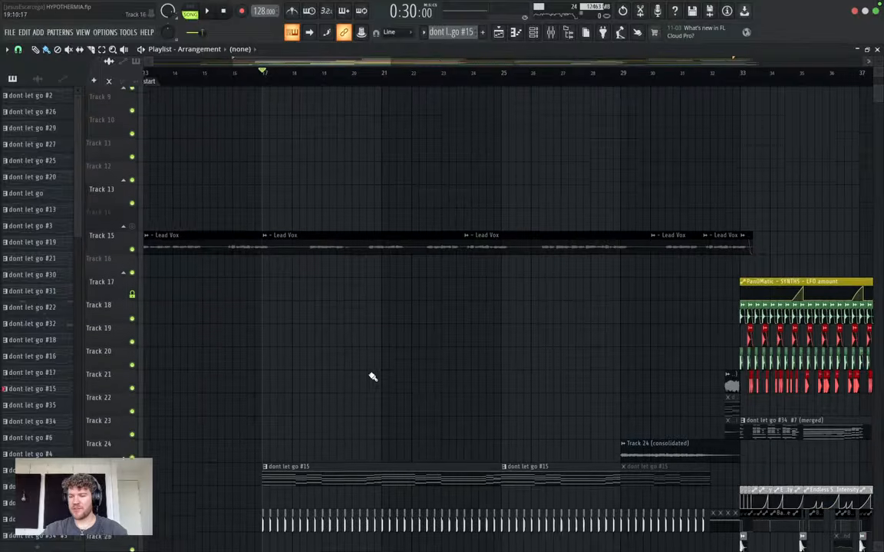
scroll(371, 375, left, 3)
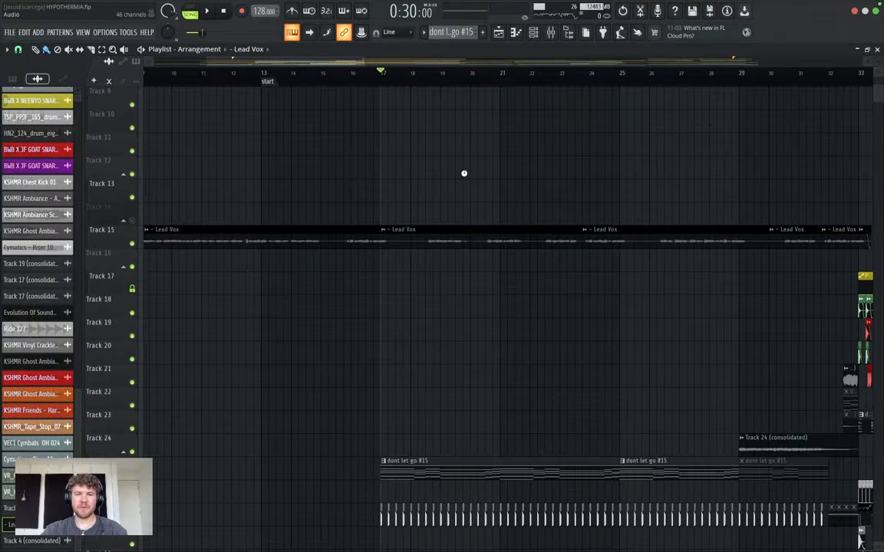
double_click(458, 233)
key(space)
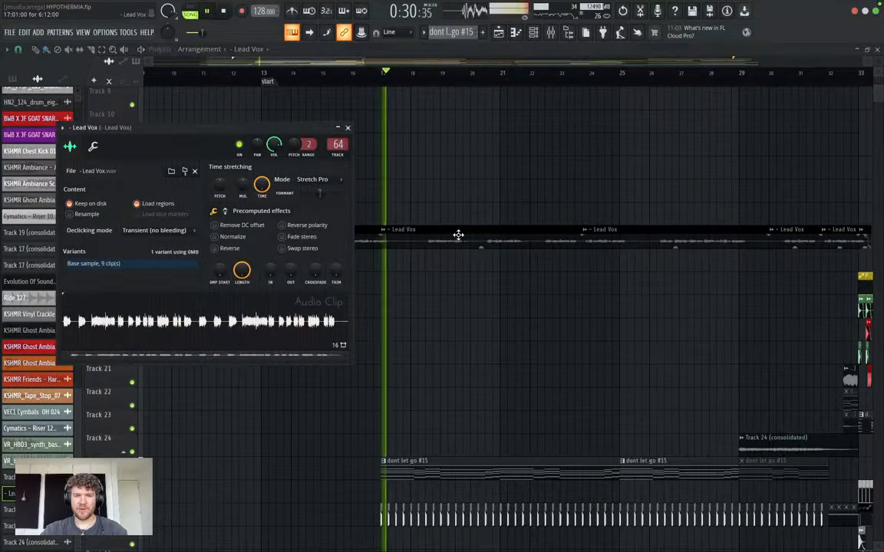
click(347, 128)
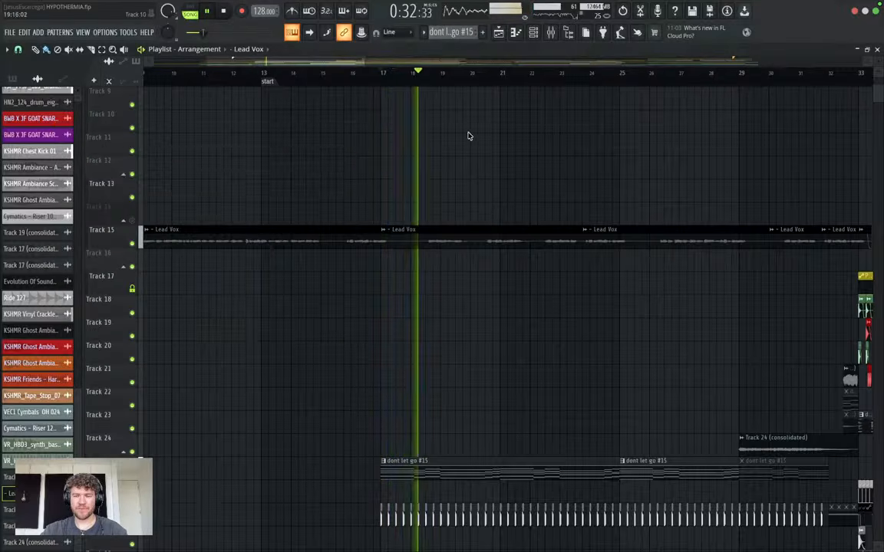
Inspect the Lead Vox insert in the mixer while the section plays, and close the mixer.
click(551, 34)
scroll(537, 283, right, 1)
scroll(527, 284, right, 3)
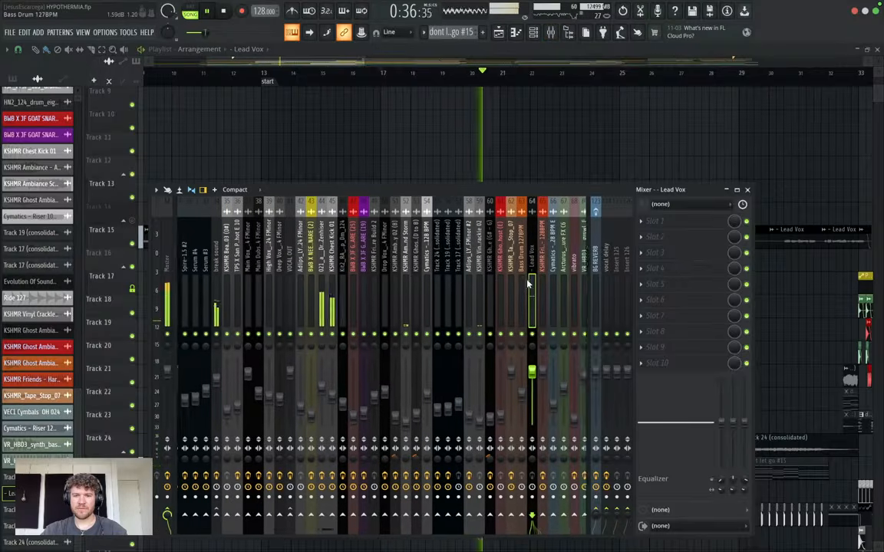
click(551, 34)
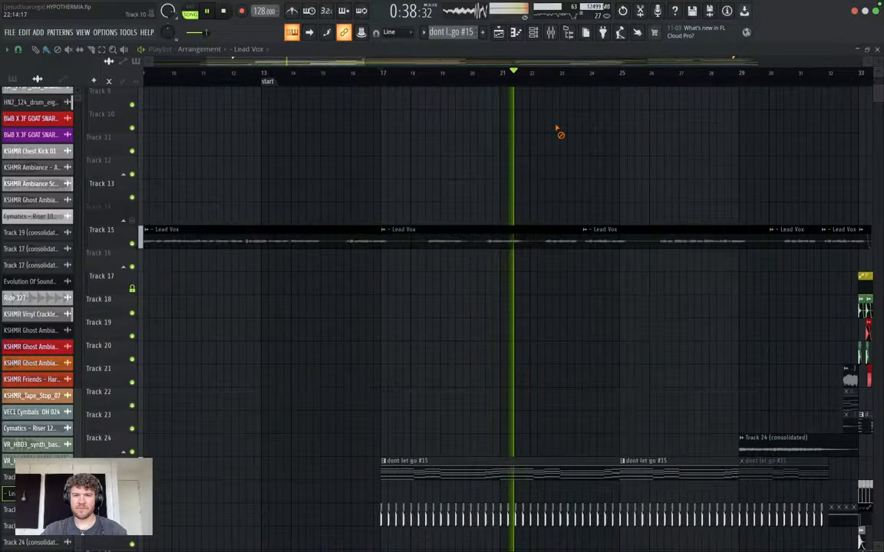
Set the channel rack's group filter to Unsorted and close the rack.
click(534, 32)
click(159, 85)
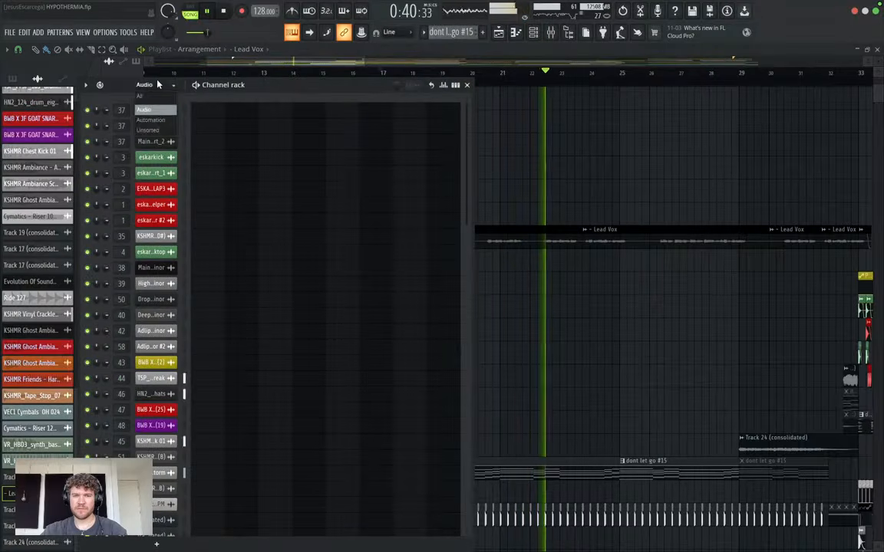
click(159, 131)
key(F6)
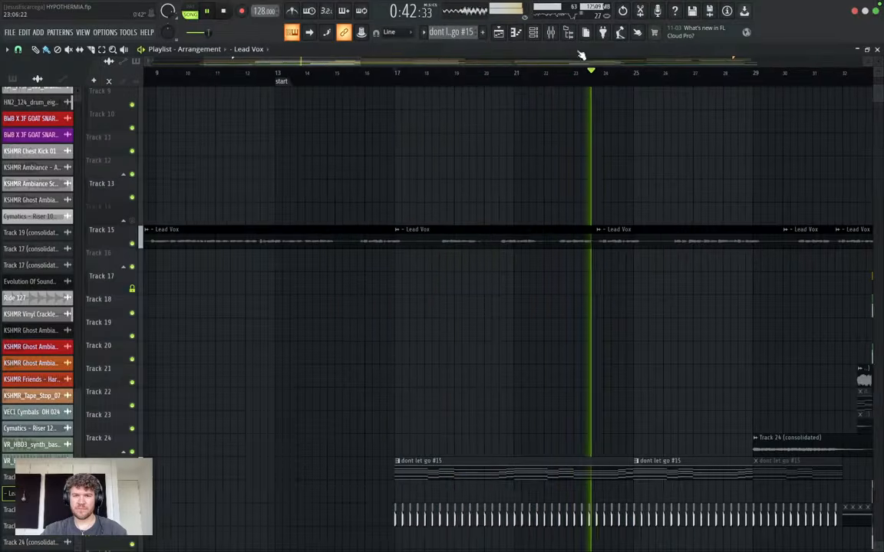
Lower the Lead Vox mixer track's volume to 90% during playback and stop the song.
key(F9)
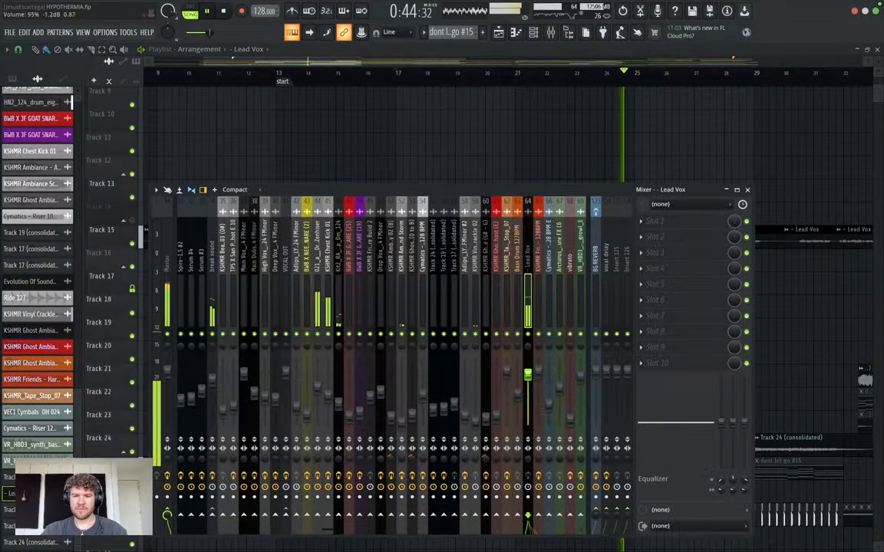
drag(525, 373, 529, 381)
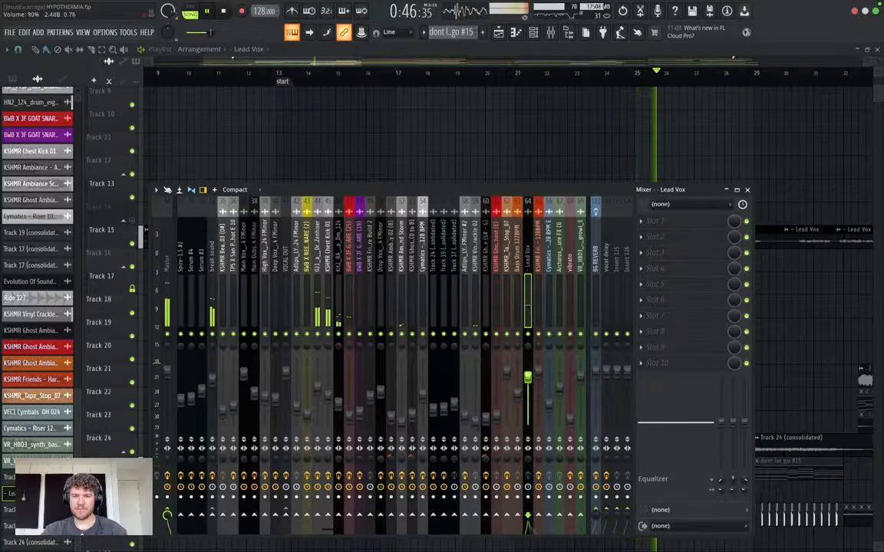
key(space)
Dock the empty mixer tracks Insert 75 and Insert 84 to Right, beside the BG REVERB track.
right_click(616, 298)
mouse_move(698, 324)
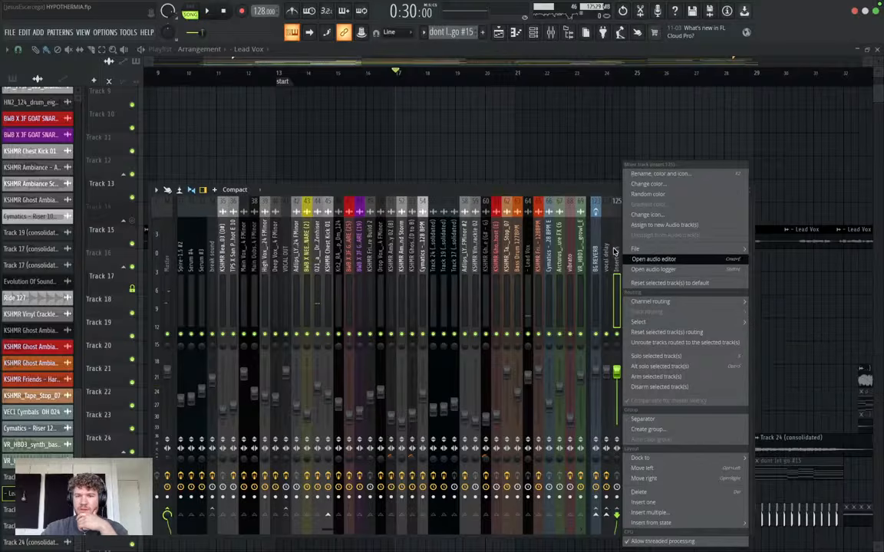
click(541, 218)
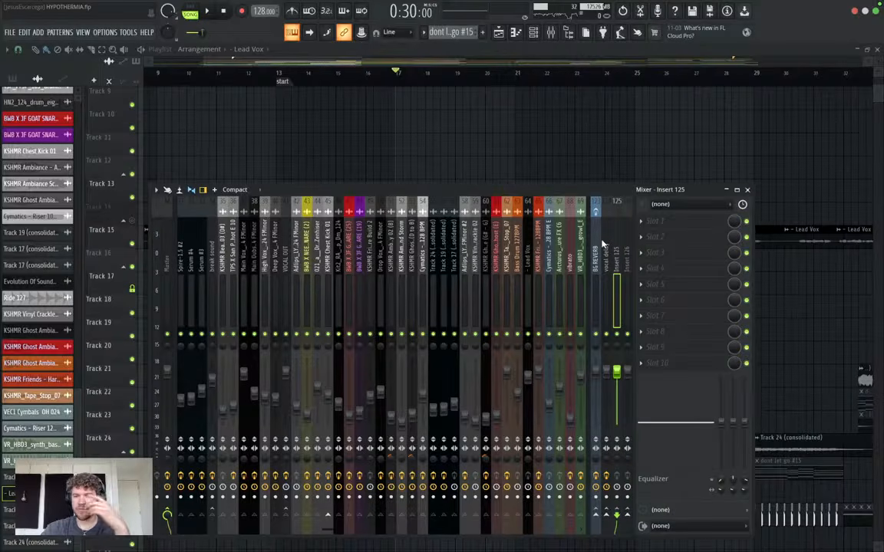
scroll(534, 230, right, 5)
scroll(527, 254, right, 3)
right_click(435, 268)
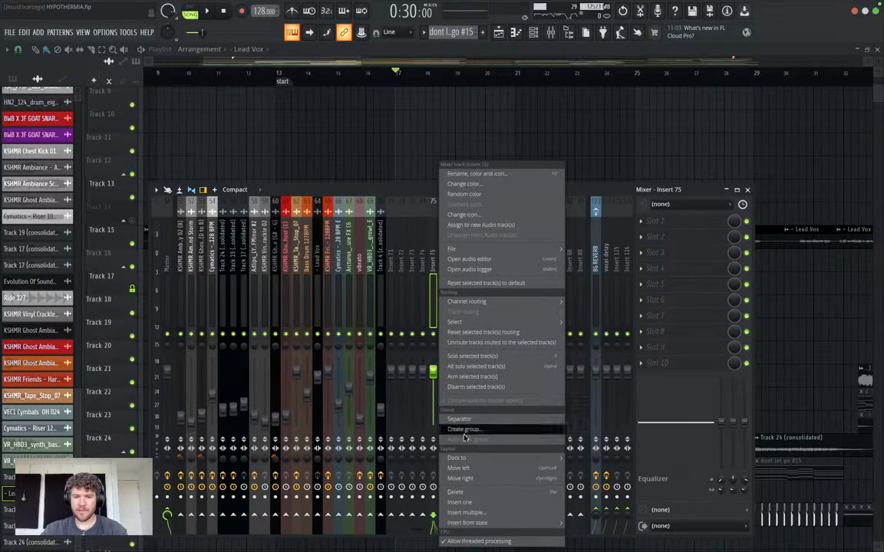
click(515, 311)
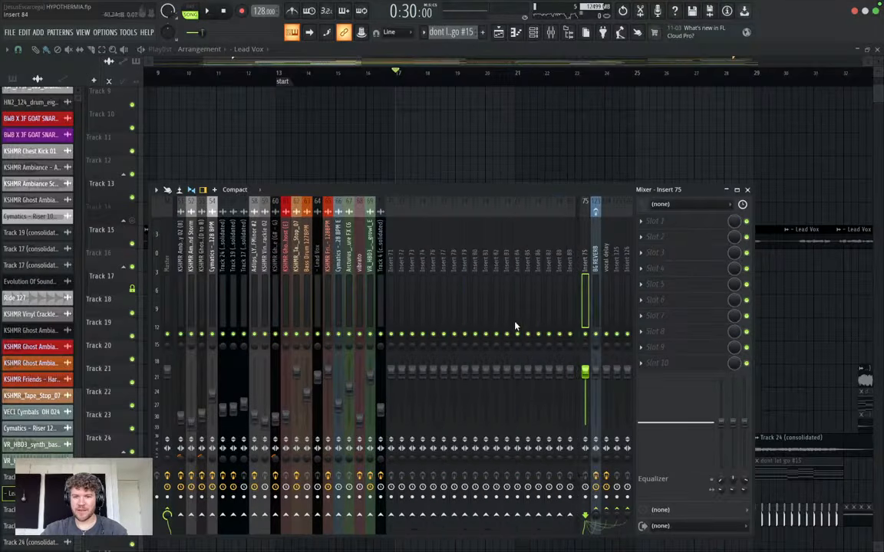
right_click(514, 307)
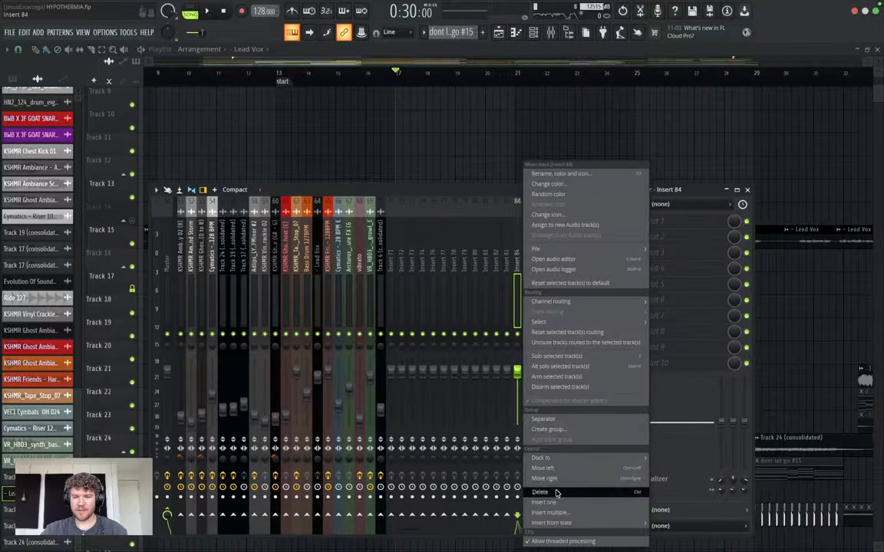
mouse_move(552, 458)
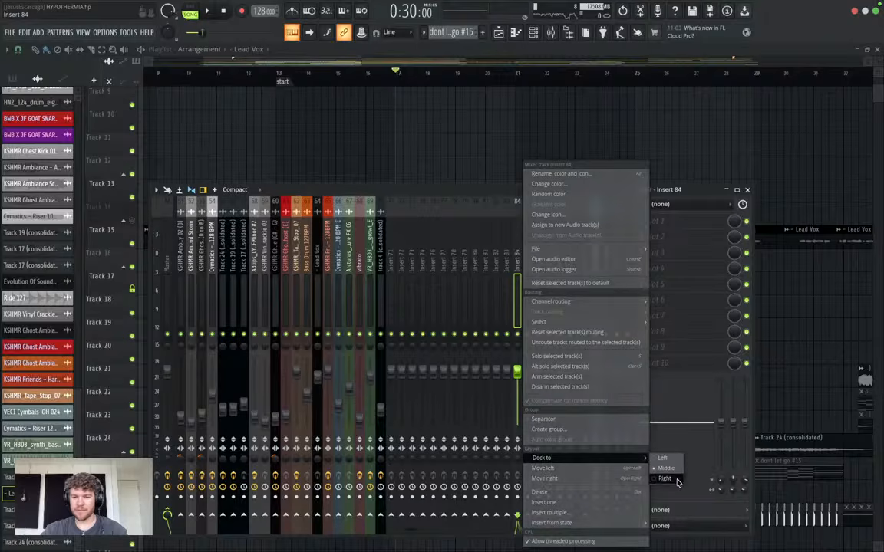
click(674, 479)
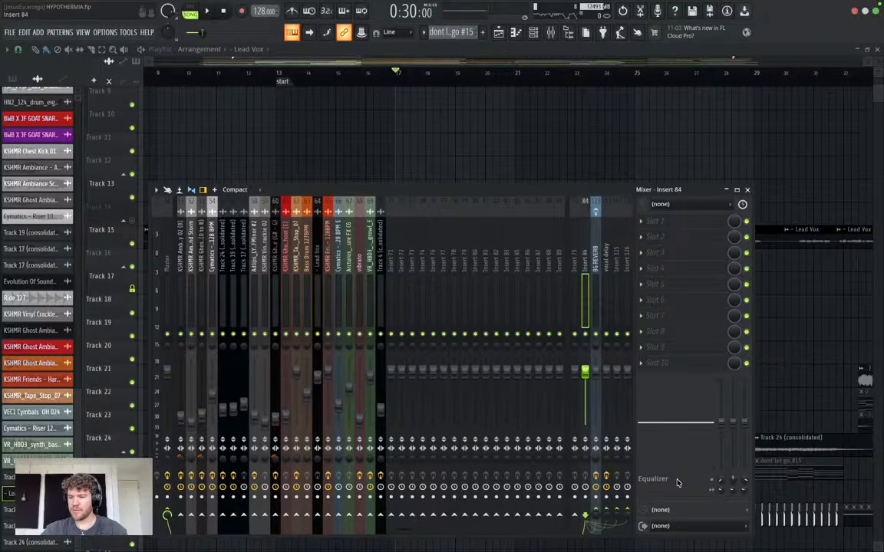
Review the effect slots of the right-docked mixer tracks, including BG REVERB, vocal delay, Insert 75, Insert 84 and Insert 125.
click(615, 284)
click(626, 284)
click(616, 286)
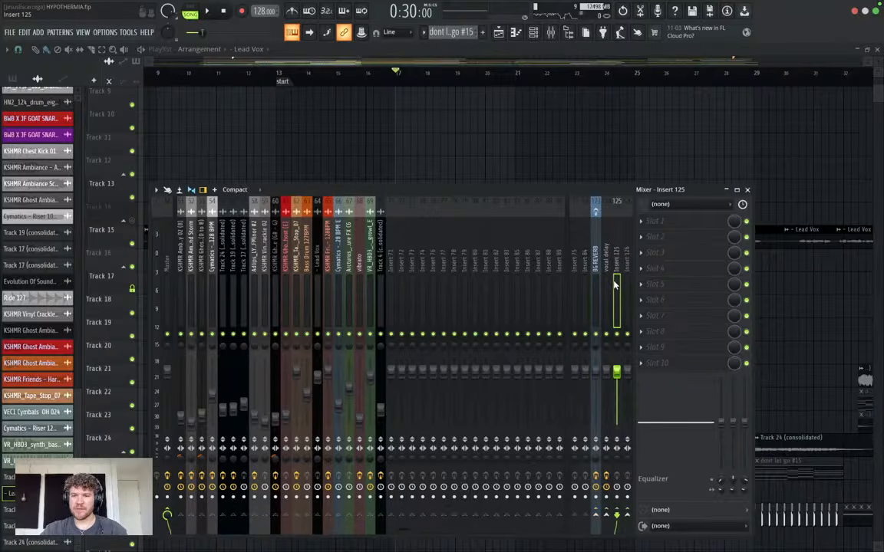
click(606, 287)
click(596, 289)
click(585, 288)
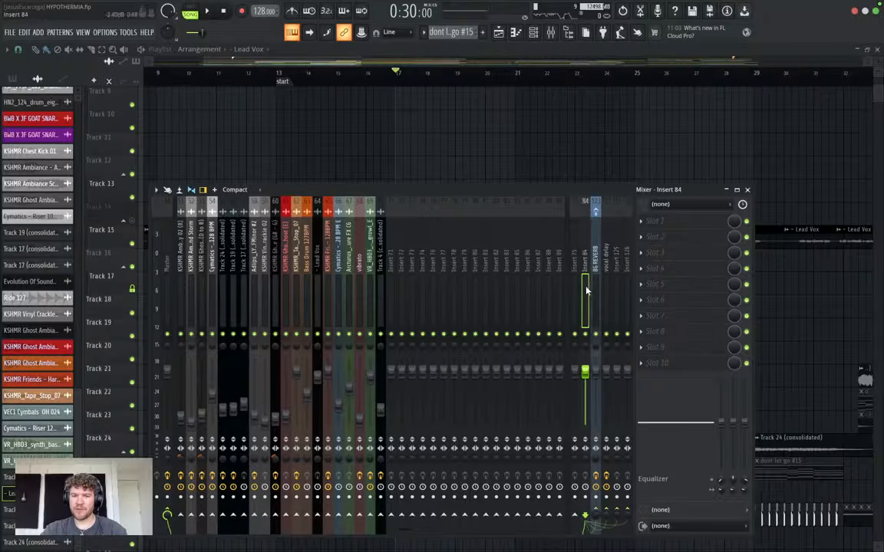
click(576, 287)
click(588, 285)
click(597, 285)
click(605, 285)
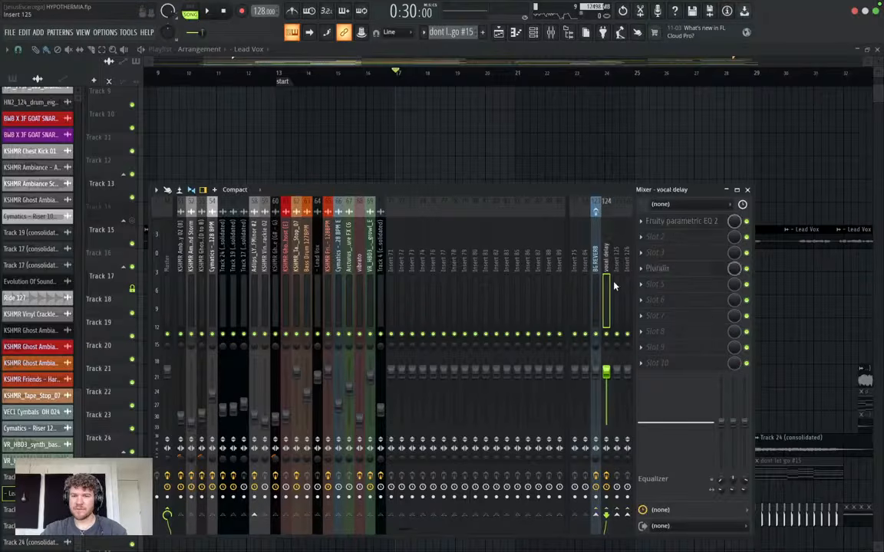
click(616, 284)
click(586, 287)
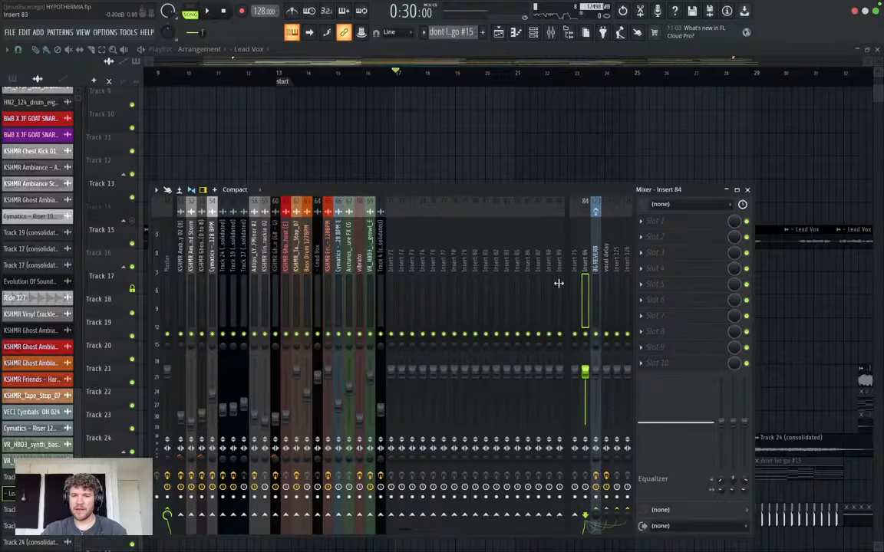
Dock Insert 76 to Right with the other send tracks and check its neighbouring inserts.
click(435, 288)
right_click(437, 290)
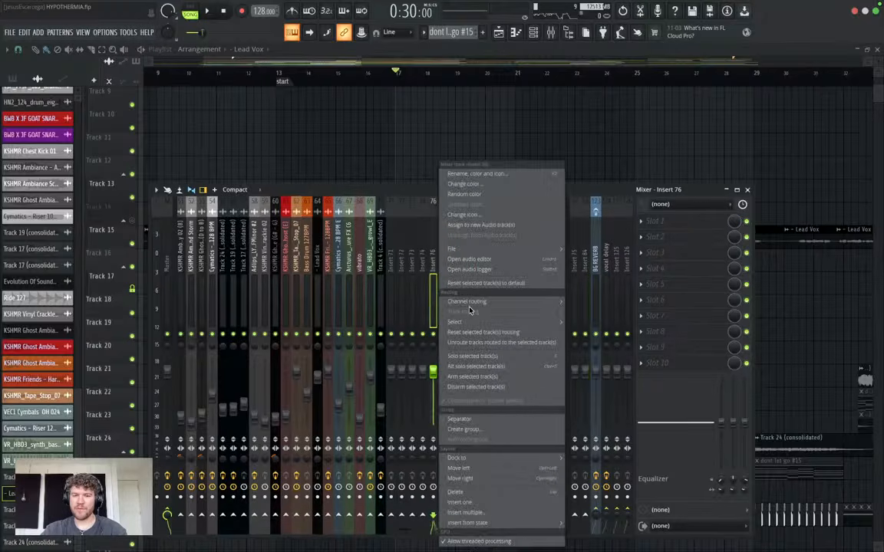
mouse_move(539, 309)
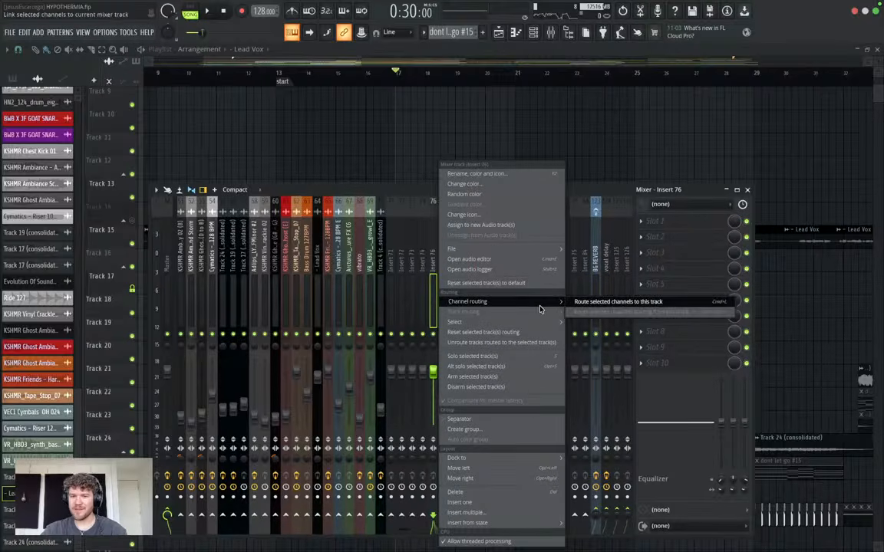
mouse_move(499, 457)
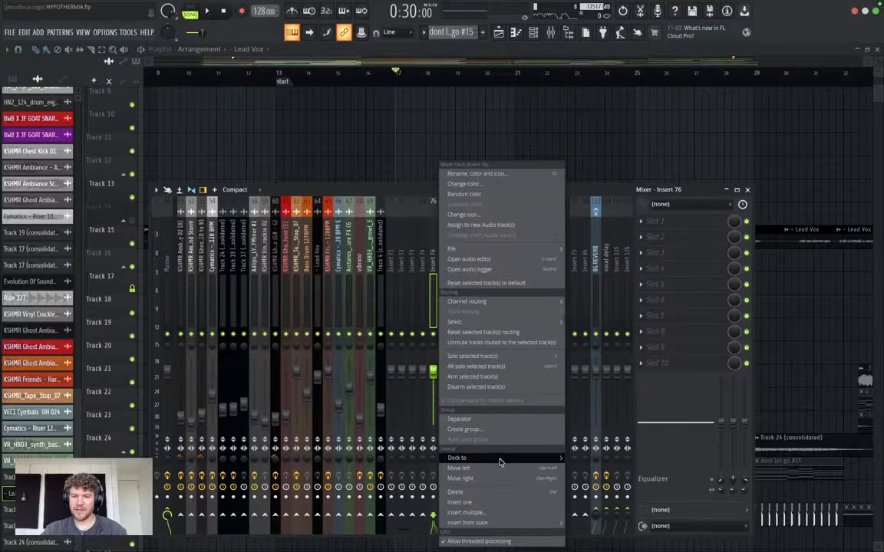
click(579, 477)
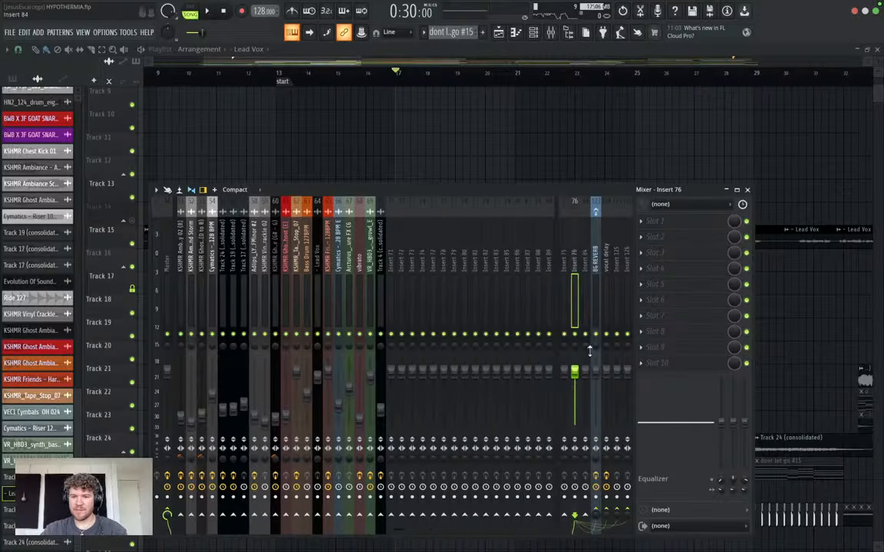
click(567, 299)
click(585, 294)
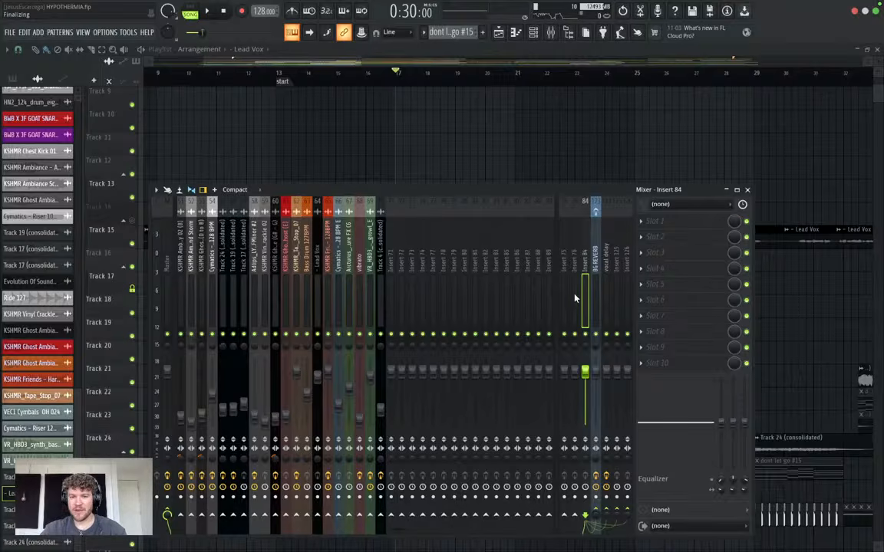
Load Fruity Parametric EQ 2 into the first effect slot of Insert 75.
right_click(577, 299)
click(566, 285)
click(566, 285)
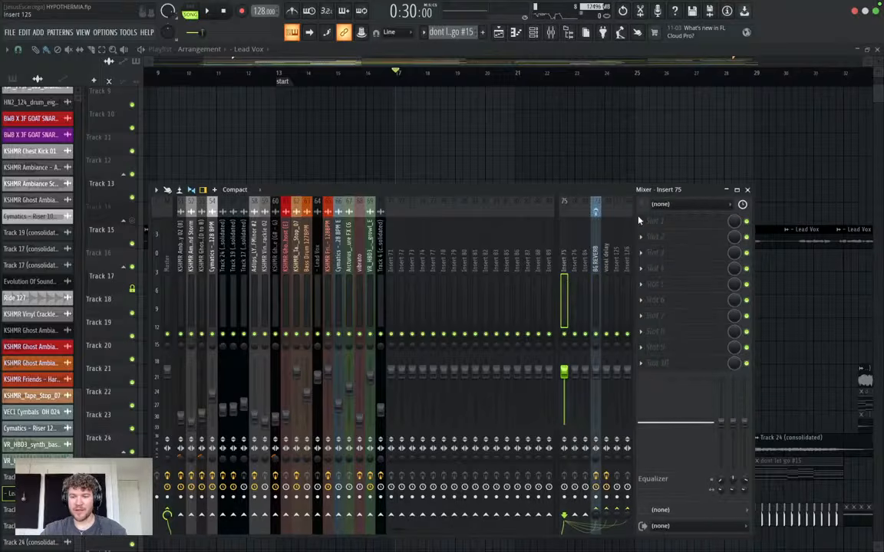
click(658, 223)
mouse_move(659, 232)
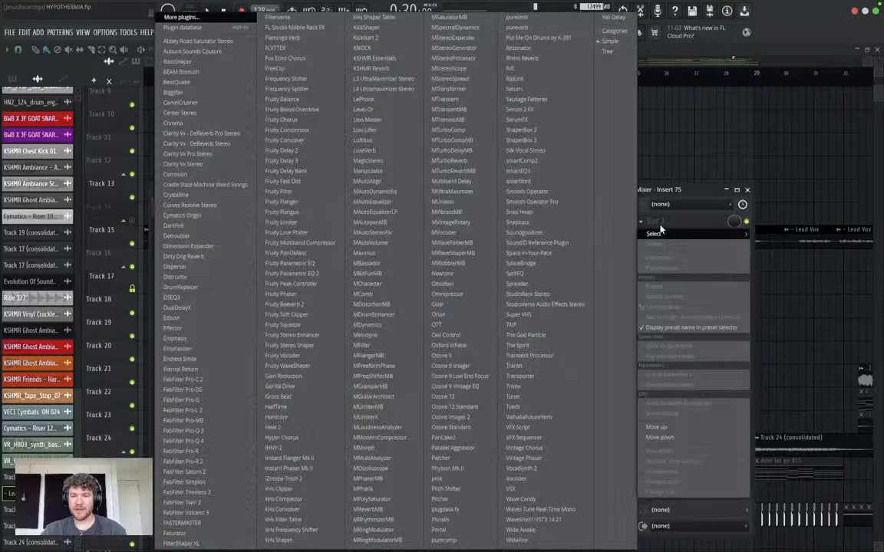
click(296, 273)
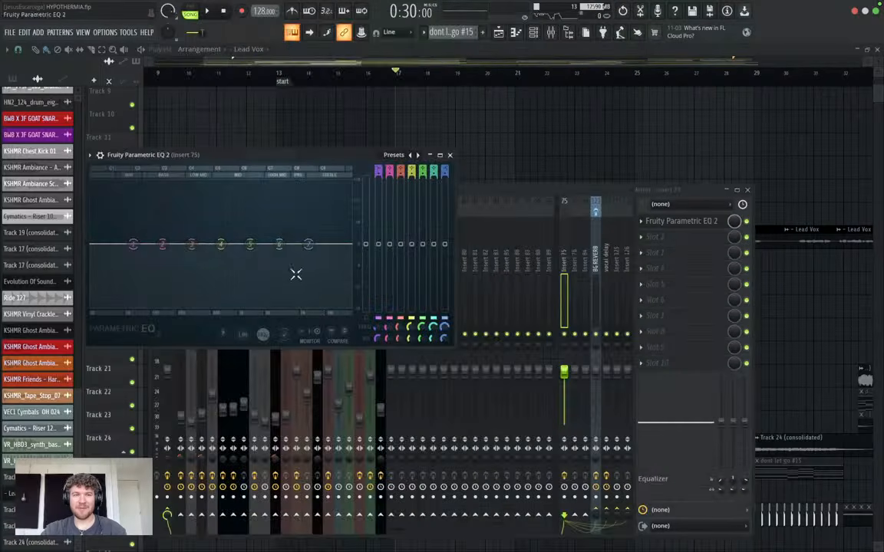
Apply the vix preset to Insert 75's EQ, raise the high-pass cutoff and close the plugin.
click(395, 155)
click(412, 303)
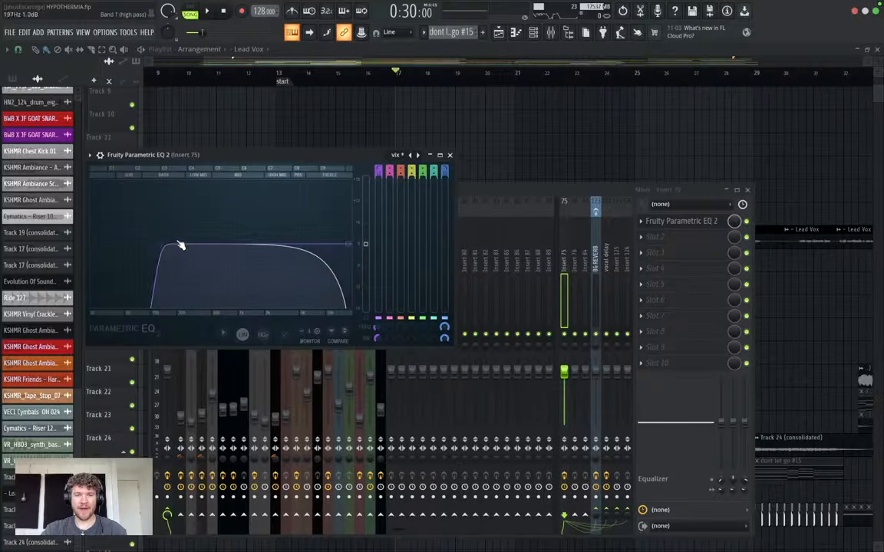
drag(162, 245, 174, 244)
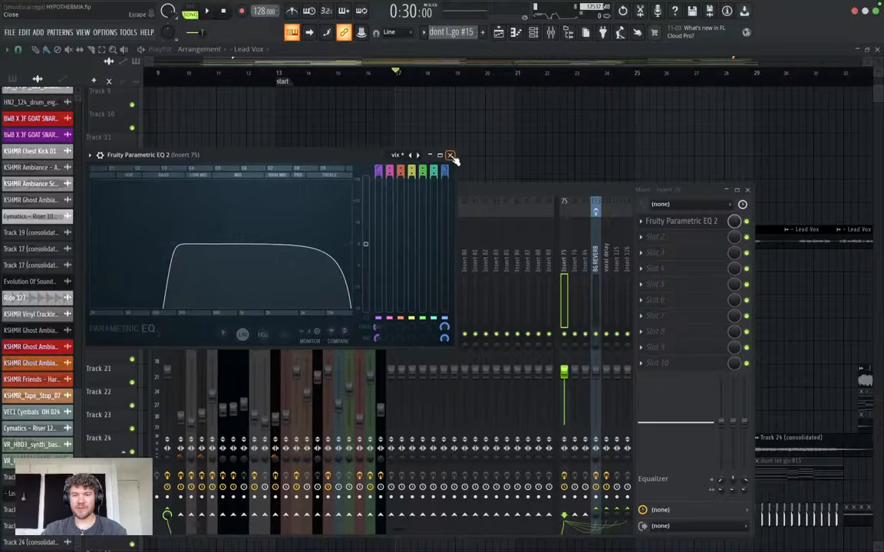
click(450, 154)
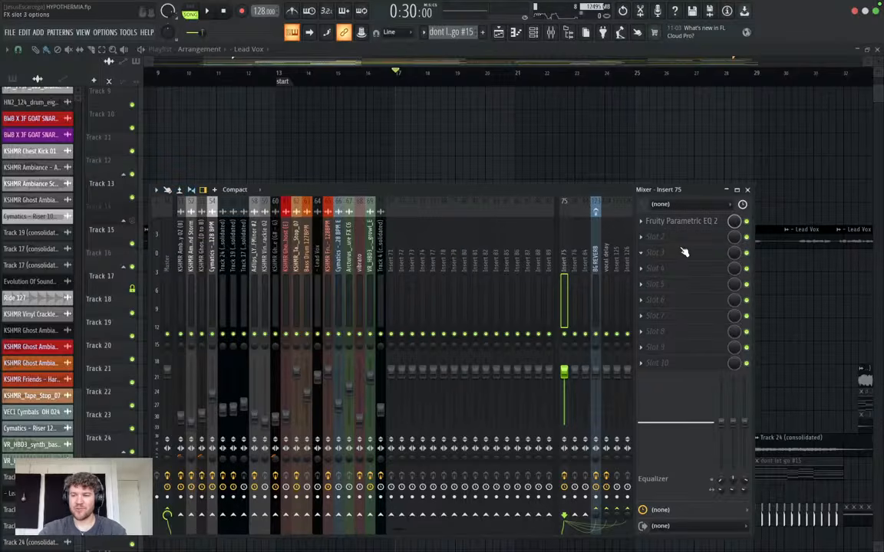
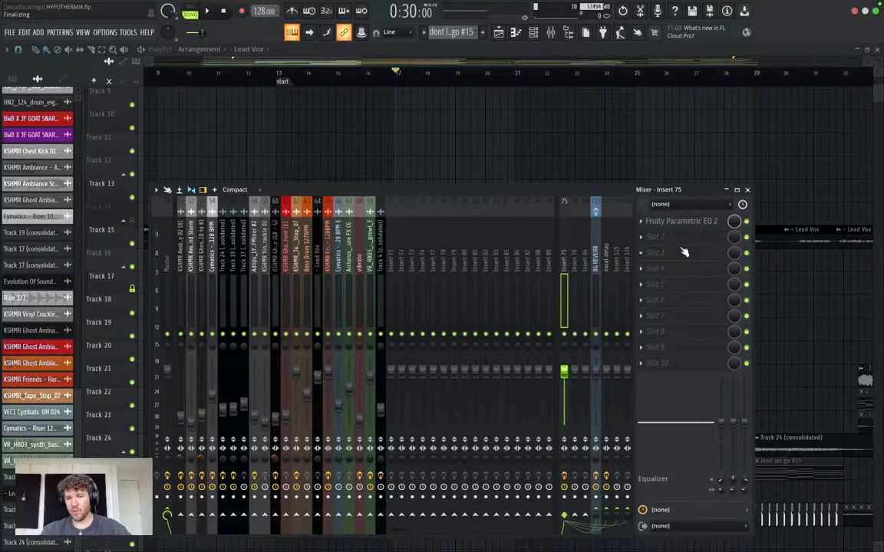
Close the mixer and play the build-up with the Lead Vox from about bar 18.
click(747, 190)
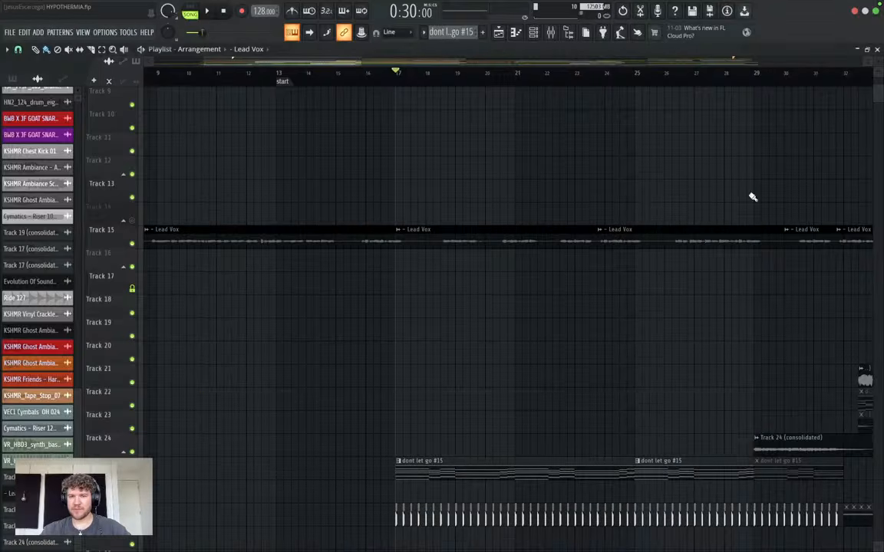
click(433, 76)
key(space)
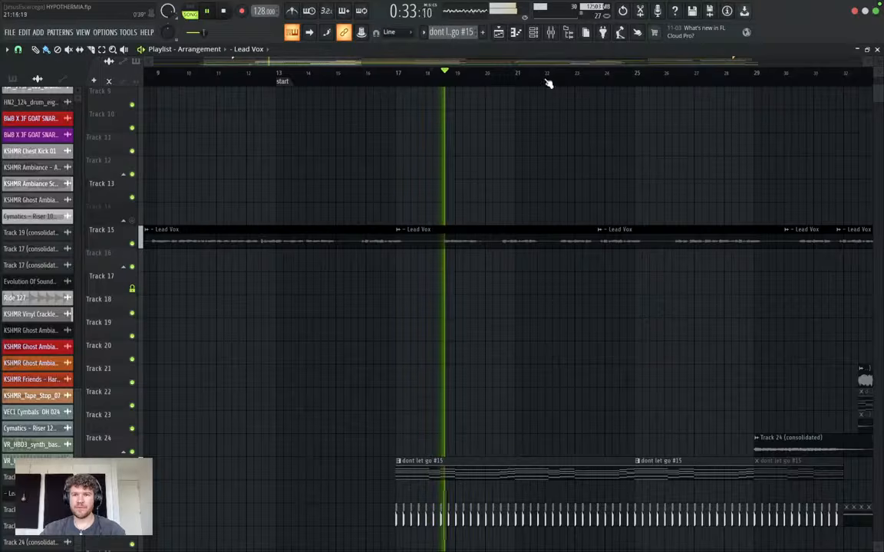
Load StudioVerse Audio Effects Stereo into the second effect slot of Insert 75.
key(F9)
key(space)
click(317, 275)
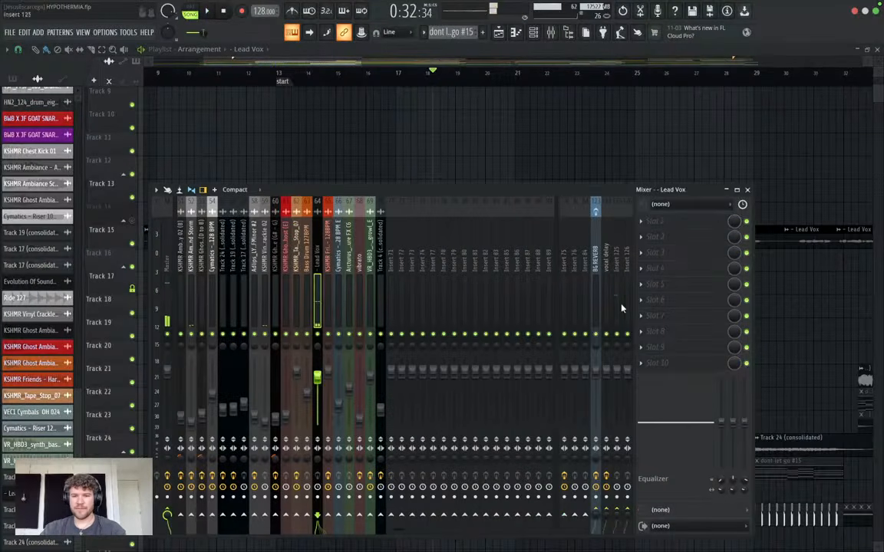
click(566, 277)
click(650, 237)
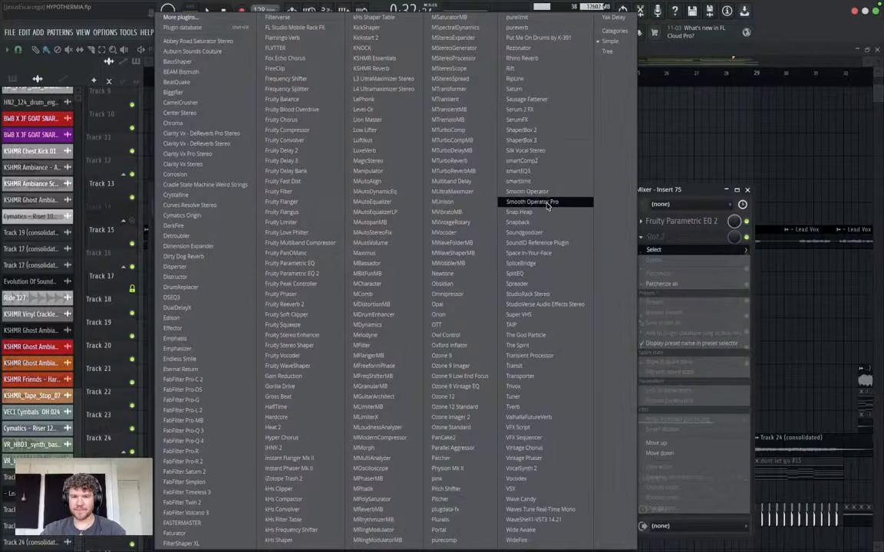
click(568, 304)
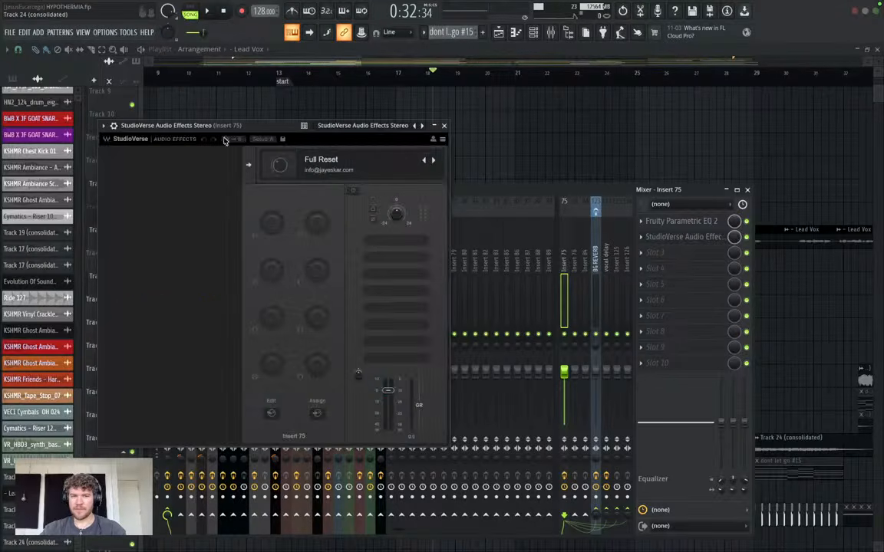
drag(235, 125, 313, 120)
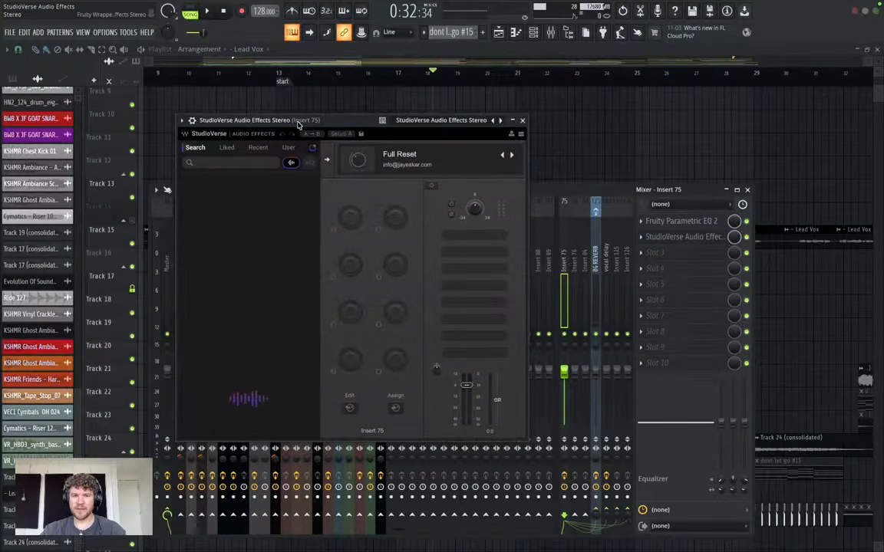
Search the StudioVerse chain's plugins for delay and add H-Delay to its first slot.
click(474, 235)
text(hla)
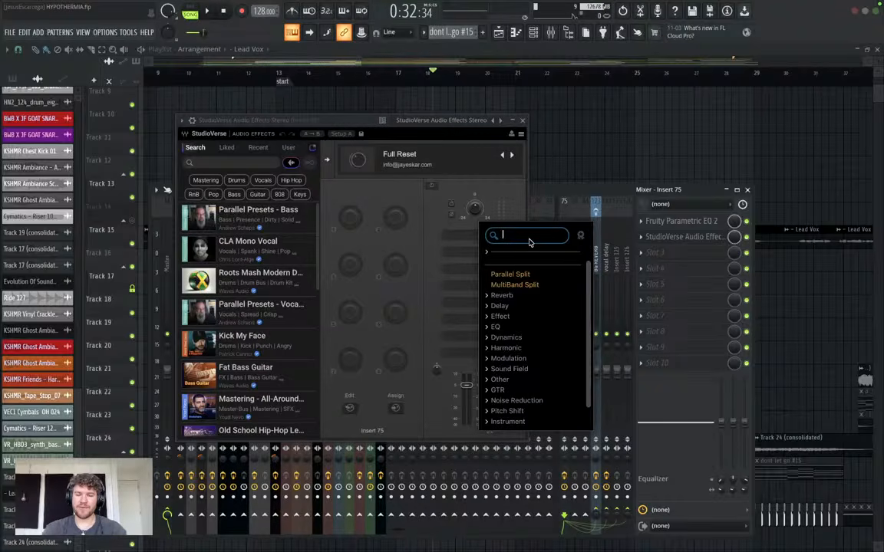
key(BackSpace)
key(BackSpace)
key(BackSpace)
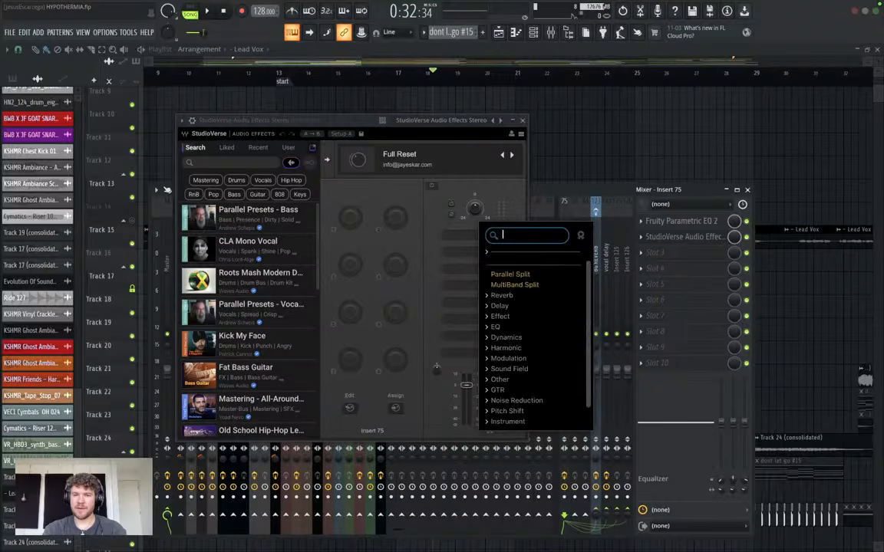
text(delay)
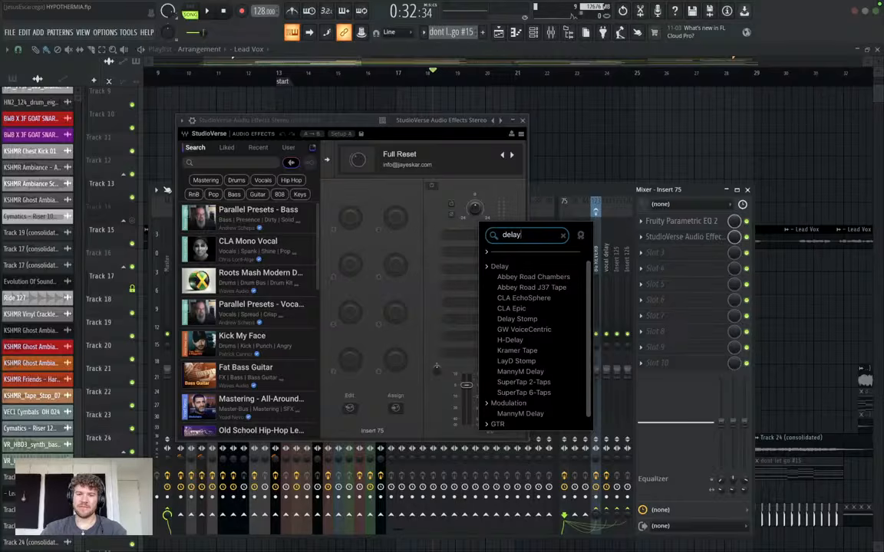
click(511, 340)
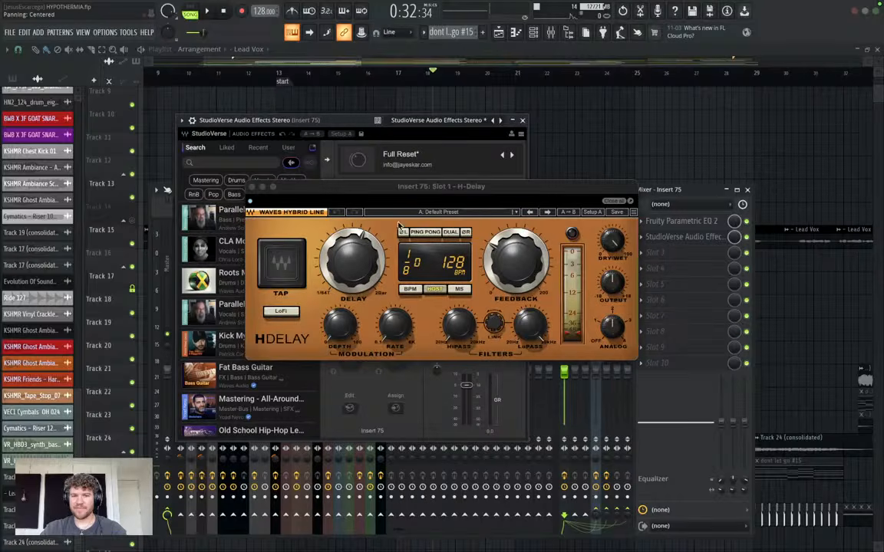
Apply the Dave Darlington Vocal Slap preset to H-Delay, set its delay to 167 ms and close the plugin windows.
click(459, 212)
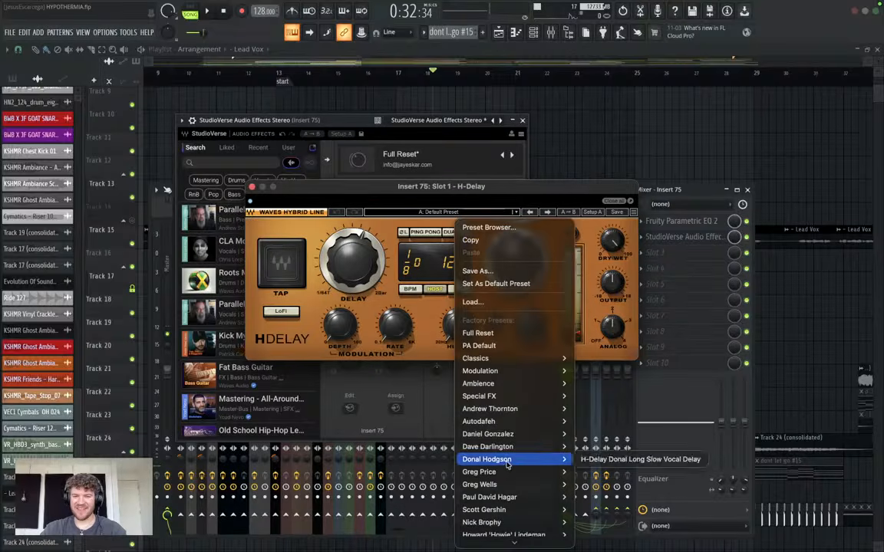
mouse_move(537, 453)
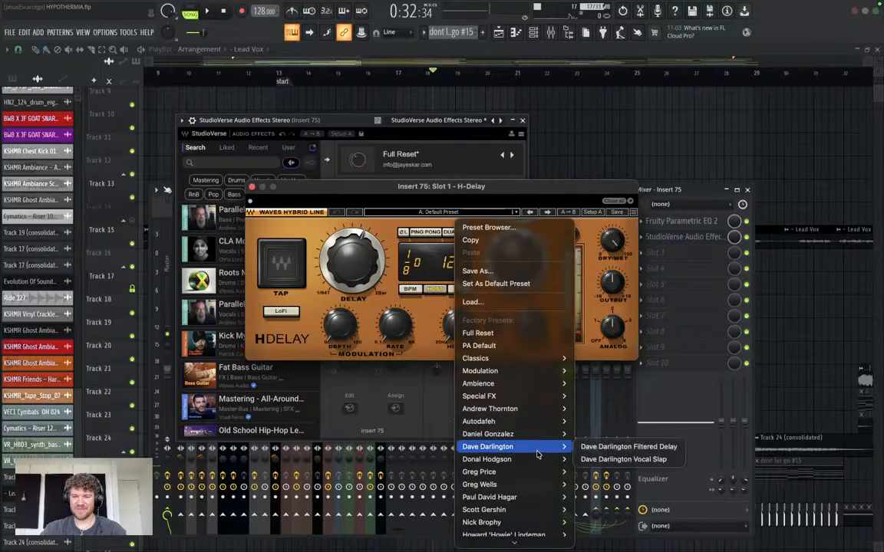
click(622, 459)
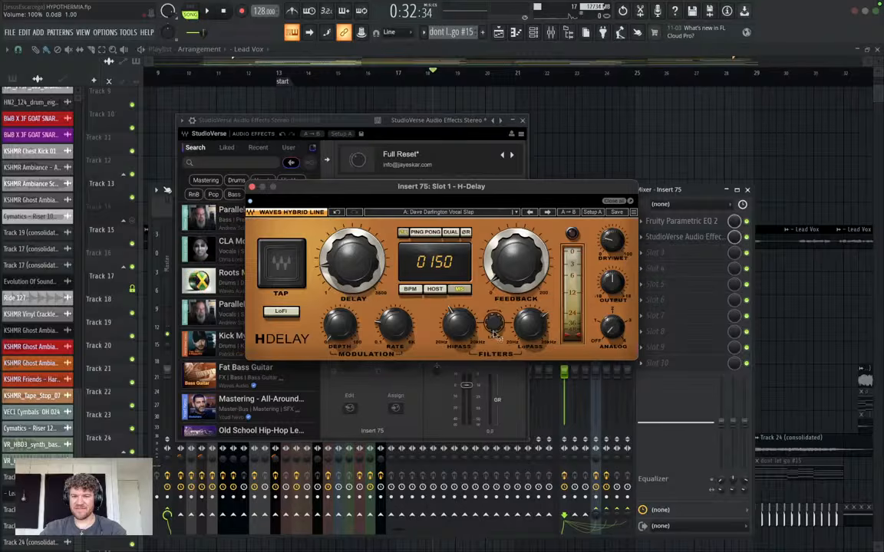
click(410, 288)
click(459, 289)
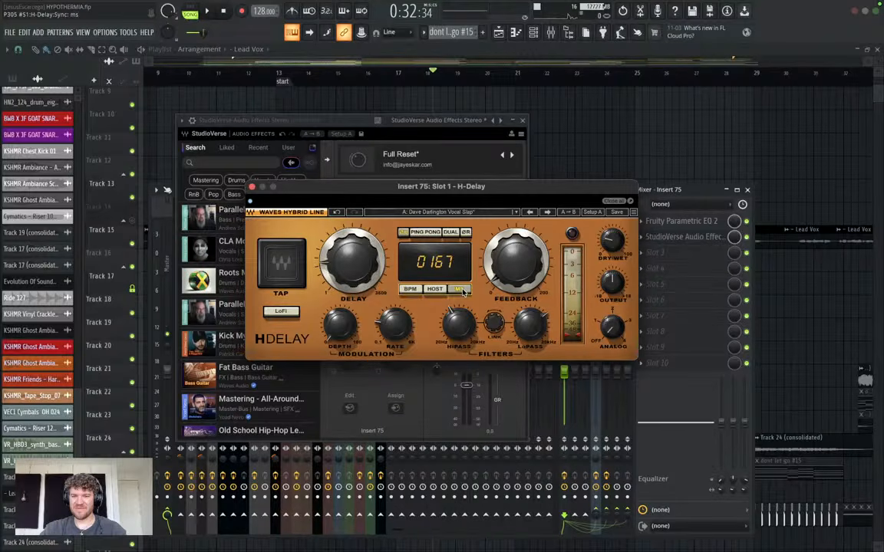
key(space)
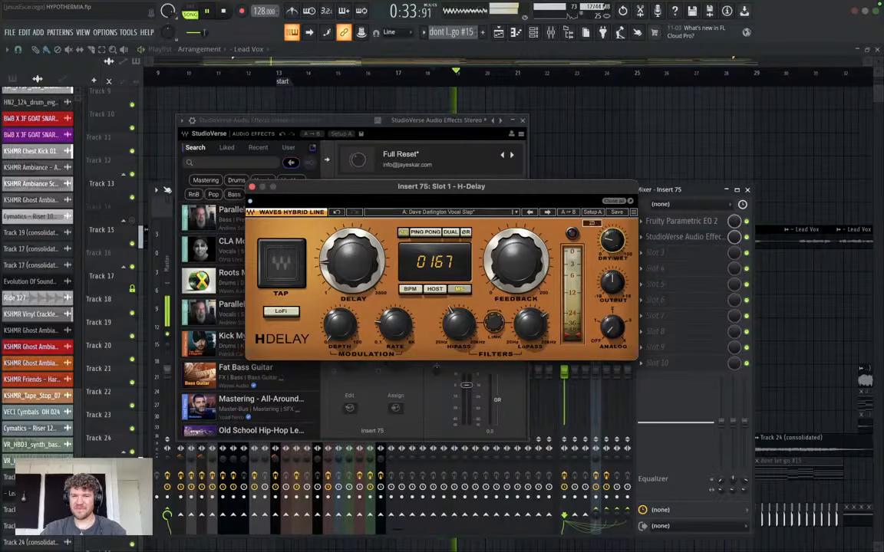
click(619, 201)
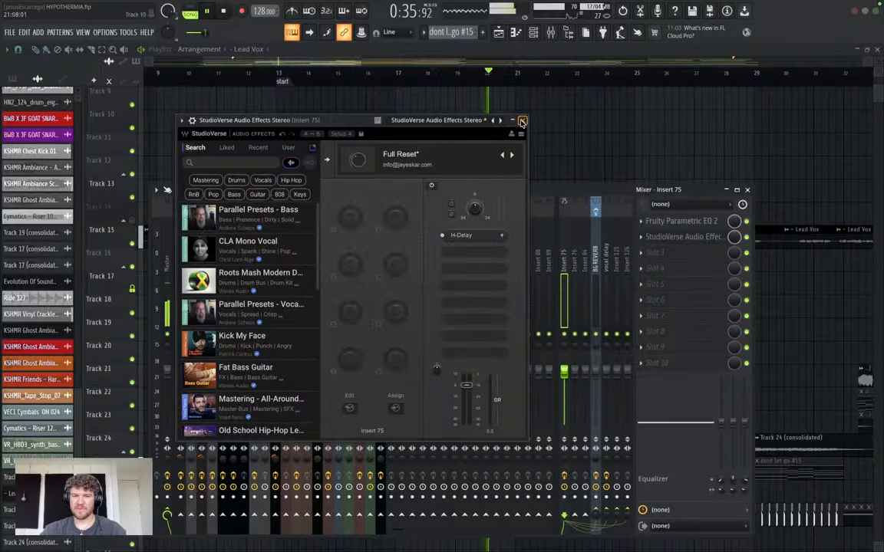
click(522, 121)
Send the Lead Vox to Insert 75 at about 50% and replay the passage from about bar 18.
click(316, 261)
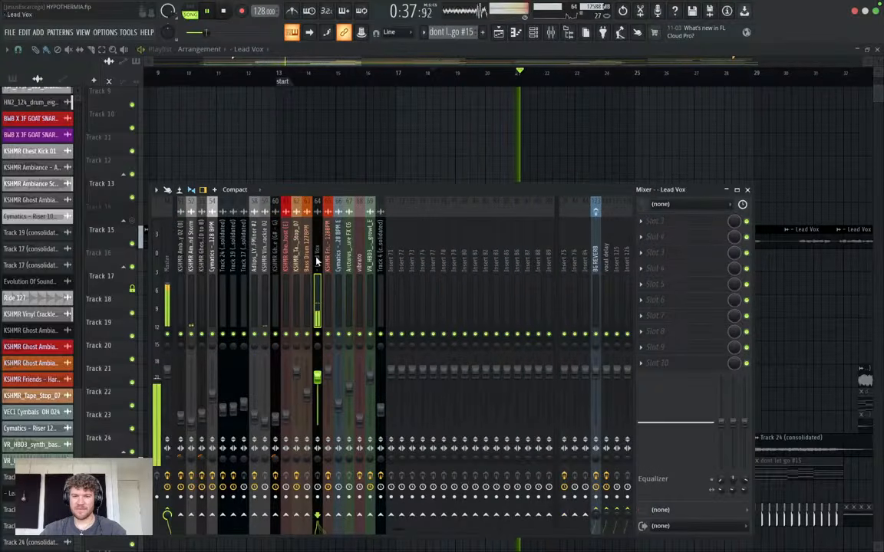
click(564, 517)
key(space)
key(space)
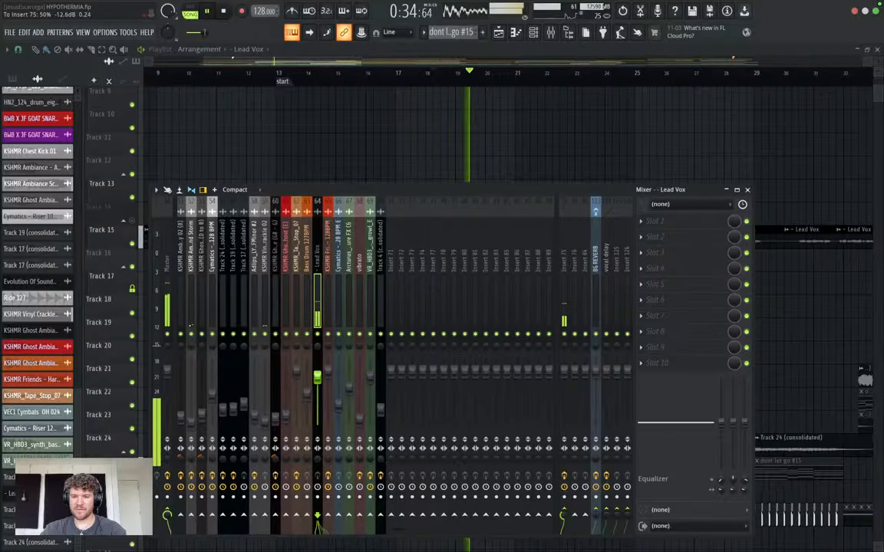
key(space)
key(space)
Reopen H-Delay on Insert 75, shorten its delay time to 69 ms during playback and close the plugin windows.
click(567, 292)
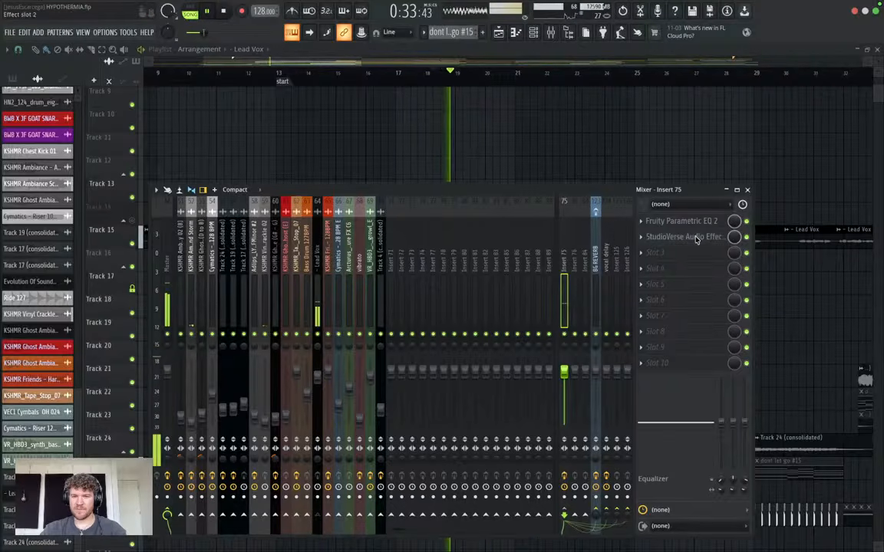
click(691, 237)
key(space)
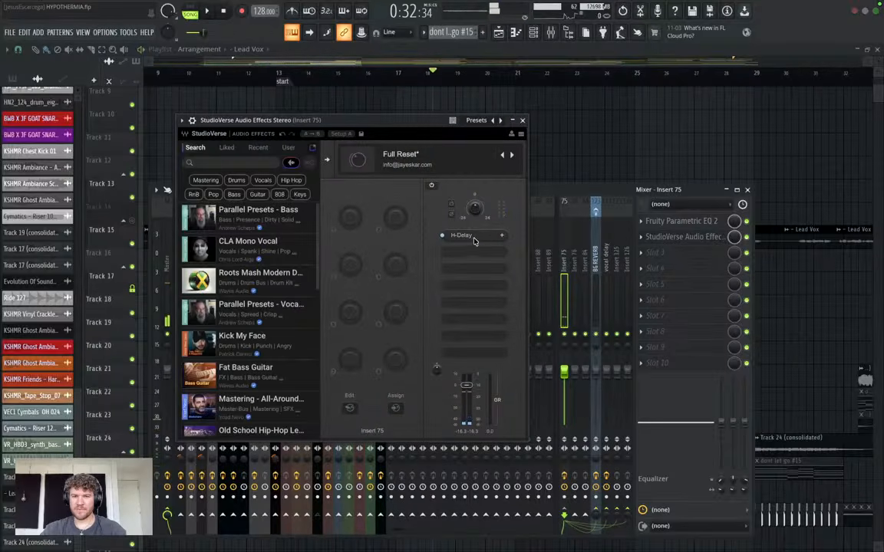
click(474, 240)
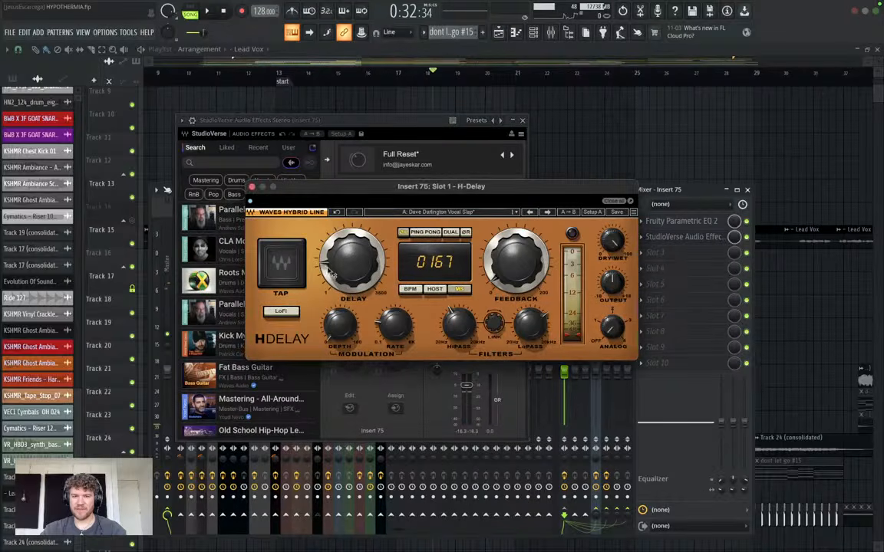
drag(332, 275, 352, 277)
key(space)
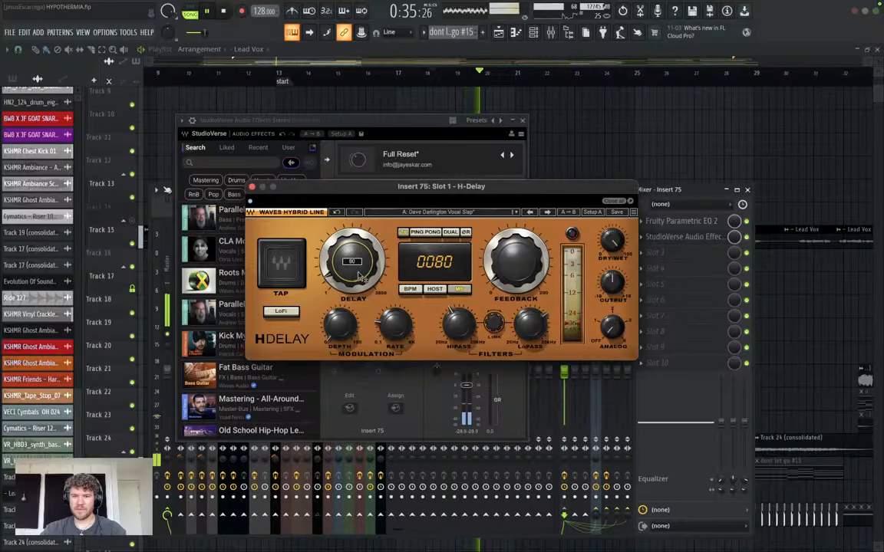
drag(360, 278, 360, 284)
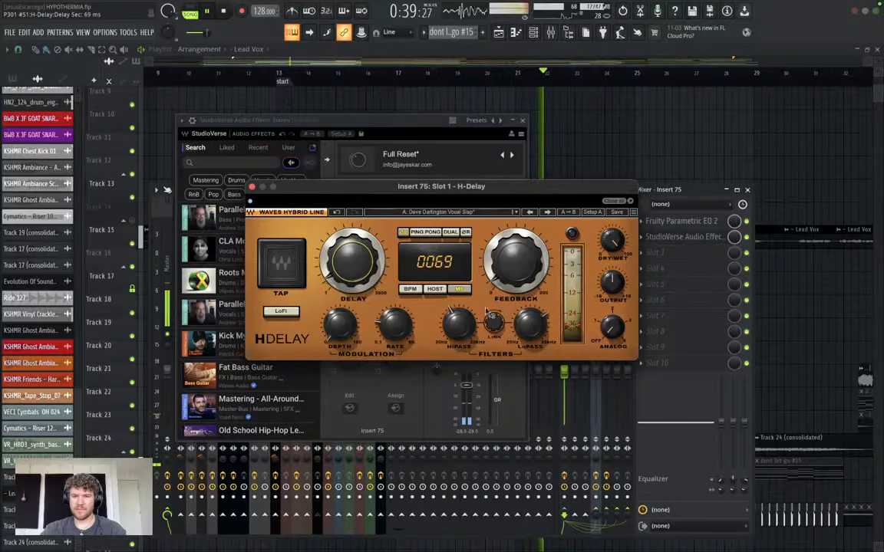
key(Escape)
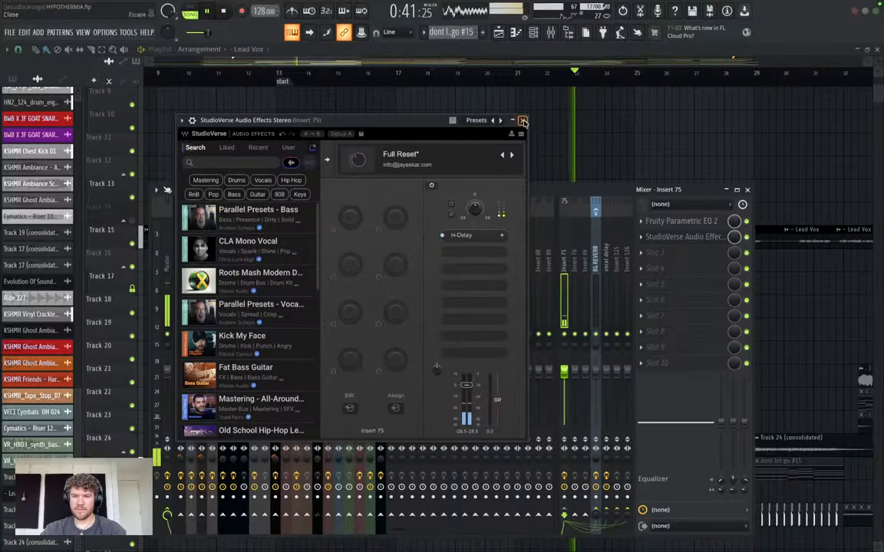
click(522, 121)
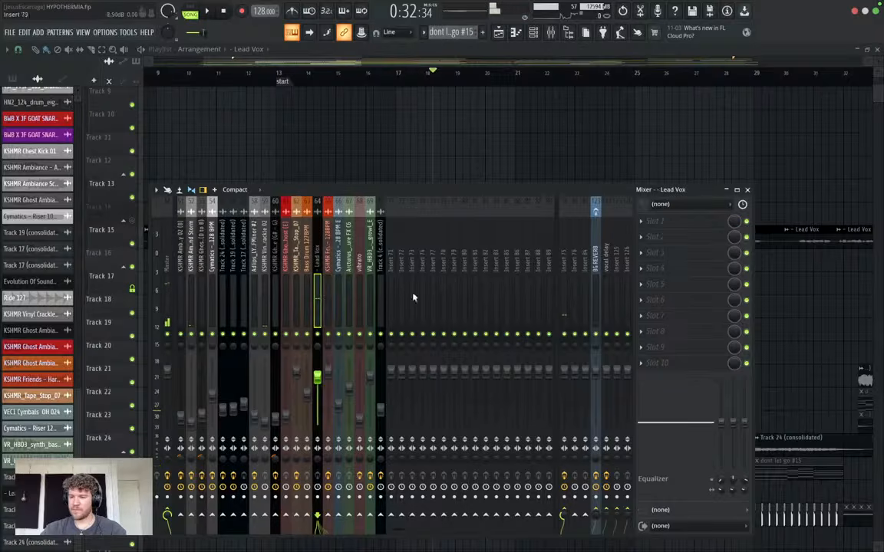
Raise the Lead Vox send to Insert 75 to about 90%, then fine-tune H-Delay around 69 ms and close it.
key(space)
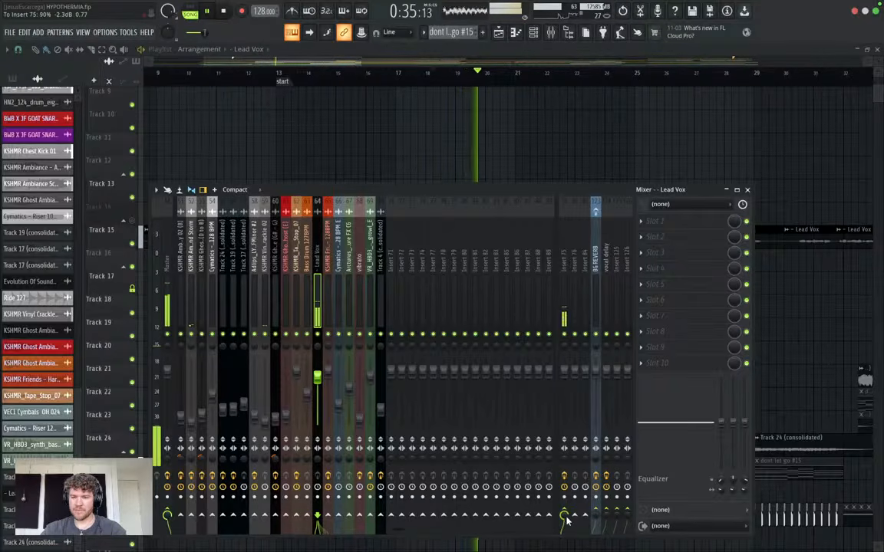
click(567, 286)
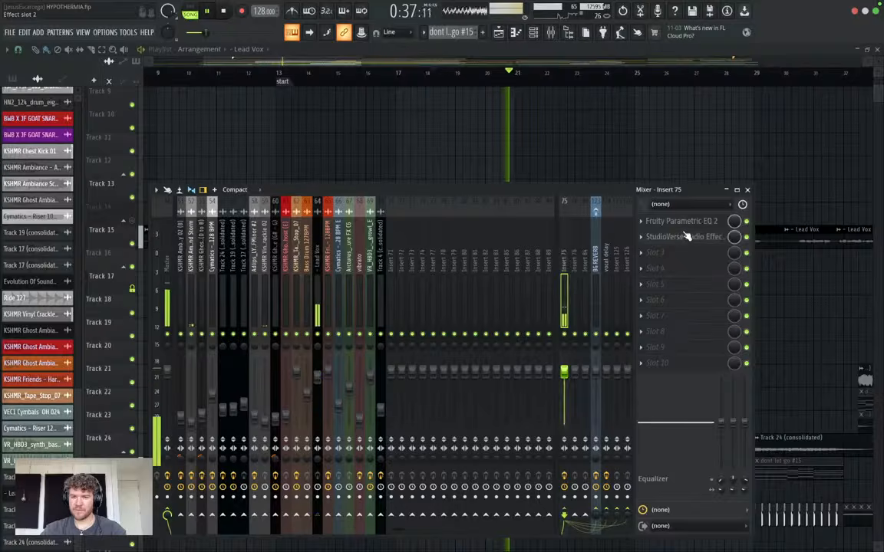
click(691, 236)
click(460, 239)
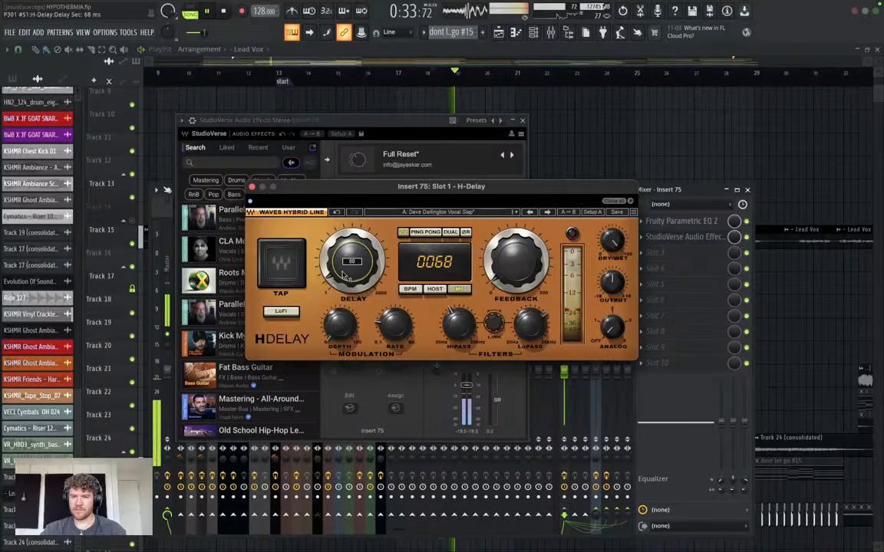
drag(351, 261, 352, 259)
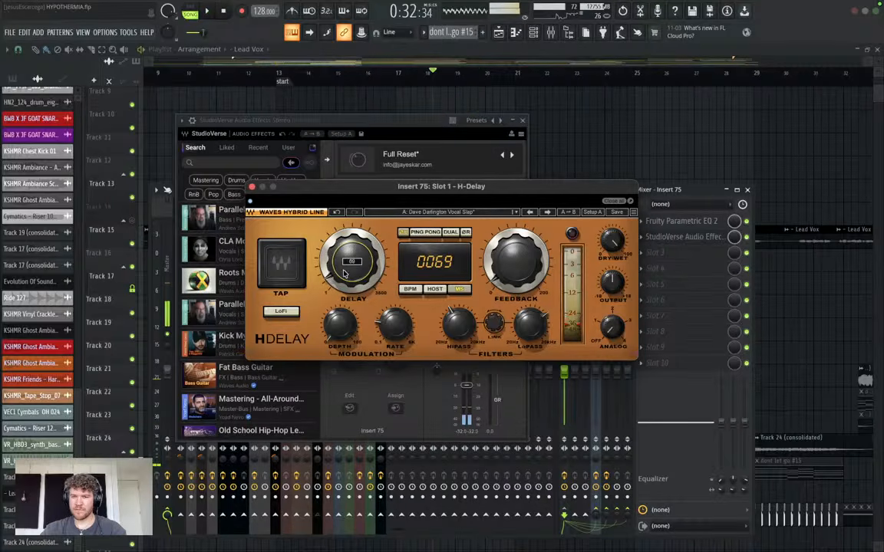
click(250, 188)
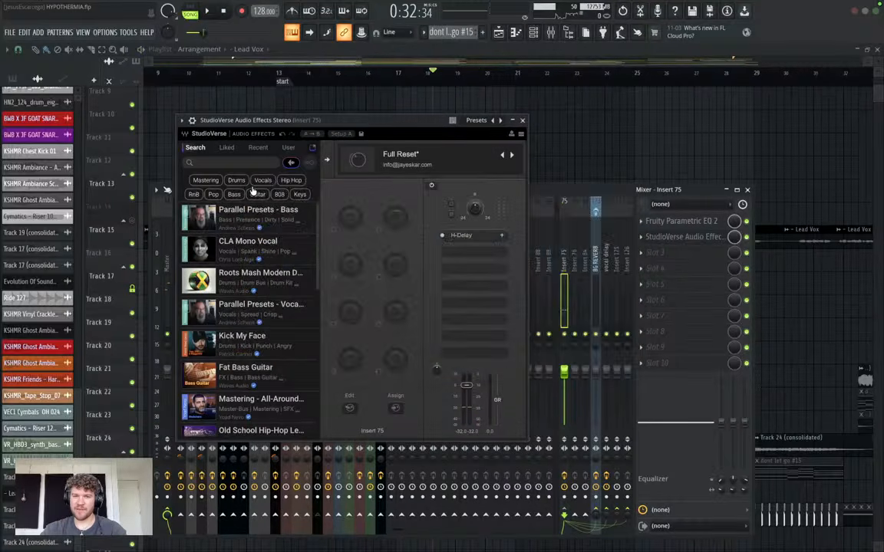
click(522, 120)
Set the Lead Vox send to Insert 75 to about 58% during playback and rename Insert 75 as SLAP.
click(317, 230)
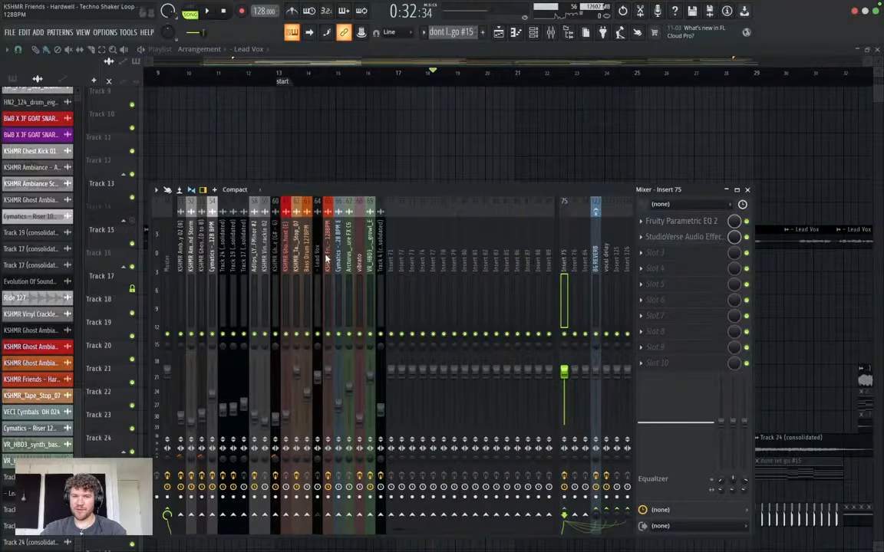
key(space)
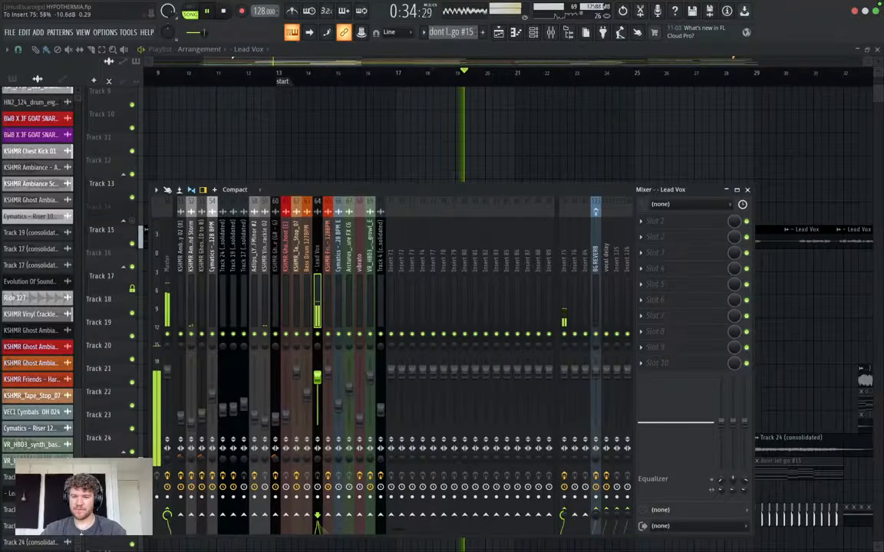
right_click(564, 305)
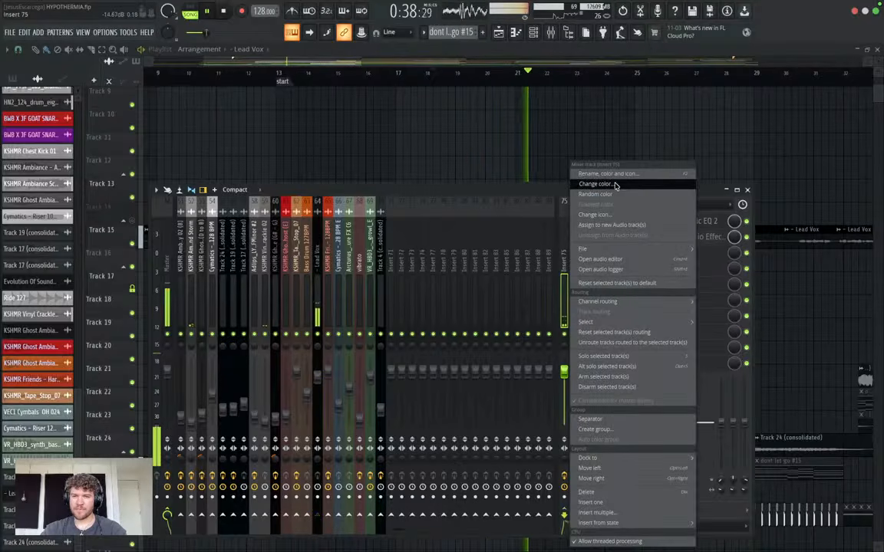
click(591, 177)
text(SLAP)
key(Return)
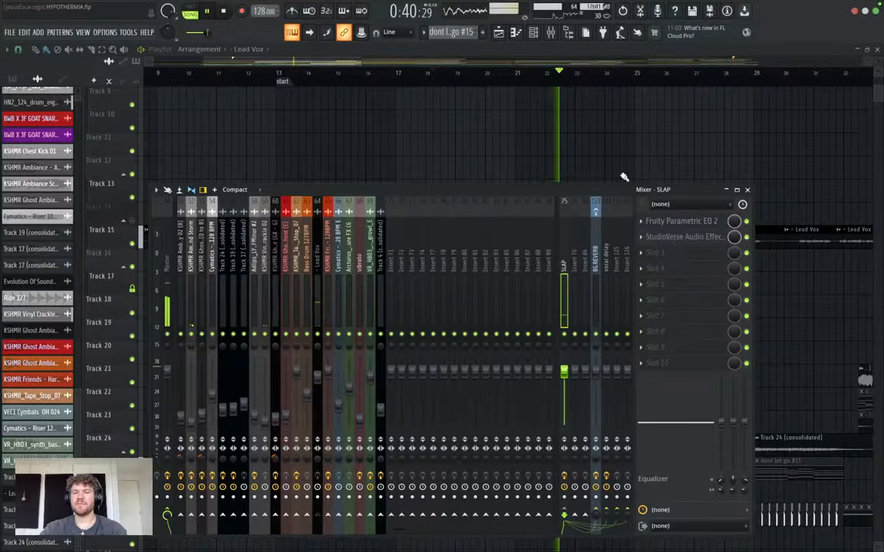
Load StudioVerse Audio Effects Stereo into the second effect slot of Insert 76.
click(574, 264)
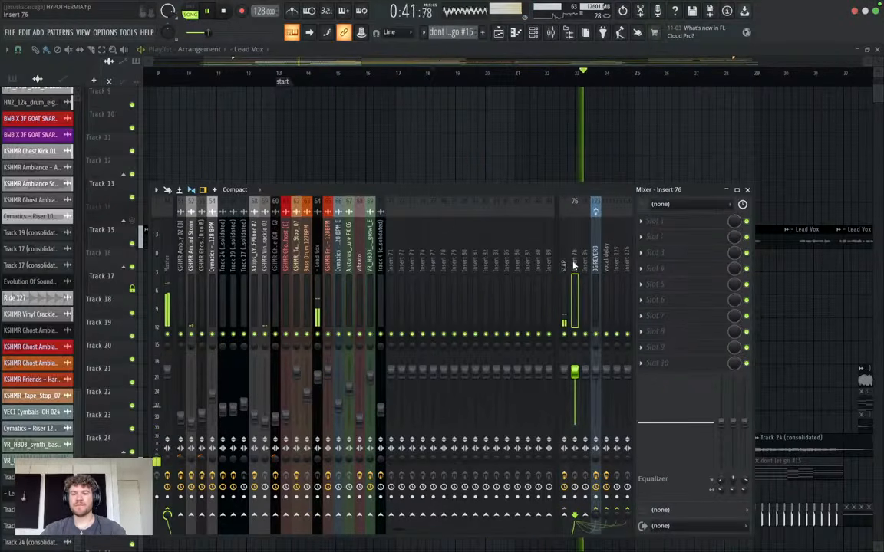
click(655, 237)
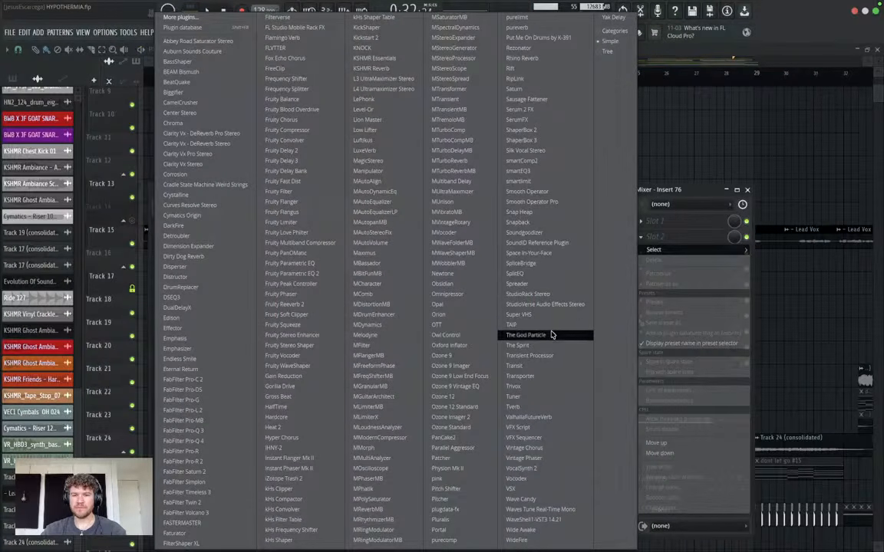
click(557, 304)
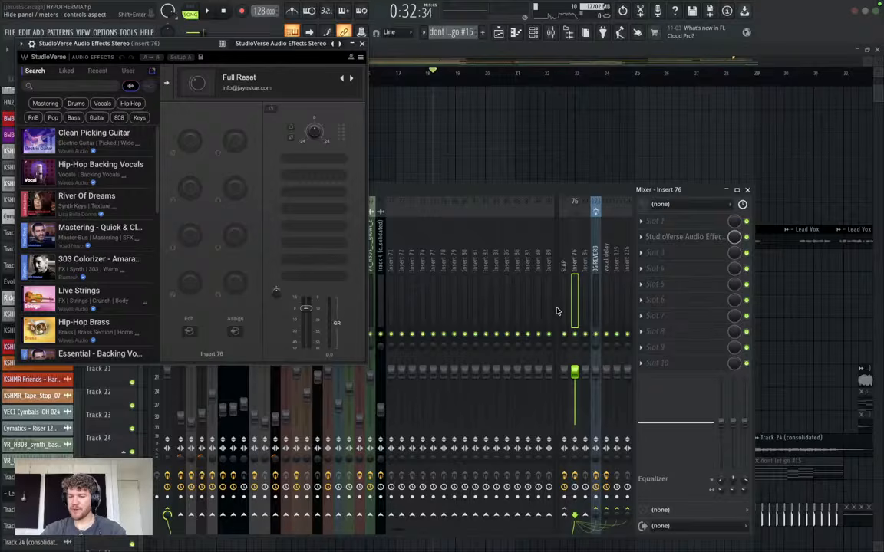
Search StudioVerse's processors for reverb and load TrueVerb into the first chain slot on Insert 76, then start playback.
drag(161, 44, 346, 98)
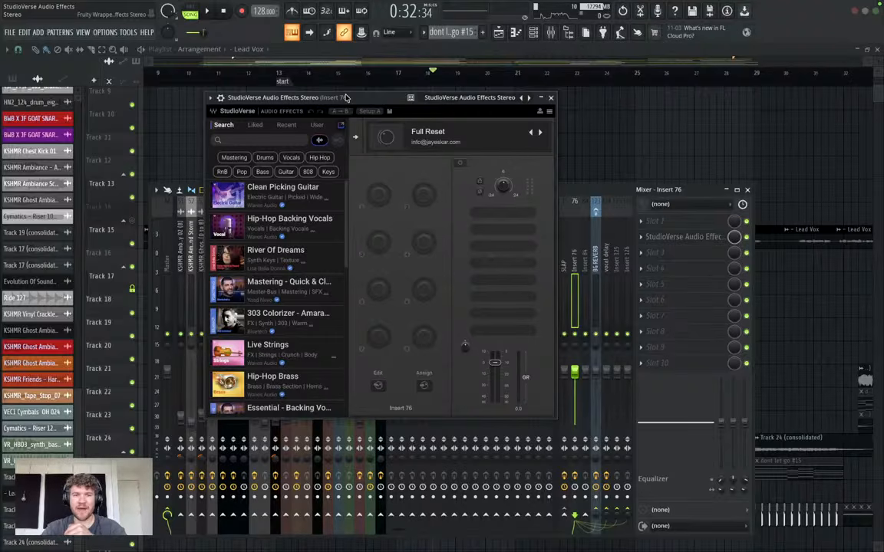
click(496, 215)
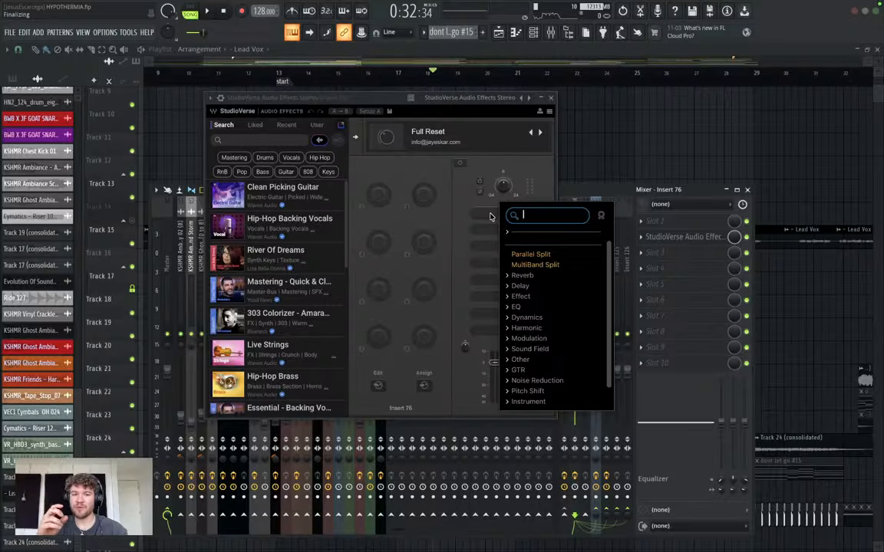
text(reverb)
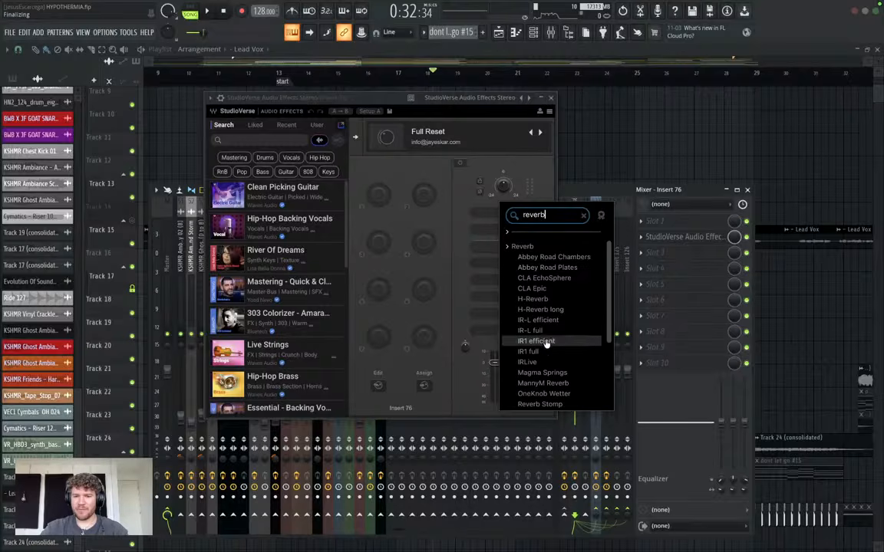
scroll(541, 353, down, 3)
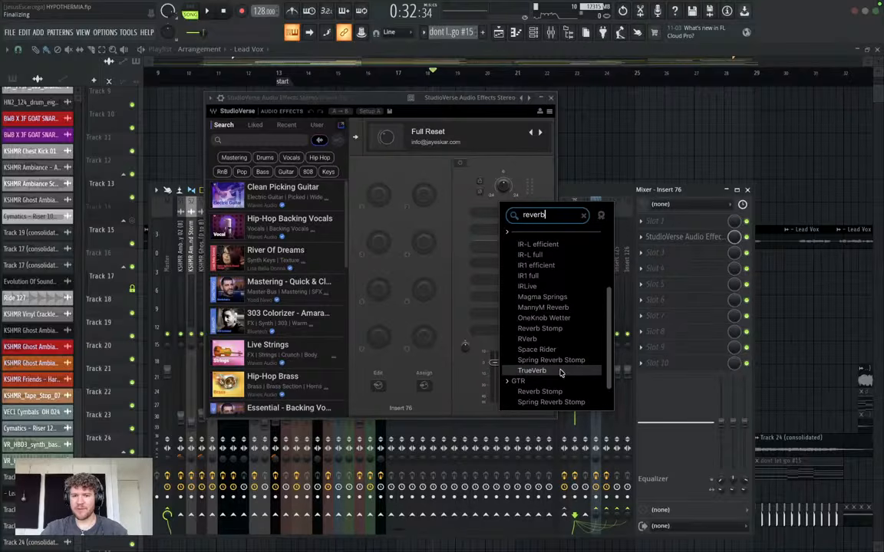
click(531, 371)
key(space)
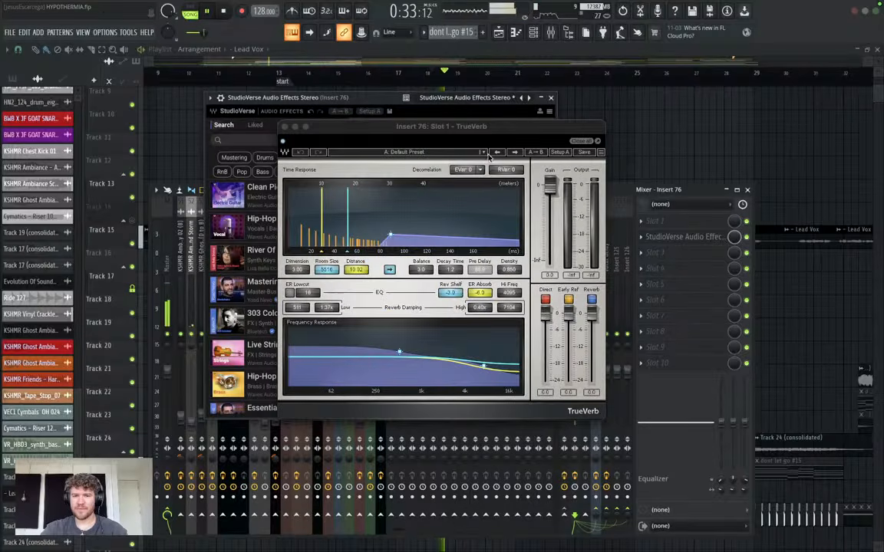
Load the Dave Darlington Lead Vocal preset in TrueVerb, switch off its Direct signal and close the plugin windows.
click(425, 153)
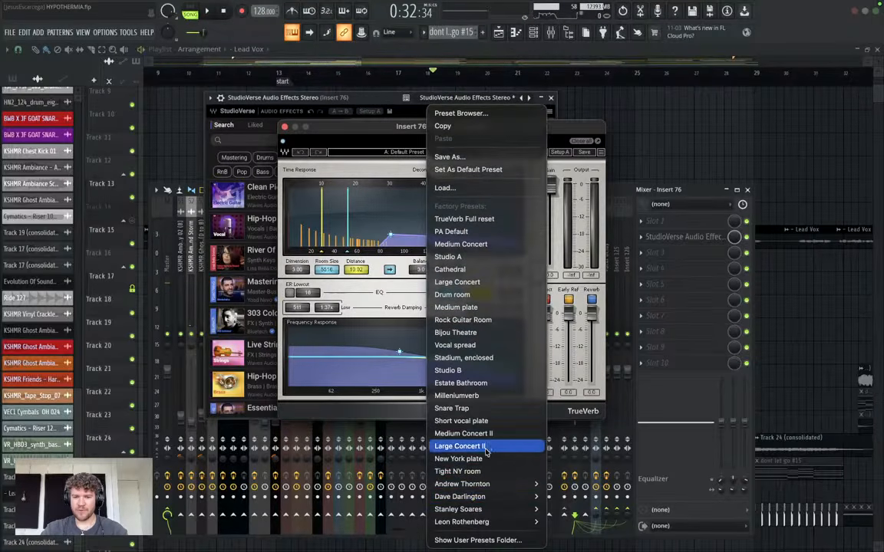
mouse_move(502, 496)
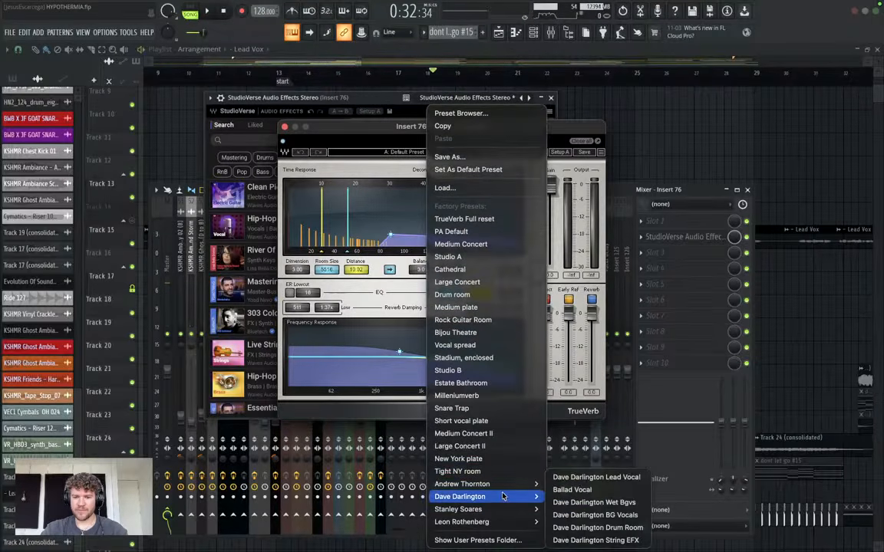
click(596, 477)
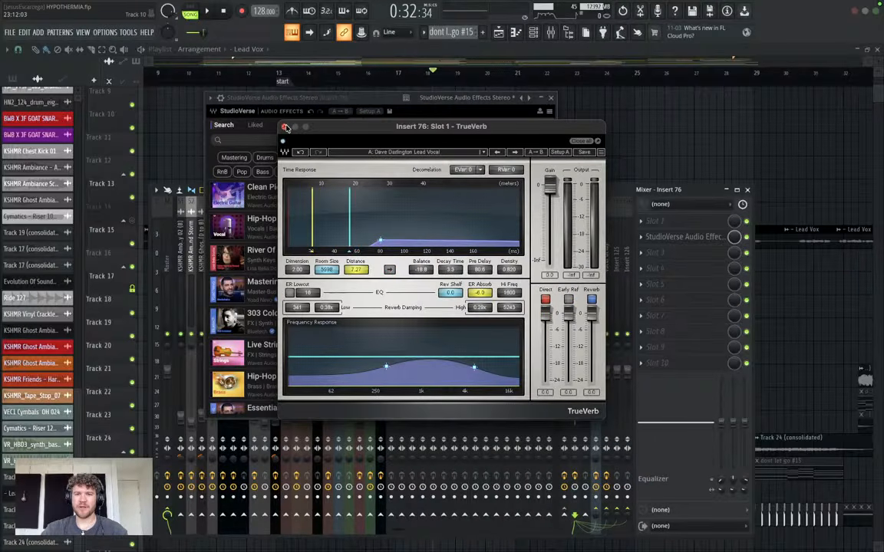
click(545, 301)
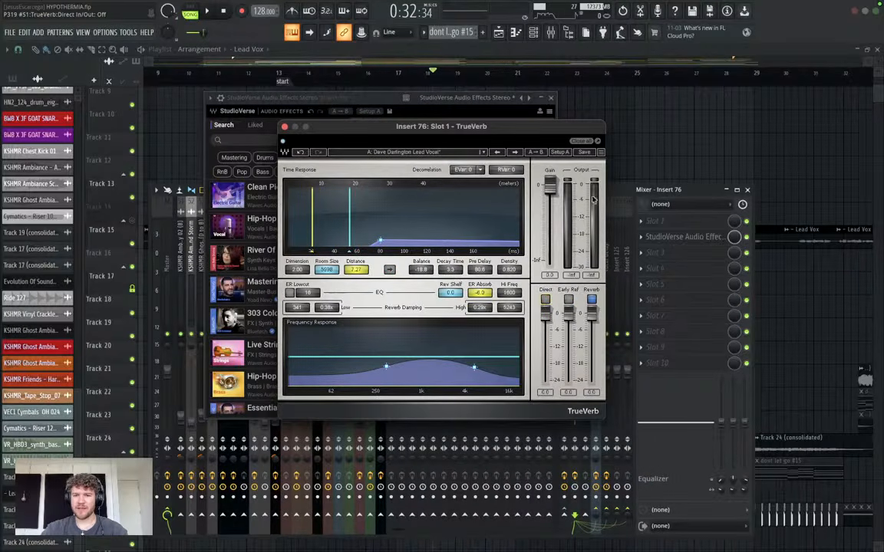
click(583, 138)
click(550, 98)
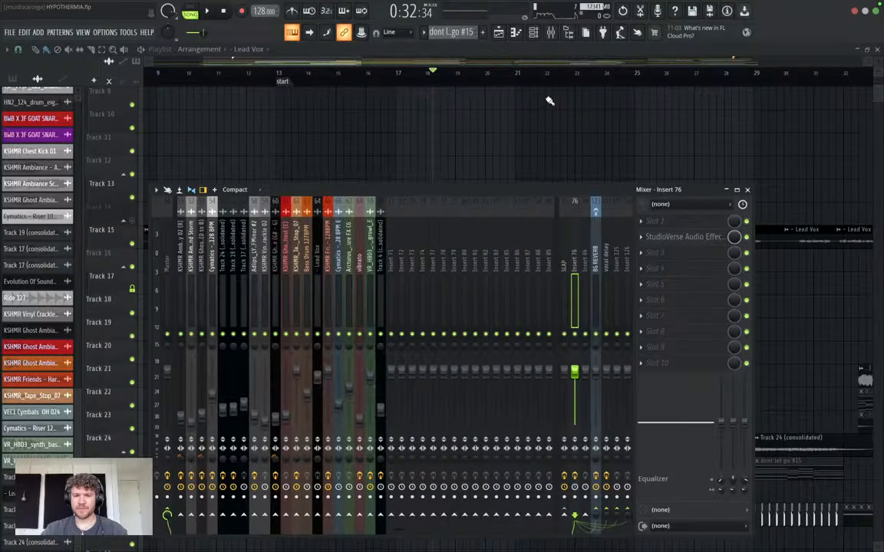
Send the Lead Vox to Insert 76 at 100% and reopen that insert's TrueVerb during playback.
click(319, 270)
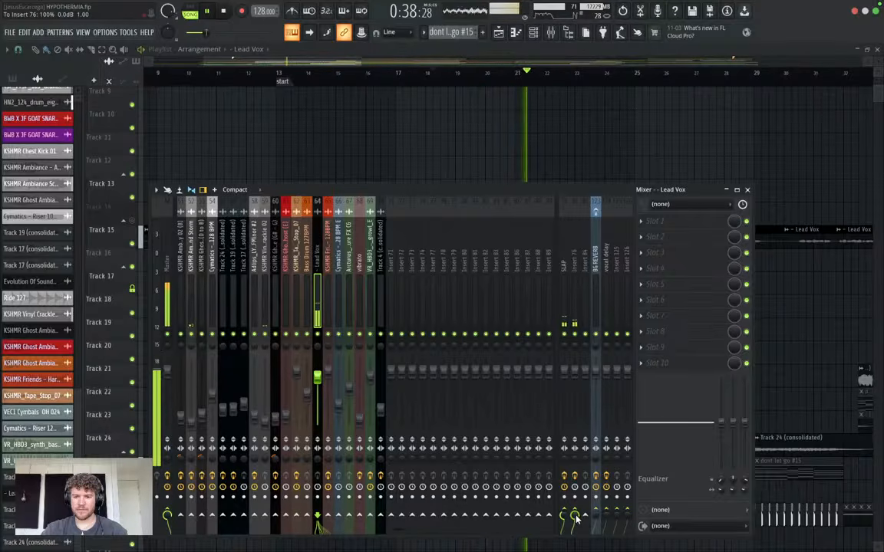
click(575, 263)
click(680, 238)
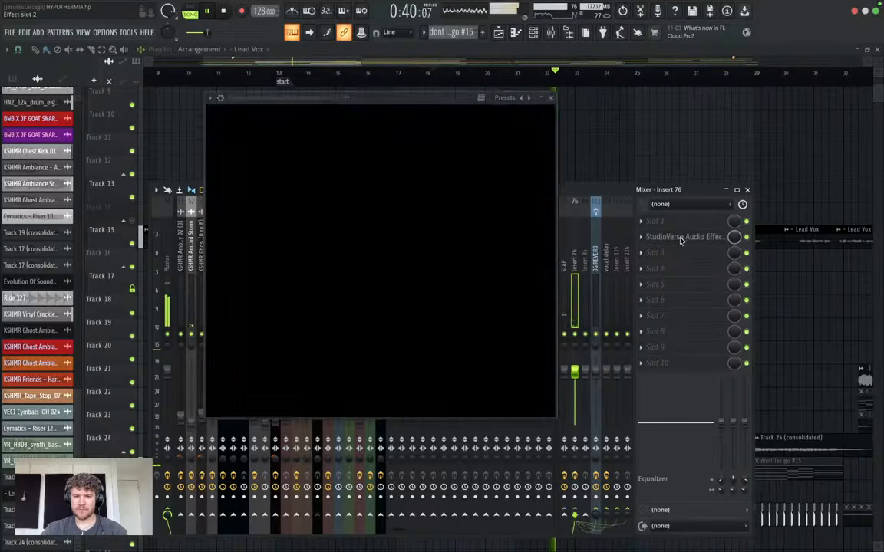
click(497, 214)
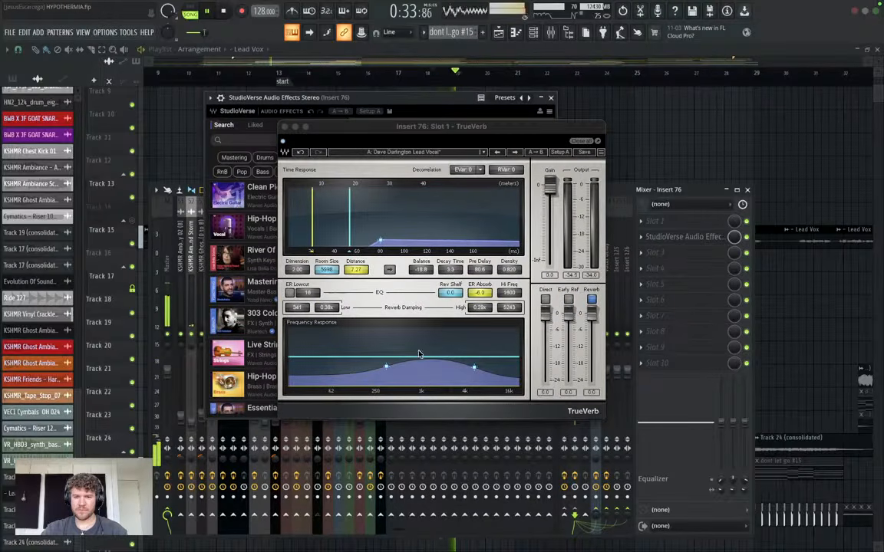
Raise TrueVerb's Balance to 4.0 while auditioning the vocal and close the plugin windows.
click(592, 313)
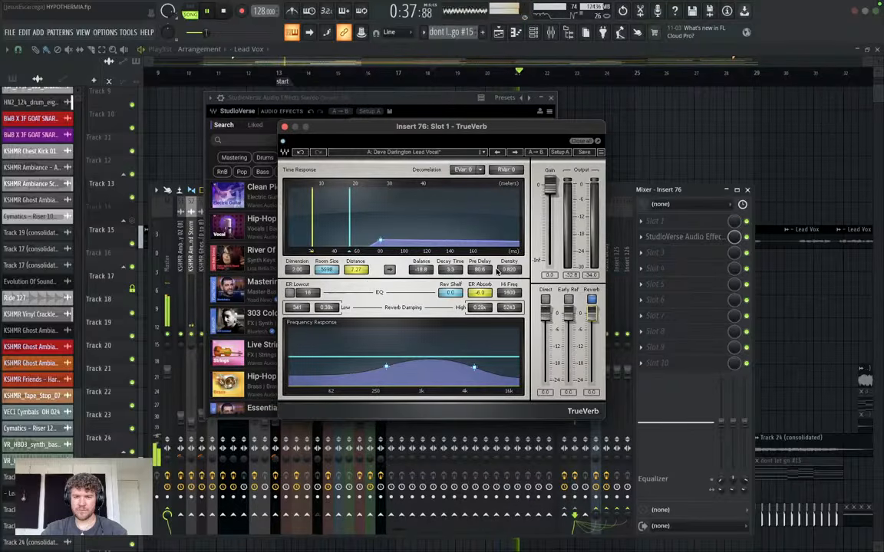
key(space)
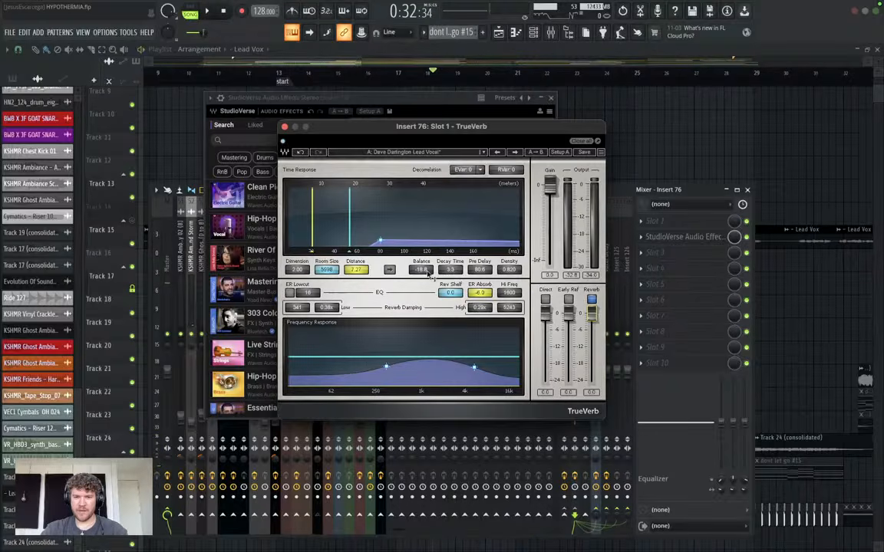
drag(427, 271, 428, 238)
key(space)
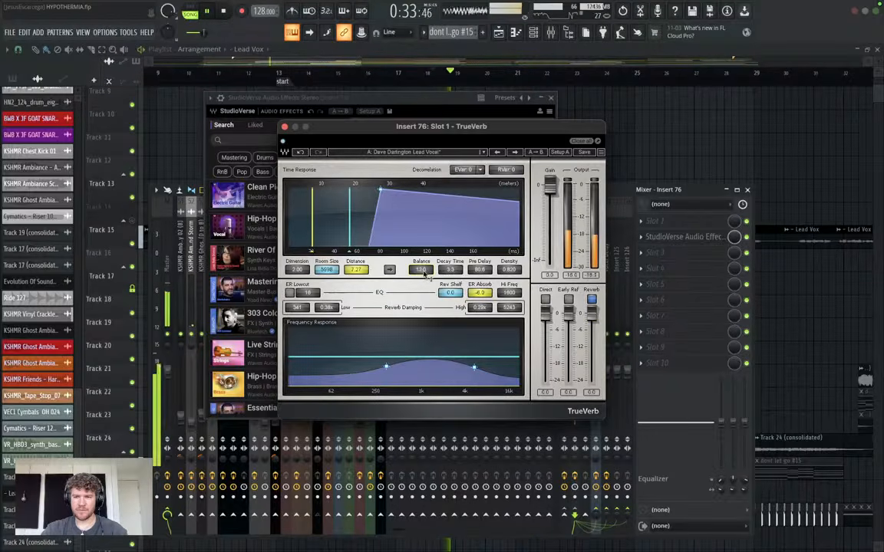
drag(425, 276, 425, 288)
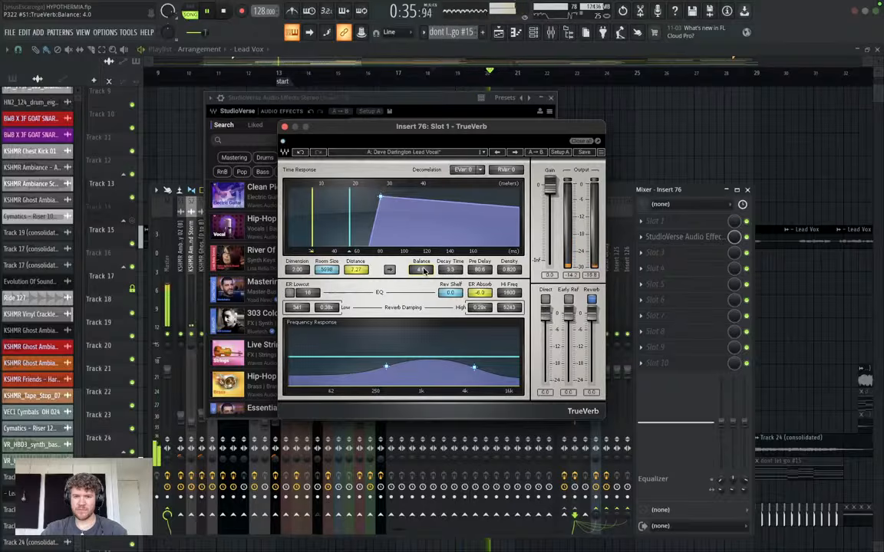
click(581, 143)
click(551, 94)
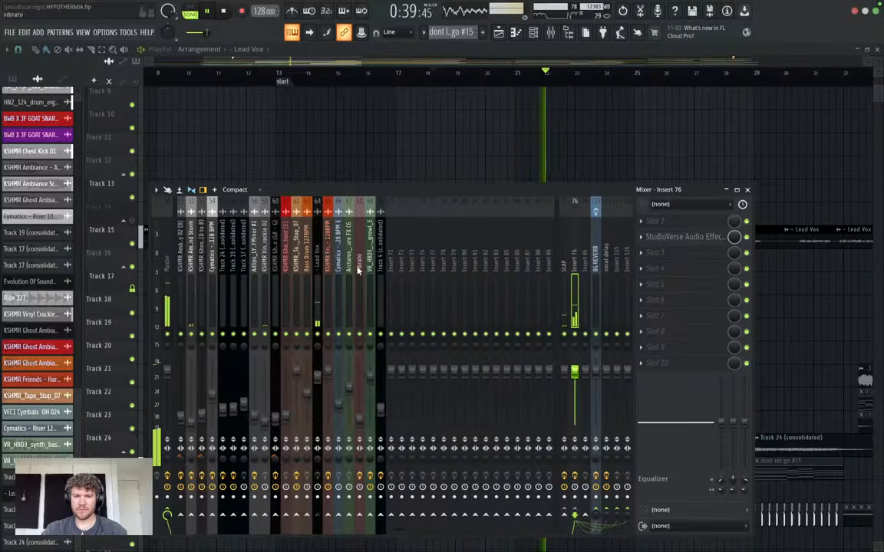
Set the Lead Vox send to Insert 76 to about 52% and rename Insert 76 as reverb.
click(316, 266)
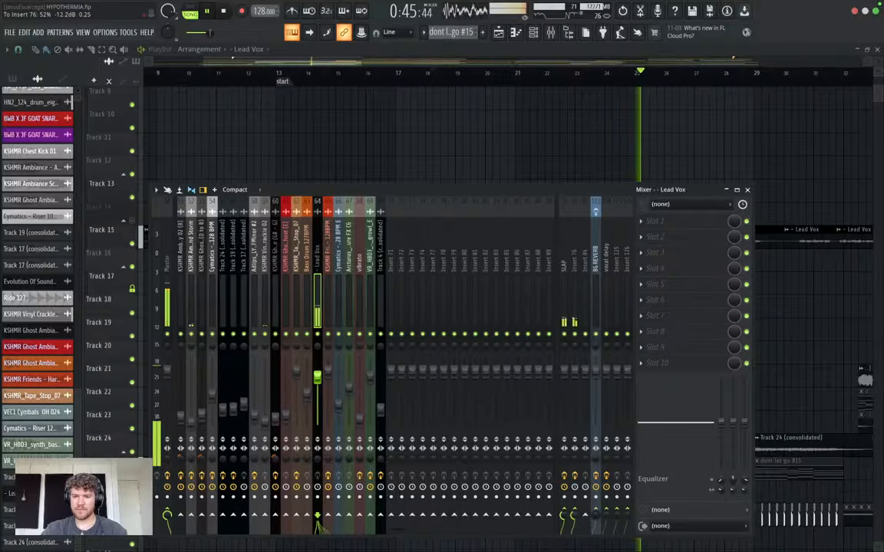
click(574, 307)
right_click(575, 307)
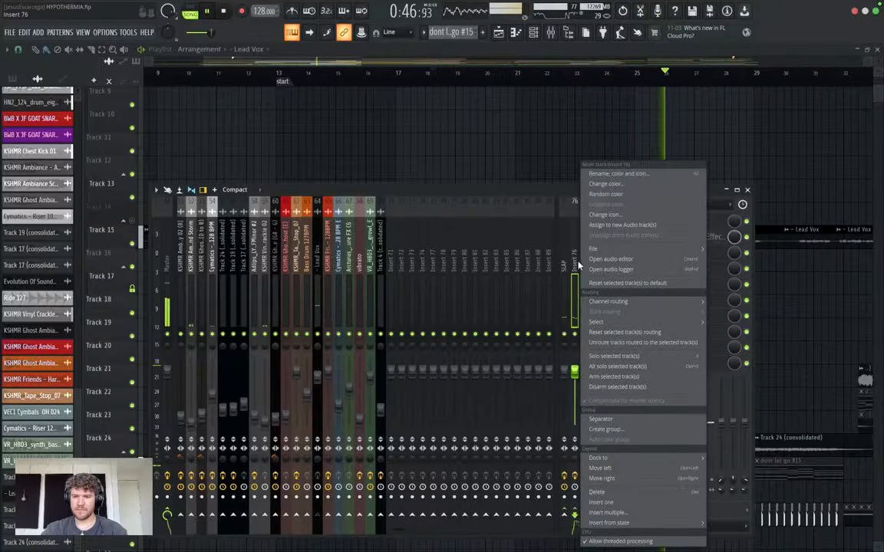
click(624, 175)
text(reverb)
key(Return)
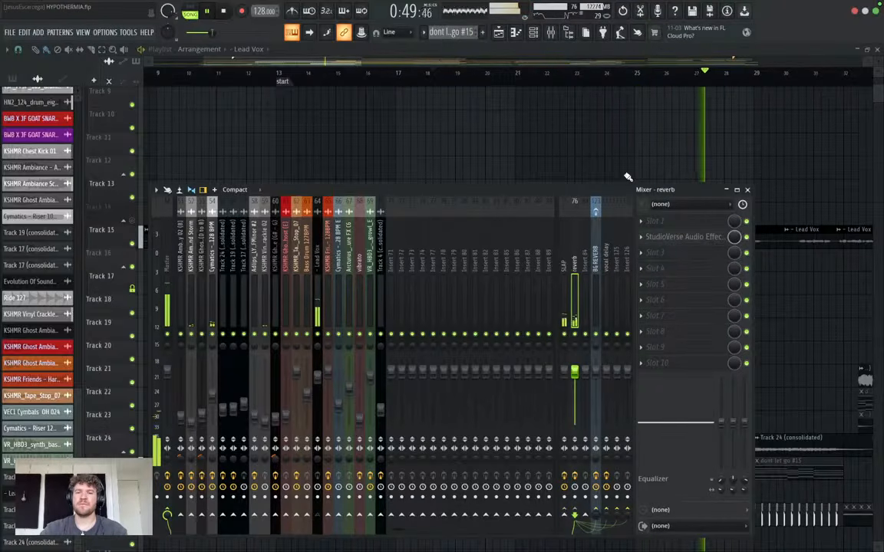
Send the Lead Vox to the vocal delay track at about 54% and to BG REVERB at about 52% during playback.
click(605, 270)
click(315, 264)
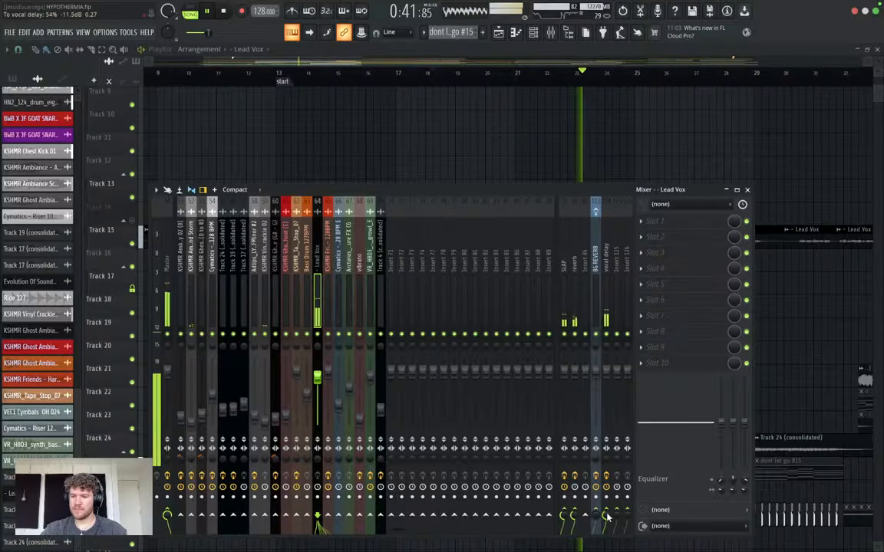
click(592, 355)
click(311, 263)
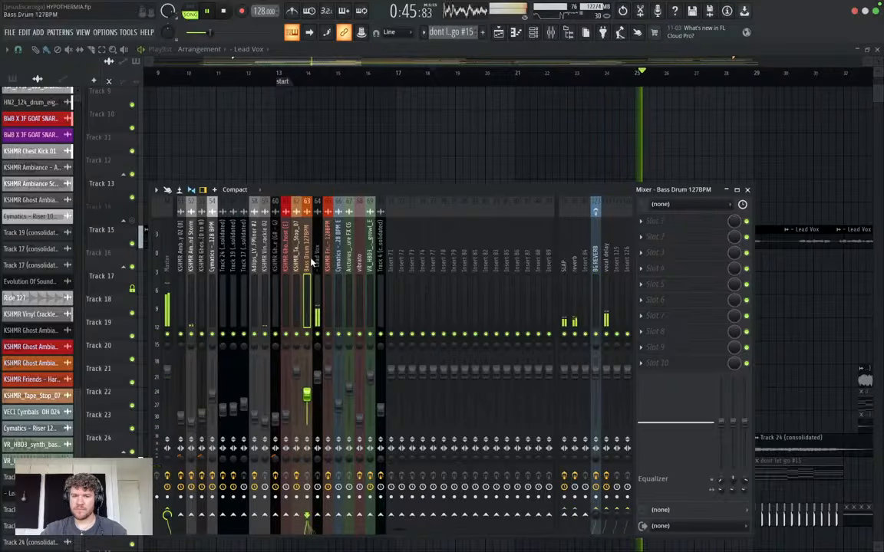
click(316, 263)
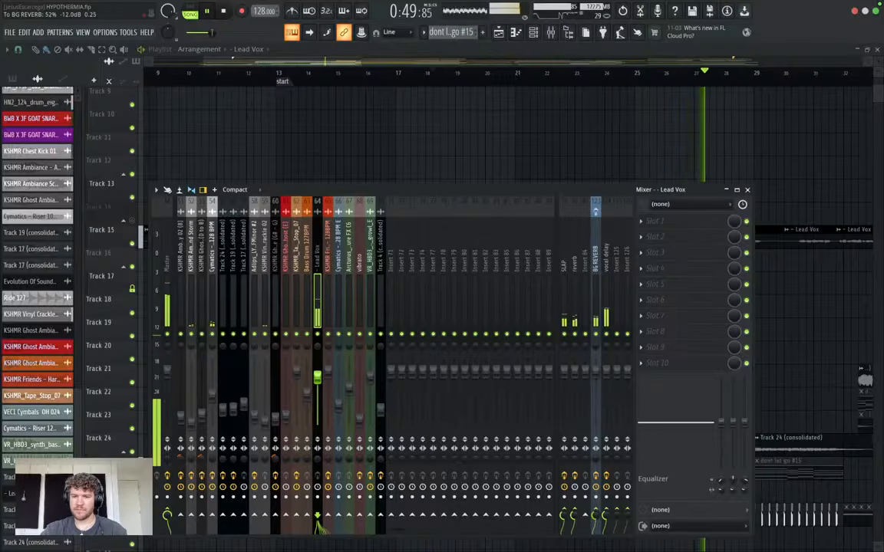
scroll(320, 527, up, 5)
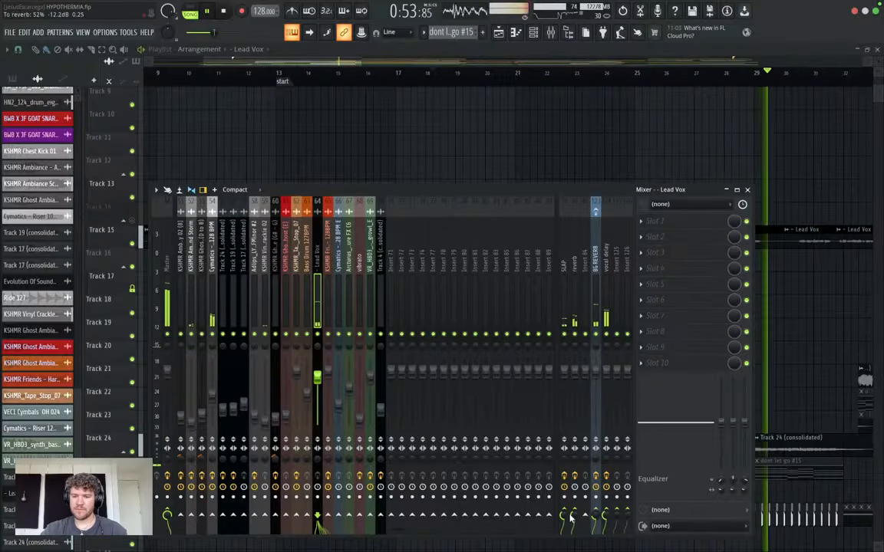
Examine the BG REVERB effects and look through the other mixer tracks and their levels during playback.
click(591, 280)
key(space)
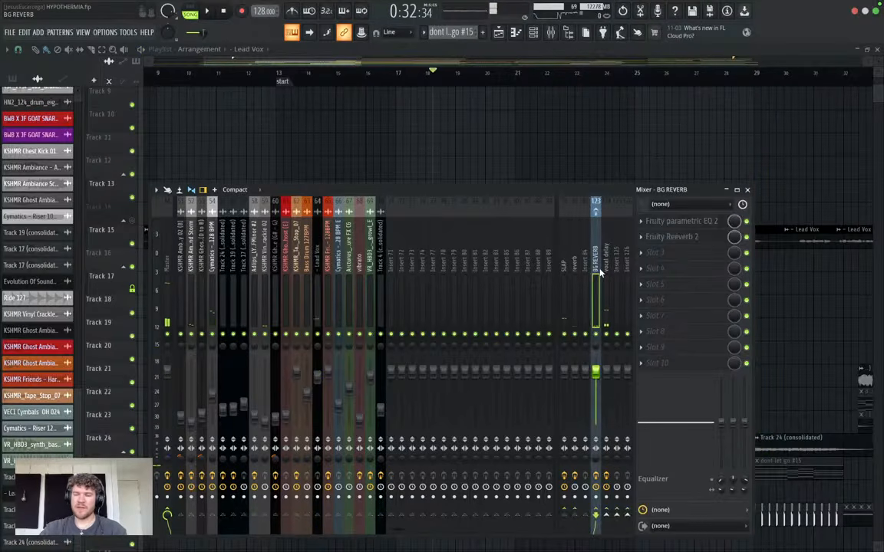
key(Left)
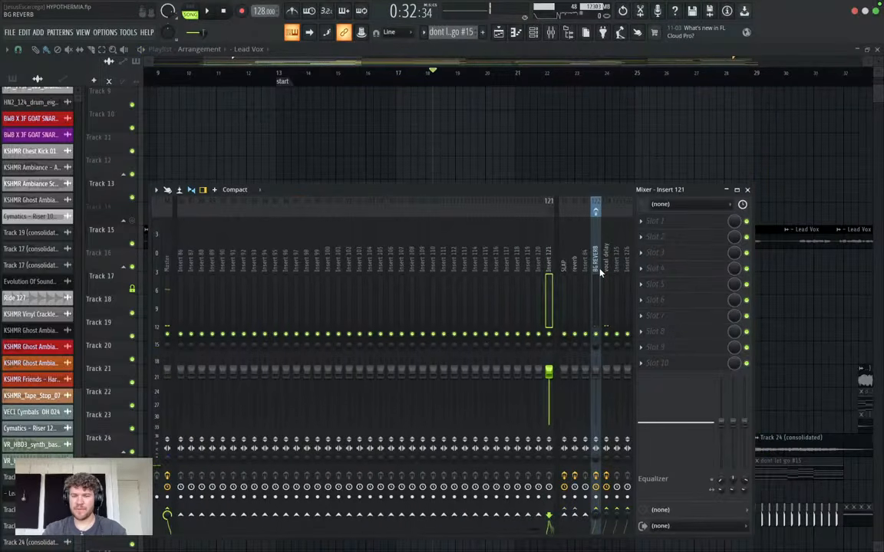
scroll(536, 280, up, 10)
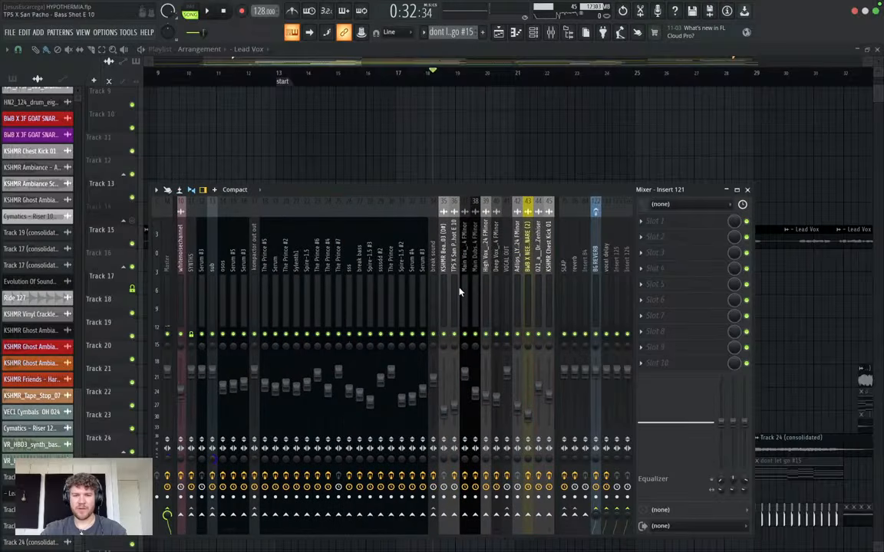
key(space)
scroll(454, 291, down, 5)
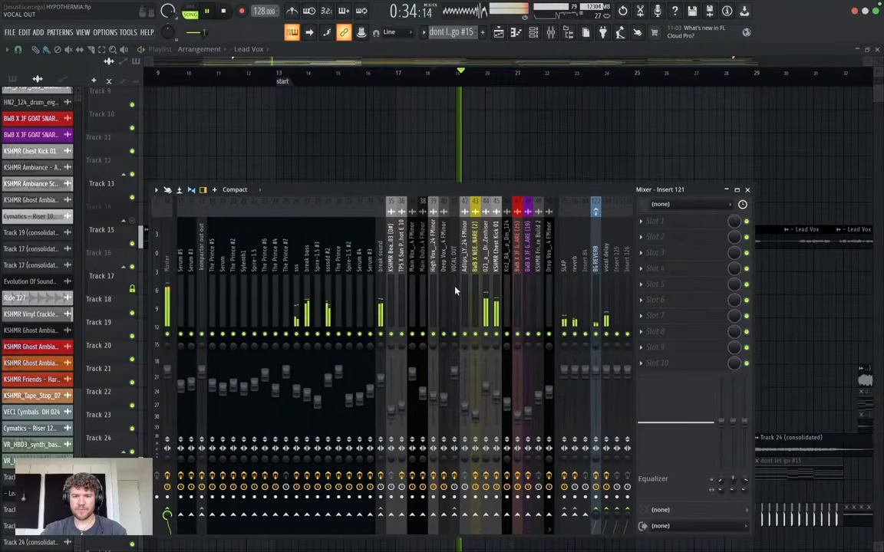
scroll(454, 292, down, 5)
scroll(385, 268, down, 5)
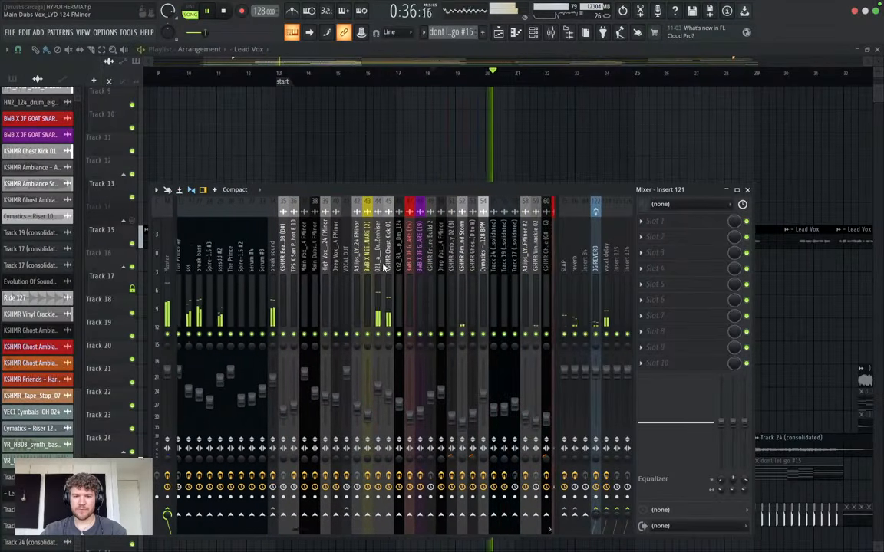
scroll(385, 268, down, 10)
Select the Lead Vox mixer track and stop playback.
click(388, 261)
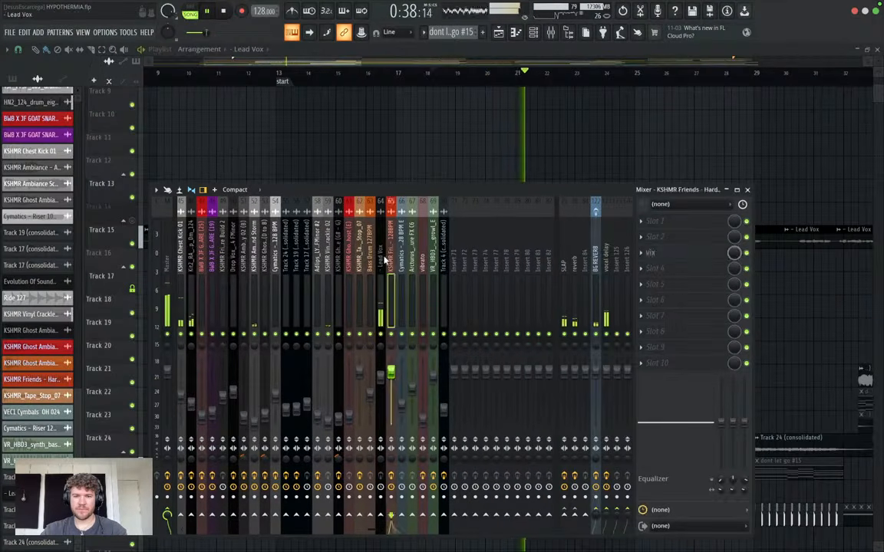
click(381, 265)
key(space)
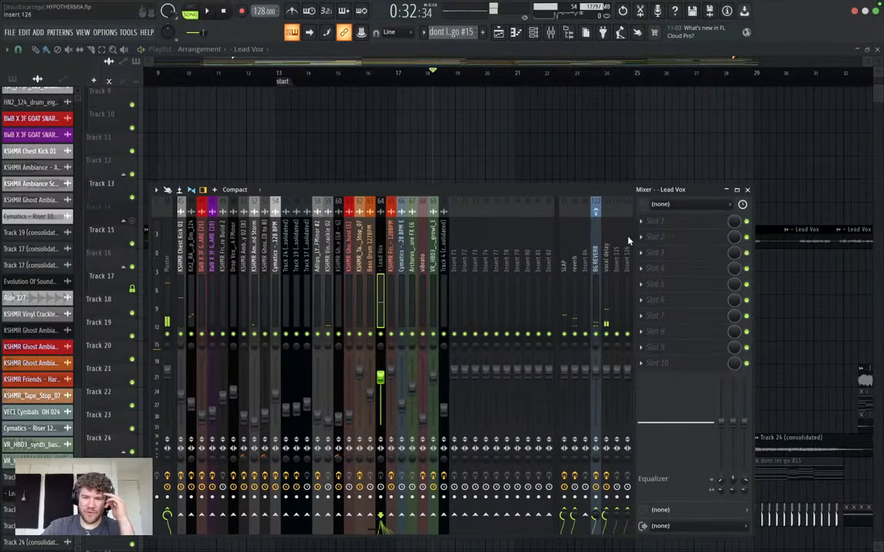
Load StudioVerse Audio Effects Stereo in slot 3 of the Lead Vox track and check its options and user chains.
click(648, 253)
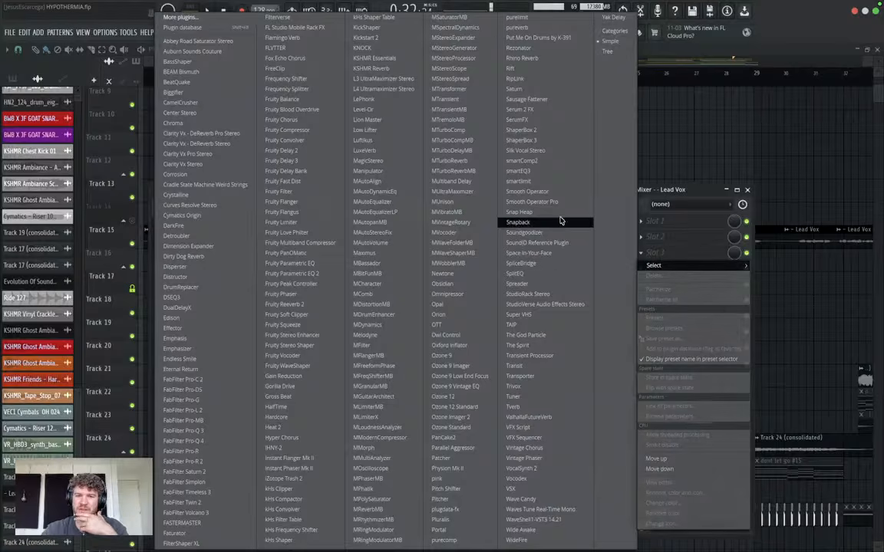
click(565, 304)
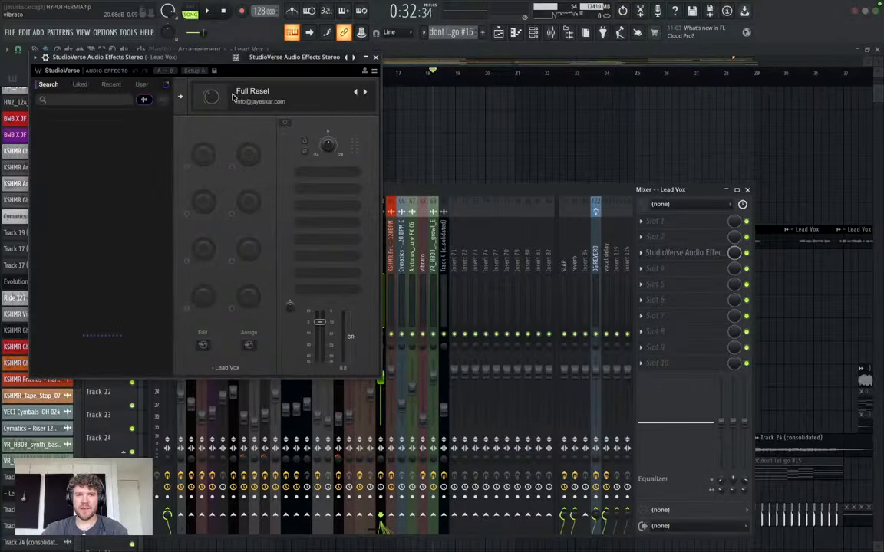
click(374, 74)
mouse_move(412, 181)
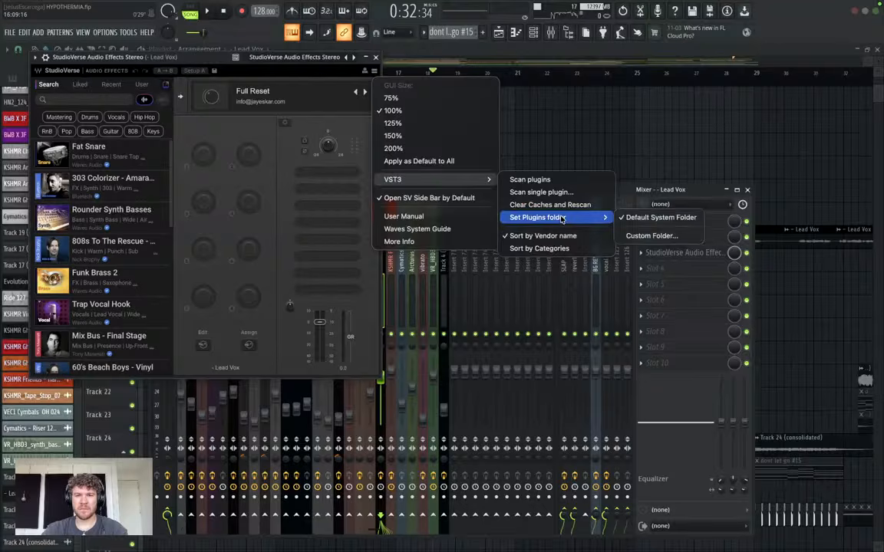
click(223, 124)
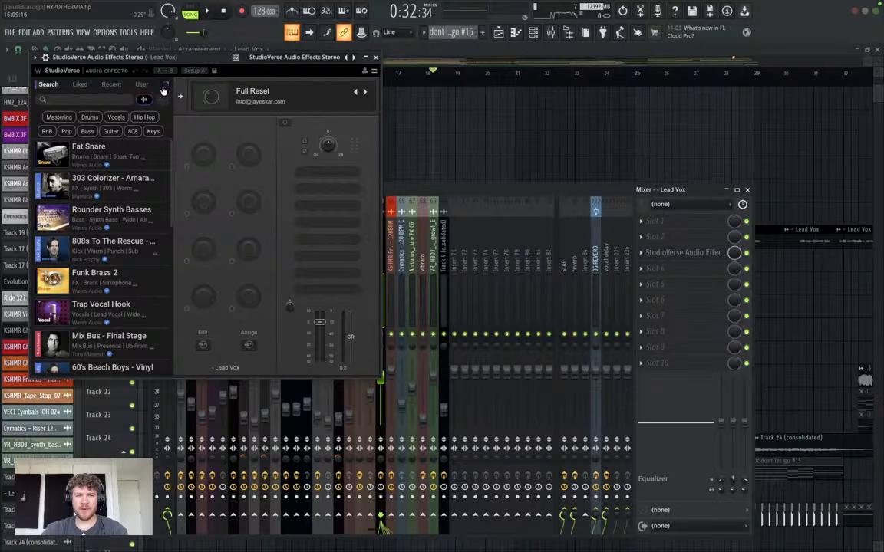
click(143, 86)
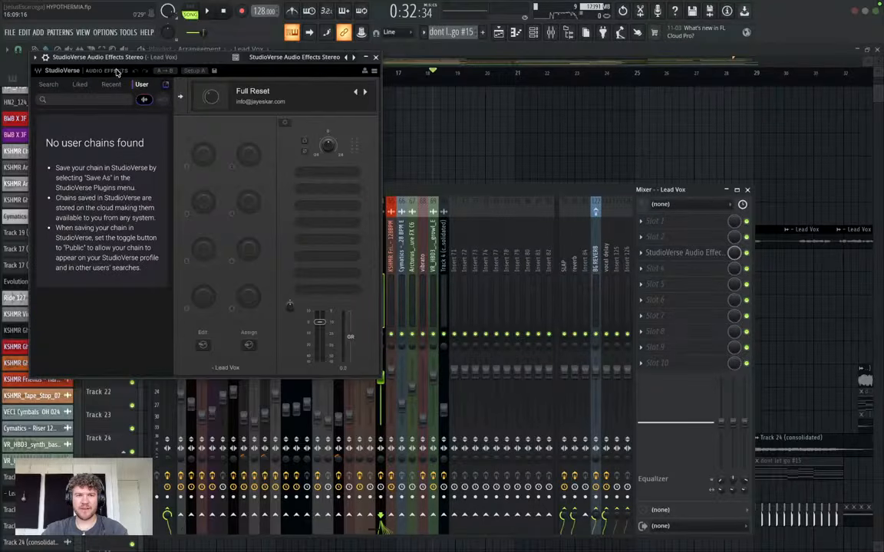
click(35, 57)
mouse_move(108, 128)
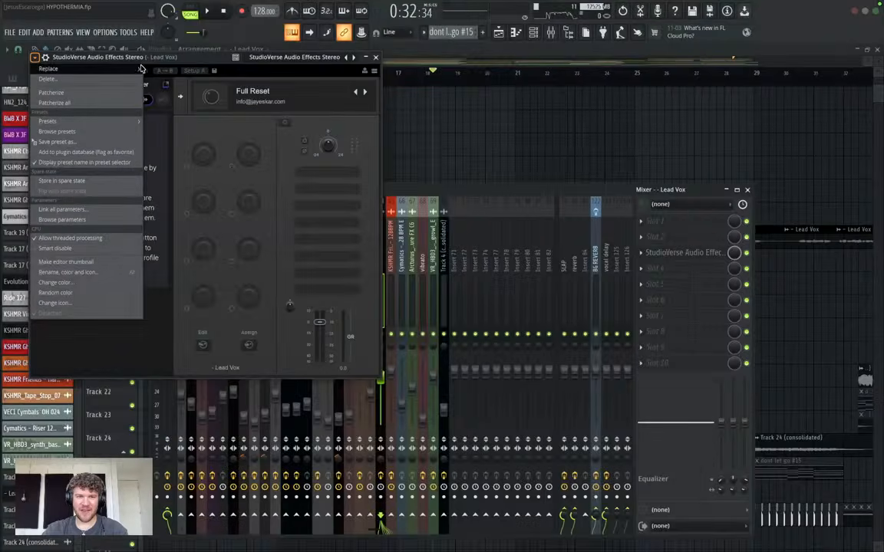
mouse_move(139, 69)
click(175, 62)
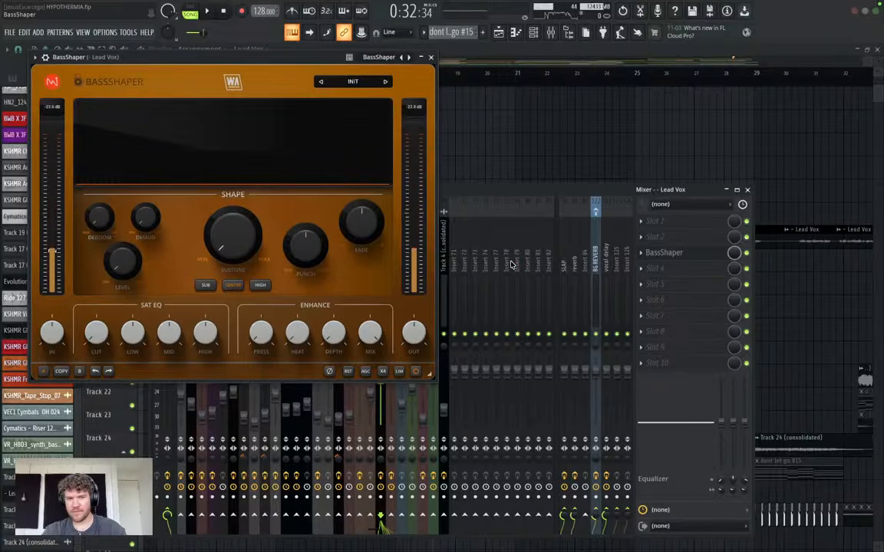
click(431, 57)
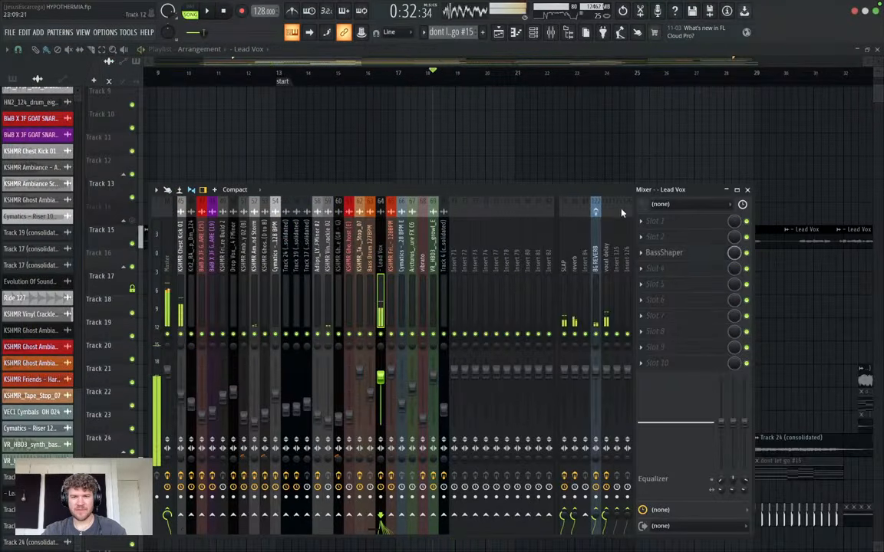
click(664, 252)
click(675, 275)
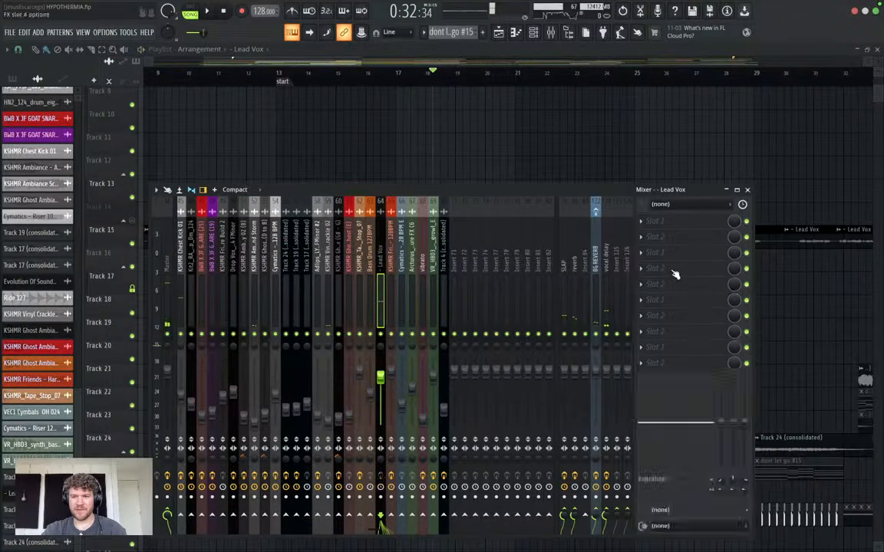
Load The Spirit in slot 4 of the Lead Vox track and turn off its reverb section.
click(675, 275)
mouse_move(667, 281)
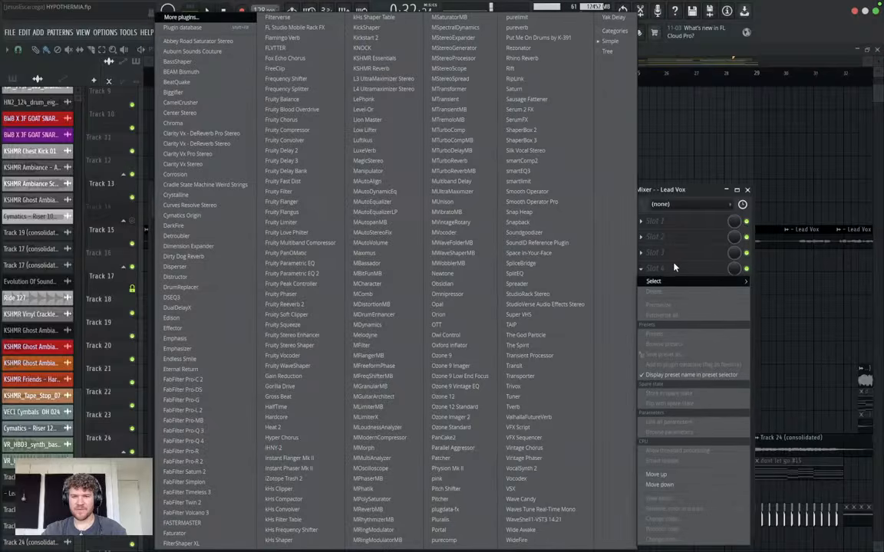
click(540, 352)
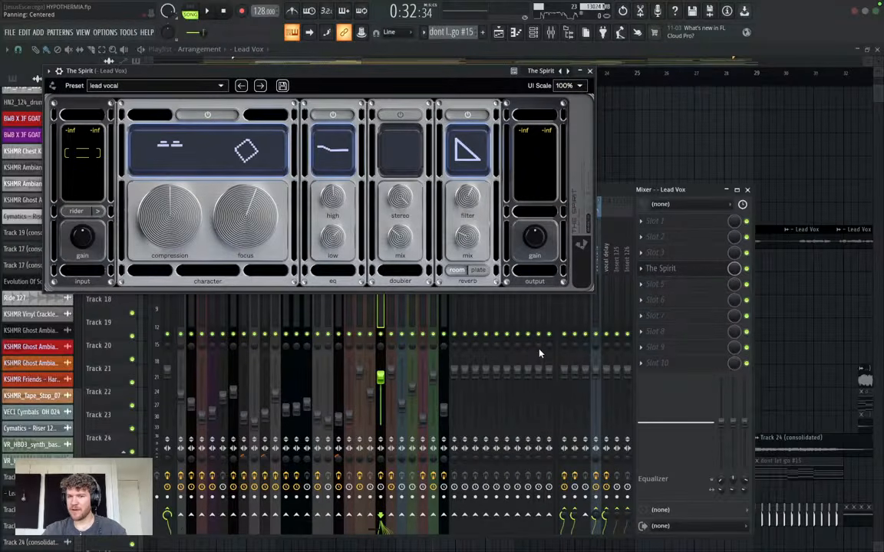
drag(387, 70, 435, 74)
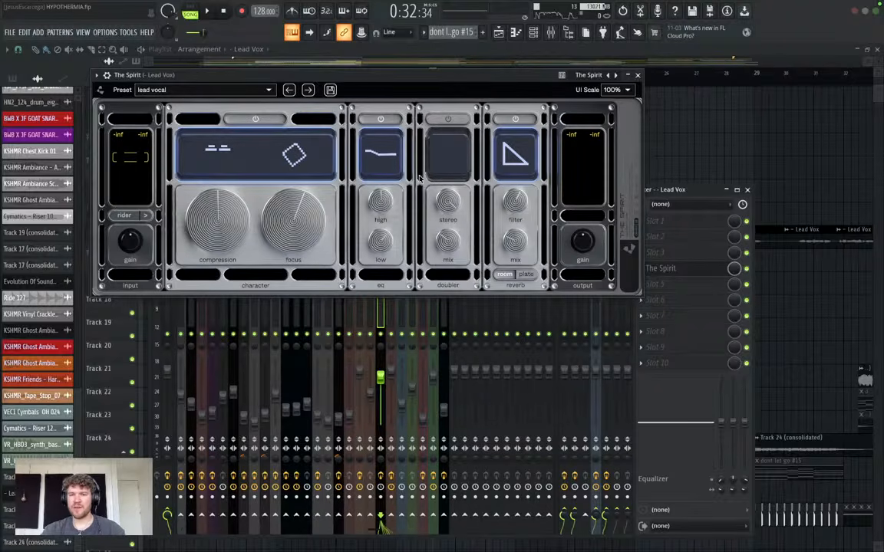
click(516, 119)
click(516, 119)
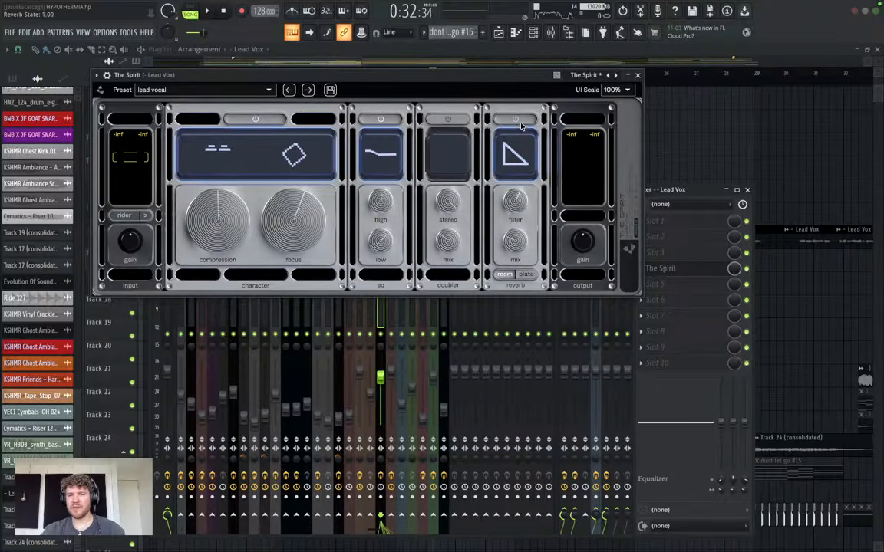
click(515, 118)
Set The Spirit's EQ high gain to about 4.6 dB and low gain to about 1.2 dB during playback.
key(space)
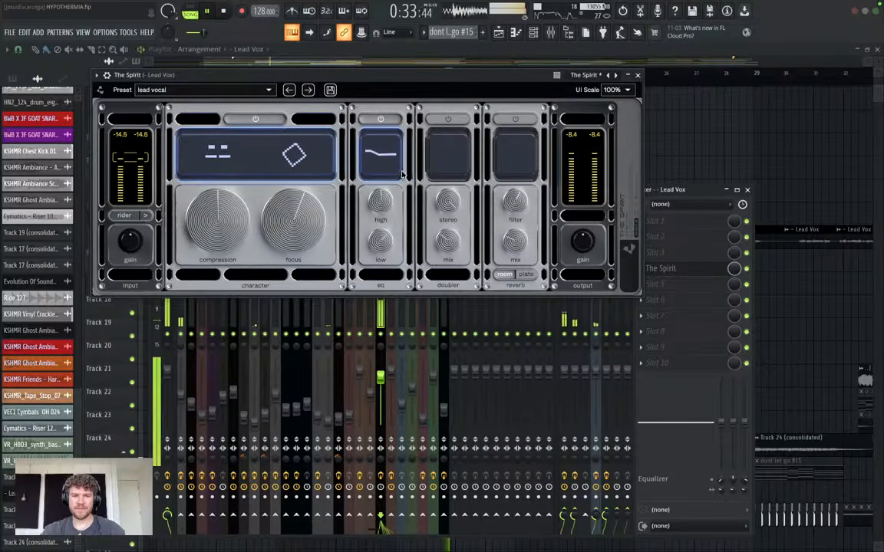
drag(360, 267, 405, 177)
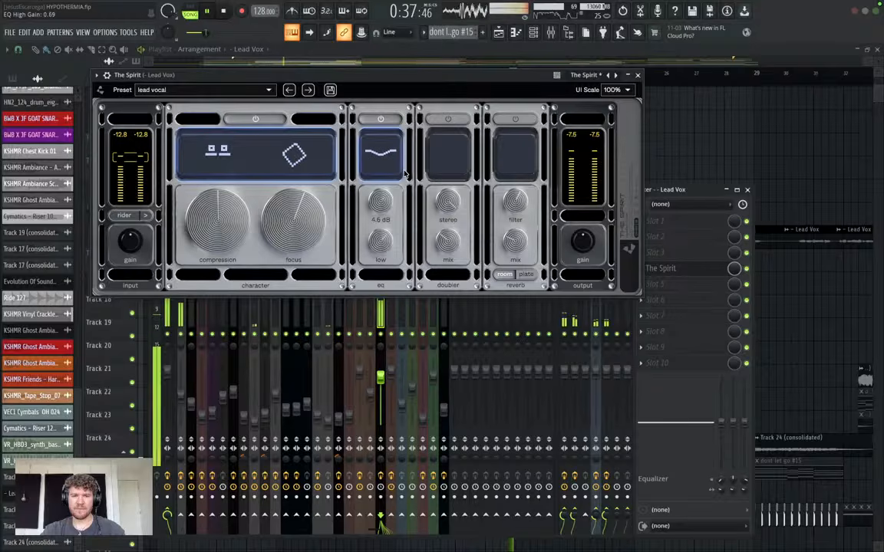
drag(371, 241, 393, 253)
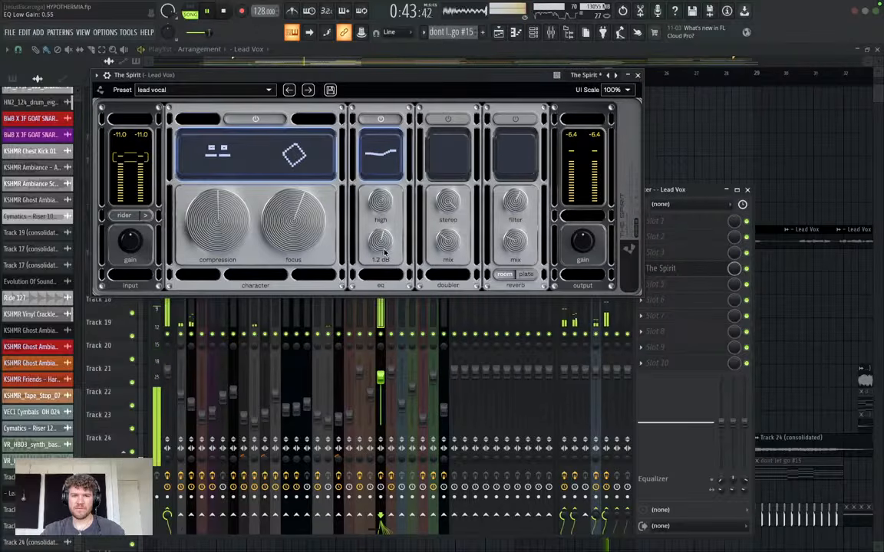
Turn on The Spirit's doubler, set its mix to about 0.32, and close the plugin window.
click(448, 120)
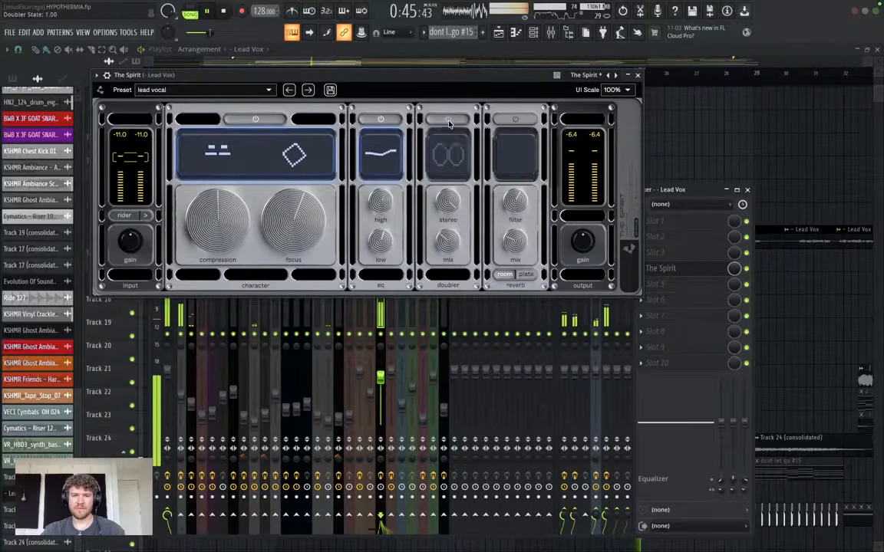
mouse_move(453, 240)
mouse_down()
mouse_move(474, 202)
mouse_move(473, 231)
mouse_move(448, 241)
mouse_move(448, 256)
mouse_move(452, 244)
mouse_up()
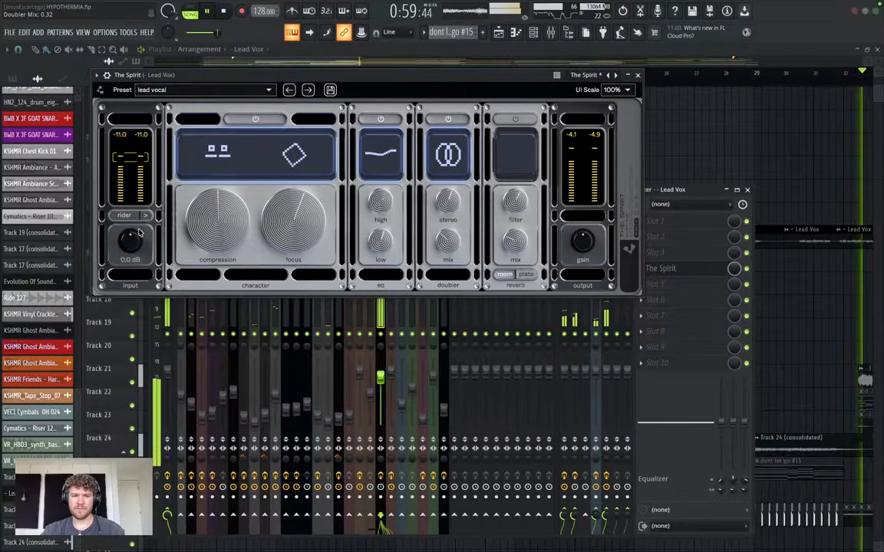
click(637, 75)
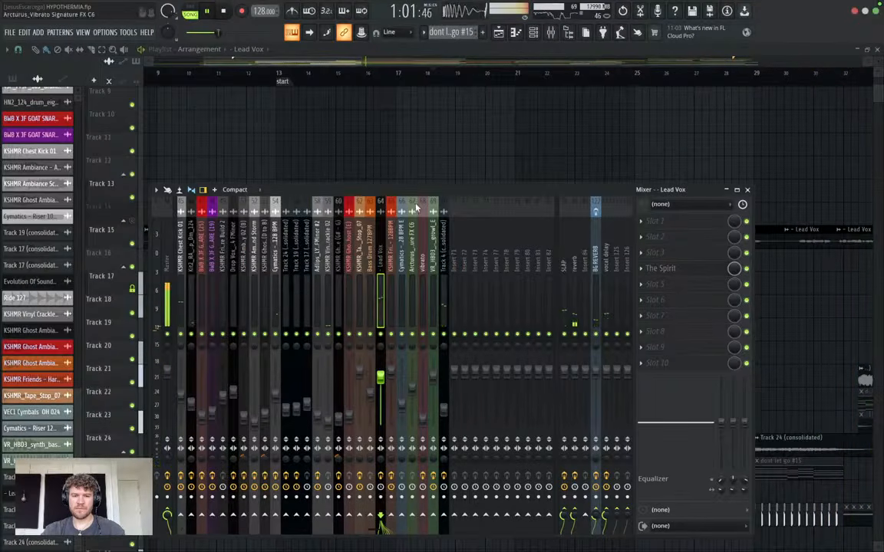
Audition the arrangement into the drop, stop playback, and move the song position to around bar 26 in the playlist.
key(F9)
scroll(626, 191, down, 3)
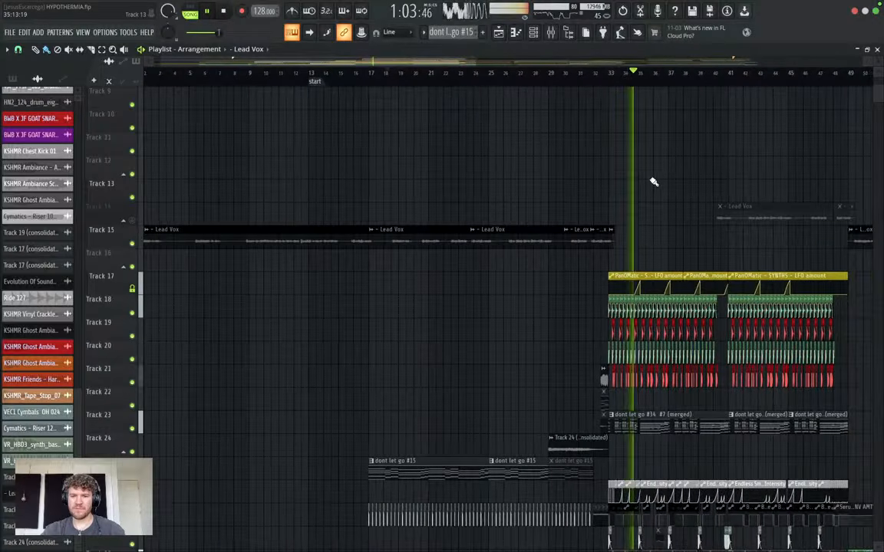
key(F9)
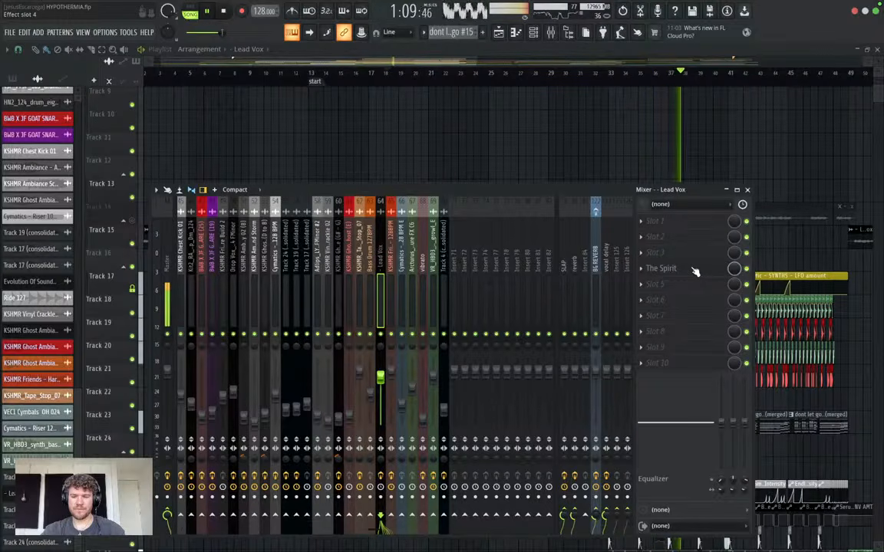
key(space)
key(F9)
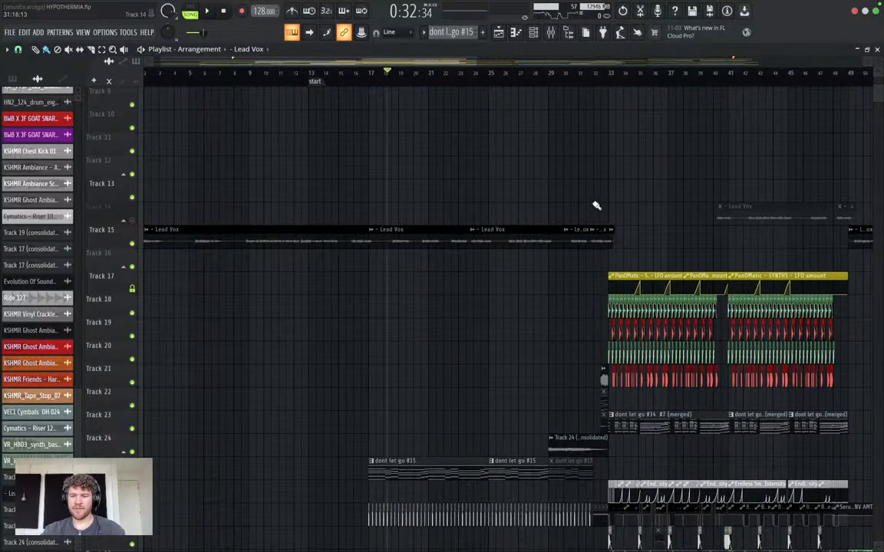
click(483, 74)
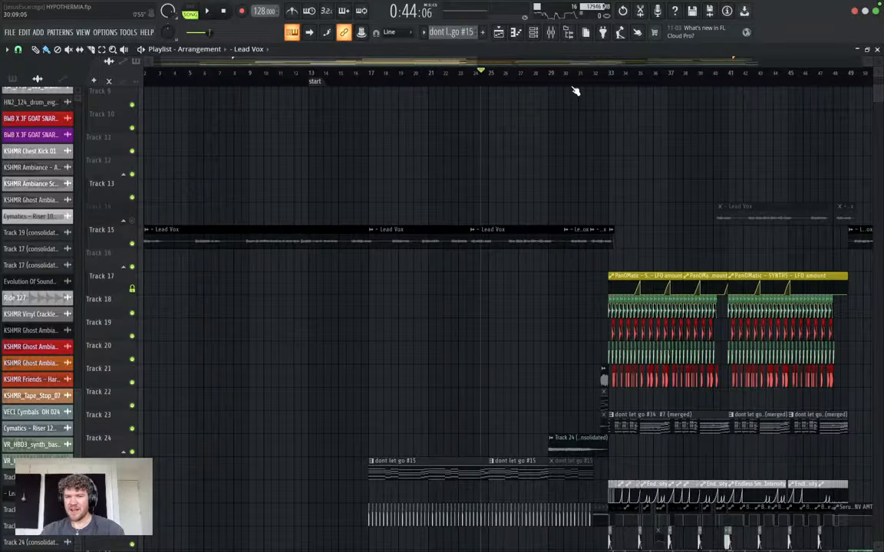
click(510, 82)
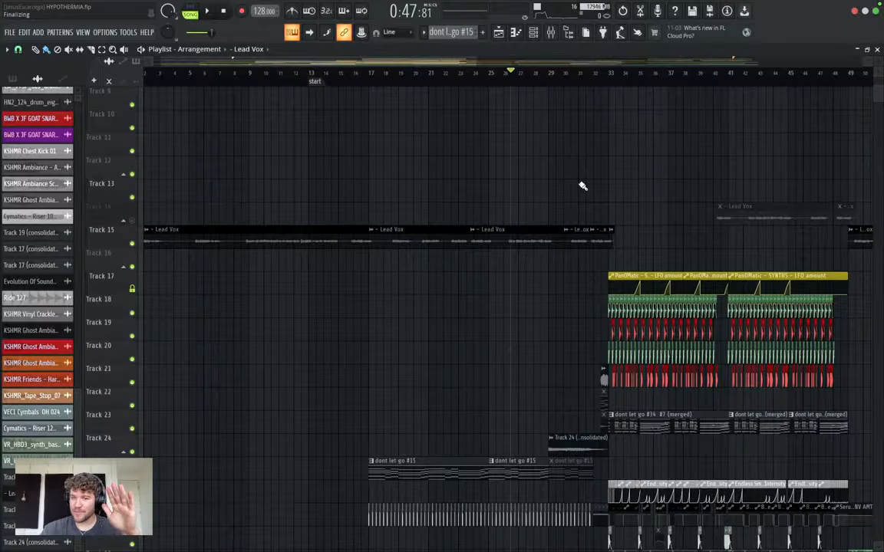
Locate the Lead Vox clip's source file in Finder and enlarge the Archive window to show all its files.
double_click(508, 244)
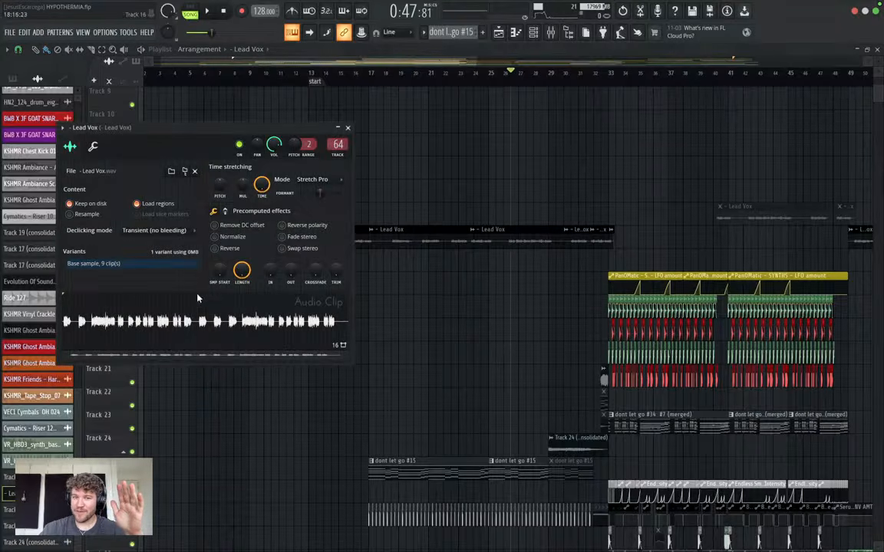
right_click(189, 324)
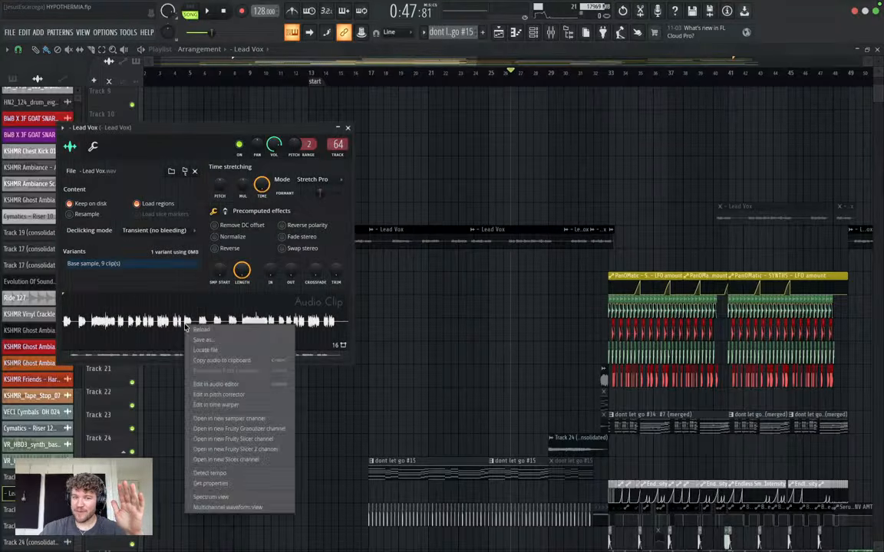
click(255, 351)
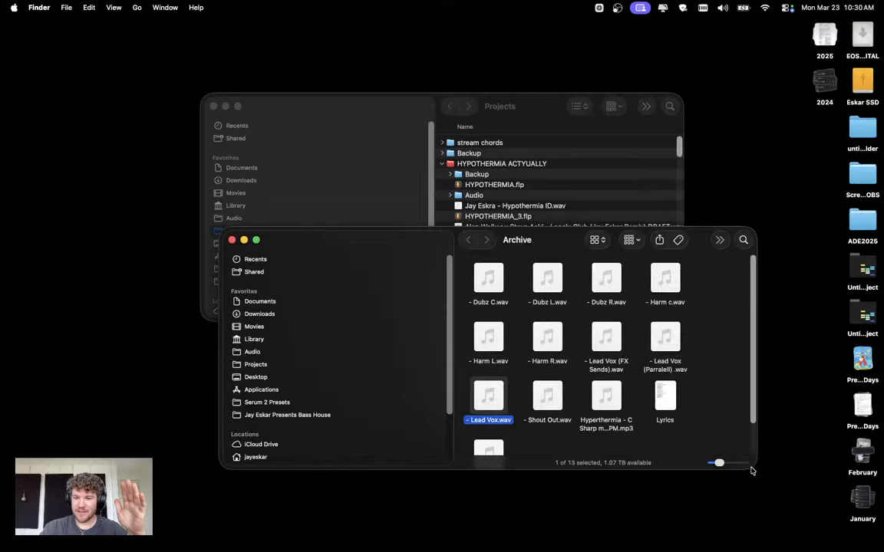
drag(755, 465, 803, 550)
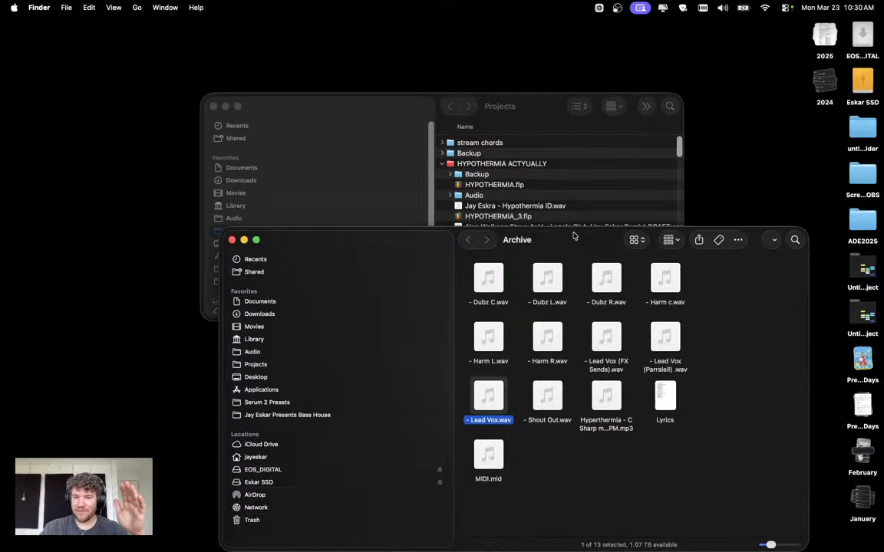
drag(577, 239, 448, 157)
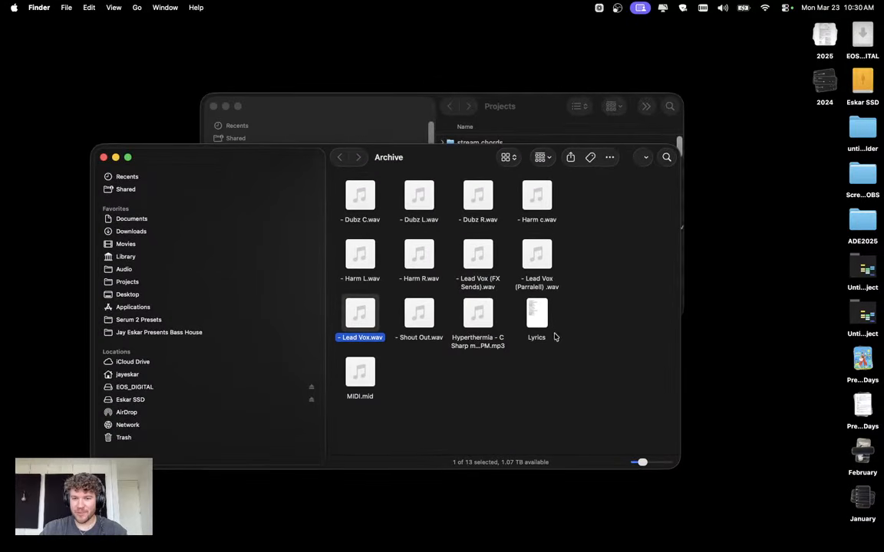
Preview the Lyrics document in the Archive folder, close the preview, and switch back to the FL Studio playlist.
click(537, 313)
key(space)
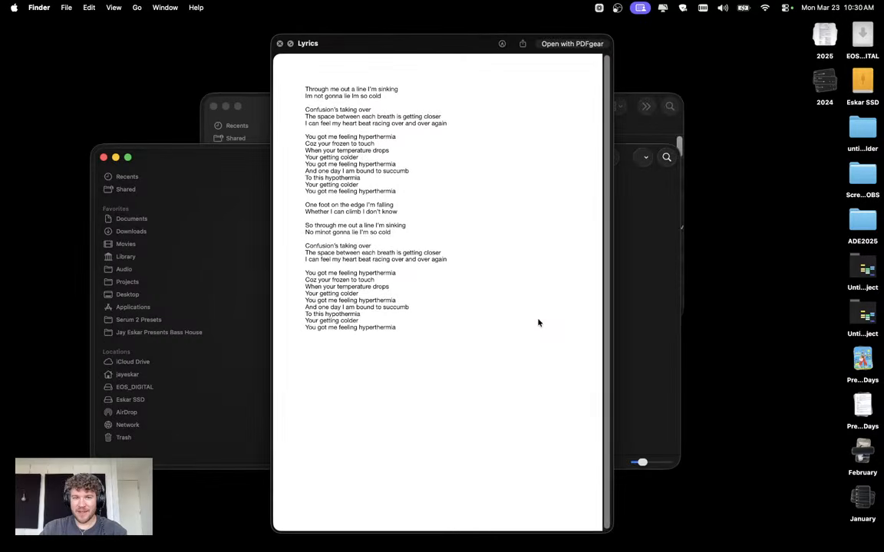
key(space)
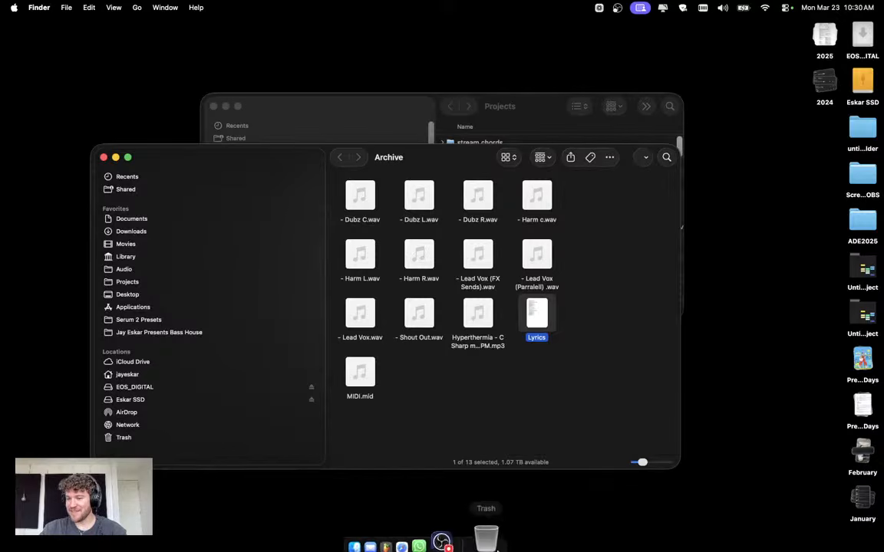
click(497, 402)
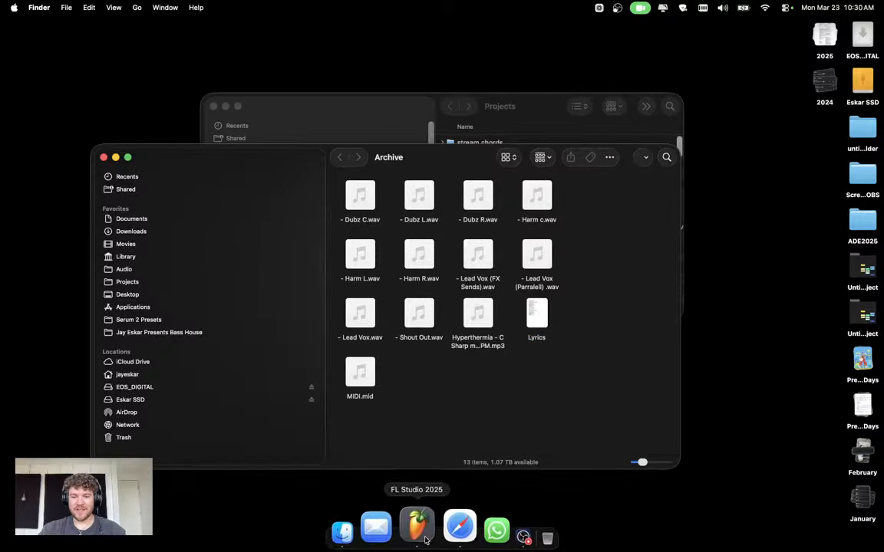
click(418, 529)
click(402, 264)
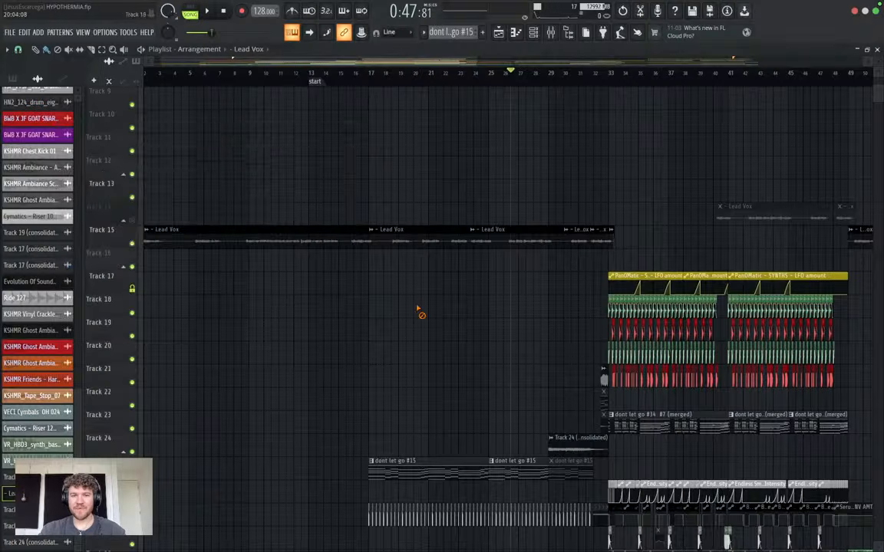
Move the song position to bar 17 and look over the playlist tracks around the drop.
click(368, 75)
ctrl+scroll(465, 293, down, 4)
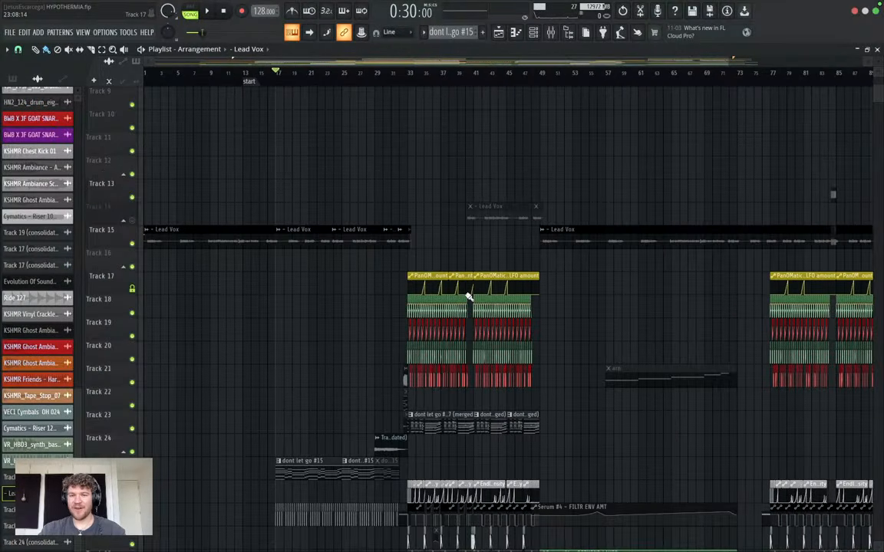
scroll(339, 337, down, 3)
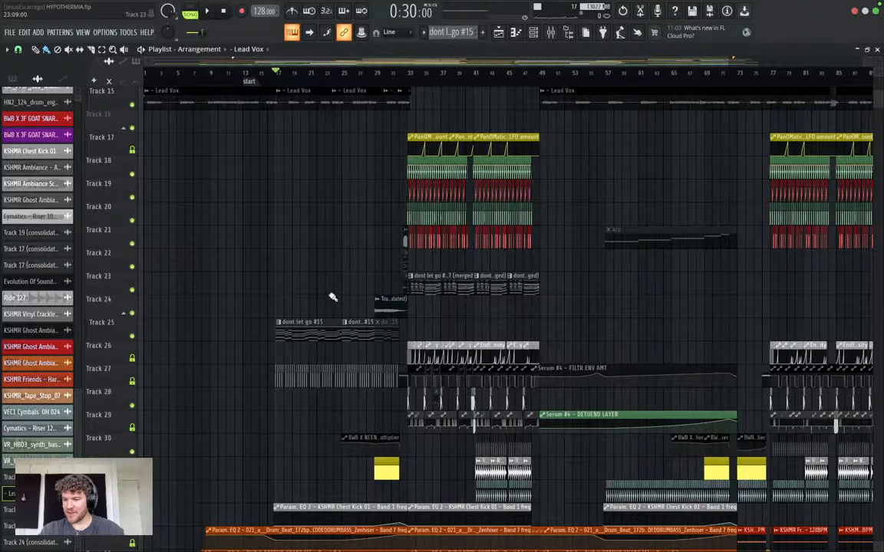
scroll(310, 258, up, 4)
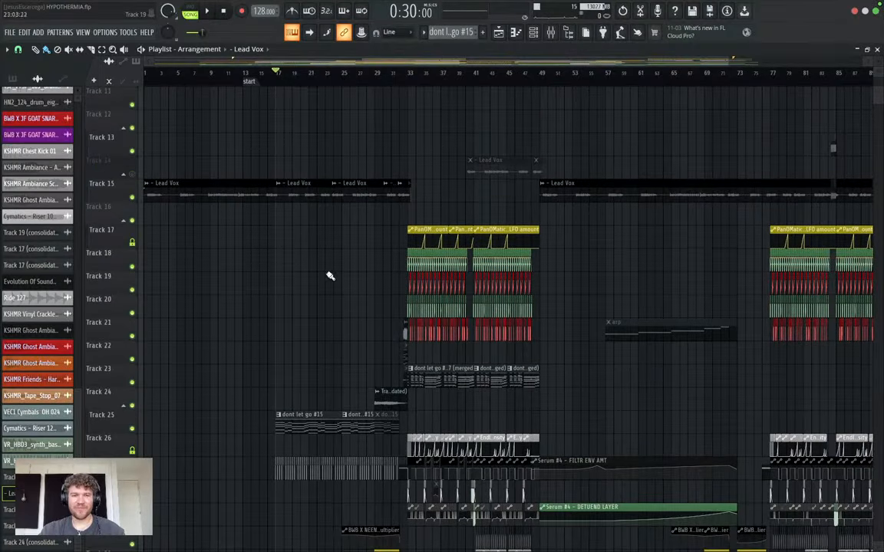
Switch to Finder, preview the Shout Out.wav file near its end, move on to the Hyperthermia mp3, and close the preview.
key(ctrl+Left)
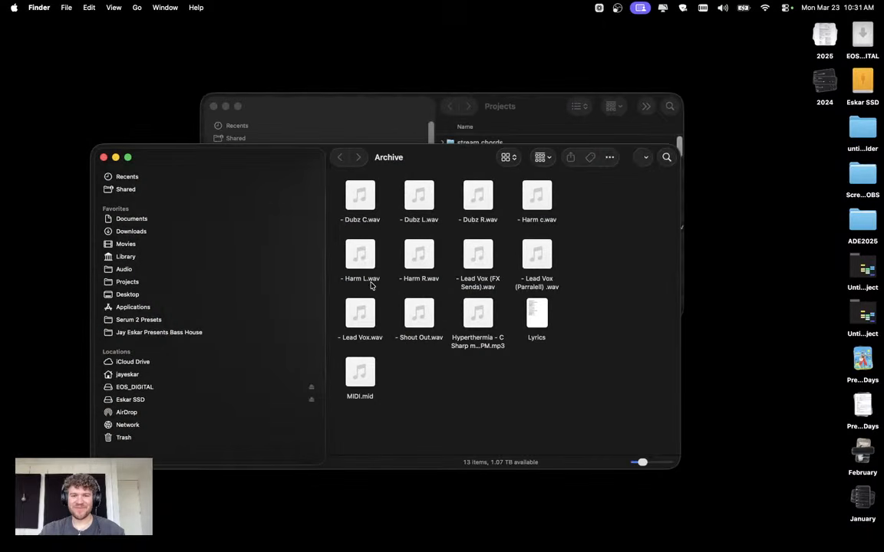
click(432, 319)
key(space)
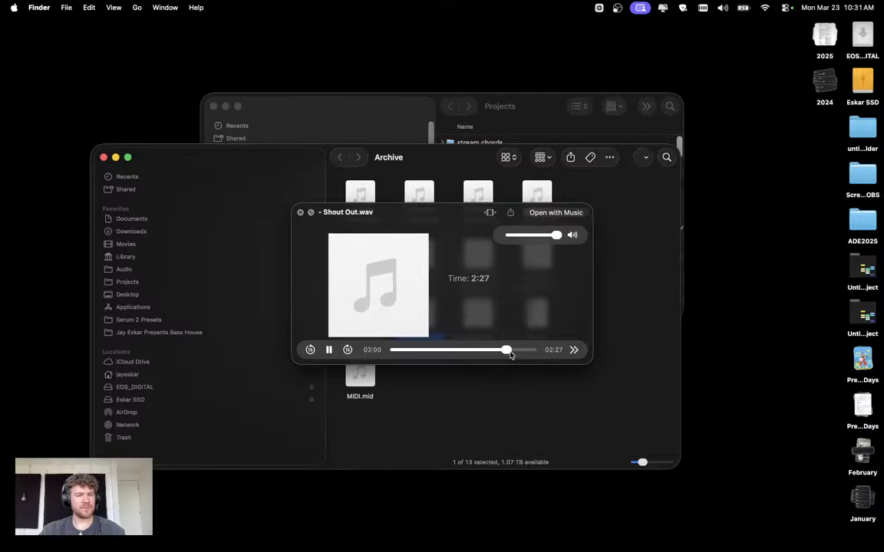
key(Right)
key(space)
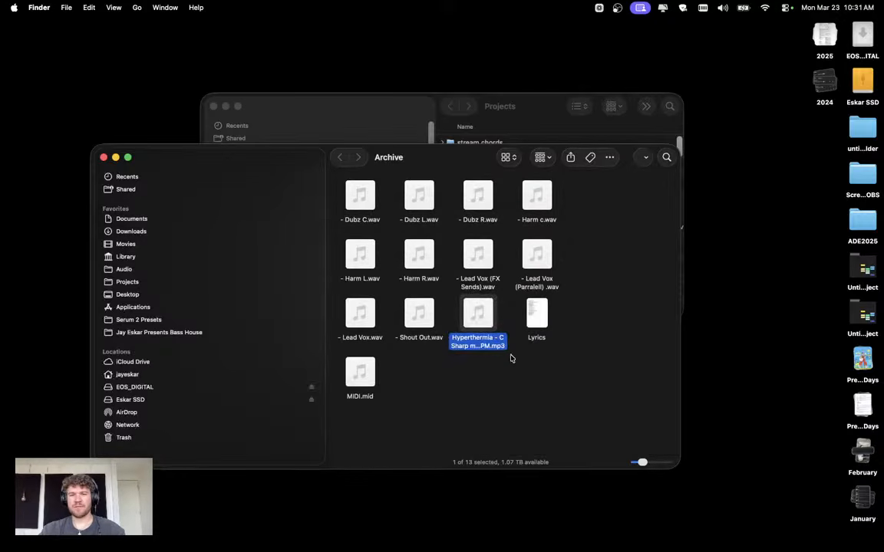
Select the Dubz, Harm, Lead Vox (FX Sends), Lead Vox (Parralell) and Shout Out WAV files in the Archive folder.
click(466, 383)
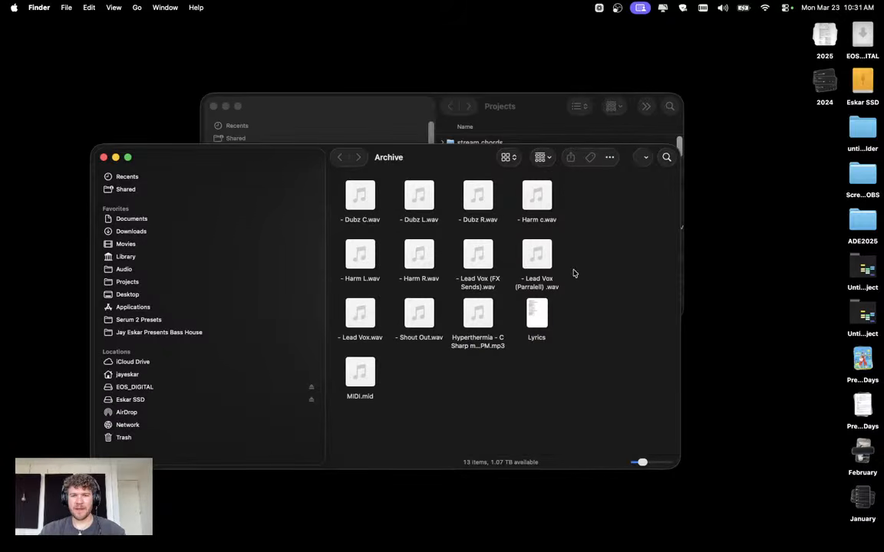
drag(337, 191, 579, 274)
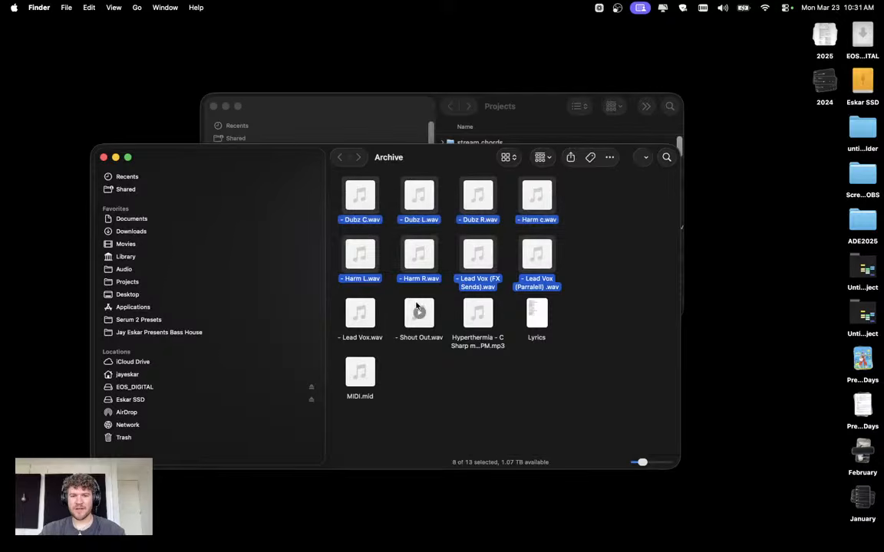
super+click(430, 308)
Switch to FL Studio and take its window out of full screen.
mouse_move(396, 550)
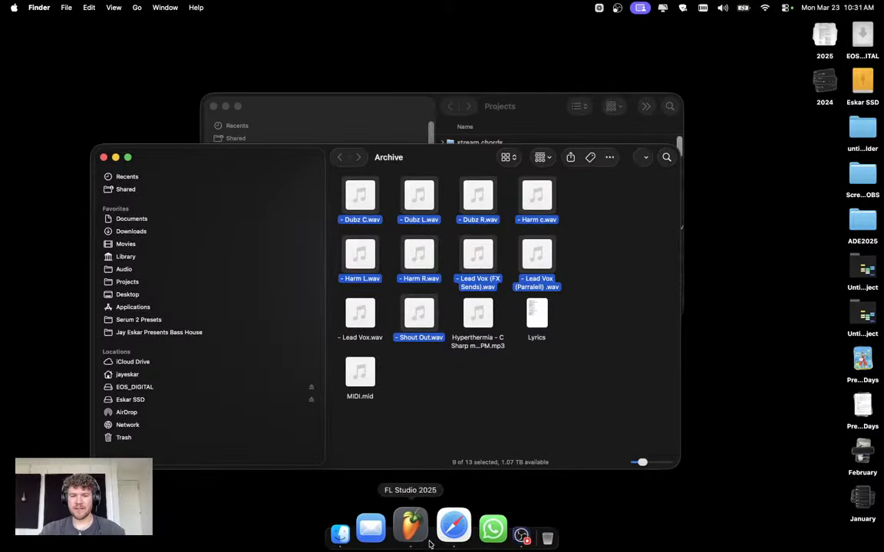
click(414, 531)
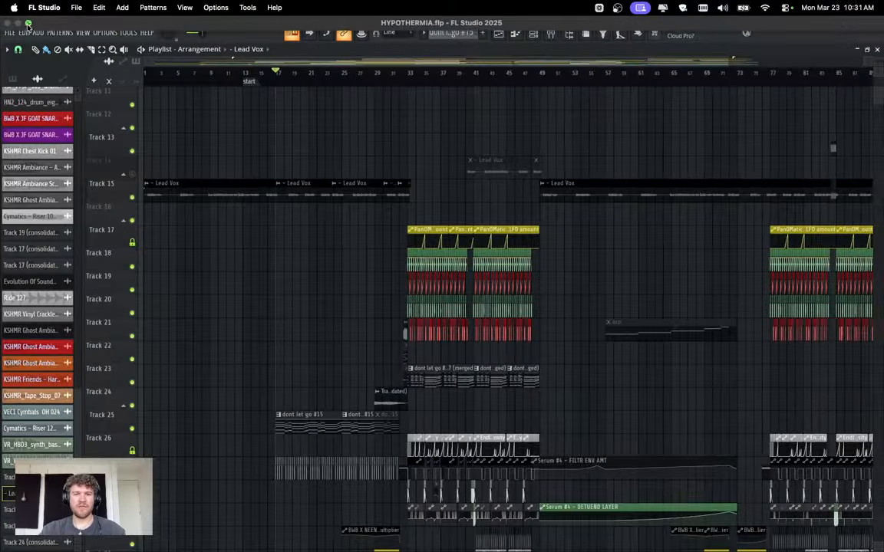
click(28, 25)
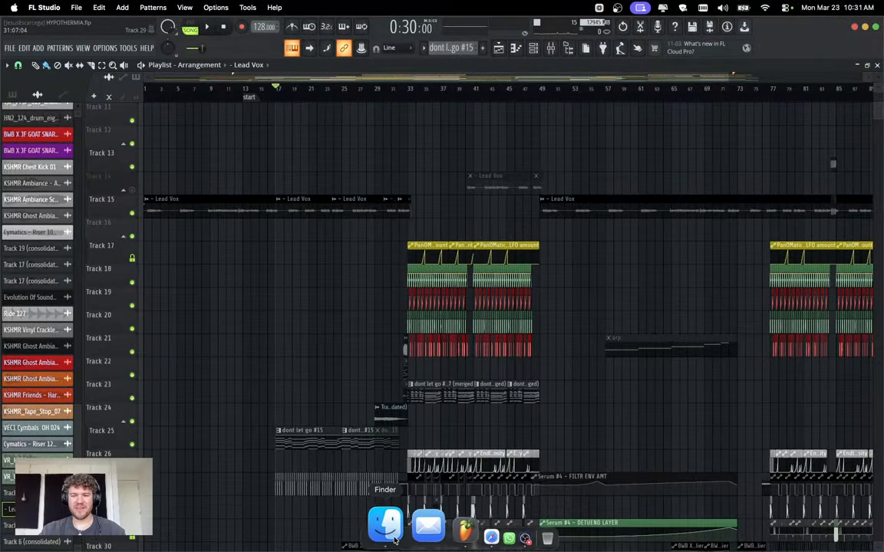
Bring the Archive window over FL Studio, close the Projects window, and place the selected vocal stems on Tracks 5 to 13 at bar 21.
click(395, 539)
drag(399, 142, 715, 128)
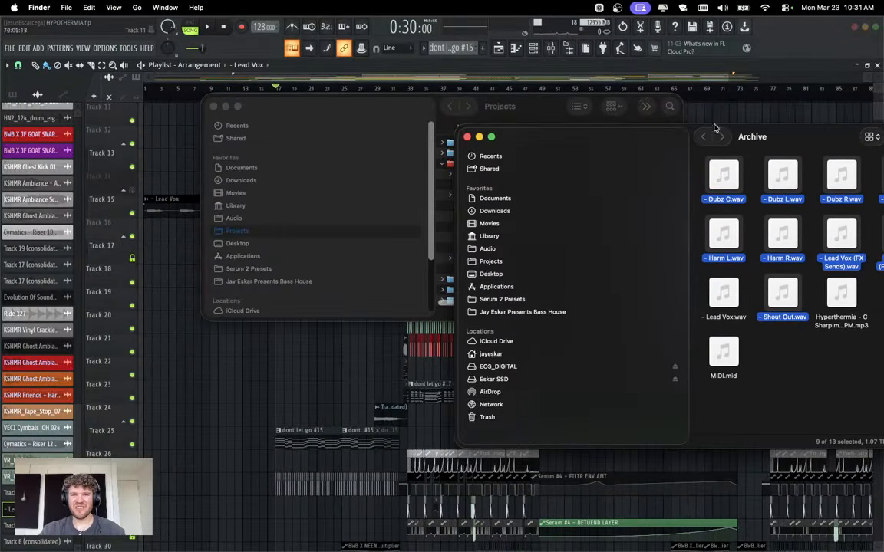
click(366, 107)
click(225, 106)
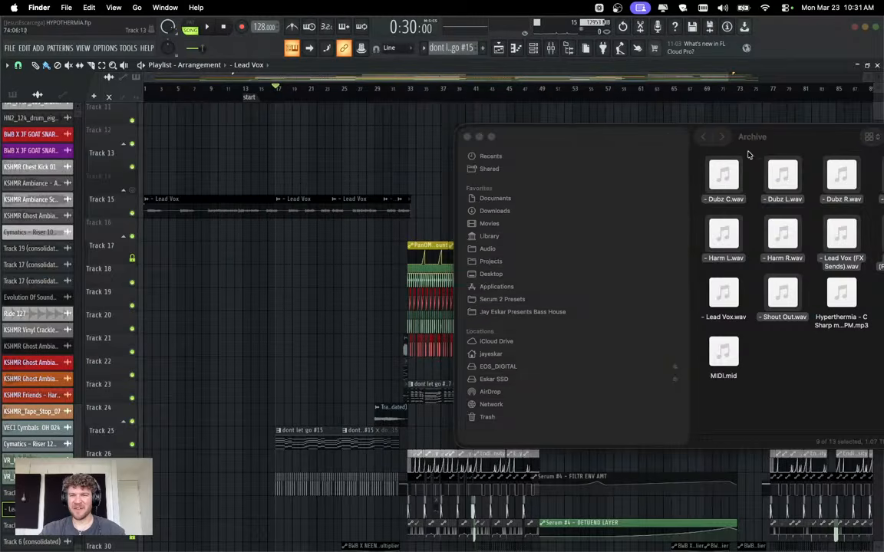
drag(726, 174, 309, 152)
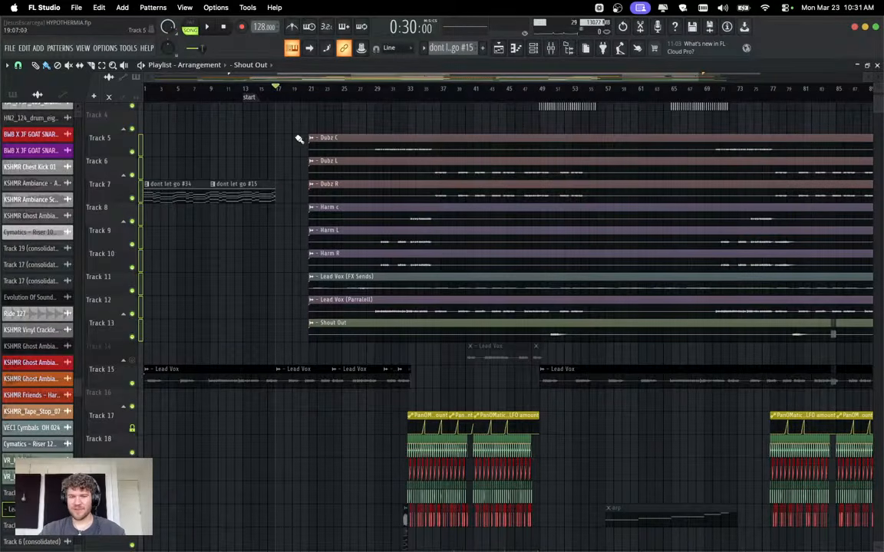
Solo the Lead Vox (Parralell) track and audition it from around bar 29.
scroll(352, 322, down, 3)
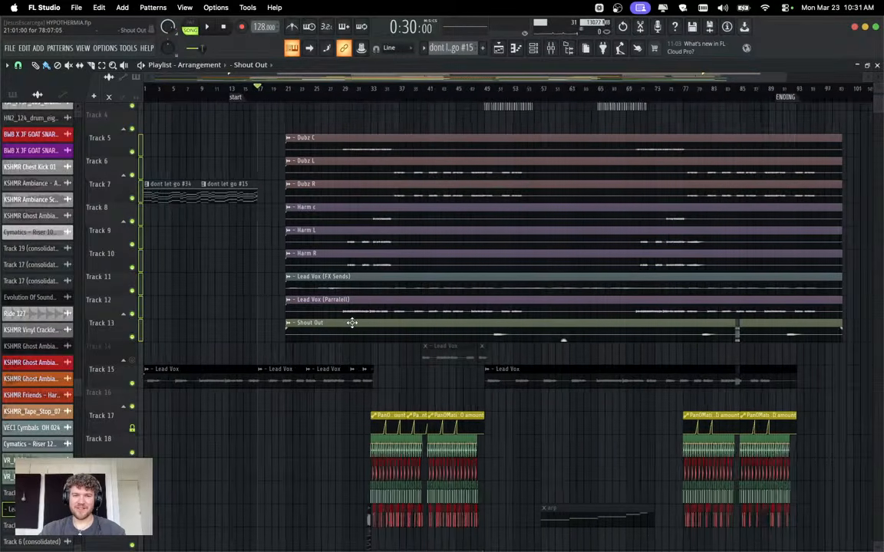
click(141, 309)
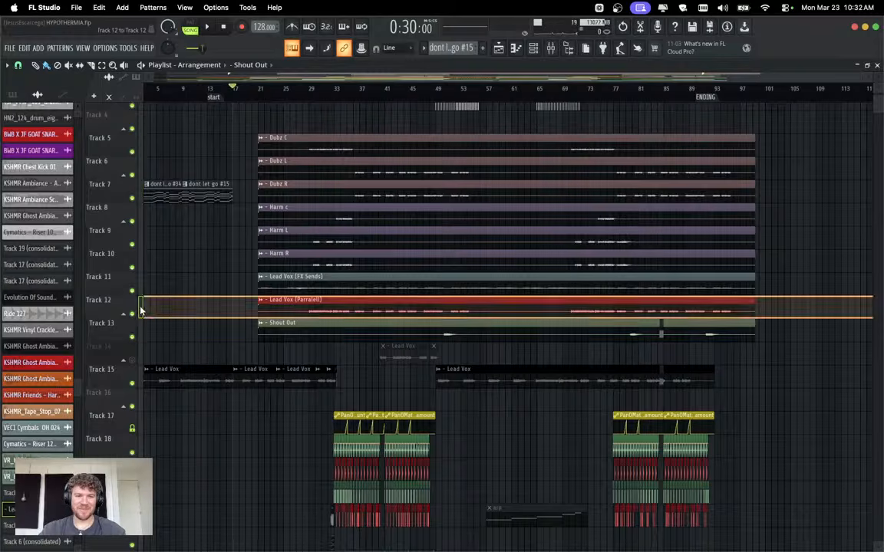
right_click(133, 315)
click(310, 89)
key(space)
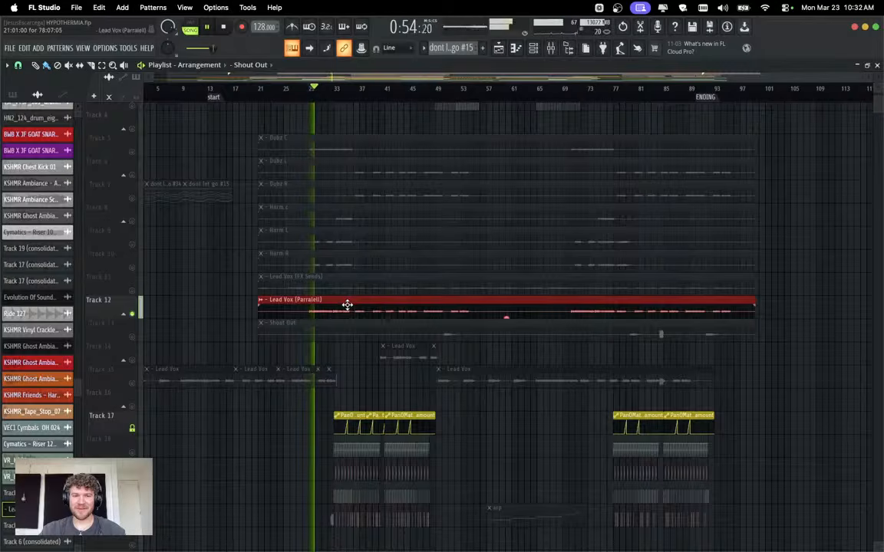
scroll(353, 318, left, 2)
scroll(355, 322, right, 2)
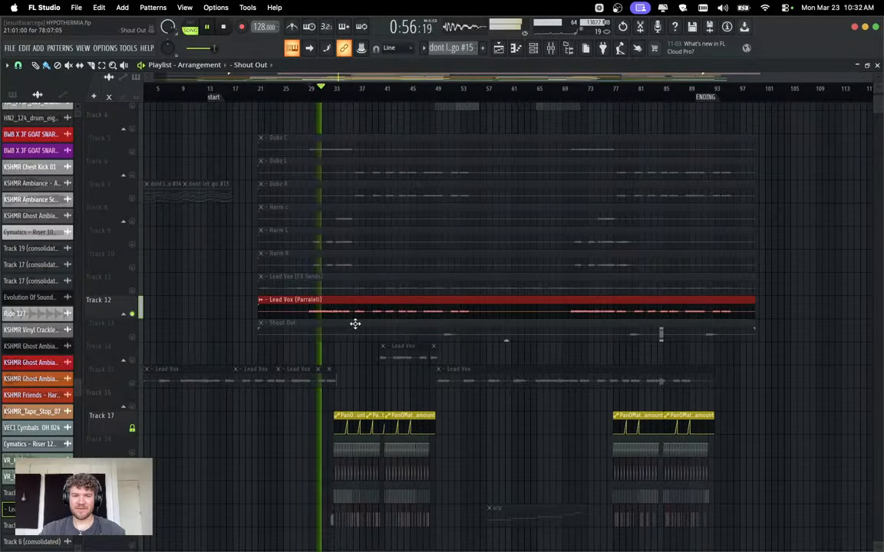
Check the Lead Vox clip's time-stretching options, then listen to the soloed Lead Vox (Parralell) track from bar 29.
click(227, 335)
key(space)
ctrl+scroll(287, 379, up, 3)
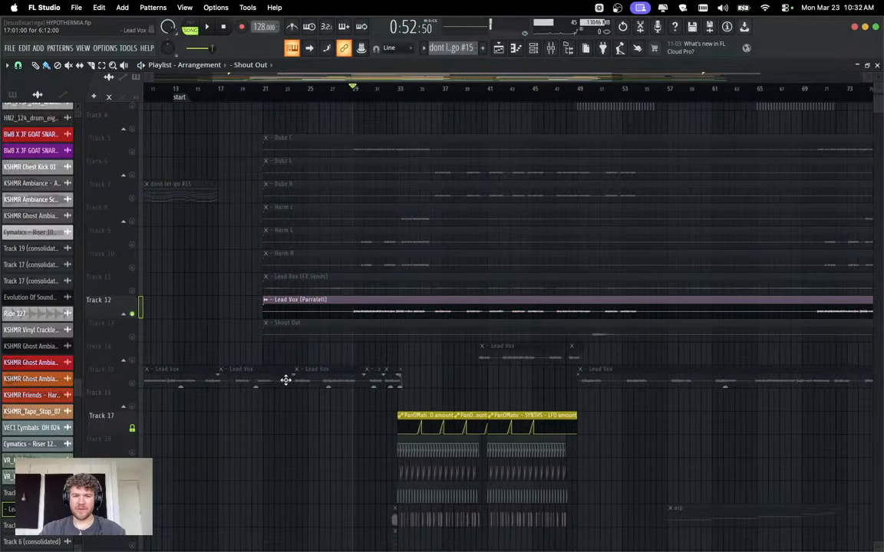
double_click(231, 374)
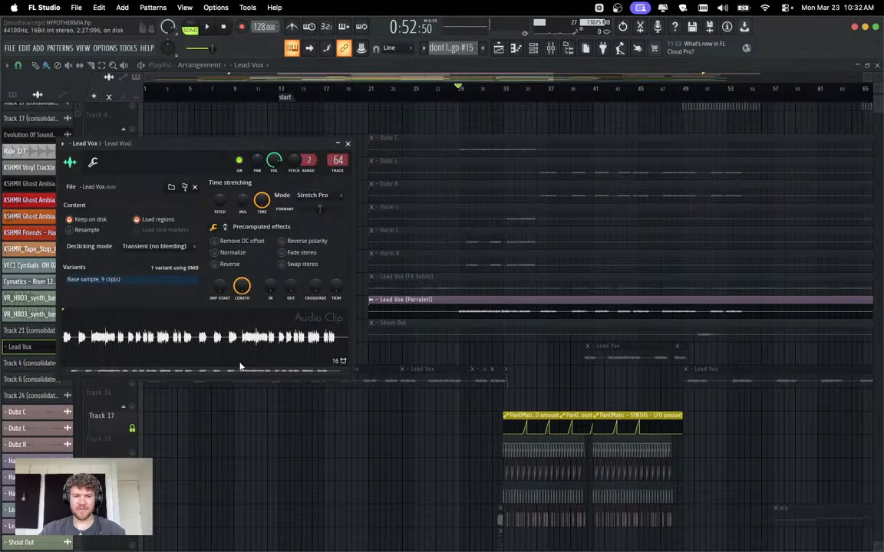
right_click(260, 202)
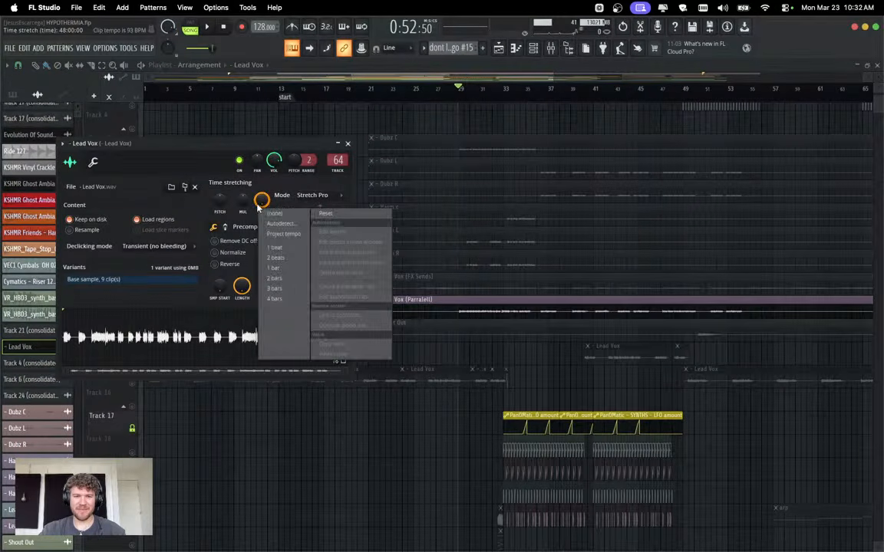
click(253, 182)
click(349, 144)
key(space)
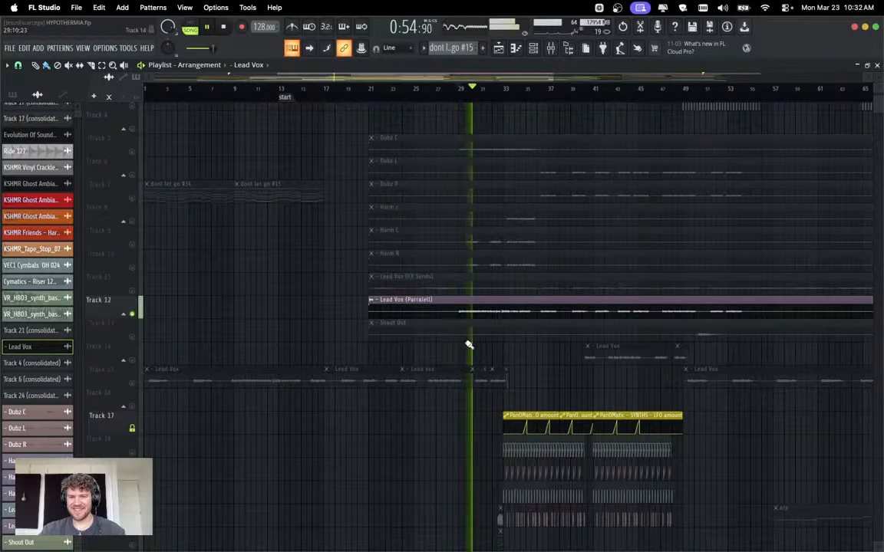
scroll(460, 347, up, 2)
scroll(452, 347, up, 2)
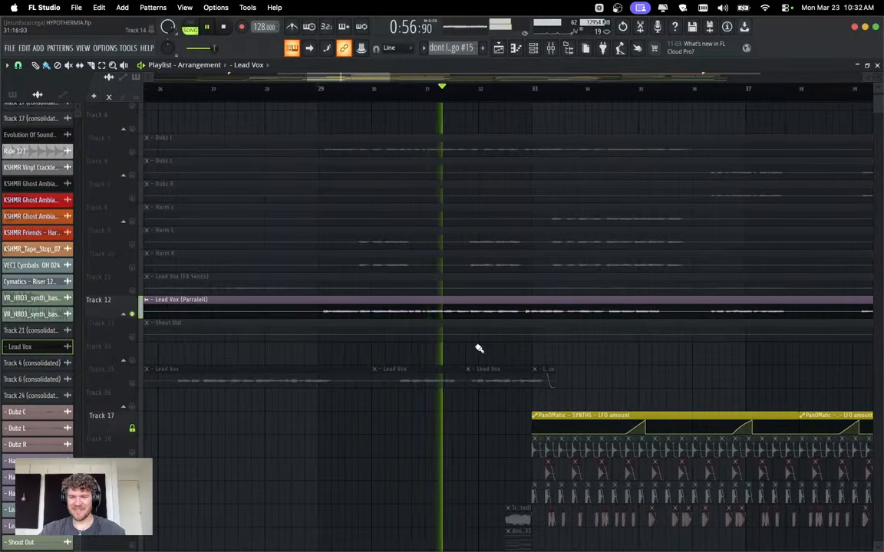
scroll(478, 350, down, 2)
key(space)
Find the sss channel in the mixer during playback, remove ShaperBox 3 from its first effect slot, and return to the playlist.
click(551, 48)
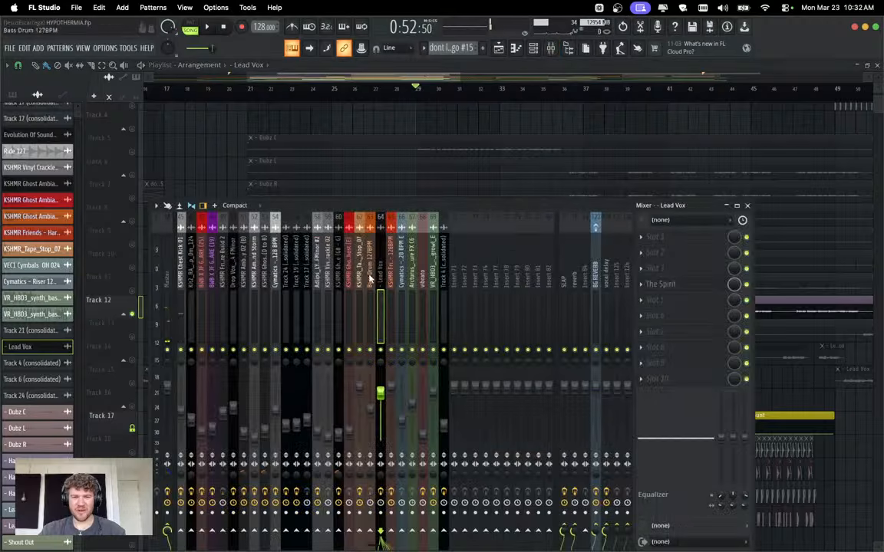
key(space)
click(255, 276)
key(space)
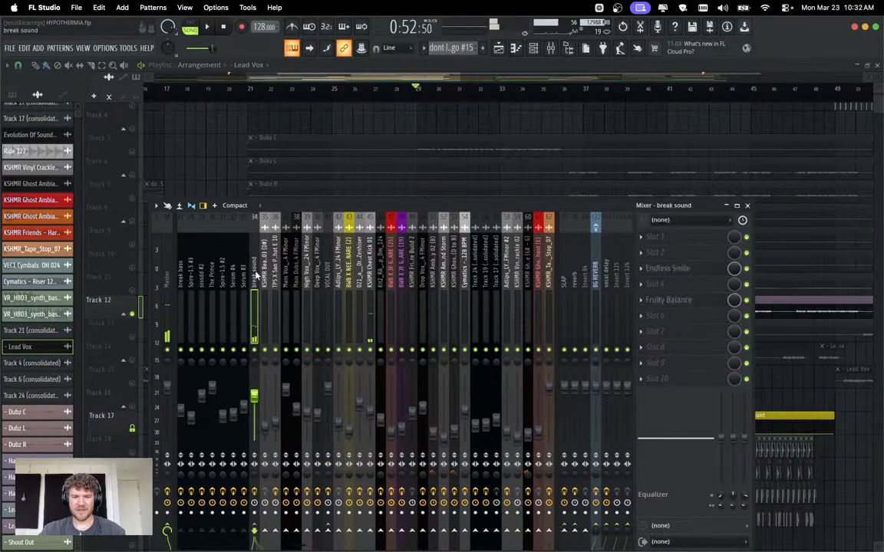
scroll(389, 301, left, 3)
key(space)
click(327, 300)
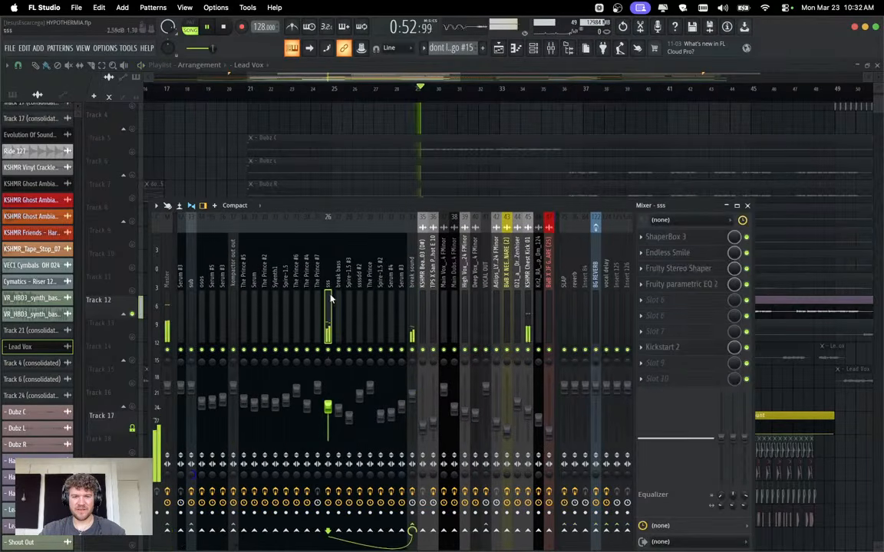
right_click(661, 238)
click(659, 260)
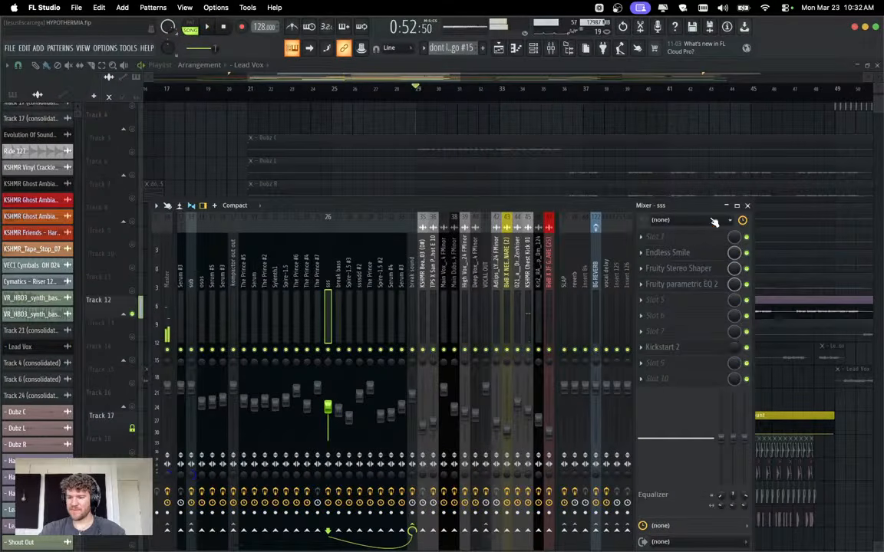
click(737, 206)
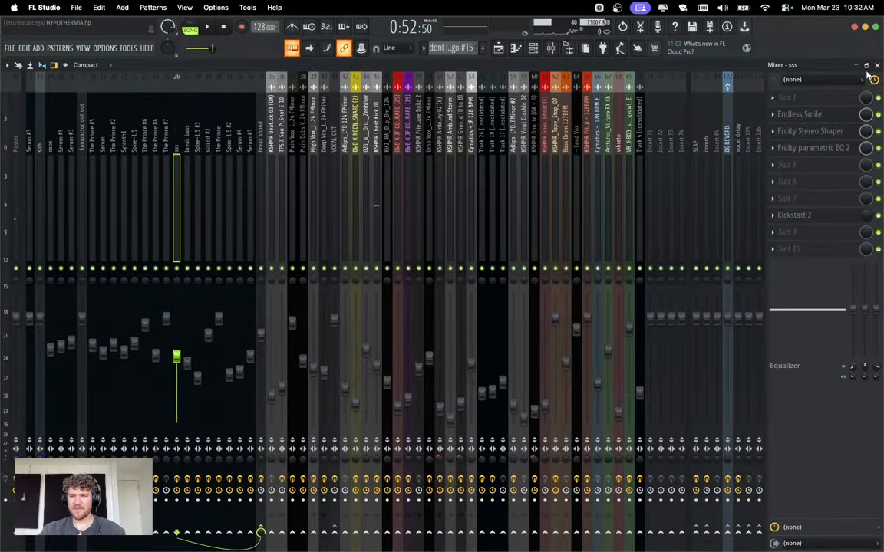
click(865, 66)
click(748, 205)
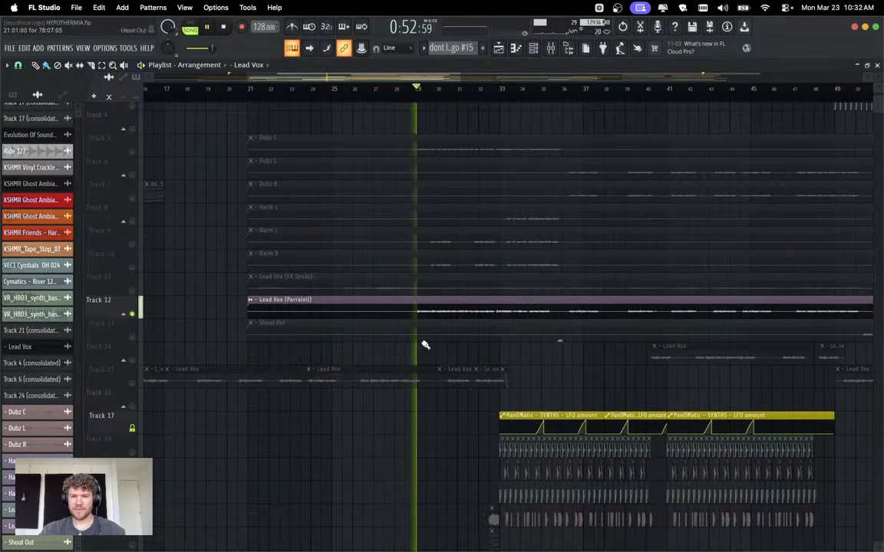
Enable track 13 alongside track 12 and mute the Lead Vox (Parralell) clip.
key(space)
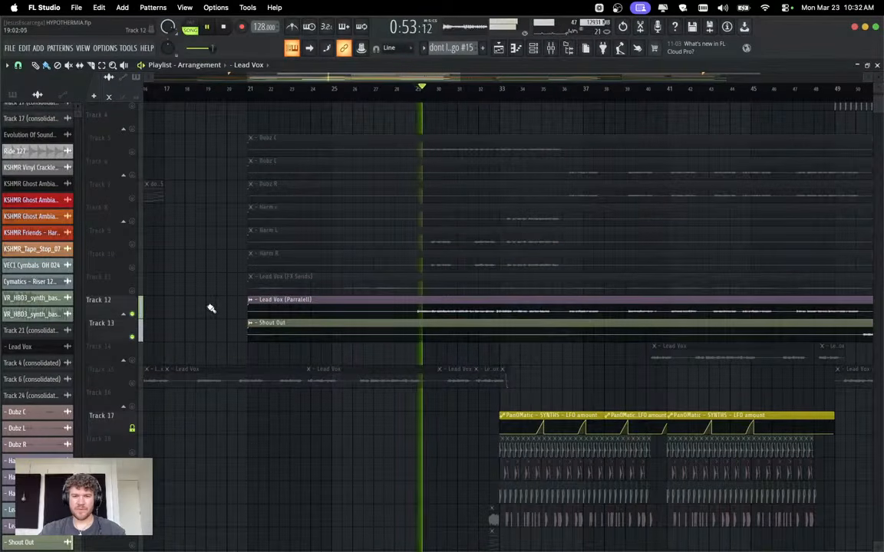
key(space)
alt+right_click(256, 315)
Play the Shout Out clip from around bar 50 with track 13 soloed, then unsolo it to re-enable all playlist tracks.
scroll(393, 315, down, 5)
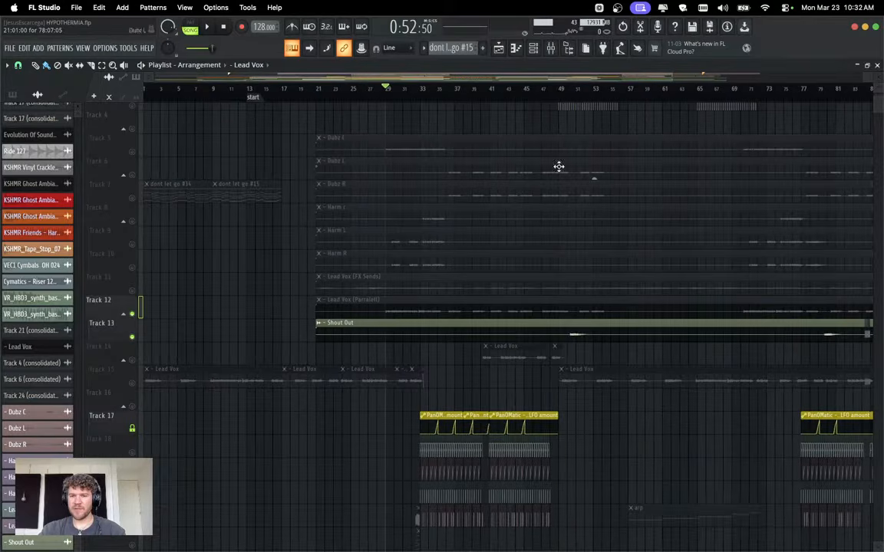
click(574, 89)
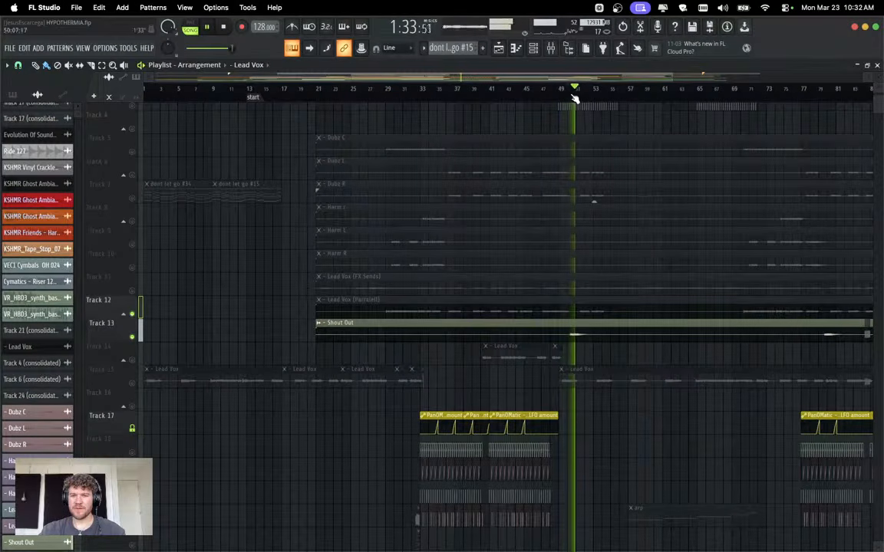
right_click(133, 337)
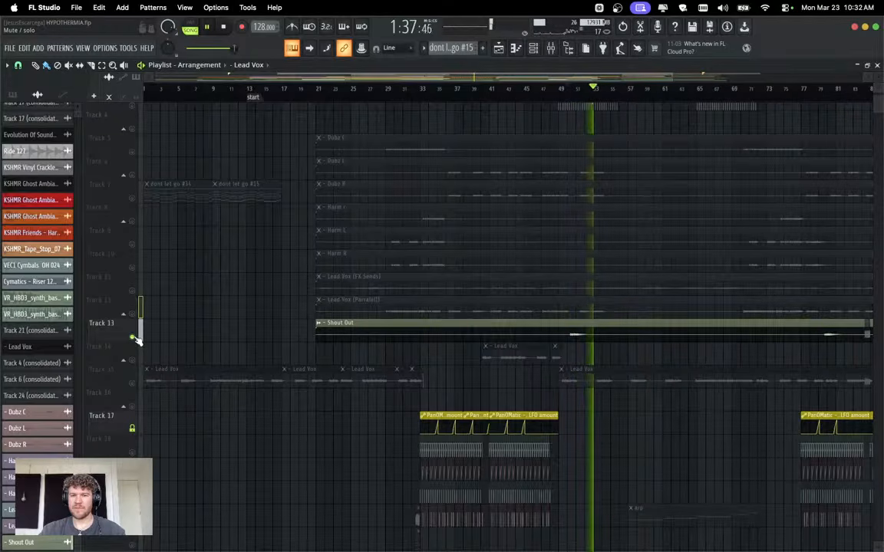
key(space)
right_click(133, 337)
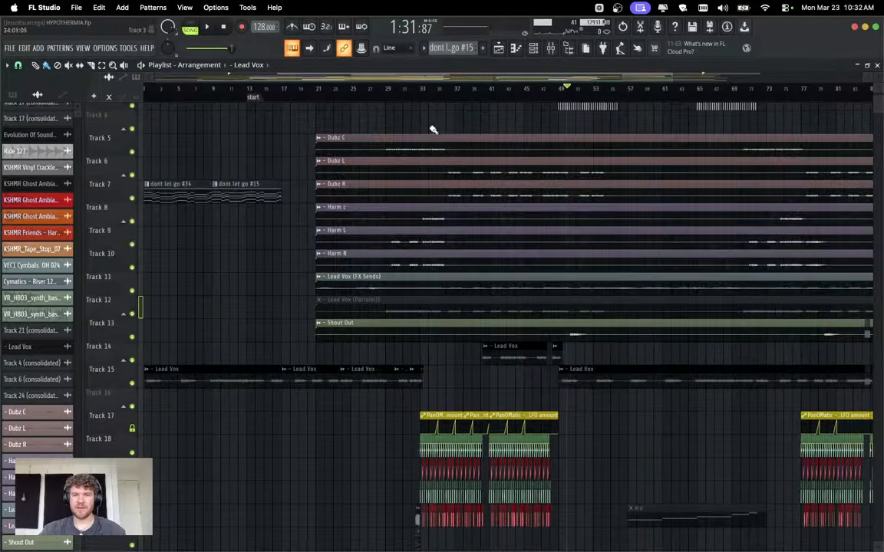
Mute the vocal clips on tracks 5 to 11, from Dubz C down to Lead Vox (FX Sends).
drag(419, 123, 414, 282)
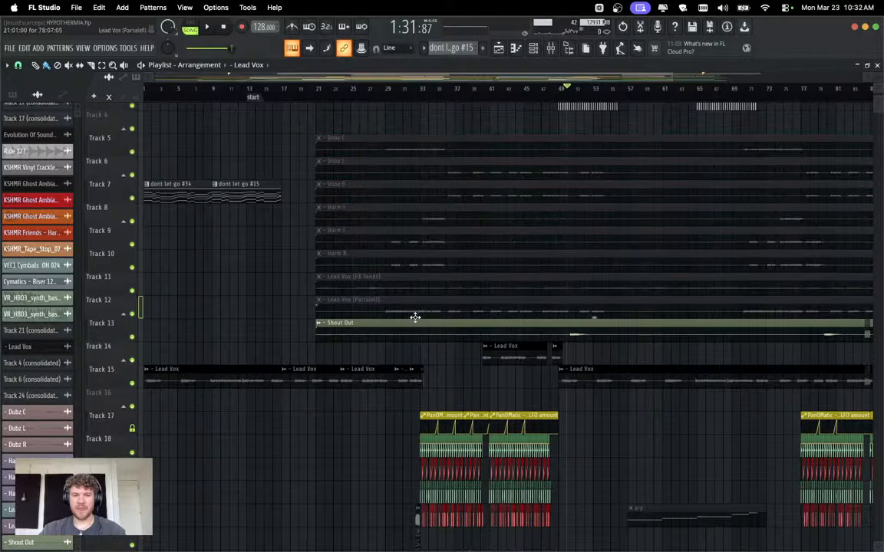
scroll(415, 317, down, 2)
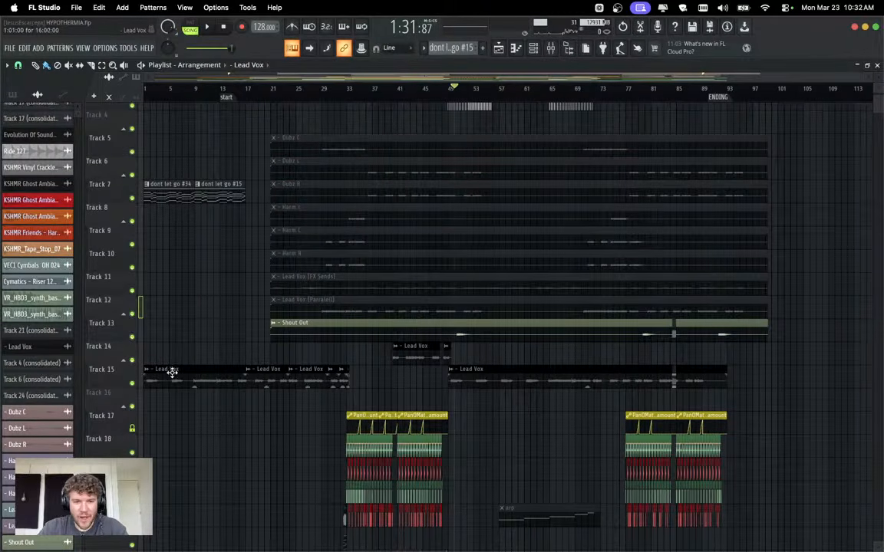
Place a copy of the Lead Vox clip on track 15 at bar 119 and lengthen it to about bar 157.
scroll(797, 335, down, 2)
scroll(806, 334, down, 1)
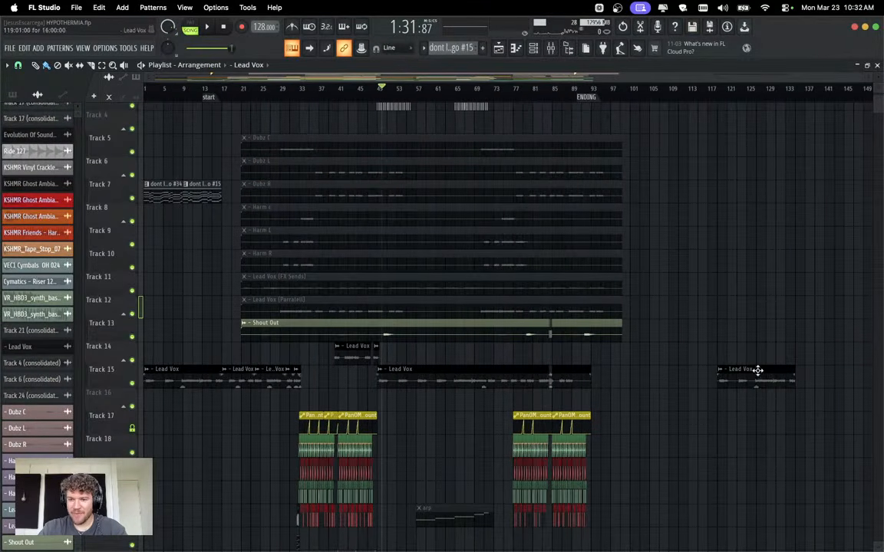
drag(795, 371, 852, 356)
scroll(615, 379, down, 2)
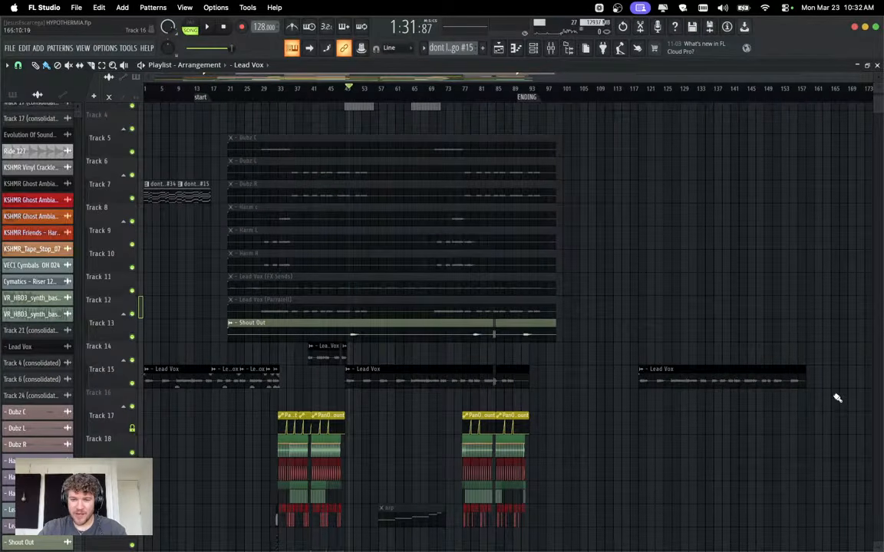
Extend the end of the copied Lead Vox clip on track 15 to a total length of 76 bars.
drag(806, 373, 879, 377)
scroll(807, 374, down, 15)
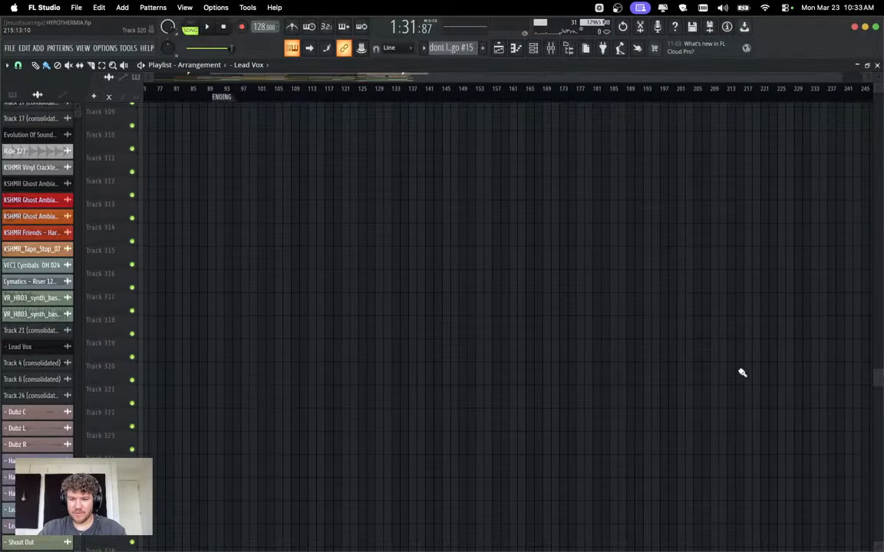
scroll(579, 382, left, 10)
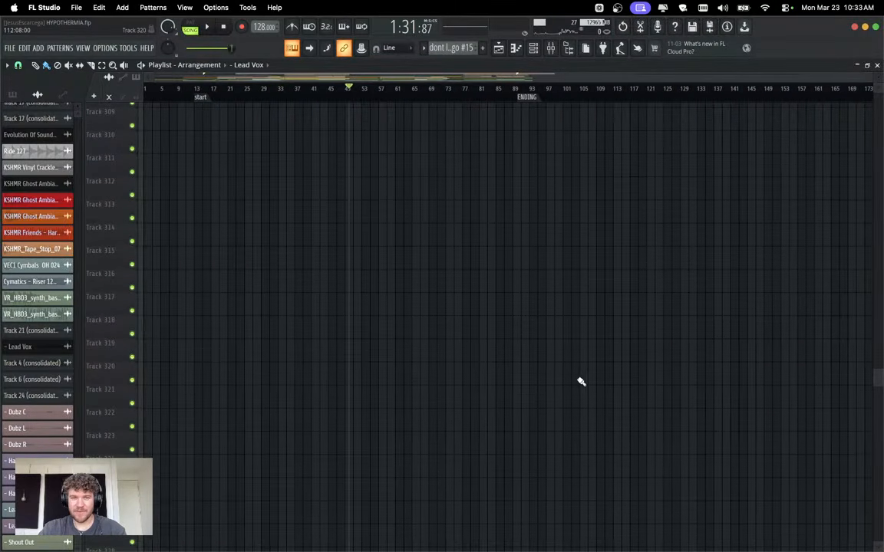
scroll(355, 408, up, 15)
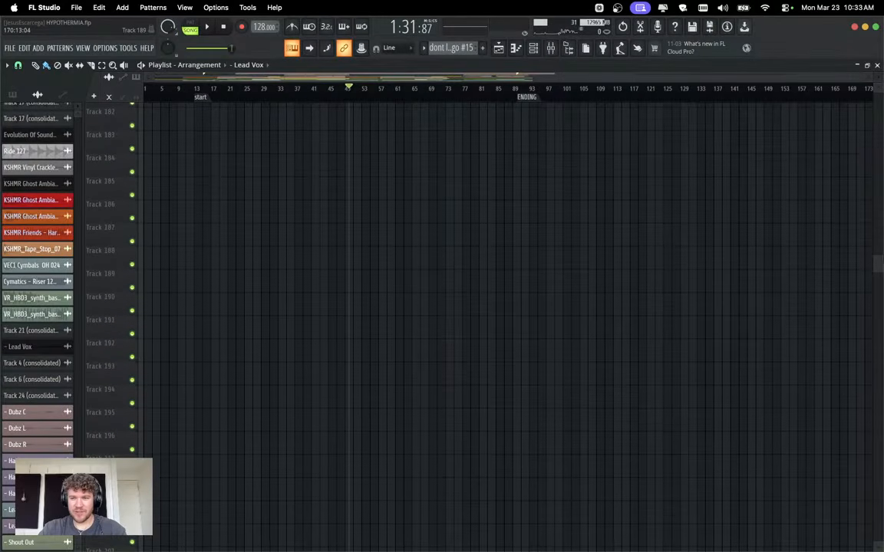
drag(880, 259, 879, 107)
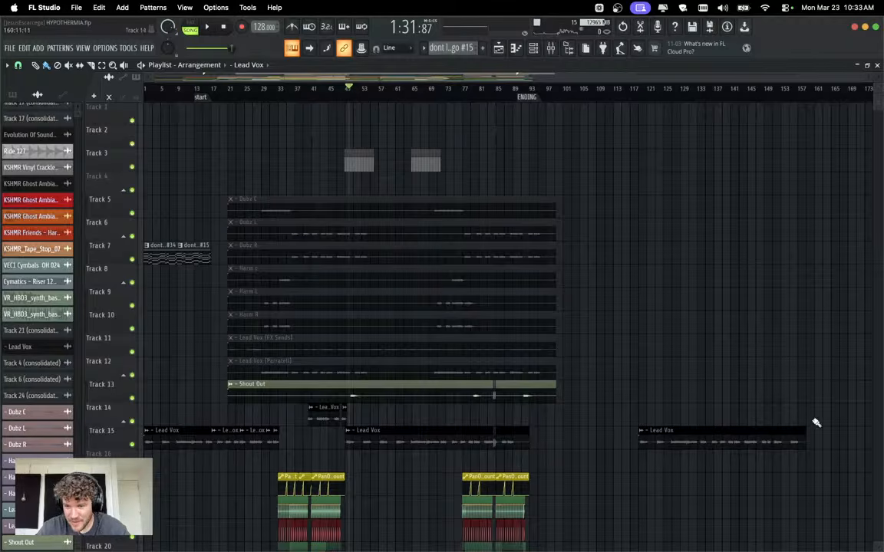
drag(801, 430, 819, 420)
Move the stem clips from Dubz C to Shout Out to bar 117 and align the long Lead Vox copy beneath them on track 14.
scroll(504, 341, left, 5)
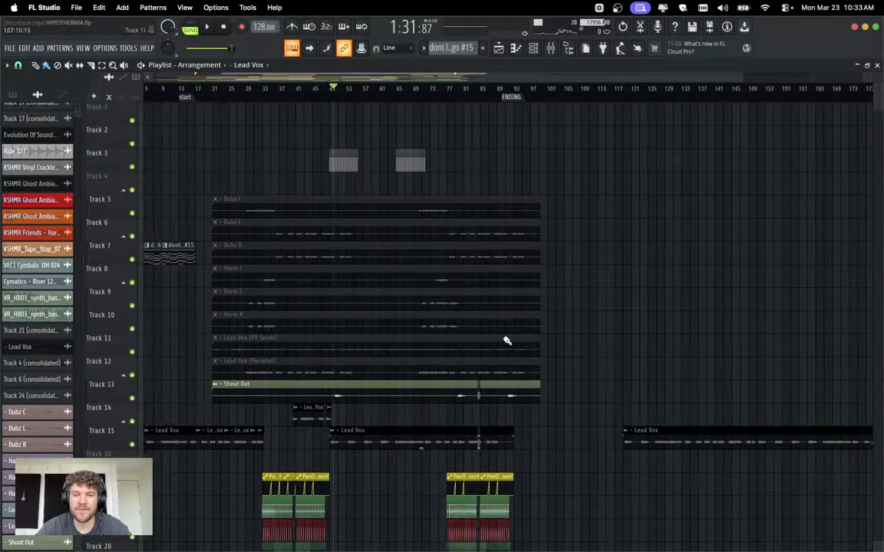
drag(617, 385, 718, 211)
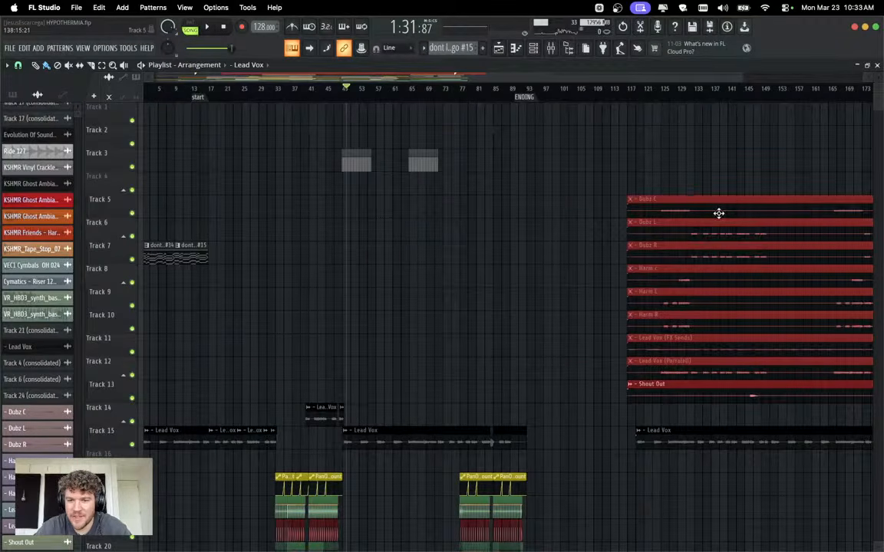
click(698, 433)
drag(698, 434, 693, 407)
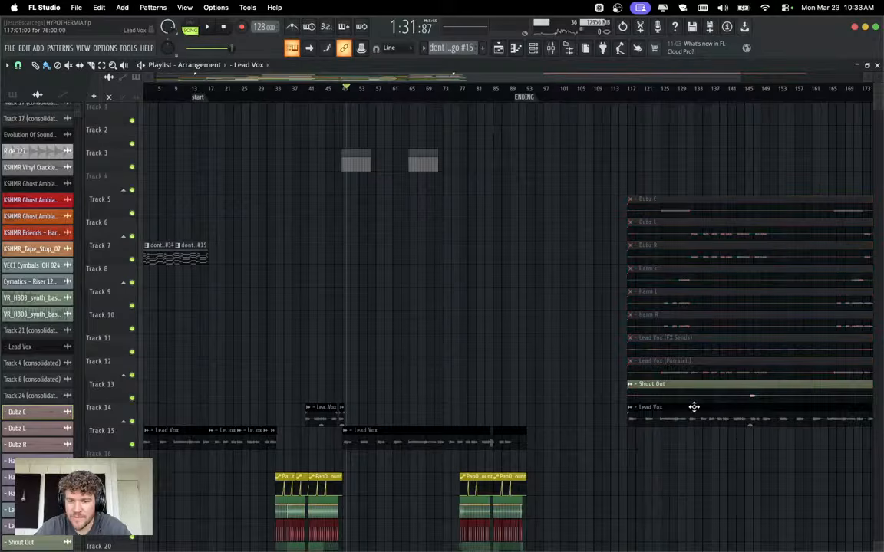
Select the stem clips on tracks 5 to 13, trim their ends to bar 193 to match the Lead Vox copy, and deselect them.
scroll(694, 407, right, 5)
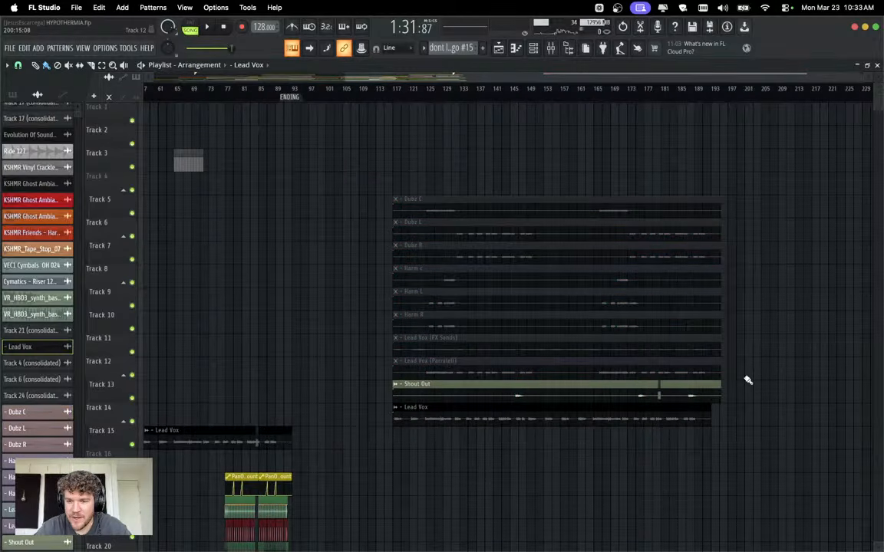
drag(781, 425, 714, 184)
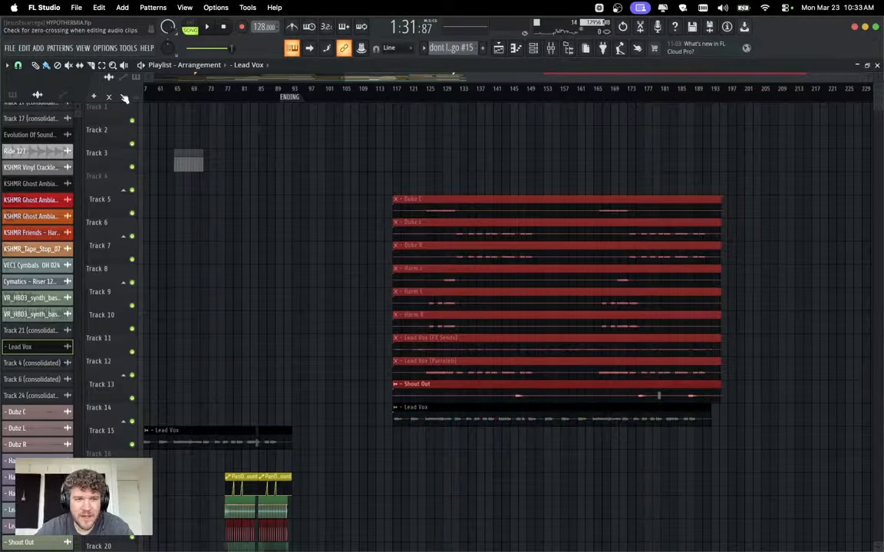
scroll(677, 337, up, 6)
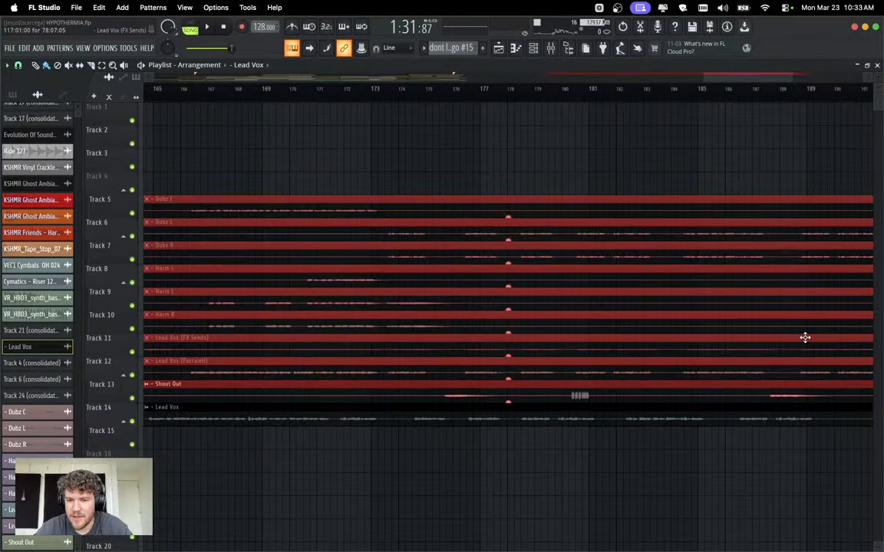
scroll(805, 337, right, 5)
scroll(700, 394, up, 4)
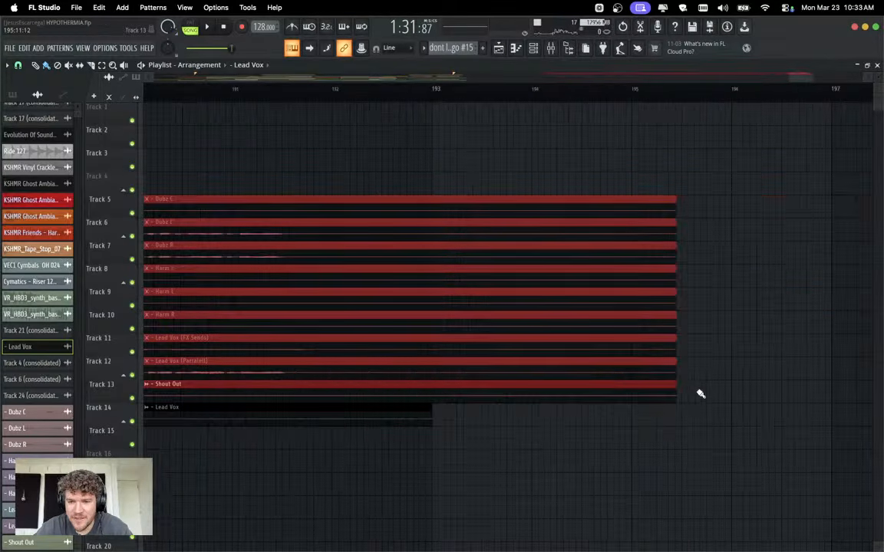
drag(675, 388, 435, 390)
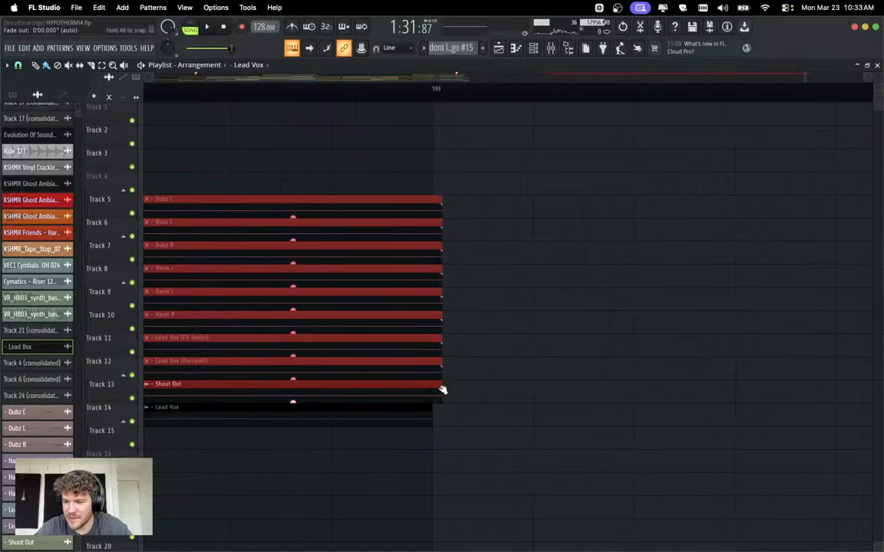
drag(443, 383, 431, 384)
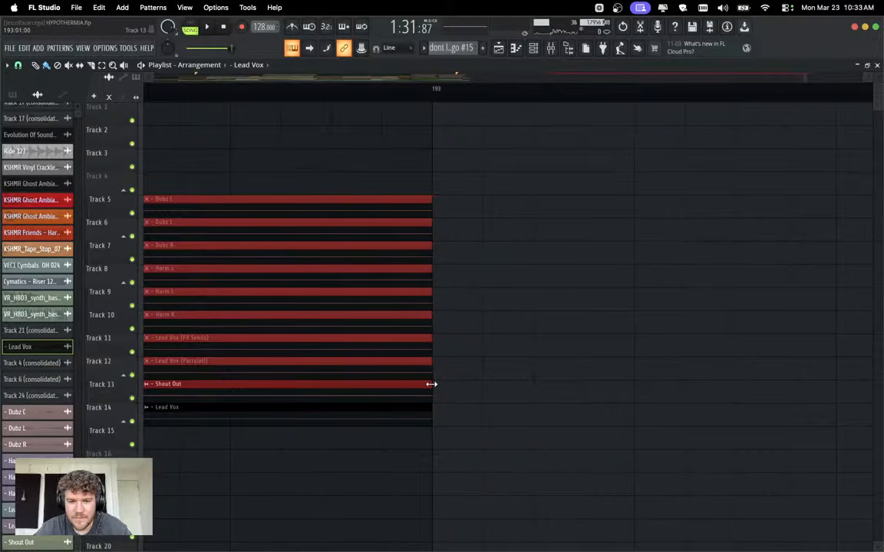
scroll(439, 391, down, 5)
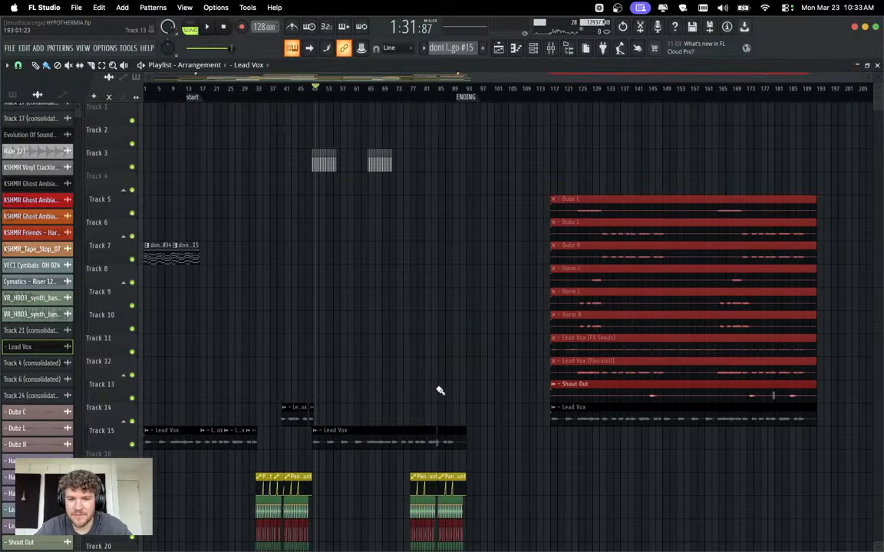
super+click(537, 354)
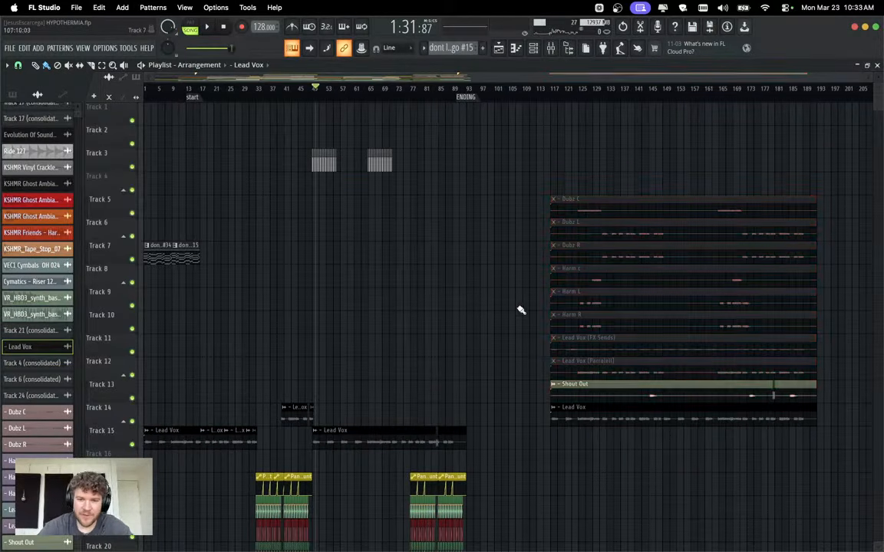
Move the Shout Out clip from bar 117 to bar 1 on track 12 and play the song from about bar 29.
drag(596, 385, 190, 362)
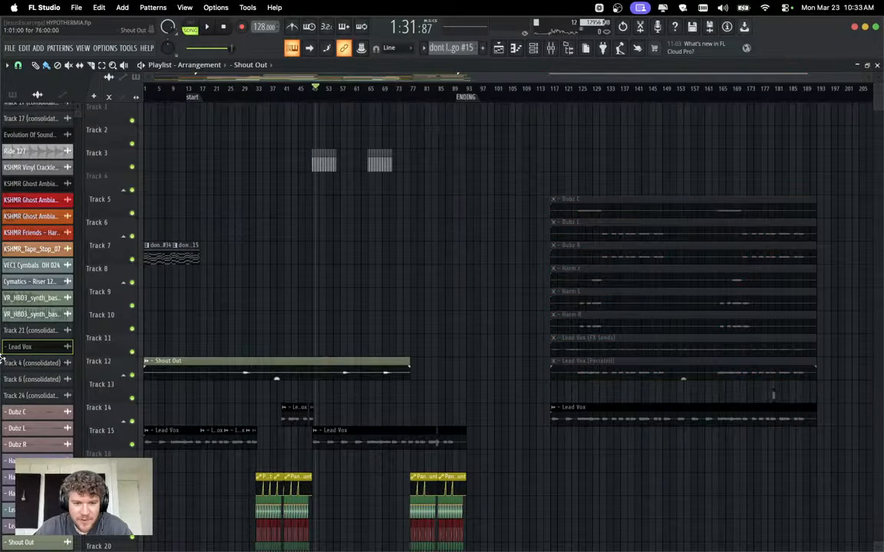
click(245, 89)
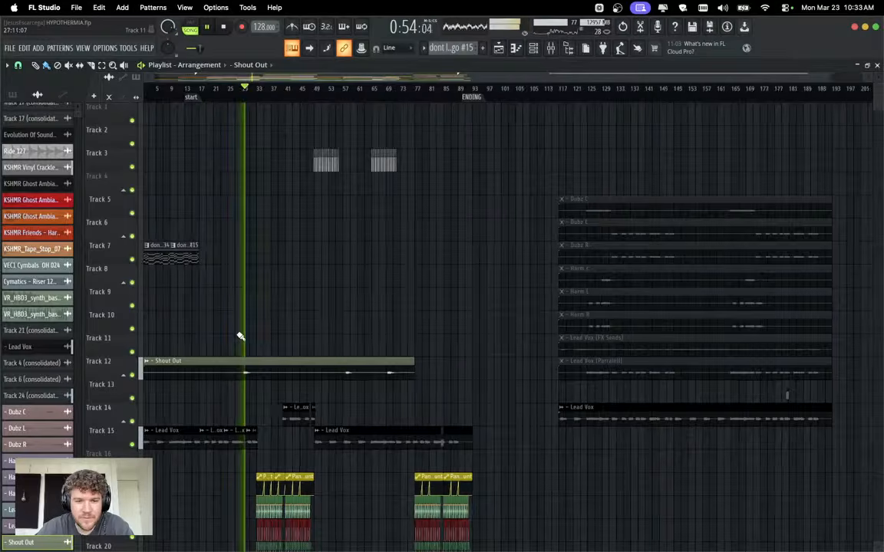
scroll(240, 336, up, 6)
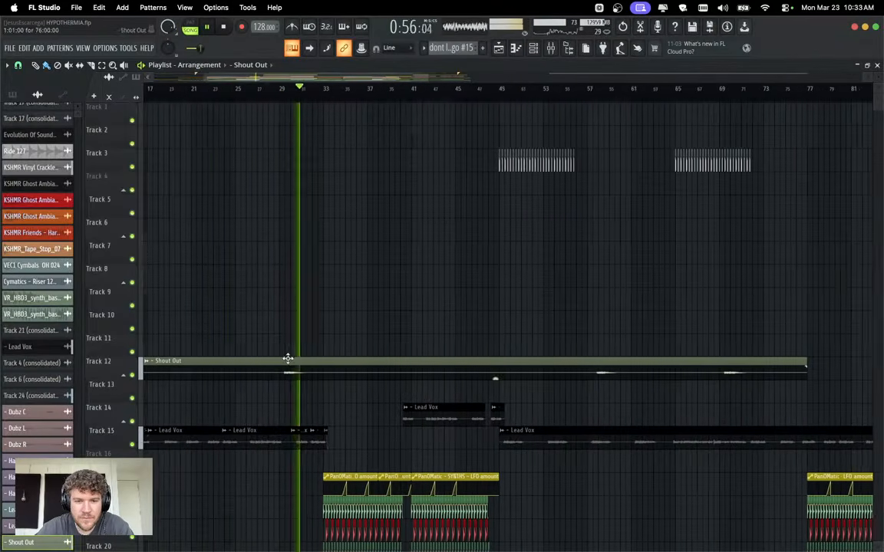
key(space)
Check the root note setting of the original Lead Vox clip on track 15.
double_click(287, 429)
click(93, 163)
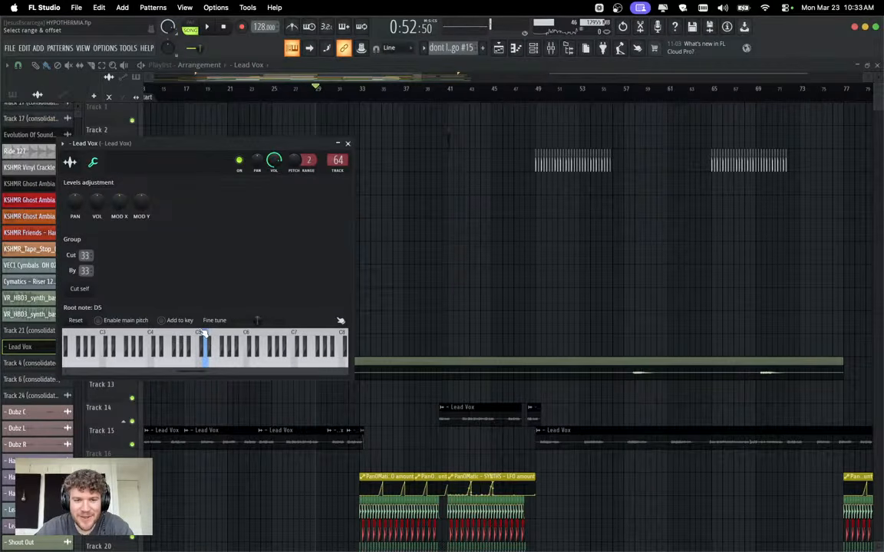
key(Escape)
Set the root note of the Shout Out clip on track 12 to D5.
scroll(434, 296, down, 6)
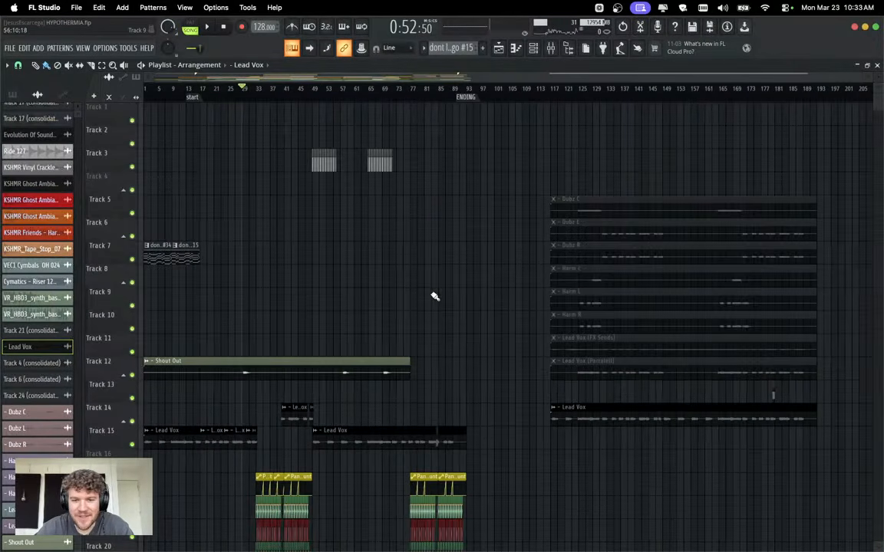
double_click(283, 365)
click(80, 148)
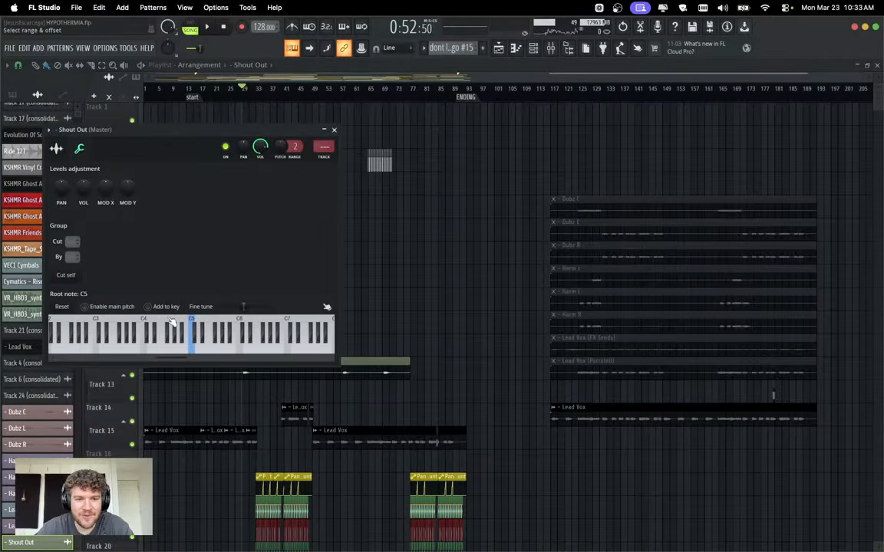
right_click(199, 327)
scroll(201, 330, up, 1)
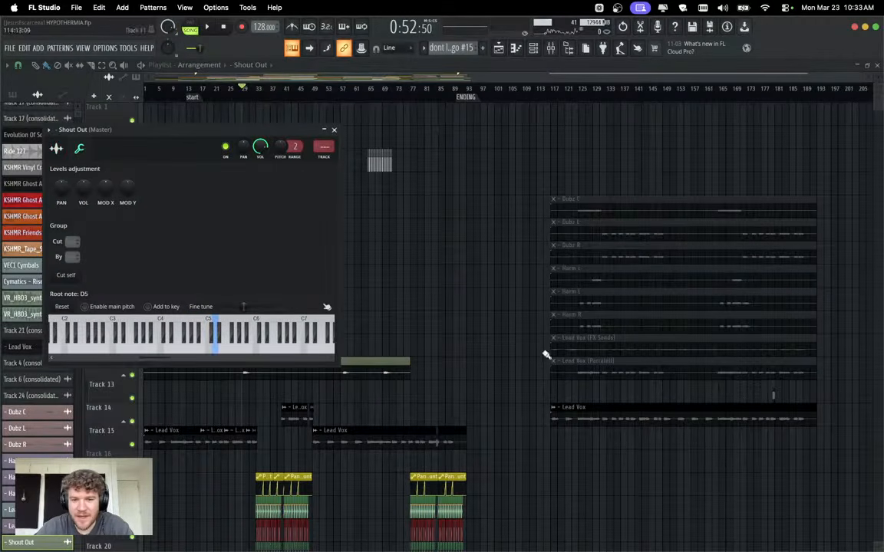
key(Escape)
Set the root note of the Lead Vox (Parralell) clip to D5 and match the Lead Vox (FX Sends) clip's root note to it.
double_click(597, 362)
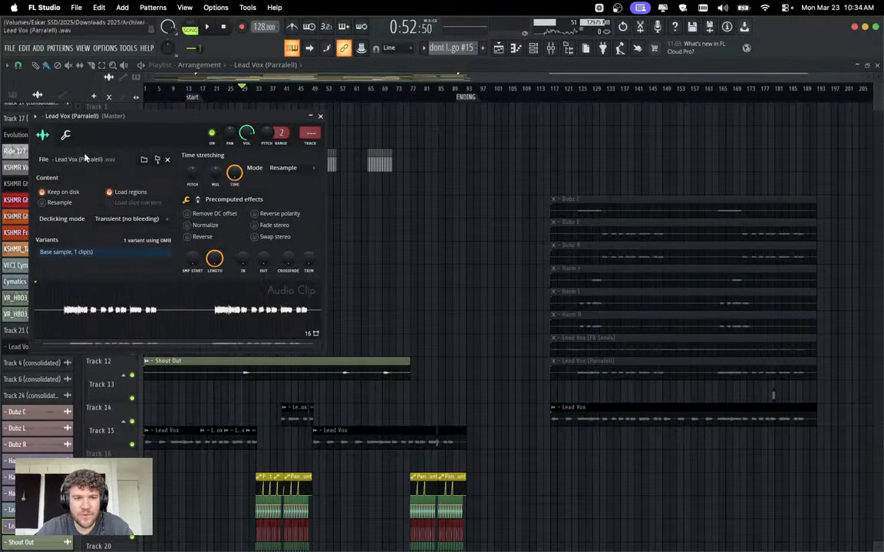
click(68, 136)
right_click(188, 311)
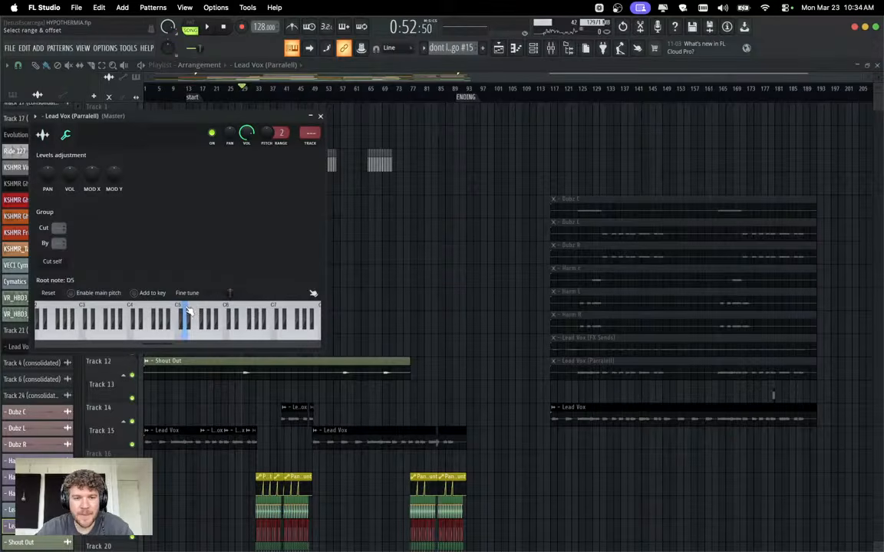
key(Escape)
double_click(605, 341)
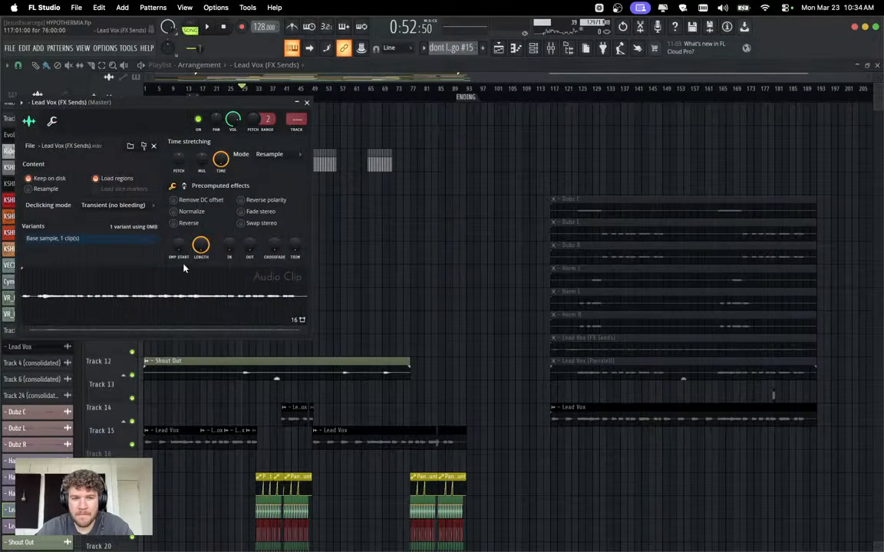
click(52, 121)
key(Escape)
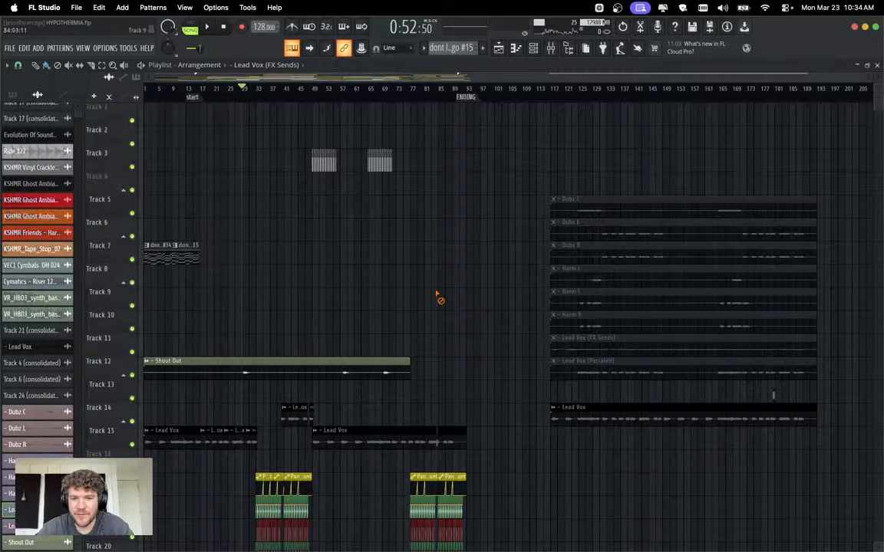
Move Lead Vox (Parralell) to bar 1 on track 13, and Lead Vox (FX Sends), Harm R, Harm L and Harm c to bar 1 on their own tracks.
drag(604, 365, 198, 388)
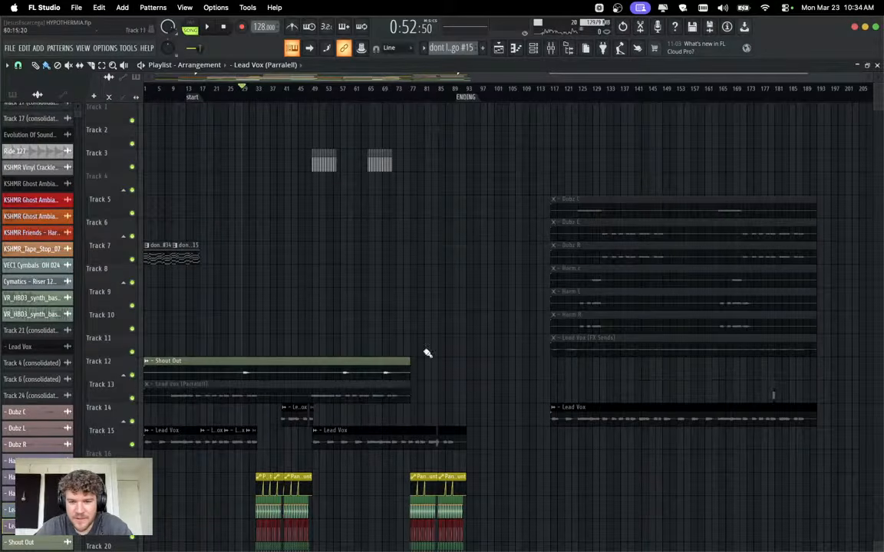
drag(609, 343, 201, 343)
drag(642, 314, 238, 316)
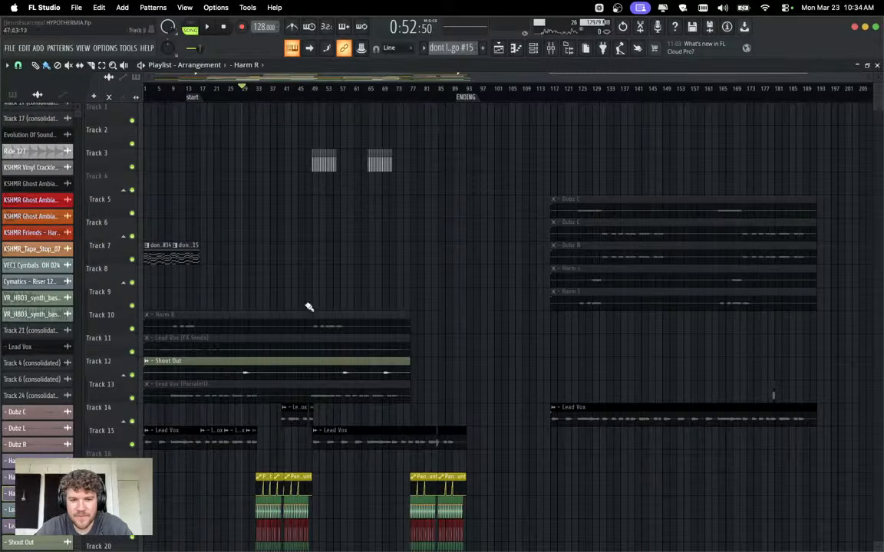
drag(630, 295, 225, 294)
drag(647, 268, 241, 268)
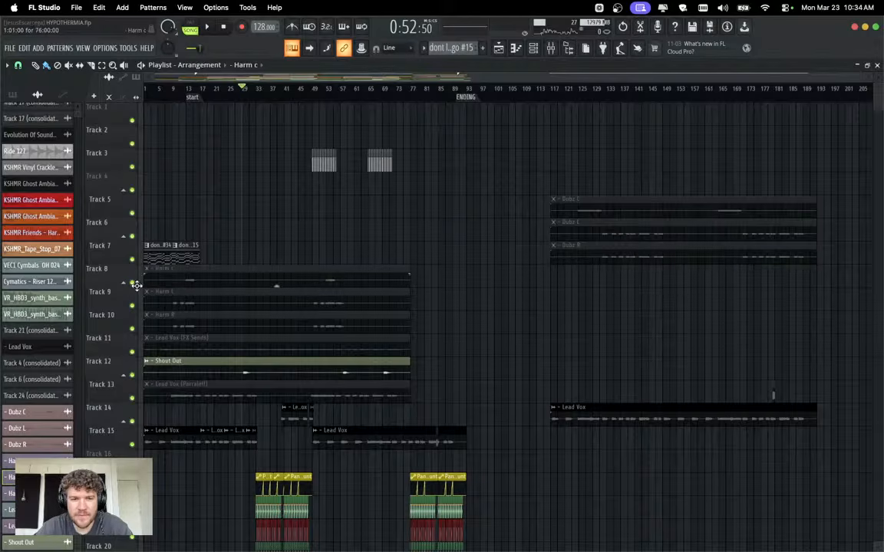
Play the song from the start, move the two pattern clips at the beginning of track 7 down to track 16, and mute them.
click(111, 255)
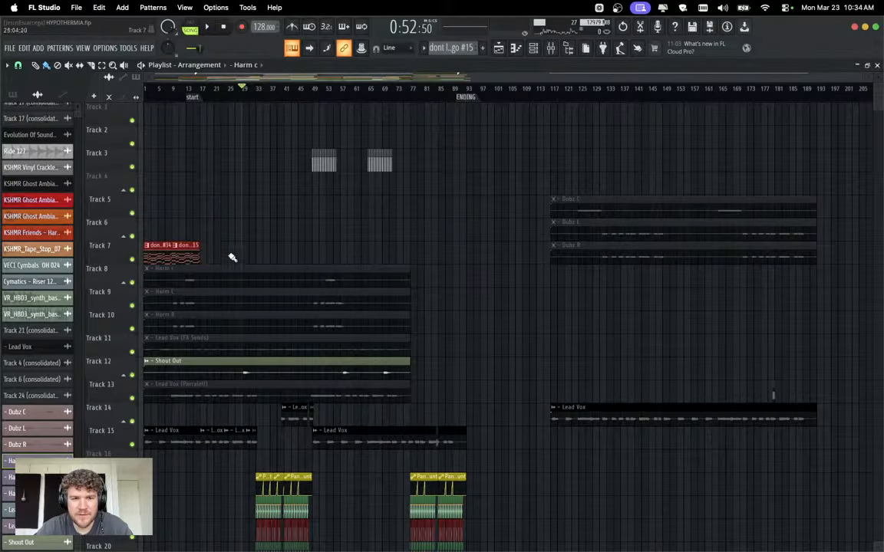
click(152, 84)
key(space)
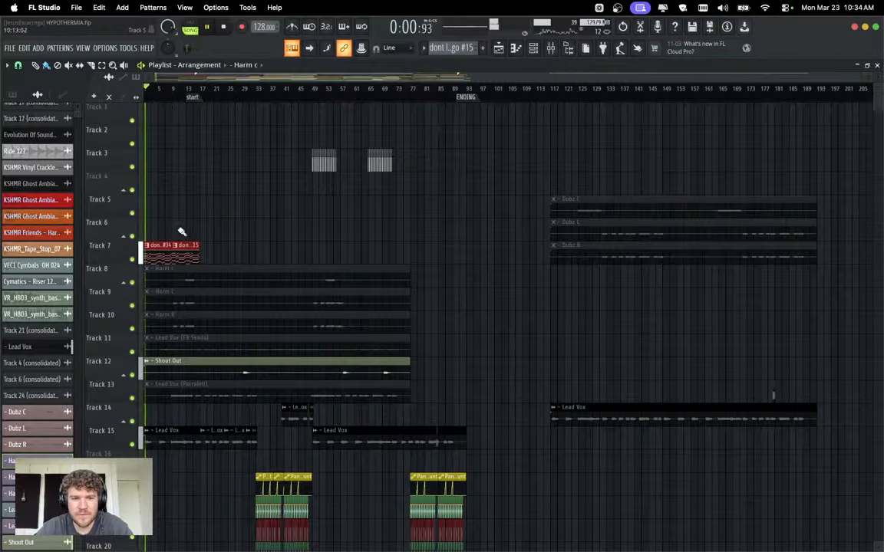
scroll(217, 214, down, 3)
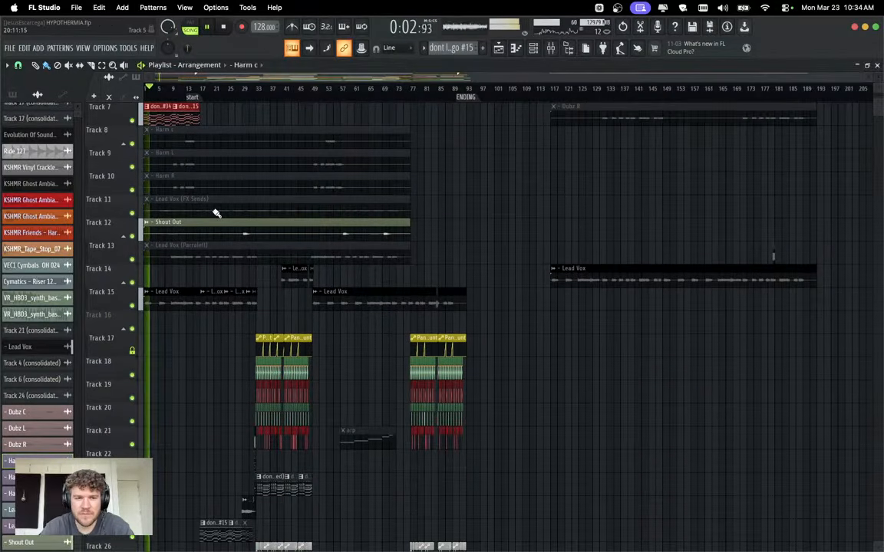
key(shift+Down)
key(shift+Down)
key(shift+Down)
key(shift+Down)
key(shift+Down)
key(shift+Down)
key(shift+Down)
key(shift+Down)
key(shift+Down)
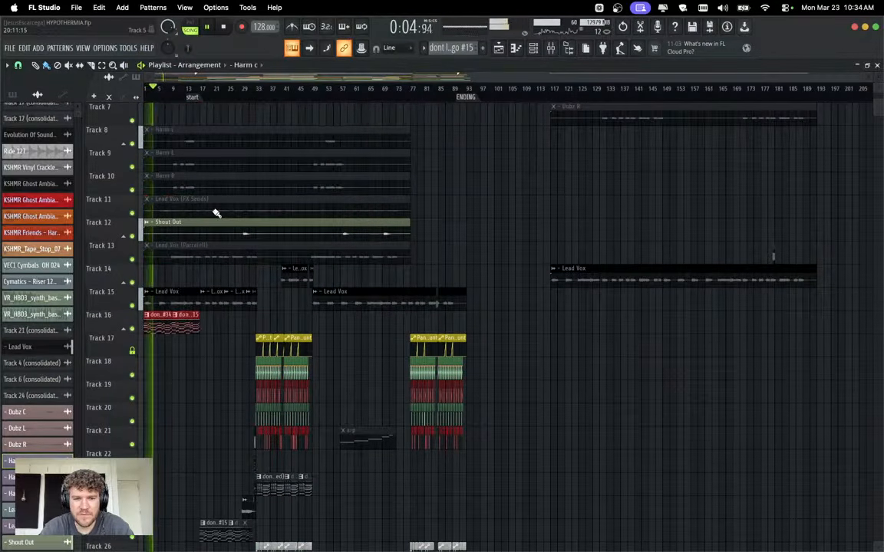
key(alt+m)
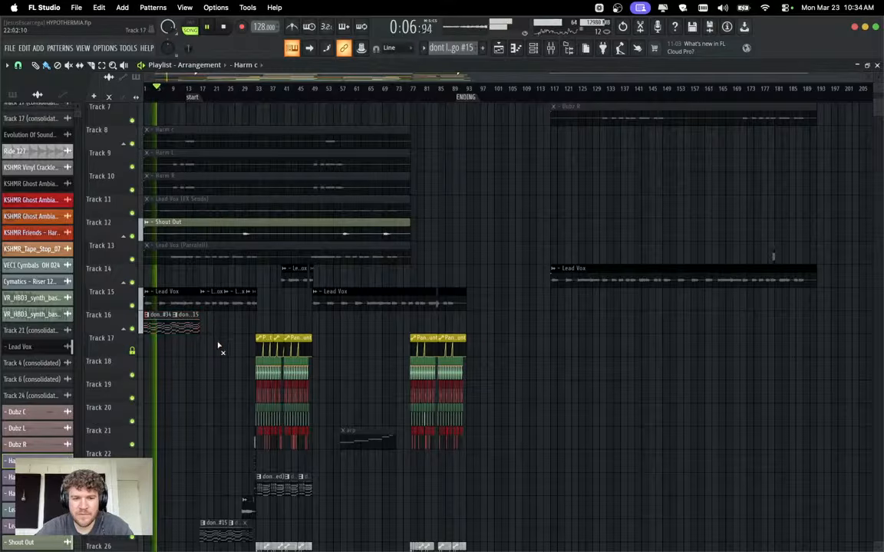
Play the song from about bar 17, move the Dubz C, Dubz L and Dubz R clips to bar 1 on tracks 5 to 7, and deselect them.
click(210, 91)
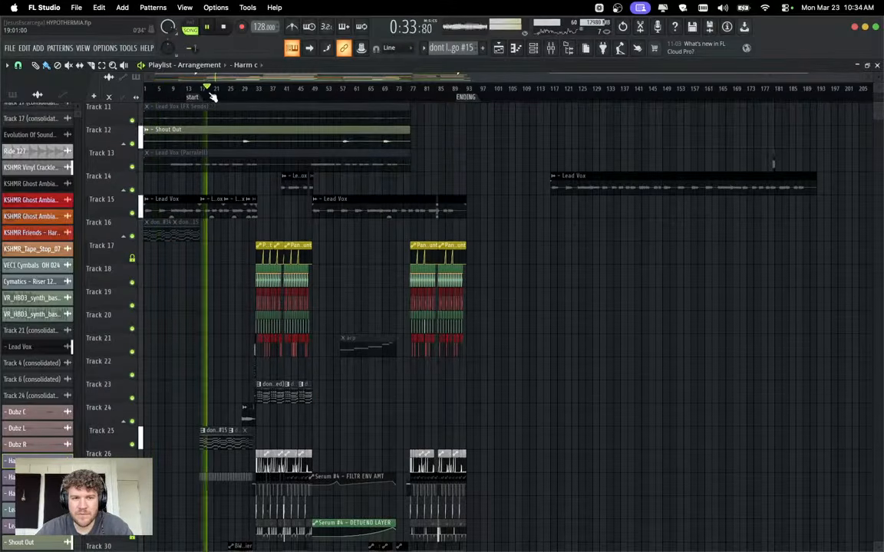
click(205, 97)
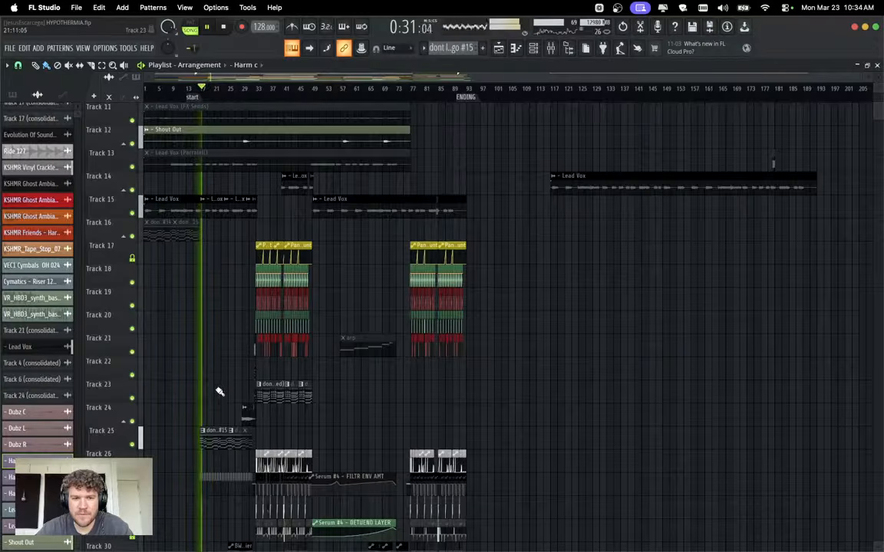
scroll(218, 392, up, 6)
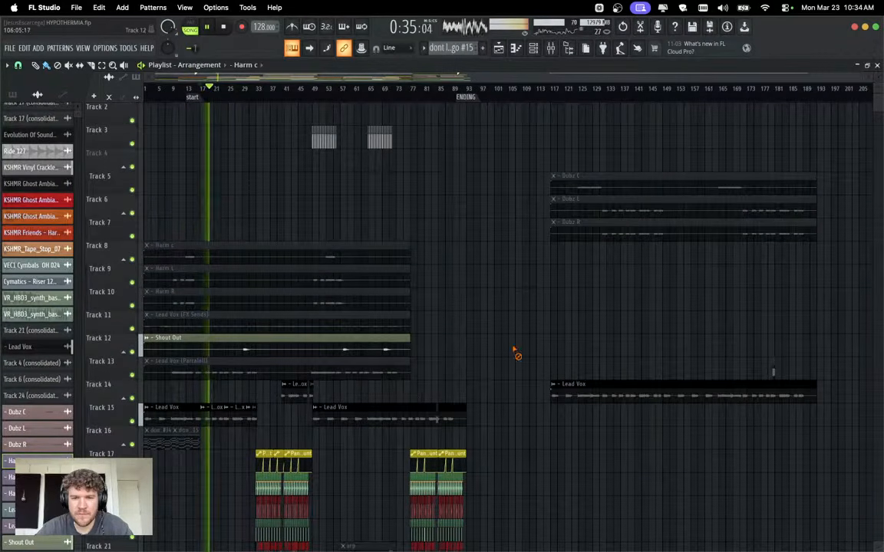
drag(722, 263, 91, 197)
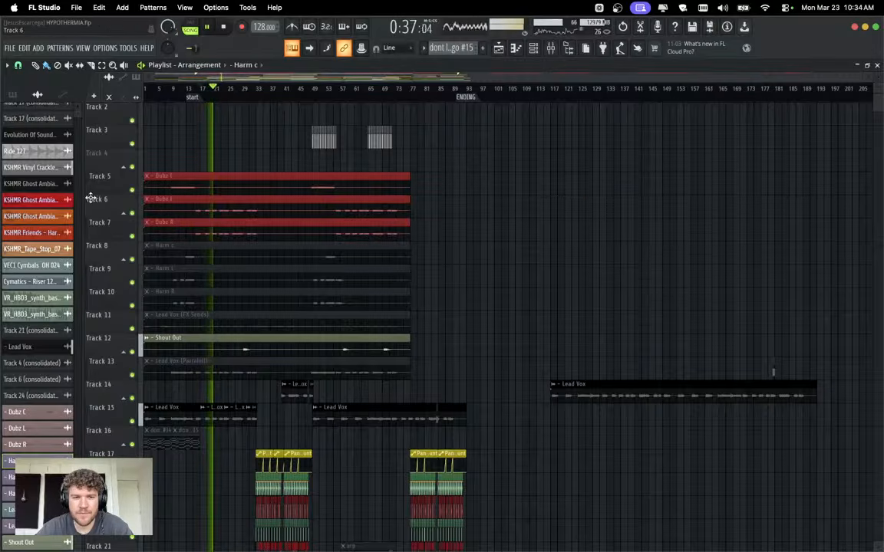
super+click(220, 162)
Set the root note of the Dubz R clip to D5 and match the root notes of the Dubz L and Dubz C clips to it.
double_click(212, 221)
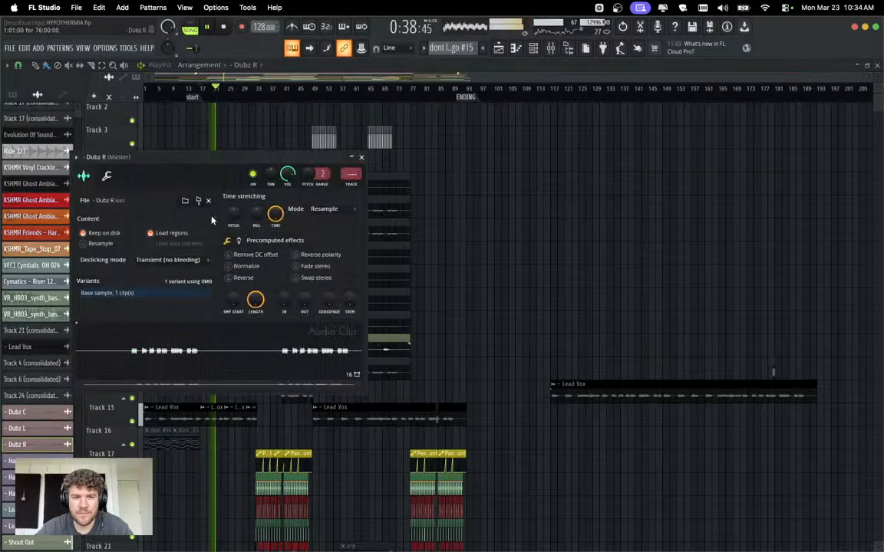
click(109, 178)
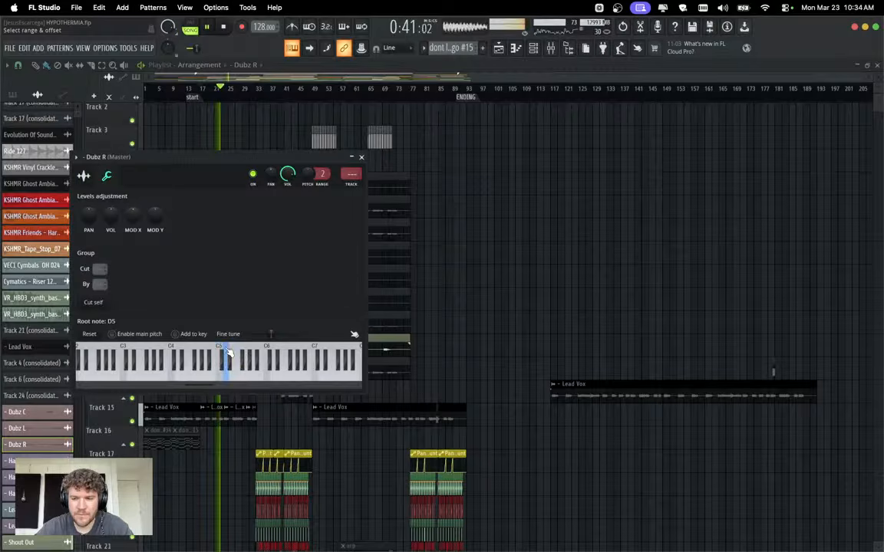
click(361, 156)
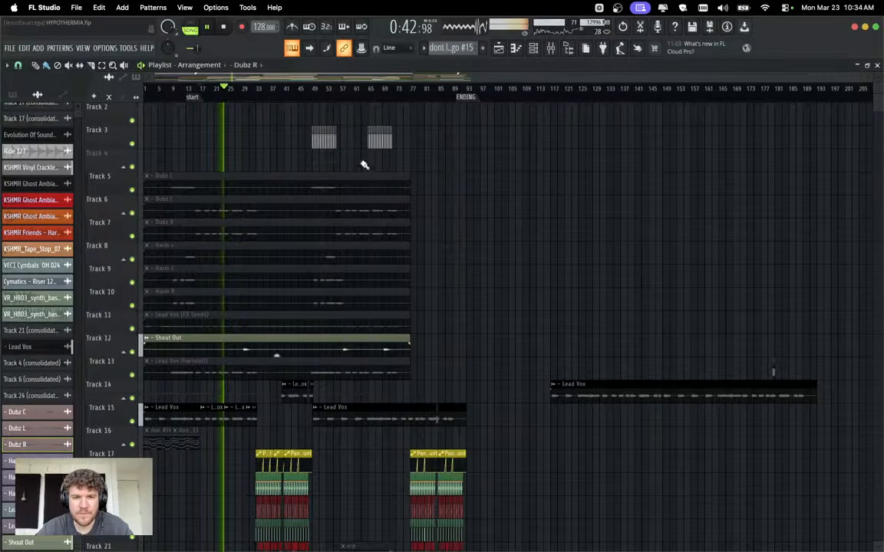
double_click(200, 218)
click(95, 162)
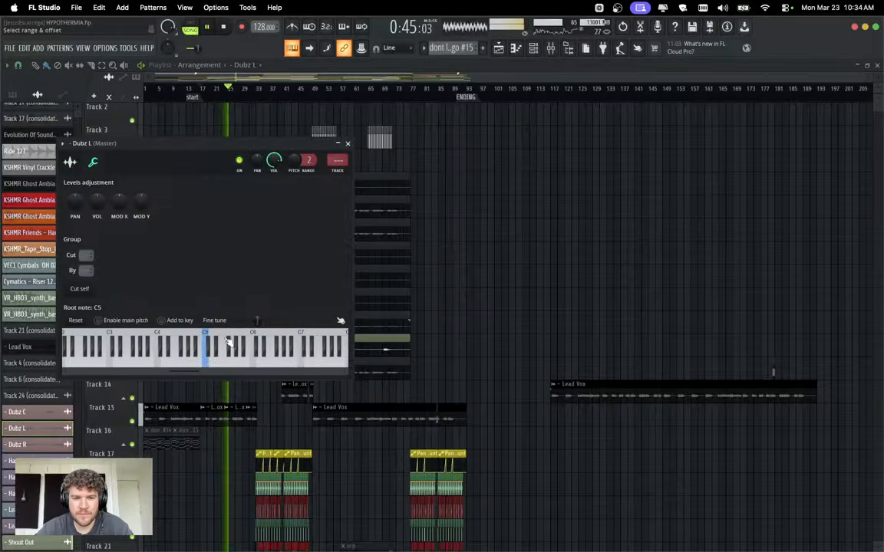
click(347, 144)
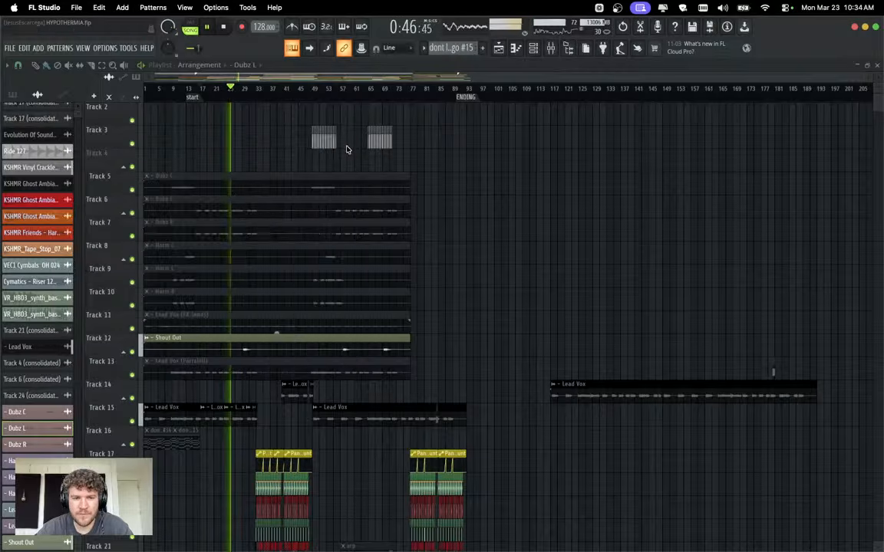
double_click(228, 193)
click(79, 149)
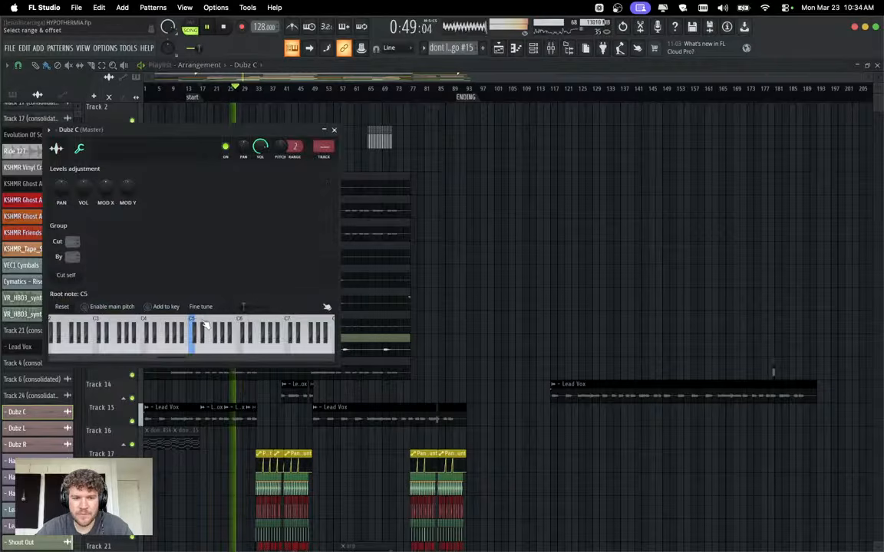
click(334, 129)
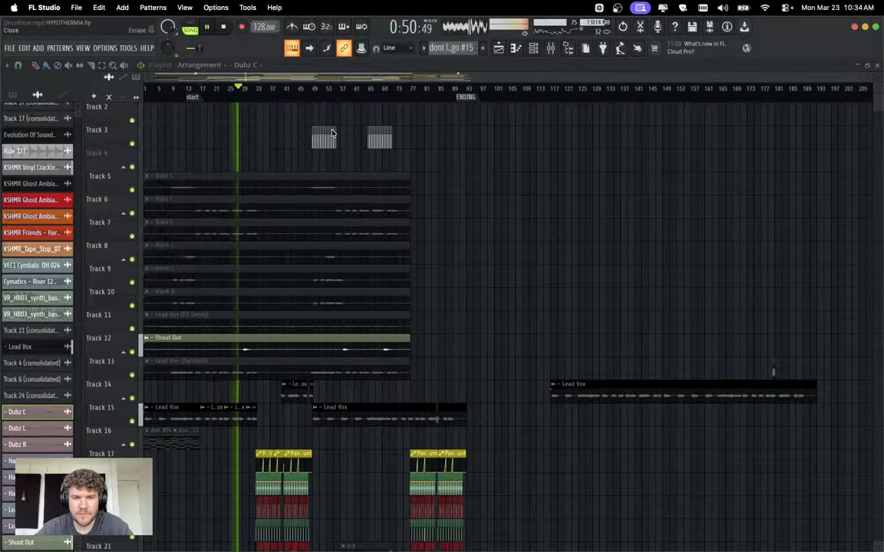
Stop playback, show the Unsorted channels in the channel rack, and open the ssssdd instrument.
click(532, 47)
key(space)
click(172, 86)
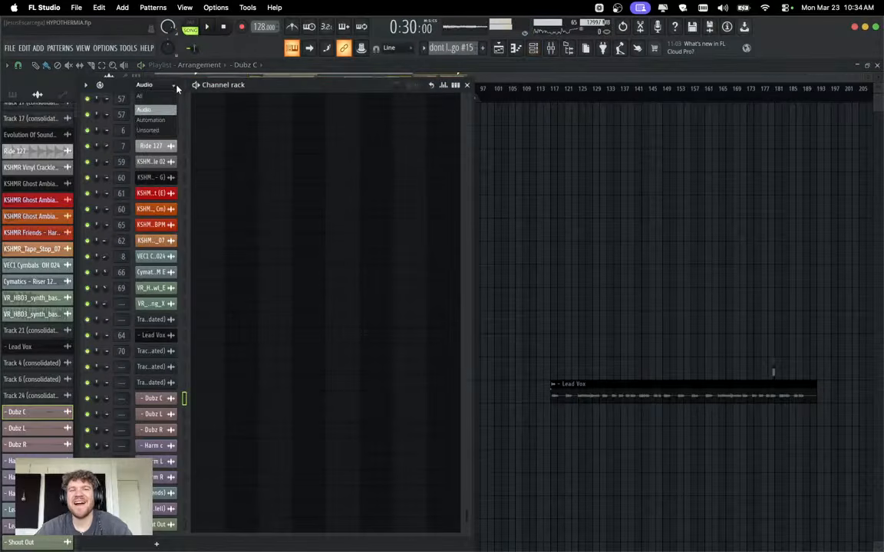
click(163, 131)
scroll(263, 233, up, 3)
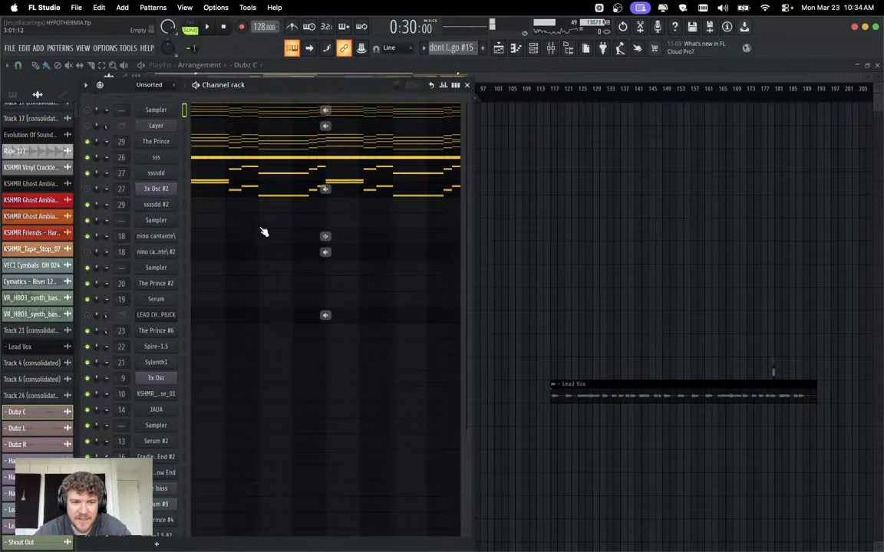
click(172, 174)
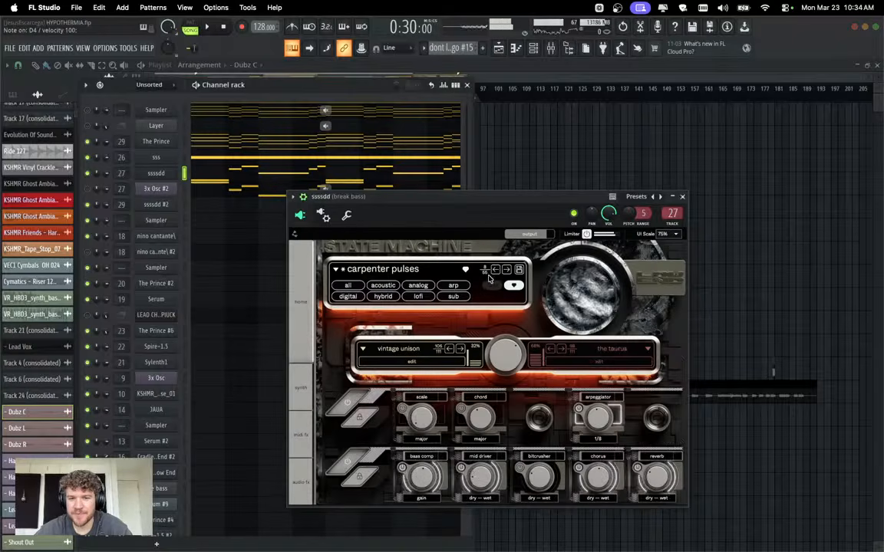
Audition presets of the ssssdd instrument with the song, settle on chainsaw string, and close the instrument and the channel rack.
click(506, 271)
key(space)
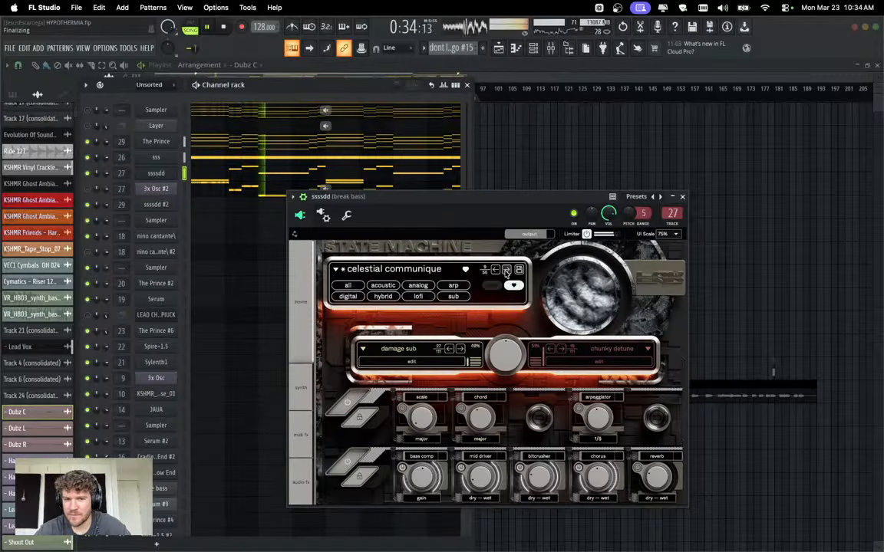
click(346, 215)
key(space)
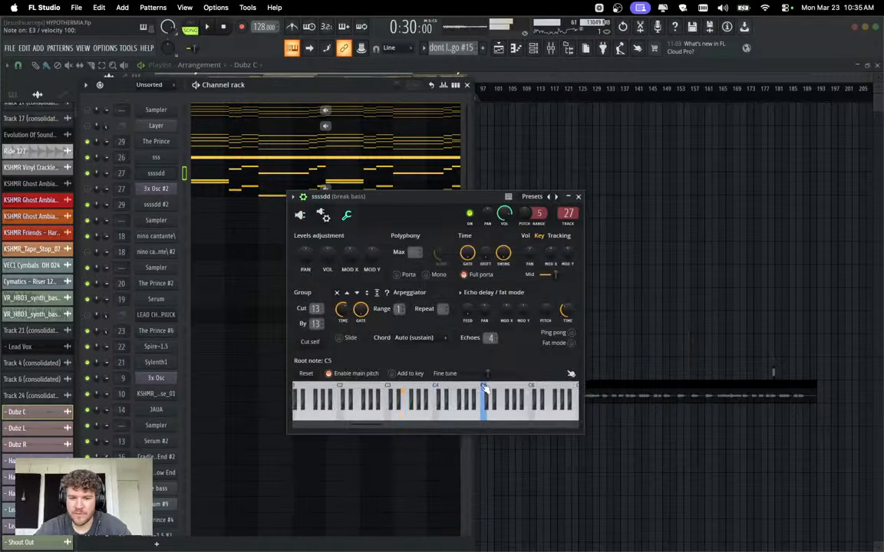
click(300, 216)
key(space)
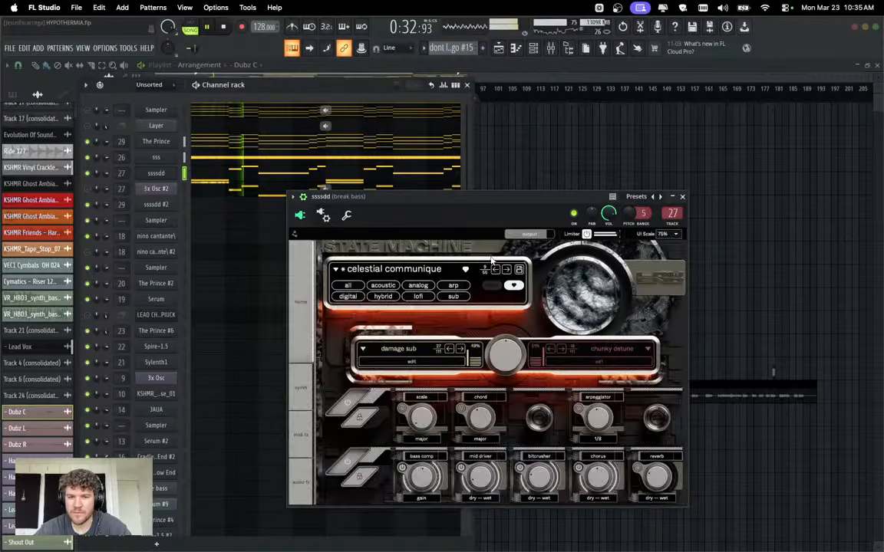
click(507, 271)
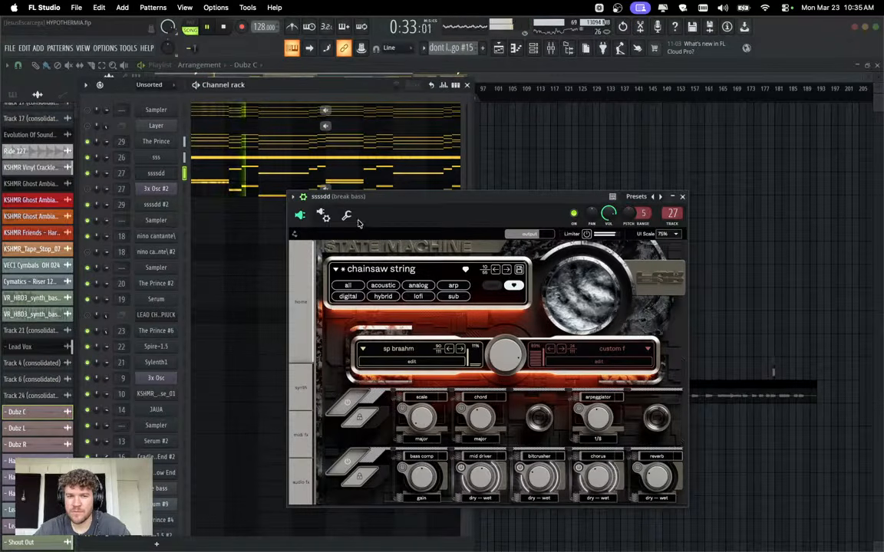
click(681, 198)
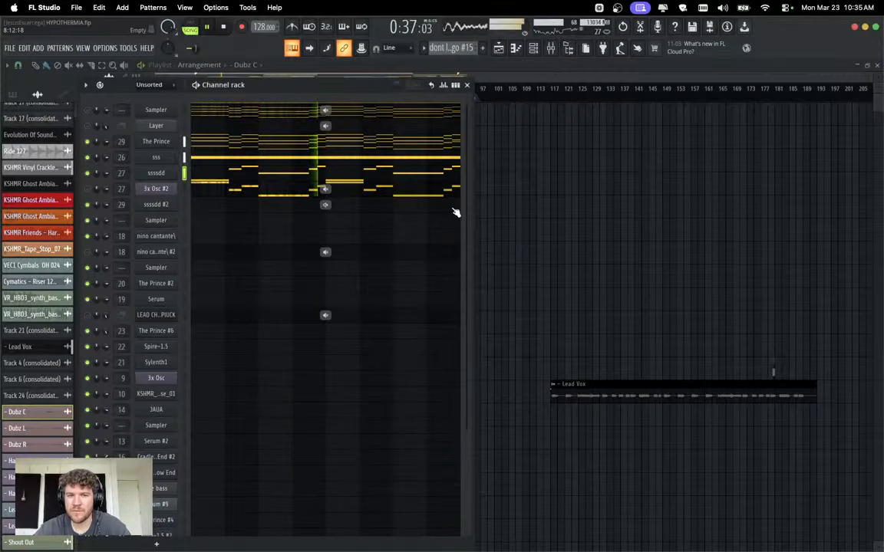
click(467, 85)
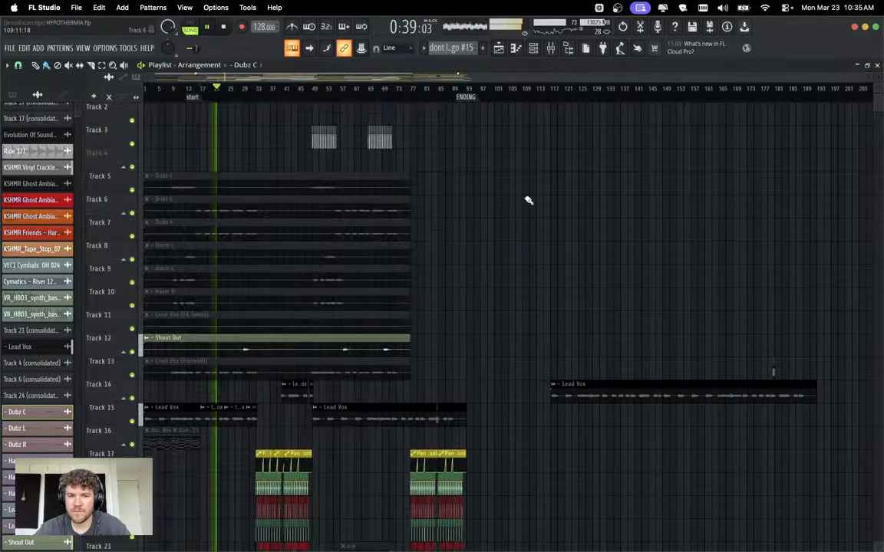
Unmute the Lead Vox (Parralell) clip on track 13.
scroll(214, 415, up, 2)
scroll(216, 415, up, 4)
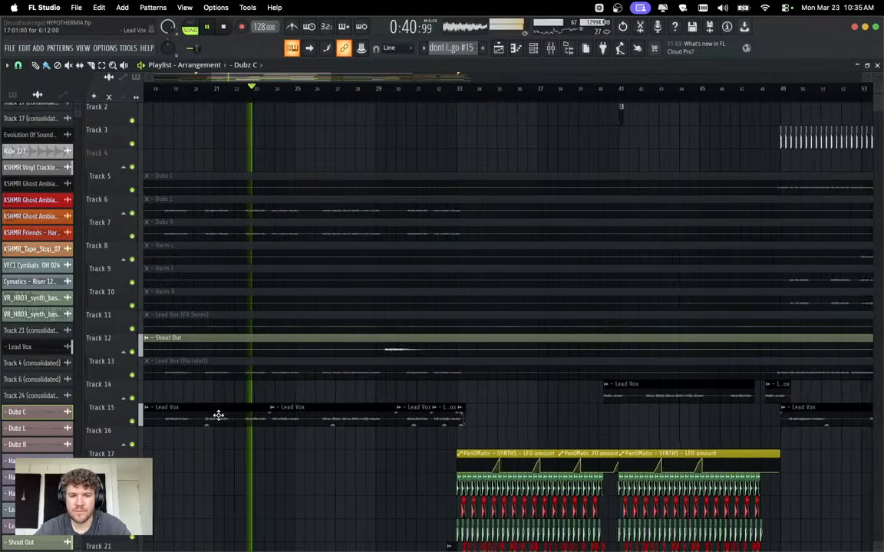
scroll(234, 413, left, 4)
scroll(296, 406, down, 6)
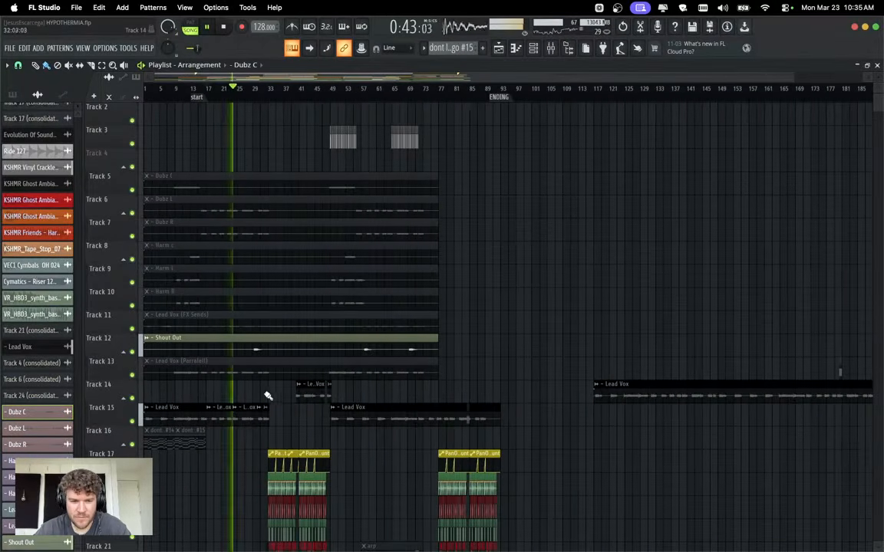
scroll(238, 404, up, 2)
scroll(264, 403, left, 3)
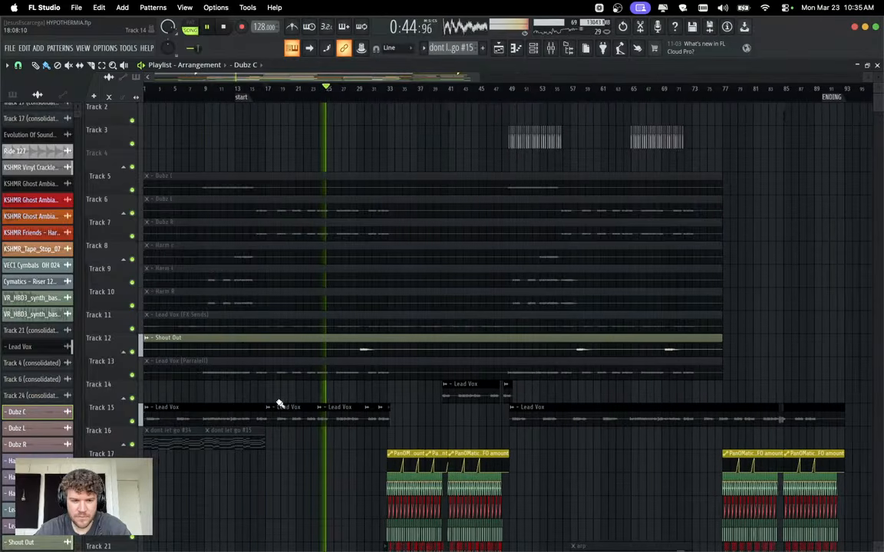
click(335, 365)
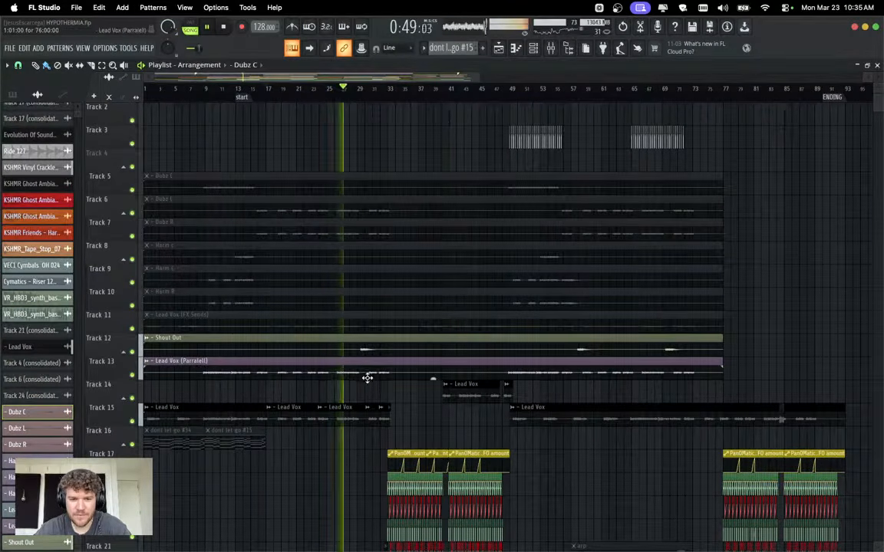
Stop playback and compare the root notes and stretch settings of the Lead Vox (Parralell) and Lead Vox clips.
double_click(349, 369)
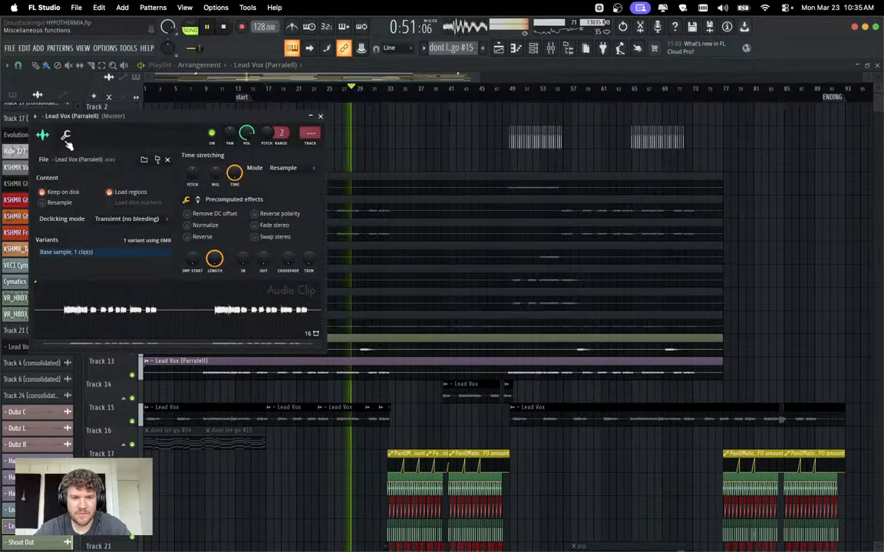
click(65, 134)
key(space)
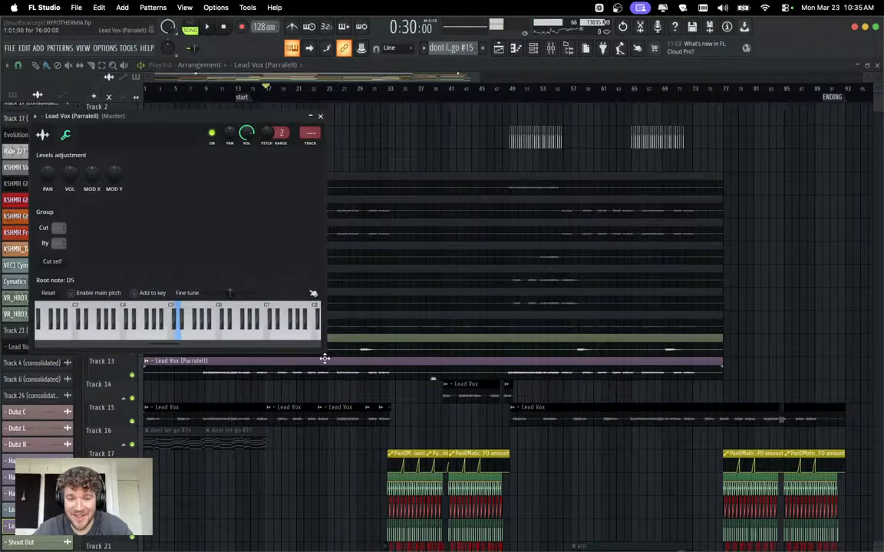
key(Escape)
double_click(309, 407)
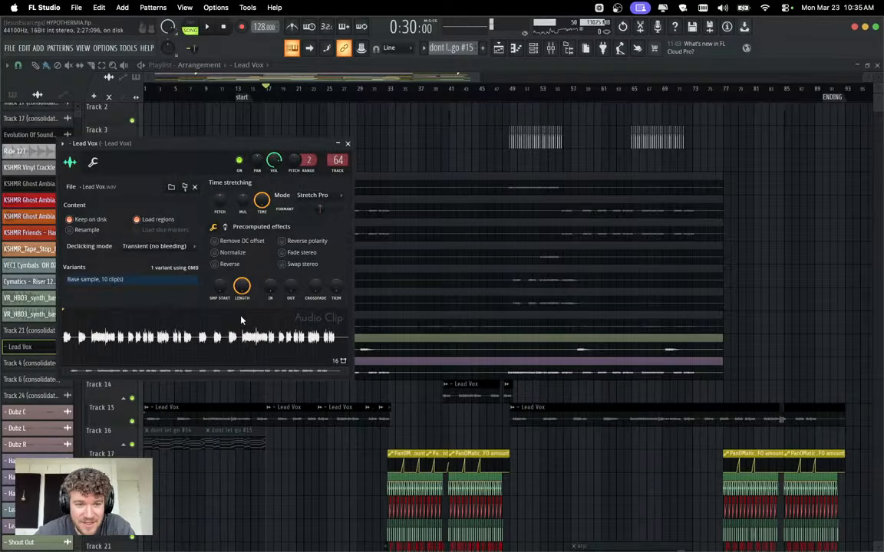
click(93, 163)
Set the time-stretching mode of the Lead Vox (Parralell) clip to Stretch Pro and close its settings.
double_click(389, 361)
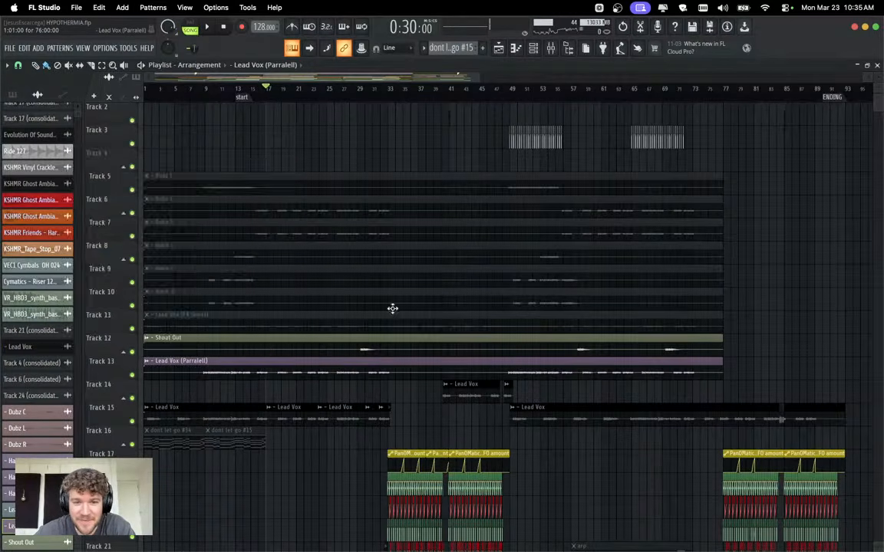
click(286, 168)
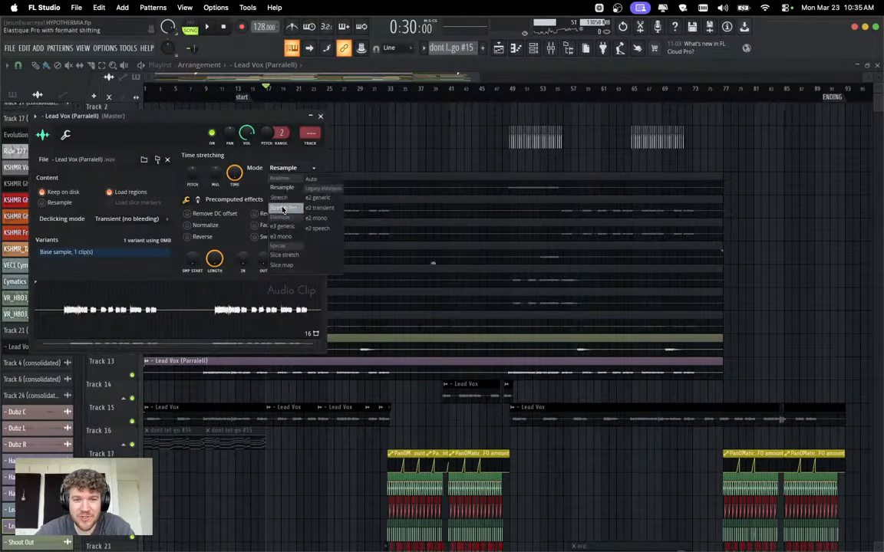
click(282, 200)
click(320, 116)
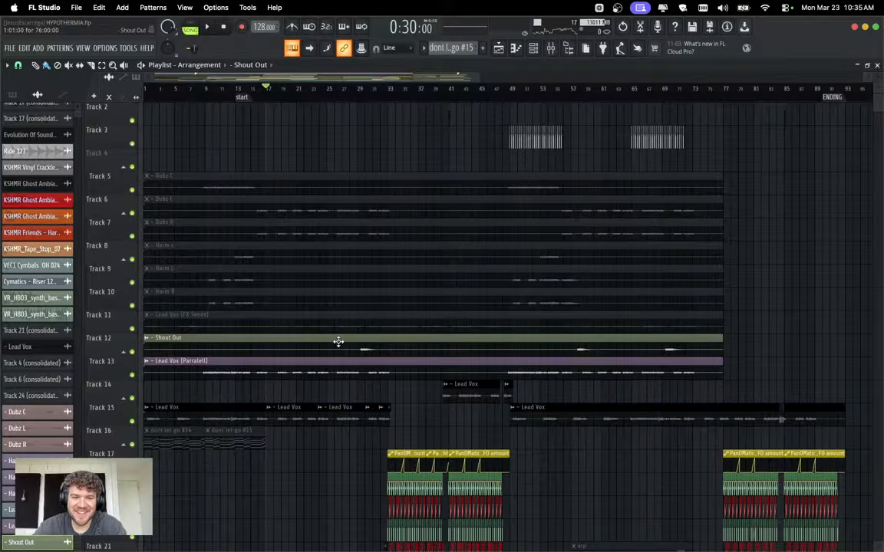
Start playback, check the Shout Out clip's root note, and set its time-stretching mode to Stretch Pro.
double_click(339, 342)
key(space)
click(76, 149)
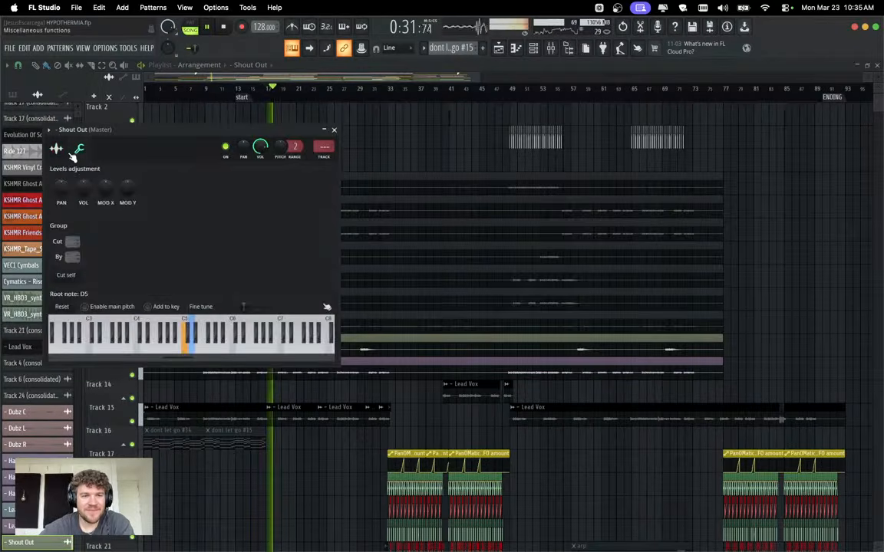
click(56, 149)
click(305, 182)
click(305, 221)
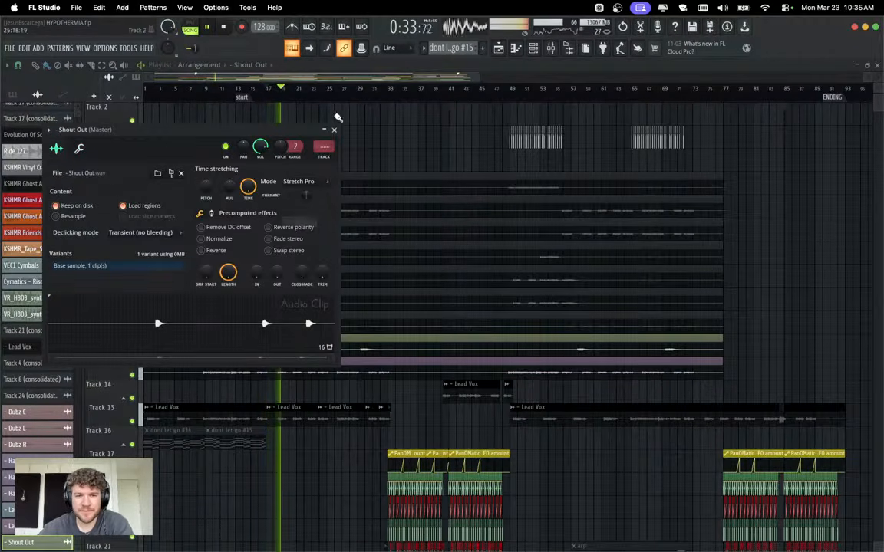
click(333, 129)
Unmute the remaining vocal stem clips on tracks 5 to 11 and set the Lead Vox (FX Sends) clip to Stretch Pro mode.
scroll(306, 405, up, 2)
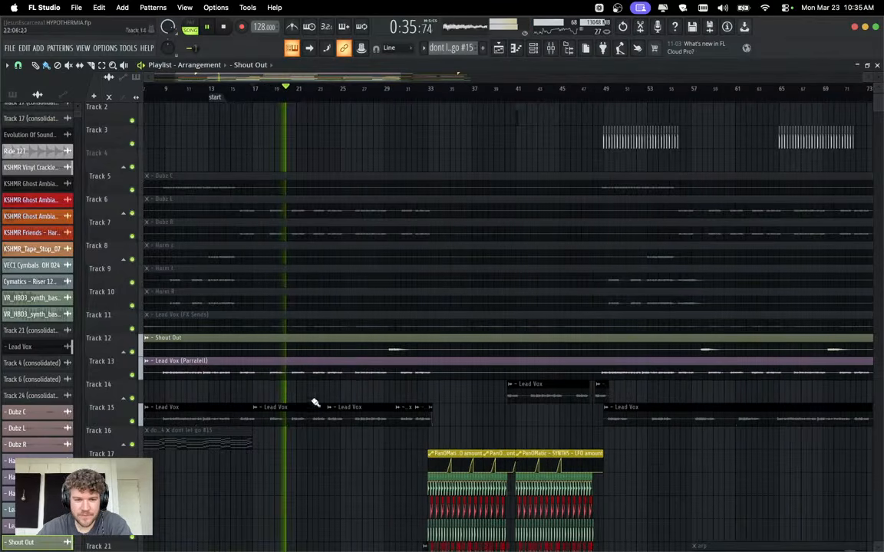
scroll(270, 339, down, 3)
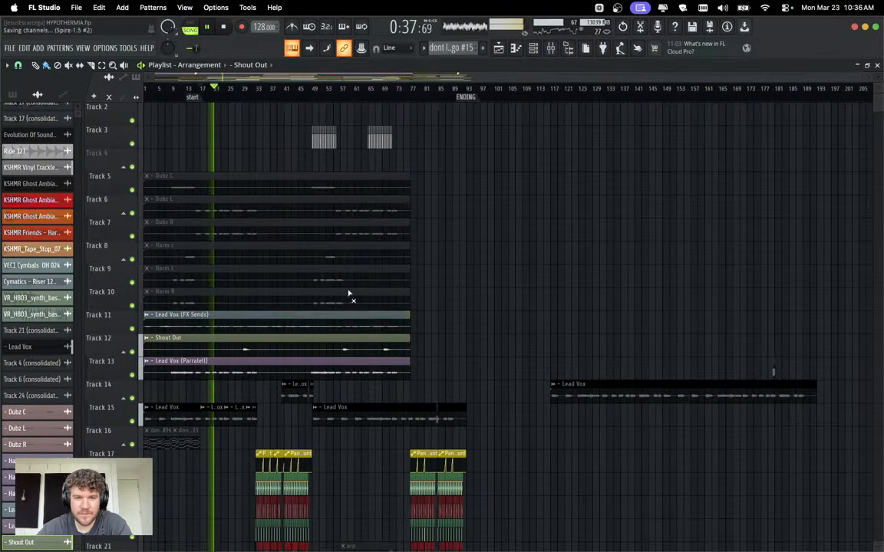
double_click(203, 320)
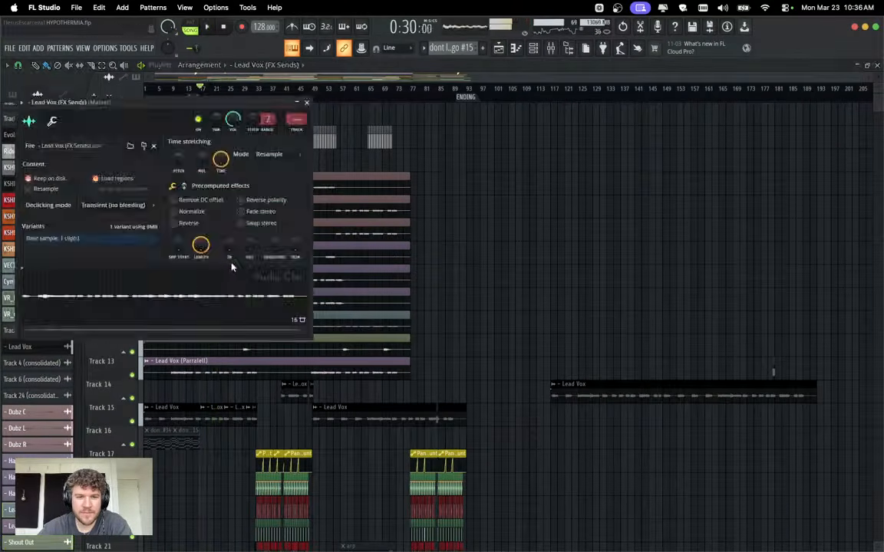
click(268, 155)
click(249, 176)
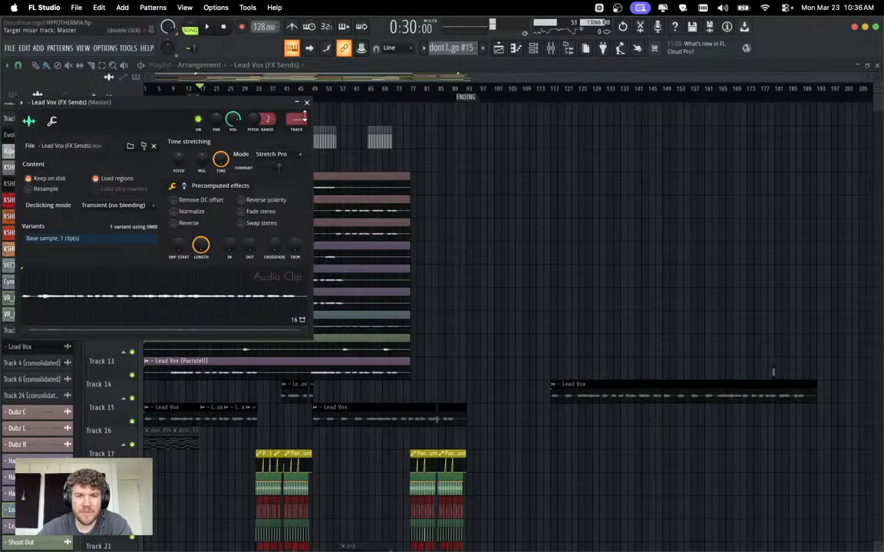
click(306, 102)
Set the time-stretching mode of the Harm L clip to Stretch Pro and close its settings.
double_click(218, 285)
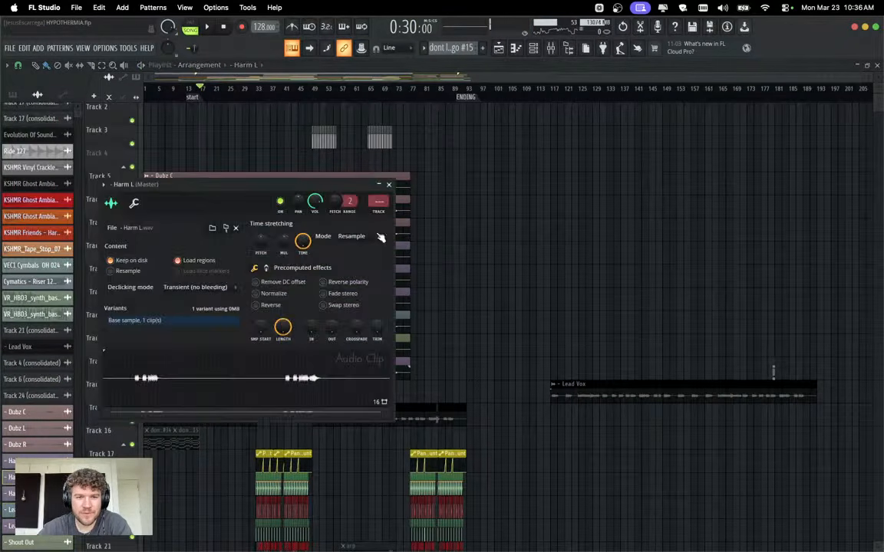
click(369, 238)
click(375, 226)
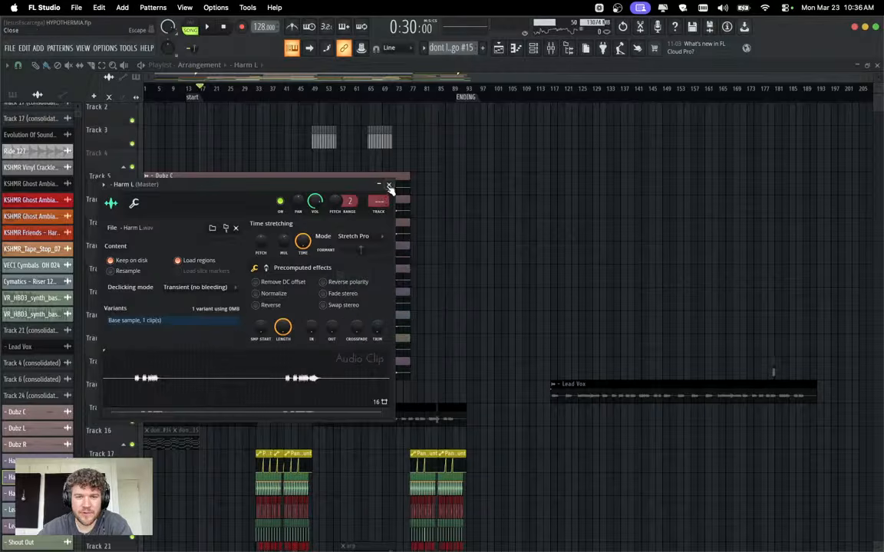
click(389, 186)
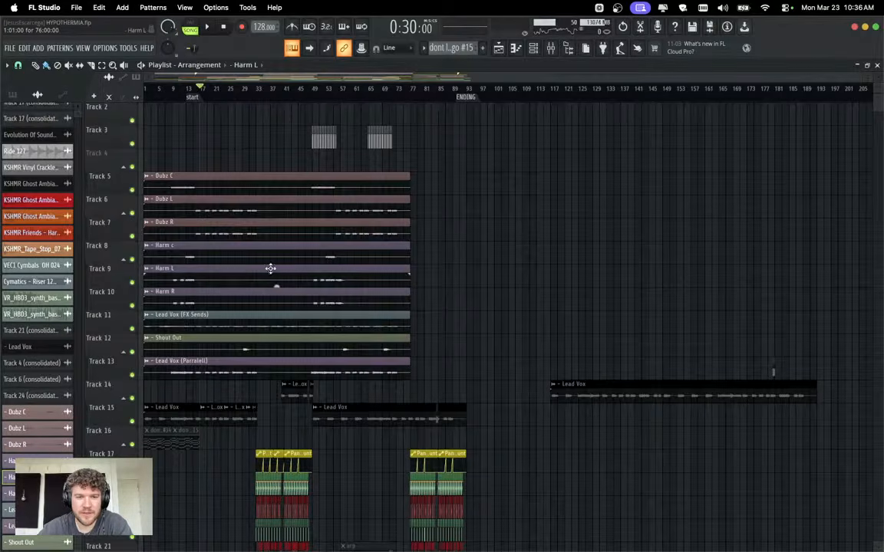
Switch all audio clip channels in the project to Stretch Pro mode and confirm the change.
click(129, 47)
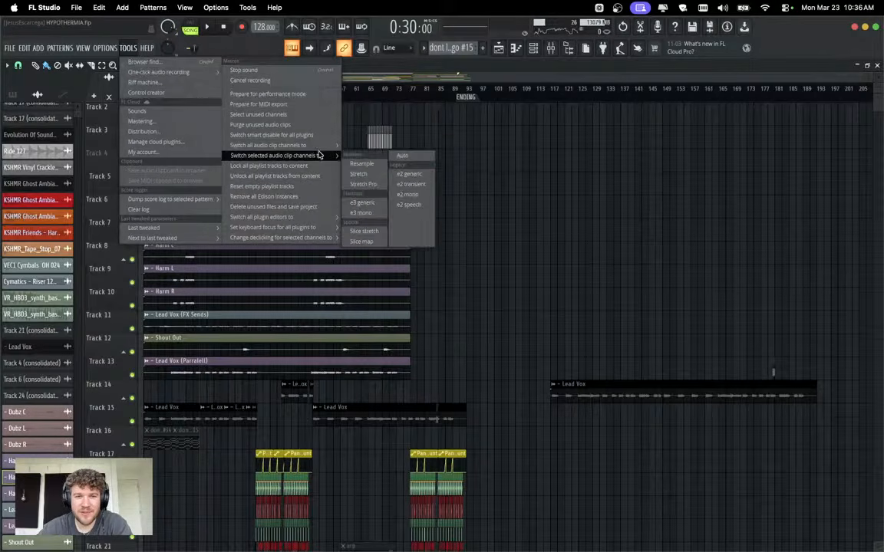
click(373, 173)
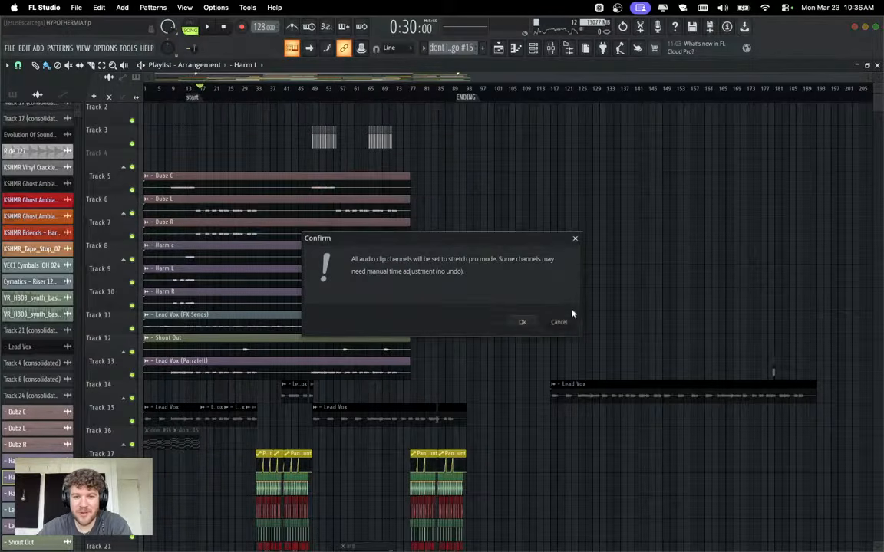
click(520, 322)
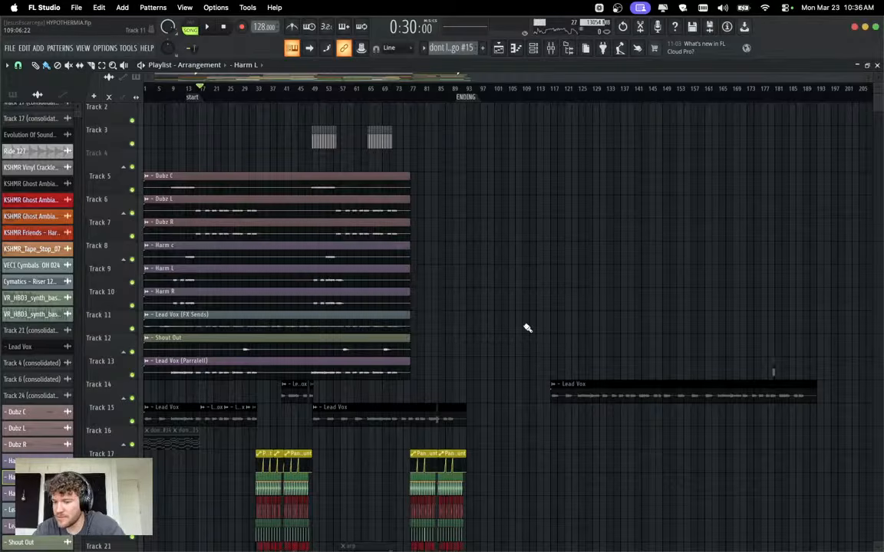
Play the song from about bar 17 with all vocal stems unmuted, check the Dubz R clip's stretch mode, and stop playback.
key(space)
scroll(232, 341, up, 3)
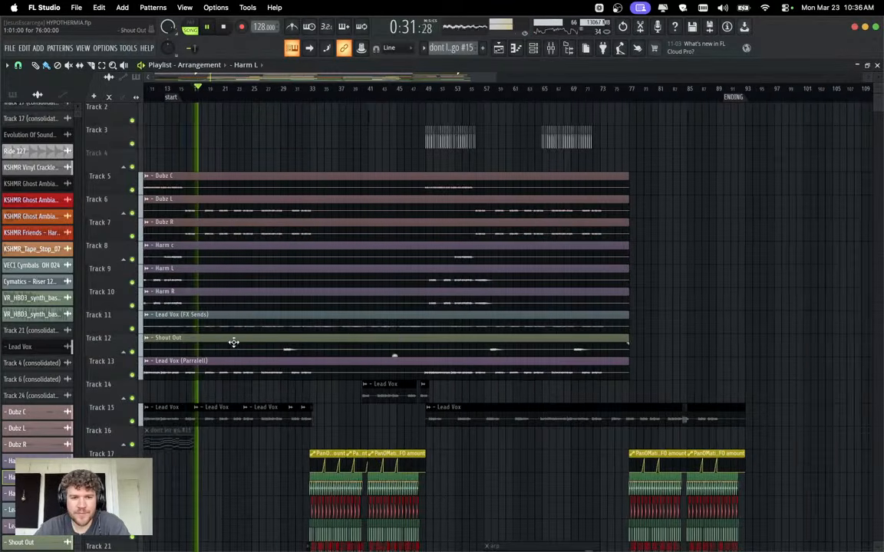
double_click(273, 233)
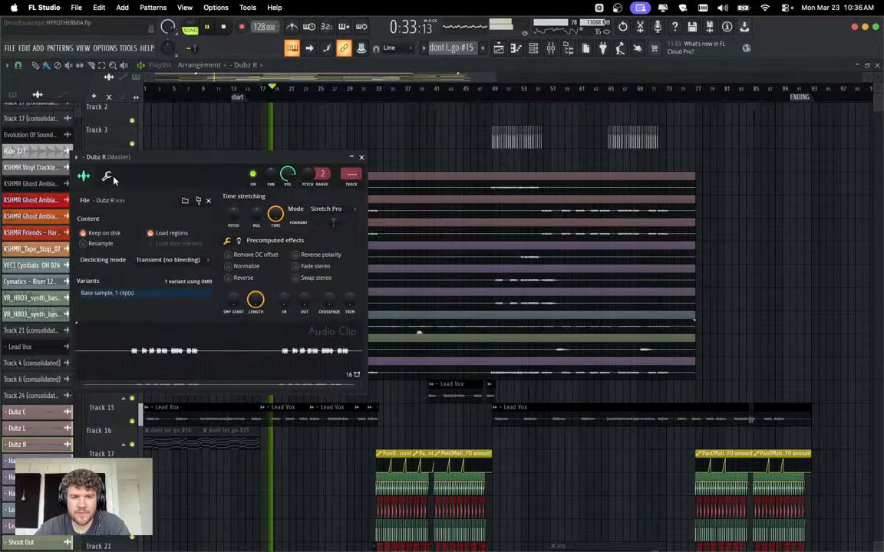
click(361, 156)
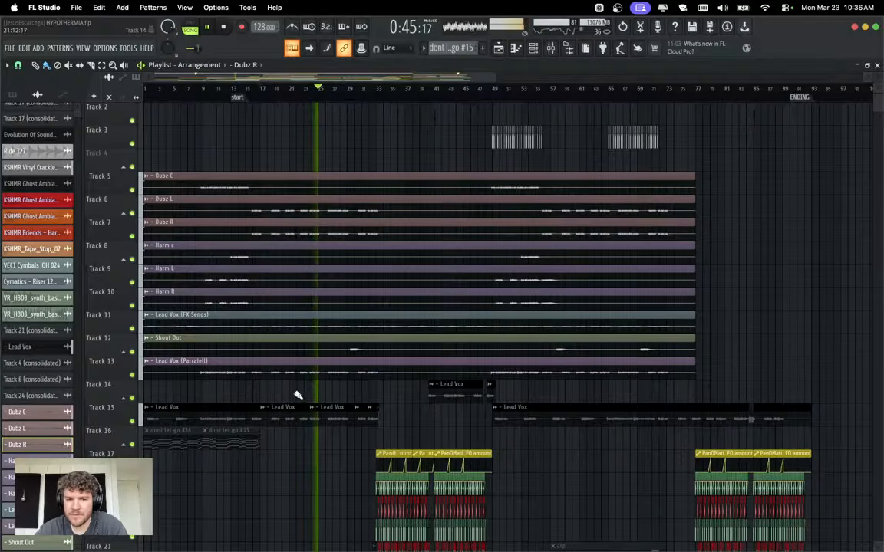
scroll(322, 403, up, 2)
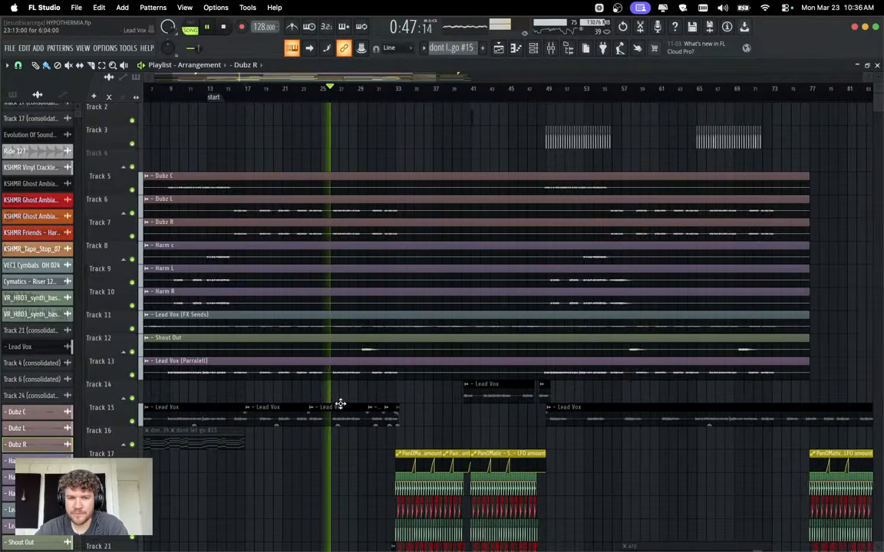
scroll(349, 400, up, 2)
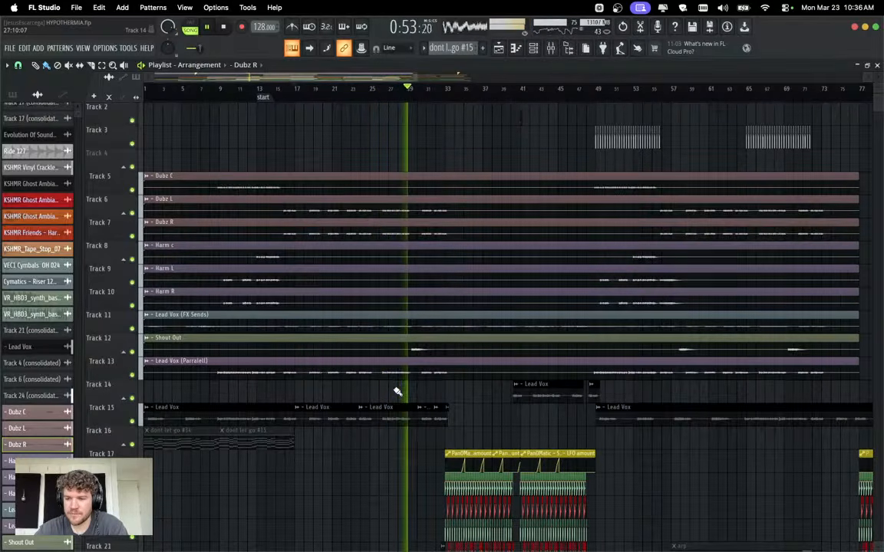
key(space)
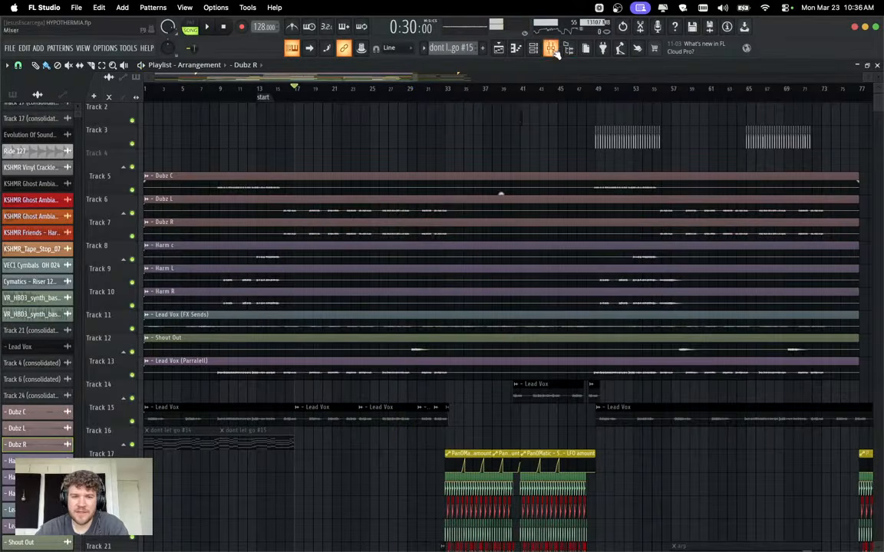
Route the selected vocal stem channels, Dubz C to Shout Out, to consecutive mixer tracks starting from Insert 72.
double_click(328, 407)
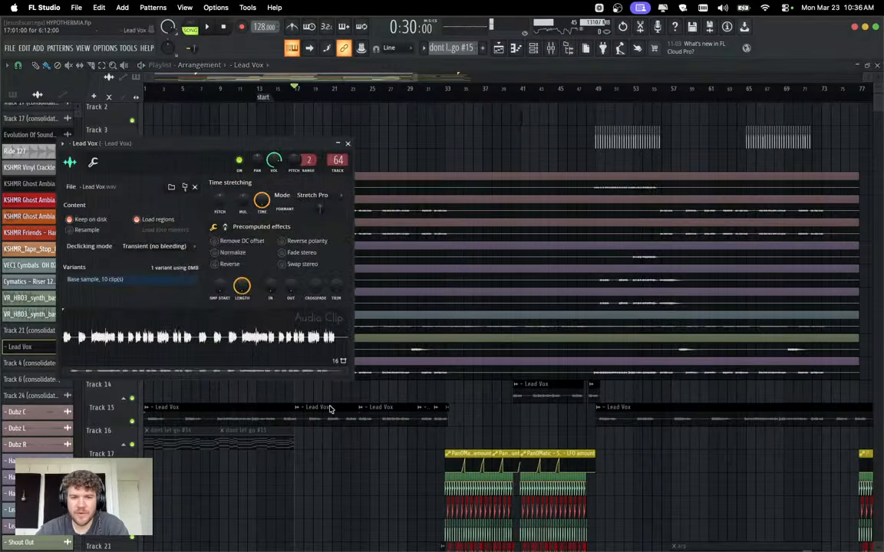
key(Escape)
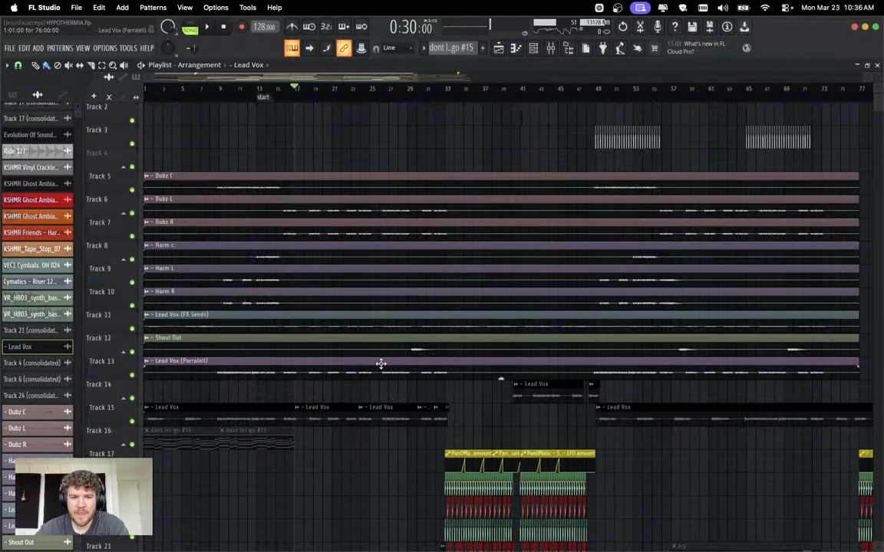
click(533, 48)
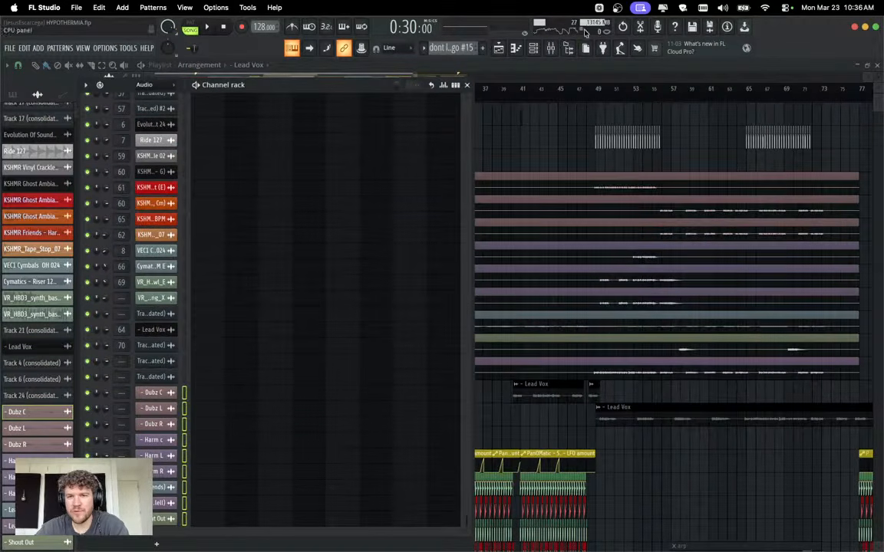
click(559, 48)
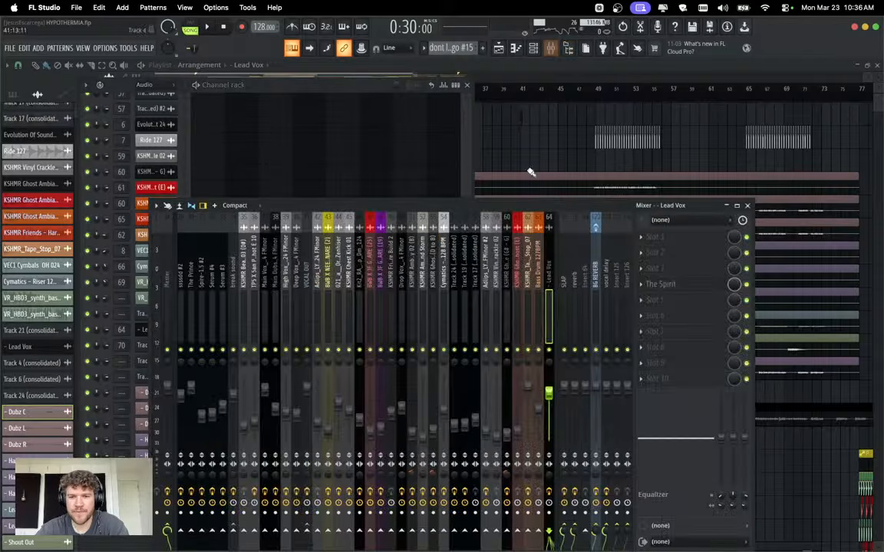
scroll(508, 300, right, 4)
click(495, 291)
right_click(497, 295)
mouse_move(542, 302)
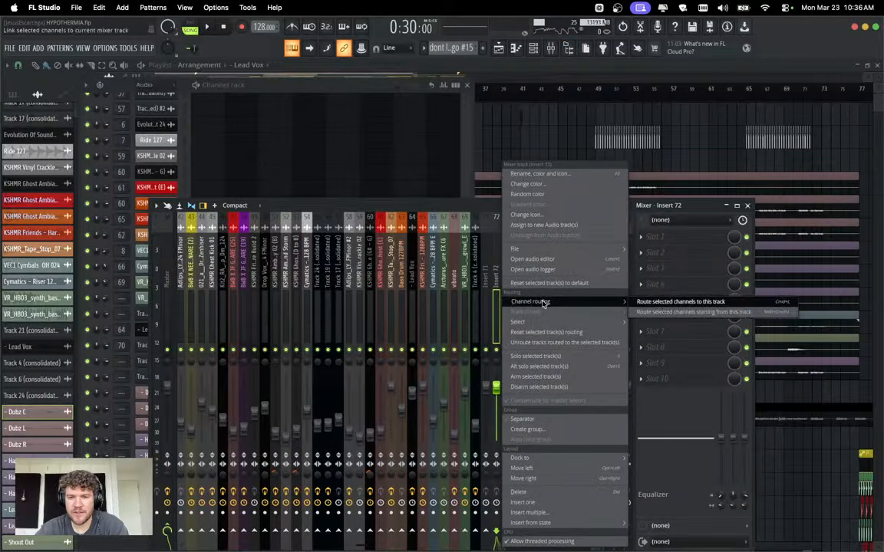
click(675, 313)
scroll(537, 309, right, 4)
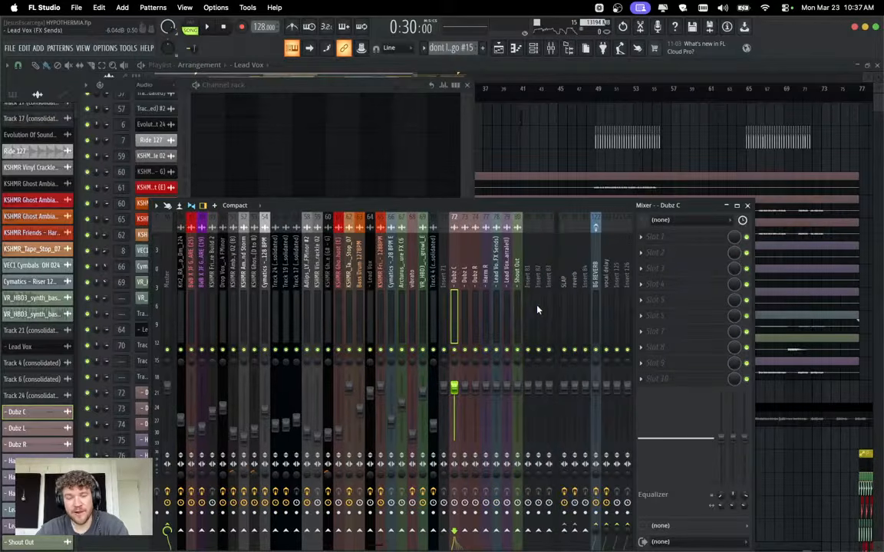
Rename the mixer track Insert 82 as VOCAL OUT.
click(537, 308)
right_click(537, 282)
click(585, 174)
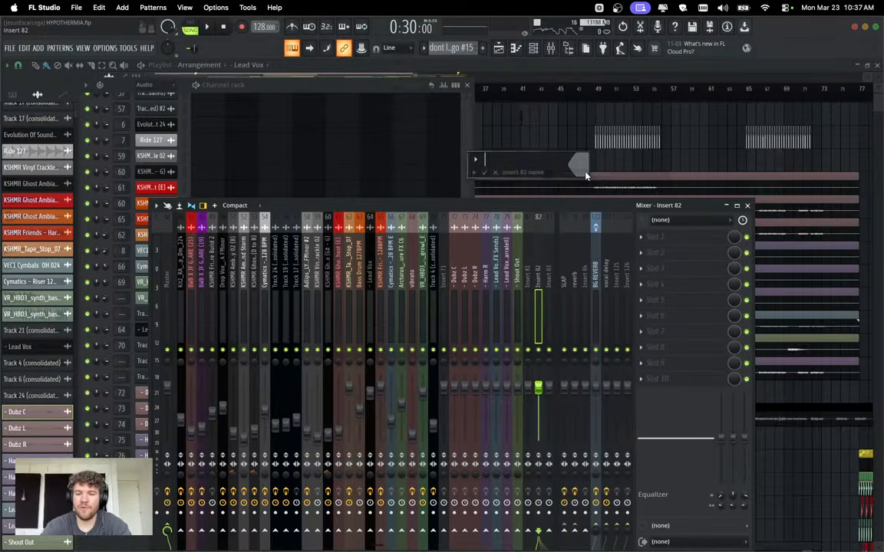
text(VOCAL OUT)
key(Return)
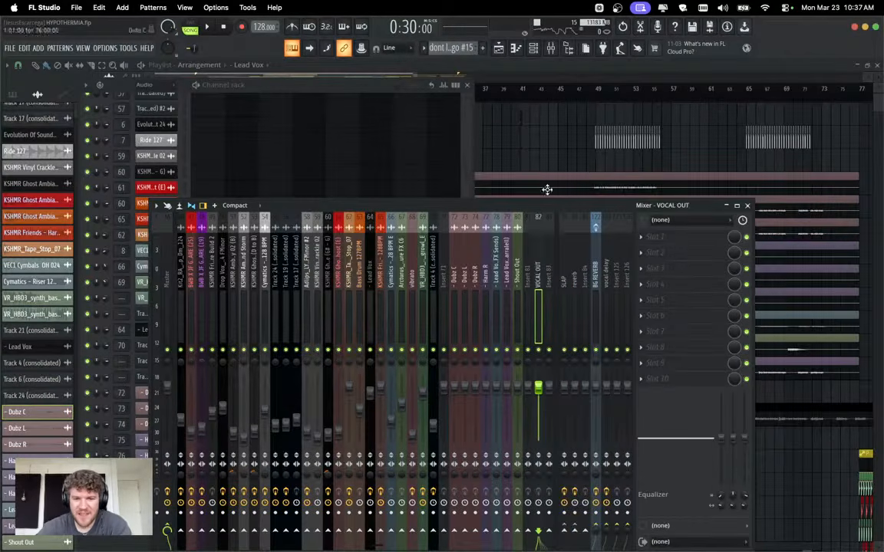
Move the Lead Vox mixer track to slot 71, directly beside the Dubz C track.
click(370, 294)
key(alt+Right)
key(alt+Right)
key(alt+Right)
key(alt+Right)
key(alt+Right)
key(alt+Right)
key(alt+Right)
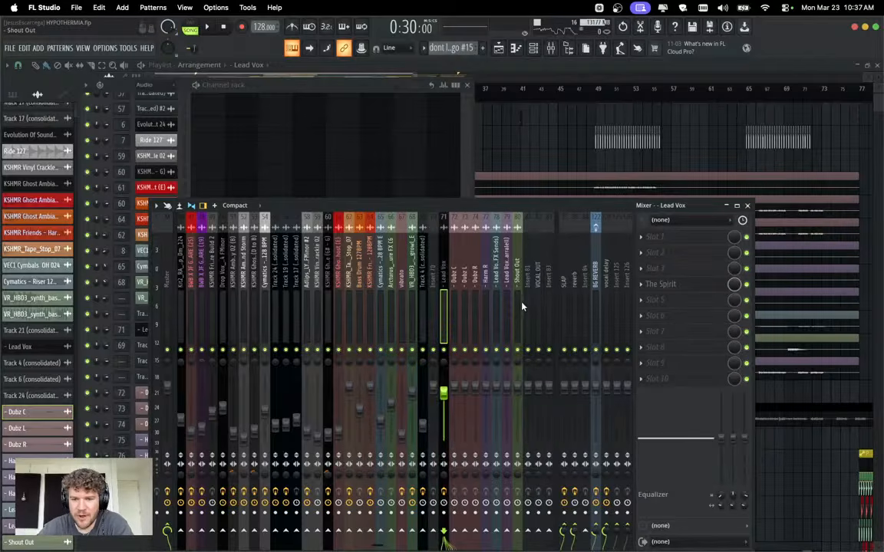
Route the mixer tracks from Lead Vox through Shout Out to VOCAL OUT and move VOCAL OUT beside Shout Out.
drag(519, 307, 449, 315)
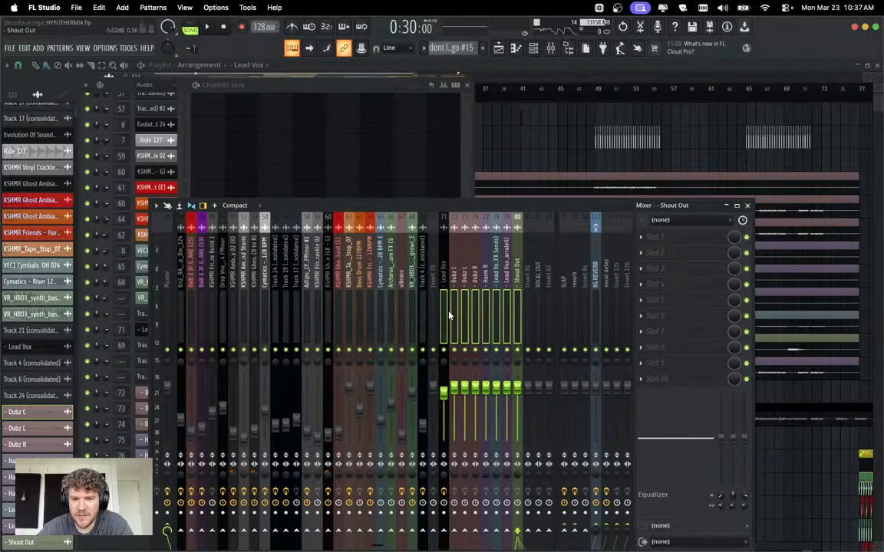
click(538, 531)
click(538, 282)
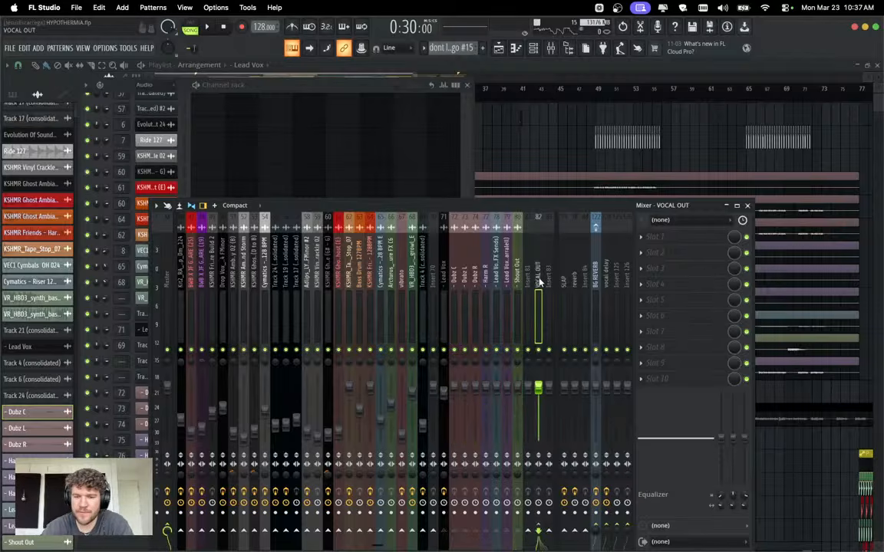
Play the song and solo the ssssdd #2 mixer track to listen to it and check its effect chain.
key(space)
click(469, 86)
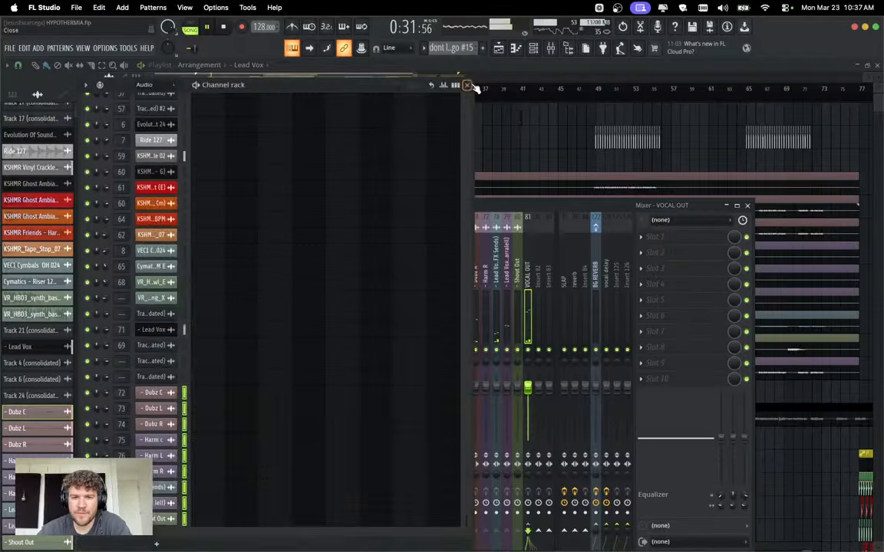
right_click(383, 170)
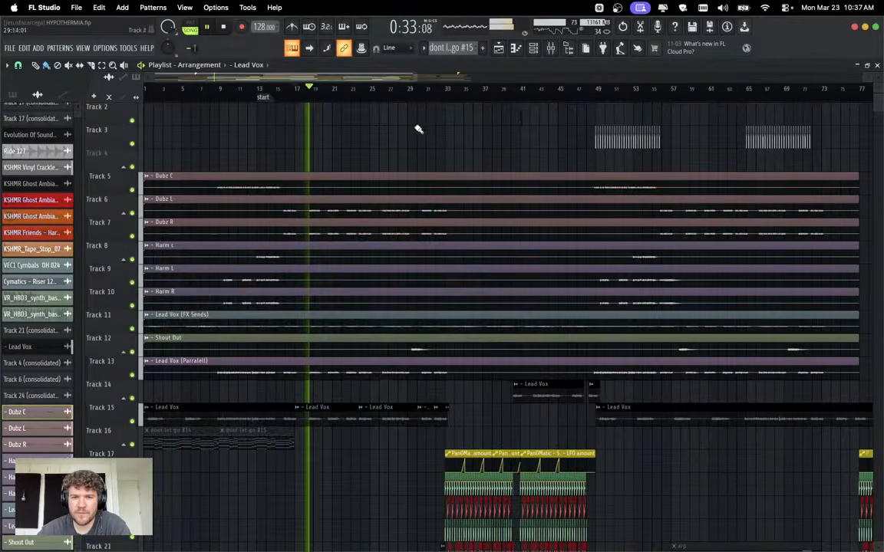
click(551, 47)
scroll(334, 316, left, 10)
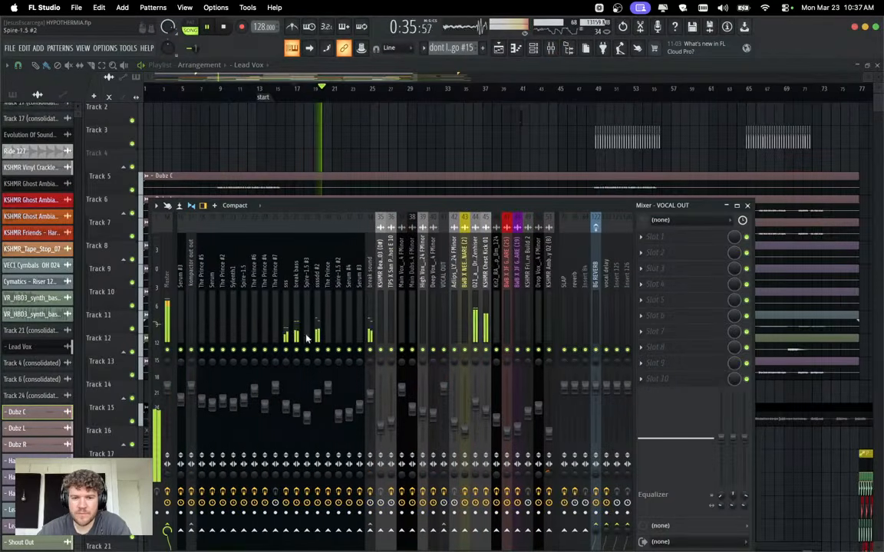
click(317, 319)
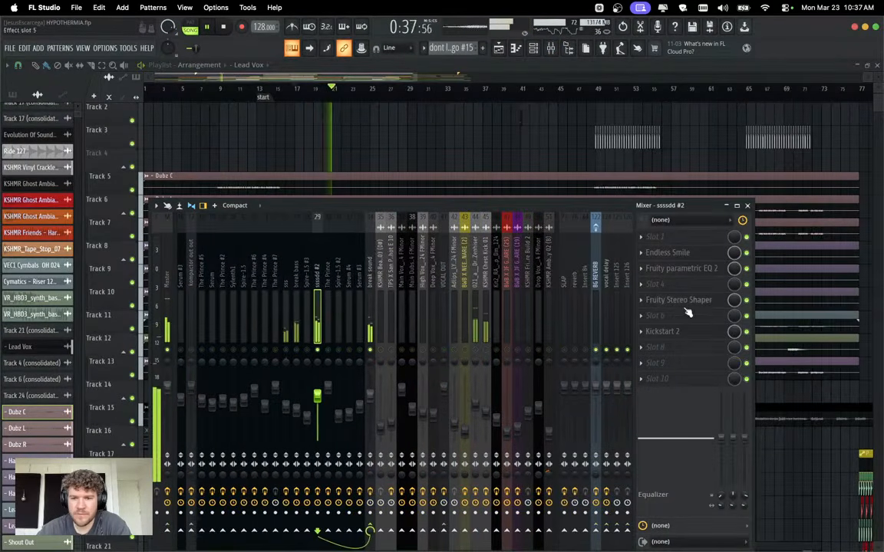
click(666, 283)
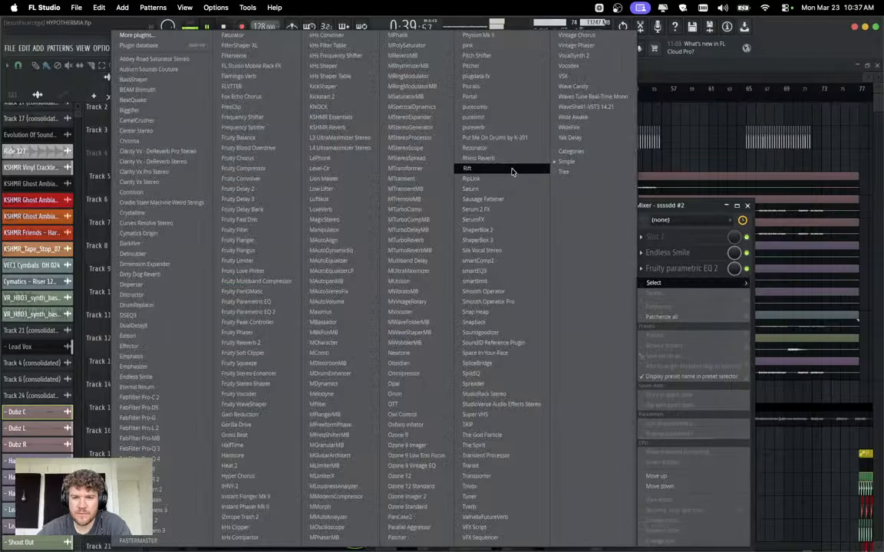
click(678, 200)
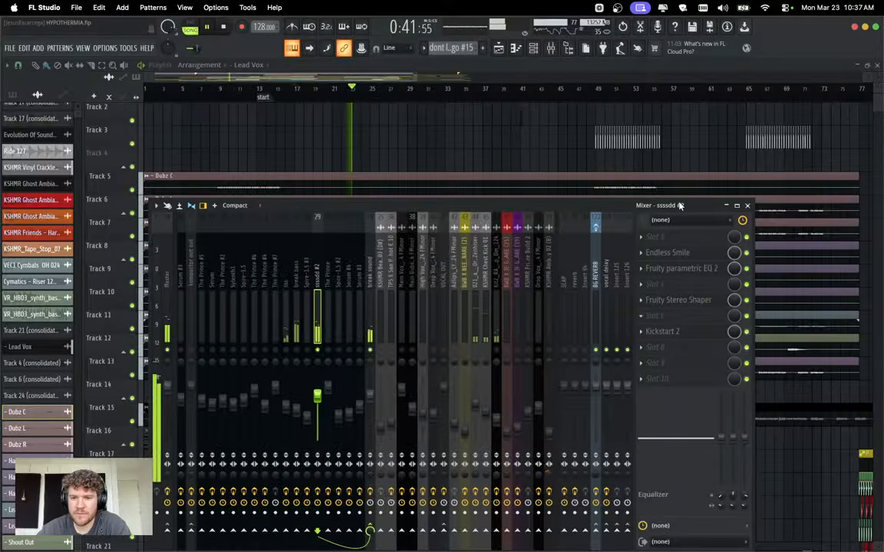
Select the High Chain ducking shape in Kickstart 2 on the ssssdd #2 track and stop playback.
click(702, 334)
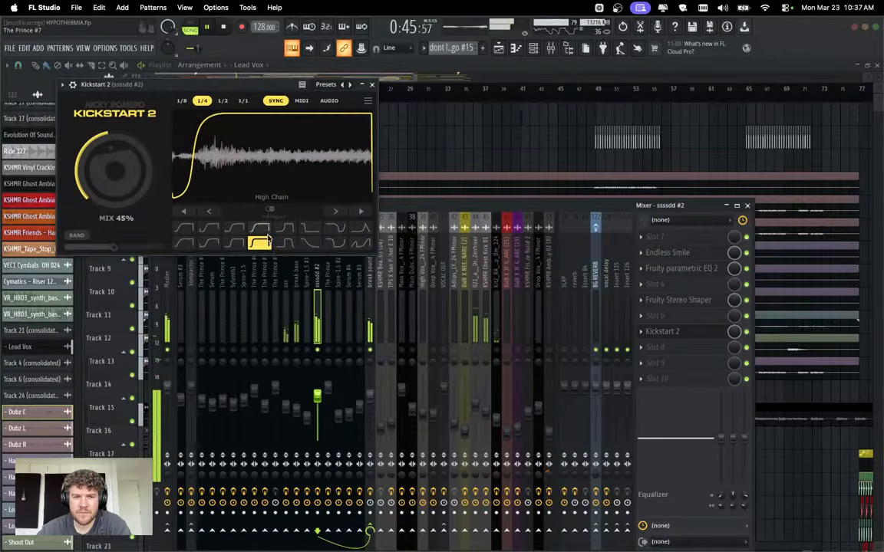
click(261, 242)
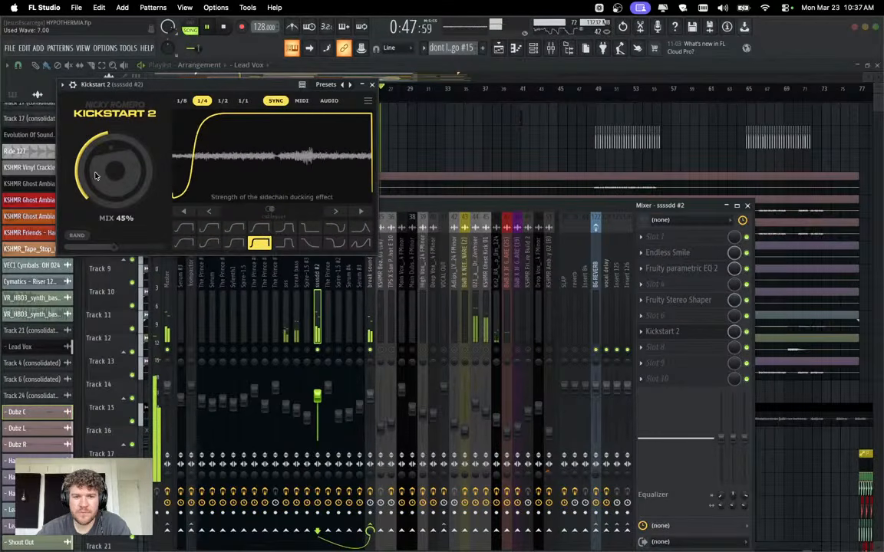
click(372, 84)
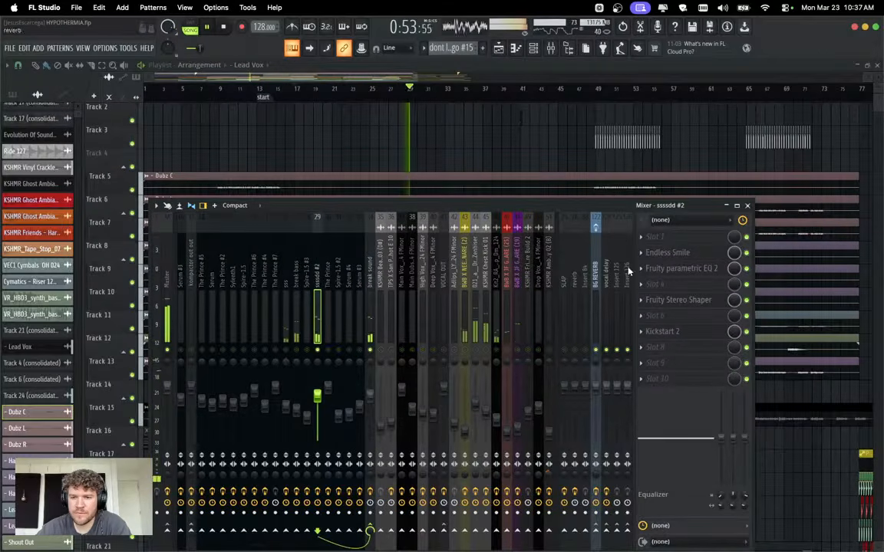
key(space)
click(648, 282)
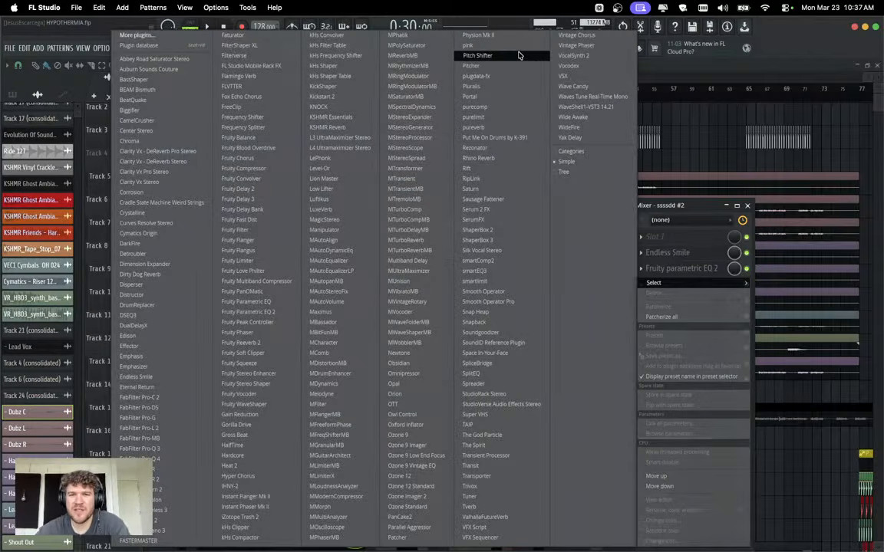
key(Escape)
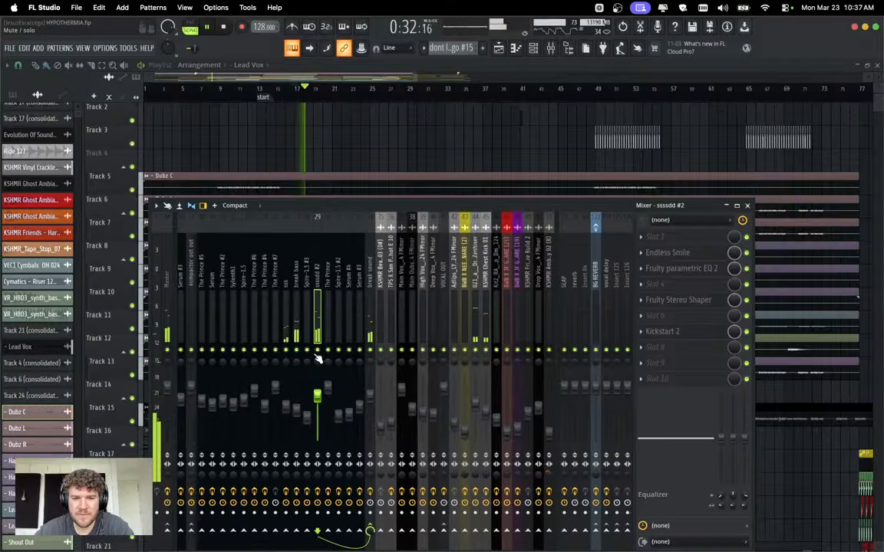
Show the Unsorted channel group in the channel rack and stop playback.
key(F6)
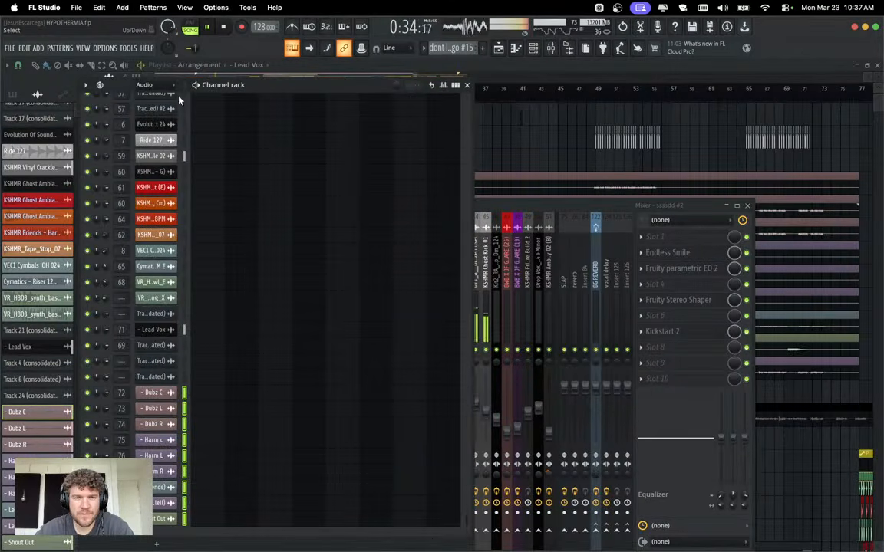
click(152, 79)
click(533, 48)
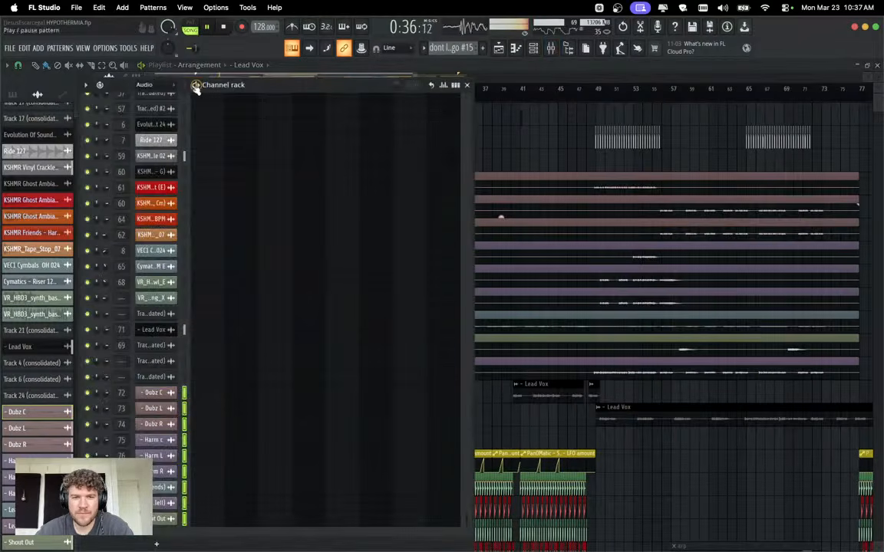
click(155, 85)
click(150, 129)
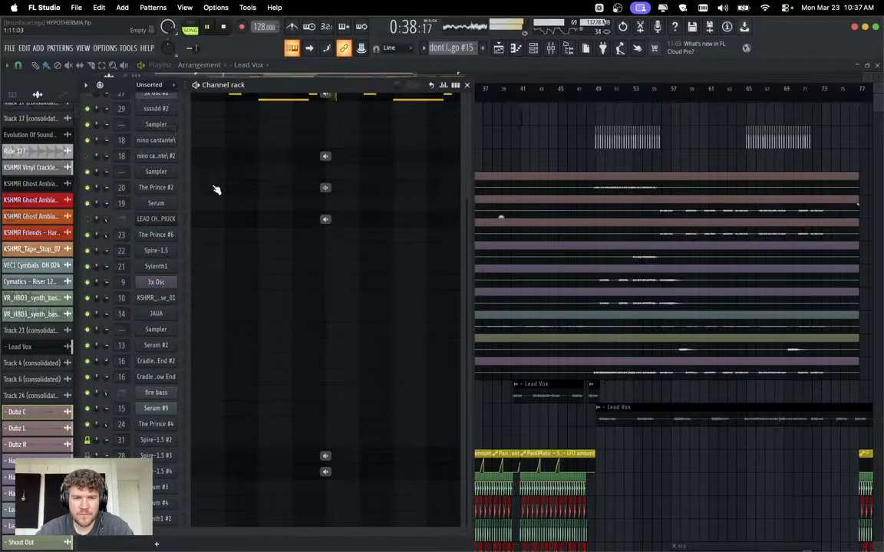
scroll(216, 189, up, 6)
key(space)
right_click(159, 189)
click(201, 330)
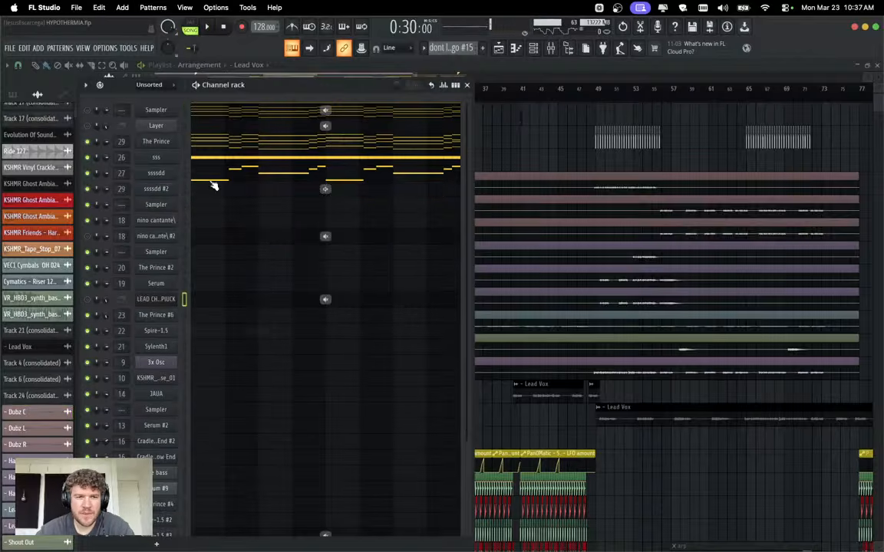
Clone The Prince channel and load the panoramic sight preset in the clone.
right_click(164, 145)
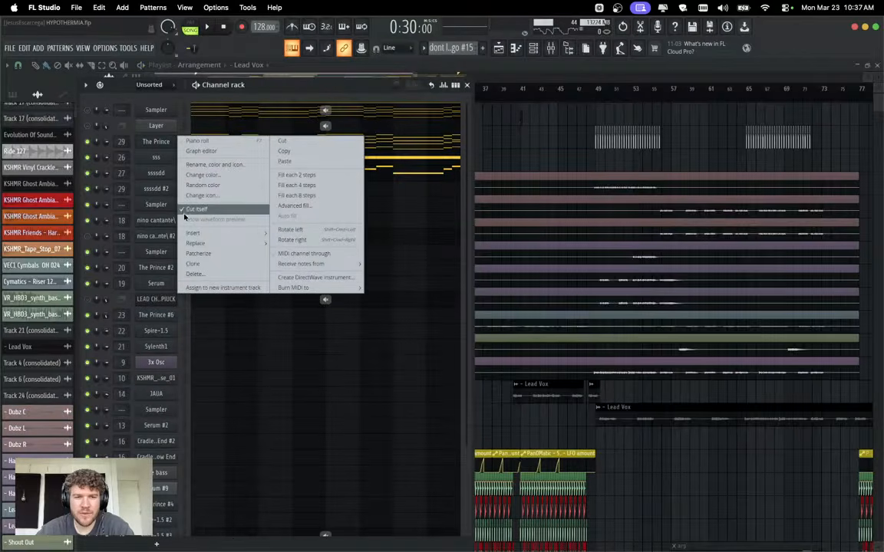
click(194, 263)
click(164, 159)
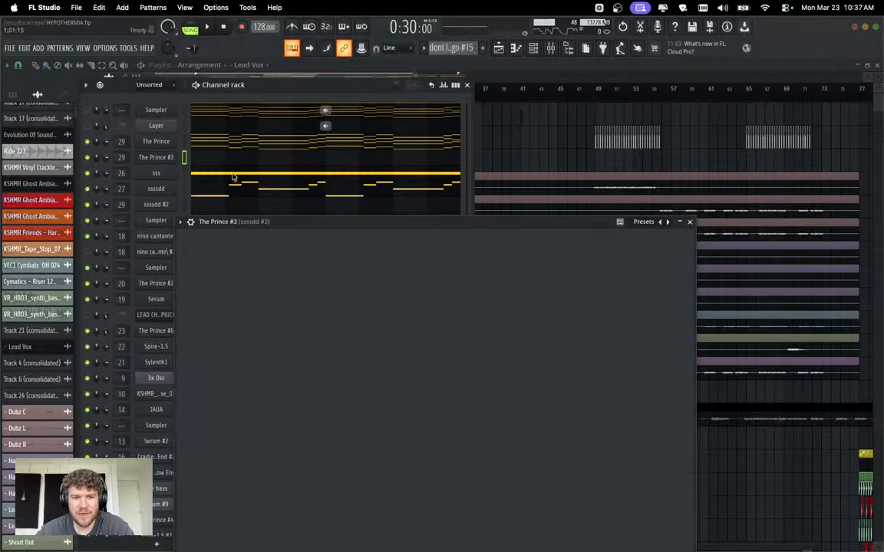
click(484, 262)
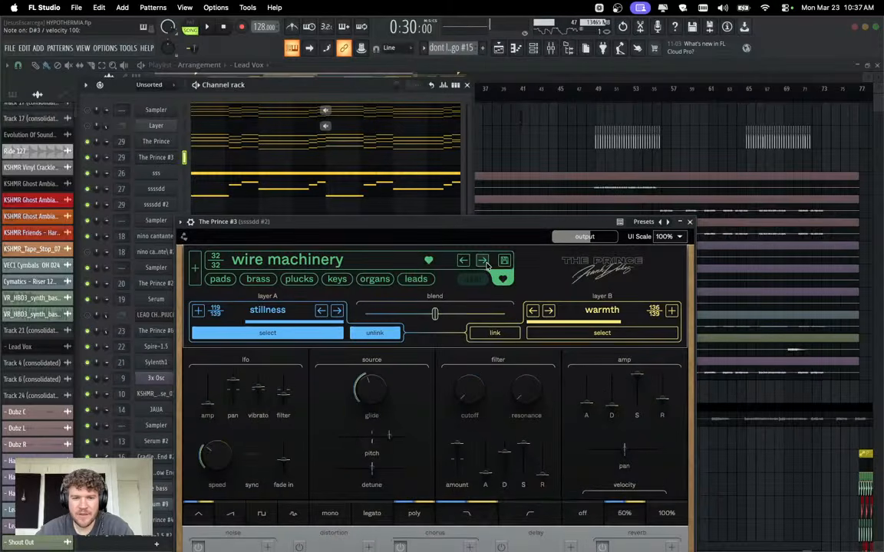
click(318, 262)
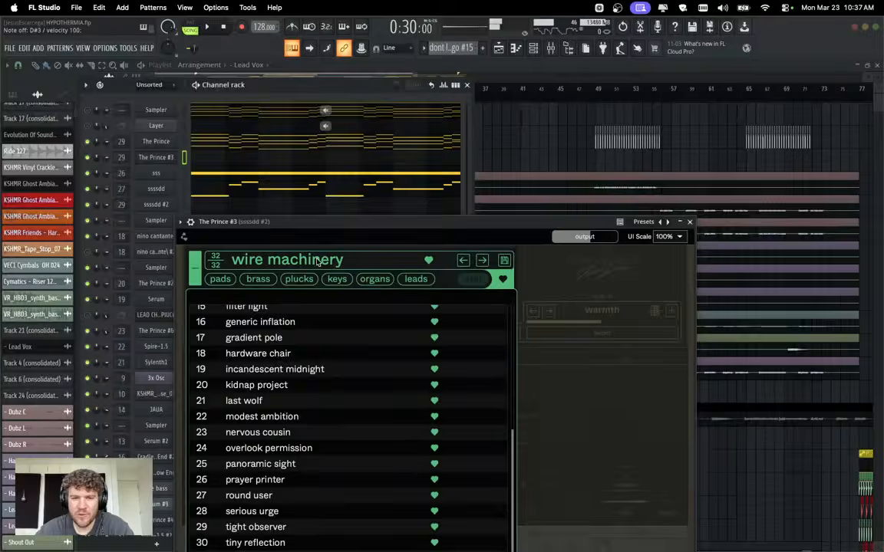
click(301, 461)
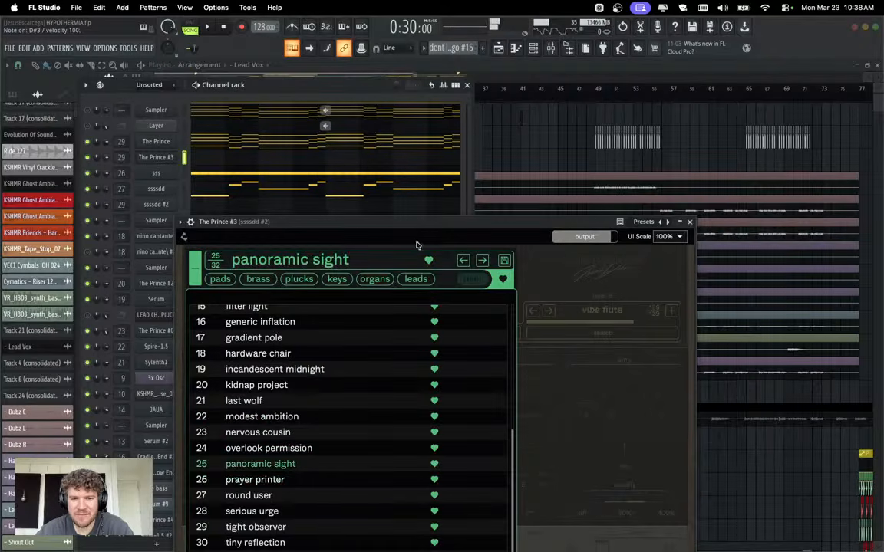
Give the cloned channel the same chords as The Prince and play the song to hear the new layer.
key(space)
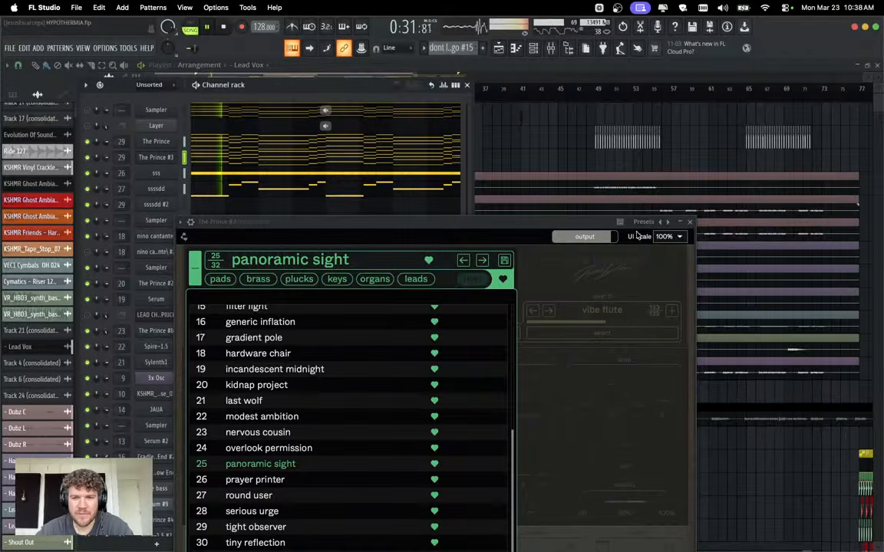
click(689, 223)
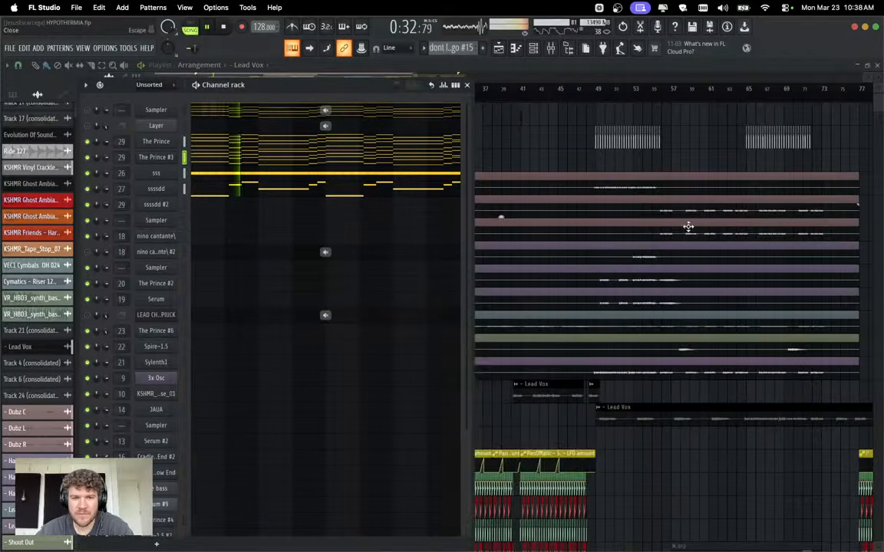
Stop playback and reset the channel pitch of The Prince #3.
click(162, 159)
key(space)
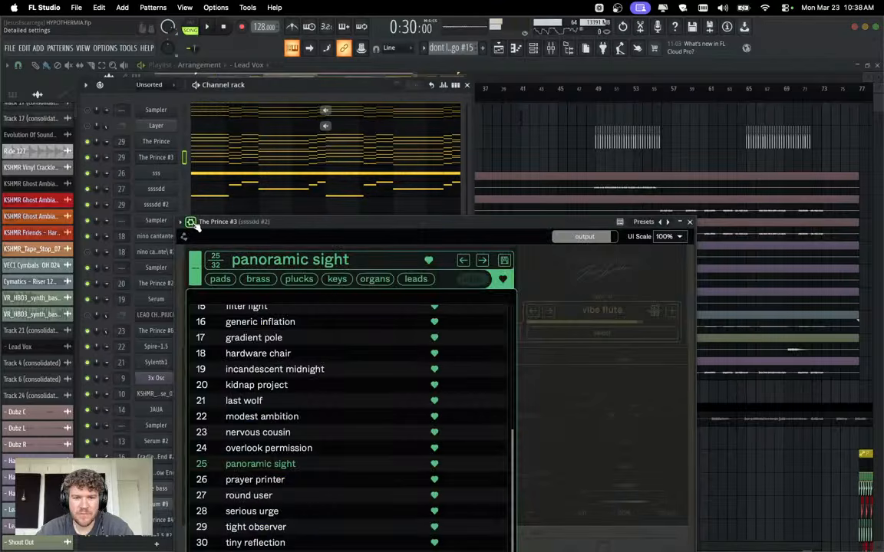
click(192, 223)
right_click(637, 241)
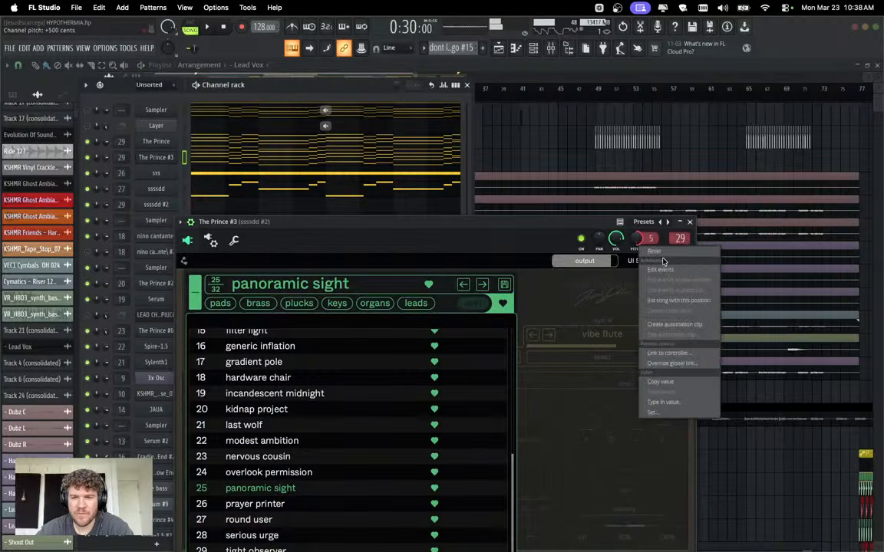
click(660, 253)
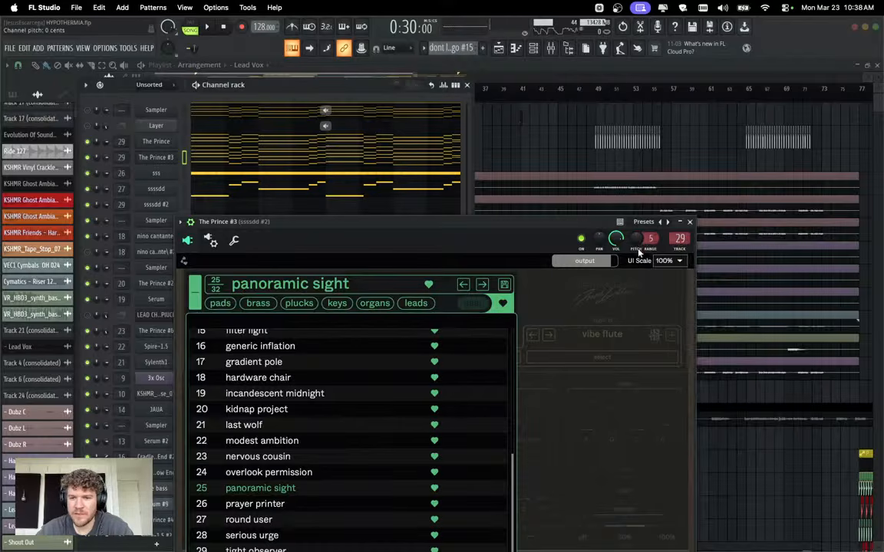
right_click(645, 247)
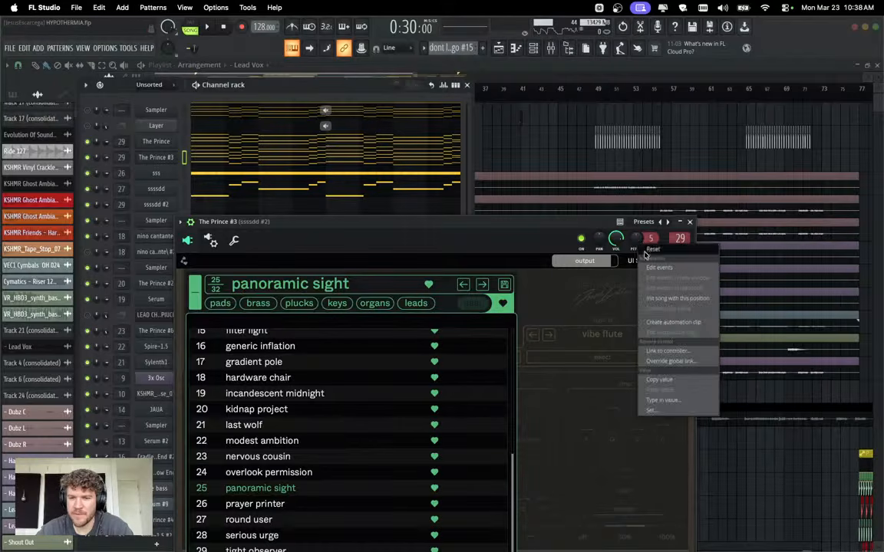
click(665, 350)
click(409, 274)
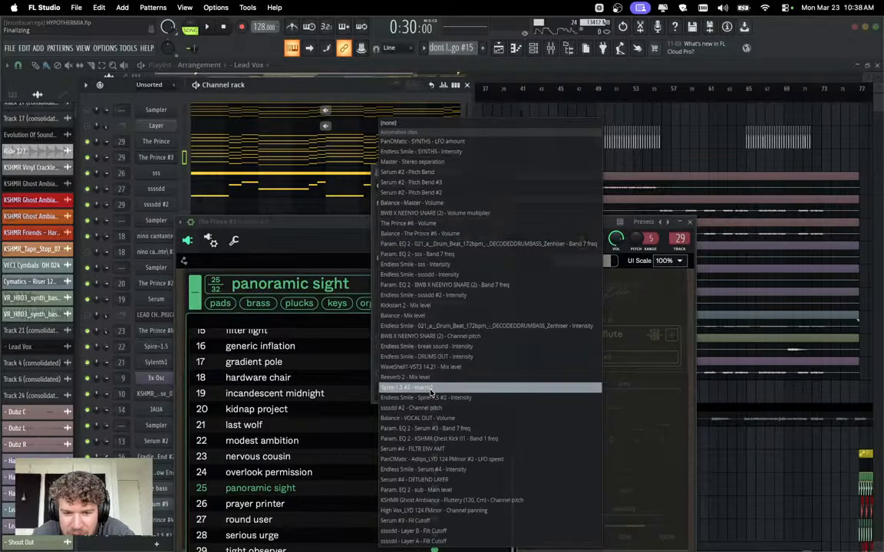
click(295, 237)
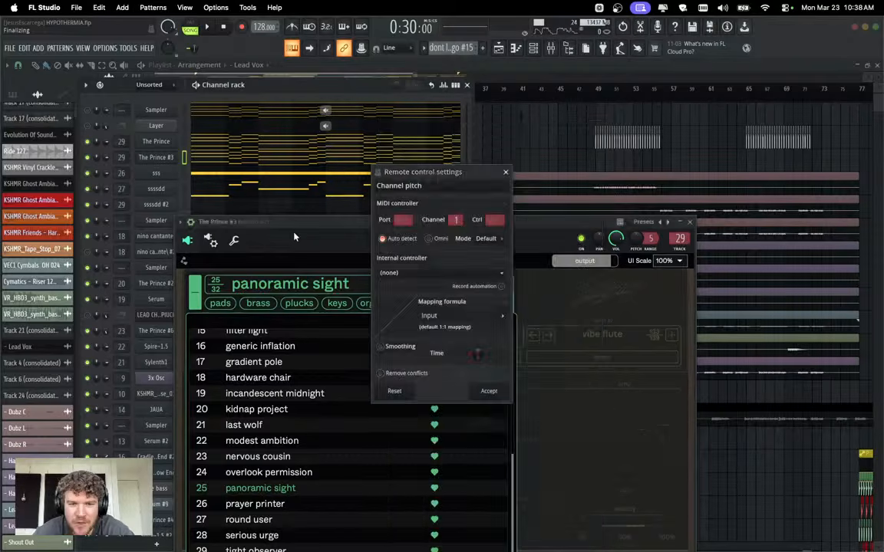
click(506, 173)
Check the controller link on the channel pitch of the original The Prince channel.
click(159, 142)
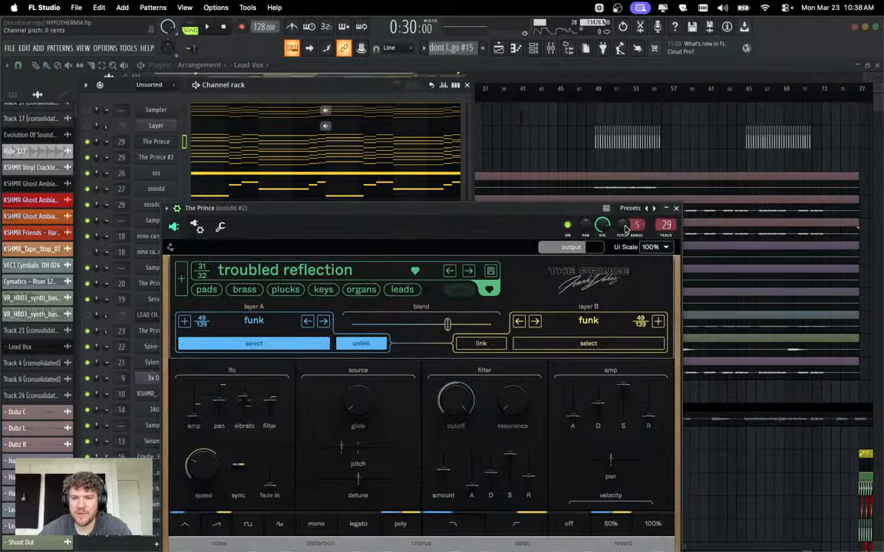
right_click(626, 229)
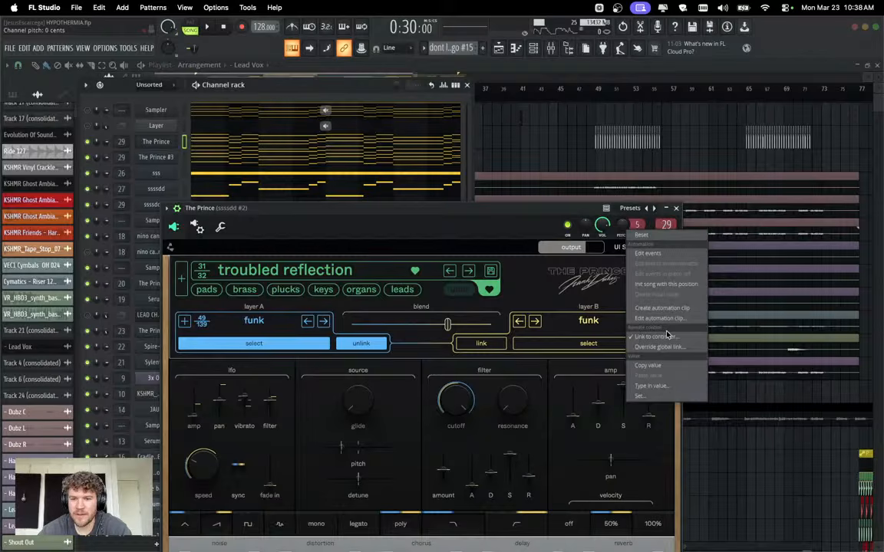
click(324, 188)
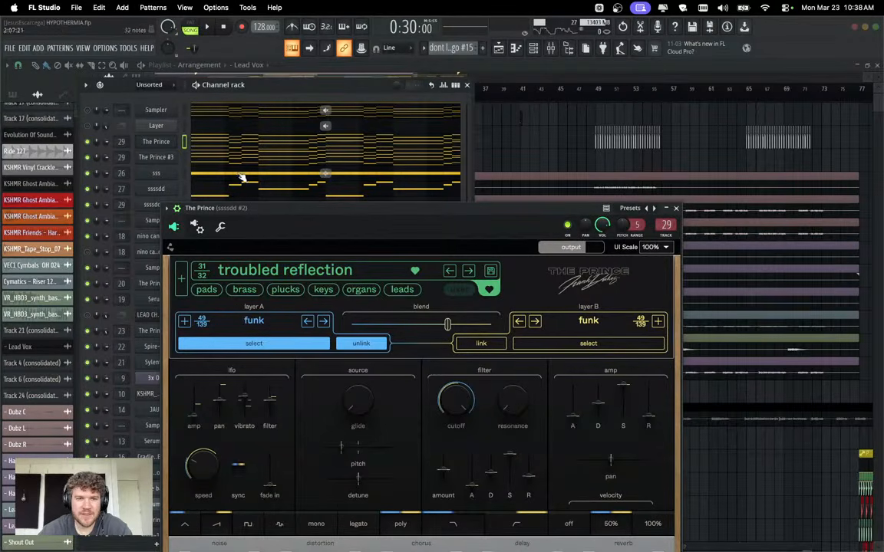
Link the channel pitch of The Prince #3 to the ssssdd #2 - Channel pitch automation clip and play the song.
click(159, 157)
right_click(641, 240)
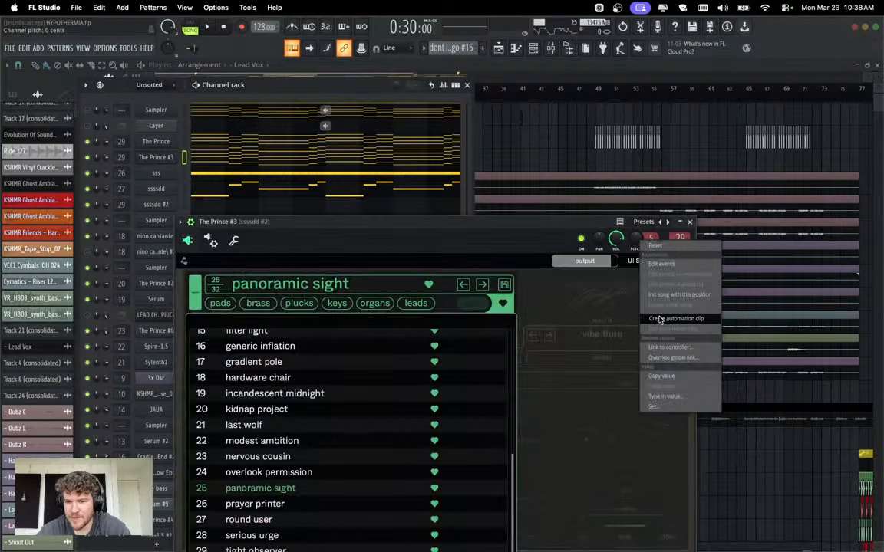
click(669, 346)
click(417, 274)
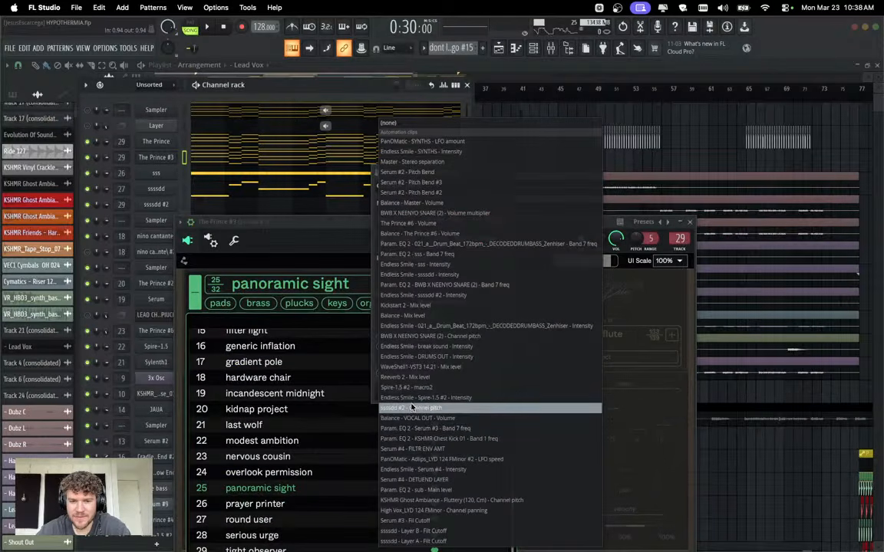
click(374, 366)
click(486, 388)
key(space)
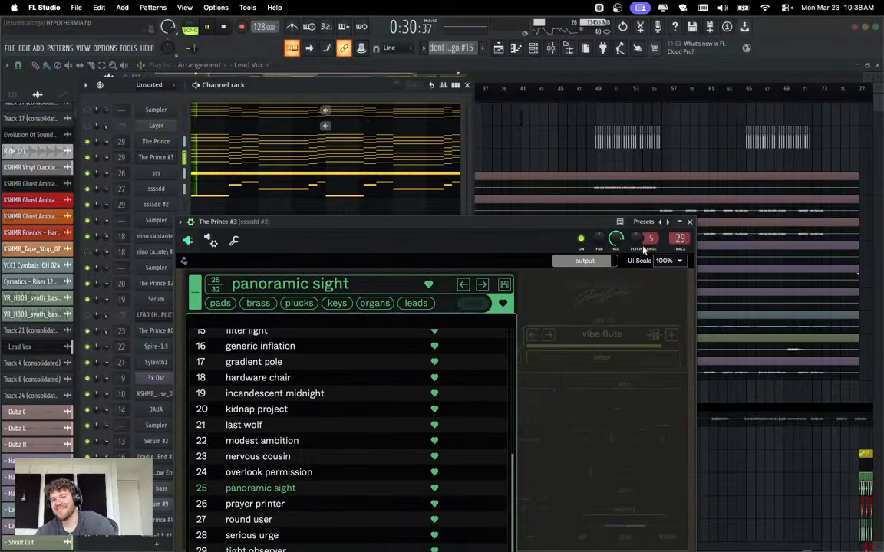
click(689, 222)
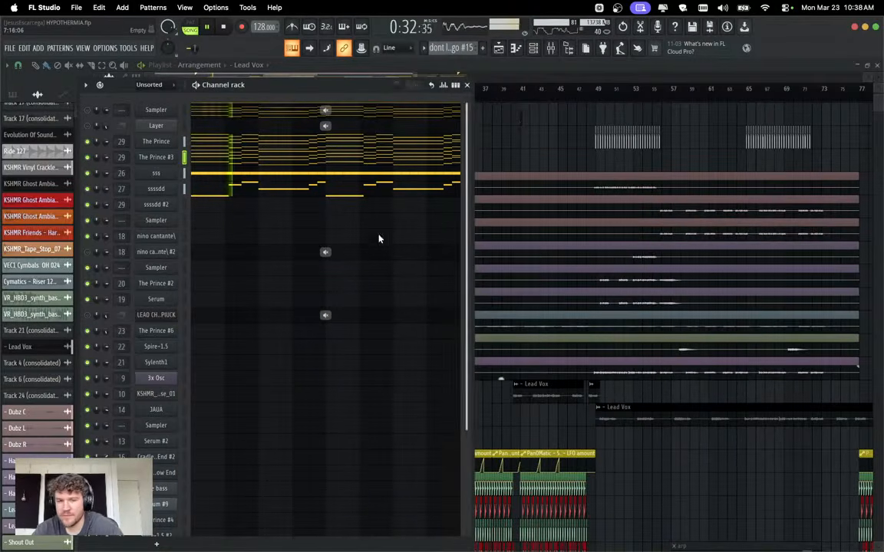
Stop playback and assign The Prince #3 channel to its own free mixer track, number 70.
click(156, 158)
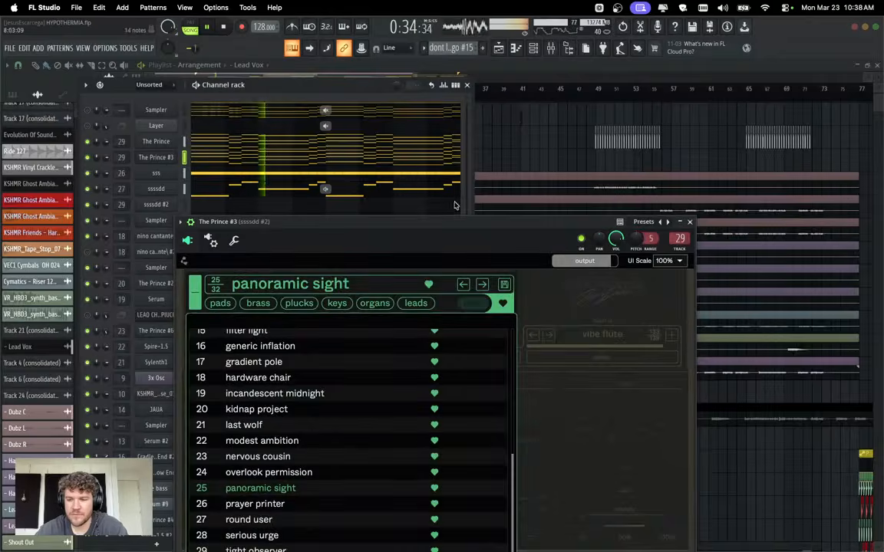
key(space)
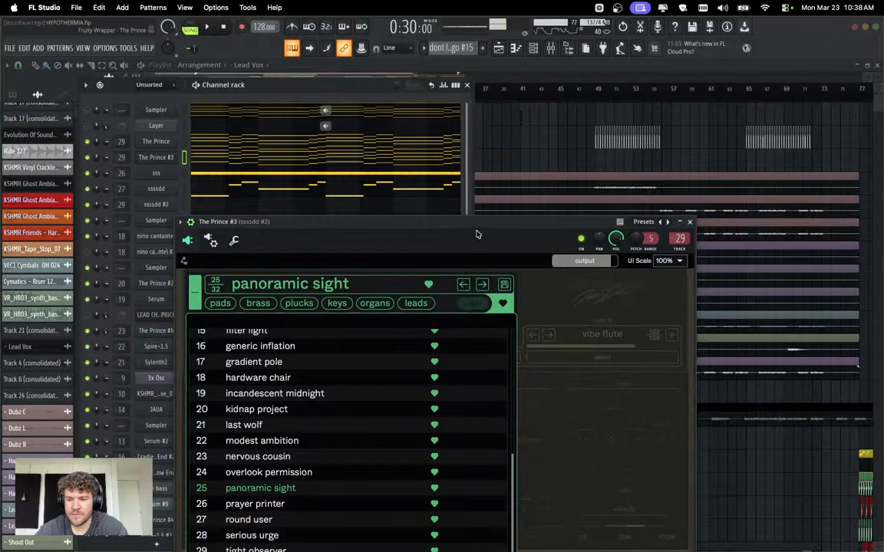
click(681, 250)
click(689, 222)
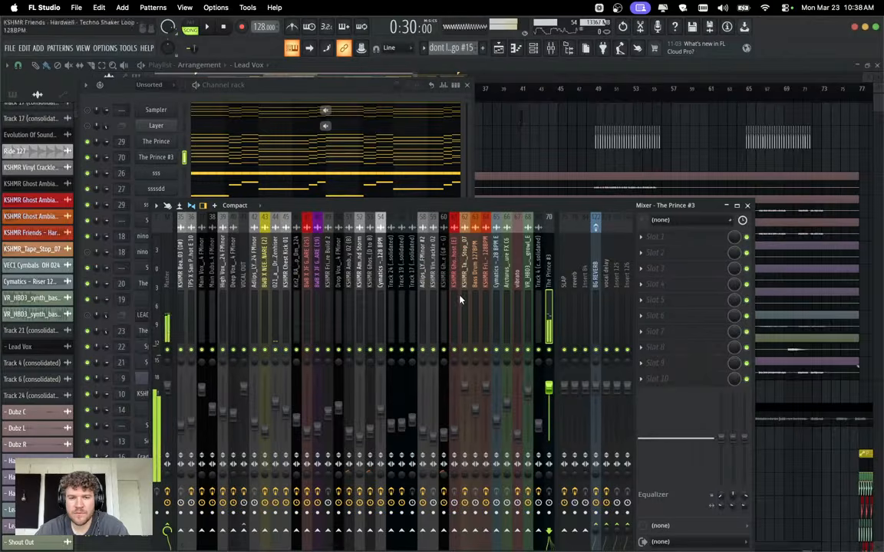
During playback, move The Prince #3 mixer track to position 29 before ssssdd #2, route it to break sound and lower its fader.
key(space)
key(alt+Left)
key(alt+Left)
key(alt+Left)
key(alt+Left)
key(alt+Left)
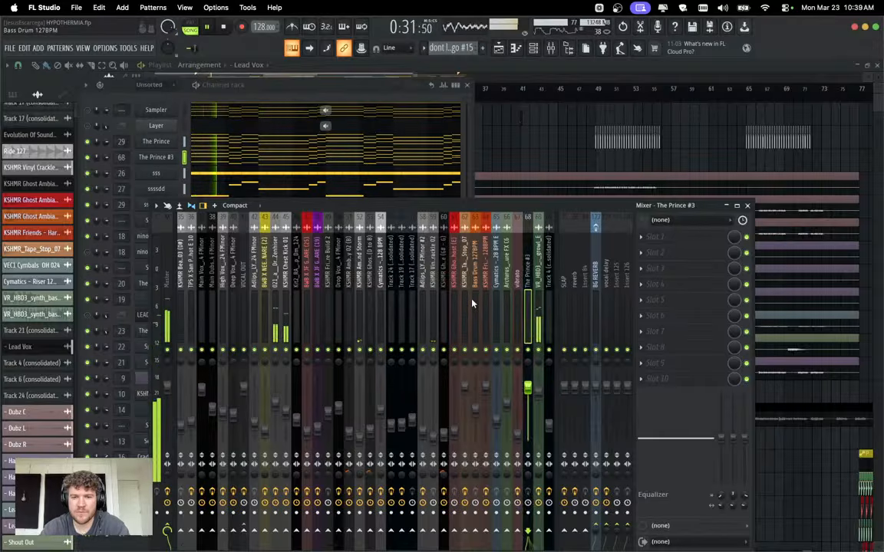
key(alt+Left)
key(alt+Left)
key(alt+Left)
key(alt+Left)
key(alt+Left)
key(alt+Left)
key(alt+Left)
key(alt+Left)
key(alt+Left)
key(alt+Left)
key(alt+Left)
key(alt+Left)
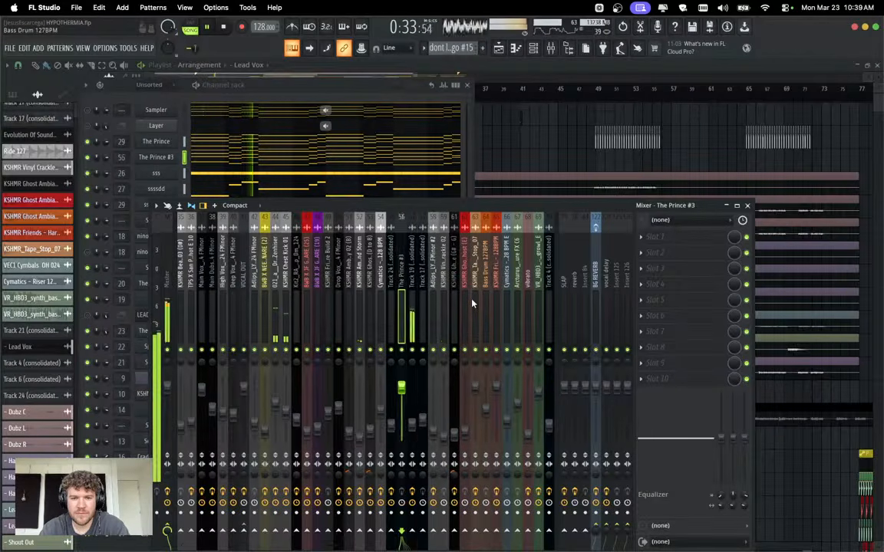
key(alt+Left)
key(alt+Left)
key(alt+Left)
key(alt+Left)
key(alt+Left)
key(alt+Left)
key(alt+Left)
key(alt+Left)
key(alt+Left)
key(alt+Left)
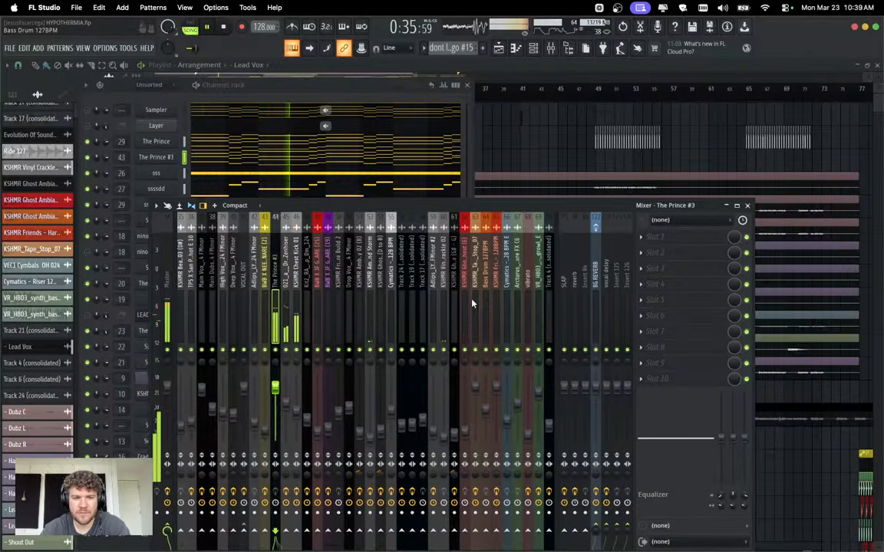
scroll(246, 299, left, 6)
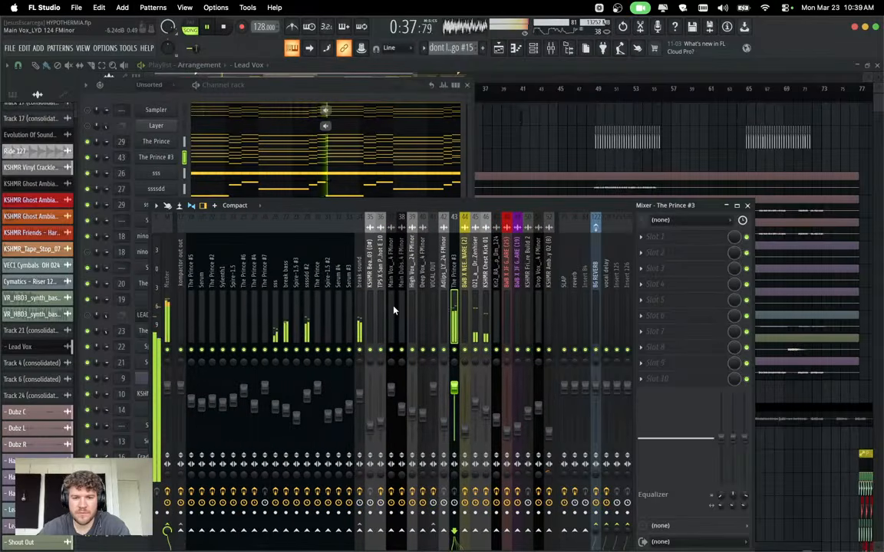
key(alt+Left)
key(alt+Left)
key(alt+Left)
key(alt+Left)
key(alt+Left)
key(alt+Left)
key(alt+Left)
key(alt+Left)
key(alt+Left)
key(alt+Left)
key(alt+Left)
key(alt+Left)
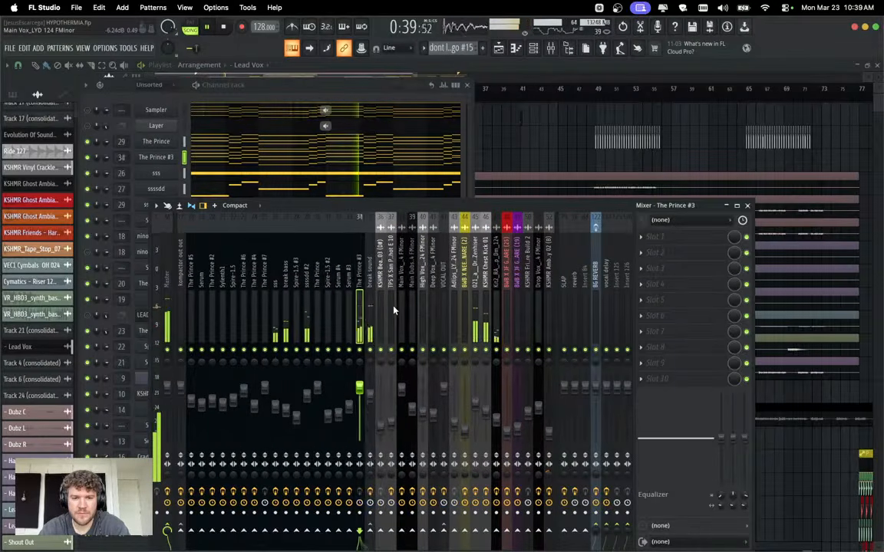
key(alt+Left)
key(alt+Left)
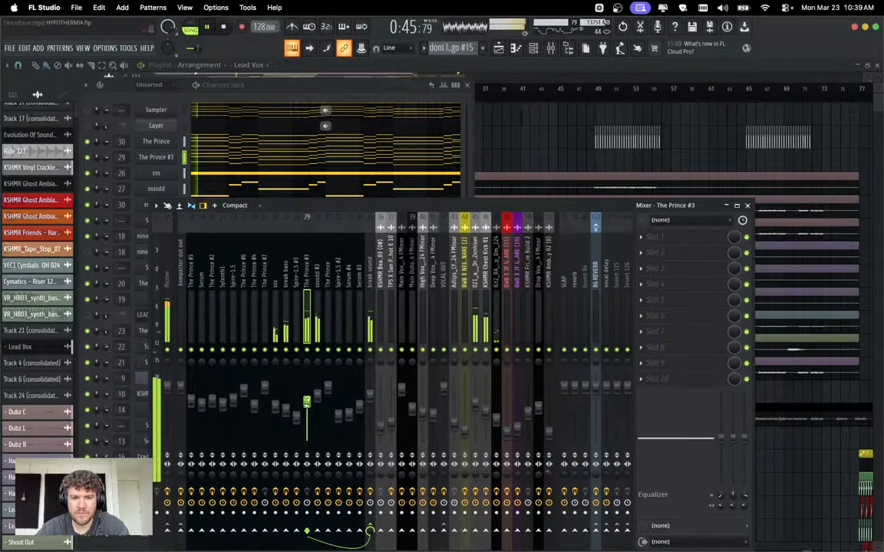
Reset the volume fader of the Lead Vox mixer track to 100%.
key(F5)
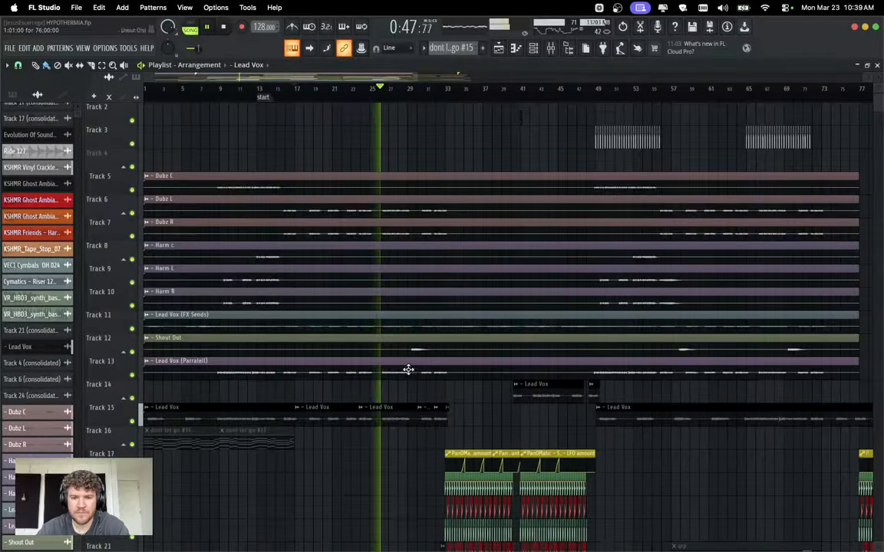
scroll(398, 413, down, 2)
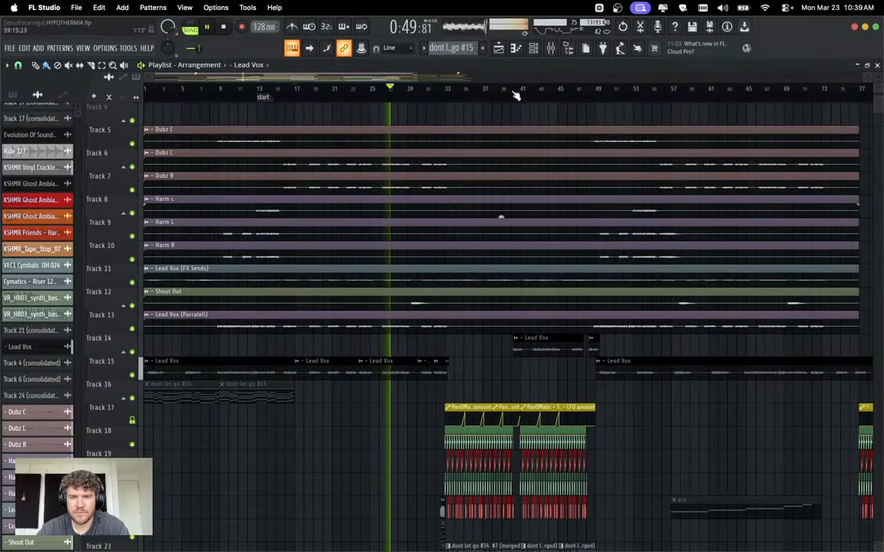
click(551, 49)
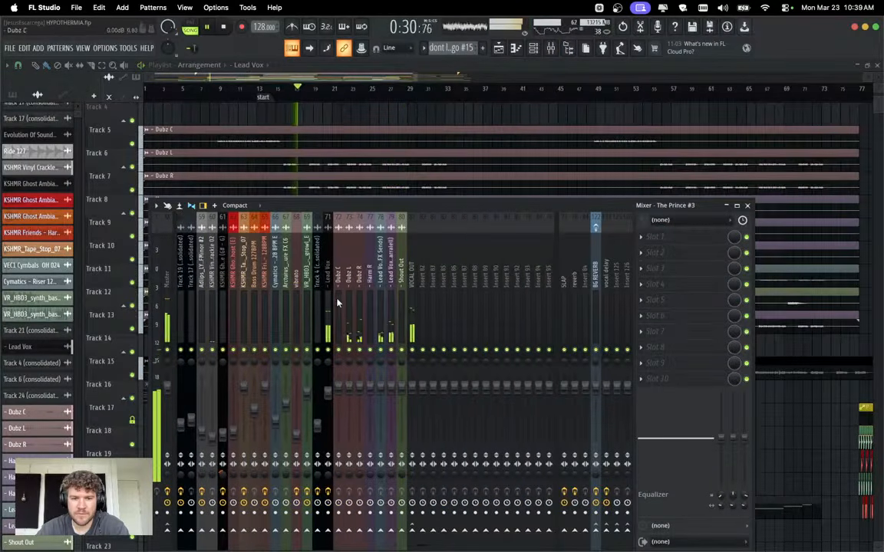
right_click(330, 393)
click(356, 382)
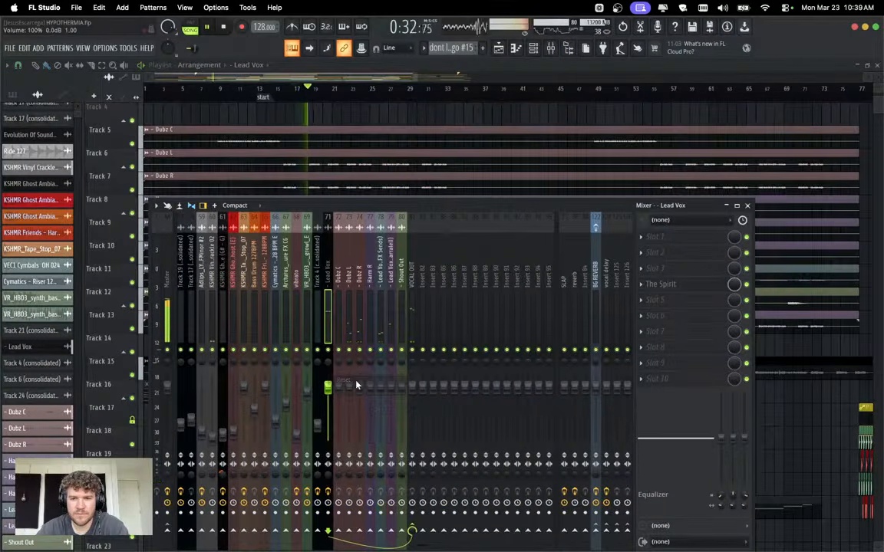
Send the VOCAL OUT mixer track to BG REVERB and vocal delay, and adjust the BG REVERB send level.
click(411, 295)
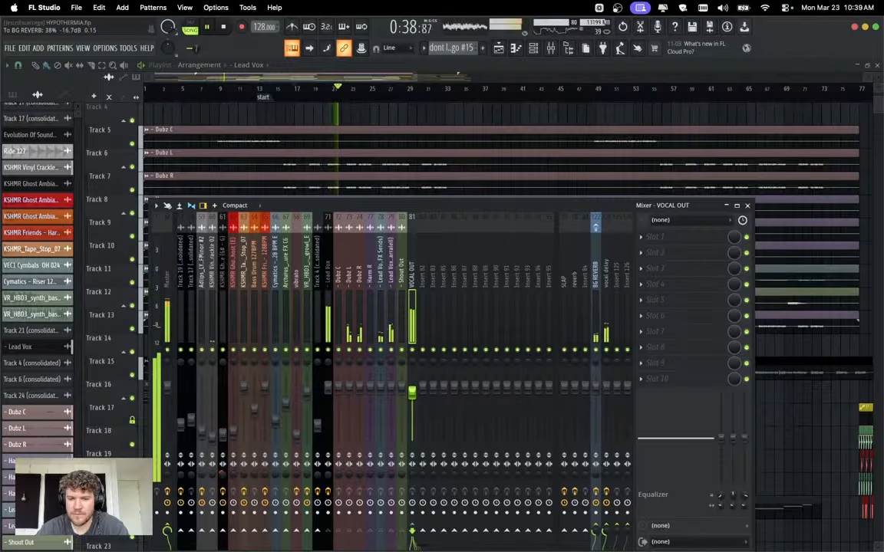
drag(596, 532, 596, 522)
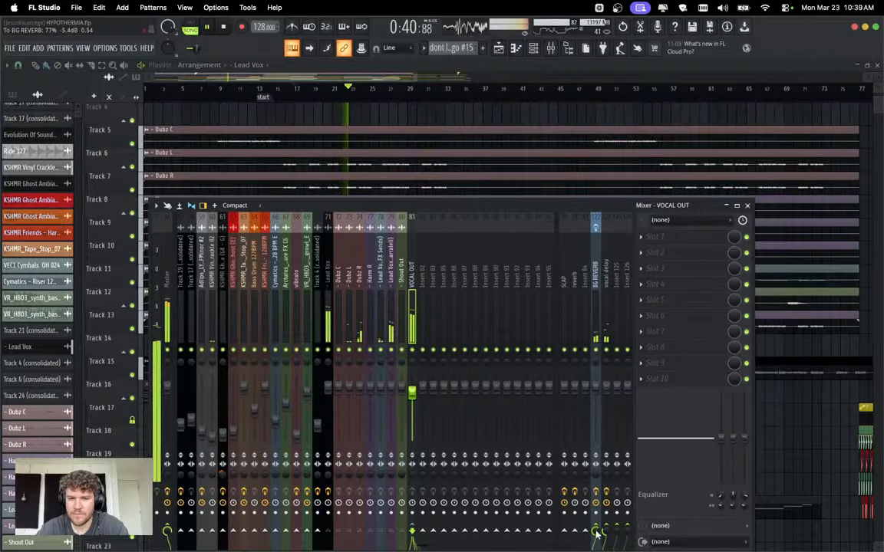
drag(596, 534, 596, 530)
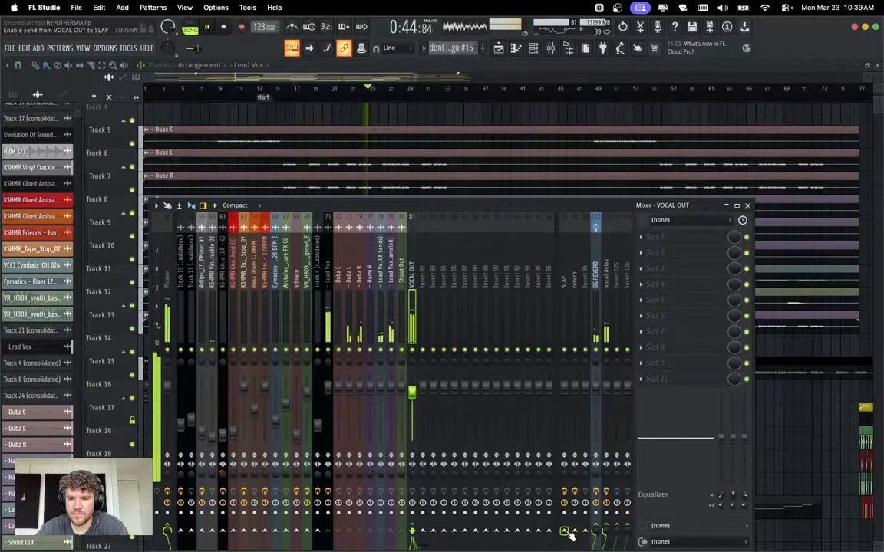
Send the Lead Vox mixer track to SLAP at about 48%, select the Dubz L track and return to the playlist.
click(327, 270)
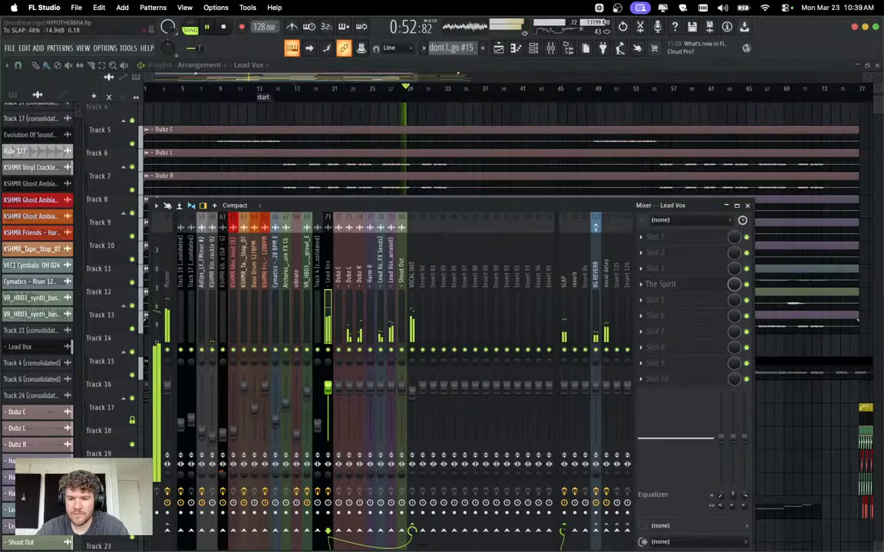
click(349, 303)
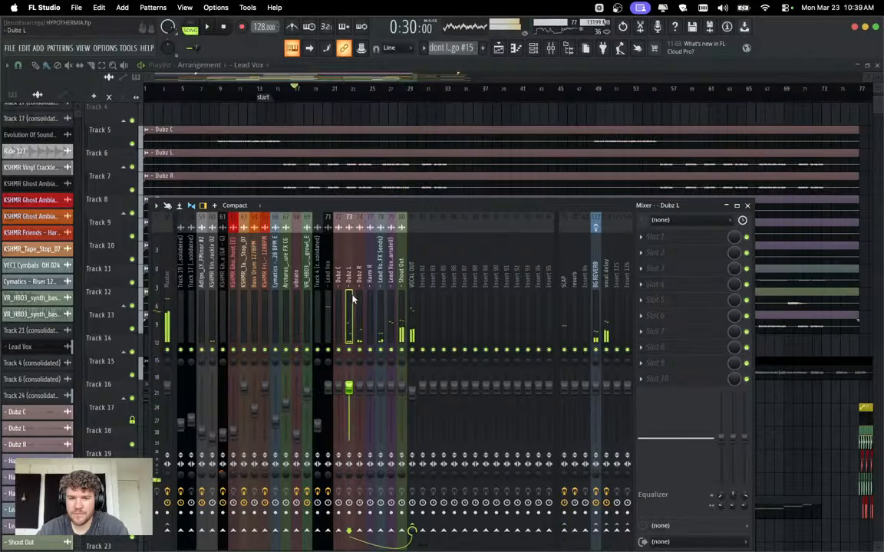
key(F9)
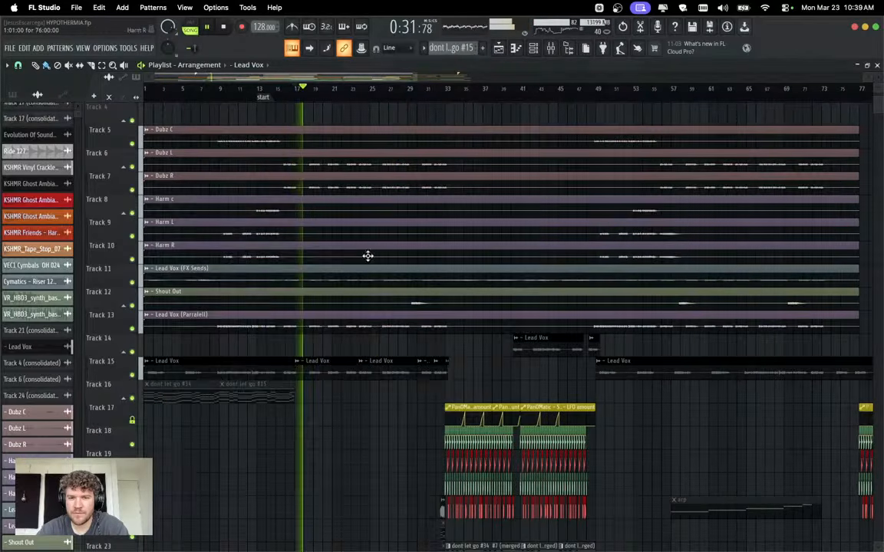
scroll(312, 373, up, 3)
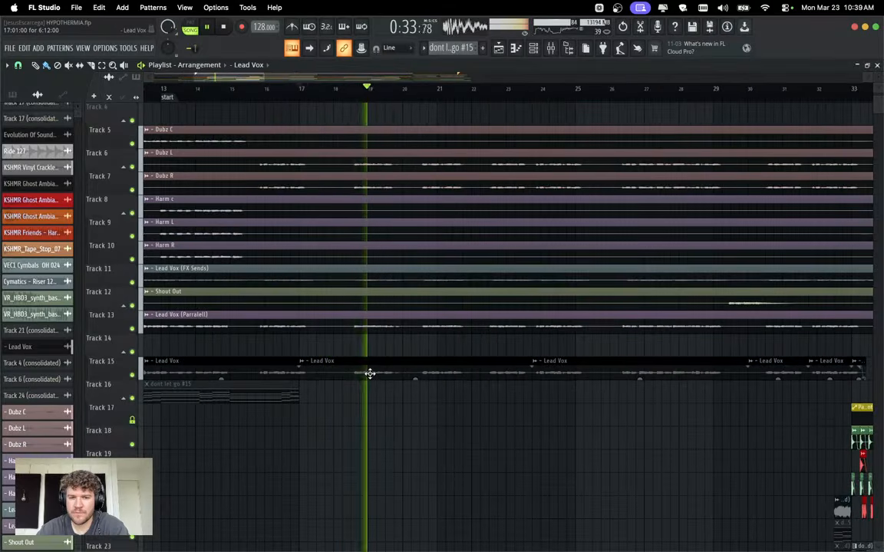
scroll(368, 374, down, 2)
scroll(360, 372, down, 2)
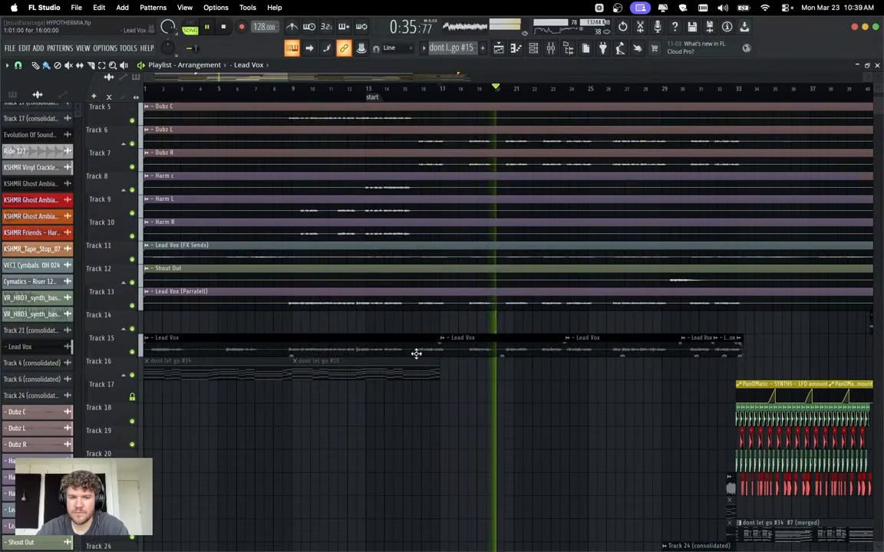
scroll(484, 376, up, 2)
scroll(517, 392, down, 1)
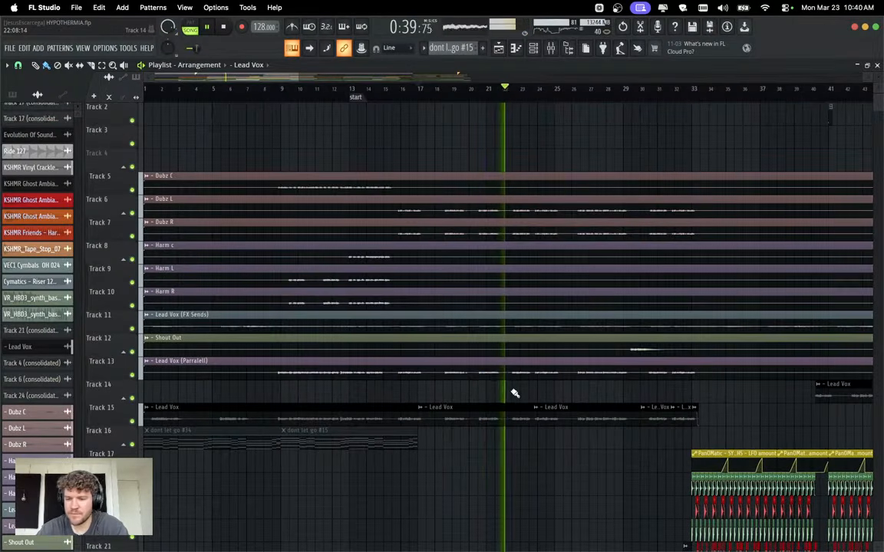
Audition the vocal arrangement in the playlist from around bar 16 and again from bar 32.
key(space)
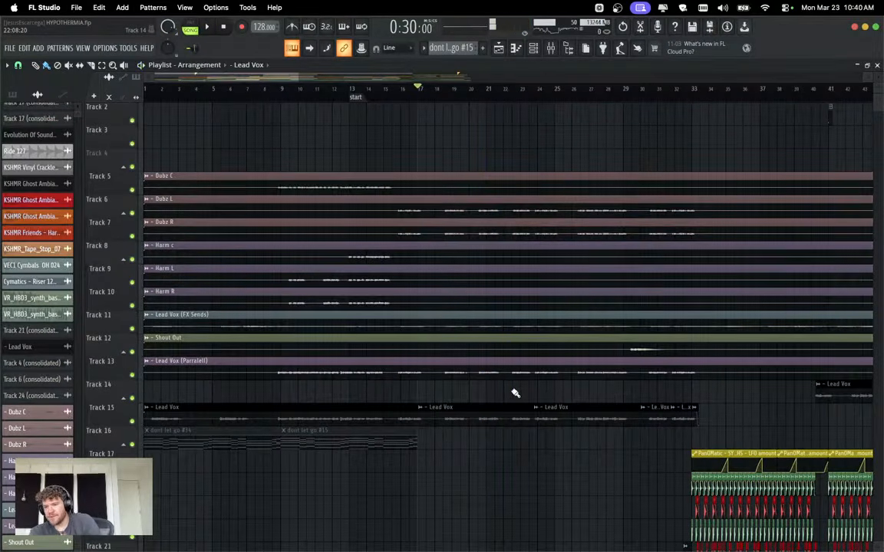
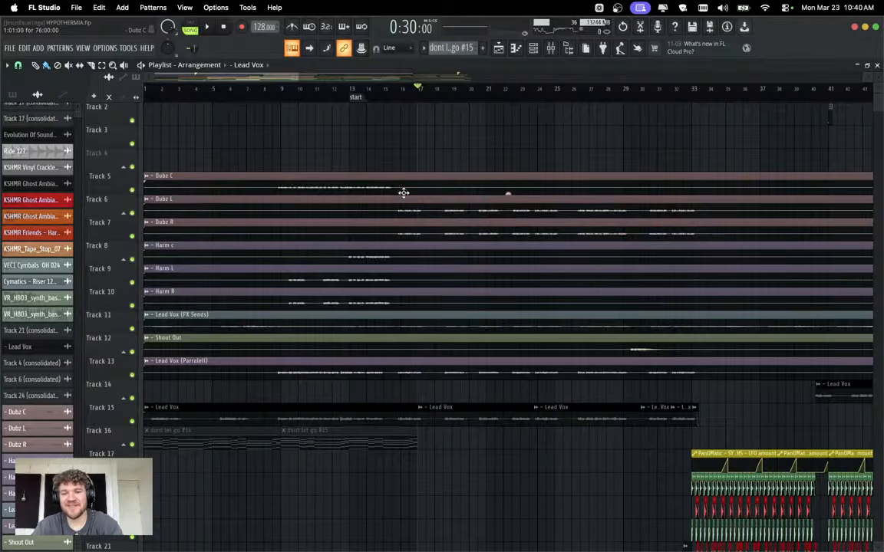
scroll(737, 385, down, 3)
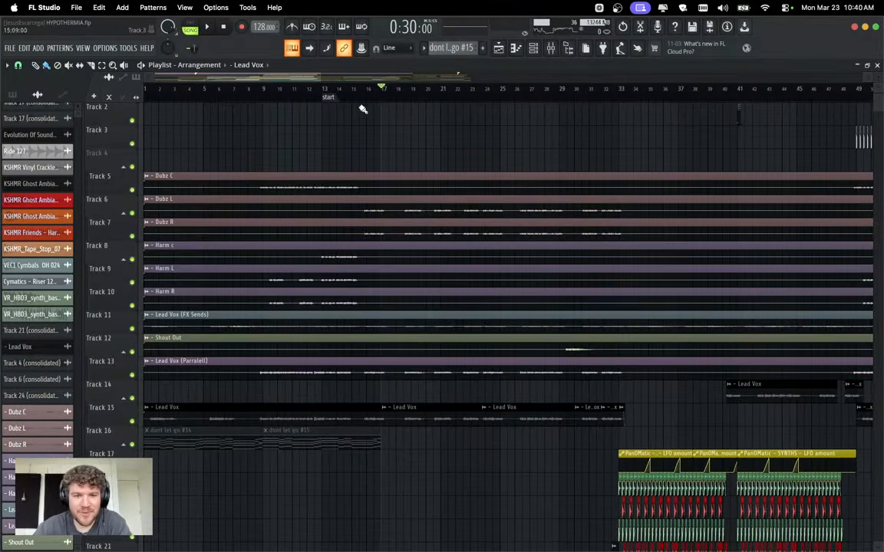
click(365, 95)
key(space)
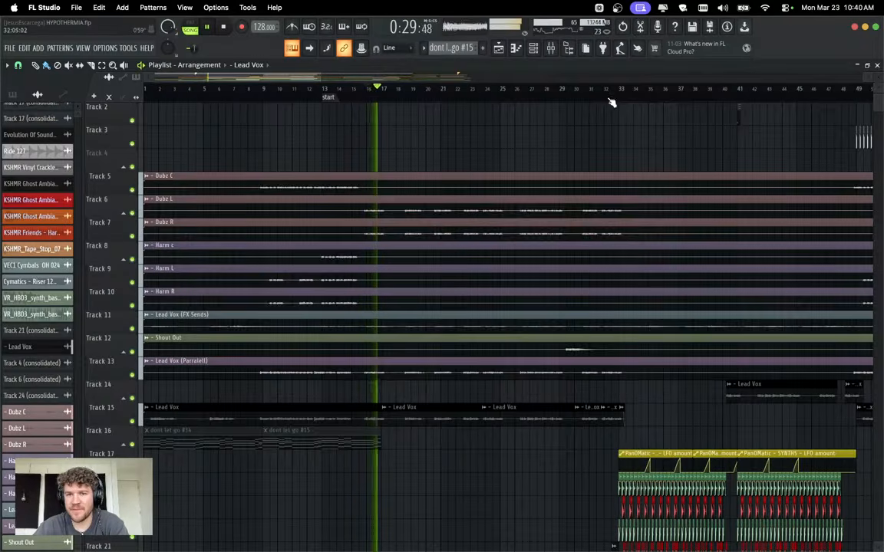
click(589, 90)
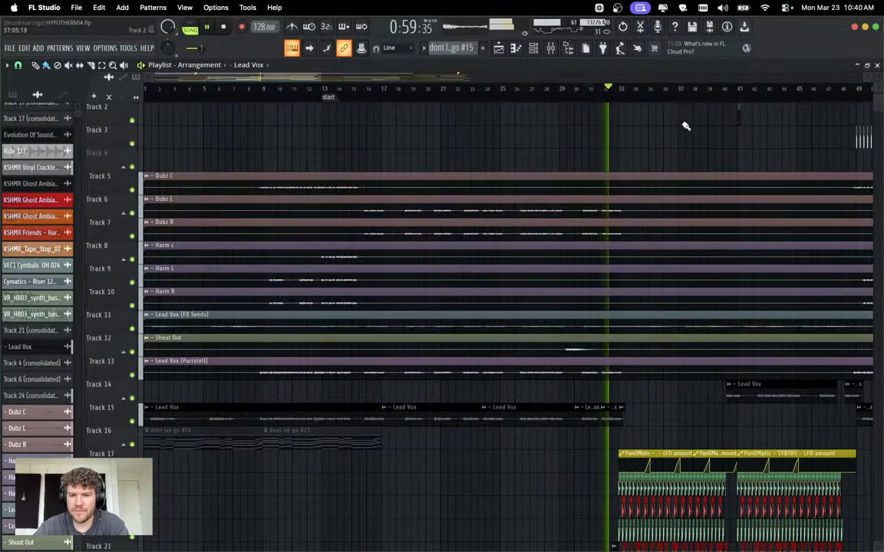
key(space)
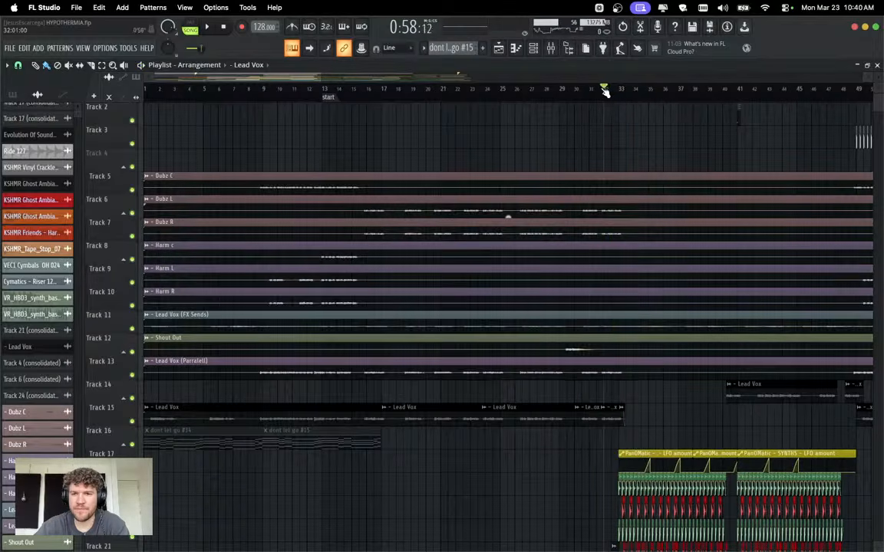
key(space)
scroll(698, 161, up, 6)
scroll(451, 323, down, 3)
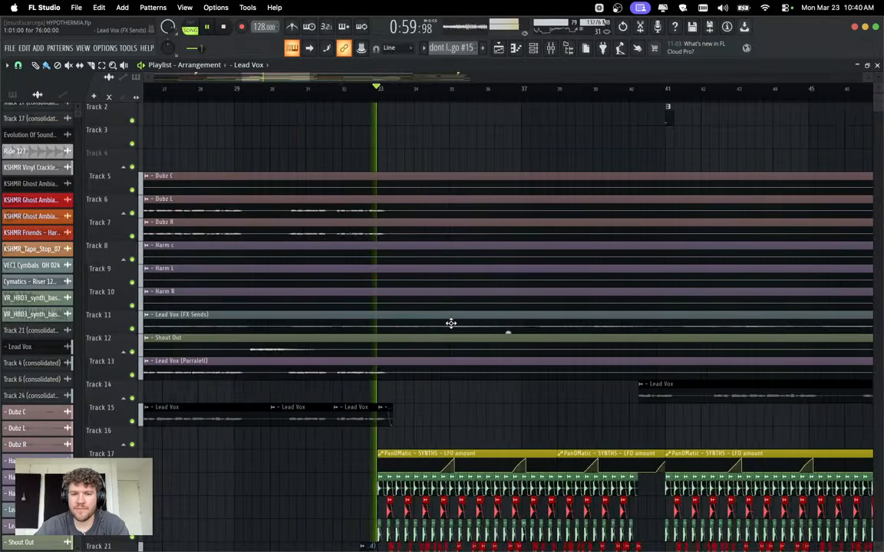
scroll(451, 323, down, 5)
key(space)
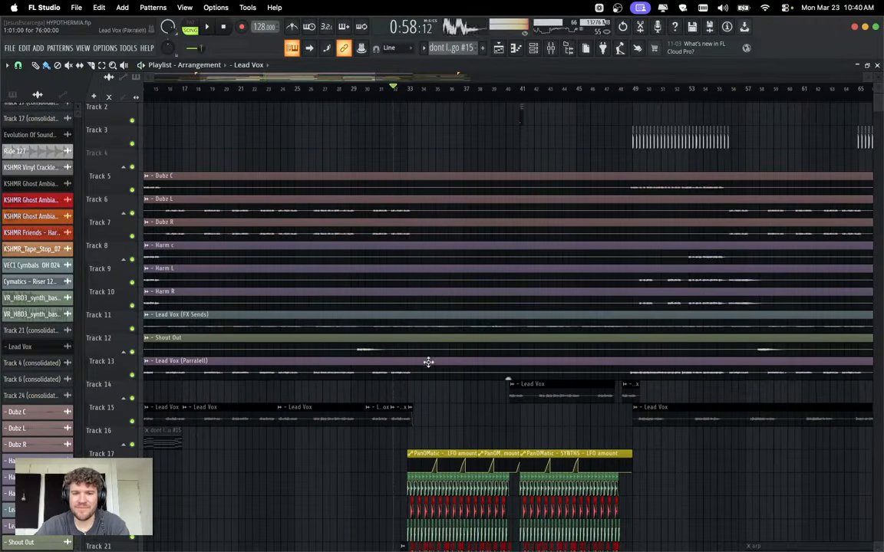
Solo the Lead Vox (FX Sends) playlist track and listen to it from bar 32.
ctrl+click(132, 328)
key(space)
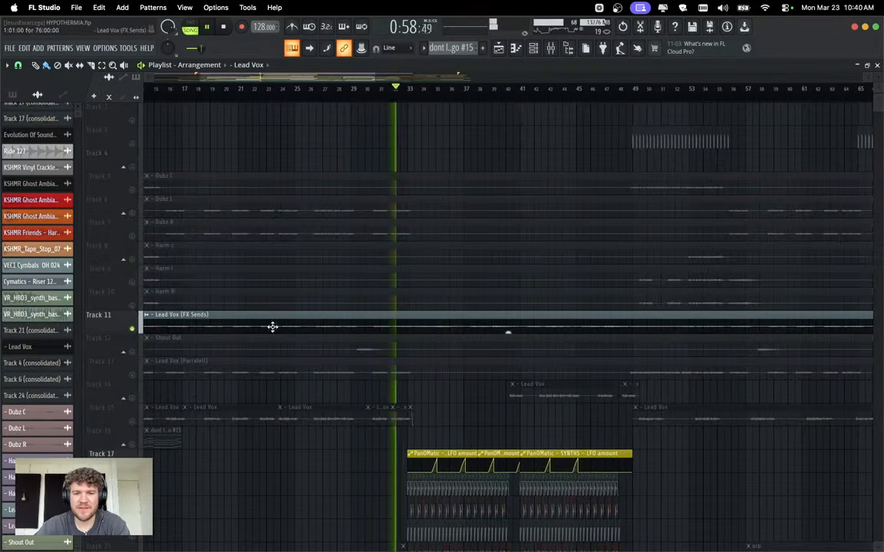
double_click(453, 322)
click(452, 403)
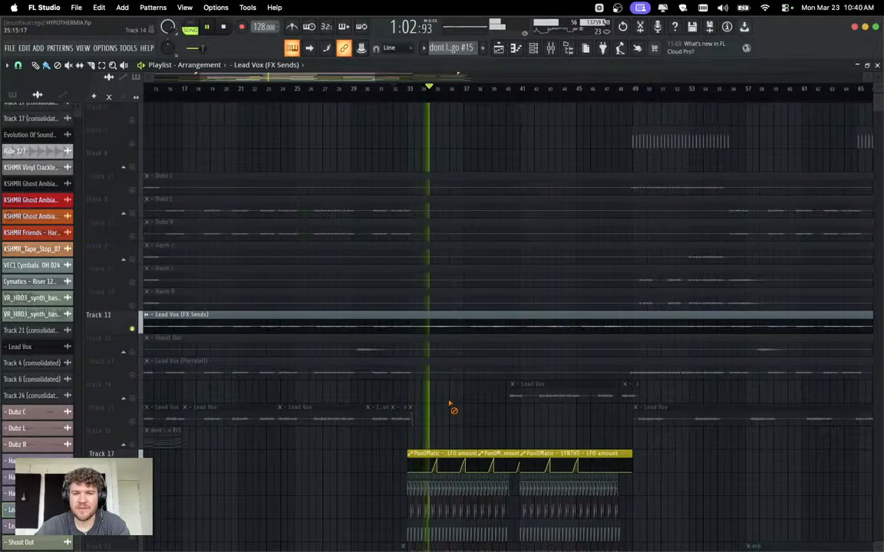
scroll(453, 391, down, 1)
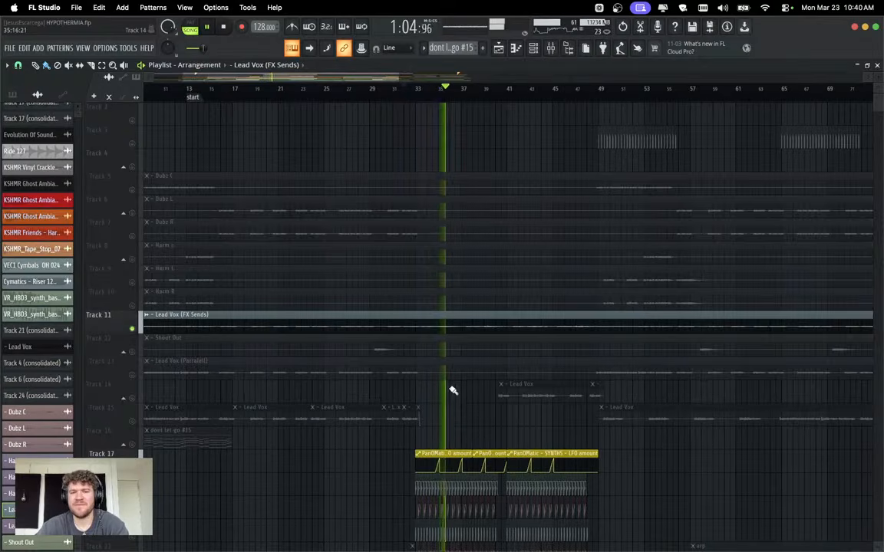
scroll(452, 391, left, 2)
Load Fruity Parametric EQ 2 into slot 4 of the Lead Vox (FX Sends) mixer track.
double_click(473, 318)
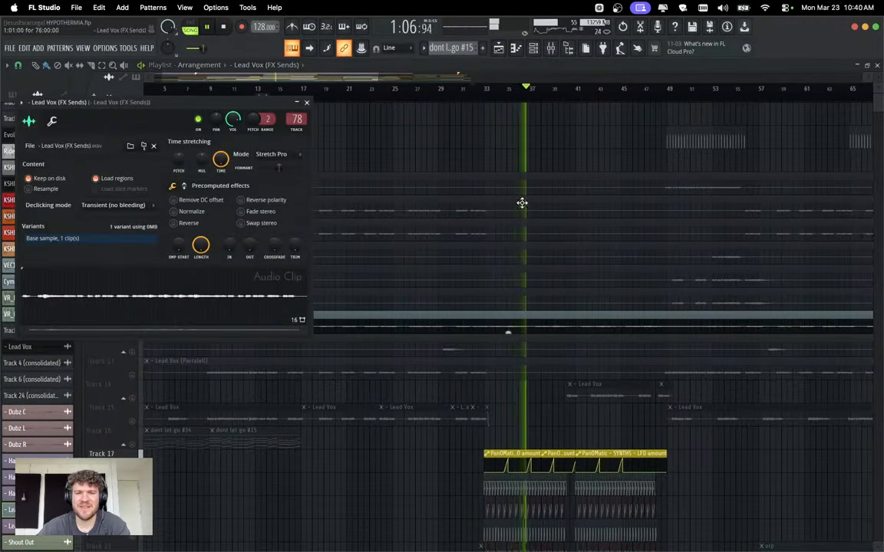
click(551, 51)
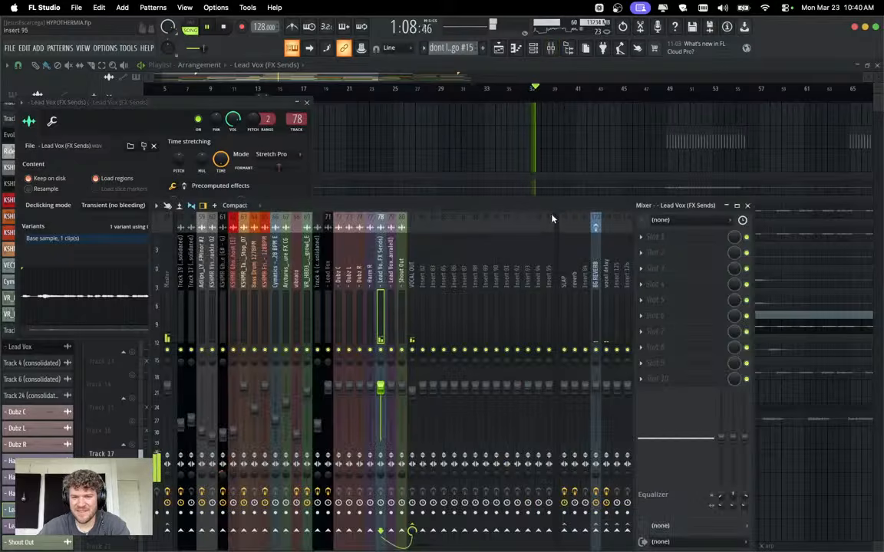
click(692, 283)
click(248, 311)
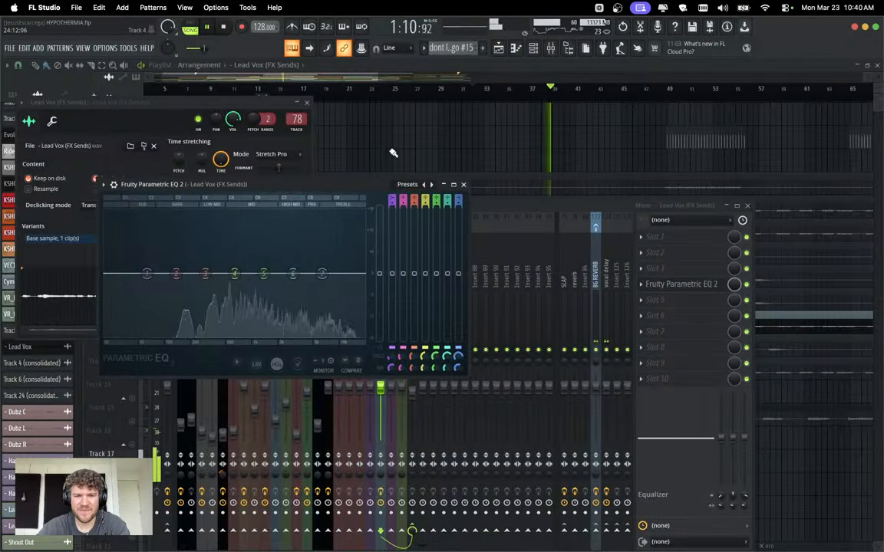
Cut the low and high ends of Lead Vox (FX Sends) in the EQ and close the plugin and audio clip windows.
drag(153, 285, 200, 335)
drag(322, 274, 312, 336)
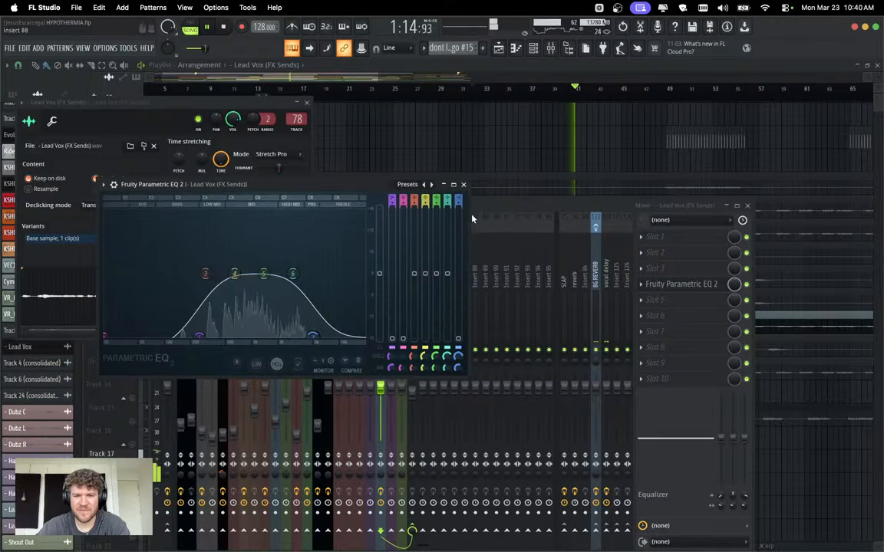
click(463, 184)
key(Escape)
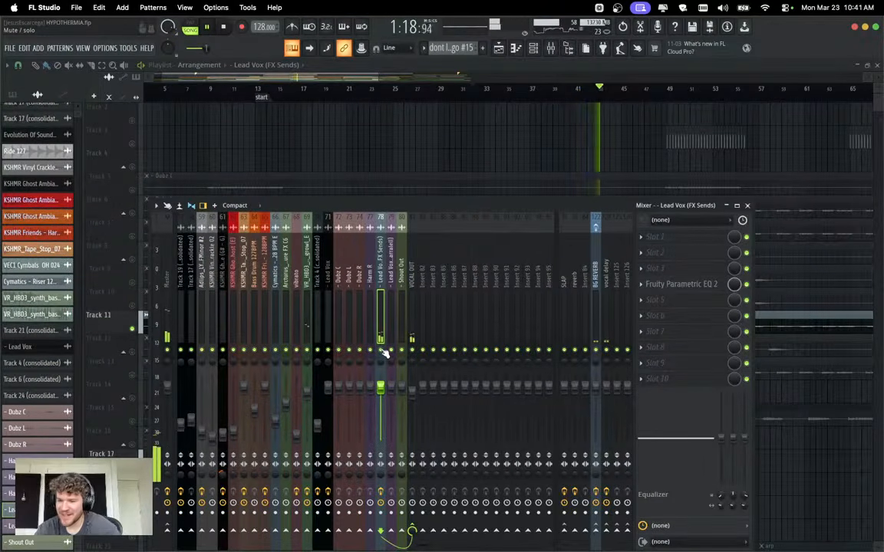
Replay the soloed Lead Vox (FX Sends) track from bar 32 to check its filtered sound.
key(space)
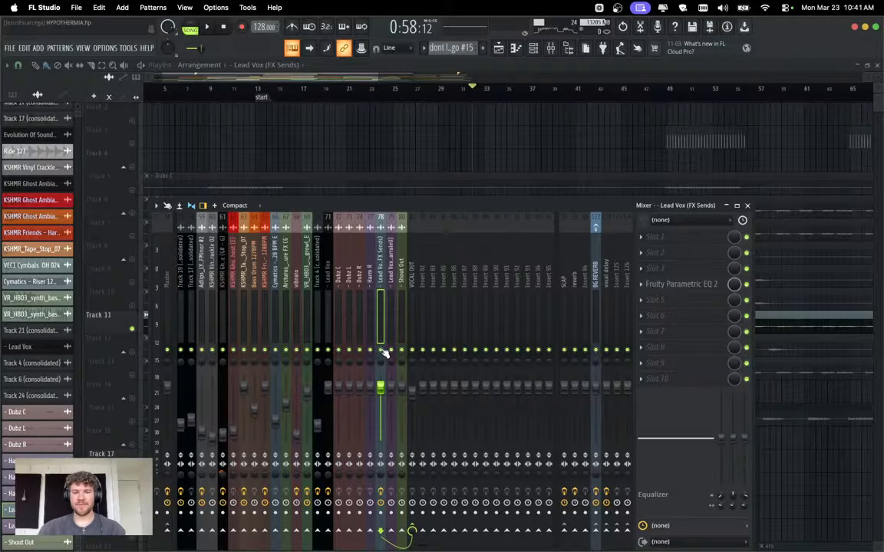
key(space)
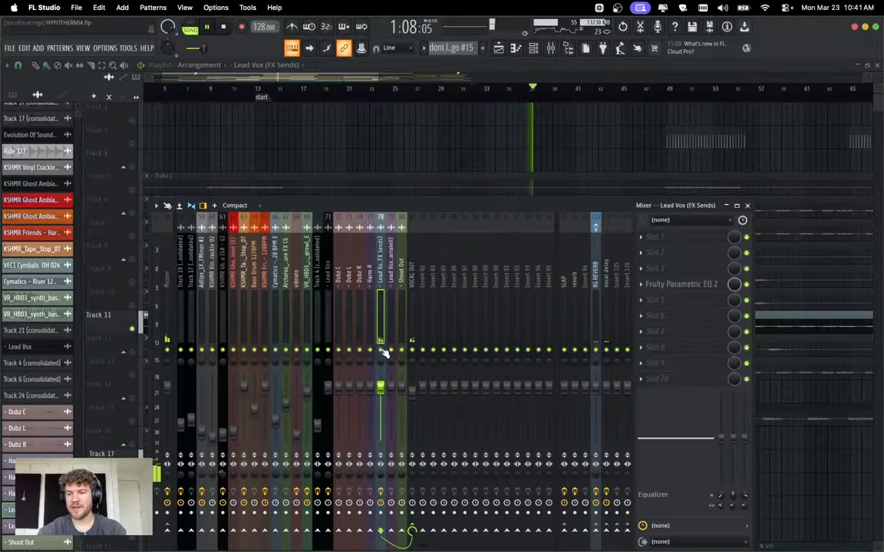
key(space)
key(space)
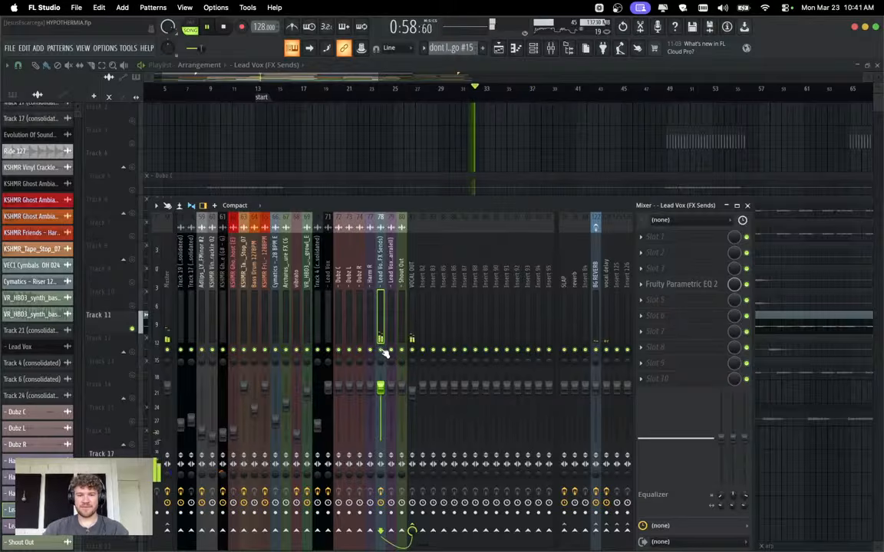
key(space)
right_click(381, 351)
key(space)
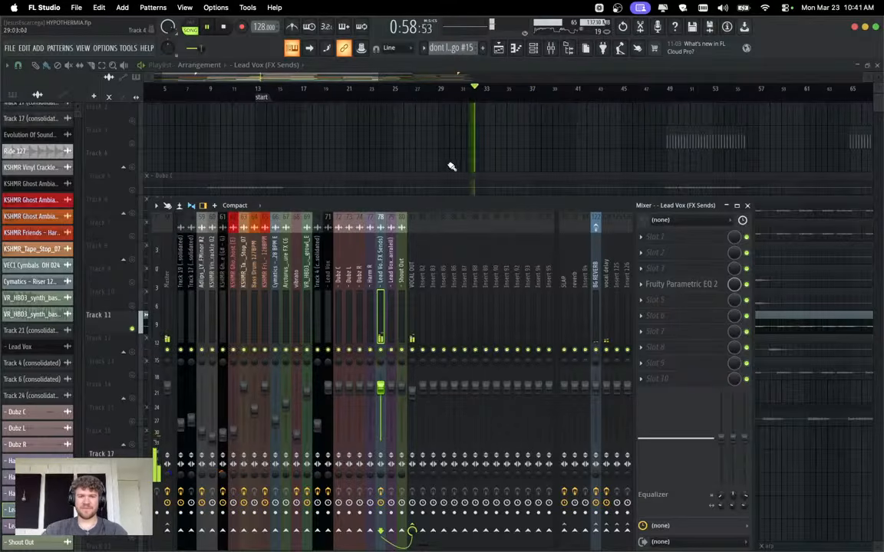
Return to the playlist, unsolo the tracks so all play together, and start playback from bar 15.
key(F9)
key(space)
click(290, 97)
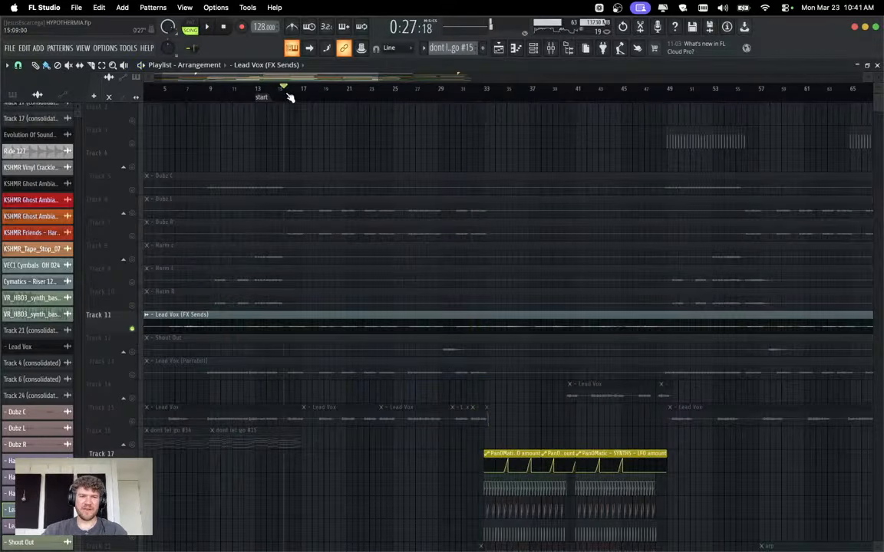
right_click(129, 223)
click(127, 234)
right_click(132, 236)
right_click(132, 237)
key(space)
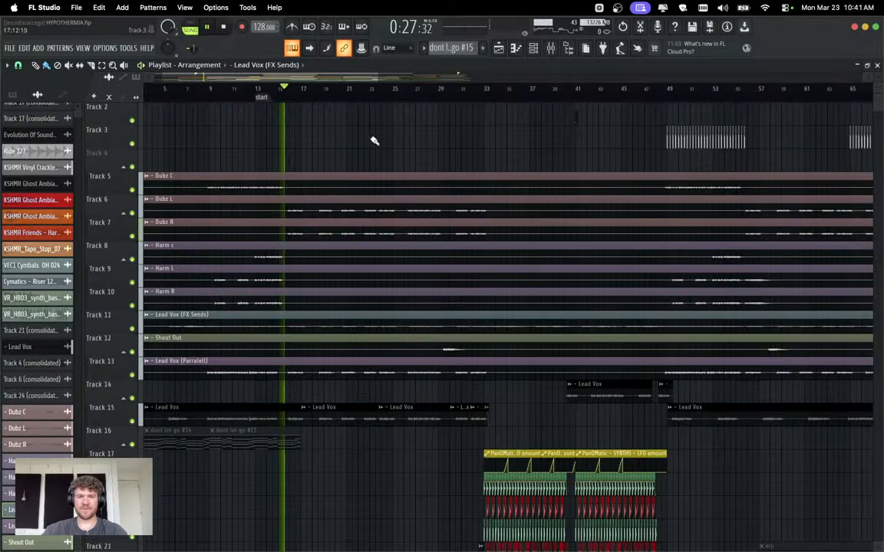
Lower the volume fader of the VOCAL OUT mixer track to 76% during playback, checking it against the Master.
key(F9)
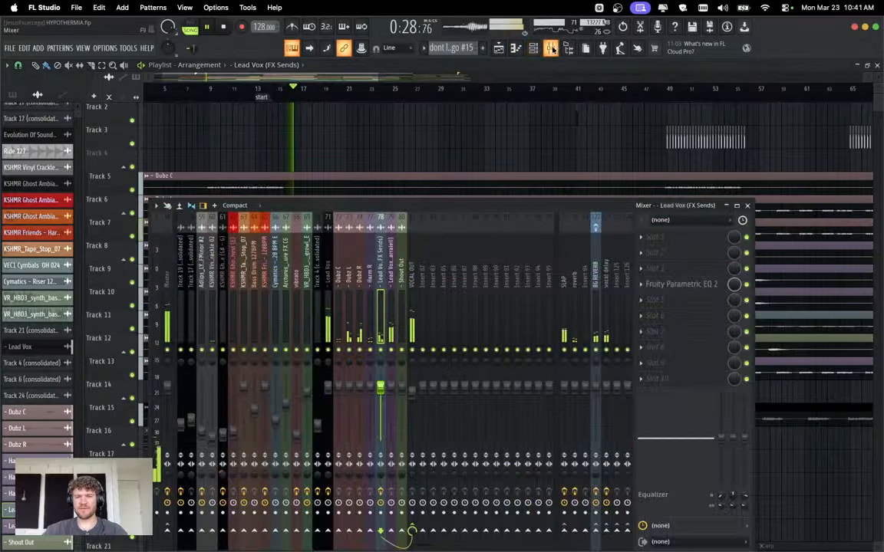
click(412, 317)
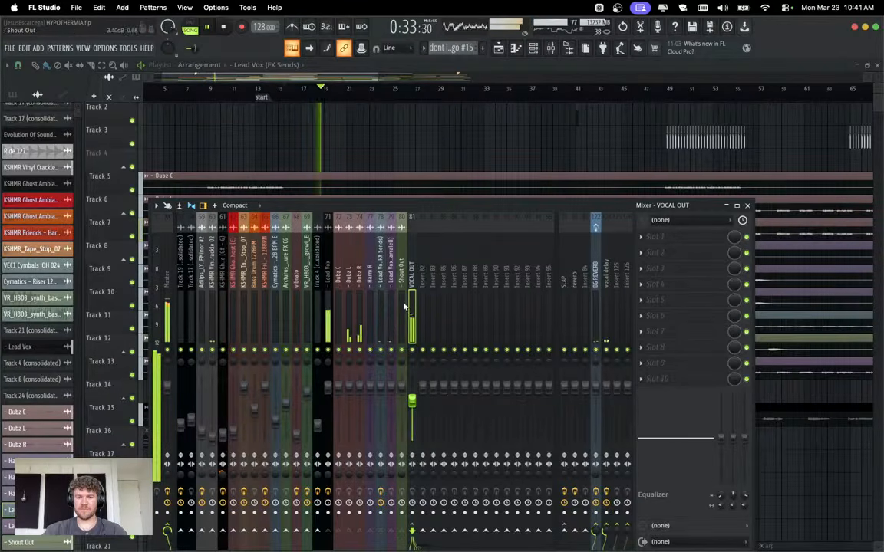
click(174, 284)
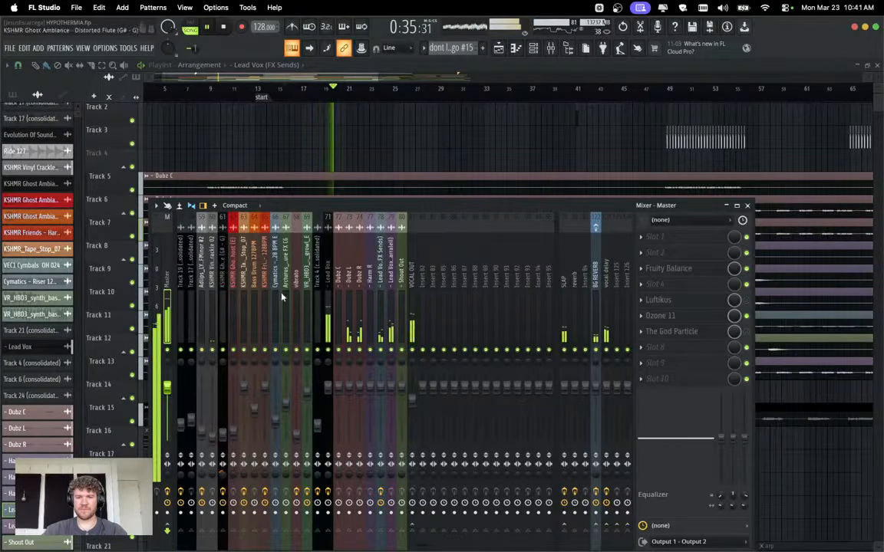
click(412, 399)
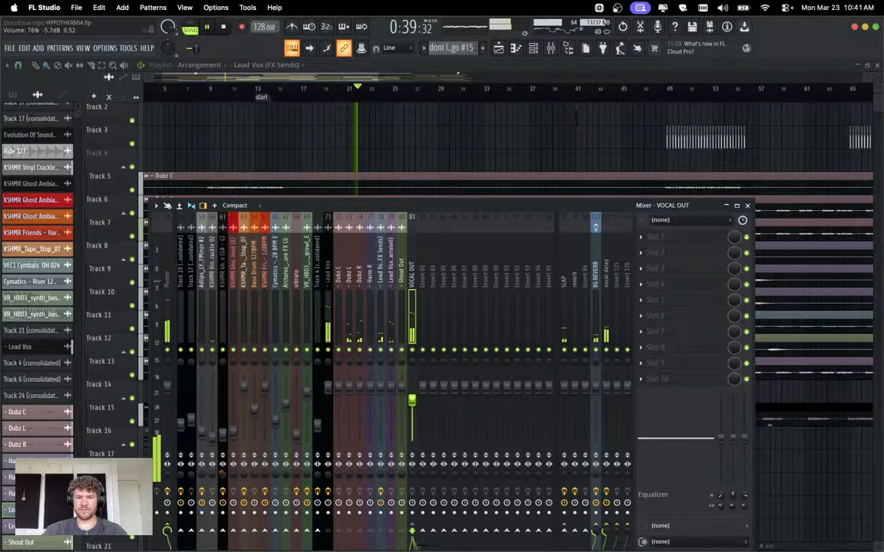
Examine the levels of the instrument tracks and the Master in the mixer during playback.
scroll(307, 306, left, 1)
scroll(306, 307, left, 10)
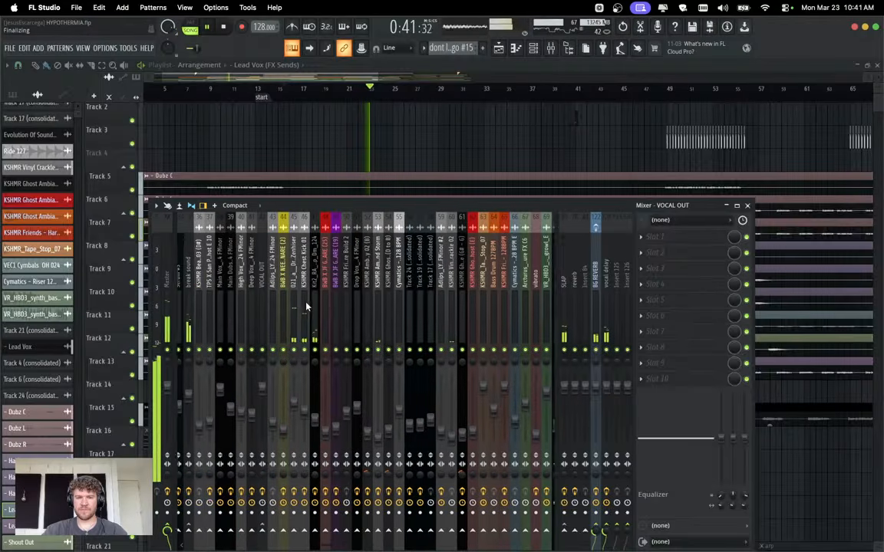
click(172, 281)
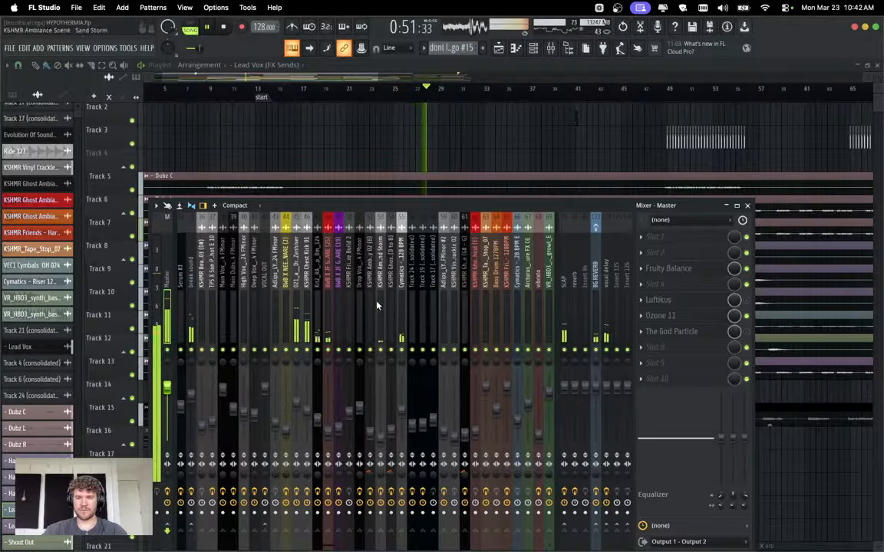
key(space)
key(F9)
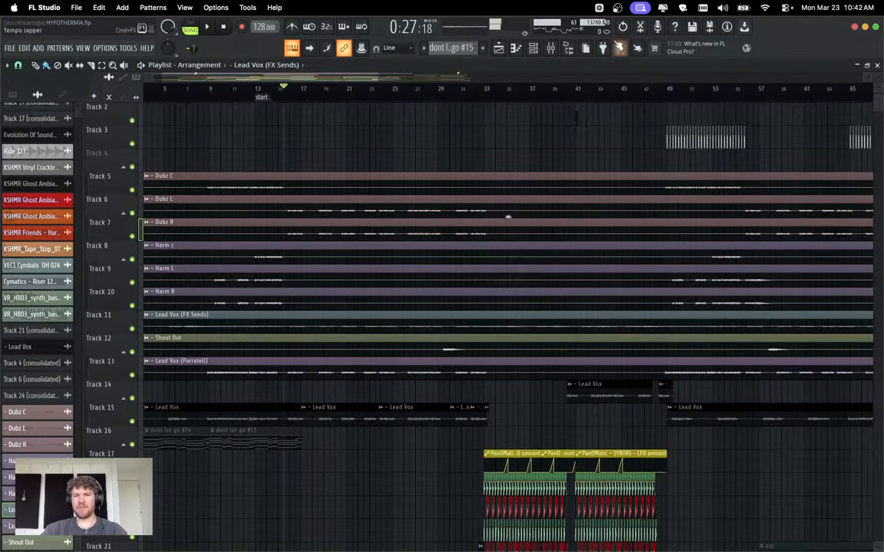
Select the Lead Vox mixer track and audition it in the mix from bar 15.
key(F9)
scroll(434, 299, down, 5)
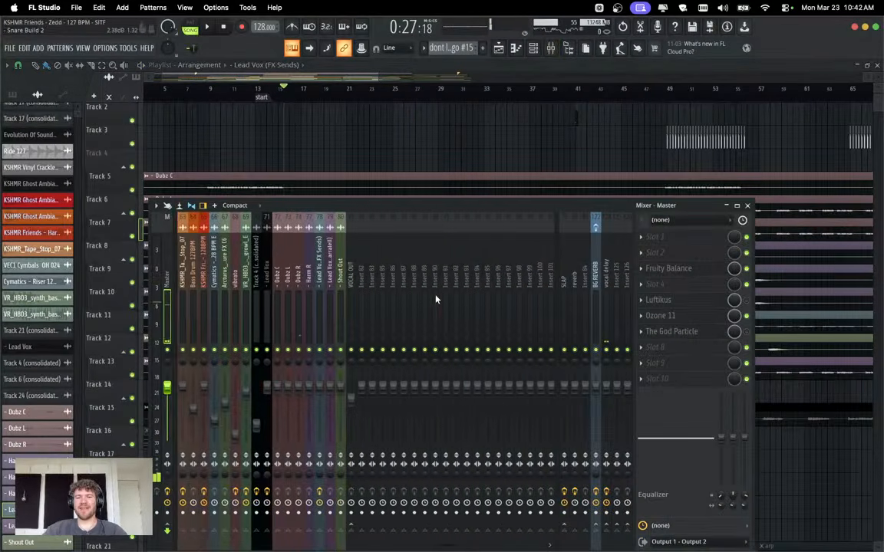
click(253, 261)
click(264, 262)
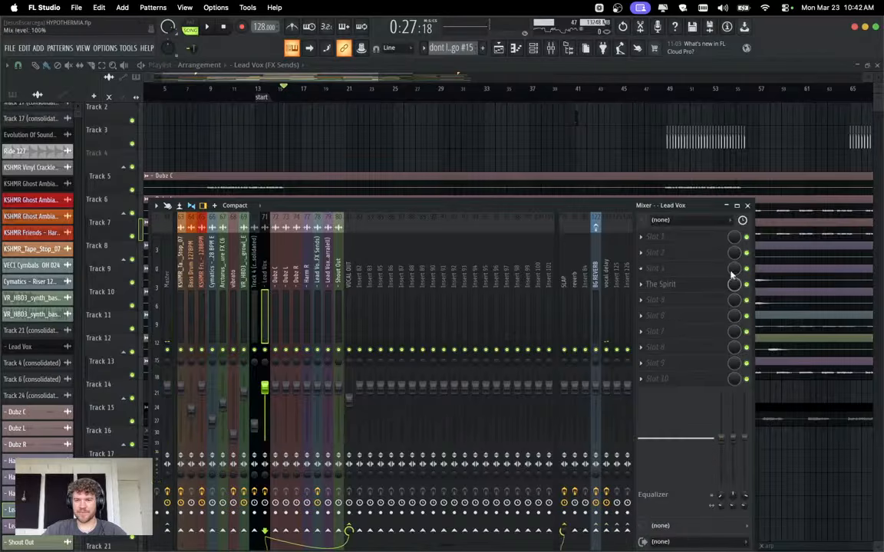
key(space)
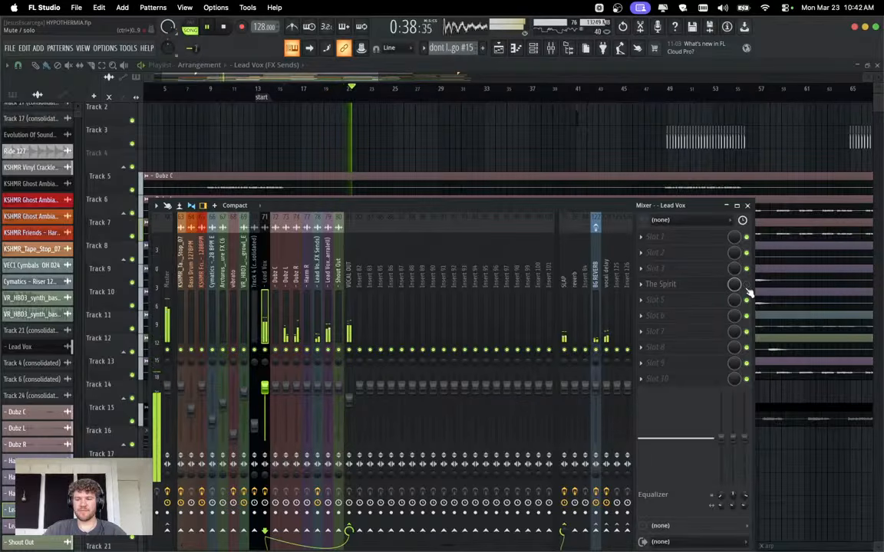
Stop playback and open The Spirit effect on the Lead Vox mixer track.
click(692, 286)
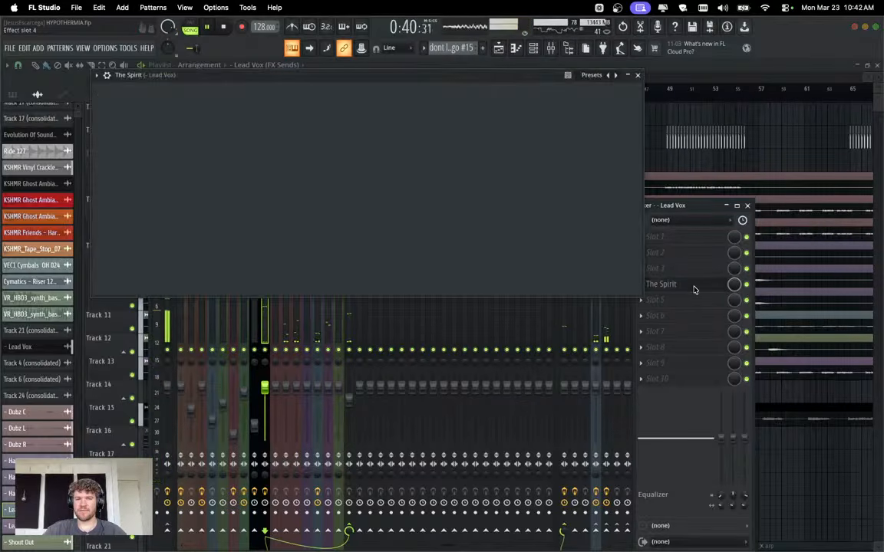
click(638, 75)
key(space)
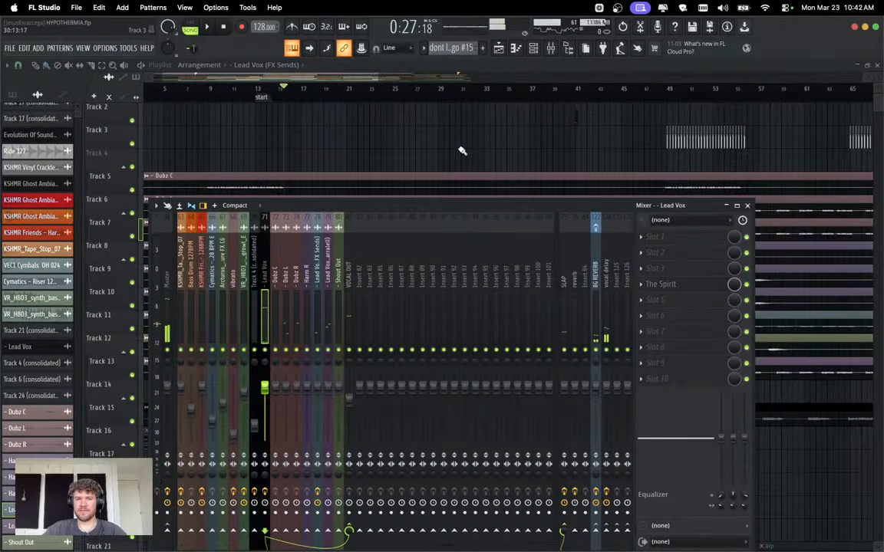
click(693, 287)
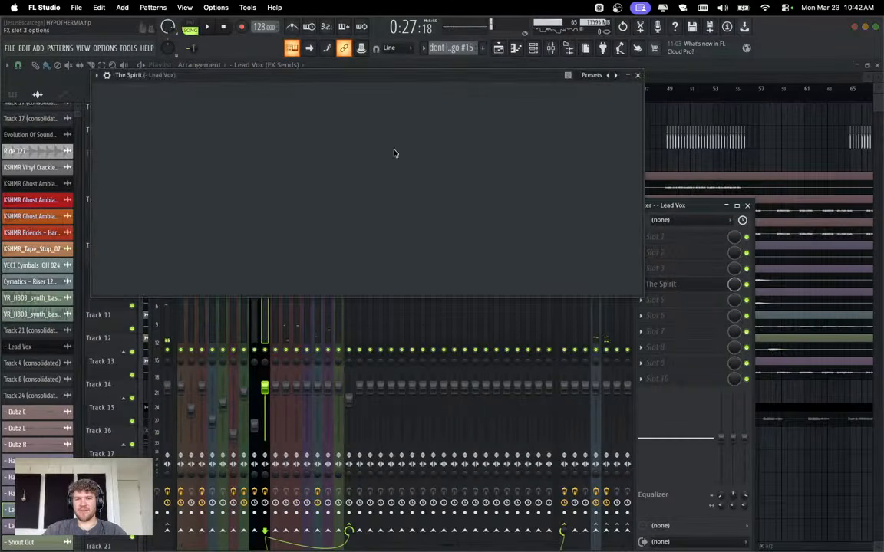
Check the interface scale options and version information of The Spirit, and close the effect window.
click(612, 90)
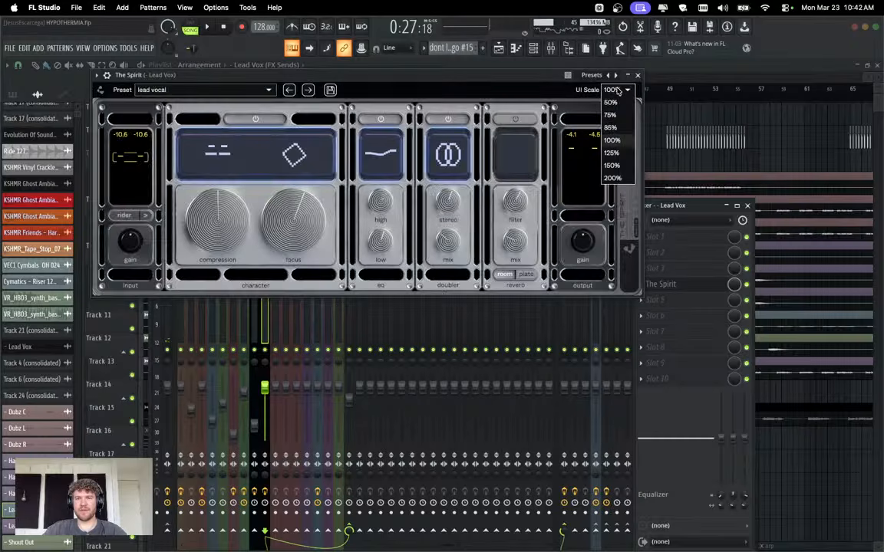
click(606, 91)
click(100, 90)
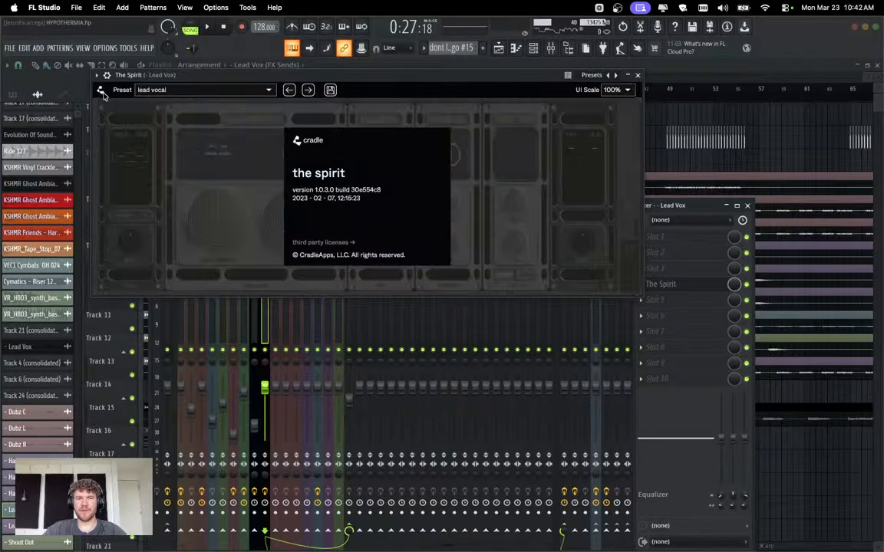
click(102, 92)
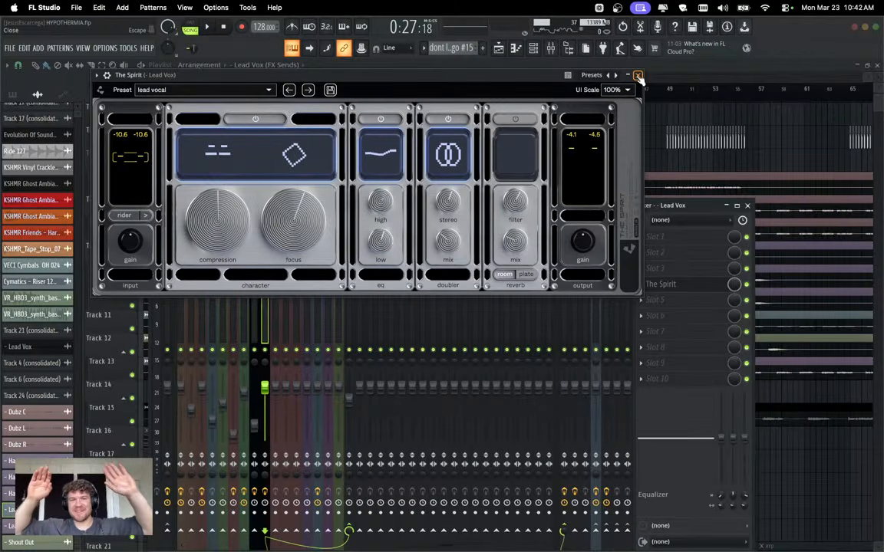
click(637, 75)
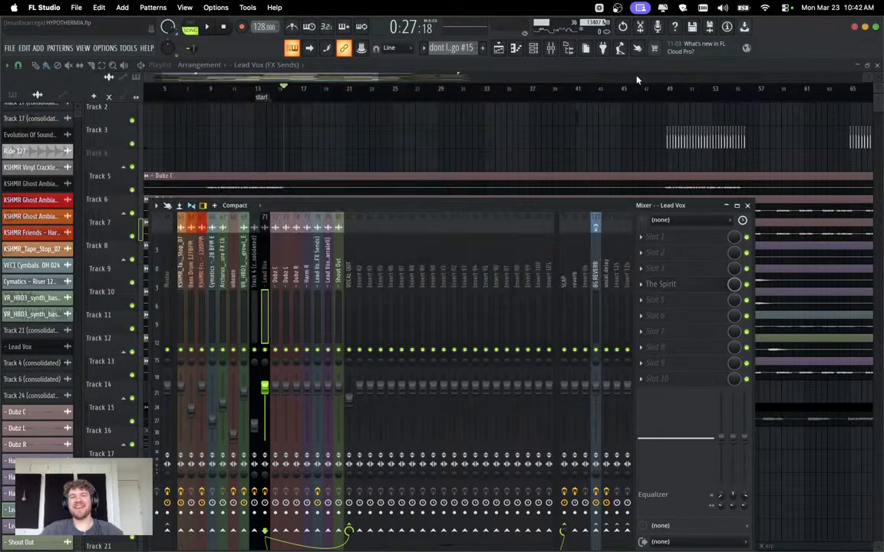
Close the mixer and audition the song from bar 15 while reviewing the drum and automation tracks in the playlist.
click(166, 251)
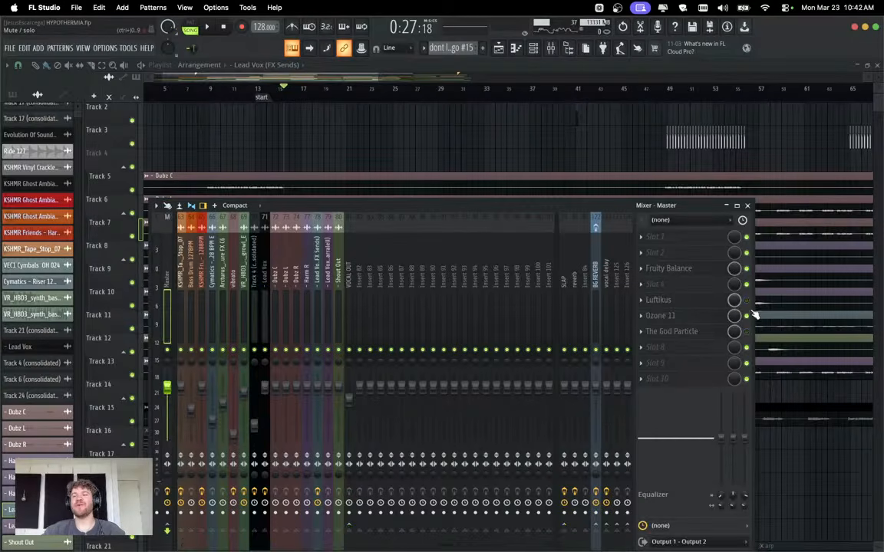
click(747, 206)
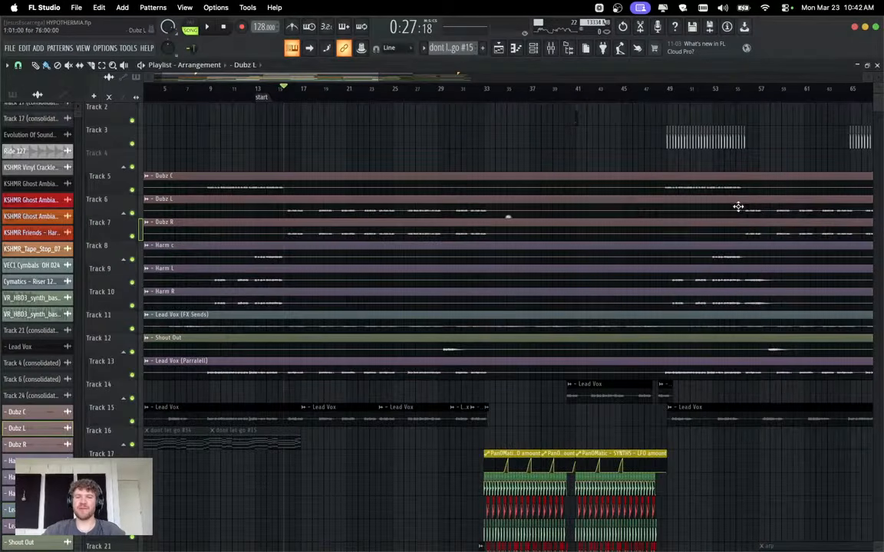
key(space)
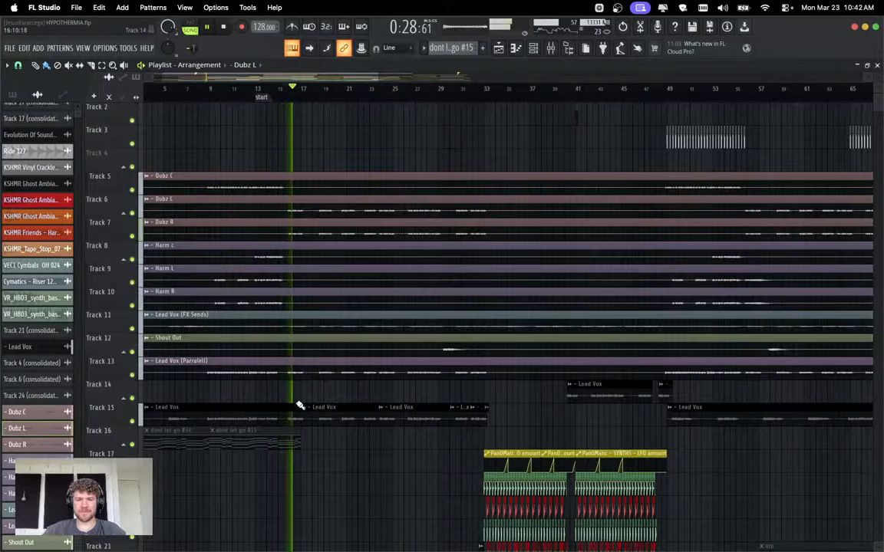
scroll(300, 404, down, 3)
scroll(327, 408, down, 5)
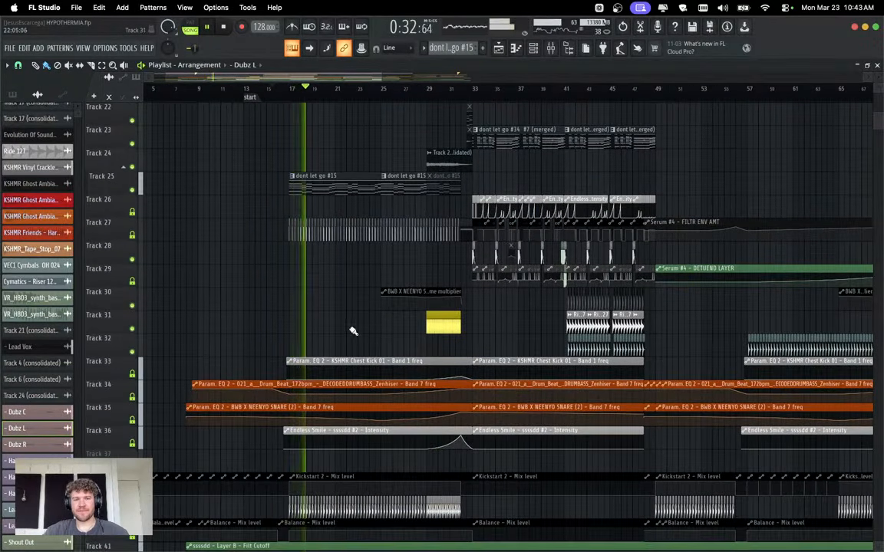
scroll(353, 342, down, 2)
scroll(347, 418, down, 3)
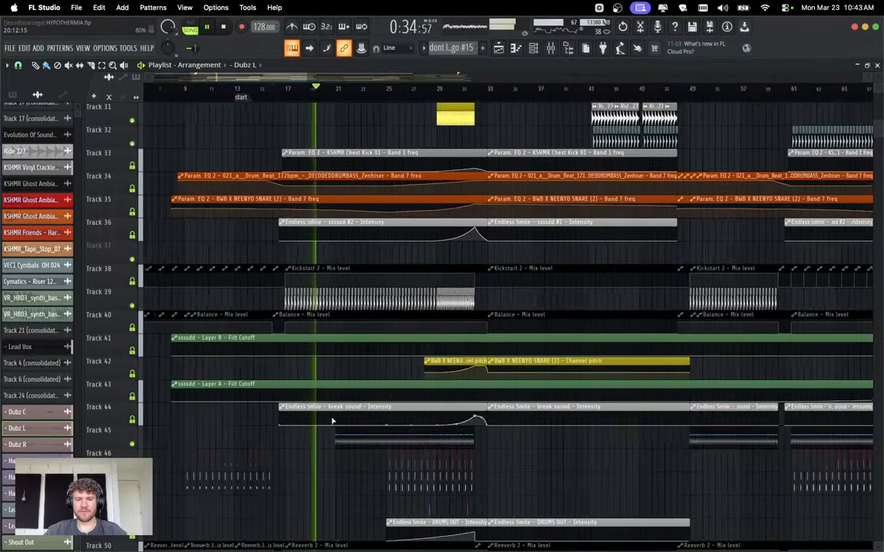
Copy the Track 45 percussion clips of bars 21 to 25 to bar 17 and audition them from bar 17.
scroll(331, 418, up, 3)
key(space)
drag(315, 459, 465, 458)
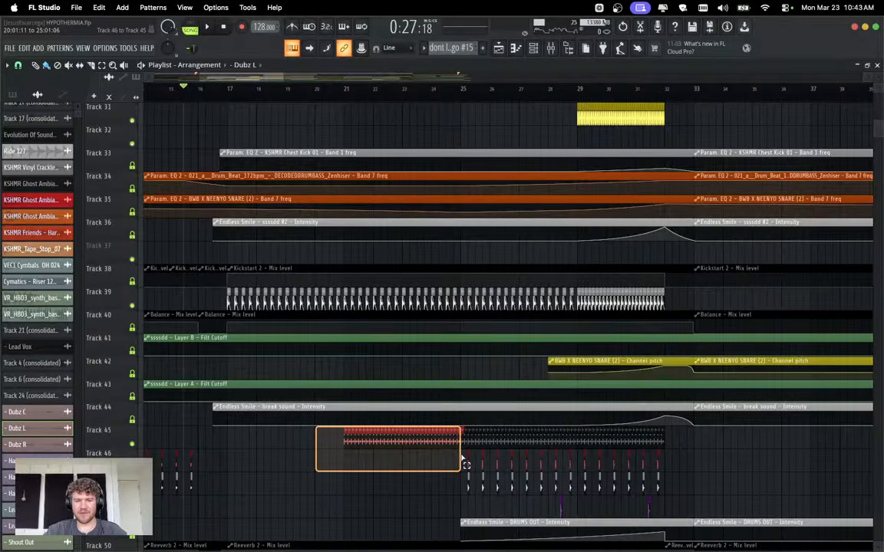
drag(460, 458, 458, 464)
scroll(410, 418, up, 3)
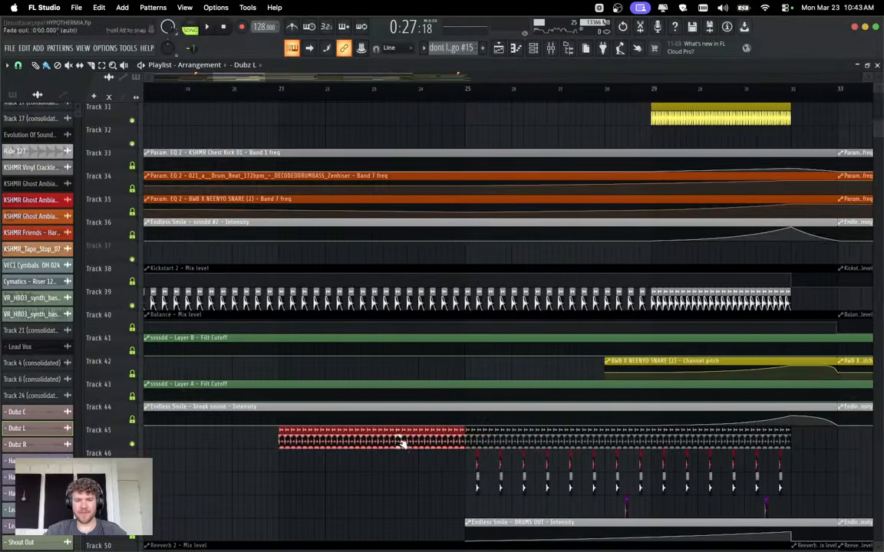
scroll(348, 433, left, 1)
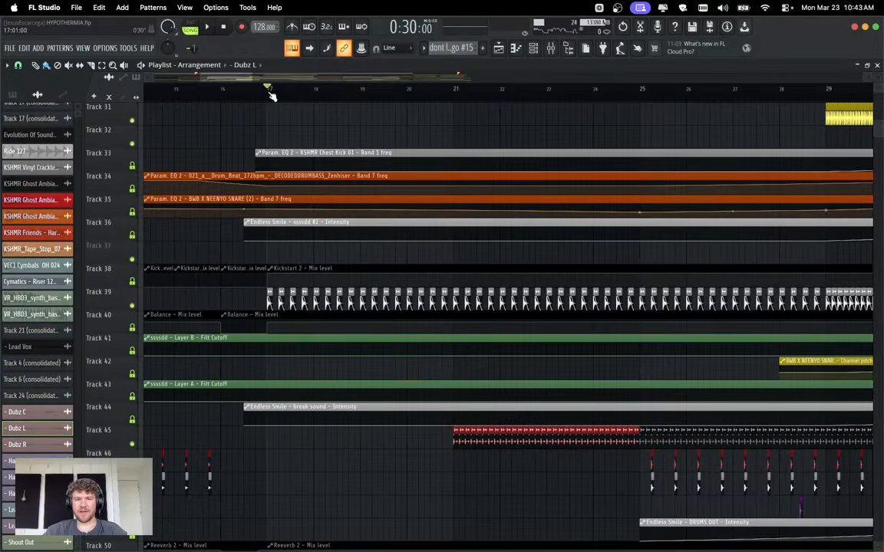
key(super+v)
key(space)
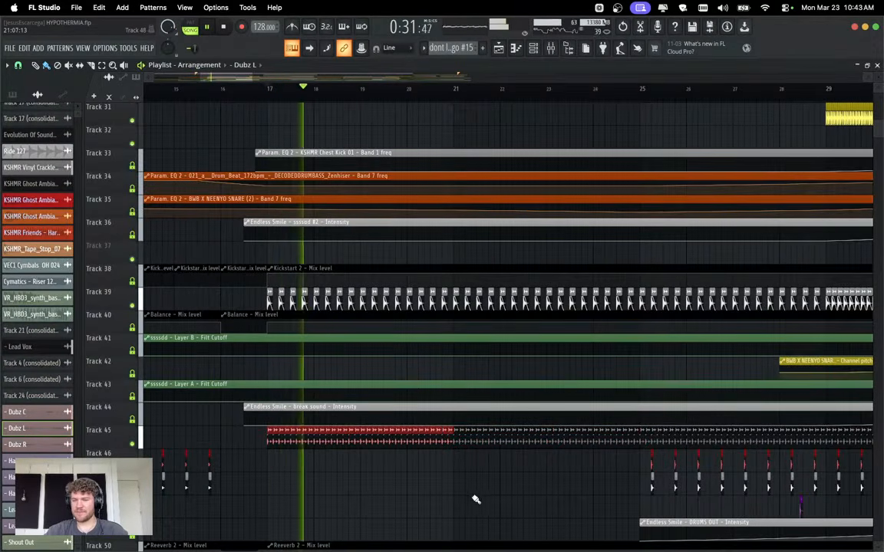
key(super+d)
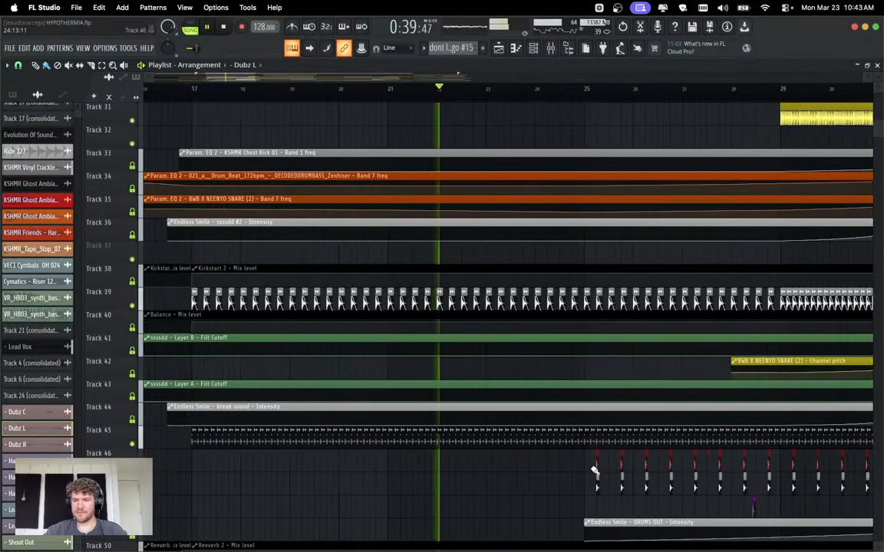
Copy the drum hits on Tracks 46 and 47 from bars 25 to 29 to bar 21 and audition them.
key(space)
drag(573, 454, 723, 487)
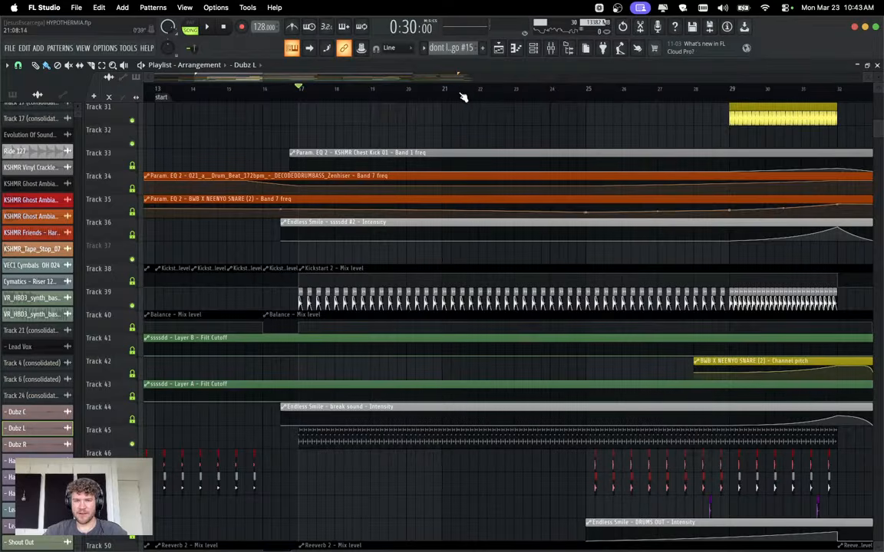
key(space)
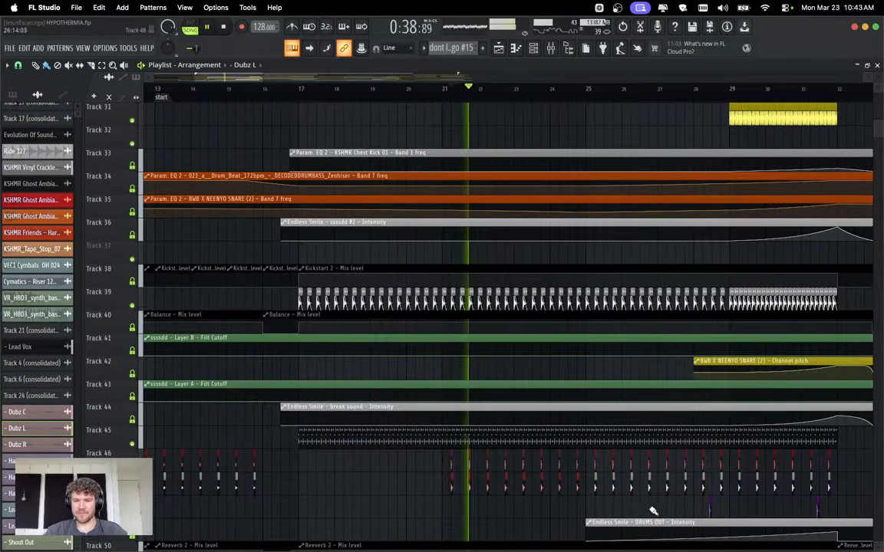
Review the lower playlist tracks down to the vinyl crackle clips during playback, and replay the section from bar 16.
scroll(645, 506, down, 5)
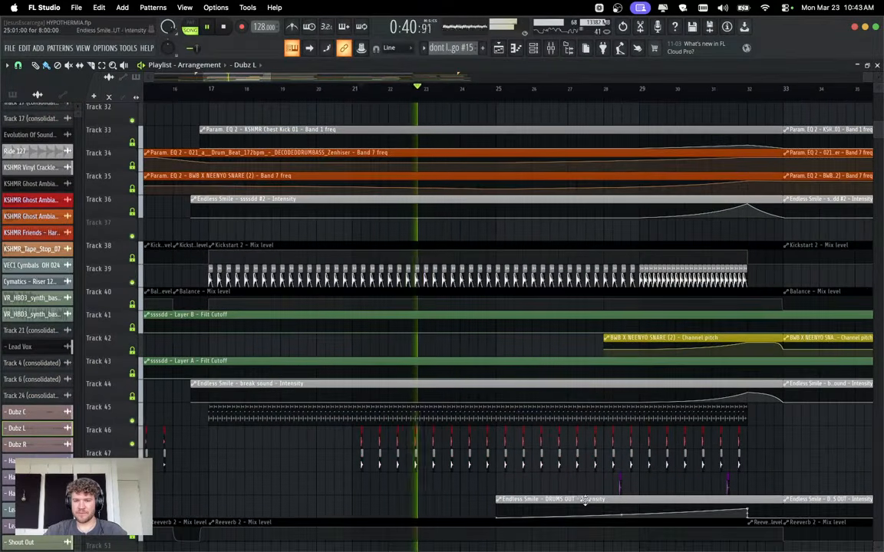
scroll(529, 481, down, 12)
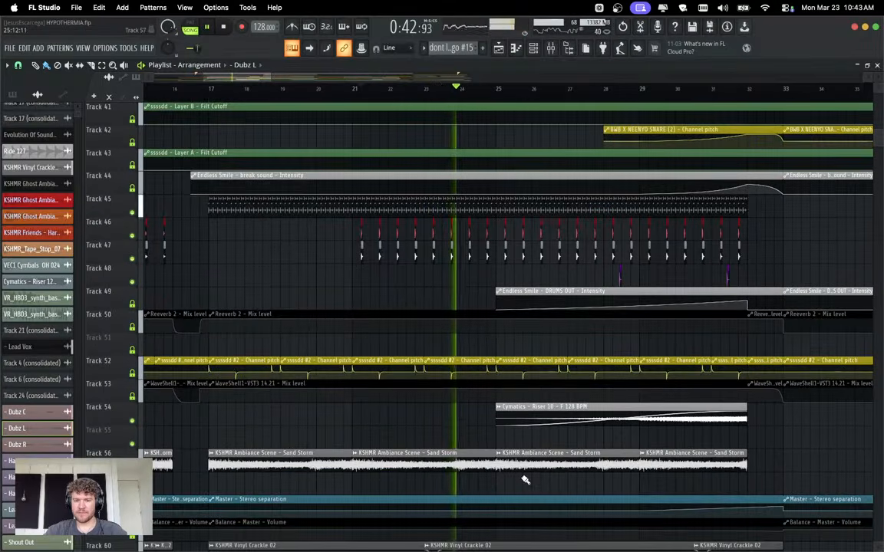
scroll(524, 480, down, 4)
scroll(525, 479, up, 18)
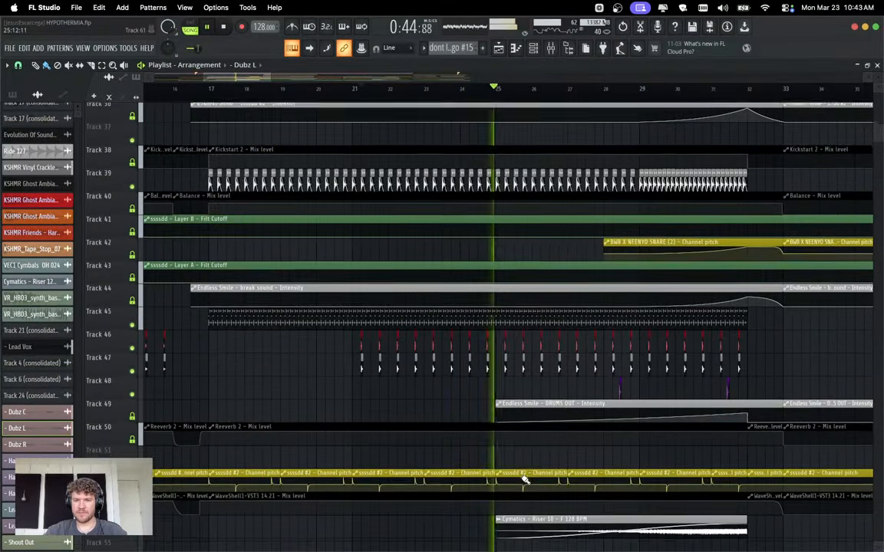
scroll(349, 94, left, 4)
click(349, 93)
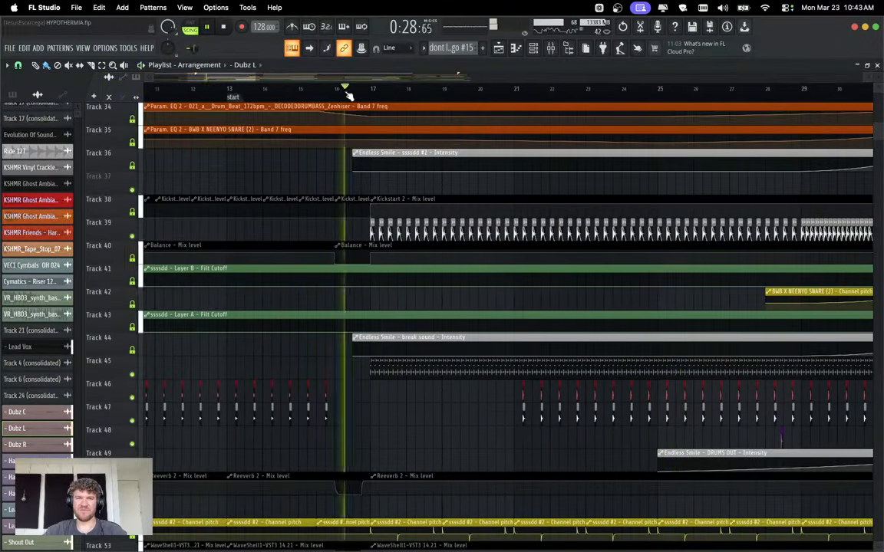
Solo The Prince #3 mixer track during playback and insert Fruity Parametric EQ 2 in its second effect slot.
click(550, 48)
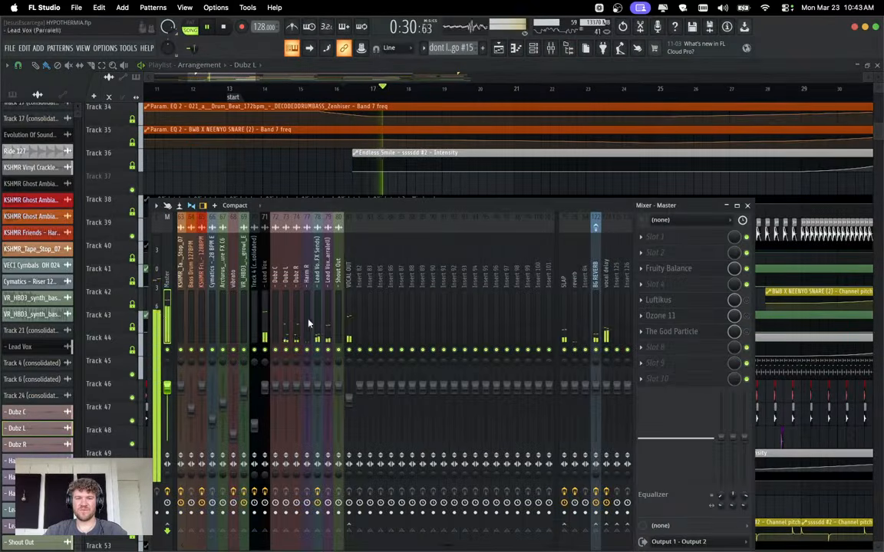
scroll(292, 282, left, 6)
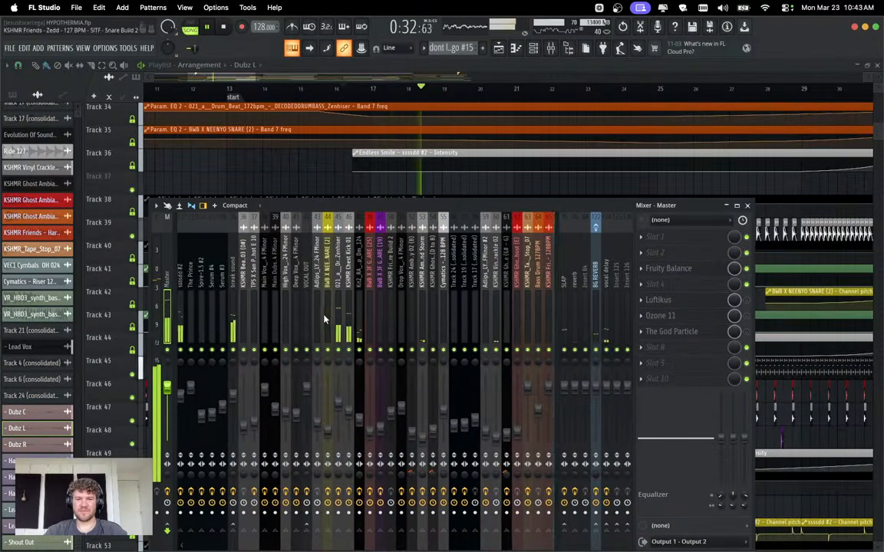
scroll(421, 315, left, 5)
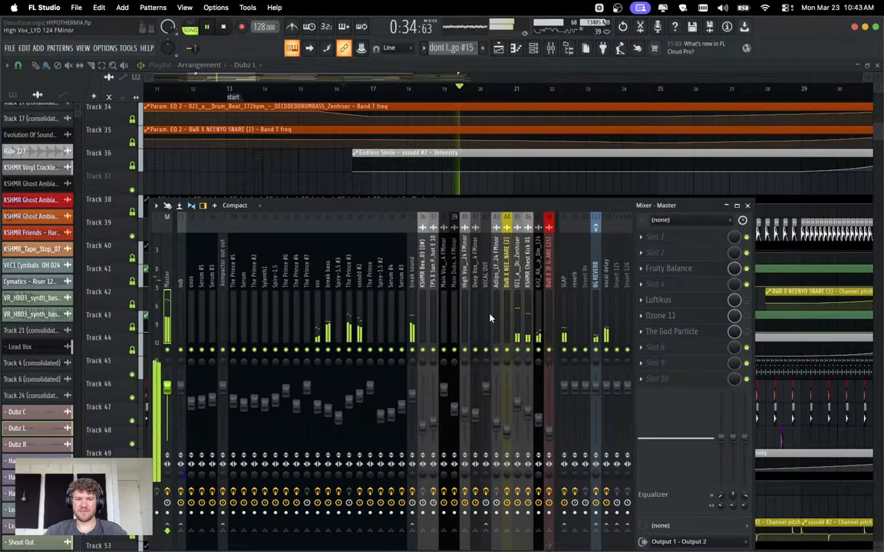
click(349, 341)
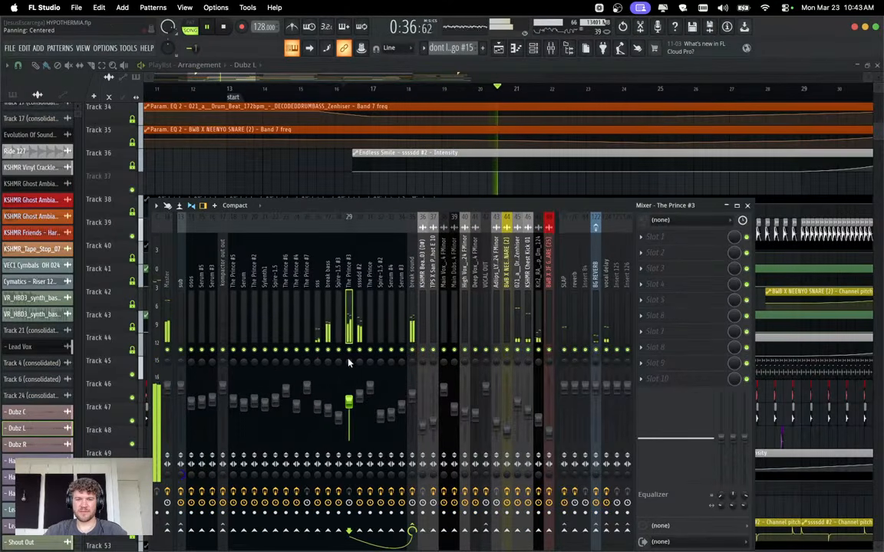
click(670, 253)
click(285, 310)
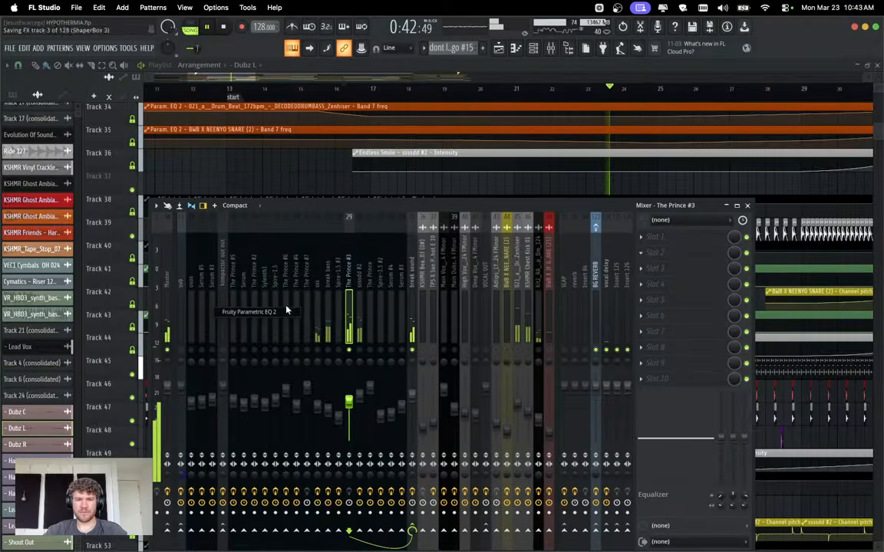
Load the vix preset in the equalizer on The Prince #3, close it and unsolo the track.
click(407, 185)
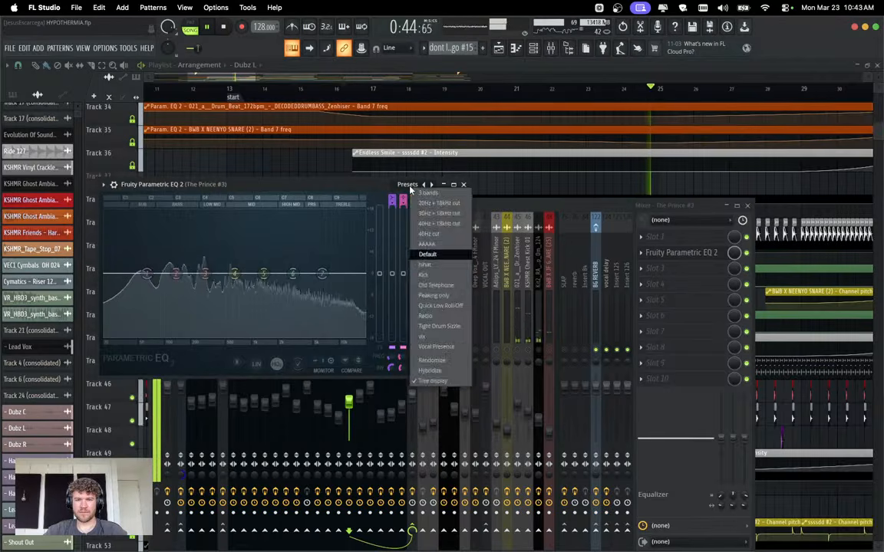
click(421, 336)
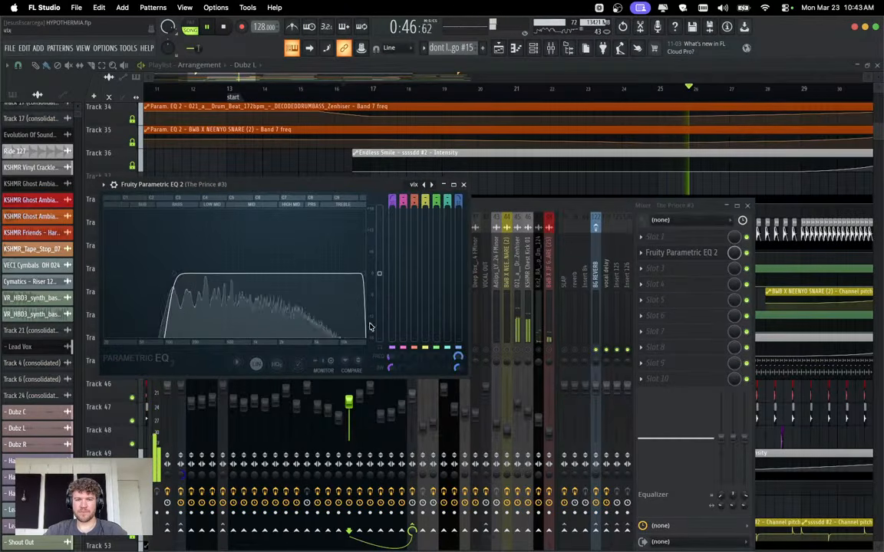
click(463, 184)
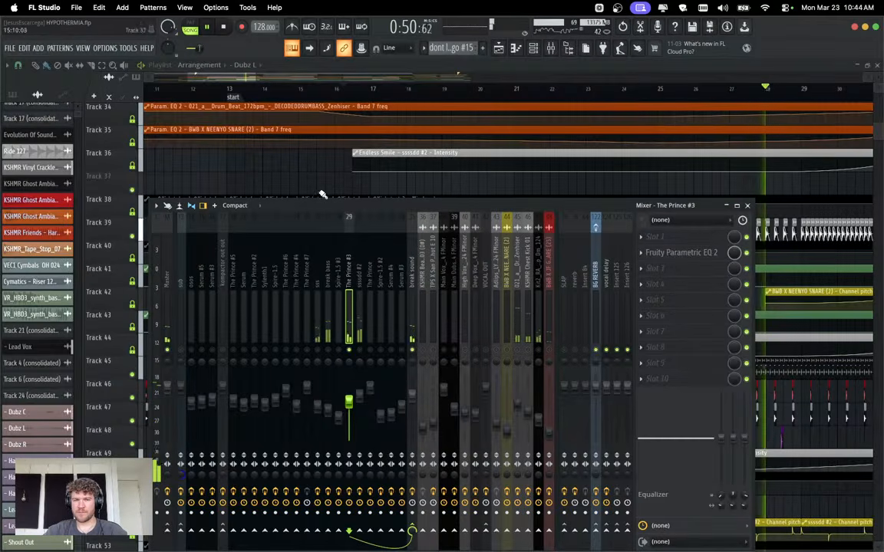
right_click(349, 350)
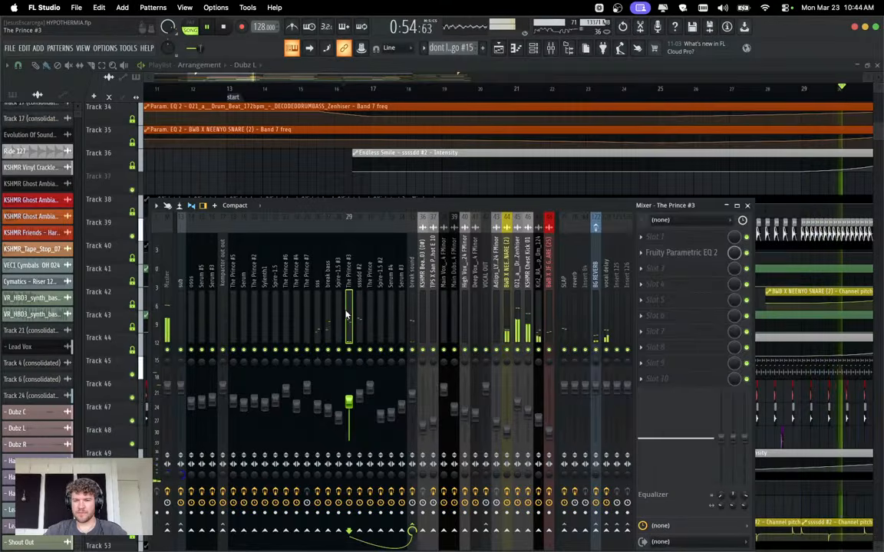
Stop playback and examine the Fruity Reeverb 2 settings on the BG REVERB mixer track.
click(608, 280)
click(597, 282)
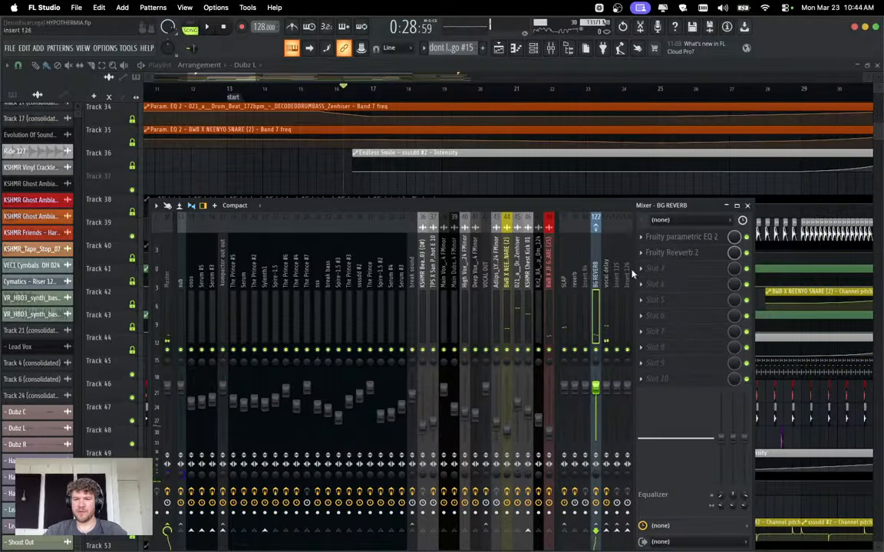
click(690, 254)
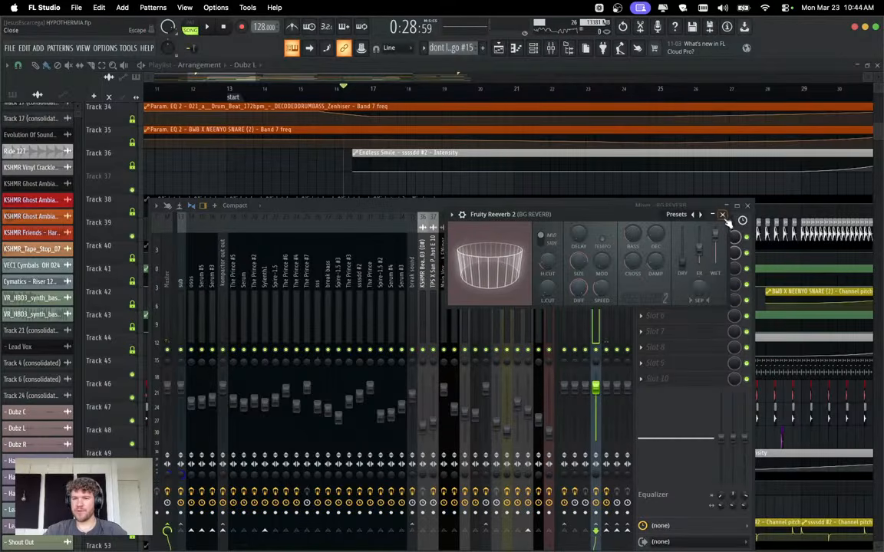
click(725, 217)
click(679, 253)
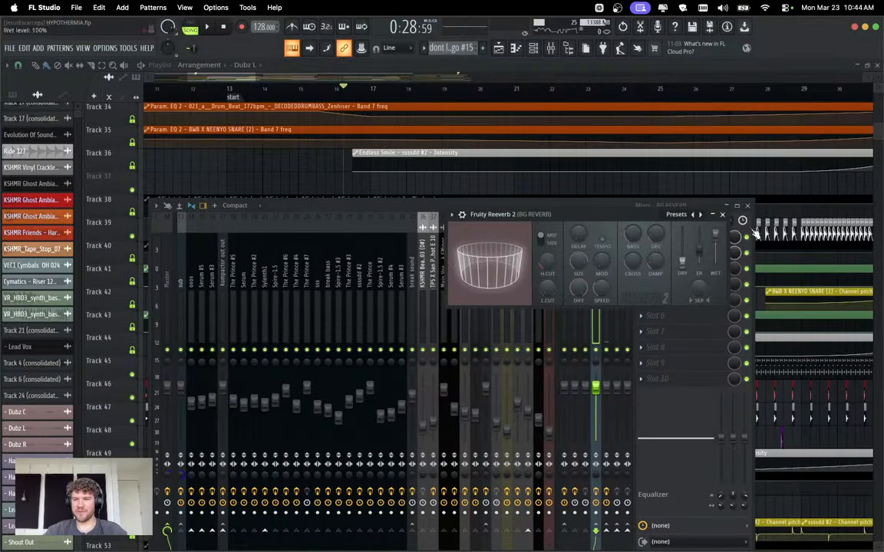
click(722, 215)
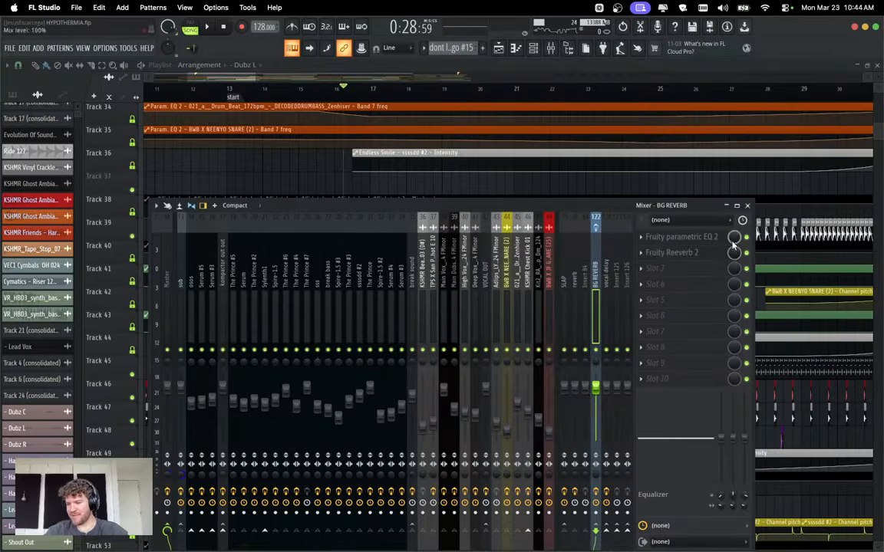
Insert ValhallaFutureVerb in the sixth effect slot of the BG REVERB mixer track.
click(658, 270)
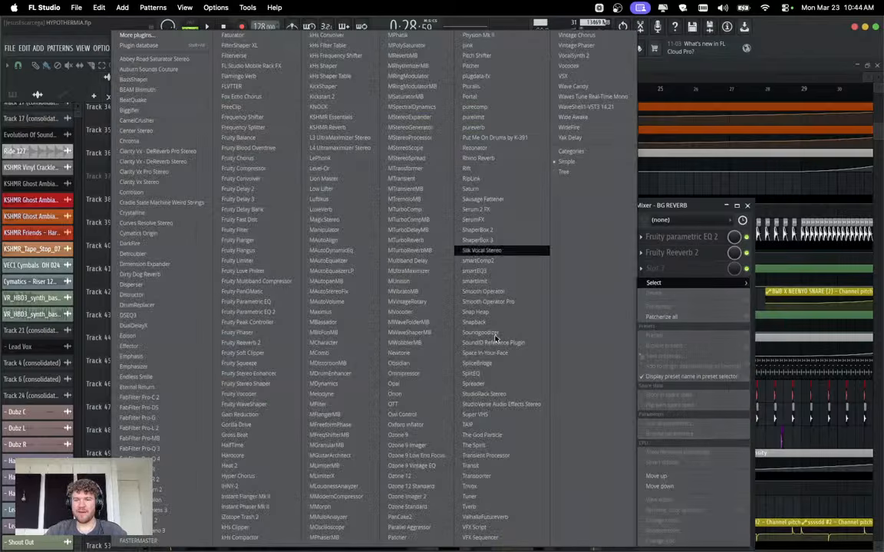
click(517, 526)
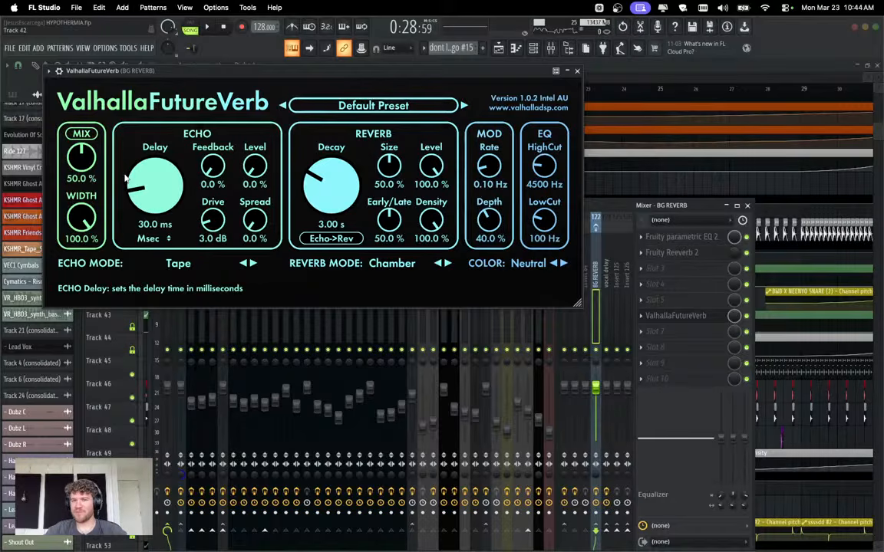
Close ValhallaFutureVerb and delete it from the sixth effect slot of the BG REVERB mixer track.
click(577, 71)
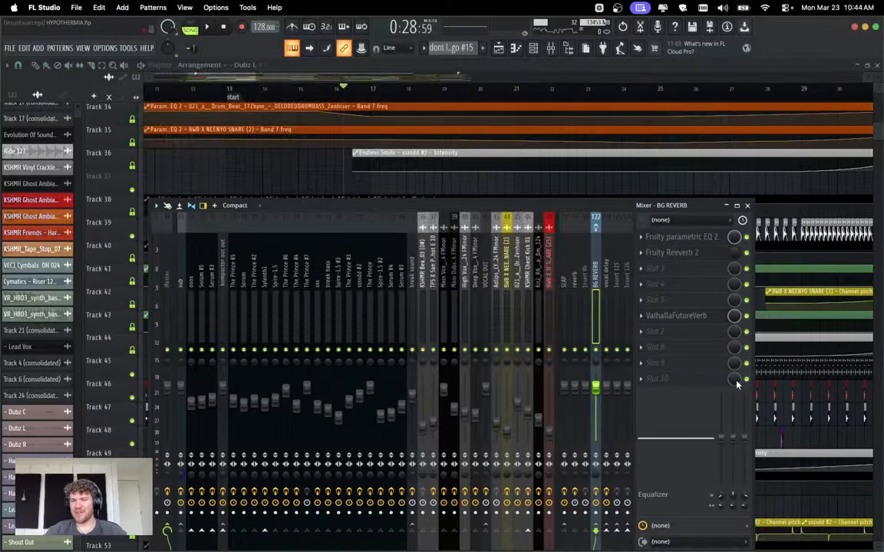
click(642, 321)
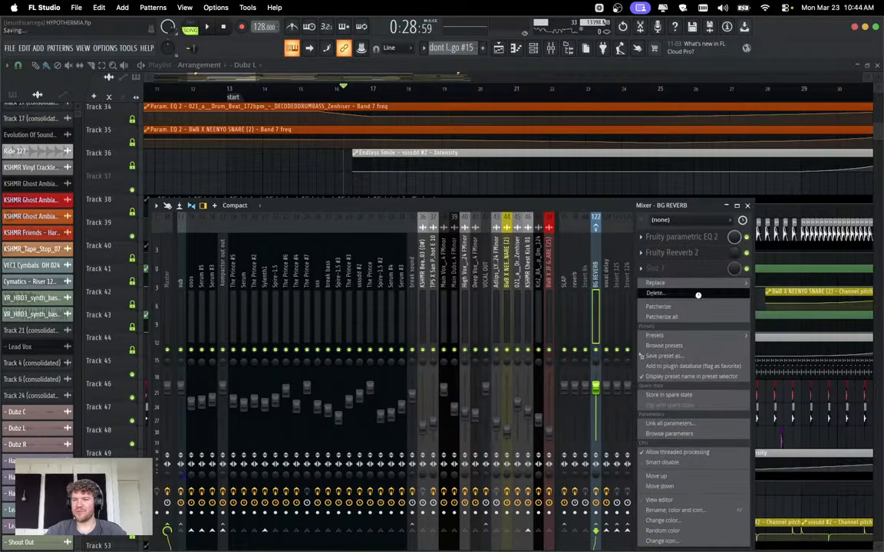
click(654, 293)
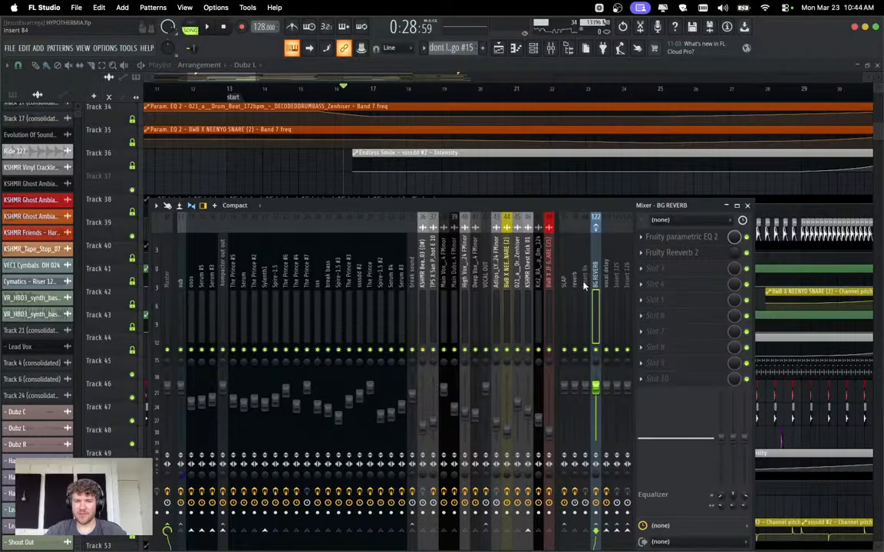
Check the Fruity Parametric EQ 2 curve on the BG REVERB mixer track, closing the equalizer and hiding the mixer when done.
click(704, 240)
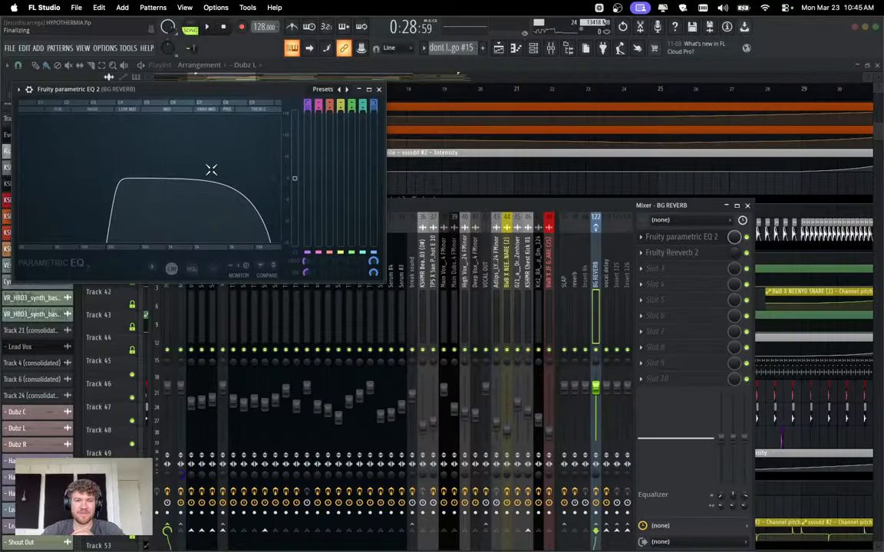
click(379, 89)
key(F9)
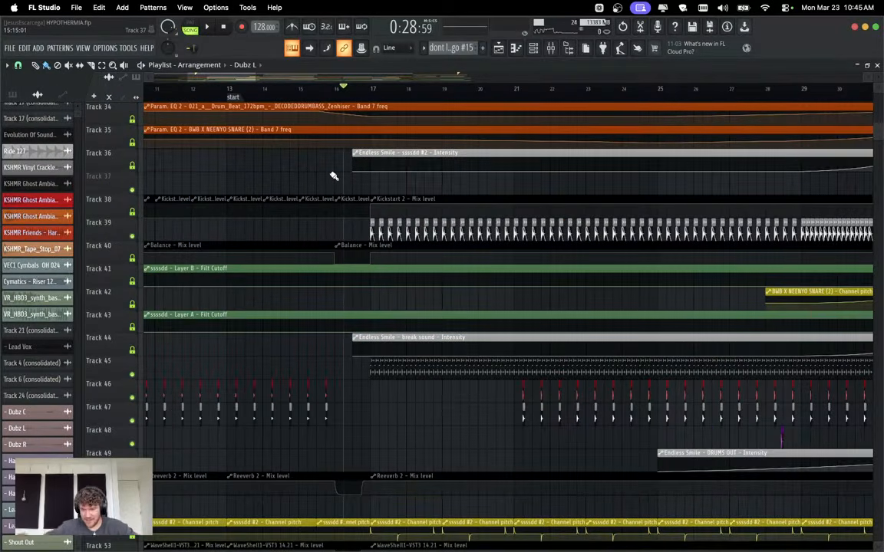
Switch to OBS and toggle the visibility of the video capture sources in Scene, leaving the webcam source shown.
key(super+Tab)
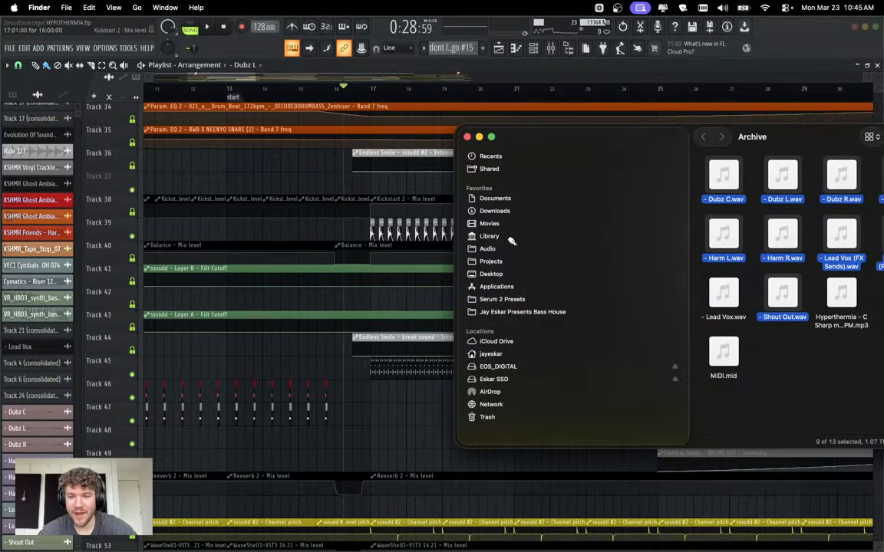
mouse_move(498, 546)
click(465, 529)
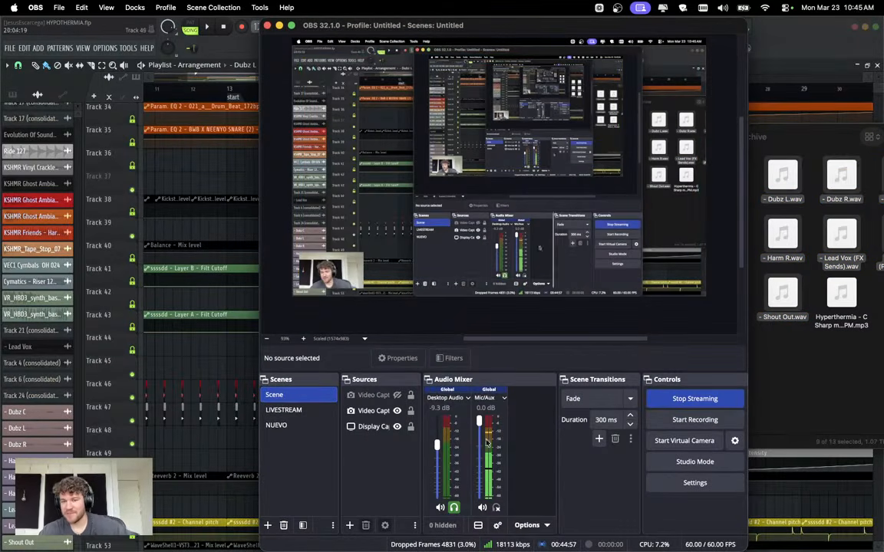
click(396, 411)
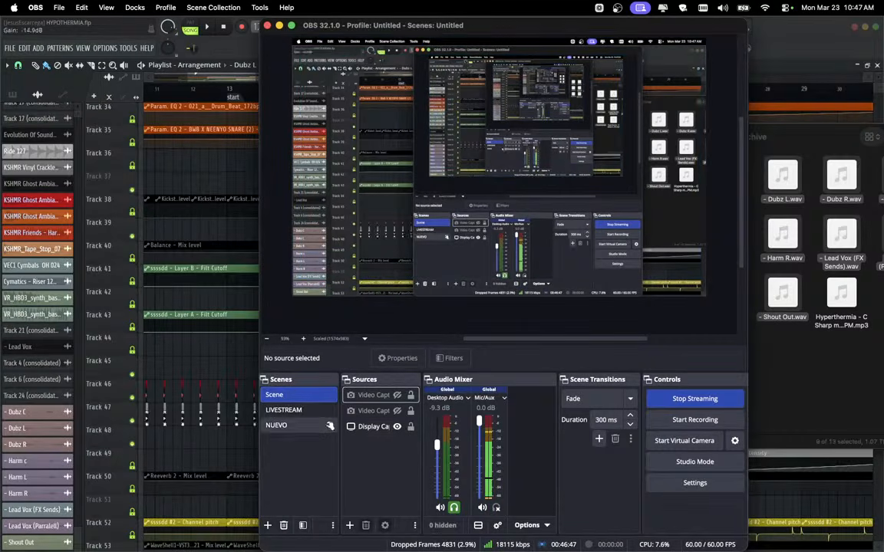
click(397, 411)
click(397, 411)
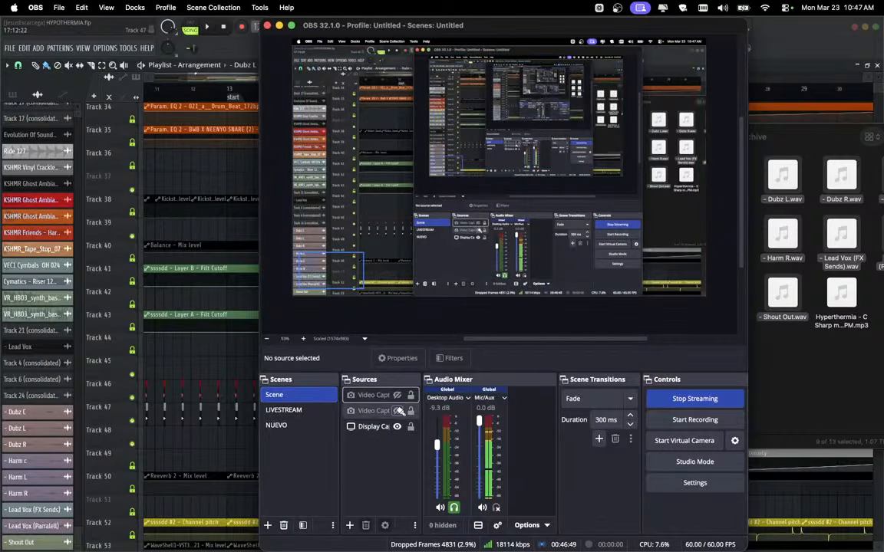
click(398, 395)
click(397, 395)
click(398, 411)
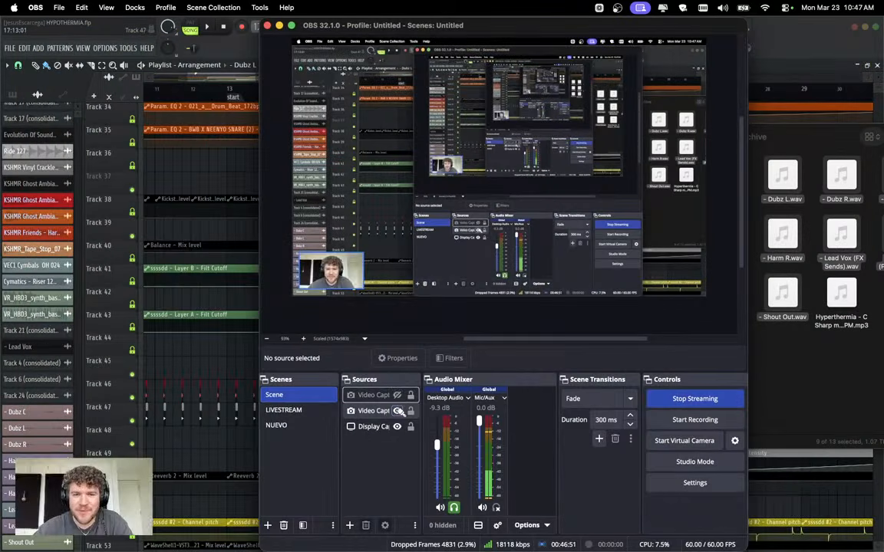
click(397, 412)
click(398, 395)
click(397, 395)
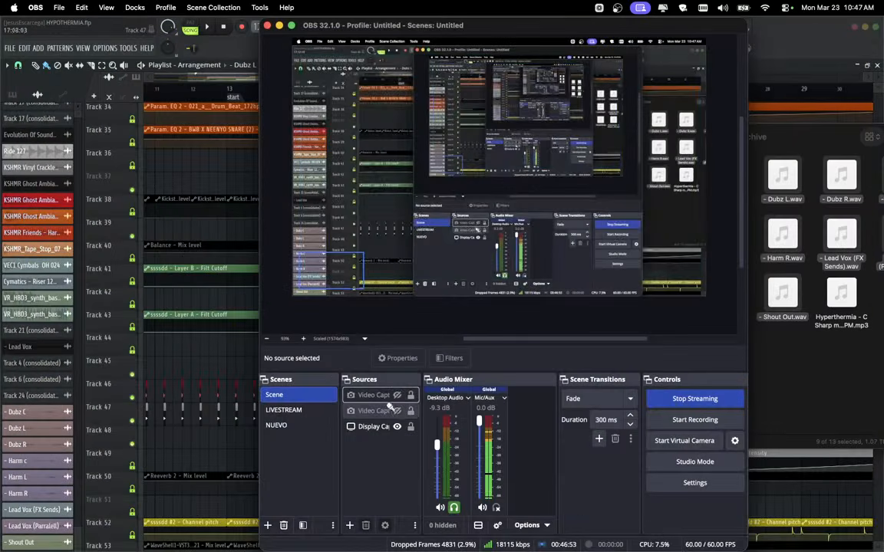
click(397, 411)
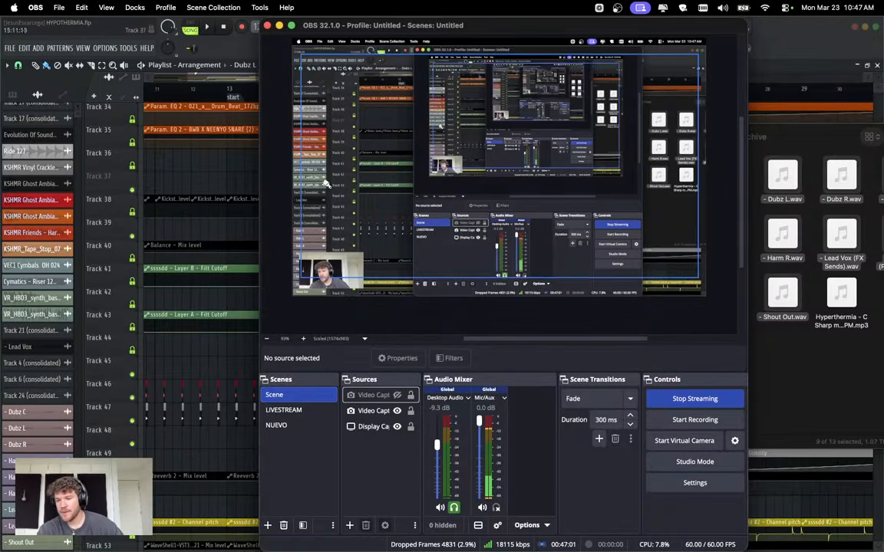
Switch back to FL Studio, play the break section and solo the break bass mixer track.
click(200, 68)
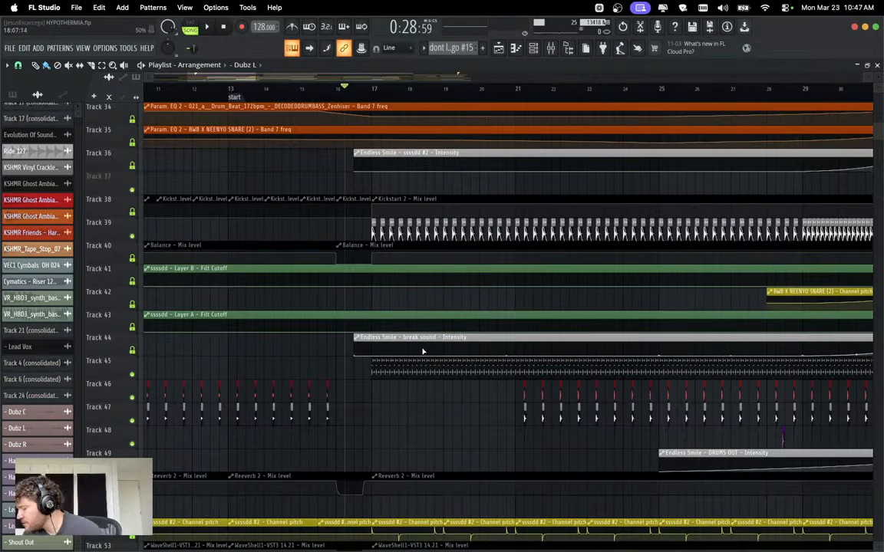
scroll(388, 277, up, 5)
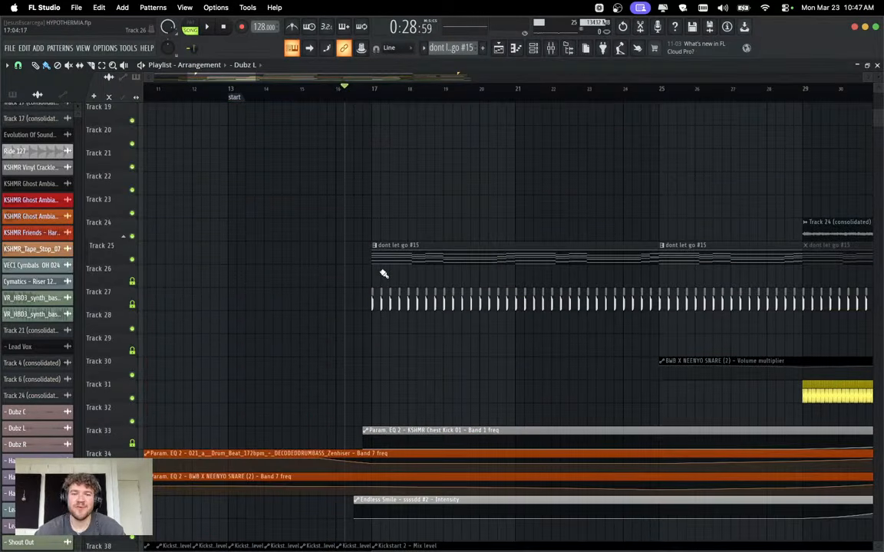
scroll(383, 272, right, 3)
scroll(388, 274, down, 4)
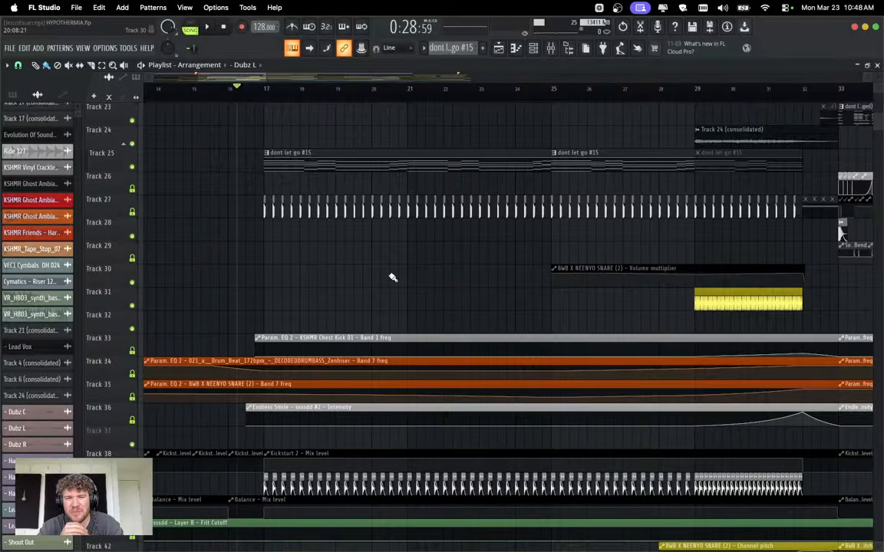
key(space)
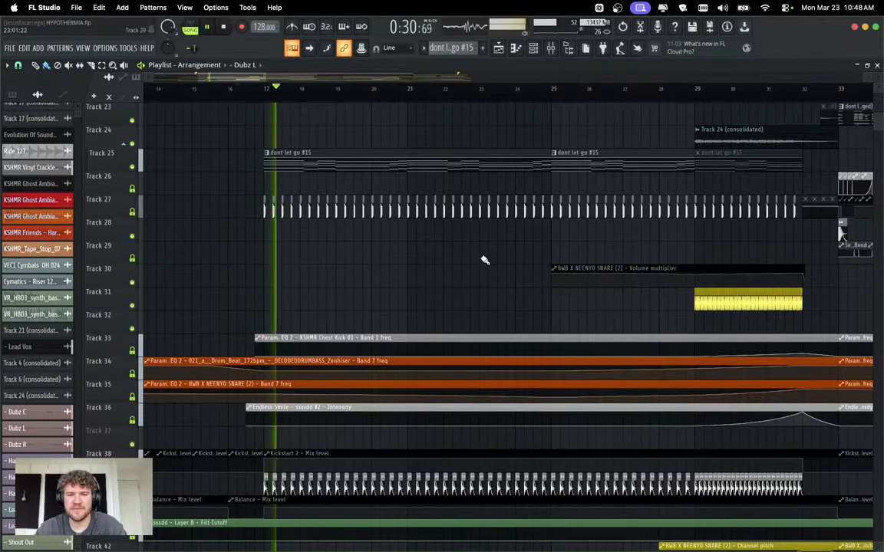
scroll(467, 290, down, 5)
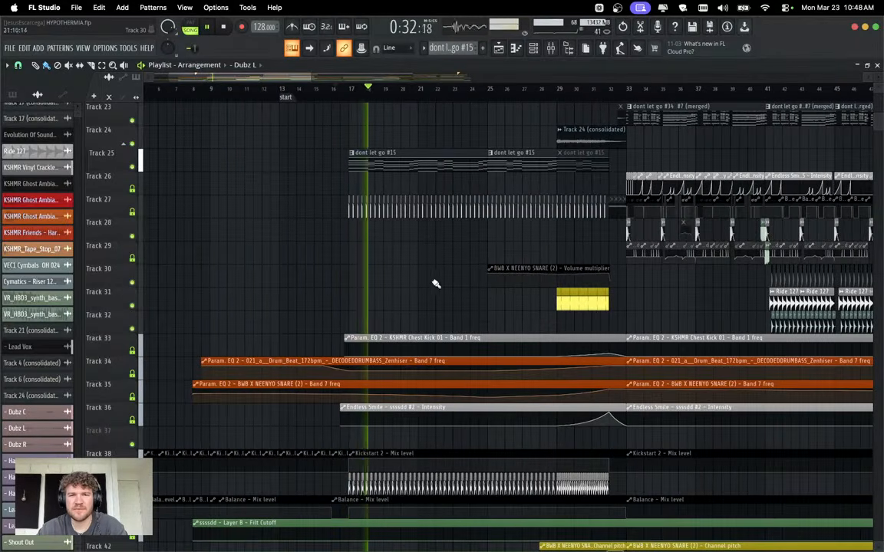
click(551, 47)
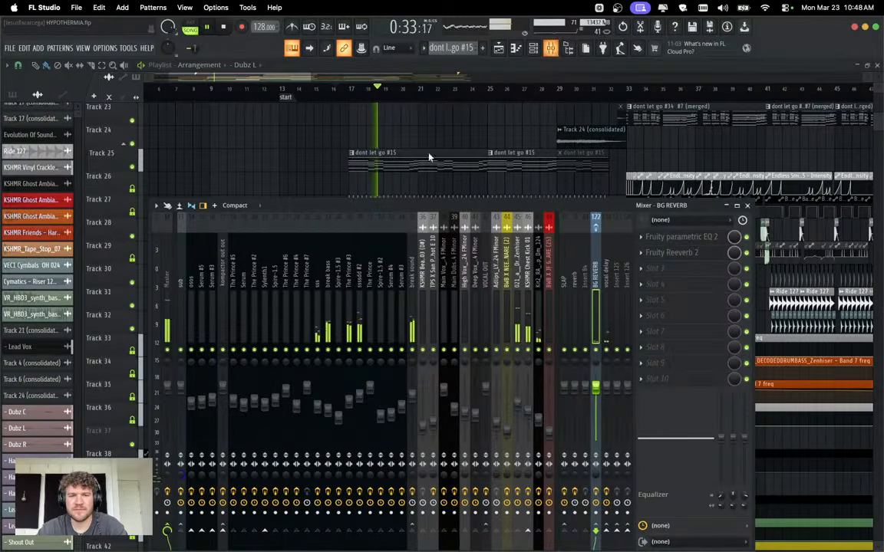
click(327, 350)
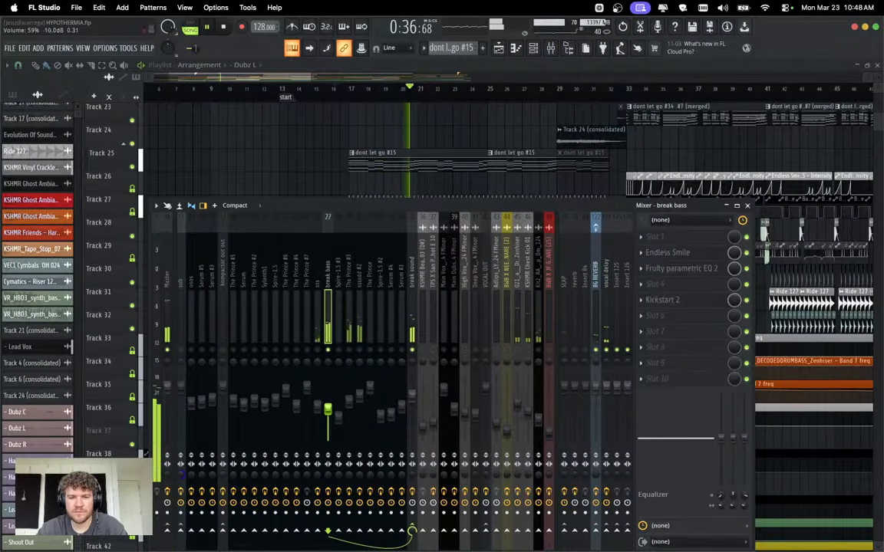
Show the Unsorted channel group, open the State Machine instrument on the ssssdd channel and stop playback.
key(F6)
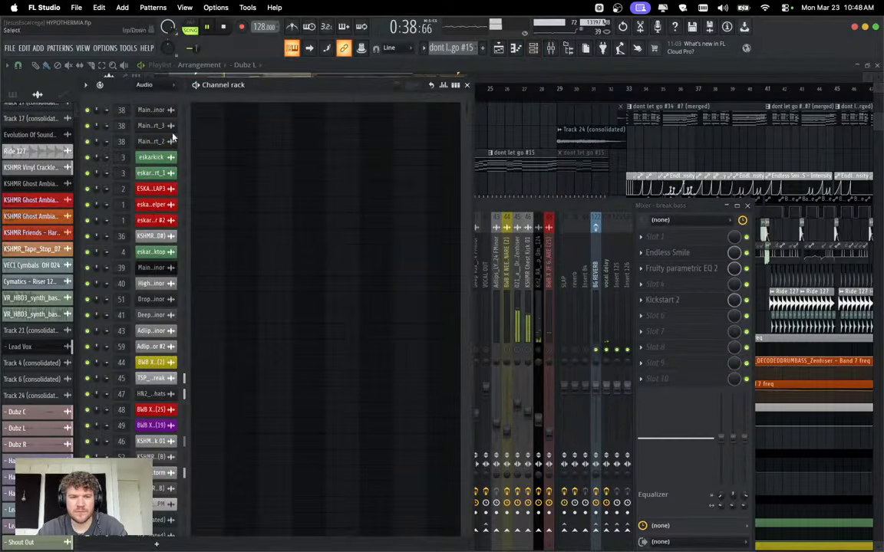
click(158, 86)
click(158, 132)
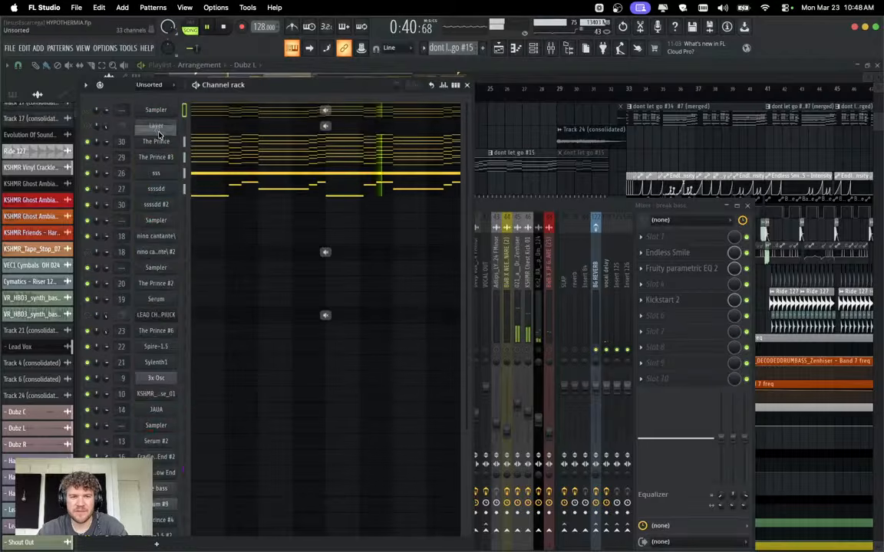
click(157, 190)
key(space)
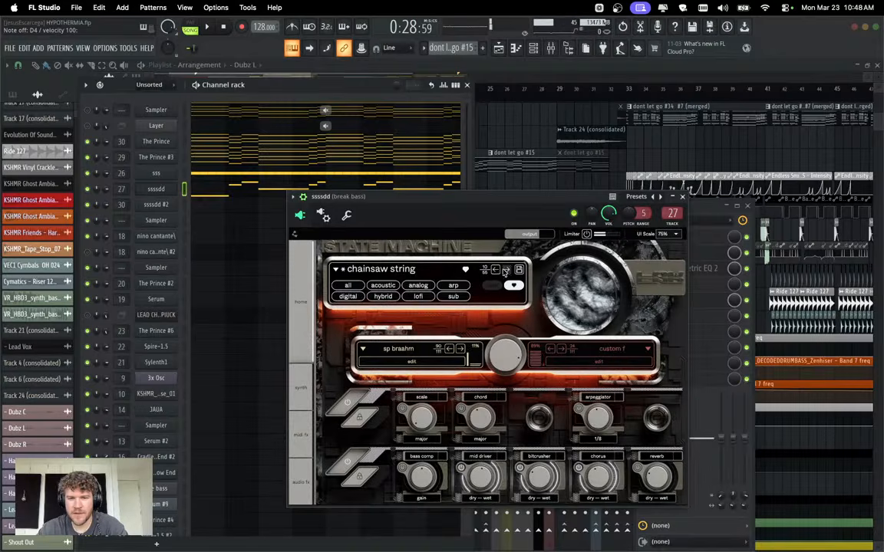
Audition successive State Machine presets on the ssssdd channel, moving forward from chainsaw string to hi freq squish.
click(506, 271)
click(506, 270)
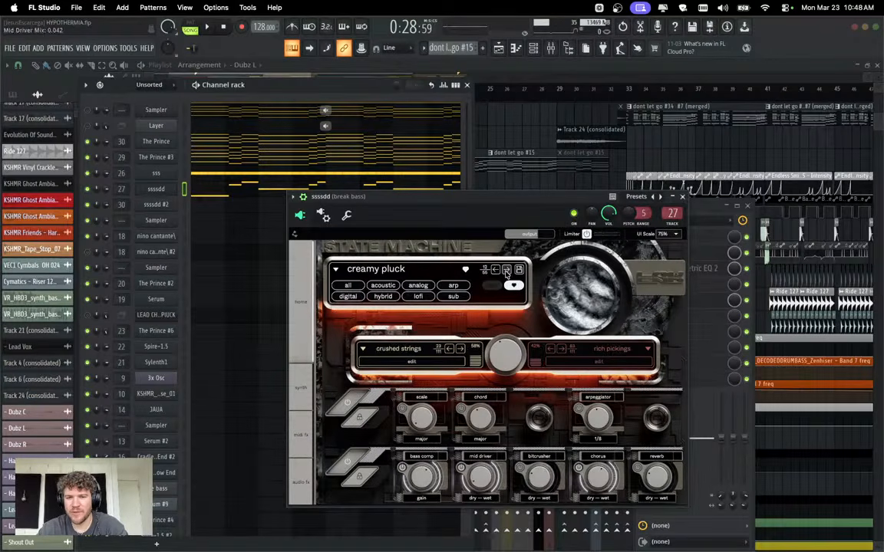
click(505, 270)
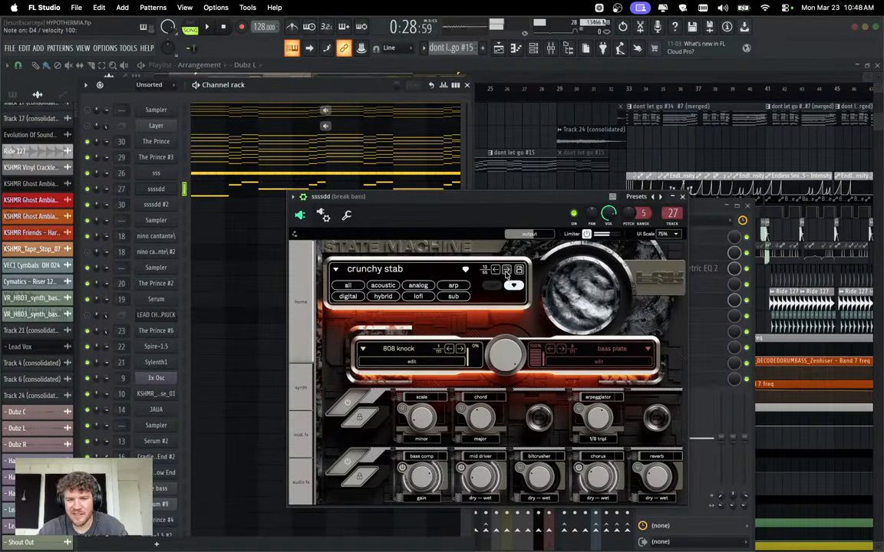
click(505, 271)
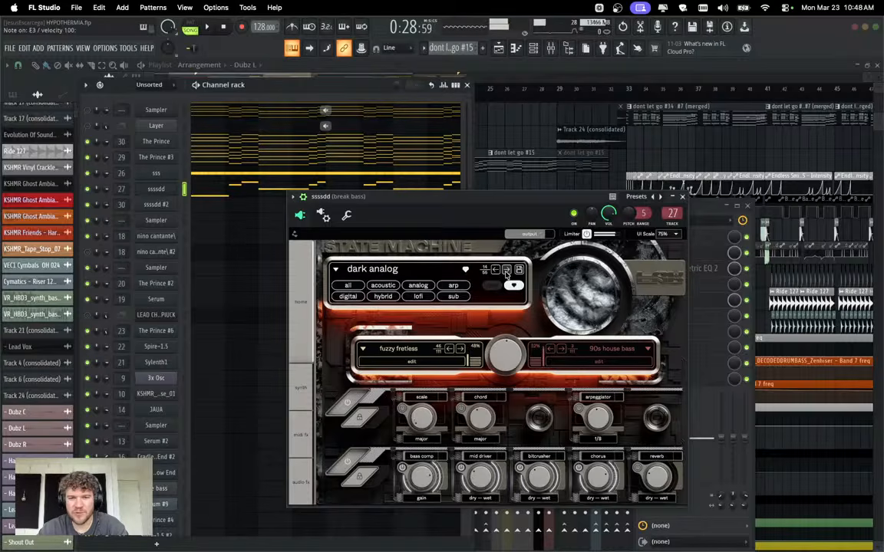
key(space)
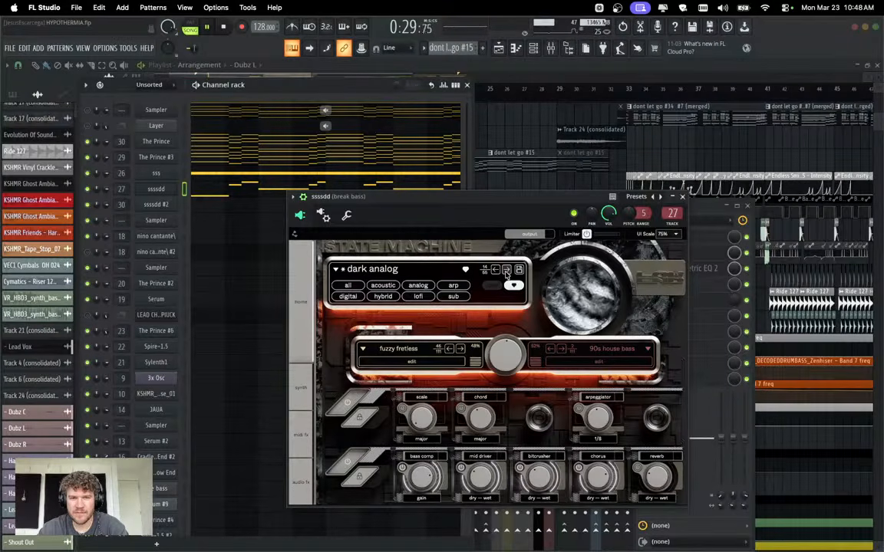
click(506, 272)
key(space)
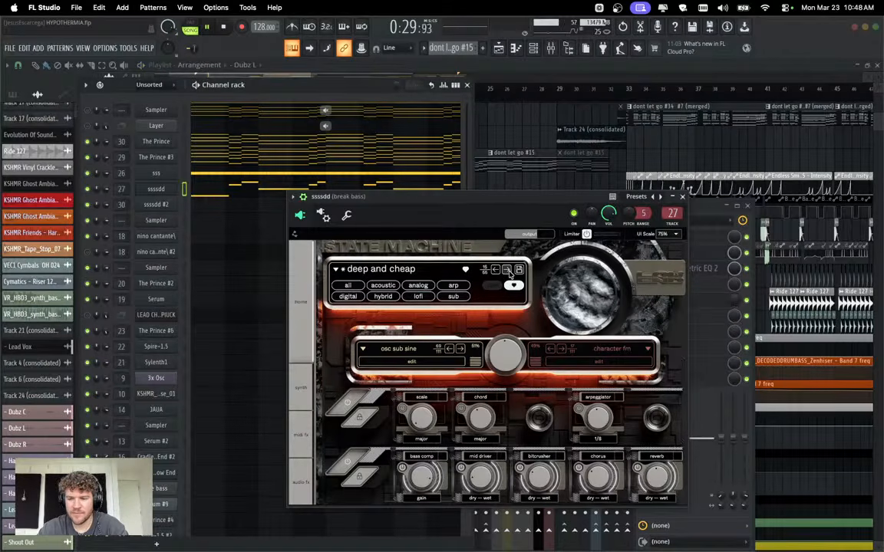
click(506, 271)
key(space)
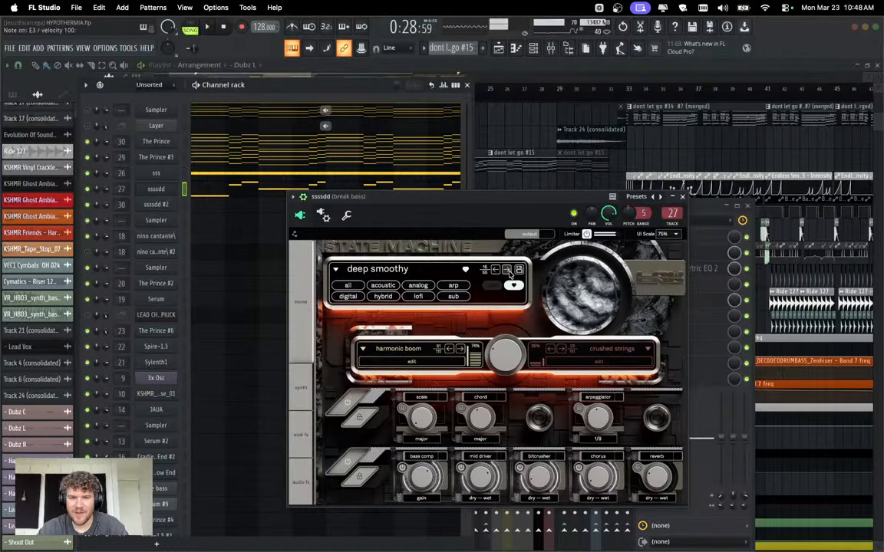
click(507, 271)
click(507, 271)
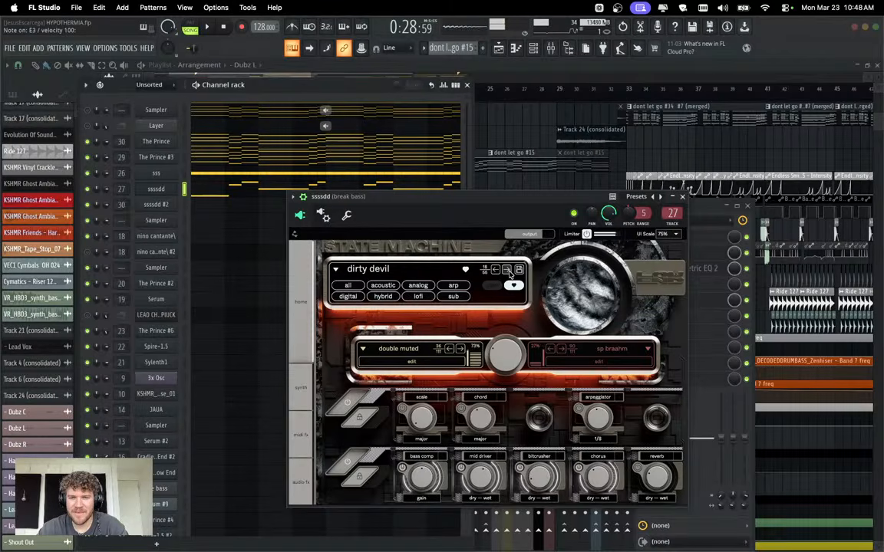
click(507, 271)
click(507, 271)
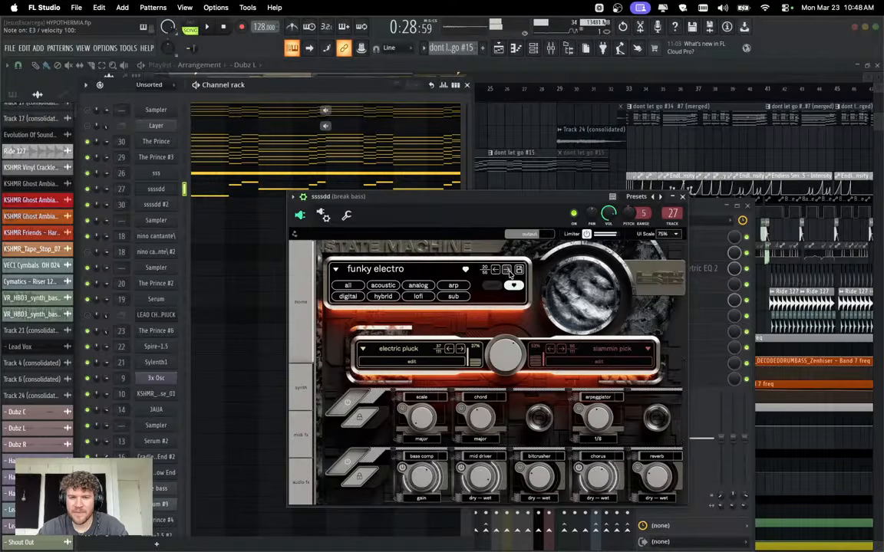
click(507, 271)
click(507, 271)
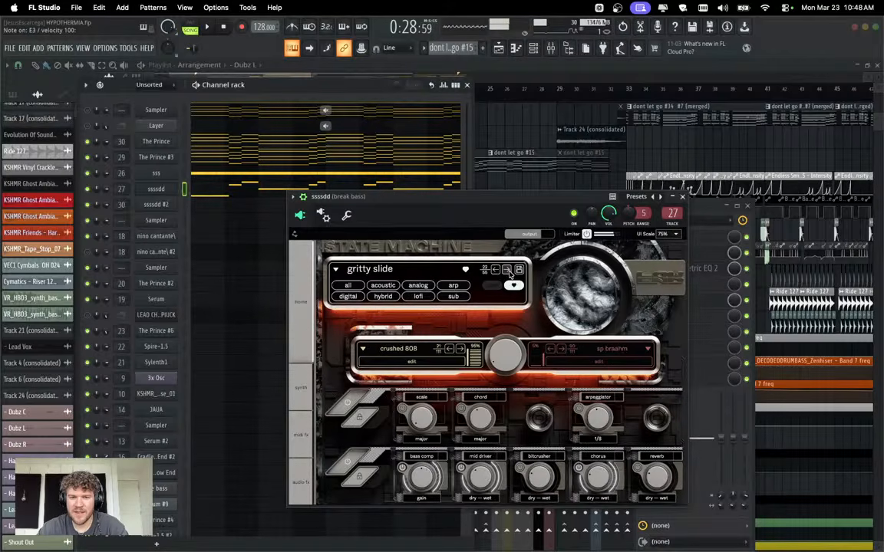
click(507, 271)
click(507, 270)
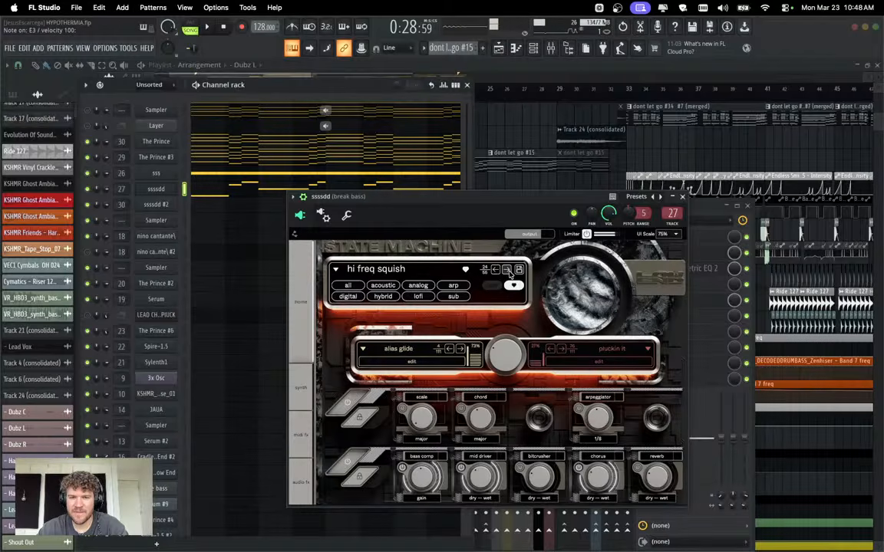
Close the channel rack and State Machine during playback, then unsolo the break bass mixer track.
click(456, 84)
click(456, 85)
click(465, 85)
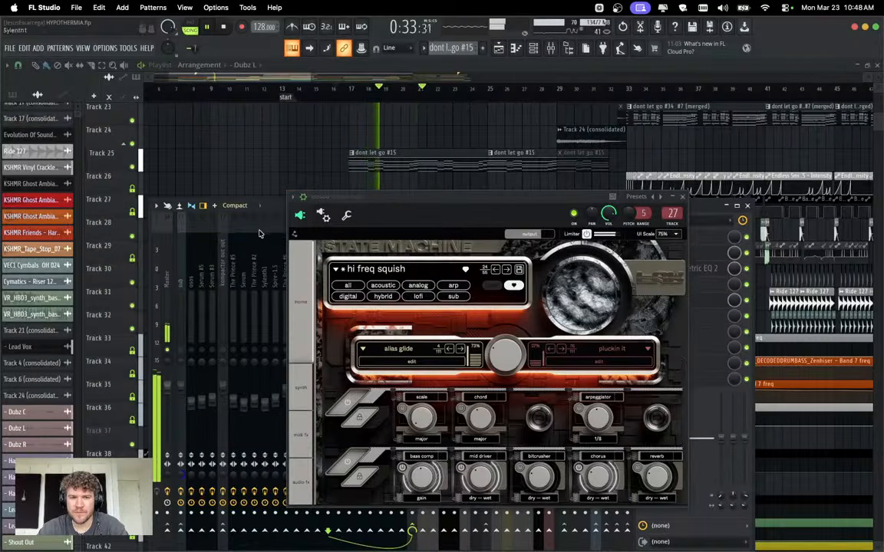
click(150, 235)
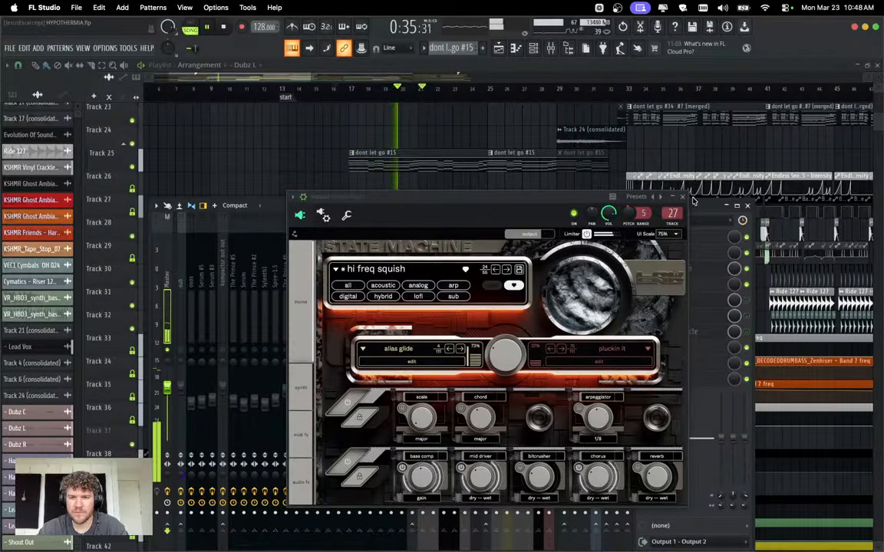
click(682, 197)
click(335, 351)
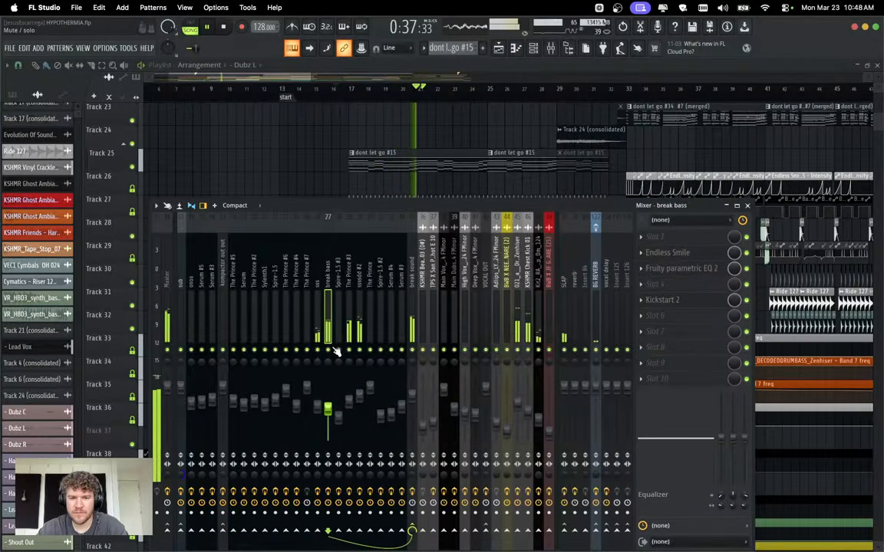
Reopen State Machine on the ssssdd channel, stop playback and move through its presets from hi freq squish to load interesting sub.
click(533, 49)
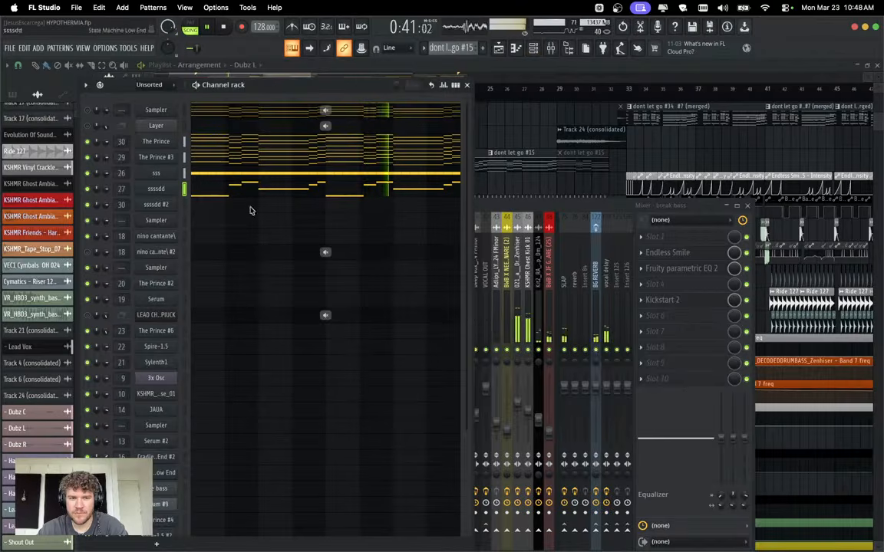
key(space)
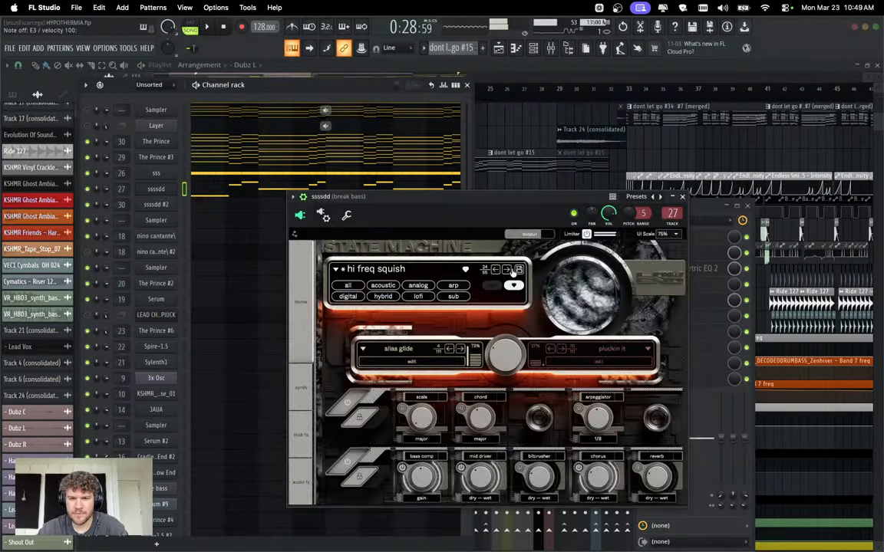
click(511, 272)
click(508, 271)
click(507, 272)
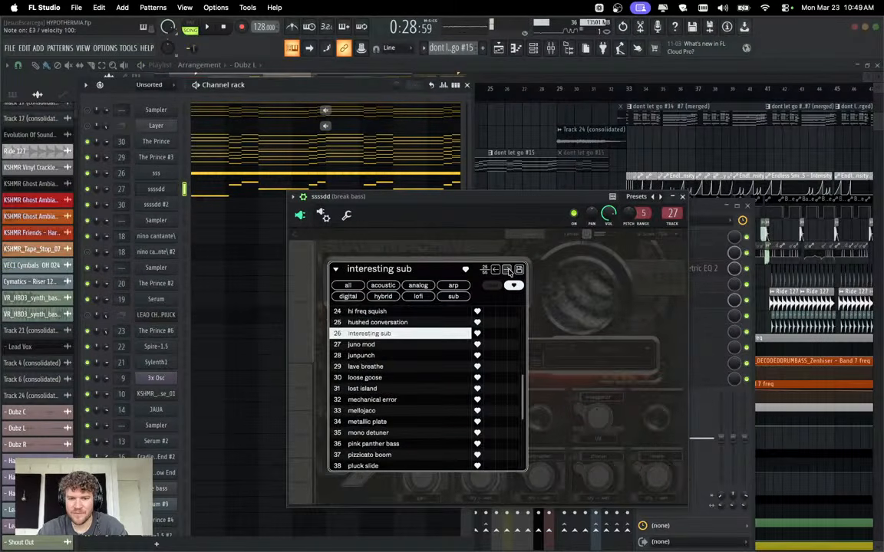
click(508, 272)
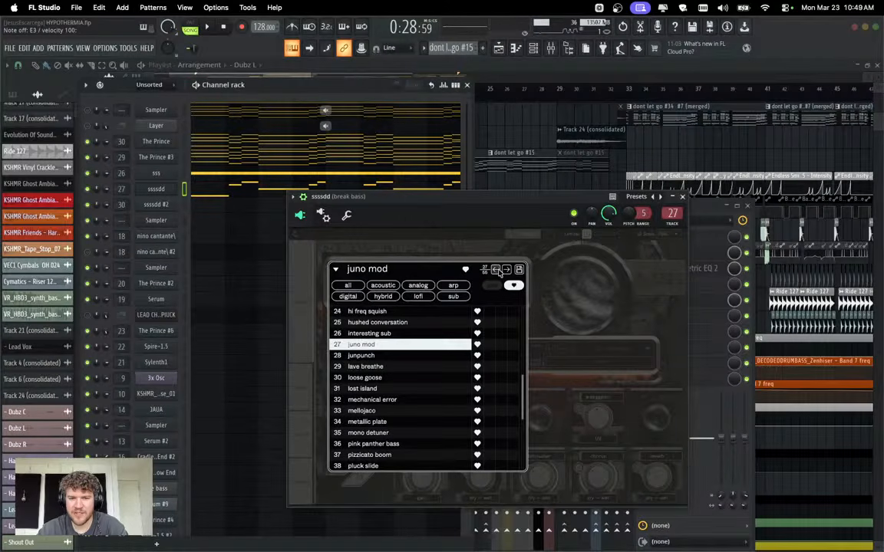
click(495, 270)
click(571, 251)
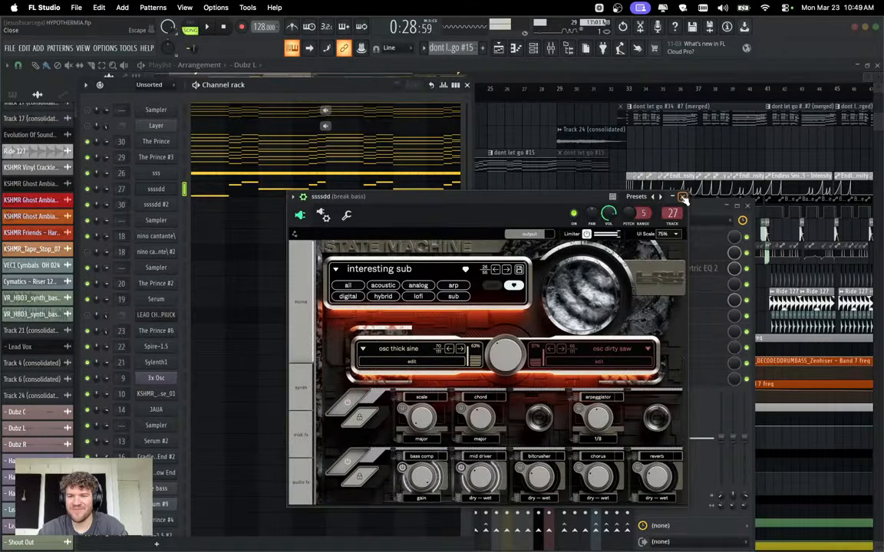
Close State Machine, play the break section and set the ssssdd #2 mixer track's volume to about 83% (-4.0 dB).
click(683, 198)
key(space)
click(520, 224)
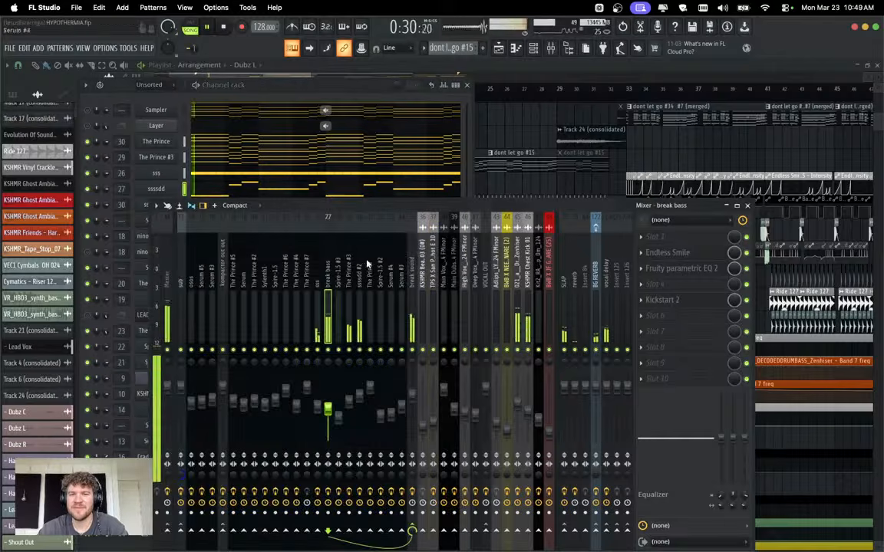
click(166, 284)
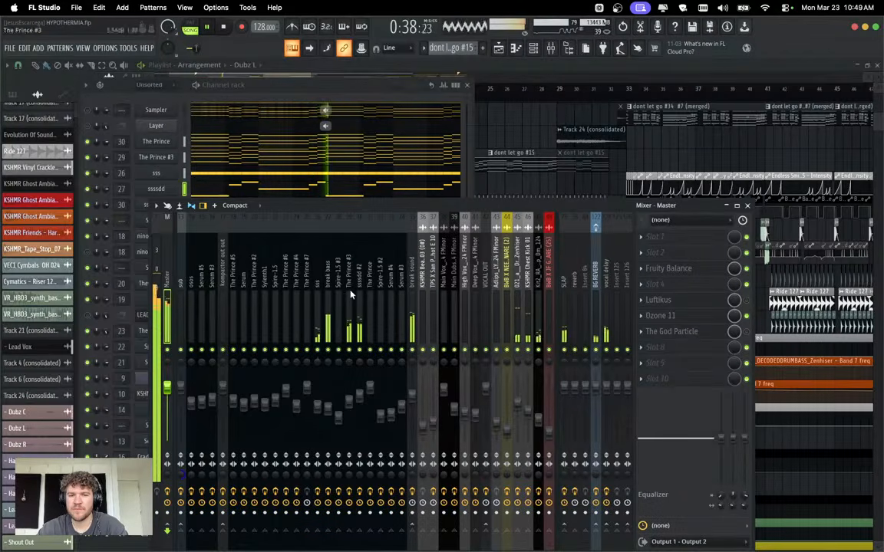
click(359, 392)
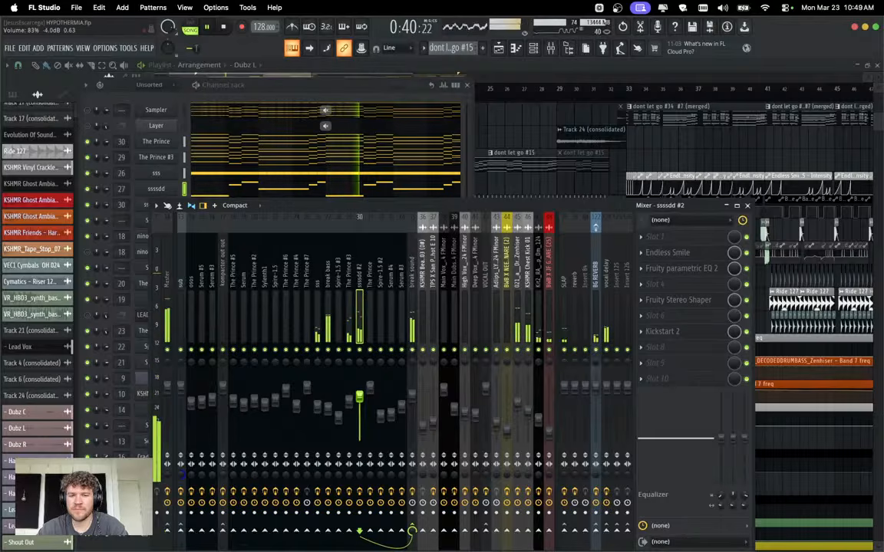
Stop playback and set the volume of the VOCAL OUT mixer track after the vocal stems to about 76% (-5.7 dB).
scroll(430, 292, right, 5)
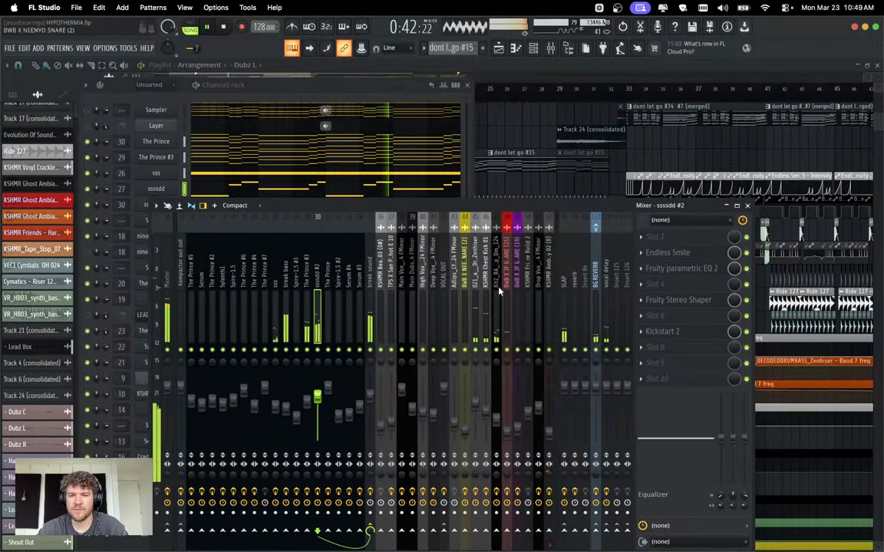
scroll(518, 294, right, 10)
key(space)
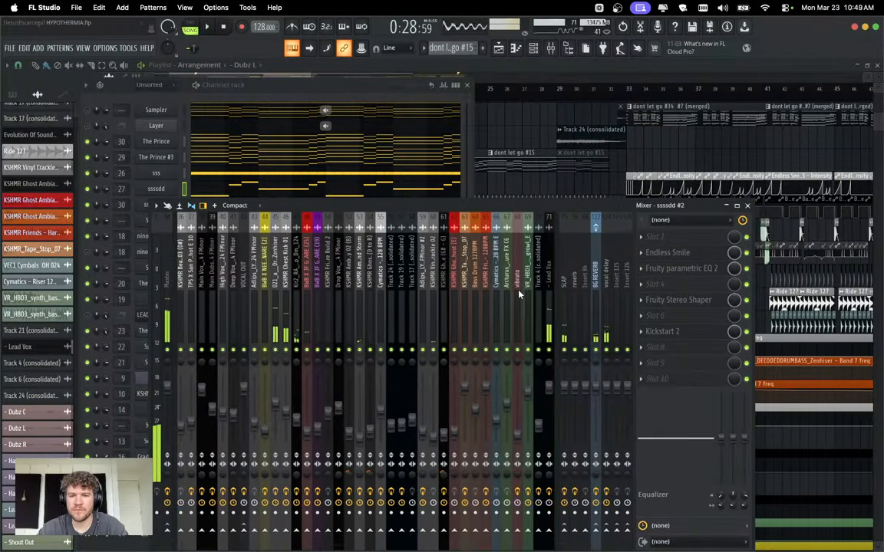
click(476, 293)
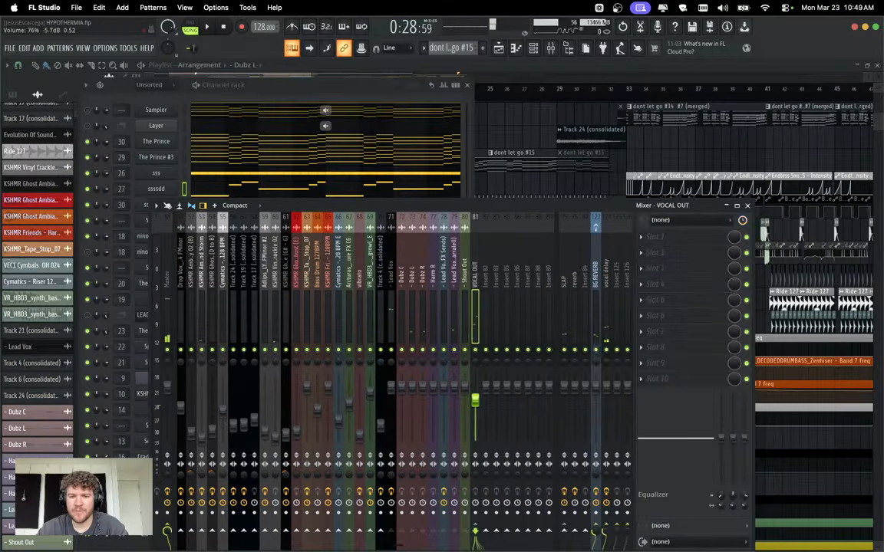
Select the Master mixer track and play the break section to check the balance.
scroll(473, 318, left, 5)
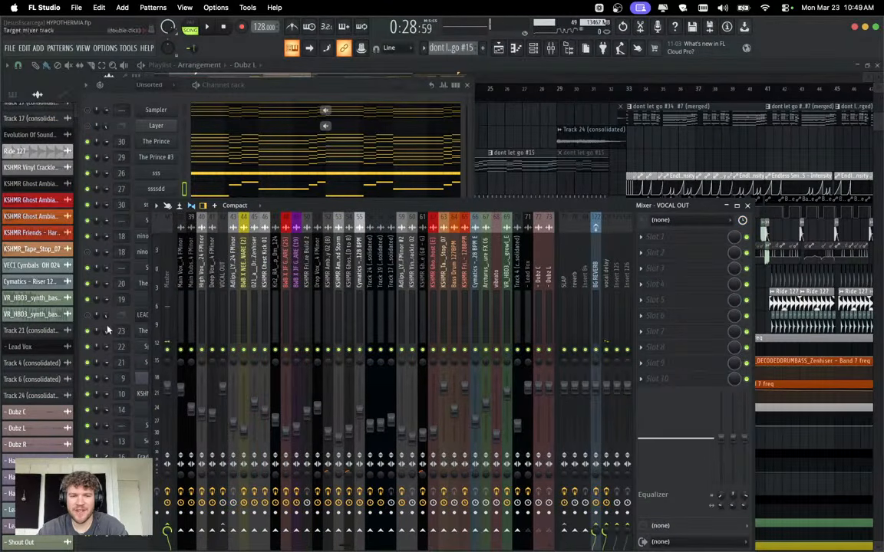
click(162, 280)
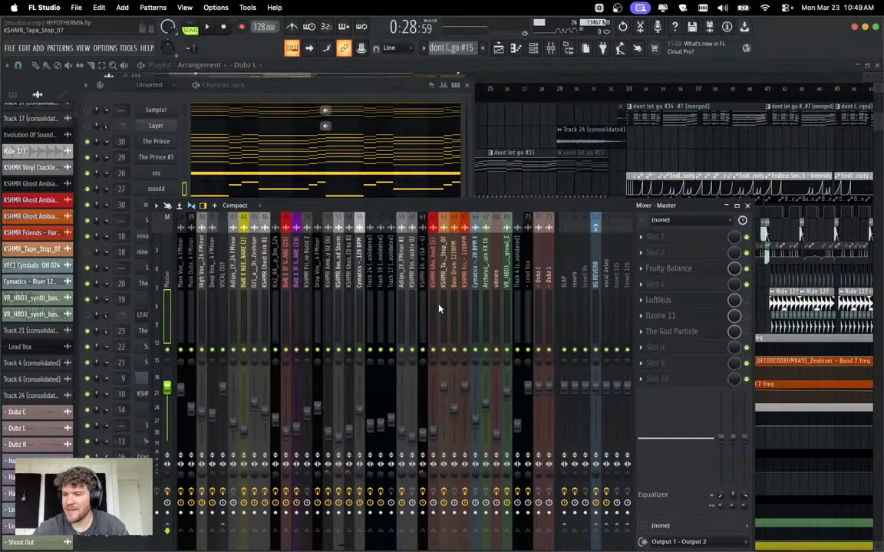
key(space)
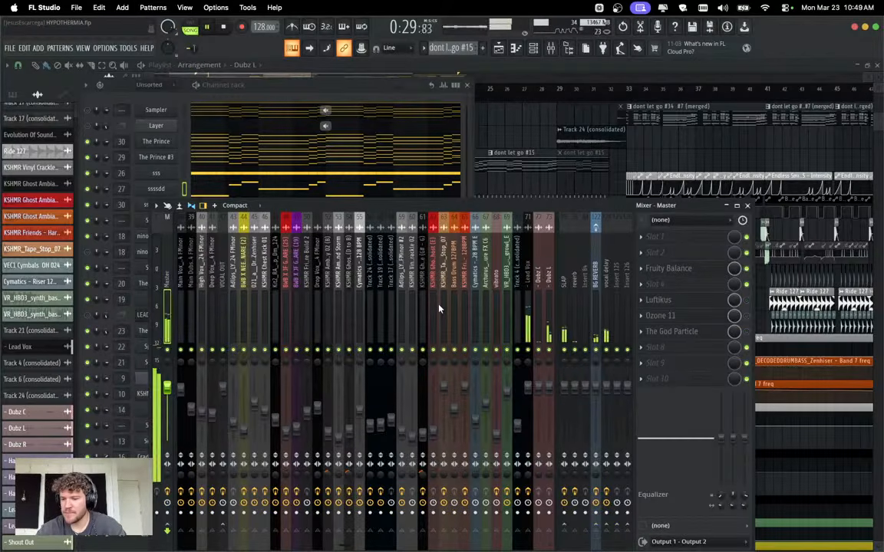
scroll(439, 309, left, 4)
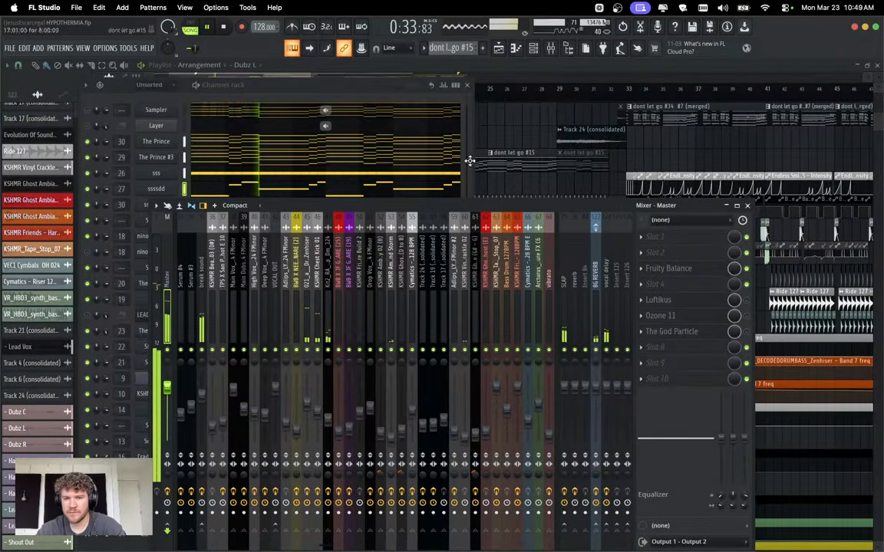
Reopen State Machine on the ssssdd channel, stop playback and audition presets forward from interesting sub to pink panther bass.
click(353, 99)
click(156, 188)
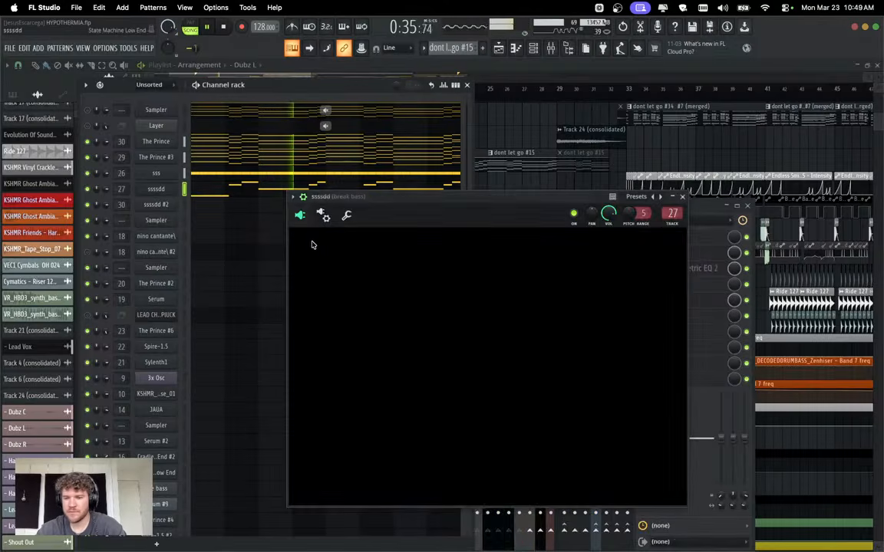
key(space)
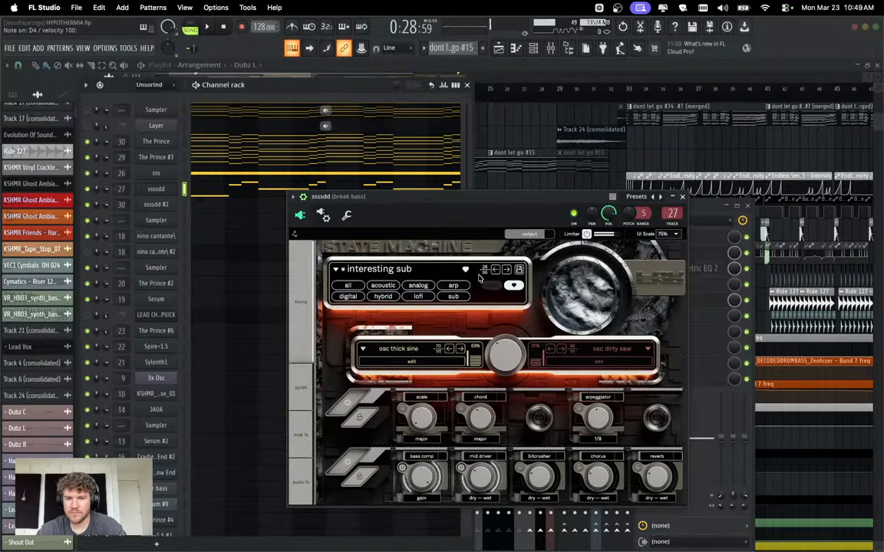
click(506, 270)
click(506, 269)
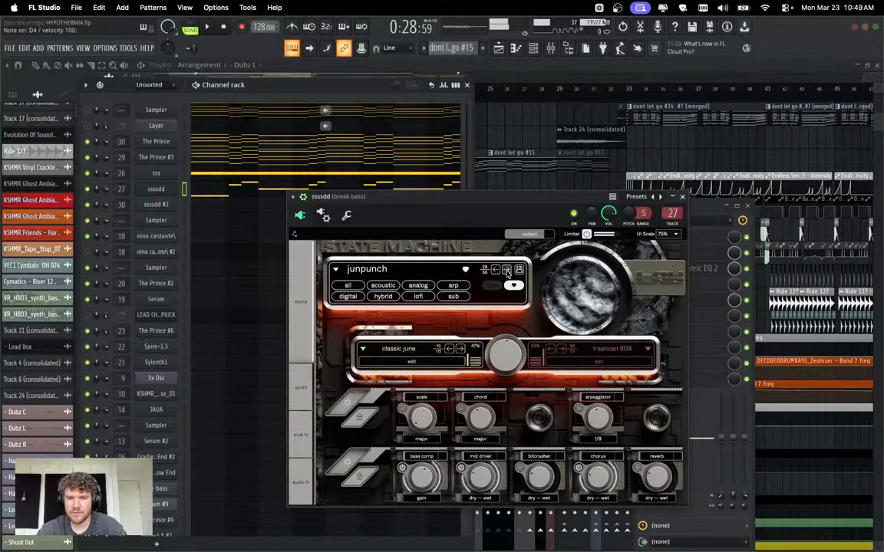
click(507, 269)
click(507, 269)
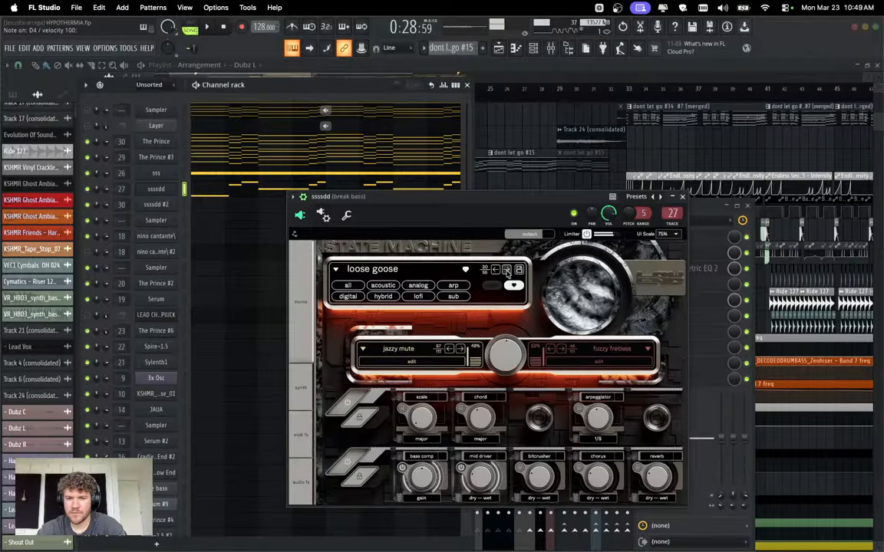
click(506, 269)
click(506, 269)
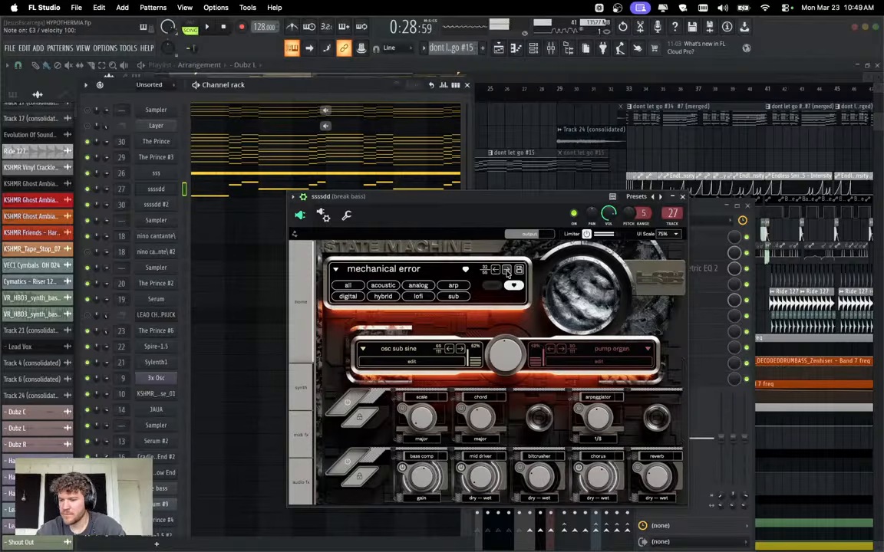
click(506, 269)
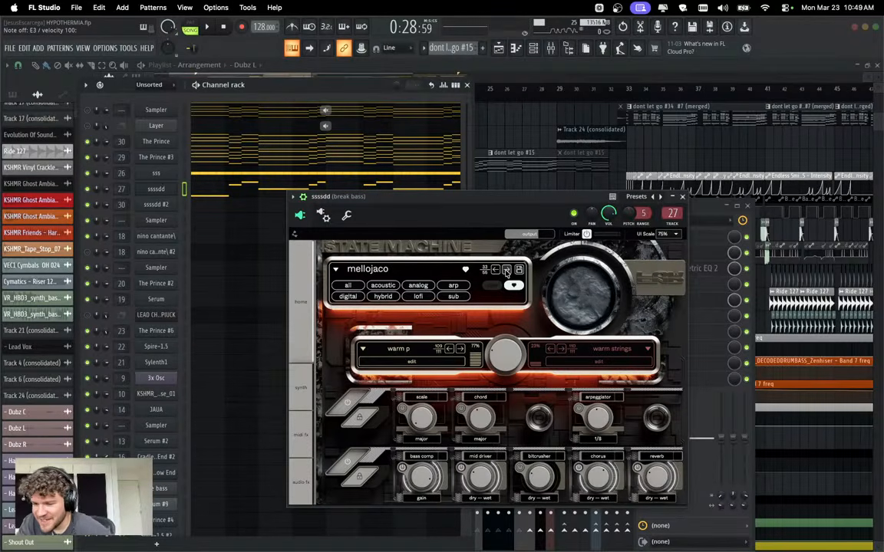
click(507, 270)
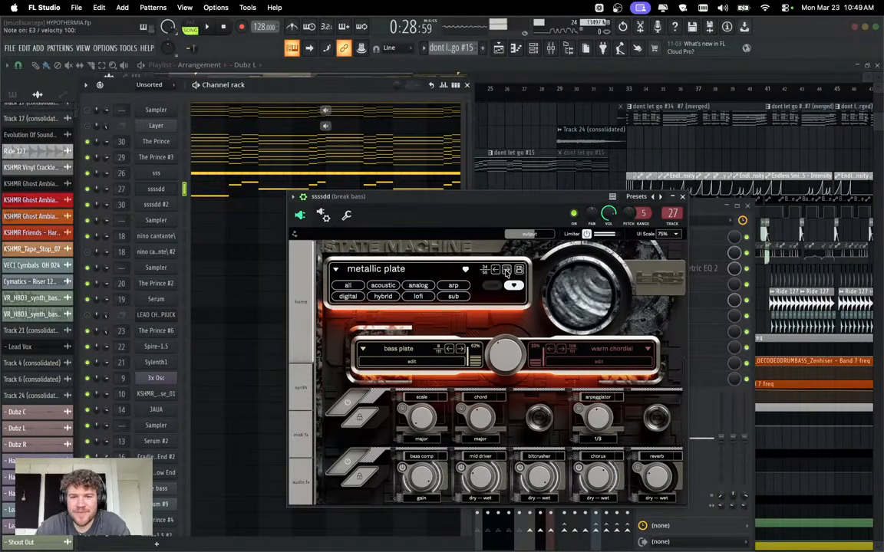
click(506, 269)
click(506, 269)
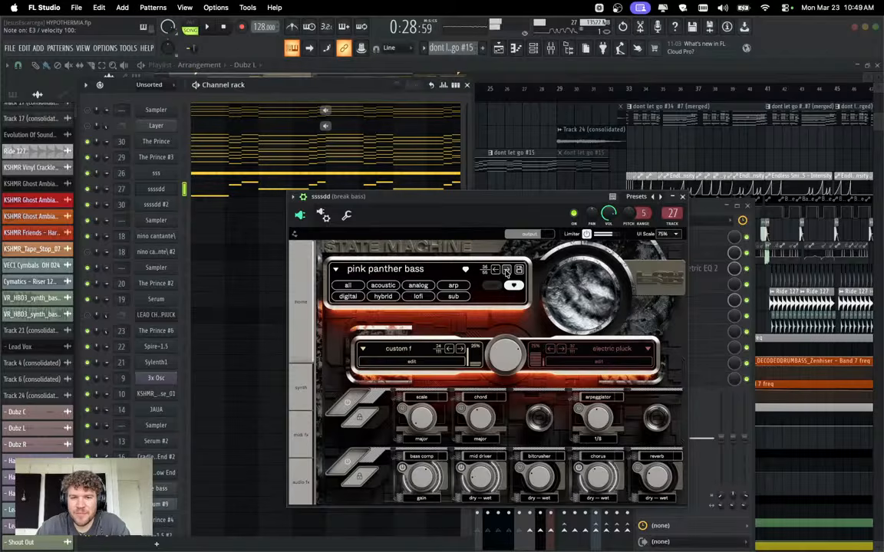
Browse State Machine's favourite presets and load chainsaw string on the ssssdd channel.
click(417, 273)
scroll(383, 422, down, 5)
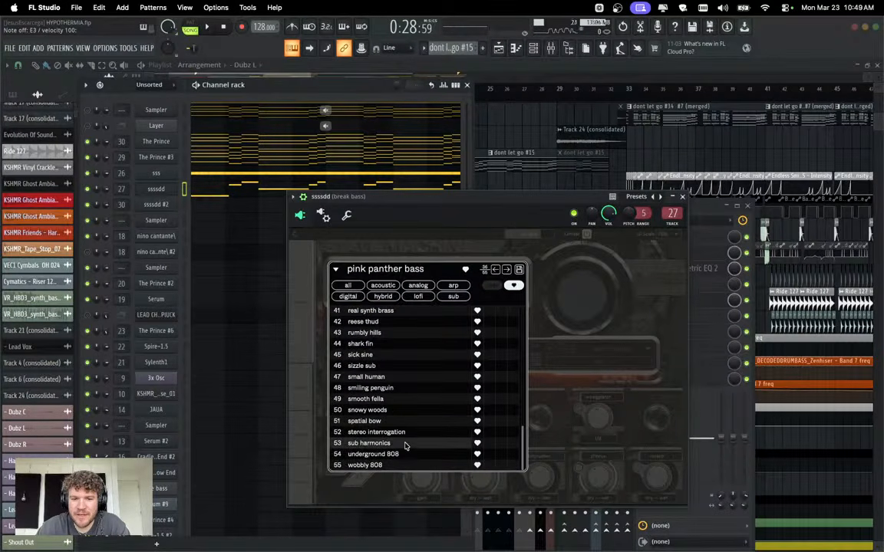
scroll(405, 445, up, 8)
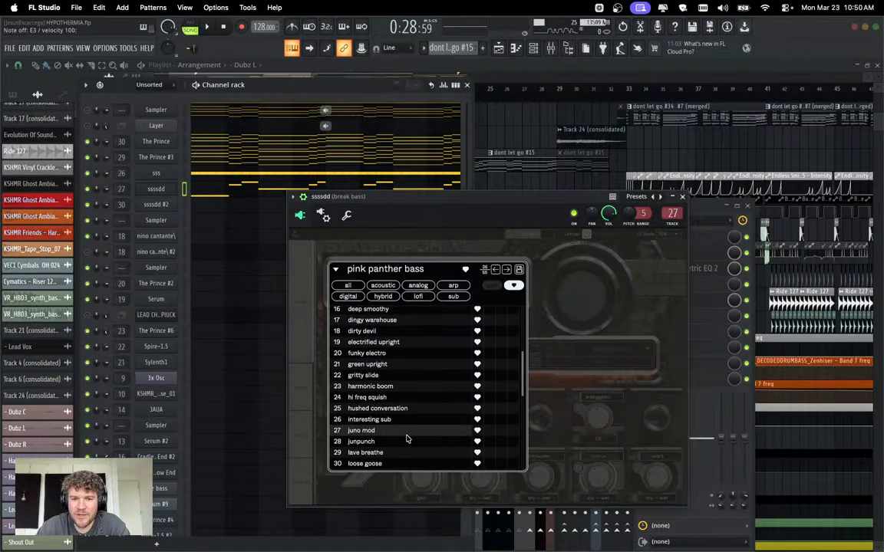
scroll(407, 439, up, 4)
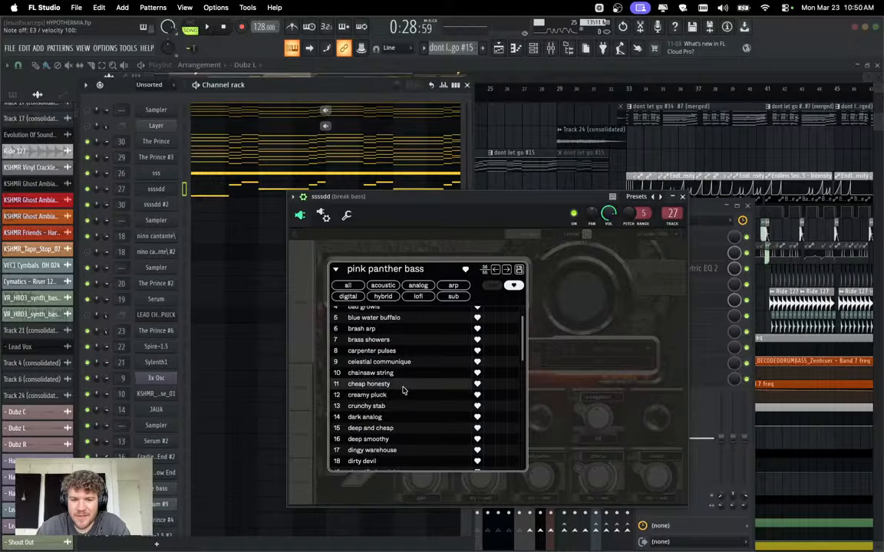
click(416, 373)
scroll(415, 398, up, 1)
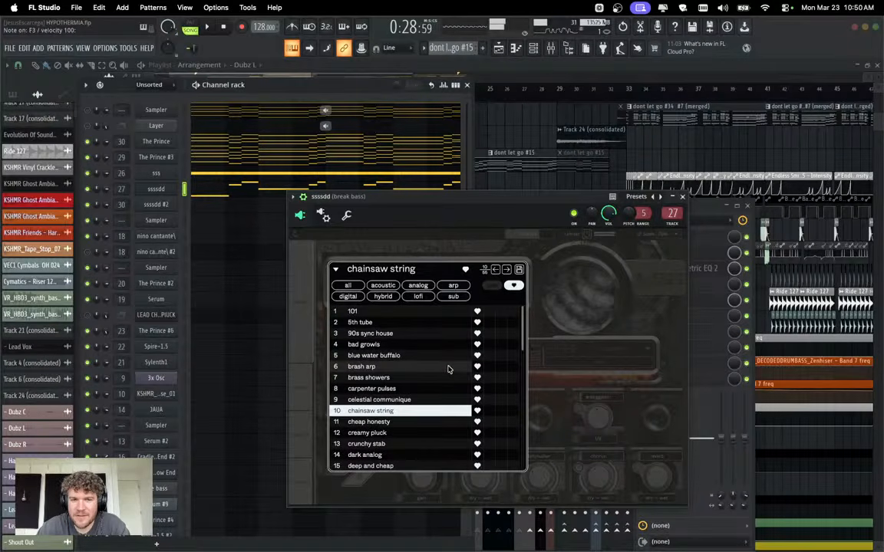
Close State Machine and the channel rack during playback and bring up the mixer.
click(669, 201)
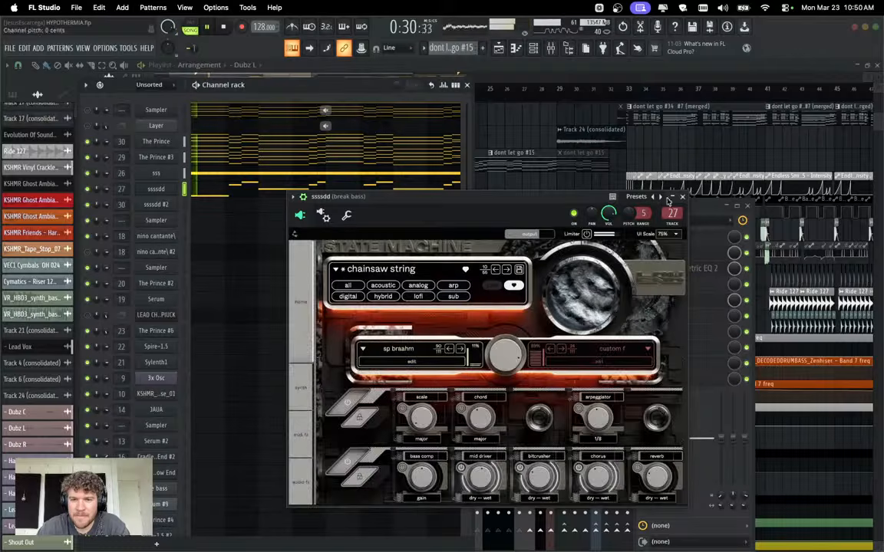
click(682, 196)
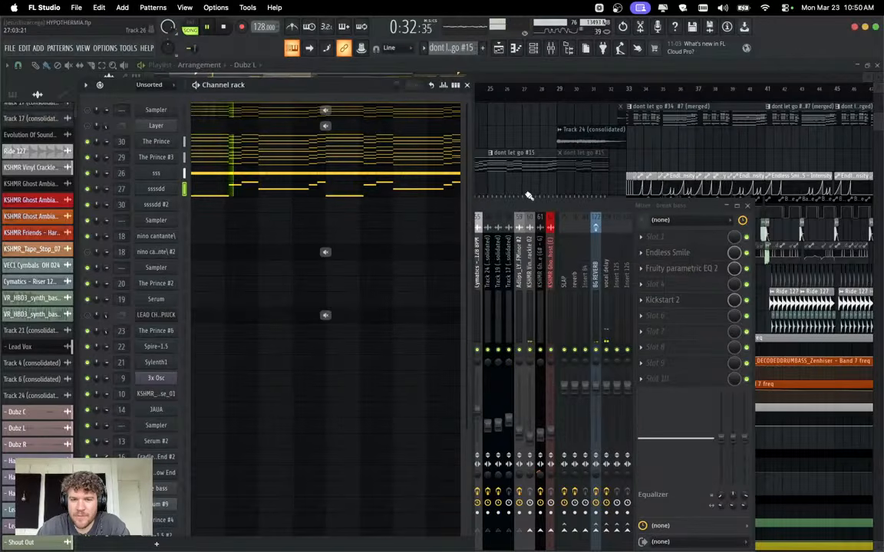
key(F12)
key(F9)
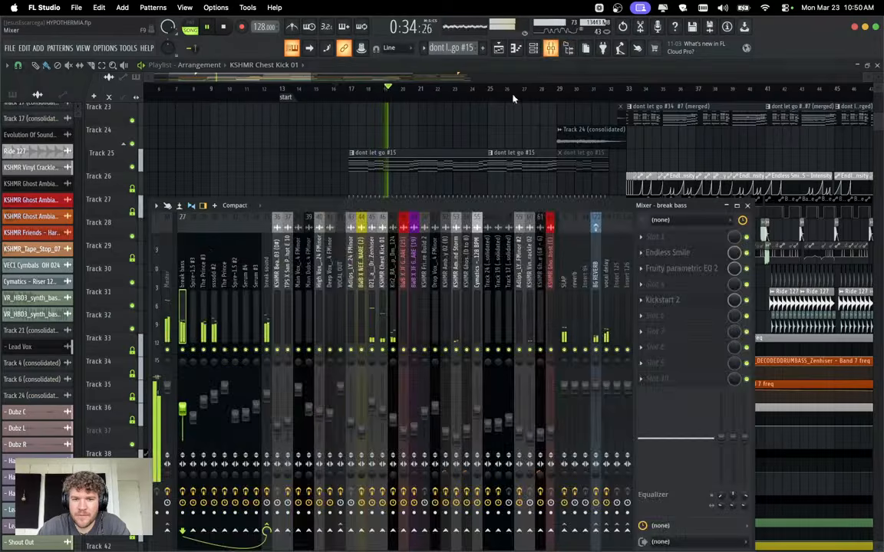
Solo the break bass mixer track and open its Fruity parametric EQ 2.
click(192, 326)
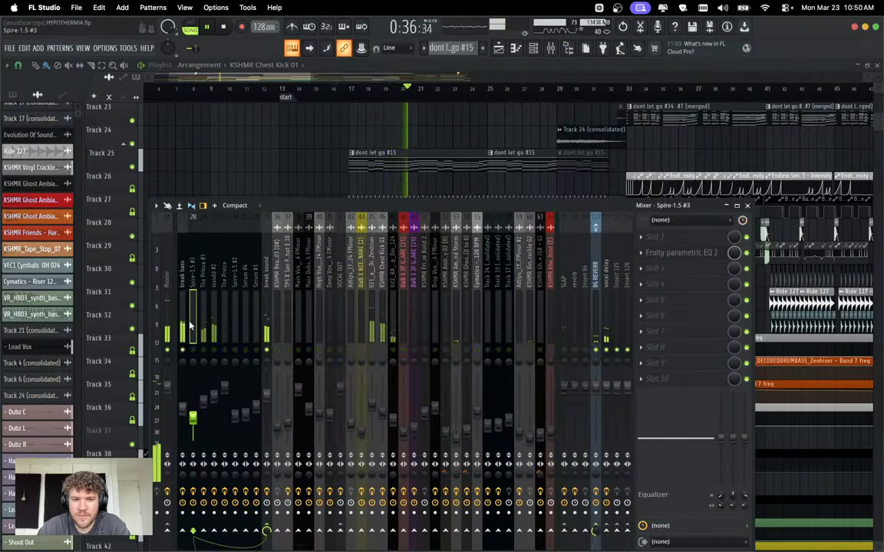
click(181, 326)
click(693, 269)
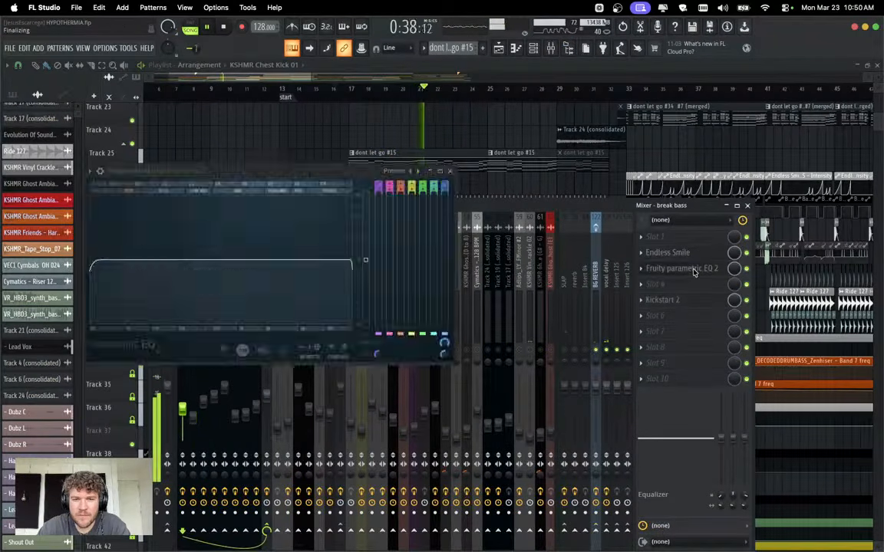
Reopen State Machine on the ssssdd channel, stop playback and lower its reverb mix to about 37%.
key(F6)
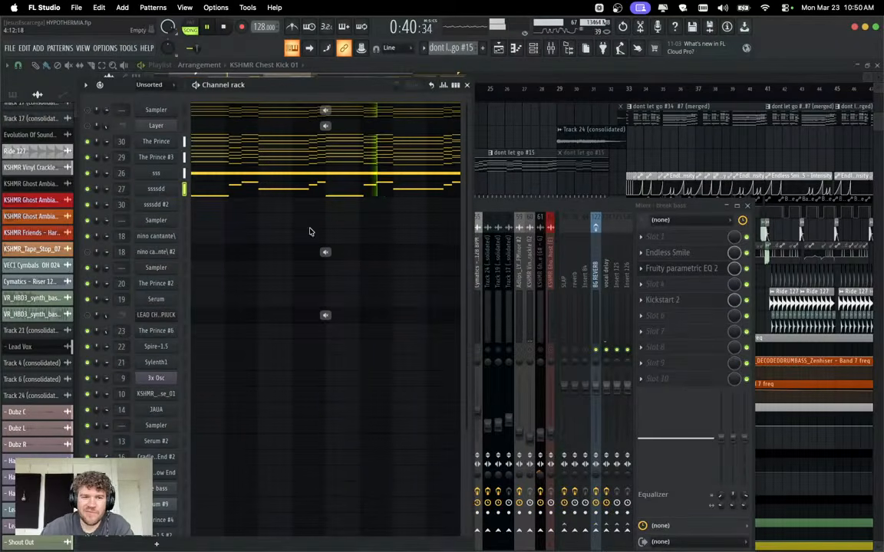
click(158, 191)
key(space)
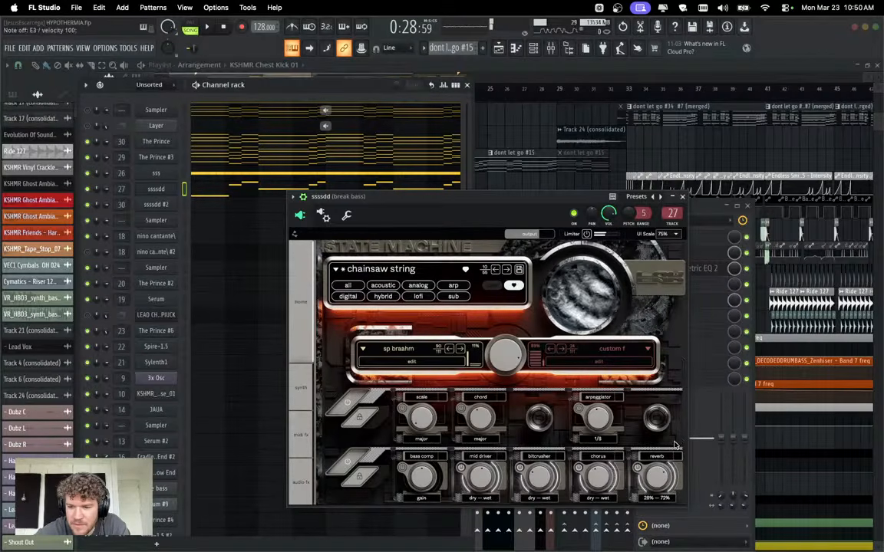
drag(648, 498, 648, 485)
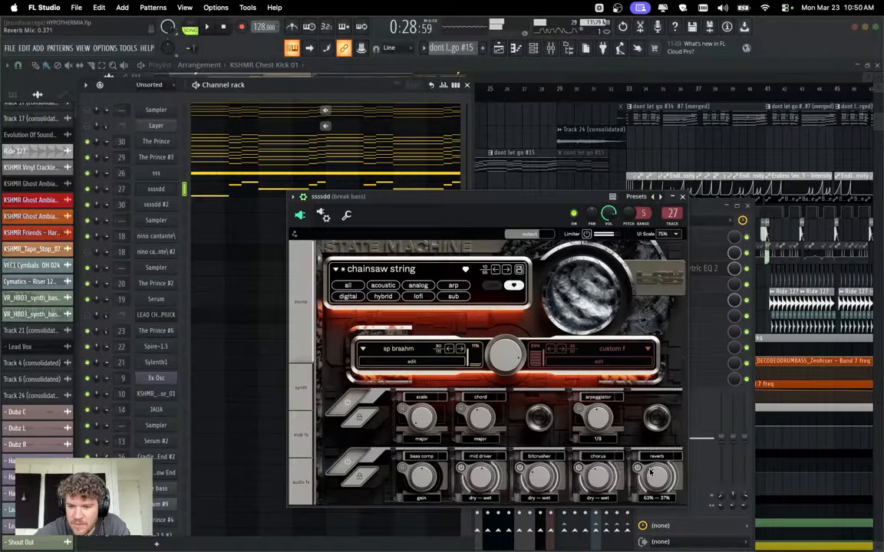
Audition the break bass with its reduced reverb, stop playback and save the project.
key(space)
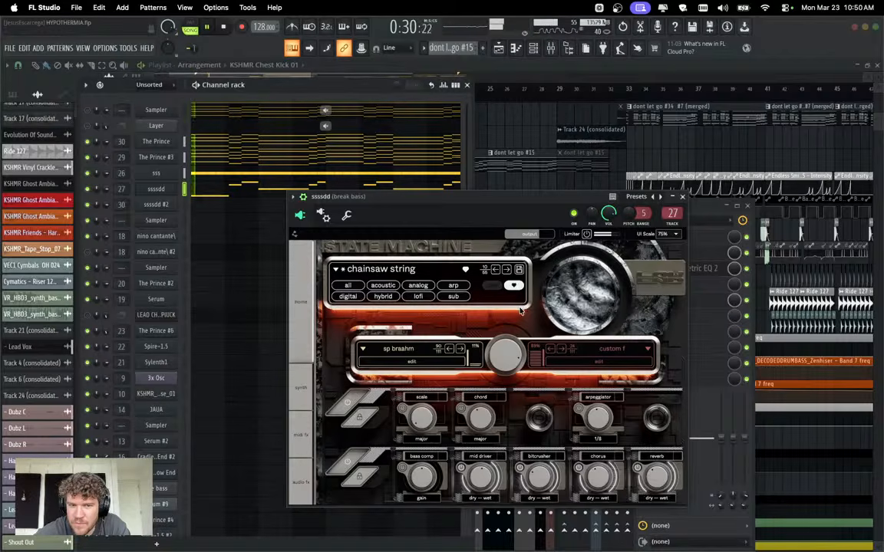
click(12, 47)
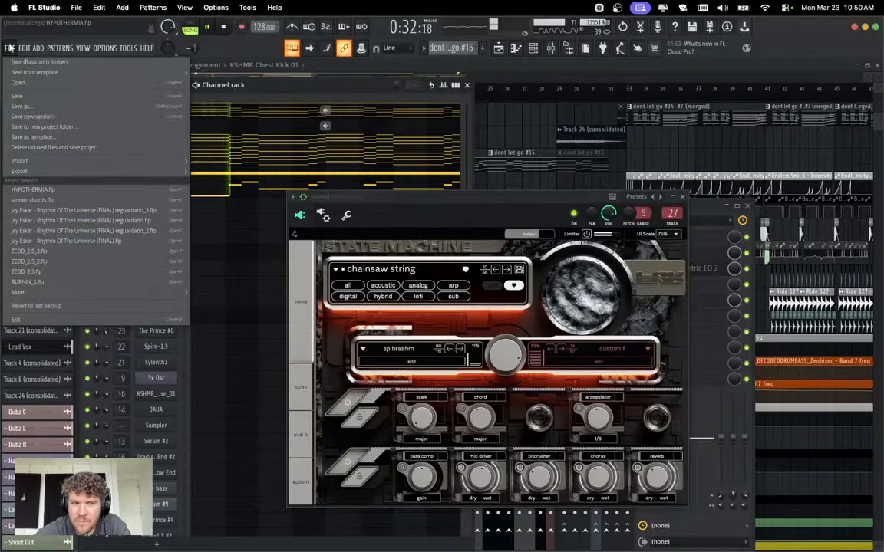
click(30, 92)
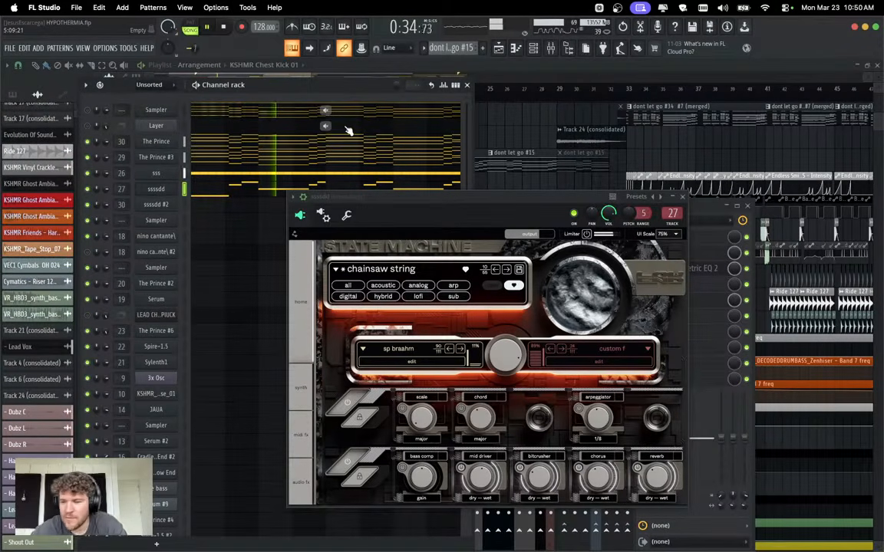
key(space)
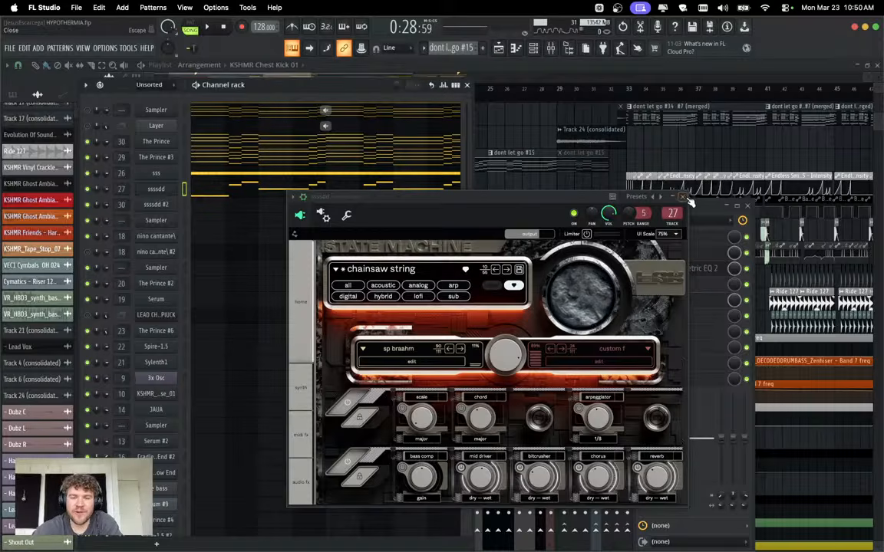
click(10, 48)
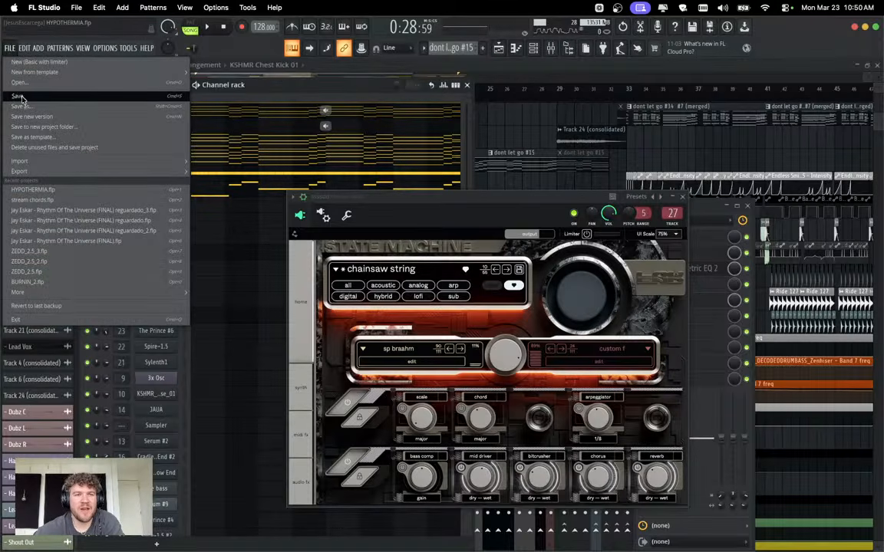
click(18, 96)
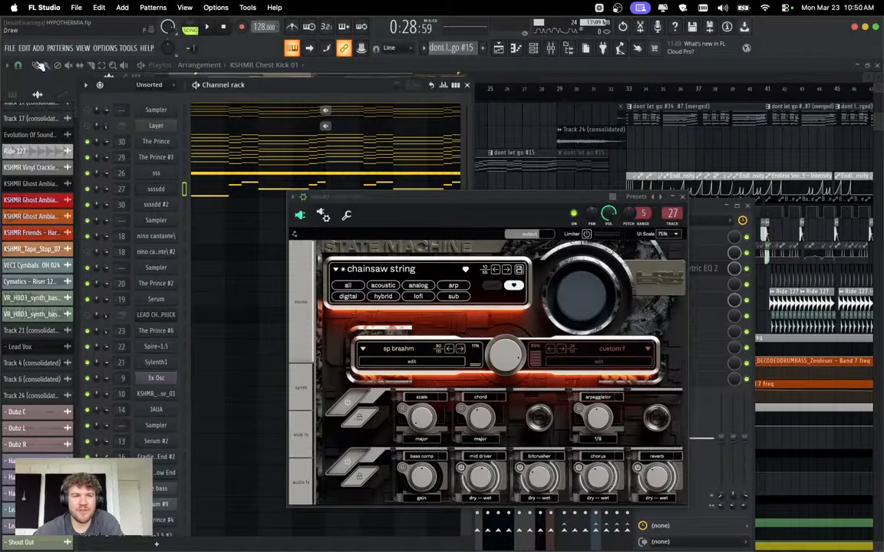
Open the HYPOTHERMIA_3.flp project, dismiss the missing sample notice and close the Track 12 sampler and mixer windows.
click(12, 50)
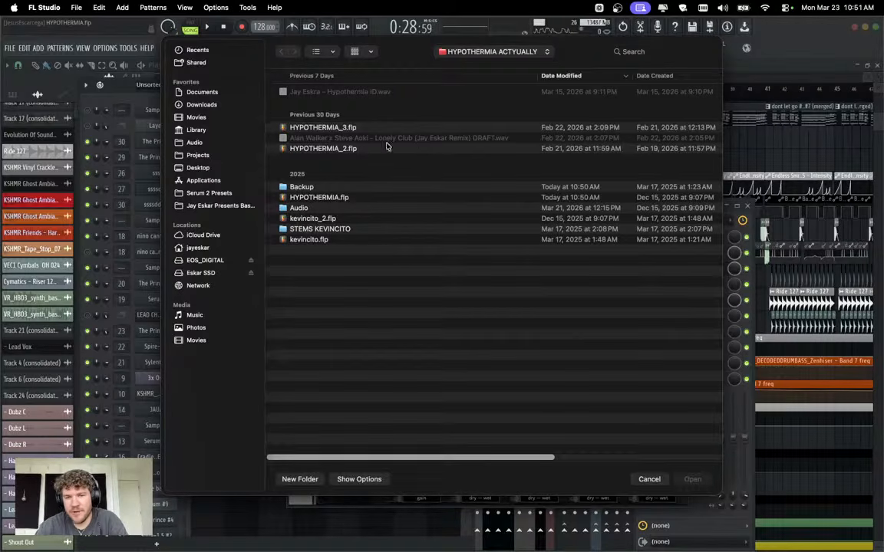
double_click(365, 127)
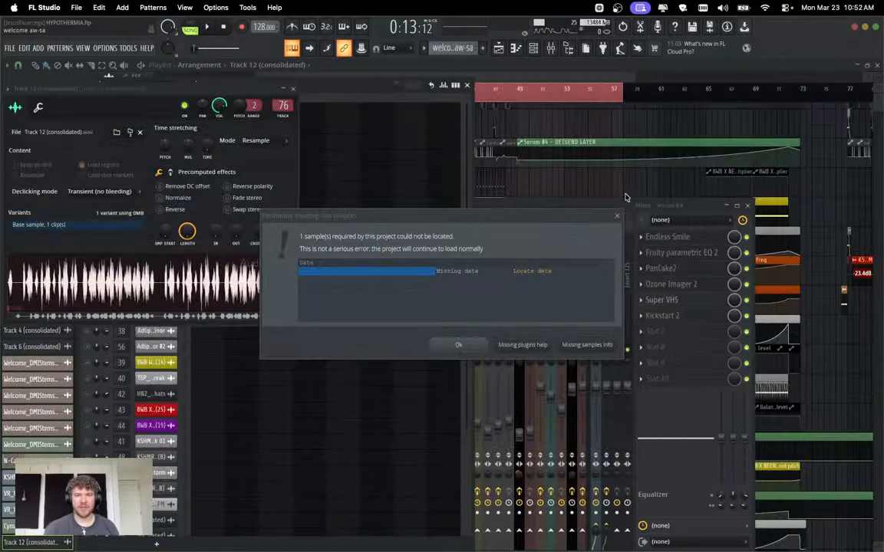
click(458, 345)
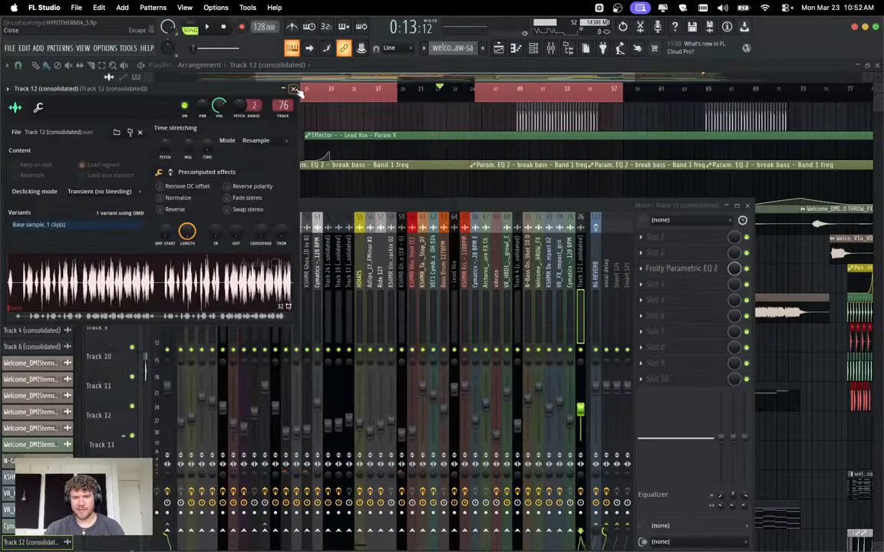
click(293, 88)
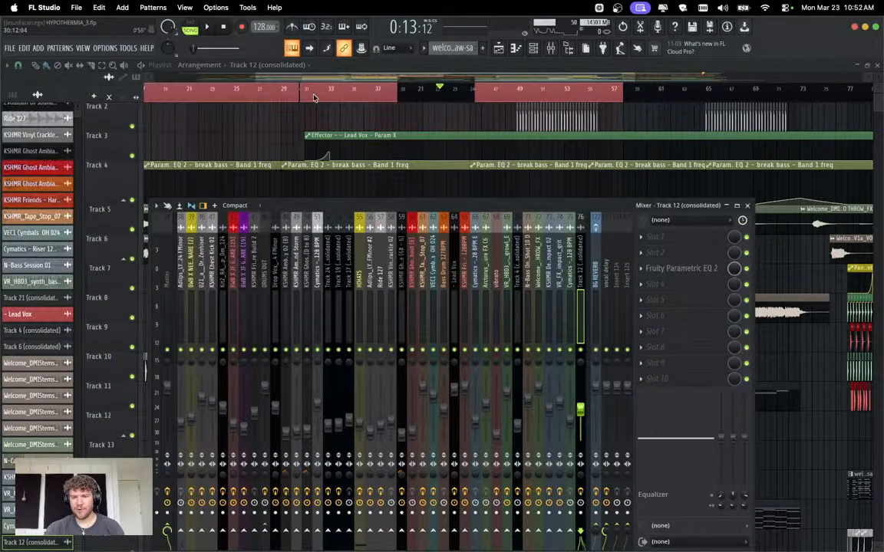
key(F9)
scroll(391, 135, down, 3)
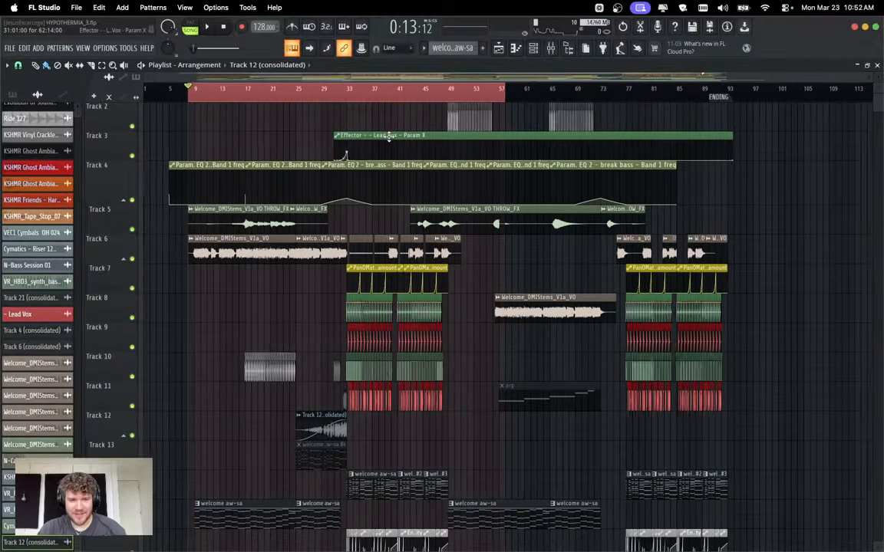
Solo playlist Track 15 with the welcome aw-sa chords and play it from bar 9.
key(space)
scroll(197, 128, up, 4)
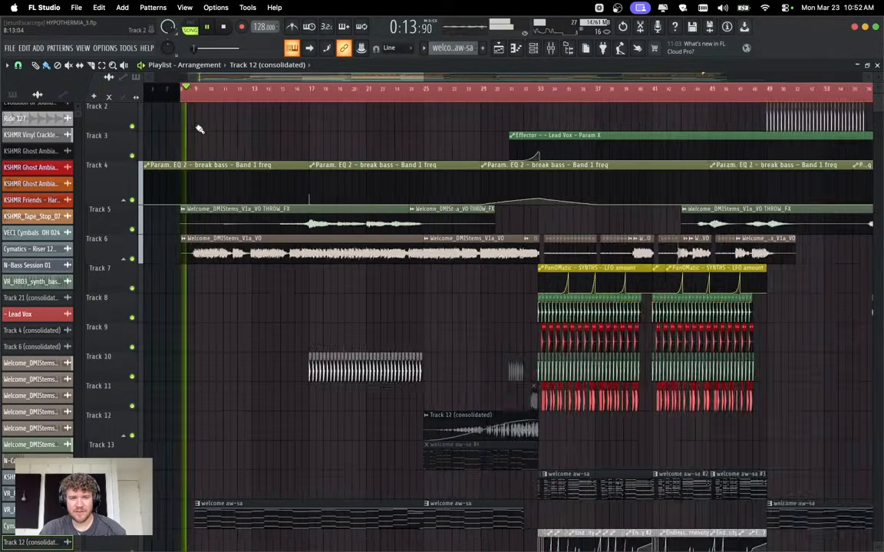
key(space)
scroll(250, 136, down, 5)
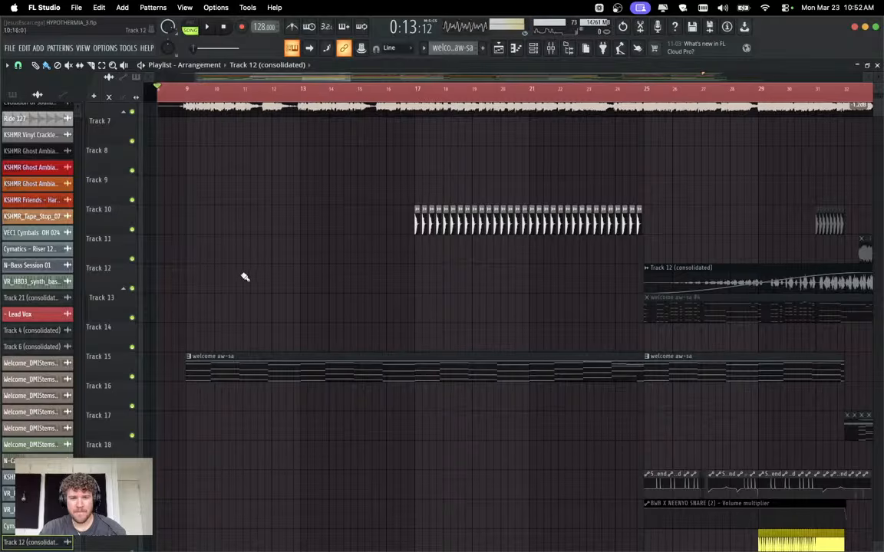
right_click(135, 375)
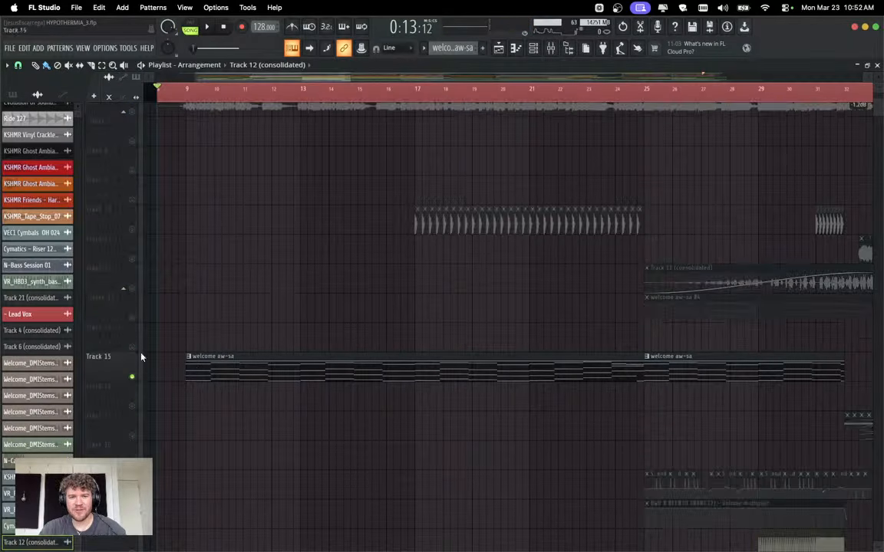
click(191, 99)
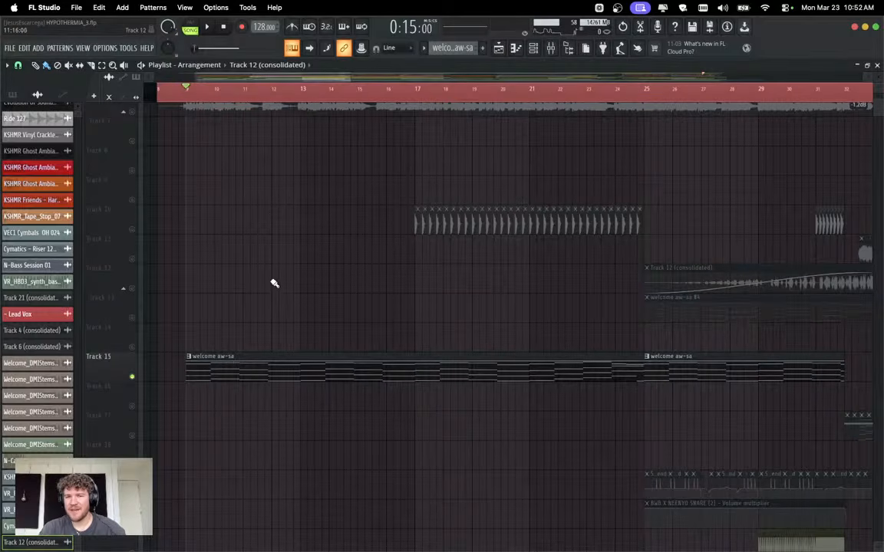
scroll(311, 313, down, 2)
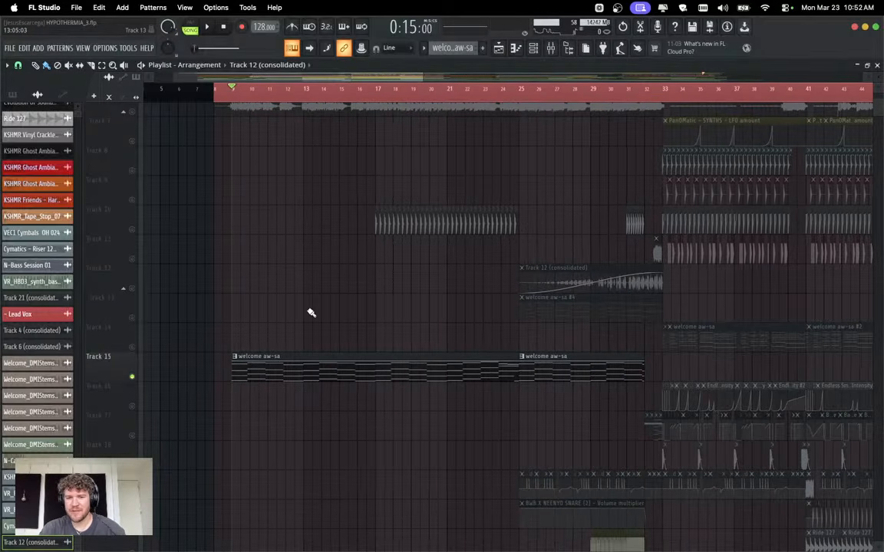
key(space)
key(space)
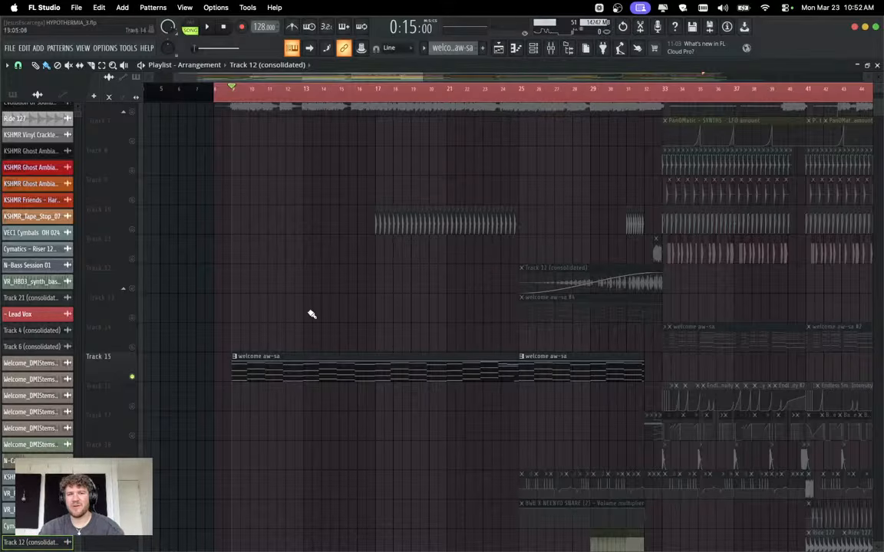
Replay the soloed chords, inspect the Master track's effects in the mixer and close the mixer.
scroll(385, 369, up, 3)
key(space)
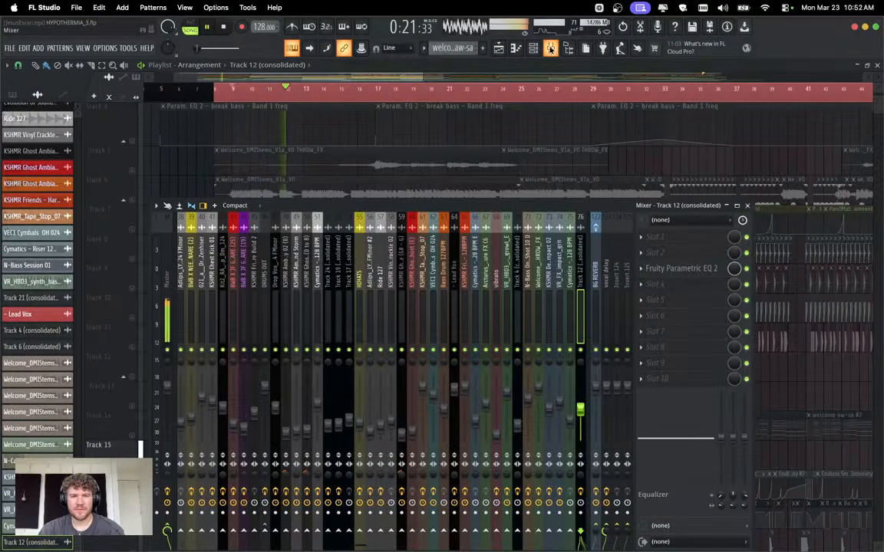
click(551, 47)
click(165, 268)
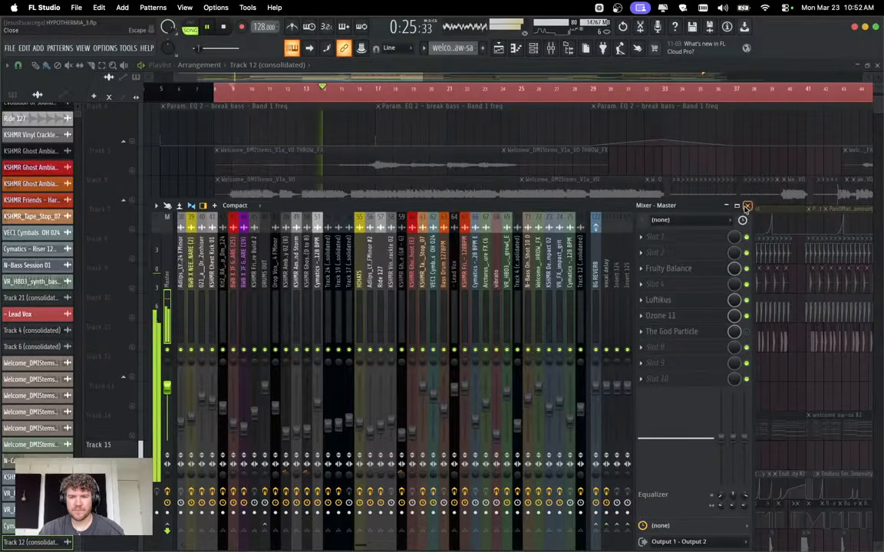
click(746, 205)
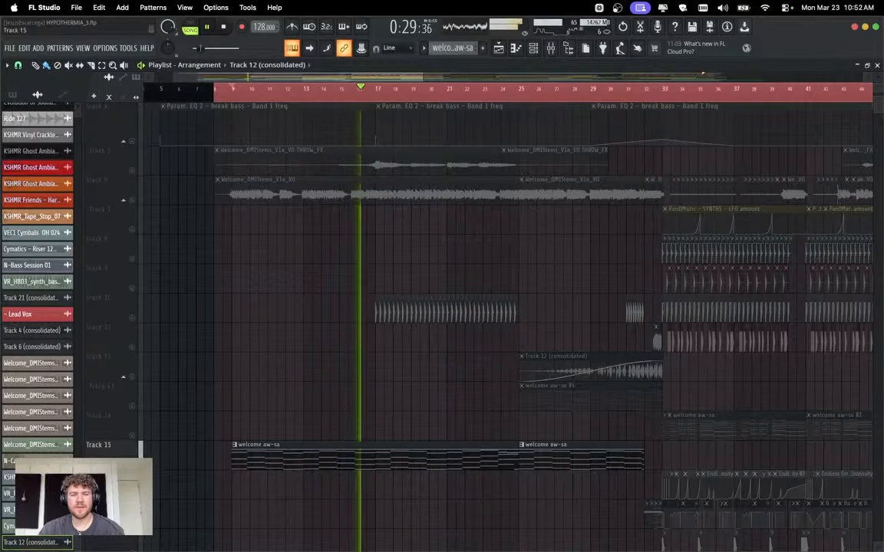
Unsolo Track 15, mute the vocals on playlist Tracks 6 and 5, and listen to the instrumental break before stopping playback.
right_click(132, 465)
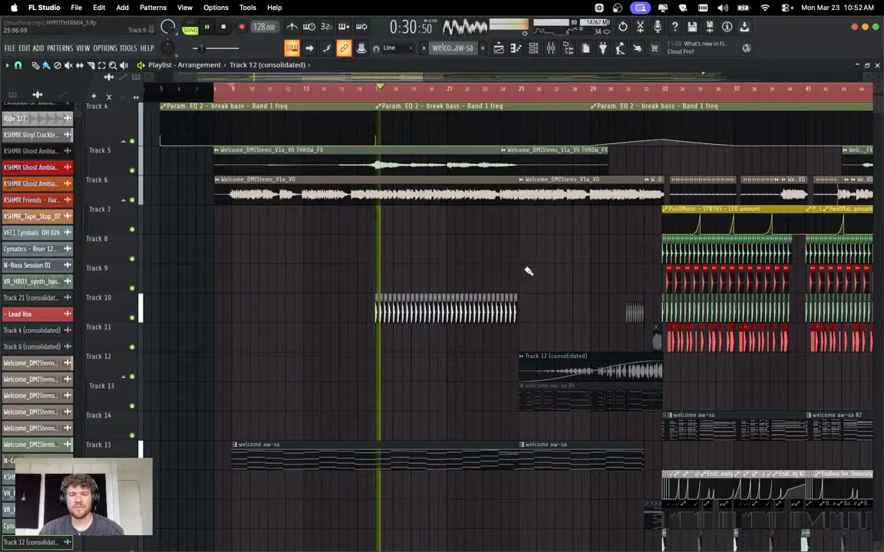
click(132, 200)
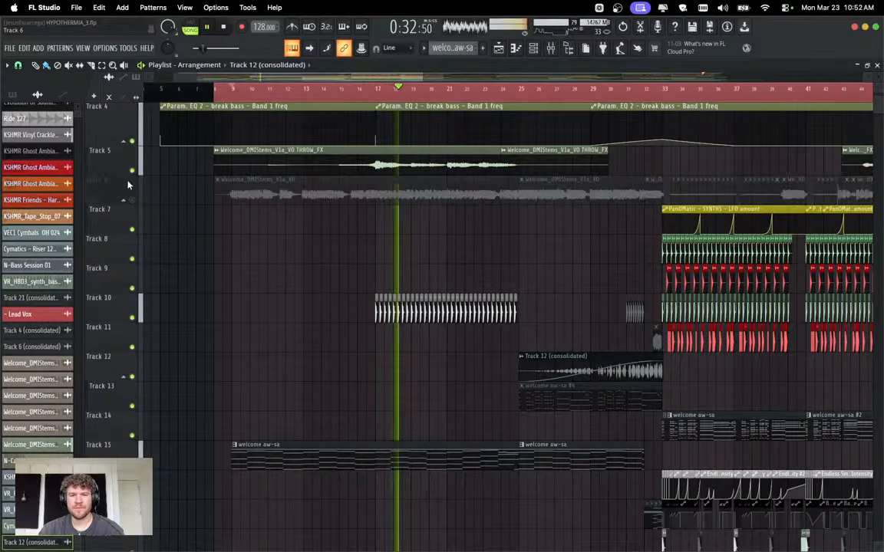
click(132, 170)
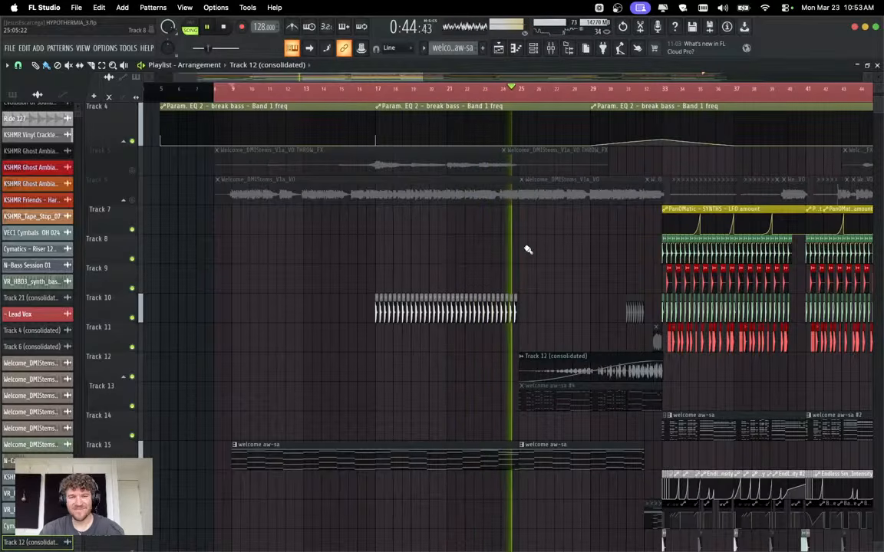
scroll(554, 258, down, 5)
scroll(554, 258, right, 5)
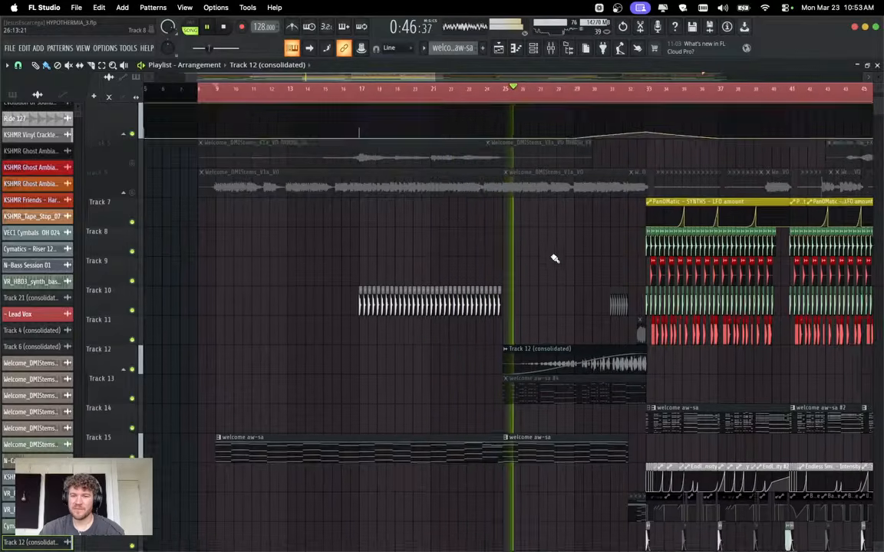
scroll(481, 269, up, 5)
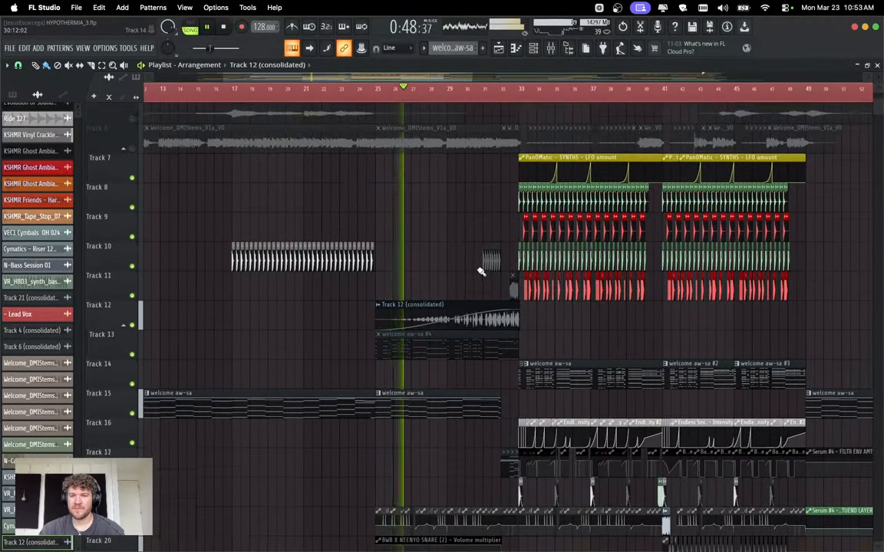
key(space)
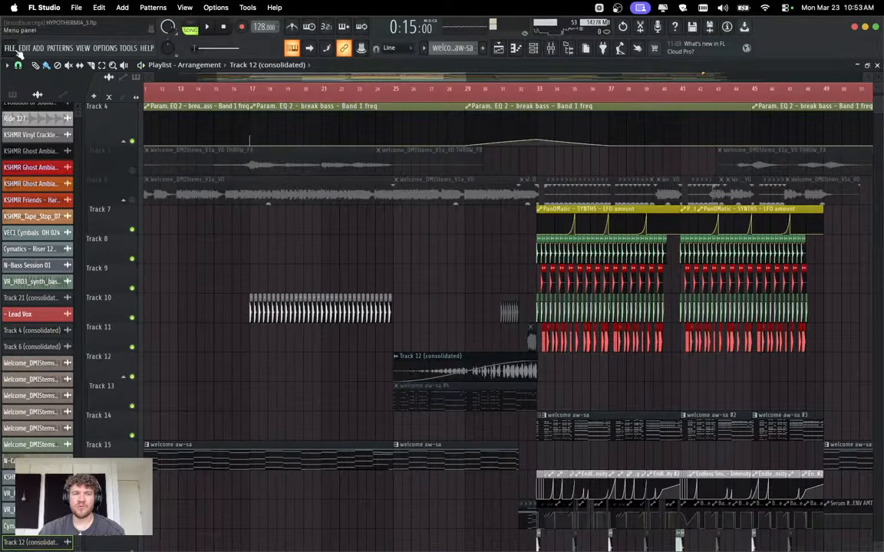
Clear the playlist time selection, audition the build-up around bars 31 and 32, and place the playhead at bar 33.
click(20, 48)
click(169, 94)
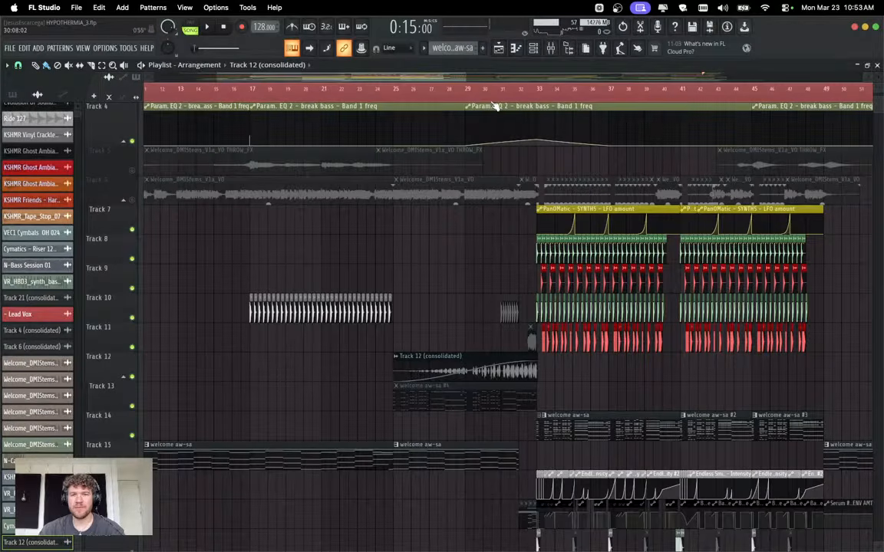
click(522, 89)
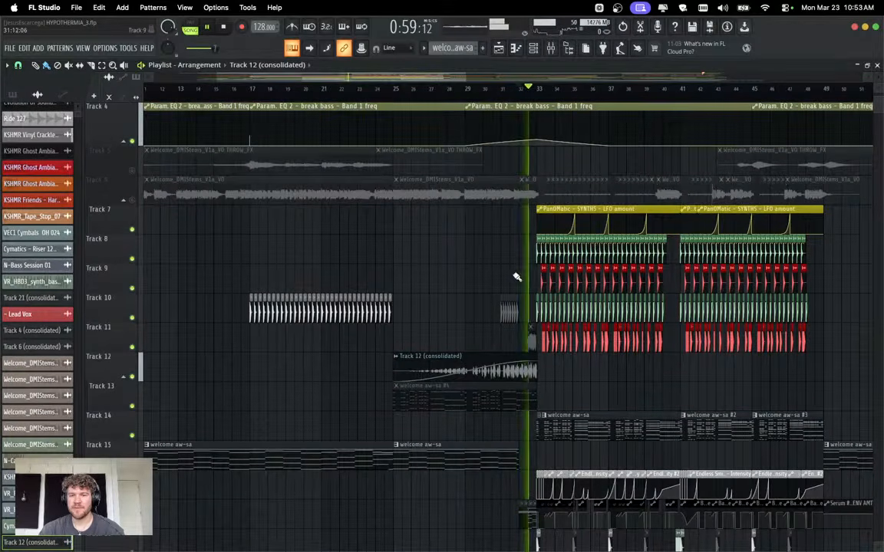
key(space)
click(501, 92)
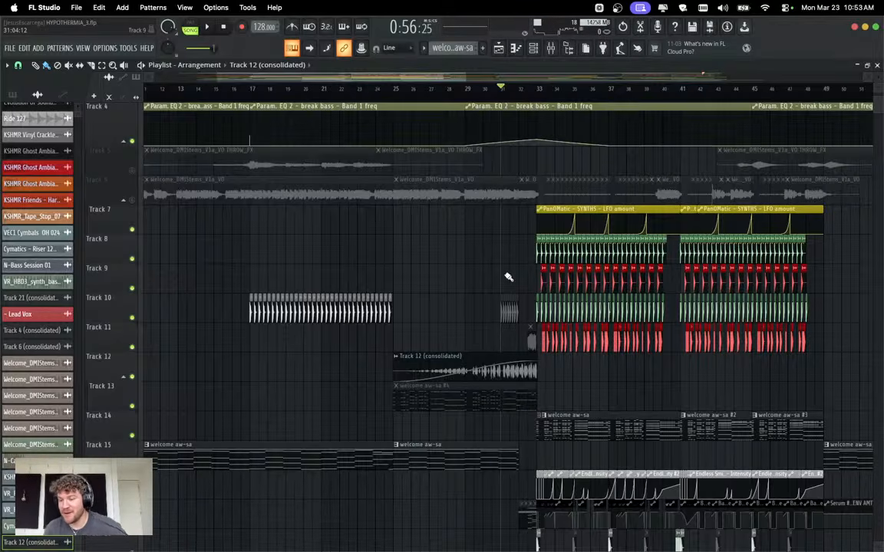
key(space)
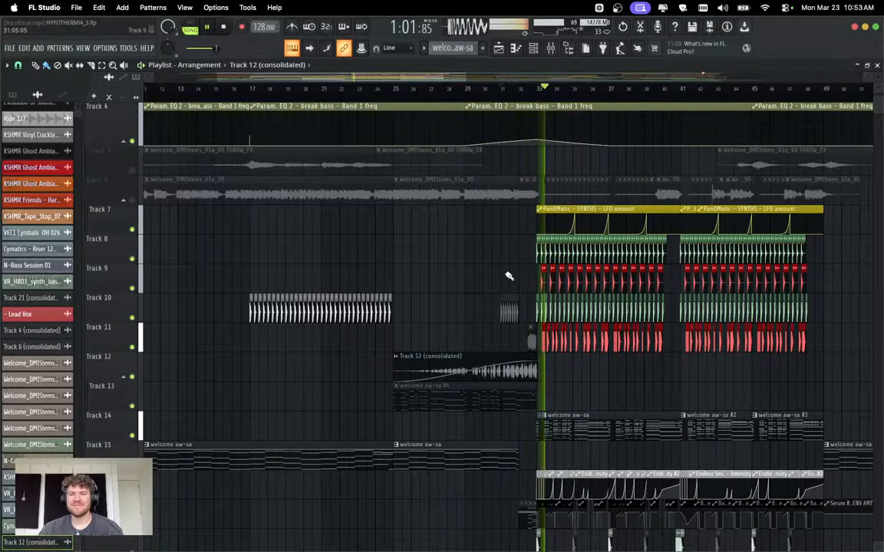
key(space)
click(538, 90)
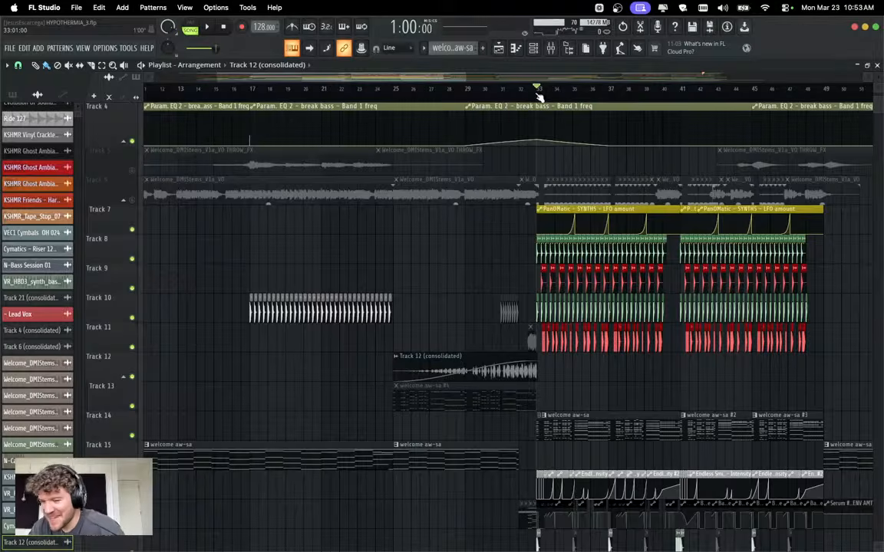
Audition the start of the drop from bar 33, stop playback and bring up the mixer on the Master track.
scroll(582, 371, down, 2)
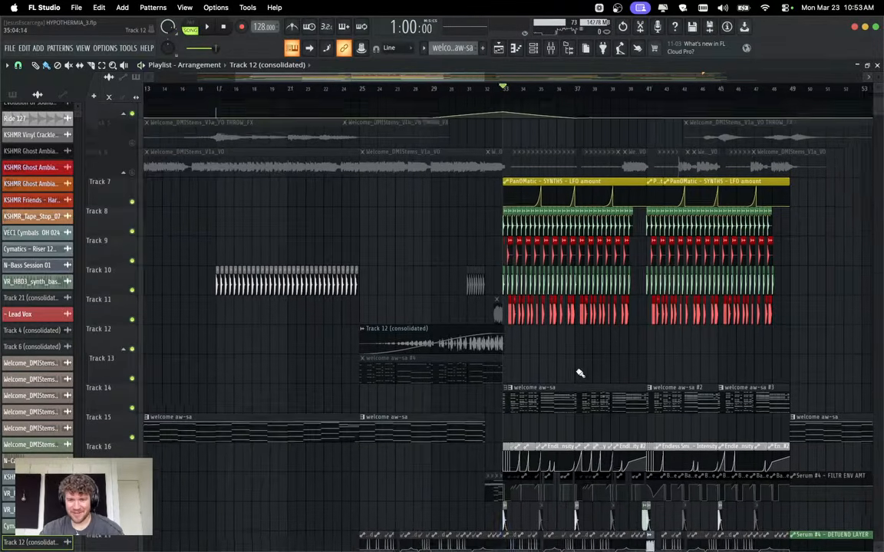
key(space)
key(space)
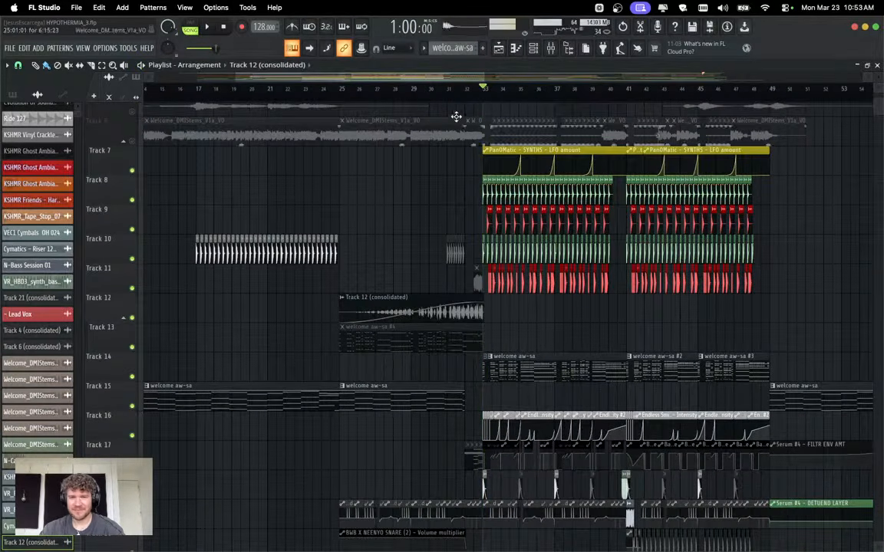
key(space)
key(space)
key(space)
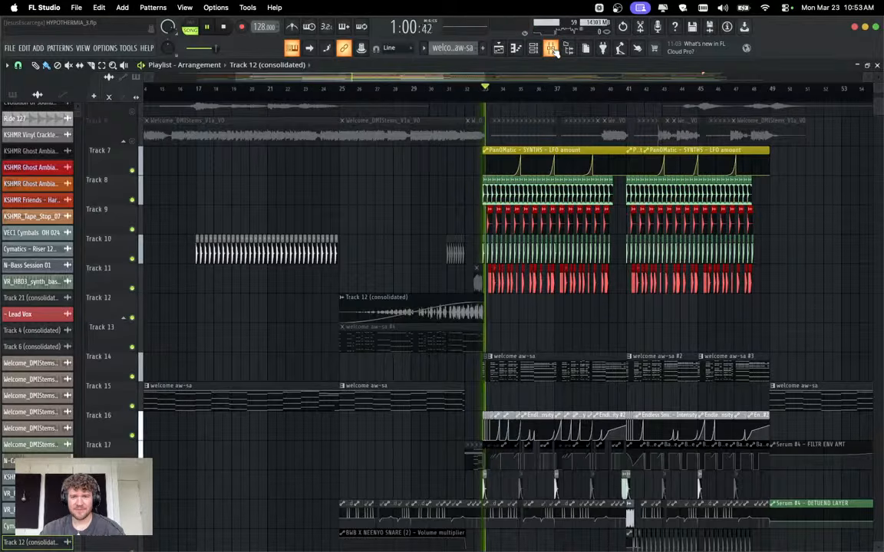
key(space)
click(551, 48)
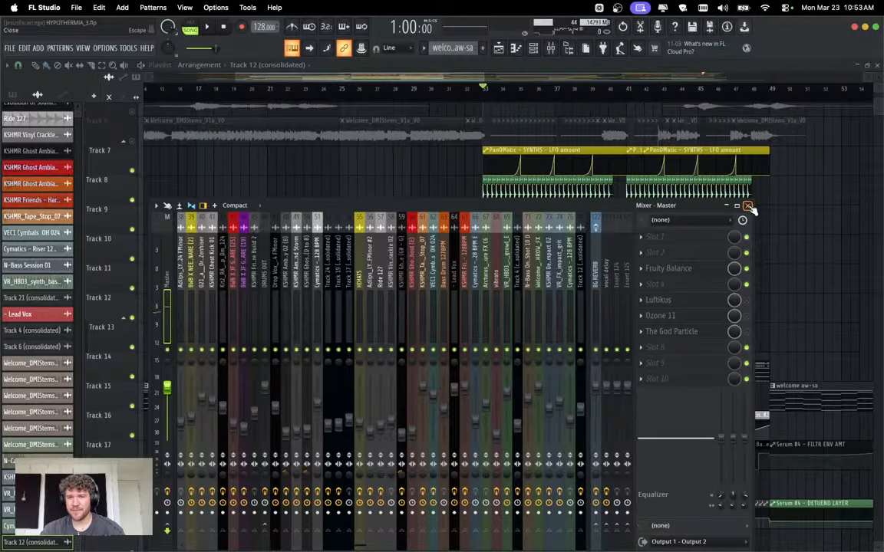
Close the mixer, listen to the drop from bar 33, stop playback and bring up the channel rack and mixer.
key(F9)
key(space)
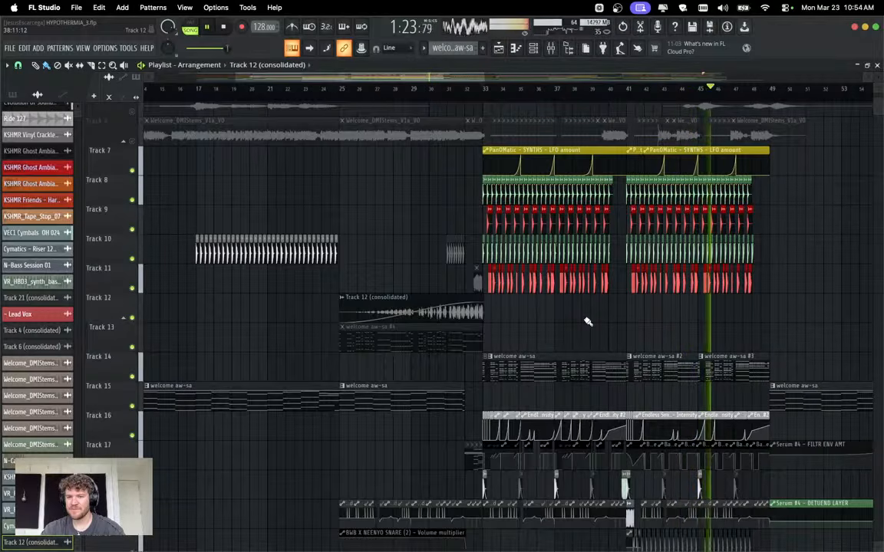
key(space)
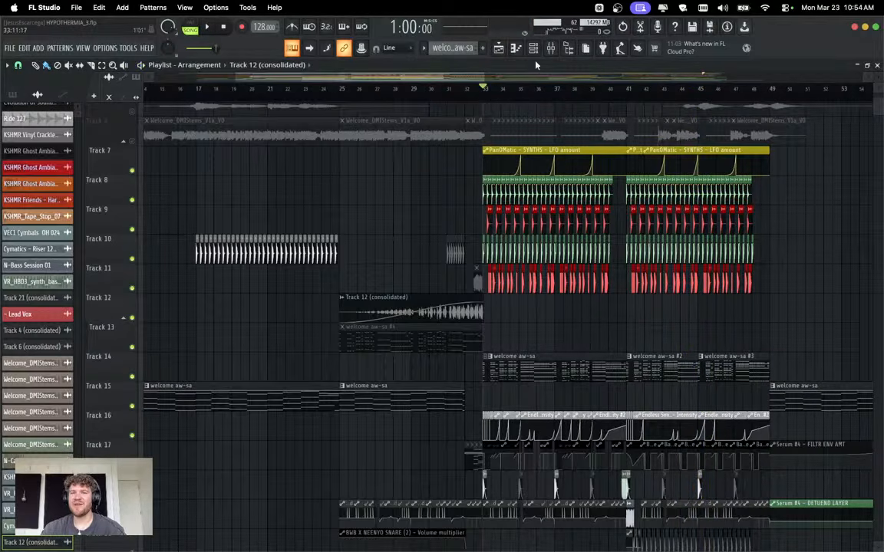
key(F6)
key(F9)
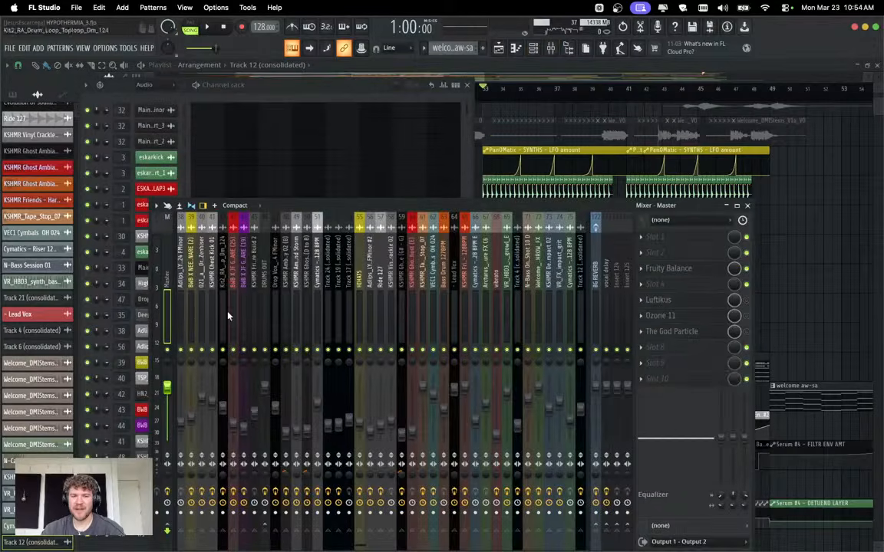
Switch to Finder, move its window over the mixer and open the Projects folder at its beginning.
click(383, 533)
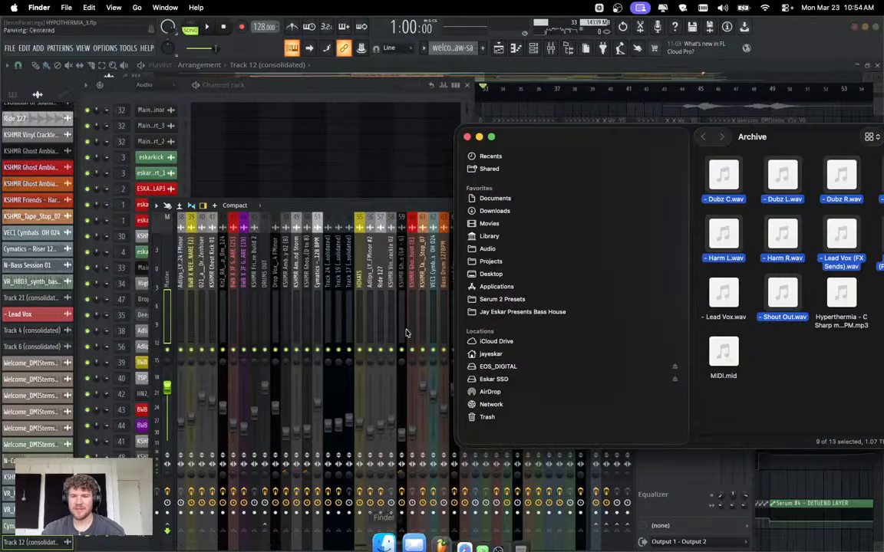
drag(781, 141, 482, 157)
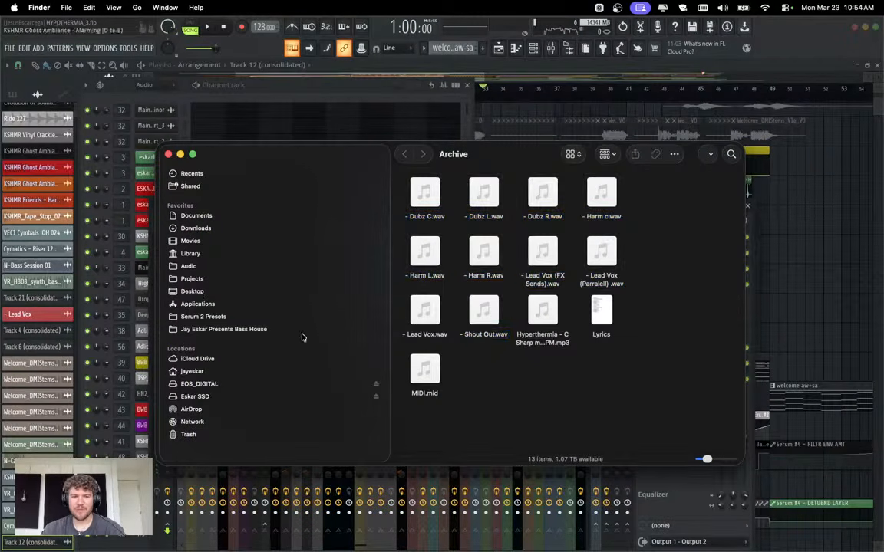
click(307, 278)
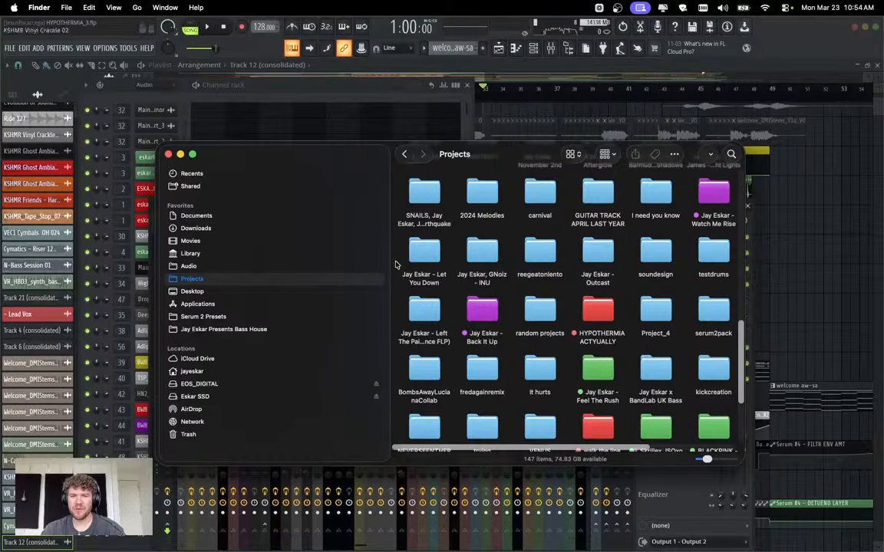
scroll(491, 295, up, 15)
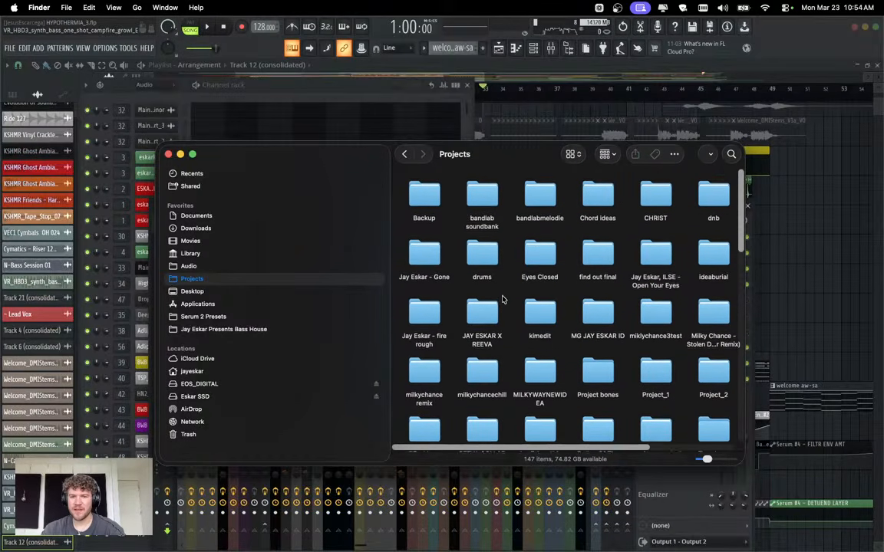
Show the Projects folder as a list and select the Lonely Club remix DRAFT.wav in HYPOTHERMIA ACTYUALLY.
click(574, 154)
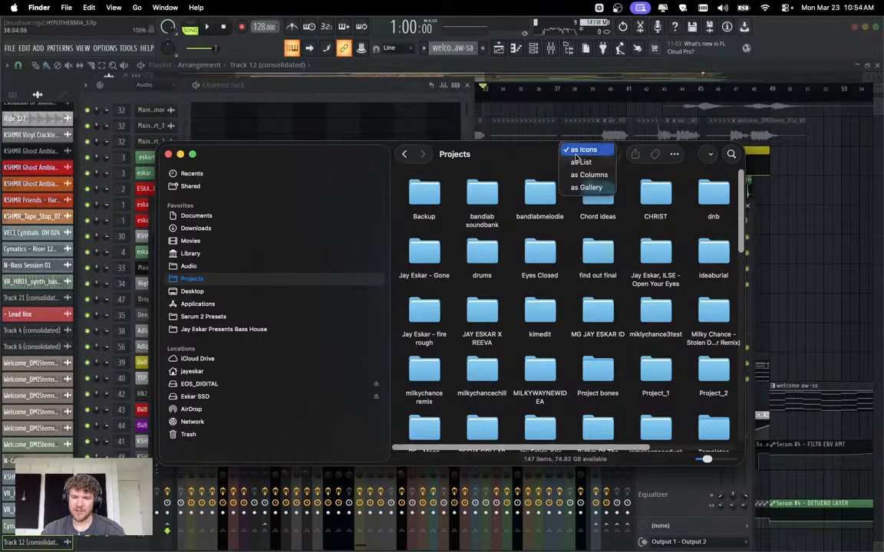
click(581, 162)
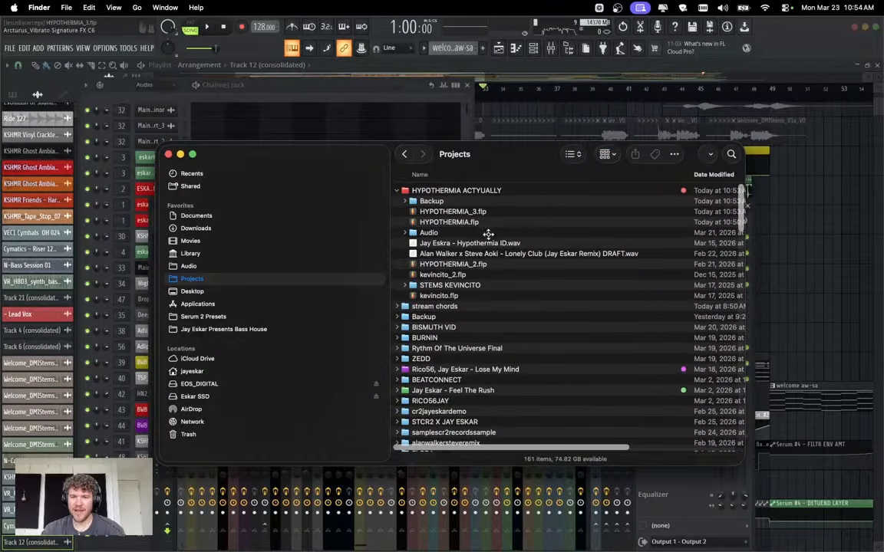
click(495, 254)
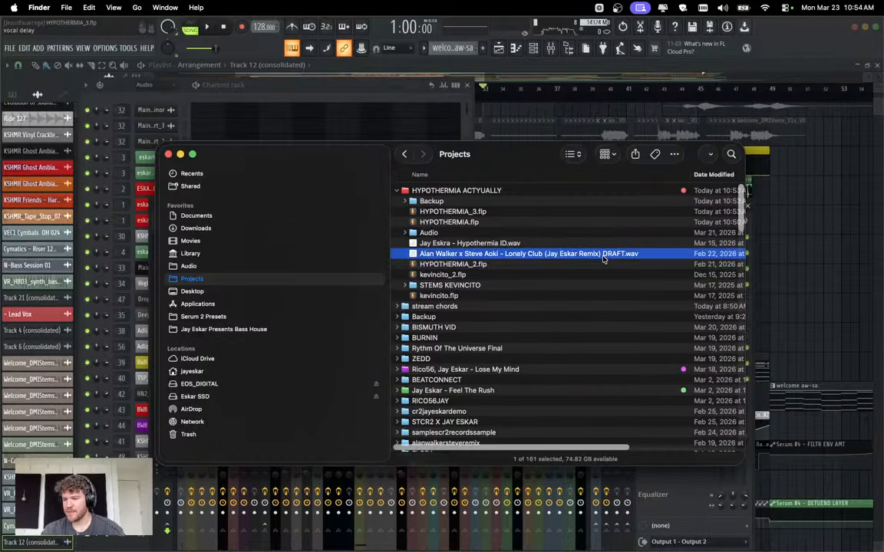
Listen to the Lonely Club remix draft WAV in a preview, and minimize the Finder window.
key(space)
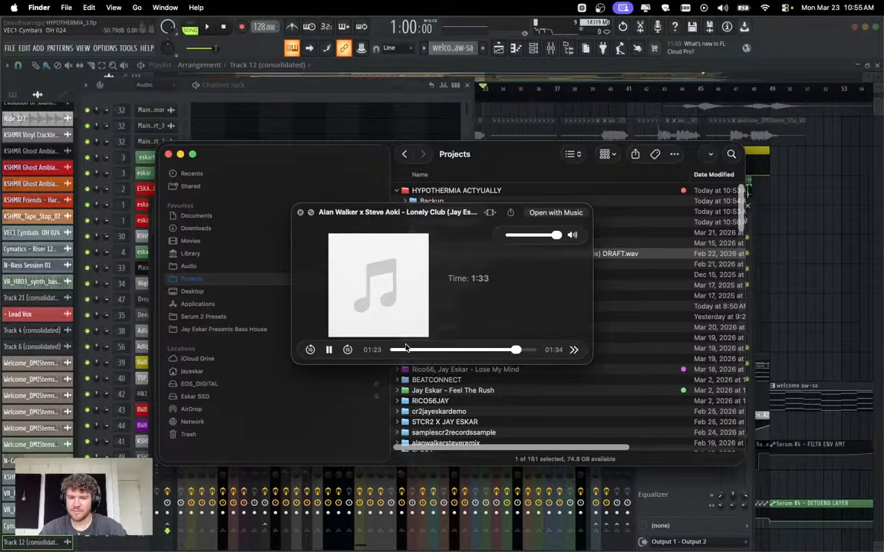
click(329, 350)
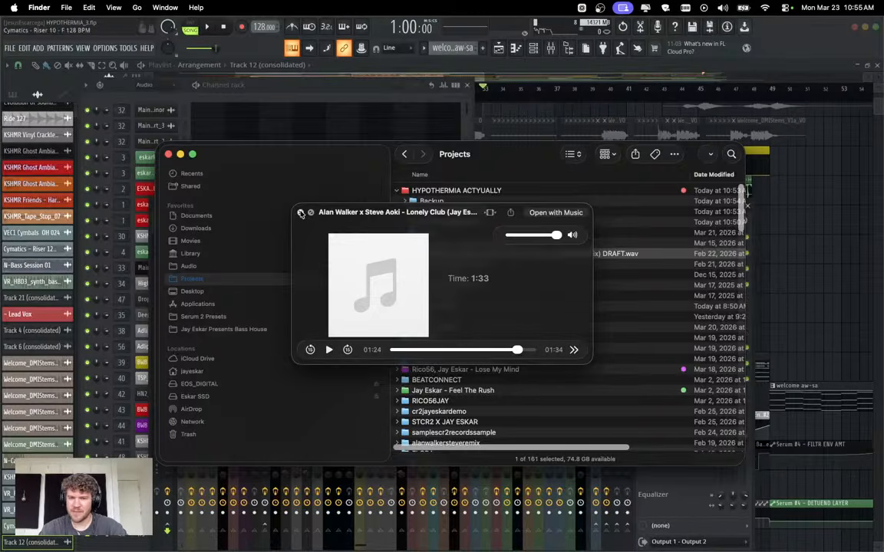
click(300, 212)
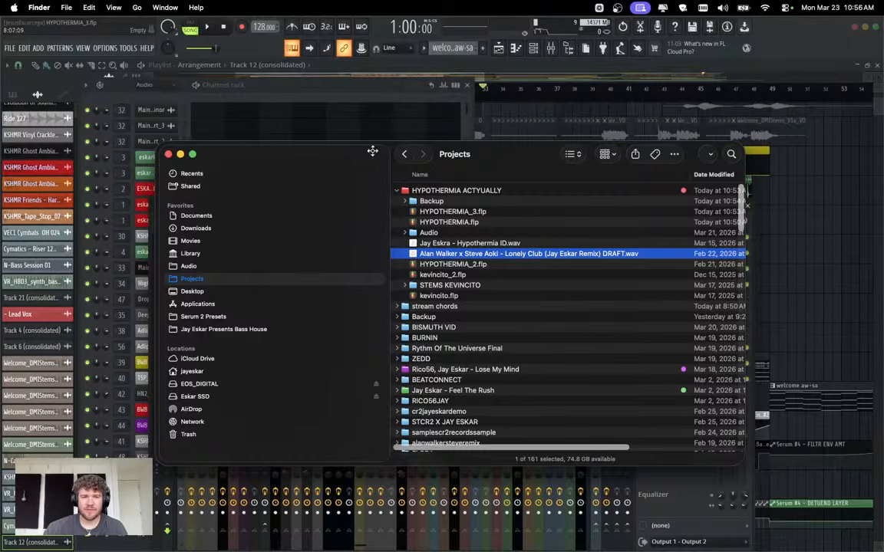
click(181, 154)
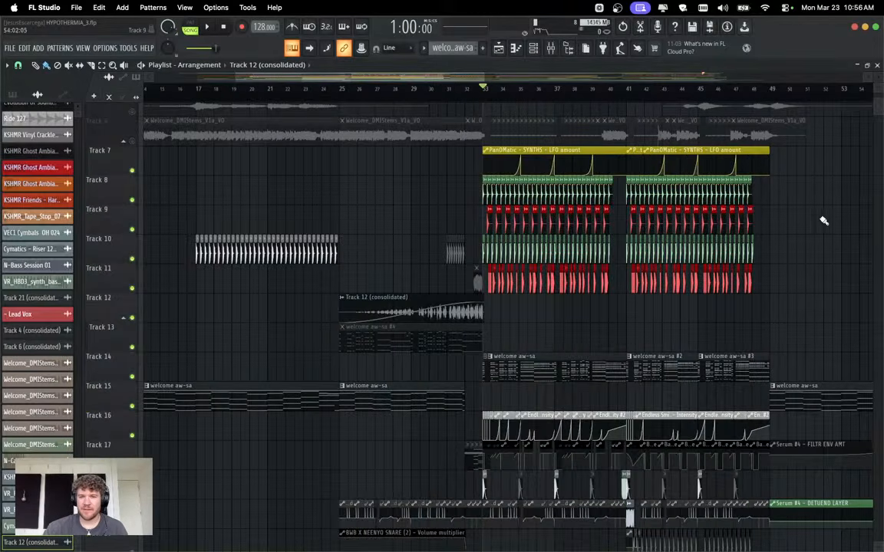
Place the playlist's playhead at bar 9, where the first welcome aw-sa clip starts.
scroll(307, 334, left, 3)
scroll(311, 337, down, 1)
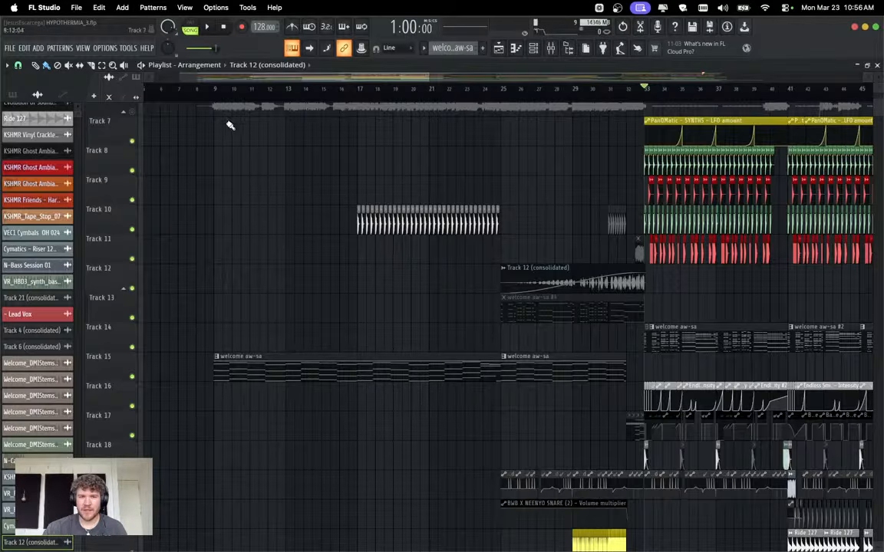
click(215, 90)
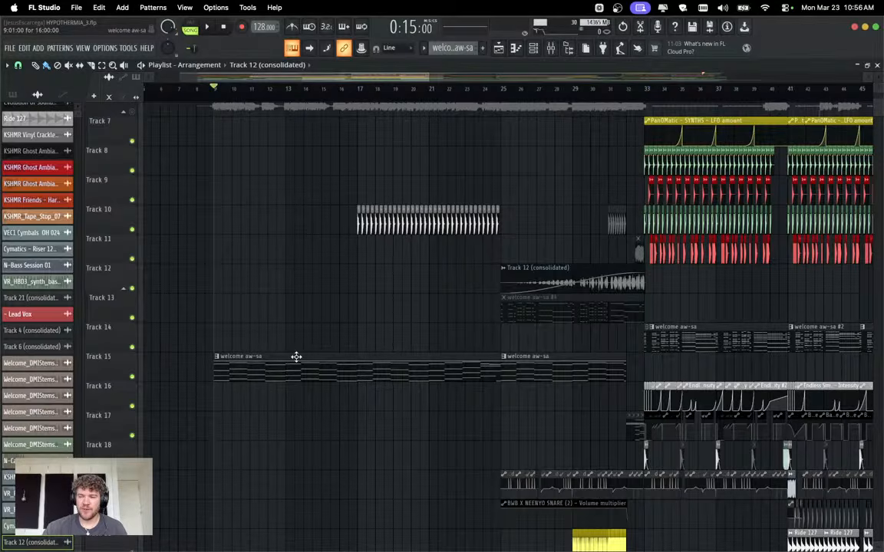
Open the first welcome aw-sa pattern clip on Track 15 and show its channels in the channel rack.
scroll(295, 355, down, 1)
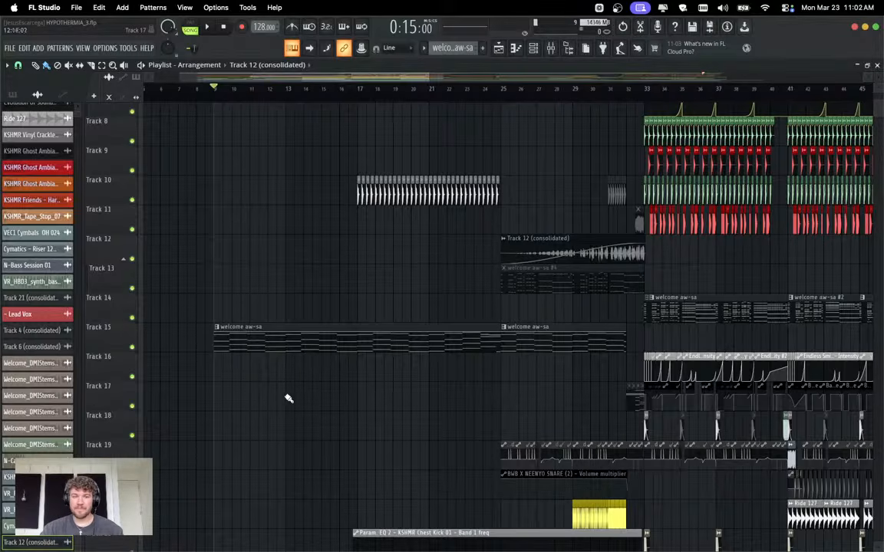
scroll(288, 400, up, 5)
scroll(272, 413, down, 10)
double_click(311, 160)
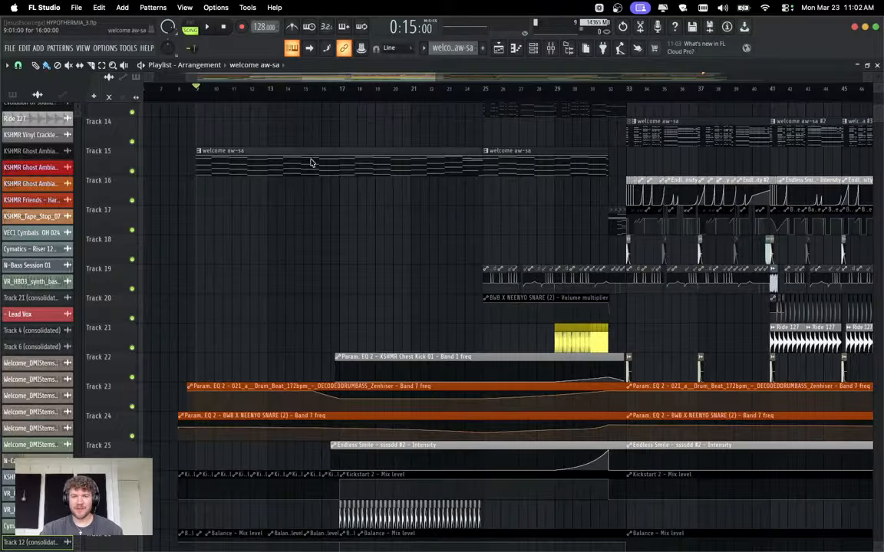
click(536, 48)
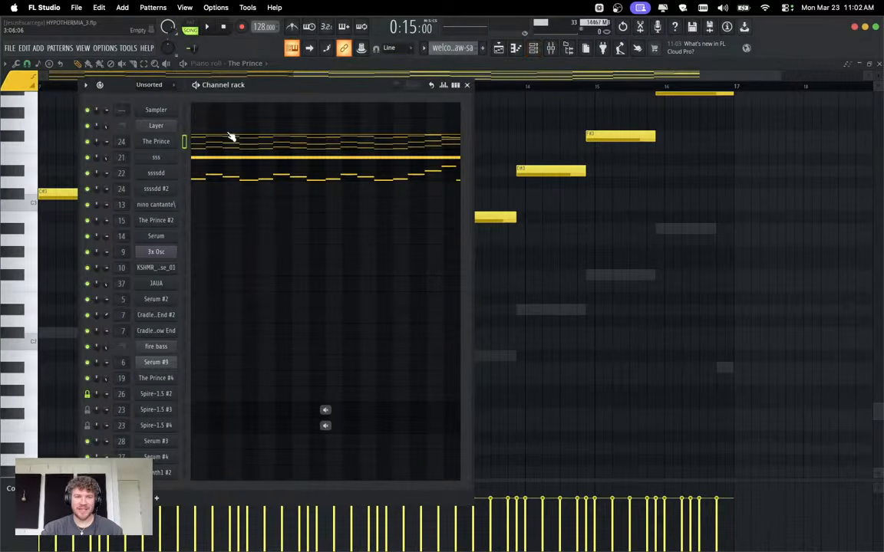
Play the song from bar 9 while viewing the plugins of The Prince and ssssdd channels, and stop playback.
click(158, 141)
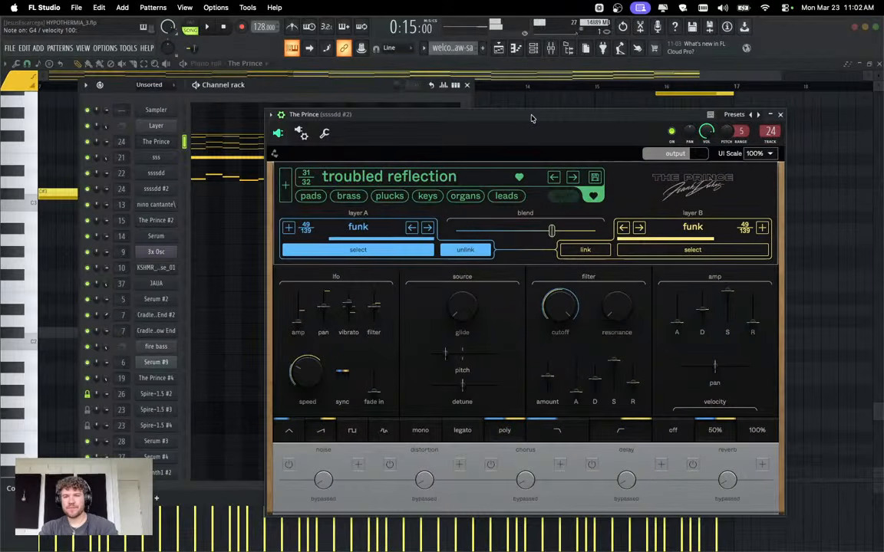
key(space)
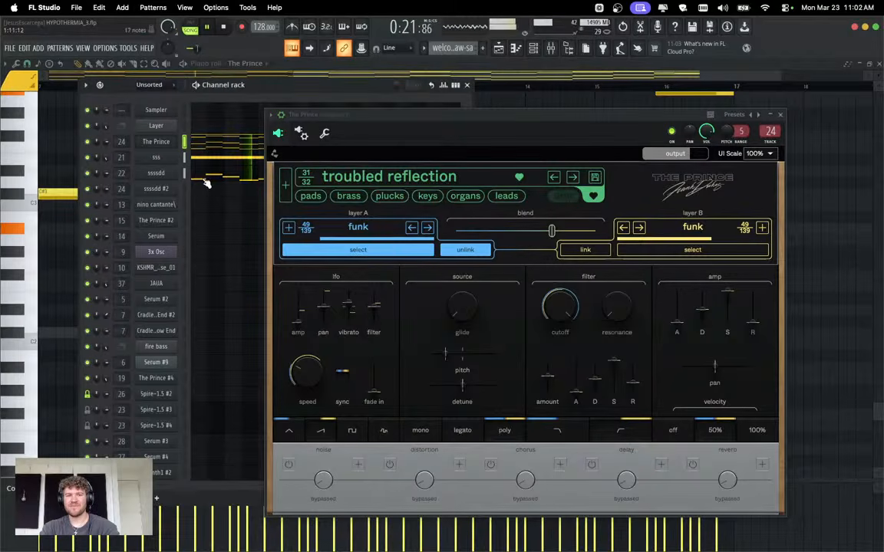
click(156, 173)
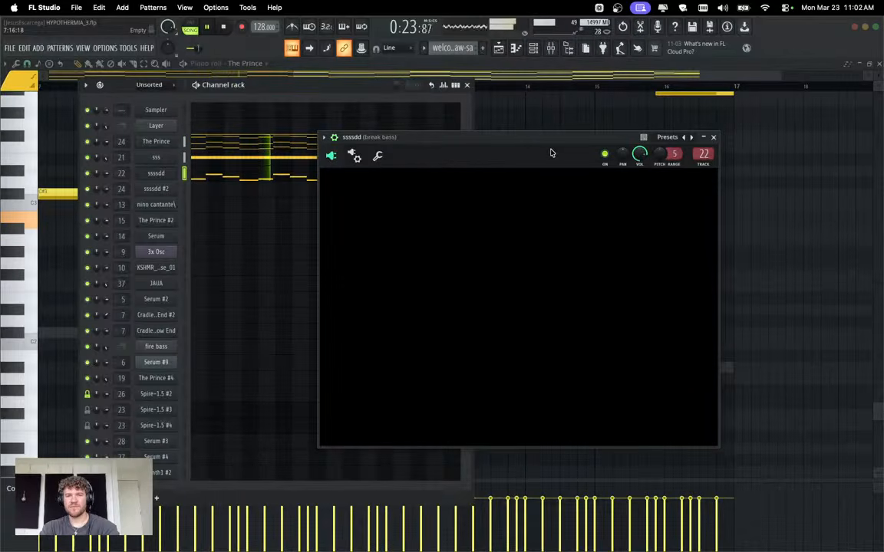
drag(532, 141, 511, 132)
key(space)
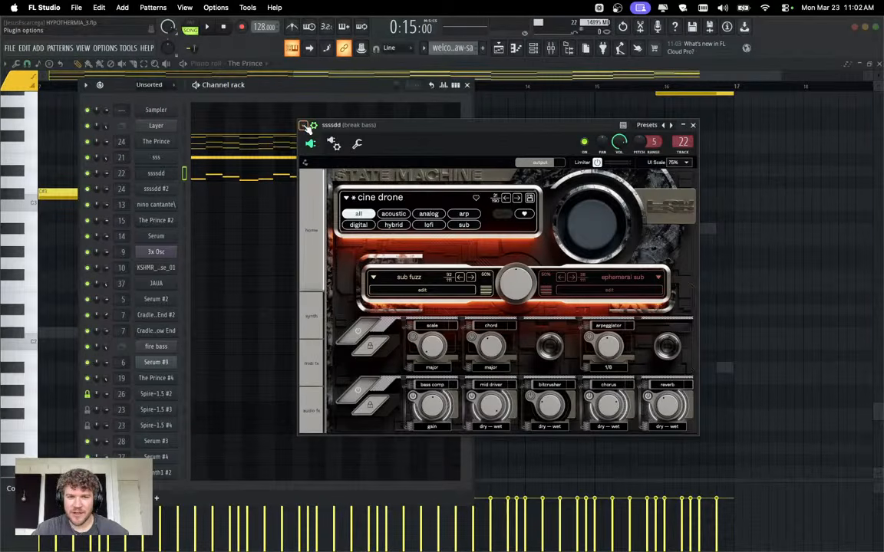
Mark the cine drone preset as a favourite in the ssssdd channel's State Machine plugin and close the plugin.
click(478, 200)
click(476, 199)
click(431, 156)
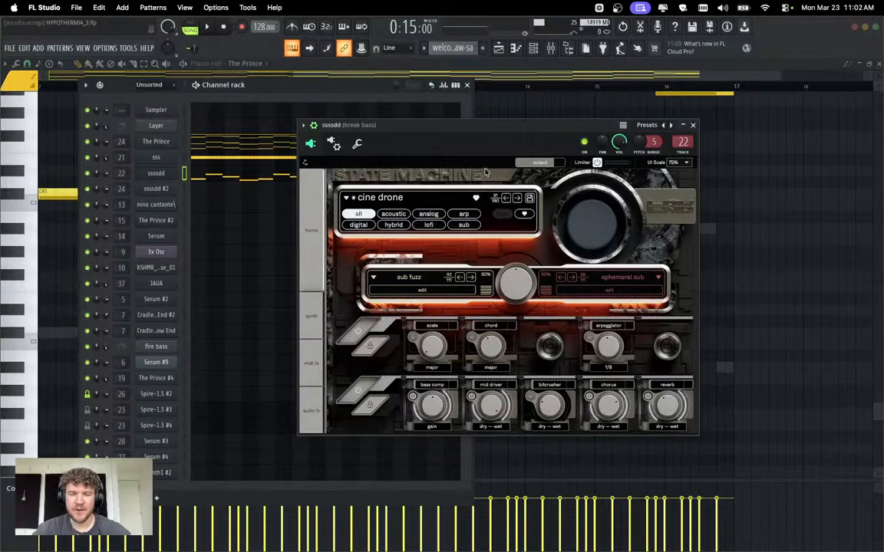
click(692, 125)
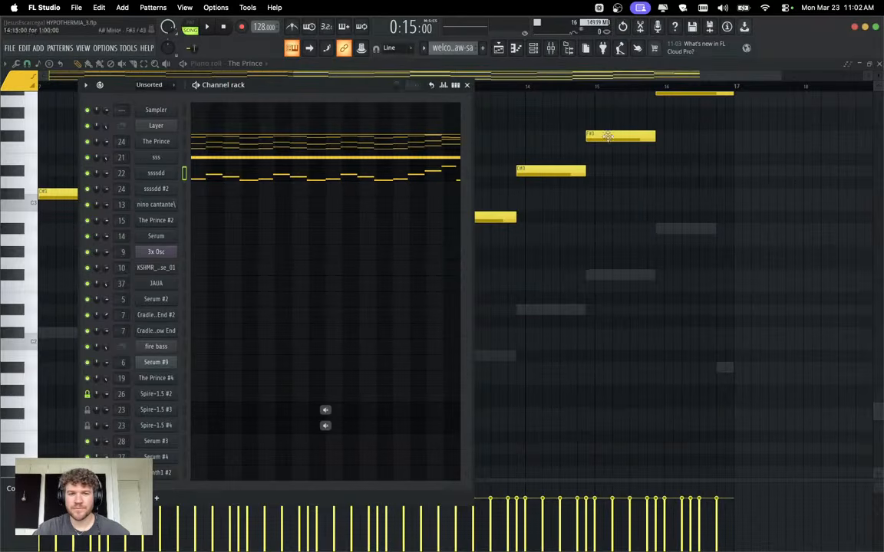
Open the sss channel's plugin to view its preset.
click(154, 160)
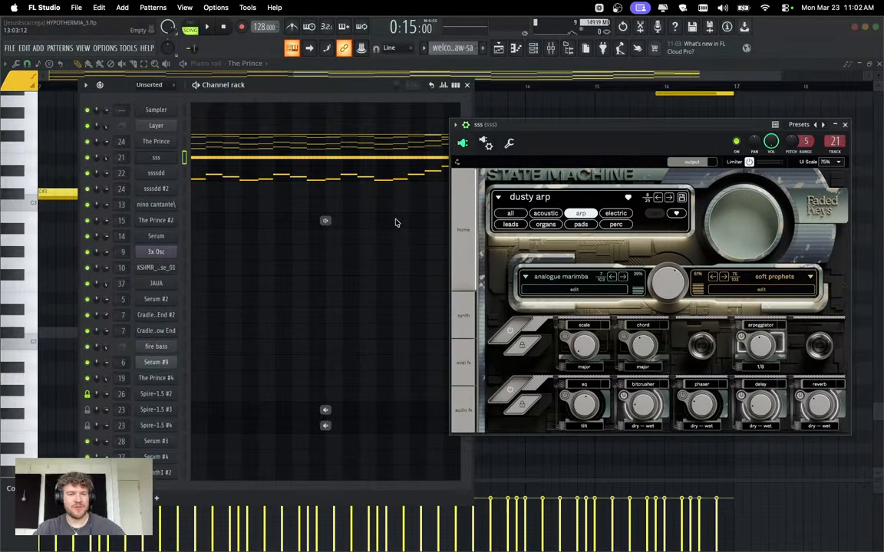
key(super+space)
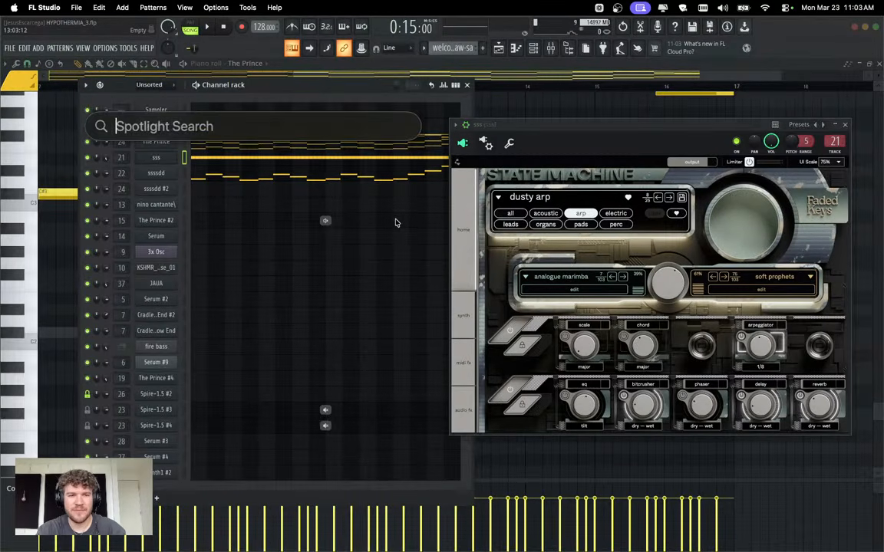
key(Escape)
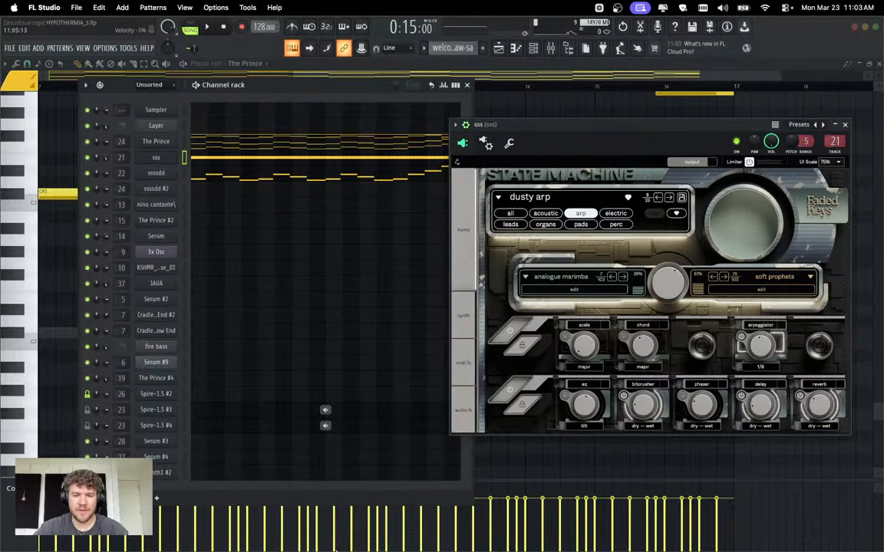
mouse_move(412, 546)
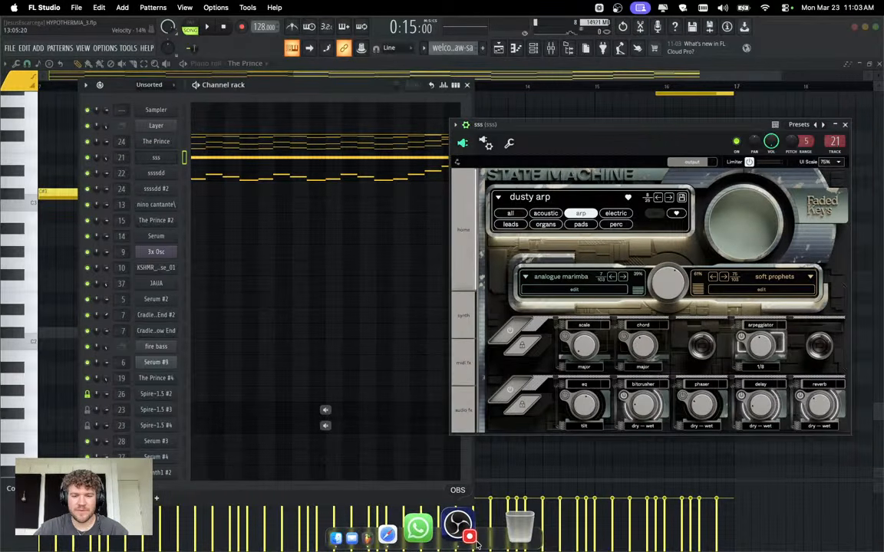
Search the Mac for a sticky notes app and launch Stickies.
key(super+space)
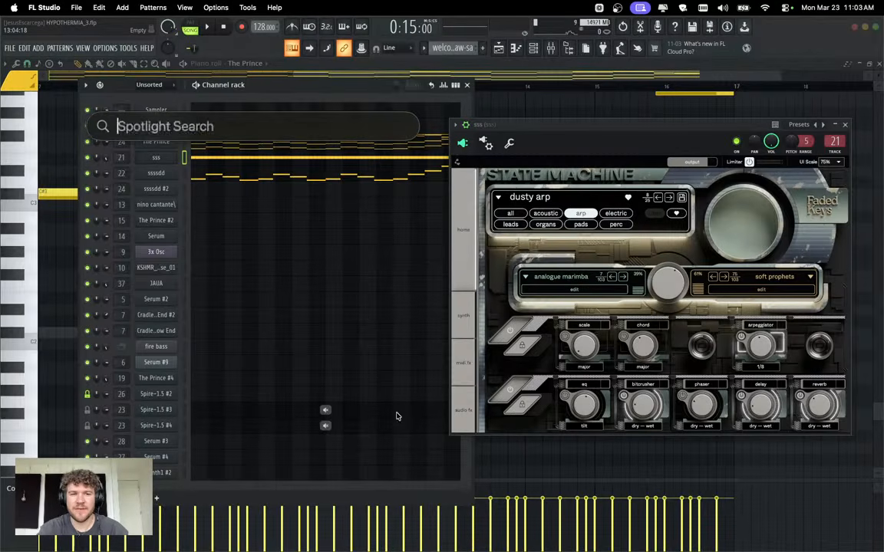
text(sticky)
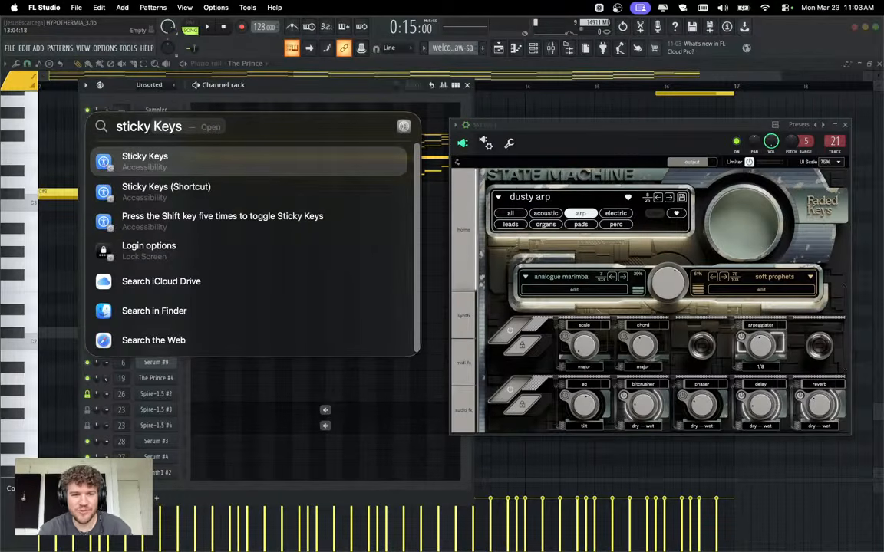
text( n)
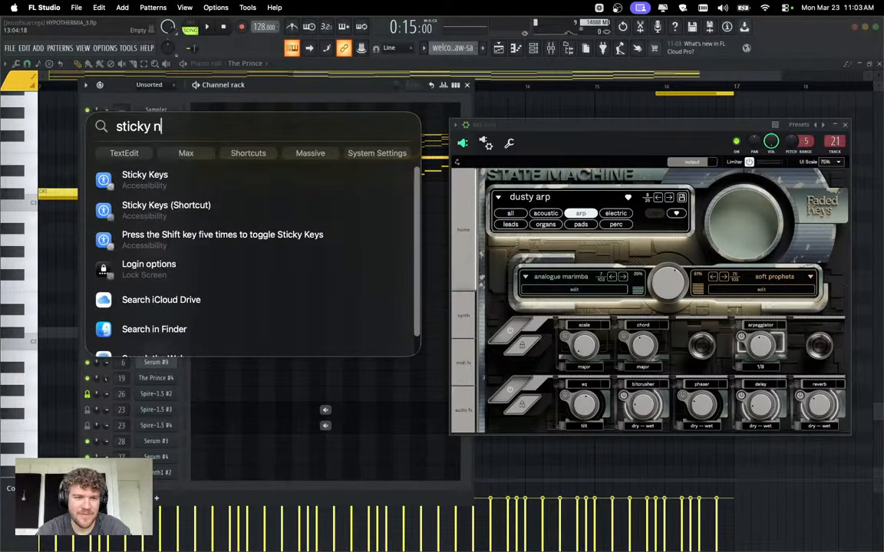
text(otes)
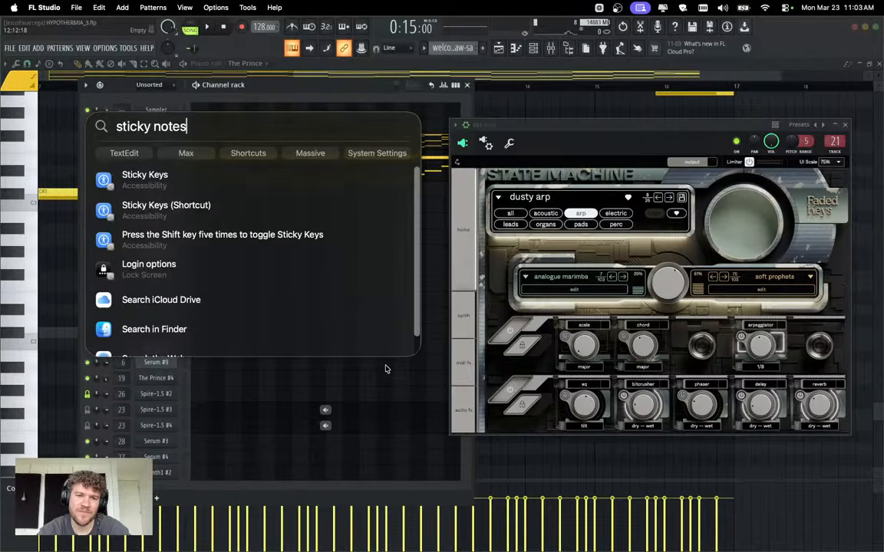
scroll(292, 217, down, 2)
scroll(292, 217, up, 2)
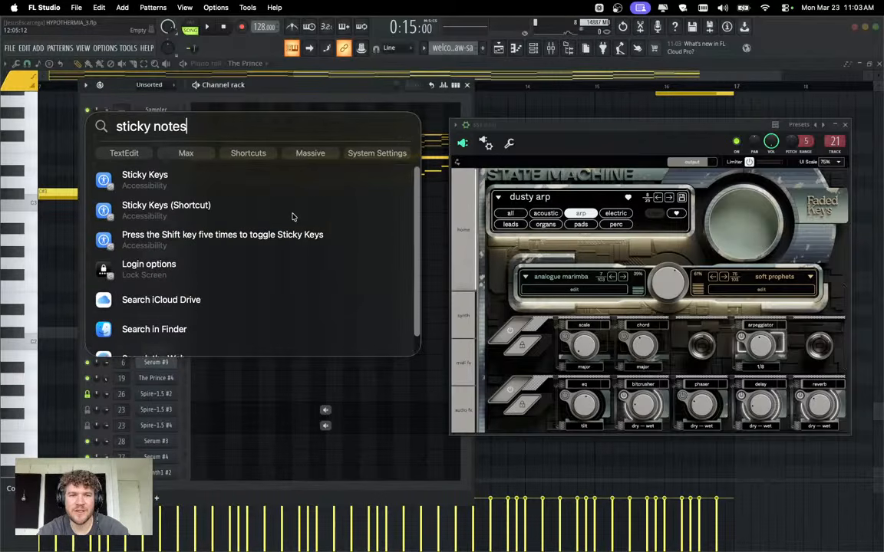
key(BackSpace)
key(BackSpace)
key(BackSpace)
key(BackSpace)
key(BackSpace)
key(BackSpace)
key(BackSpace)
key(BackSpace)
key(BackSpace)
key(BackSpace)
key(BackSpace)
key(BackSpace)
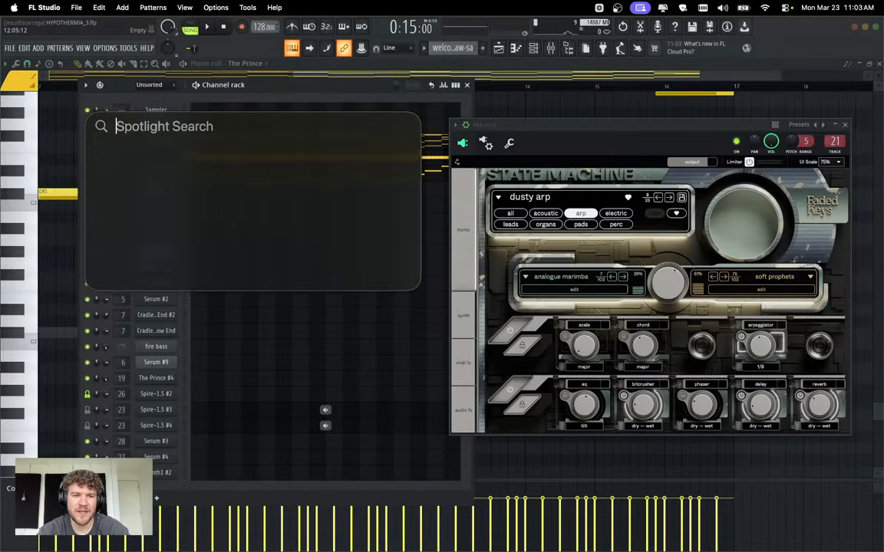
text(stickies)
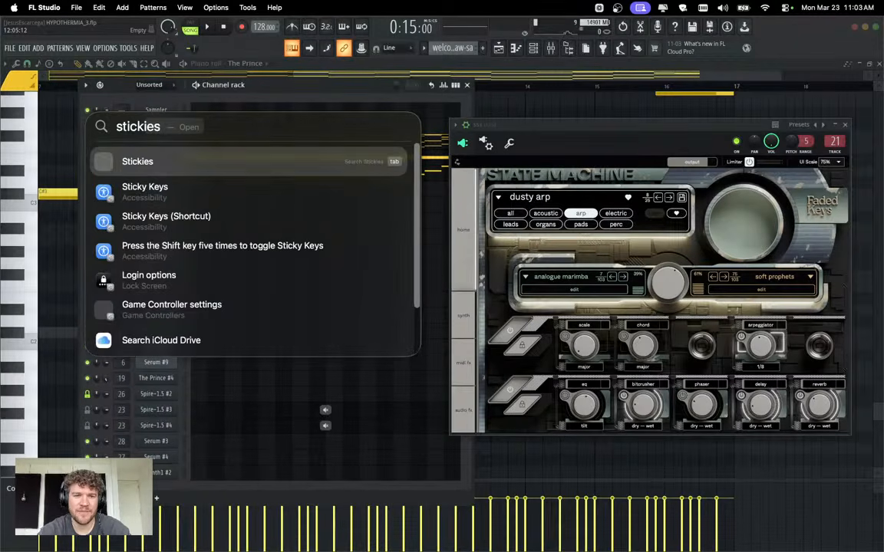
key(Return)
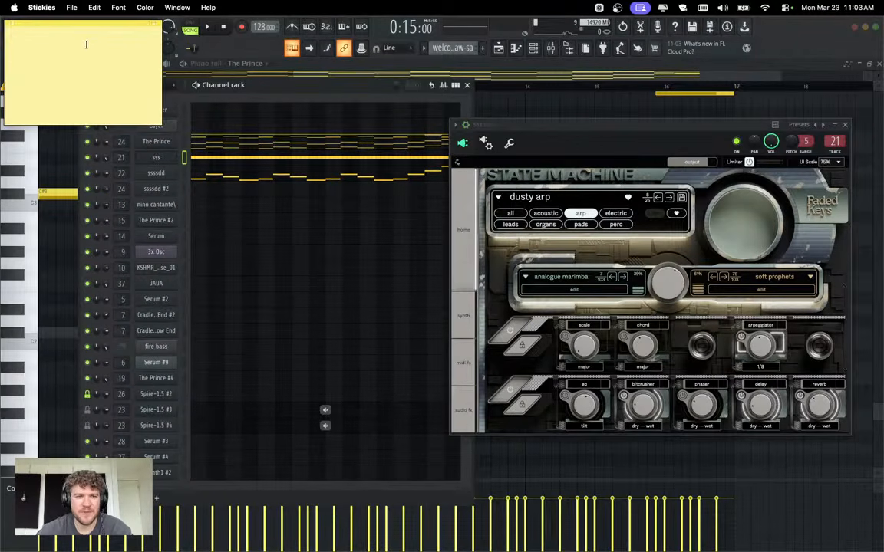
Write the preset names "dusty arp" and "cine drone" on separate lines of the sticky note.
text(dusty arp)
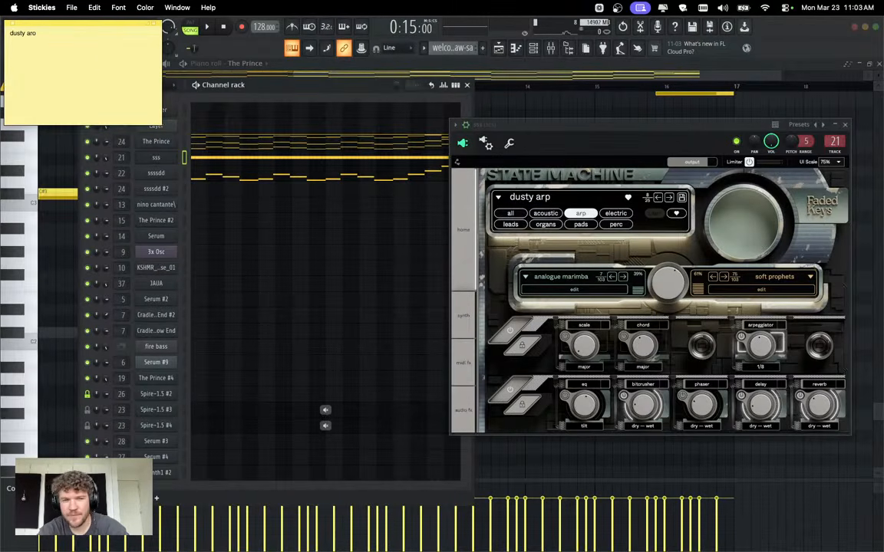
key(BackSpace)
text(in)
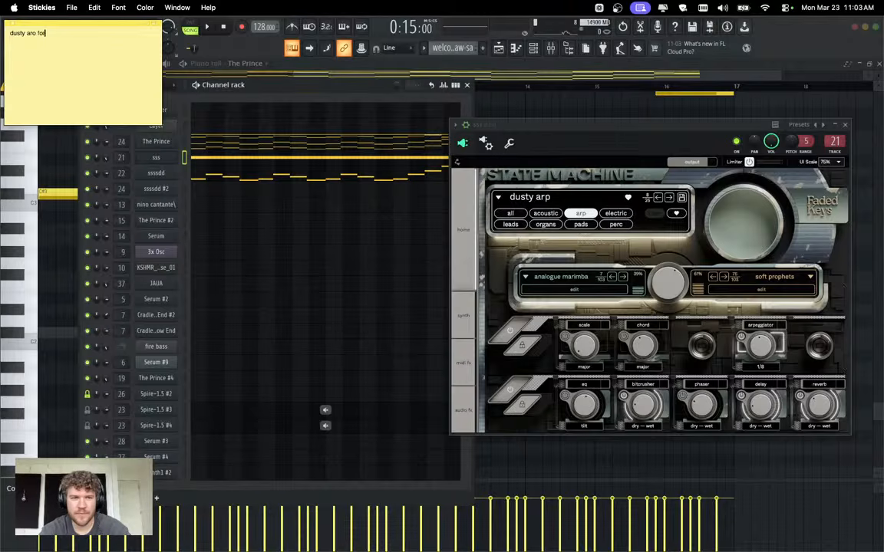
key(BackSpace)
key(BackSpace)
key(BackSpace)
key(BackSpace)
key(BackSpace)
text(rp)
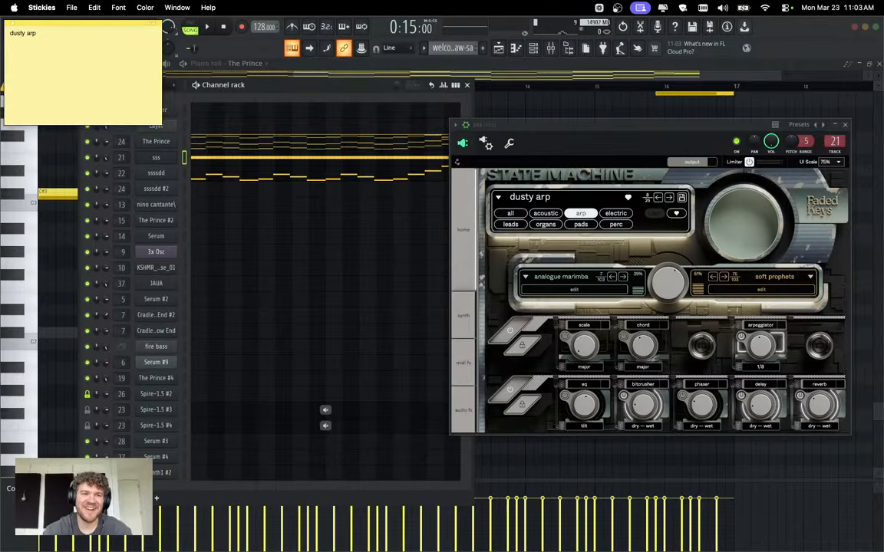
key(Return)
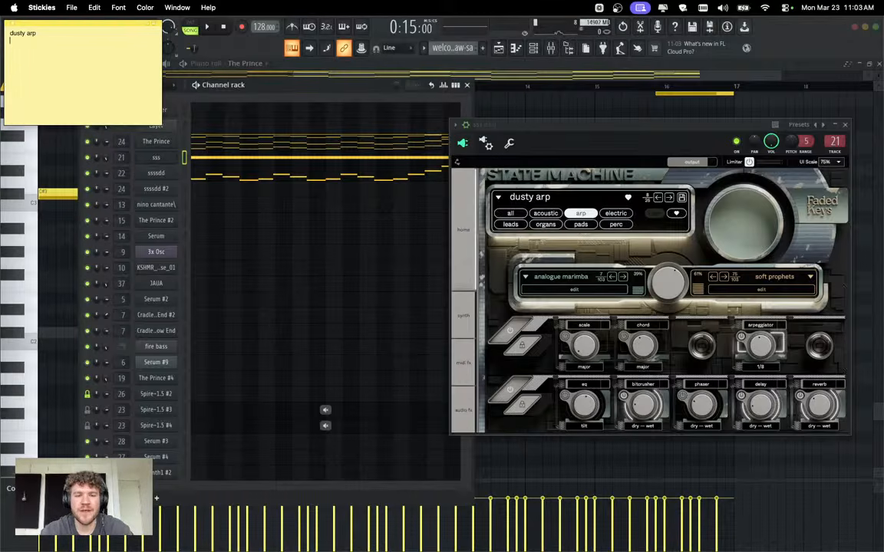
text(cine drone)
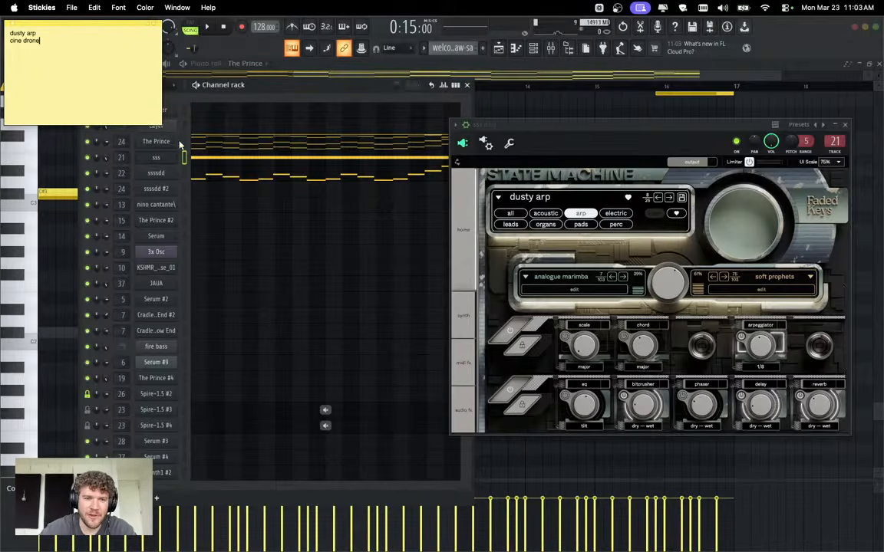
Open The Prince channel's plugin and add its preset name "troubled reflection" on a new line of the sticky note.
click(158, 141)
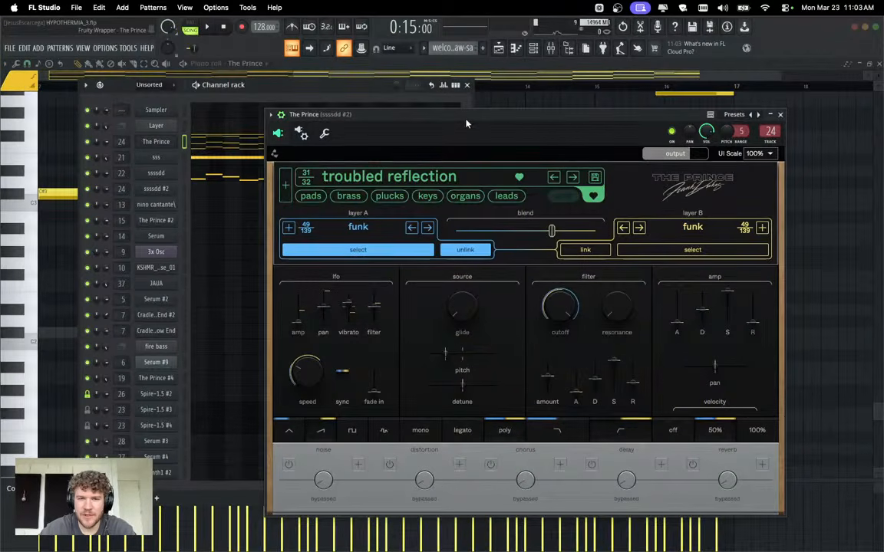
key(super+Tab)
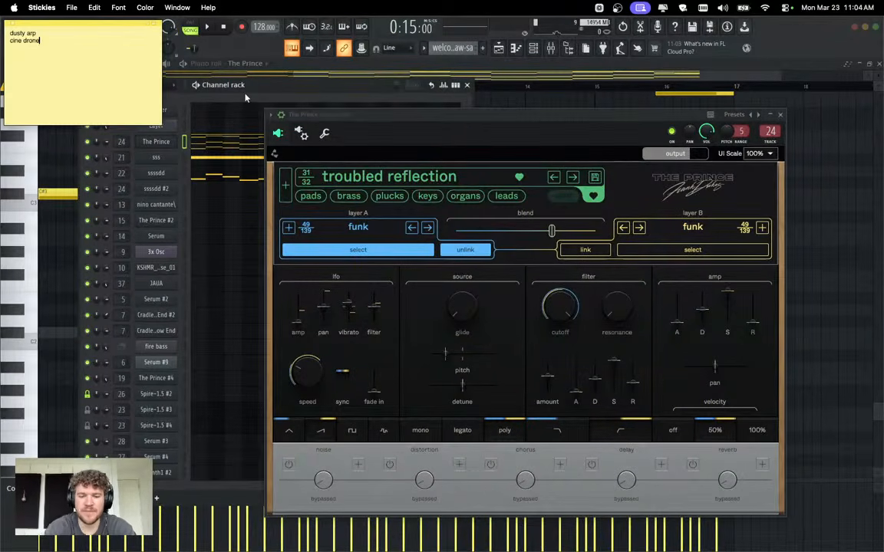
key(Return)
text(tro)
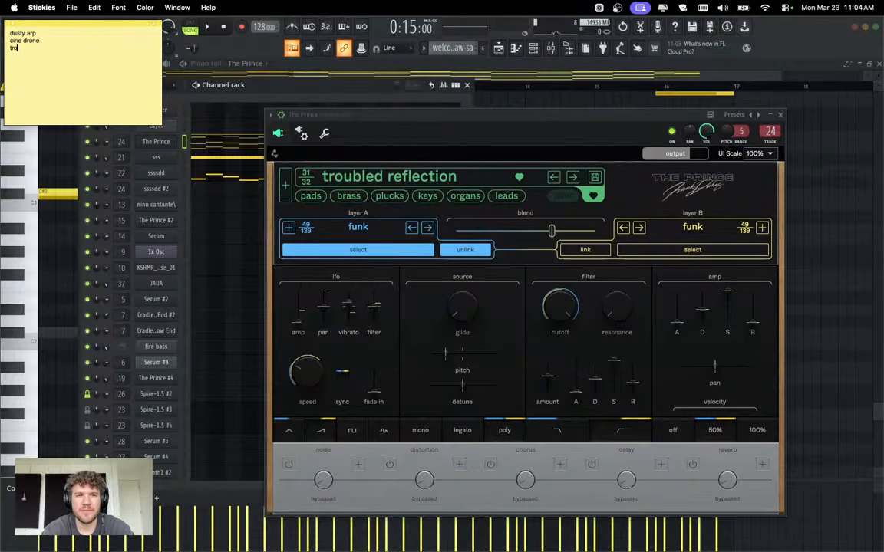
text(ubled reflection)
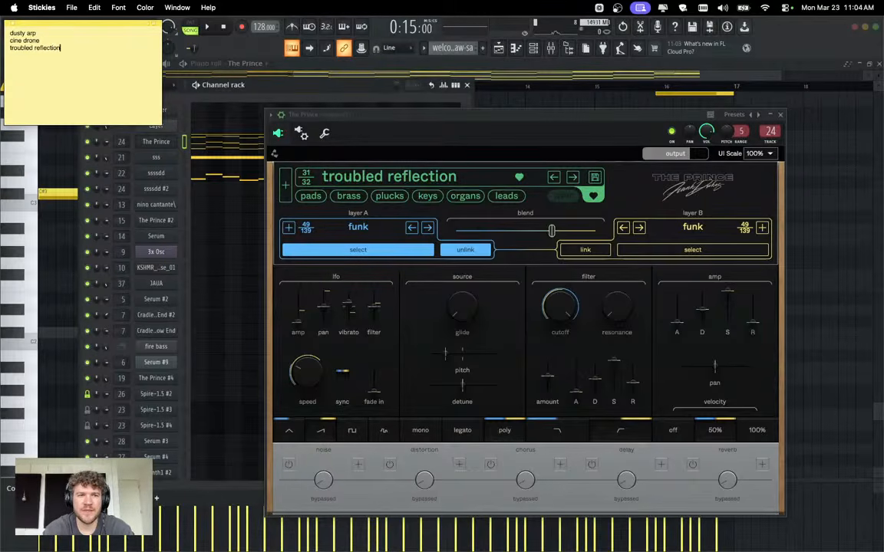
Close the plugin, play the arrangement from bar 33 and look through the playlist tracks.
click(499, 48)
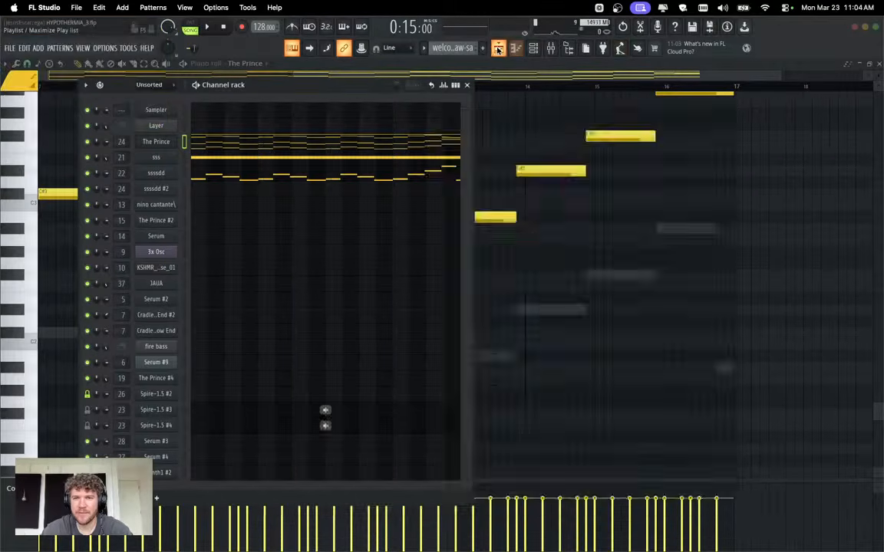
click(780, 114)
key(space)
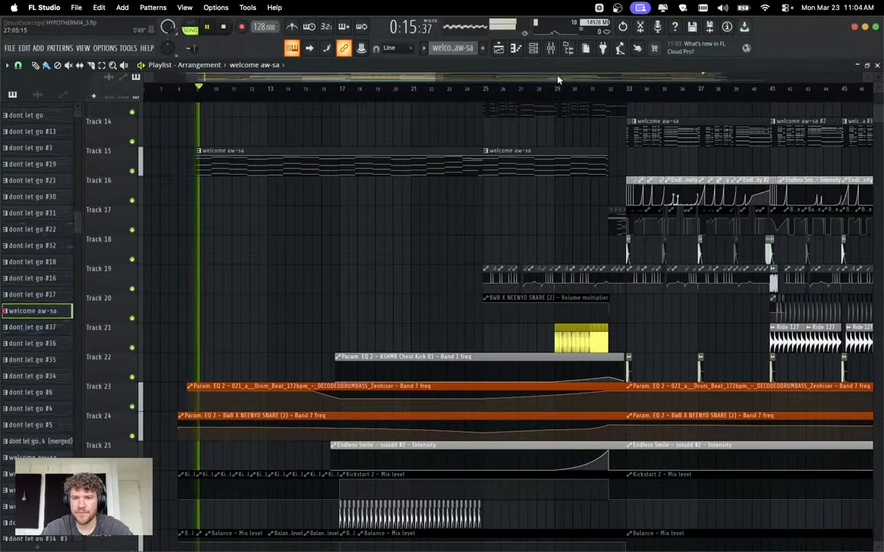
click(613, 93)
scroll(568, 228, right, 3)
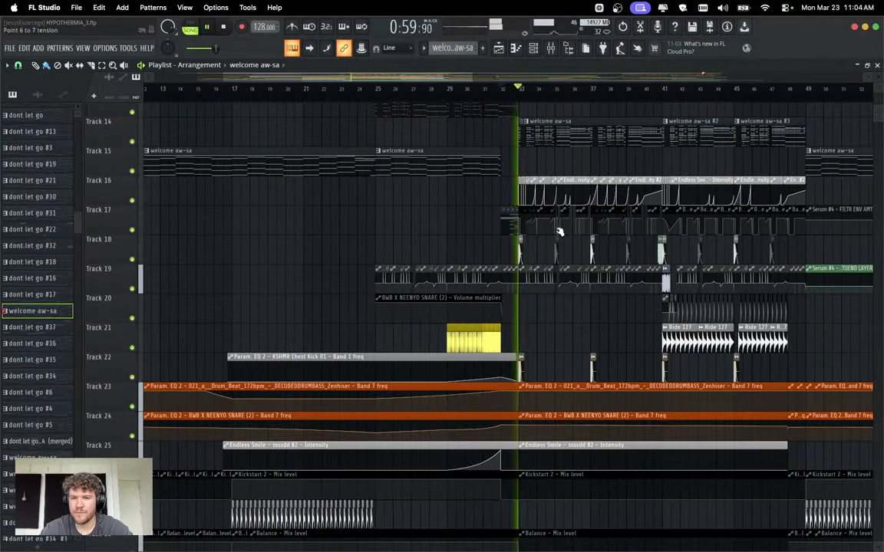
scroll(558, 236, up, 10)
scroll(584, 238, down, 3)
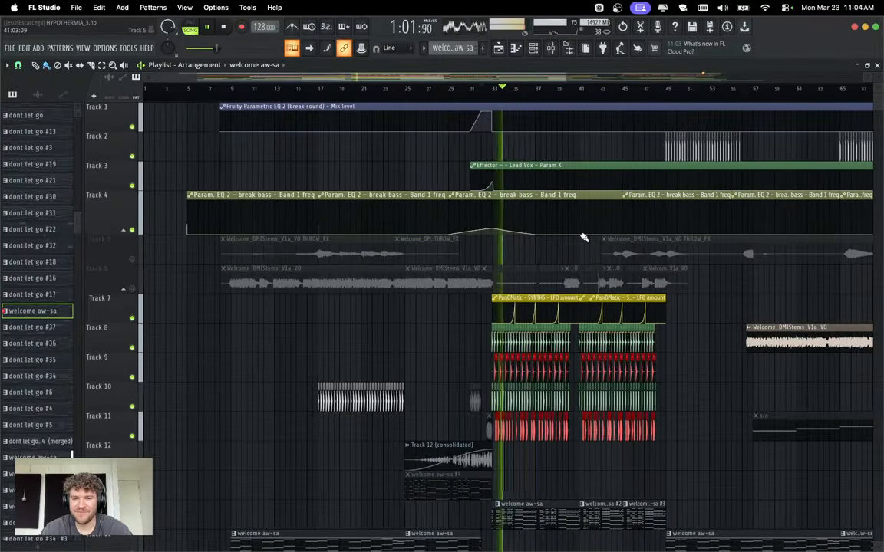
scroll(583, 237, down, 8)
scroll(583, 238, down, 10)
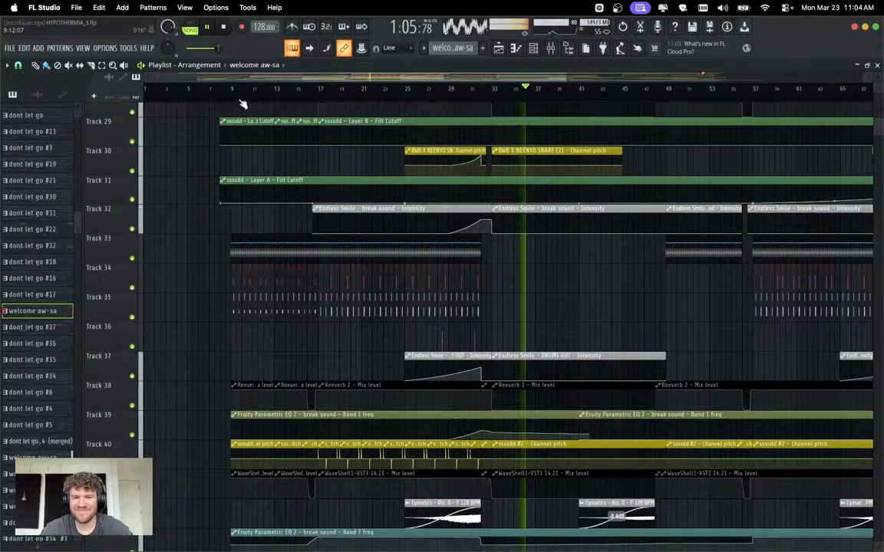
Enable Ozone 11 and The God Particle on the mixer's Master track and play the section from bar 33.
click(549, 48)
click(163, 238)
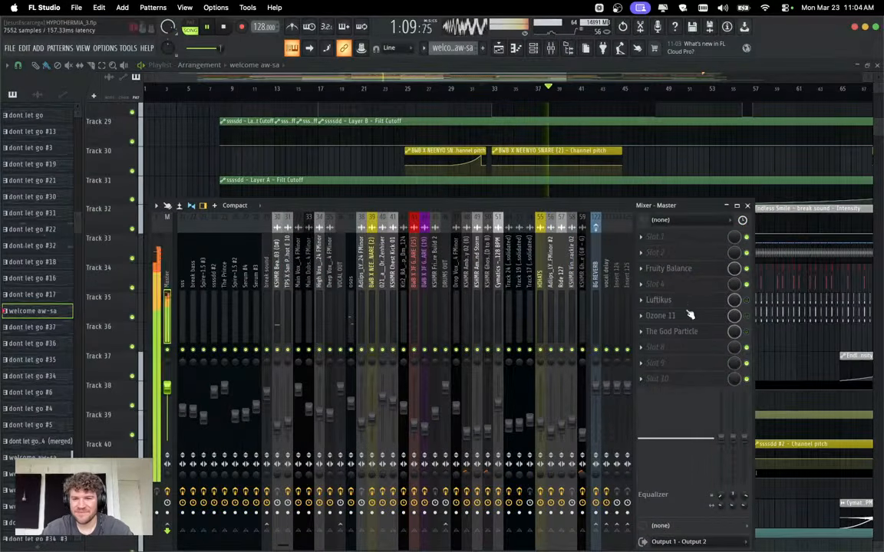
key(space)
key(space)
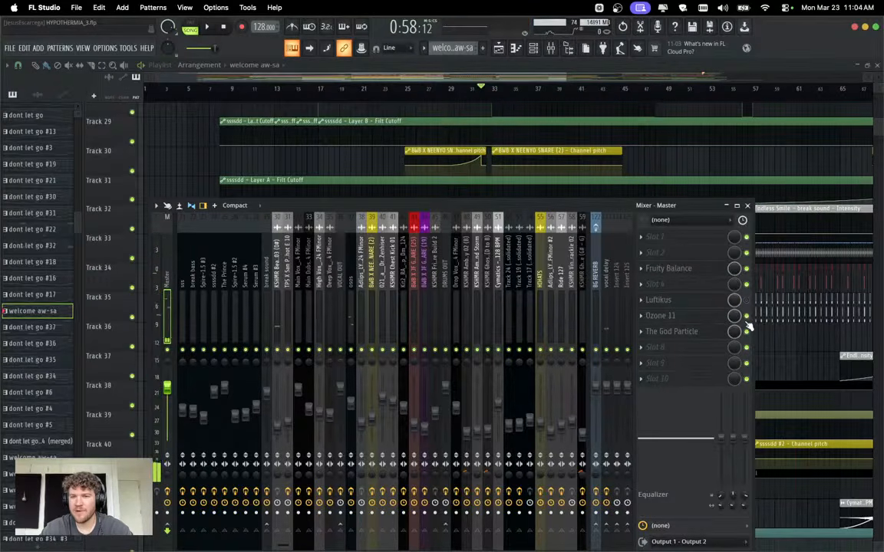
click(493, 89)
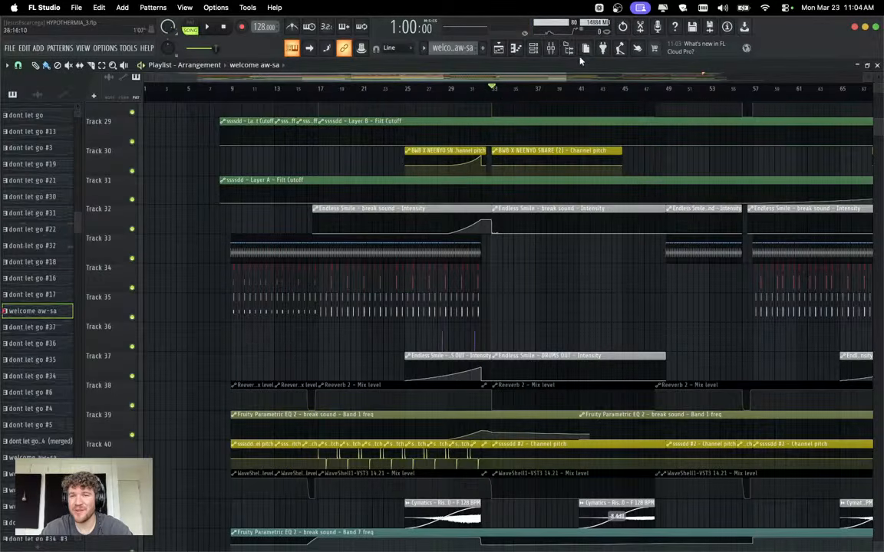
key(space)
click(567, 47)
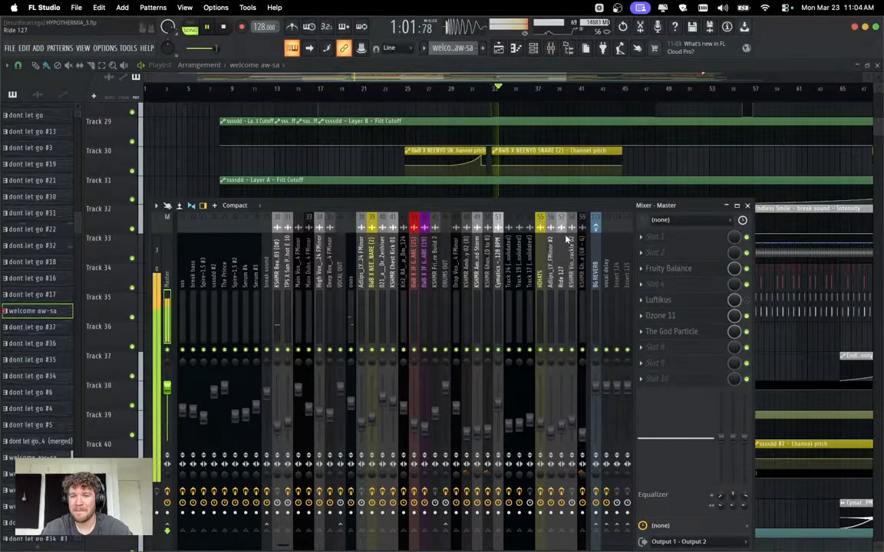
key(space)
key(space)
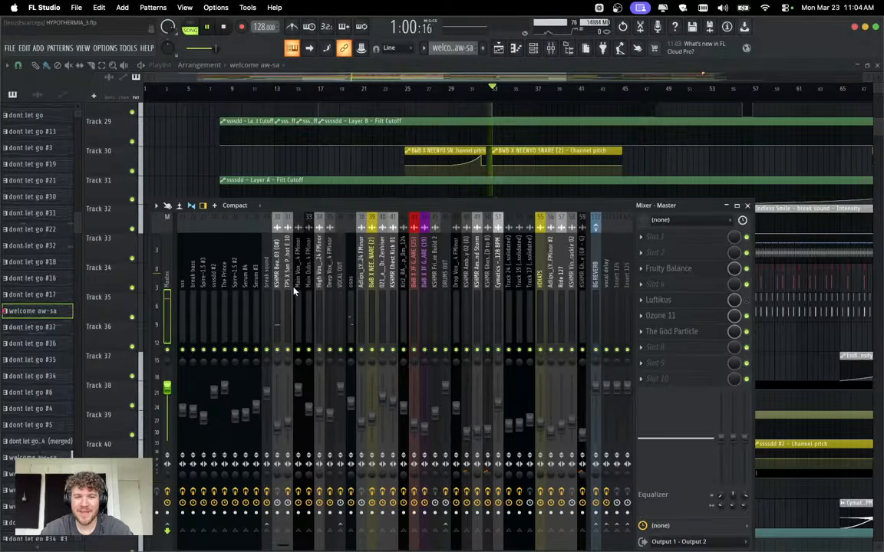
Listen to the section from bar 33 with The Prince #5 mixer track soloed and with all tracks unmuted.
scroll(293, 290, left, 5)
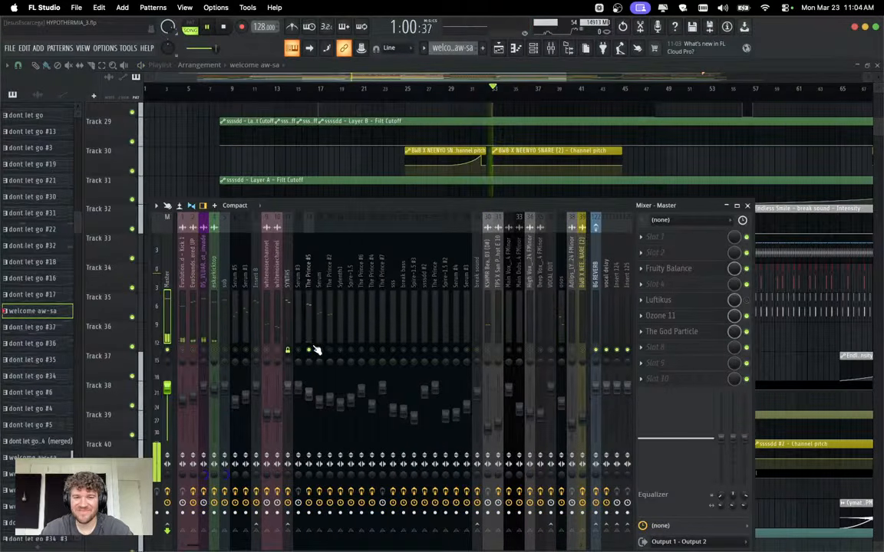
click(311, 310)
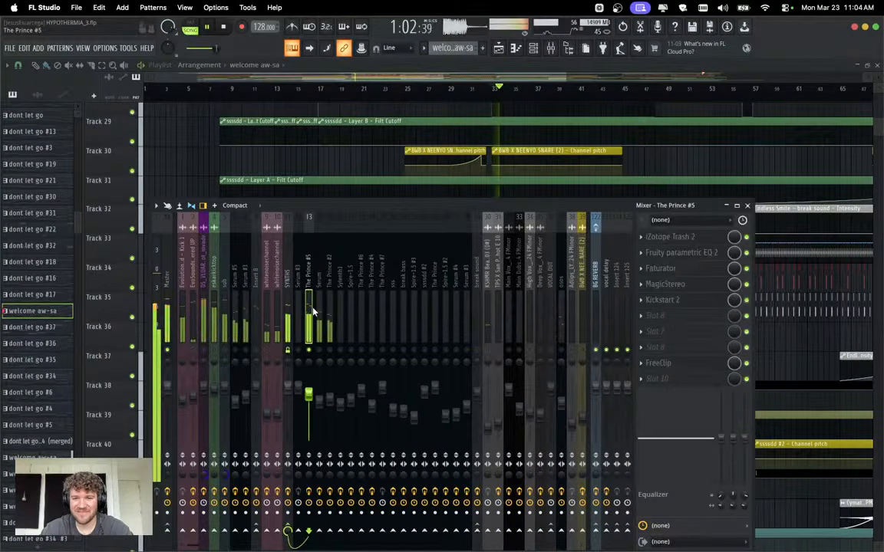
key(space)
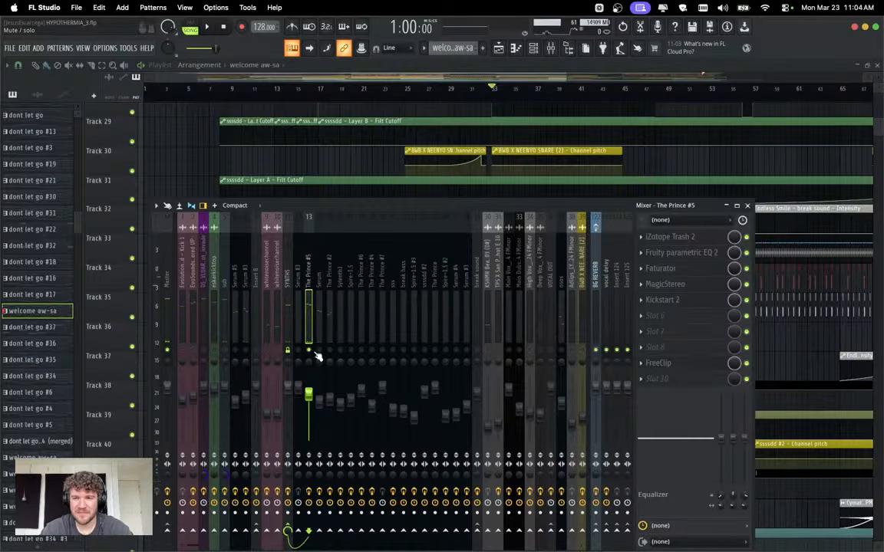
right_click(313, 352)
key(space)
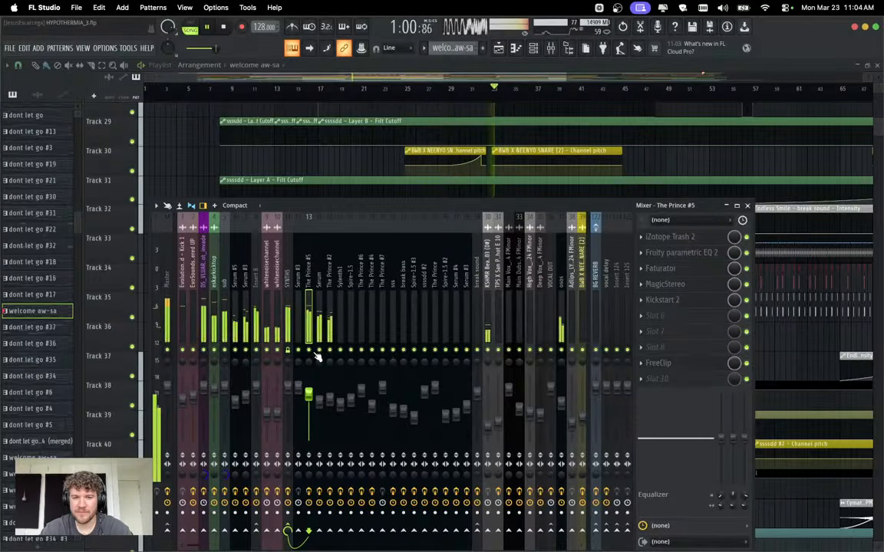
key(space)
Open the recent project HYPOTHERMIA.flp.
click(12, 49)
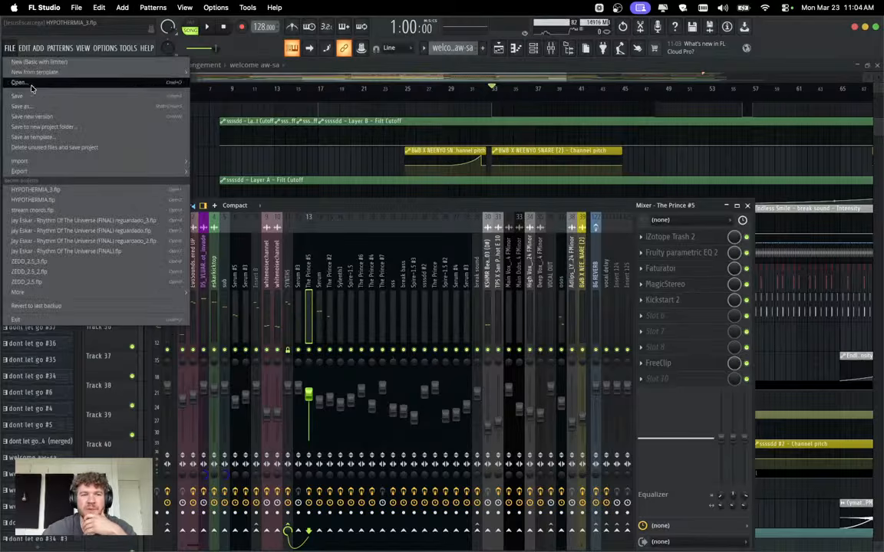
click(16, 48)
click(17, 49)
click(17, 49)
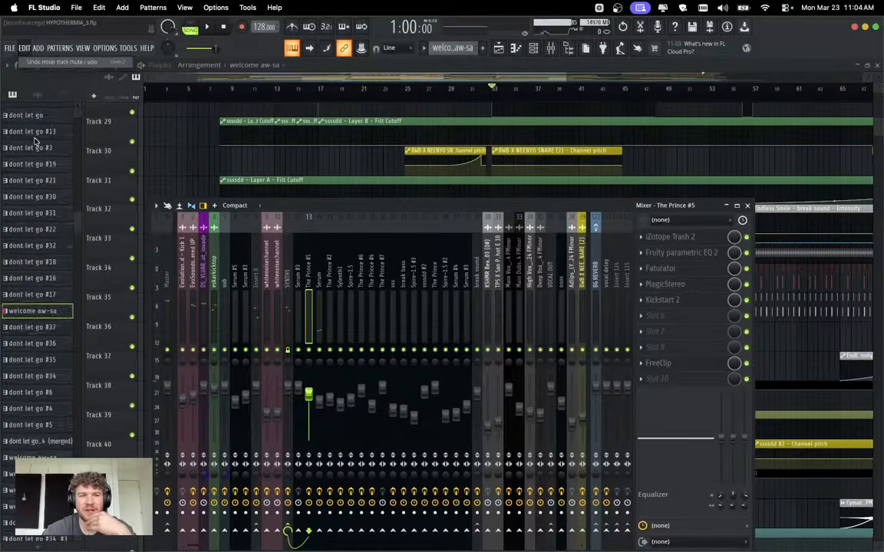
click(11, 49)
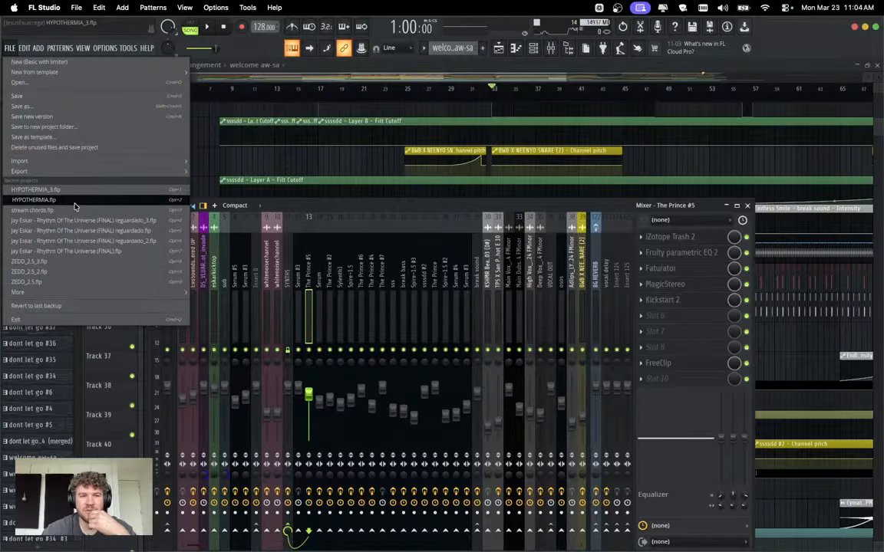
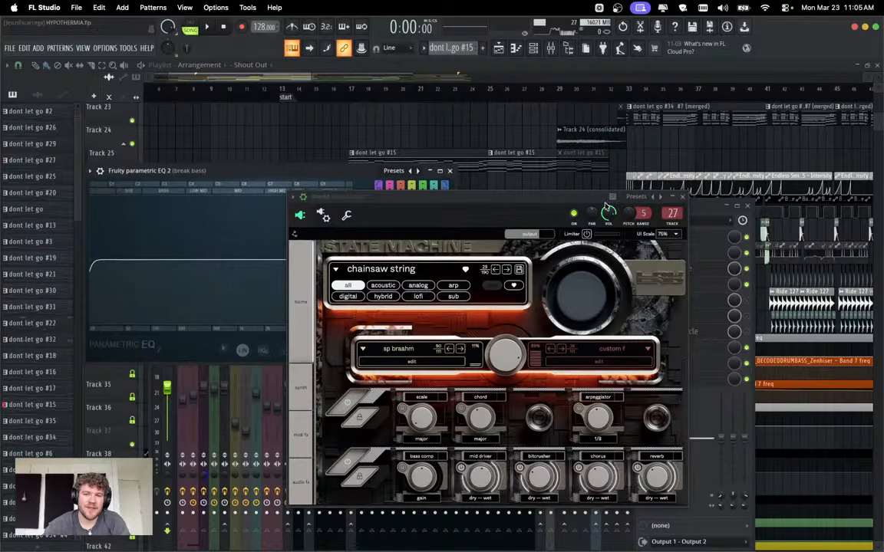
Close the State Machine, Parametric EQ 2 and mixer windows and play the arrangement from bar 17.
click(682, 198)
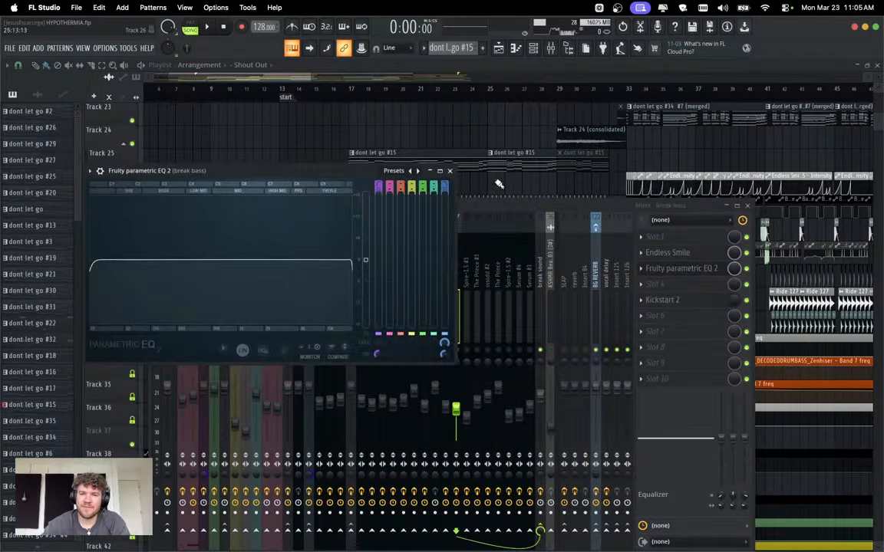
click(451, 171)
key(F9)
key(space)
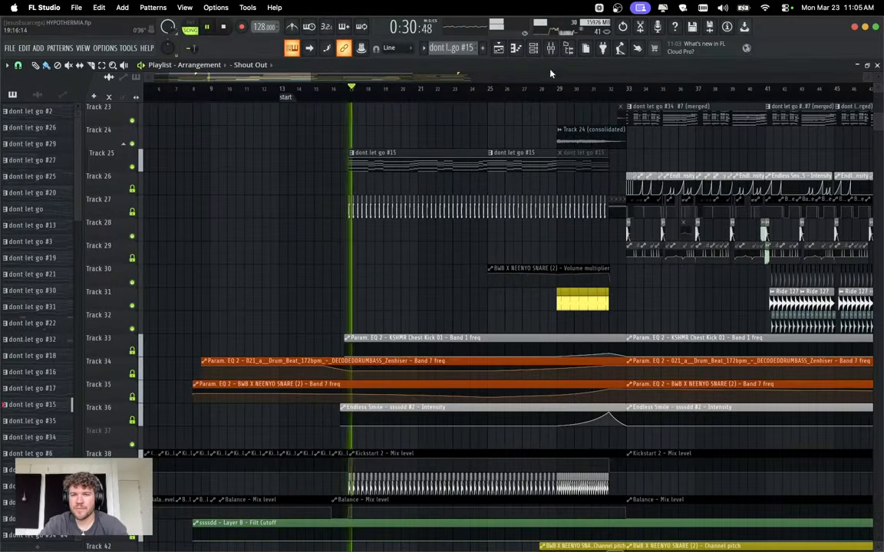
View The Prince channel's preset and its preset list, then close the plugin.
key(F6)
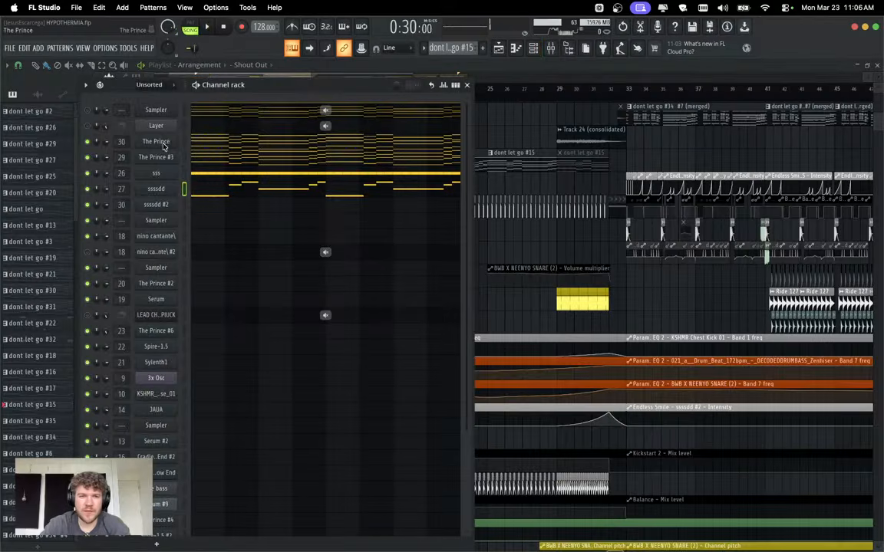
click(157, 141)
click(319, 274)
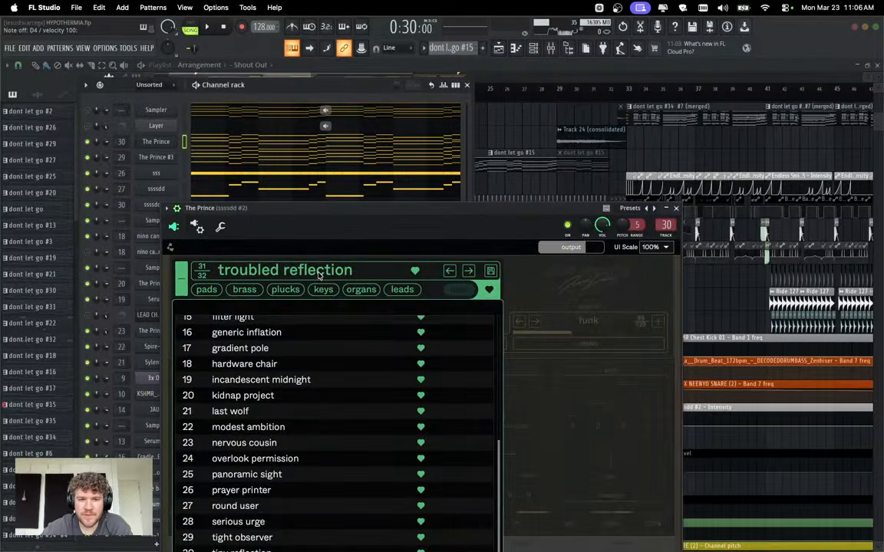
click(328, 259)
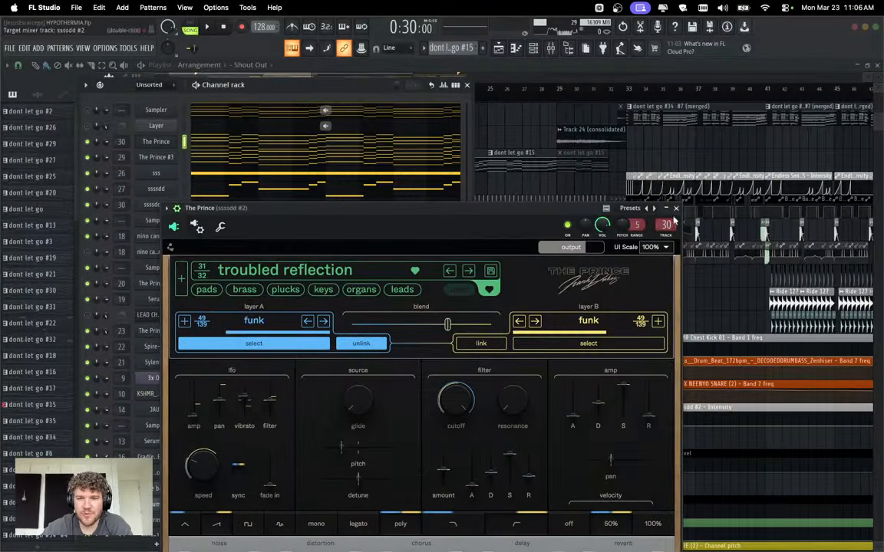
click(675, 208)
key(c)
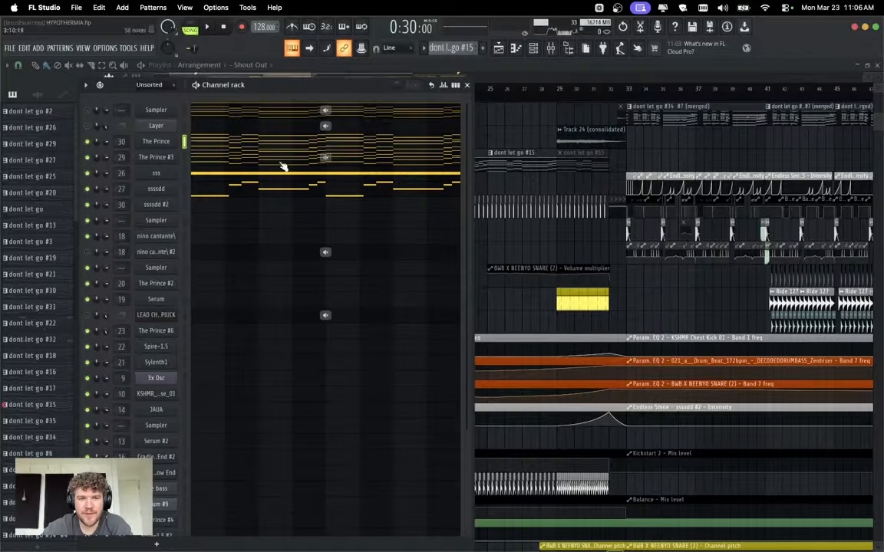
Open The Prince #3 channel's plugin to check it and delete that channel from the channel rack.
click(167, 158)
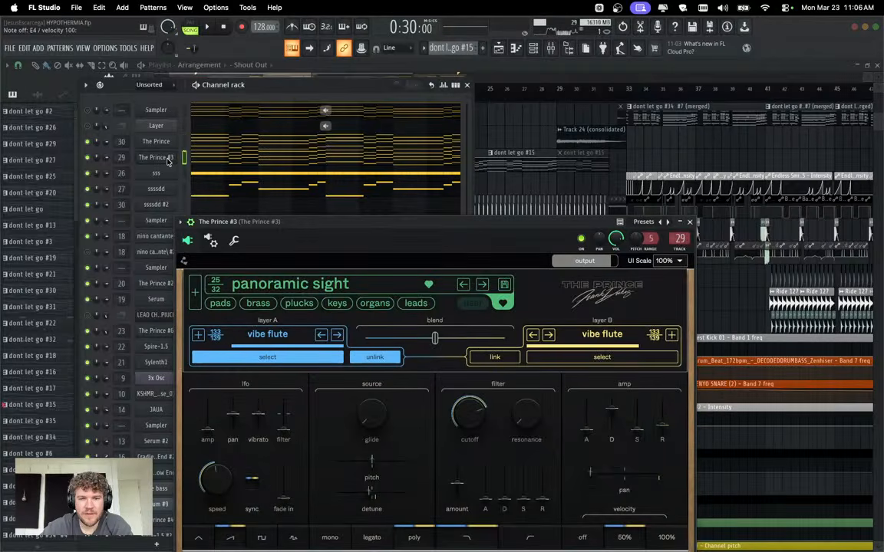
key(alt+Delete)
key(Return)
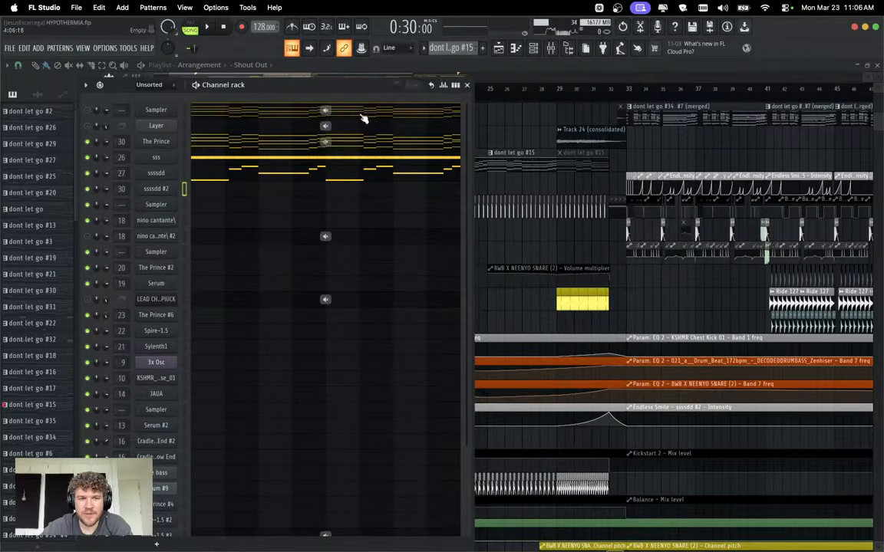
Play the arrangement from bar 17, select the ssssdd #2 mixer track and unmute all the mixer tracks.
key(space)
key(F6)
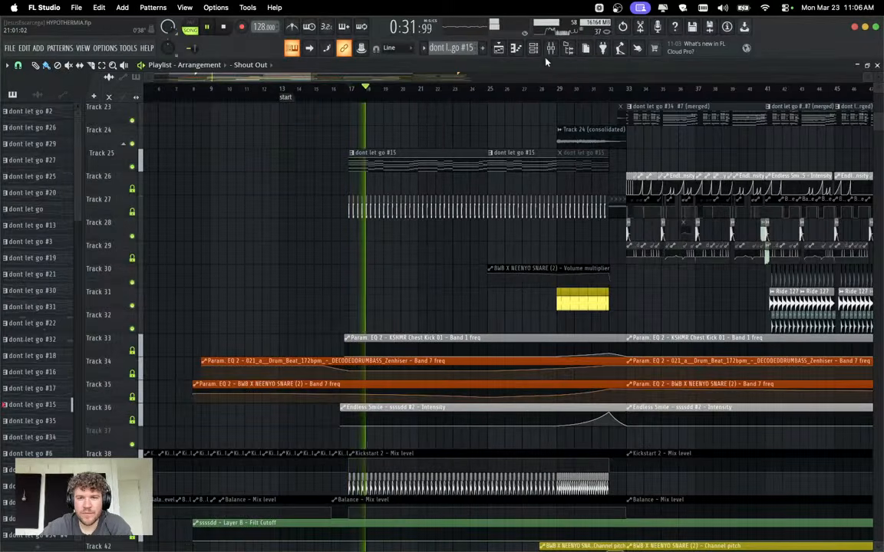
key(F9)
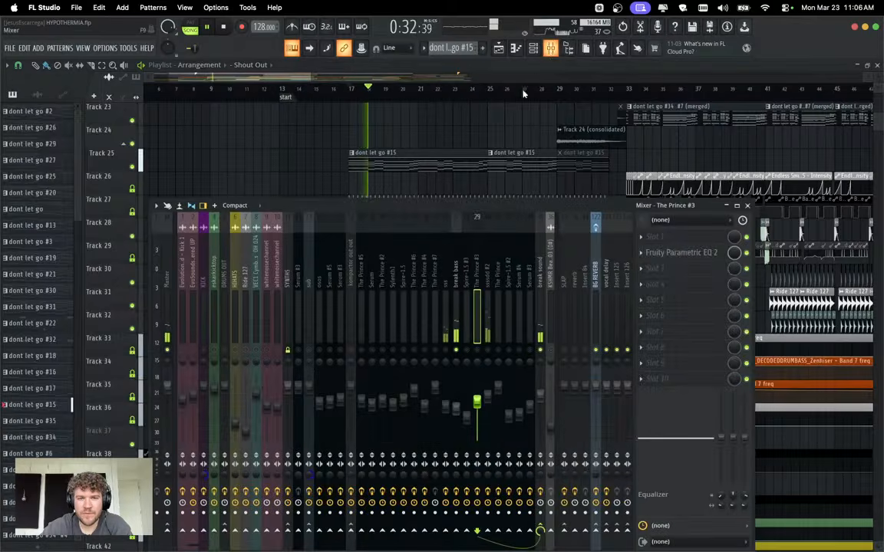
click(488, 351)
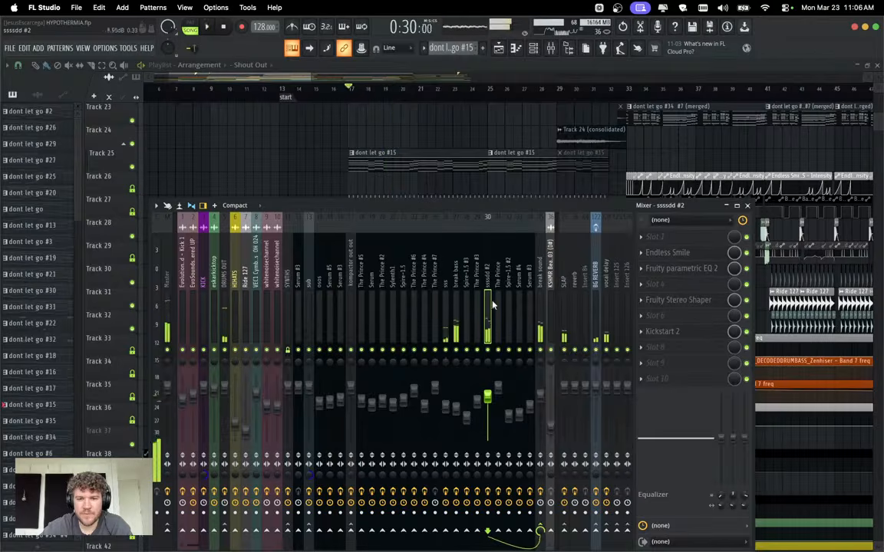
Stop playback and open the sss channel's notes in the piano roll.
click(536, 48)
key(space)
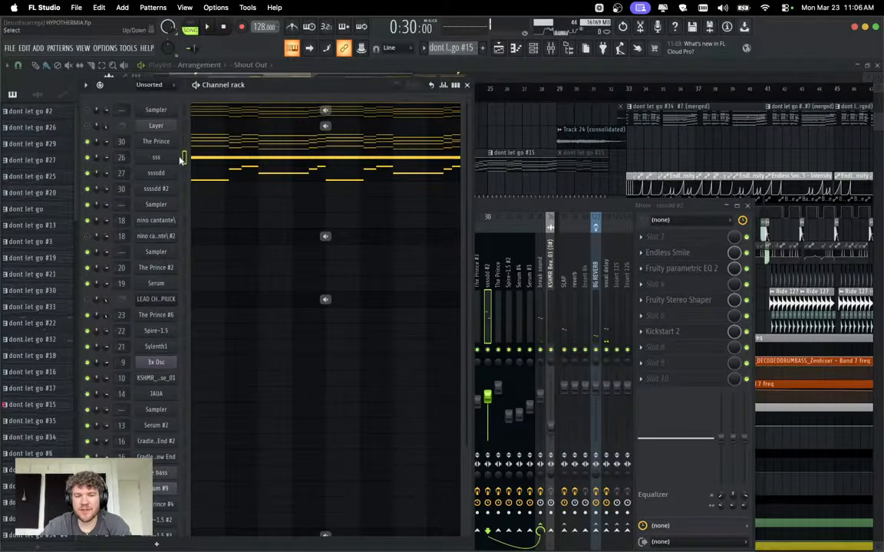
click(185, 157)
click(215, 159)
right_click(217, 159)
scroll(207, 196, up, 15)
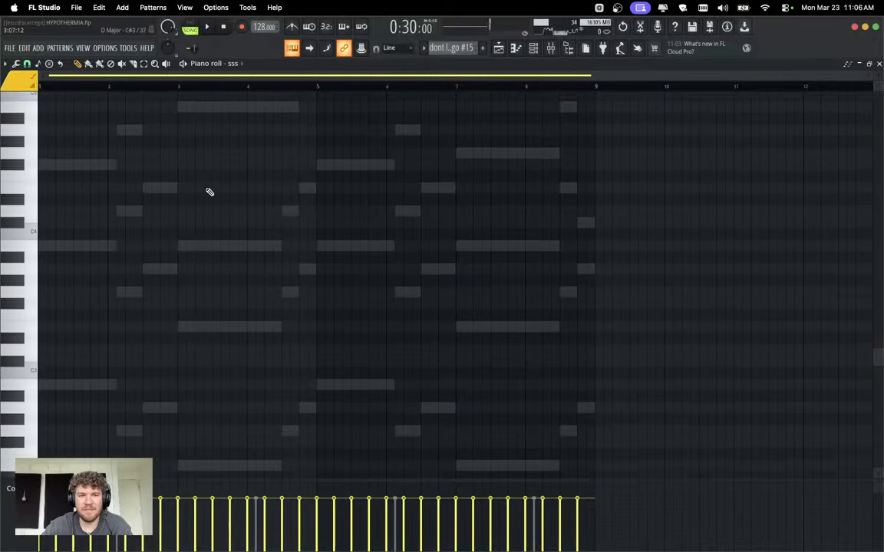
Select all the sss notes, open The Prince channel's notes in the piano roll and listen to the pattern.
key(super+a)
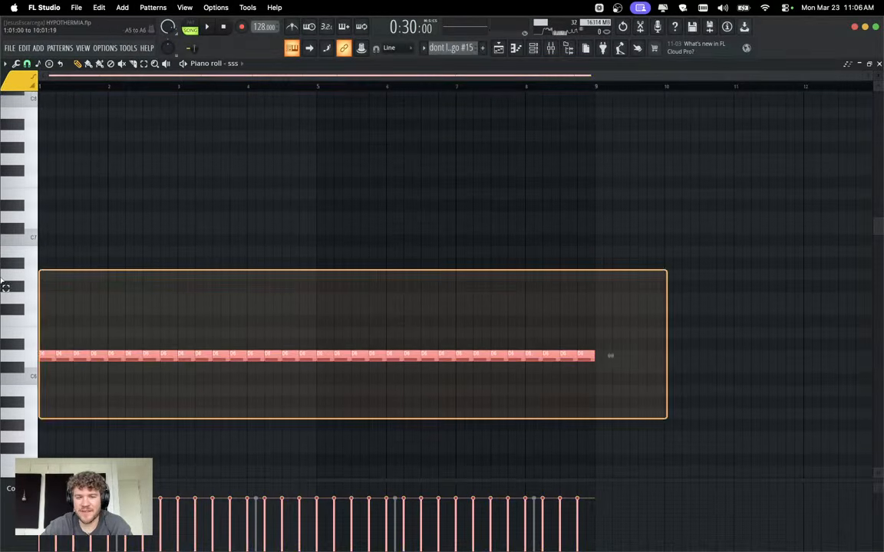
click(533, 47)
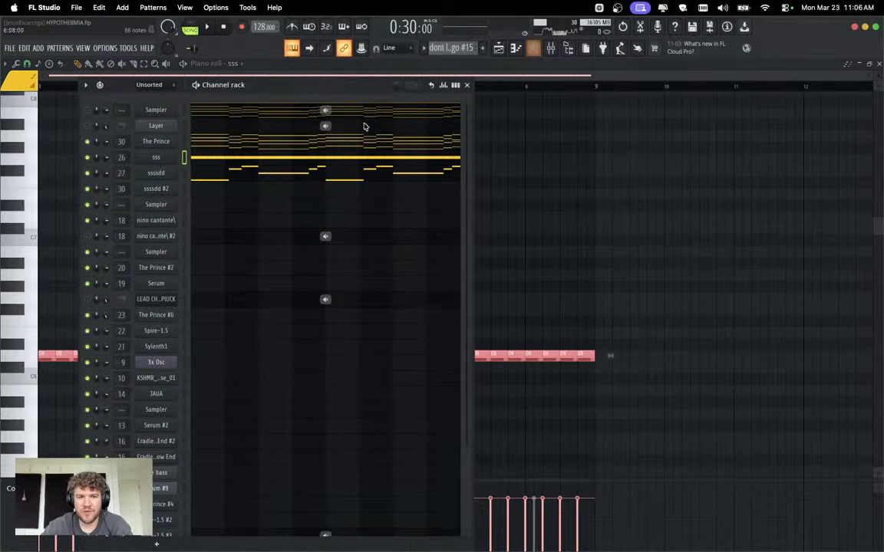
click(237, 144)
key(space)
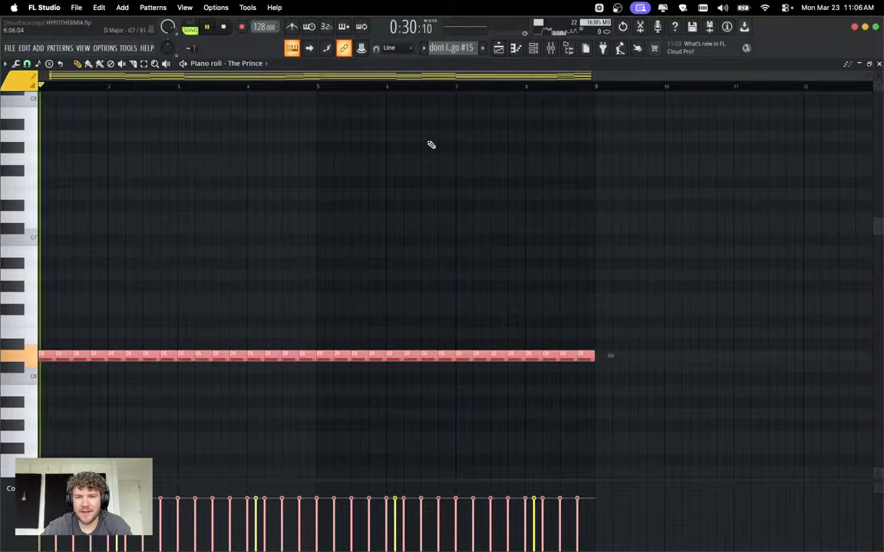
click(533, 48)
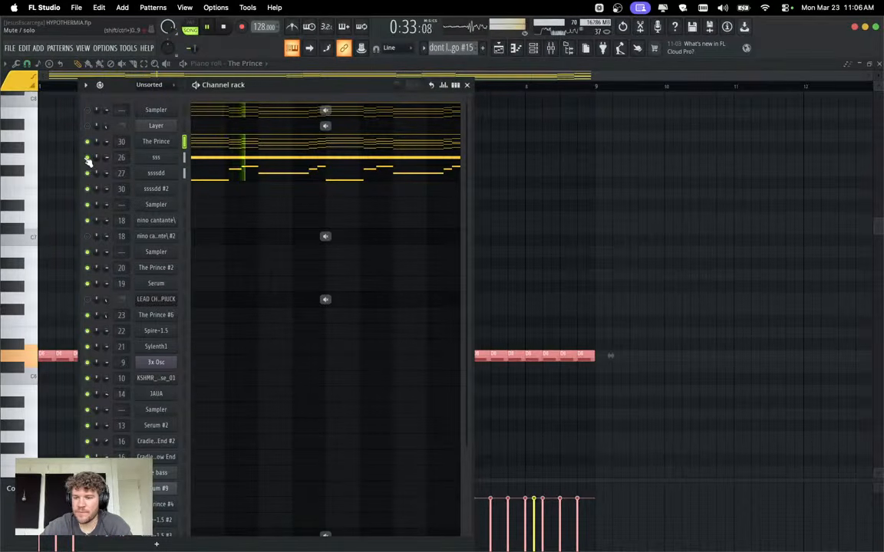
key(space)
Open the sss channel's State Machine plugin, browse its presets and check the sticky note for the noted preset names.
click(156, 157)
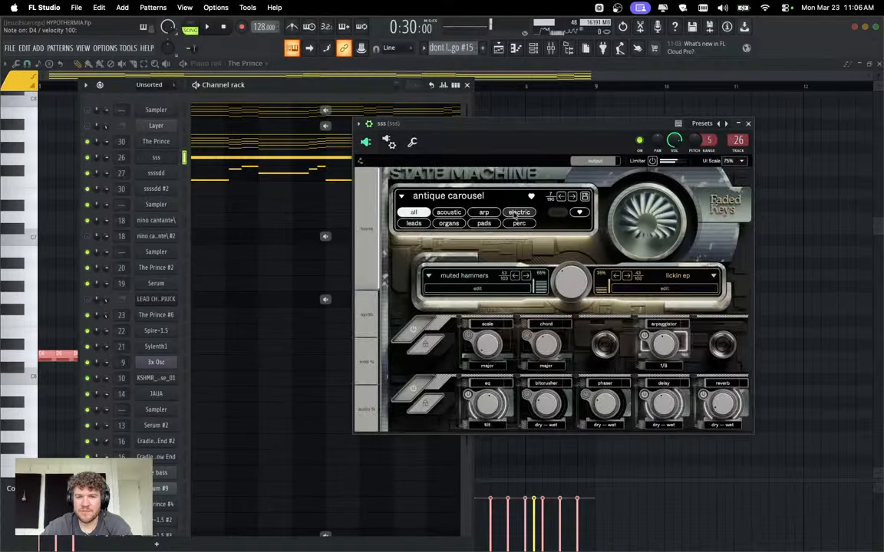
click(562, 197)
click(561, 197)
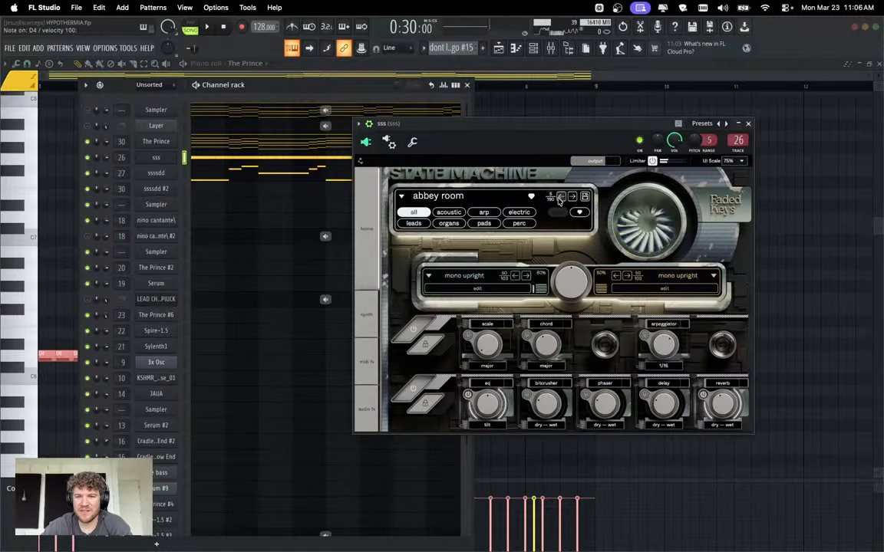
click(500, 197)
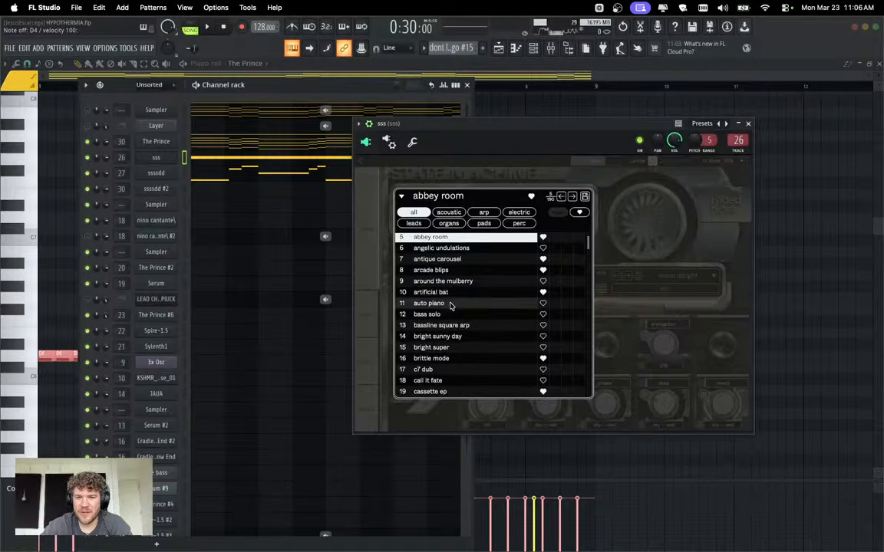
scroll(460, 325, down, 4)
scroll(458, 326, down, 4)
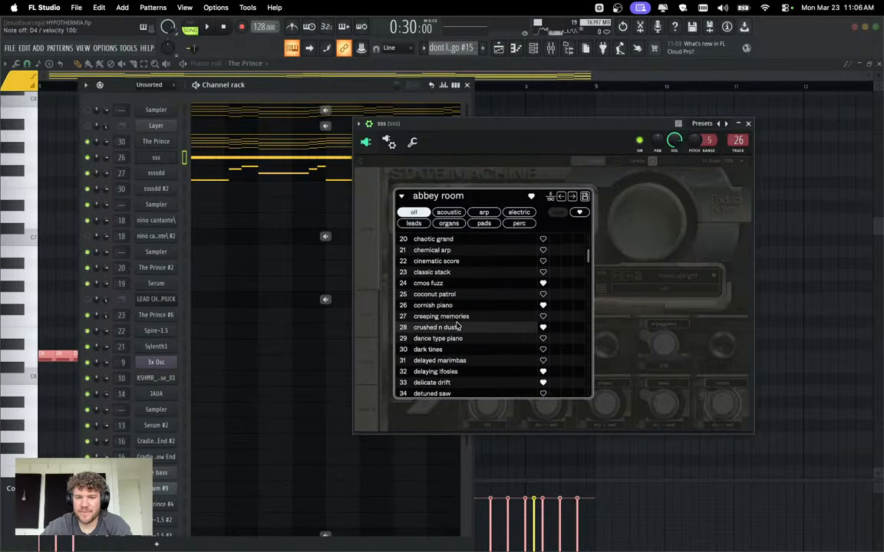
key(super+Tab)
scroll(458, 326, down, 1)
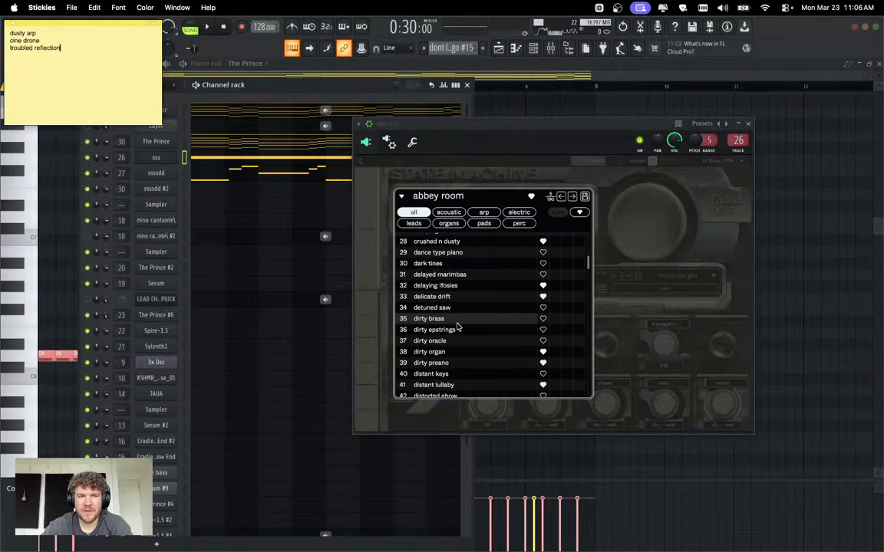
key(super+Tab)
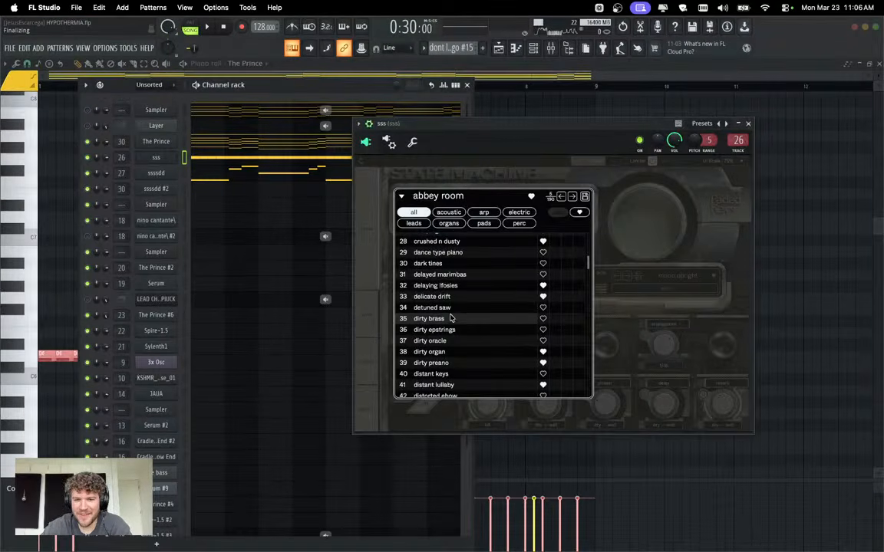
Load the dusty arp preset on the sss channel, close the plugin and play the arrangement.
scroll(456, 315, up, 2)
scroll(458, 330, down, 3)
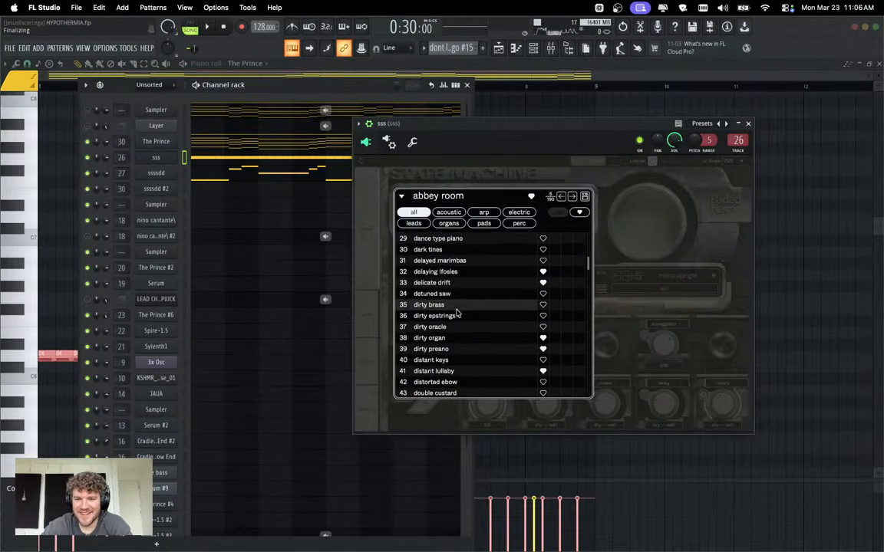
scroll(462, 359, down, 2)
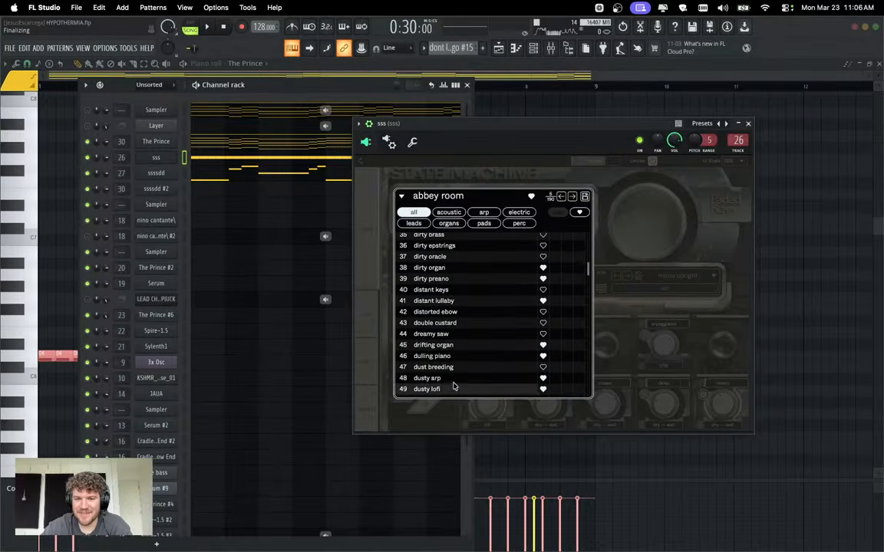
click(454, 378)
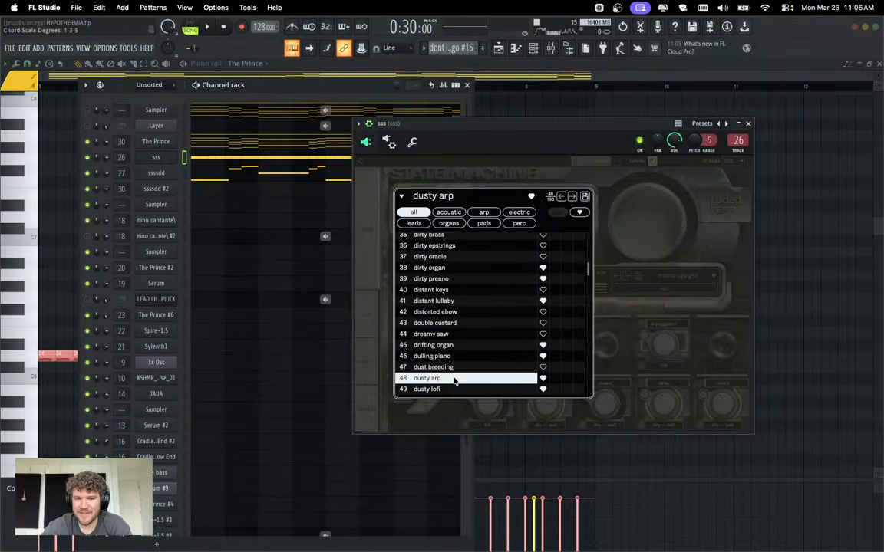
click(747, 123)
key(space)
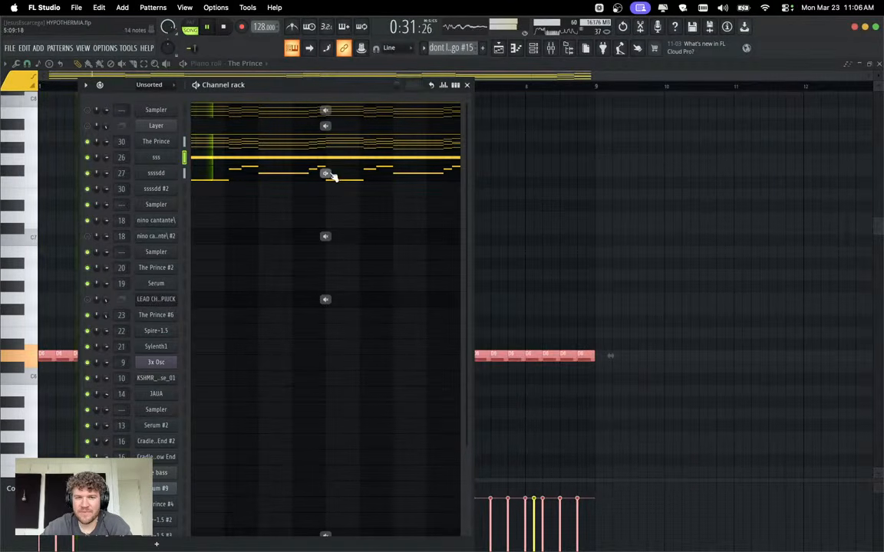
Open the ssssdd channel's plugin, stop playback and check the sticky note for the noted preset names.
click(161, 173)
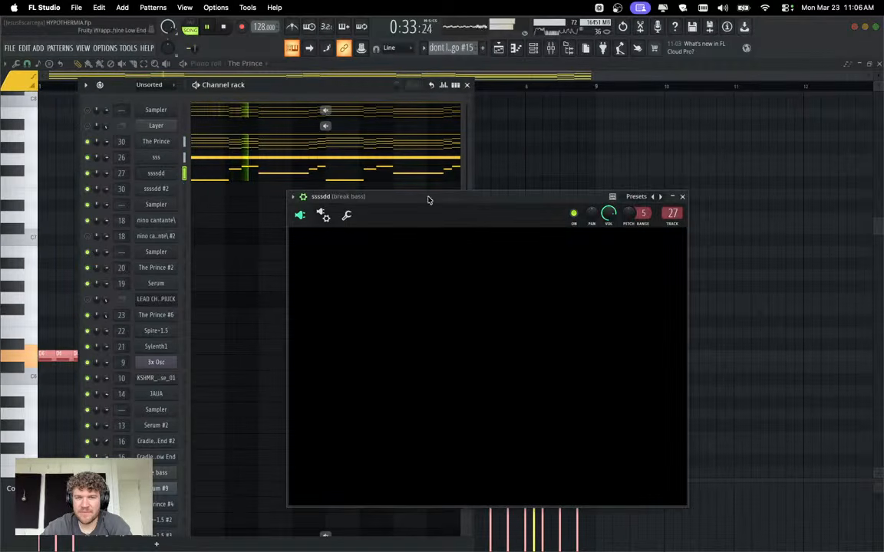
key(space)
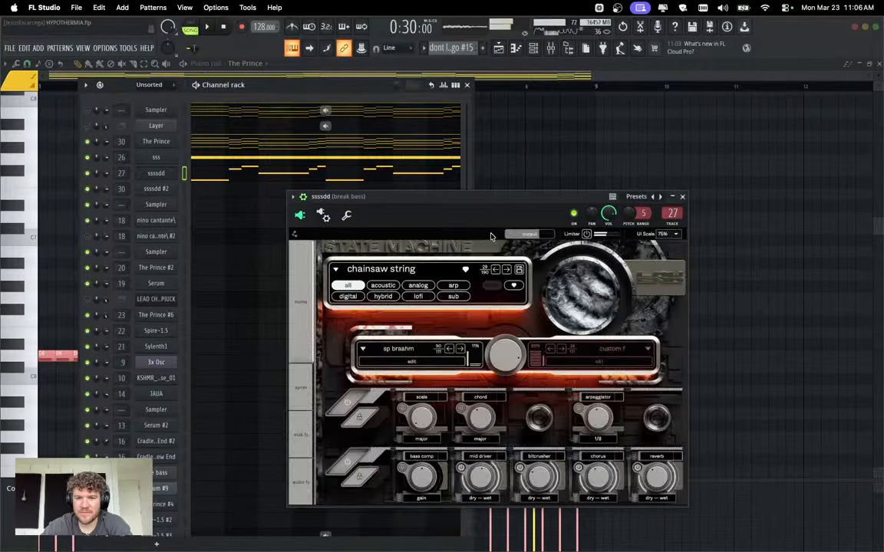
key(super+Tab)
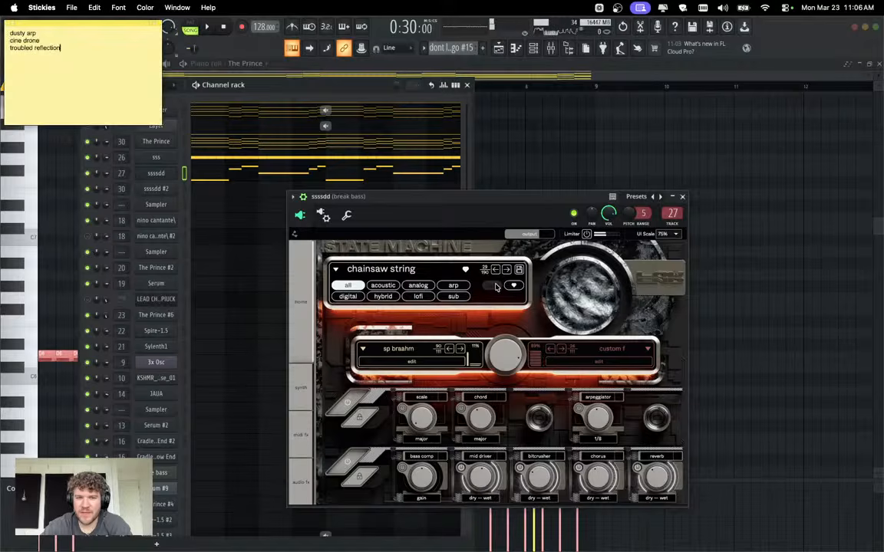
key(super+Tab)
Filter the ssssdd presets to favourites, load cine drone, close the plugin and play the arrangement.
click(397, 273)
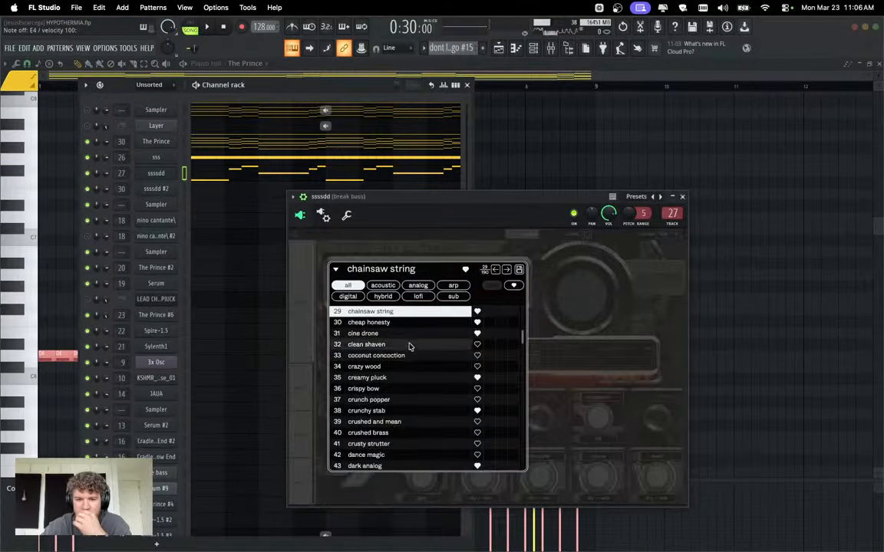
scroll(392, 410, down, 1)
scroll(391, 410, down, 2)
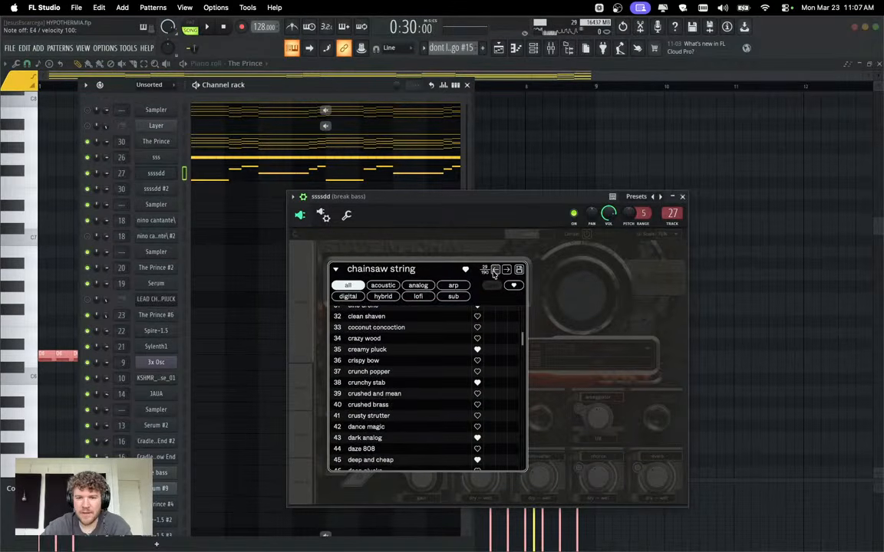
click(513, 286)
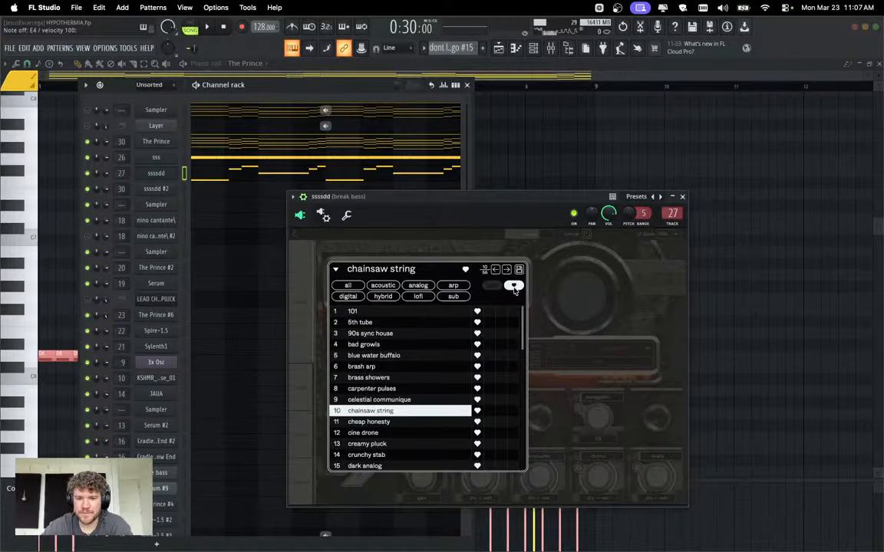
scroll(399, 418, down, 1)
click(400, 419)
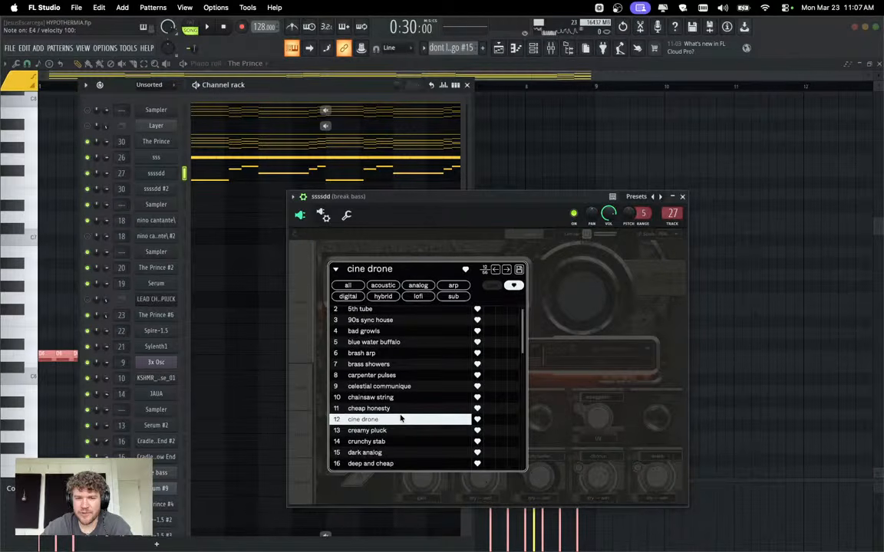
key(Escape)
key(space)
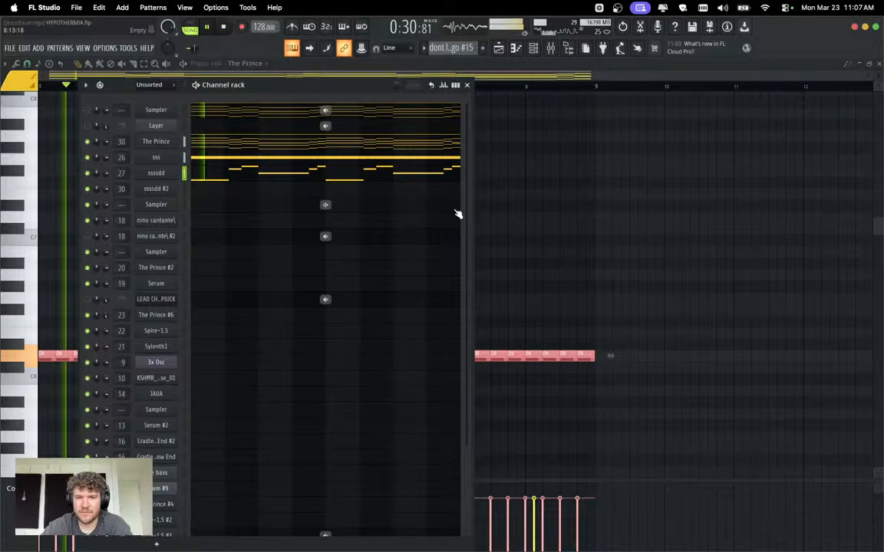
In the ssssdd piano roll, raise the two low B1 notes at bars 1 and 5 to B2 and play the result.
click(391, 175)
key(space)
scroll(334, 286, up, 4)
scroll(334, 287, right, 3)
scroll(340, 287, left, 3)
scroll(344, 287, right, 6)
scroll(383, 286, left, 4)
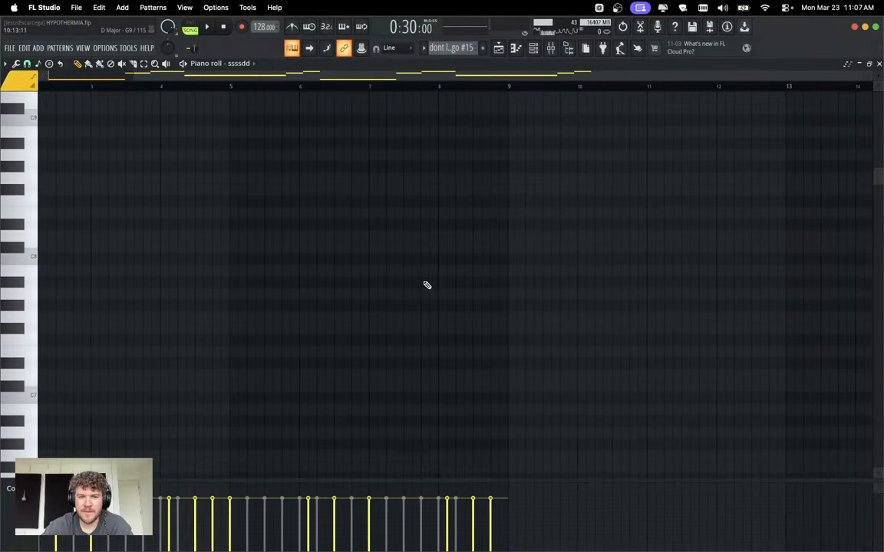
scroll(427, 286, up, 4)
scroll(440, 276, down, 15)
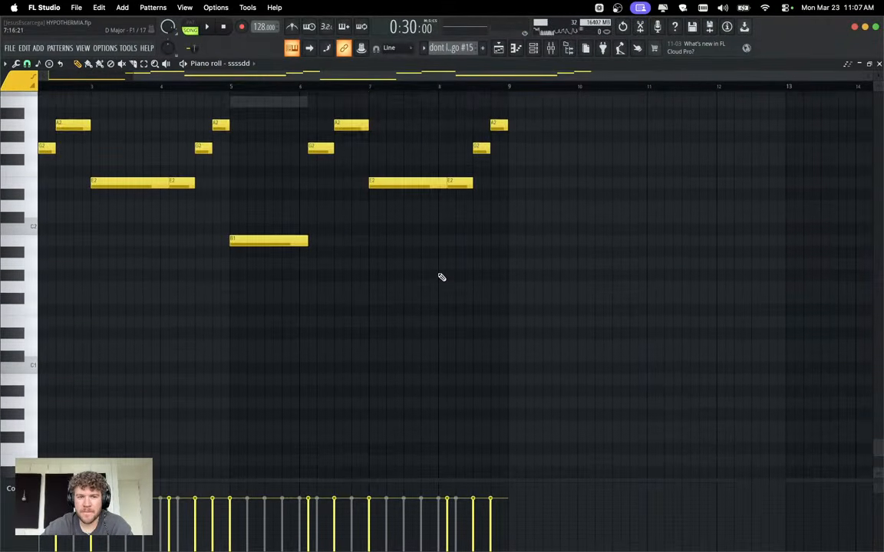
scroll(453, 277, left, 2)
drag(577, 279, 4, 231)
key(shift+Up)
key(space)
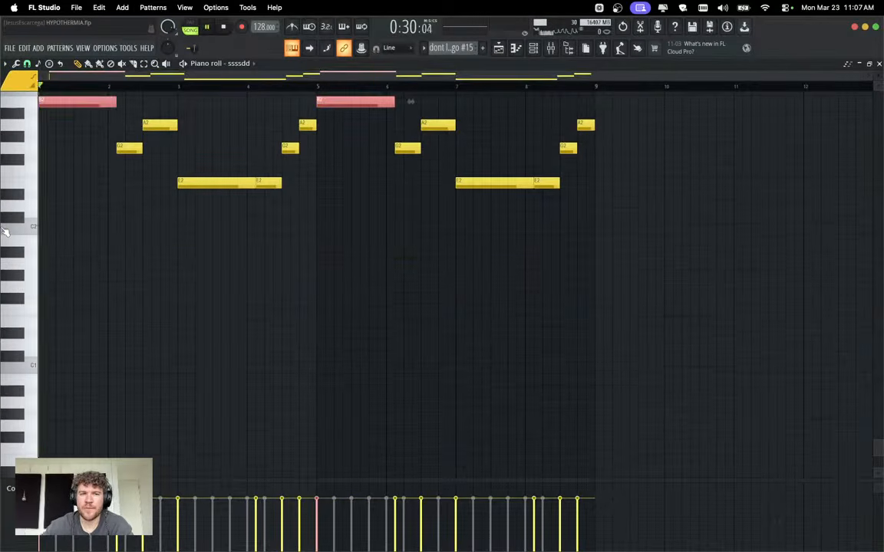
super+click(299, 273)
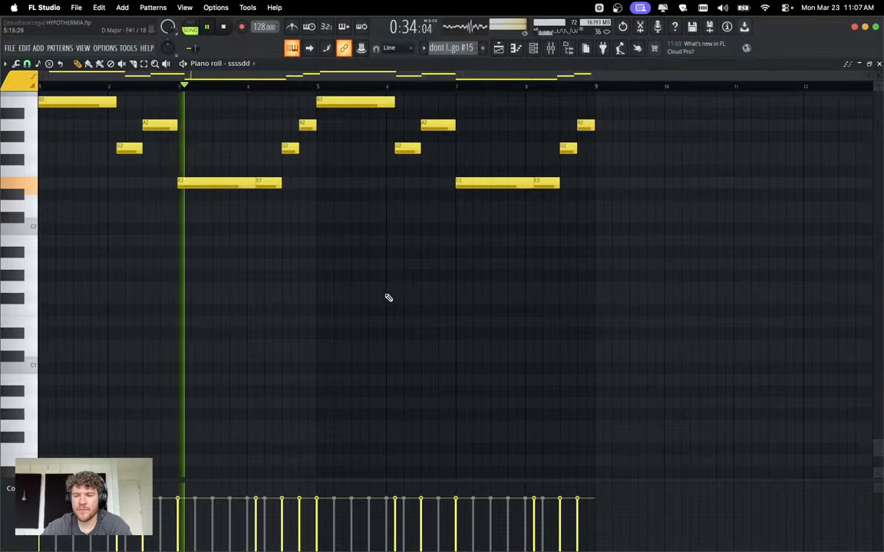
Transpose all the ssssdd notes up one octave.
scroll(392, 306, up, 1)
scroll(392, 306, up, 5)
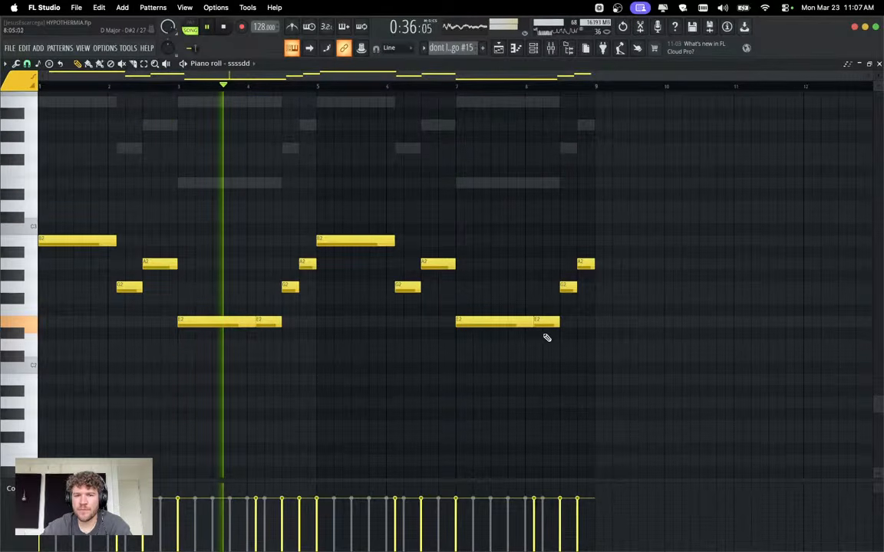
key(super+a)
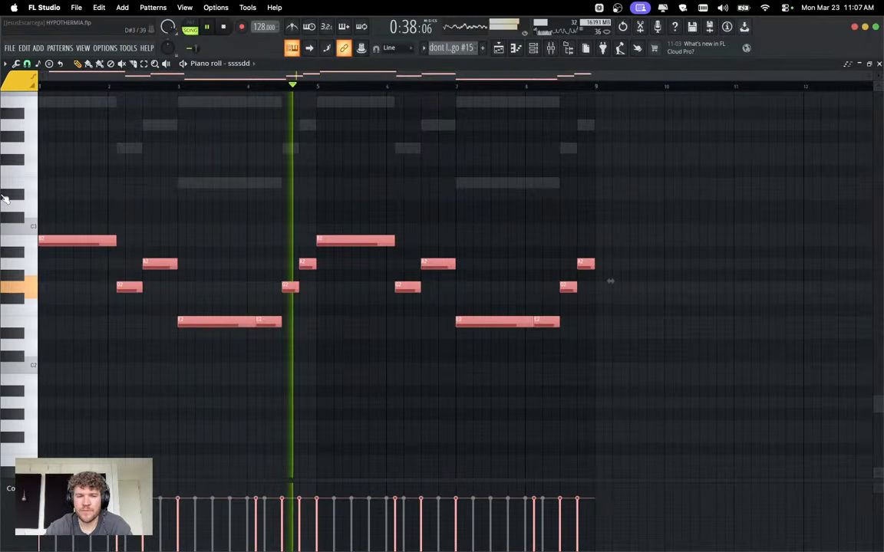
key(ctrl+Up)
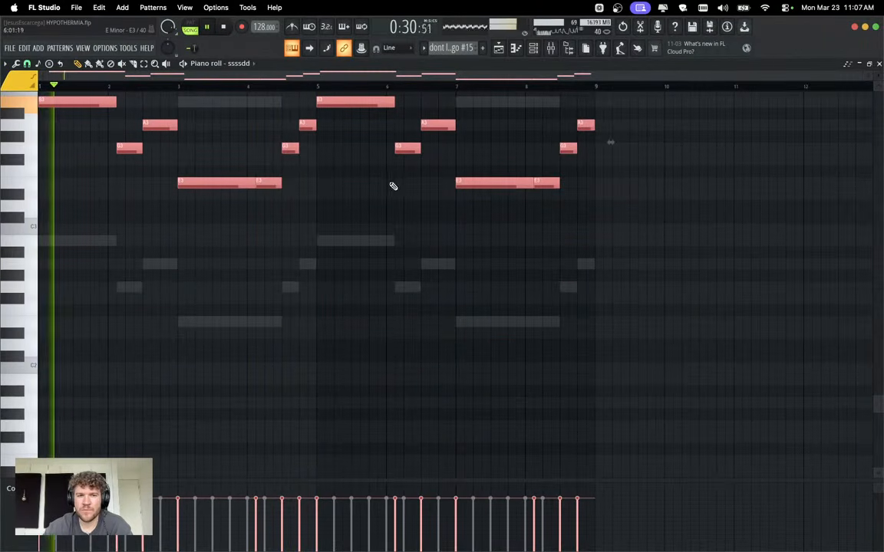
Check the ssssdd channel's miscellaneous settings, close the plugin window and return to its notes in the piano roll.
click(533, 48)
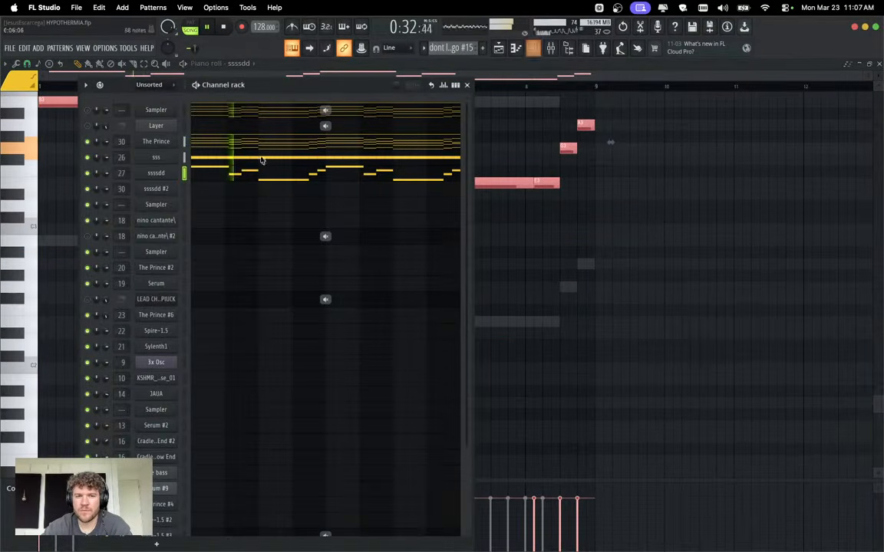
click(156, 173)
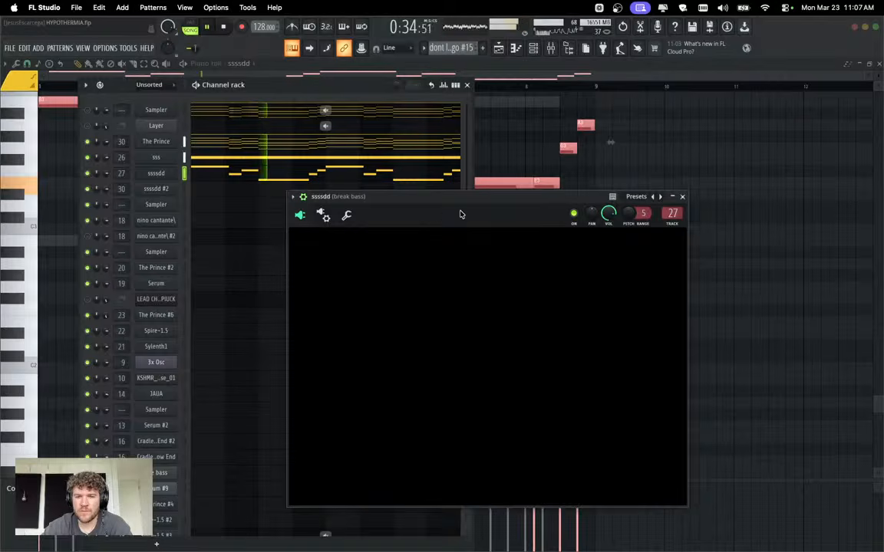
click(346, 215)
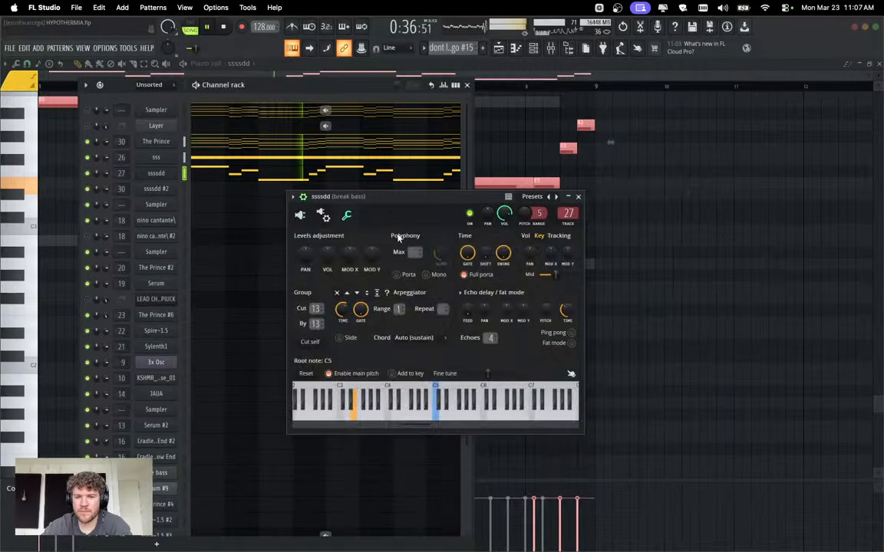
click(577, 196)
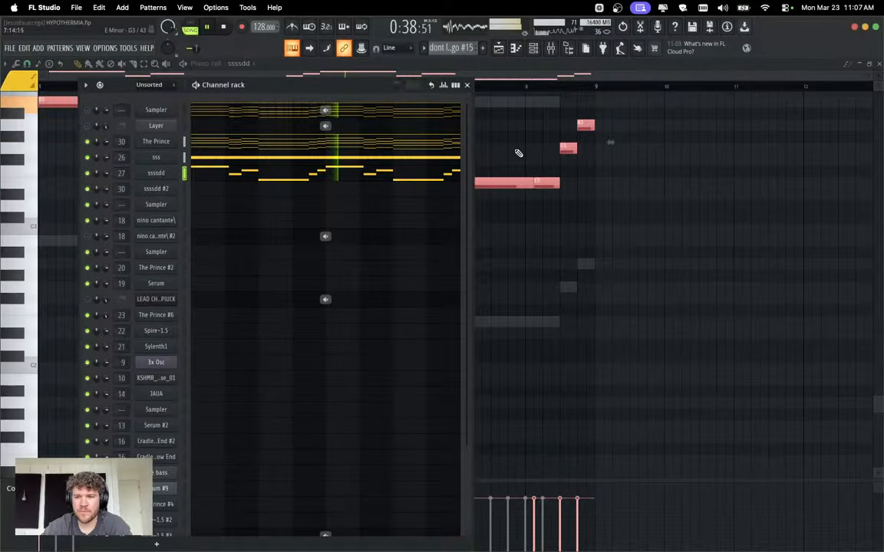
key(F6)
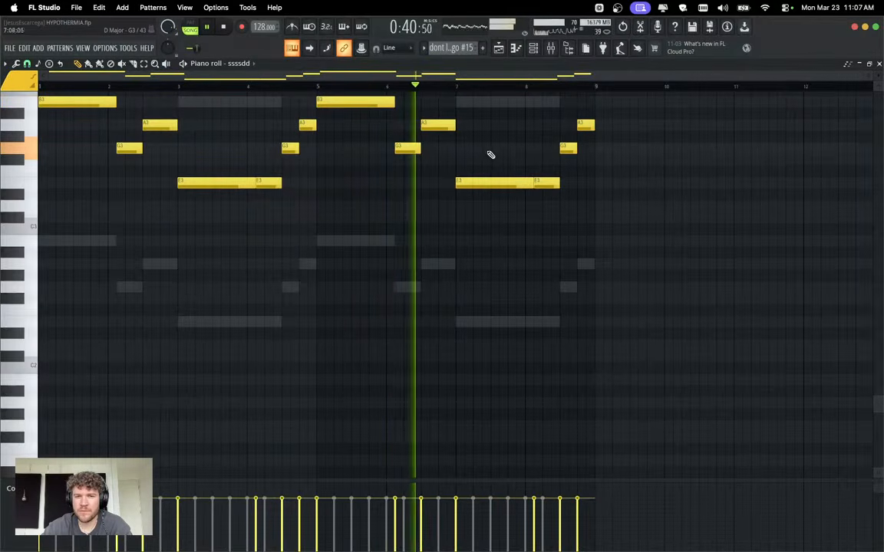
scroll(490, 154, up, 4)
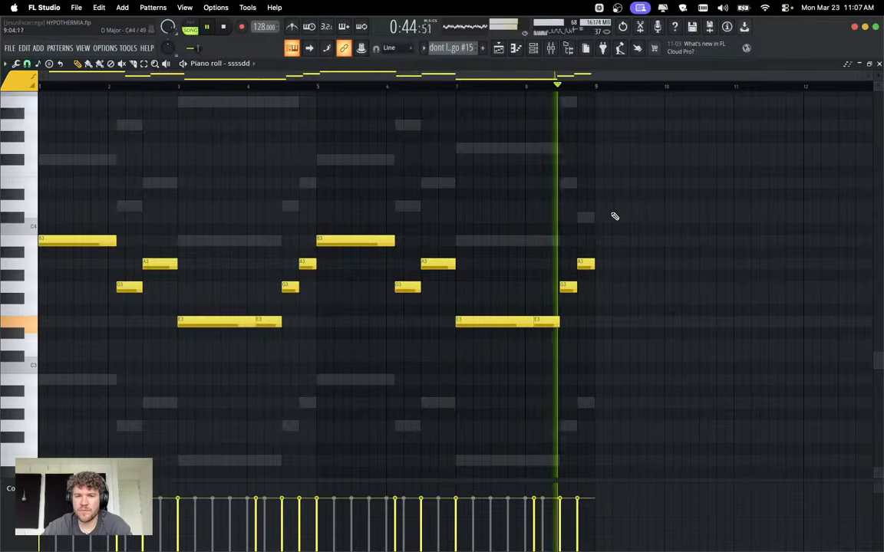
Try the ssssdd notes one octave lower during playback and move them back up to their B3 octave.
click(533, 49)
right_click(661, 177)
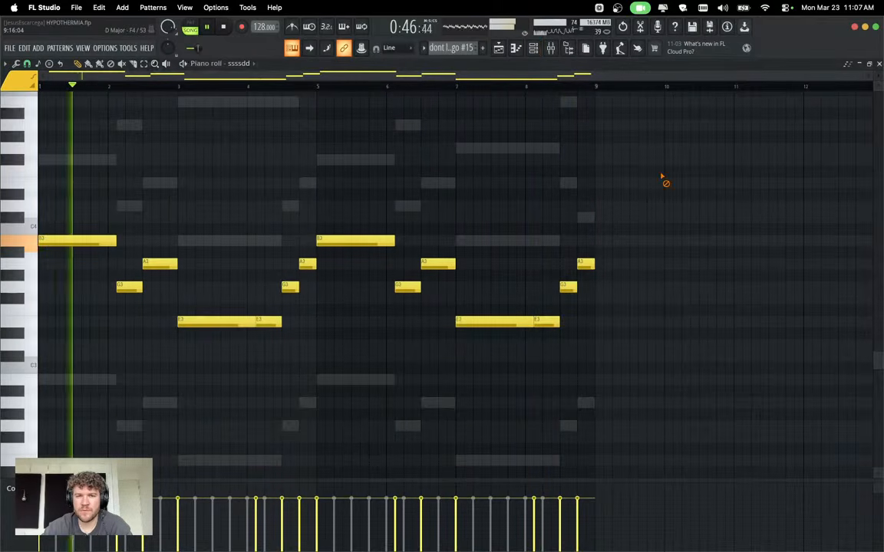
scroll(664, 180, up, 4)
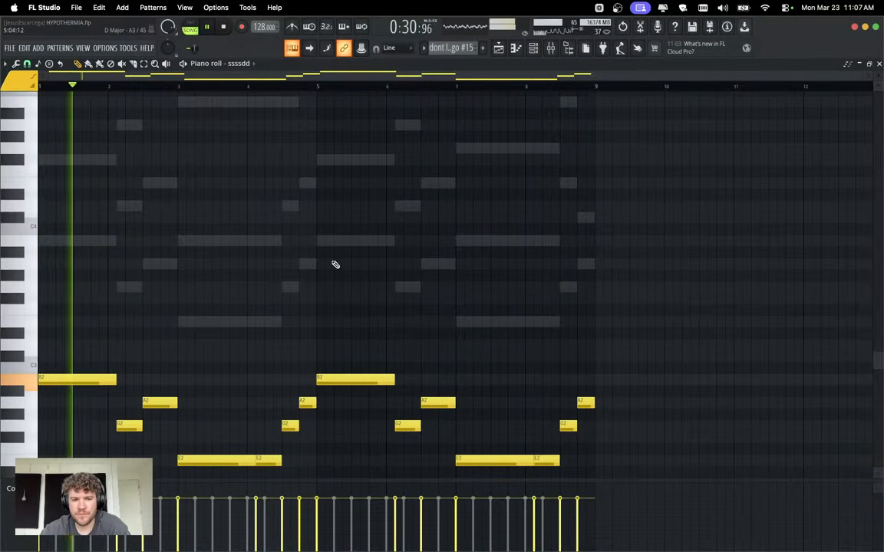
scroll(301, 289, down, 2)
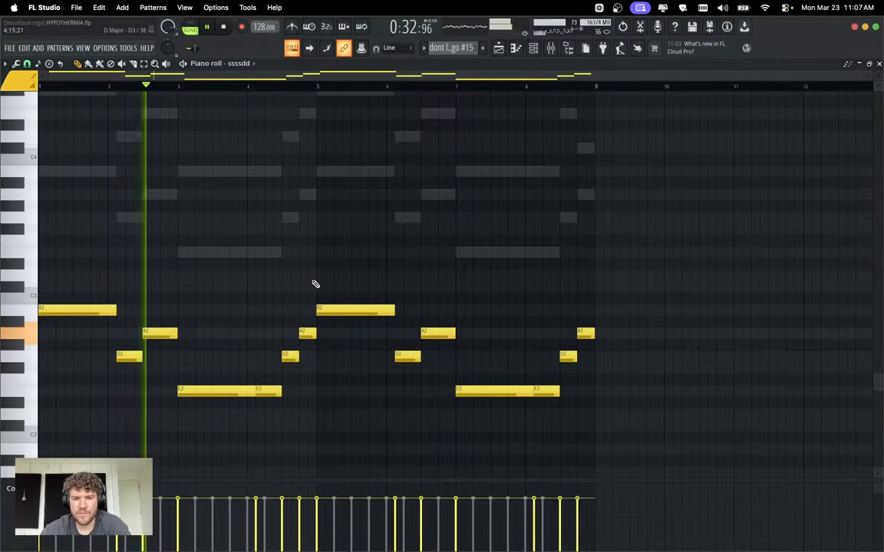
key(space)
scroll(318, 284, down, 4)
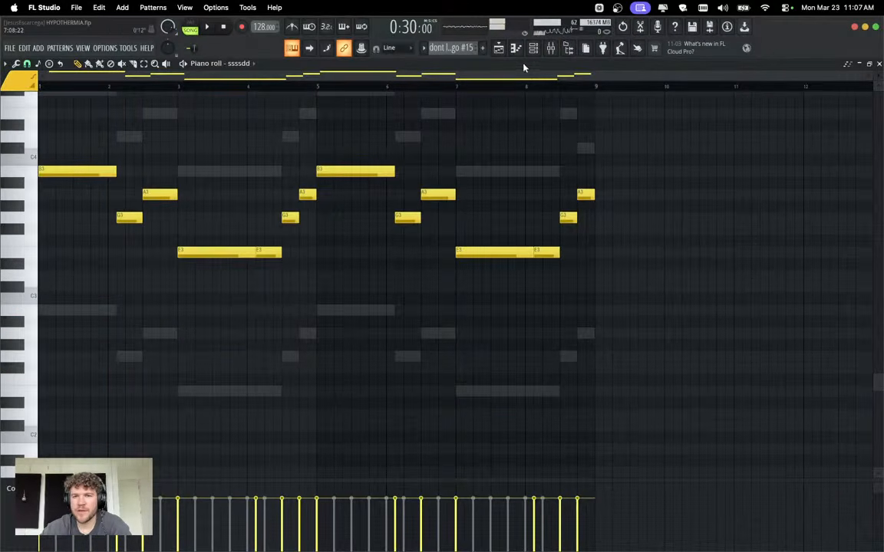
In The Prince's piano roll, select the row of repeated D6 notes and lower their velocity to near the minimum.
click(550, 48)
click(533, 47)
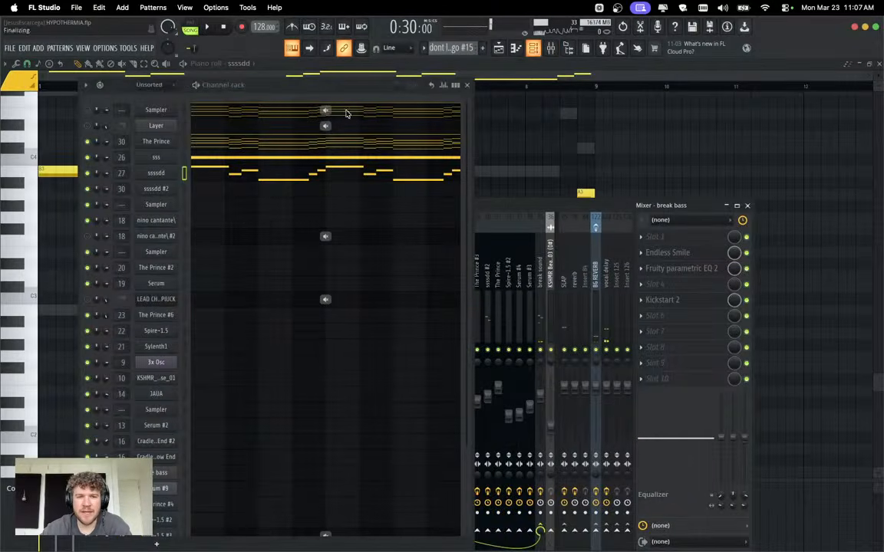
click(215, 145)
scroll(518, 214, up, 1)
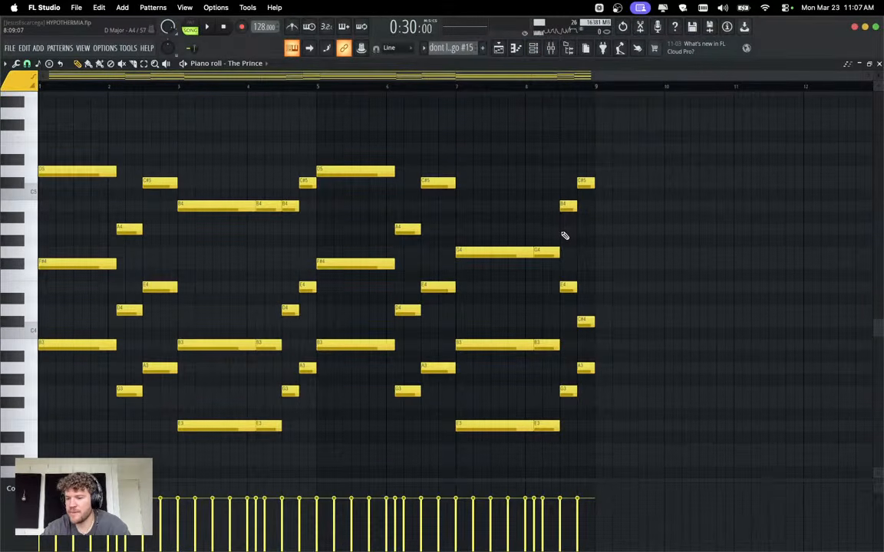
scroll(564, 234, up, 5)
drag(614, 209, 6, 177)
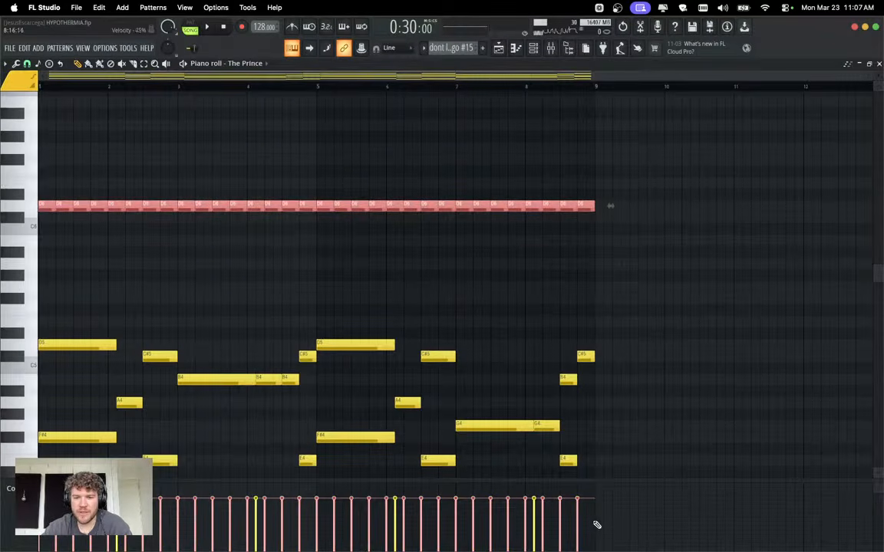
drag(591, 543, 3, 543)
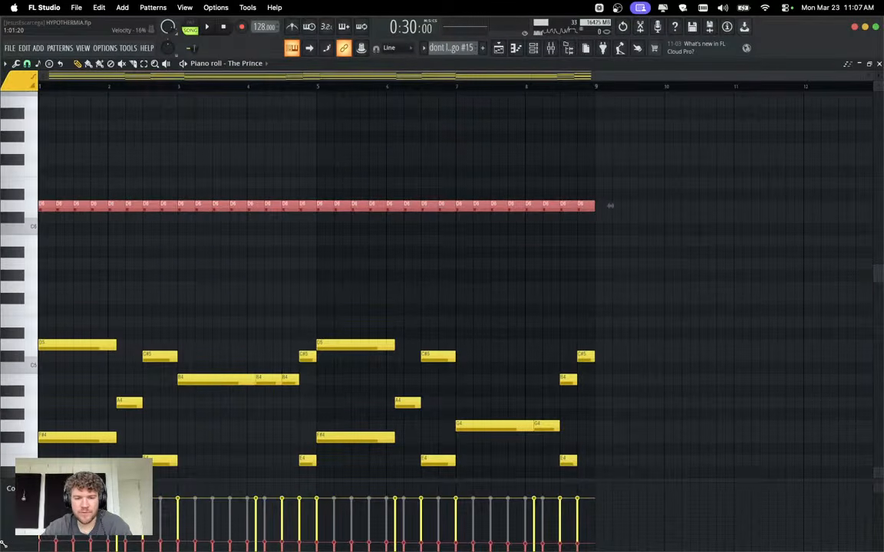
Play the arrangement with the quieter D6 notes, deselect them, and close the piano roll and channel rack.
key(space)
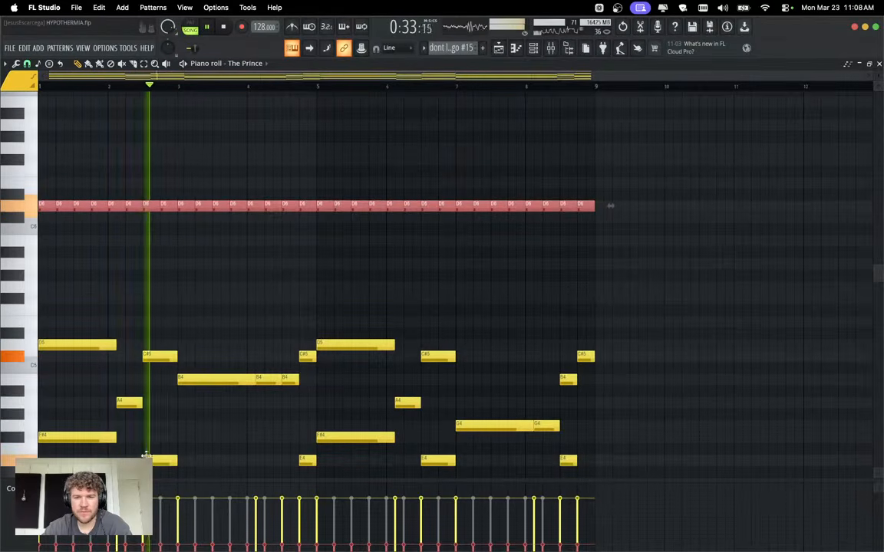
drag(678, 290, 35, 177)
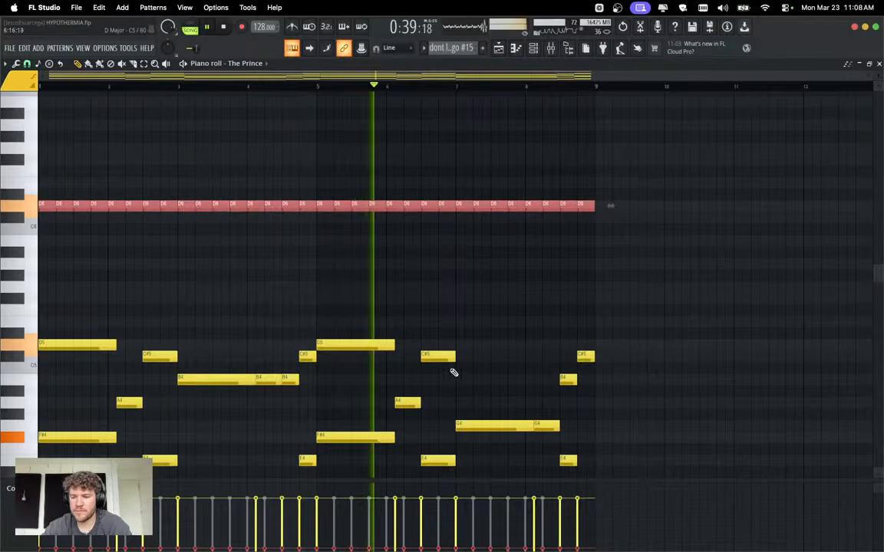
super+click(617, 284)
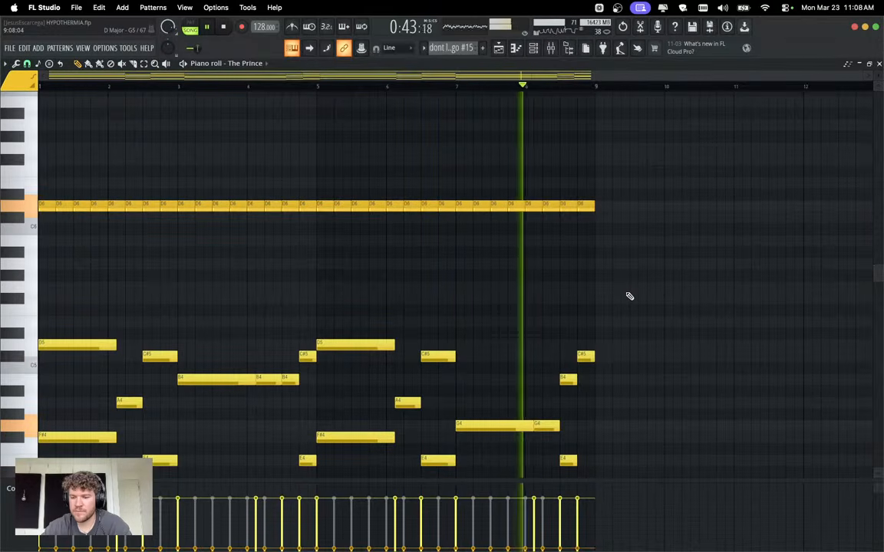
key(F7)
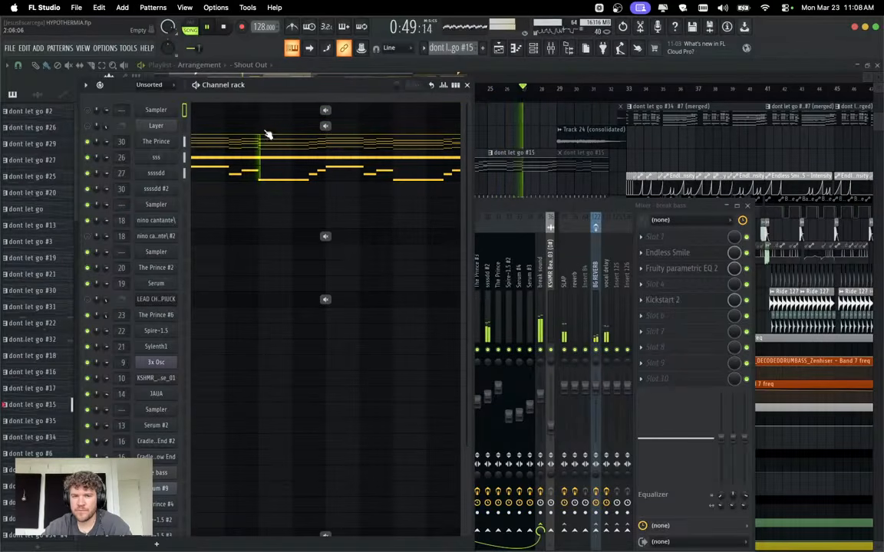
click(467, 84)
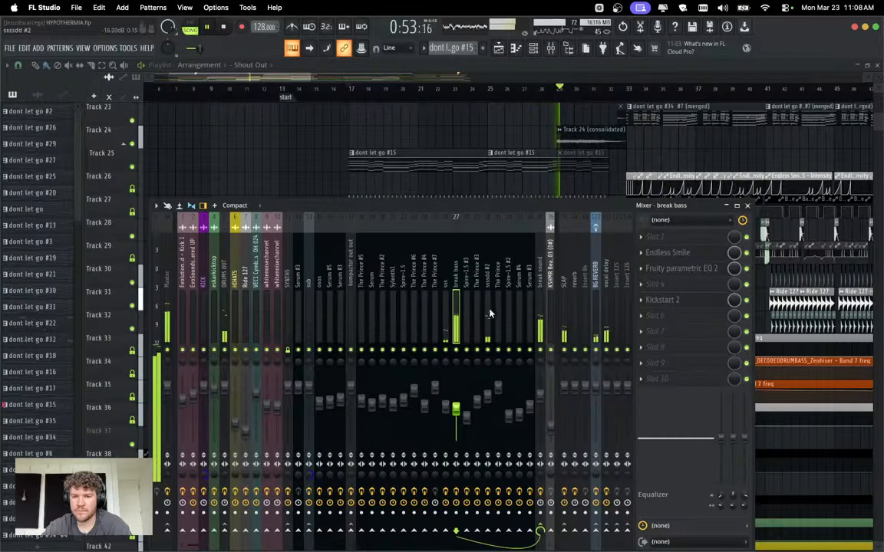
Stop playback, mute the Track 24 (consolidated) clip and unmute the dont let go #15 clip at bar 29.
click(532, 187)
key(space)
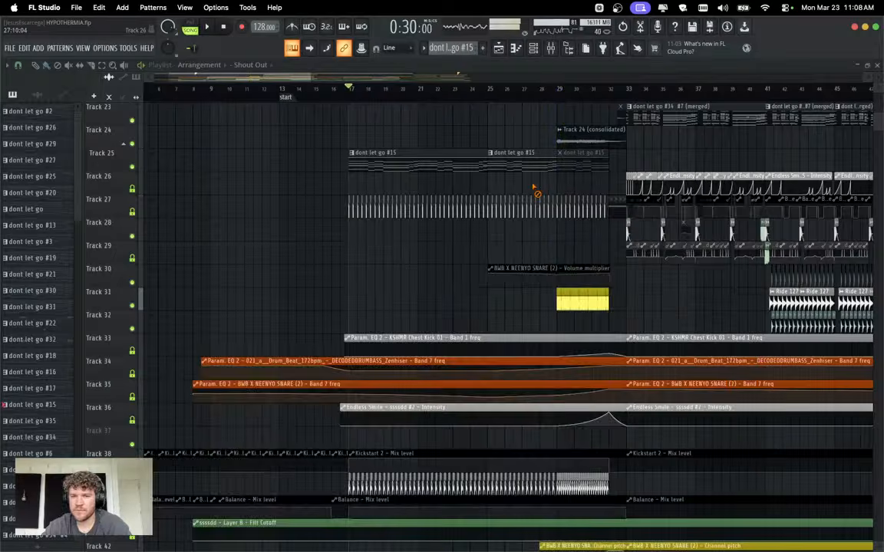
alt+right_click(583, 129)
alt+right_click(595, 166)
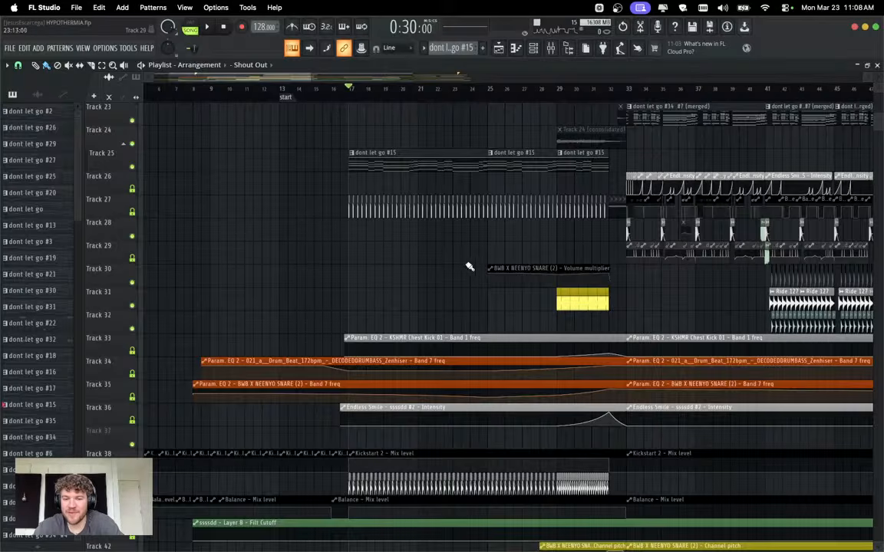
Show the browser and search the online sounds library for "buildup snare".
scroll(466, 262, down, 3)
scroll(463, 262, down, 4)
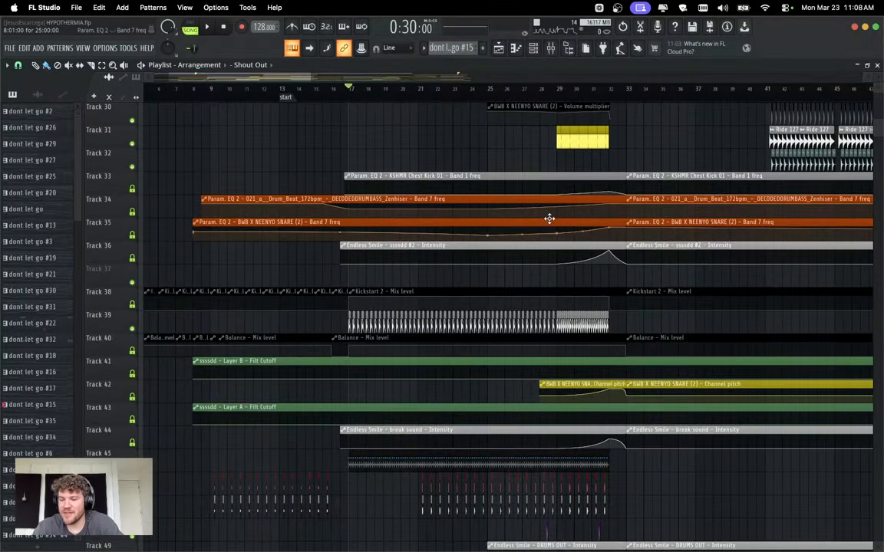
click(568, 48)
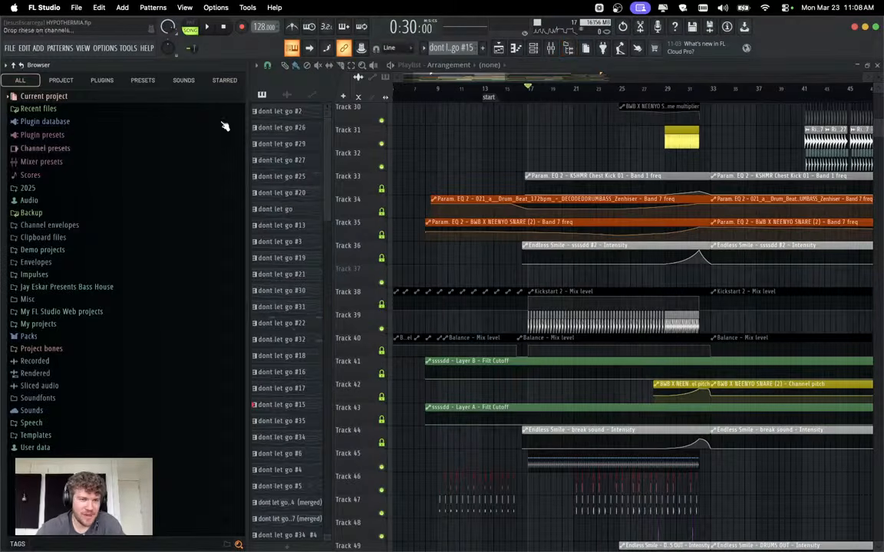
click(176, 82)
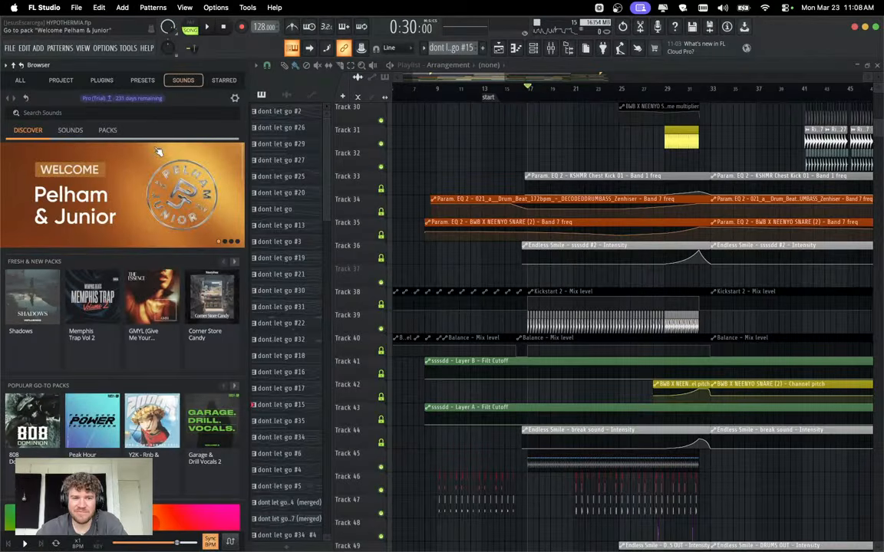
click(85, 112)
text(bu)
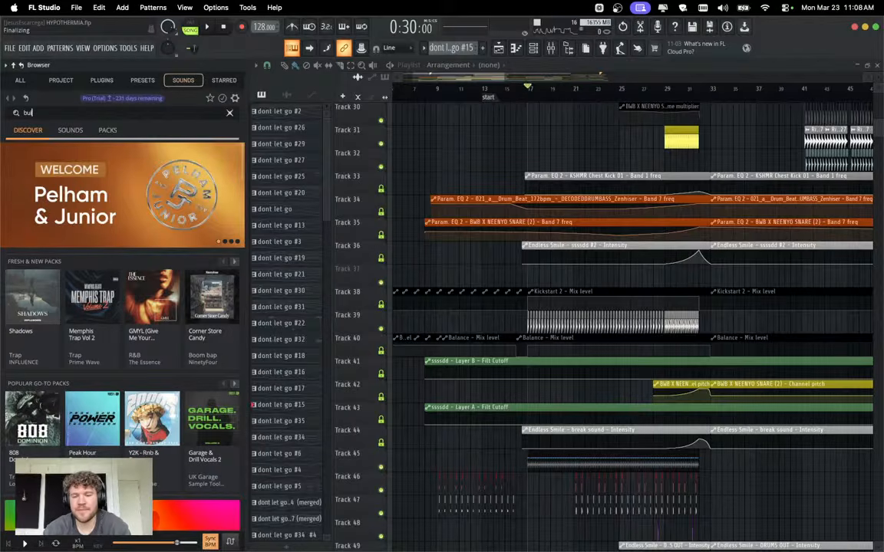
text(ildup snare)
key(Return)
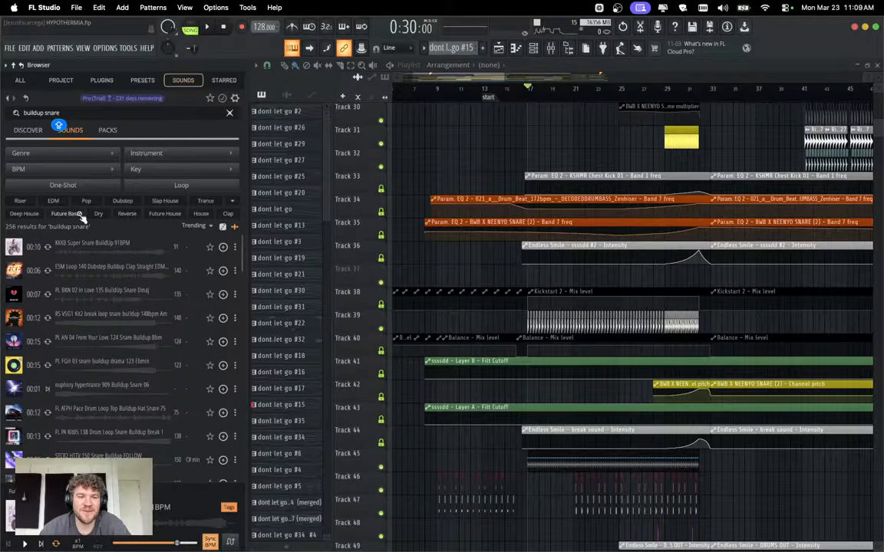
Preview the KKKB Super Snare BuildUp, ESM Loop 140 Dubstep Buildup Clap and PL BKN 02 In Love 135 BuildUp Snare samples.
click(47, 246)
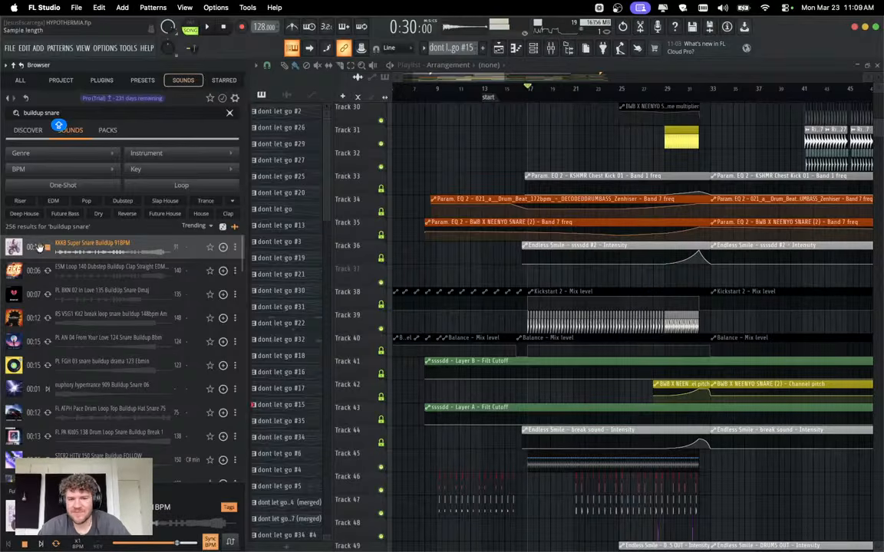
click(47, 270)
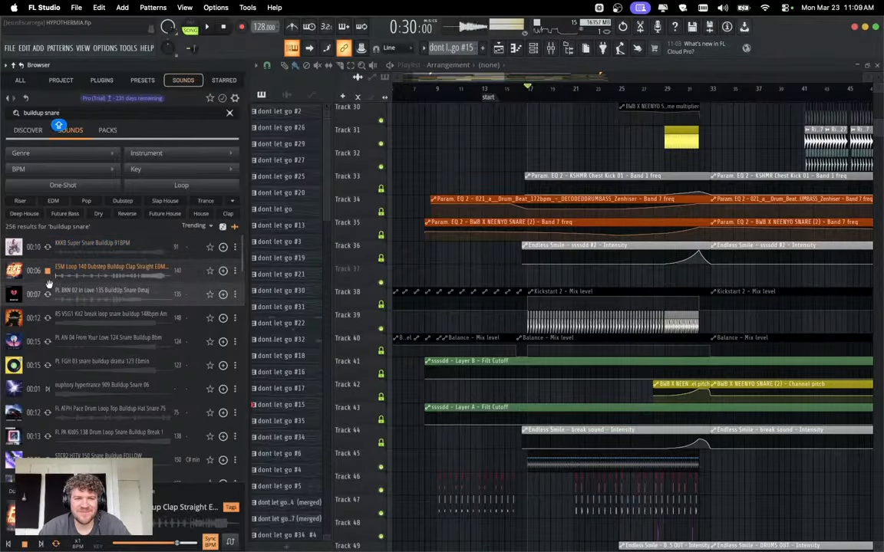
click(47, 292)
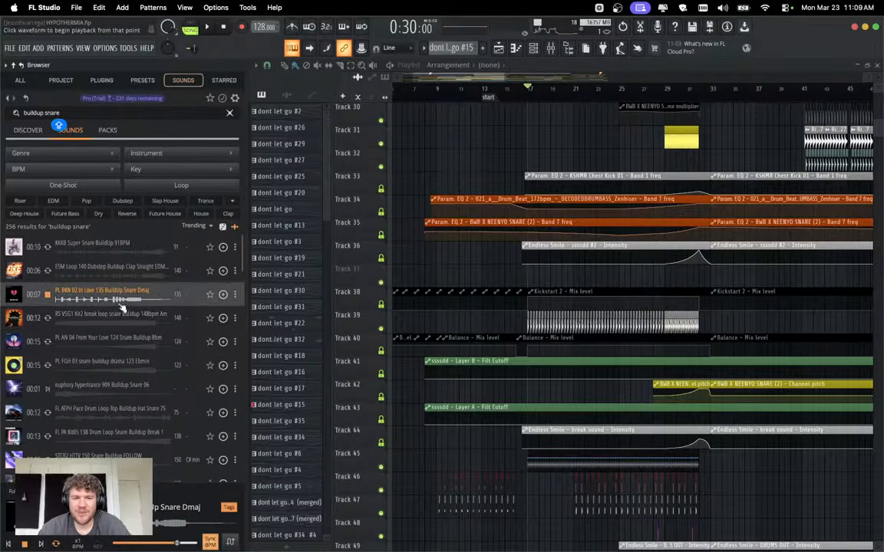
Place the PL BKN 02 In Love 135 BuildUp Snare Dmaj sample on Track 37 starting at bar 29.
drag(121, 305, 653, 281)
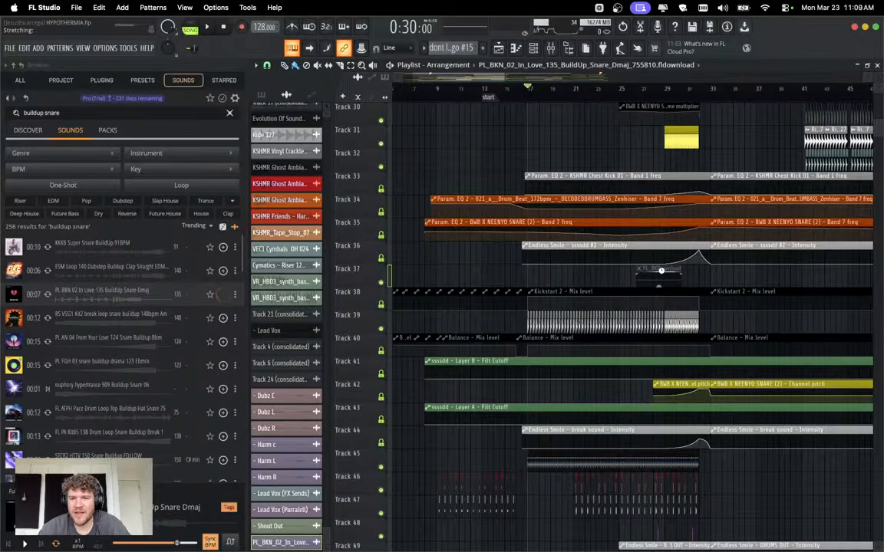
drag(660, 272, 688, 274)
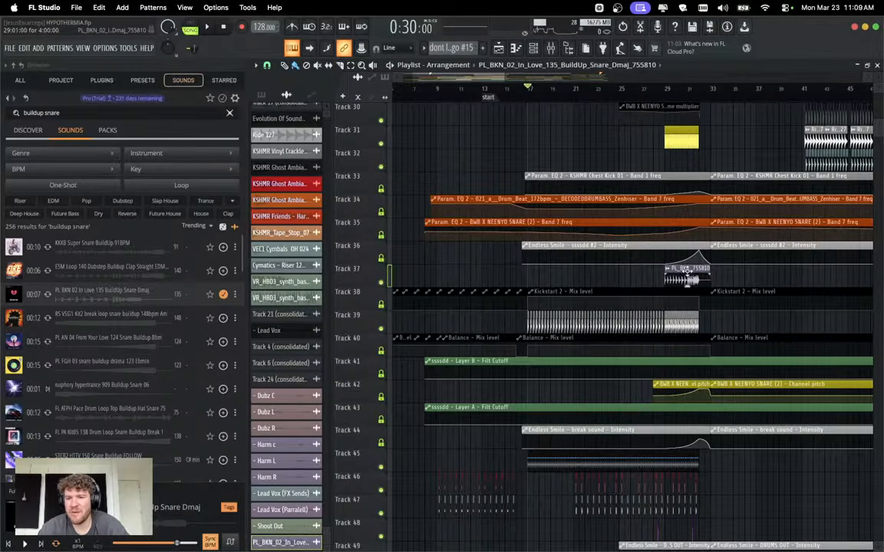
click(658, 89)
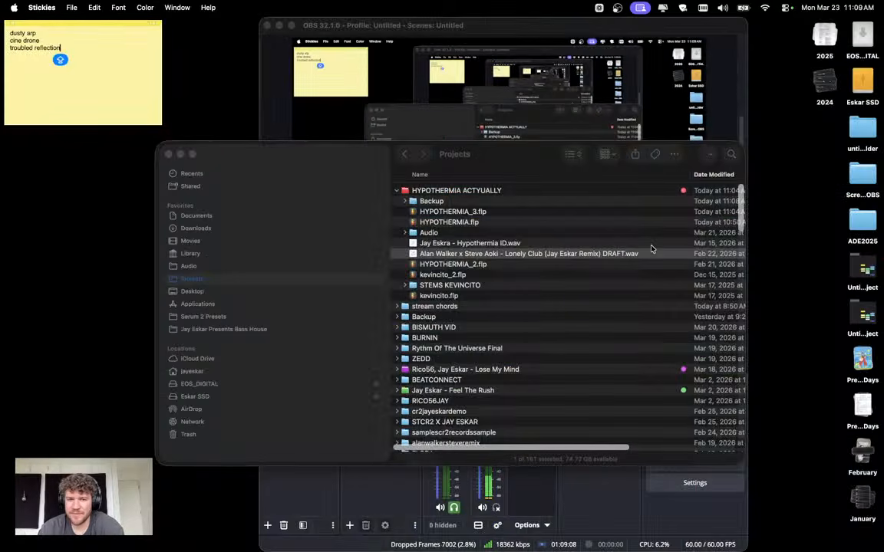
Relaunch FL Studio, restore the project from its last backup and dismiss the OsxFL problem report.
mouse_move(452, 548)
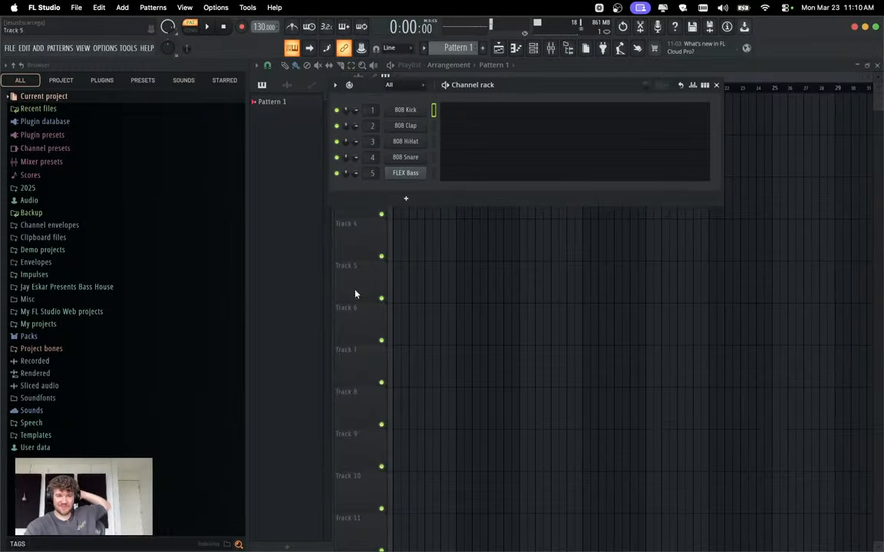
click(9, 48)
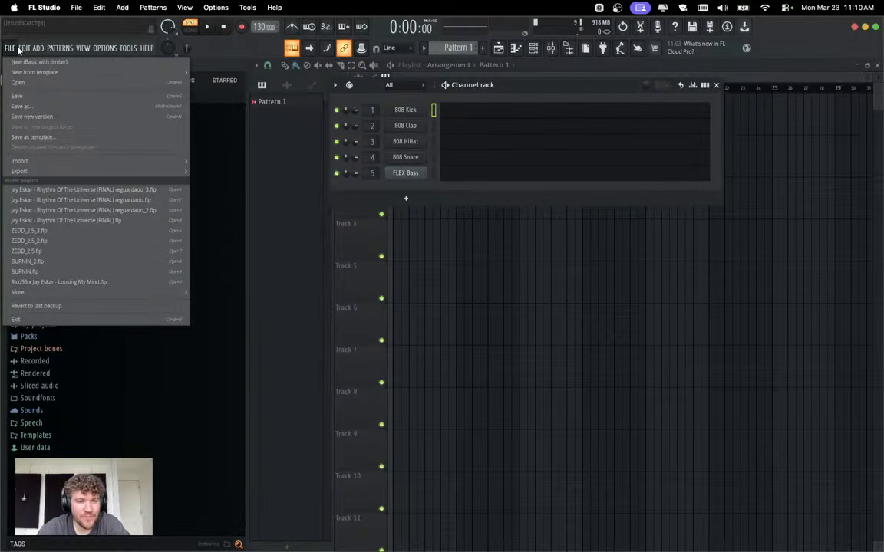
click(100, 311)
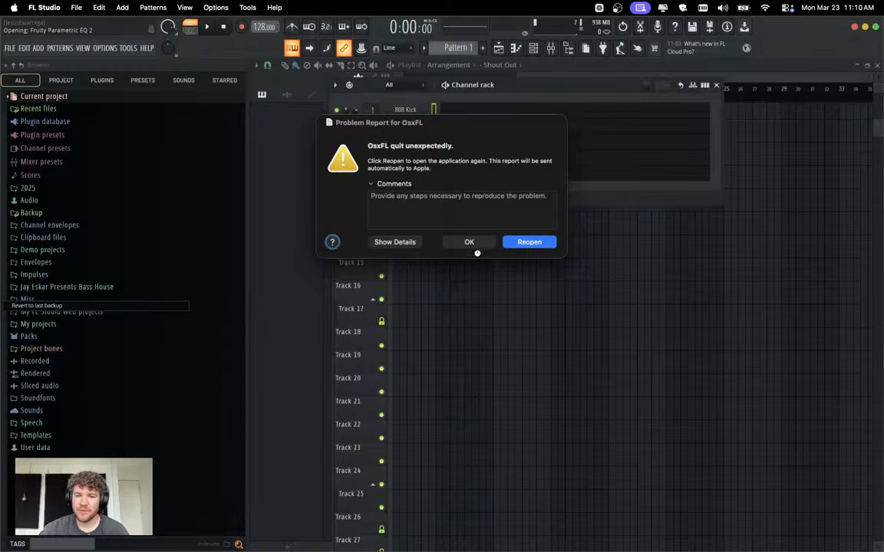
click(475, 244)
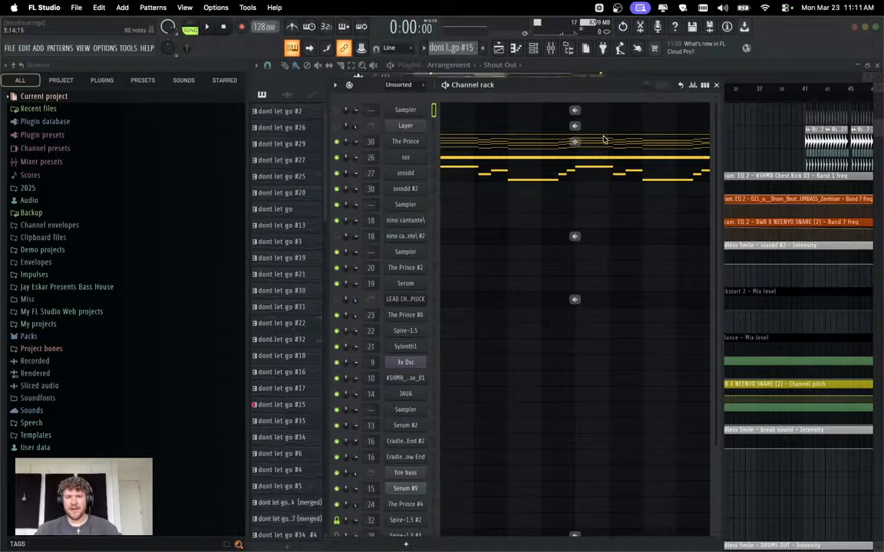
Close the channel rack and play the restored arrangement from bar 29, moving playback to bar 33 and back to bar 17.
click(715, 84)
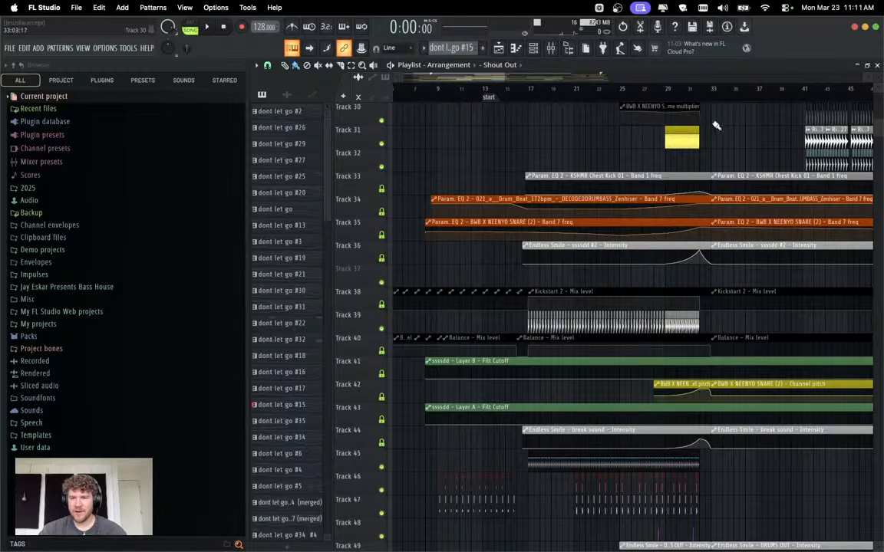
click(664, 94)
key(space)
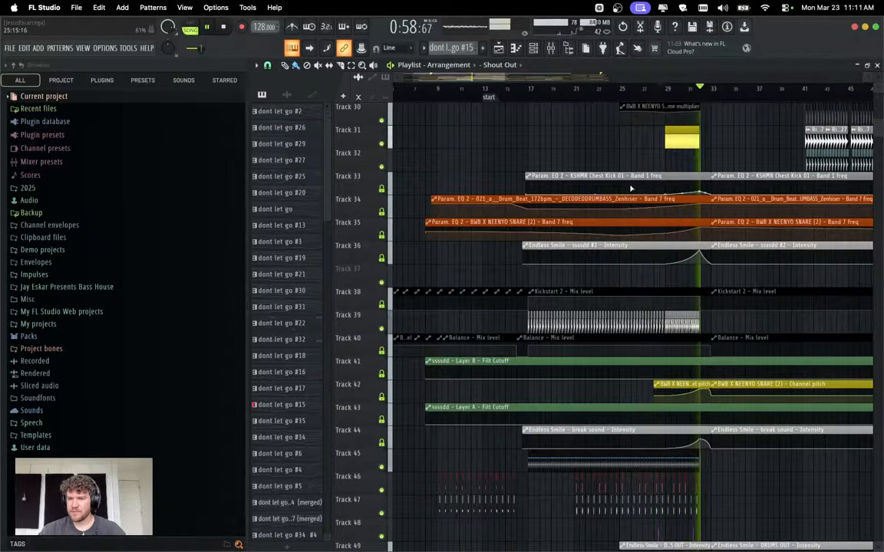
scroll(618, 195, up, 8)
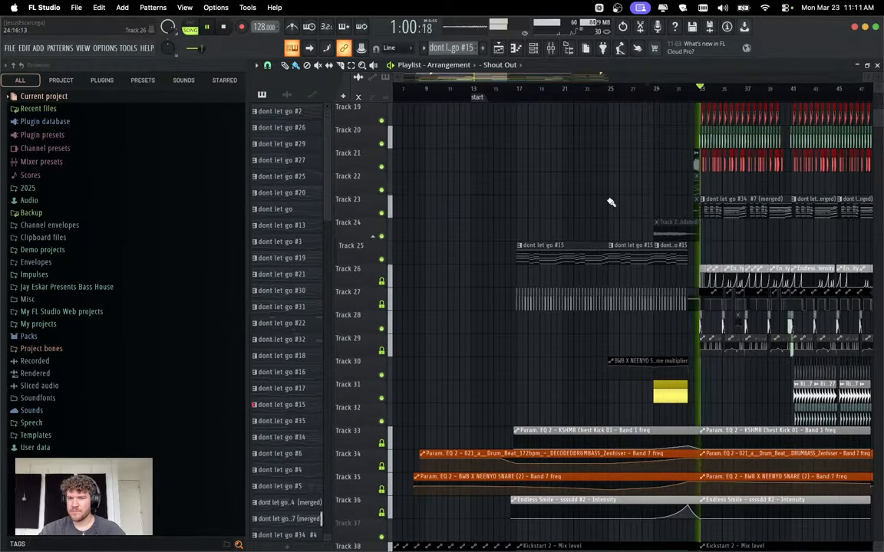
click(703, 90)
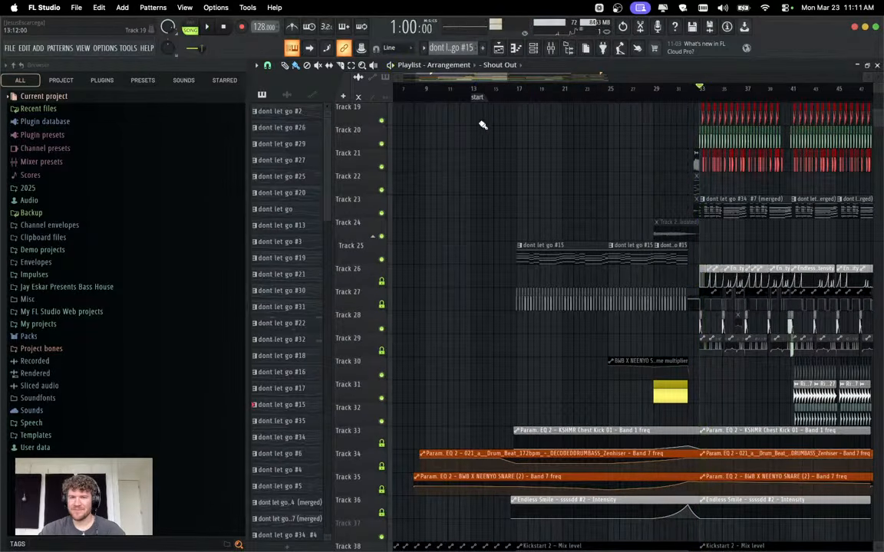
click(500, 91)
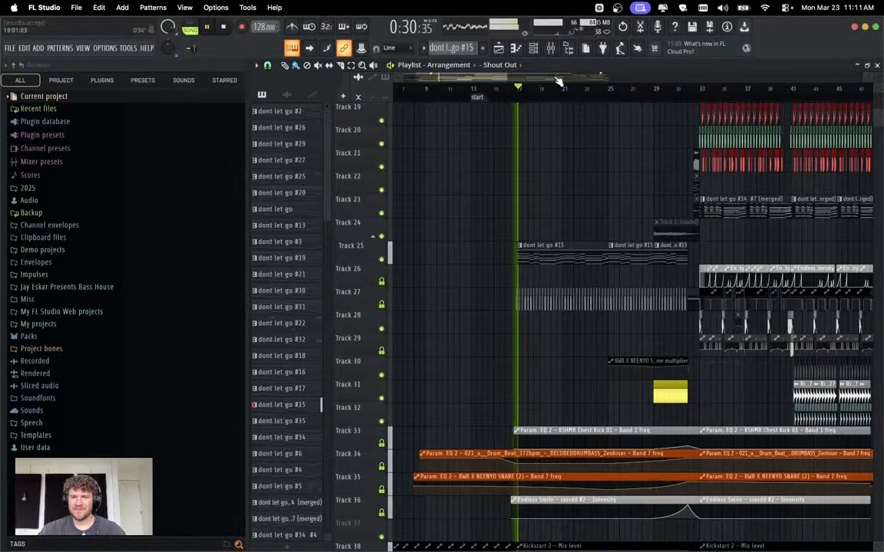
Enable Ozone 11 on the Master track in the mixer while the arrangement plays.
click(551, 48)
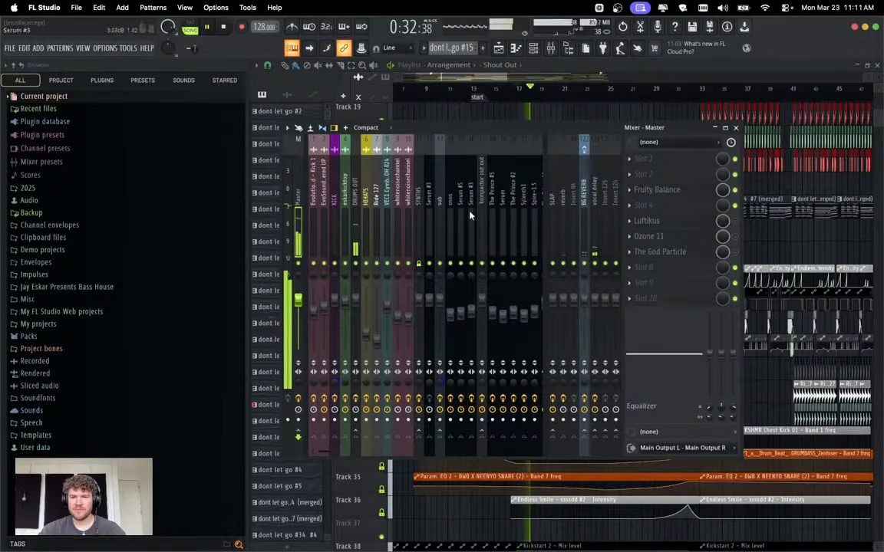
click(734, 222)
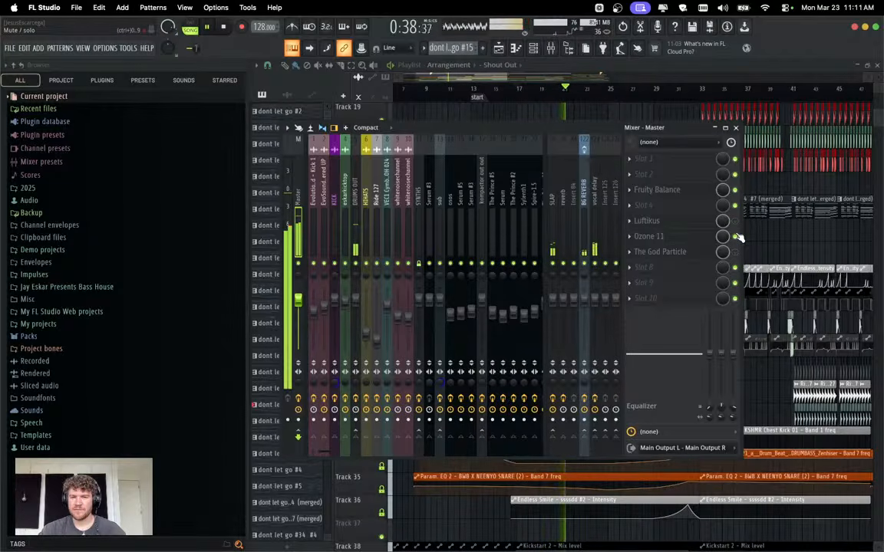
Lower the Lead Vox mixer level to 89% (-2.6 dB) and fine-tune the VOCAL OUT fader.
scroll(471, 221, right, 5)
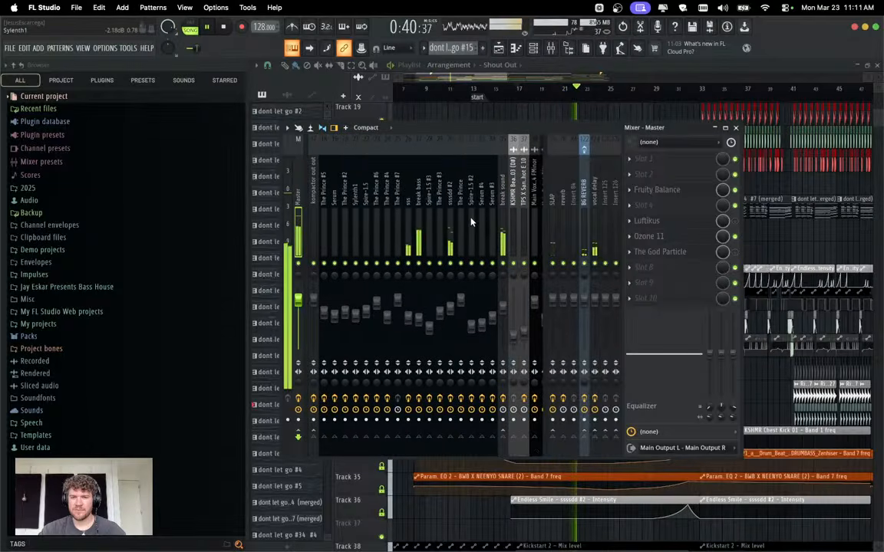
scroll(500, 215, right, 7)
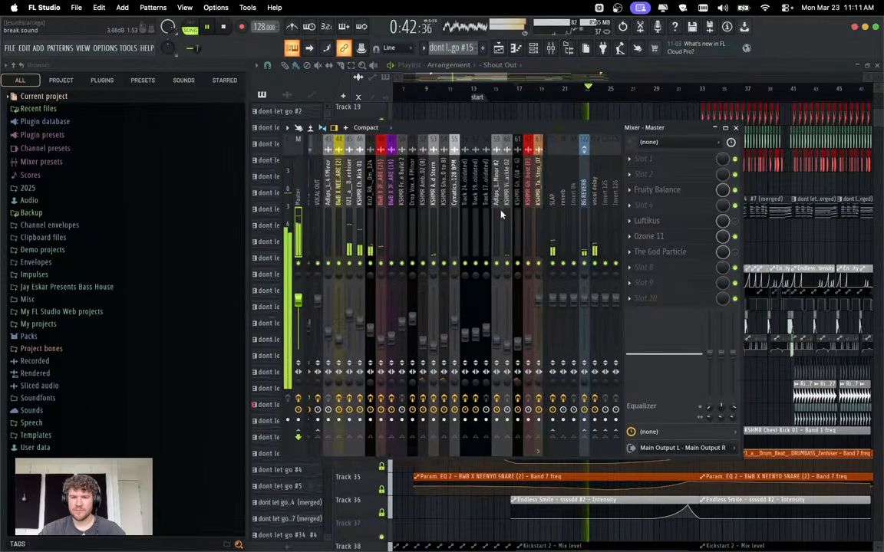
scroll(501, 215, right, 3)
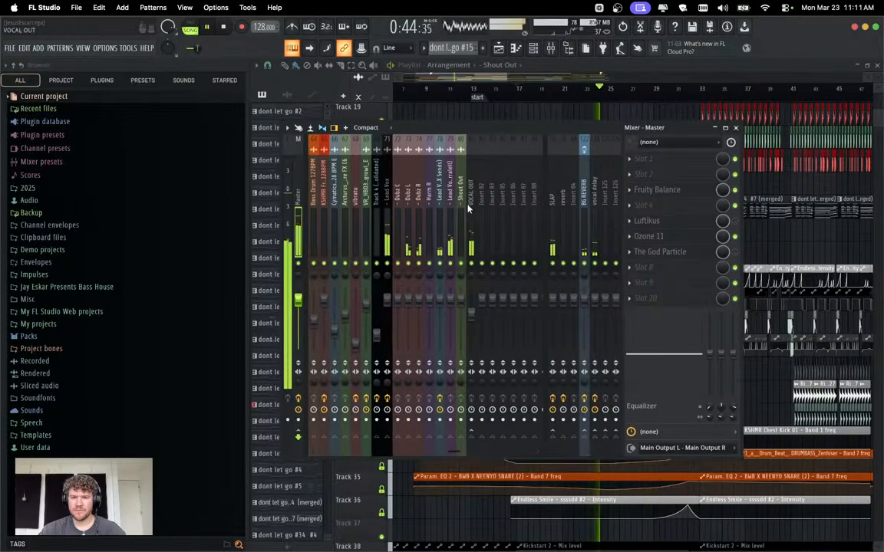
click(467, 210)
drag(386, 299, 387, 304)
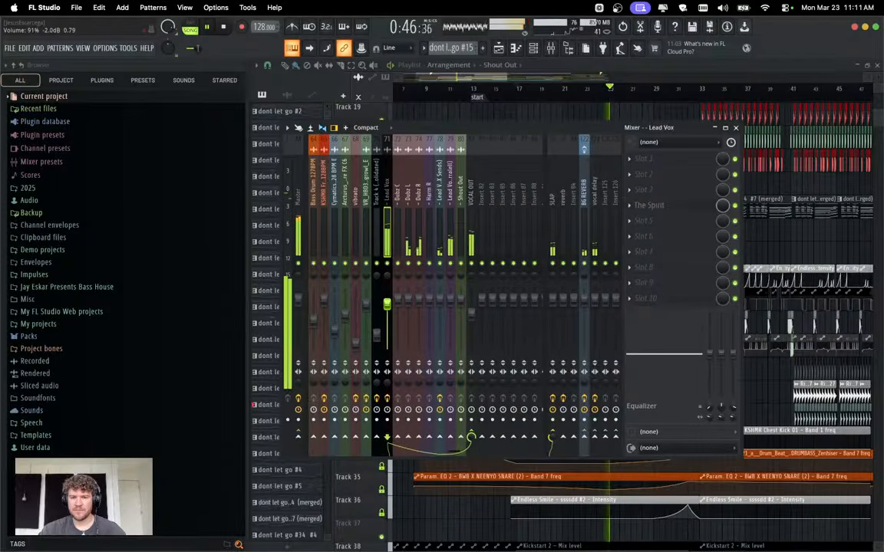
click(471, 311)
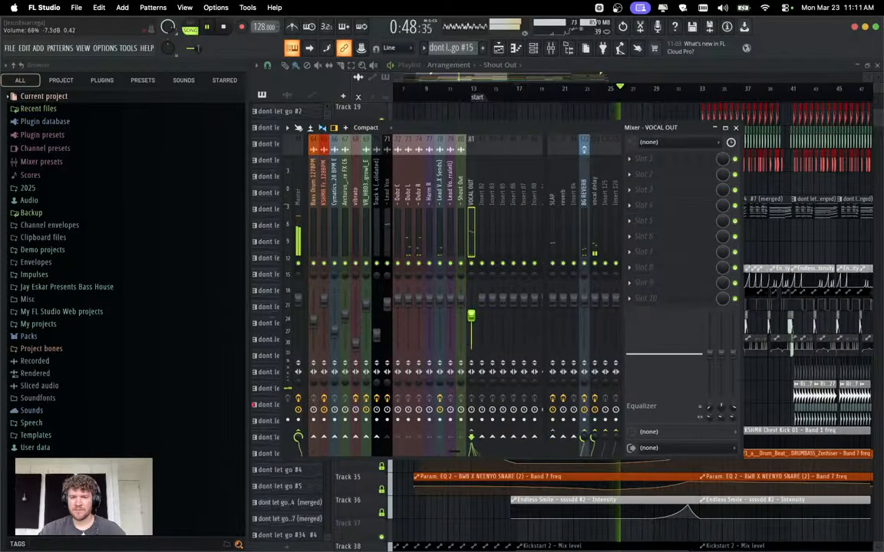
drag(389, 310, 387, 307)
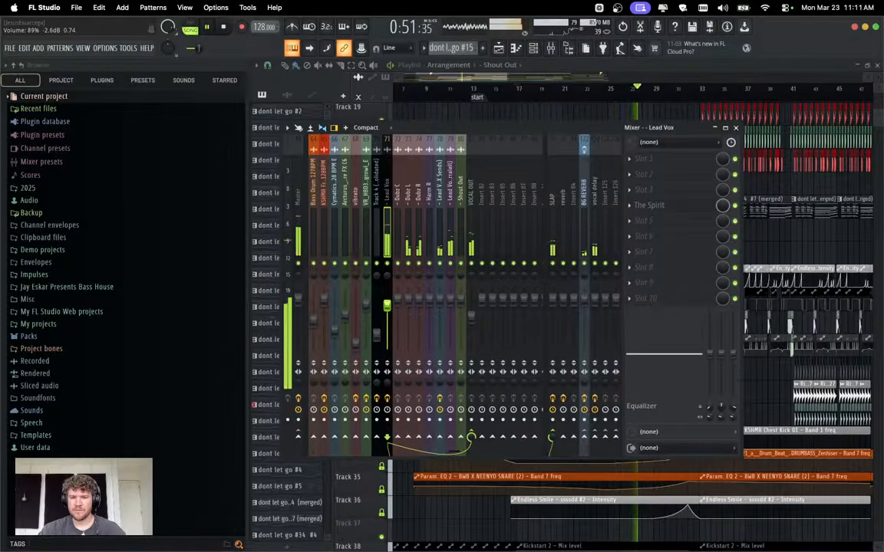
click(471, 313)
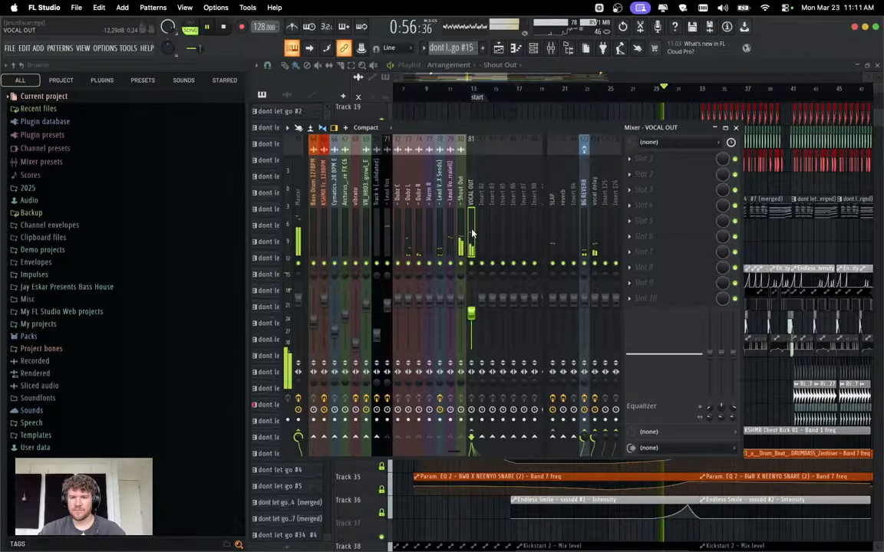
Adjust the low end in the Cymatics Riser 10 track's Fruity parametric EQ 2 and lower its volume to 30% (-19.7 dB).
scroll(473, 234, left, 10)
scroll(472, 233, right, 5)
key(space)
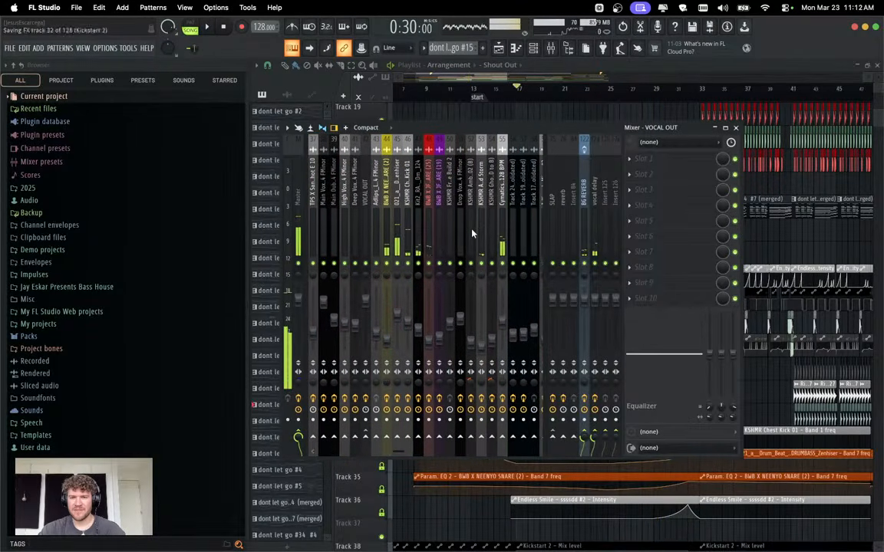
click(506, 221)
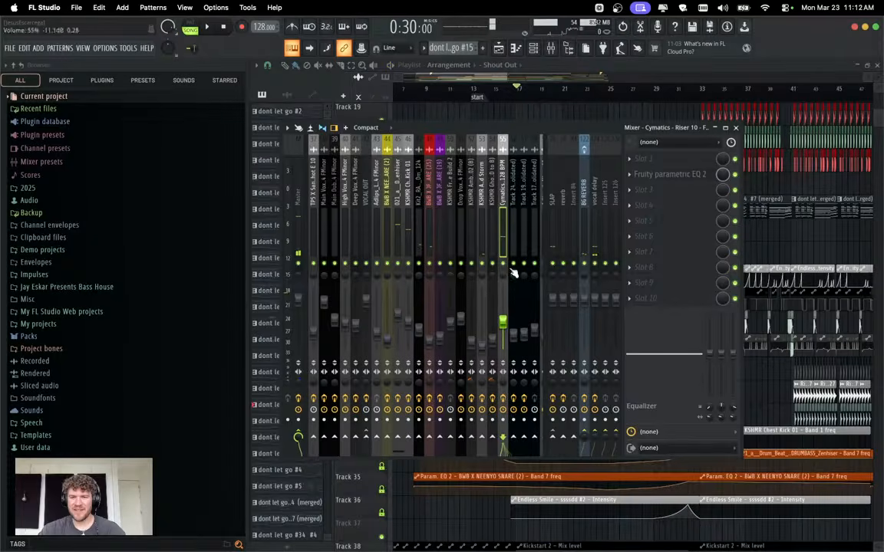
click(678, 178)
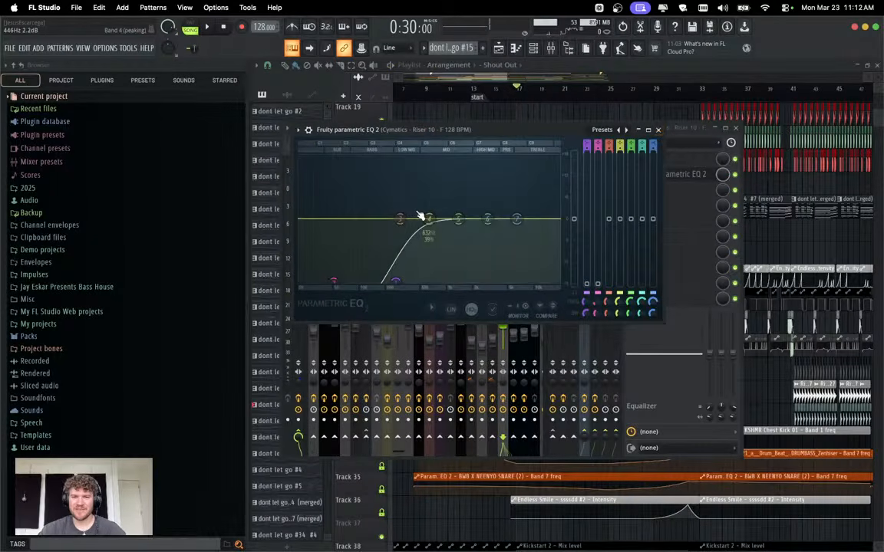
drag(400, 219, 381, 282)
click(657, 130)
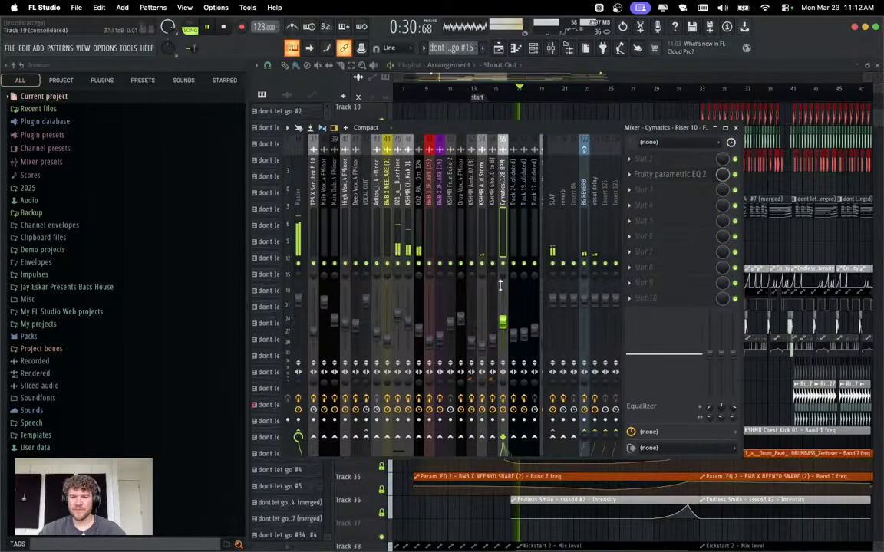
key(space)
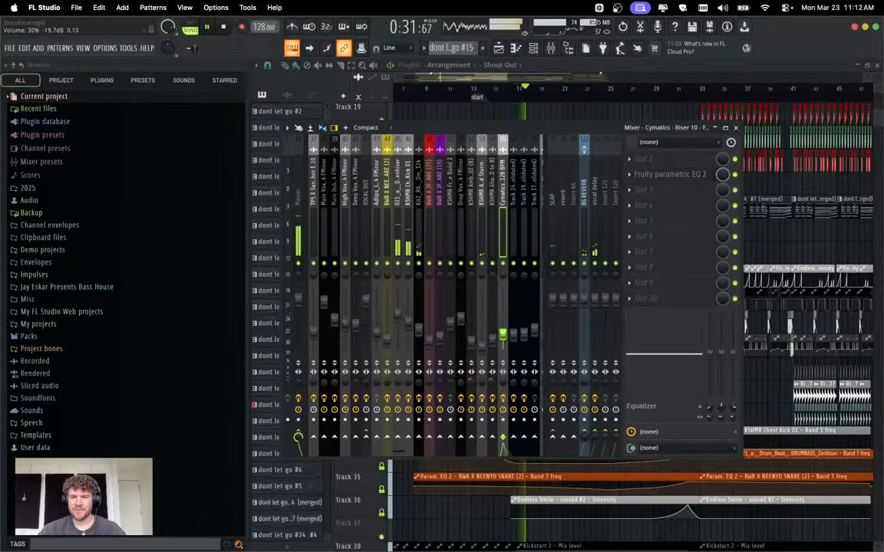
Play the build-up from bar 29 and check the riser and Master levels in the mixer.
click(584, 91)
click(624, 91)
click(655, 89)
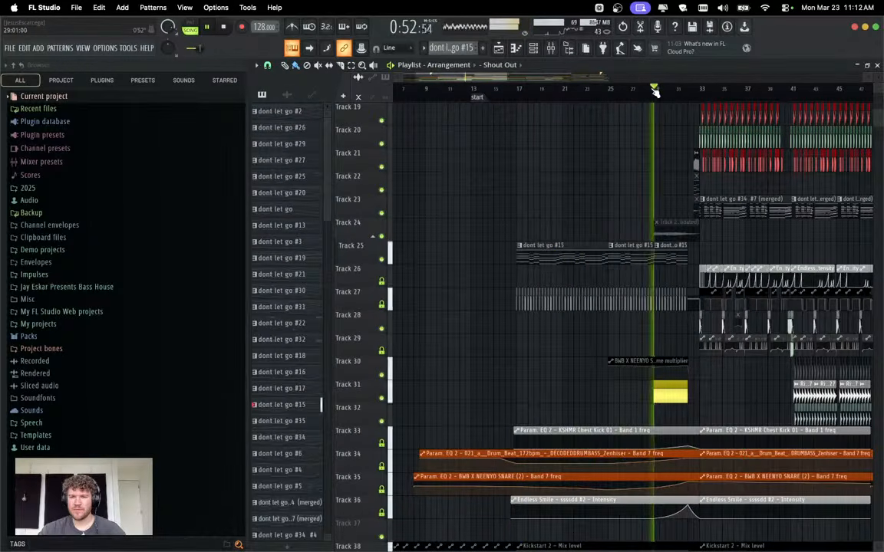
click(533, 48)
click(550, 48)
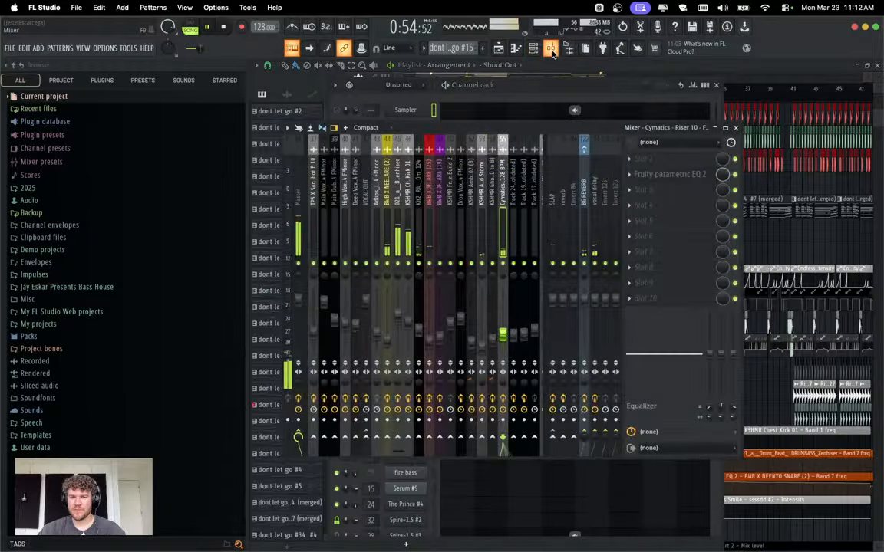
click(288, 196)
click(288, 204)
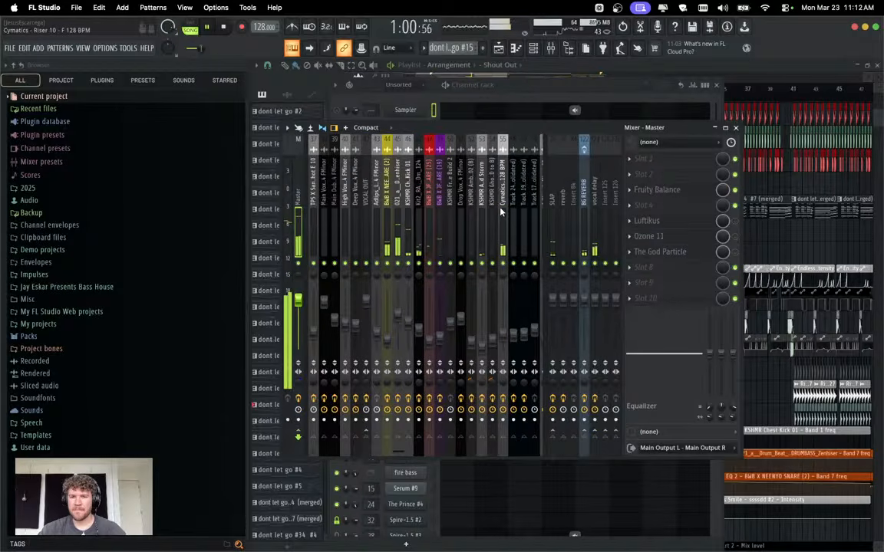
click(734, 127)
click(715, 86)
Play from bar 31 and raise the gain of the Track 4 (consolidated) clip before the drop to 4.7 dB.
click(681, 89)
key(space)
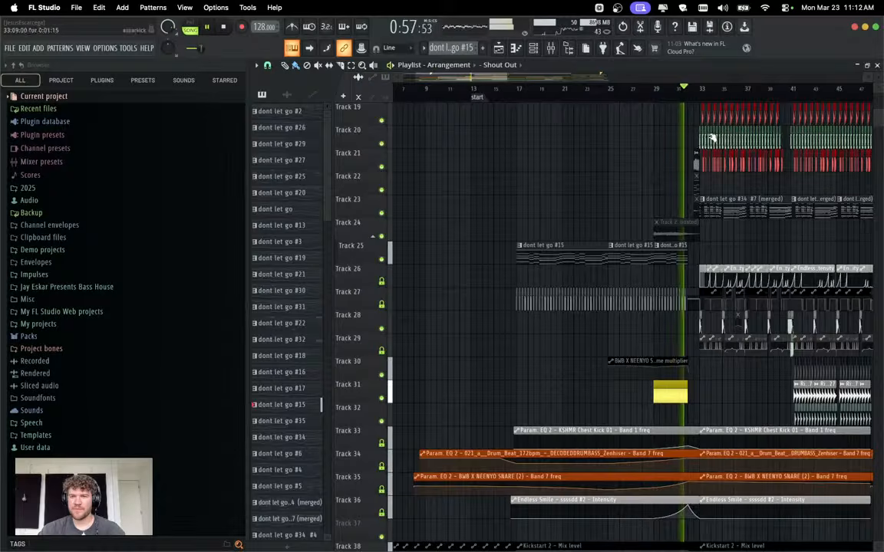
scroll(683, 90, up, 5)
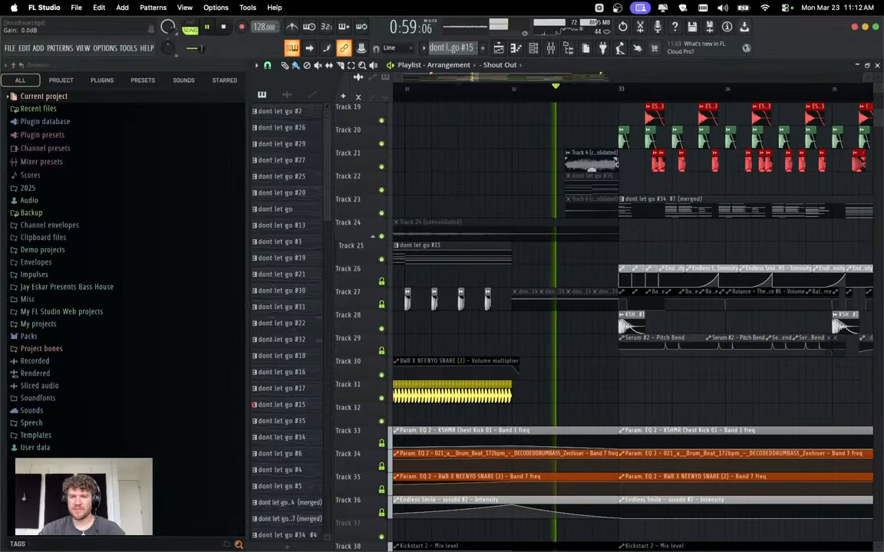
double_click(602, 157)
click(597, 145)
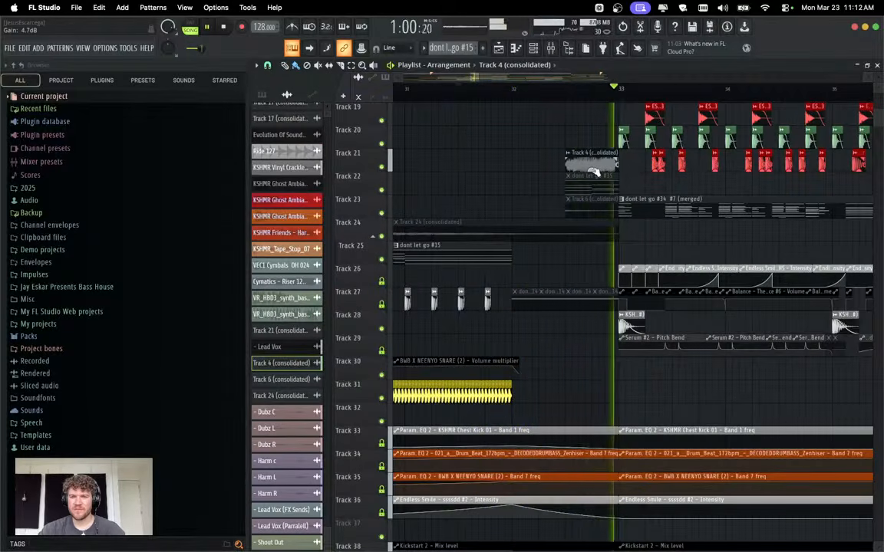
Solo Track 21 to audition its Track 4 (consolidated) clip from just before bar 33, and restore the other tracks.
key(space)
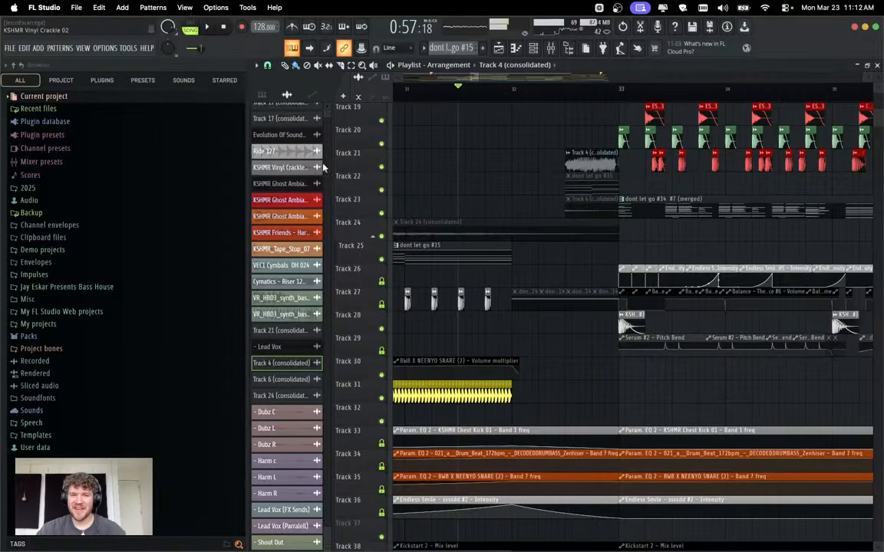
right_click(382, 168)
click(567, 90)
key(space)
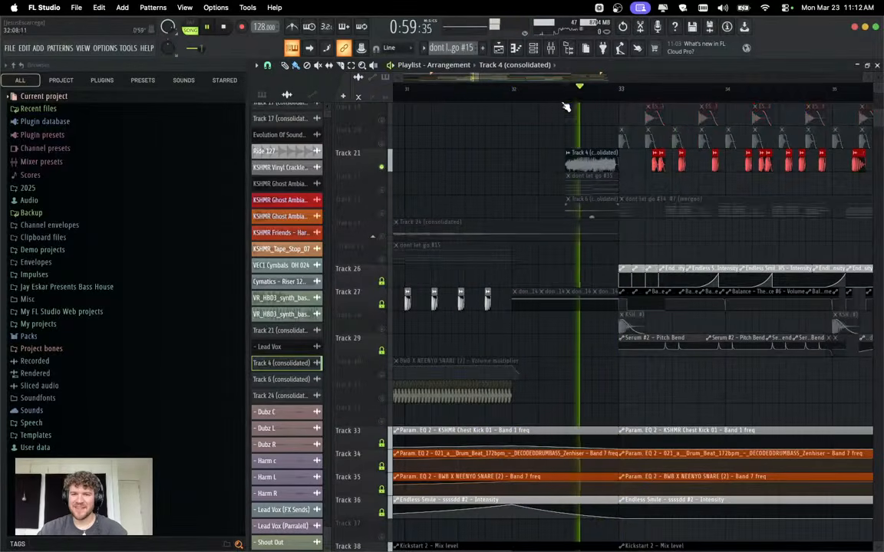
right_click(382, 168)
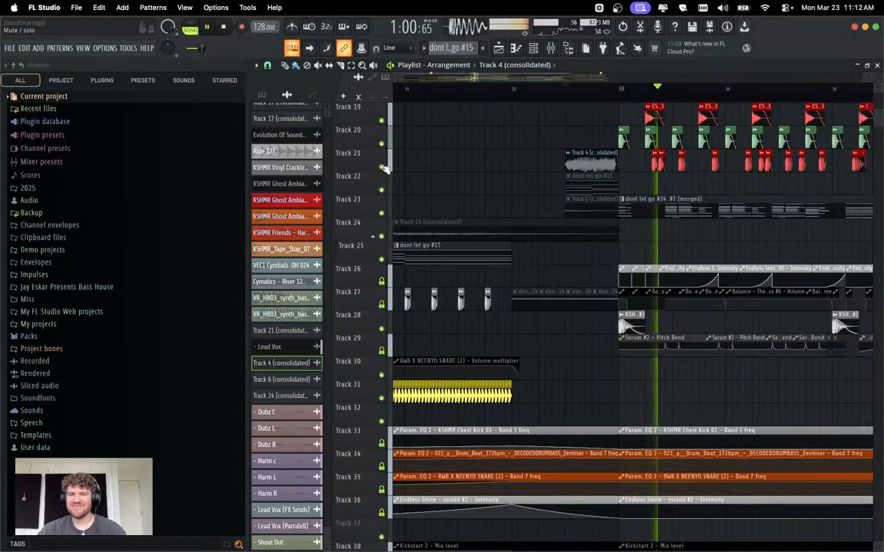
Listen on into the drop, stop playback and return the playback position to bar 17.
scroll(536, 205, down, 4)
scroll(537, 208, left, 5)
scroll(538, 208, up, 3)
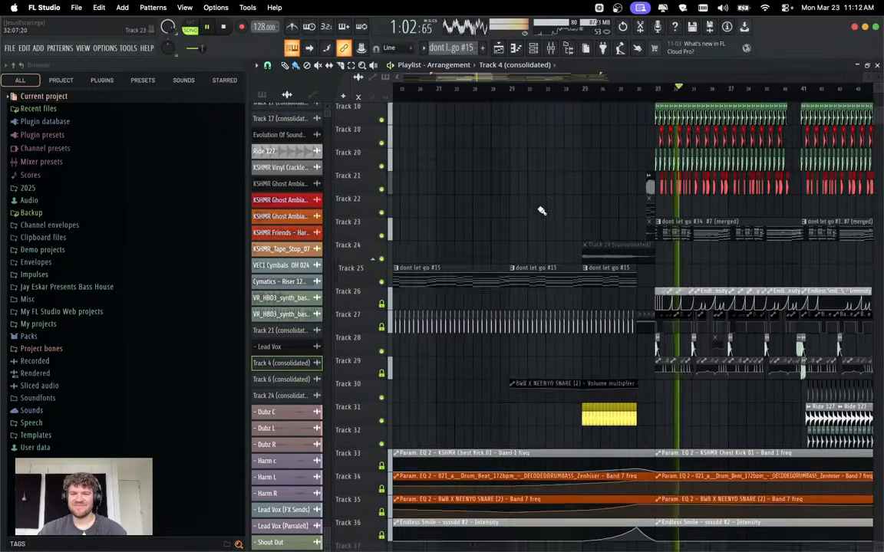
key(space)
click(440, 90)
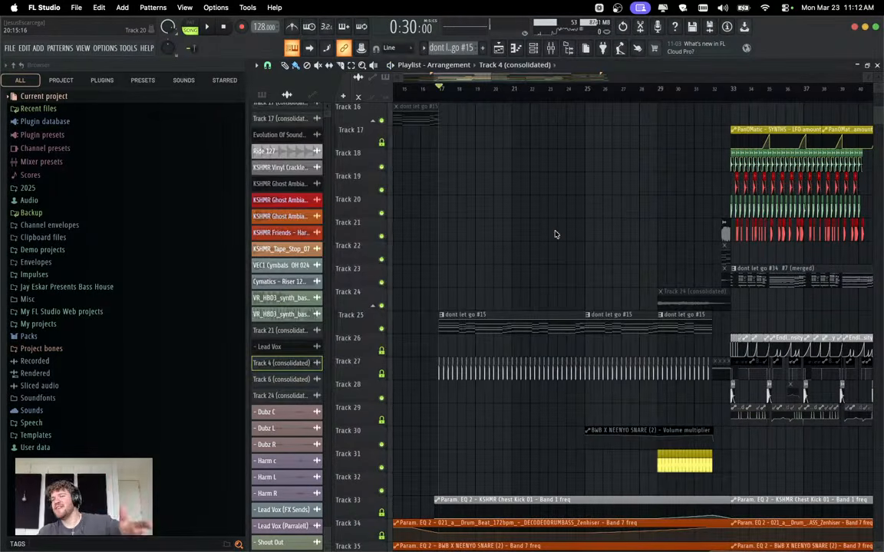
Save the restored project as HYPOTHERMIA2026.flp in the HYPOTHERMIA project folder.
key(super+s)
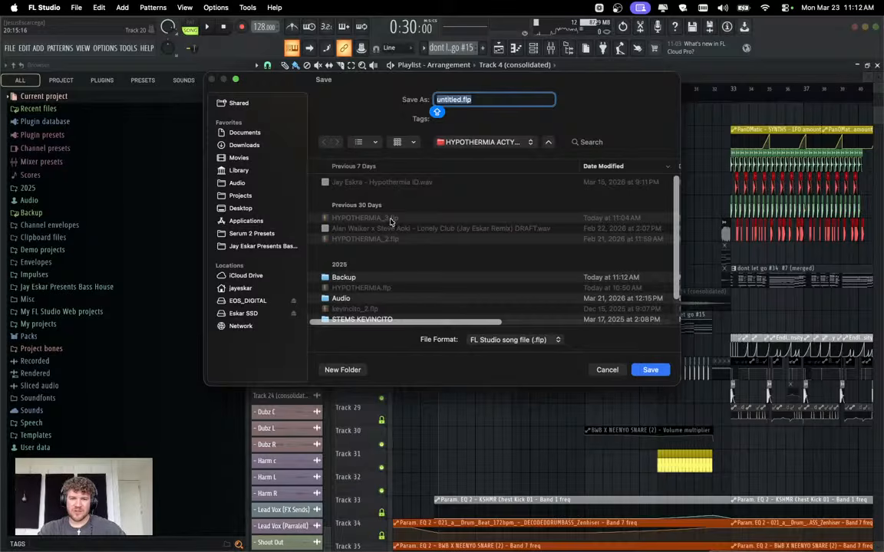
click(386, 290)
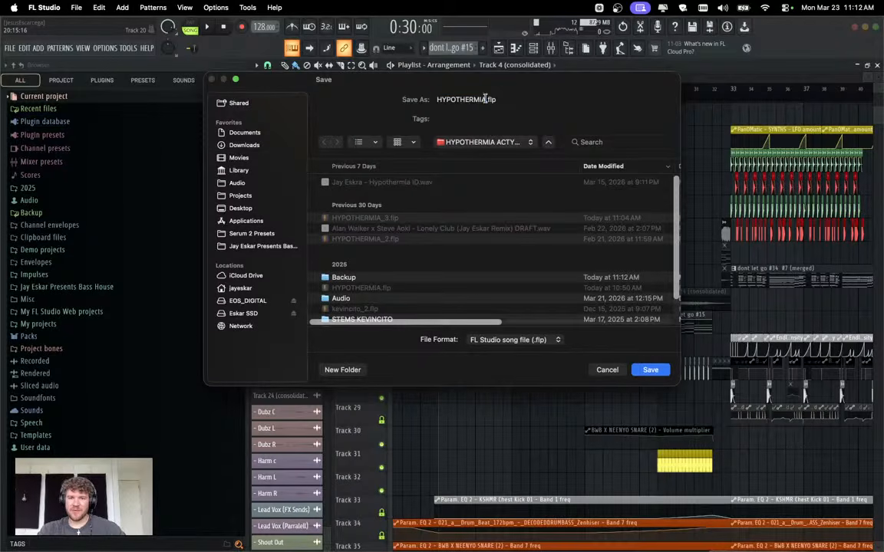
click(485, 99)
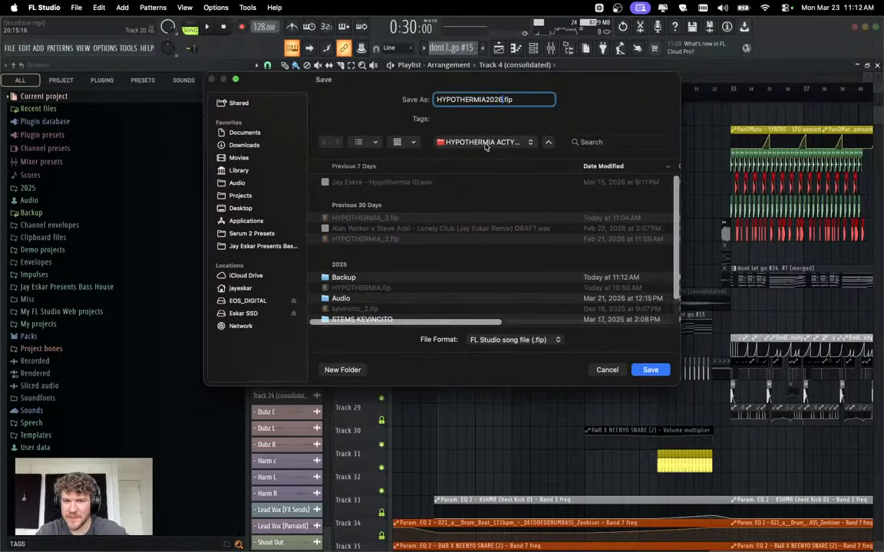
key(Return)
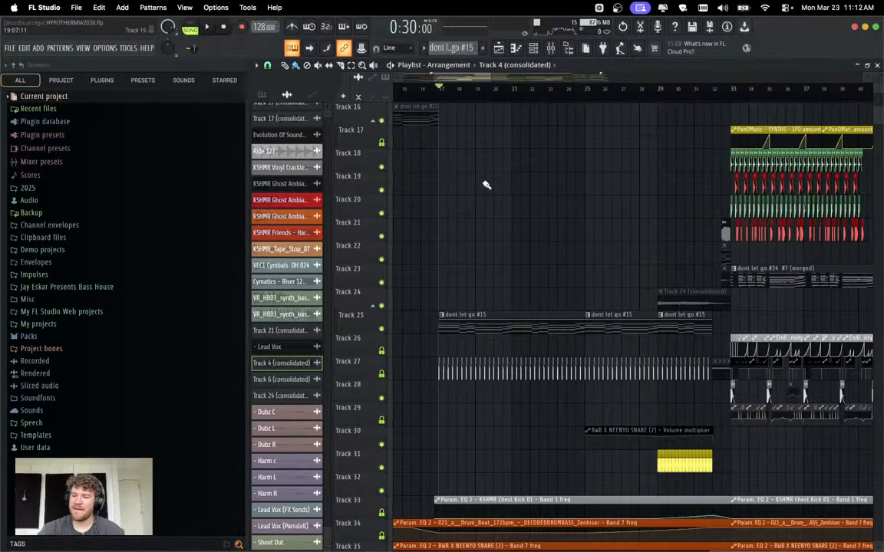
Switch the audio device to BlackHole 2ch and test playback of the arrangement from bar 17.
click(105, 47)
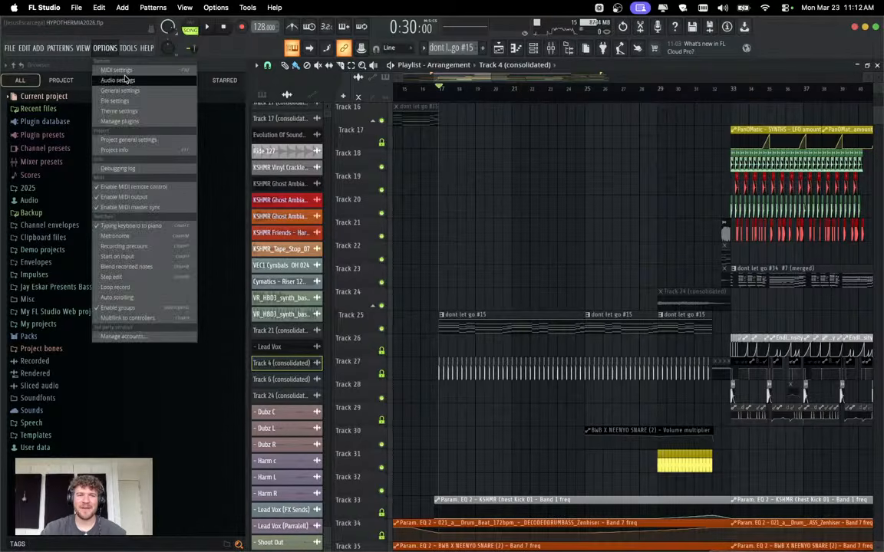
click(125, 80)
click(371, 114)
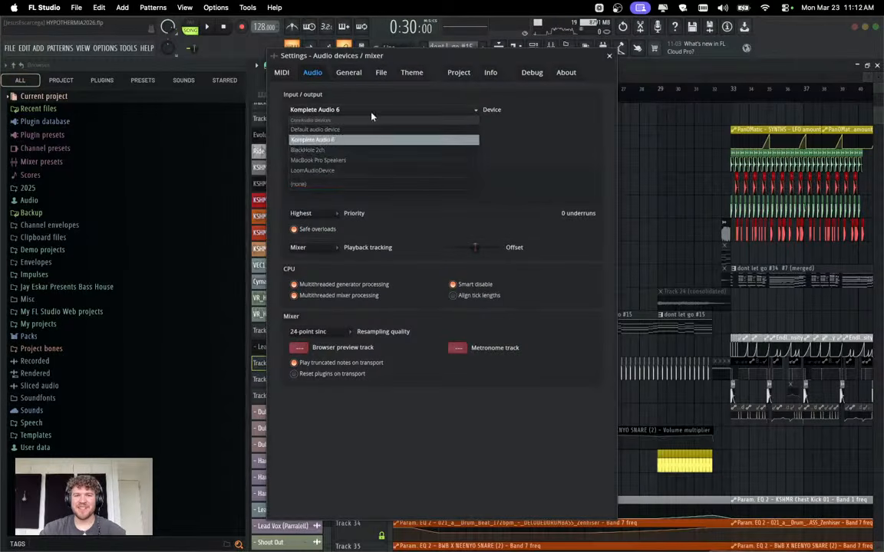
click(310, 150)
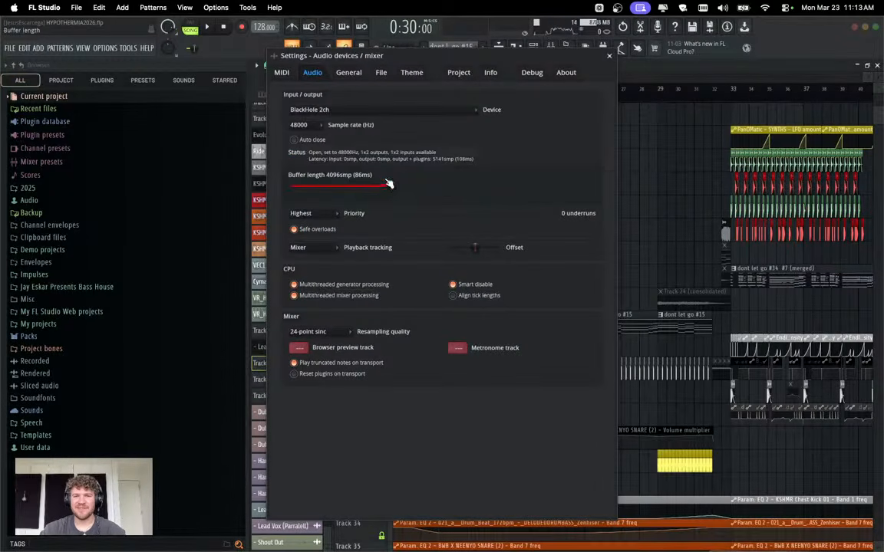
click(609, 56)
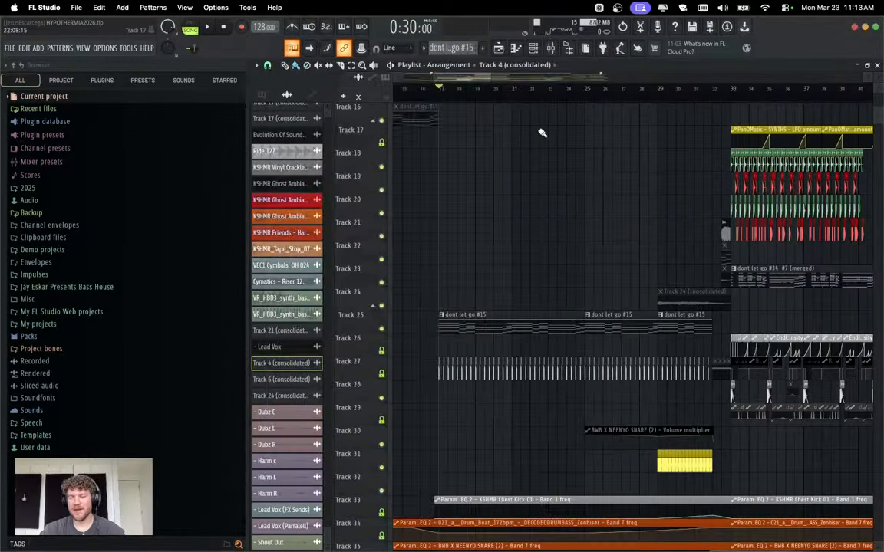
key(space)
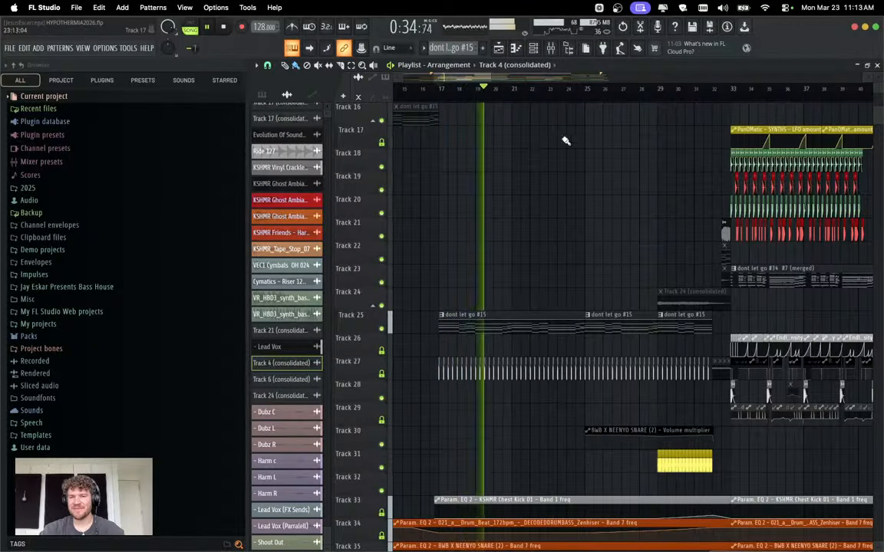
key(space)
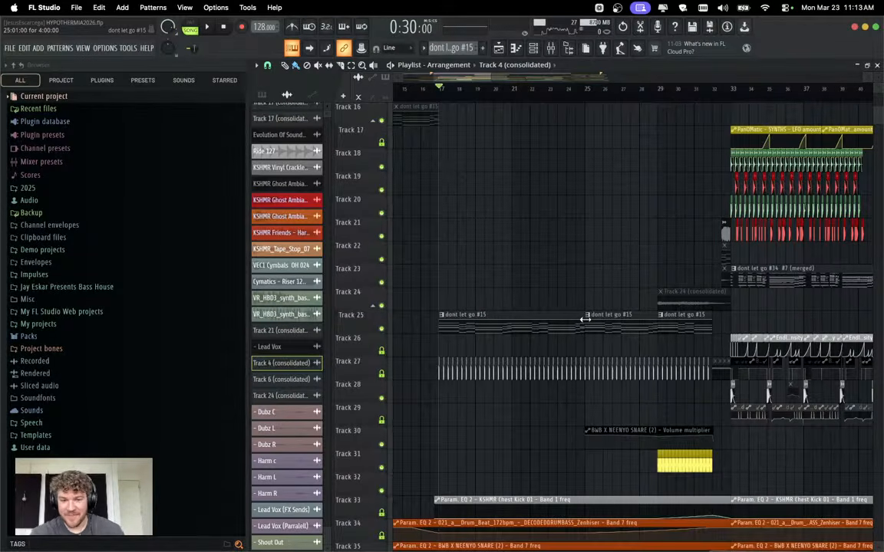
Audition the arrangement from bar 17 and again from about bar 31, and return the playback position to bar 17.
key(space)
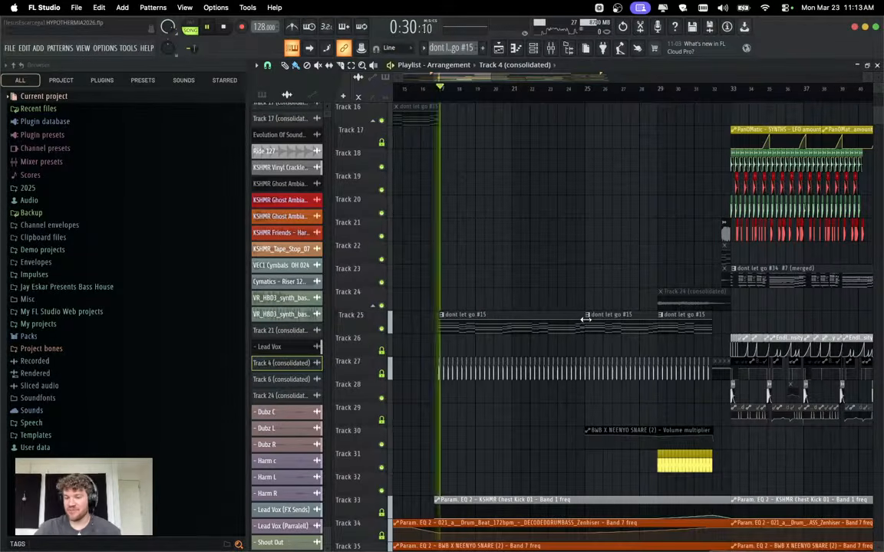
click(694, 94)
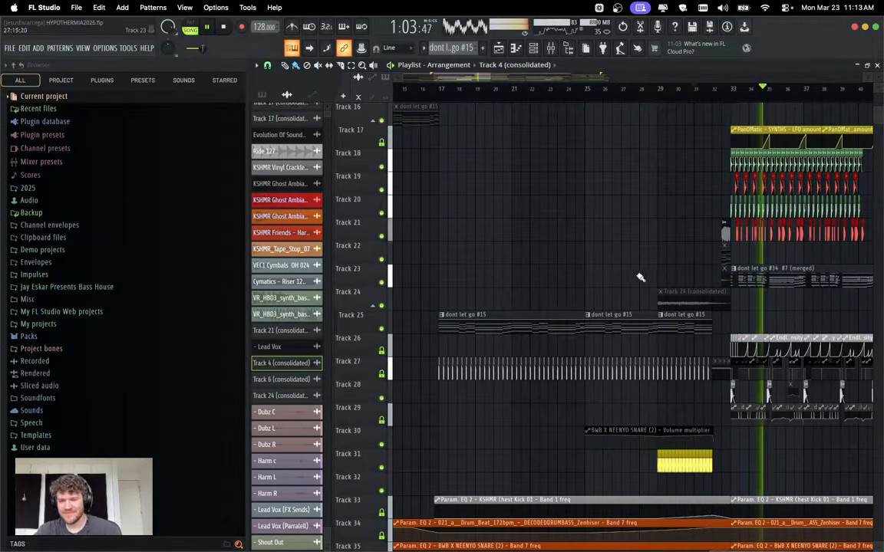
key(space)
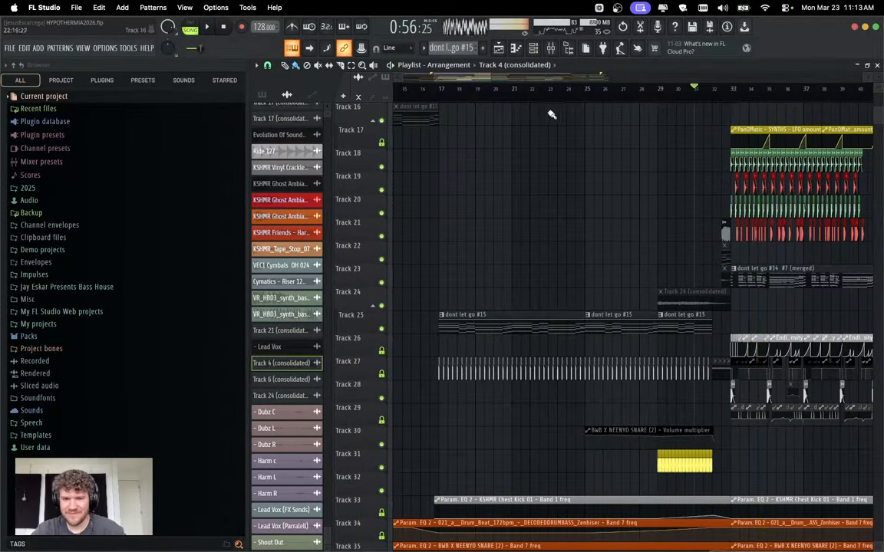
click(442, 92)
Inspect the Master mixer track's effects and review the audio device options, keeping BlackHole 2ch selected.
click(550, 49)
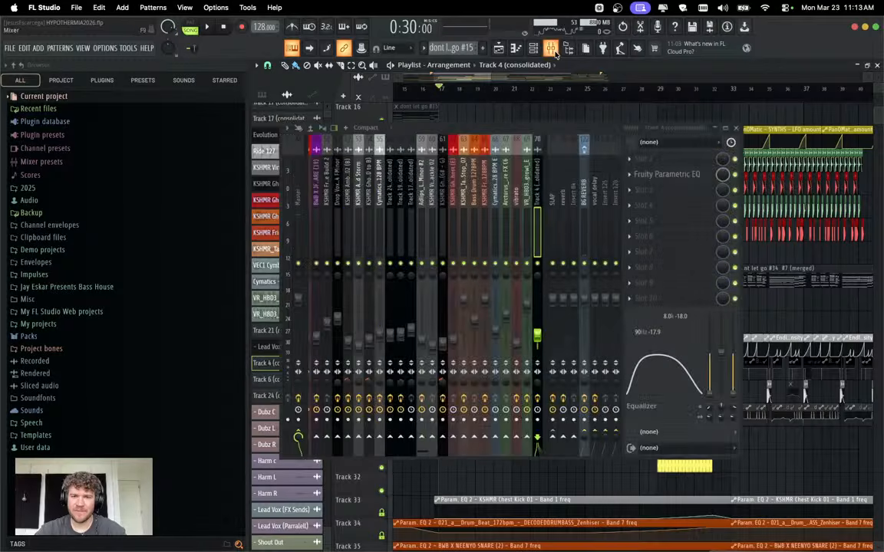
click(299, 181)
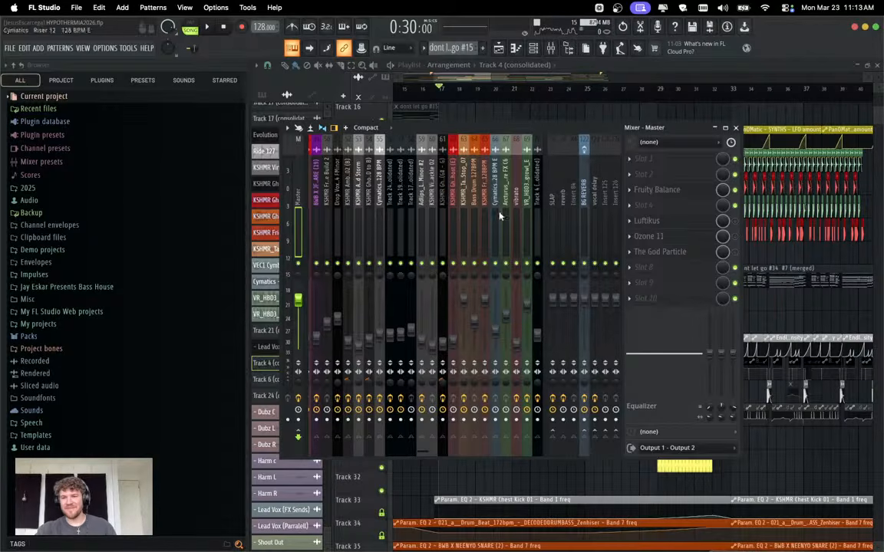
click(115, 49)
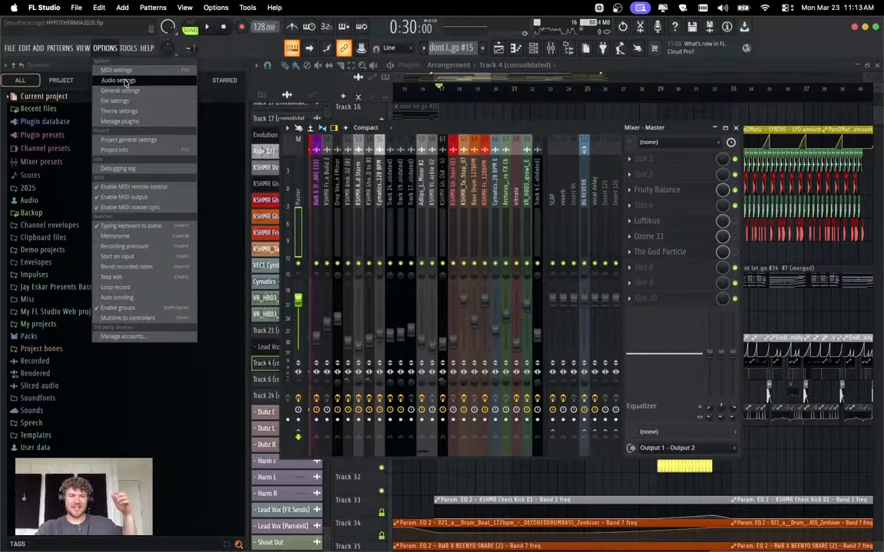
click(122, 79)
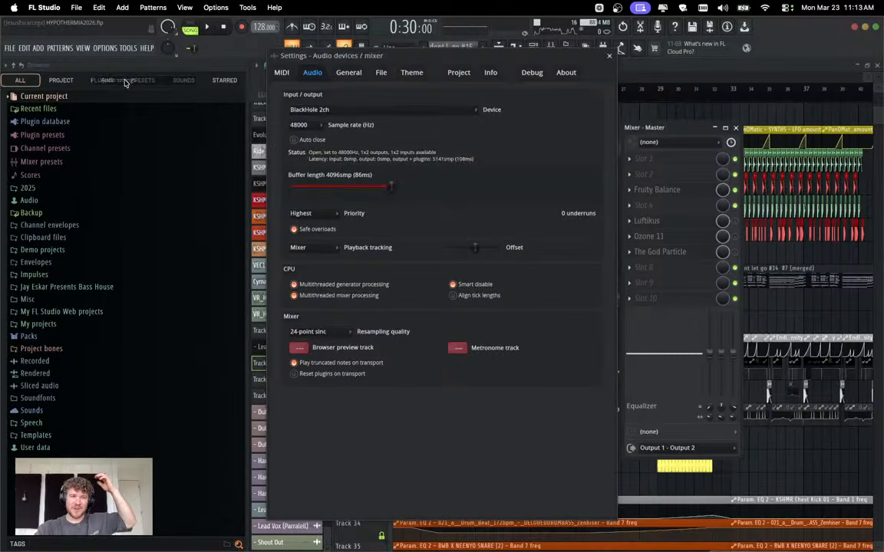
click(326, 110)
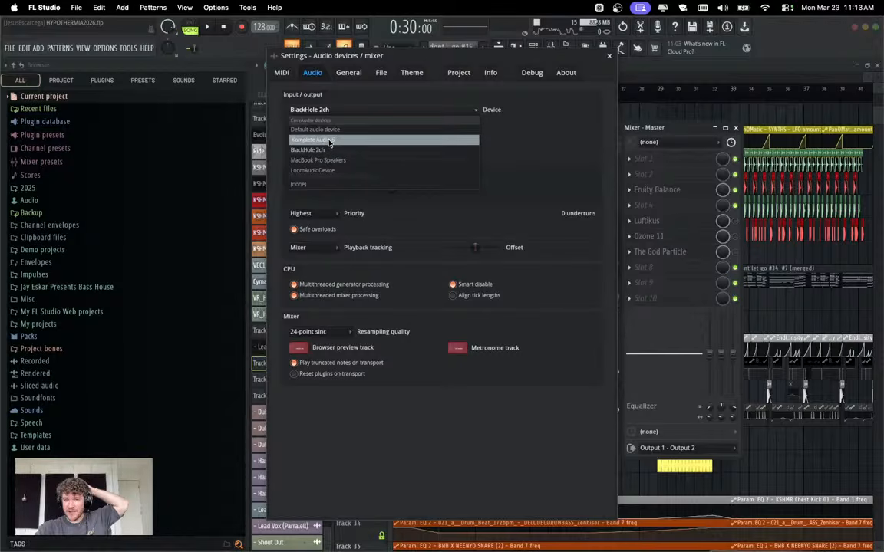
click(460, 150)
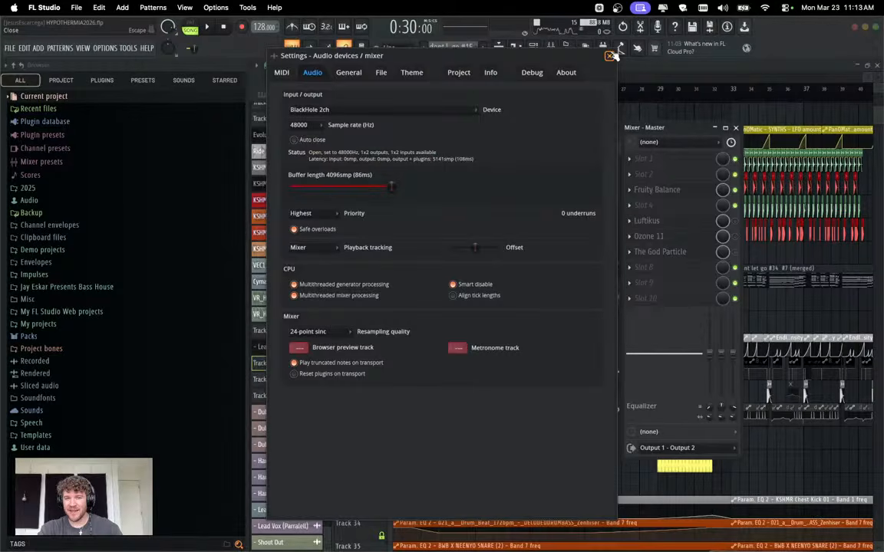
click(611, 56)
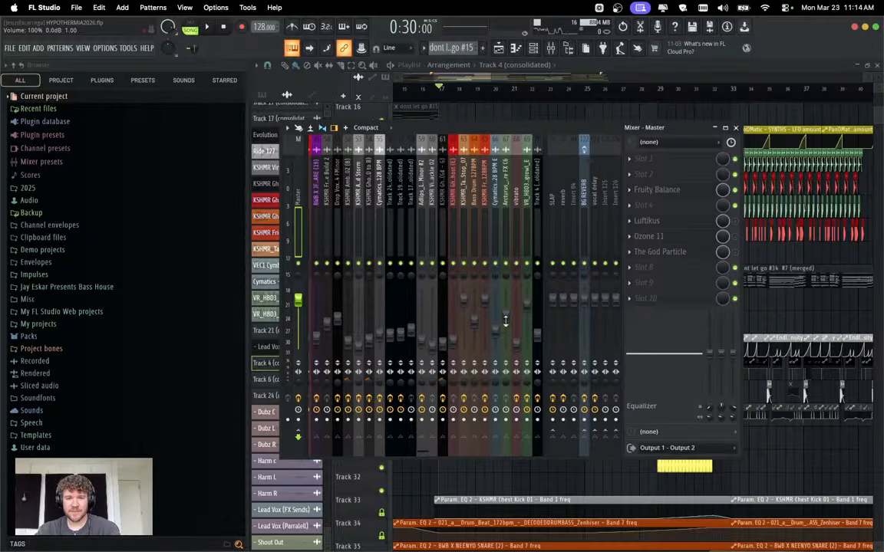
key(F9)
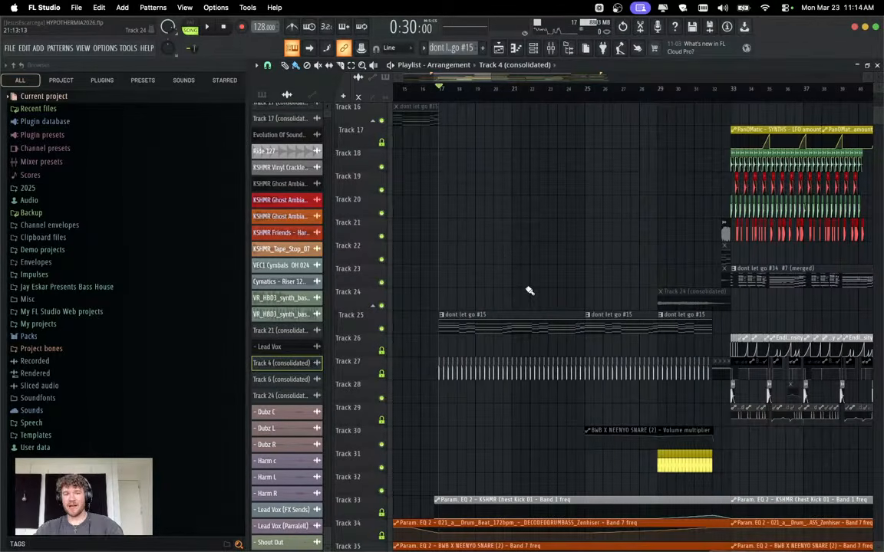
scroll(530, 291, right, 3)
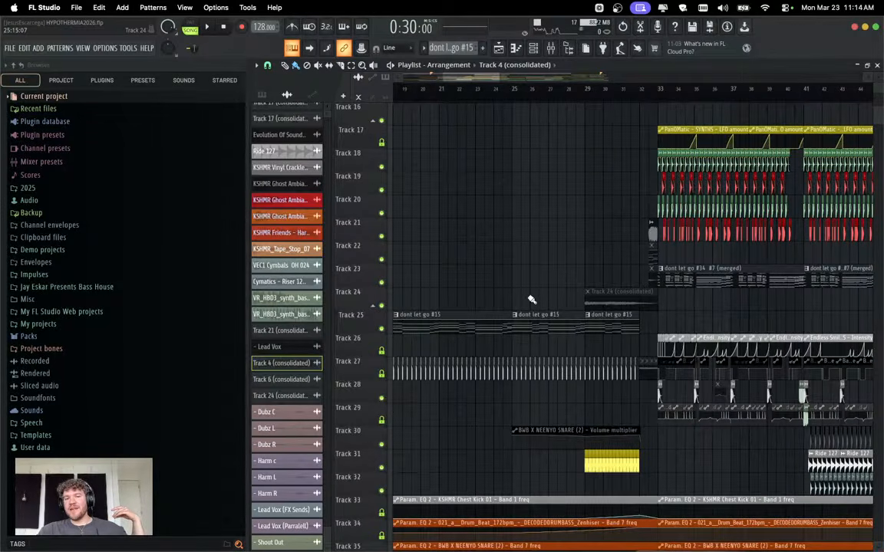
scroll(530, 300, left, 4)
scroll(499, 226, up, 2)
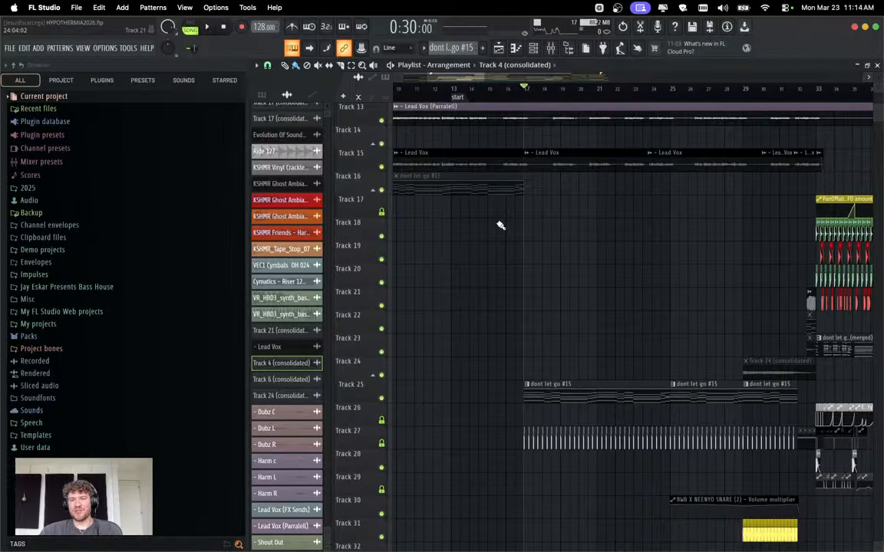
scroll(500, 226, right, 3)
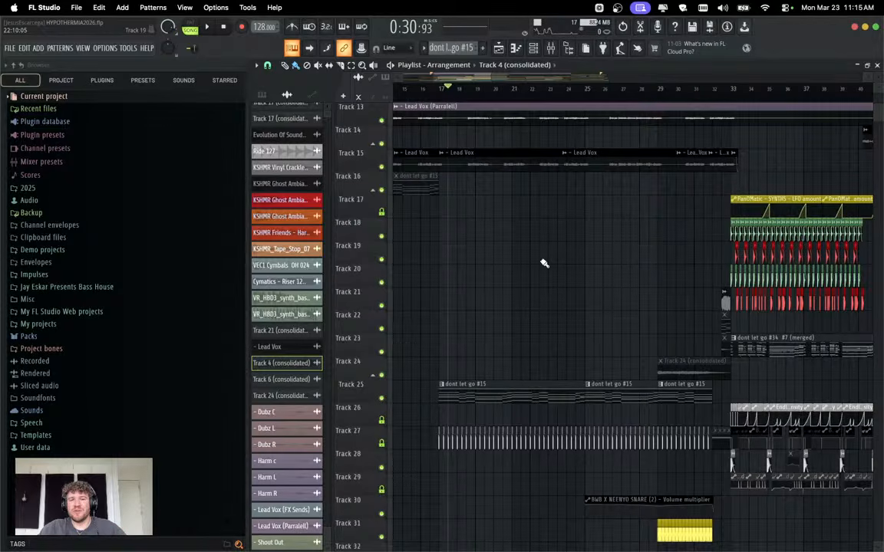
Look over the vocal tracks and play the arrangement from about bar 18.
click(466, 90)
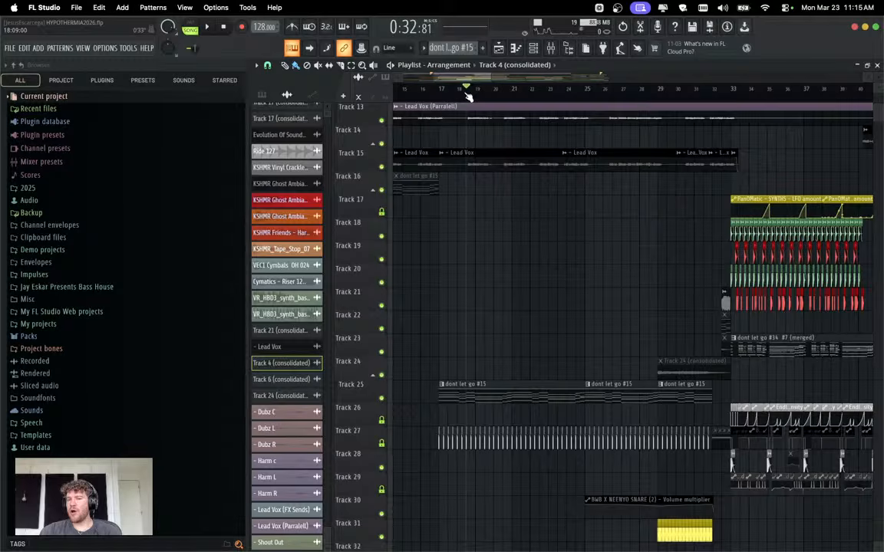
click(459, 90)
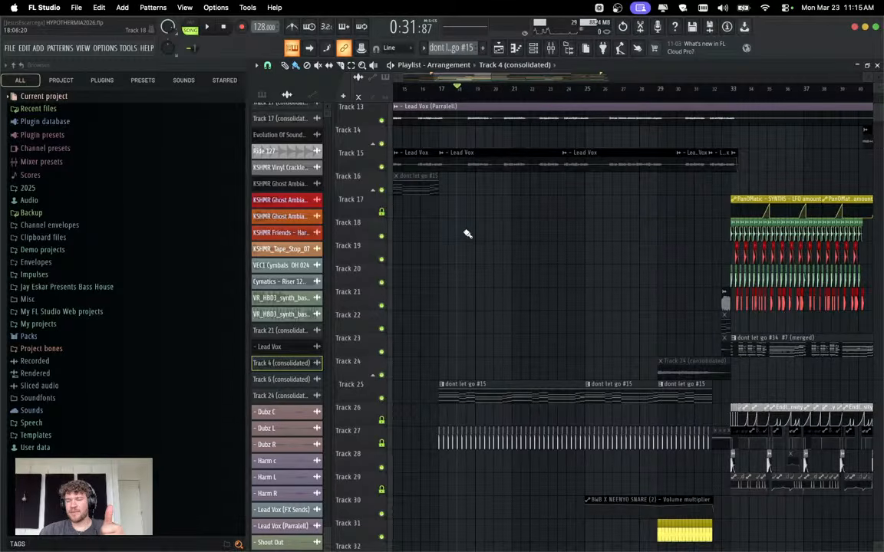
scroll(460, 244, up, 4)
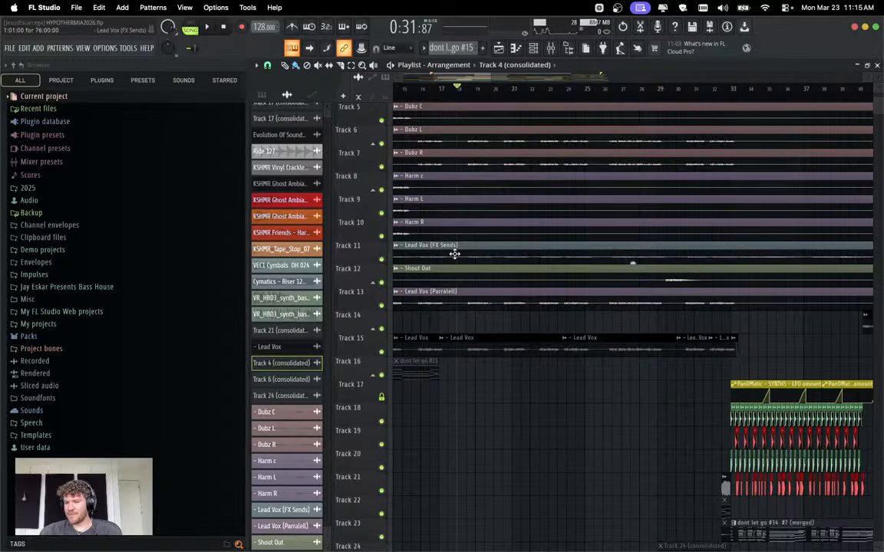
scroll(501, 444, up, 2)
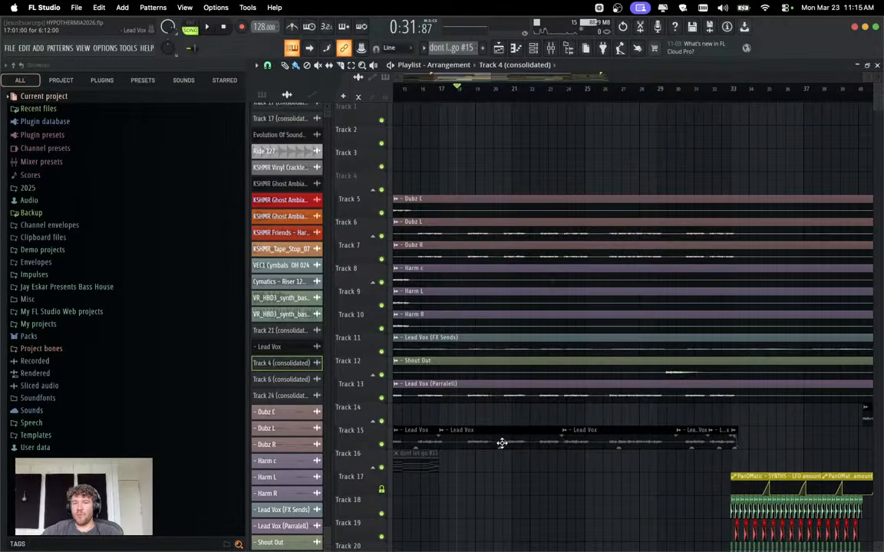
ctrl+scroll(501, 443, down, 3)
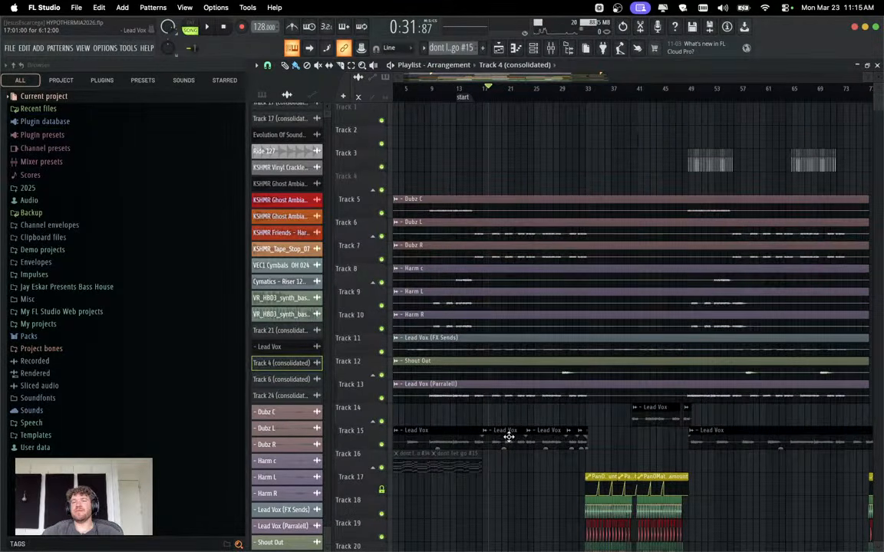
key(space)
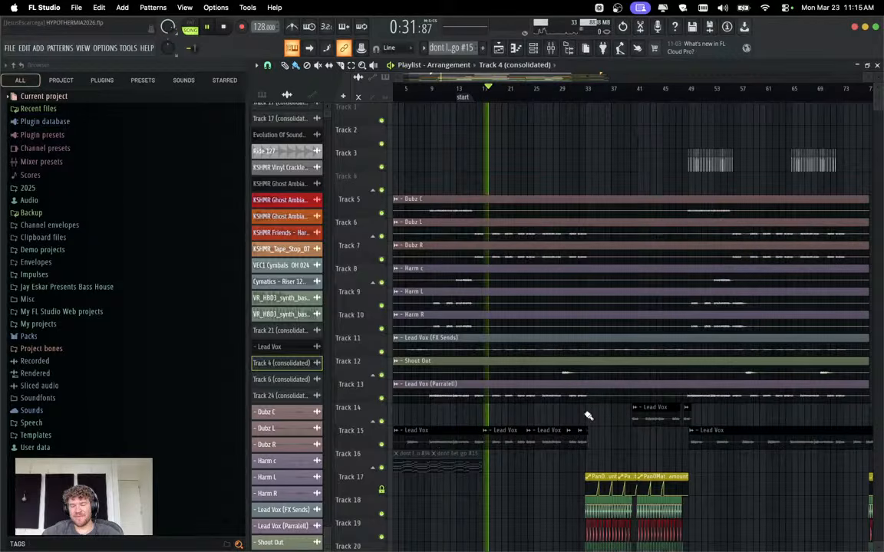
scroll(507, 418, down, 6)
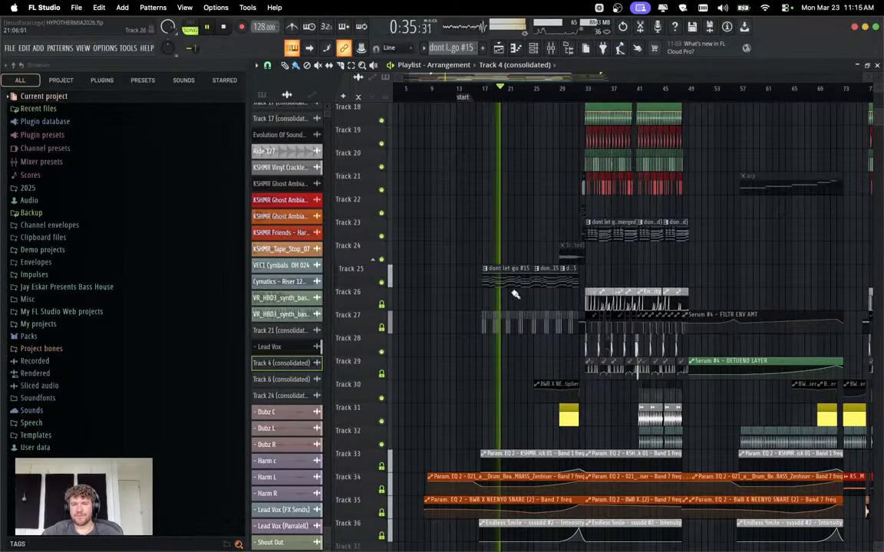
During playback, inspect the levels and effect chains of the synth mixer tracks, including ssssdd #2 and The Prince #3.
click(499, 48)
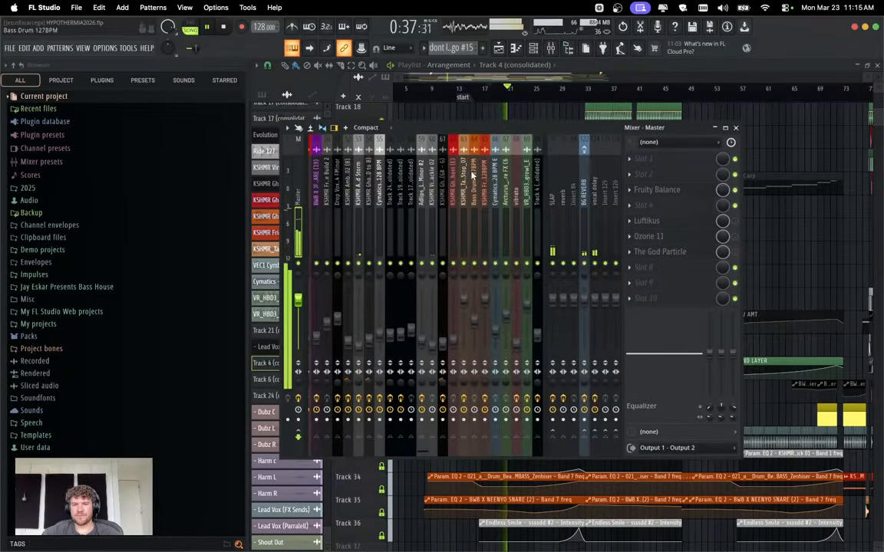
scroll(473, 178, right, 5)
click(454, 188)
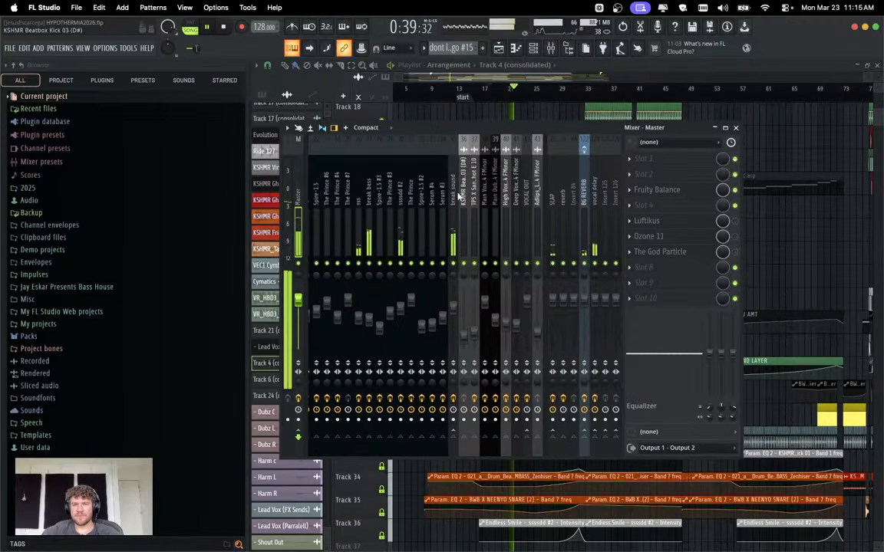
click(398, 193)
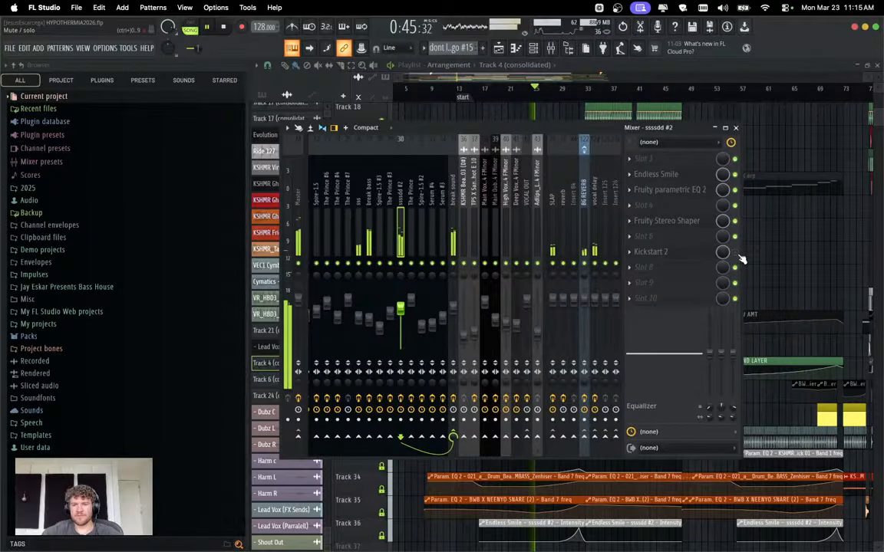
click(389, 195)
Adjust the Kickstart 2 sidechain mix amount on the break bass mixer track.
click(367, 196)
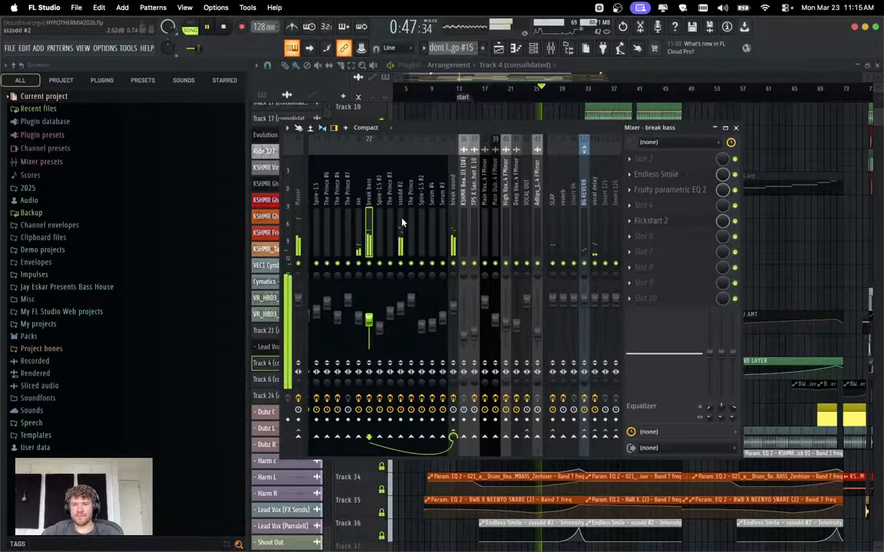
click(664, 219)
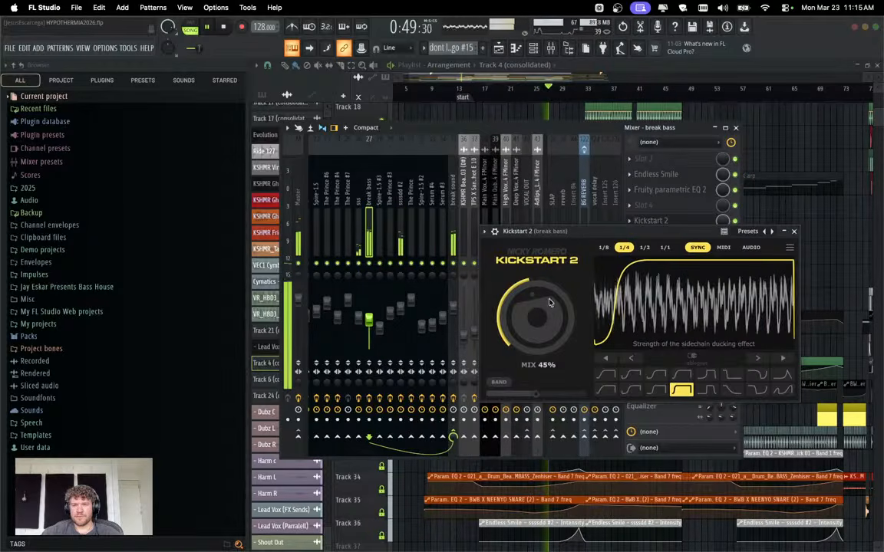
drag(537, 317, 537, 329)
click(421, 230)
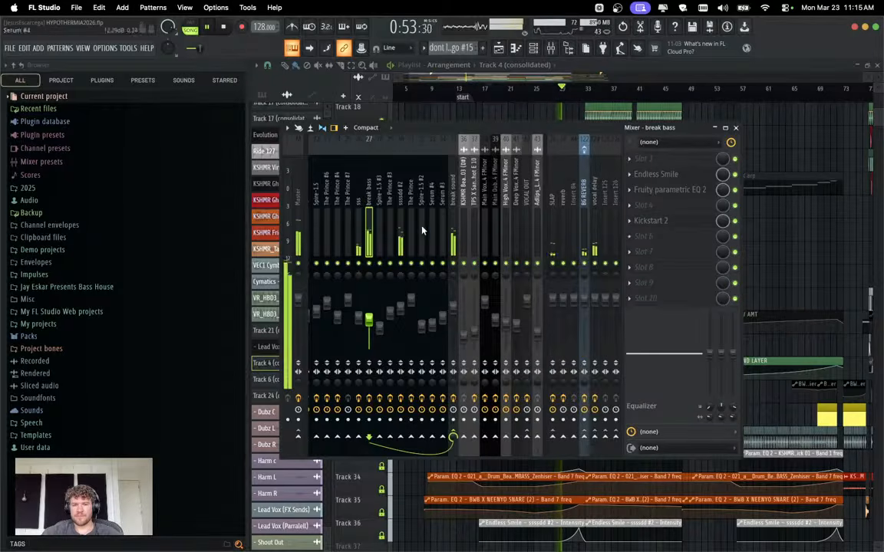
Check the sss mixer track's effect chain, and follow playback through the transition into the drop at bar 33.
click(356, 201)
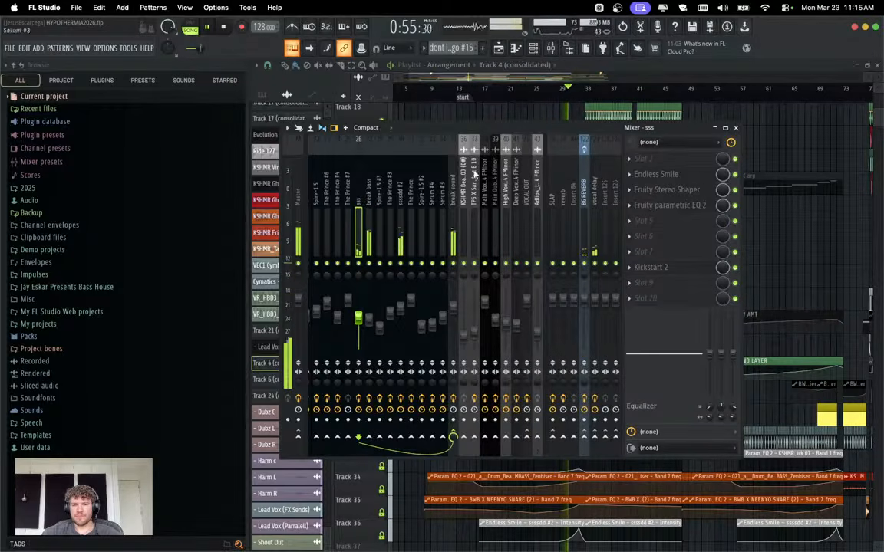
key(F9)
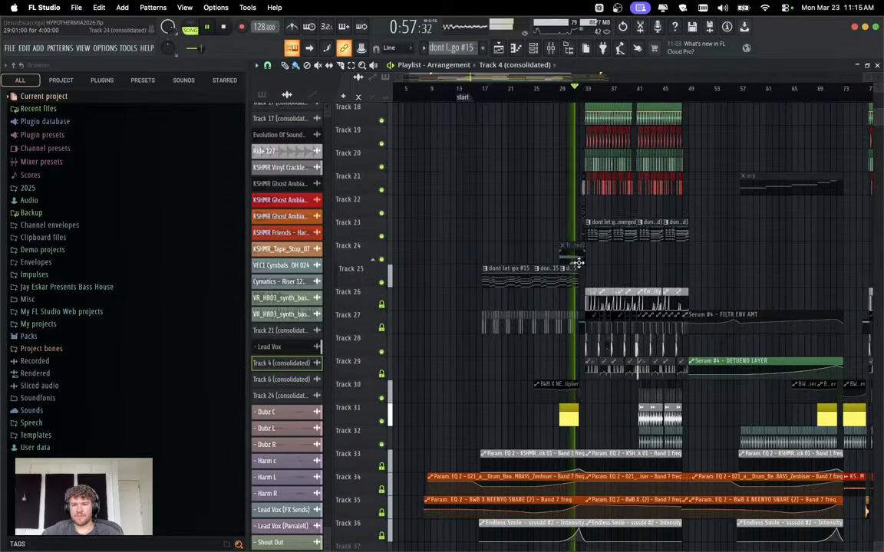
scroll(587, 280, up, 6)
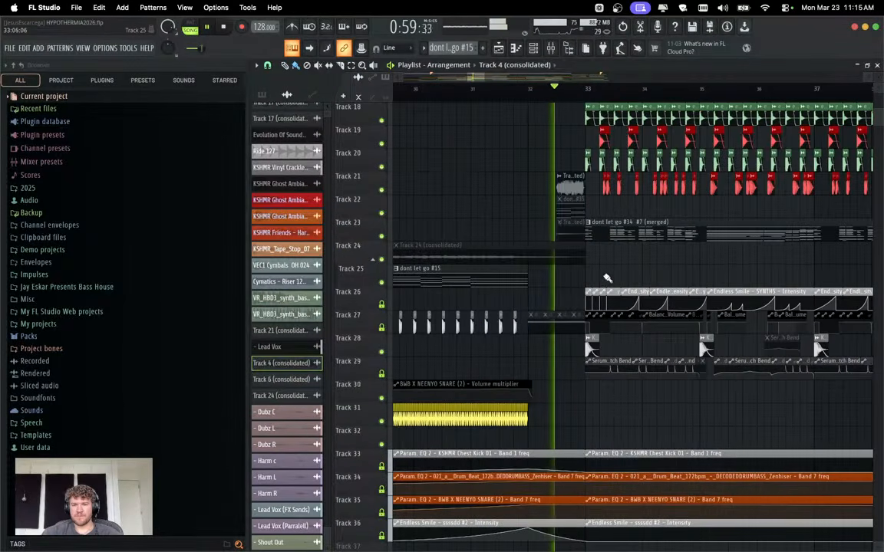
scroll(630, 275, down, 4)
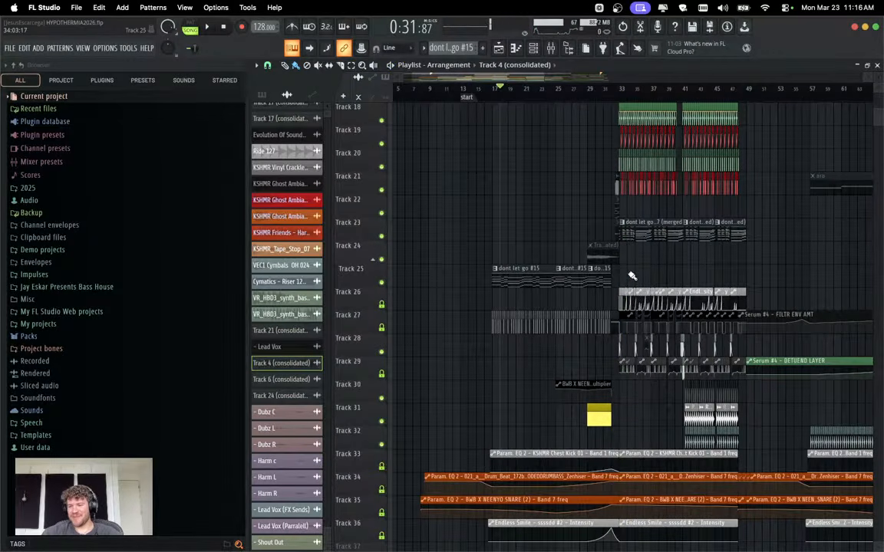
Play the arrangement from about bar 15 and check the levels across the drum, effect and vocal mixer tracks.
click(485, 96)
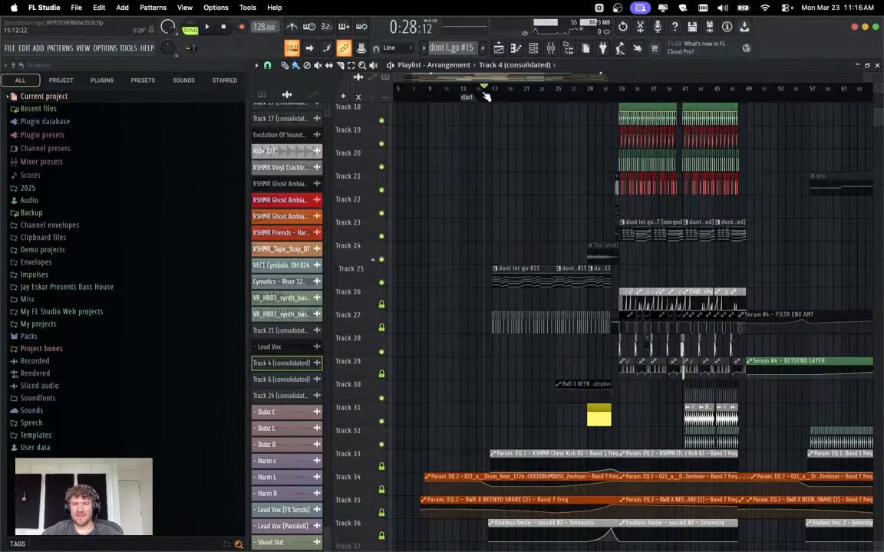
key(space)
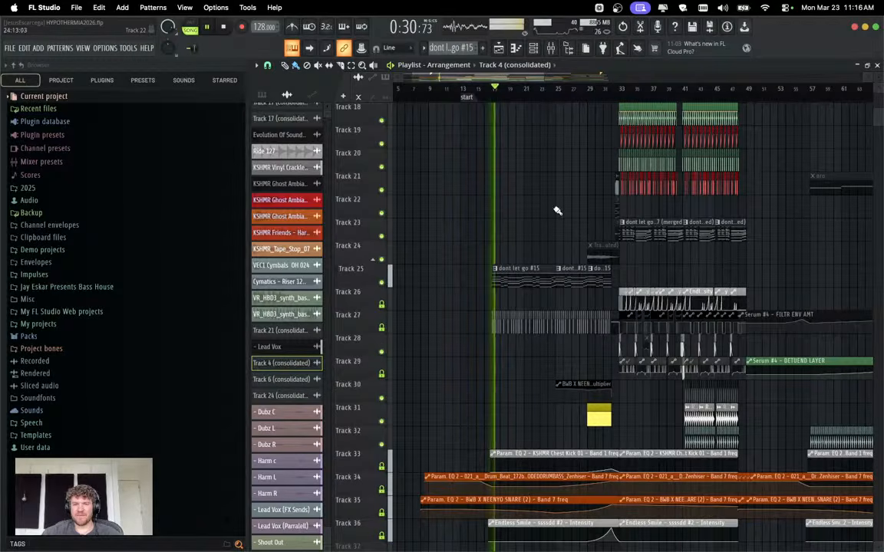
key(F9)
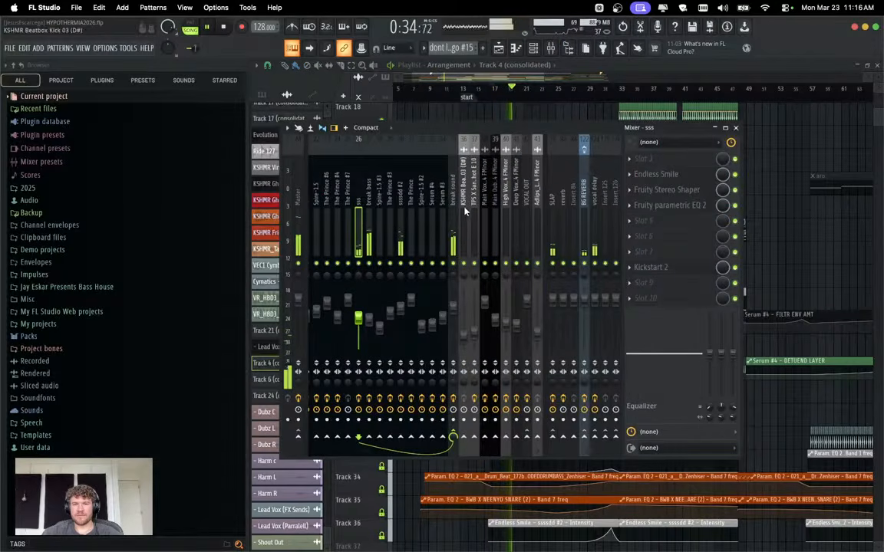
scroll(468, 211, right, 5)
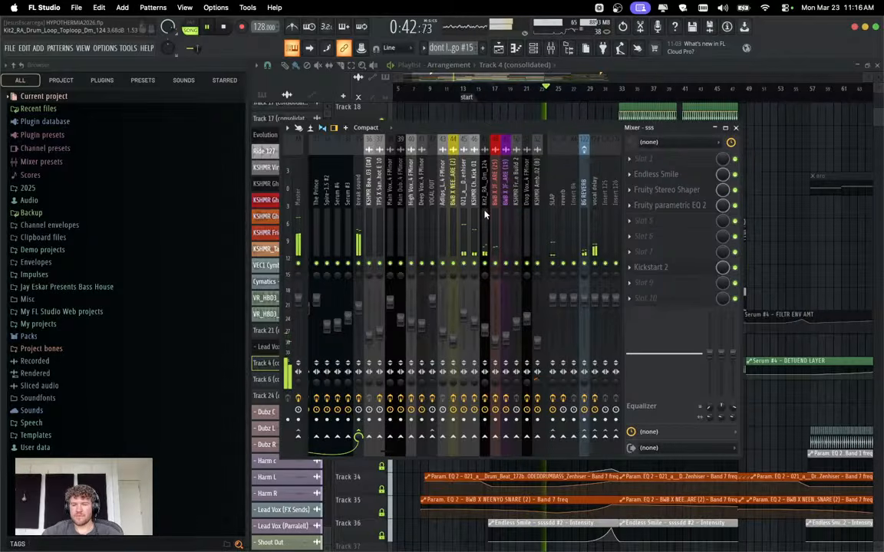
scroll(485, 215, right, 10)
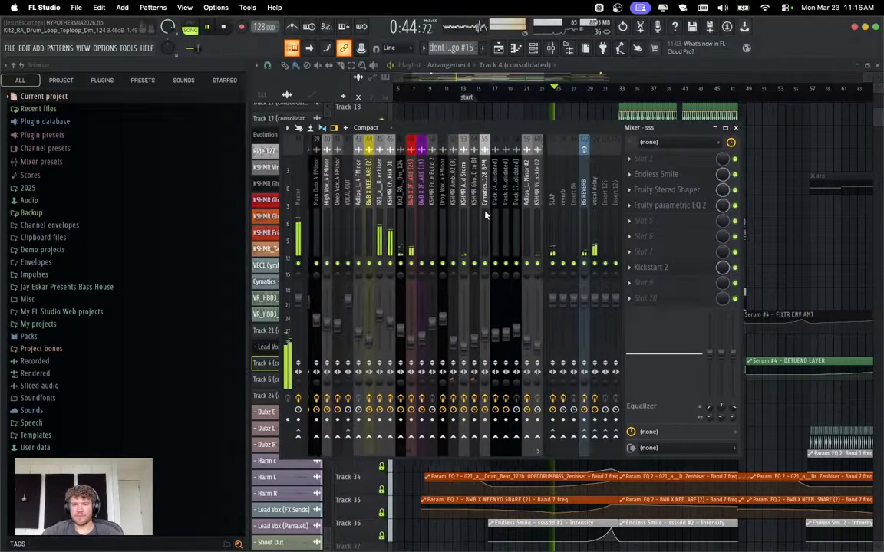
scroll(485, 215, right, 4)
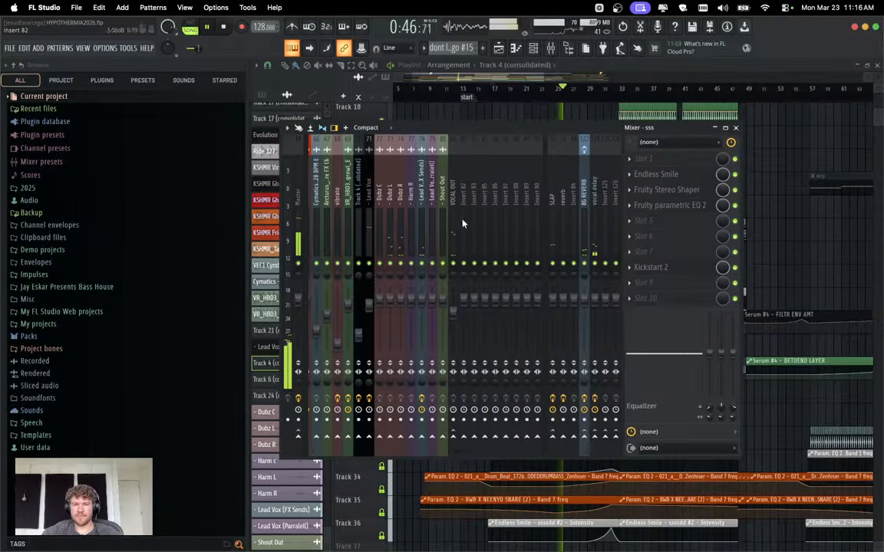
Set the VOCAL OUT mixer track's volume to about -7.0 dB, resetting the fader on Insert 82.
click(454, 223)
click(459, 311)
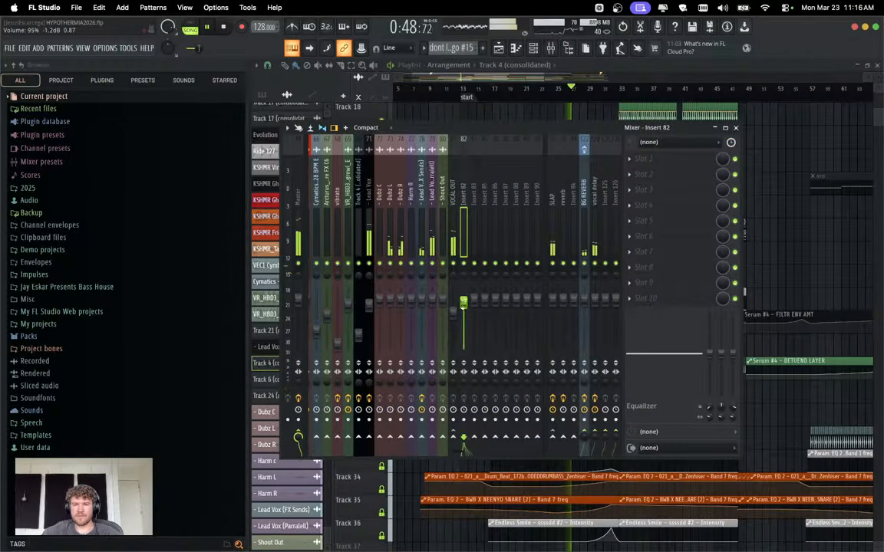
right_click(462, 308)
click(474, 310)
click(453, 314)
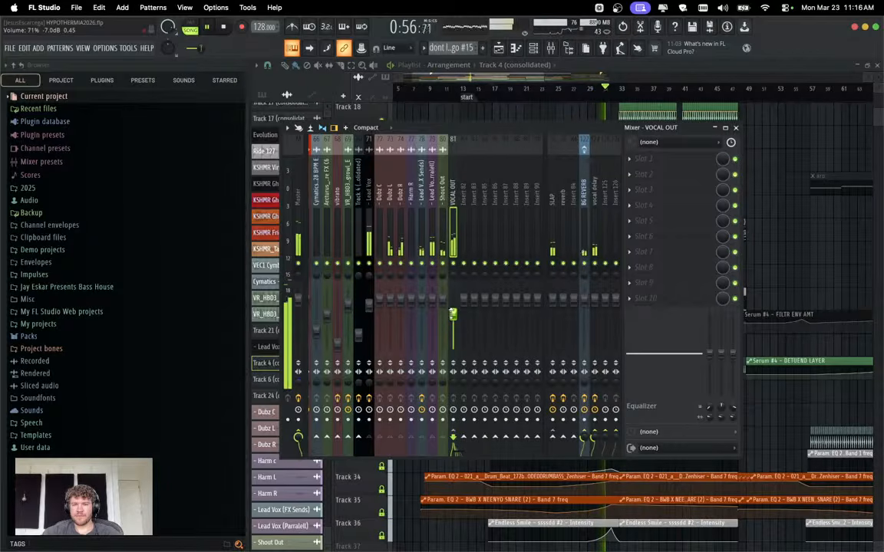
Add Fruity Parametric EQ 2 to the VOCAL OUT track's second effect slot with the vix preset, and audition its low cut during playback.
click(443, 193)
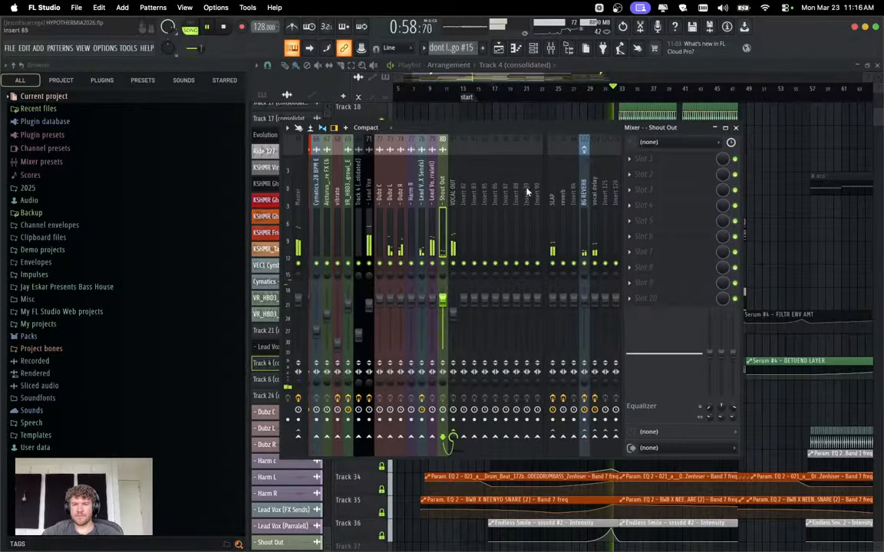
click(453, 193)
click(642, 174)
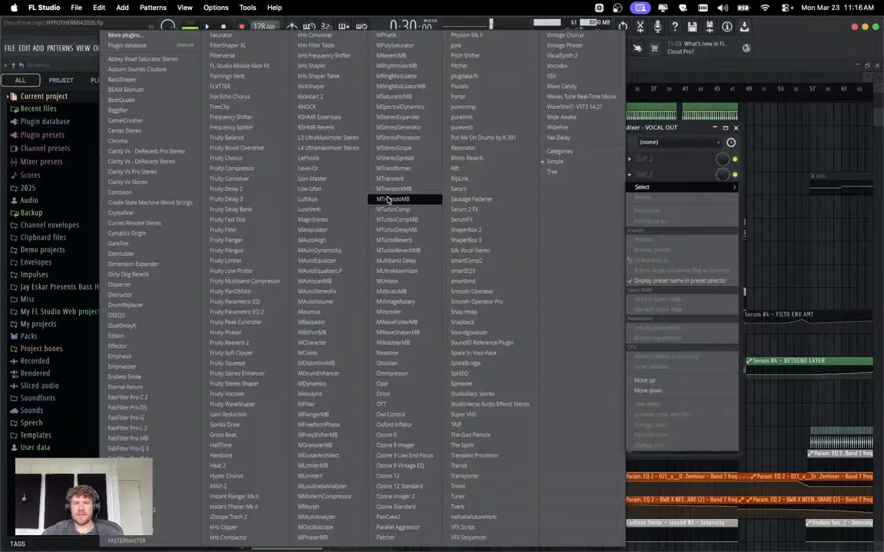
click(276, 311)
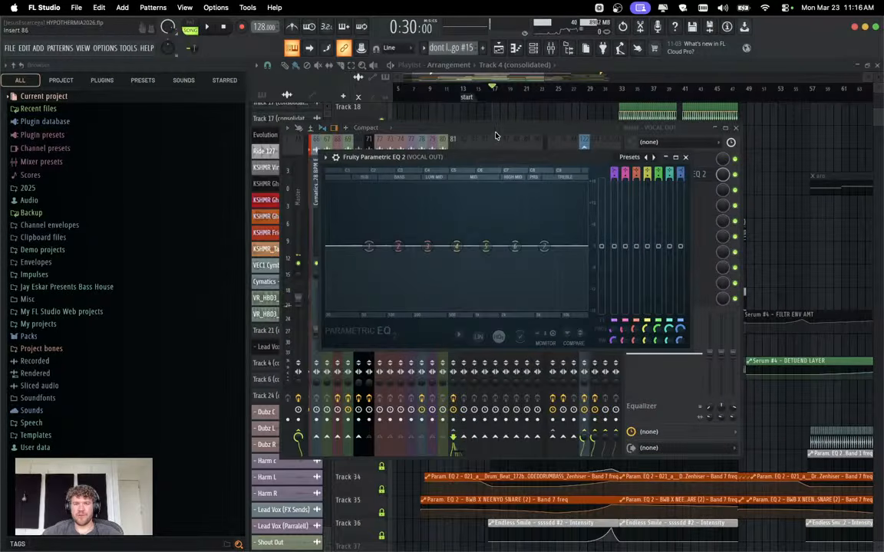
click(625, 158)
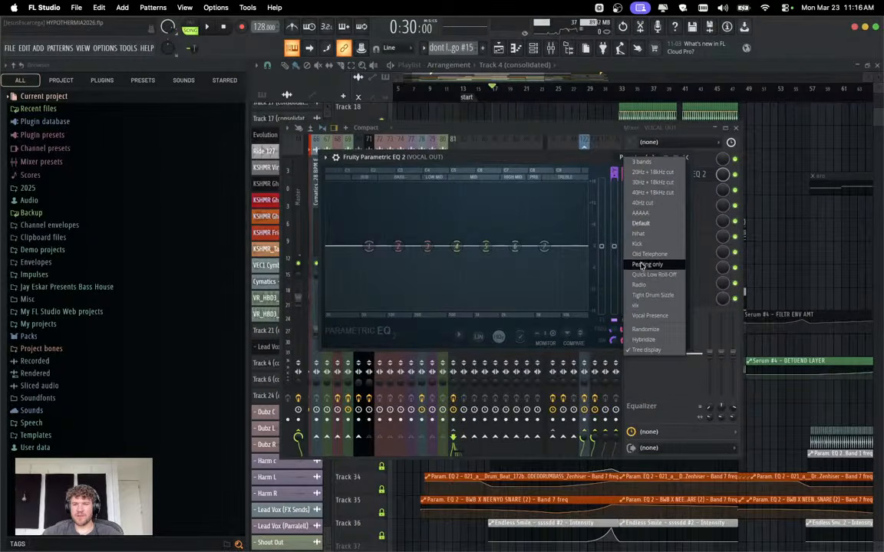
click(635, 298)
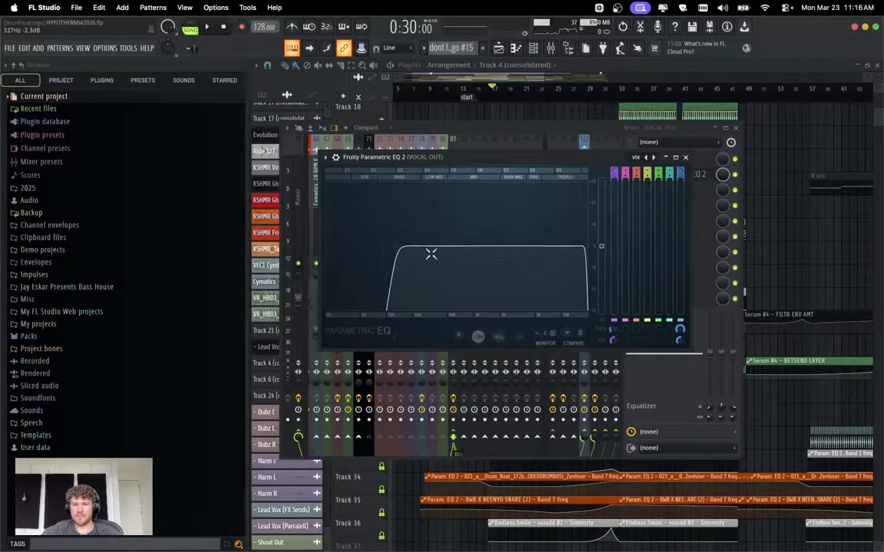
key(space)
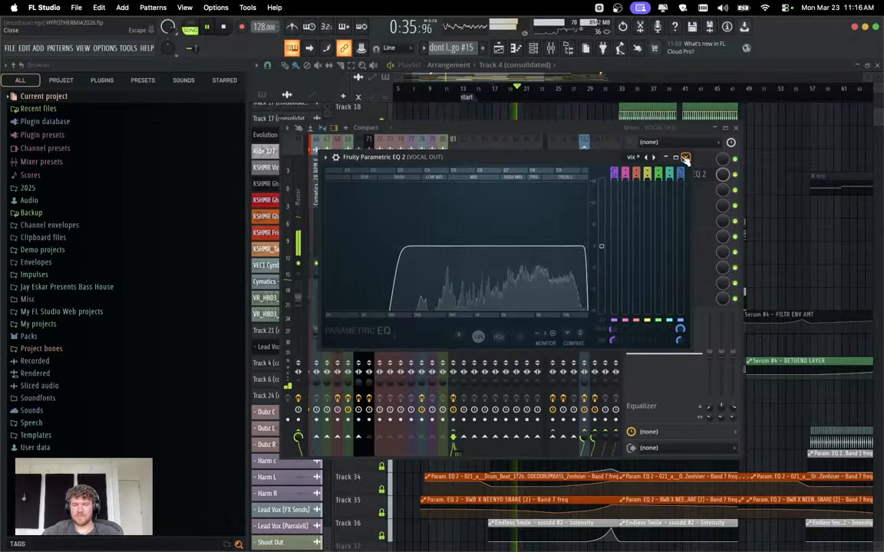
click(684, 157)
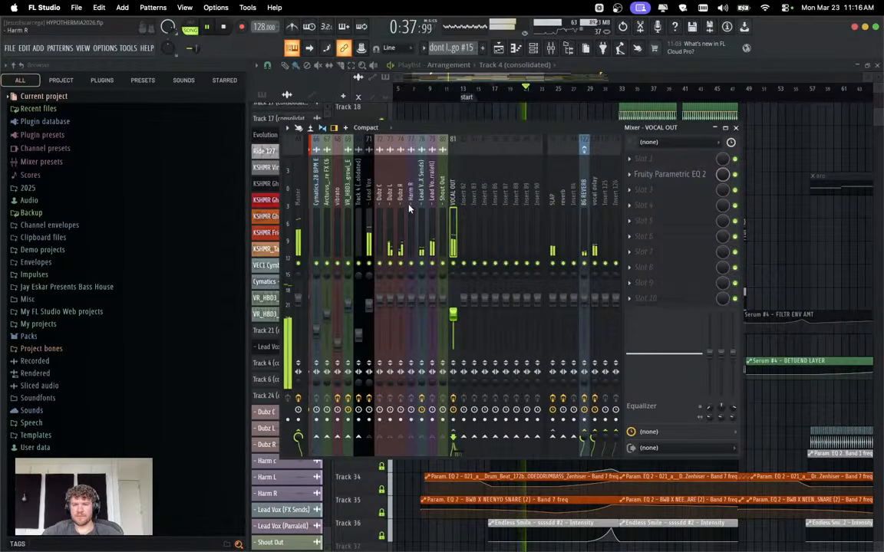
Lengthen all the KSHMR Chest Kick 01 clips on Track 27 from bar 17 through the build-up, and audition them.
key(F9)
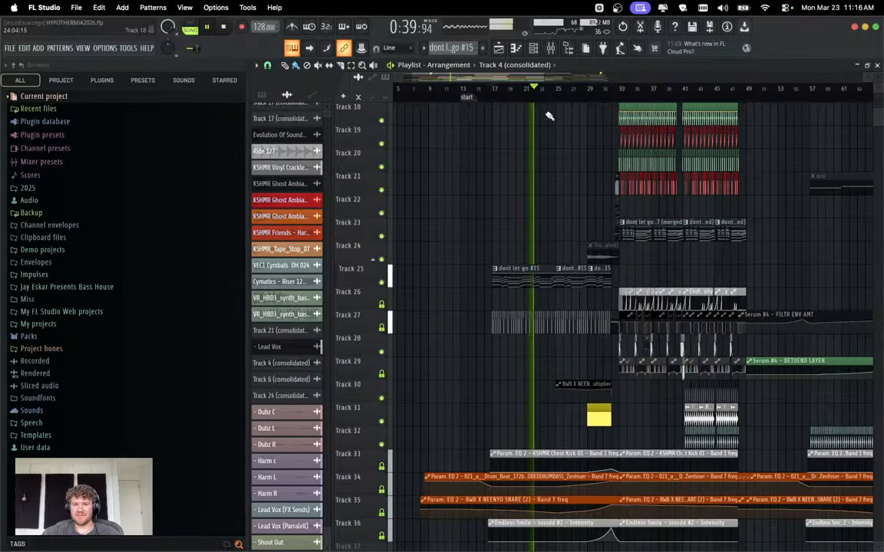
scroll(565, 247, down, 5)
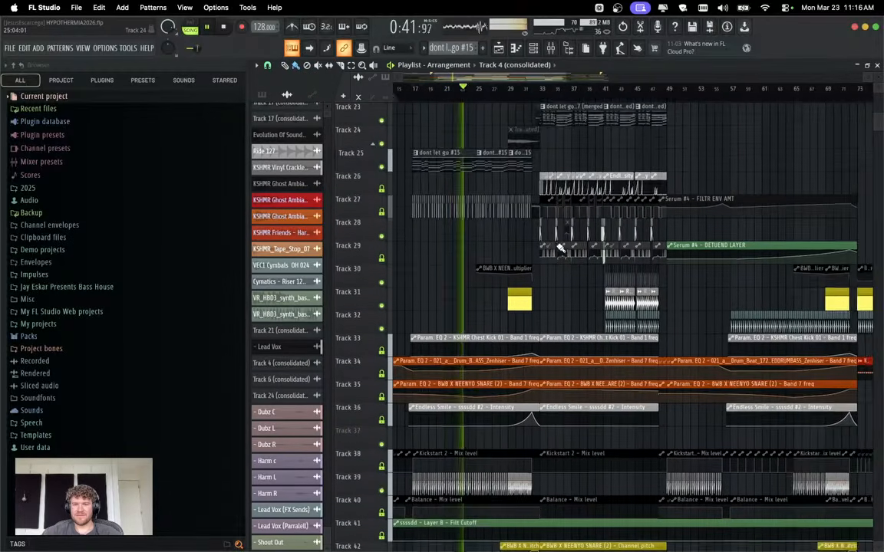
scroll(560, 248, up, 5)
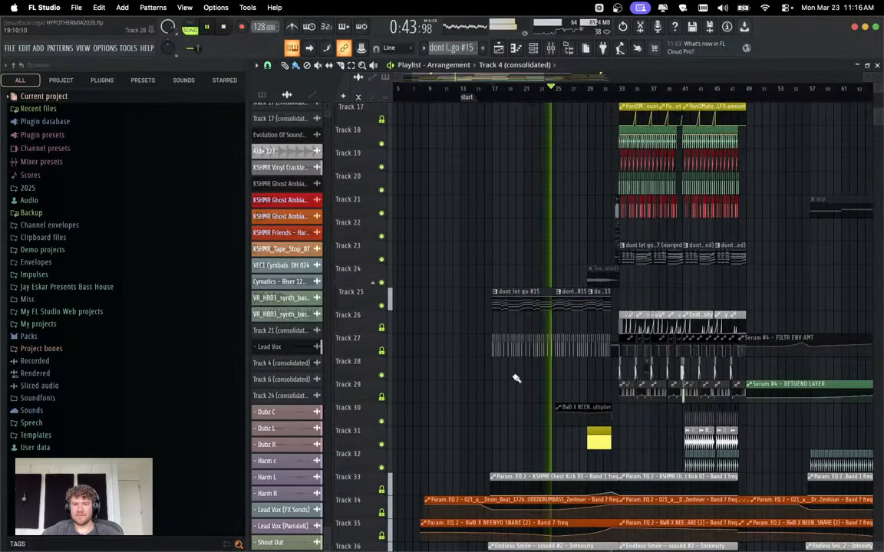
scroll(499, 374, up, 8)
key(space)
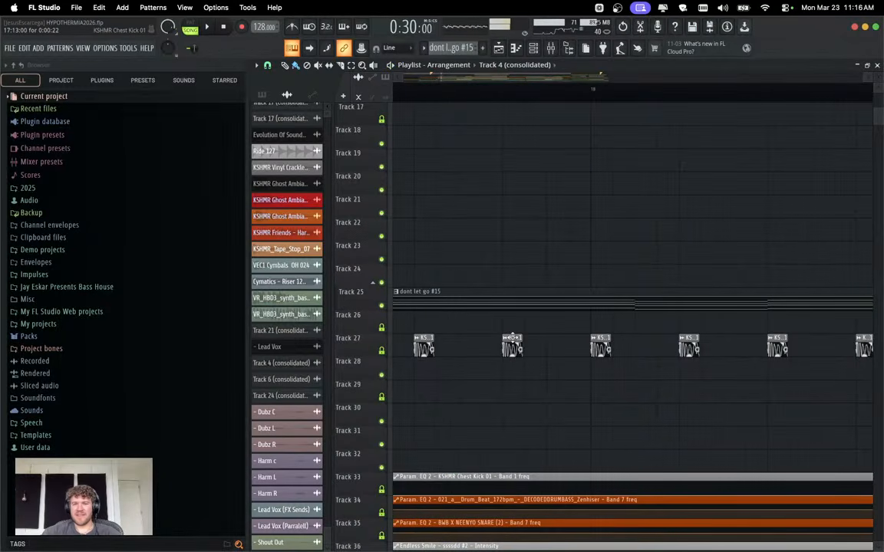
scroll(525, 358, down, 3)
scroll(525, 358, down, 3)
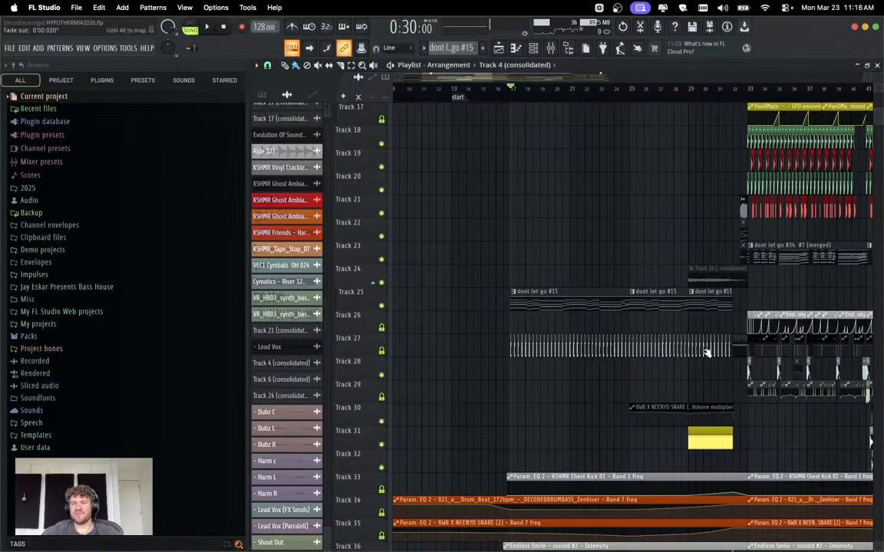
drag(733, 367, 489, 349)
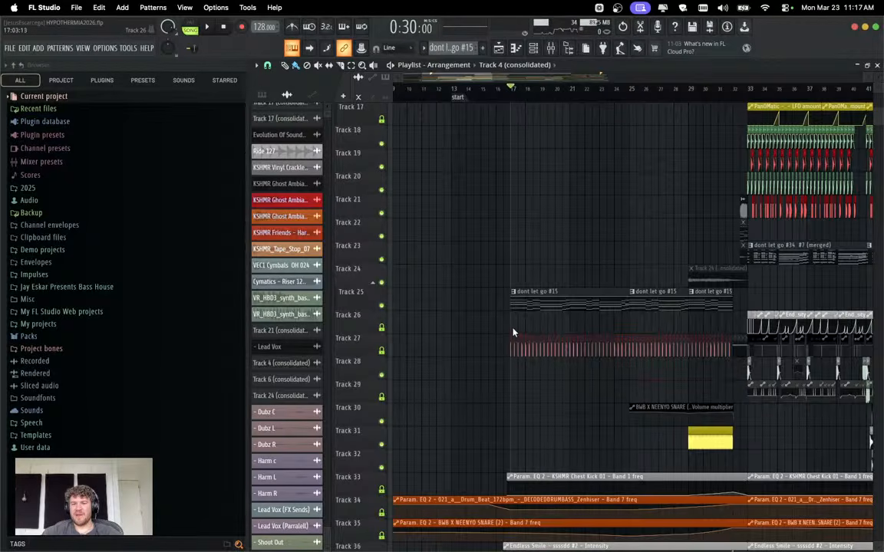
scroll(511, 332, up, 6)
scroll(541, 337, up, 4)
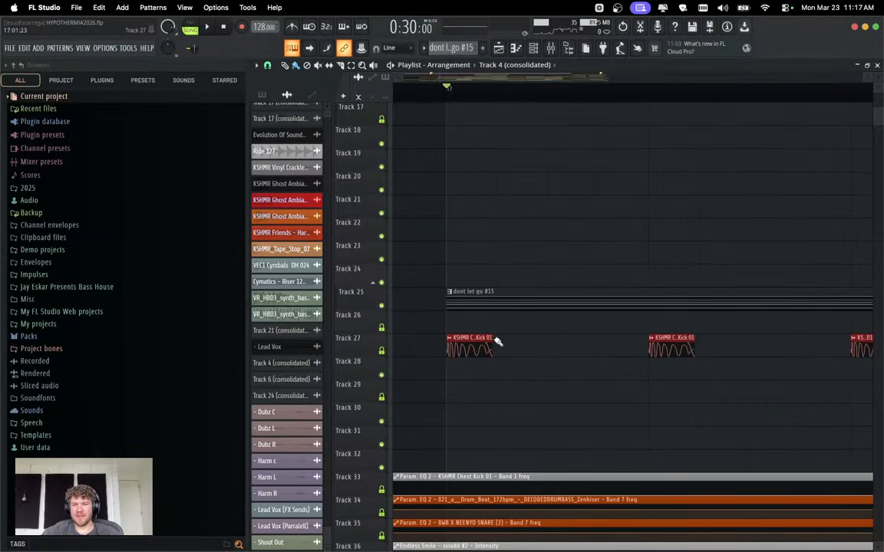
key(space)
drag(598, 343, 524, 342)
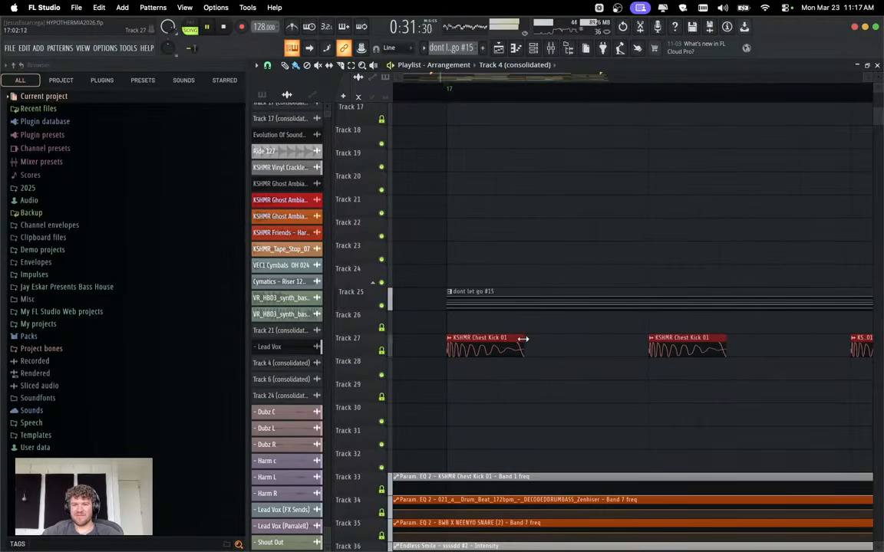
key(space)
Inspect the KSHMR Chest Kick 01 sample settings and the Fruity parametric EQ 2 on its mixer track during playback.
double_click(491, 343)
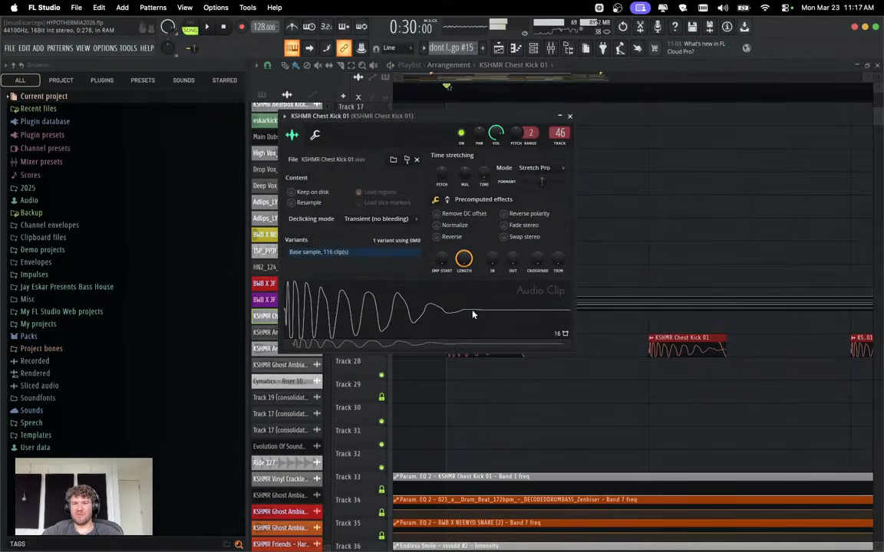
key(F9)
key(space)
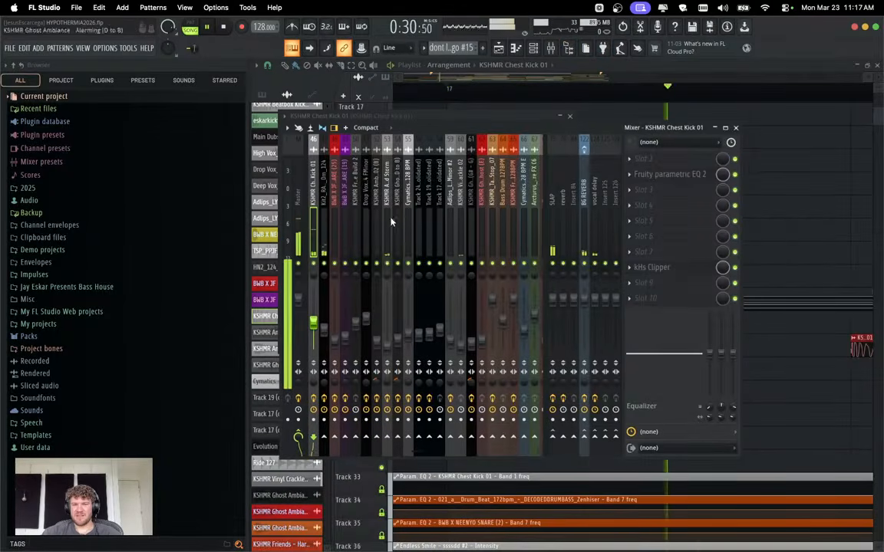
click(685, 175)
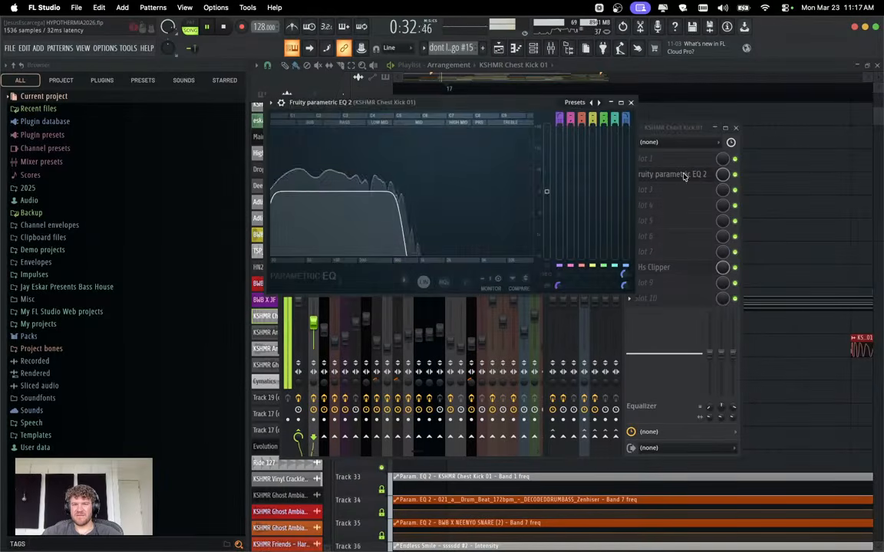
click(685, 175)
Solo and compare the KSHMR Chest Kick 01 and 021_a__Drum_Beat_172bpm mixer tracks, and restore the full mix.
scroll(296, 190, down, 3)
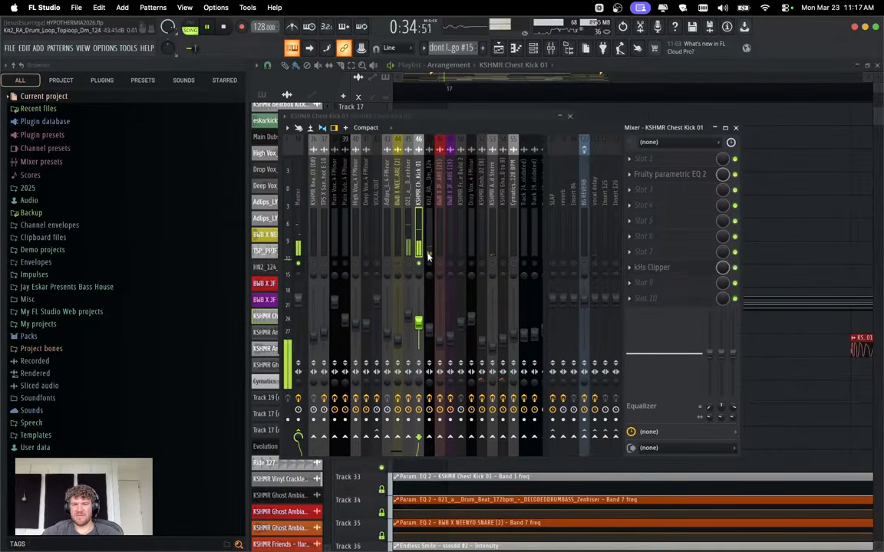
key(Left)
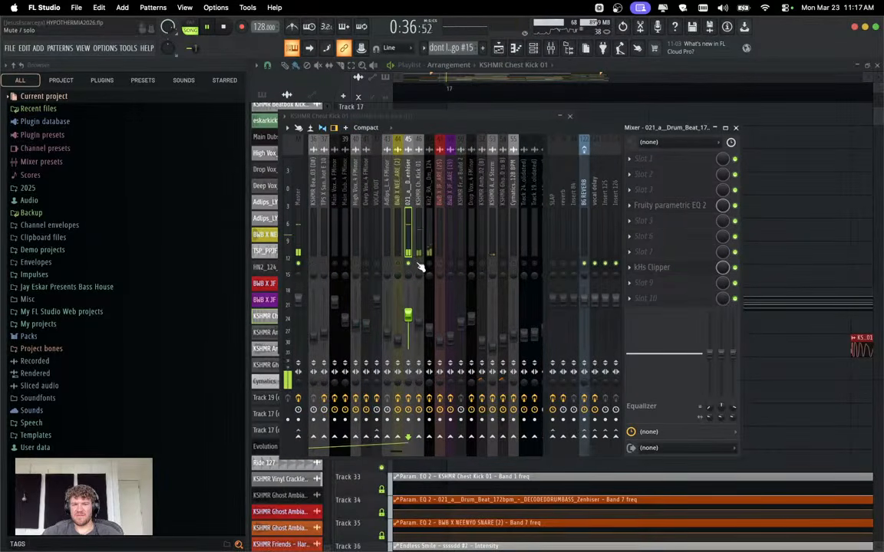
key(Right)
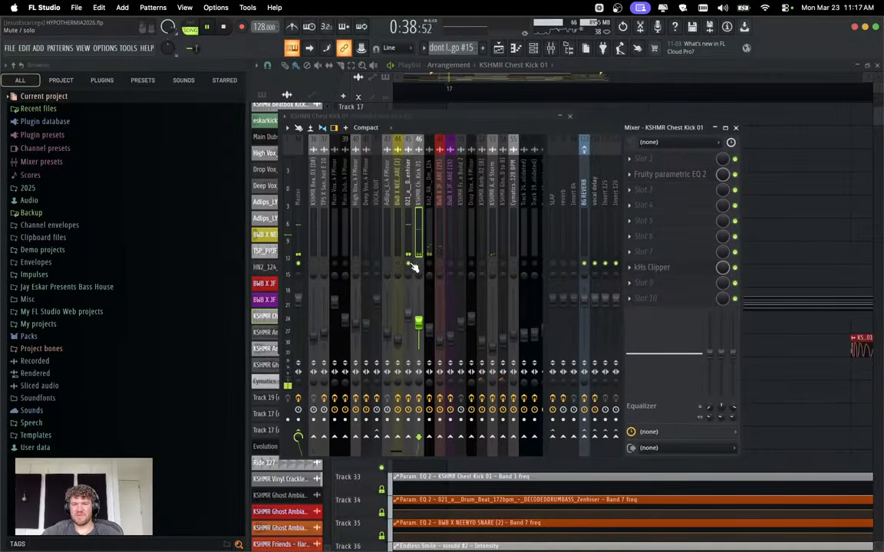
click(414, 263)
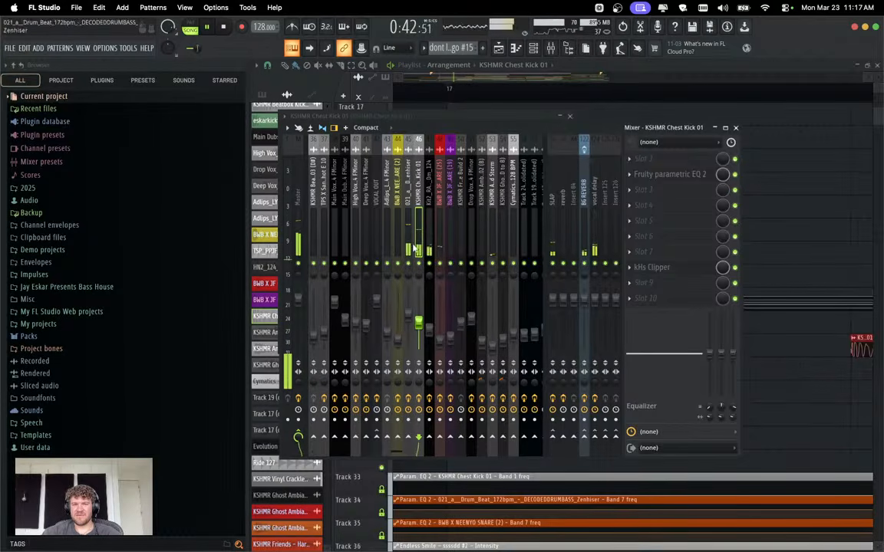
click(413, 250)
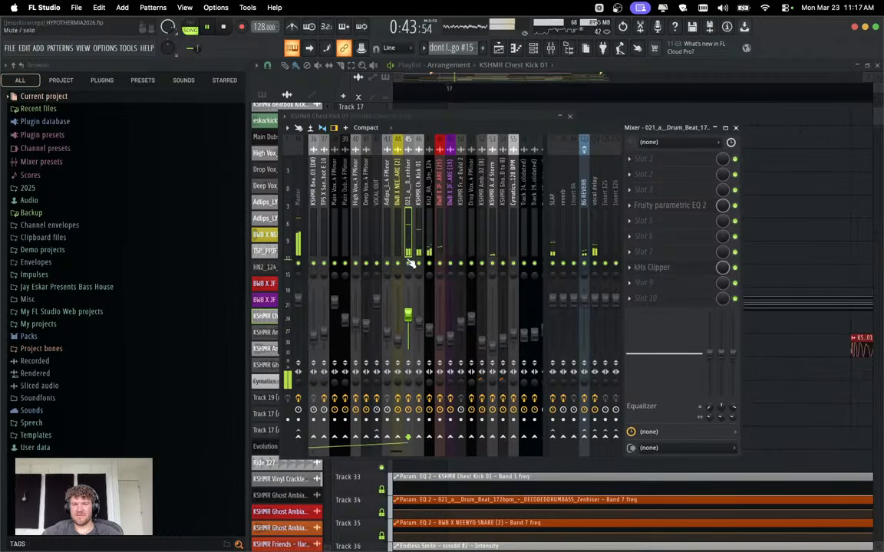
Check the Fruity parametric EQ 2 curve on the soloed 021_a__Drum_Beat_172bpm track, unsolo it, and replay the build-up from bar 17.
click(660, 205)
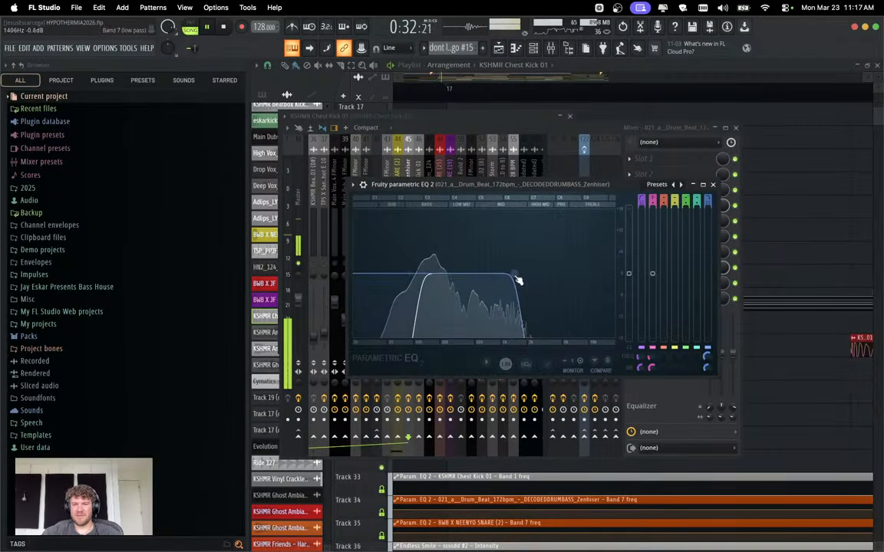
key(space)
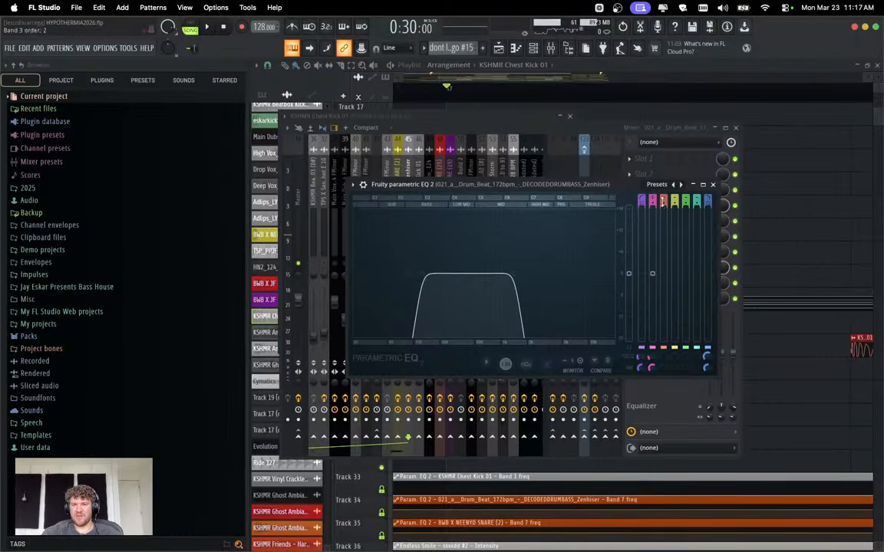
click(711, 186)
right_click(410, 263)
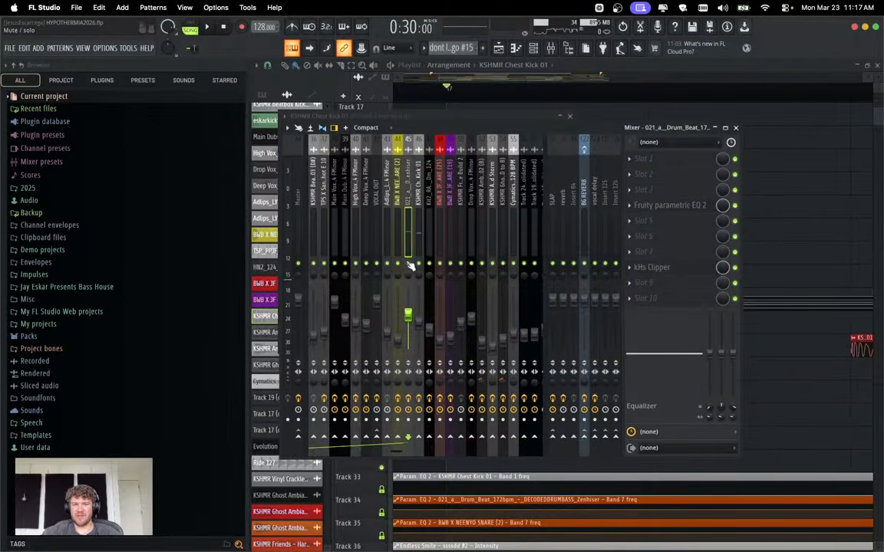
key(F9)
key(space)
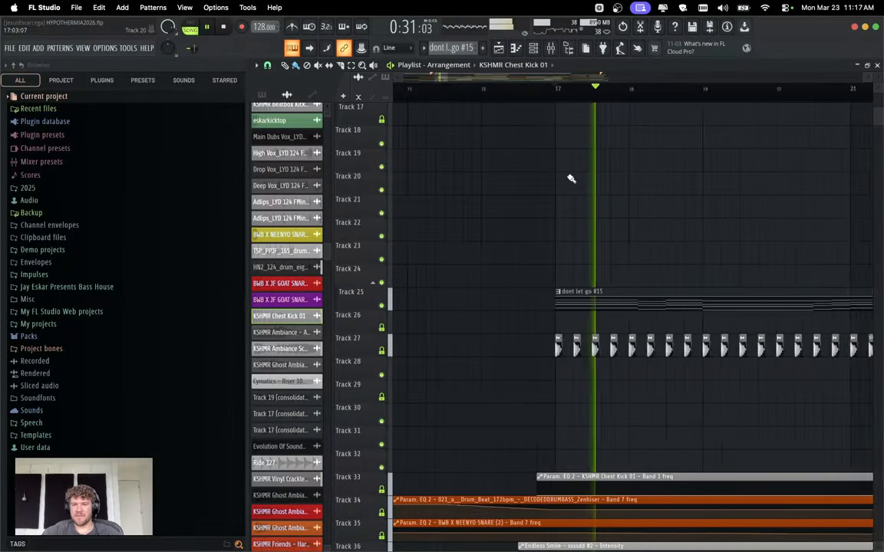
Raise the KSHMR Chest Kick 01 mixer fader slightly while the build-up plays, and stop playback.
scroll(572, 182, down, 3)
scroll(563, 321, down, 5)
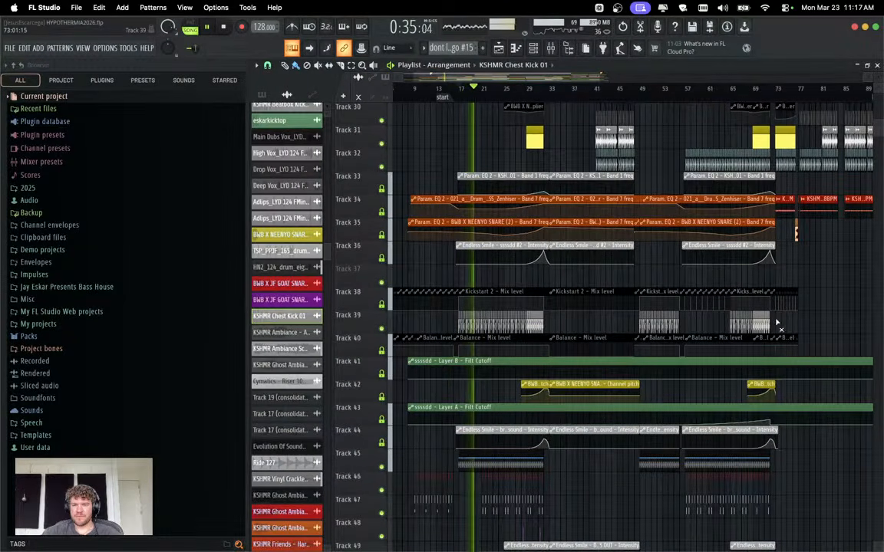
scroll(575, 230, up, 2)
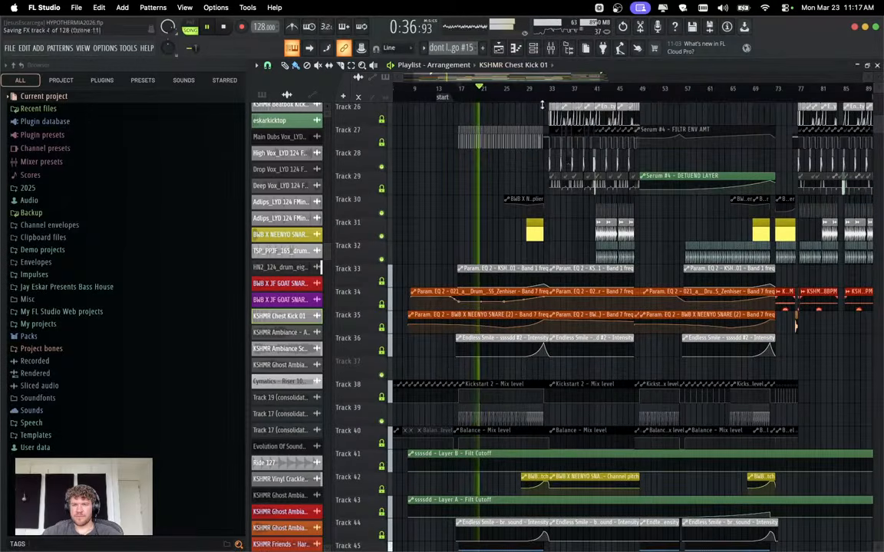
click(550, 51)
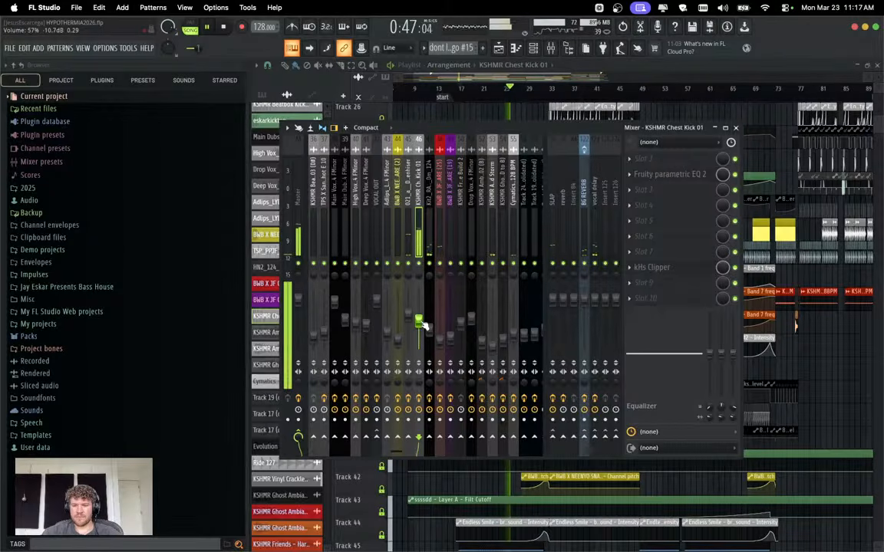
drag(422, 323, 422, 317)
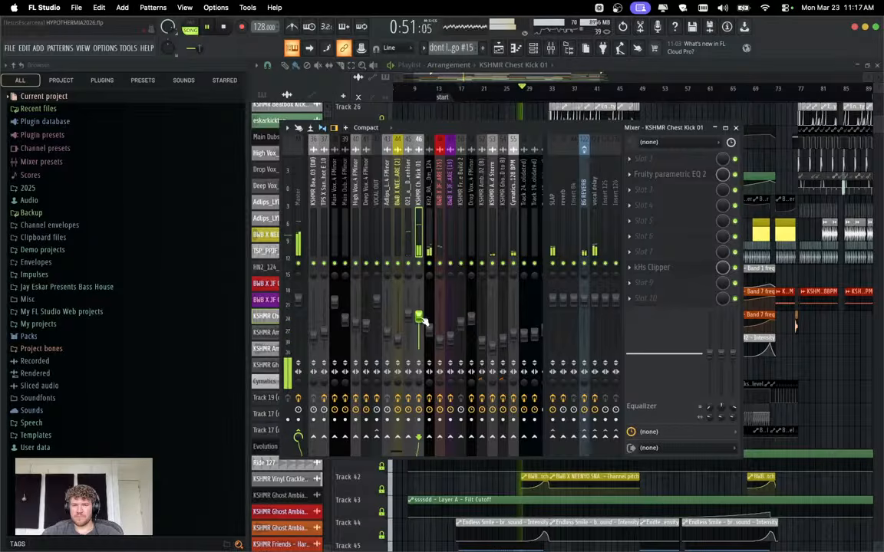
key(space)
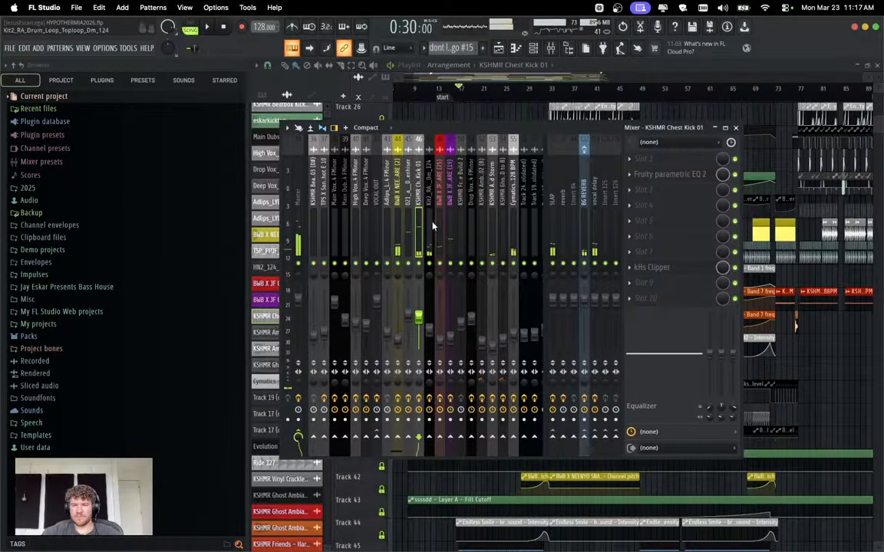
Open the dont let go #15 pattern's The Prince notes in the piano roll and add a B4 note to the opening chord.
key(F9)
scroll(469, 341, up, 6)
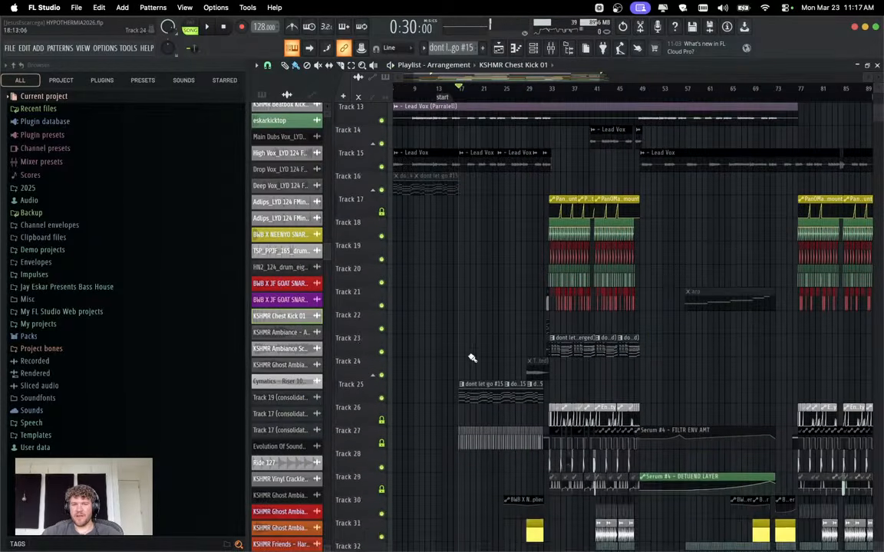
double_click(482, 485)
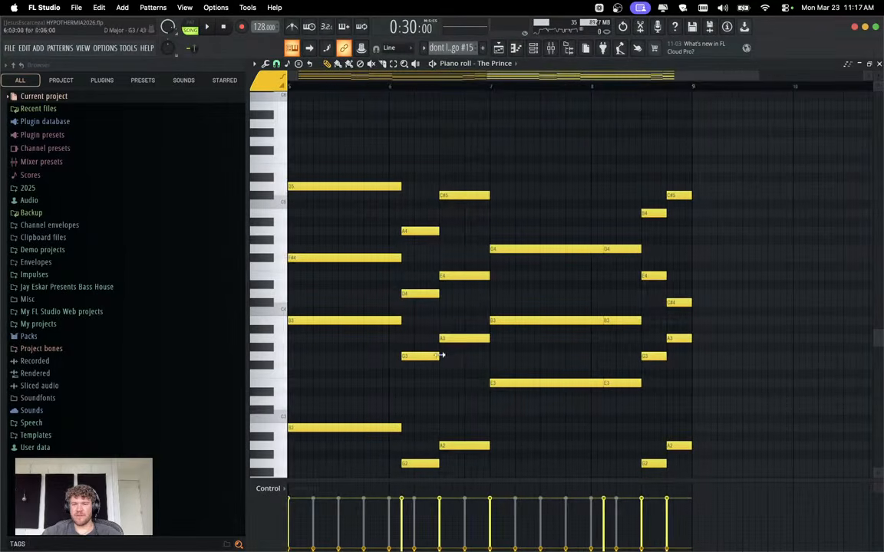
scroll(443, 354, left, 3)
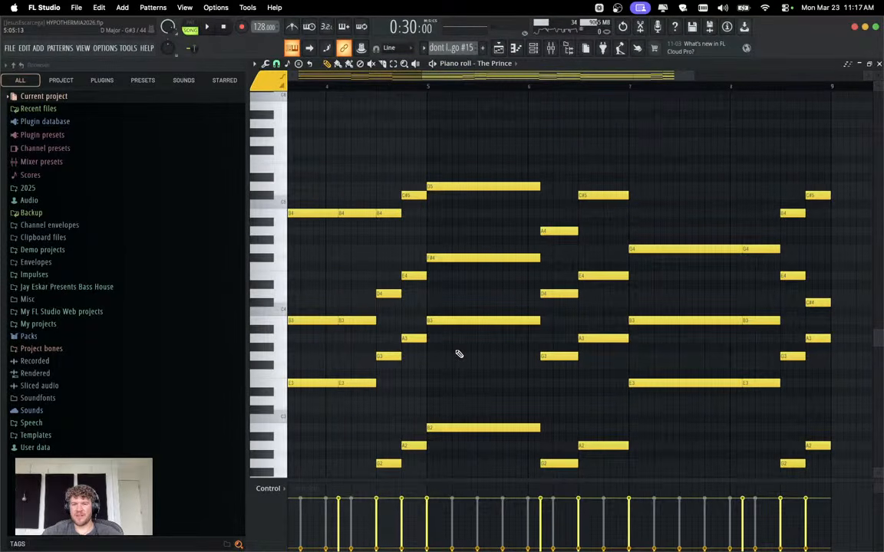
scroll(459, 353, down, 5)
scroll(460, 353, left, 3)
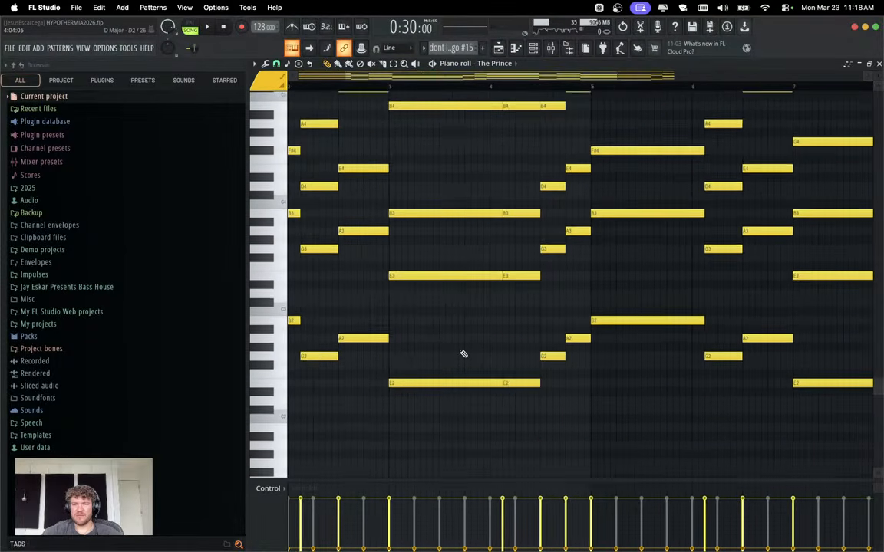
scroll(464, 353, left, 2)
scroll(464, 353, up, 5)
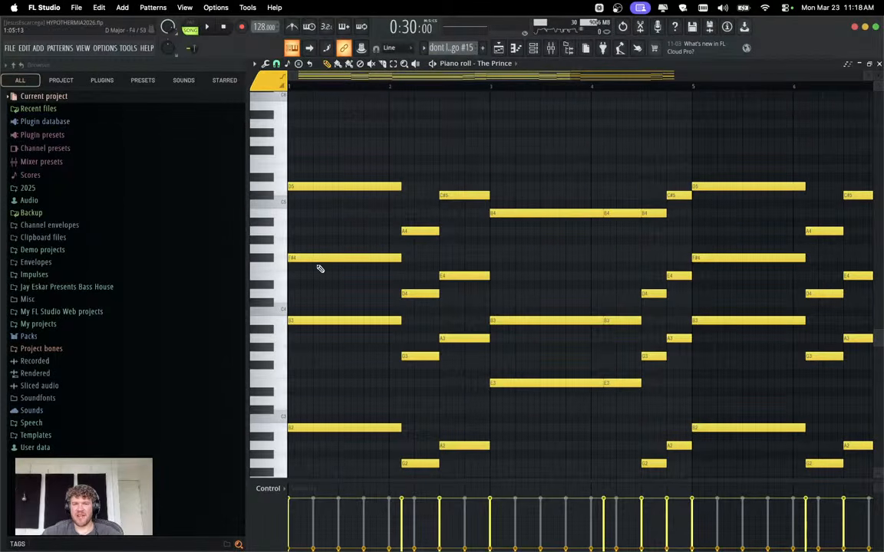
drag(313, 204, 311, 215)
key(space)
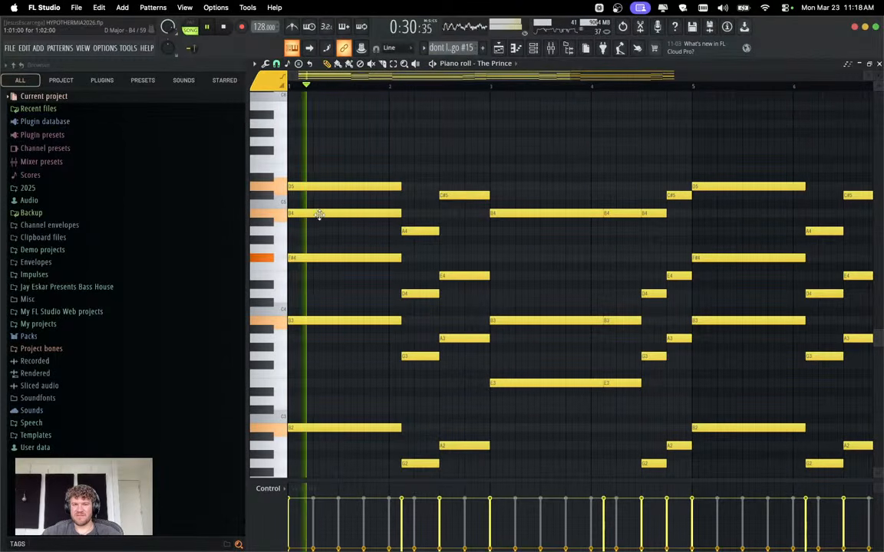
Add an A4 note at 2:11:00 and an F#4 note at 2:15:00 running into bar 3, replaying the passage.
click(426, 214)
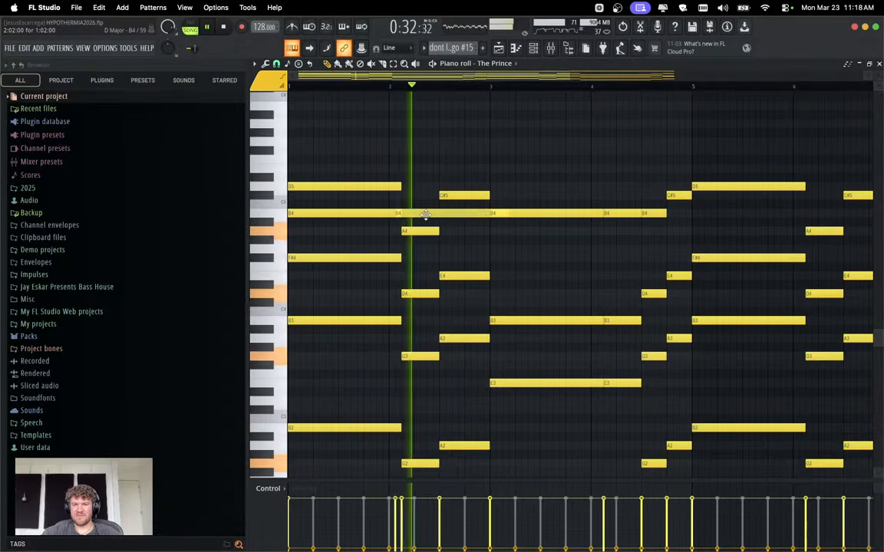
right_click(465, 216)
key(space)
key(space)
drag(419, 232, 471, 231)
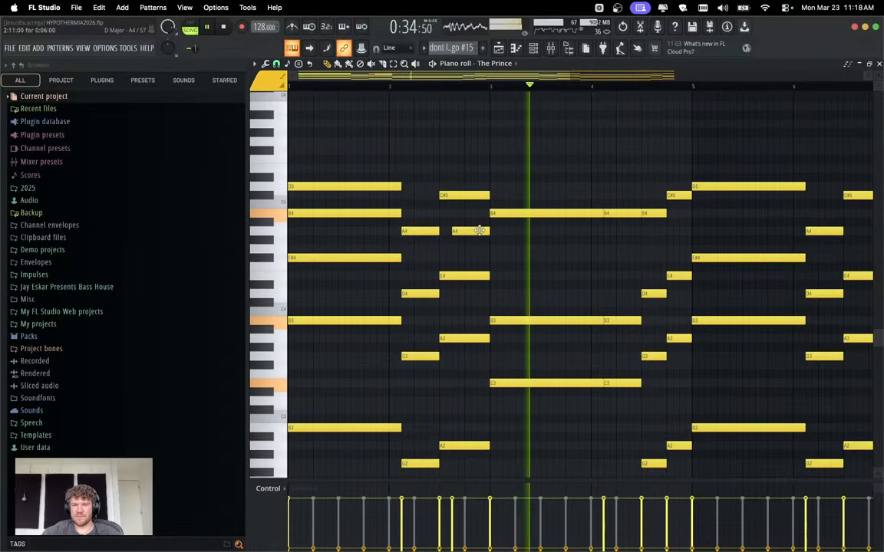
key(space)
key(space)
mouse_move(476, 231)
mouse_down()
mouse_move(543, 238)
mouse_move(529, 239)
mouse_move(524, 227)
mouse_move(484, 258)
mouse_move(486, 293)
mouse_move(499, 269)
mouse_move(495, 244)
mouse_move(493, 259)
mouse_move(483, 258)
mouse_move(503, 255)
mouse_up()
key(space)
key(space)
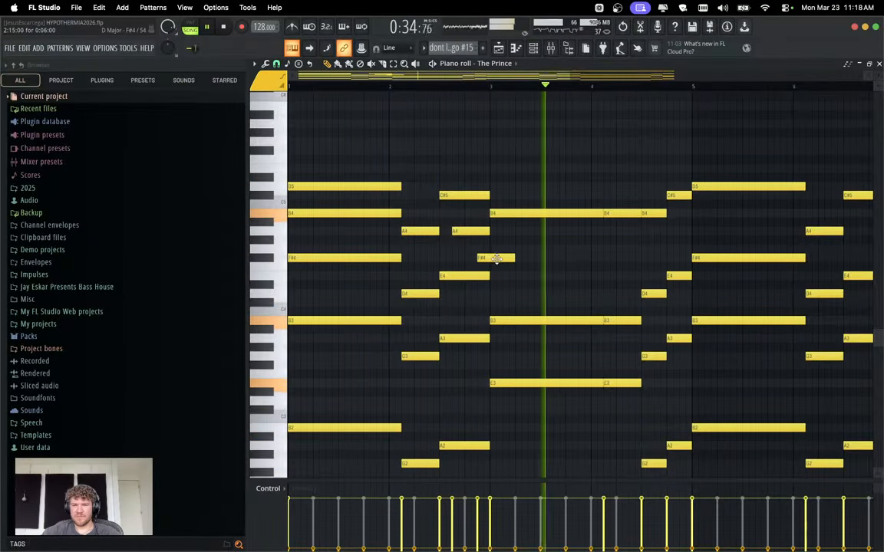
Add A4 notes near the end of bar 4 and at 1:09:00 in bar 1, auditioning the pattern.
key(space)
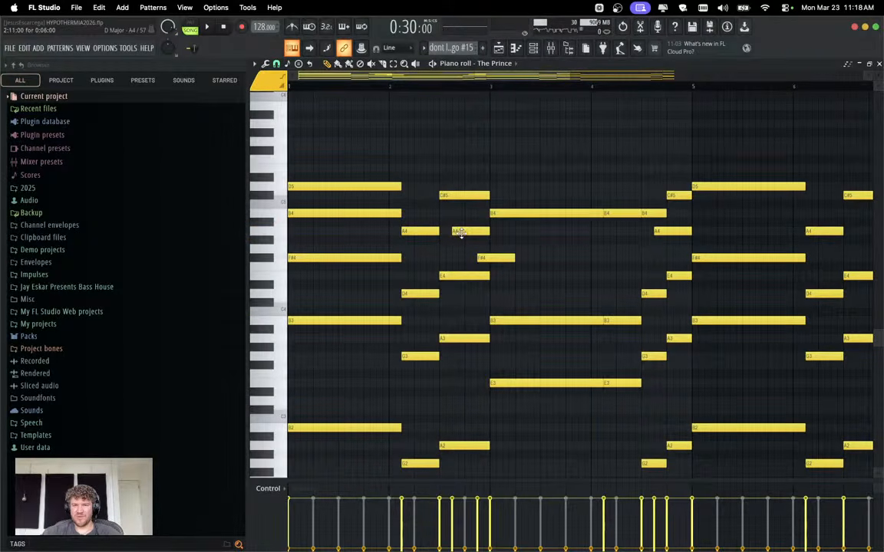
key(space)
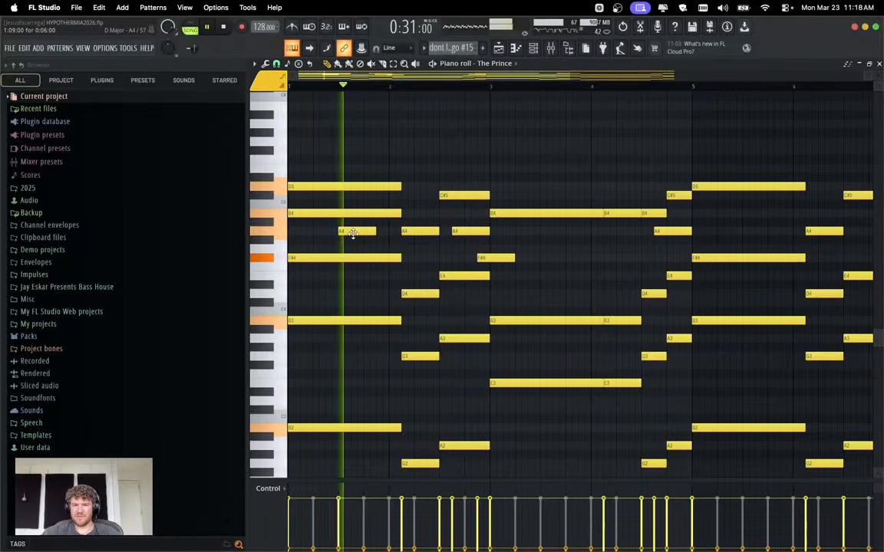
mouse_move(352, 232)
mouse_down()
mouse_move(320, 234)
mouse_move(349, 233)
mouse_up()
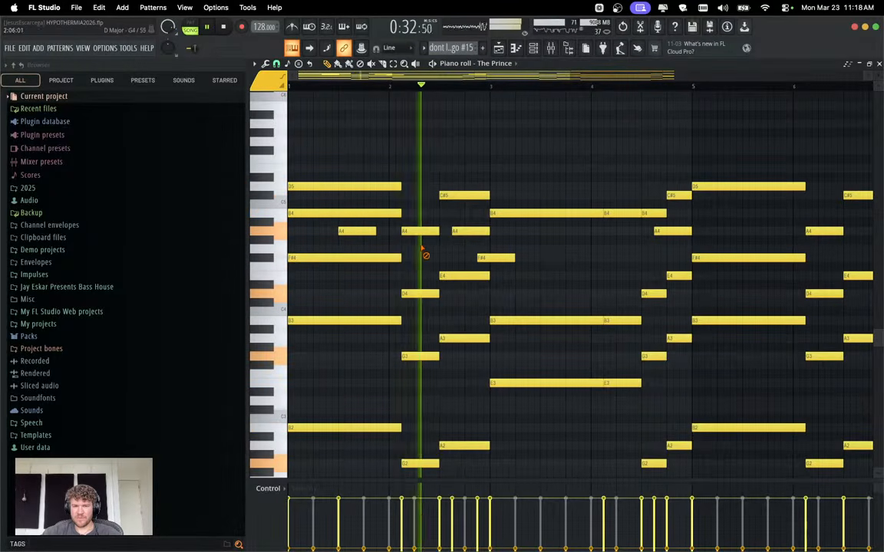
Lengthen the A4 notes in bars 1 and 2 to close the gaps between them, and audition the result.
drag(377, 232, 388, 232)
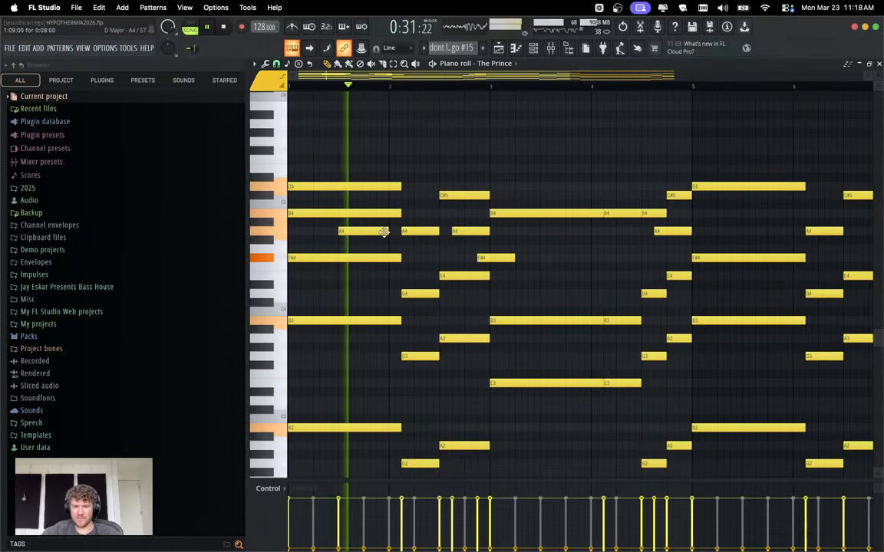
drag(388, 232, 398, 233)
key(space)
key(space)
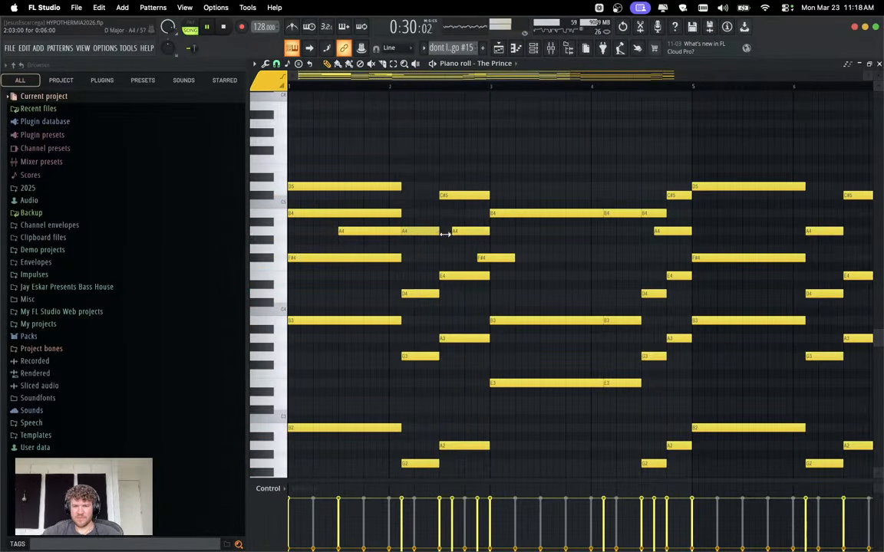
drag(442, 231, 450, 232)
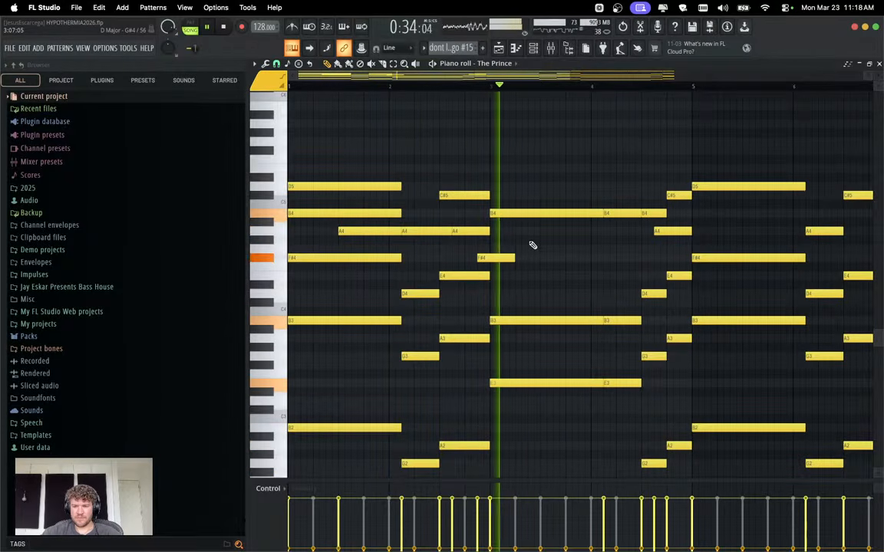
key(space)
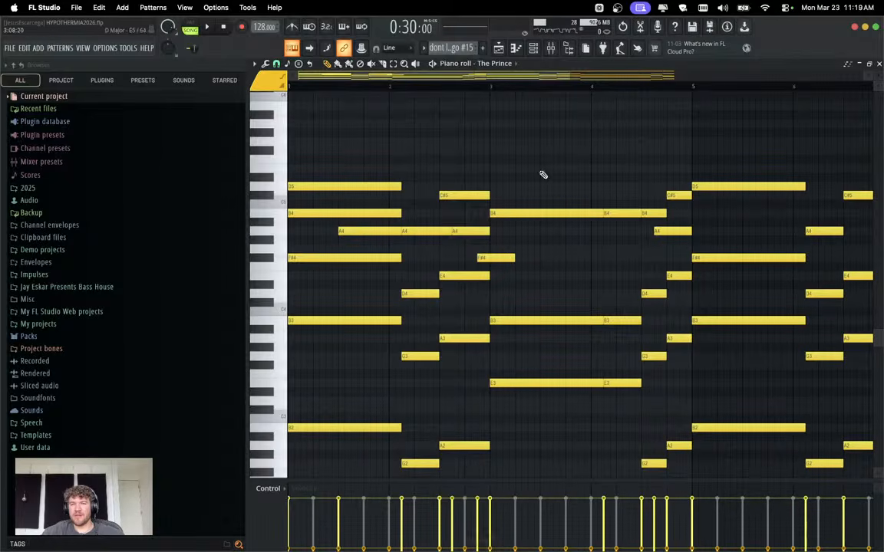
Check the effects chain on the Master mixer track and return to the piano roll.
click(553, 48)
click(302, 191)
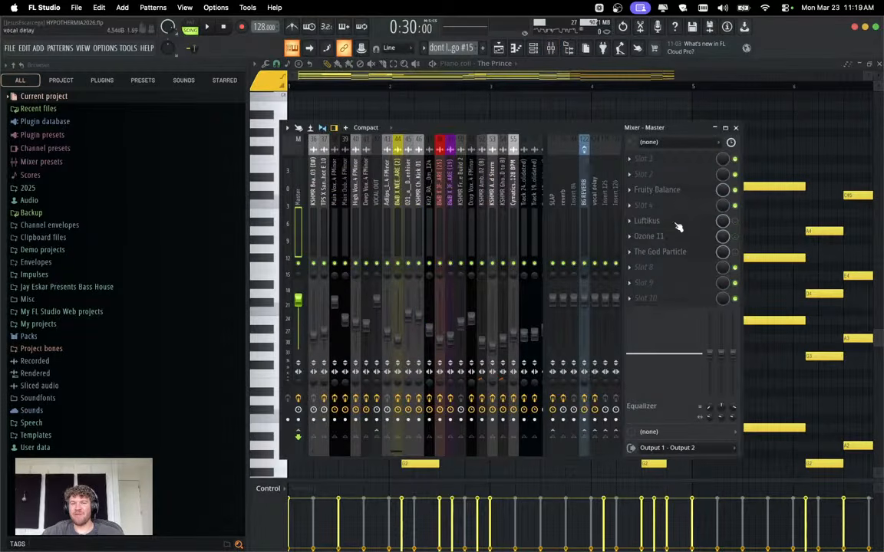
click(735, 128)
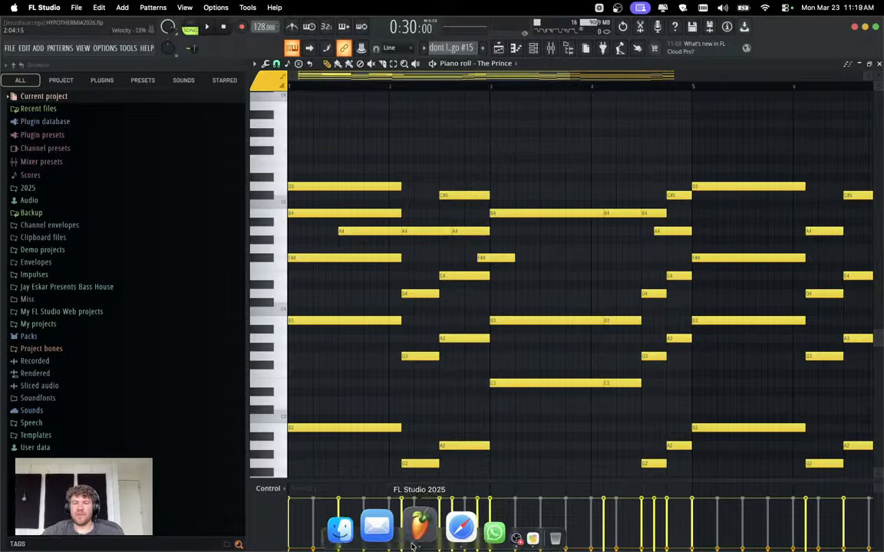
Switch to OBS to check the stream's audio levels during playback, and return to FL Studio to hear the pattern.
click(461, 529)
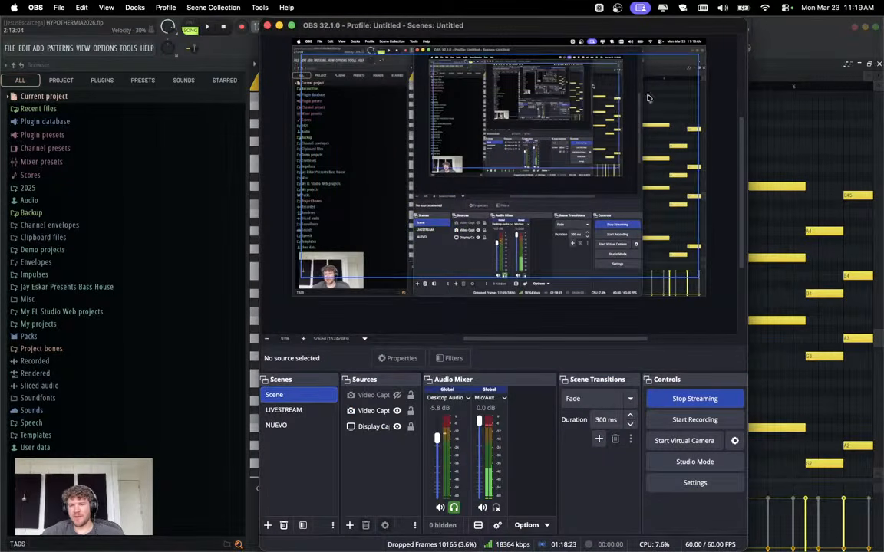
click(755, 71)
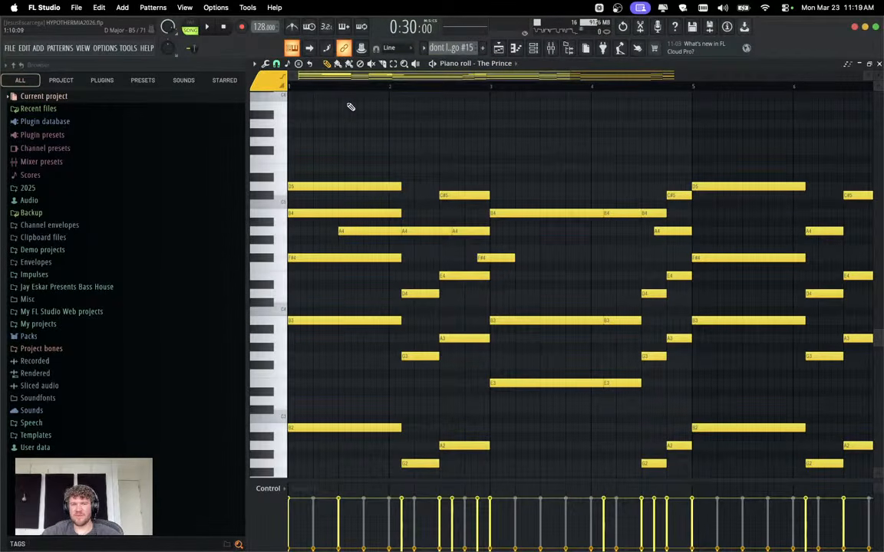
key(space)
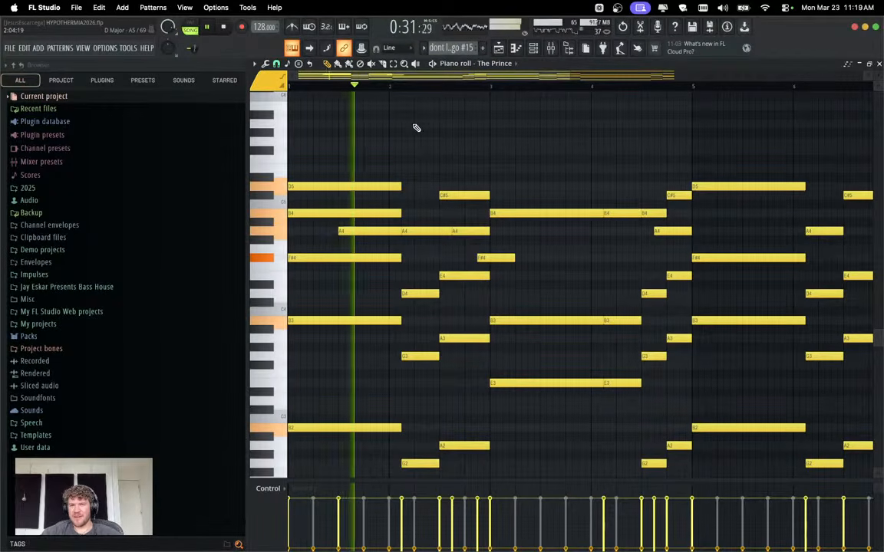
key(super+Tab)
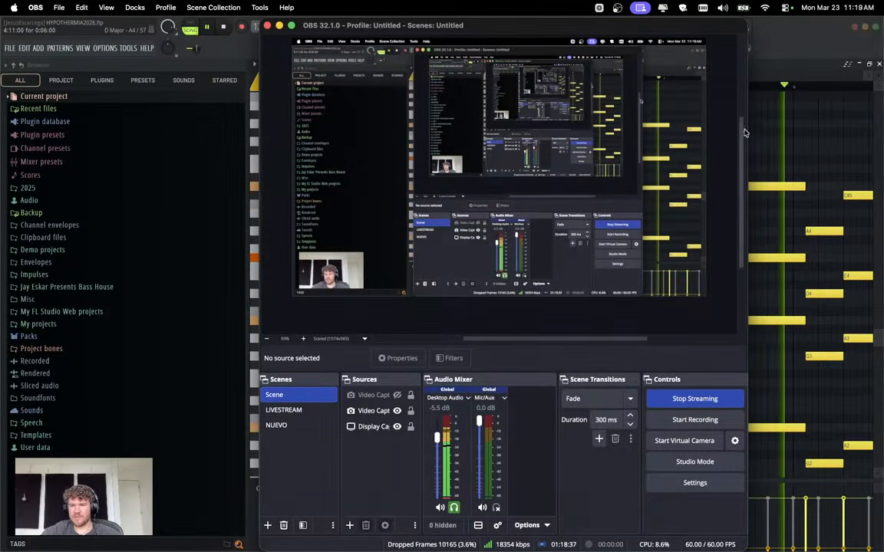
key(super+Tab)
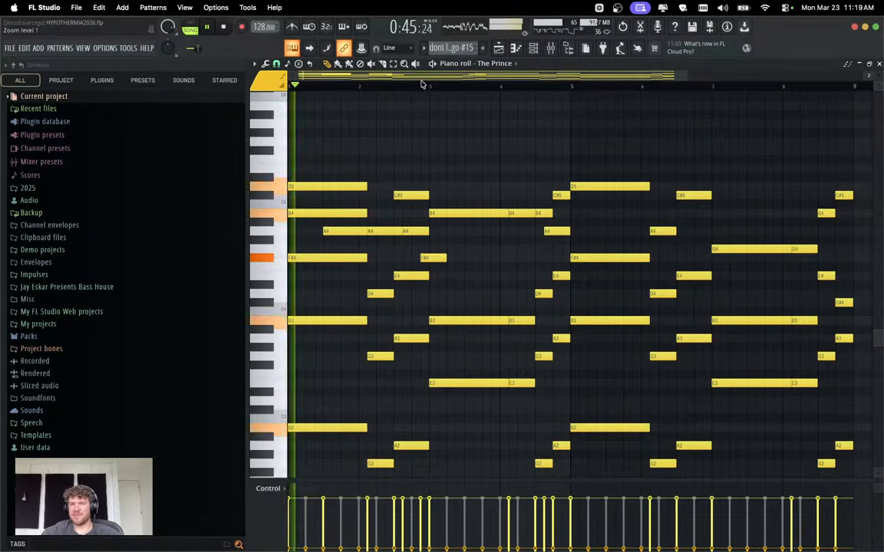
key(space)
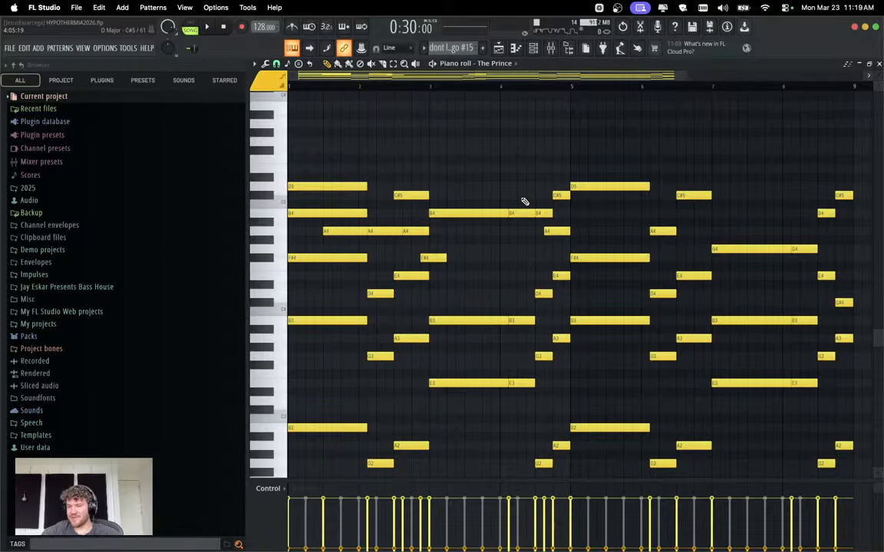
Shift the first A4 note in bar 1 earlier and add a B3 note at 1:13:00, auditioning both.
click(547, 48)
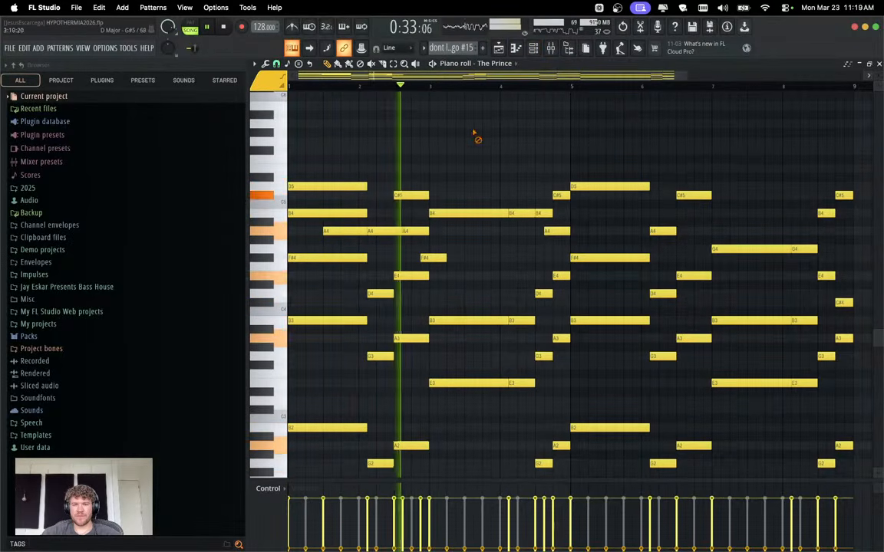
scroll(319, 257, up, 2)
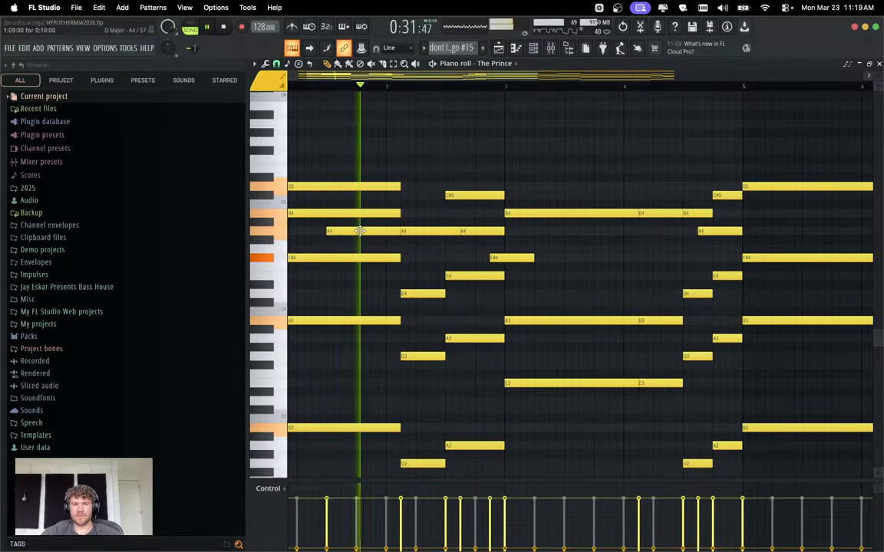
key(space)
click(396, 290)
drag(396, 289, 404, 320)
key(space)
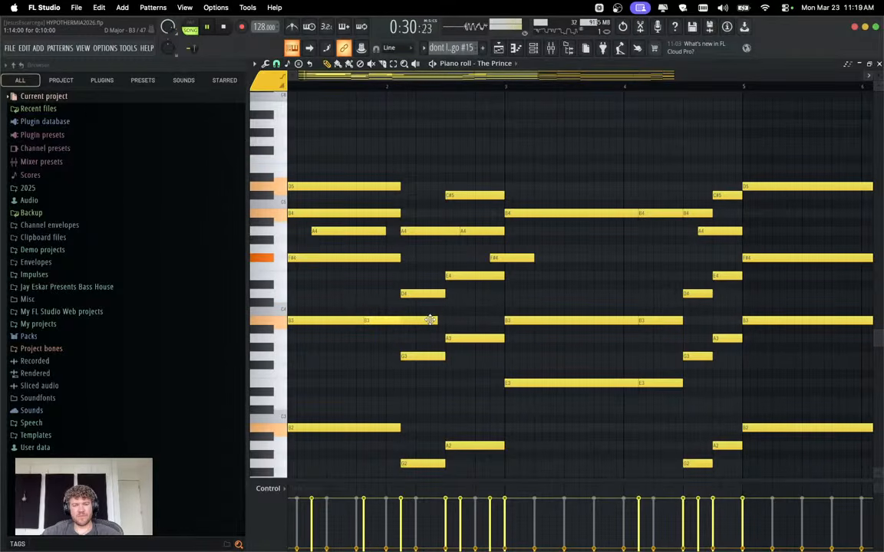
key(space)
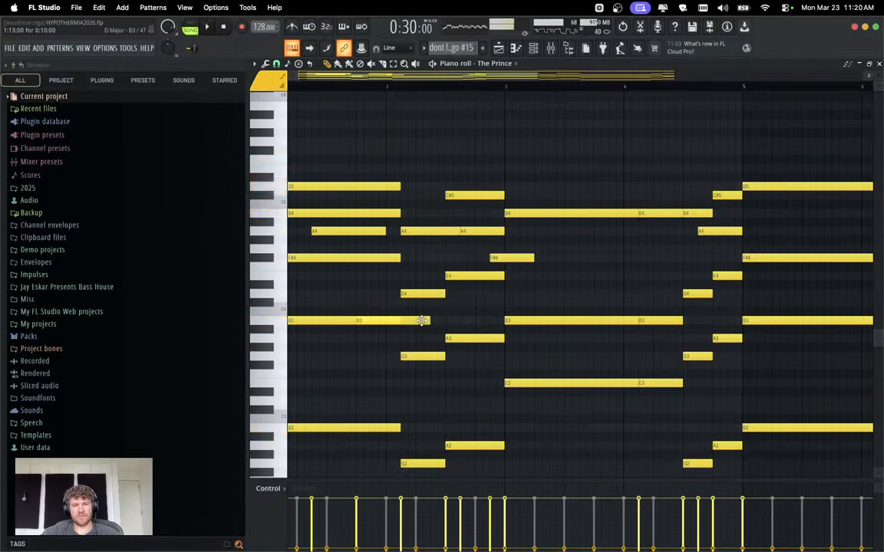
Lengthen the added B3 note to the end of the G3 and D4 notes in bar 2, and replay the pattern.
key(space)
drag(428, 322, 443, 322)
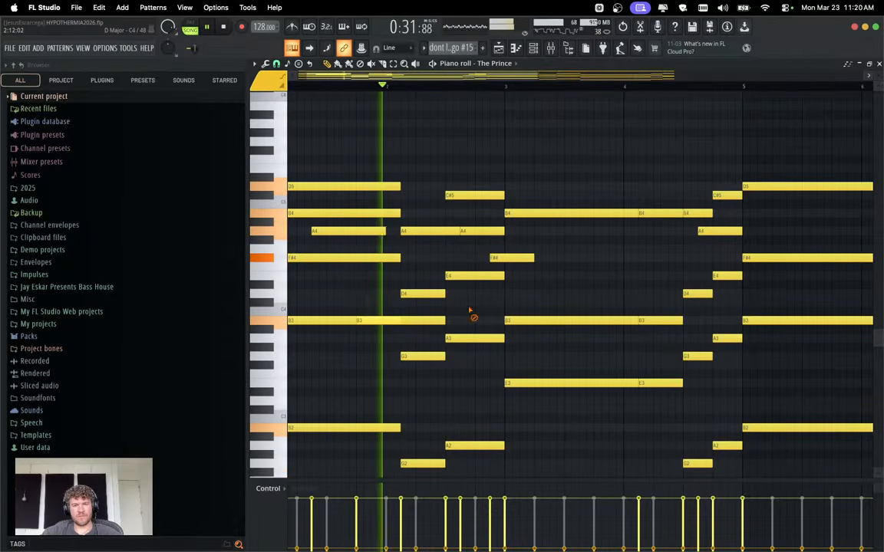
key(space)
key(space)
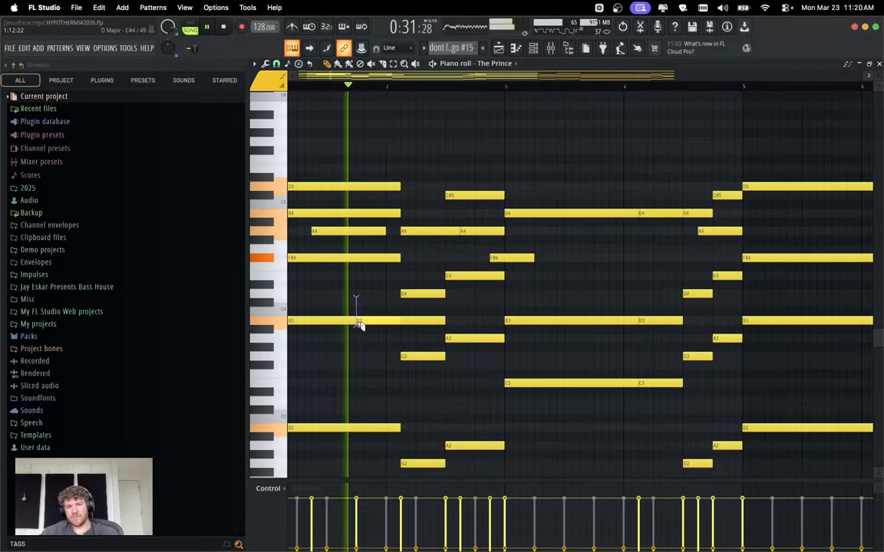
Move the added B3 note in bar 1 to start at 1:15:00 and audition the pattern.
key(space)
key(space)
drag(389, 320, 404, 320)
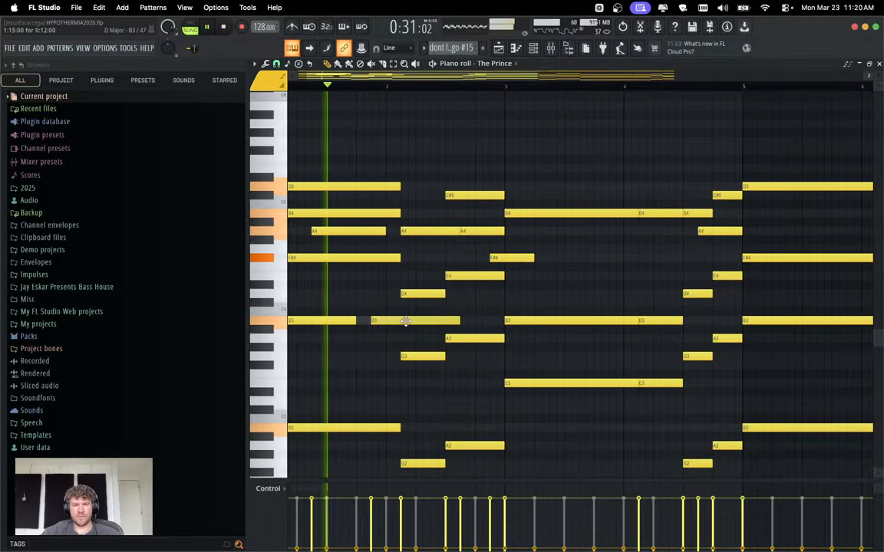
key(space)
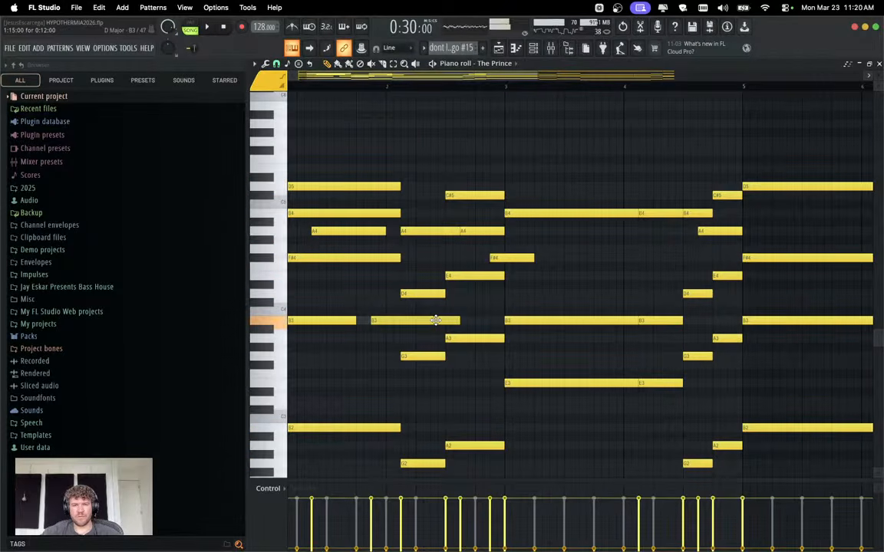
Raise the moved note to D4, trim it to 0:10:00, extend the first B3 up to its start, and replay the pattern.
drag(435, 316, 437, 293)
key(space)
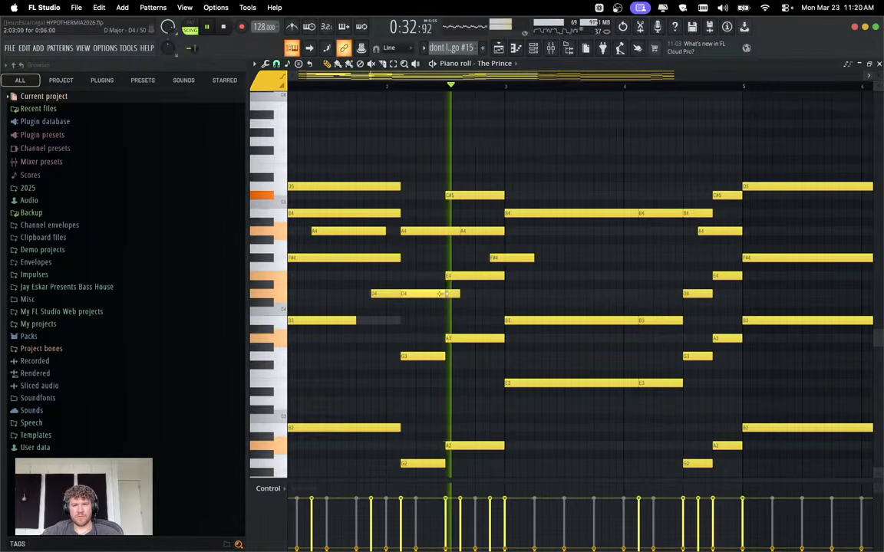
key(space)
drag(454, 294, 445, 296)
key(space)
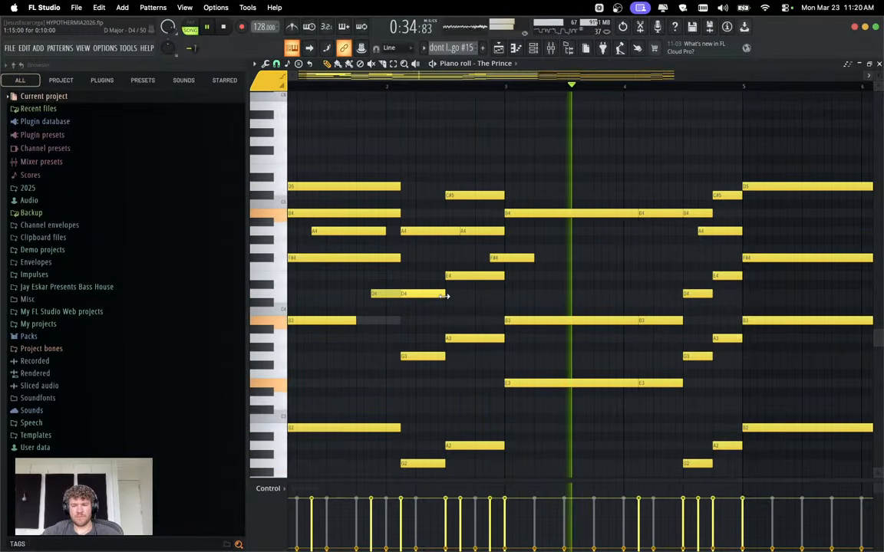
key(space)
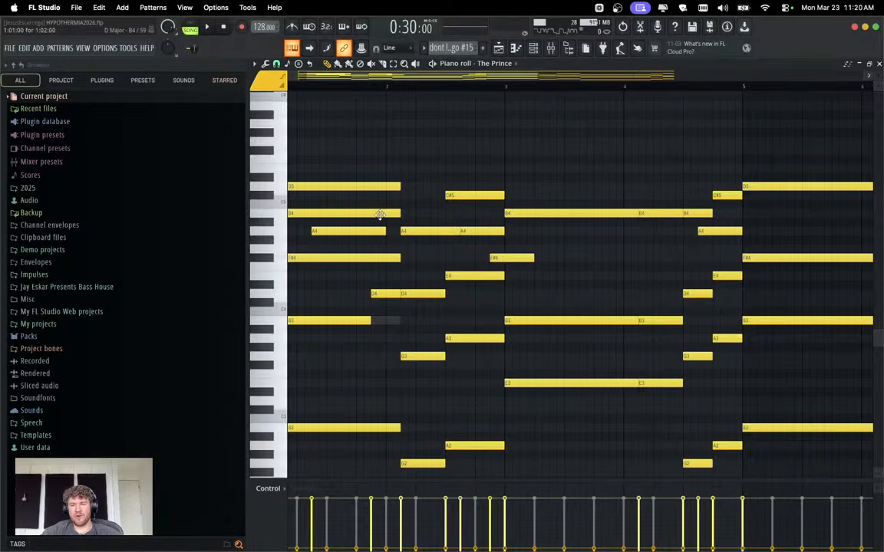
Check FL Studio's audio device settings and OBS's audio mixer, and return to the piano roll.
click(104, 48)
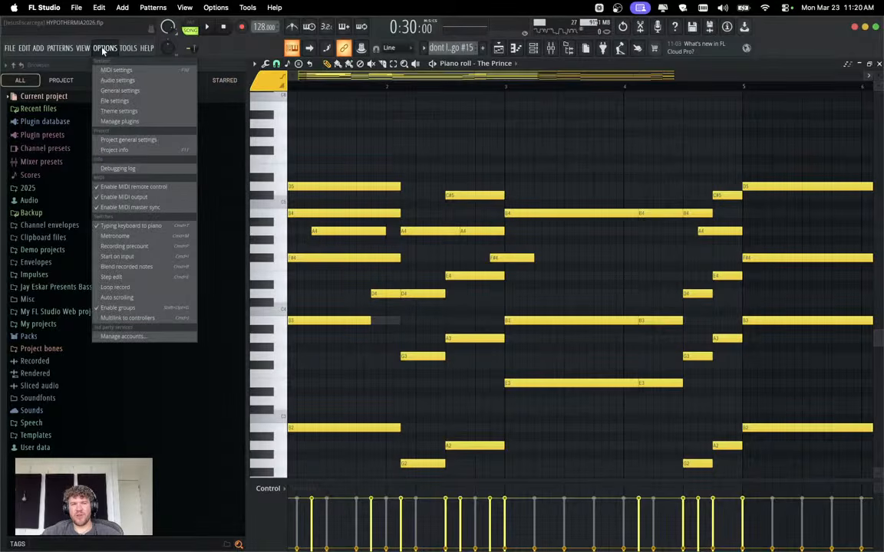
click(117, 81)
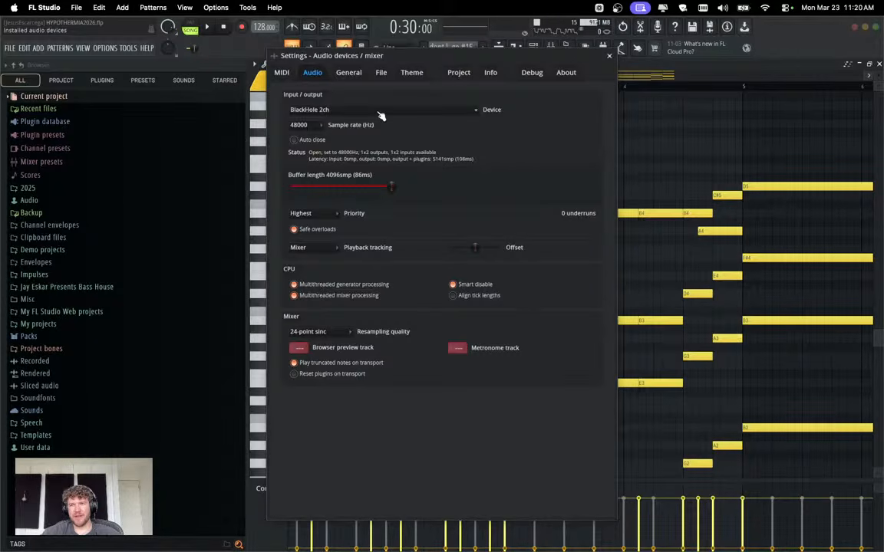
click(609, 57)
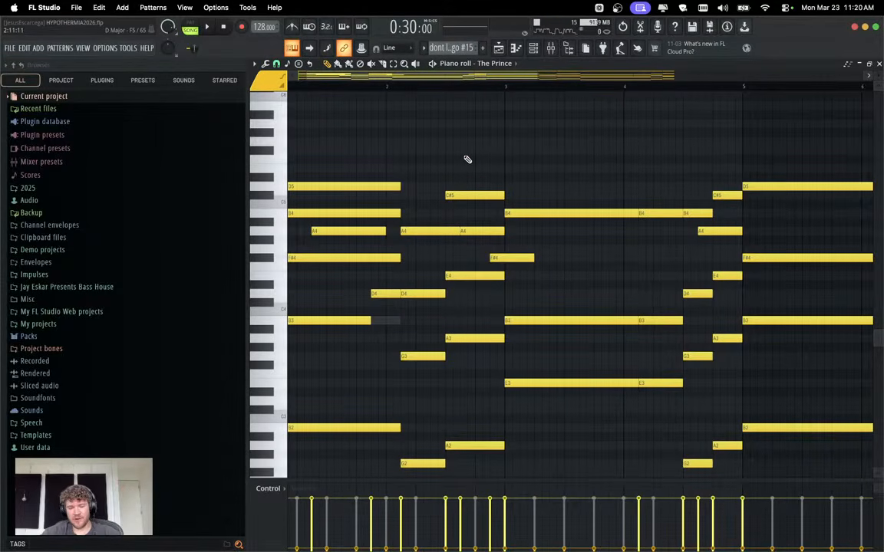
key(super+Tab)
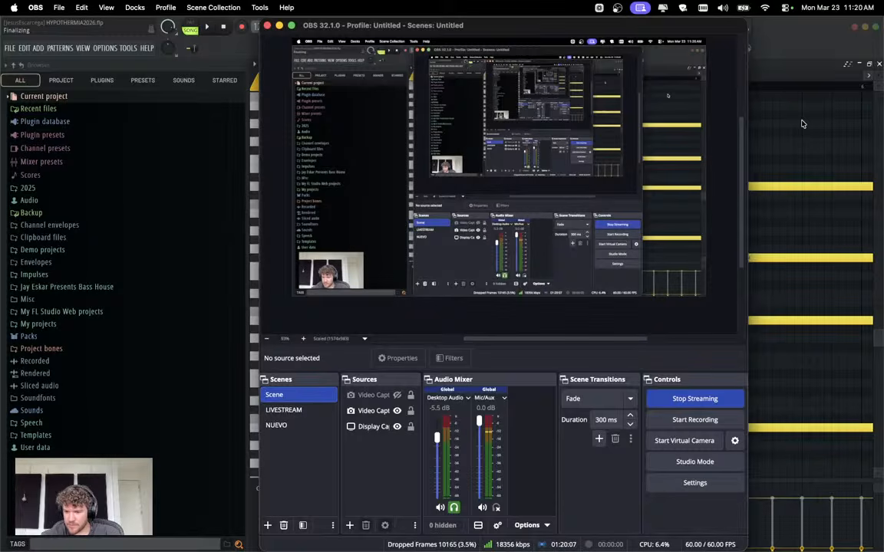
click(779, 69)
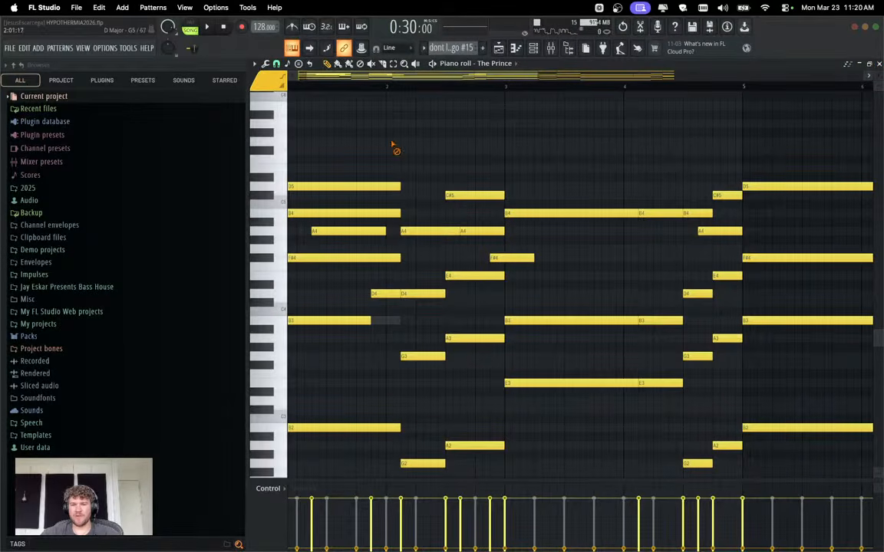
Audition the pattern and shift the bar 1 A4 note to 1:09:00 so it meets the A4 in bar 2.
scroll(440, 308, left, 2)
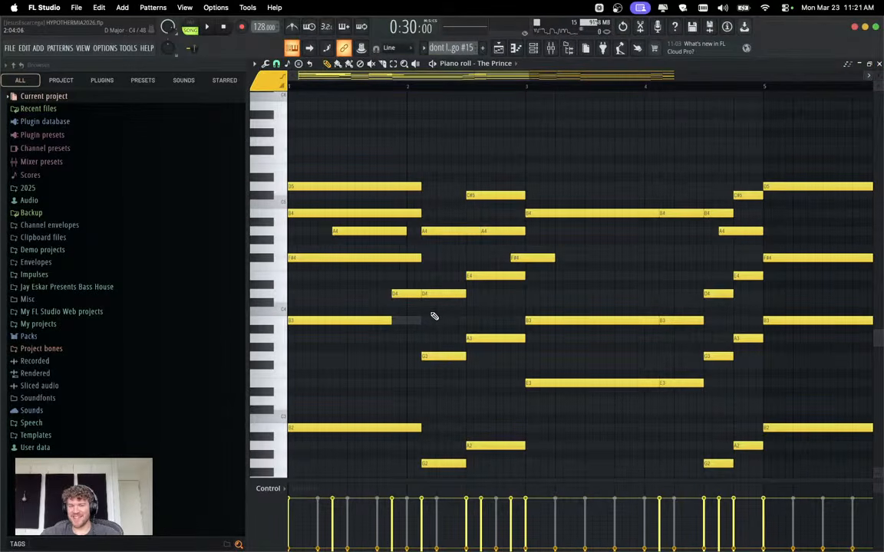
key(space)
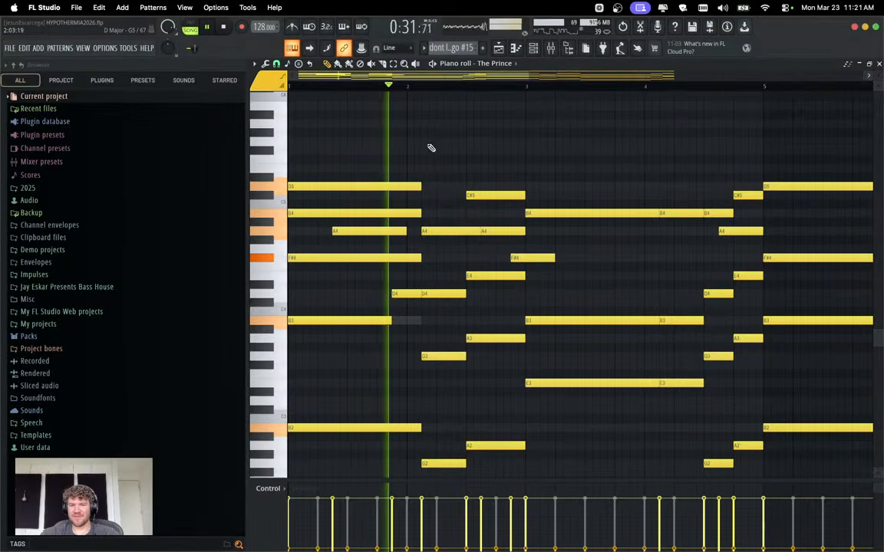
key(space)
key(space)
drag(352, 231, 366, 231)
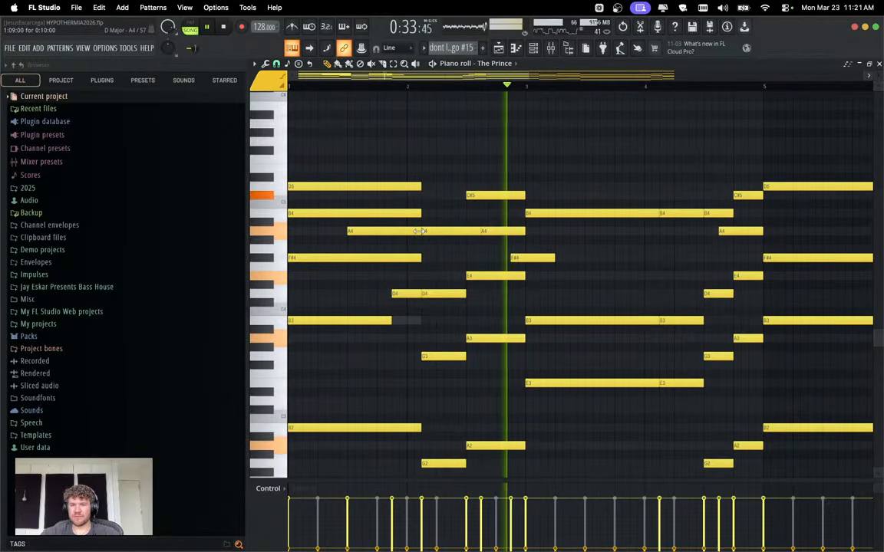
key(space)
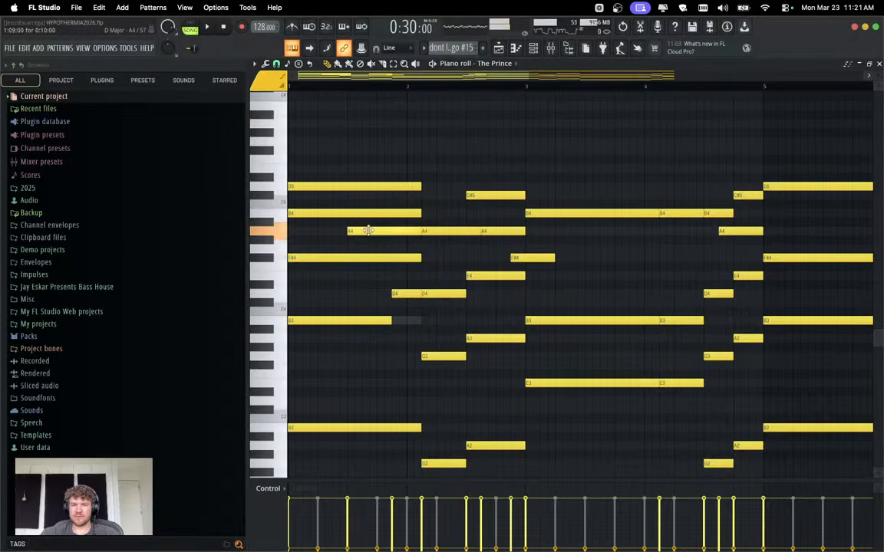
Add an A4 note in the second half of bar 3 and a D4 note at 4:01:00, adjusting the A4 one step earlier during playback.
click(606, 231)
drag(608, 226, 616, 226)
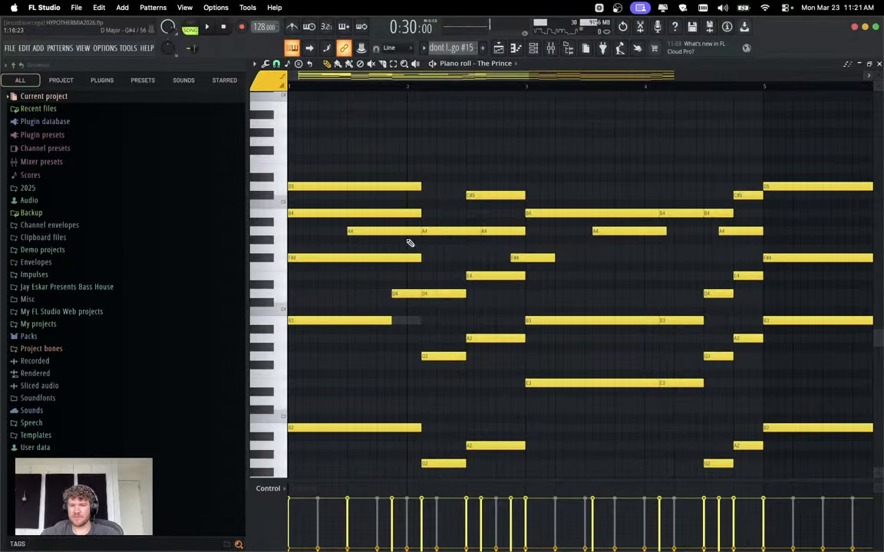
click(614, 293)
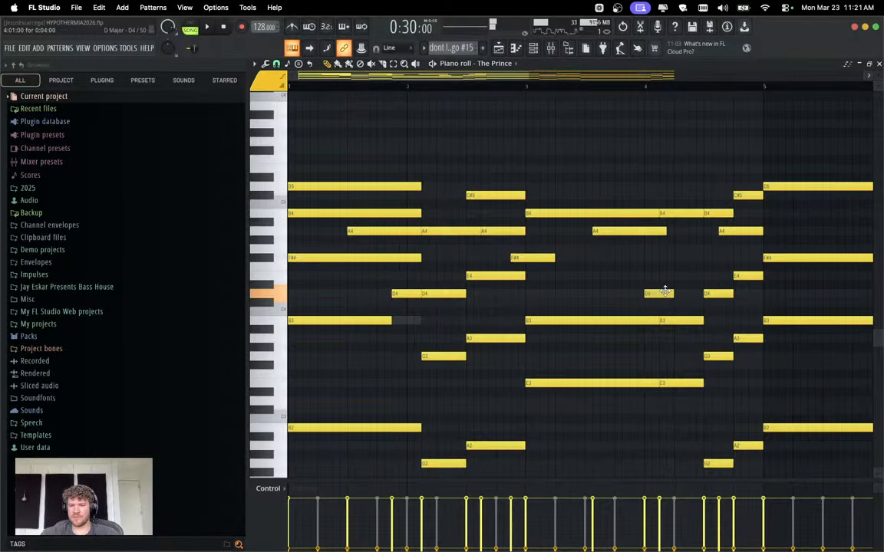
drag(665, 291, 662, 292)
key(space)
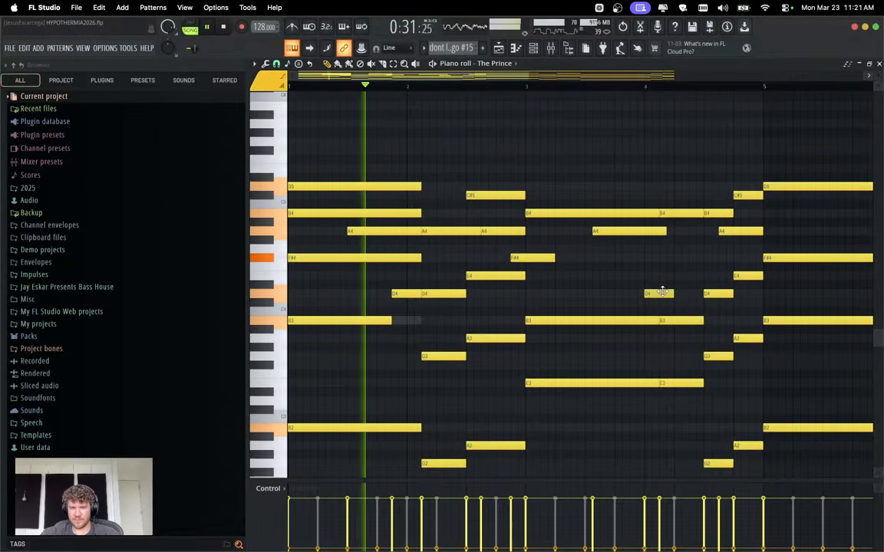
drag(614, 232, 608, 232)
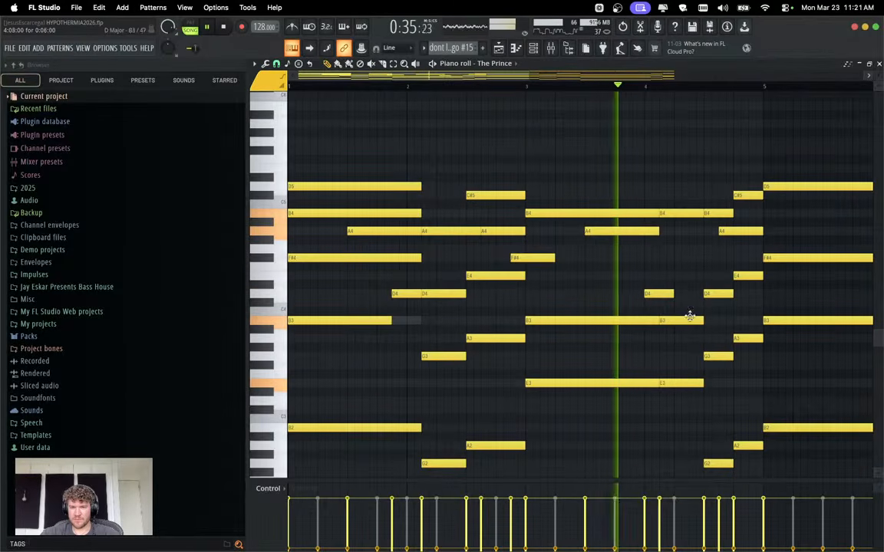
Move the added D4 note to 3:13:00, trying it at C#4, and lengthen it at D4 to 0:13:00.
key(space)
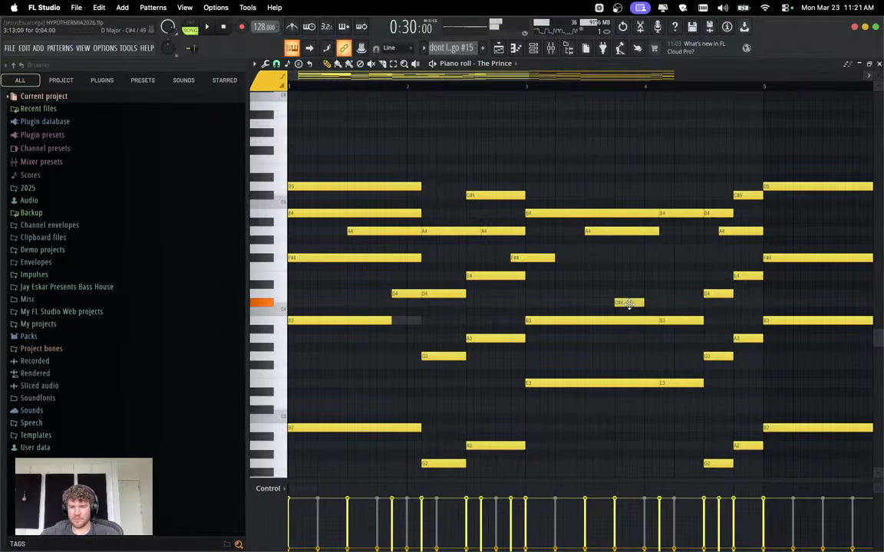
key(space)
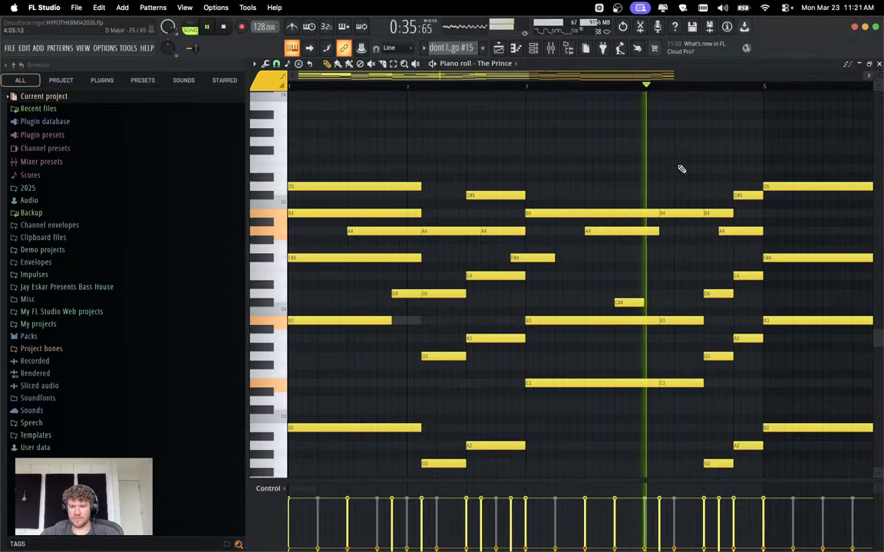
key(space)
key(space)
drag(630, 306, 712, 294)
key(space)
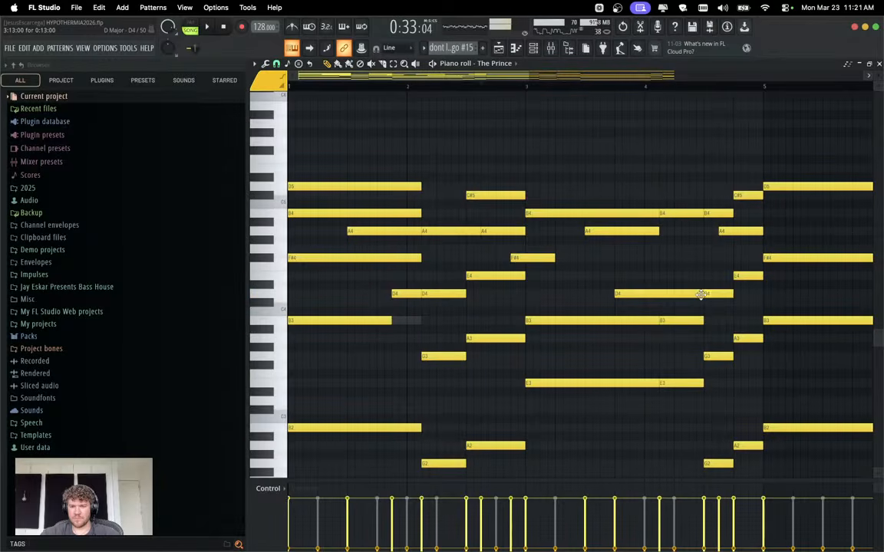
Slice off and delete the tail of the long D4 note, set the remainder to 3:15:00 with length 0:08:00, and replay.
key(space)
shift+right_click(667, 296)
right_click(682, 296)
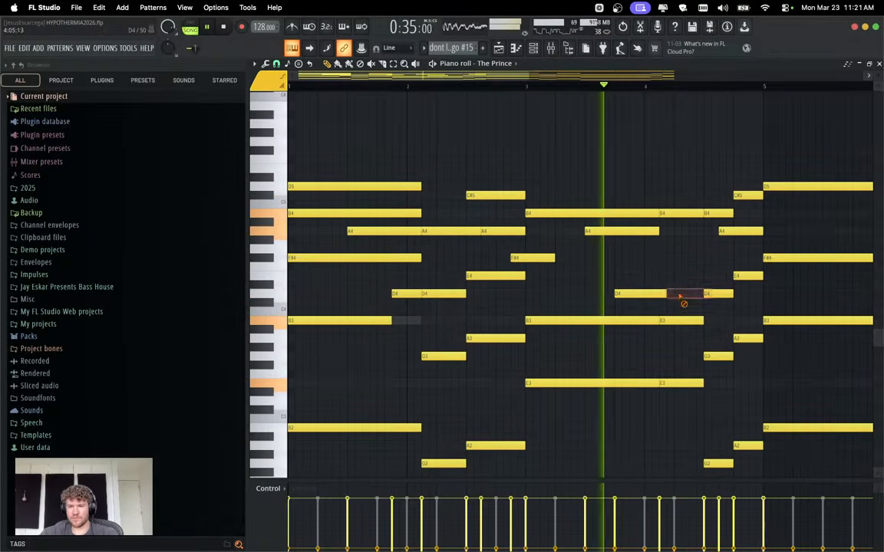
key(space)
drag(642, 294, 687, 294)
key(space)
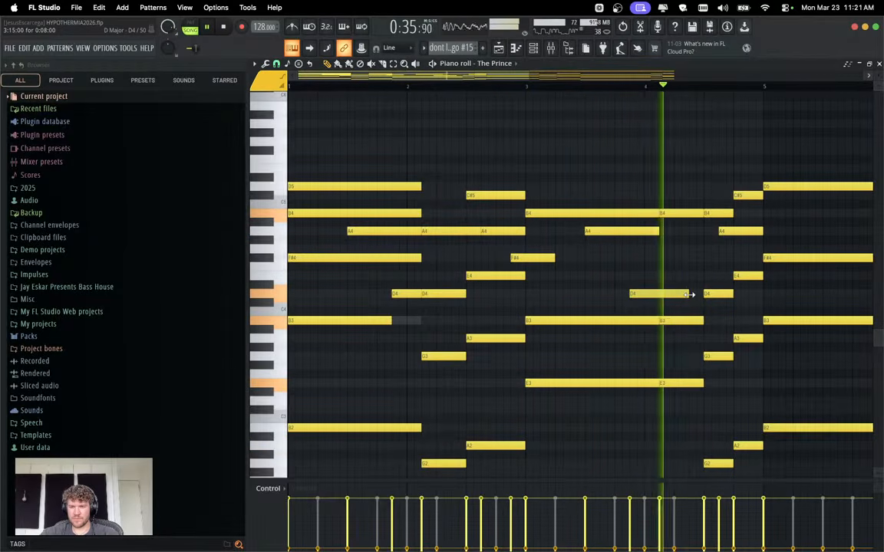
Open the ssssdd channel's notes in the piano roll from the channel rack.
scroll(643, 283, down, 6)
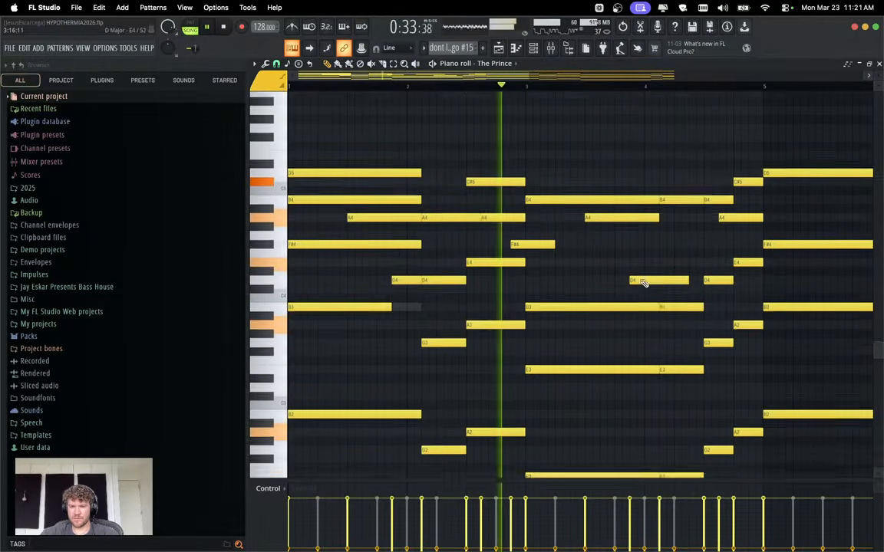
key(F6)
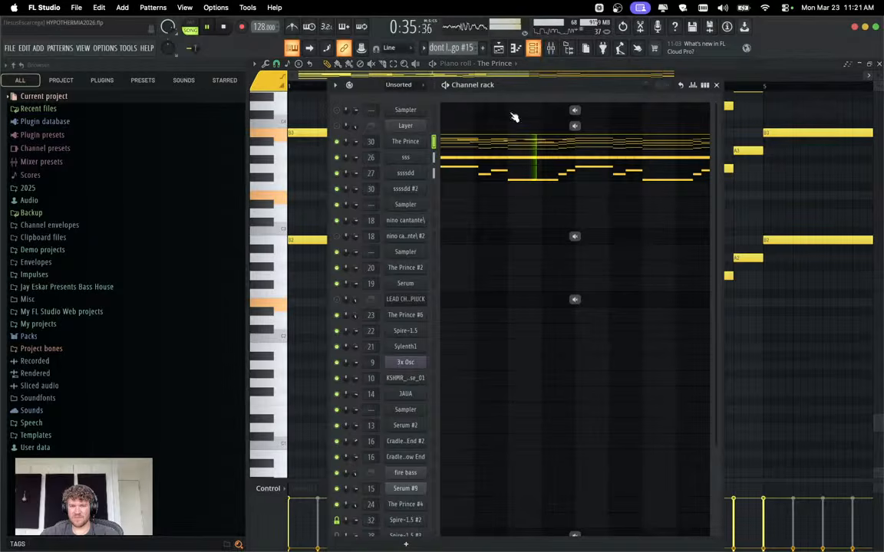
click(520, 178)
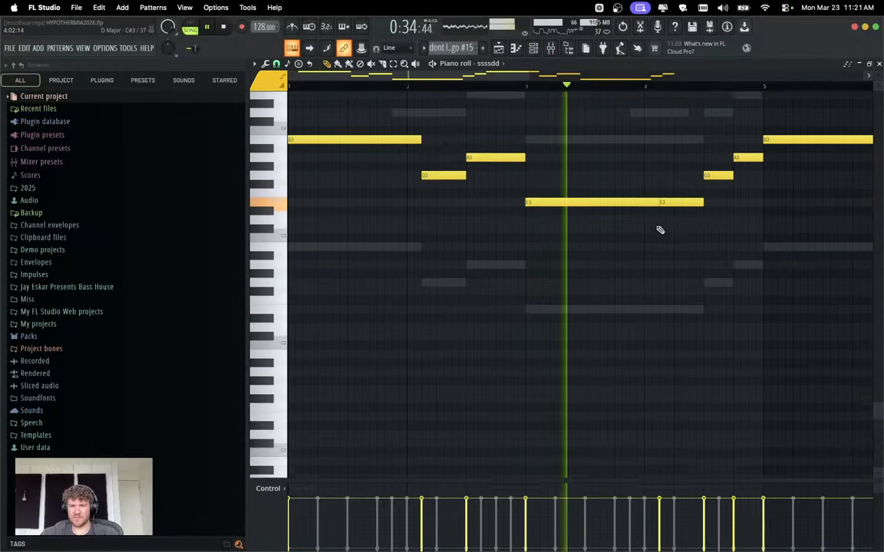
scroll(667, 261, up, 2)
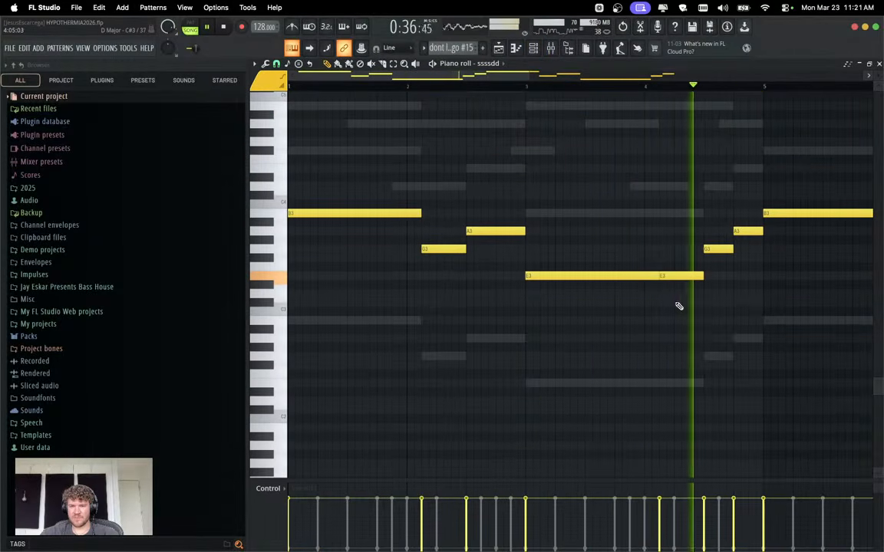
Try the second E3 note in bar 4 of ssssdd an octave higher at E4, and lower it back to E3.
drag(682, 313, 673, 242)
key(ctrl+Up)
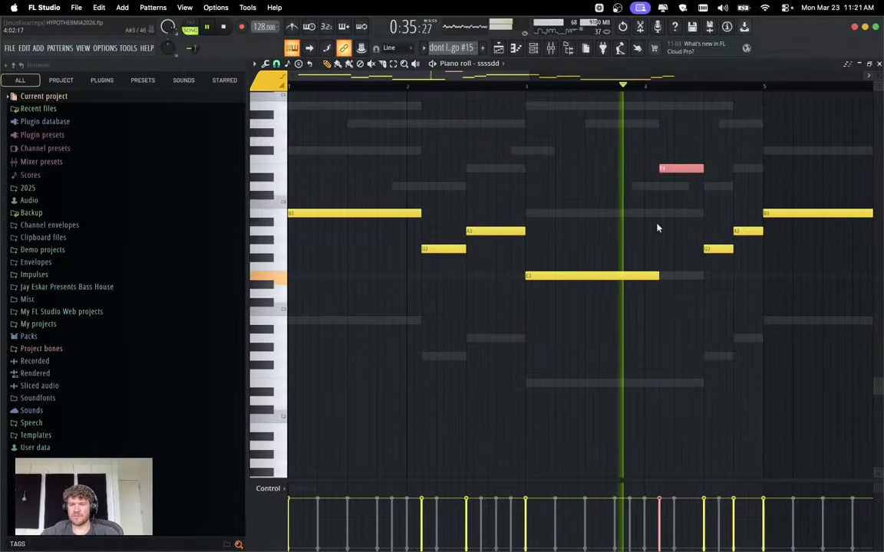
click(749, 196)
scroll(749, 196, up, 4)
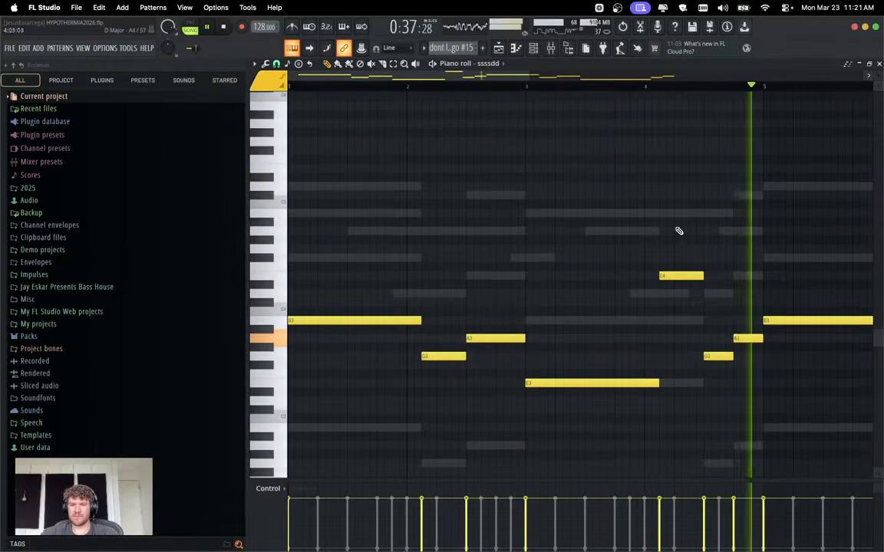
click(667, 275)
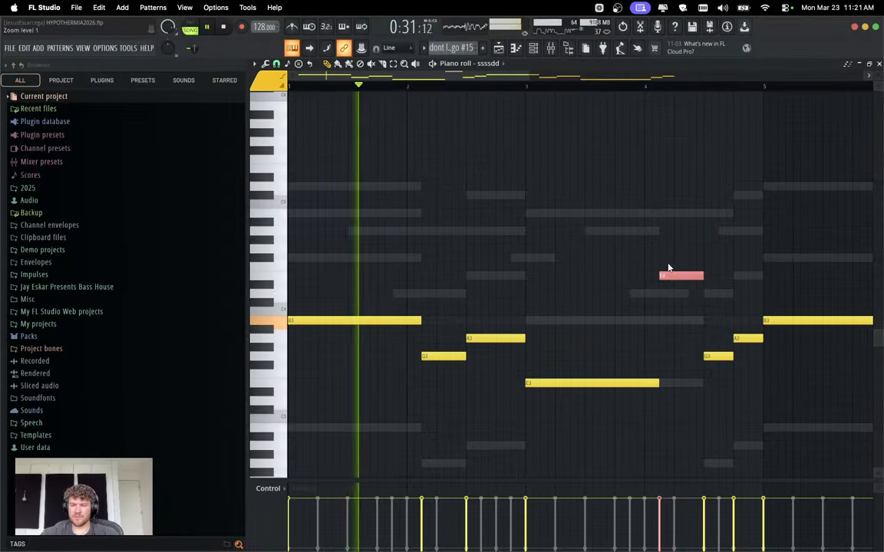
key(ctrl+Down)
Split the first B3 note of ssssdd at 1:15:00 and raise its tail to D4, auditioning B4 and F#4 on the way.
key(space)
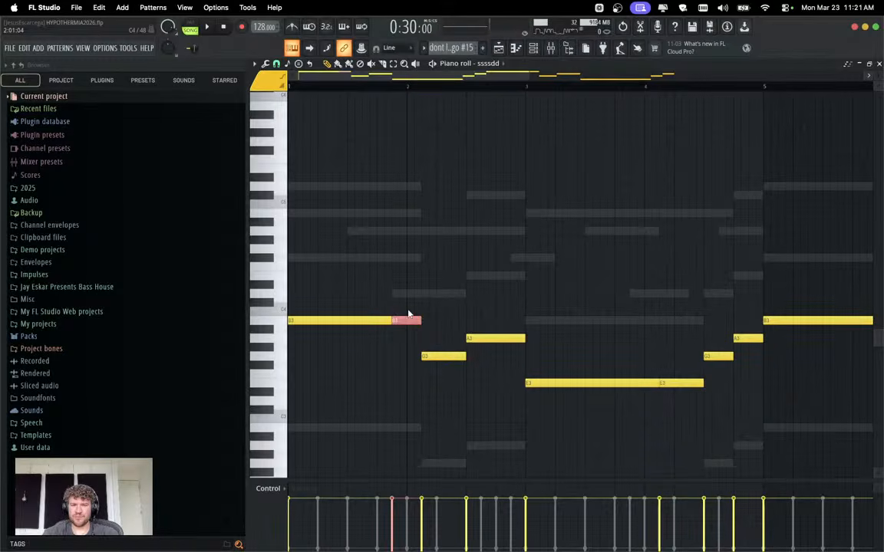
key(ctrl+Up)
key(space)
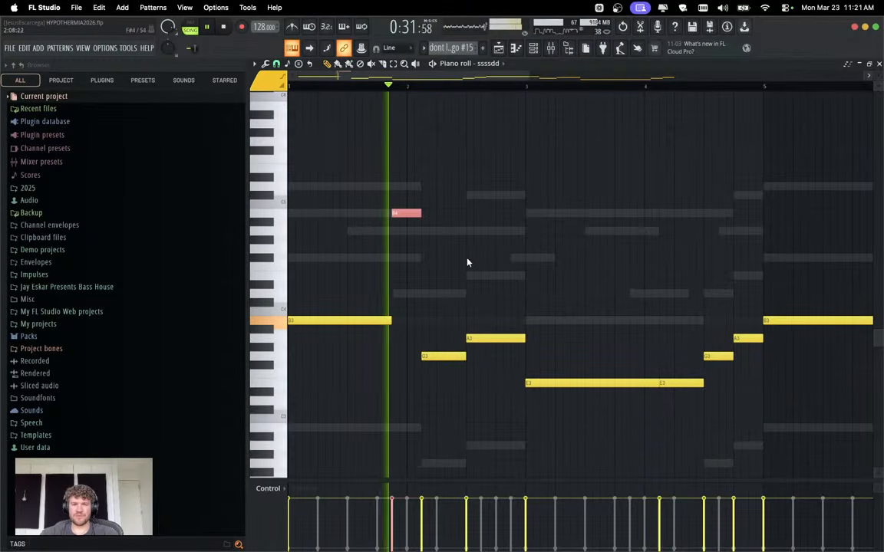
drag(406, 213, 404, 259)
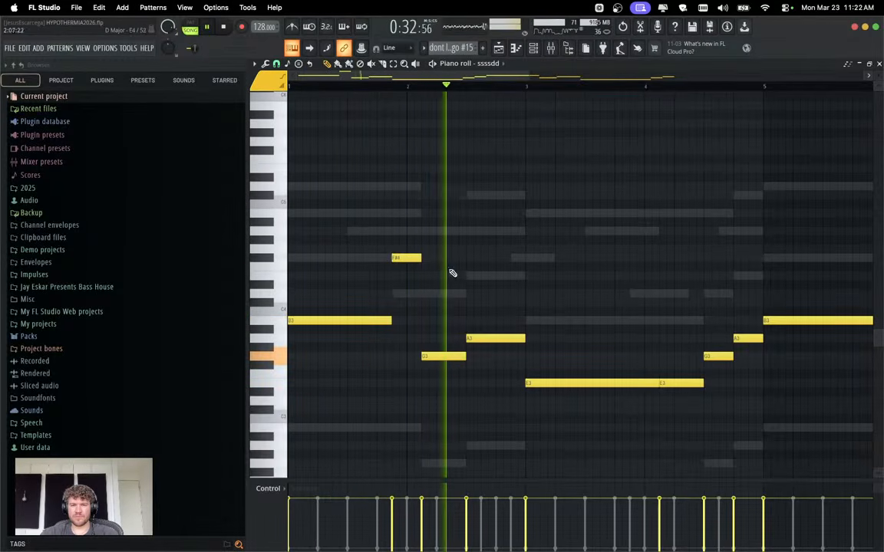
drag(404, 258, 405, 294)
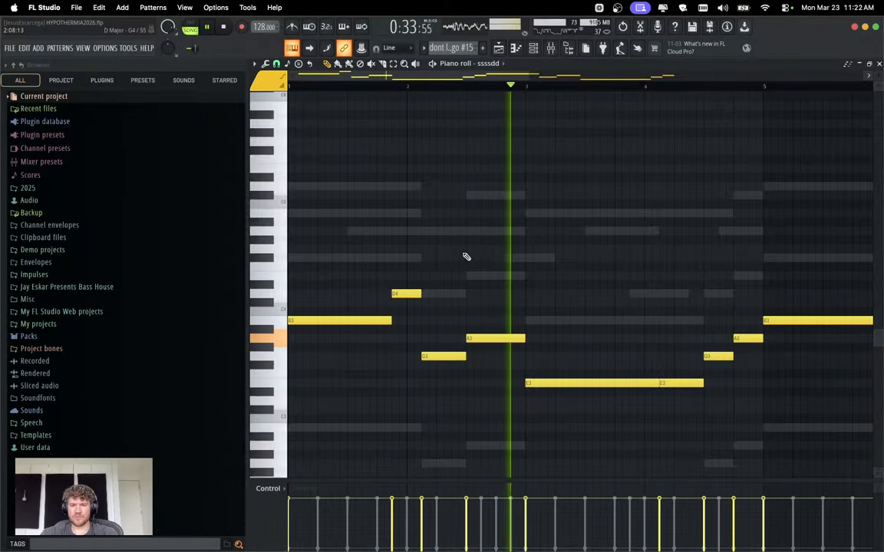
key(space)
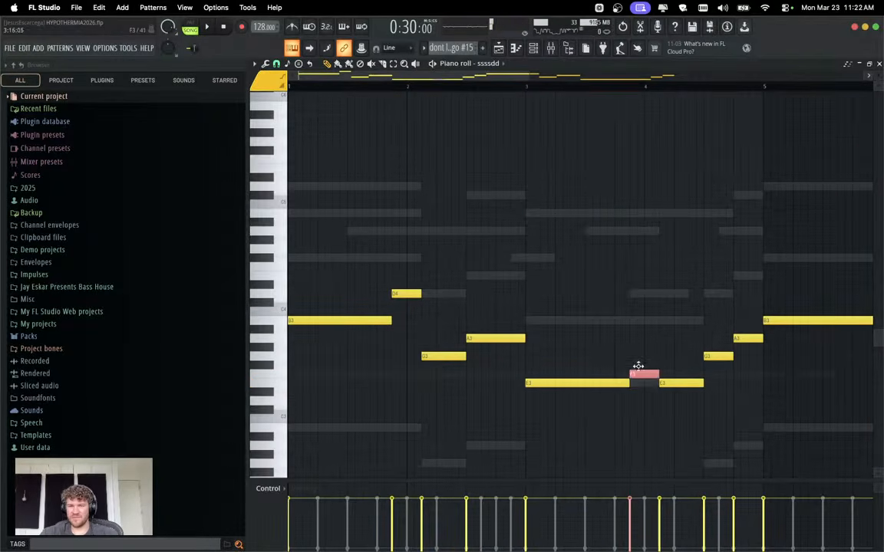
Raise the ssssdd passing note at 3:15:00 to D4, and move it up to E4 during playback.
drag(637, 366, 635, 284)
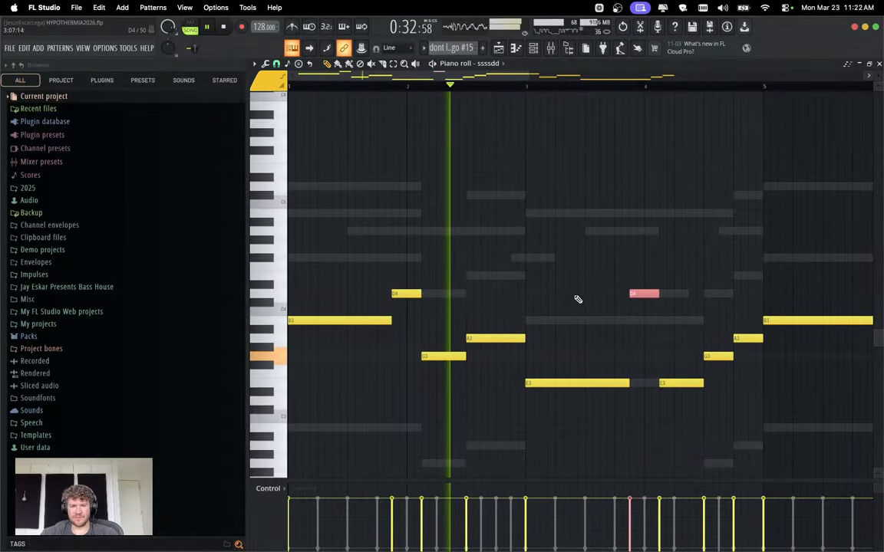
right_click(604, 284)
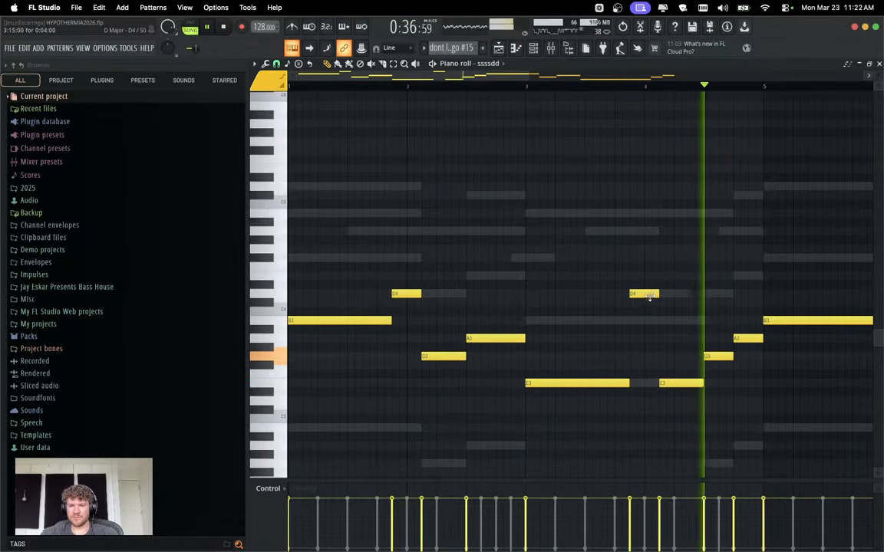
mouse_move(645, 294)
mouse_down()
mouse_move(638, 256)
mouse_move(646, 209)
mouse_move(646, 277)
mouse_up()
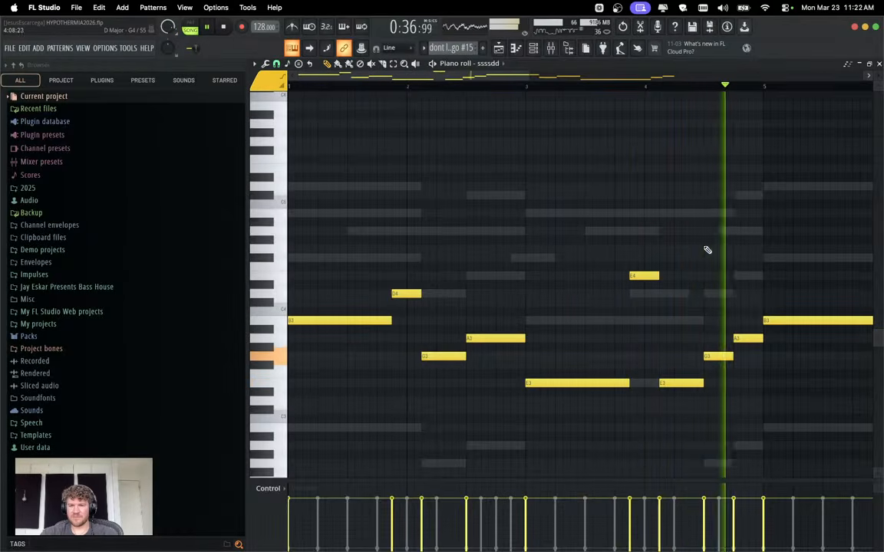
Split the long E3 note in bar 7 of ssssdd to match bar 3, raise the middle piece to E4, and replay.
scroll(694, 299, down, 3)
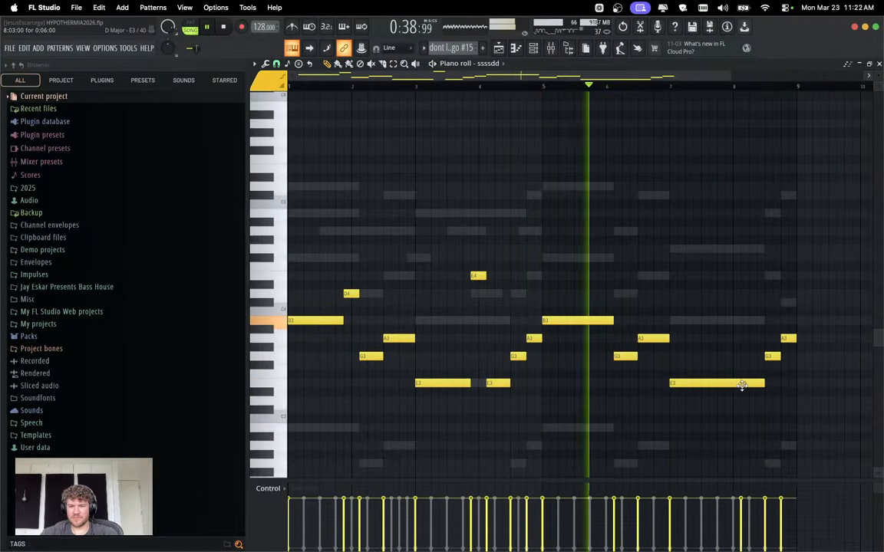
drag(741, 384, 724, 385)
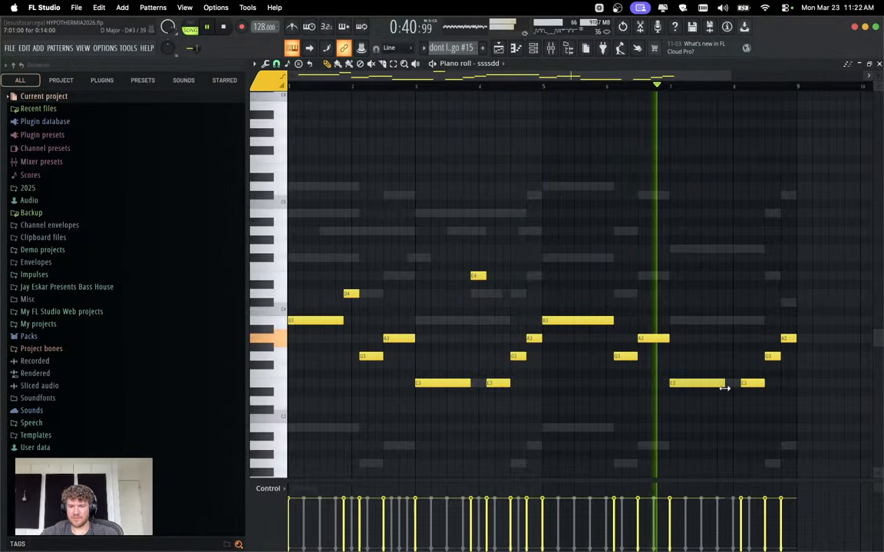
click(752, 278)
drag(752, 281, 733, 276)
key(space)
key(space)
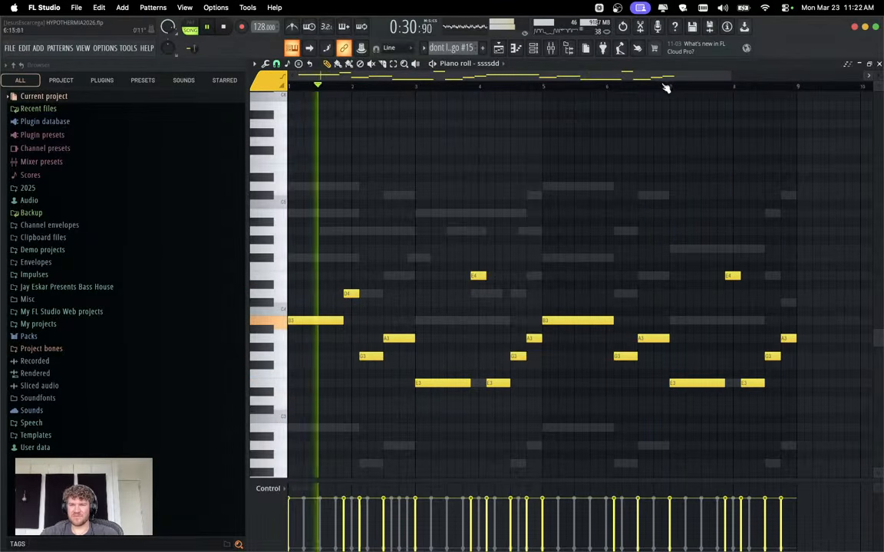
click(675, 86)
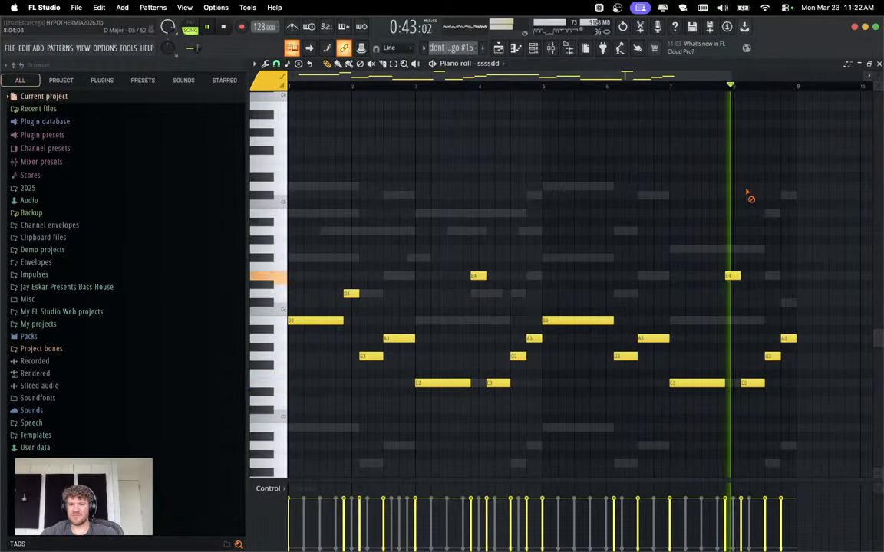
key(space)
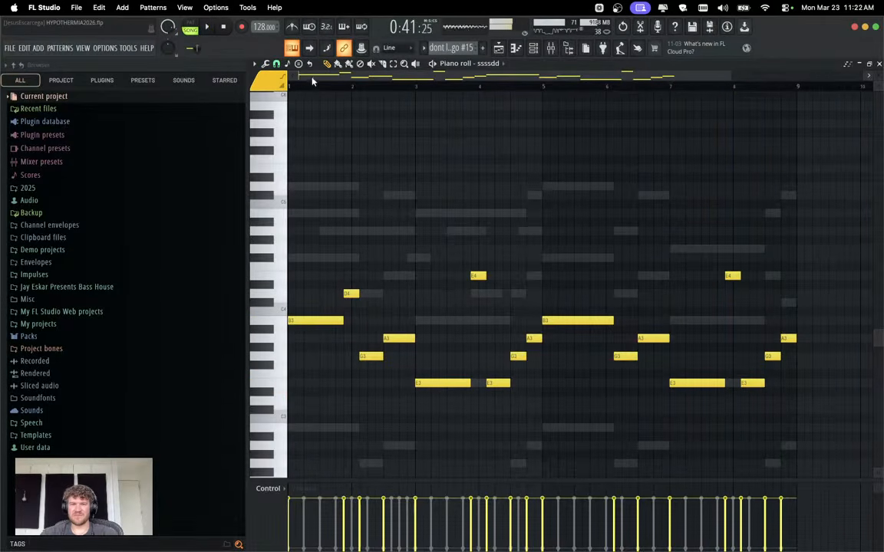
Try the D4 passing note at 1:15:00 of ssssdd at E3, and rejoin it with the preceding B3 note.
scroll(362, 292, up, 3)
scroll(437, 291, left, 2)
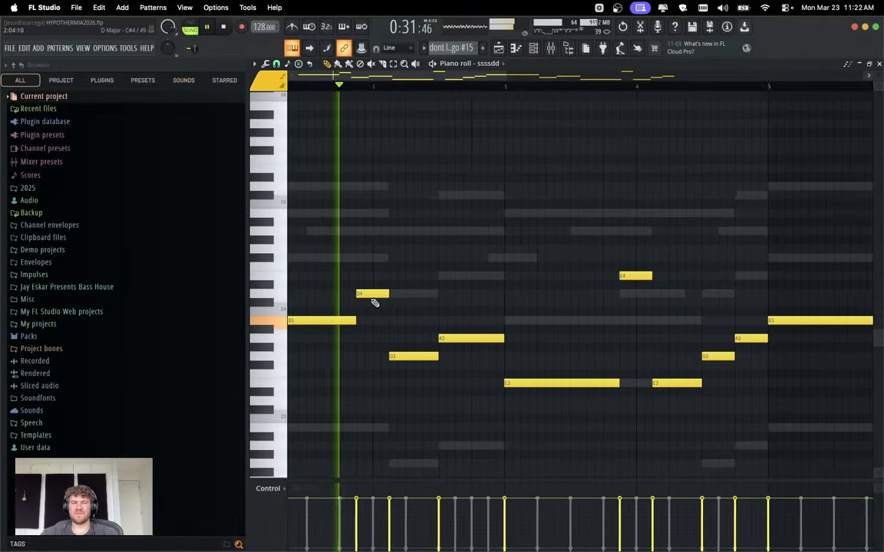
drag(428, 293, 428, 384)
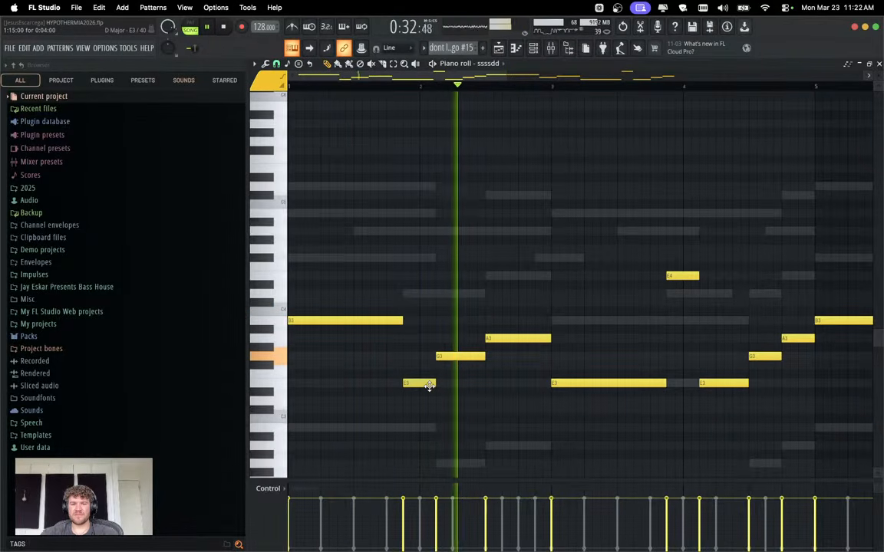
drag(428, 382, 422, 320)
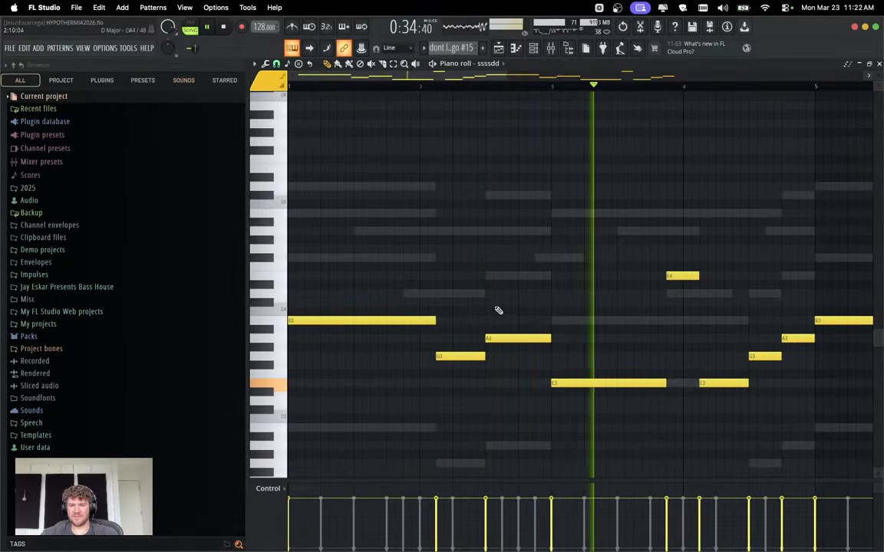
Select both E4 passing notes in ssssdd, lower them an octave to E3, and replay the bass line.
scroll(520, 312, down, 3)
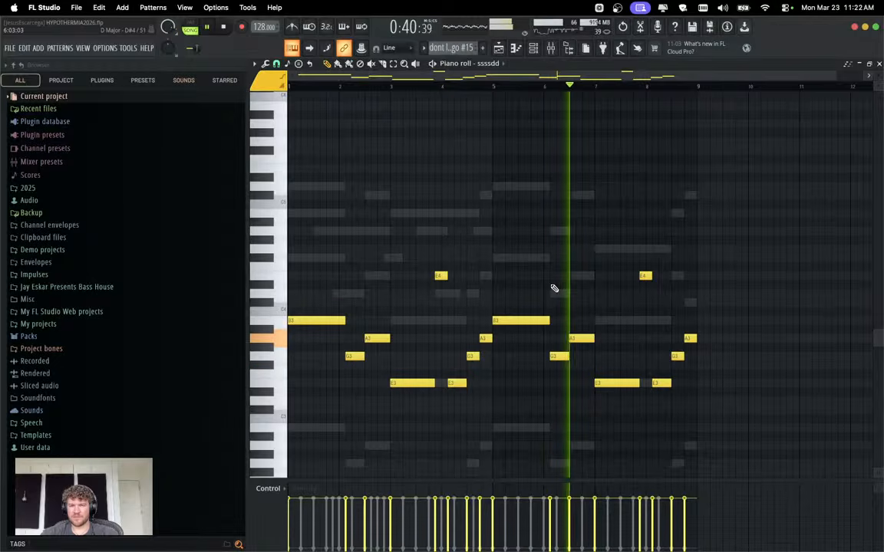
click(533, 48)
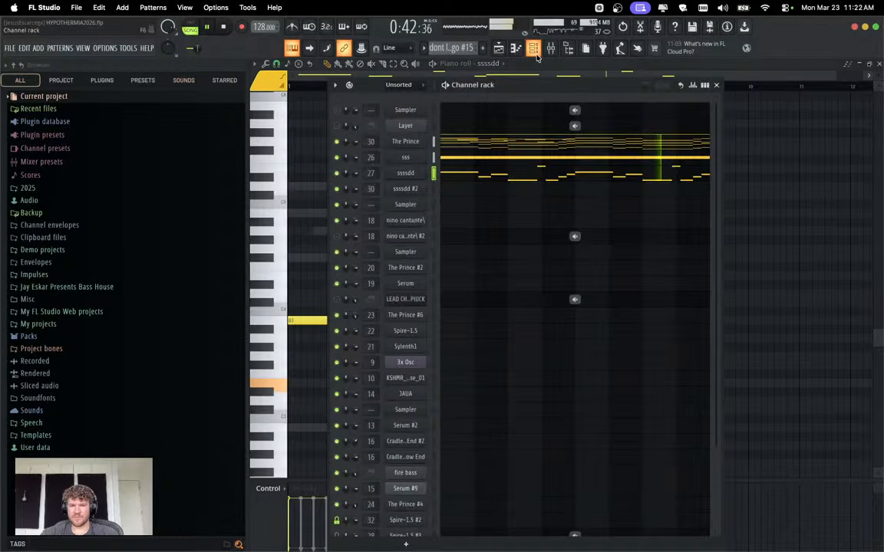
click(534, 48)
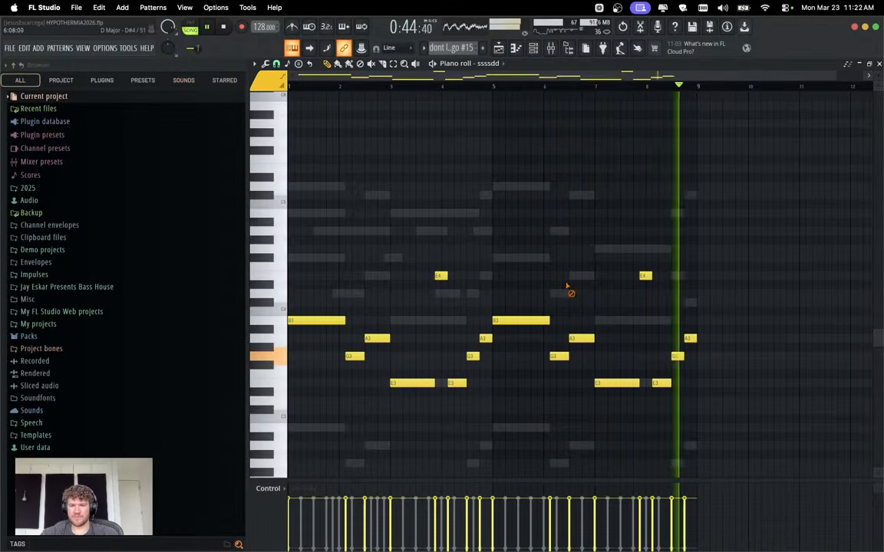
drag(672, 289, 410, 274)
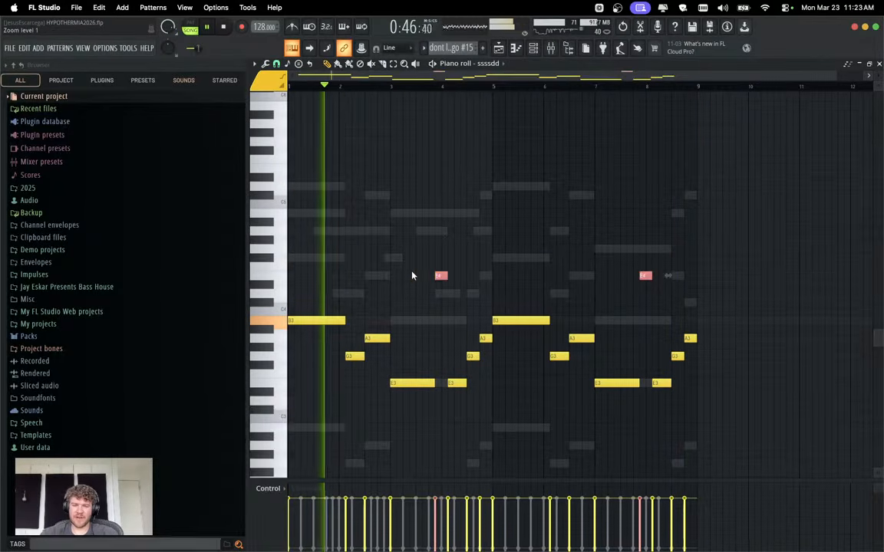
key(ctrl+Down)
key(space)
super+click(435, 287)
key(space)
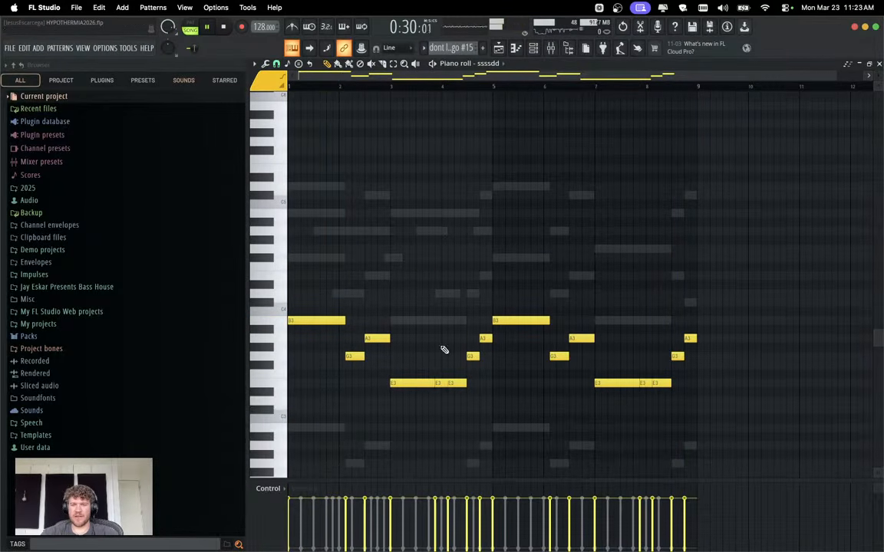
Inspect the synth page and filter settings of the ssssdd State Machine instrument, and close the instrument window.
click(533, 48)
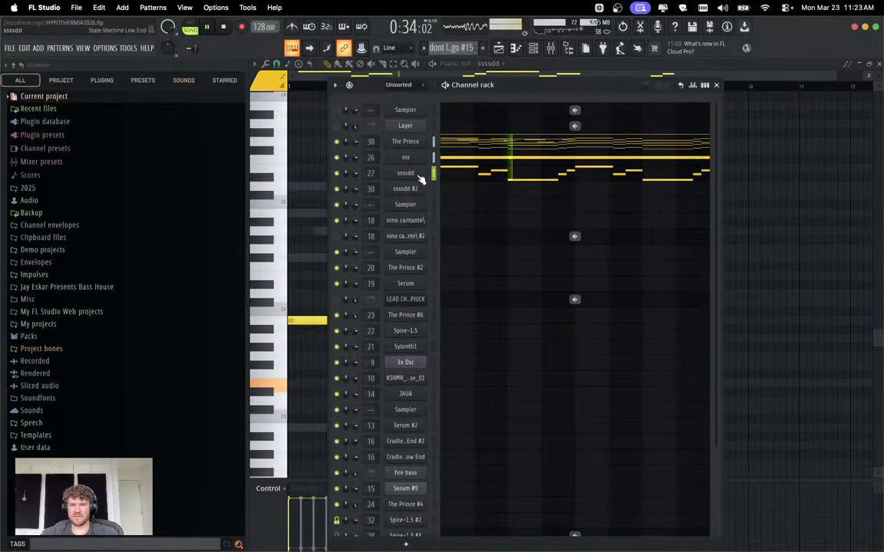
click(418, 175)
click(301, 216)
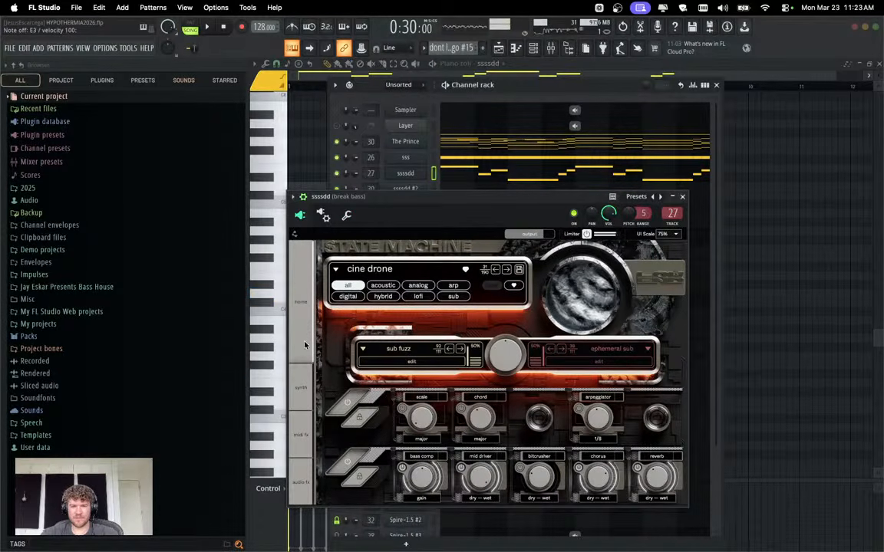
click(306, 391)
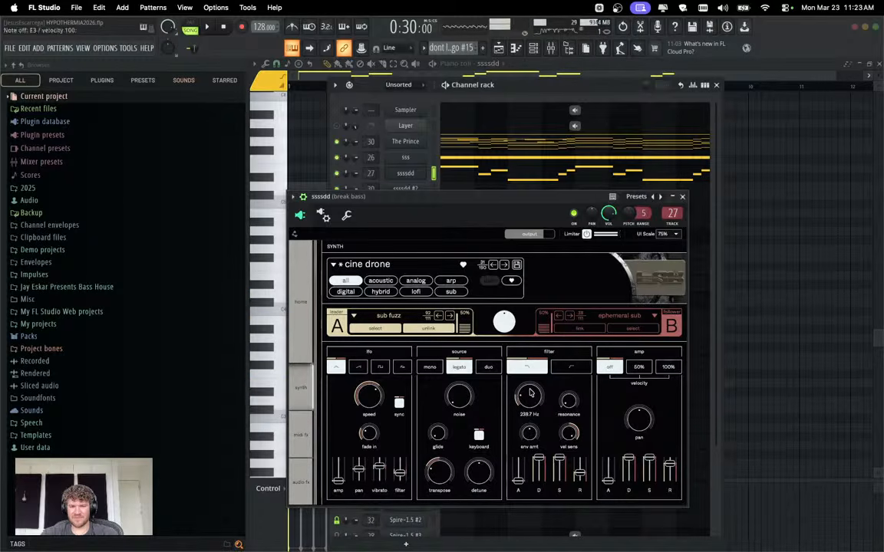
click(682, 197)
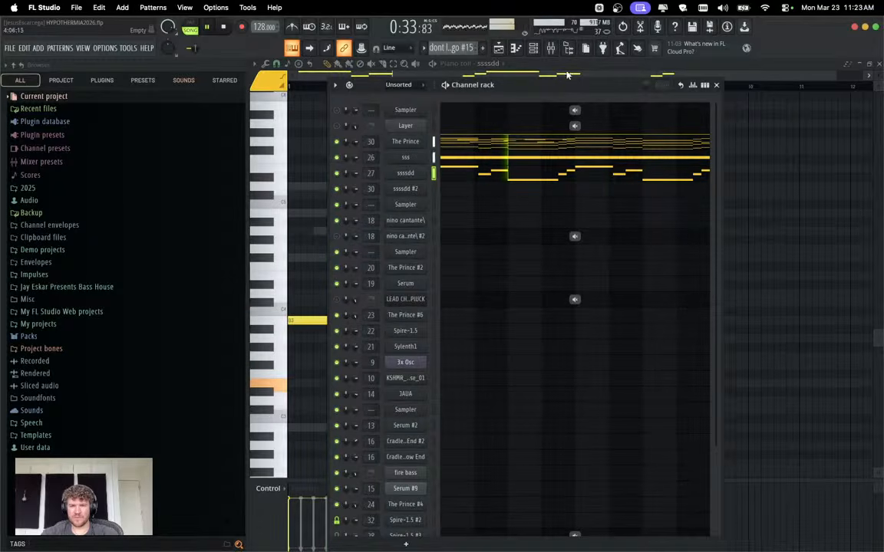
Solo the break bass mixer track and load CamelCrusher into its effect slot 4.
click(552, 48)
right_click(313, 263)
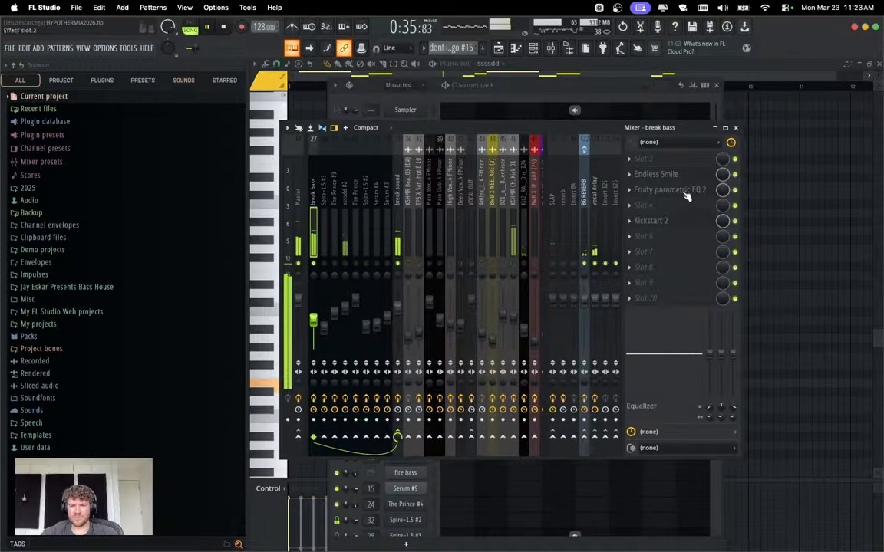
click(690, 205)
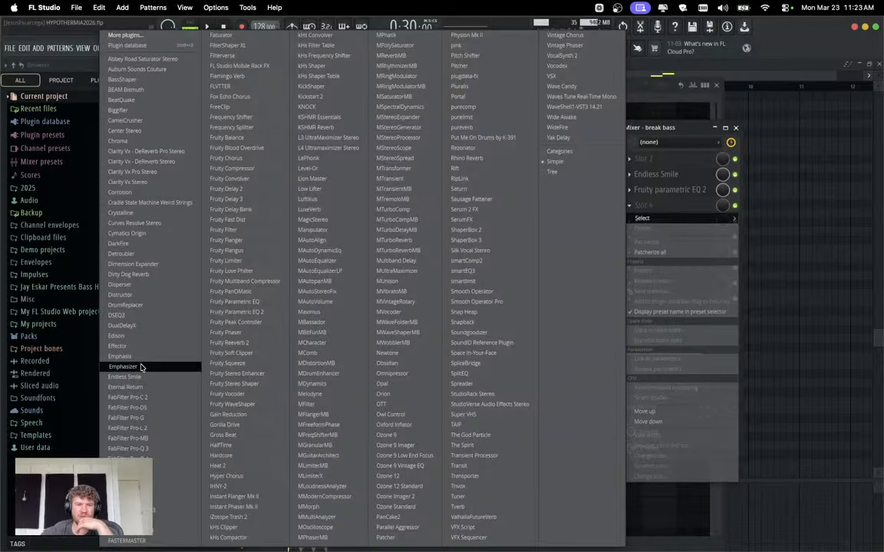
click(152, 122)
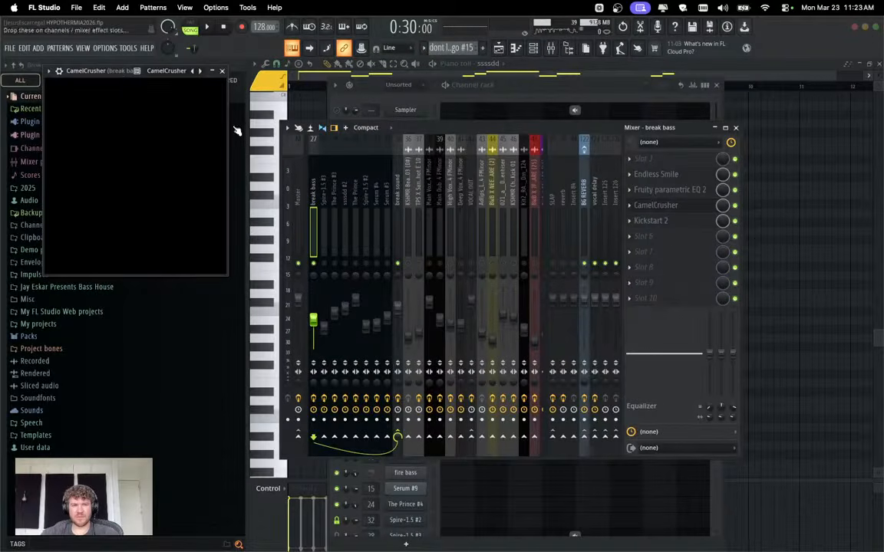
Apply the British Clean preset to CamelCrusher on break bass and close the effect window.
drag(100, 71, 264, 104)
click(332, 106)
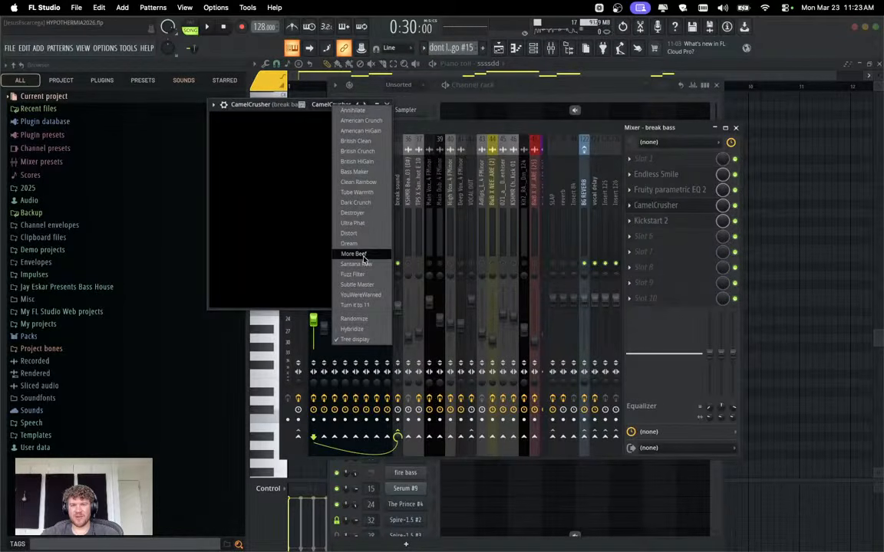
click(369, 141)
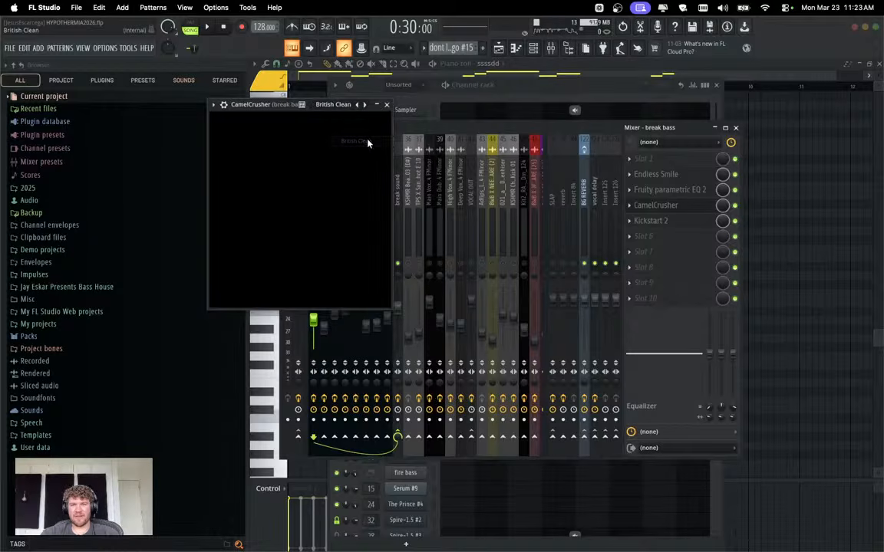
click(387, 105)
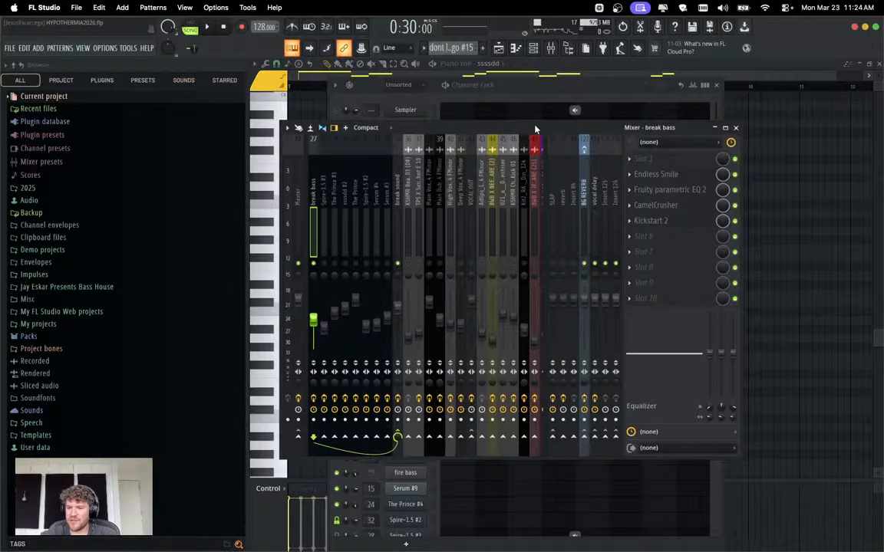
Move CamelCrusher above Fruity parametric EQ 2 on break bass, replay, and review its preset list in the reopened effect.
key(space)
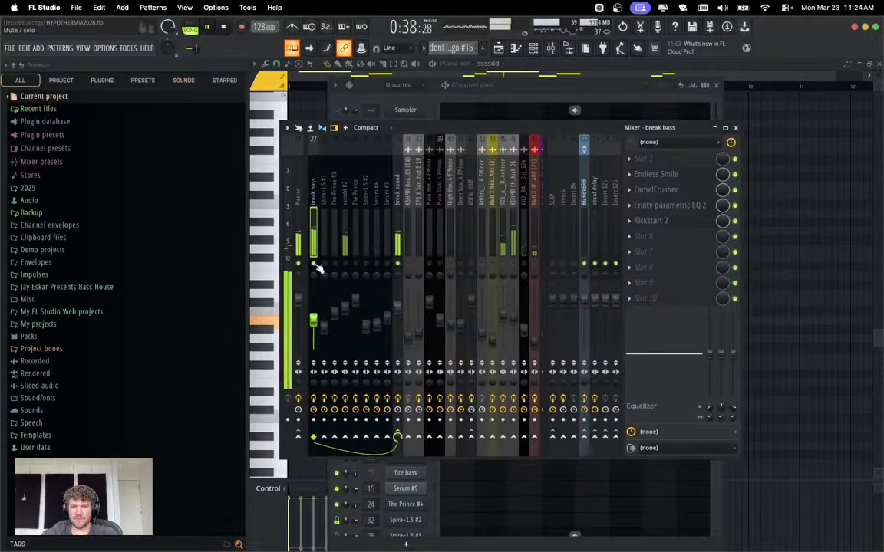
click(660, 190)
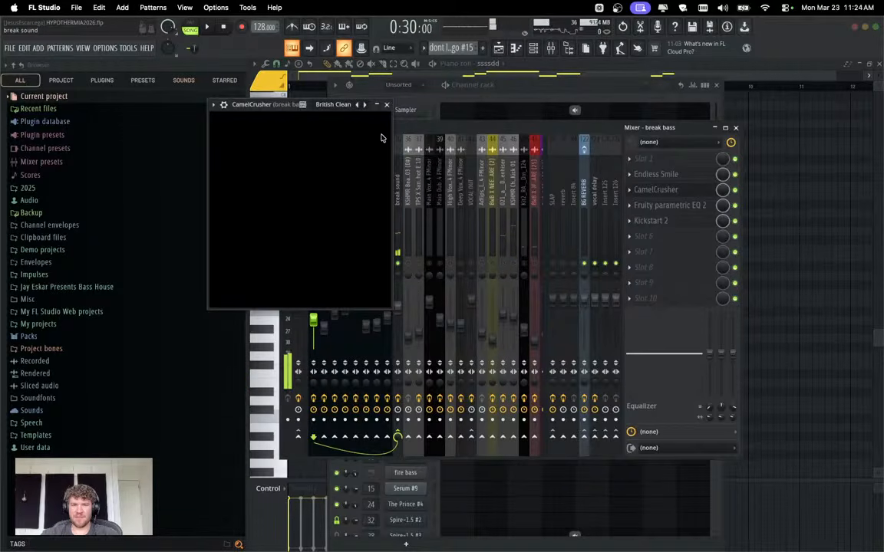
drag(260, 107, 351, 120)
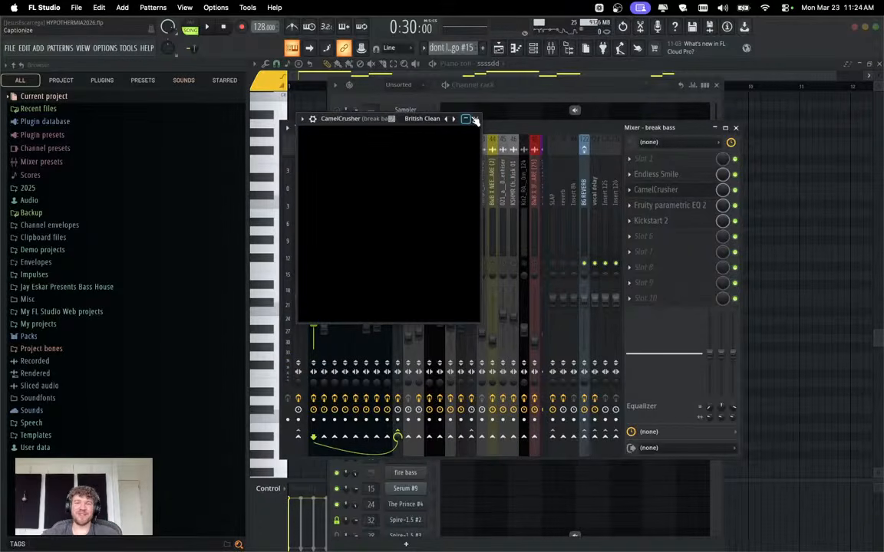
click(430, 119)
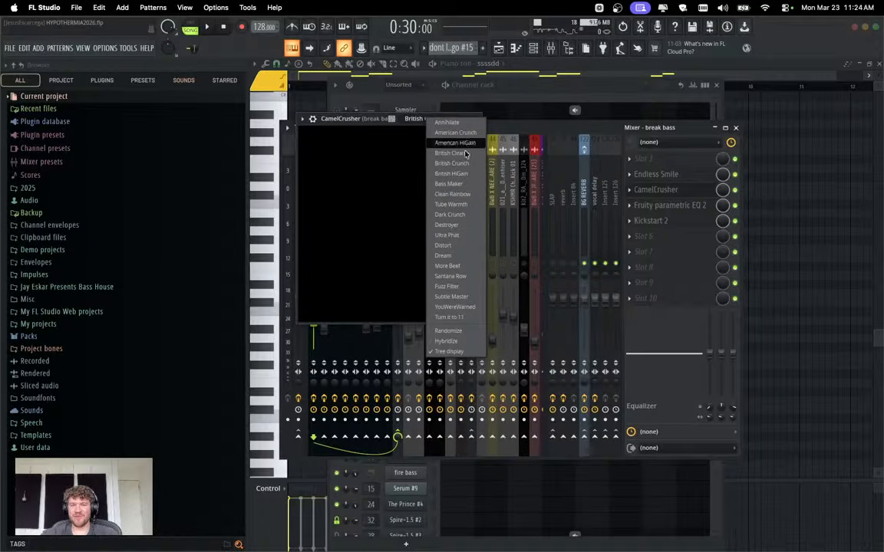
click(353, 121)
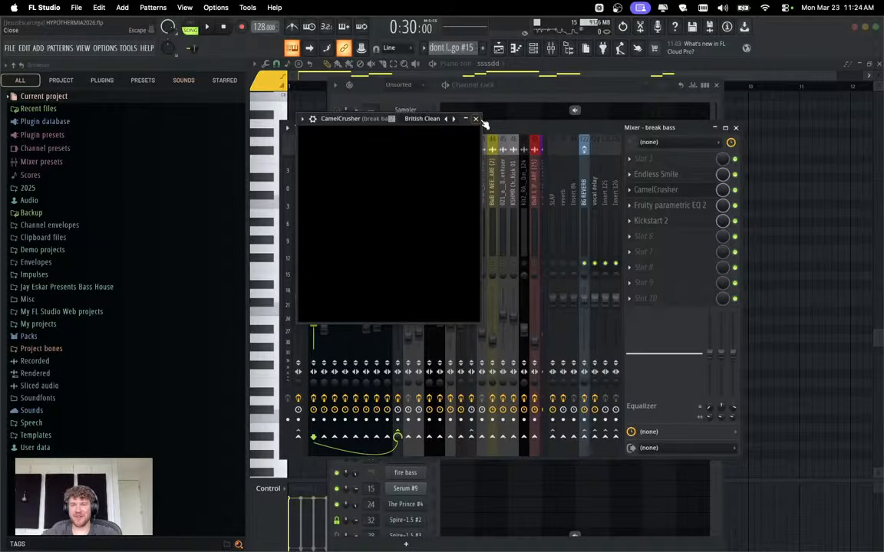
click(476, 119)
Unsolo the mixer to hear all tracks together, and solo the ssssdd #2 track during playback.
right_click(346, 263)
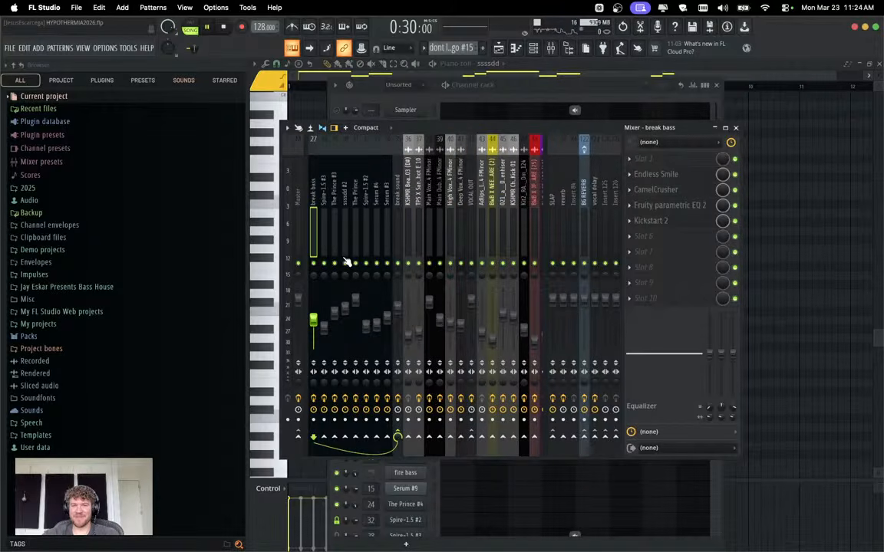
key(space)
scroll(389, 195, left, 10)
scroll(418, 187, right, 5)
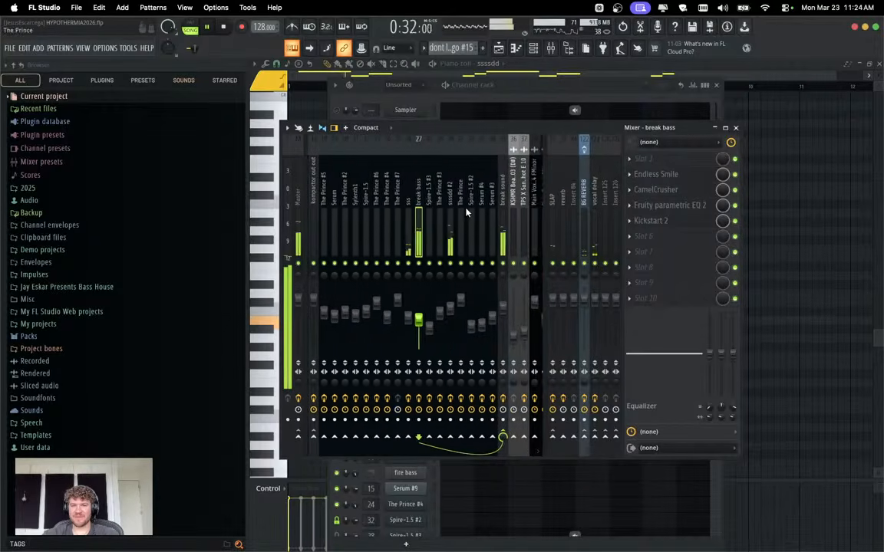
click(451, 230)
right_click(452, 264)
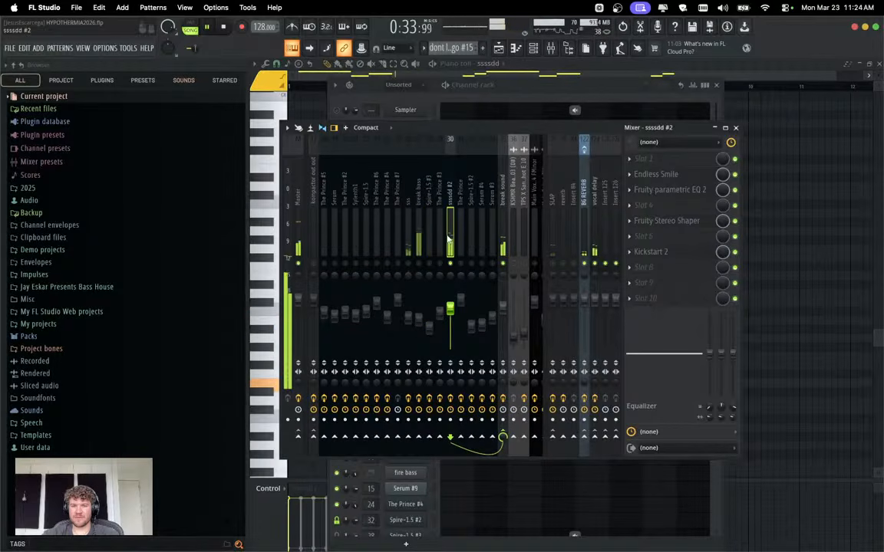
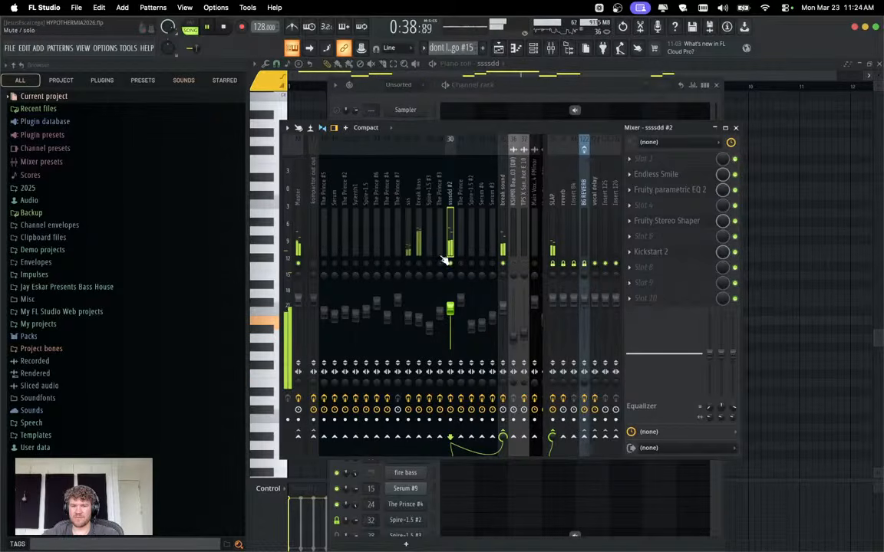
Replay the section, open the piano roll of The Prince, and lower the D4 note just before bar 4 to C#4.
key(space)
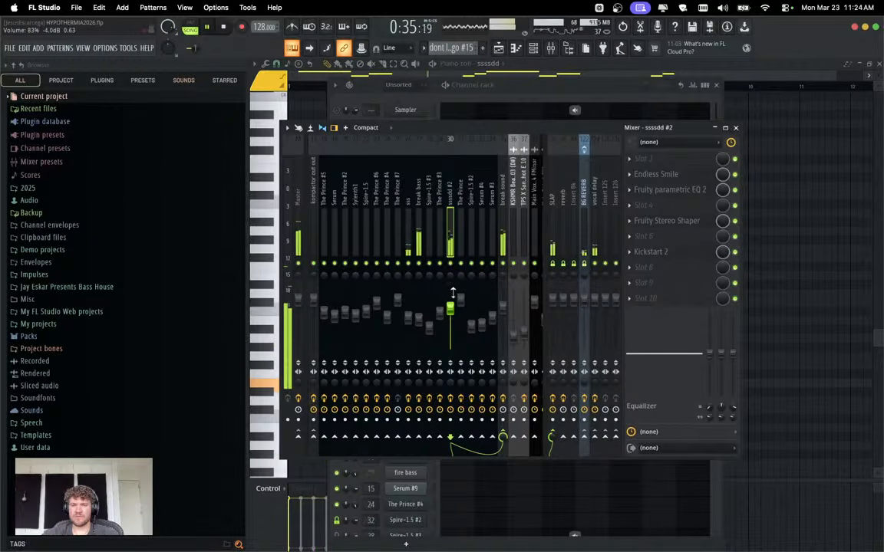
click(533, 49)
click(502, 145)
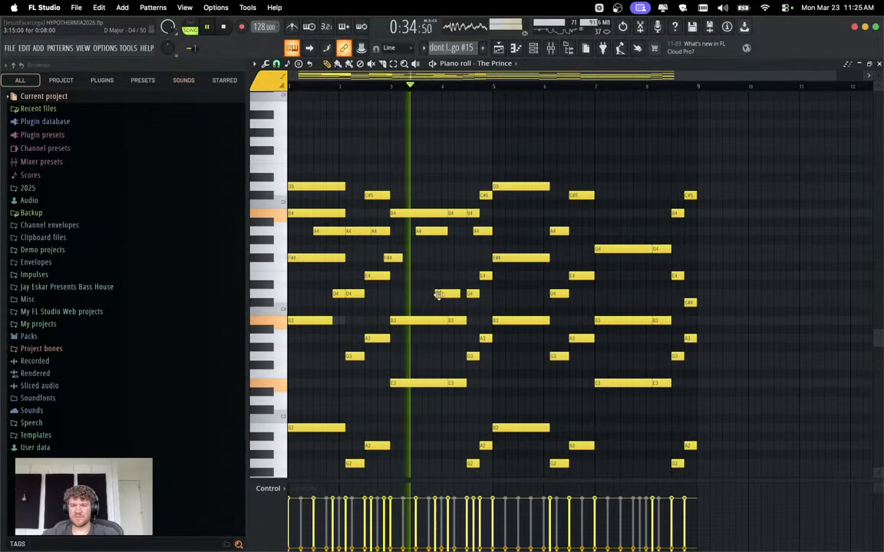
scroll(479, 270, up, 3)
key(space)
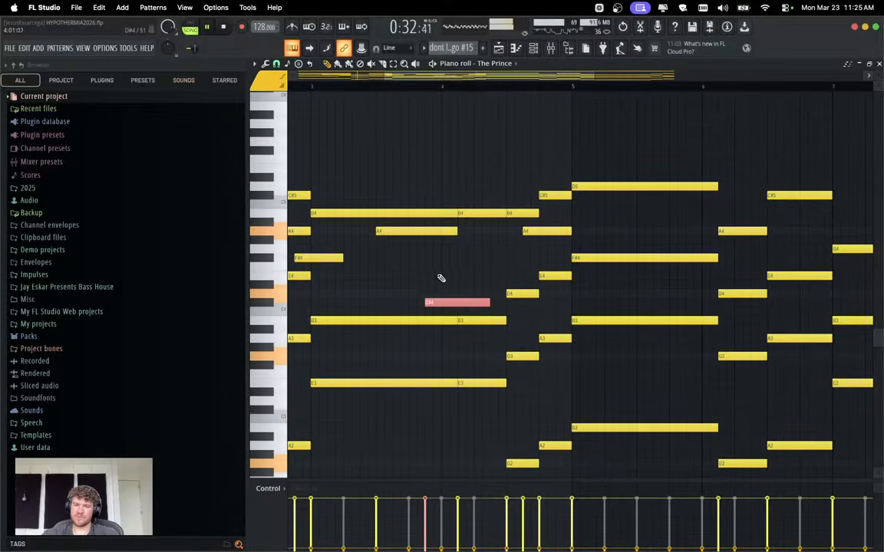
Replace the short B3 note after bar 4 by lowering the preceding C#4 note to B3 and lengthening it over the gap.
key(space)
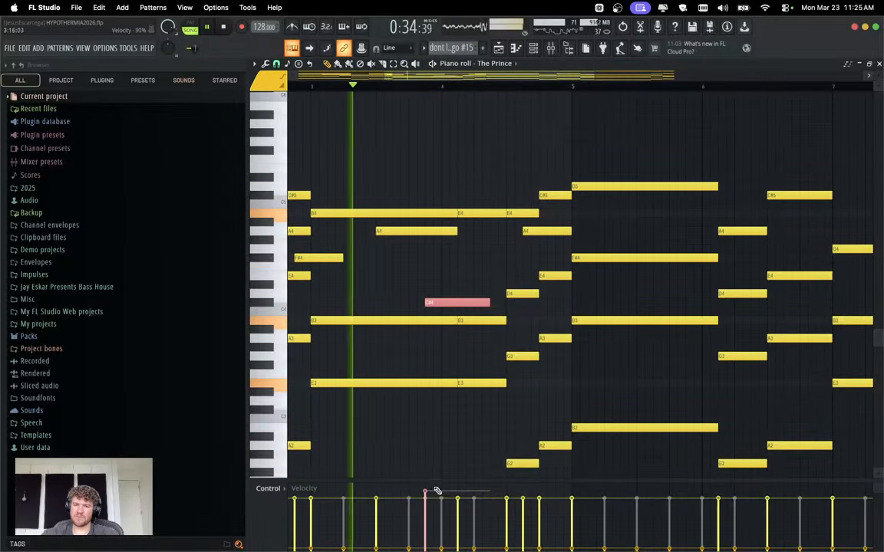
scroll(471, 385, down, 2)
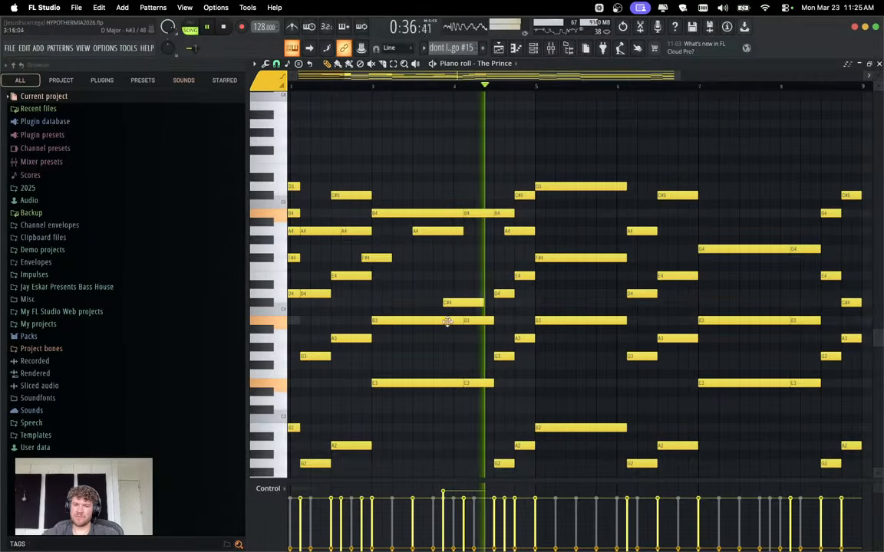
key(space)
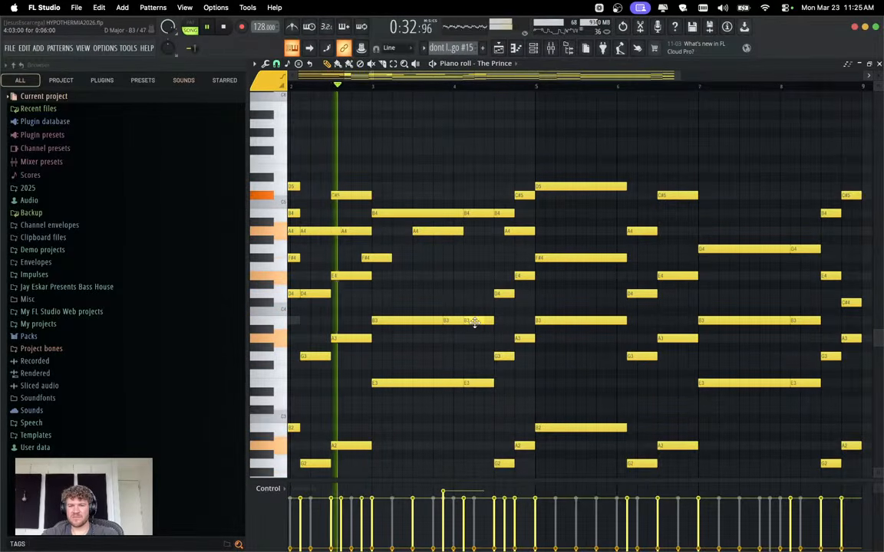
right_click(472, 321)
drag(483, 320, 494, 321)
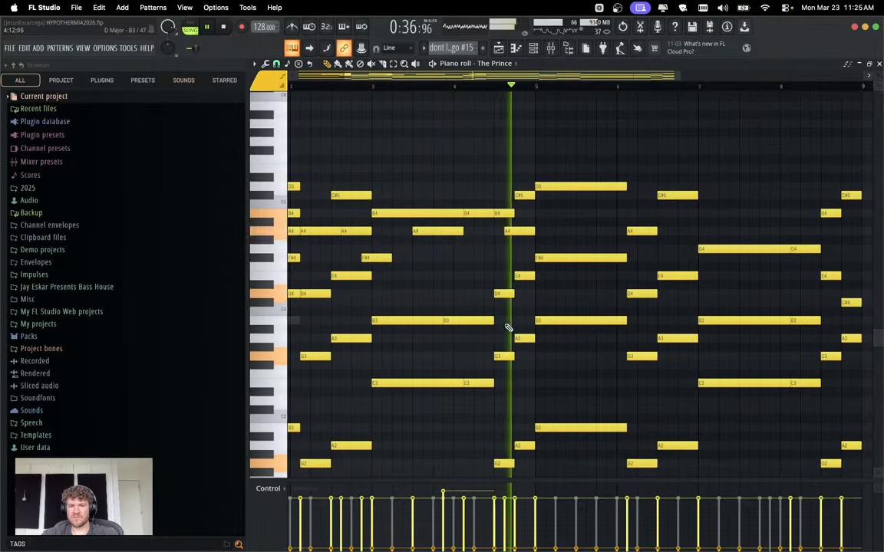
Add a short C#4 note just after bar 4 above the end of the B3 note, and raise it to E4 during playback.
key(space)
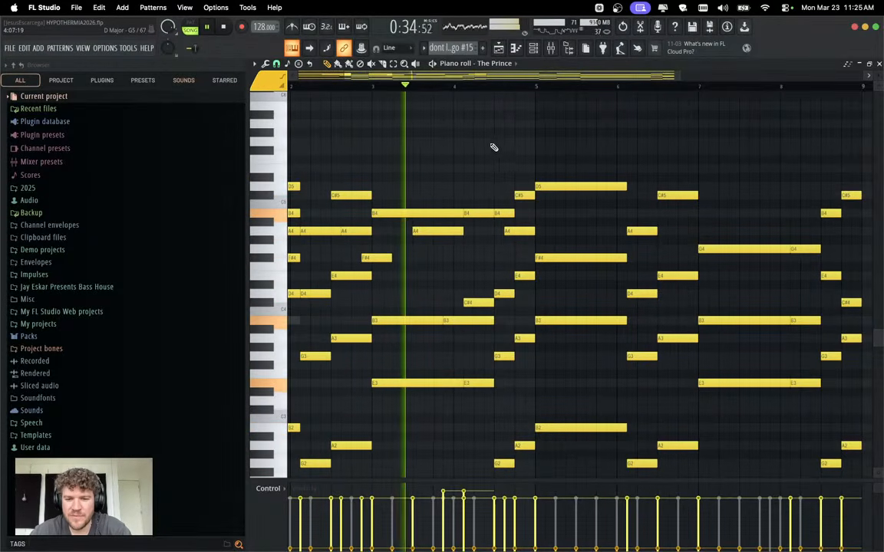
scroll(495, 144, left, 1)
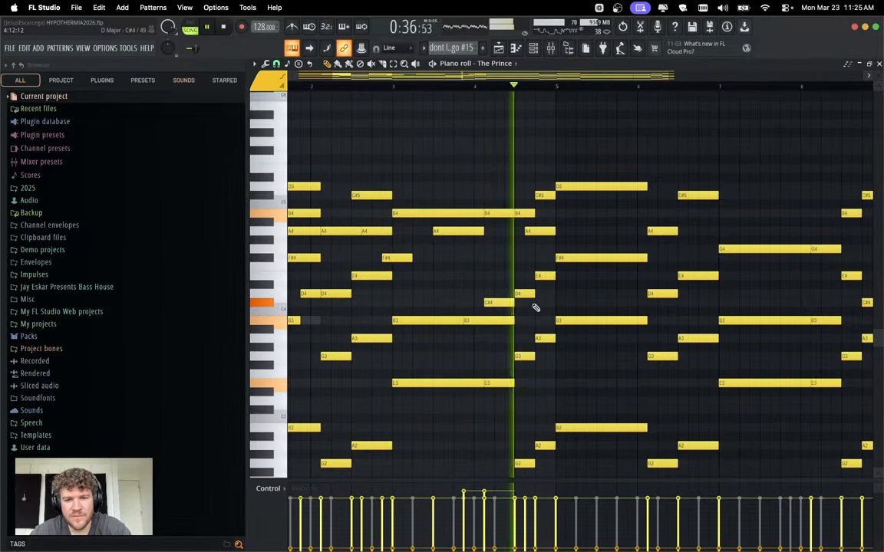
key(space)
key(space)
drag(502, 302, 499, 276)
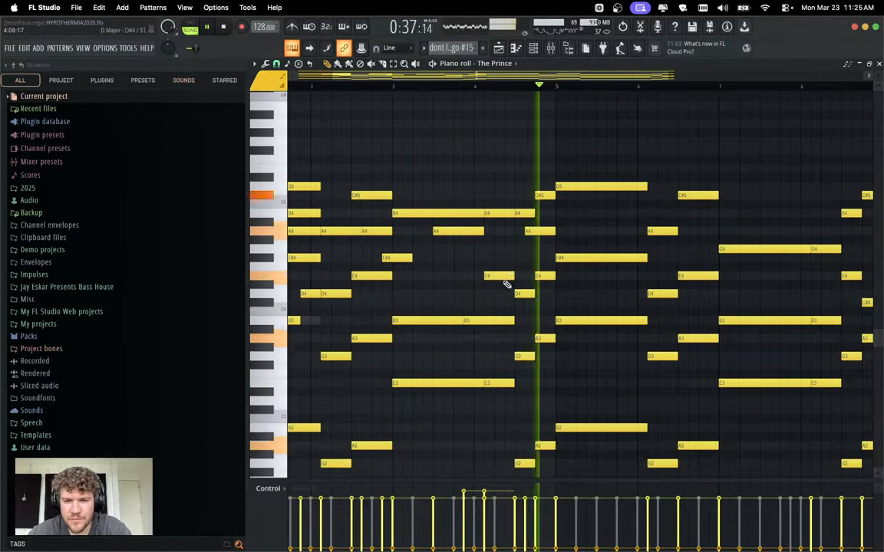
Raise the short E4 note just after bar 4 to F#4 and save the project.
key(space)
key(space)
drag(500, 276, 496, 257)
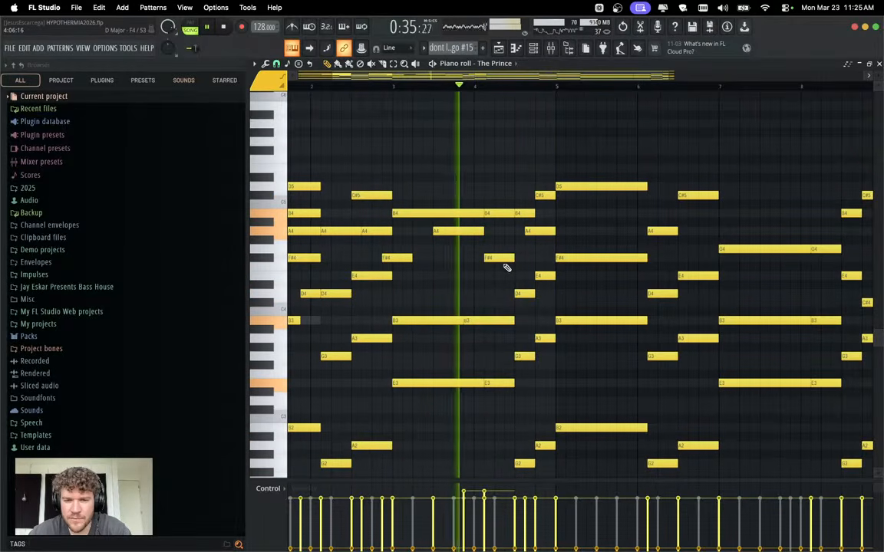
scroll(507, 267, left, 3)
key(super+s)
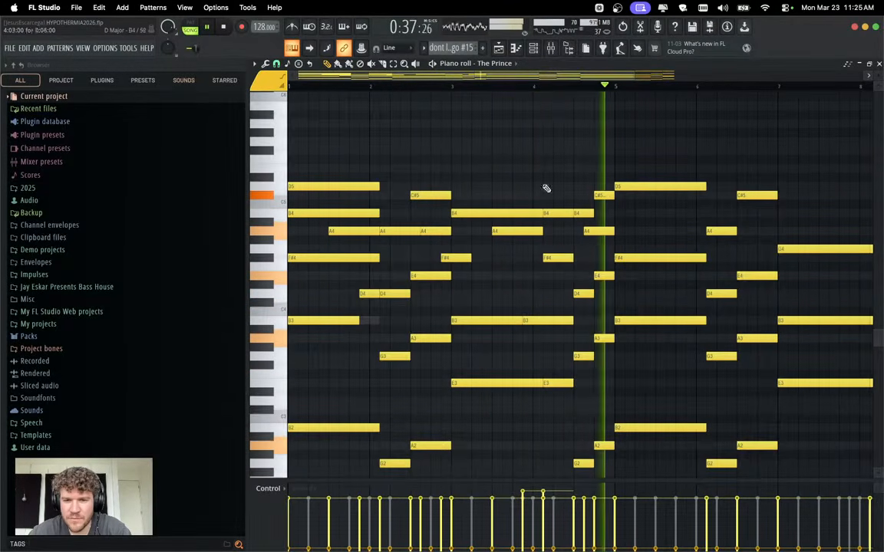
Add an F#4 note at 4:09 and a C#4 note at 4:13 in The Prince's pattern, then audition bar 4.
click(536, 86)
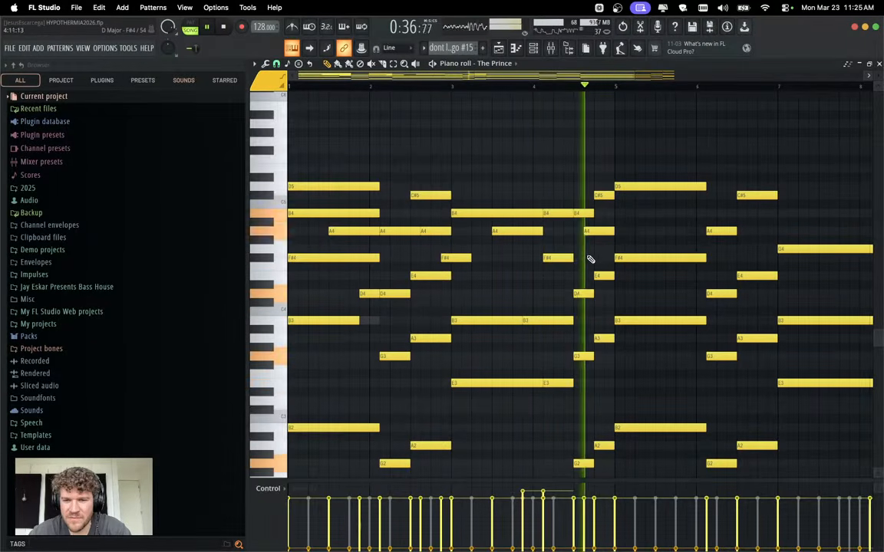
key(space)
key(space)
mouse_move(562, 260)
mouse_down()
mouse_move(598, 259)
mouse_move(605, 308)
mouse_up()
key(space)
key(space)
key(space)
key(space)
key(space)
key(space)
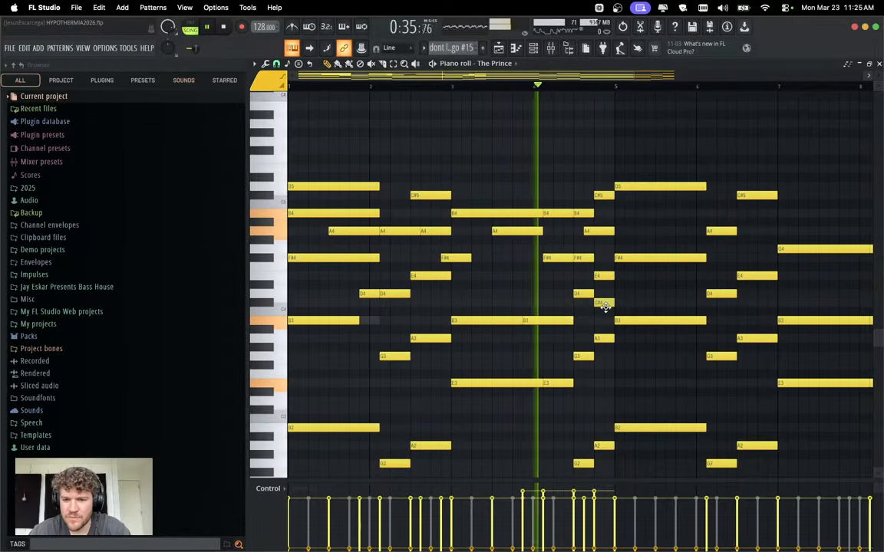
key(space)
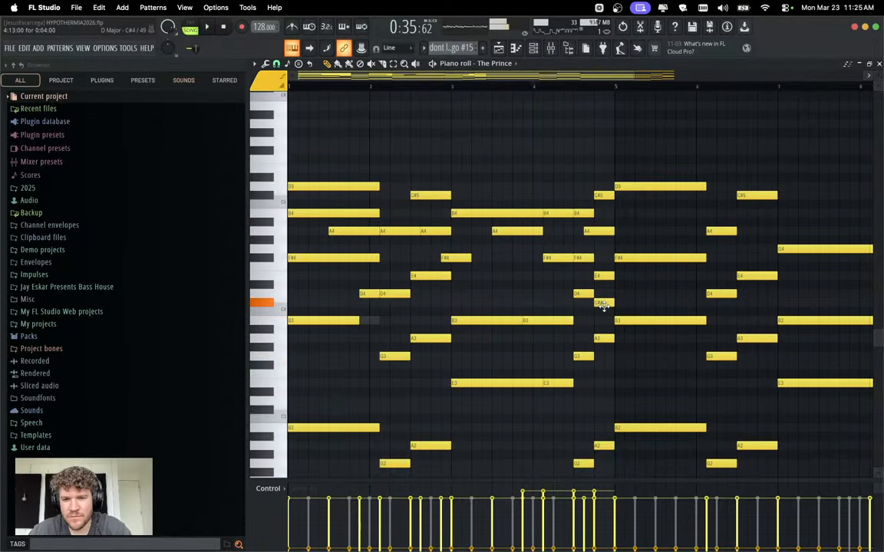
Copy the long B3 note at the start of bar 5 up to D4 and play the passage back.
mouse_move(635, 321)
mouse_down()
mouse_move(639, 297)
mouse_move(651, 291)
mouse_up()
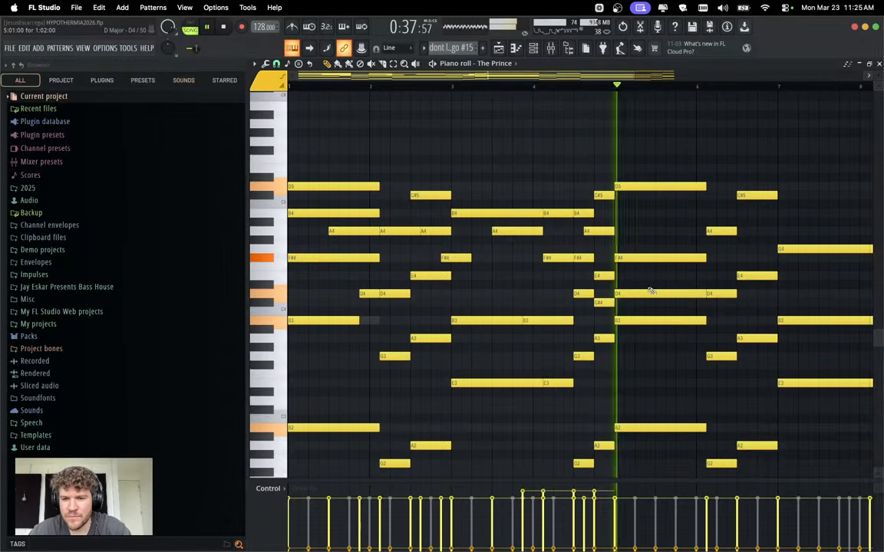
key(space)
key(space)
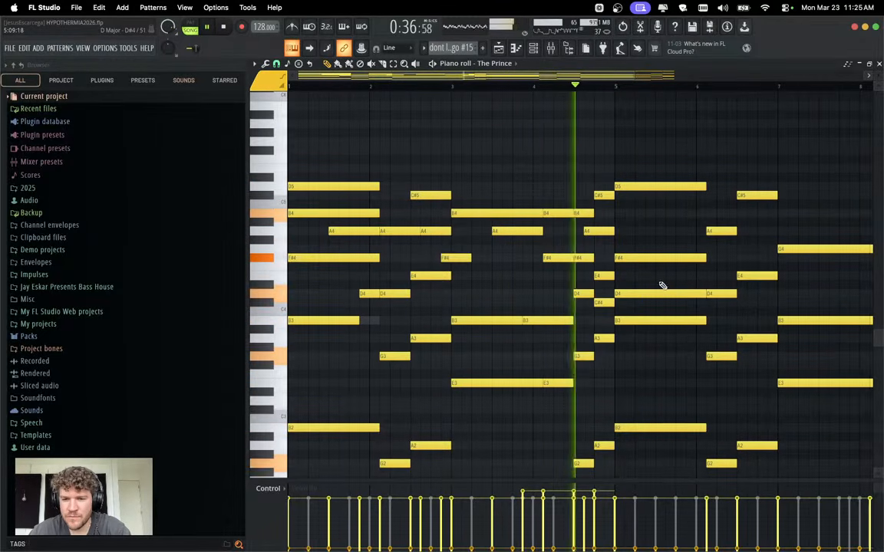
key(space)
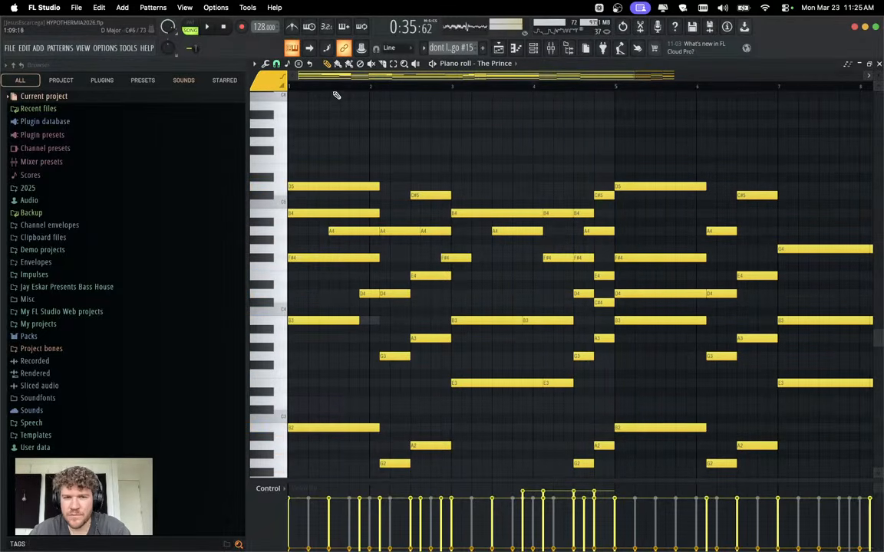
Copy the opening B3 note of bar 1 up to D4 and play the pattern from the start.
key(space)
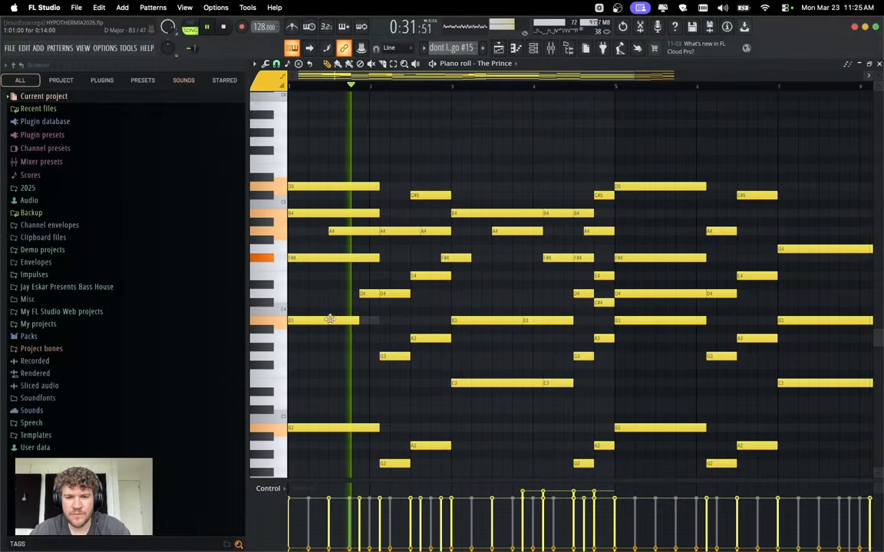
key(space)
drag(325, 320, 327, 292)
key(space)
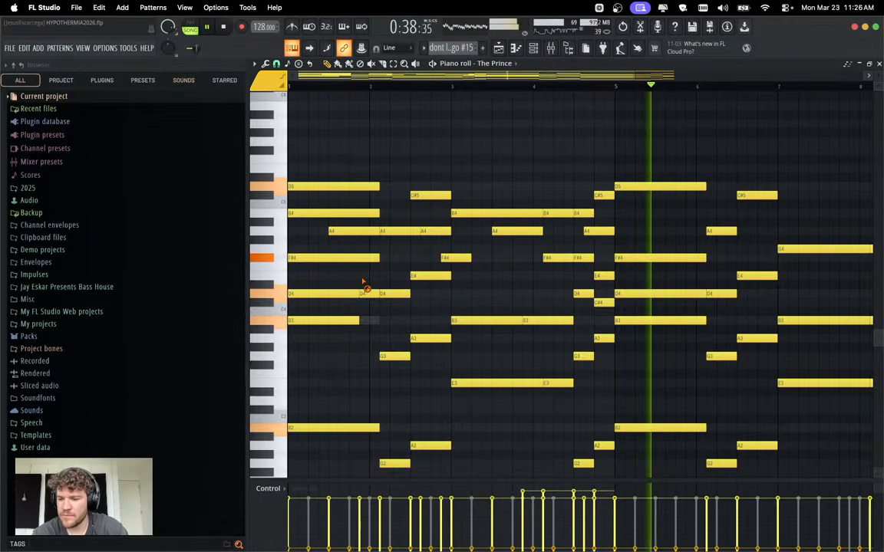
key(space)
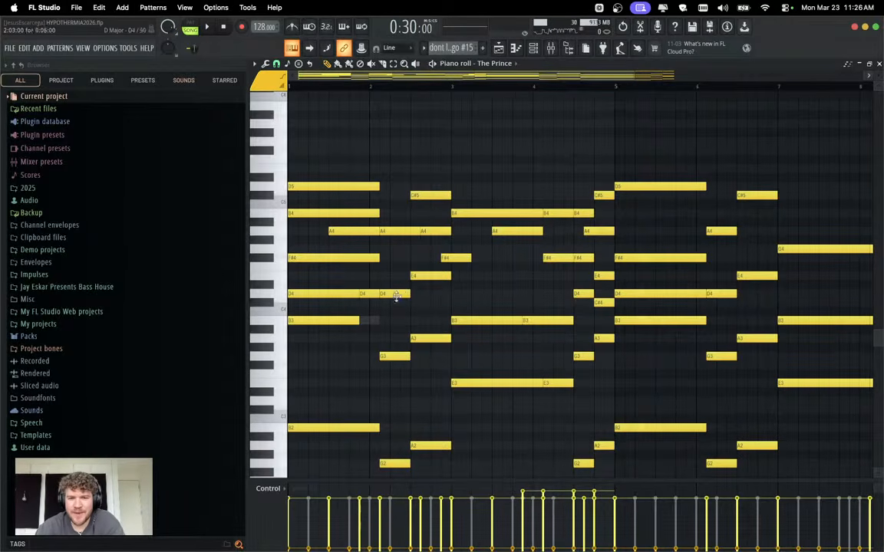
double_click(377, 322)
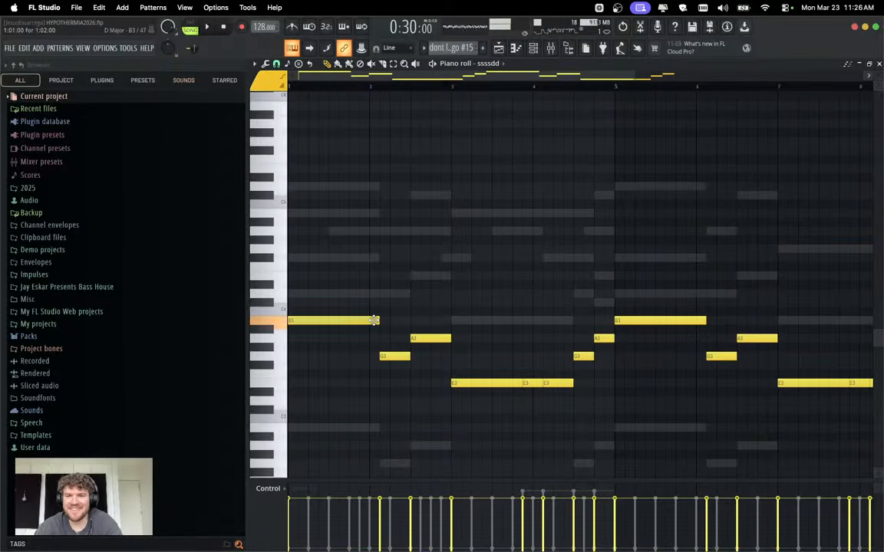
click(533, 48)
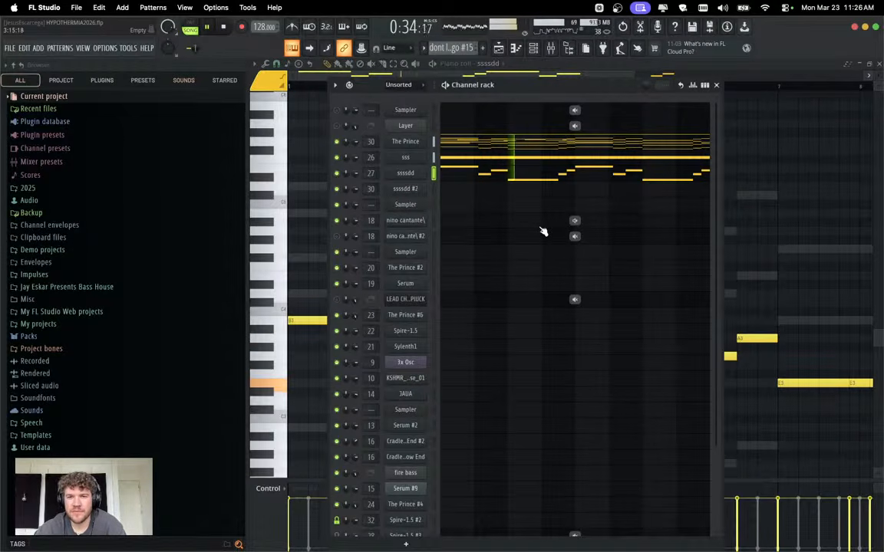
click(541, 144)
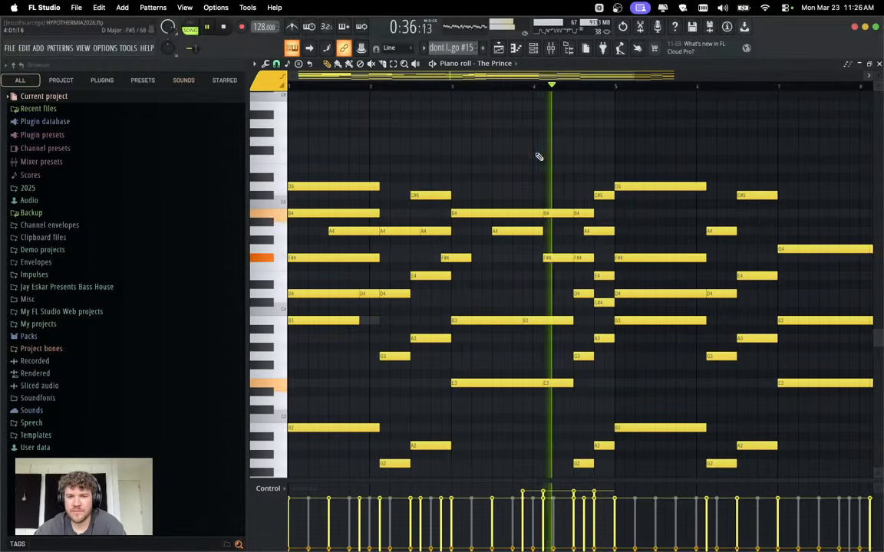
Raise the B3 note starting at 3:15 to E4 and lengthen the bar 3 B3 note to 4:03, auditioning from bar 3.
key(space)
click(451, 85)
key(space)
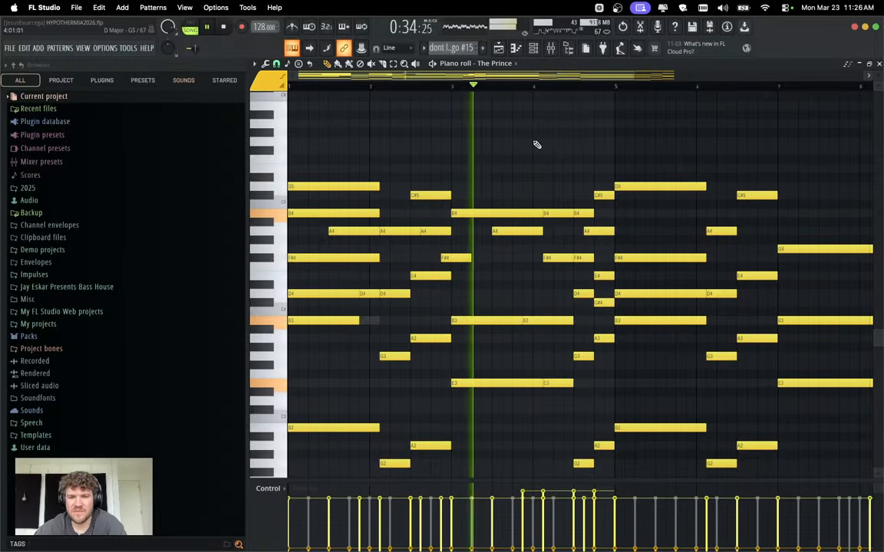
key(space)
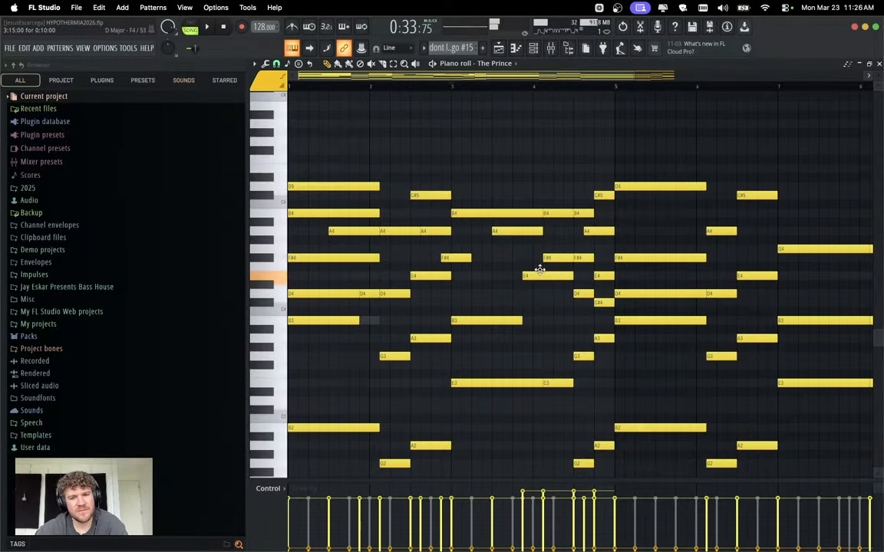
key(space)
drag(524, 320, 542, 320)
key(space)
key(space)
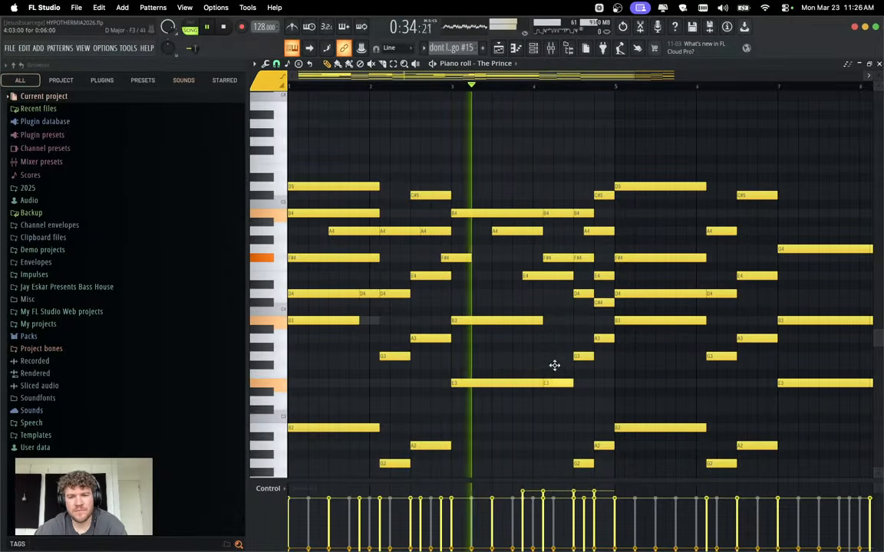
Add a short B3 note at 4:03 and try the E4 note starting at 3:15 on F#4 during playback.
drag(546, 277, 545, 257)
key(space)
key(space)
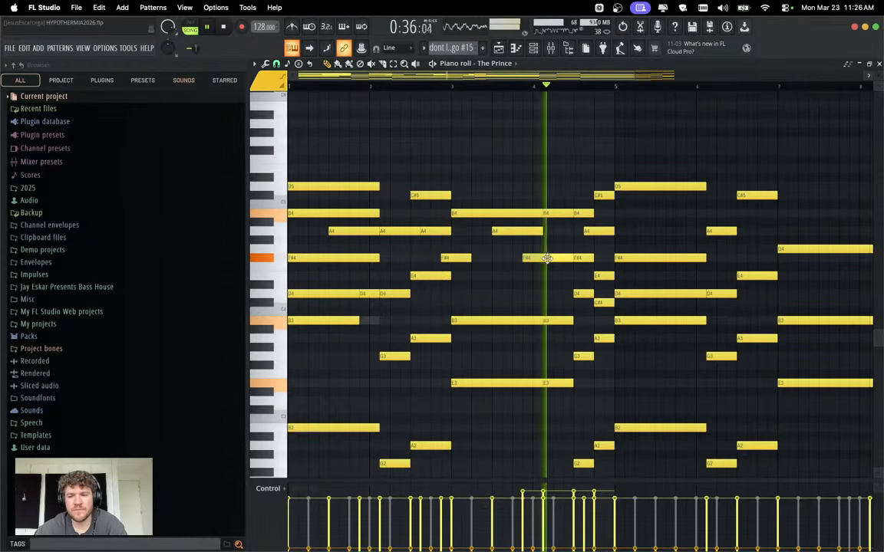
key(space)
key(space)
Lower the F#4 note starting at 3:15 to D4 and audition the passage.
drag(546, 258, 544, 299)
key(space)
key(space)
key(space)
key(space)
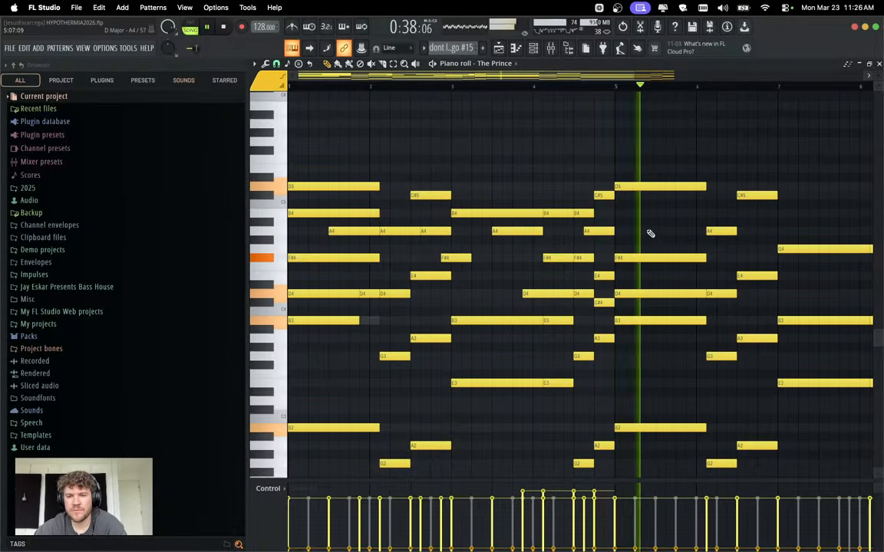
Add an A4 note at 5:09 and a short D4 note at 5:15, then play the section back.
key(space)
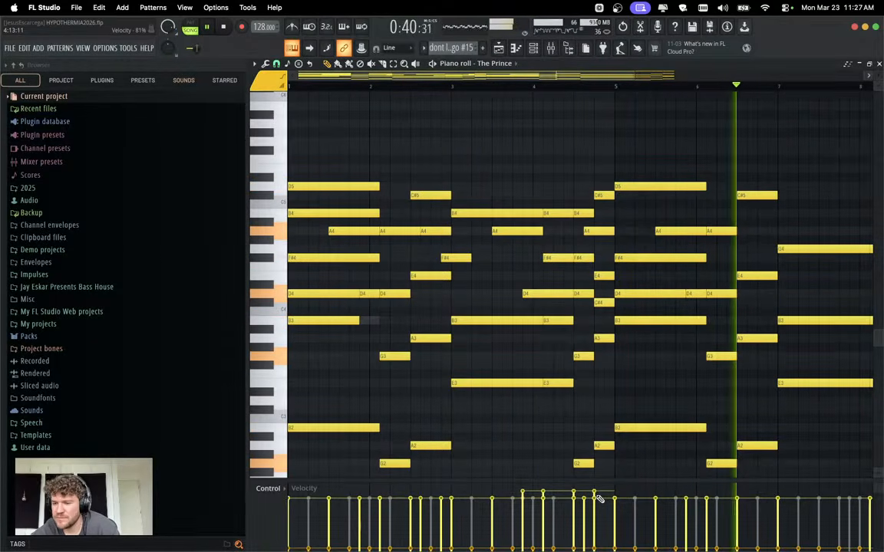
key(space)
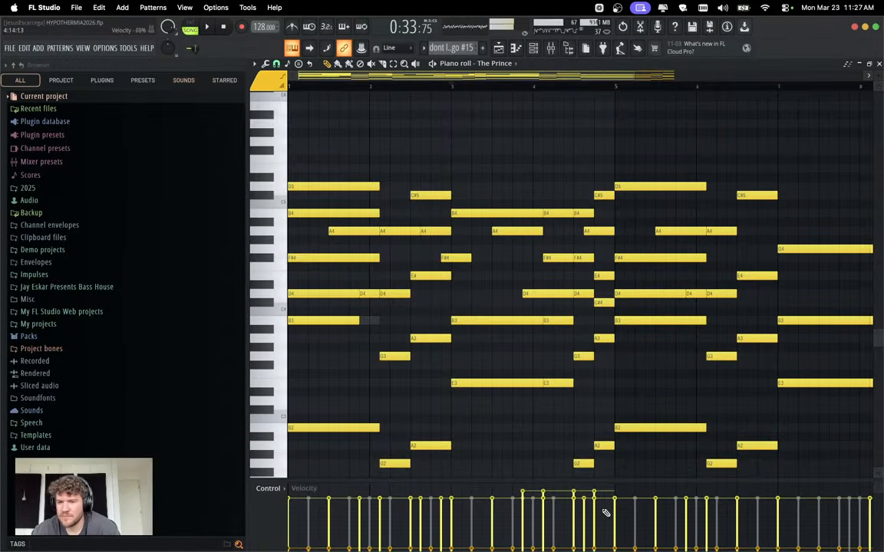
key(space)
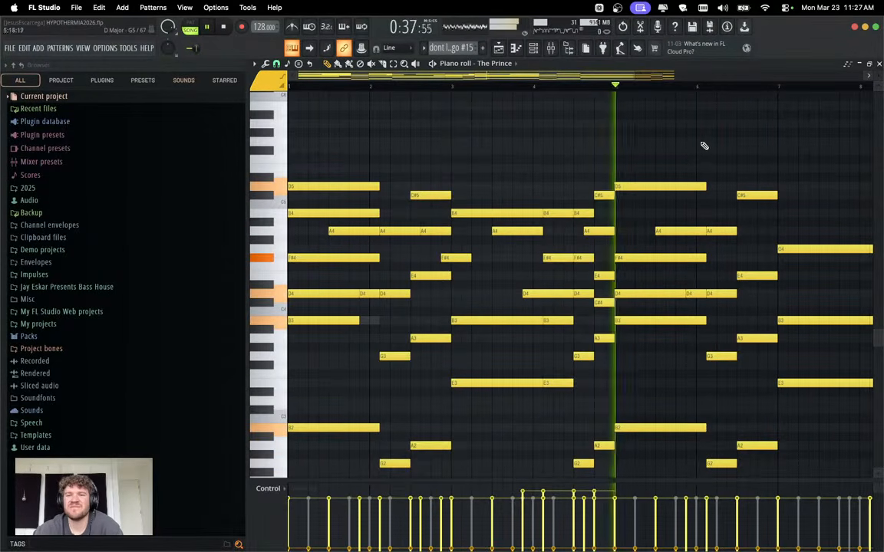
Select the short D4 notes ending the bar 1 and bar 5 chords and raise their velocities above the surrounding notes.
scroll(740, 152, down, 1)
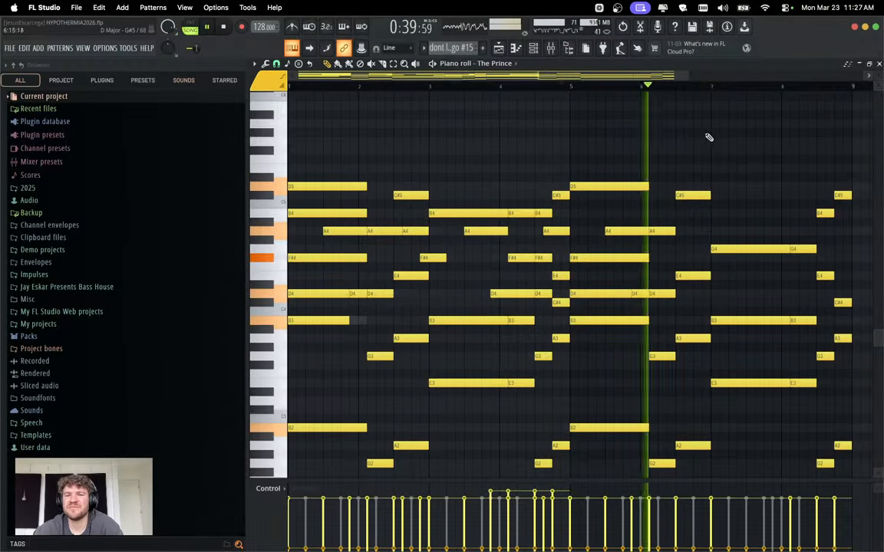
key(space)
key(space)
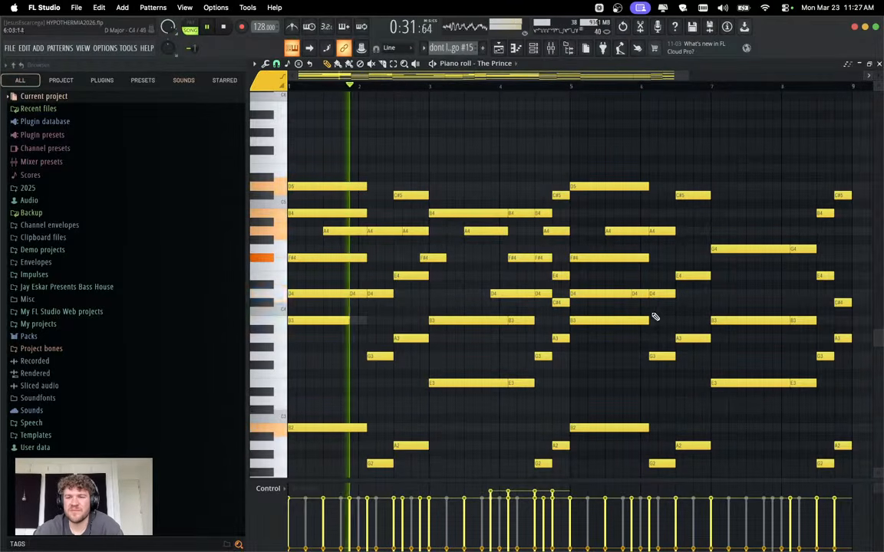
drag(364, 307, 356, 285)
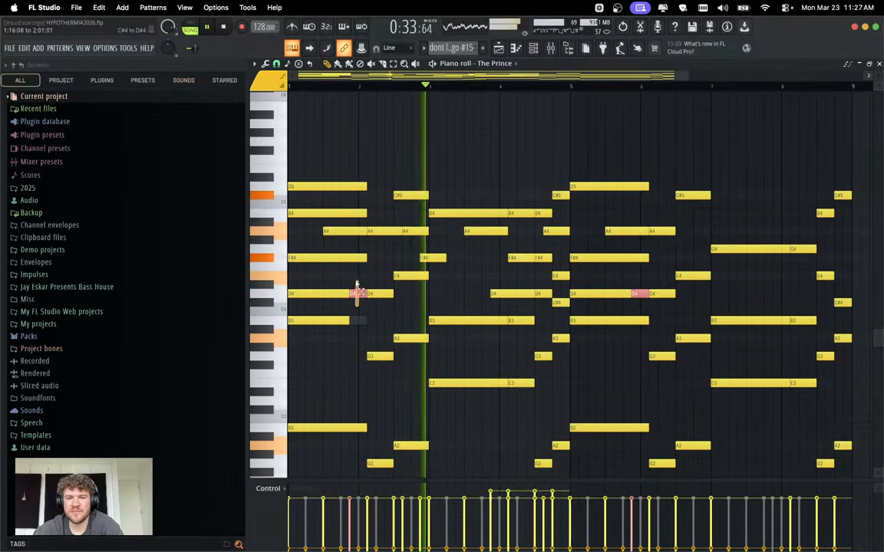
key(space)
key(space)
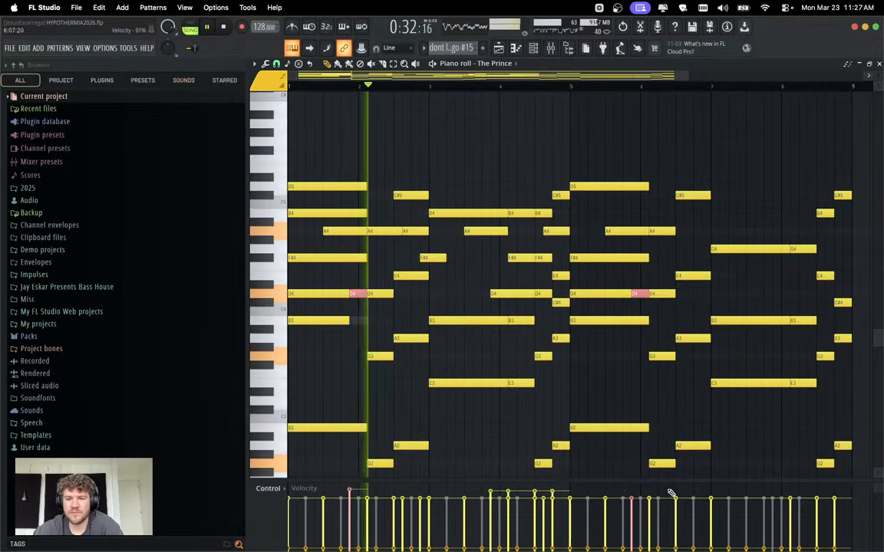
key(space)
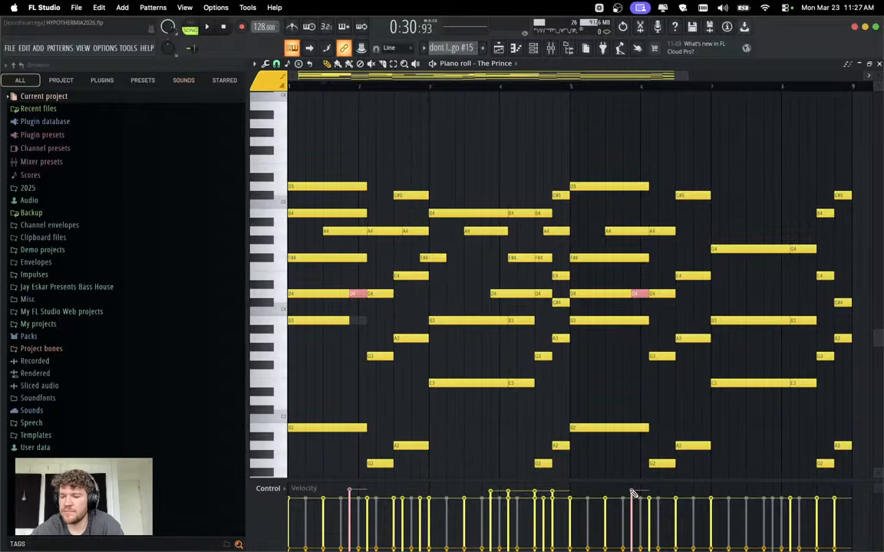
Play the pattern from the start, clear the note selection and save the project.
key(space)
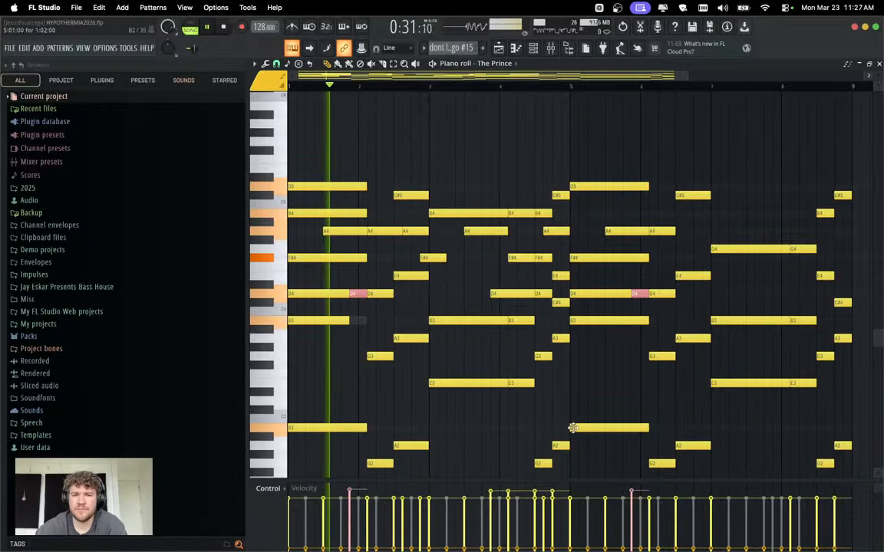
super+click(466, 355)
key(super+s)
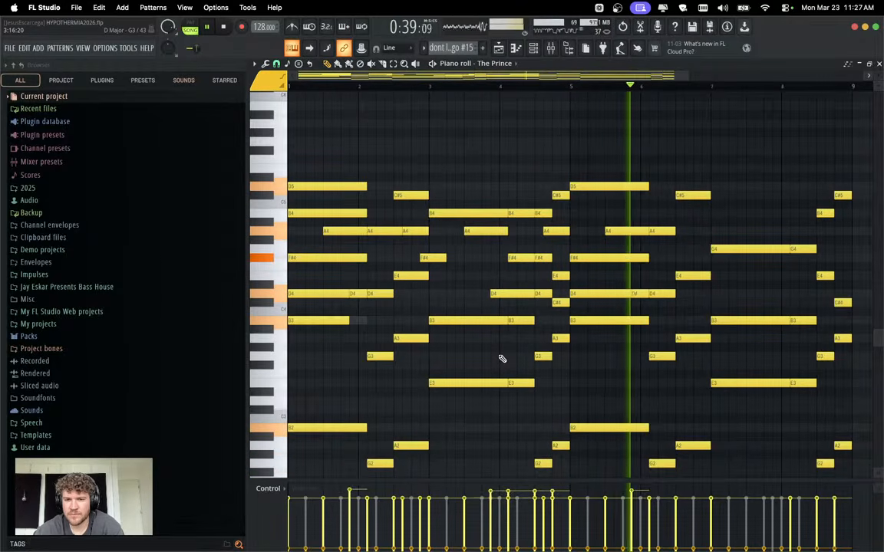
Try a long B4 note beneath the D5 at the start of bar 5, then mute and delete it.
key(space)
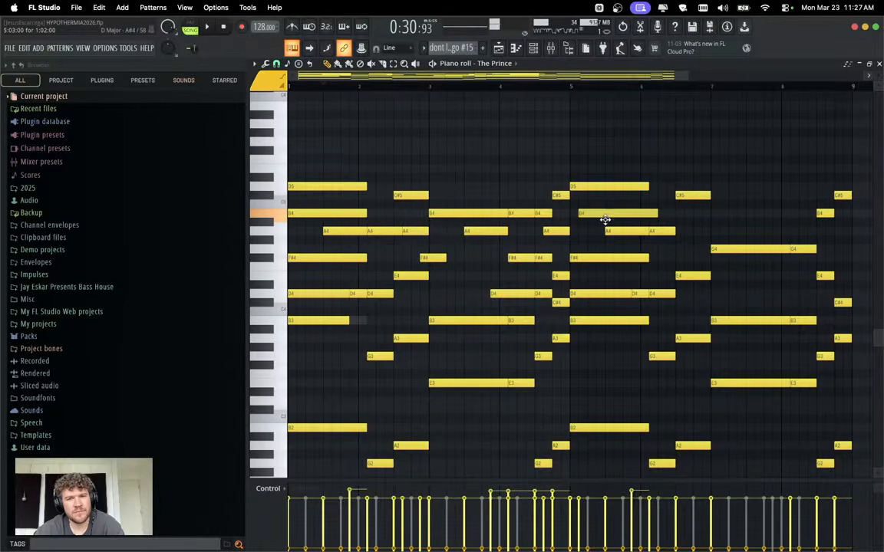
key(space)
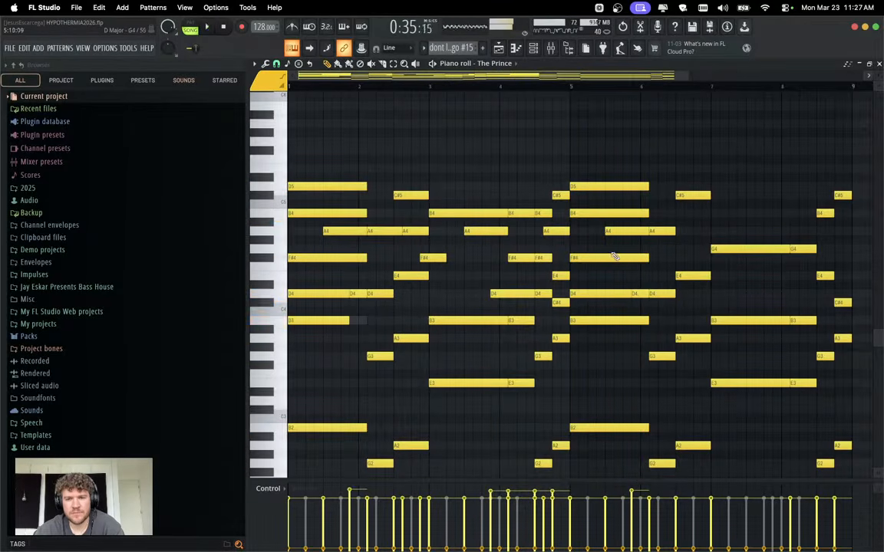
alt+right_click(588, 215)
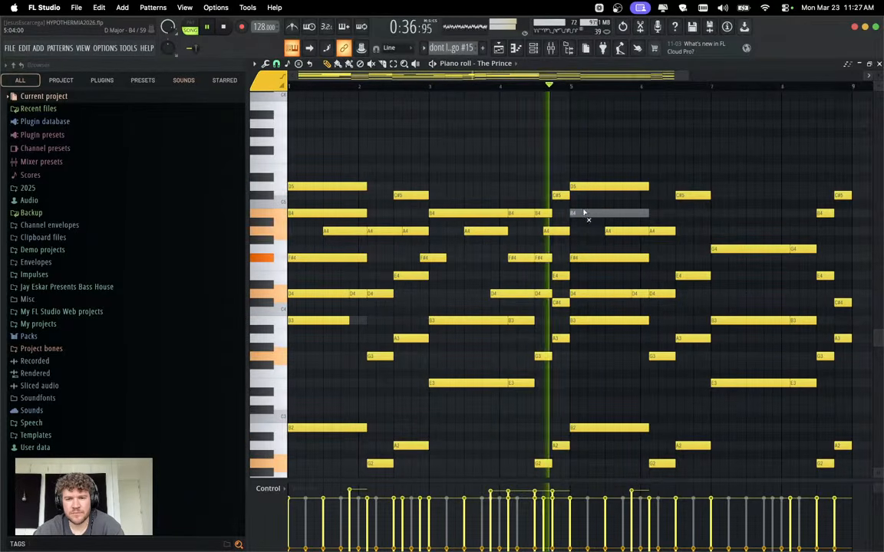
right_click(588, 215)
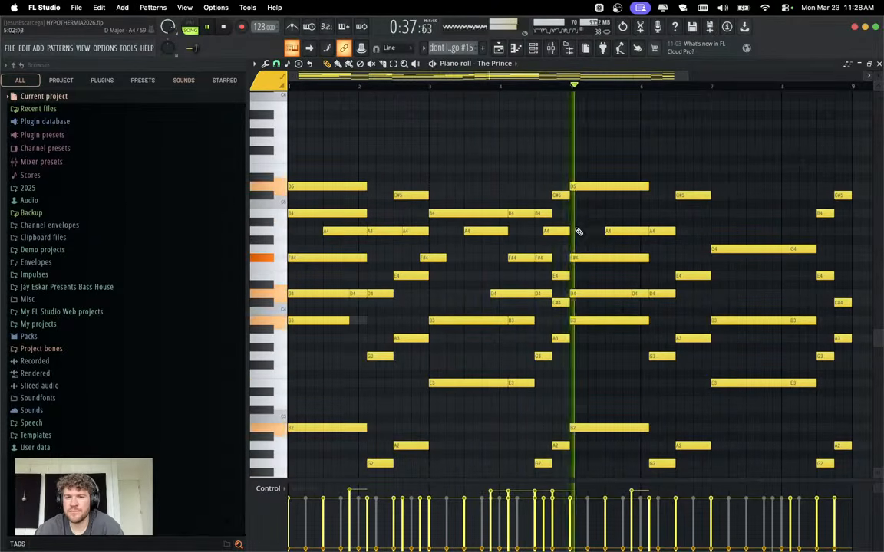
Trim the last A4 note of bar 4 to start at 4:13 and raise the A4 note at 5:09 to C#5.
key(space)
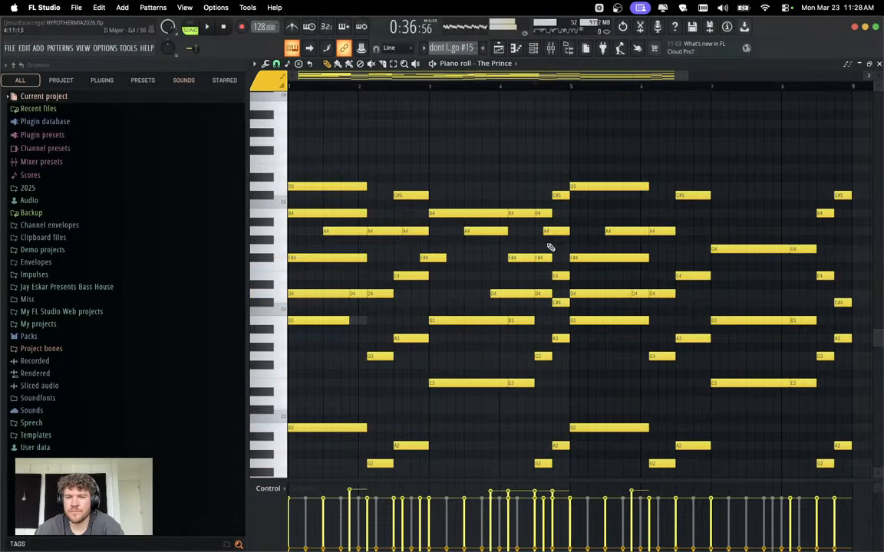
key(space)
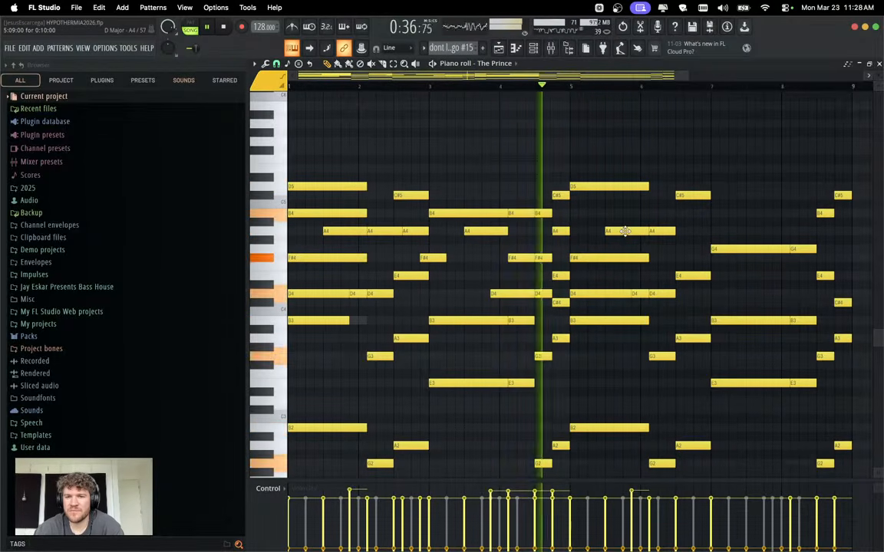
drag(625, 231, 623, 211)
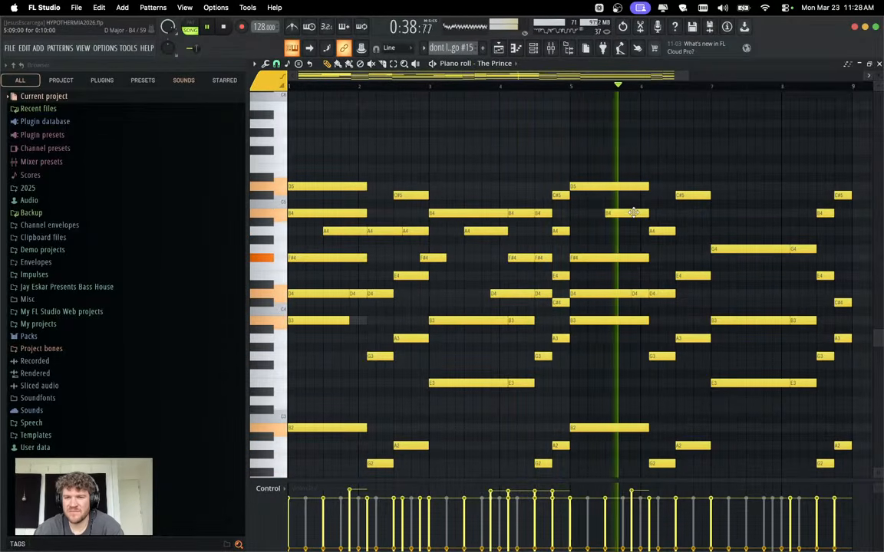
drag(635, 215, 635, 196)
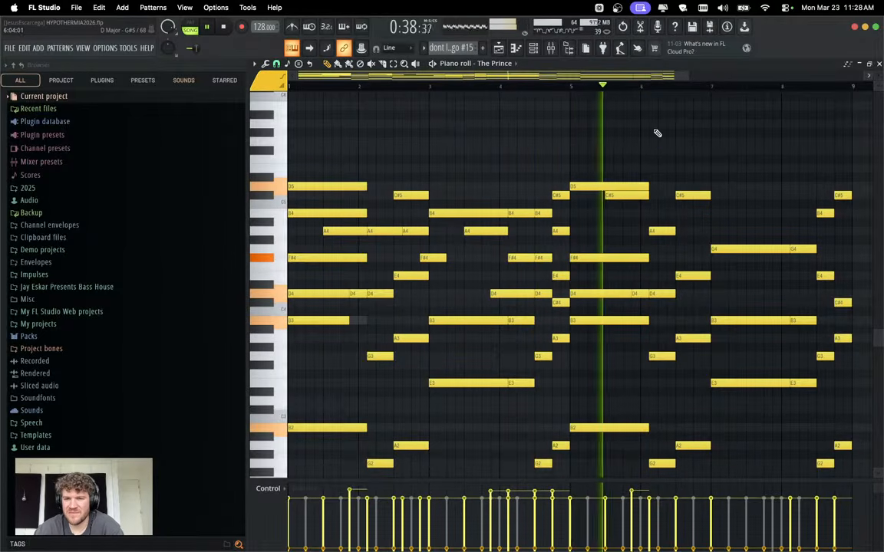
Move the short D4 at 5:15 up to F#4, extend the preceding D4 to fill its place and audition the change.
key(space)
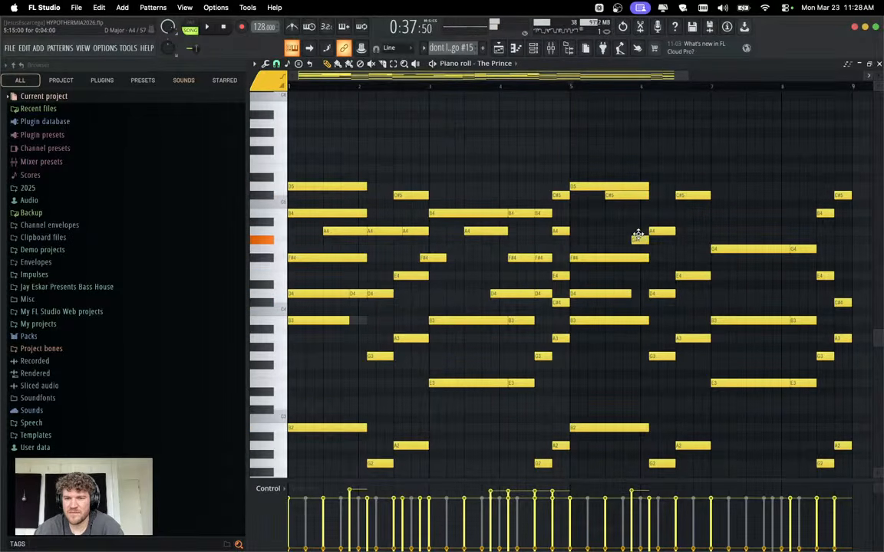
key(space)
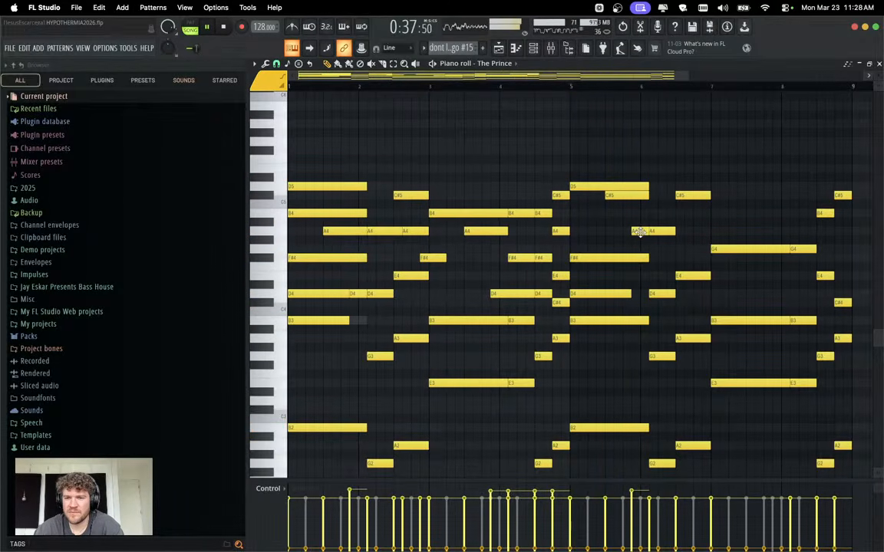
drag(639, 234, 641, 256)
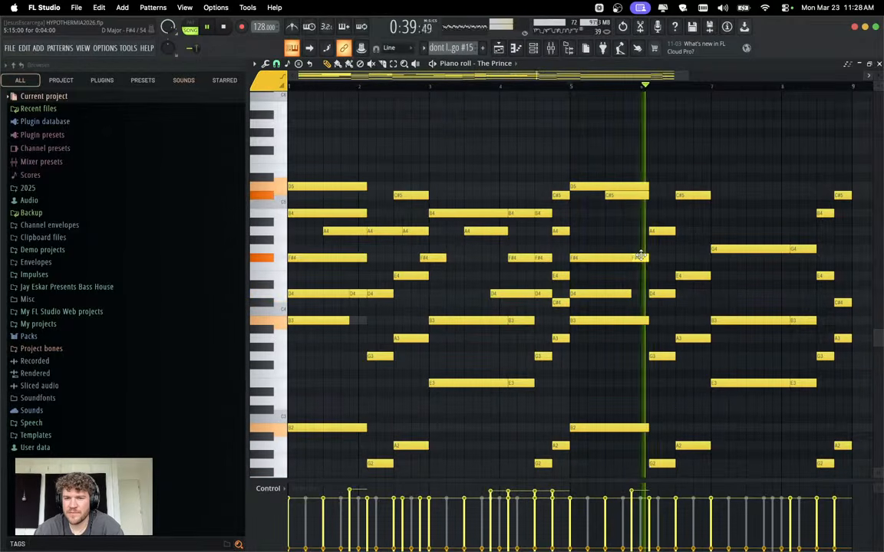
key(space)
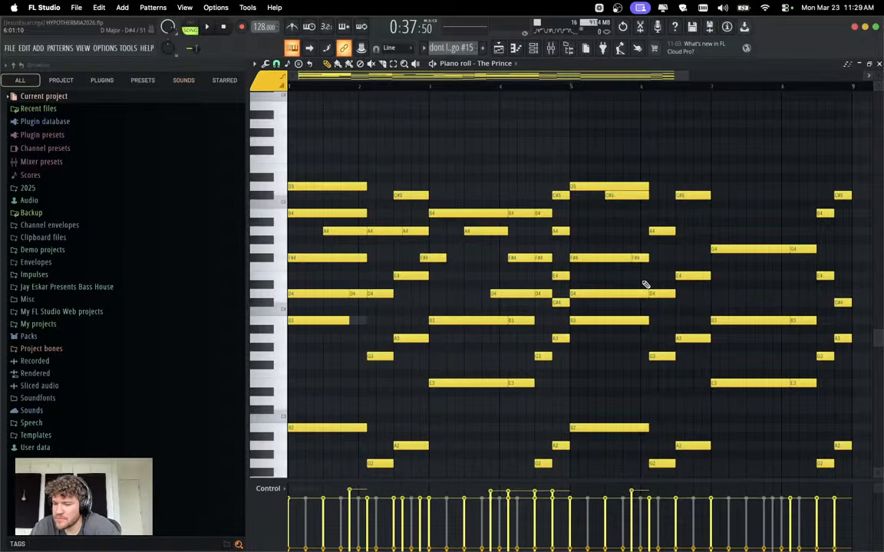
Add a six-step A4 note at 6:11 so it ends at the start of bar 7, and play it back.
key(space)
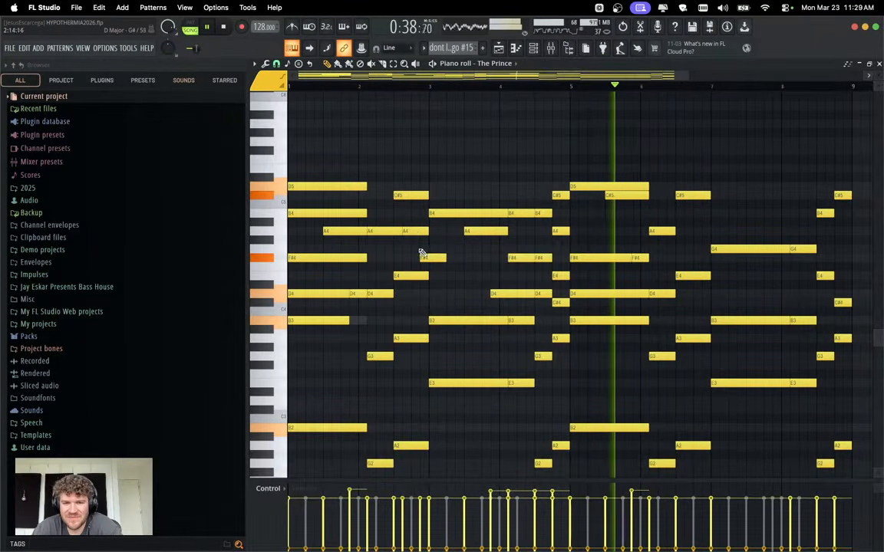
key(space)
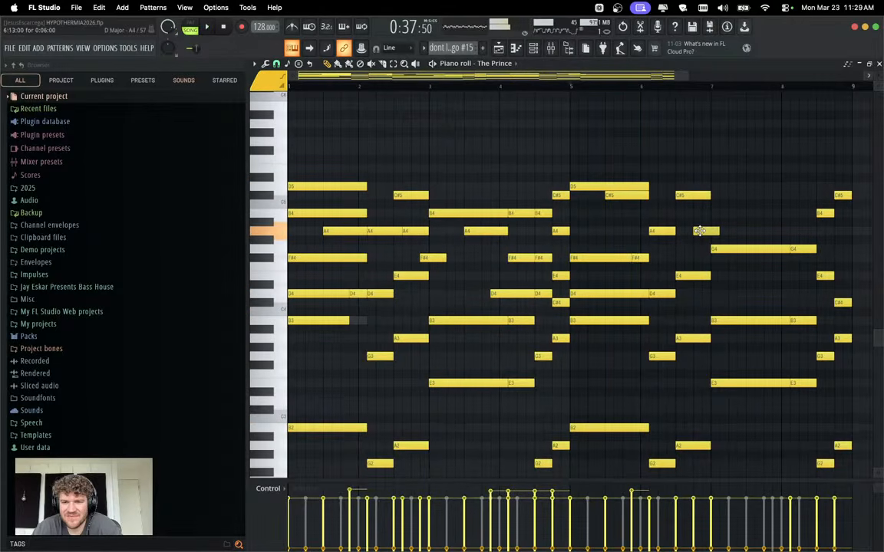
drag(699, 231, 691, 231)
key(space)
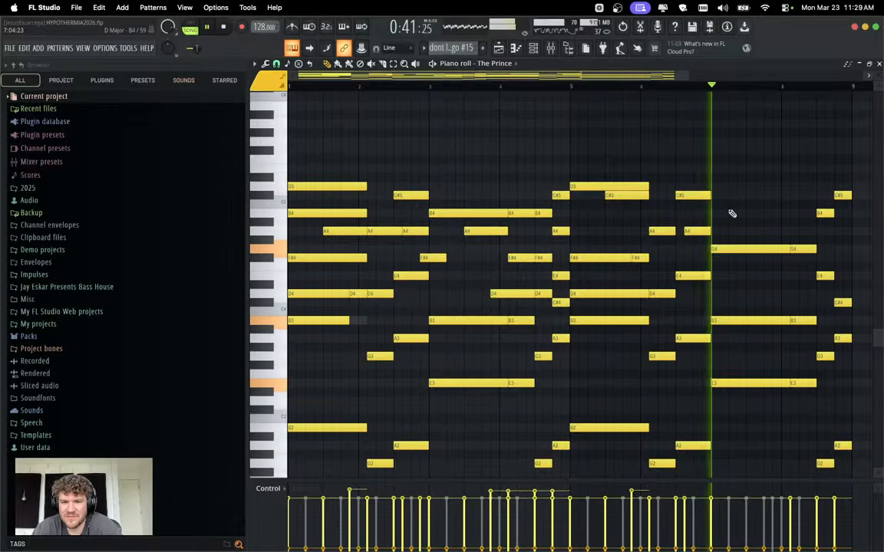
Add a six-step F#4 note at 6:15 leading into bar 7 and audition it.
key(space)
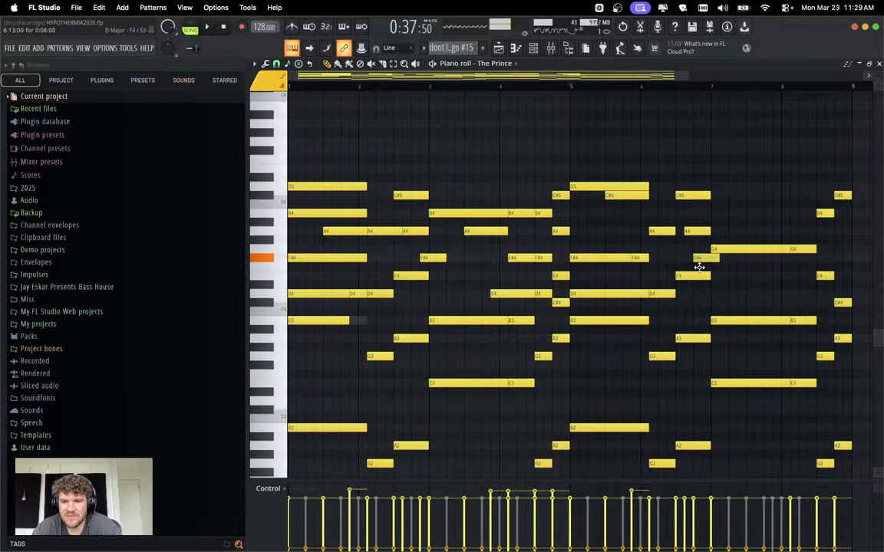
key(space)
drag(704, 266, 708, 256)
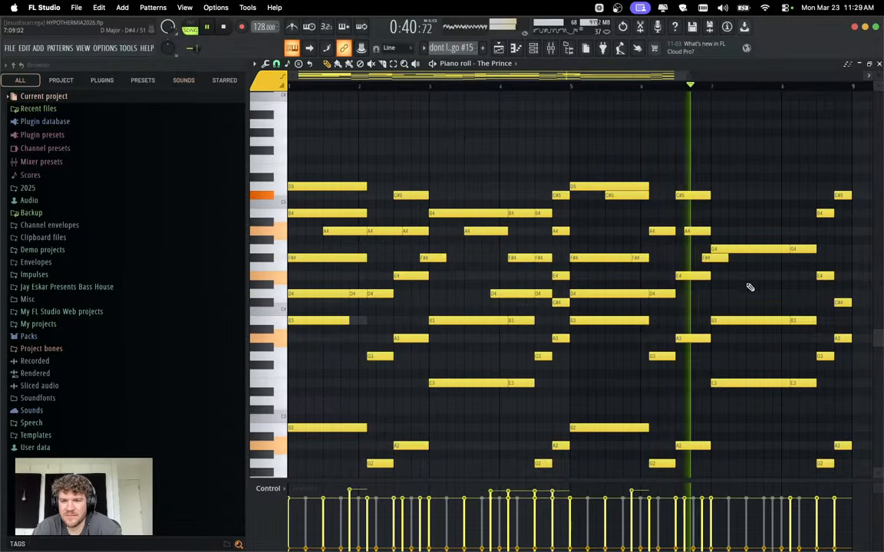
key(space)
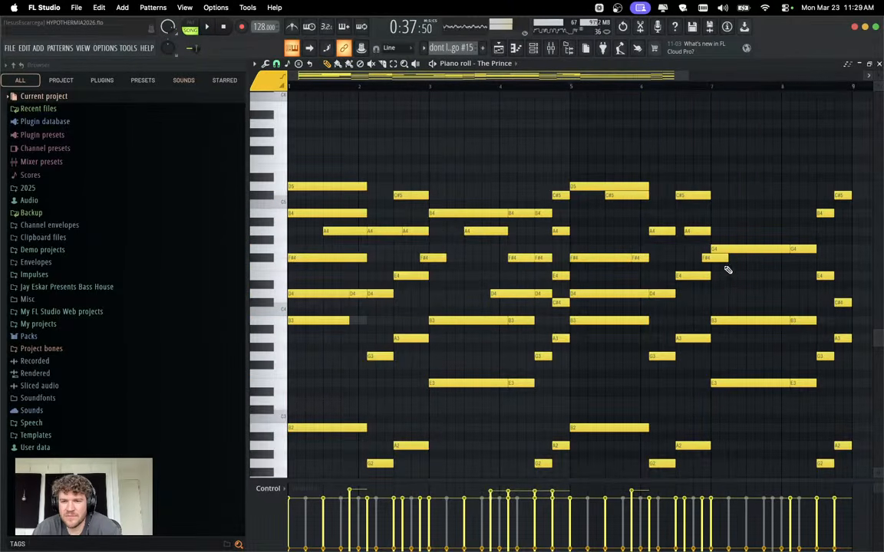
Copy the A4 at 3:09 and the D4 at 3:15 to 7:11 and 8:01, play them and clear the selection.
drag(733, 263, 773, 265)
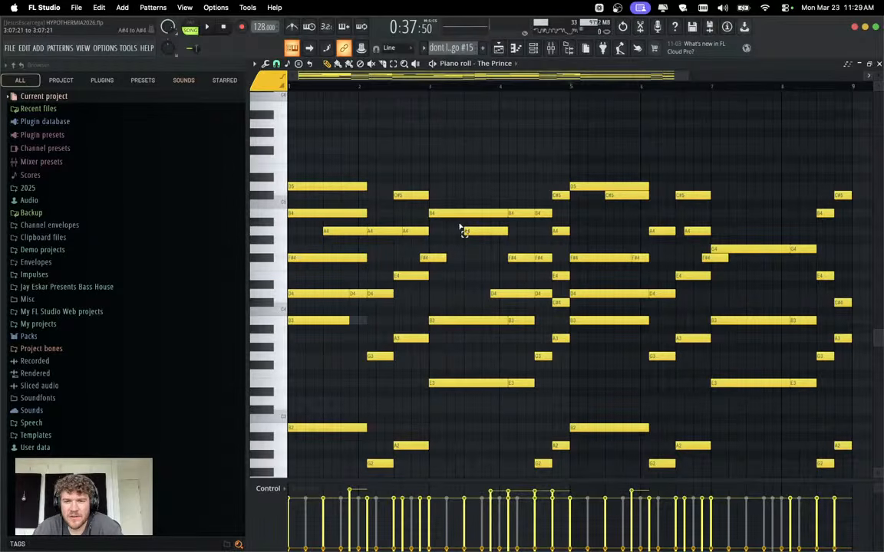
drag(459, 222, 506, 288)
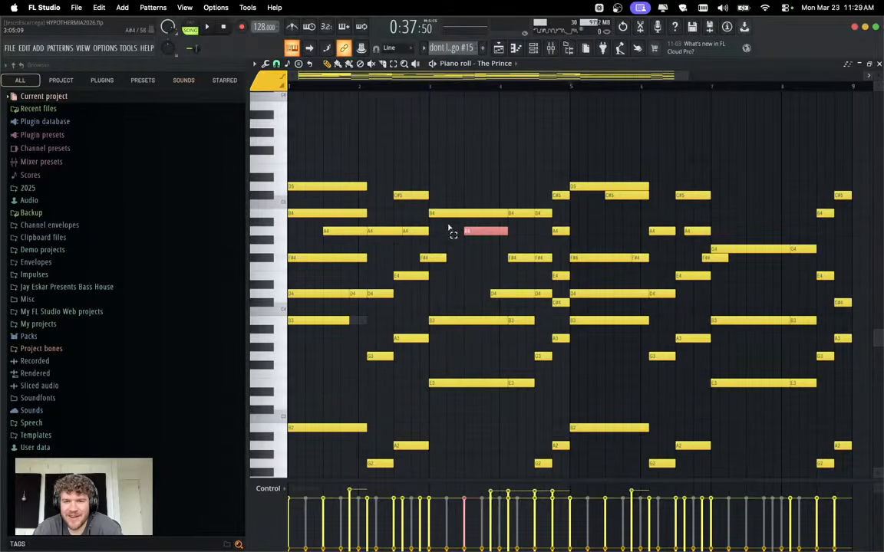
drag(449, 217, 789, 294)
key(space)
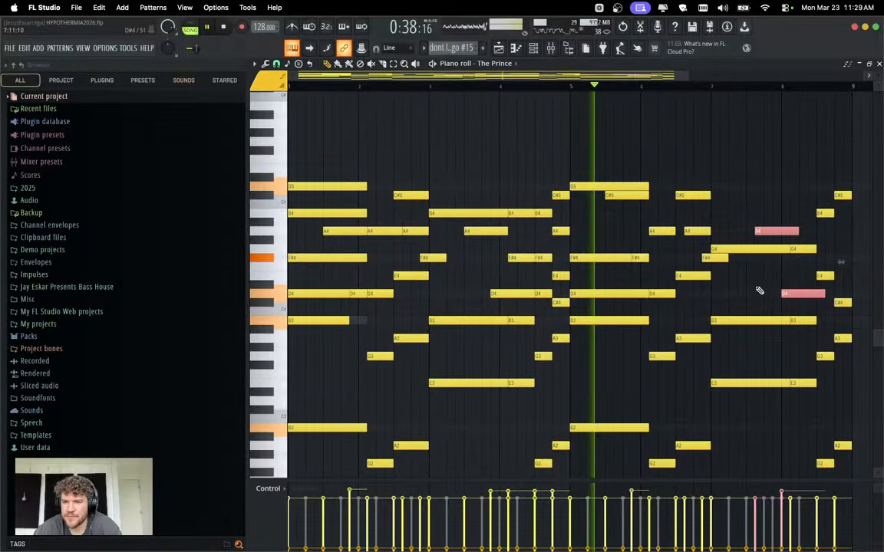
click(759, 287)
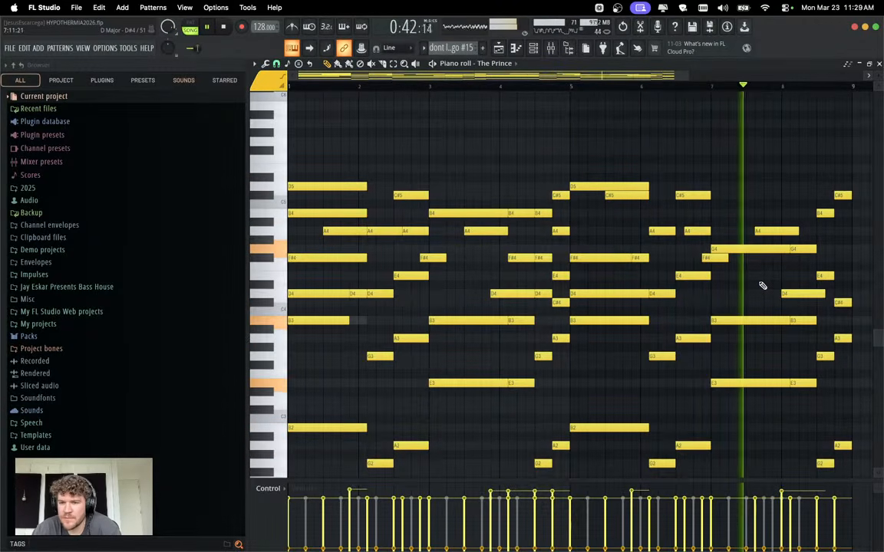
Try an E4 note at 7:13, remove it and play the pattern from 7:05.
key(space)
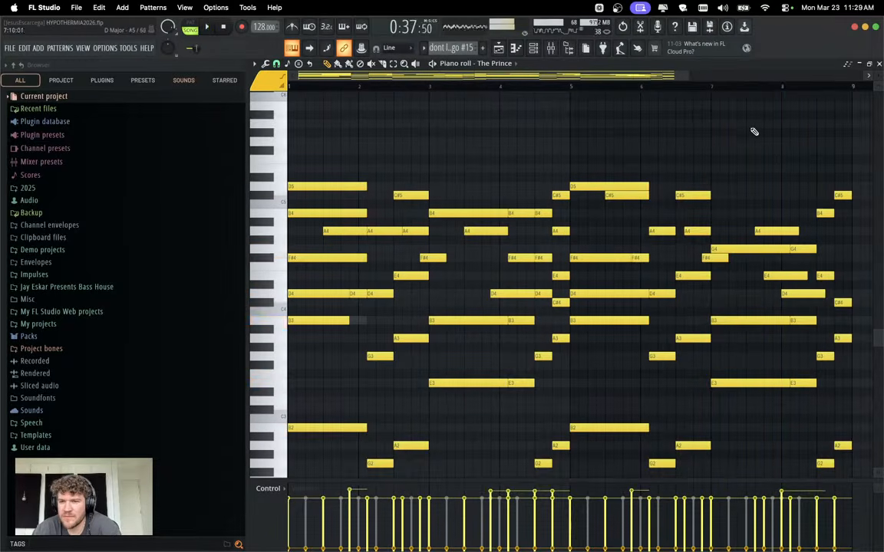
key(space)
click(730, 86)
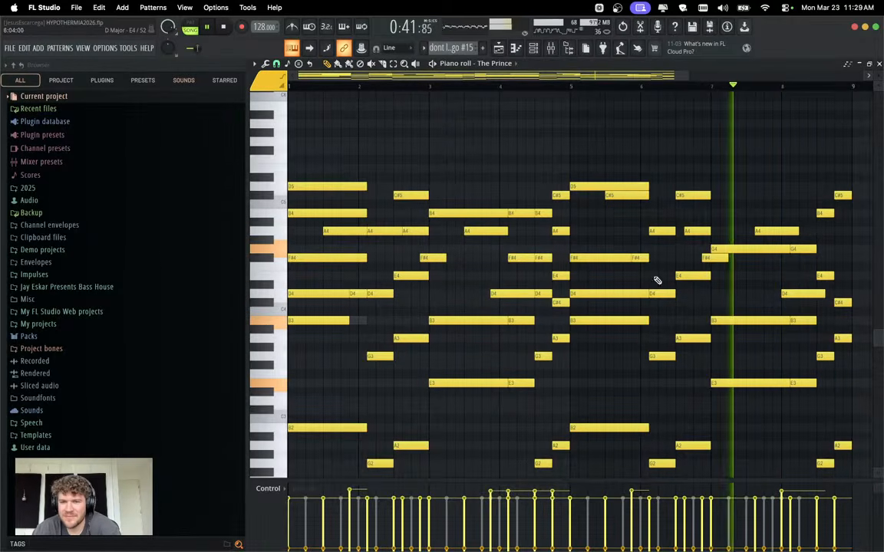
Add four-step notes F#4 at 8:09 and A4 at 8:13 to the closing chords of bar 8, auditioning them.
scroll(545, 265, up, 3)
scroll(545, 265, right, 2)
key(space)
click(788, 284)
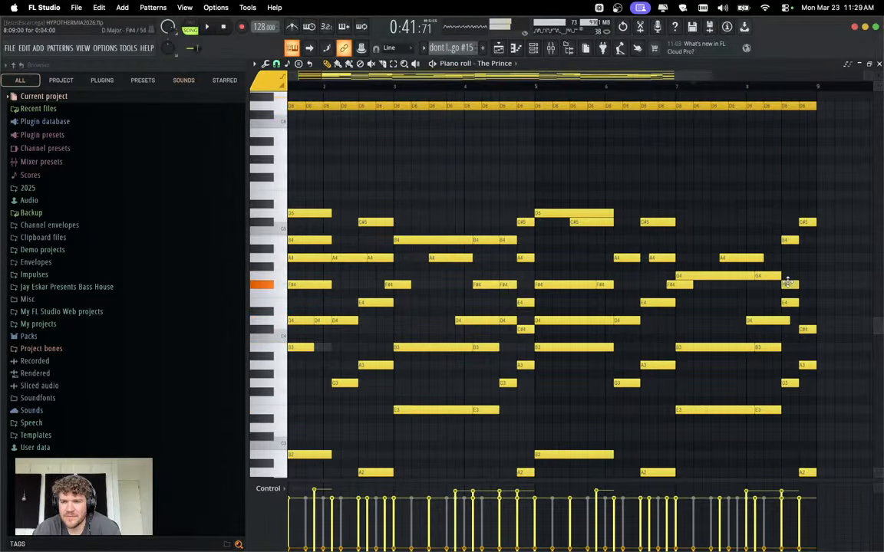
key(space)
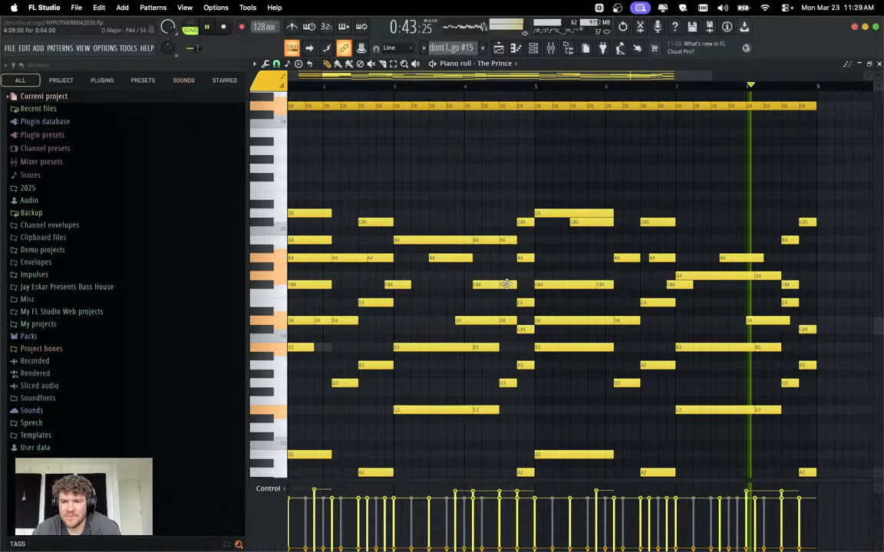
scroll(510, 261, down, 3)
key(space)
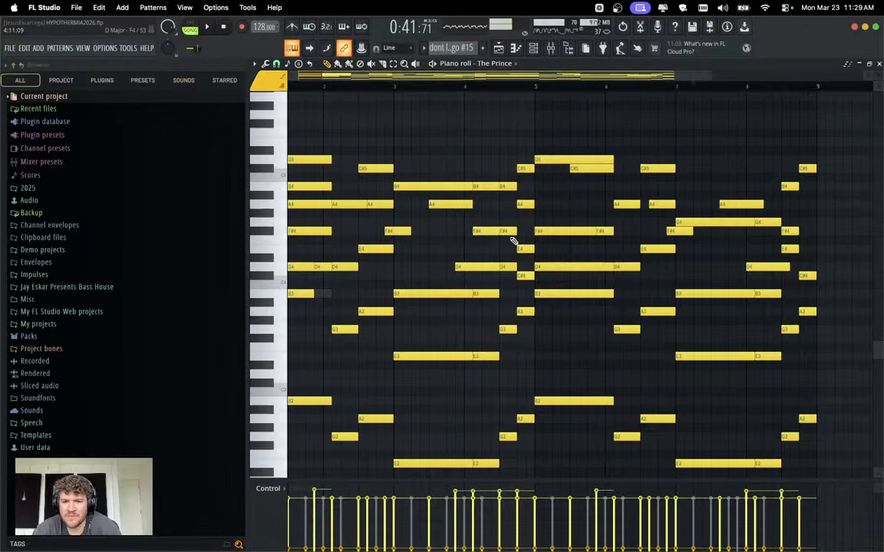
key(space)
click(815, 203)
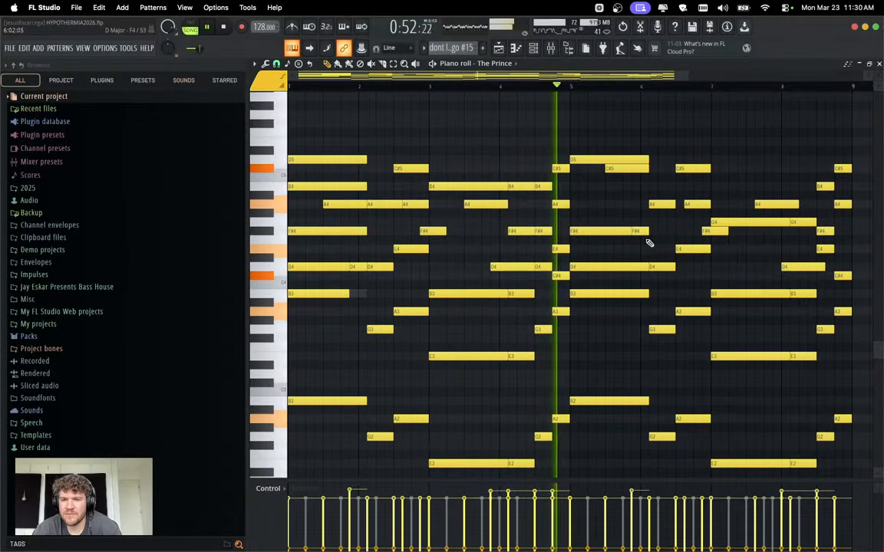
Try a six-step G4 note at 4:11, shift it to 4:15, then delete it and stop playback.
key(space)
drag(472, 228, 550, 228)
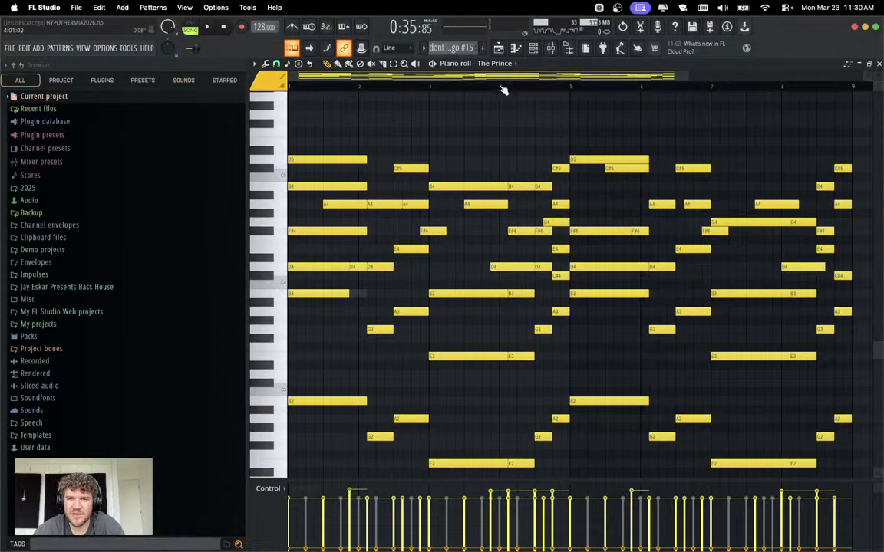
click(503, 89)
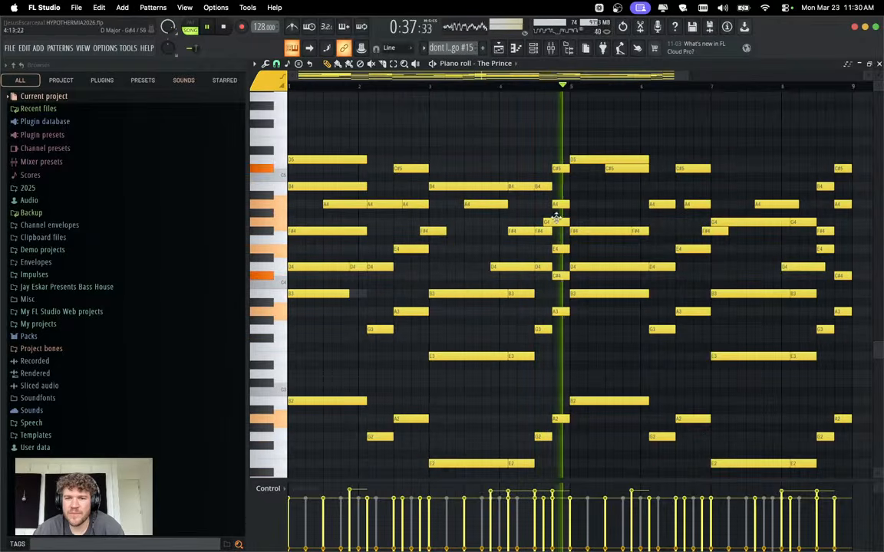
drag(555, 219, 589, 221)
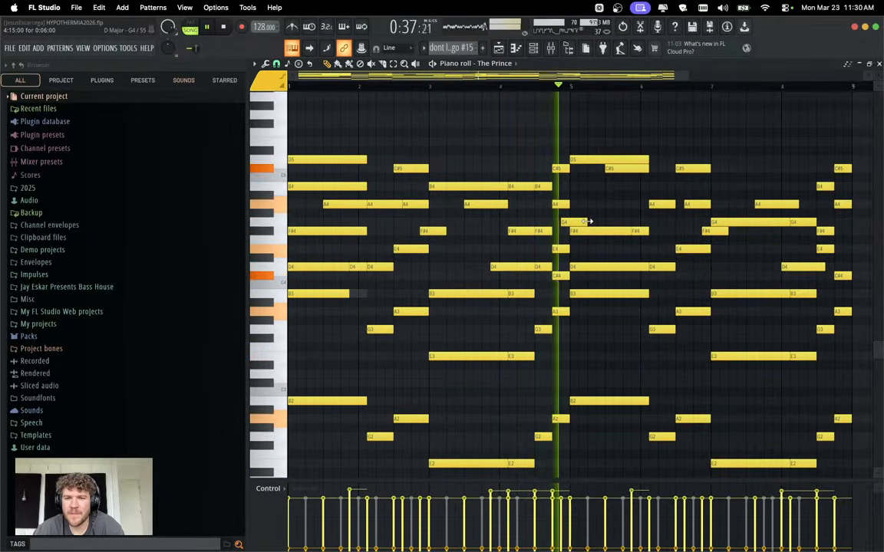
right_click(581, 223)
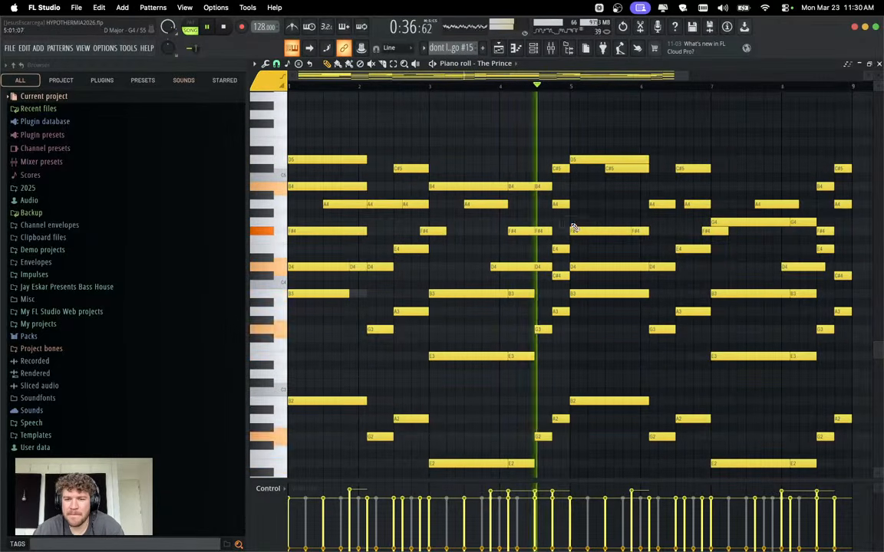
key(space)
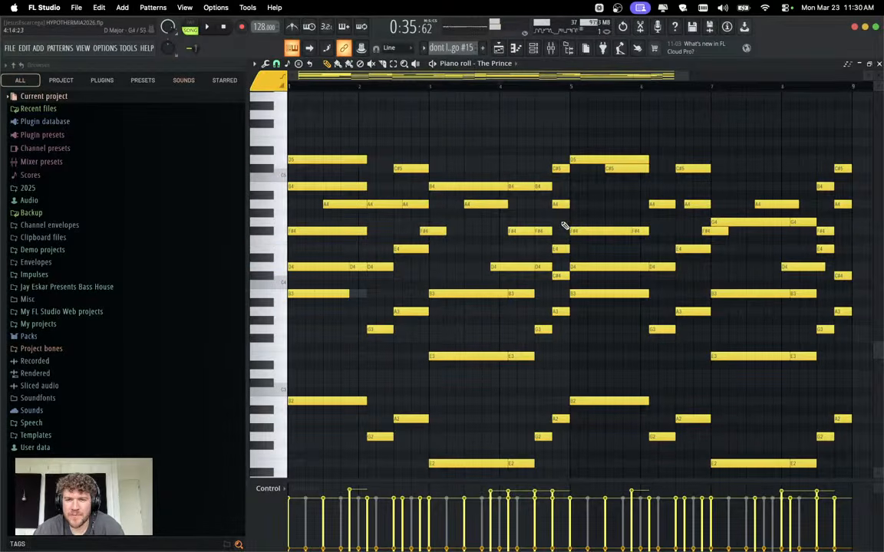
Extend the last C#5 of bar 4 backwards to start at 4:11 while ending at bar 5, and audition it.
key(space)
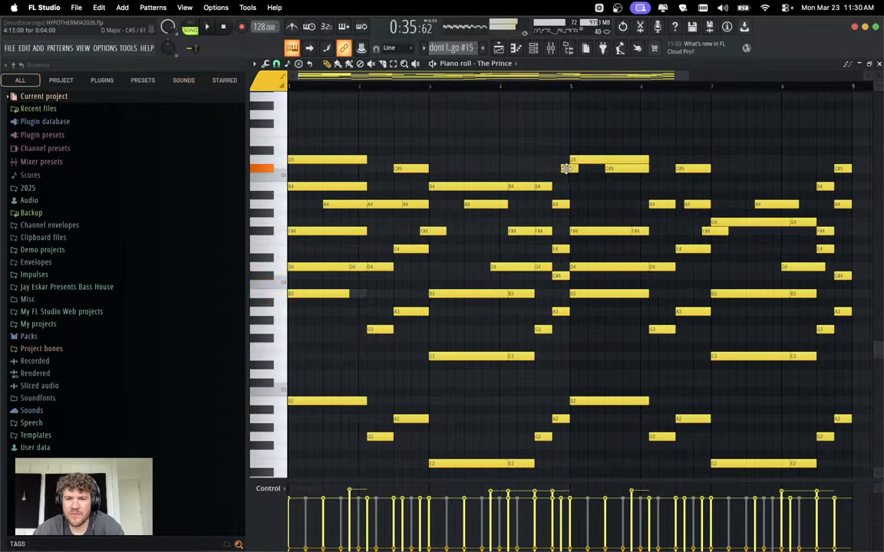
mouse_move(566, 168)
mouse_down()
mouse_move(552, 169)
mouse_move(564, 169)
mouse_up()
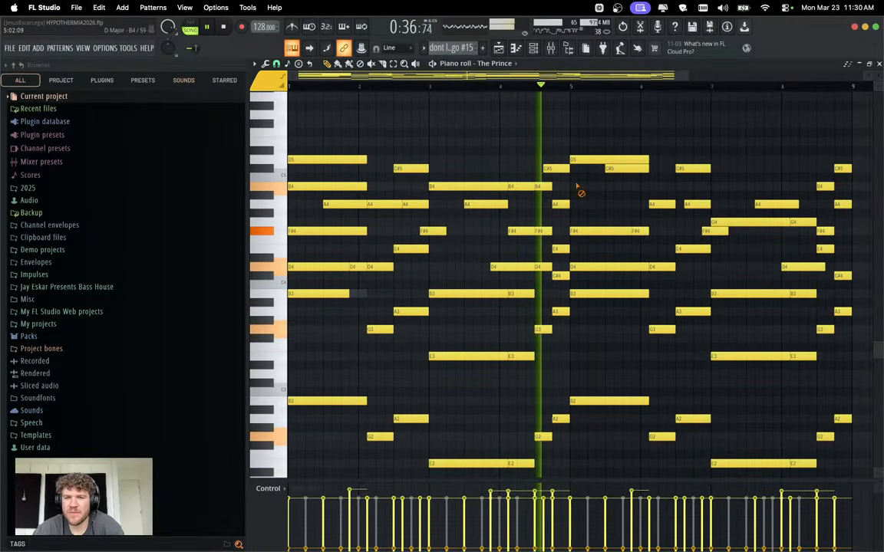
key(space)
key(space)
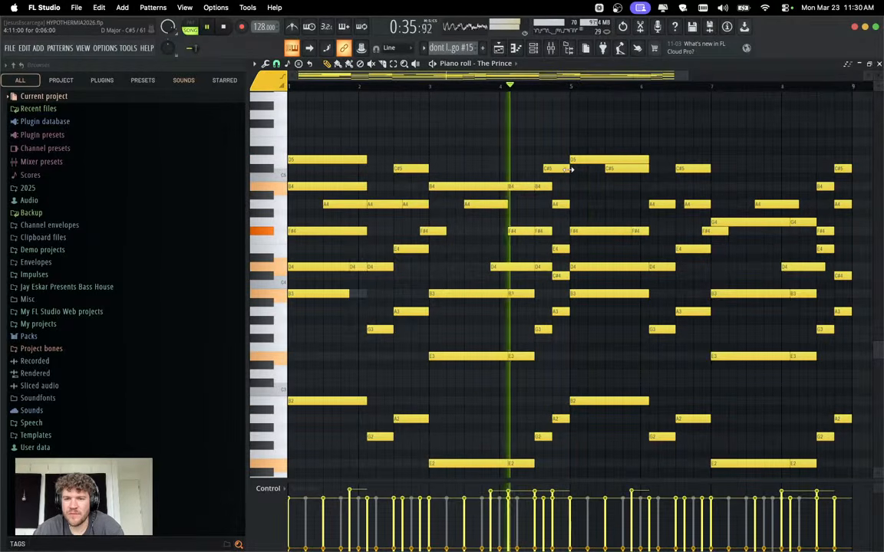
mouse_move(568, 169)
mouse_down()
mouse_move(552, 169)
mouse_move(571, 170)
mouse_up()
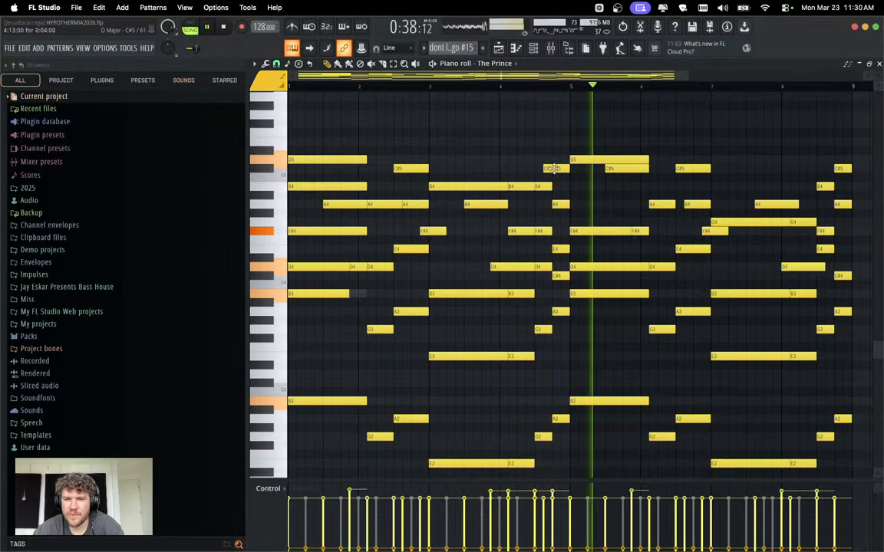
drag(570, 169, 552, 168)
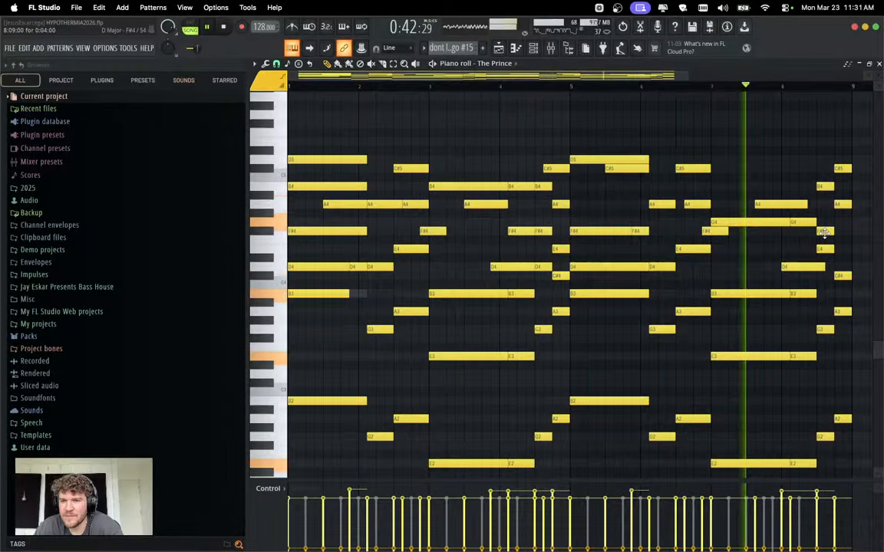
Shift the D4 at 8:01 back to 7:15 and the A4 at 7:11 back to 7:09, playing from bar 7 to check.
key(space)
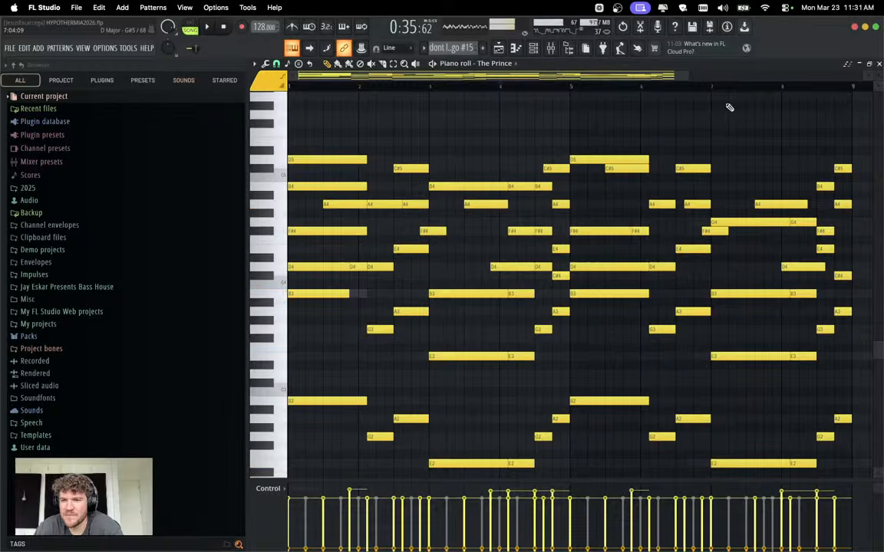
click(716, 87)
key(space)
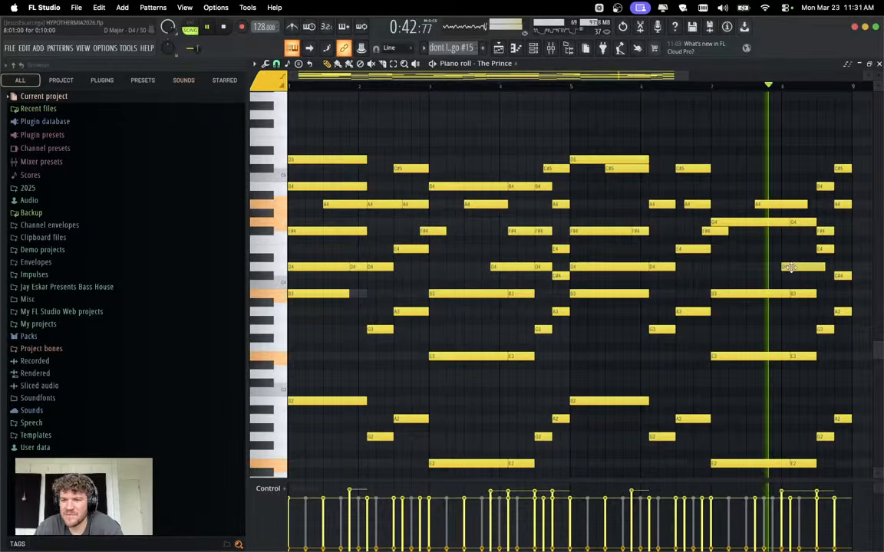
drag(791, 268, 783, 268)
key(space)
key(space)
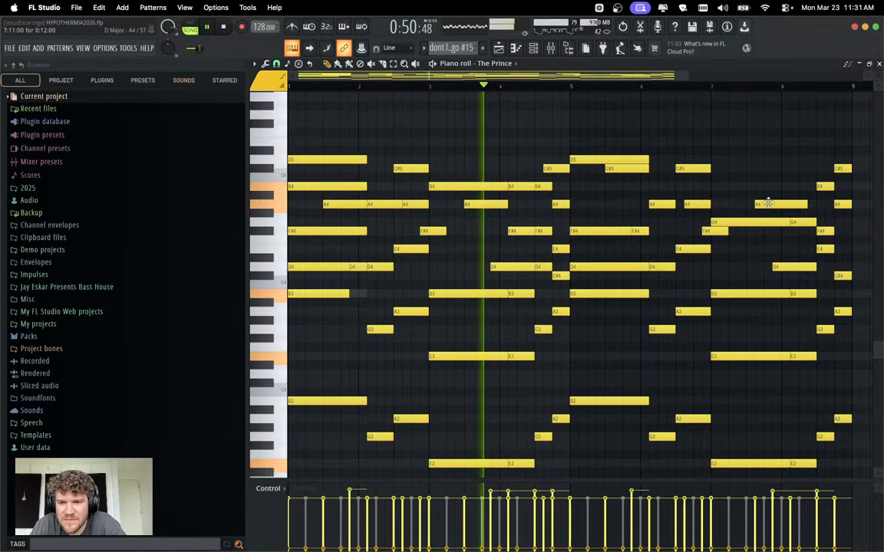
drag(769, 203, 761, 202)
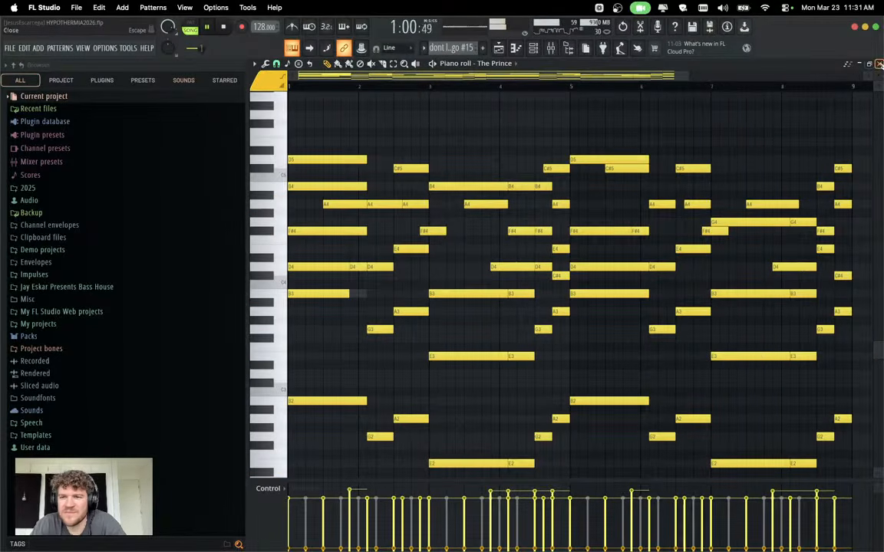
Close The Prince's piano roll to return to the mixer and playlist.
click(879, 63)
click(716, 85)
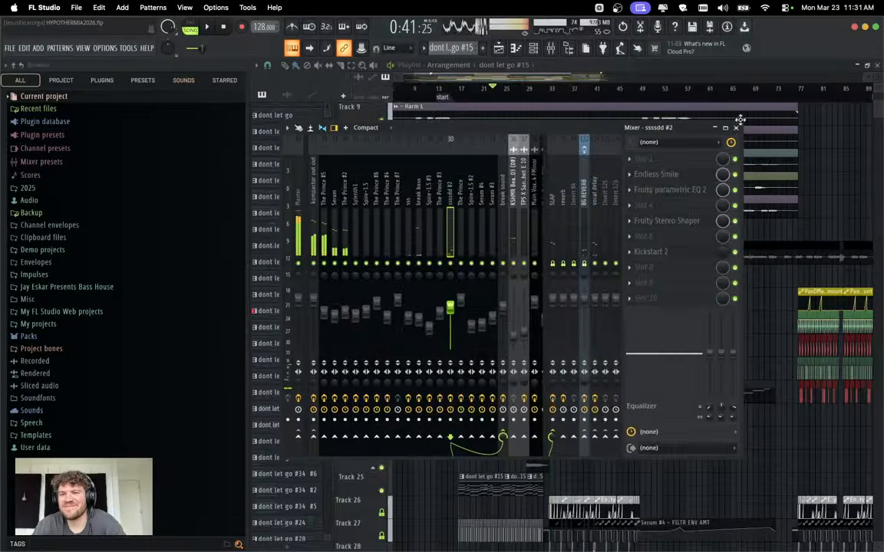
Clone The Prince channel in the channel rack and paste its chord notes into the clone.
click(740, 133)
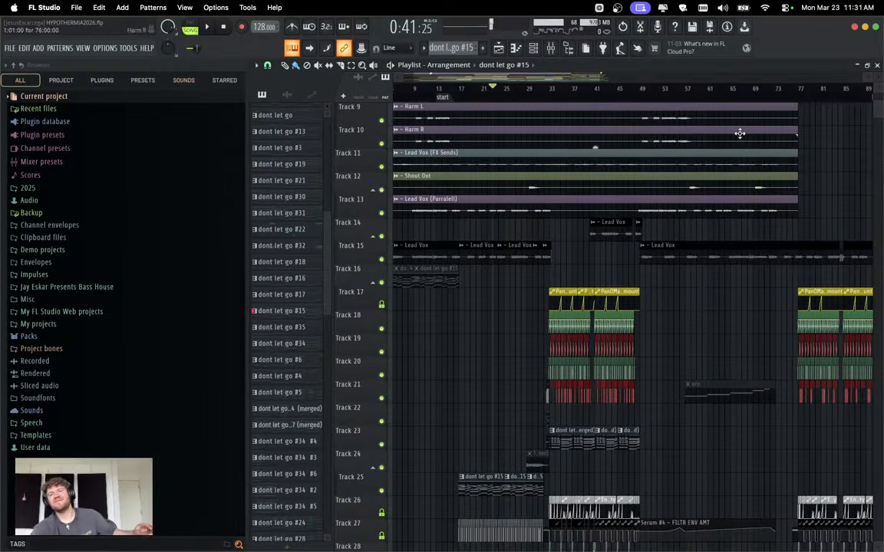
click(474, 101)
key(F6)
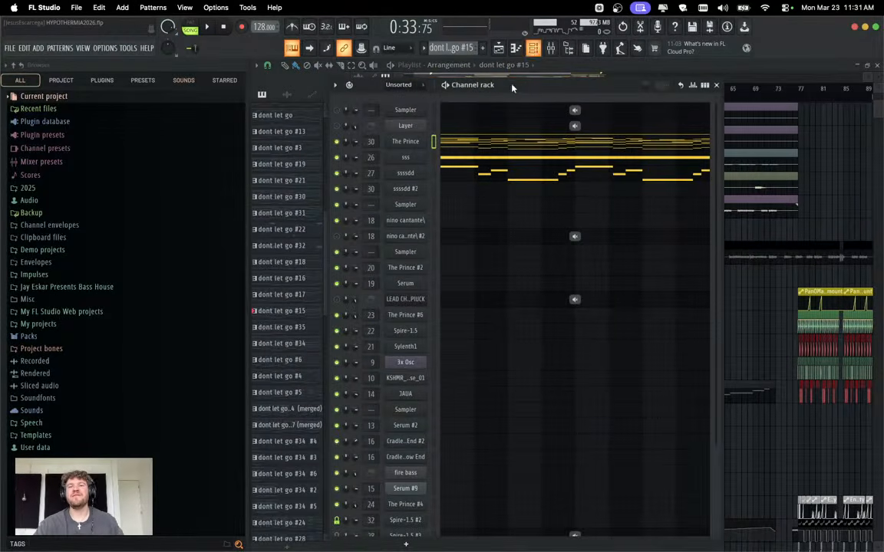
right_click(423, 141)
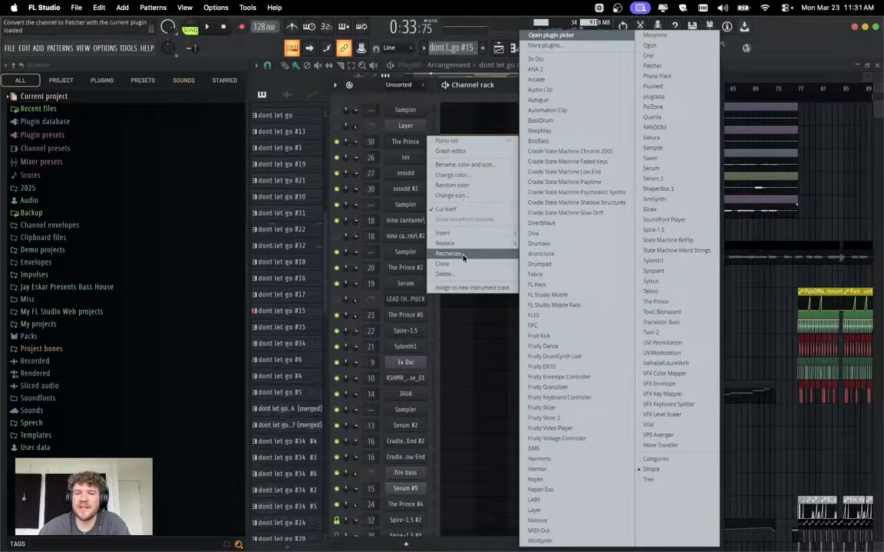
click(463, 263)
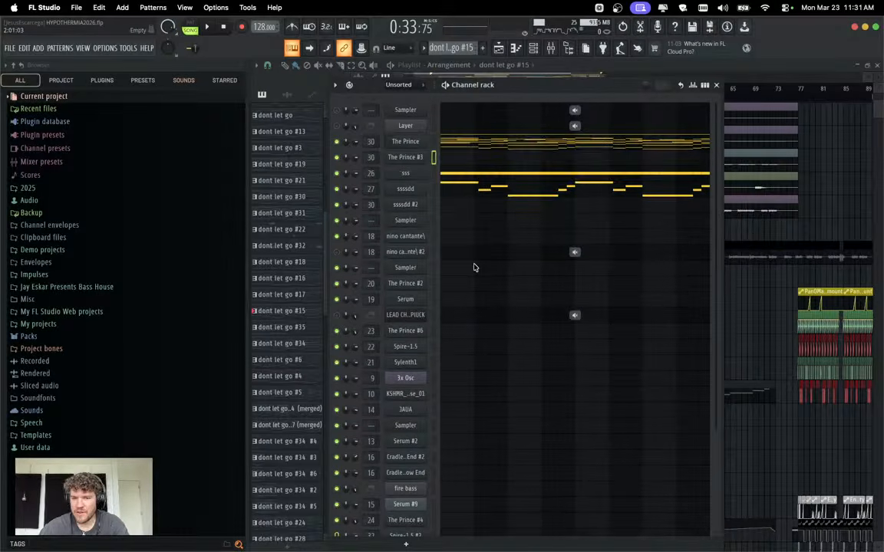
click(433, 157)
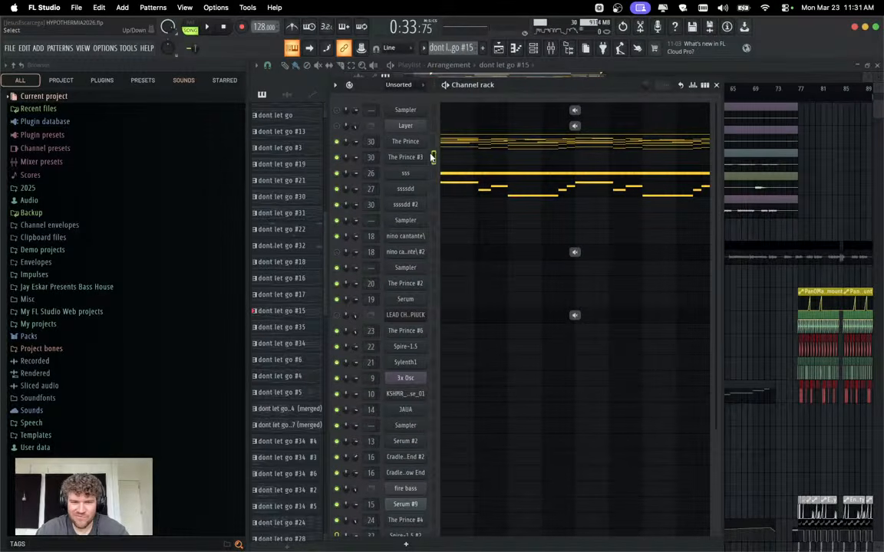
key(super+v)
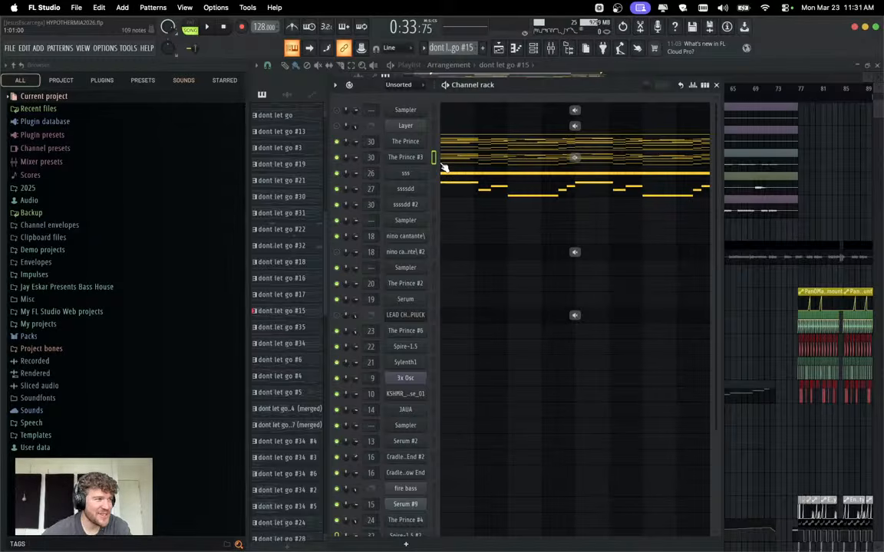
Try the wire machinery preset on The Prince #3 and play it back soloed.
click(408, 159)
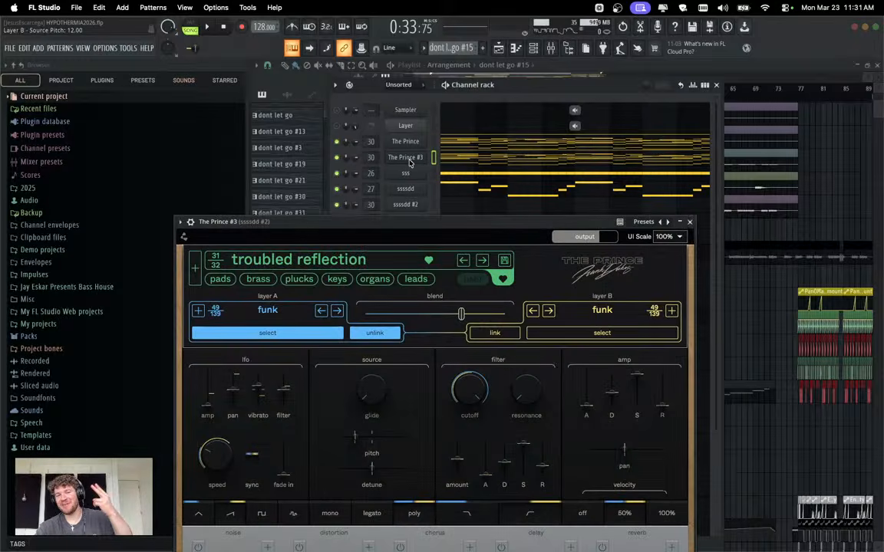
key(c)
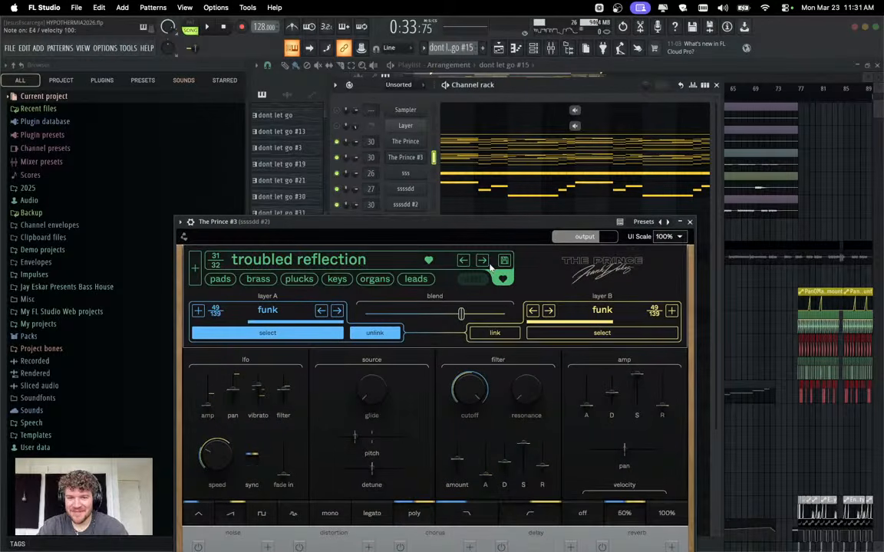
click(484, 261)
key(space)
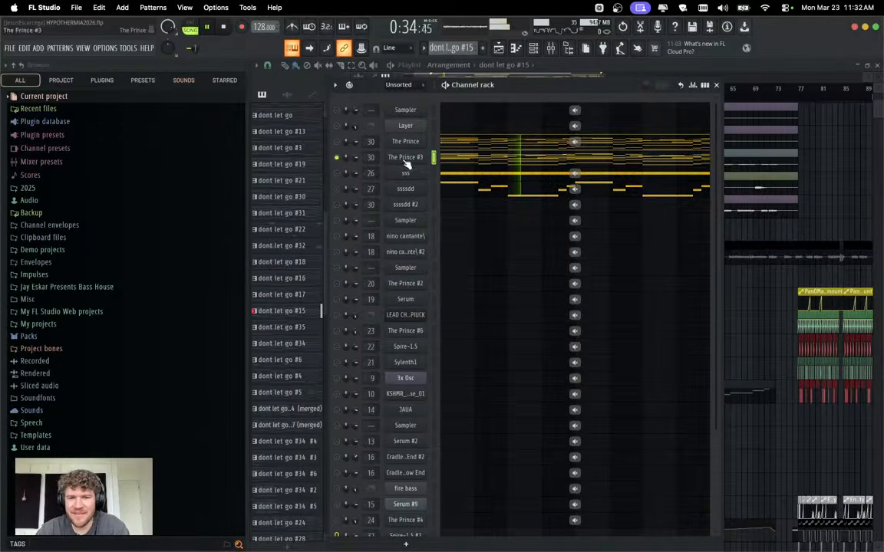
Link The Prince #3's channel pitch to the "ssssdd #2 - Channel pitch" automation clip as its internal controller.
click(406, 161)
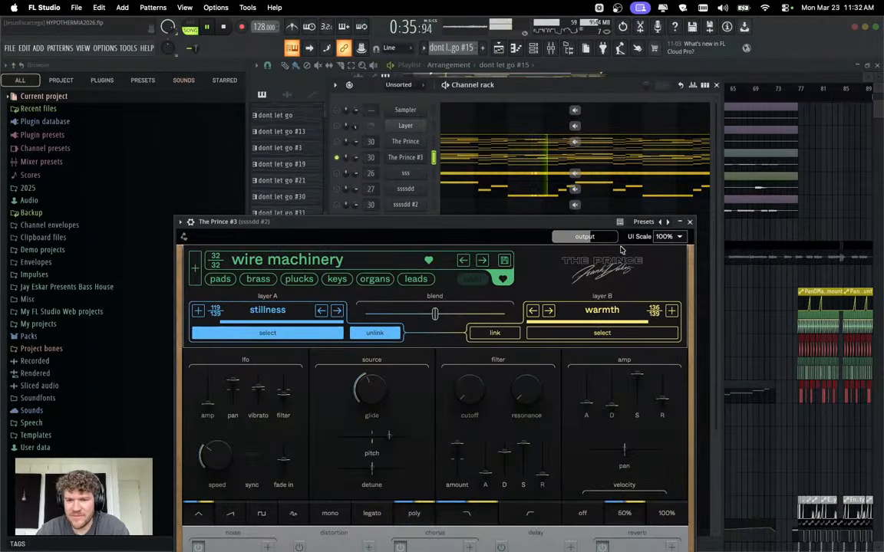
click(183, 237)
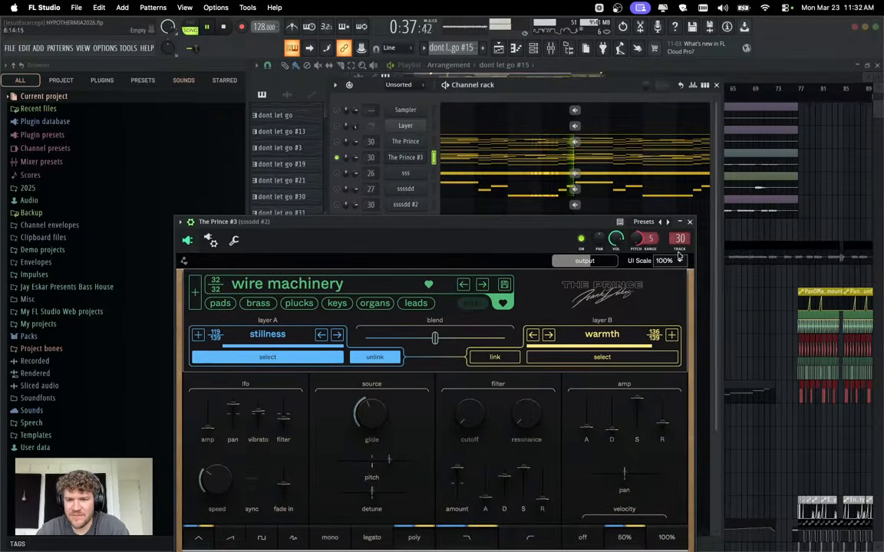
right_click(637, 241)
click(665, 352)
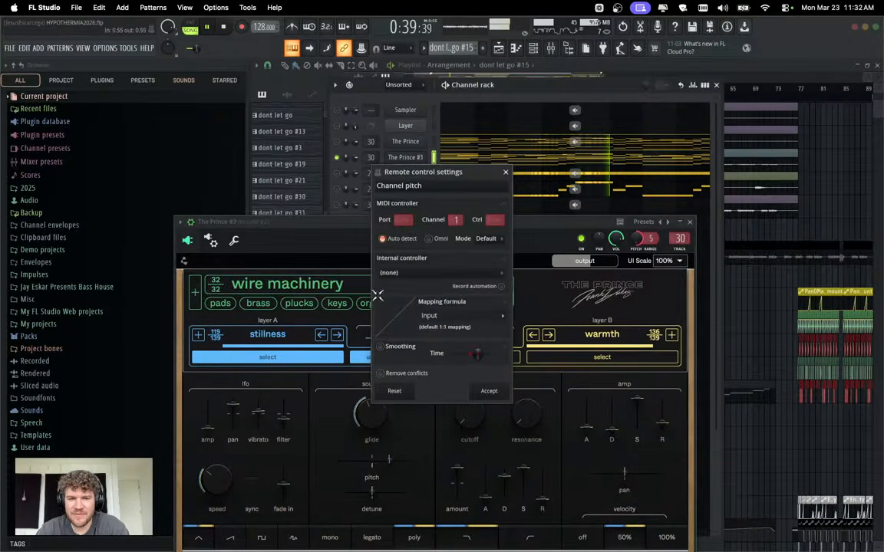
click(388, 276)
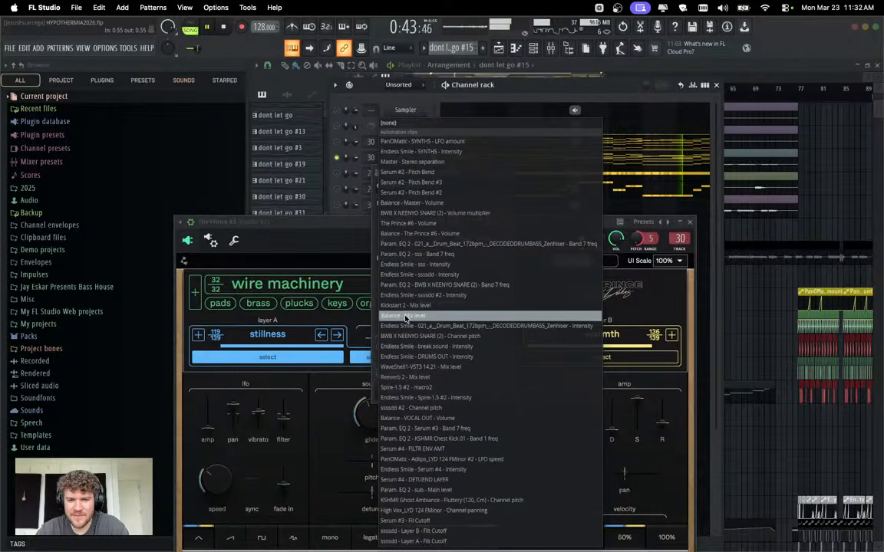
click(420, 387)
click(426, 271)
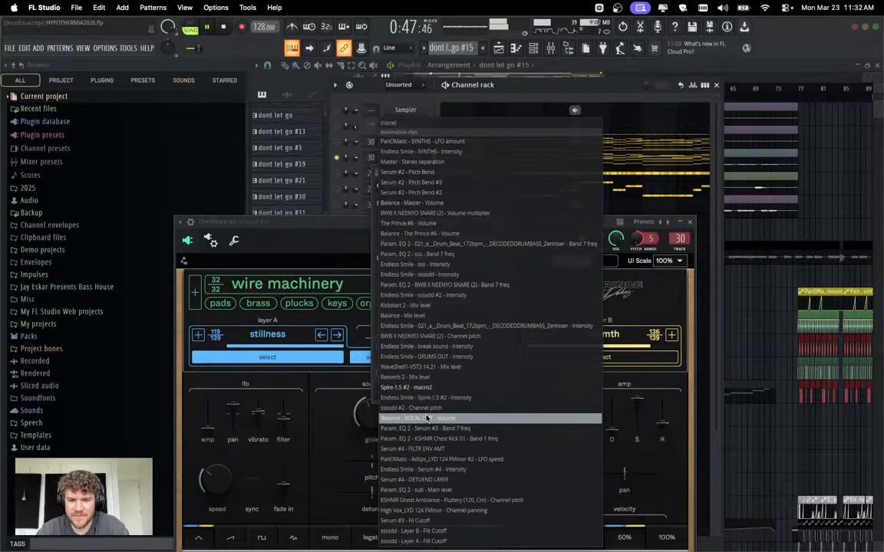
click(422, 413)
click(488, 390)
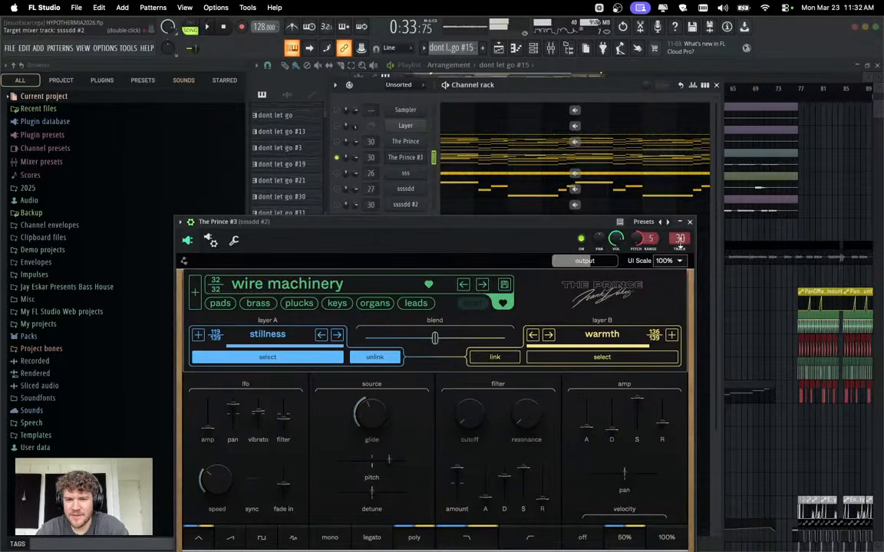
Unsolo The Prince #3 and load its abandoned gift preset while the full mix plays.
click(688, 222)
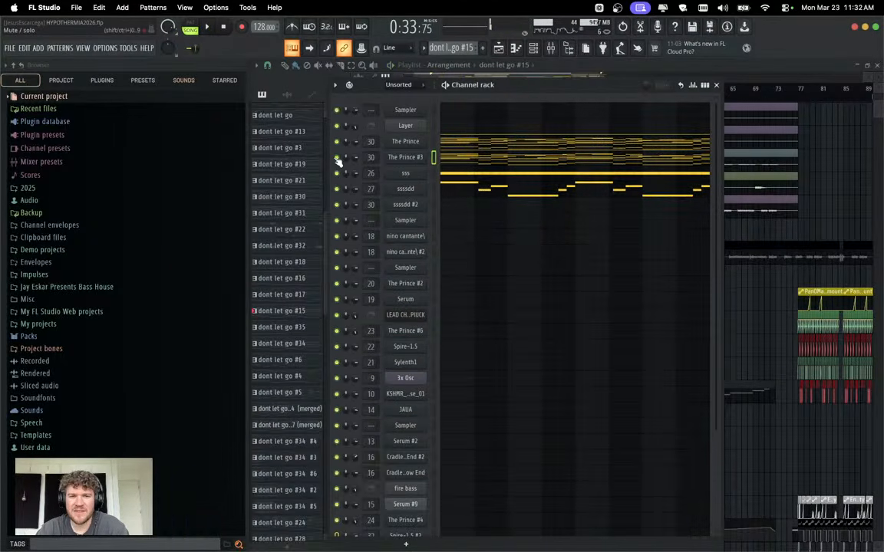
click(418, 159)
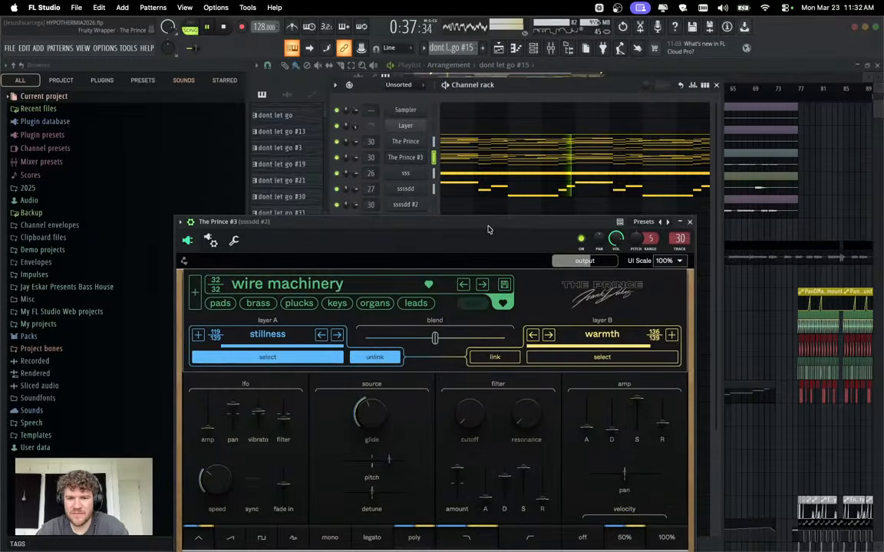
drag(494, 230, 502, 160)
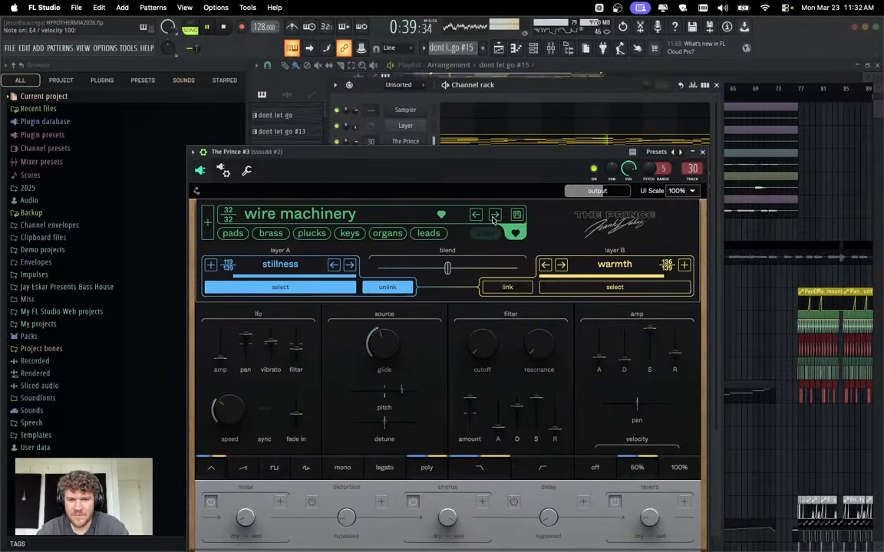
click(495, 214)
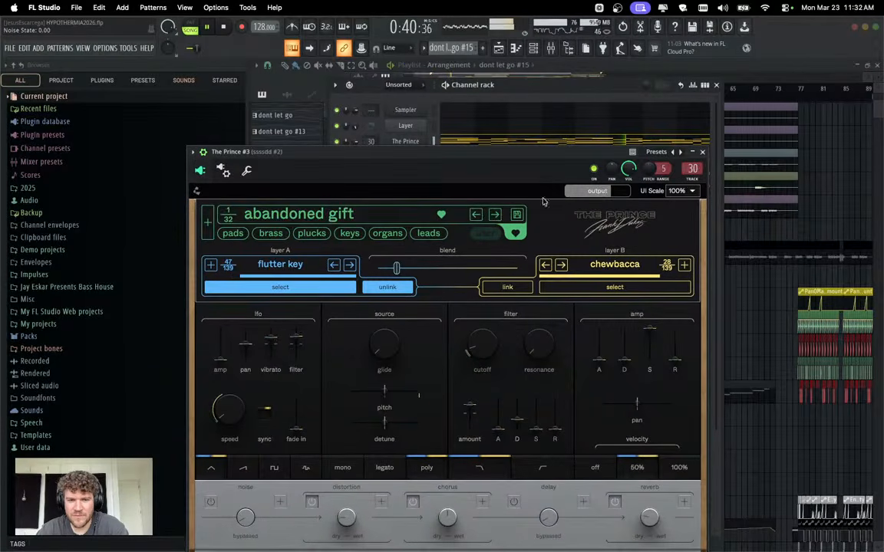
Close the synth and channel rack windows and play the arrangement from bar 17.
click(702, 152)
click(715, 86)
click(459, 92)
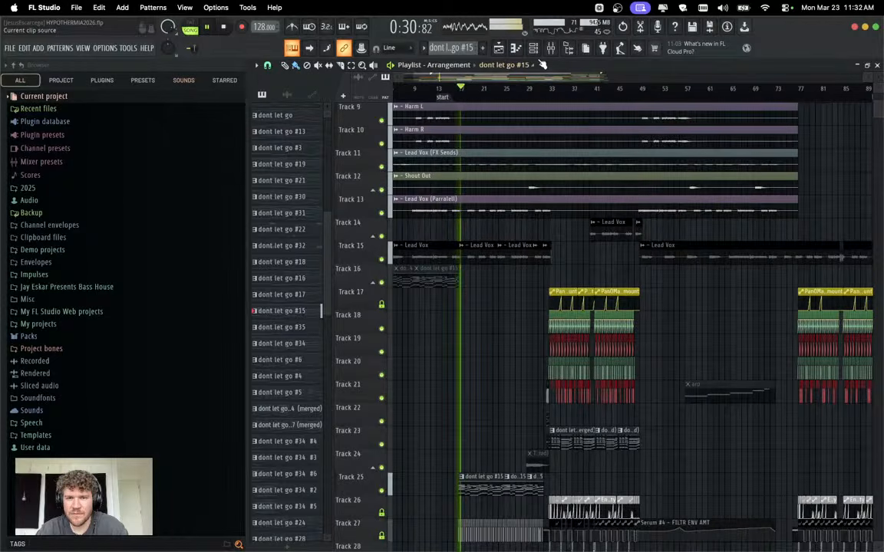
Assign The Prince #3 to a free mixer track of its own.
click(550, 48)
click(533, 48)
click(406, 158)
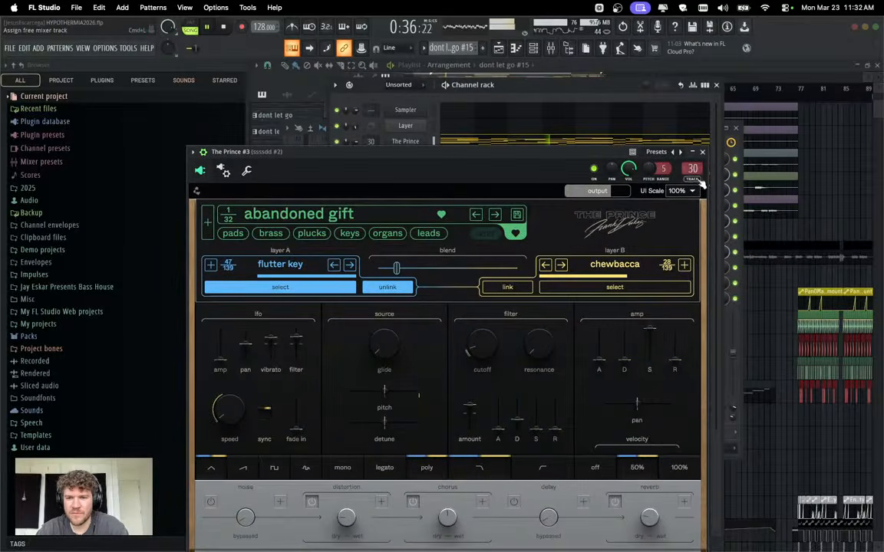
double_click(693, 169)
click(702, 153)
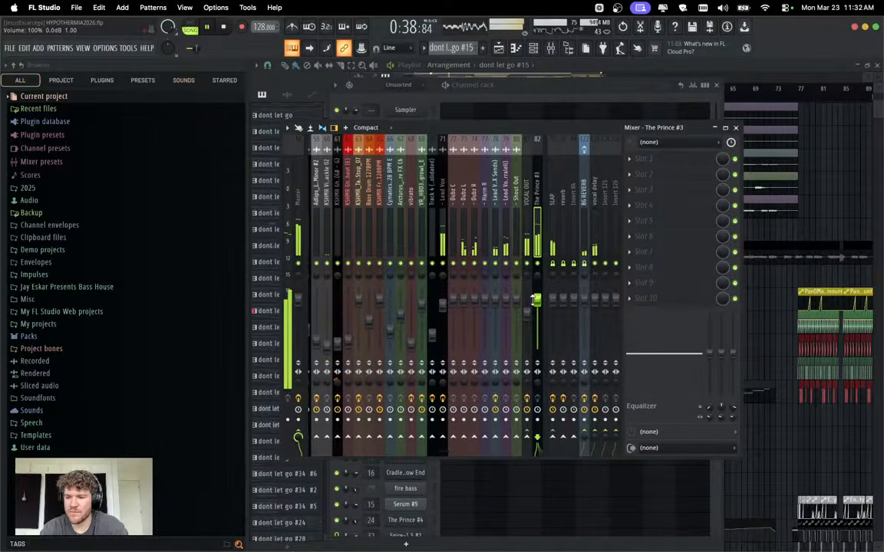
Move The Prince #3's mixer track to insert 33, between Spire-1.5 #2 and Serum #4.
key(alt+Left)
key(alt+Left)
key(alt+Left)
key(alt+Left)
key(alt+Left)
key(alt+Left)
key(alt+Left)
key(alt+Left)
key(alt+Left)
key(alt+Left)
key(alt+Left)
key(alt+Left)
key(alt+Left)
key(alt+Left)
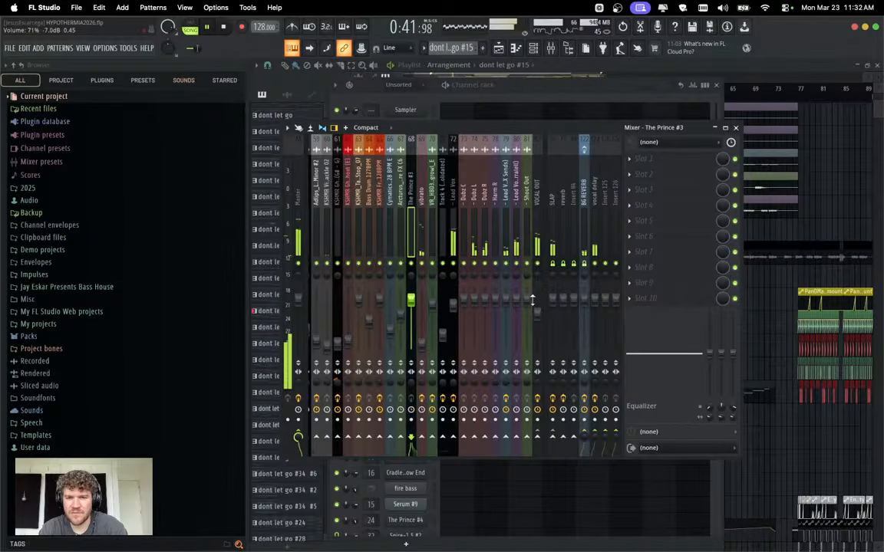
key(alt+Left)
key(alt+Left)
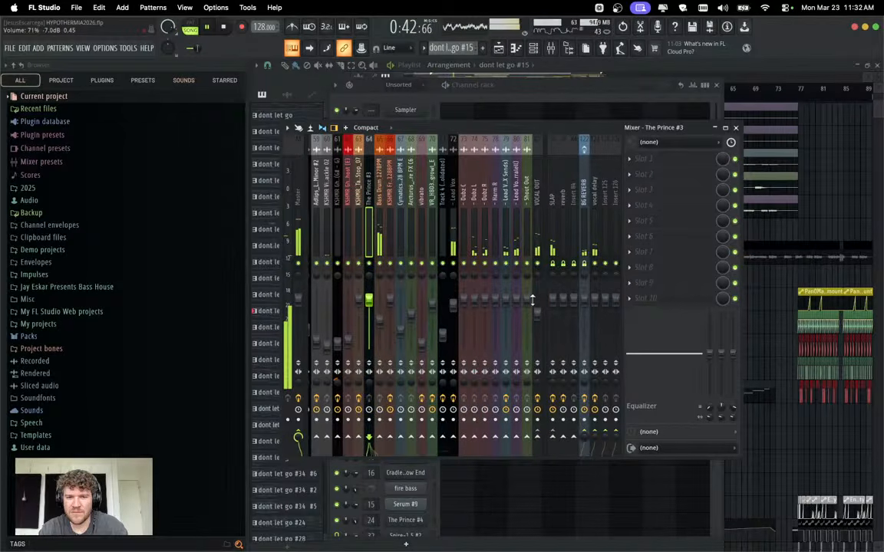
key(alt+Left)
key(alt+Left)
key(alt+Left)
key(alt+Left)
key(alt+Left)
key(alt+Left)
key(alt+Left)
key(alt+Left)
key(alt+Left)
key(alt+Left)
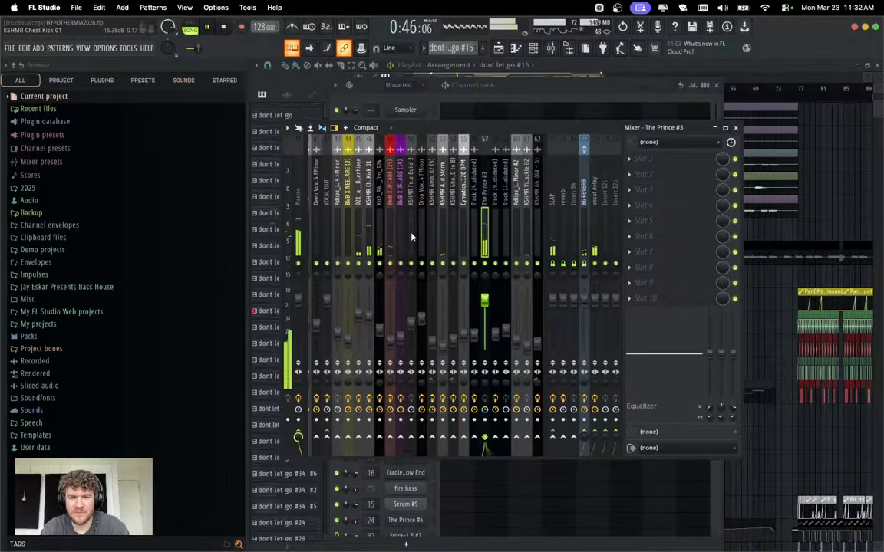
key(alt+Left)
key(alt+Left)
key(alt+Left)
key(alt+Left)
key(alt+Left)
key(alt+Left)
key(alt+Left)
key(alt+Left)
key(alt+Left)
key(alt+Left)
key(alt+Left)
key(alt+Left)
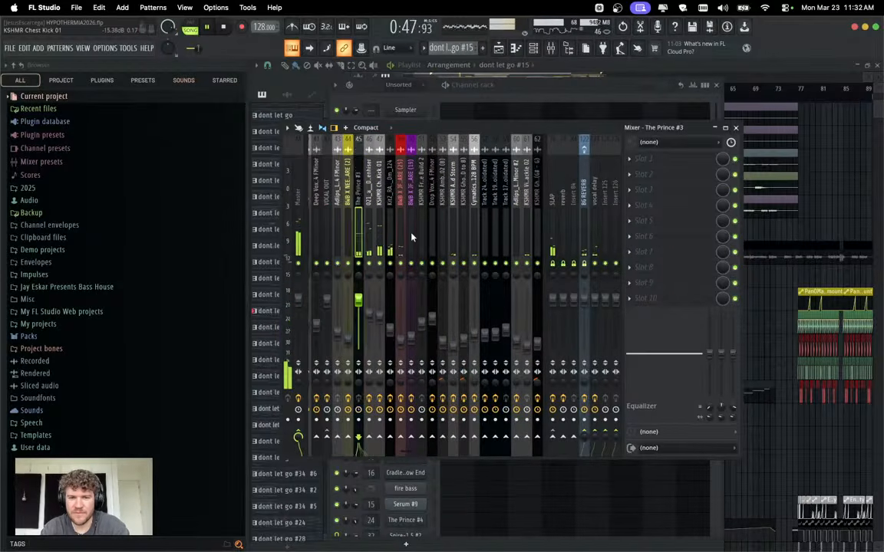
key(alt+Left)
key(alt+Left)
key(alt+Left)
key(alt+Left)
key(alt+Left)
key(alt+Left)
key(alt+Left)
key(alt+Left)
key(alt+Left)
key(alt+Left)
key(alt+Left)
key(alt+Left)
key(alt+Left)
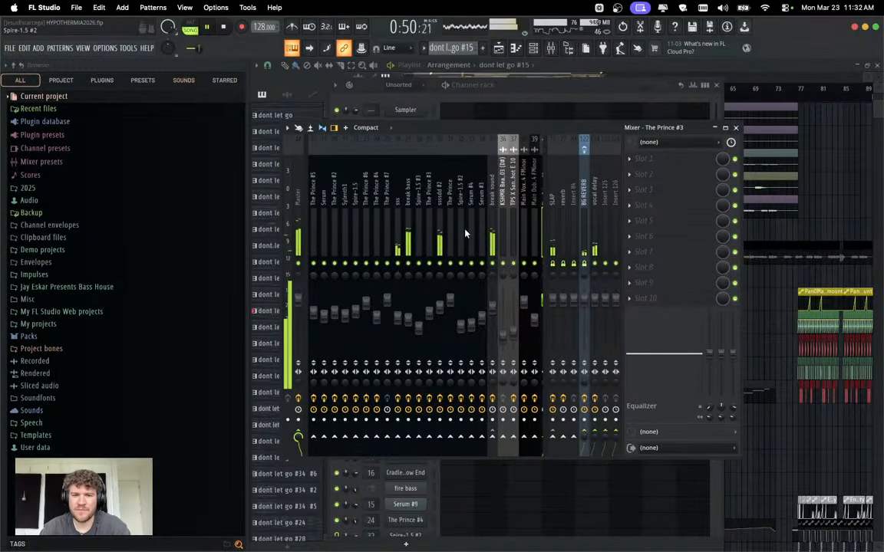
key(space)
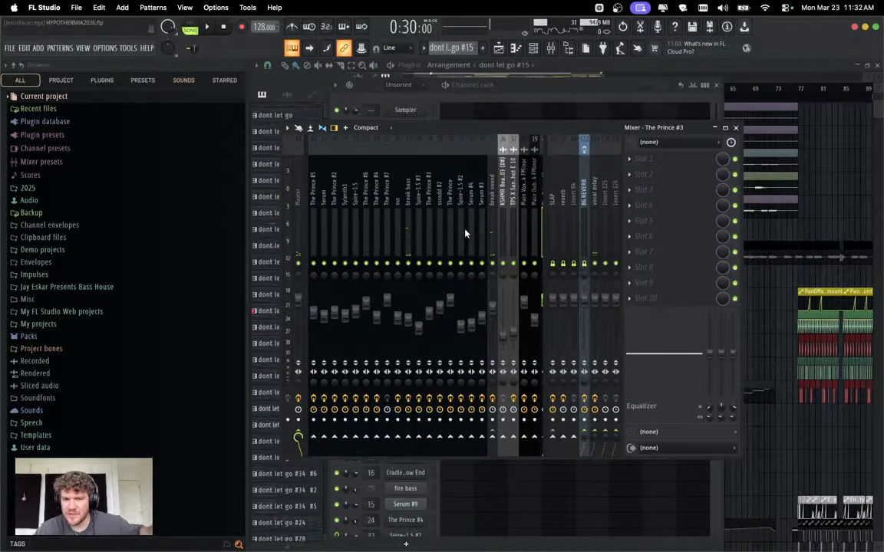
scroll(465, 233, right, 2)
key(alt+Left)
key(alt+Left)
key(alt+Left)
key(alt+Left)
key(alt+Left)
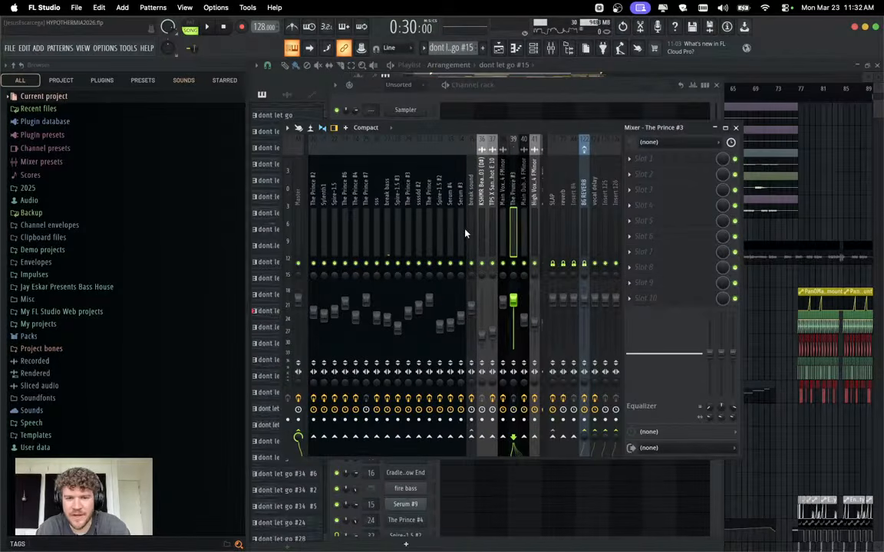
key(alt+Left)
key(alt+Left)
Lower The Prince #3's mixer volume slightly during playback and solo its track.
key(space)
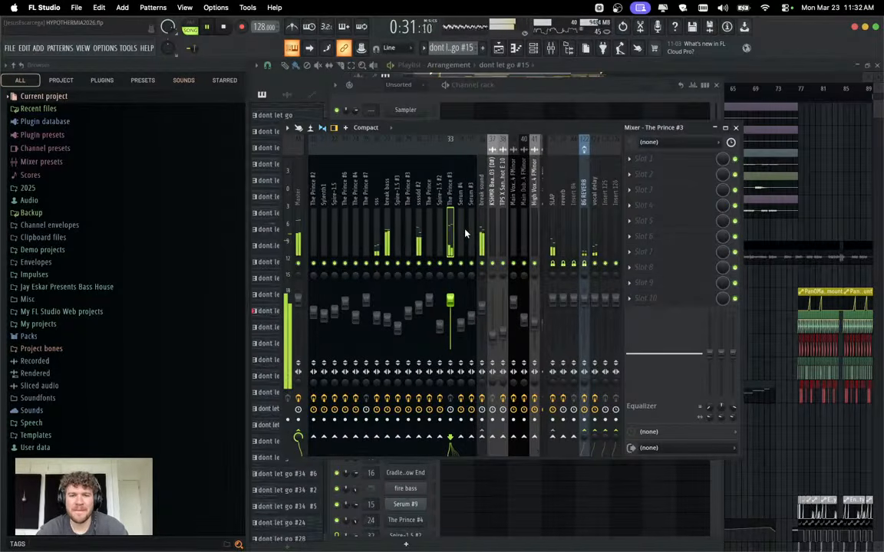
drag(456, 302, 456, 311)
right_click(451, 264)
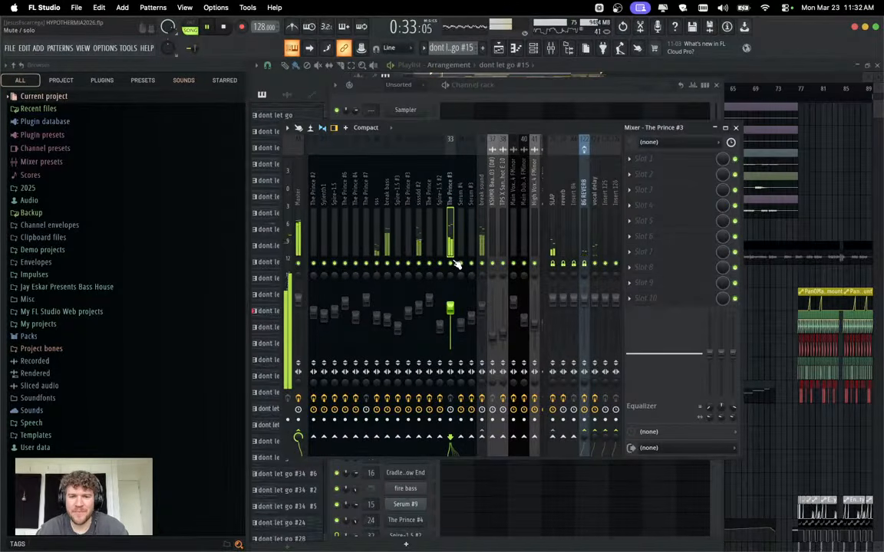
key(space)
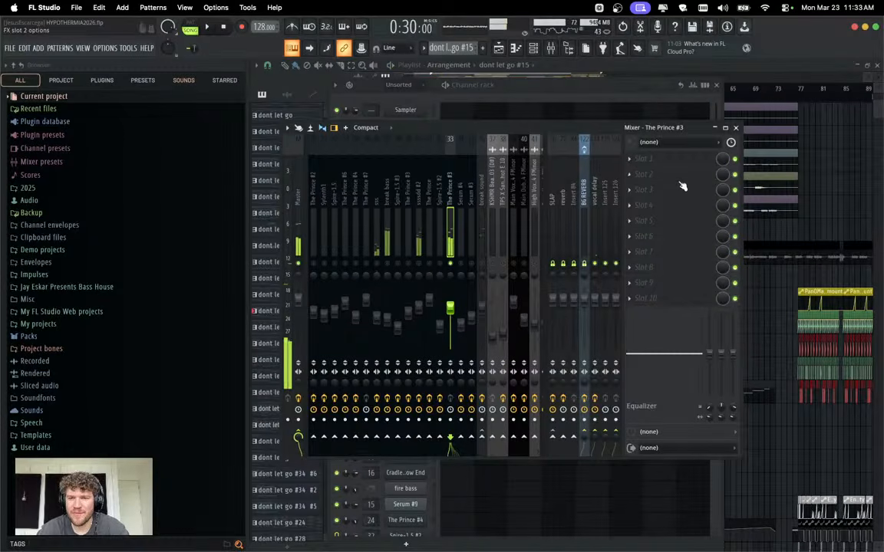
Add Fruity Parametric EQ 2 to slot 3 of The Prince #3 and load its Old Telephone preset.
click(679, 187)
click(262, 312)
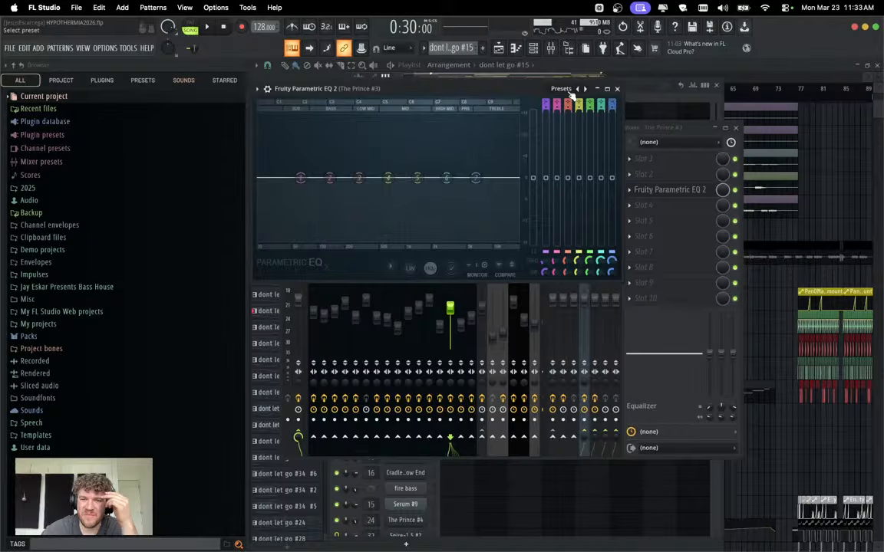
click(571, 92)
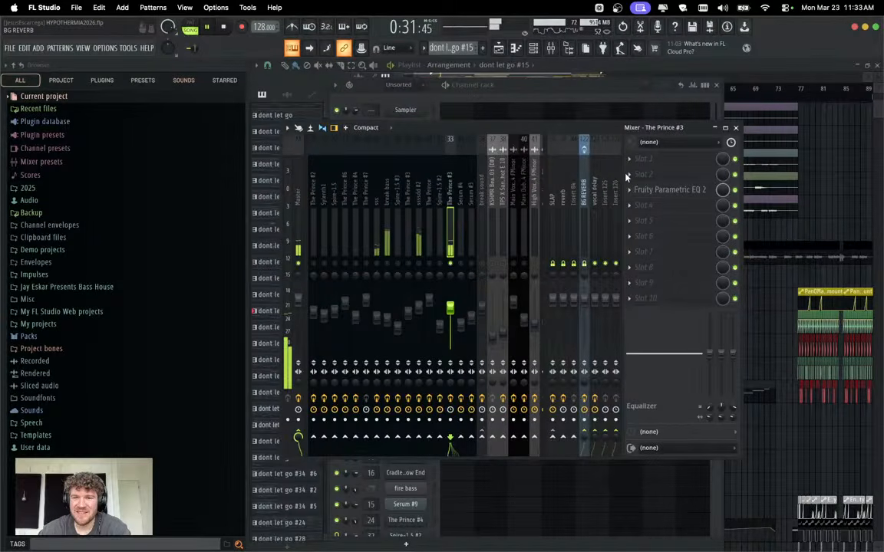
Move band 5 of The Prince #3's parametric EQ to about 694 Hz at 8.2 dB.
click(658, 190)
drag(435, 145, 391, 148)
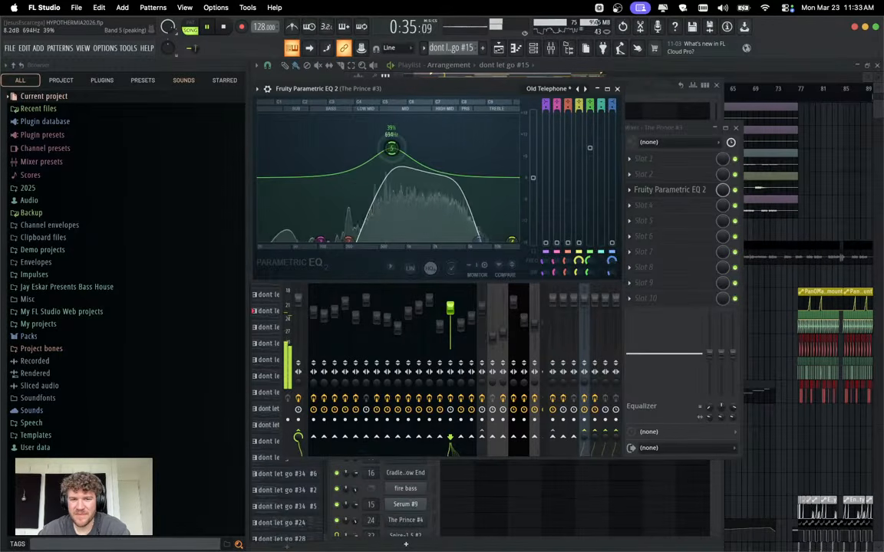
Load the accessible taste preset in The Prince #3 and audition it in playback.
click(617, 89)
click(591, 97)
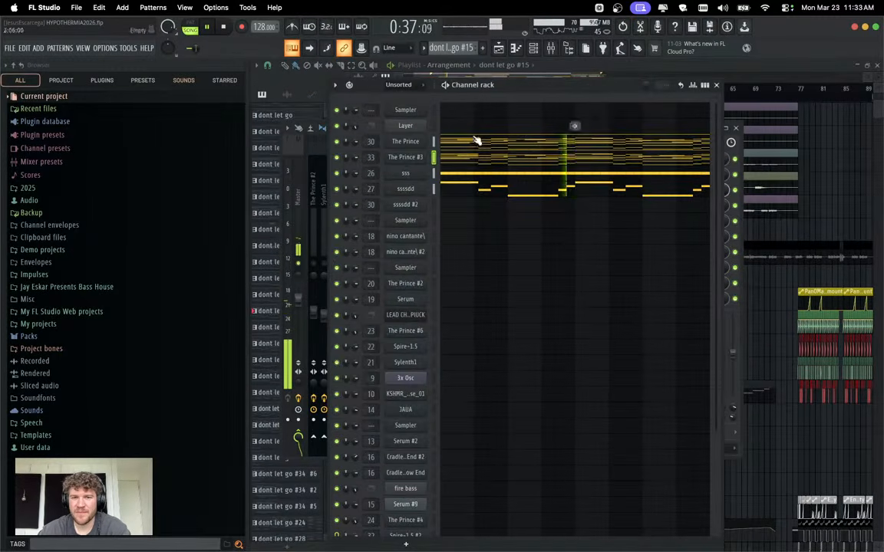
key(space)
click(418, 158)
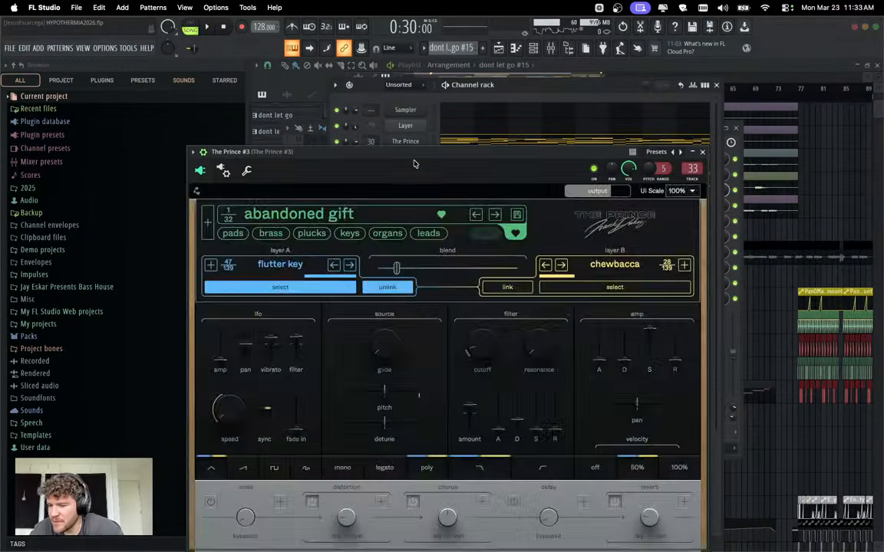
click(496, 216)
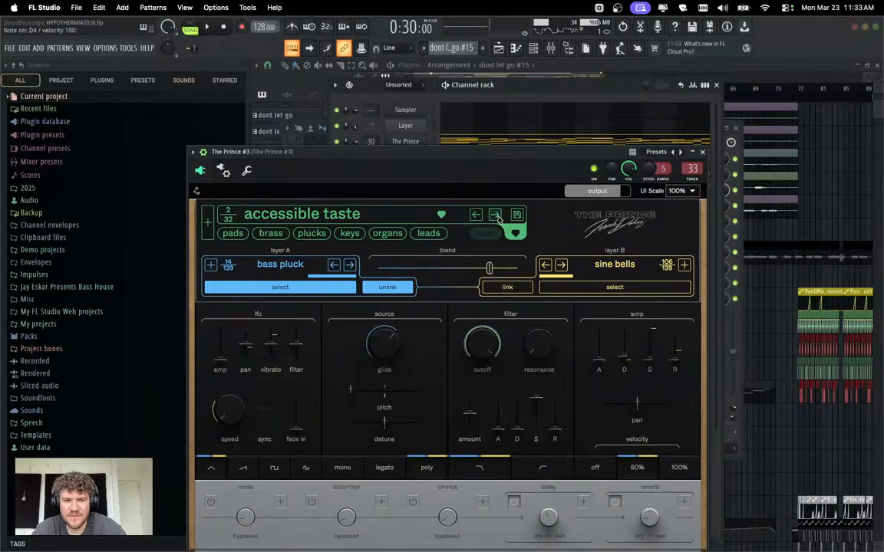
key(space)
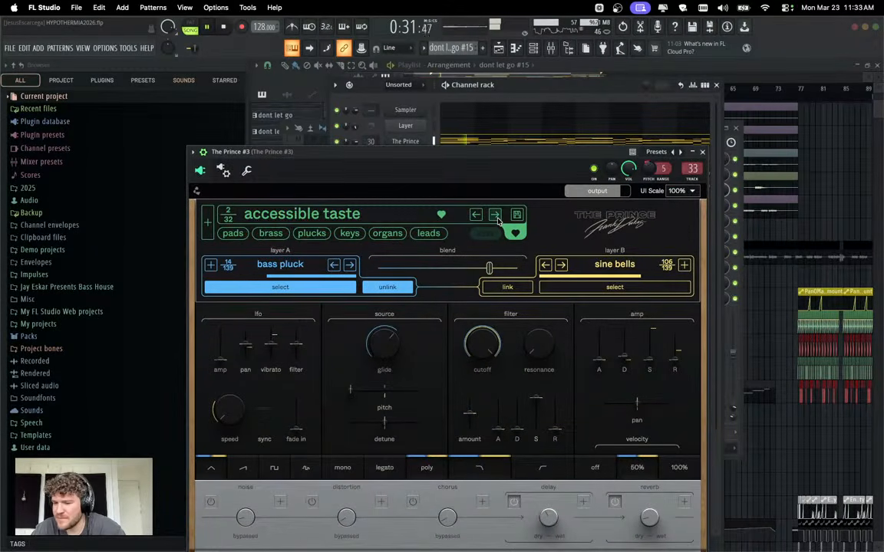
key(space)
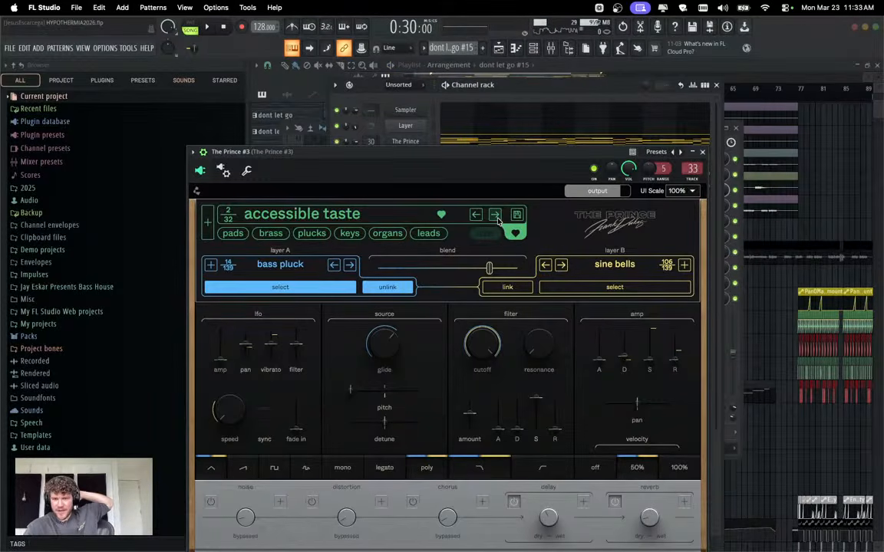
drag(601, 151, 586, 192)
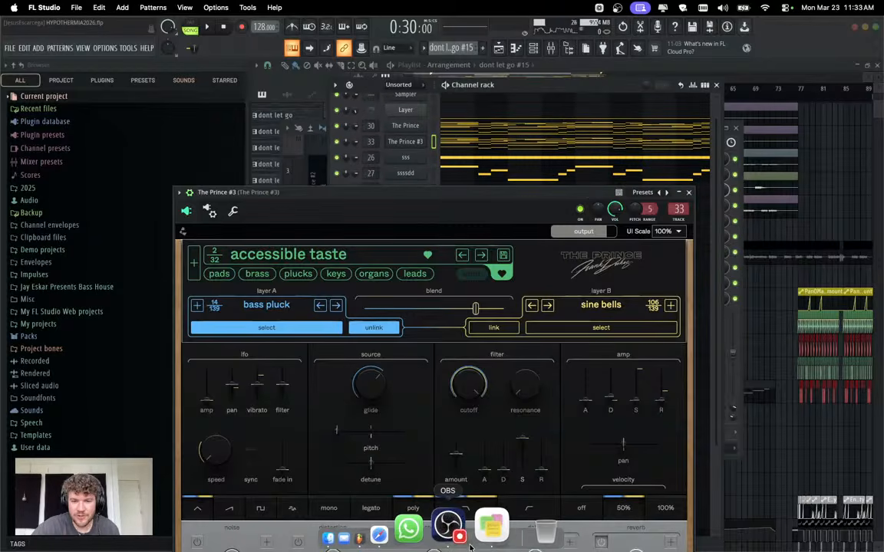
Switch to OBS, show the hidden Video Capture Device source, hide it again and return to FL Studio.
click(452, 527)
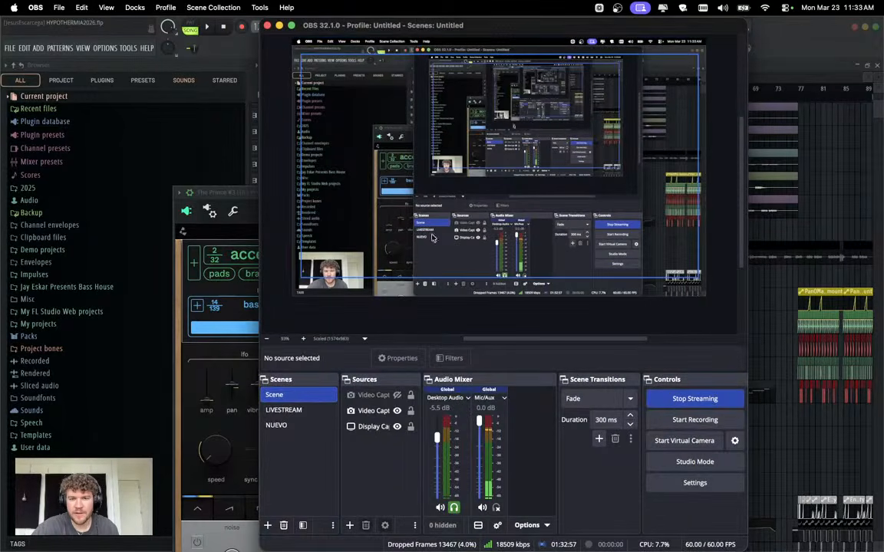
click(397, 395)
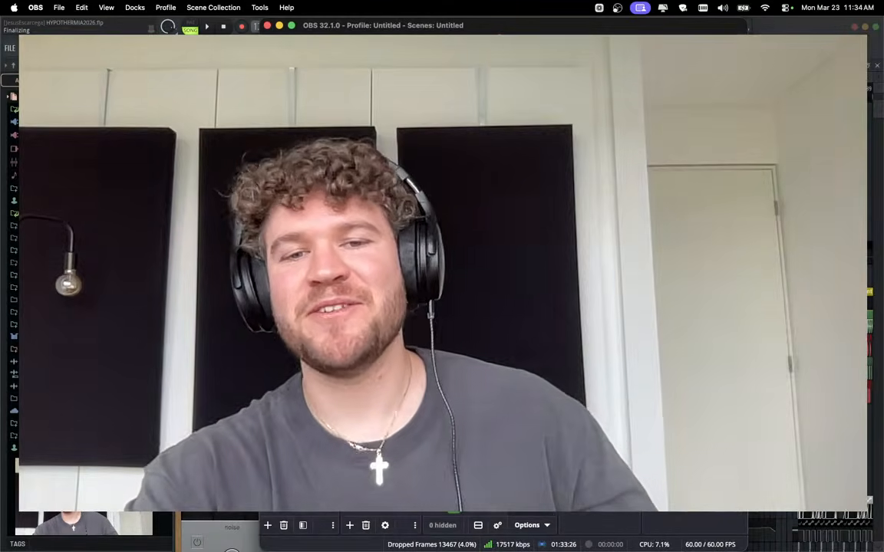
click(398, 395)
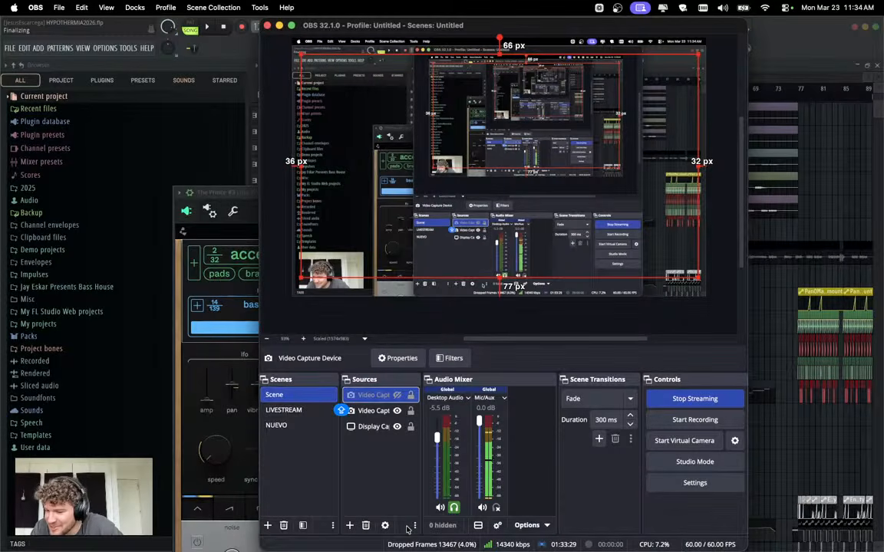
click(395, 454)
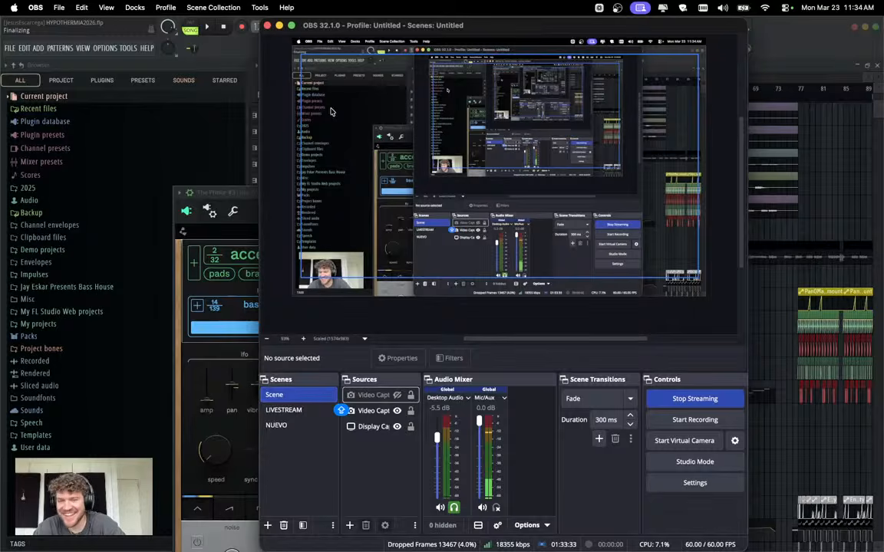
click(279, 26)
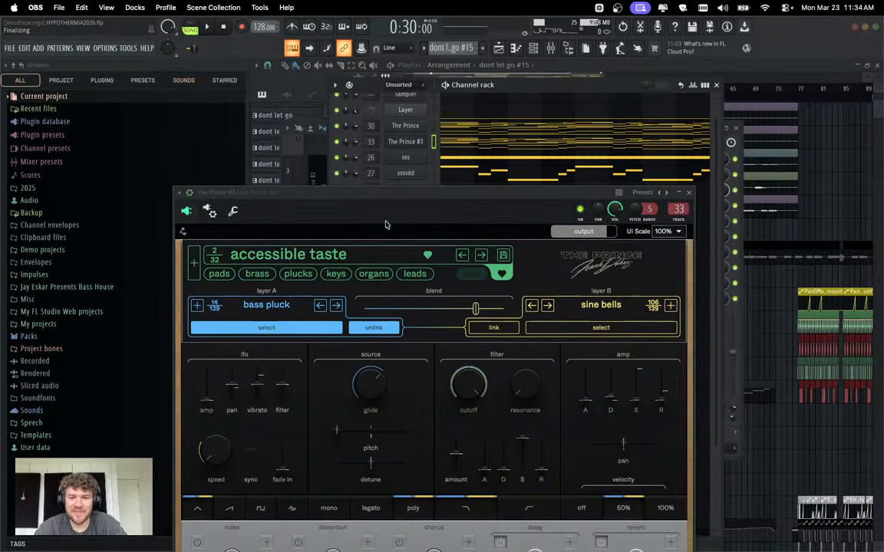
click(448, 197)
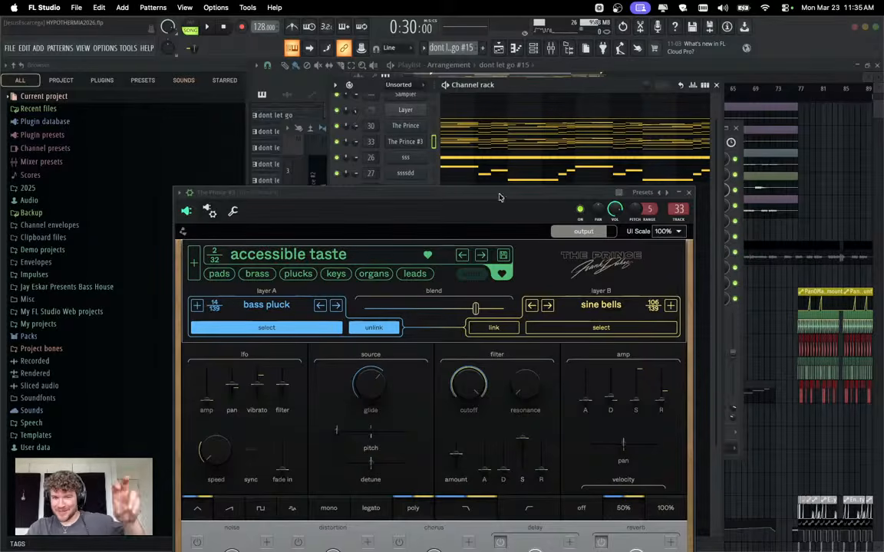
Unsolo The Prince #3's mixer track and close the plugin, mixer and channel rack windows to reveal the playlist.
click(688, 193)
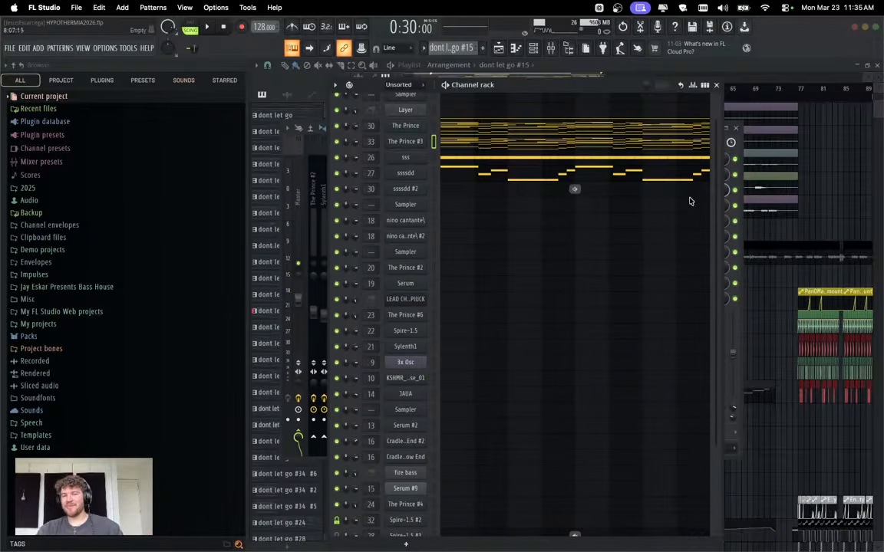
click(515, 50)
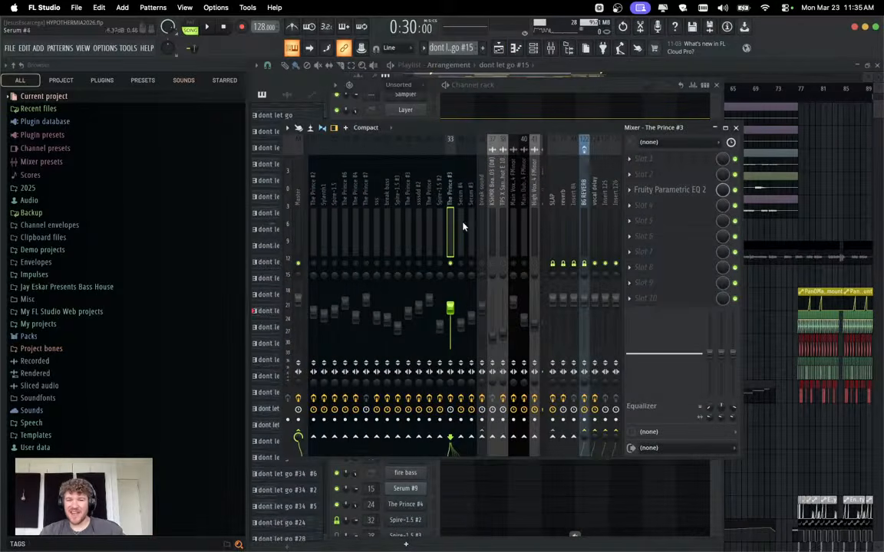
right_click(451, 262)
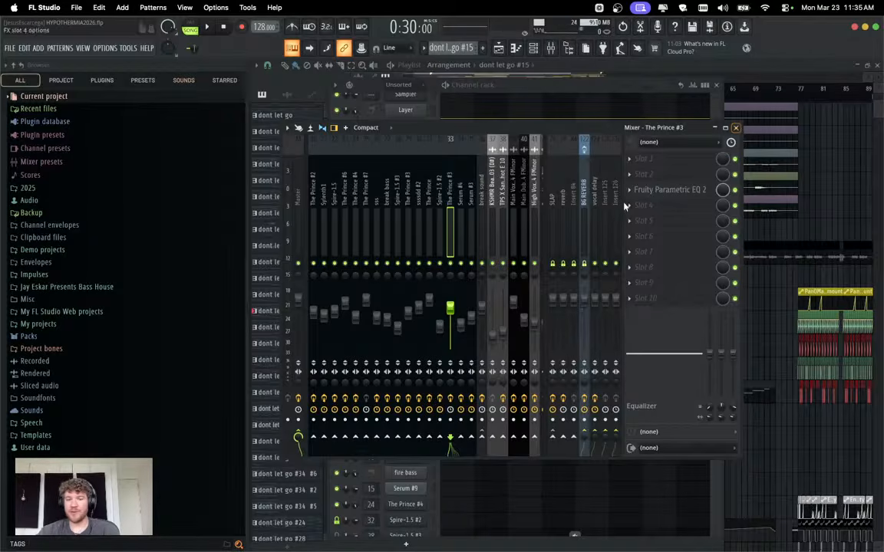
click(734, 128)
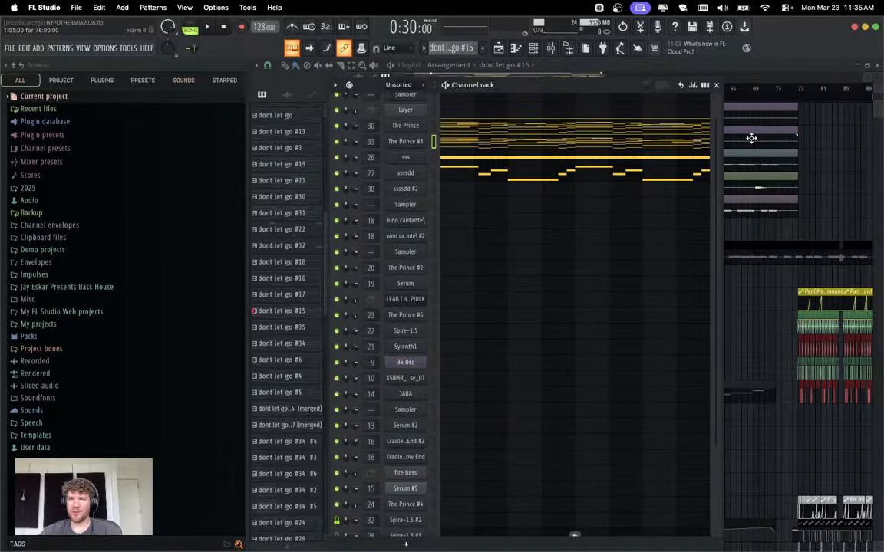
click(716, 85)
scroll(506, 297, down, 3)
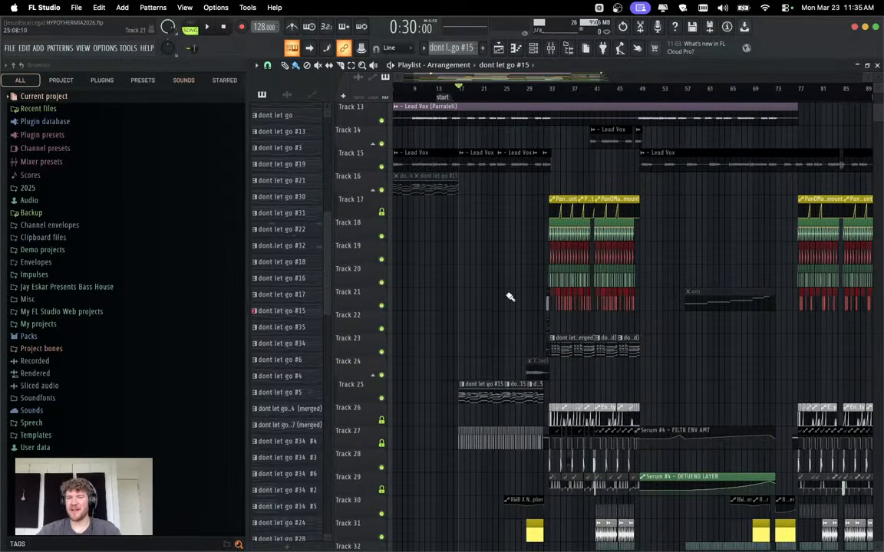
Play the arrangement, check The Prince #3's Fruity Parametric EQ 2 and solo its mixer track.
key(space)
click(550, 49)
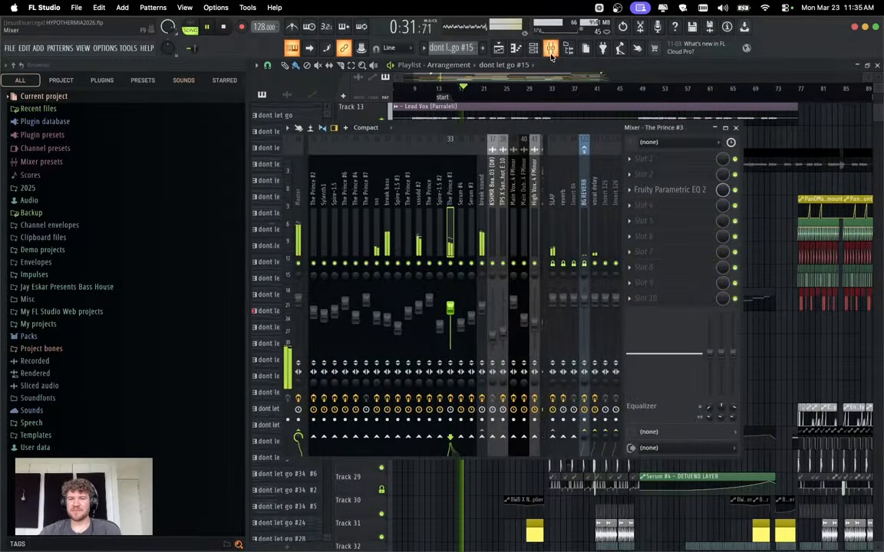
click(693, 197)
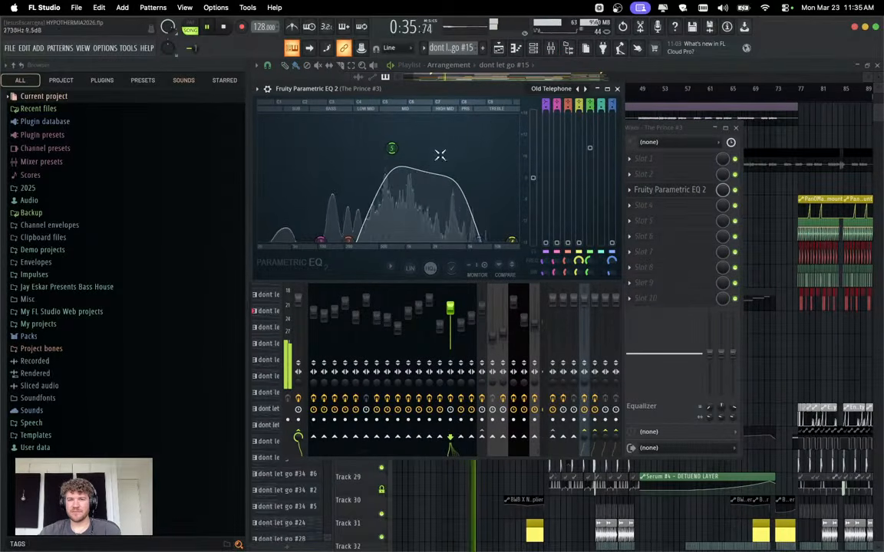
click(616, 89)
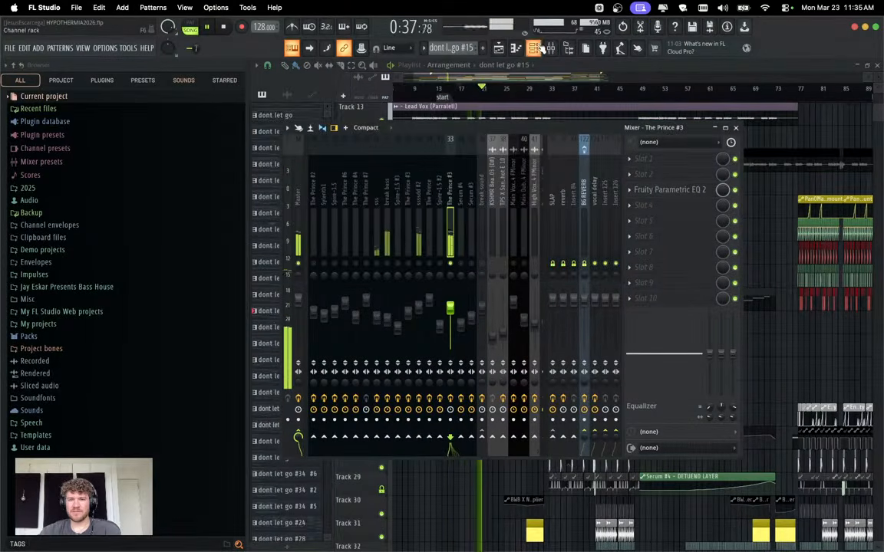
Delete the row of repeated high D6 notes from The Prince #3's piano roll and play back the chords.
click(537, 48)
key(space)
click(463, 145)
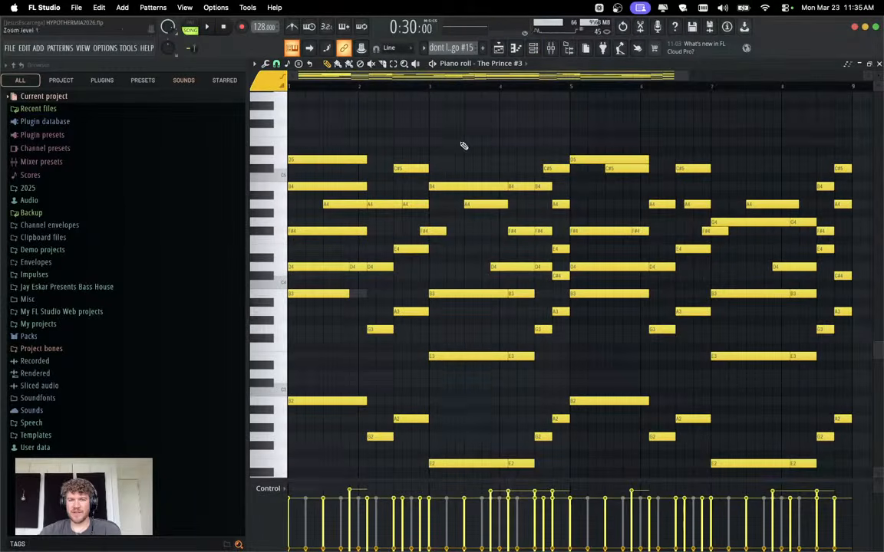
scroll(586, 185, down, 3)
scroll(577, 199, up, 5)
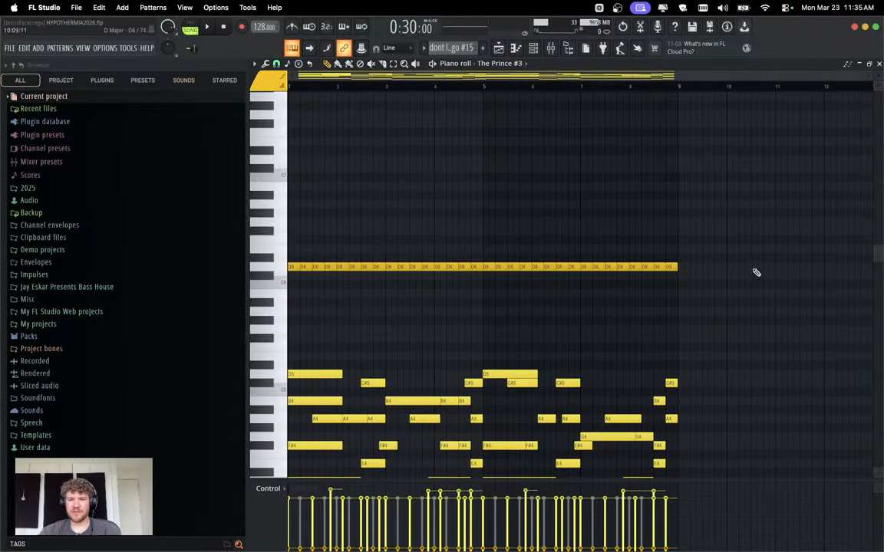
key(Delete)
key(space)
scroll(414, 259, down, 4)
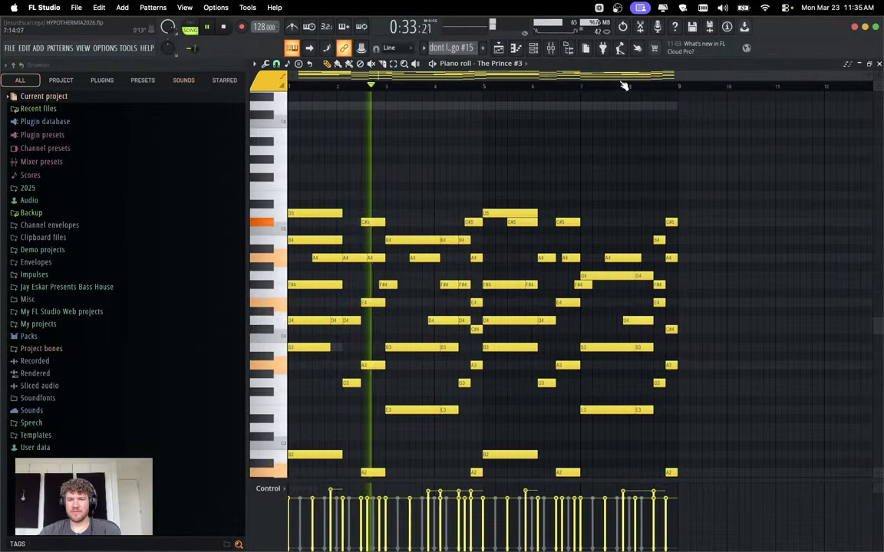
Load the adoption benefit preset in The Prince #3 and audition it in playback.
key(F9)
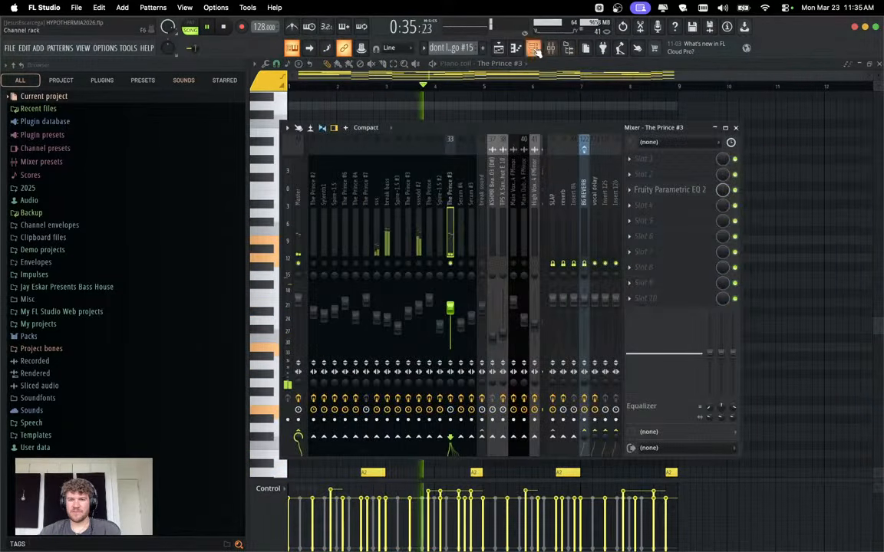
click(534, 50)
click(409, 142)
key(space)
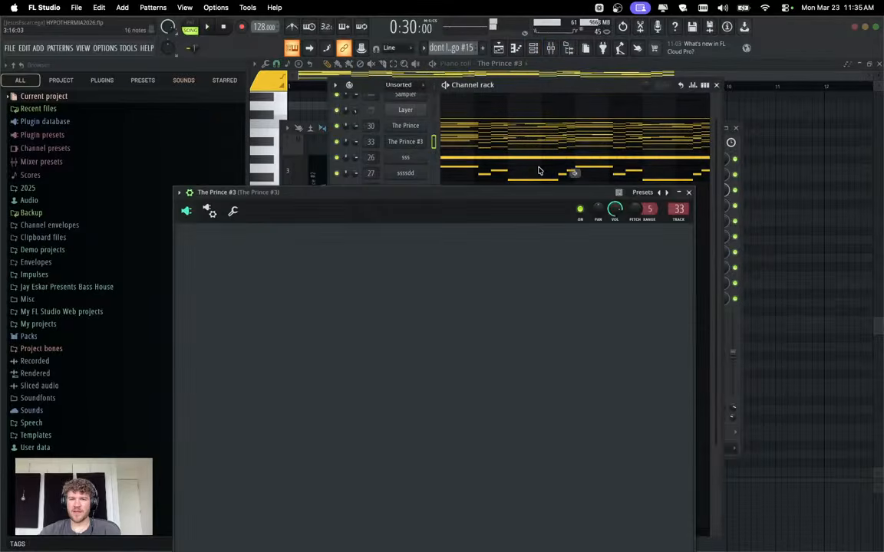
click(480, 254)
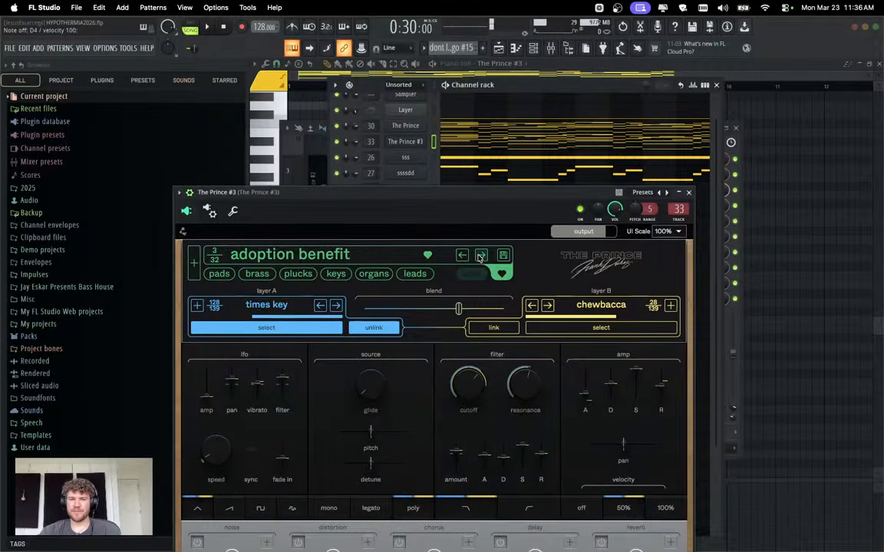
key(space)
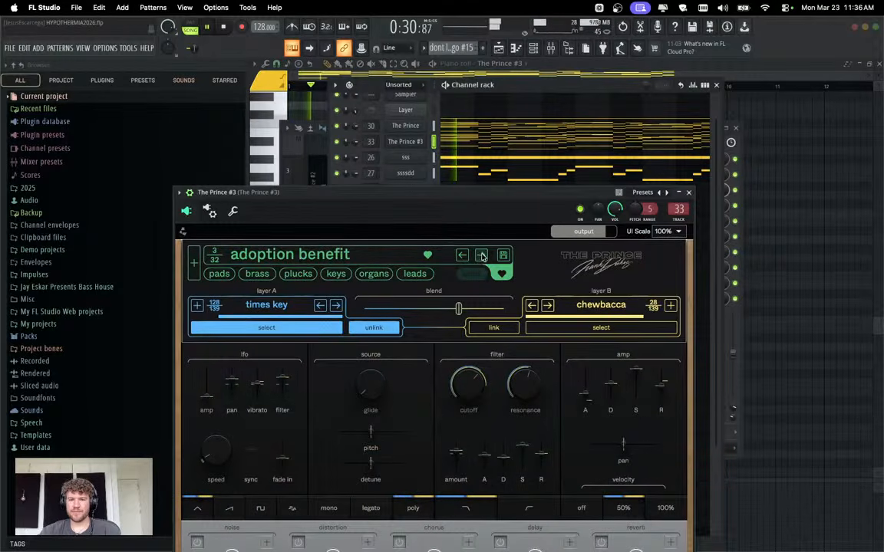
Transpose all of The Prince #3's chord notes up one octave in the piano roll.
click(471, 141)
click(472, 142)
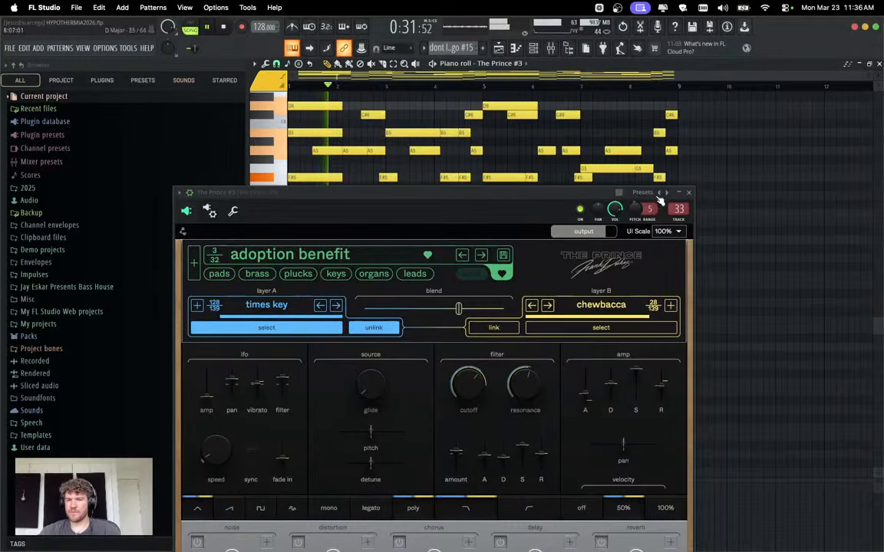
key(space)
Load the angry tears preset in The Prince #3, audition it and close the plugin window.
click(483, 257)
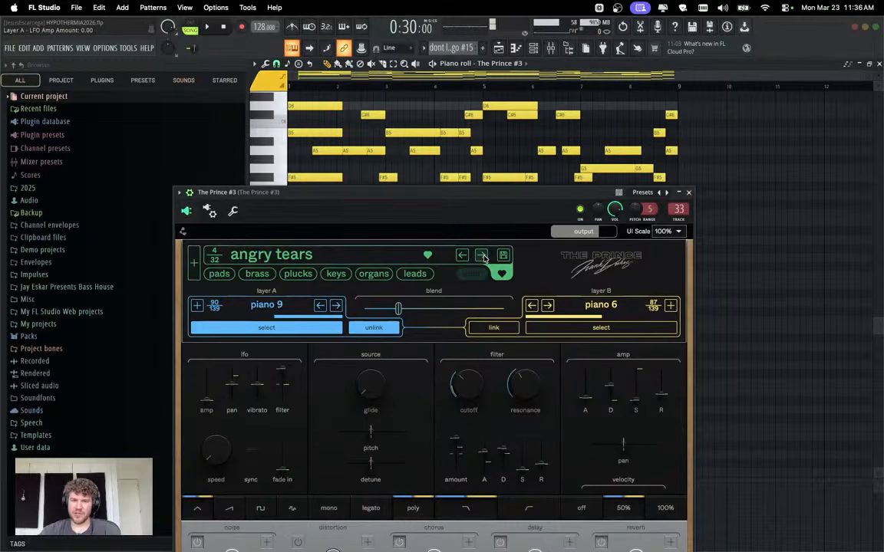
key(space)
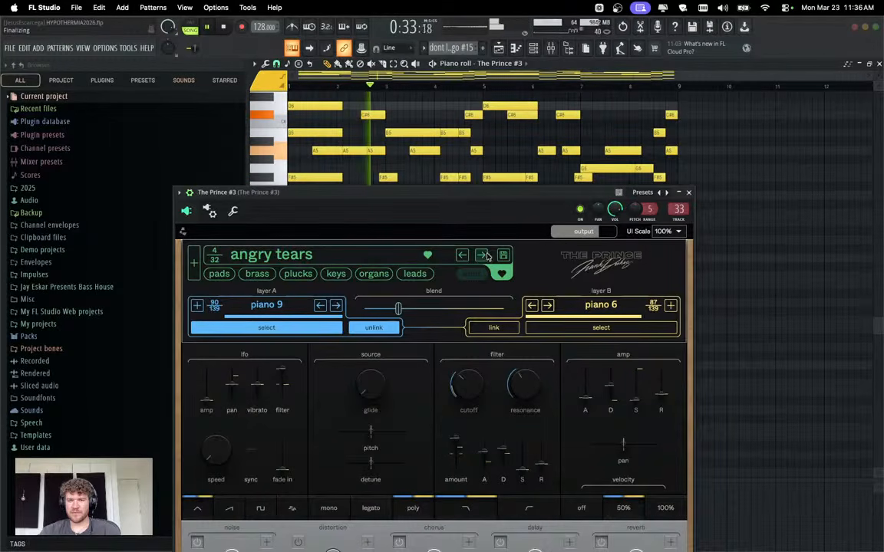
click(688, 192)
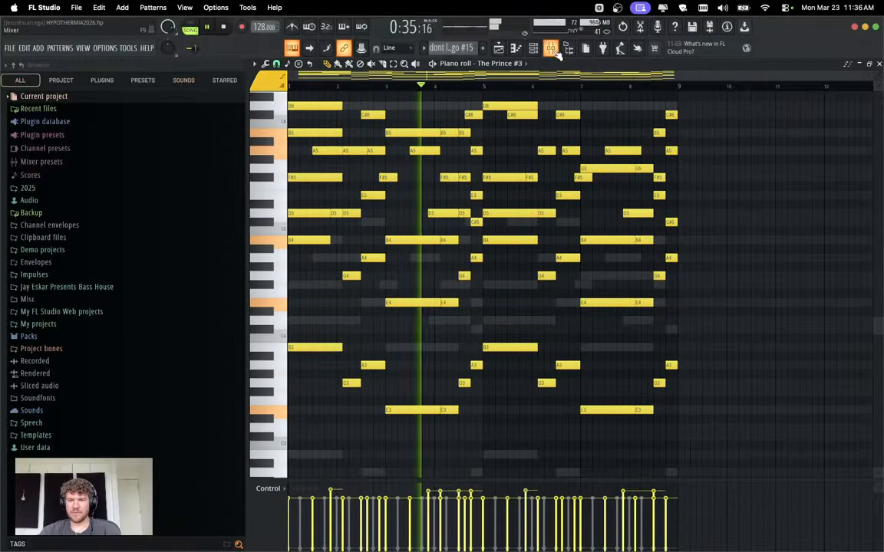
Unsolo The Prince #3's mixer track and move it to insert 31, directly before The Prince.
click(550, 49)
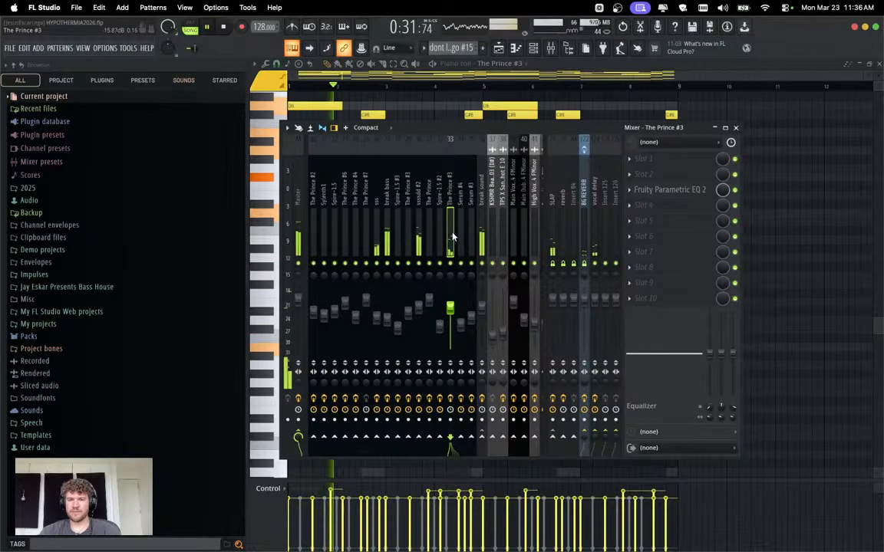
key(Left)
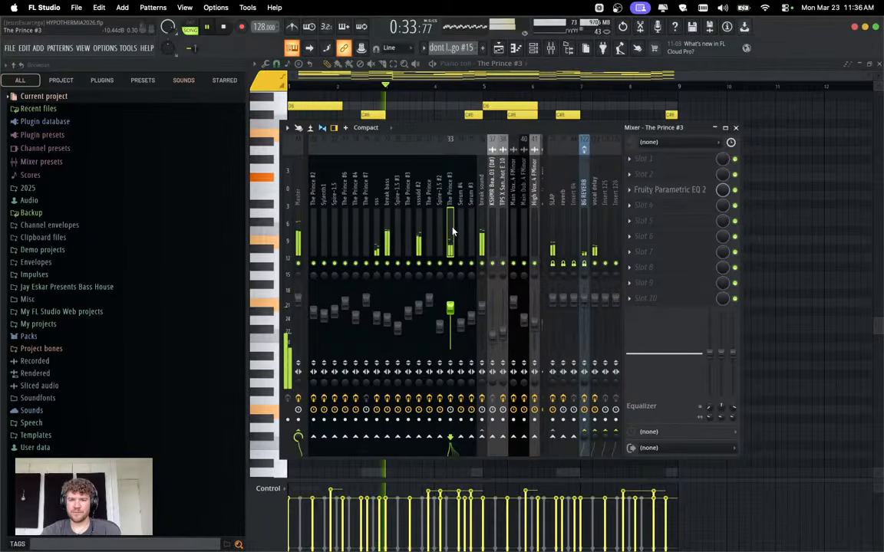
key(Left)
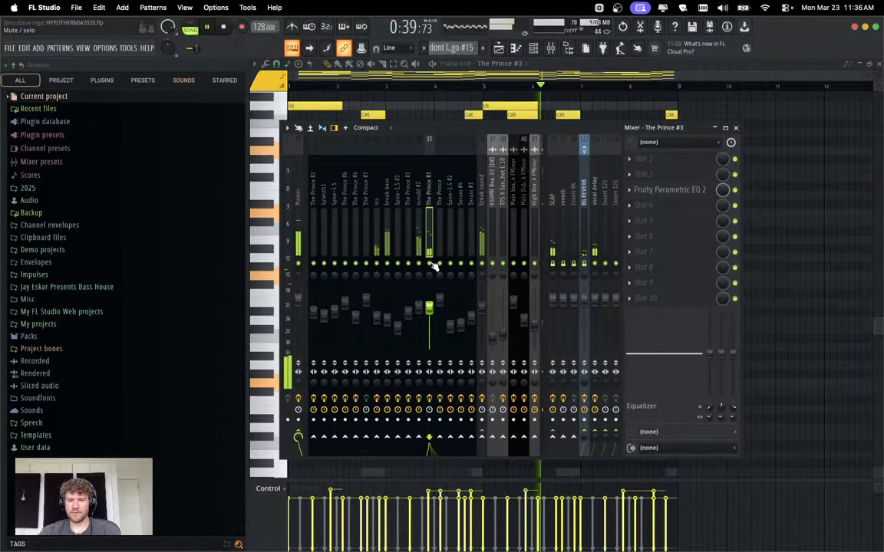
Shift bands 3 and 5 of The Prince #3's telephone EQ lower, reducing band 5's boost, and set the track's level to -8.4 dB.
click(669, 190)
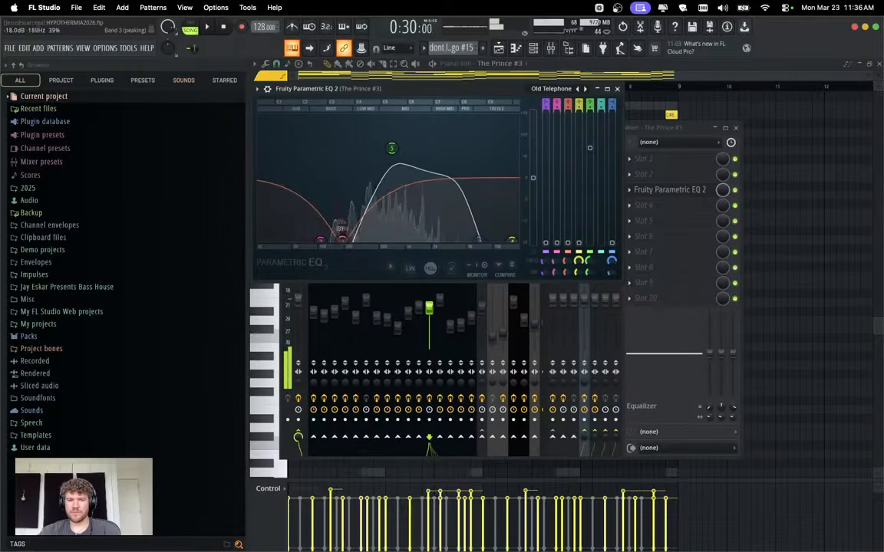
drag(392, 147, 337, 157)
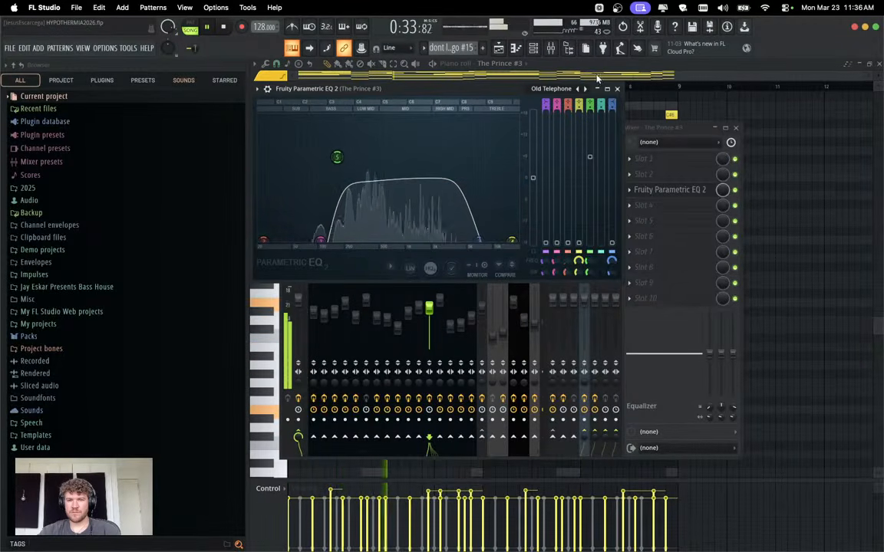
click(617, 90)
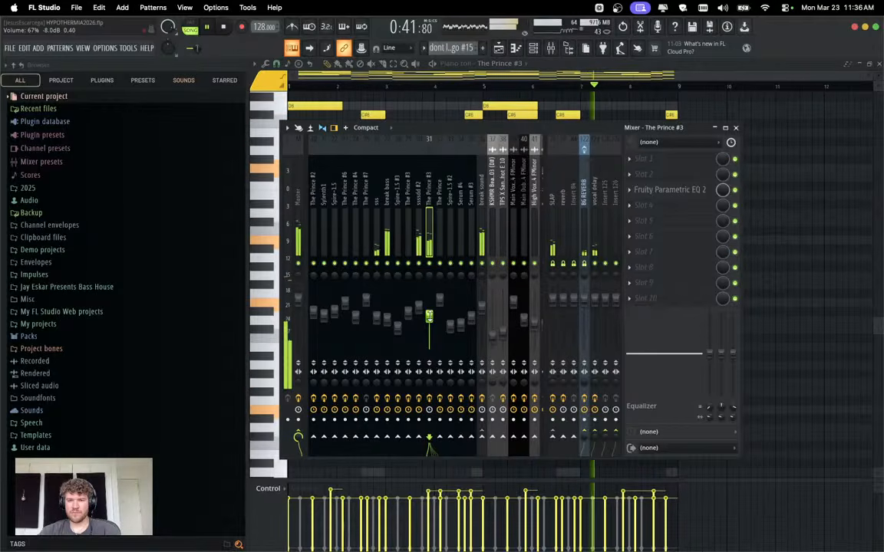
click(690, 192)
click(691, 192)
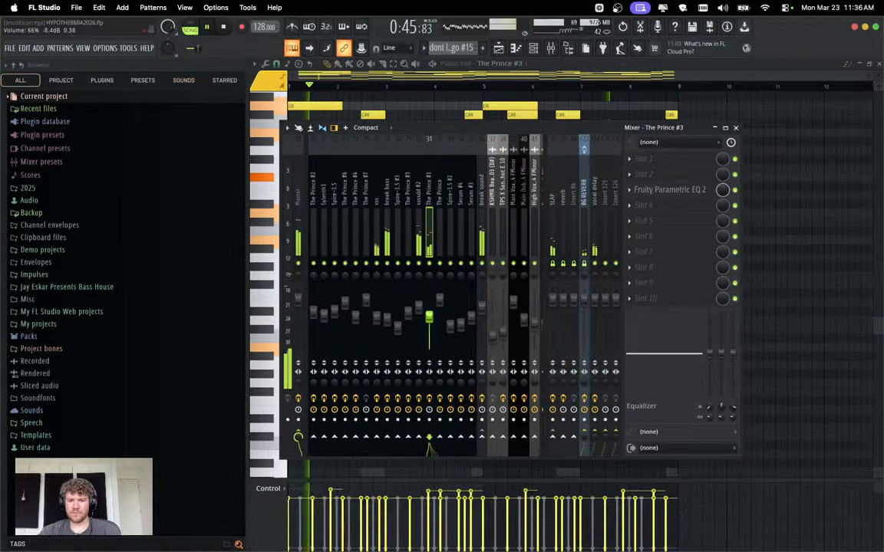
key(space)
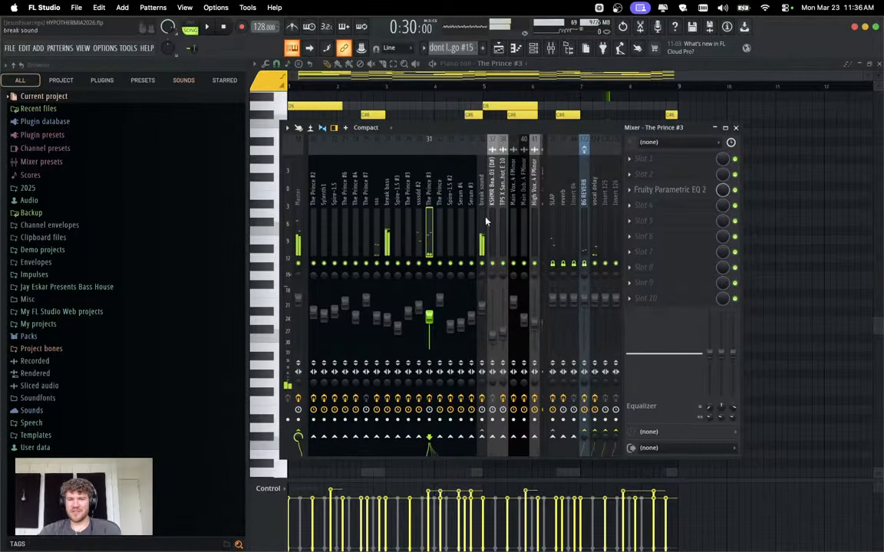
Route The Prince #3's mixer track to the break sound track and set its level to -6.0 dB during playback.
click(480, 439)
key(space)
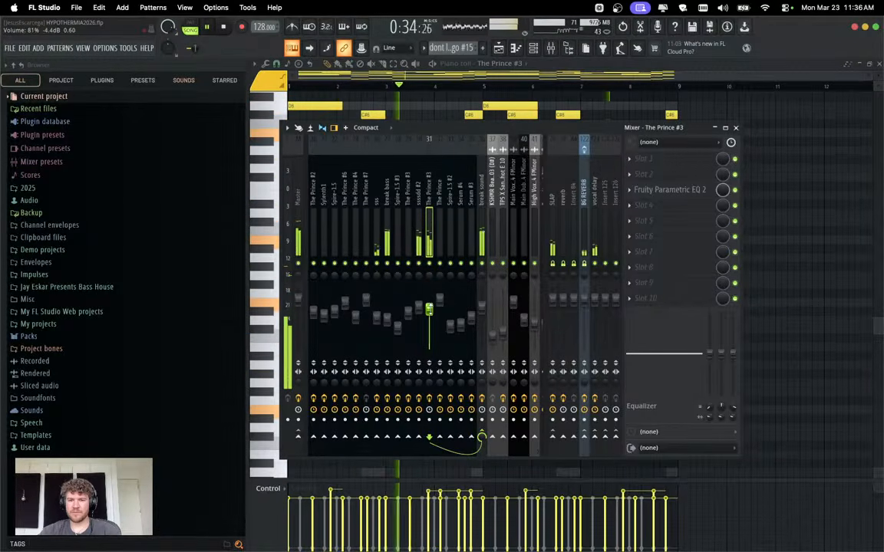
drag(426, 336, 426, 330)
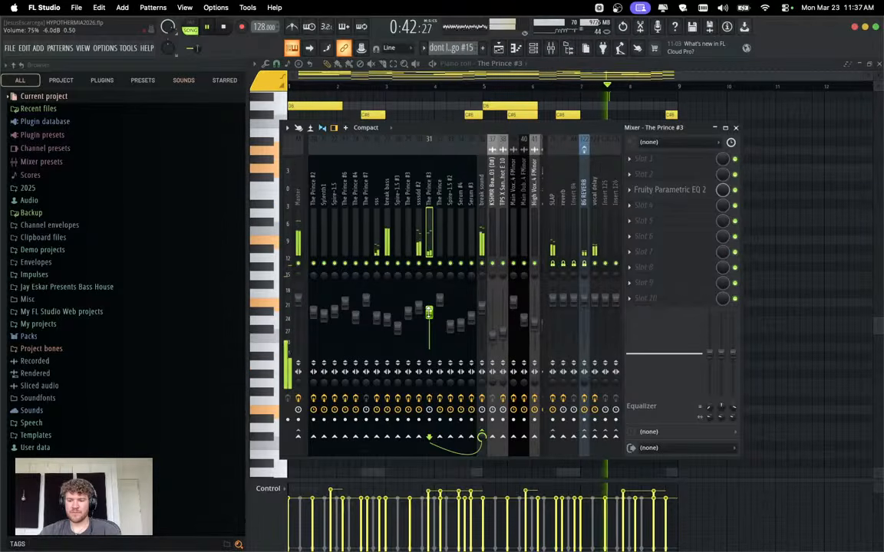
key(space)
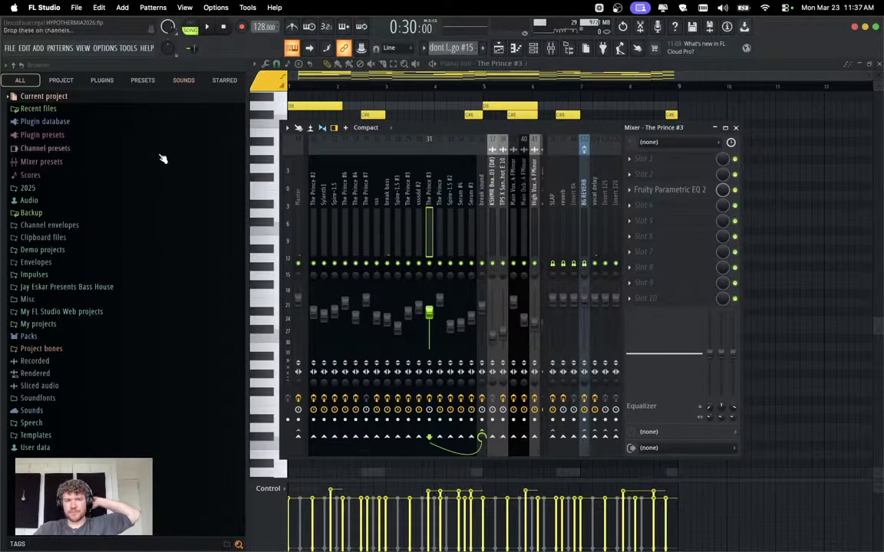
Save the project, close the mixer, piano roll and channel rack, and save again.
click(14, 47)
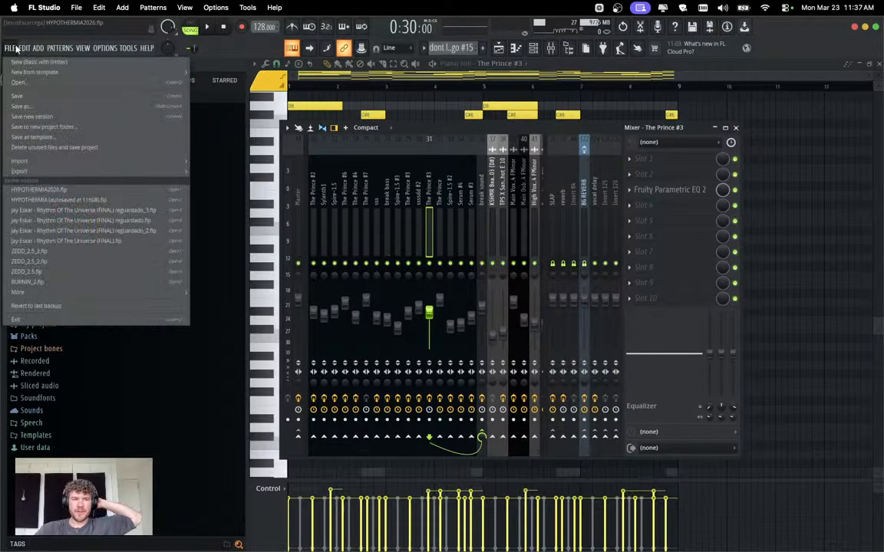
click(18, 96)
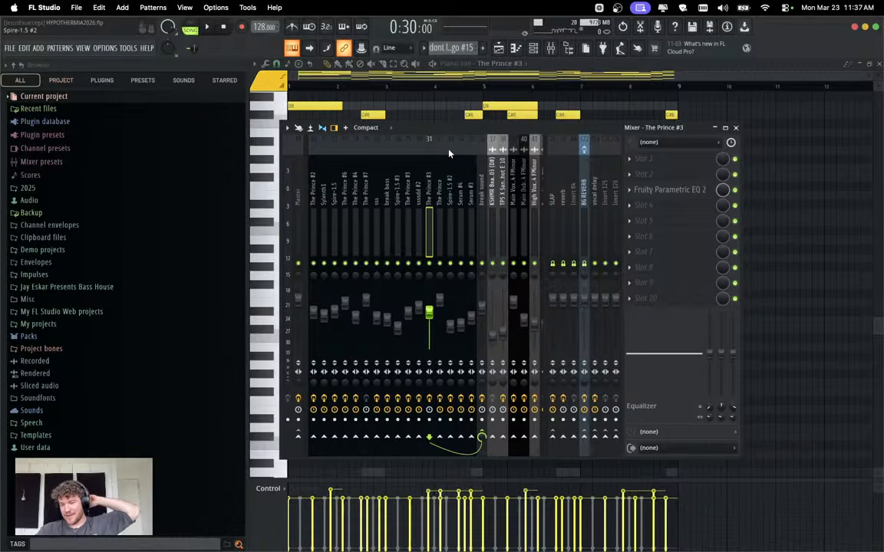
click(734, 127)
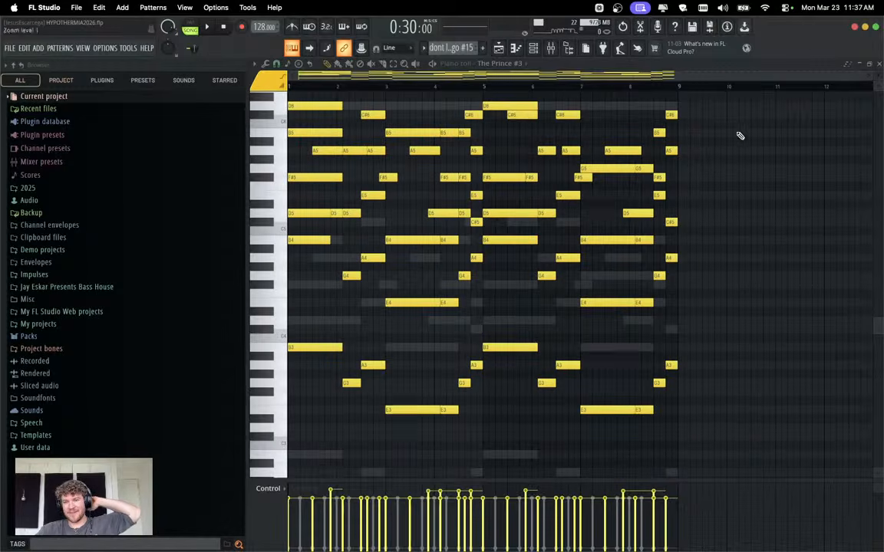
click(879, 65)
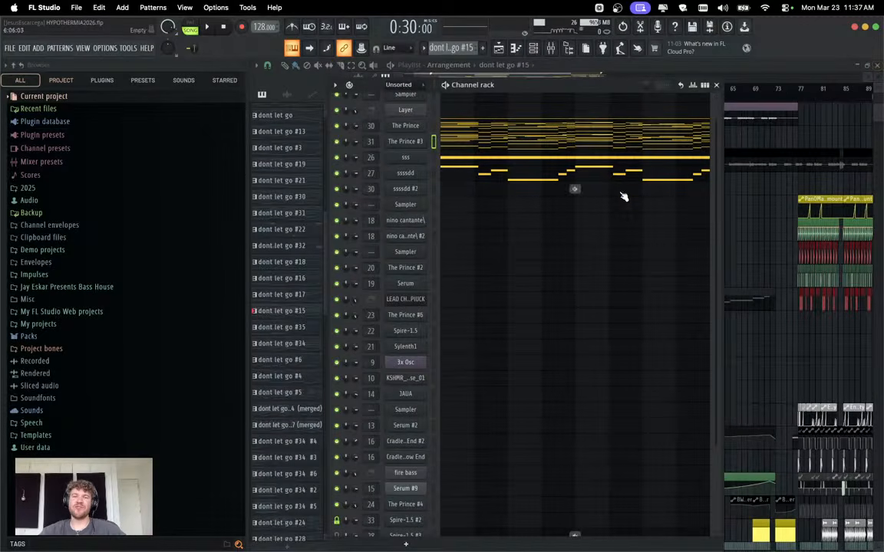
click(714, 86)
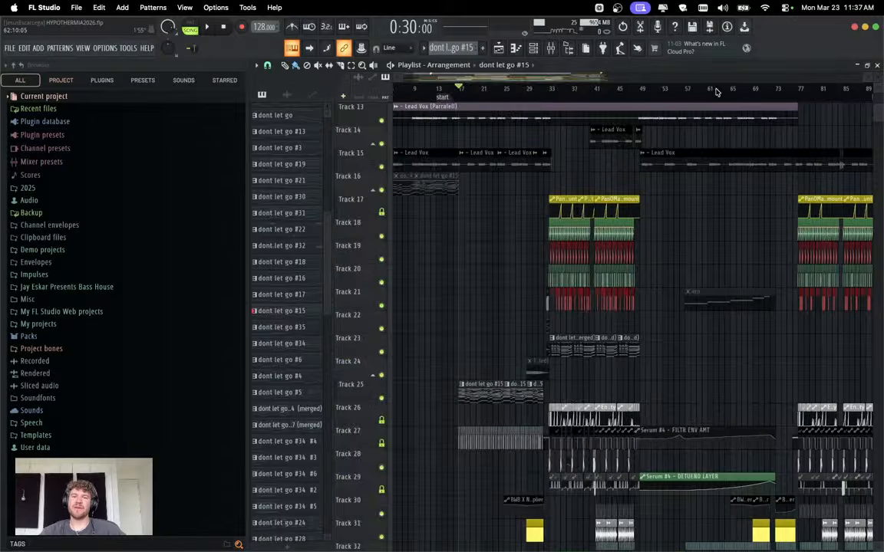
click(11, 48)
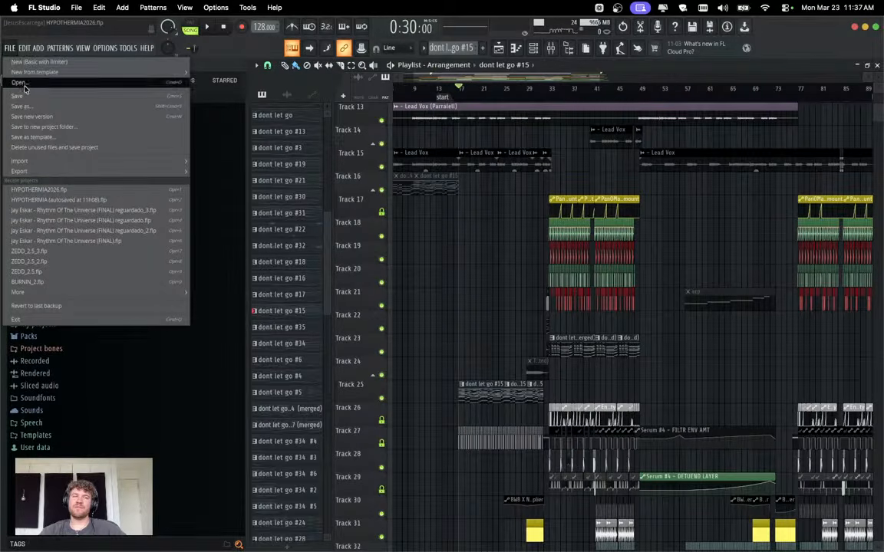
click(27, 95)
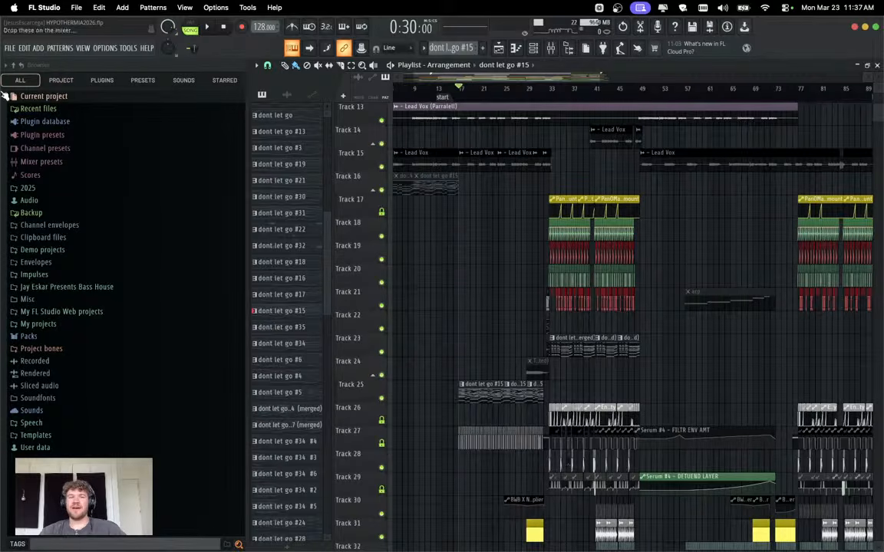
click(8, 49)
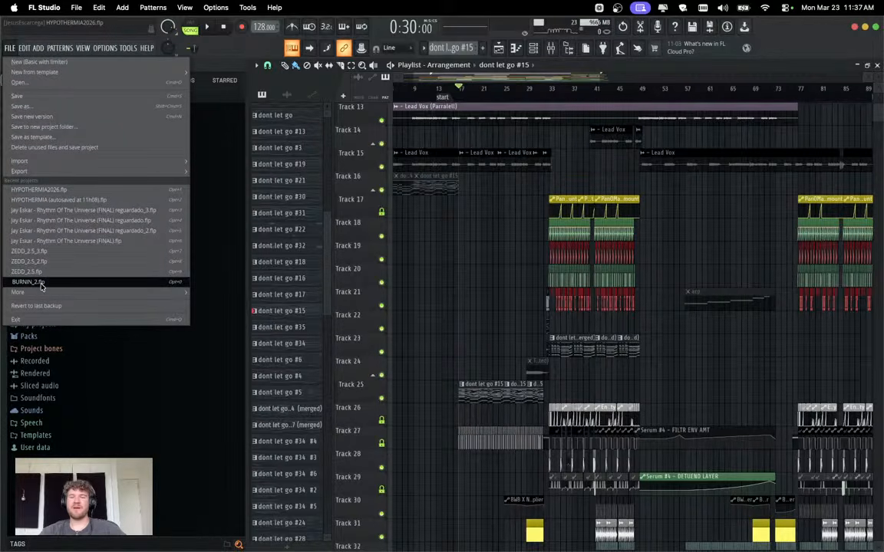
click(478, 212)
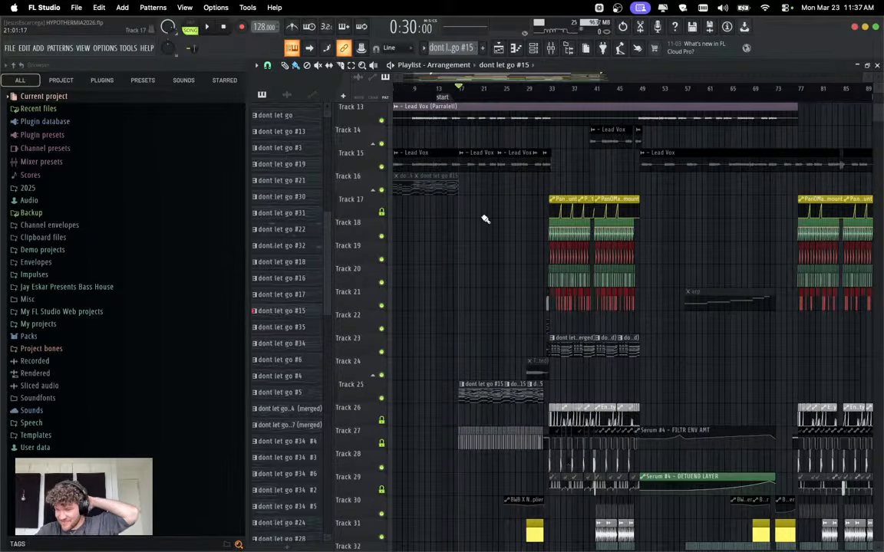
Play the drop from bar 33 and examine the Master track's effect chain in the mixer.
click(550, 89)
key(space)
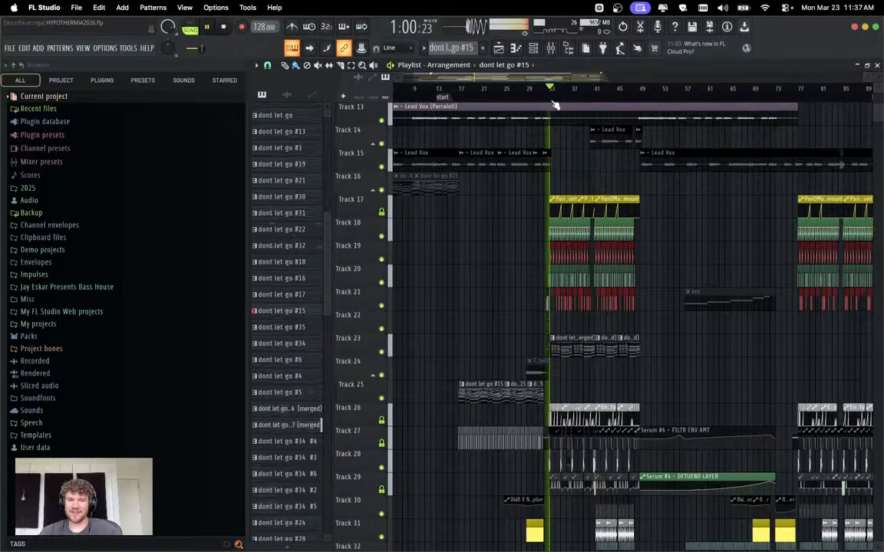
key(F9)
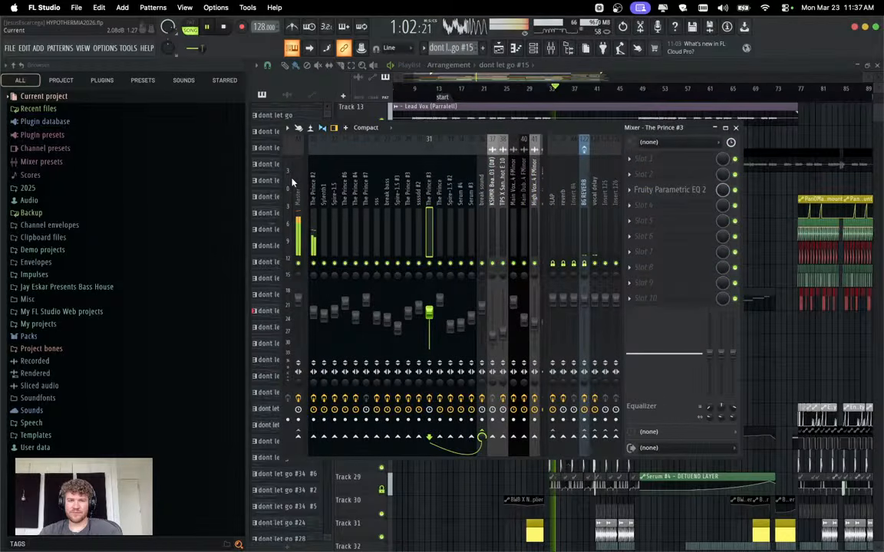
click(295, 184)
key(space)
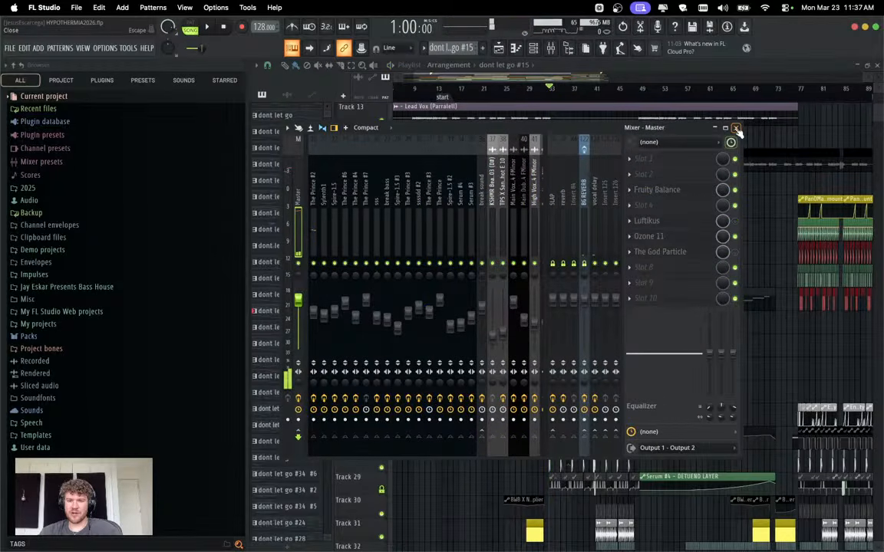
click(736, 128)
key(space)
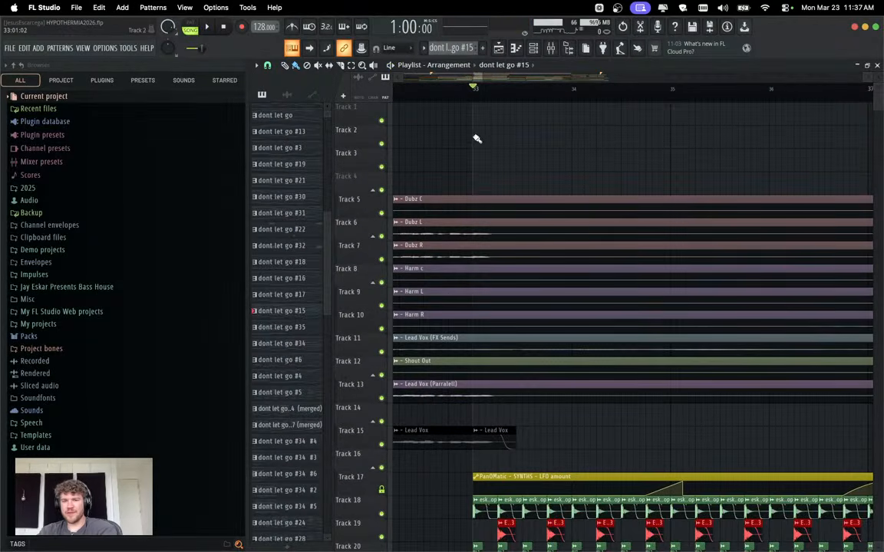
Slice the vocal clips on tracks 5 to 13 at bars 33 and 37 and mute the segments between those bars.
scroll(583, 400, down, 5)
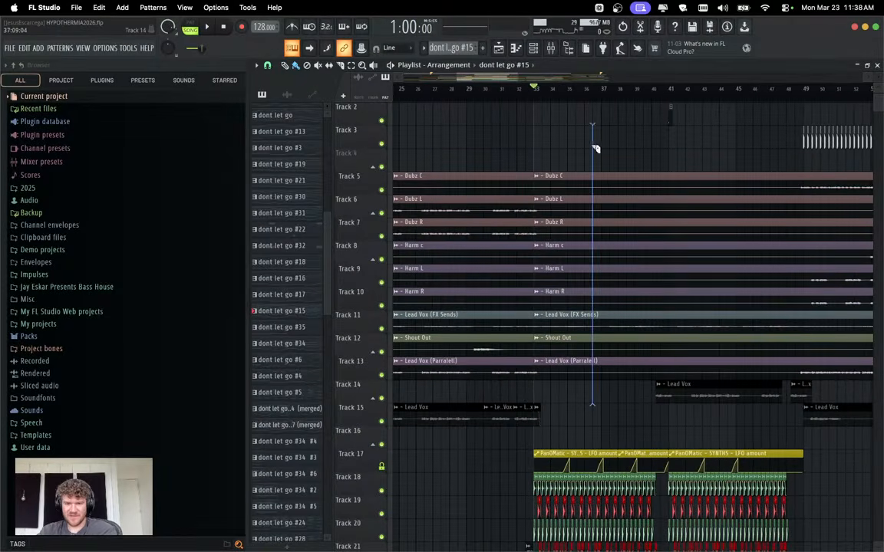
mouse_move(593, 146)
mouse_down()
mouse_move(601, 128)
mouse_move(601, 136)
mouse_up()
key(t)
drag(577, 169, 559, 392)
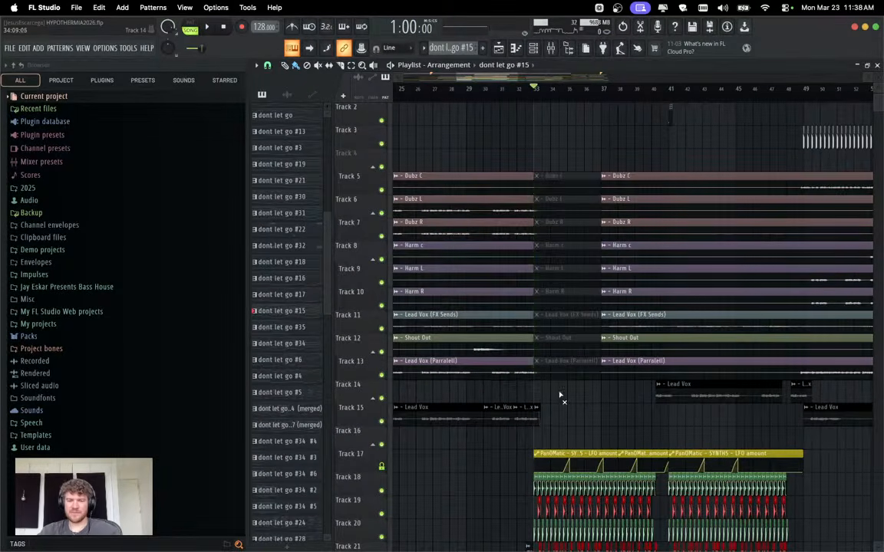
Mute the short Lead Vox clip at bar 33 on track 15 and replay the drop.
key(space)
scroll(562, 408, up, 4)
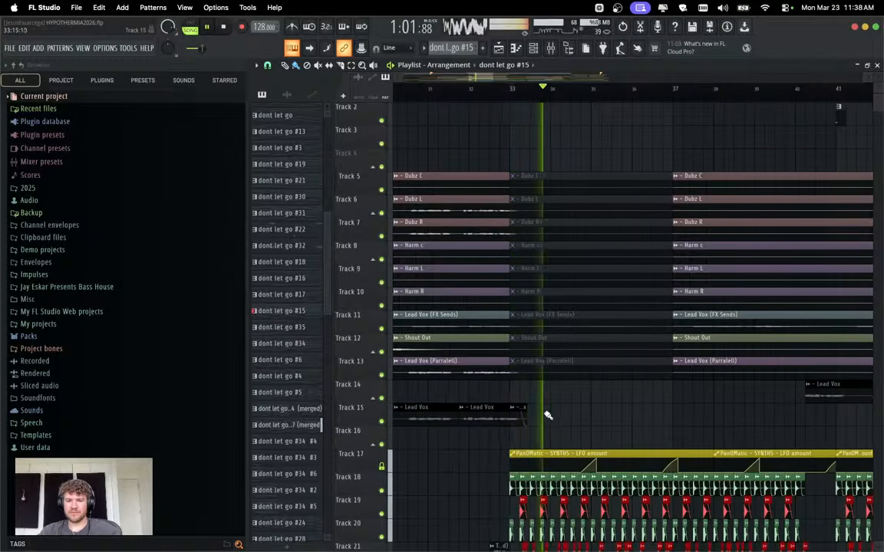
key(space)
key(space)
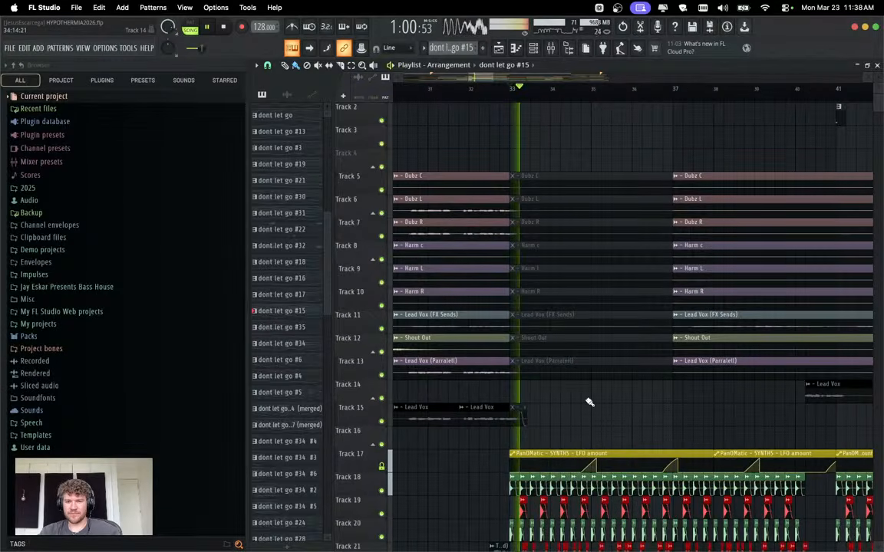
scroll(603, 410, down, 7)
key(space)
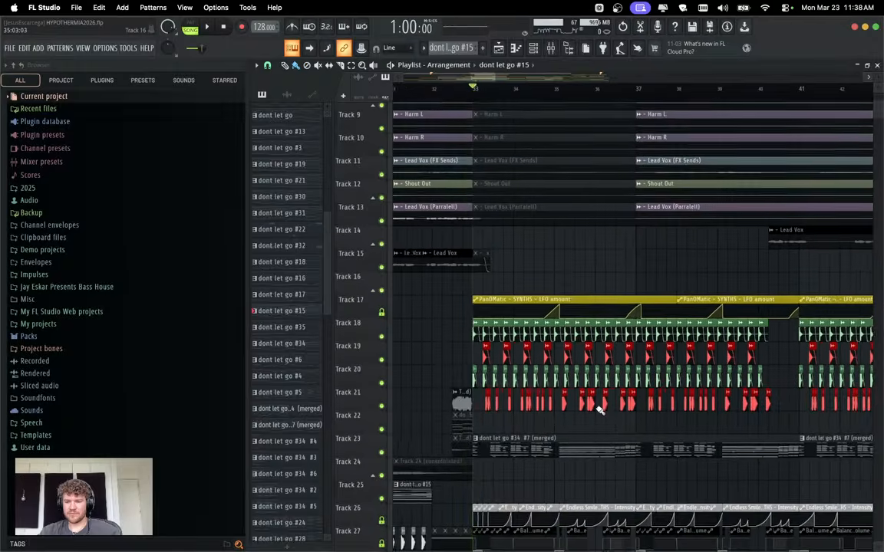
scroll(559, 402, down, 3)
key(space)
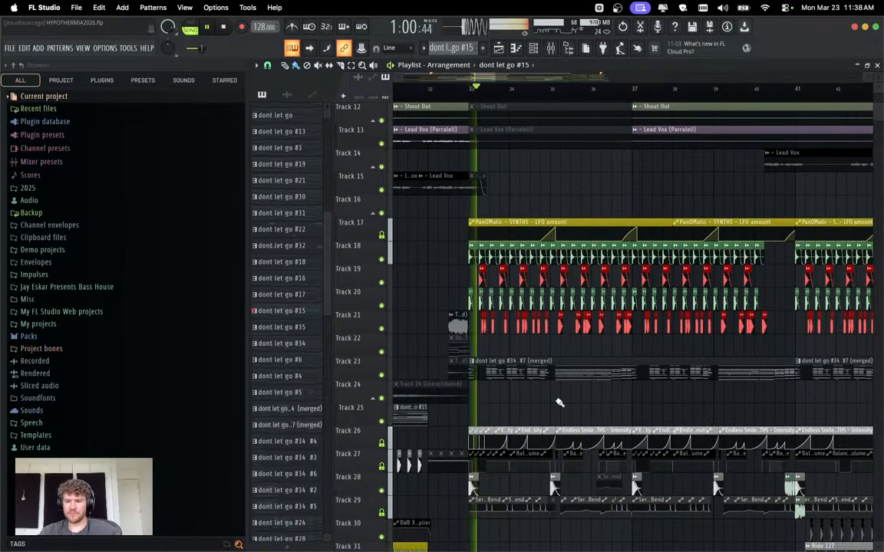
key(space)
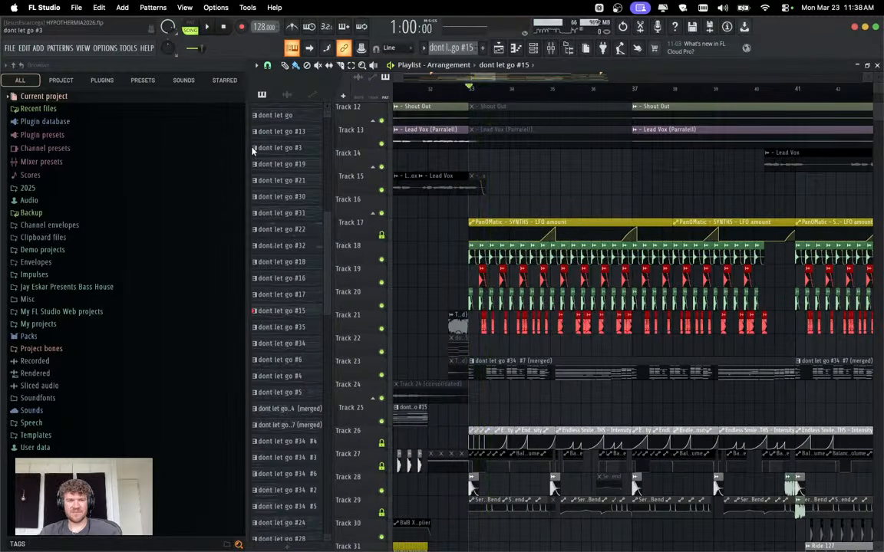
click(127, 48)
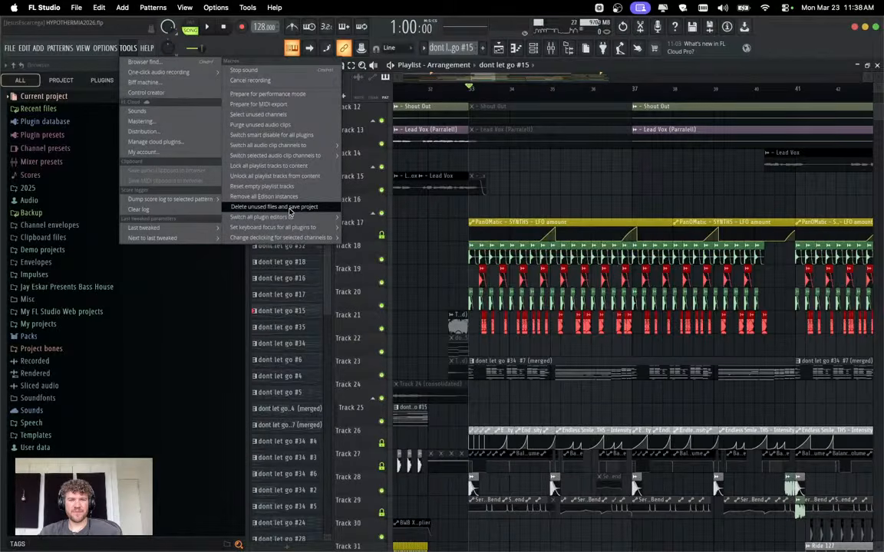
click(289, 207)
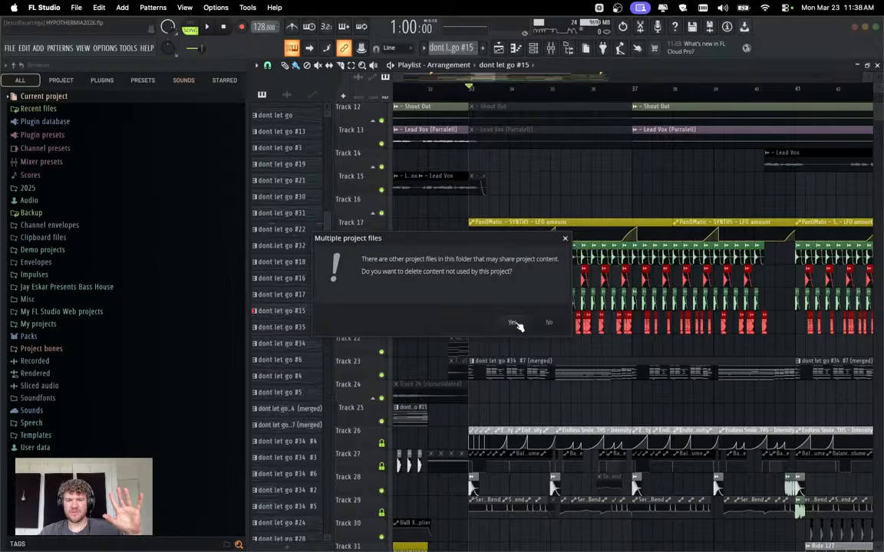
click(544, 324)
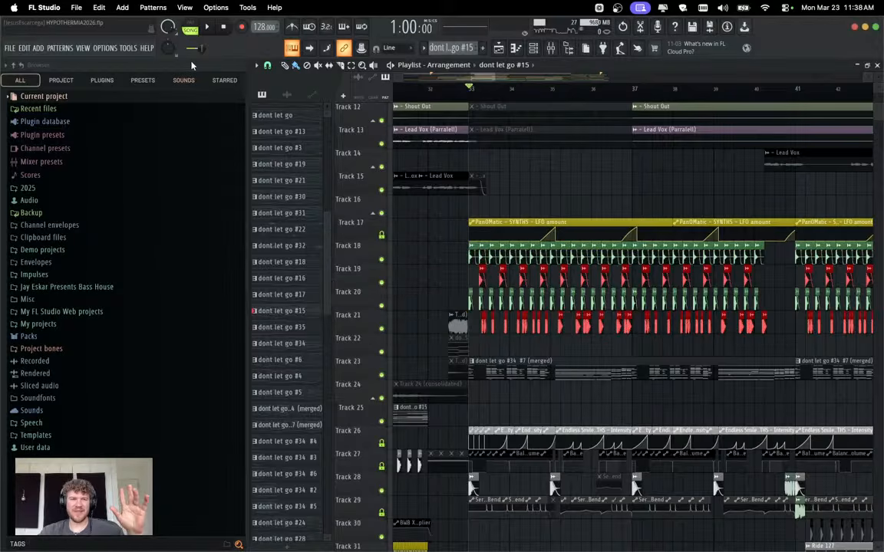
Remove all Edison instances from the project.
click(128, 47)
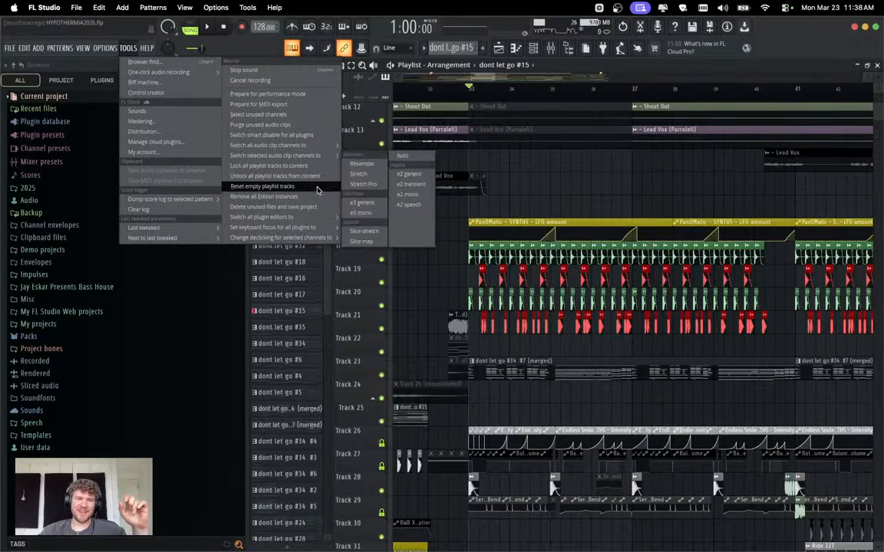
click(307, 197)
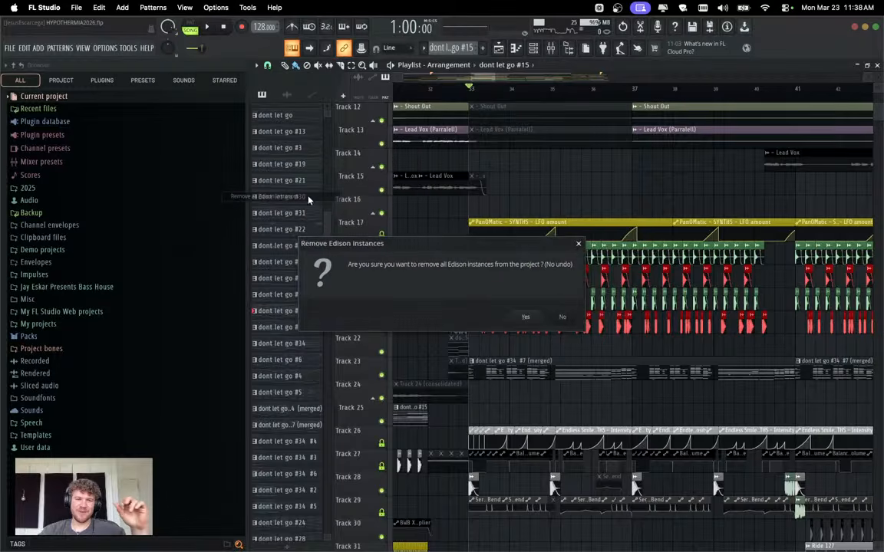
click(529, 316)
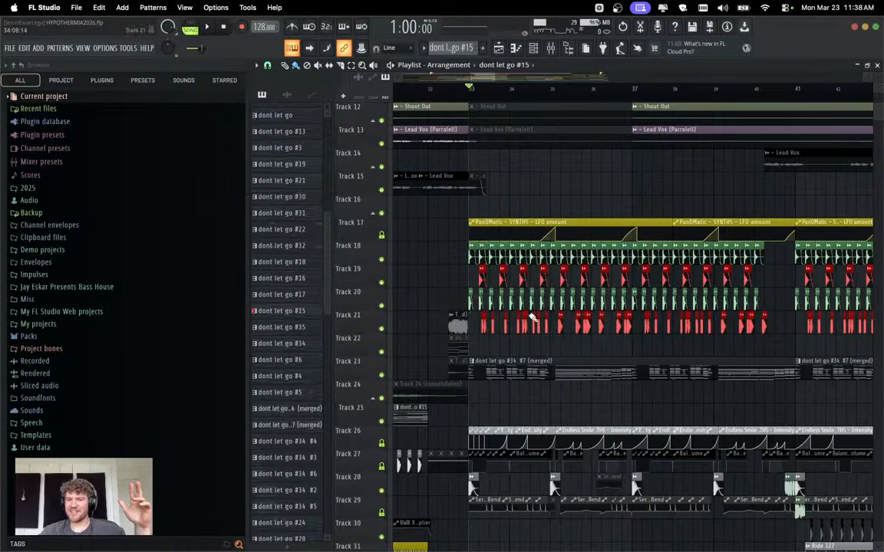
Switch smart disable on for all plugins and replay the drop from bar 33.
click(132, 47)
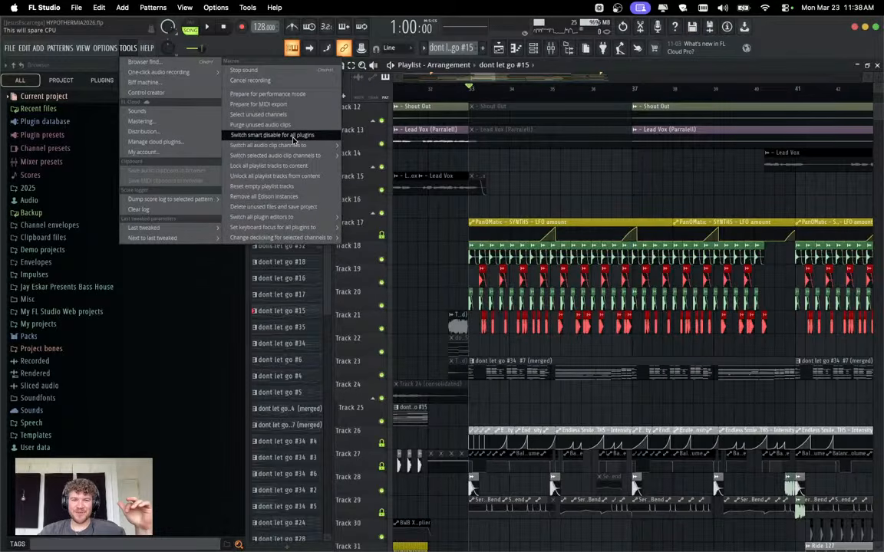
click(293, 136)
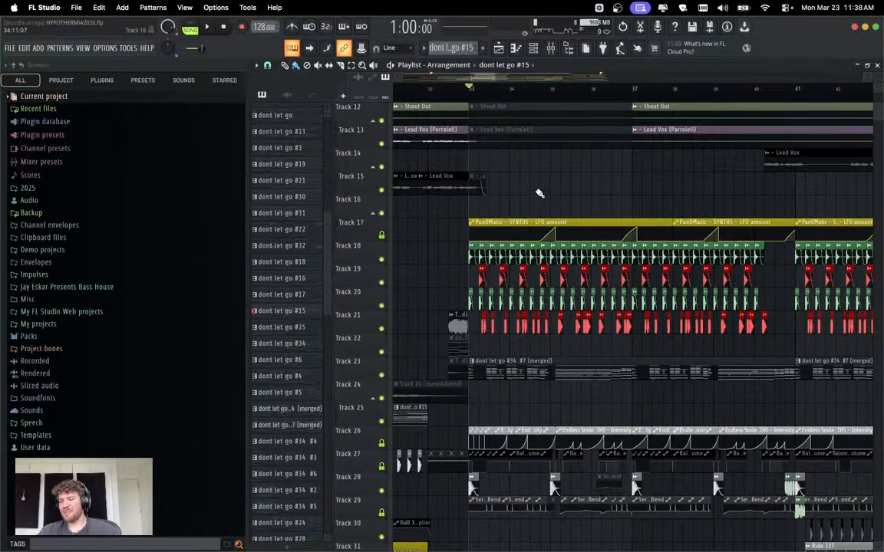
key(space)
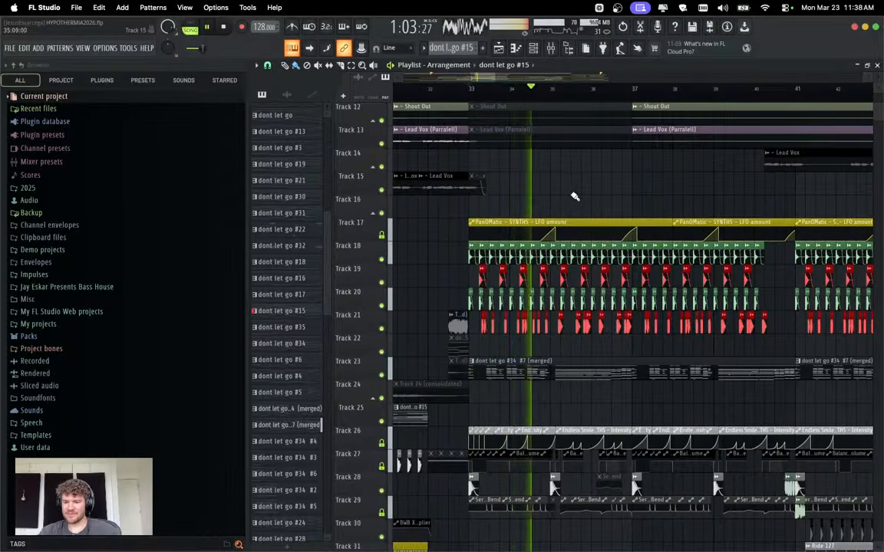
key(space)
Bypass Luftikus, Ozone 11 and The God Particle on the Master track and replay the drop.
click(550, 48)
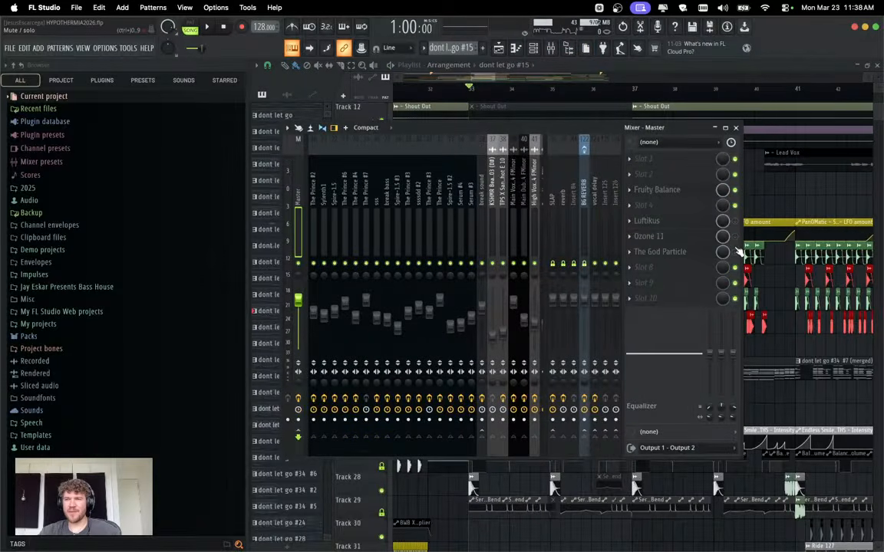
click(735, 128)
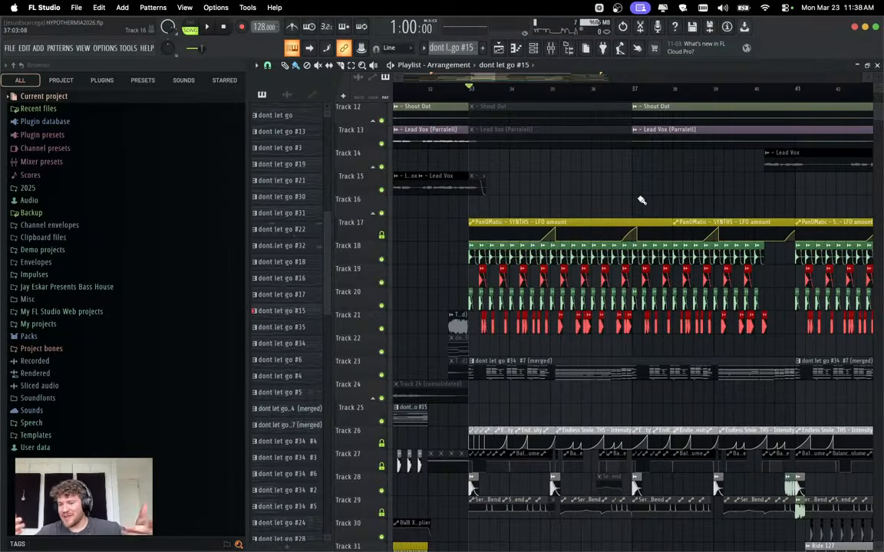
key(space)
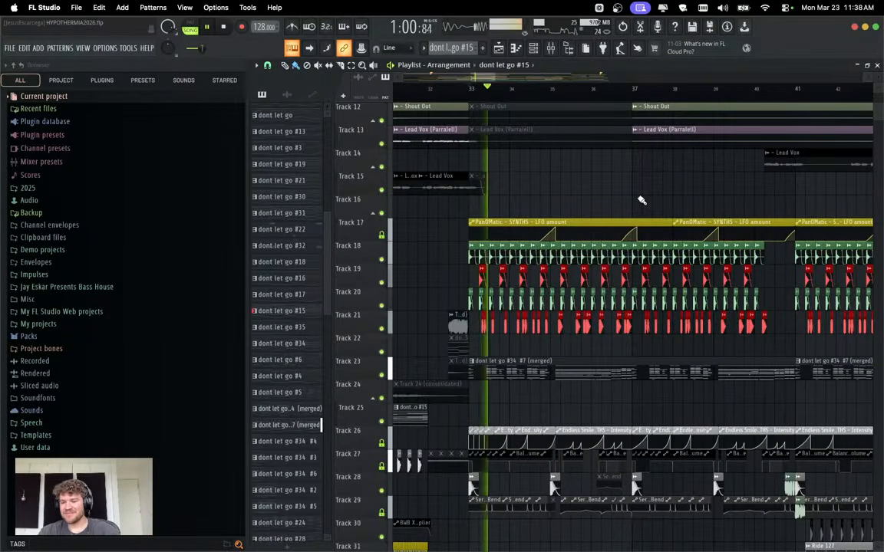
Look through the playlist tracks around the drop at bar 33 for elements that load the CPU.
scroll(605, 198, down, 3)
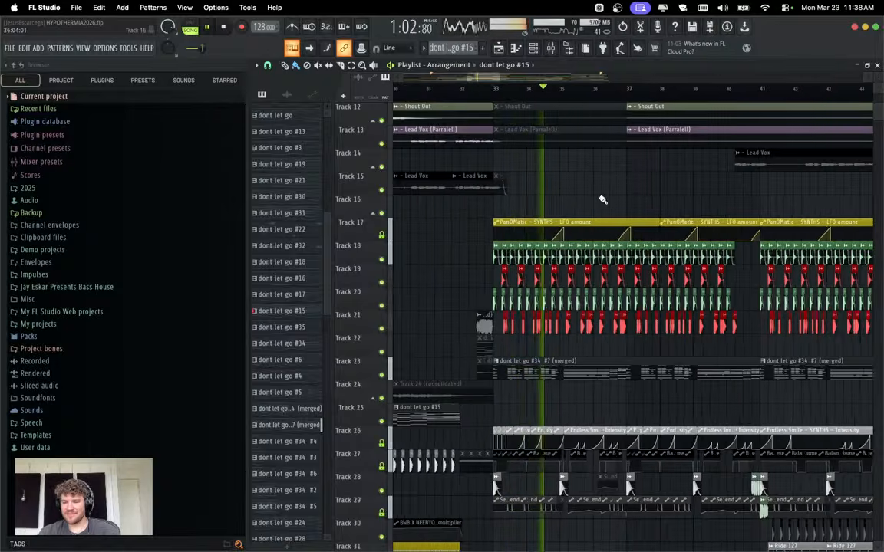
scroll(587, 201, left, 10)
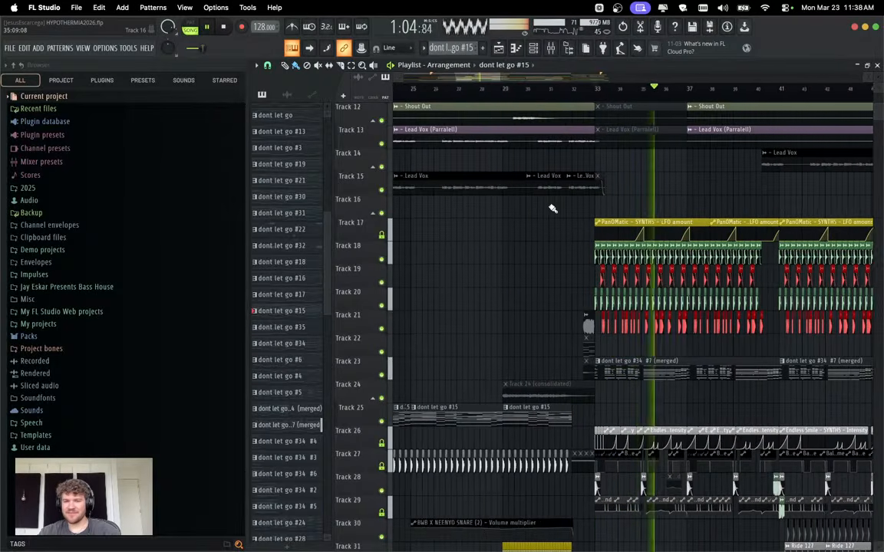
scroll(691, 220, right, 4)
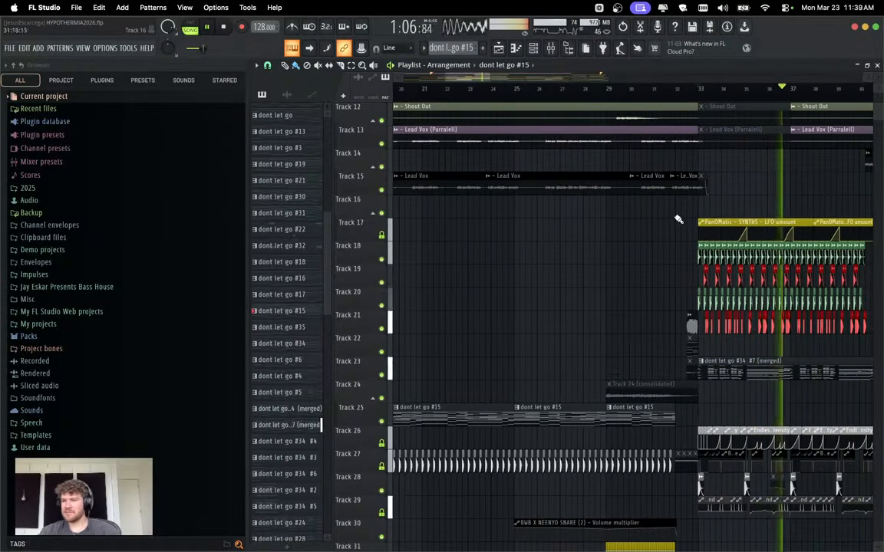
key(space)
scroll(630, 211, down, 3)
scroll(631, 210, right, 4)
scroll(630, 211, down, 15)
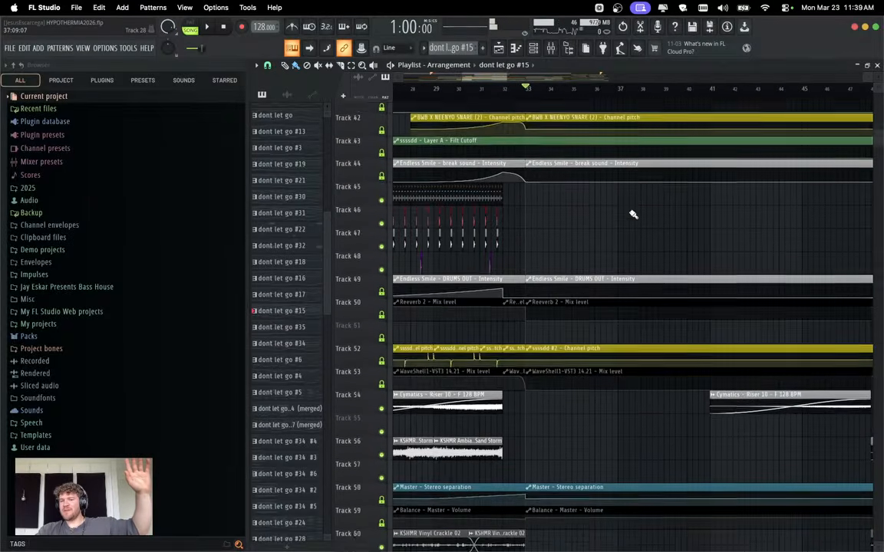
scroll(632, 215, right, 4)
scroll(633, 215, up, 19)
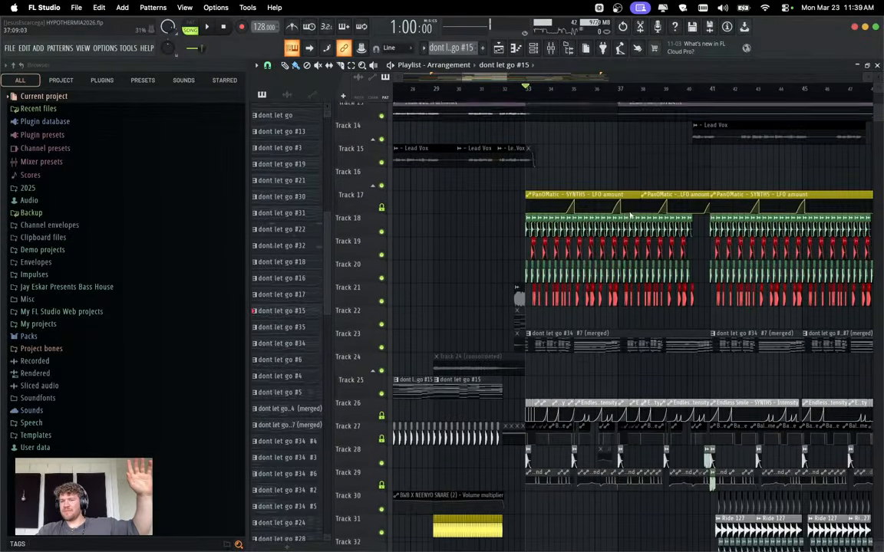
scroll(631, 216, down, 6)
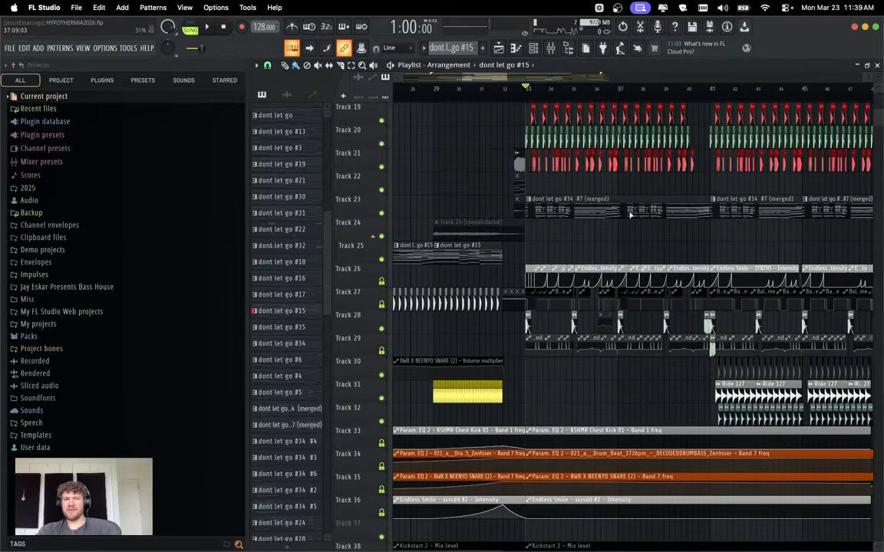
Open the merged dont let go #34 #7 pattern and compare the drop with its lead pluck layer channel muted and unmuted.
key(space)
ctrl+scroll(608, 240, up, 6)
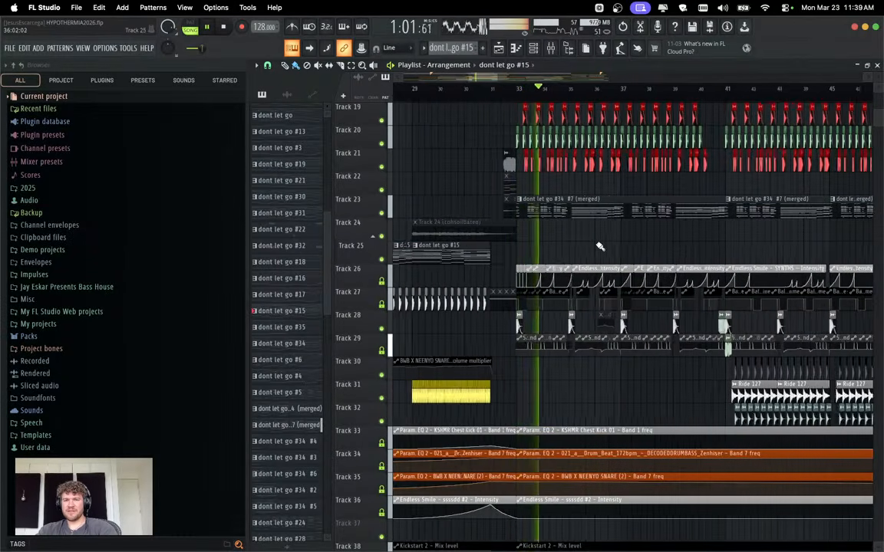
double_click(593, 216)
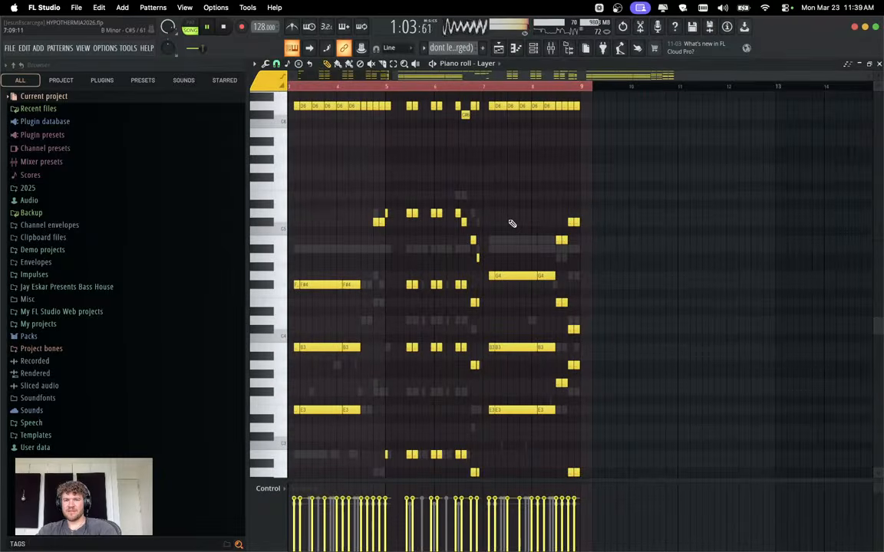
click(534, 48)
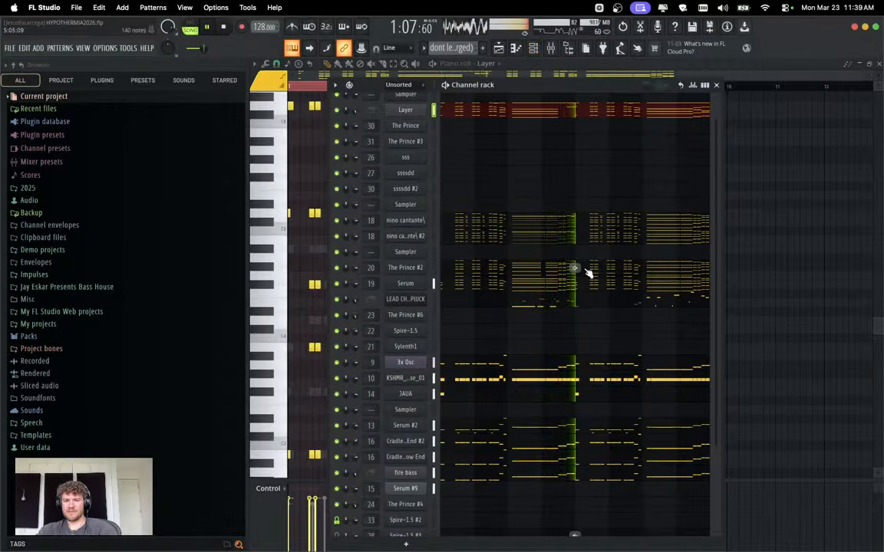
key(space)
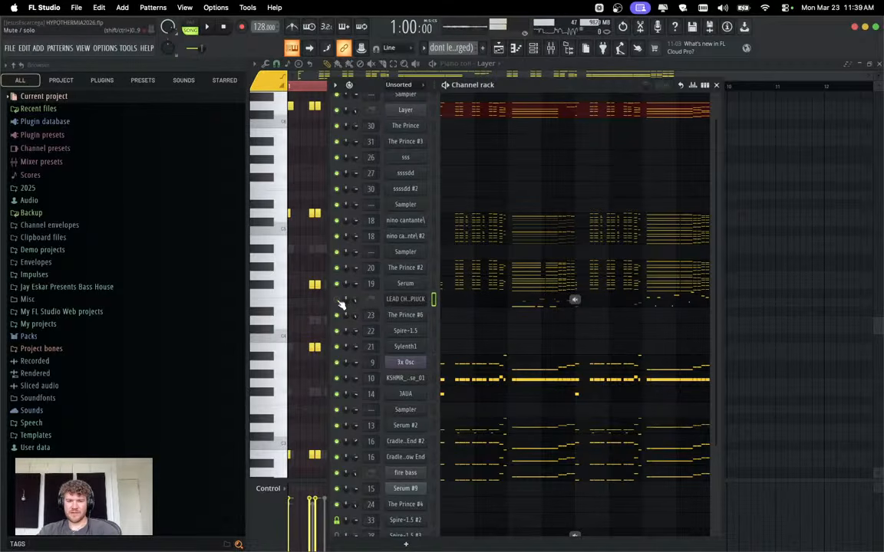
key(space)
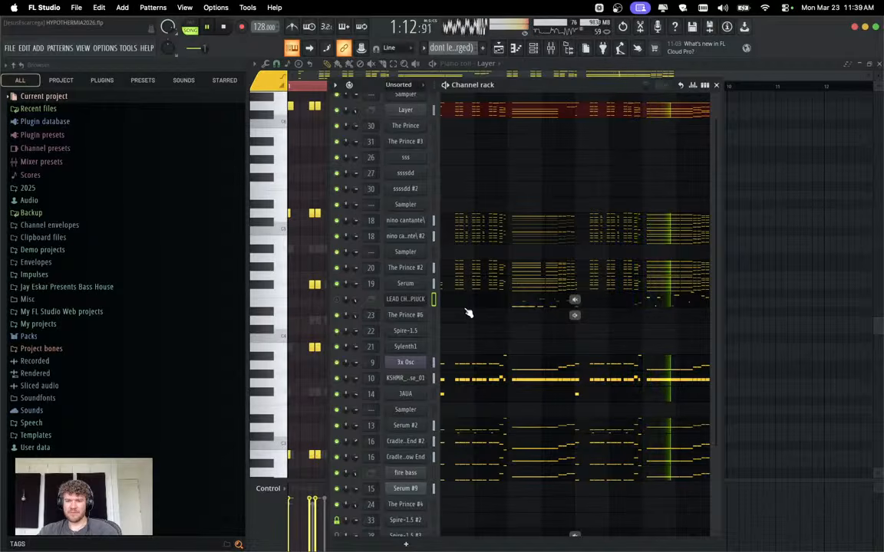
key(space)
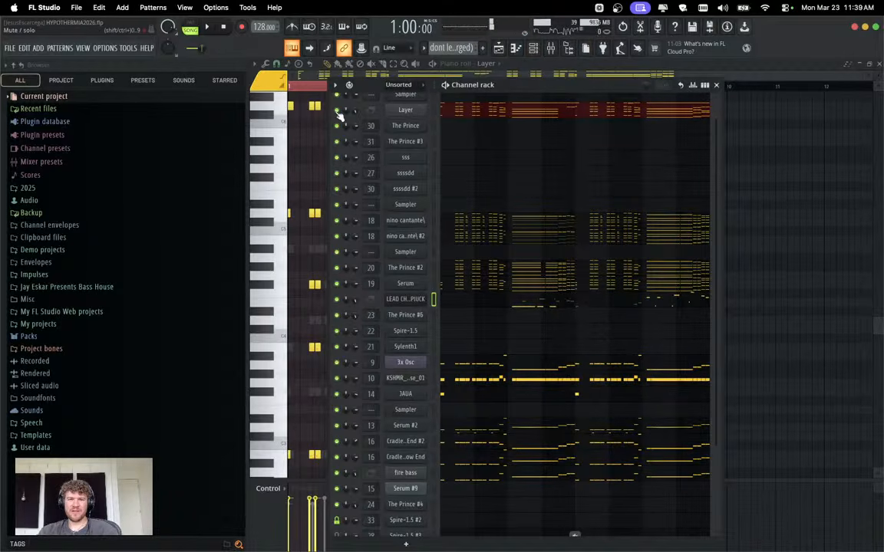
Replay the drop, mute the lead pluck layer channel below Serum, delete that channel and listen again.
click(498, 49)
scroll(540, 229, down, 4)
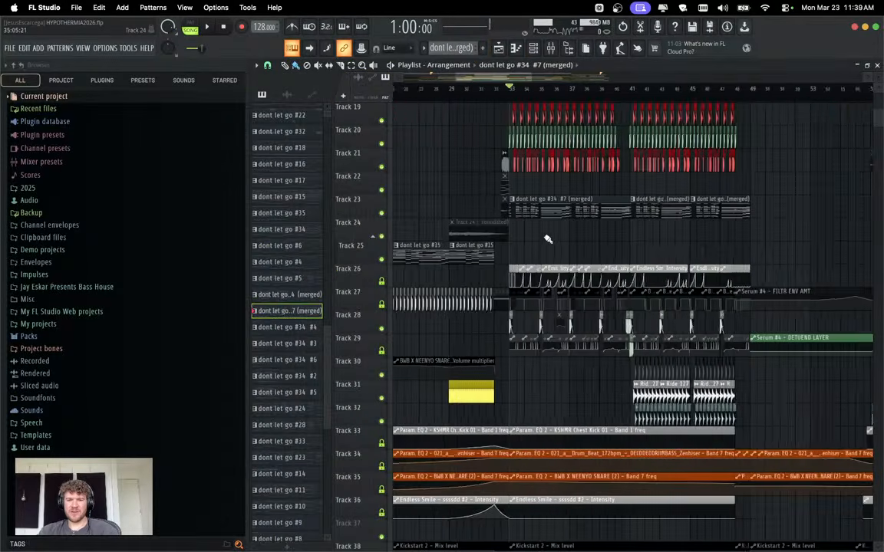
key(space)
scroll(528, 256, up, 3)
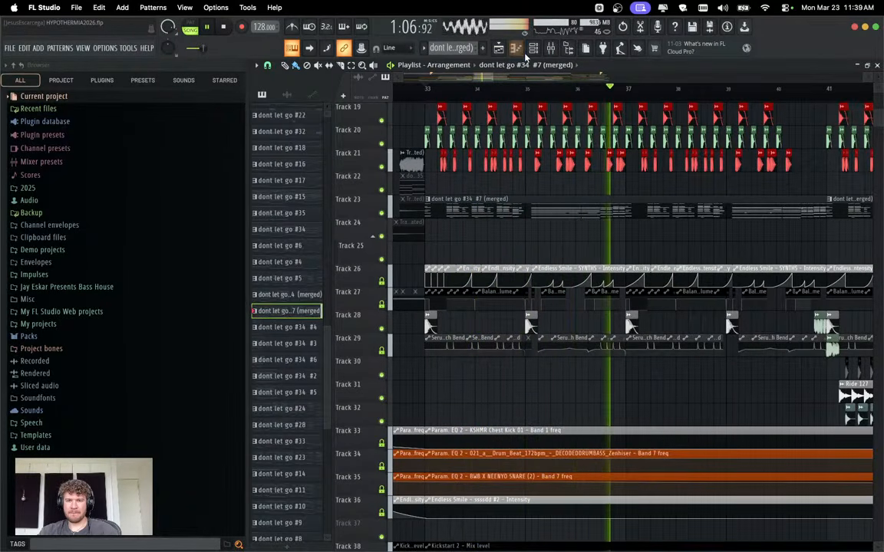
key(F6)
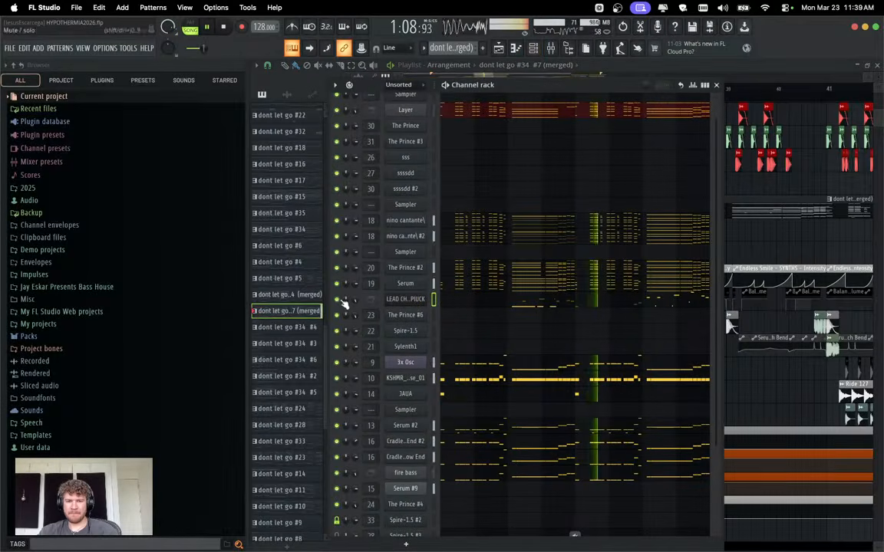
key(space)
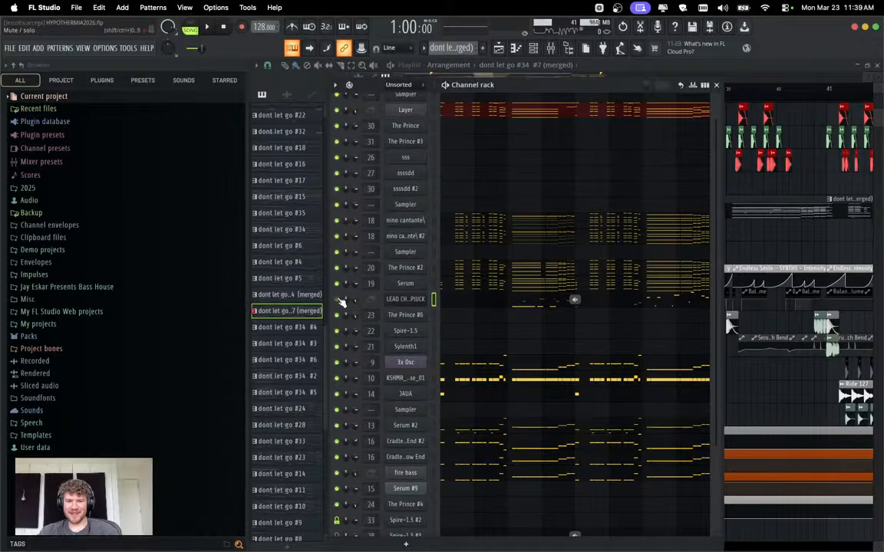
right_click(408, 306)
key(d)
key(space)
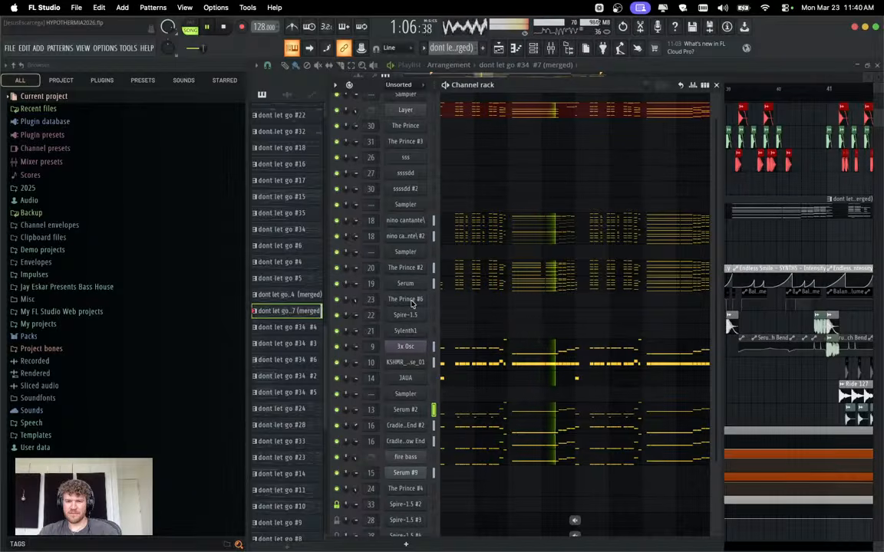
Delete The Prince #6, Spire-1.5 and Sylenth1 channels that hold no notes in the merged pattern.
key(space)
right_click(412, 301)
click(444, 432)
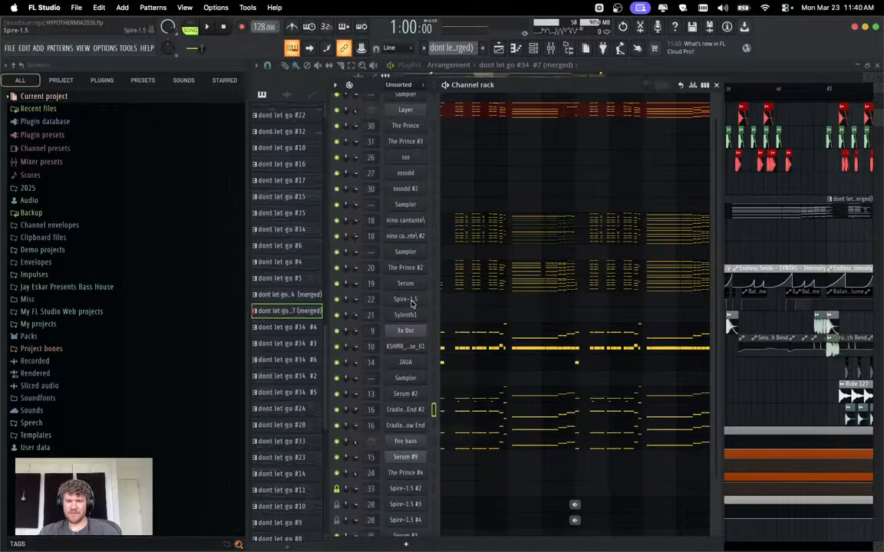
right_click(412, 301)
click(443, 432)
right_click(412, 300)
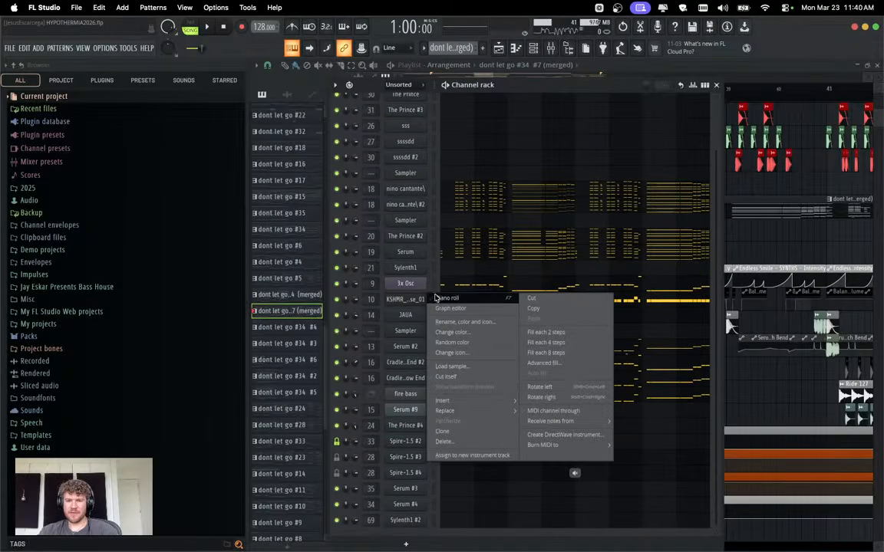
click(409, 290)
right_click(412, 270)
click(444, 401)
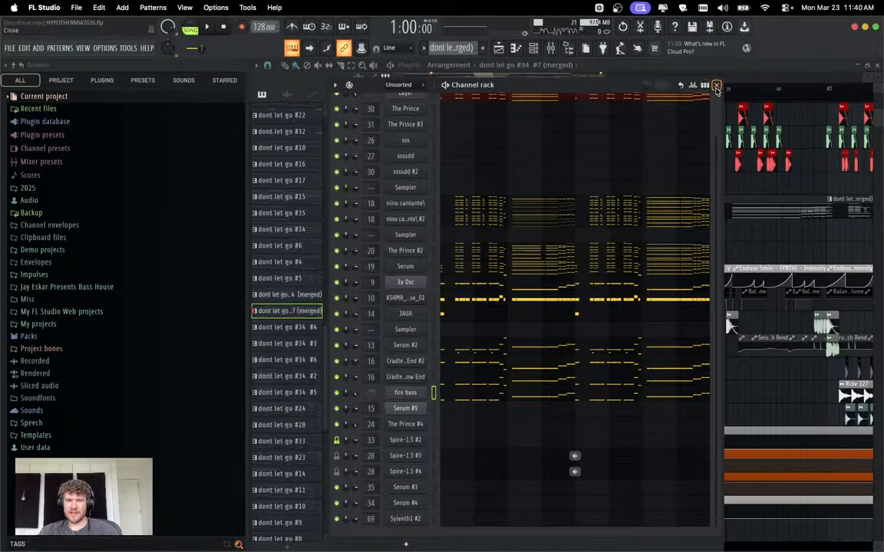
click(717, 86)
Replay the drop and examine the SYNTHS track's effect chain in the mixer.
scroll(495, 221, up, 6)
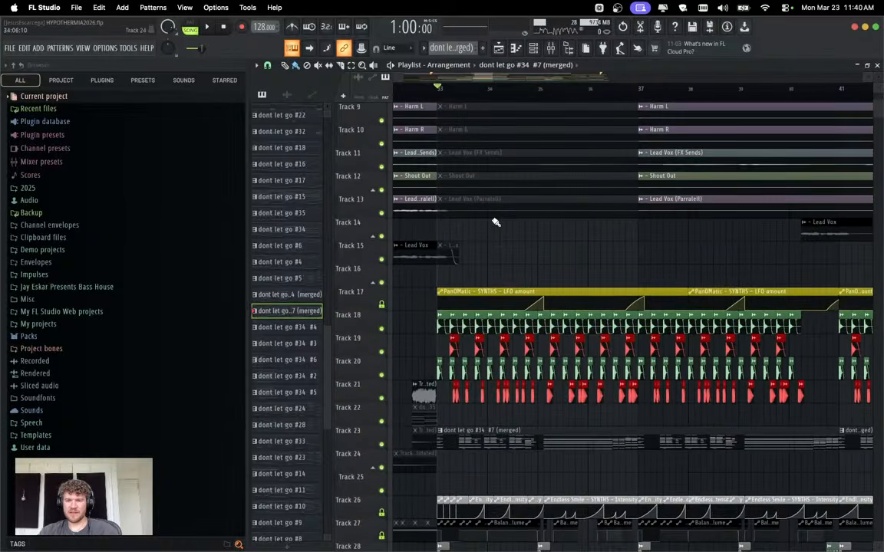
scroll(494, 221, down, 8)
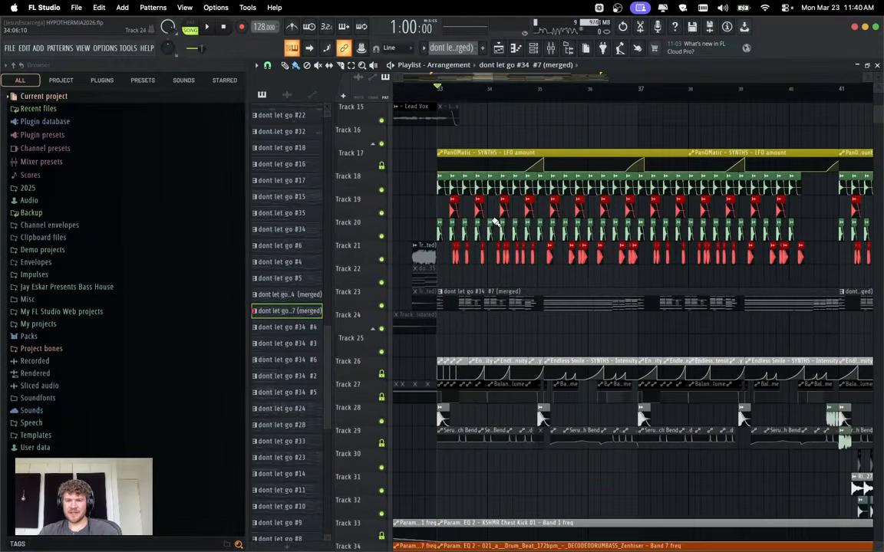
scroll(495, 222, down, 2)
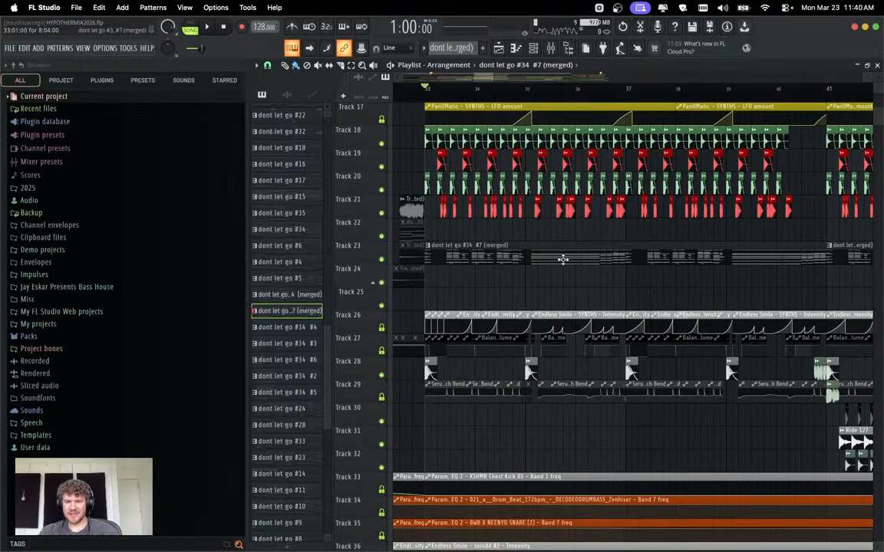
click(533, 96)
key(space)
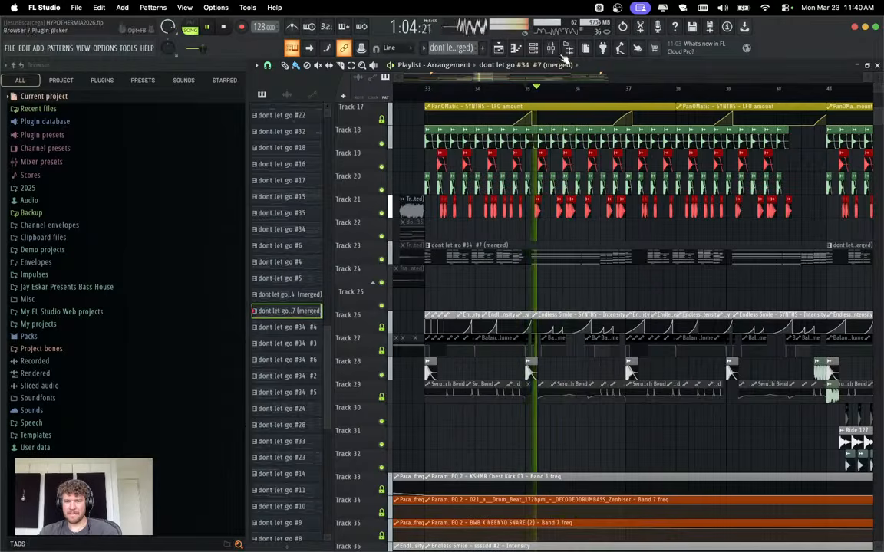
key(F9)
scroll(424, 181, left, 10)
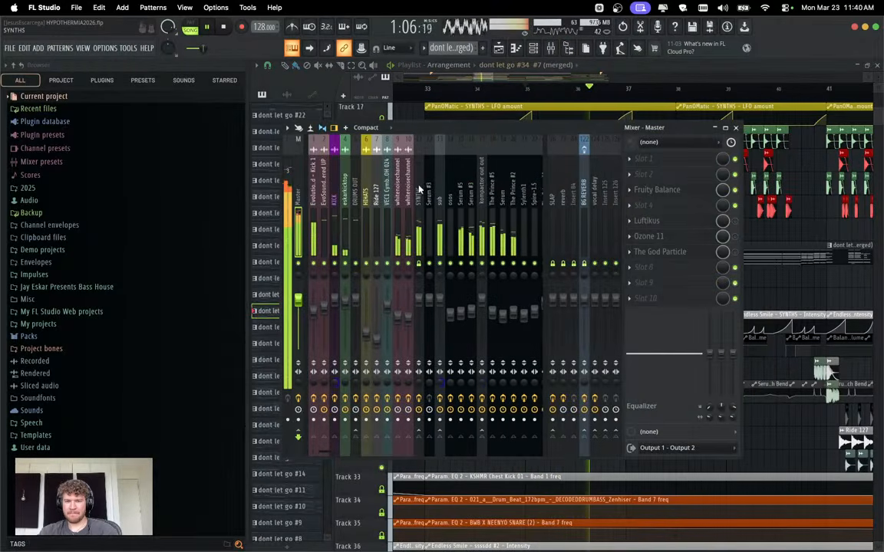
click(419, 189)
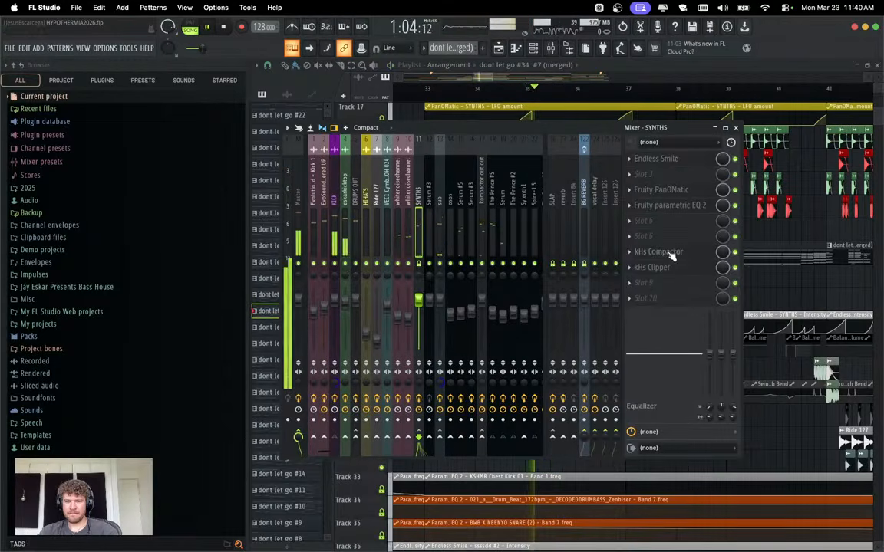
click(439, 210)
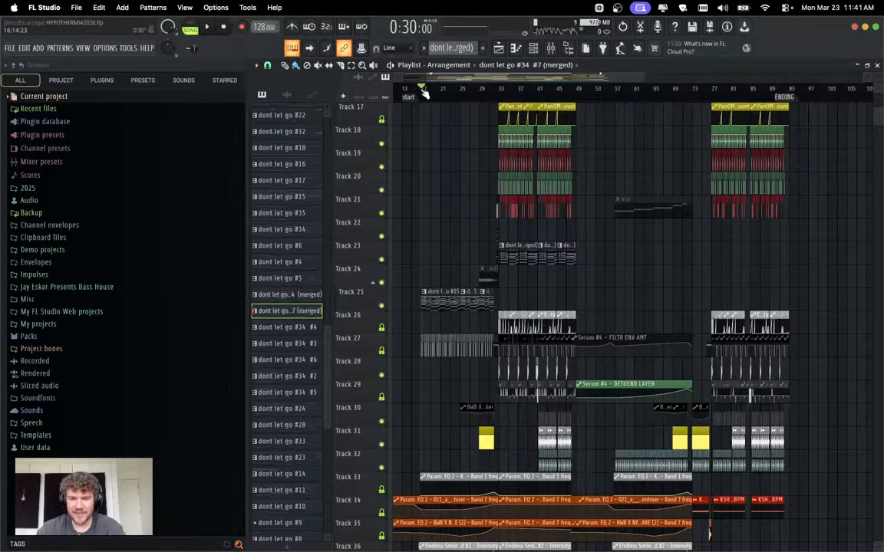
Play briefly from bar 17 and re-enable Luftikus, Ozone 11 and The God Particle on the Master track.
key(space)
key(space)
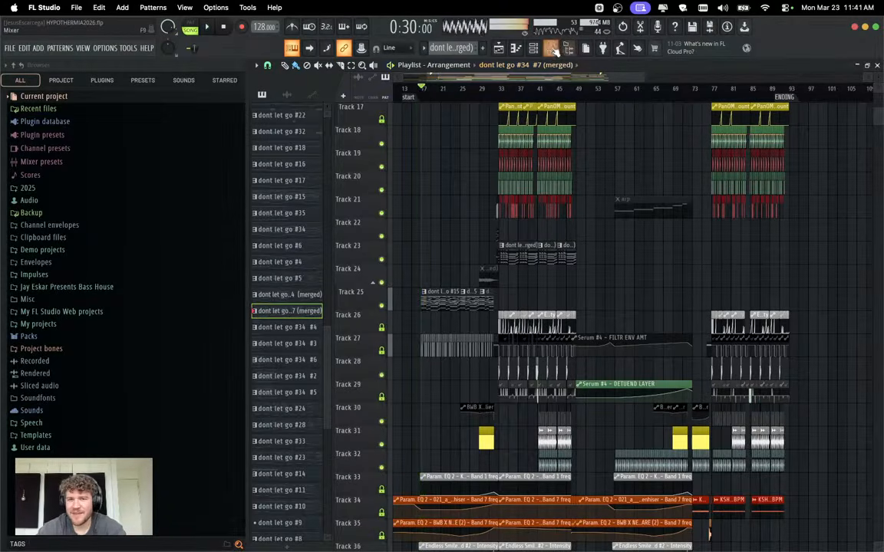
click(552, 49)
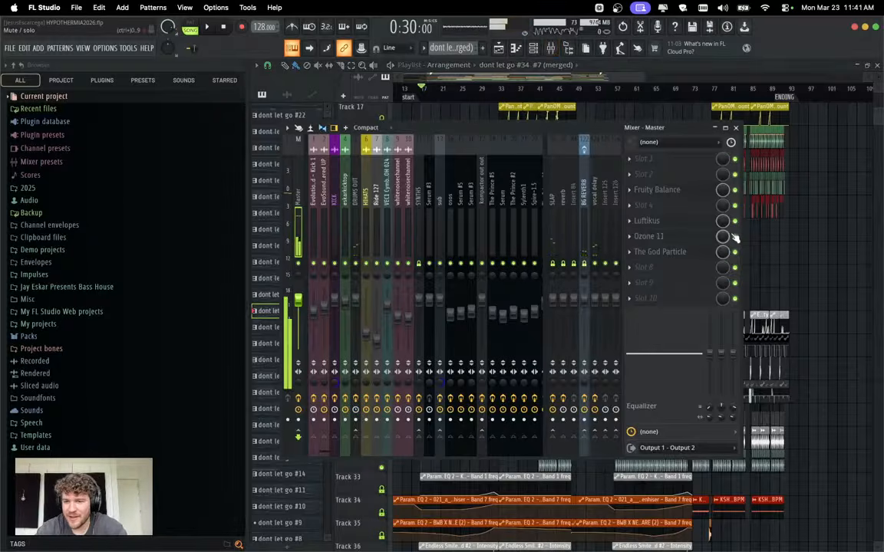
Play the section from bar 17 with the Master effects bypassed and watch the mixer levels, including The Prince #3 track.
key(space)
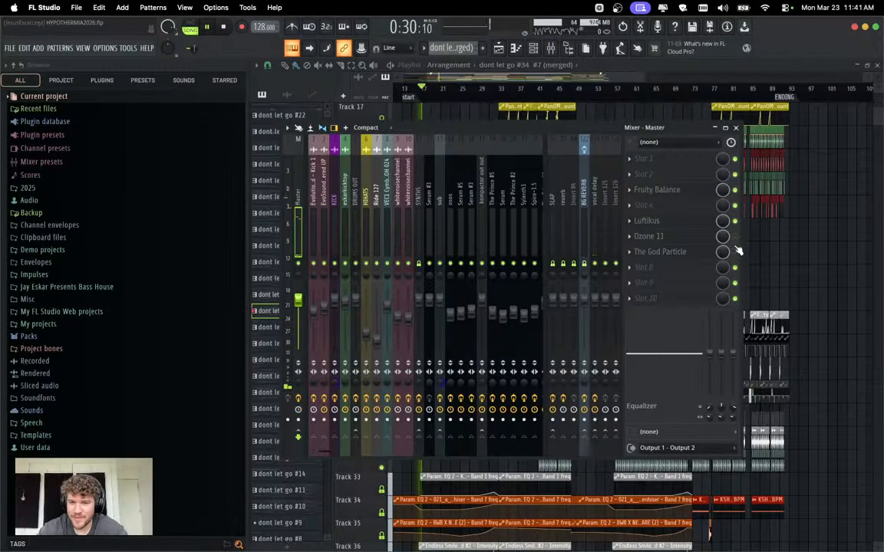
click(736, 128)
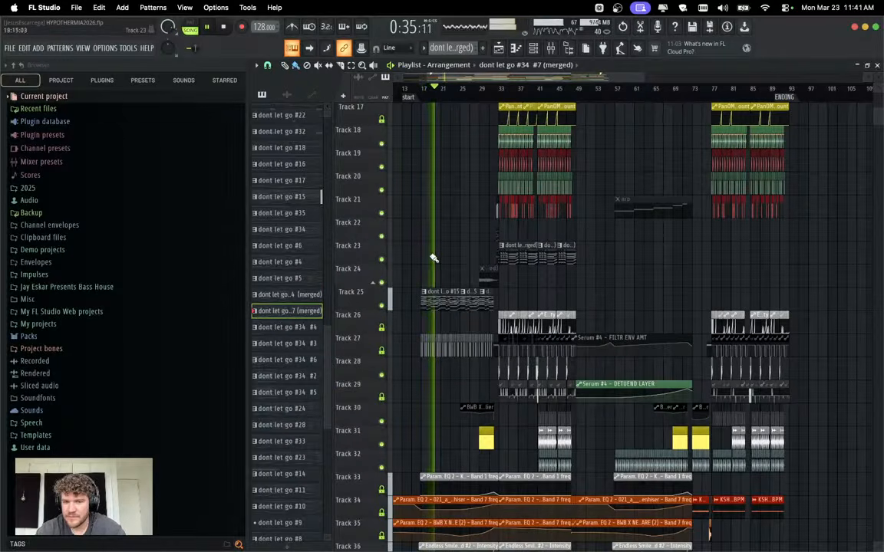
scroll(433, 257, up, 5)
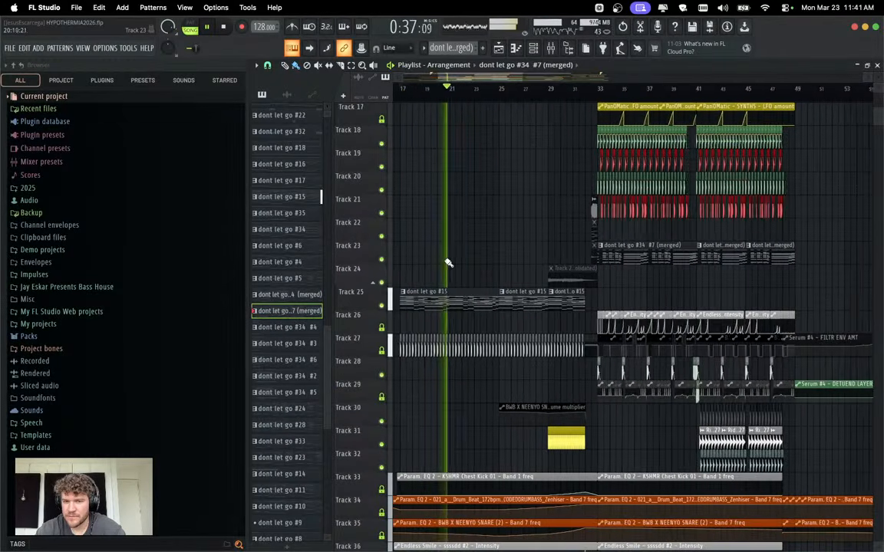
scroll(460, 263, left, 3)
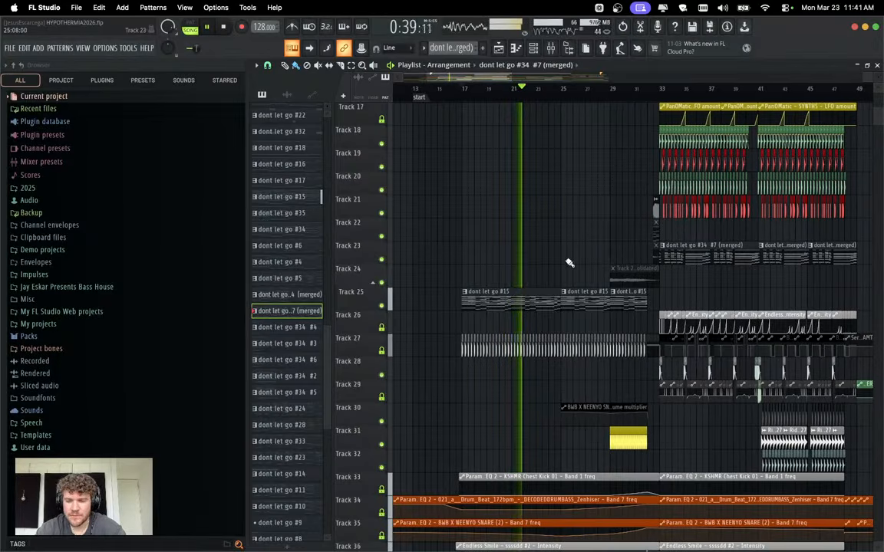
key(F9)
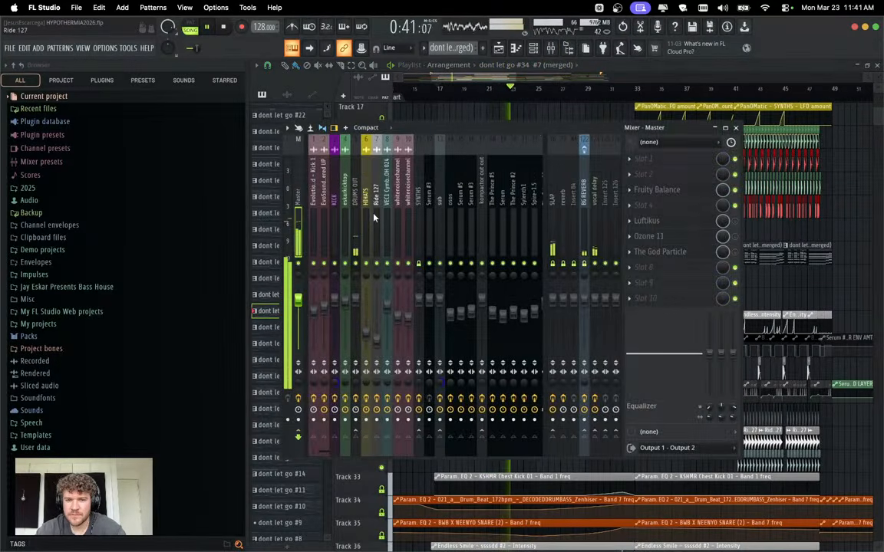
scroll(370, 213, down, 5)
click(428, 279)
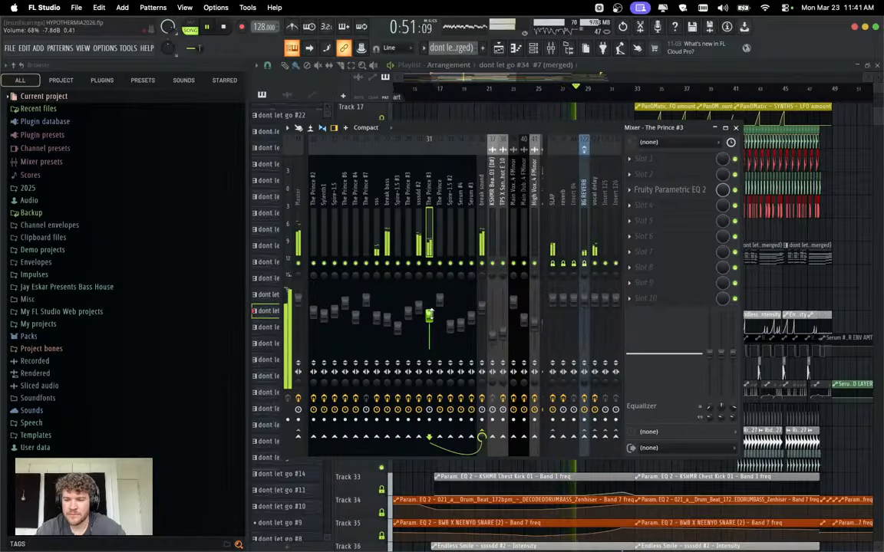
key(space)
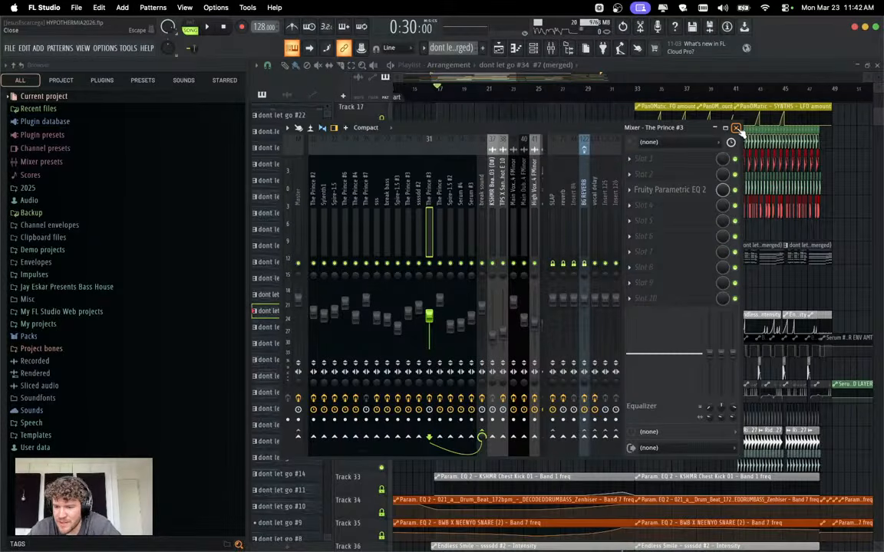
Examine the Fruity Balance and Luftikus settings in the Master track's effect chain.
click(301, 197)
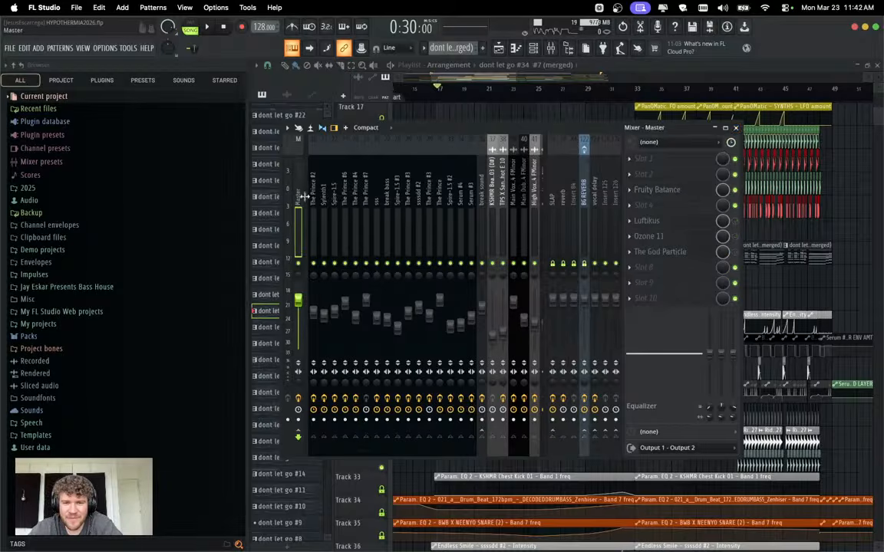
click(678, 191)
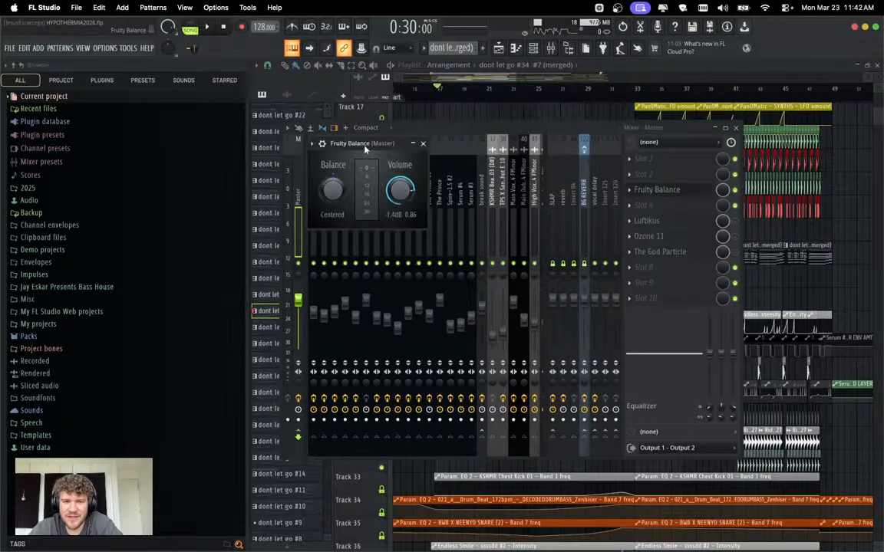
drag(365, 148, 453, 160)
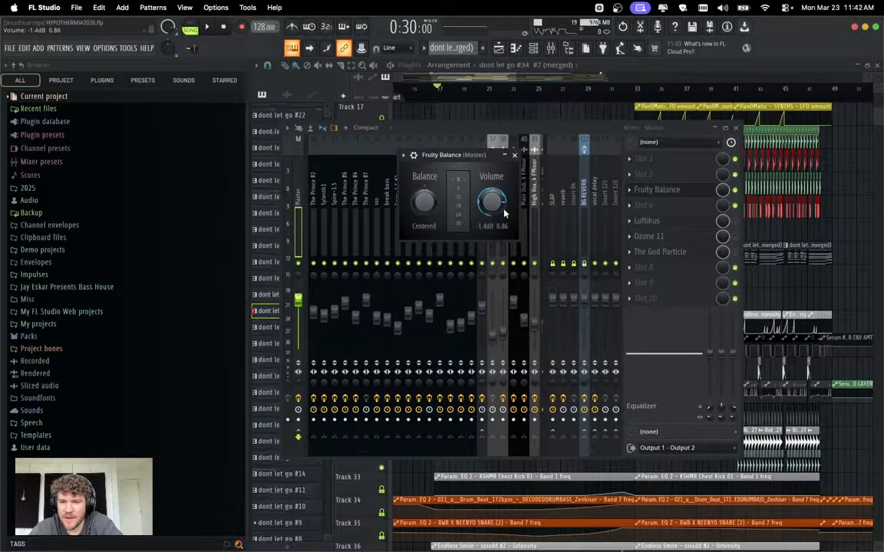
click(681, 222)
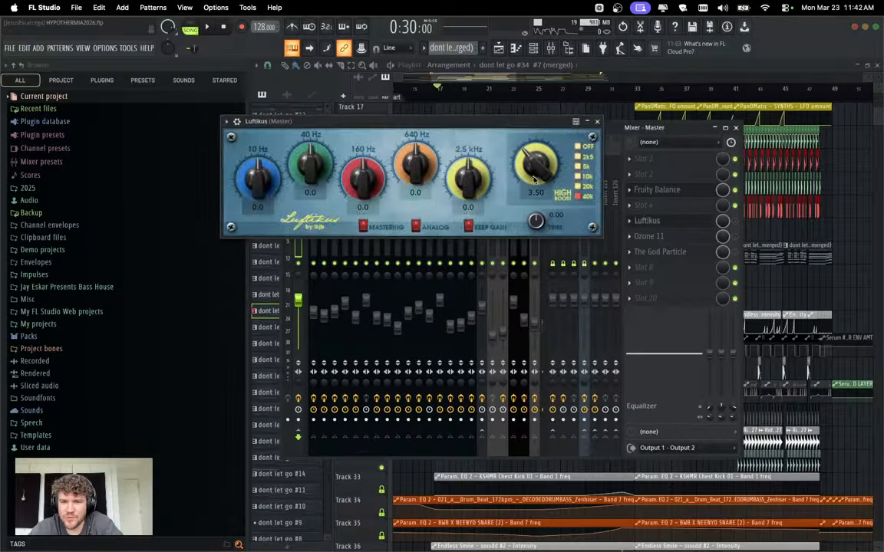
drag(470, 116, 512, 204)
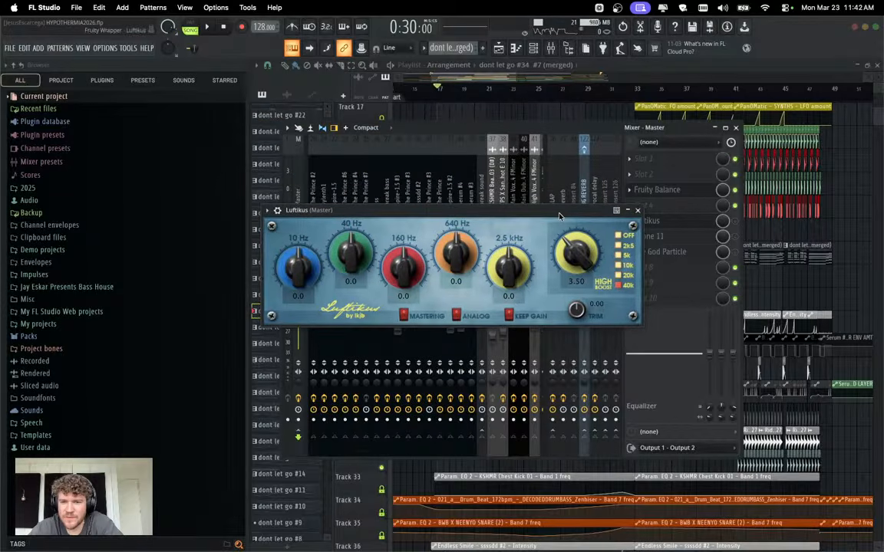
Open Ozone 11 on the Master, decline sharing usage data, look through its Dynamics module and output meters, and close it.
click(680, 238)
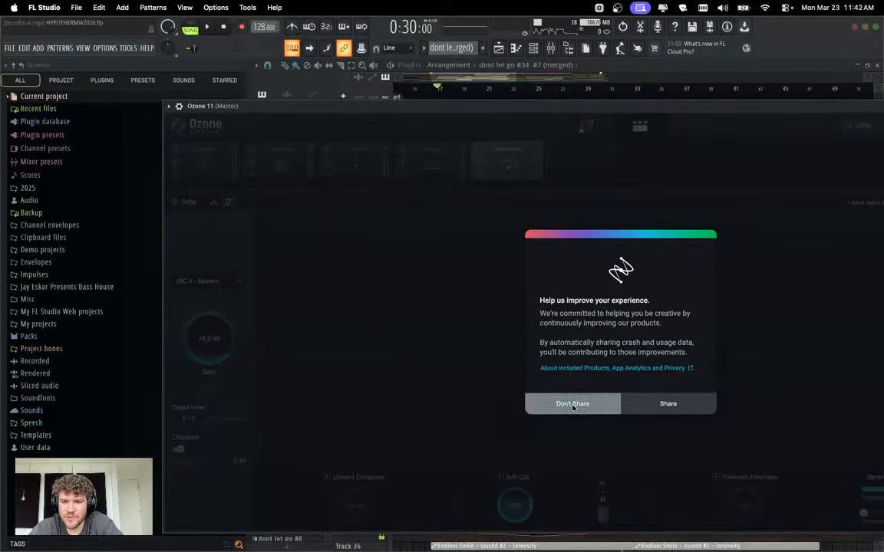
click(571, 403)
drag(476, 100, 191, 147)
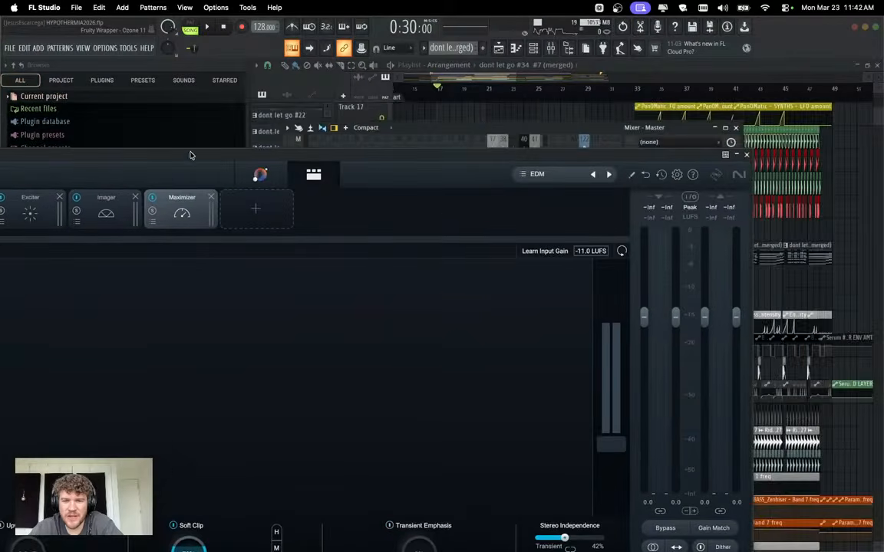
drag(491, 122, 486, 156)
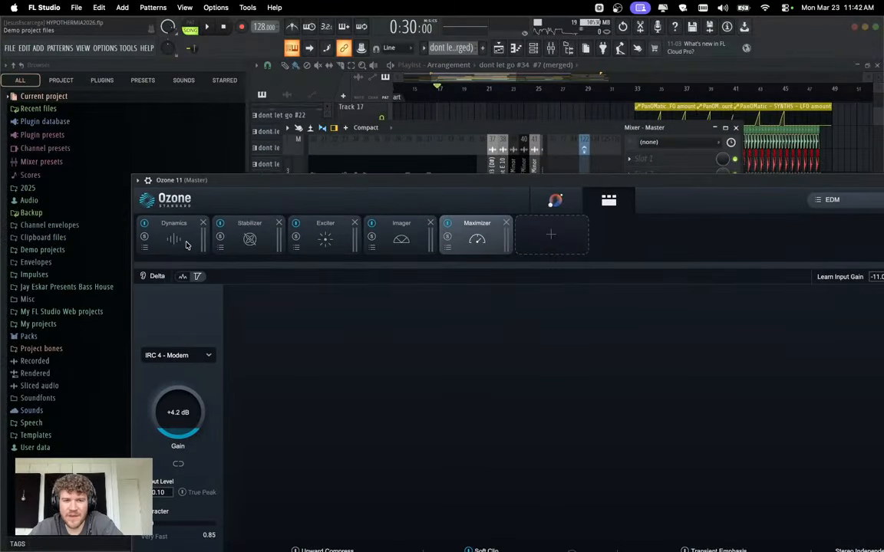
click(260, 233)
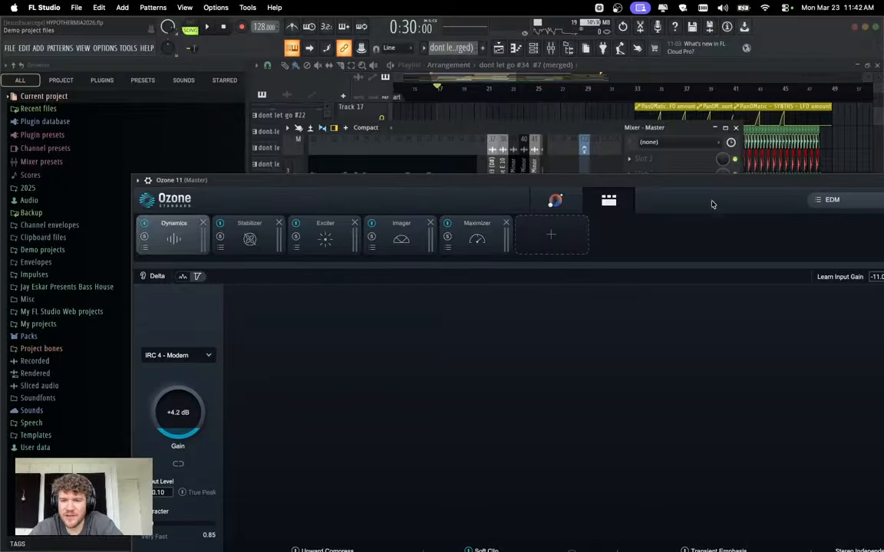
drag(725, 189, 370, 187)
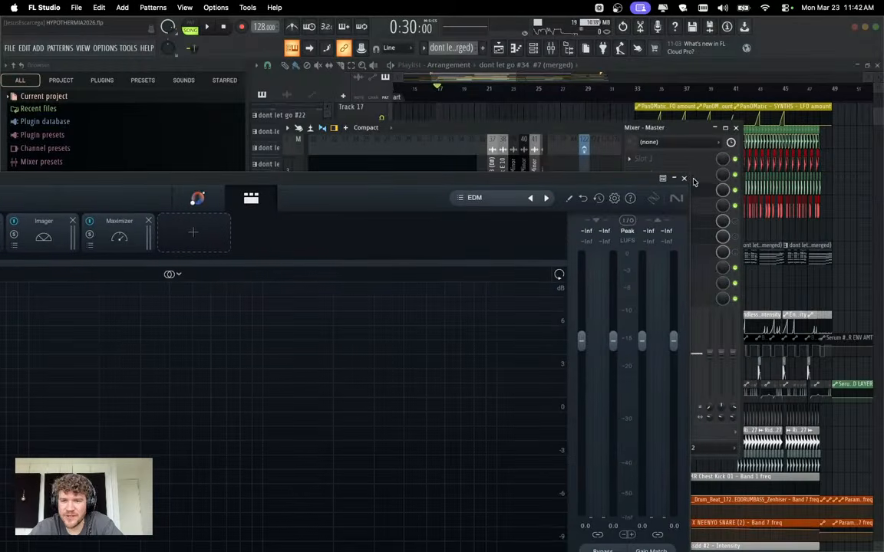
click(683, 179)
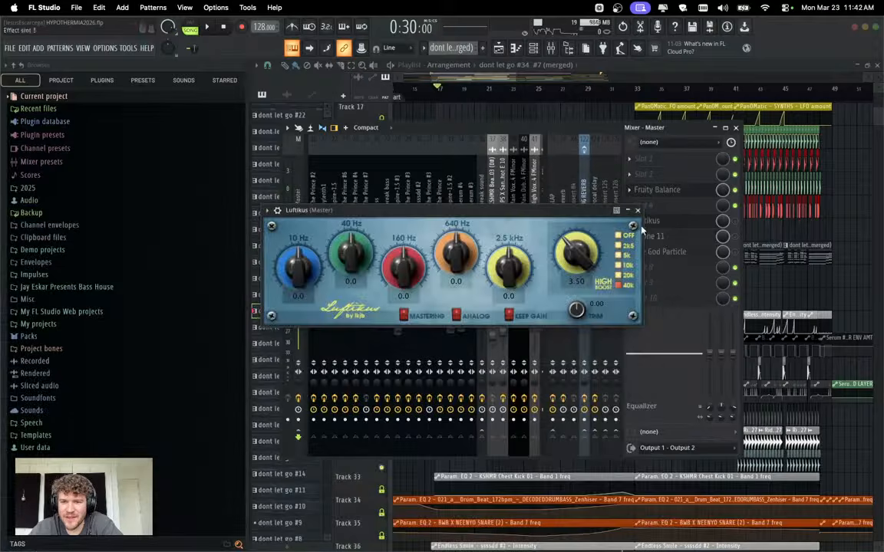
Close Luftikus and look over The God Particle's settings on the Master track.
click(637, 211)
click(669, 252)
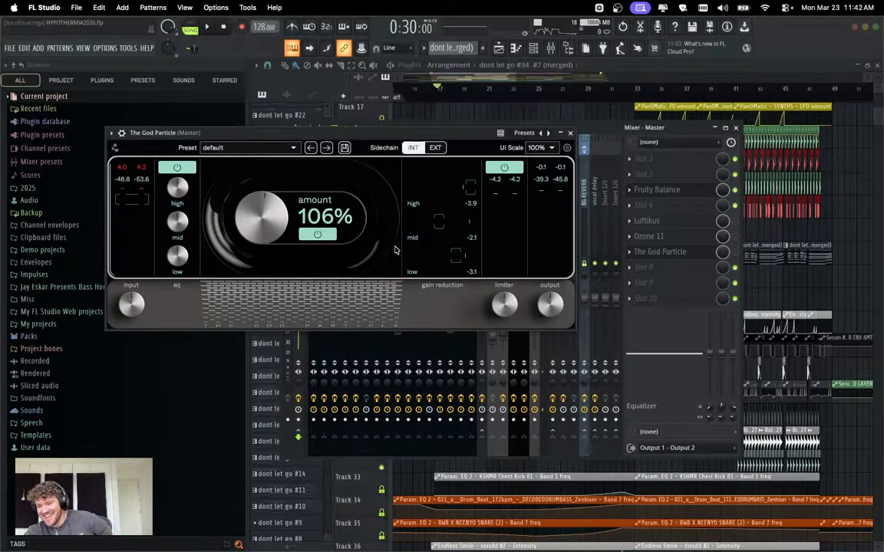
click(570, 132)
Check the buffer length and sample rate in the audio settings.
click(104, 48)
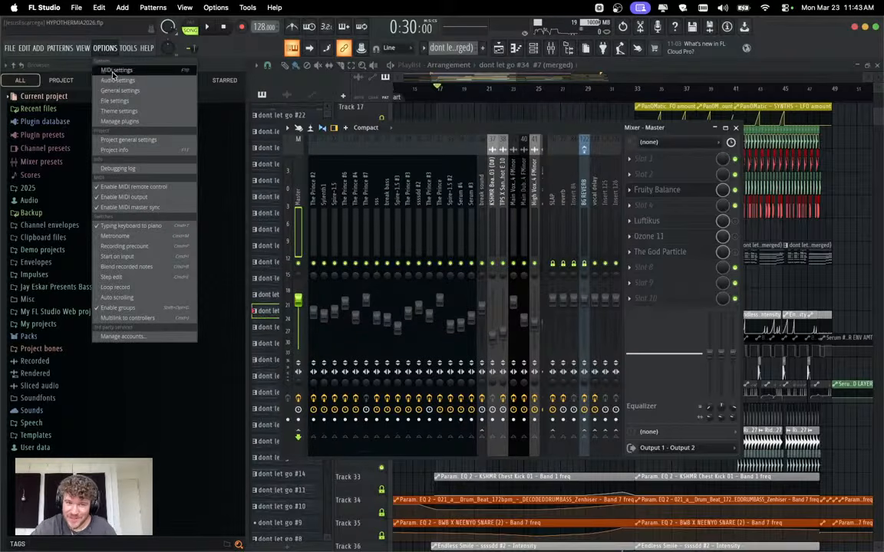
click(116, 81)
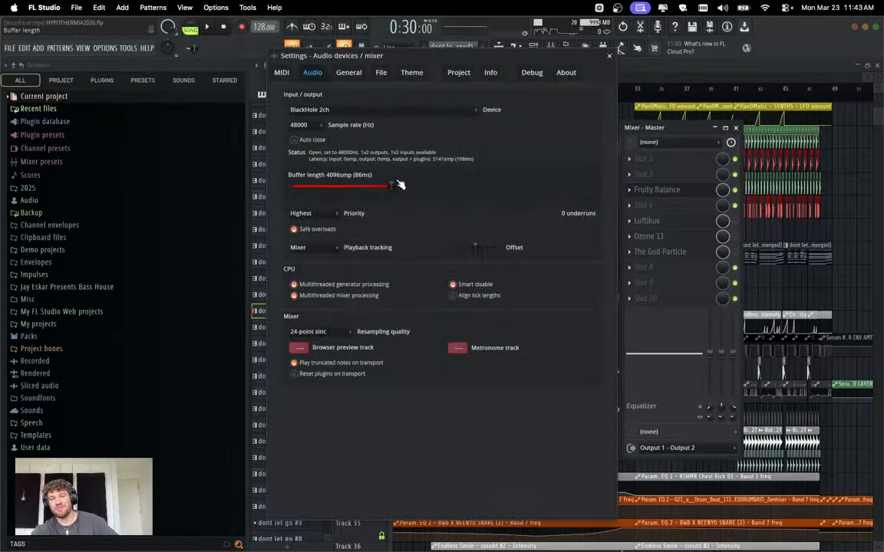
drag(394, 185, 439, 186)
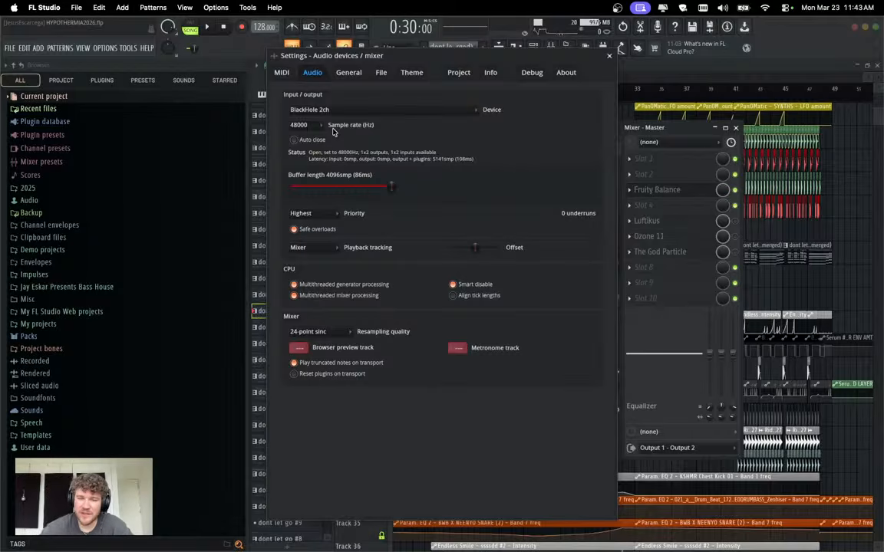
click(609, 56)
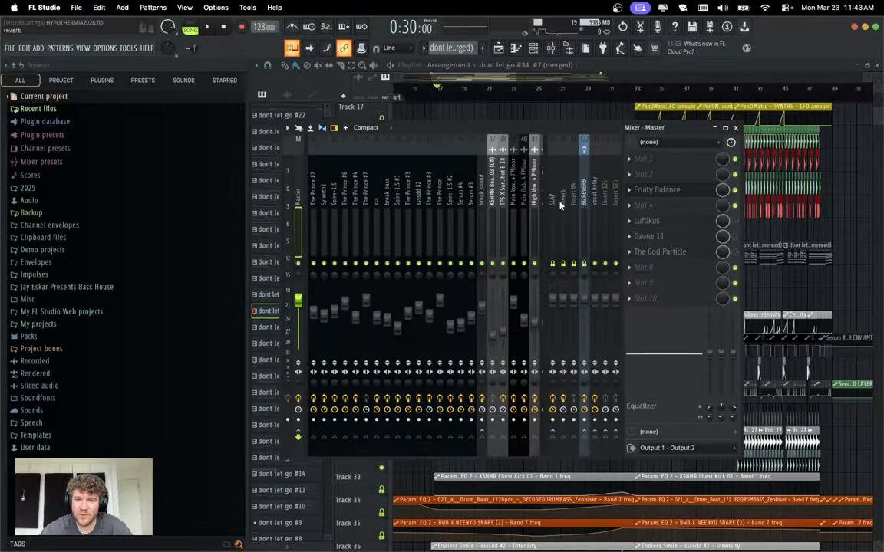
Close the mixer and the Fruity Balance window, and save the HYPOTHERMIA2026 project.
click(736, 129)
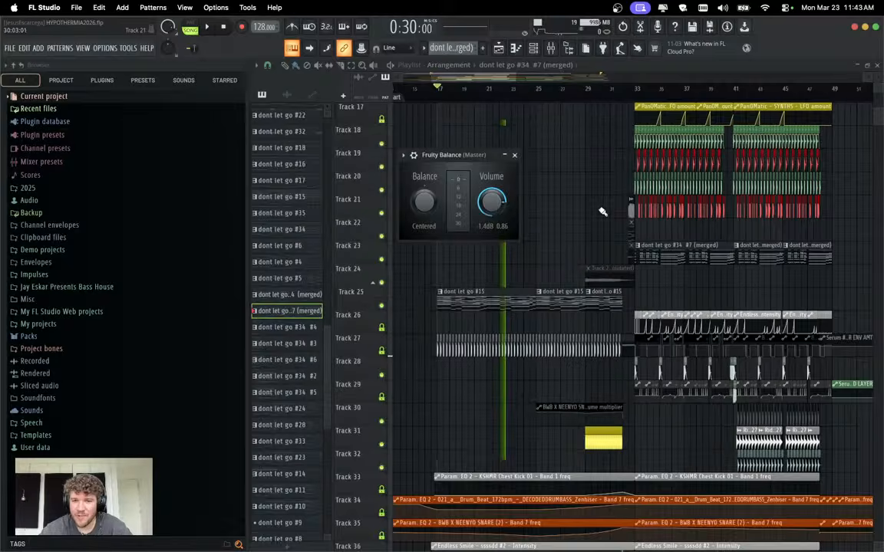
click(514, 155)
click(9, 47)
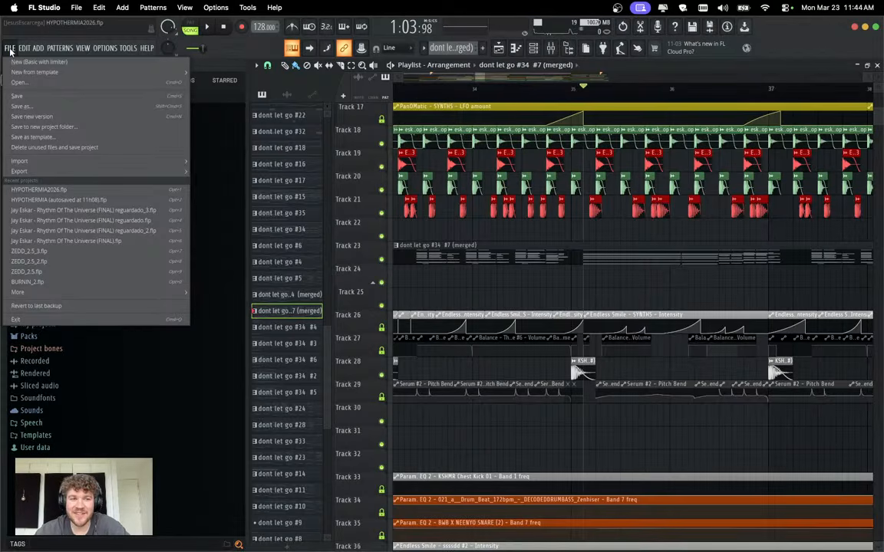
click(20, 96)
click(13, 49)
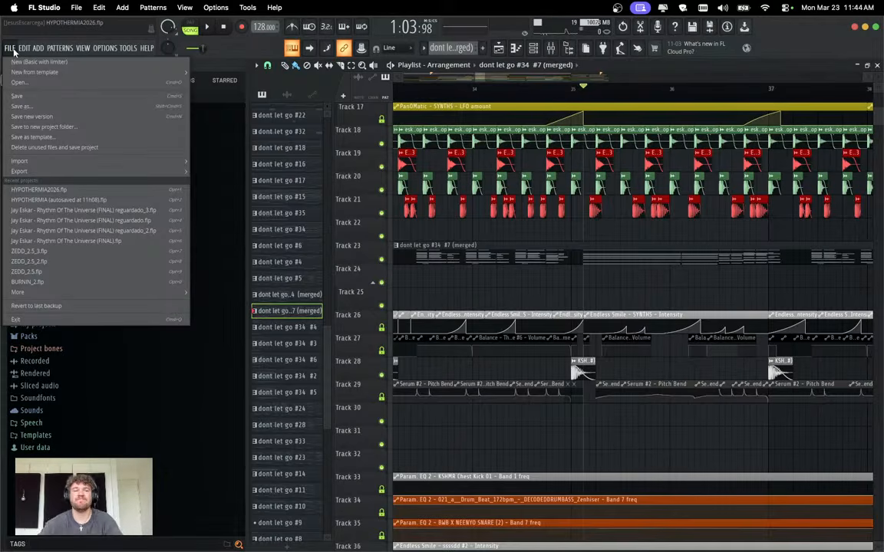
click(24, 95)
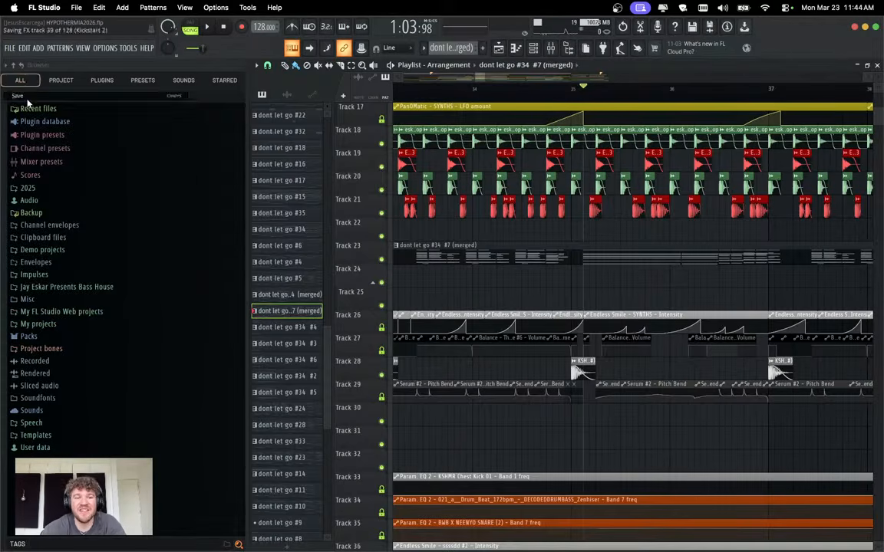
Open the original project HYPOTHERMIA.flp from the HYPOTHERMIA ACTYUALLY folder.
click(10, 48)
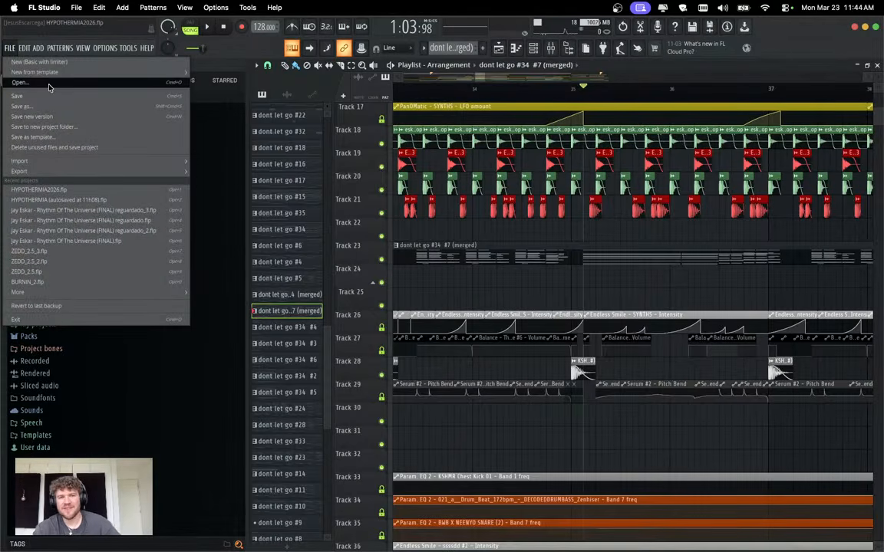
click(88, 83)
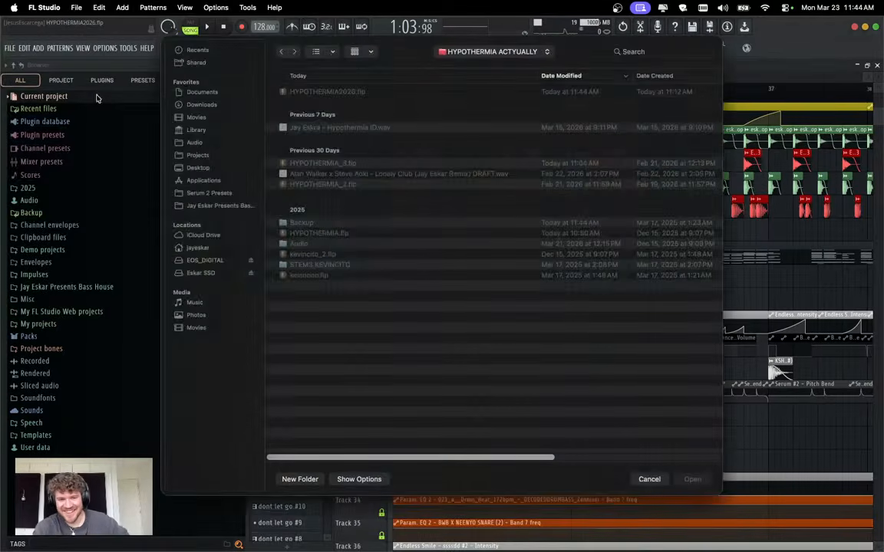
double_click(357, 233)
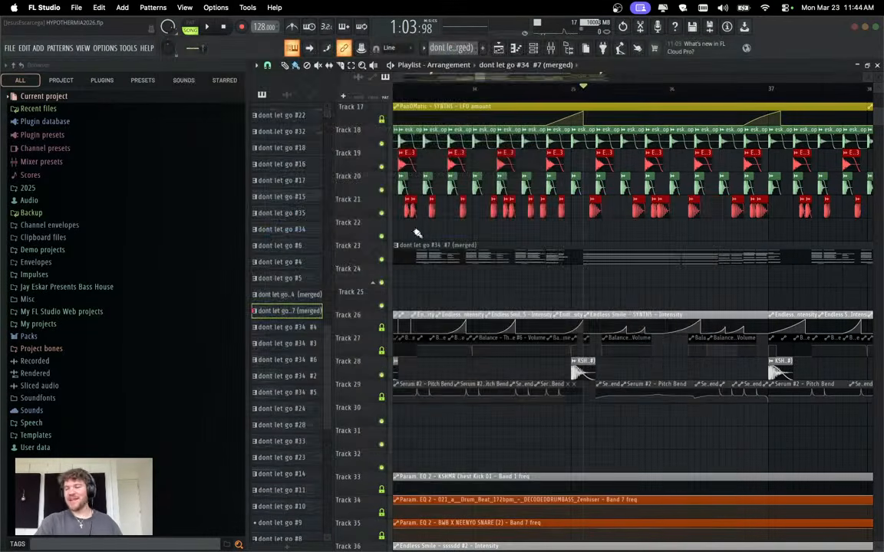
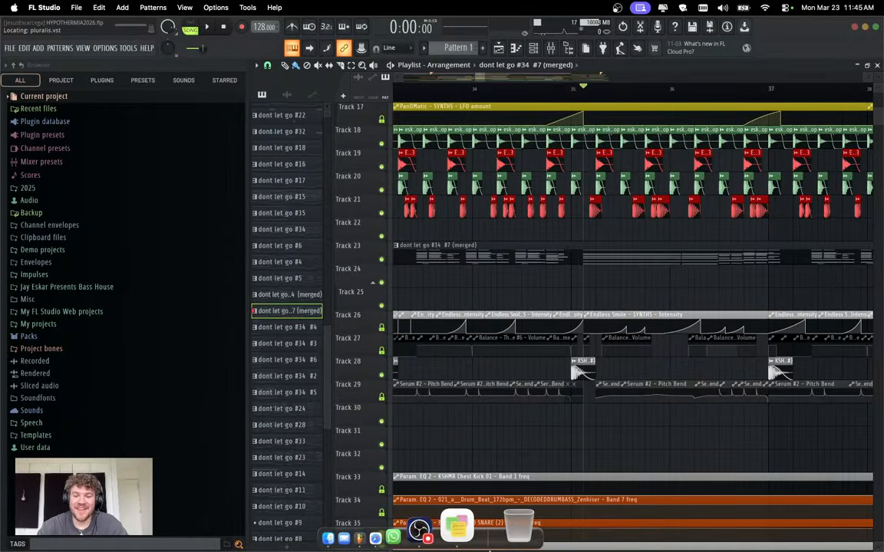
Switch to OBS, check the Streaming and Audio output settings, and return to FL Studio without changing anything.
right_click(478, 532)
click(493, 475)
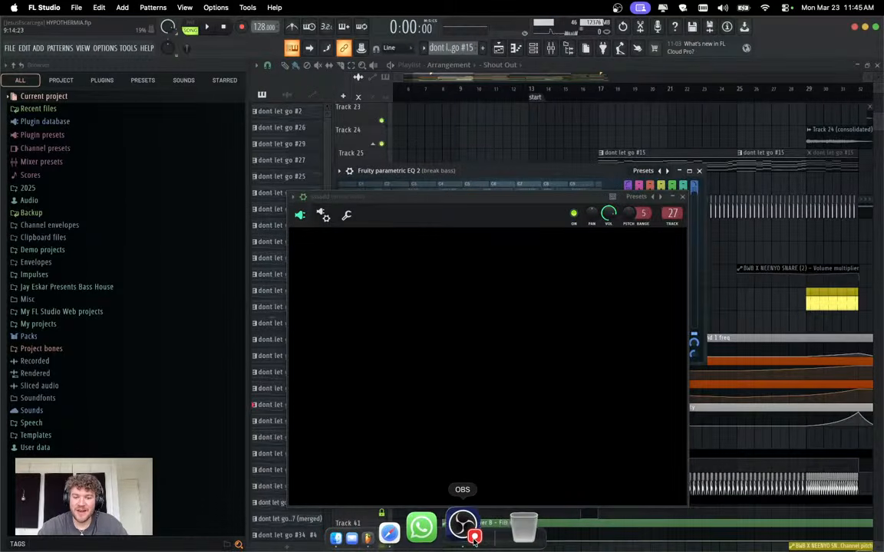
click(450, 525)
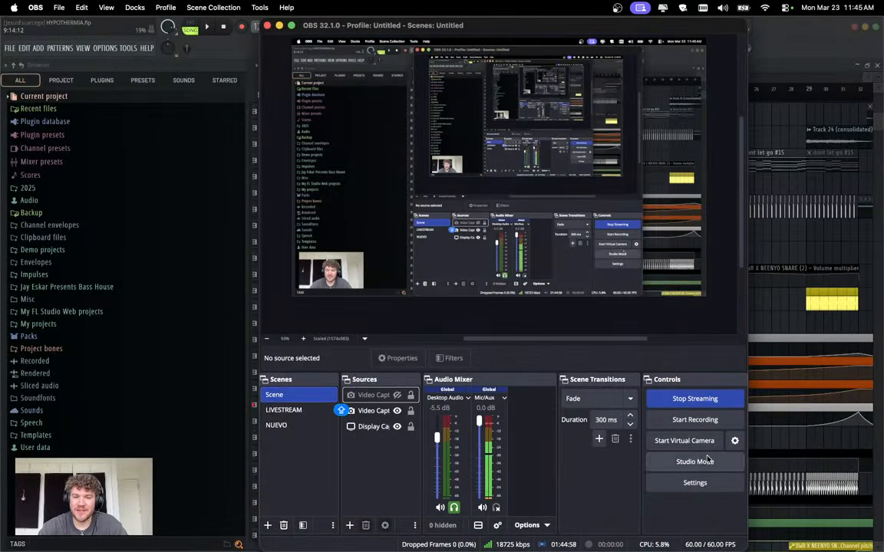
click(700, 486)
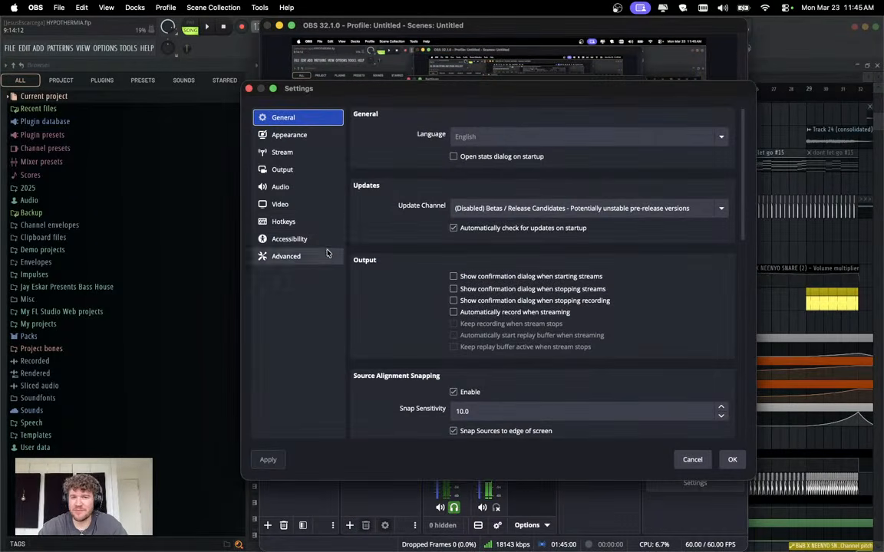
click(288, 169)
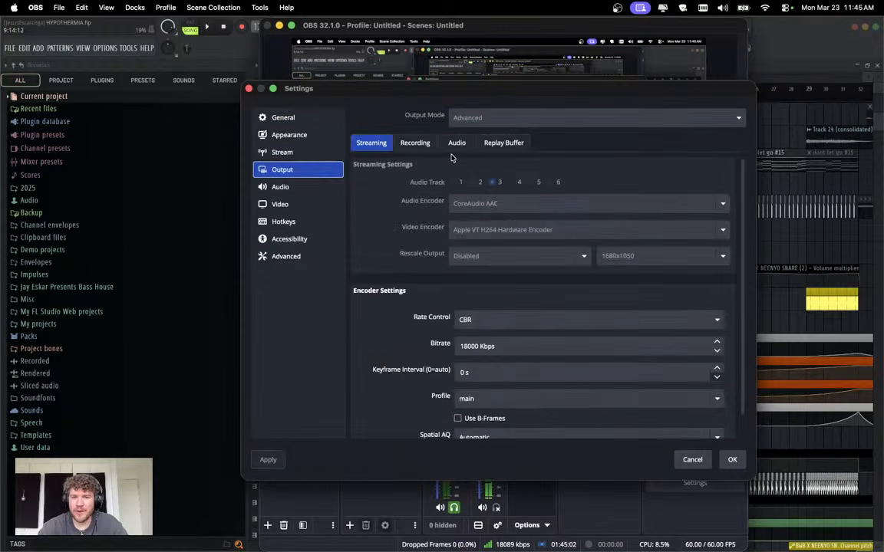
click(454, 143)
click(371, 144)
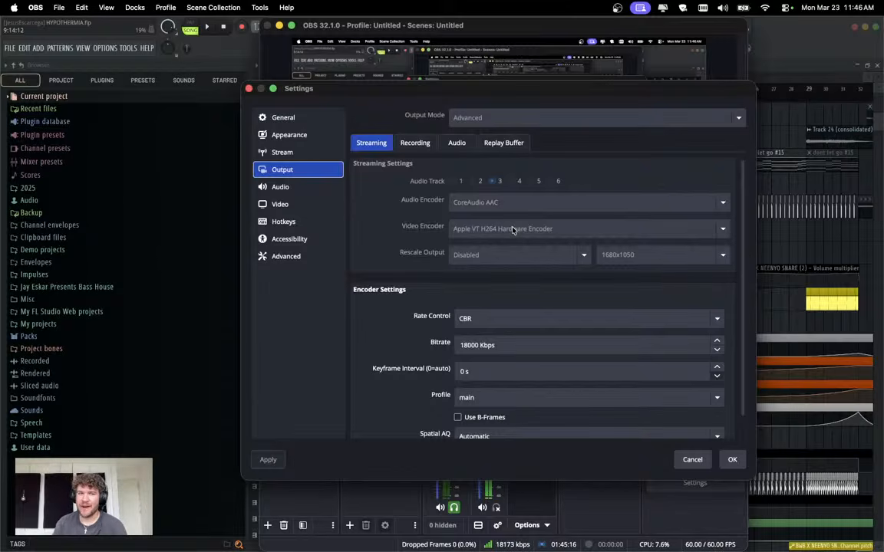
click(705, 462)
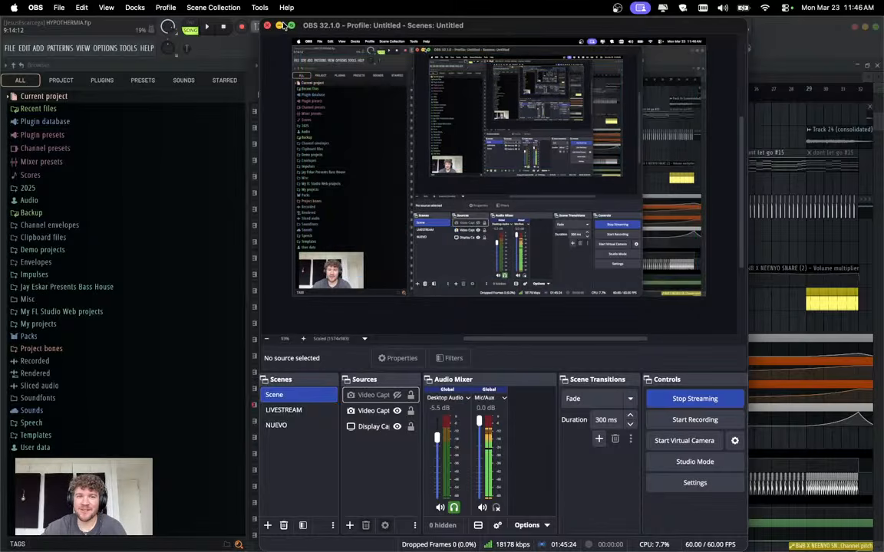
click(281, 27)
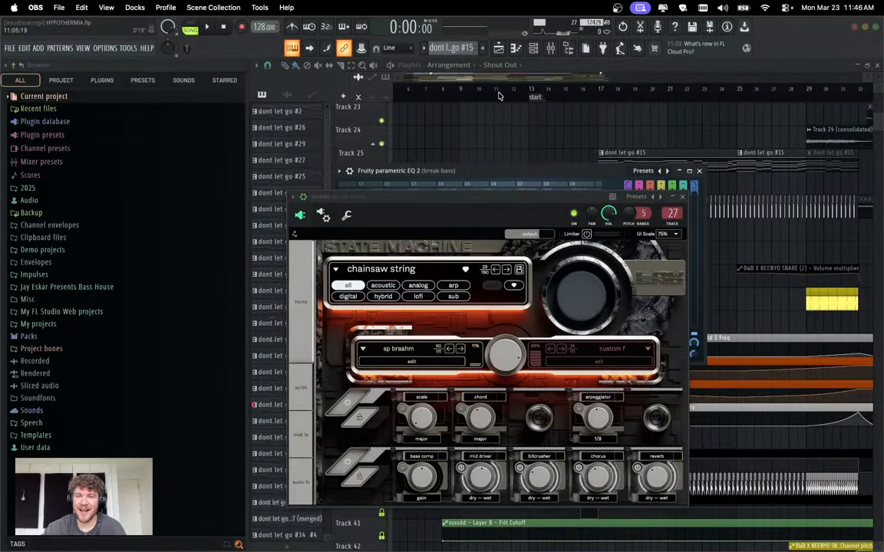
Close the State Machine plugin window and turn all muted mixer tracks back on.
click(600, 90)
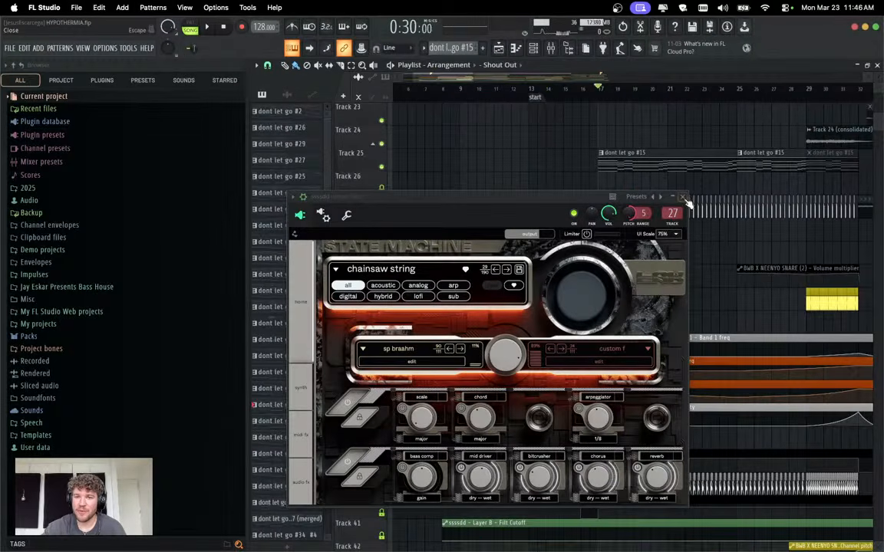
click(683, 197)
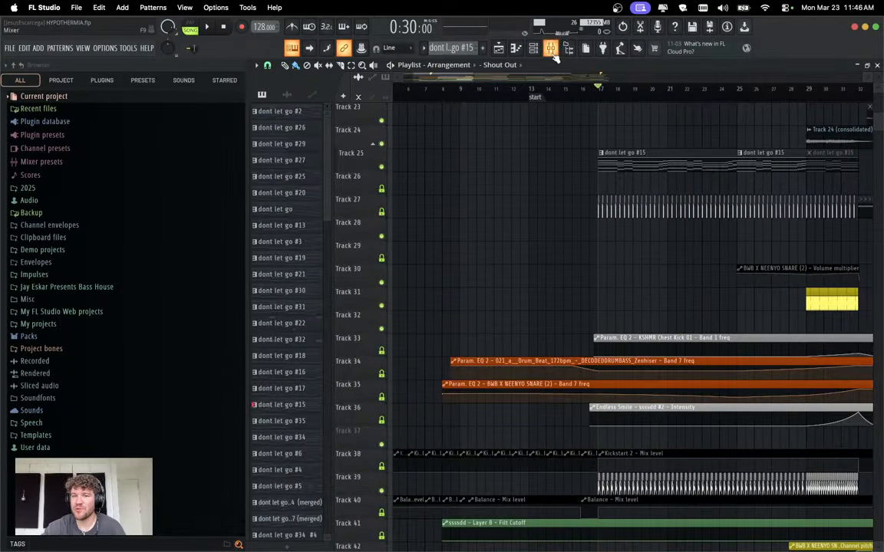
click(550, 48)
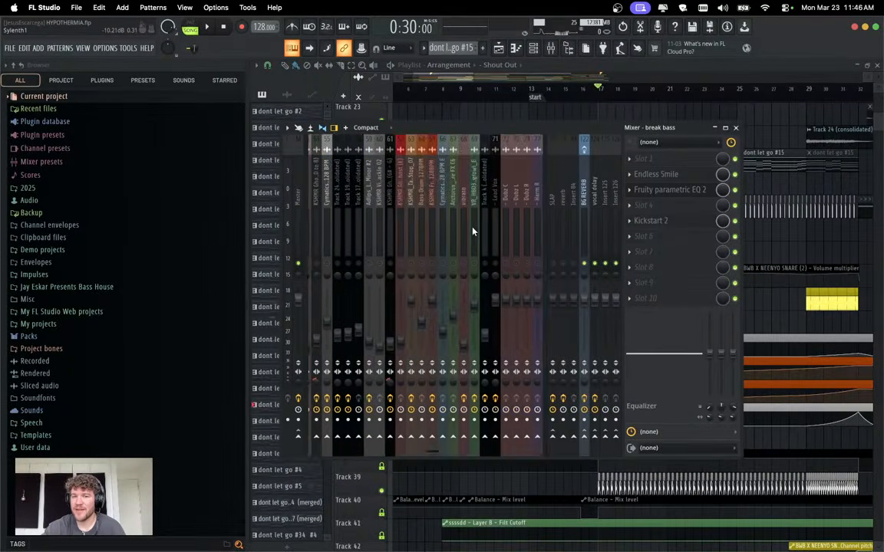
scroll(472, 231, left, 10)
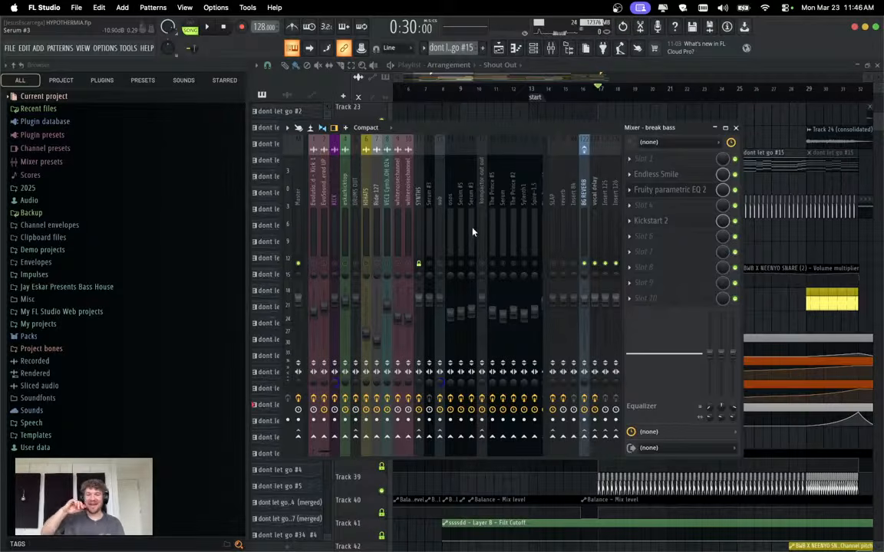
right_click(442, 265)
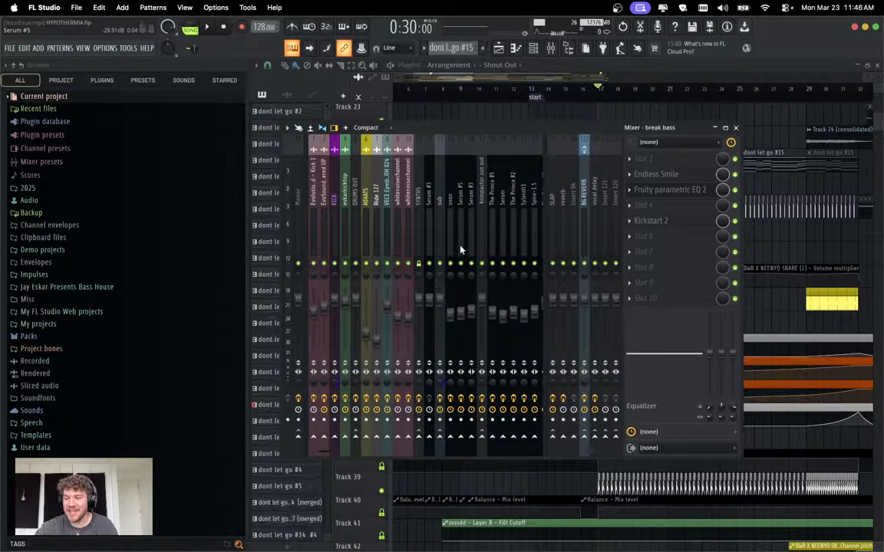
click(735, 128)
Play the arrangement from bar 33 and view the drop's clips in the playlist.
scroll(544, 134, up, 5)
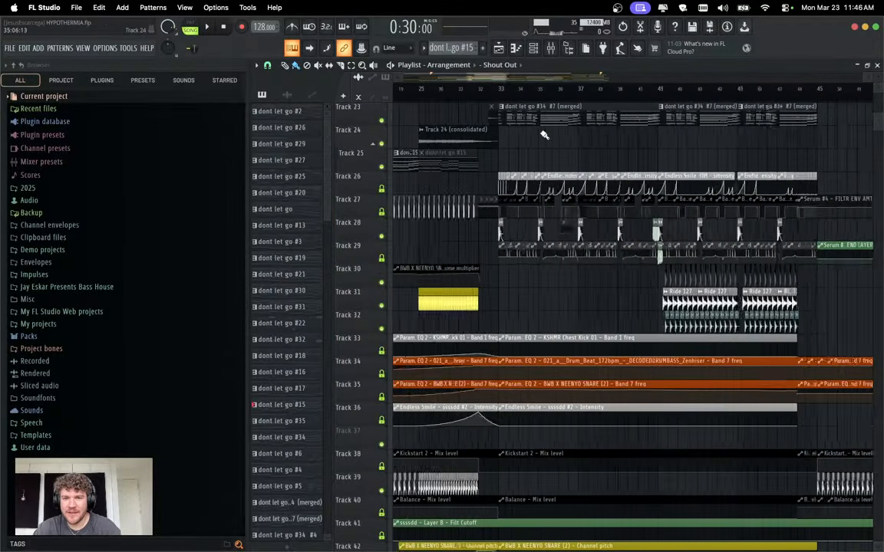
click(478, 90)
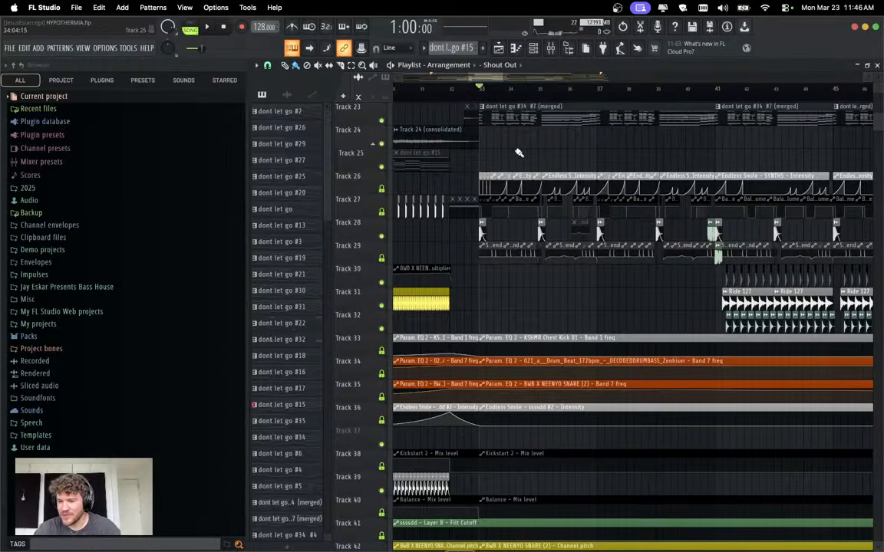
key(space)
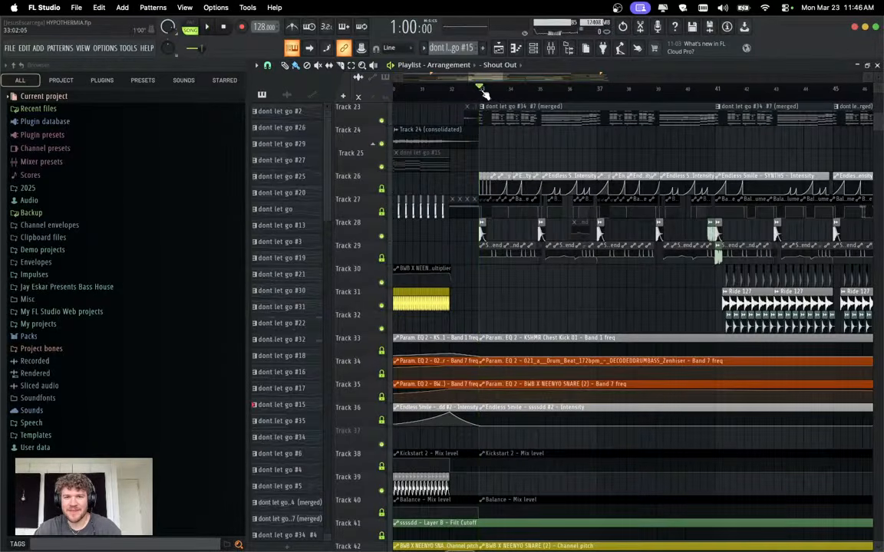
scroll(555, 168, up, 5)
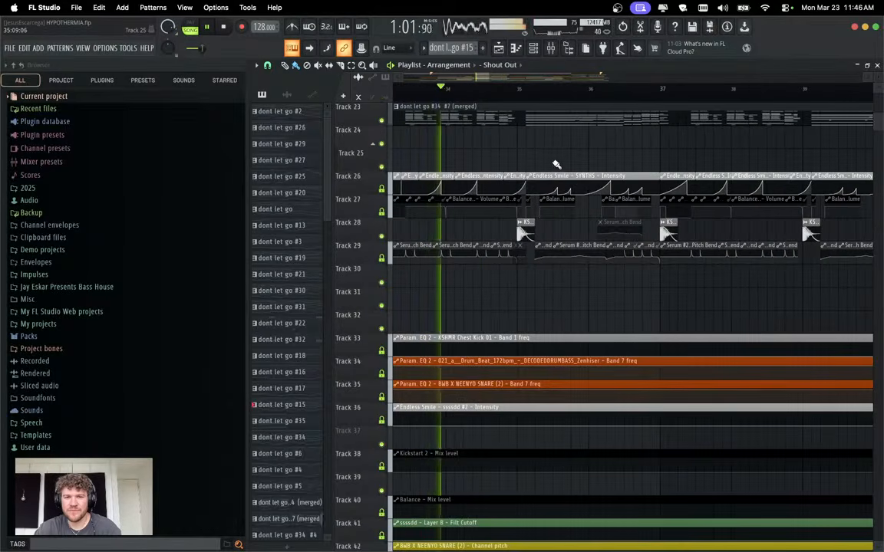
scroll(553, 163, down, 2)
Stop playback and check which effects are loaded on the Master mixer track.
click(550, 48)
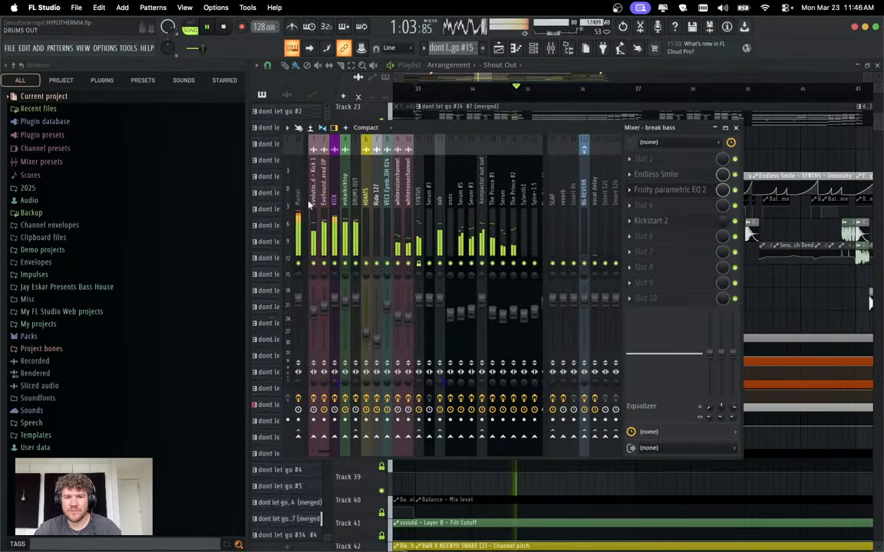
key(space)
click(300, 184)
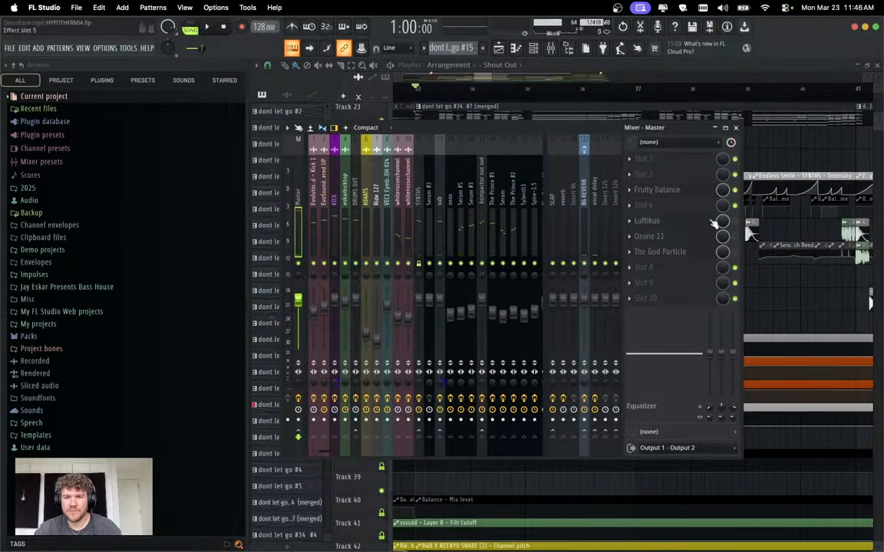
click(735, 127)
Cut the vocal clips on Tracks 5 to 13 and Track 15 at bar 33 and remove the parts inside the drop.
scroll(516, 215, up, 4)
scroll(516, 215, up, 7)
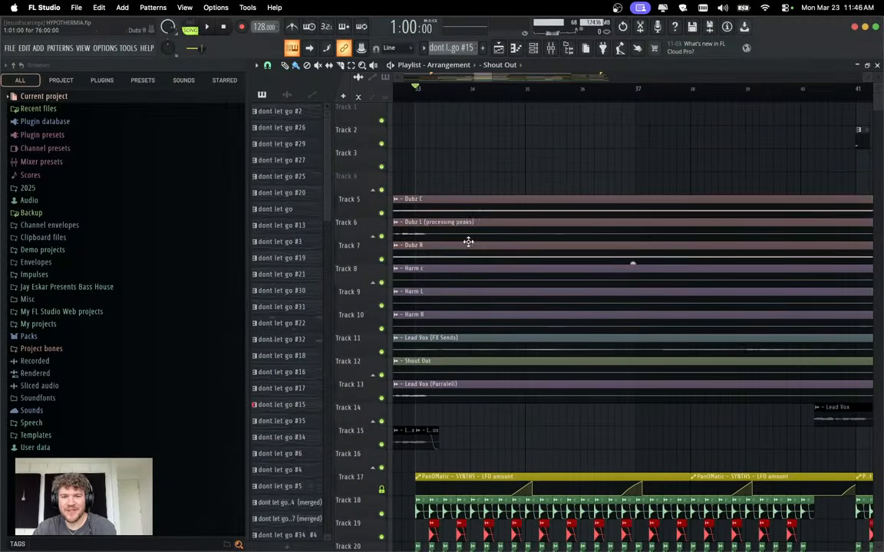
mouse_move(421, 387)
mouse_down()
mouse_move(421, 438)
mouse_move(442, 153)
mouse_up()
Replay the drop from bar 33 without the vocals while examining the drum and synth tracks.
key(space)
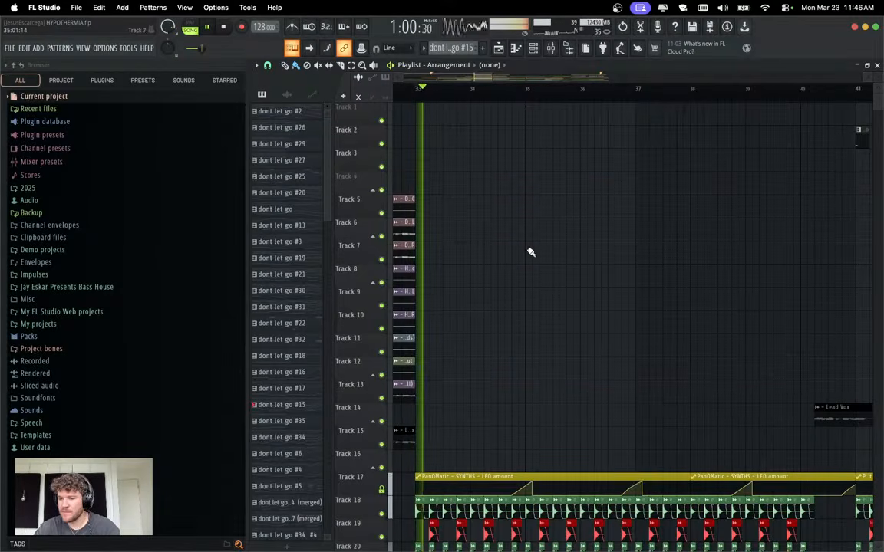
scroll(531, 253, down, 2)
scroll(531, 253, down, 4)
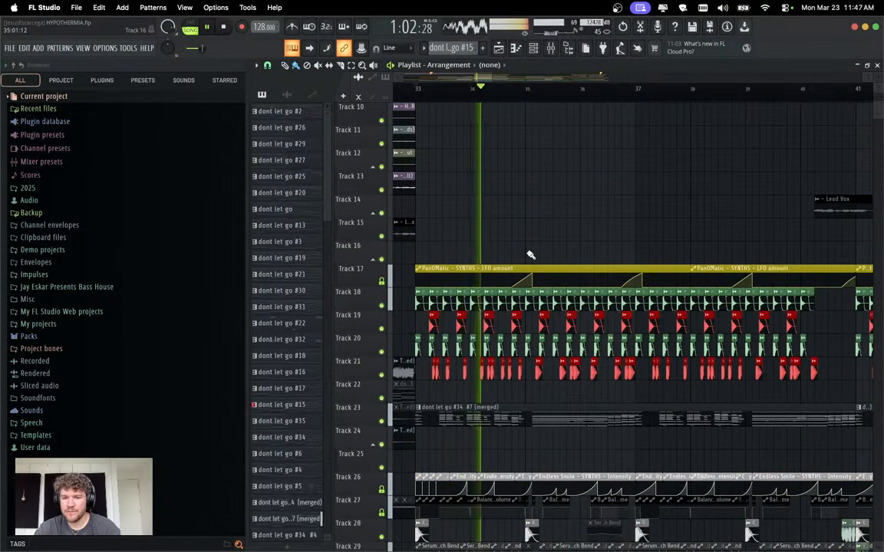
scroll(537, 252, down, 3)
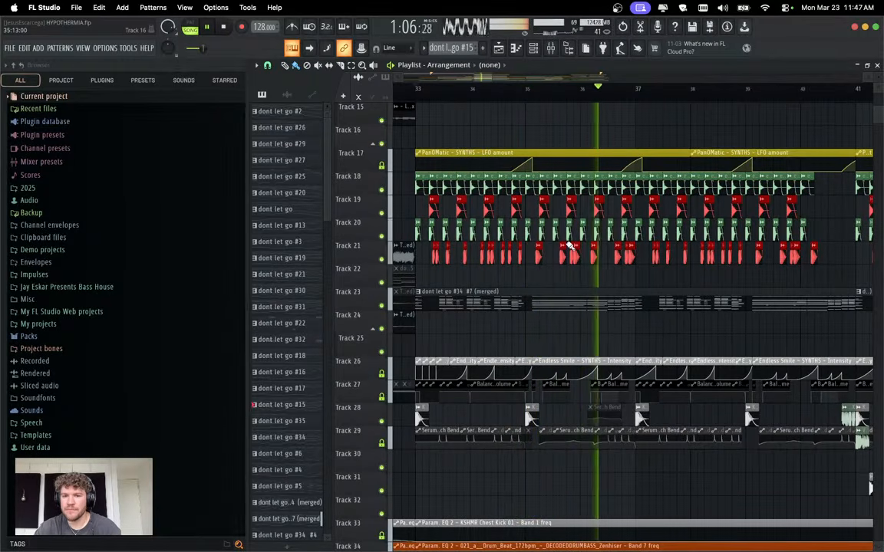
key(space)
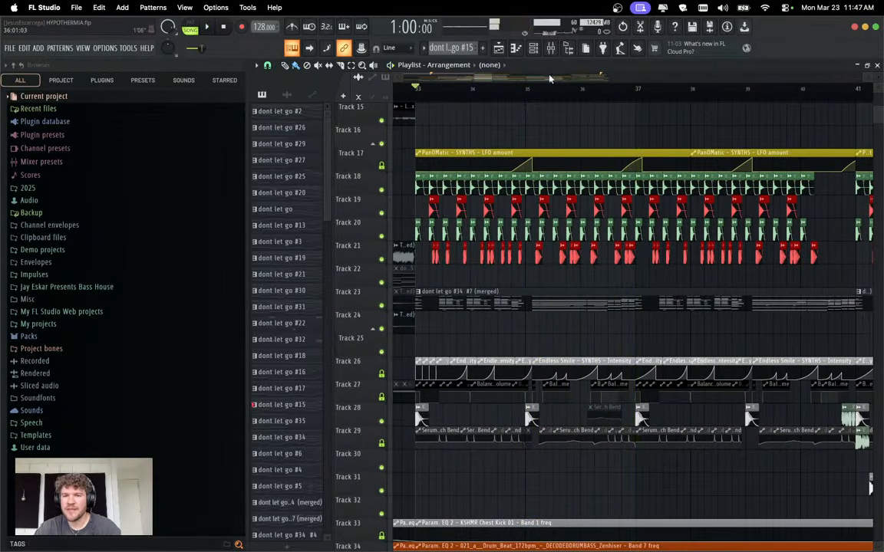
Play the section from about bar 35 several times to listen closely to the drop's sustained synth chords.
click(546, 91)
click(532, 91)
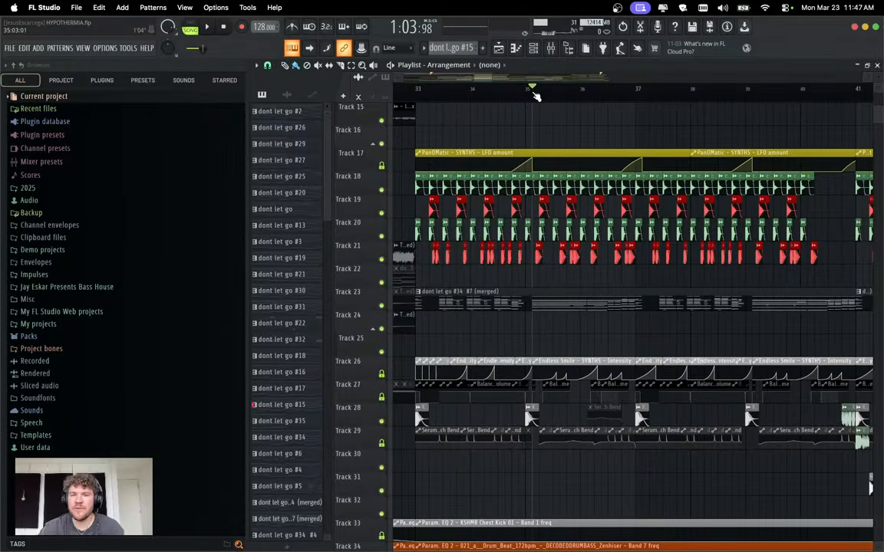
key(space)
scroll(610, 342, up, 3)
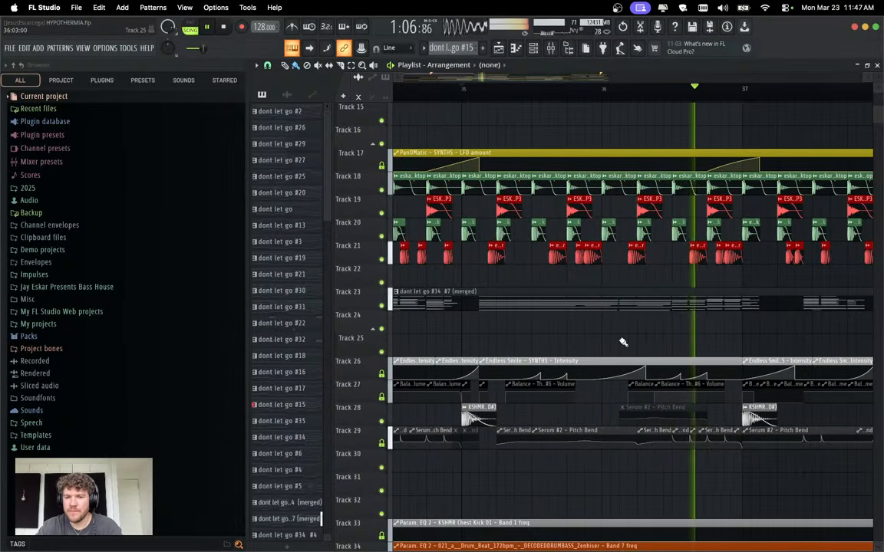
key(space)
key(space)
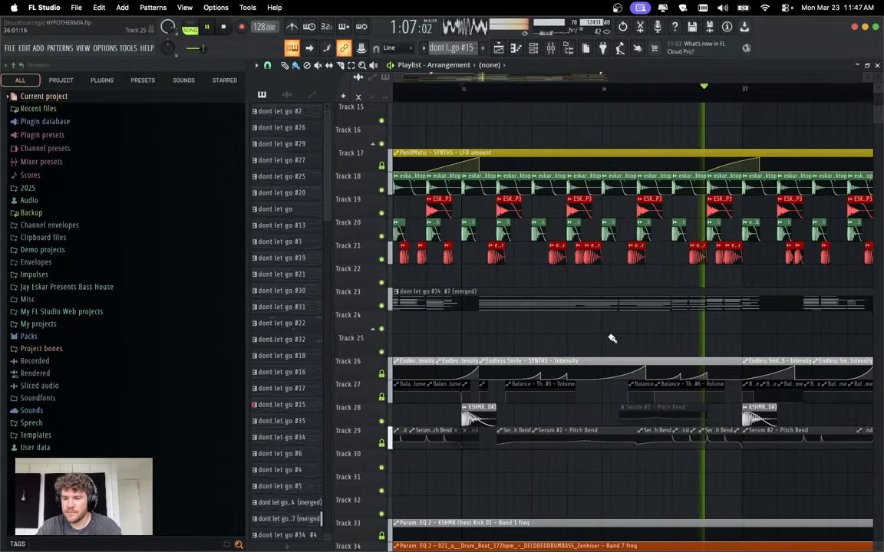
key(space)
key(space)
scroll(618, 340, down, 4)
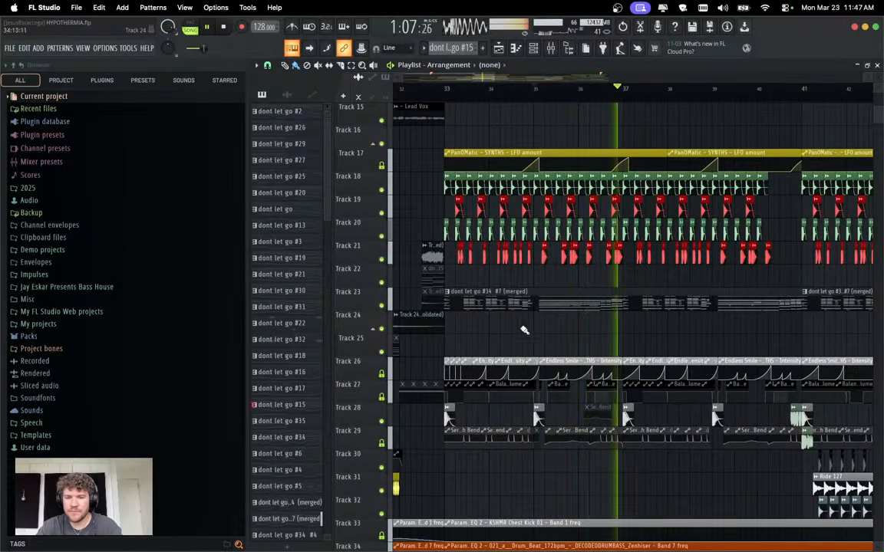
key(space)
click(16, 50)
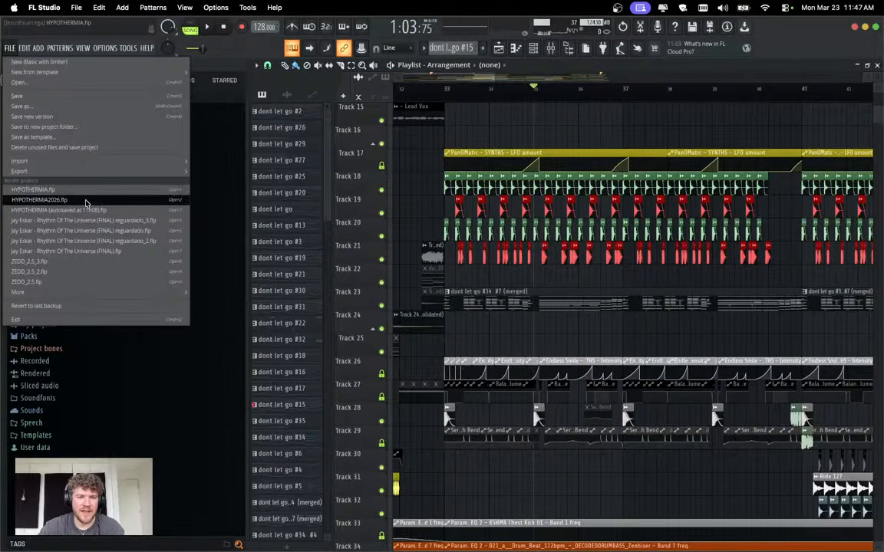
click(85, 199)
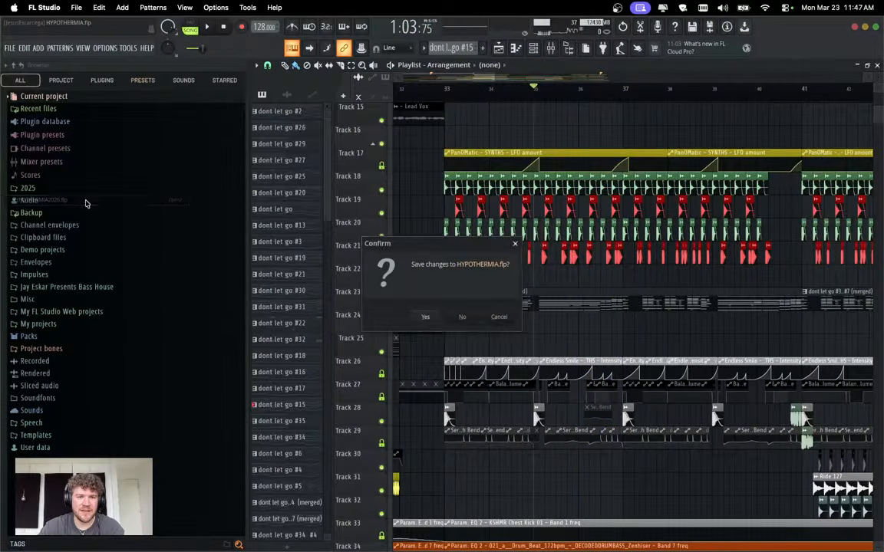
click(495, 318)
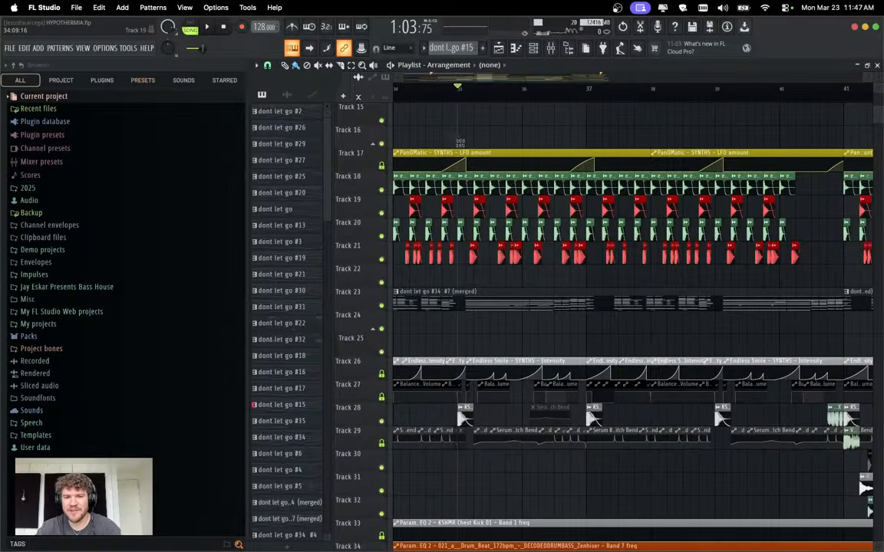
click(10, 48)
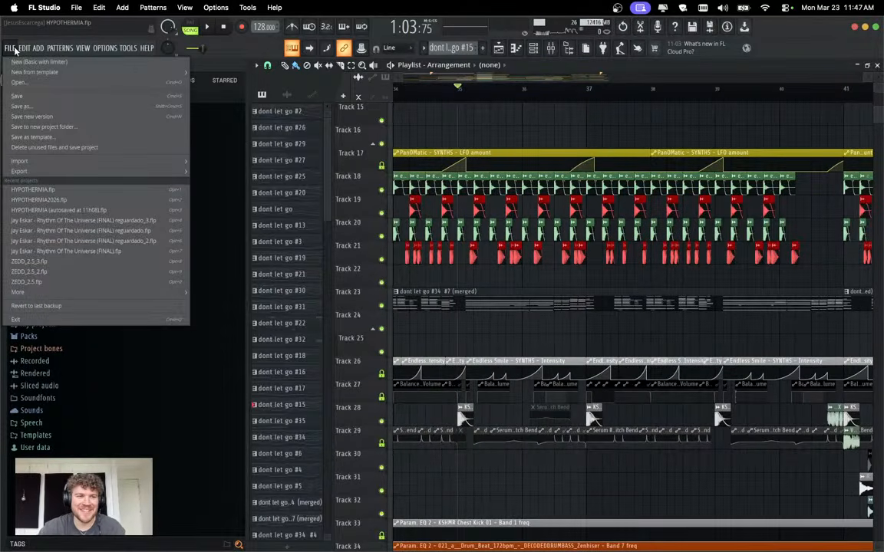
Open the dont let go #34 #7 (merged) pattern in the piano roll, play it, and display its channels in the Channel rack.
double_click(498, 289)
key(space)
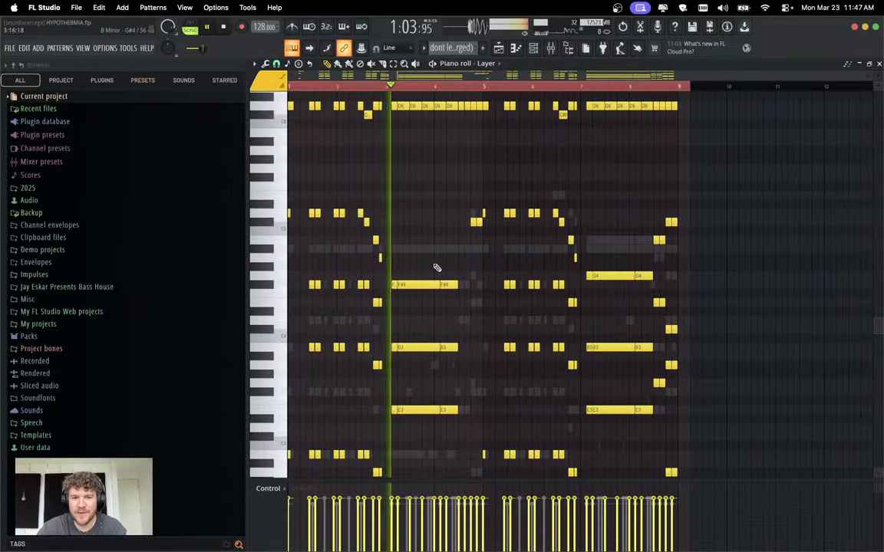
click(516, 48)
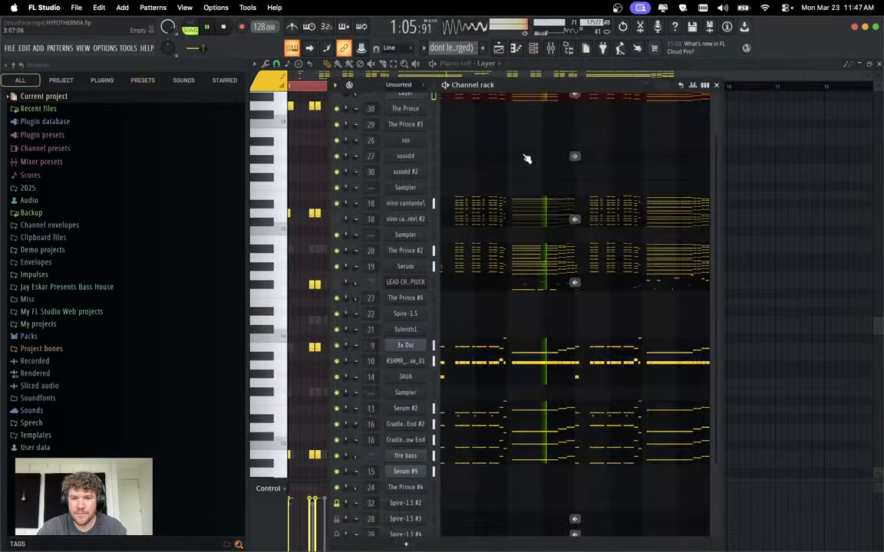
Mute the The Prince #2, Serum and nino cantante channels while replaying the drop.
click(336, 251)
key(space)
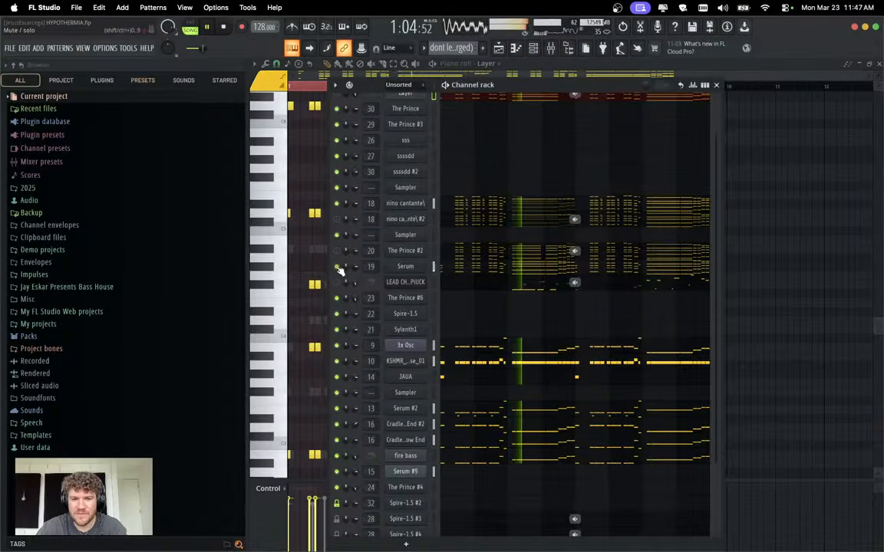
click(336, 266)
key(space)
key(space)
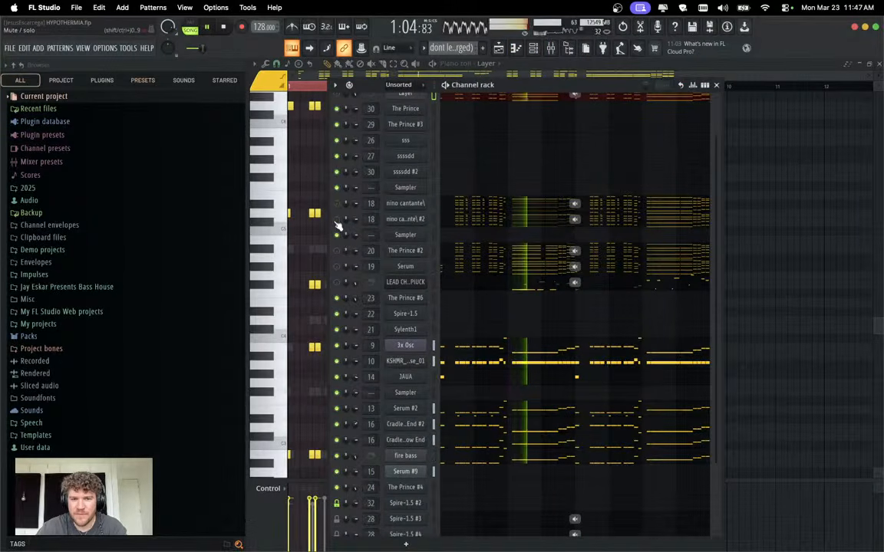
Switch the nino cantante channel back on and inspect its instrument plugin before closing it.
click(336, 203)
key(space)
click(336, 203)
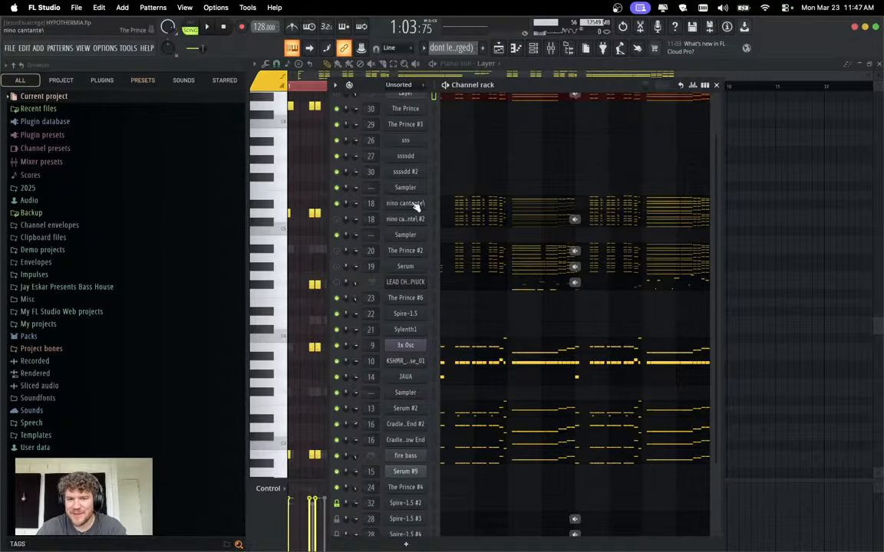
click(422, 207)
drag(257, 131, 470, 142)
click(664, 141)
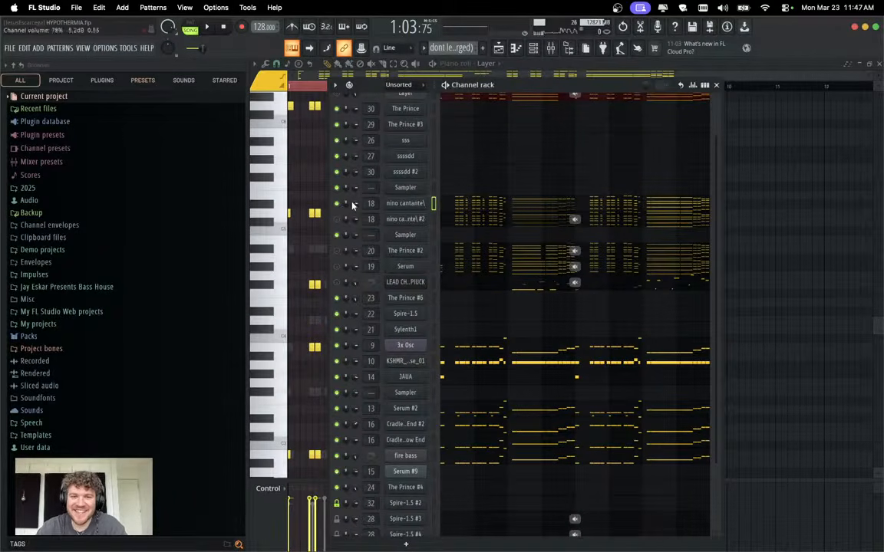
Solo the nino cantante channel to hear it alone in the drop, and restore all the channels.
right_click(337, 204)
key(space)
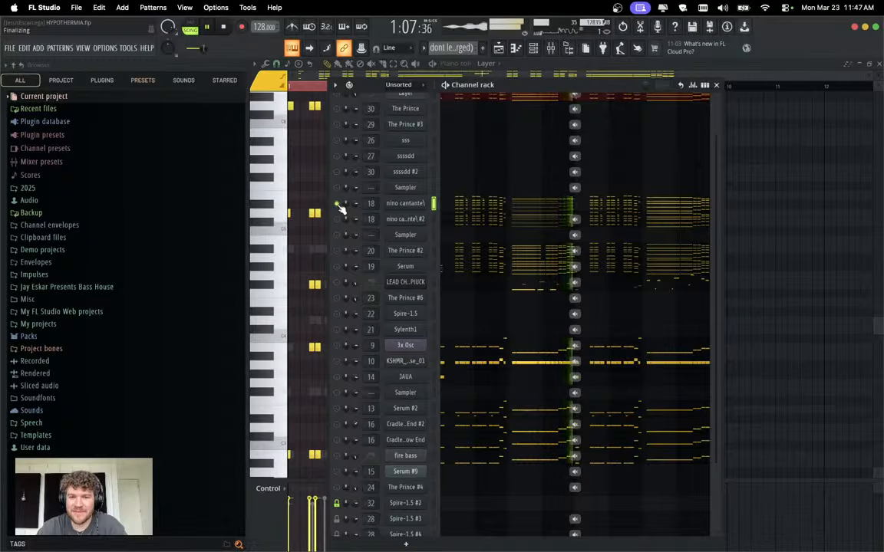
right_click(337, 204)
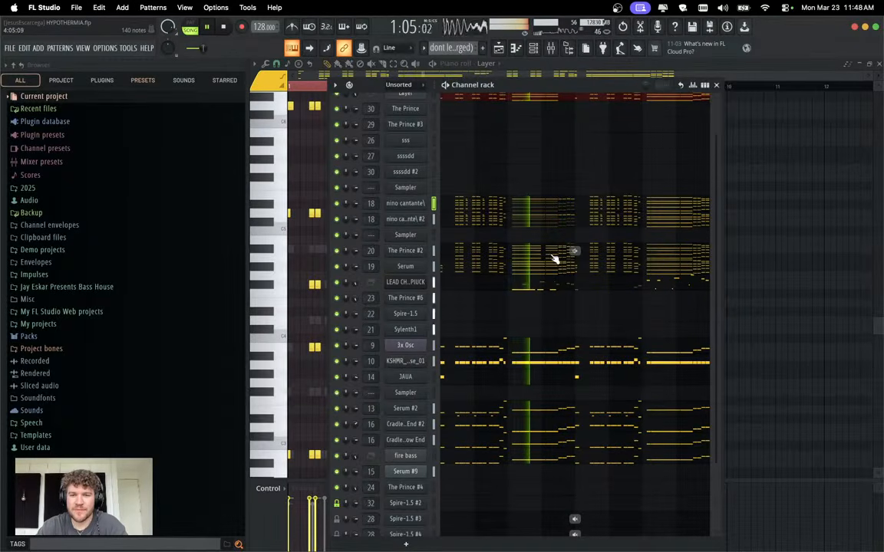
Mute the lead pluck channel below Serum and replay the drop's chords from bar 35.
click(338, 282)
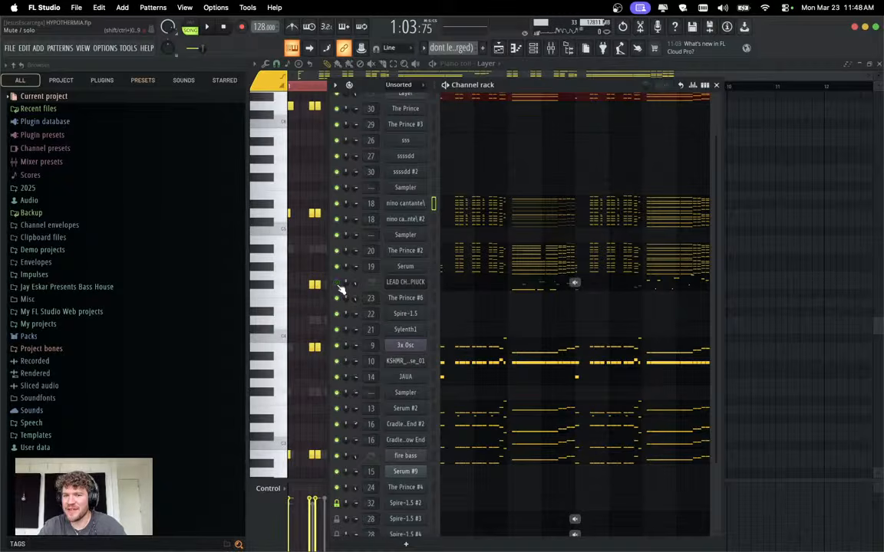
click(498, 49)
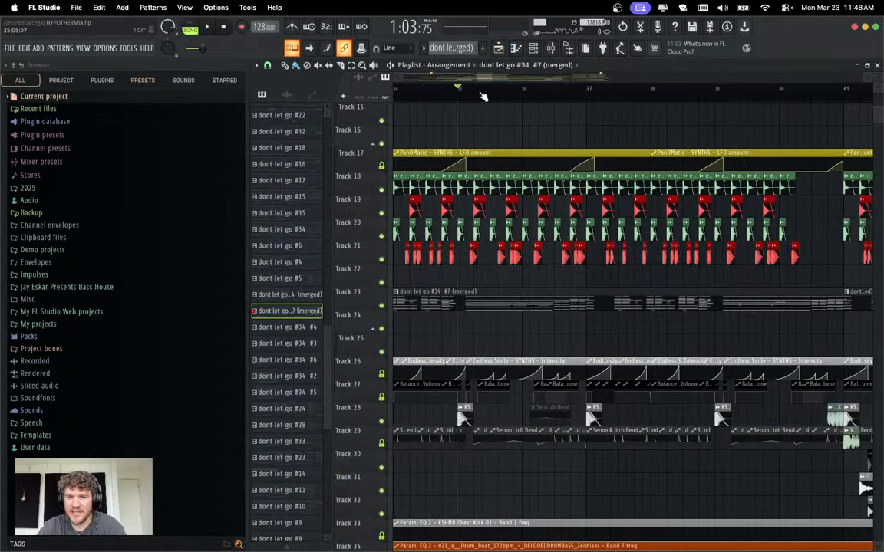
key(space)
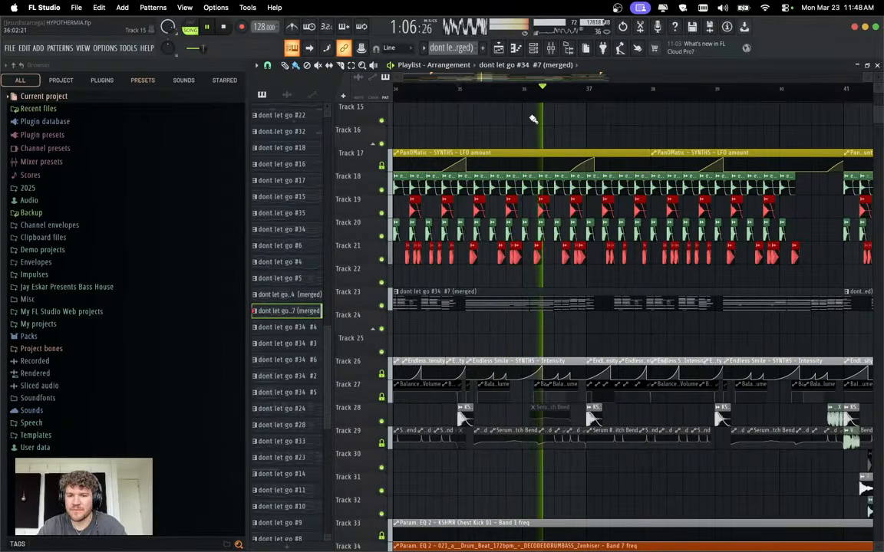
click(535, 50)
key(space)
key(space)
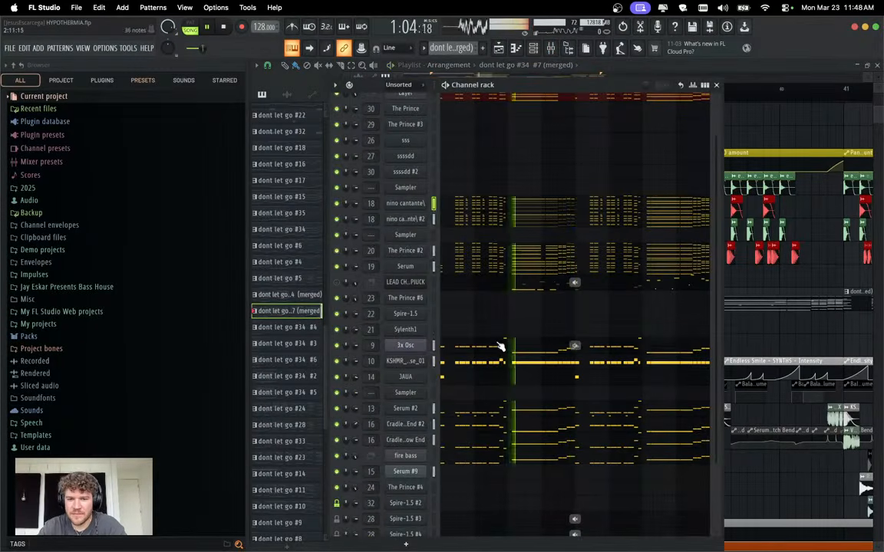
Mute the nino cantante #2 channel, replay the chords without it and audition its sound.
key(space)
scroll(494, 335, down, 3)
scroll(491, 331, up, 5)
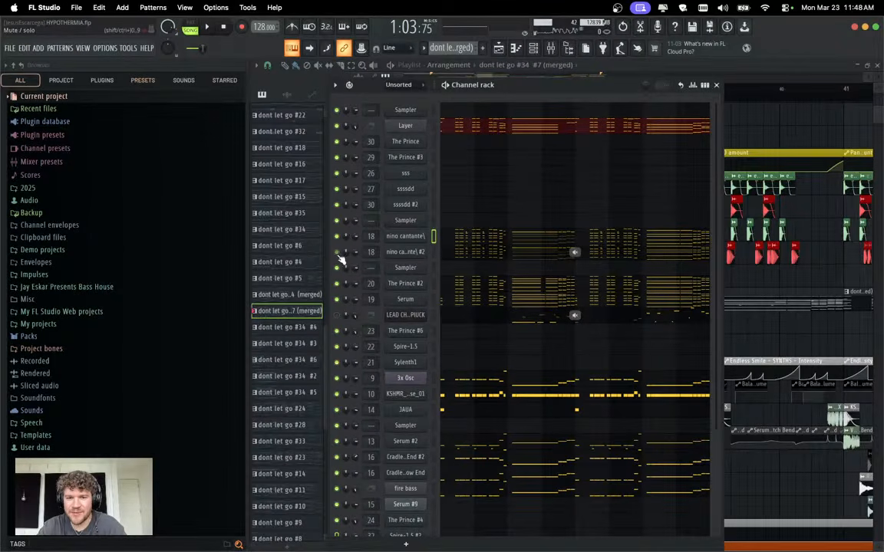
key(space)
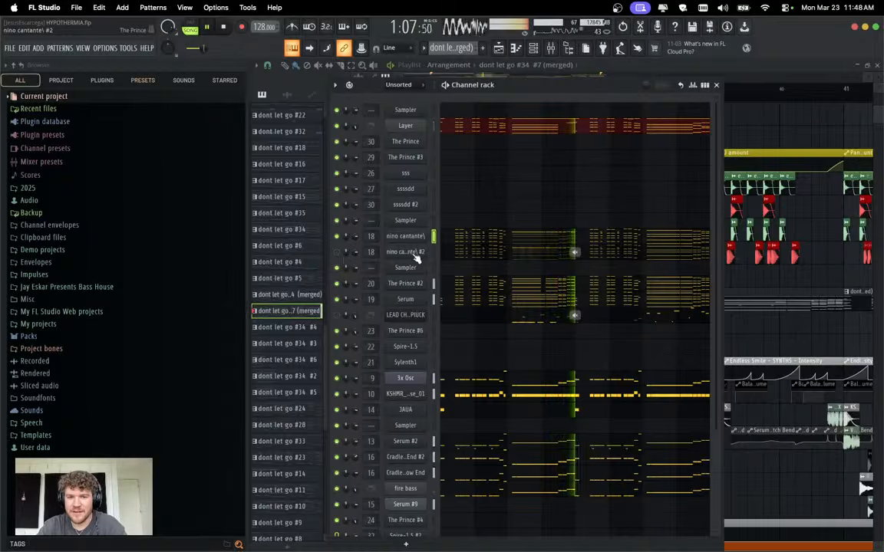
key(space)
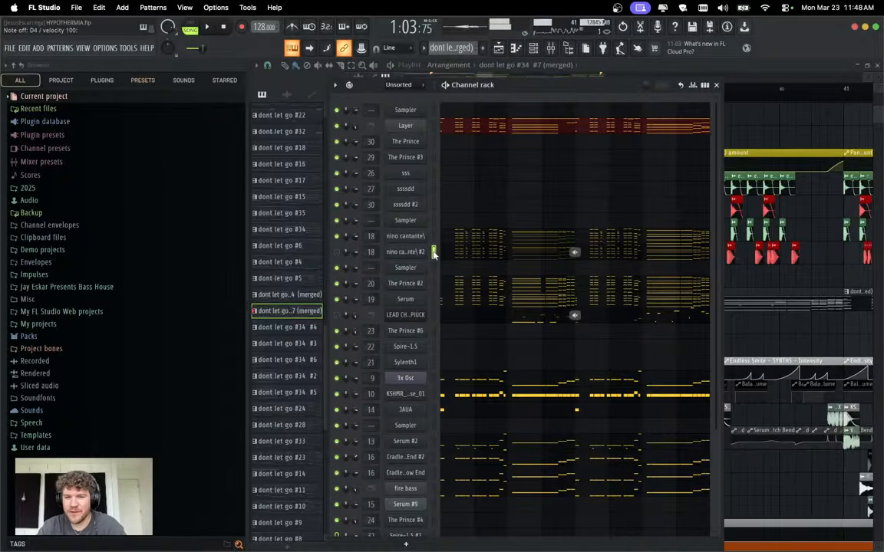
Open the HYPOTHERMIA2026.flp project without saving changes to HYPOTHERMIA.flp, and close the KSHMR Chest Kick 01 settings window.
click(11, 47)
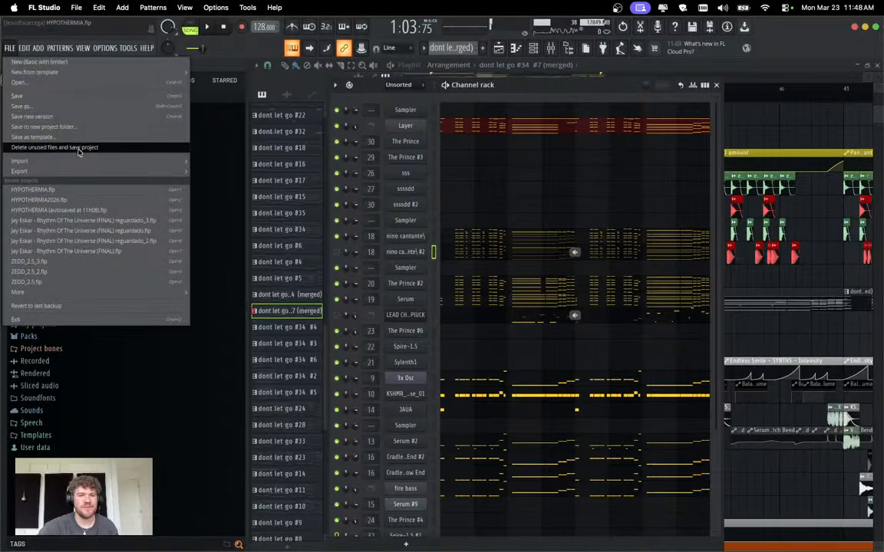
click(113, 201)
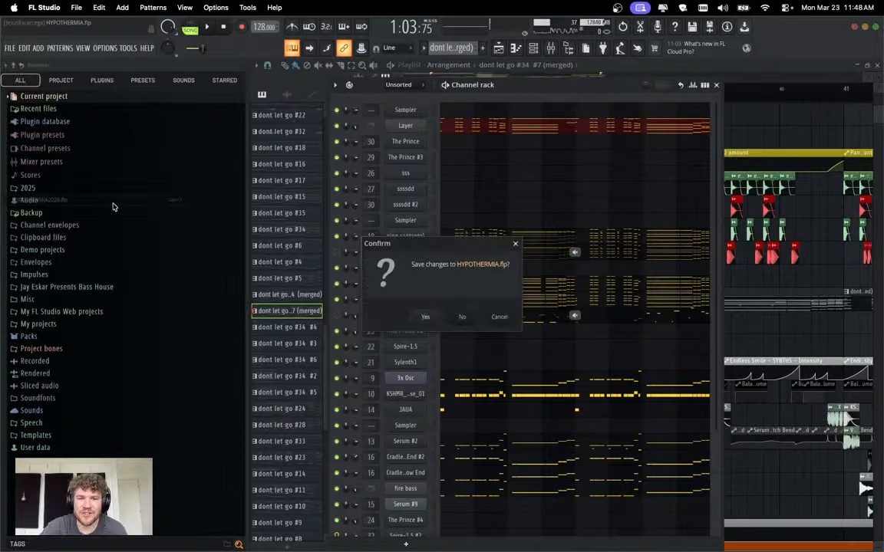
click(461, 318)
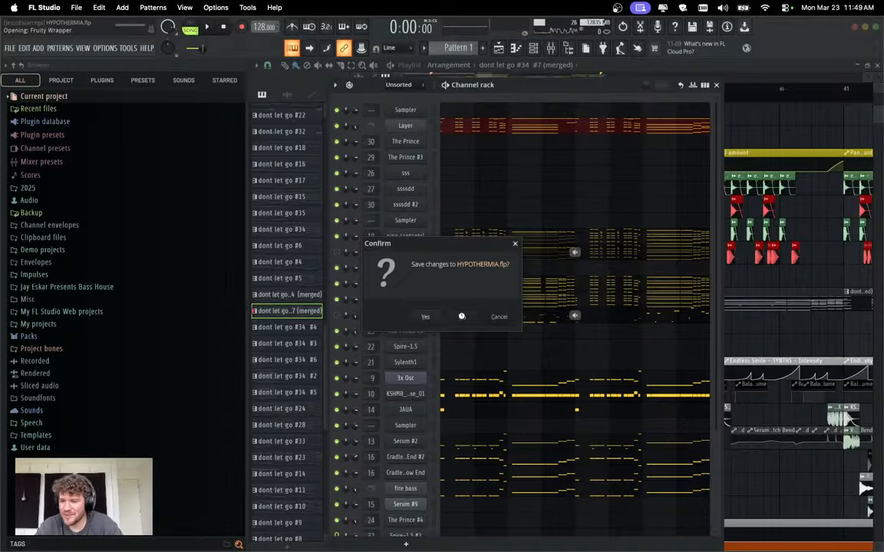
click(462, 316)
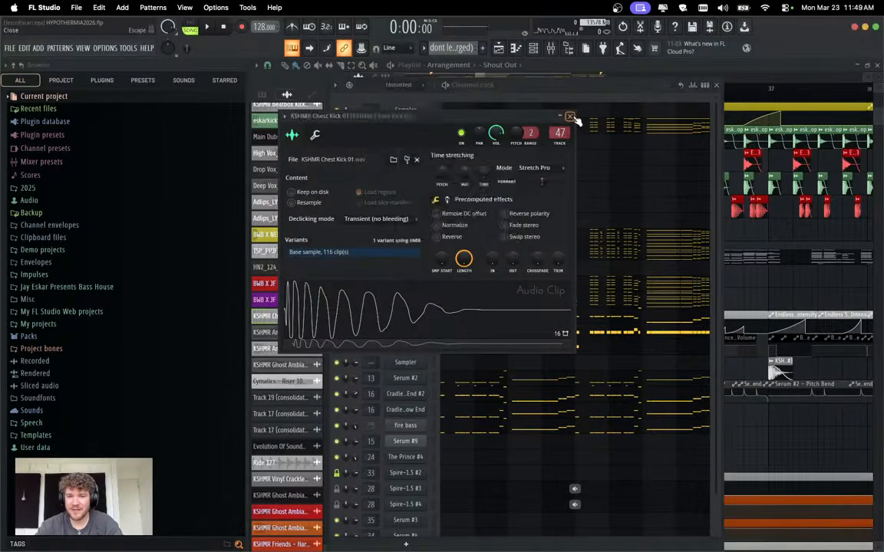
click(513, 157)
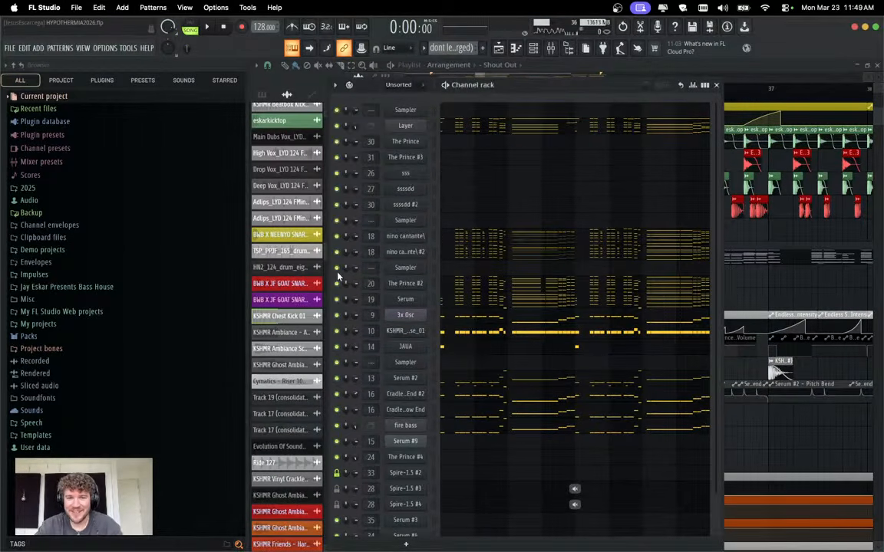
Audition the nino cantante #2 channel, mute it and delete it from the Channel rack.
click(434, 252)
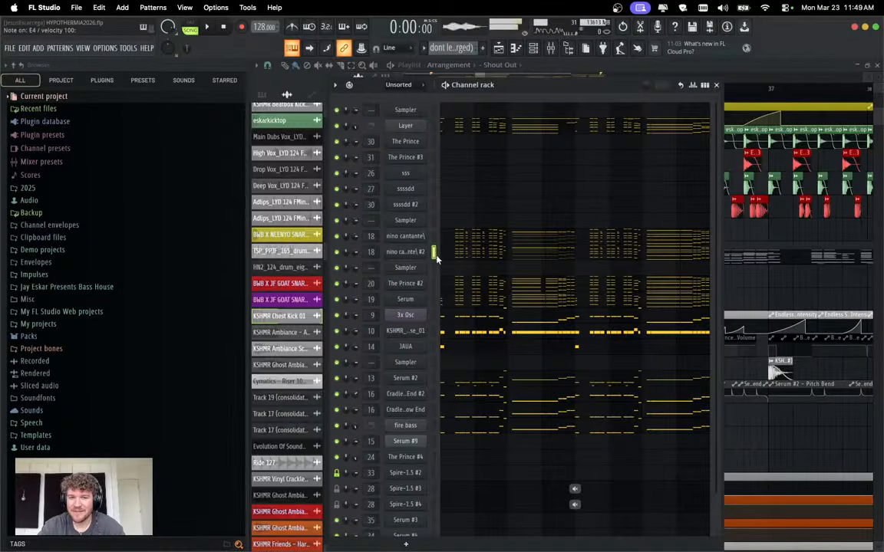
click(336, 255)
right_click(405, 257)
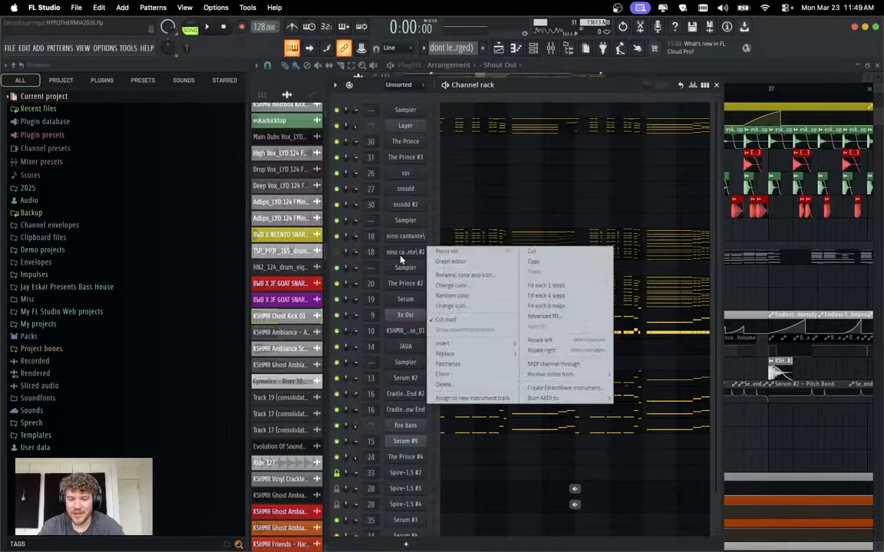
key(d)
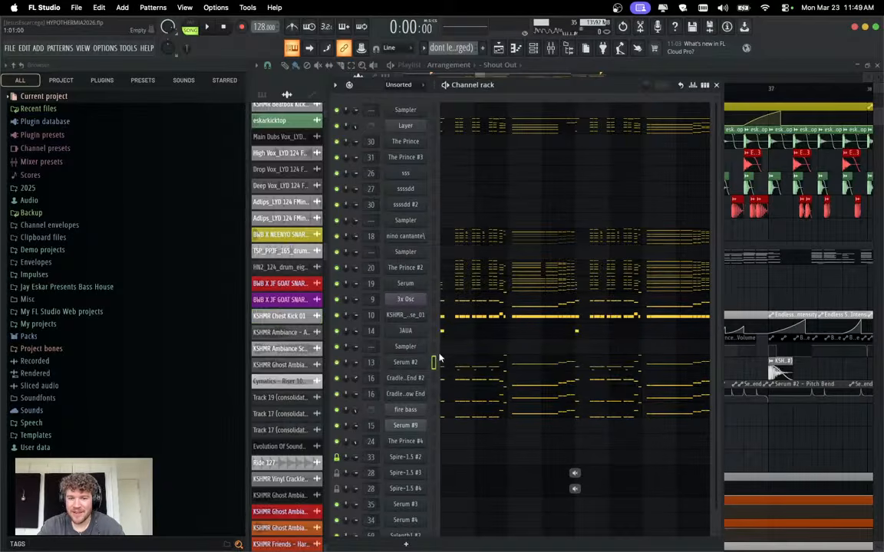
Play the drop from bar 33 in the playlist and display the mixer.
key(space)
key(F6)
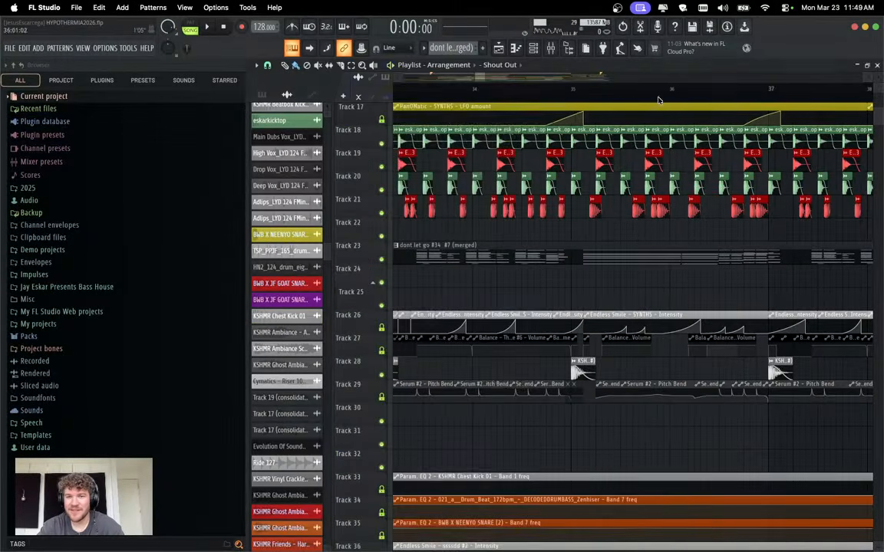
click(482, 88)
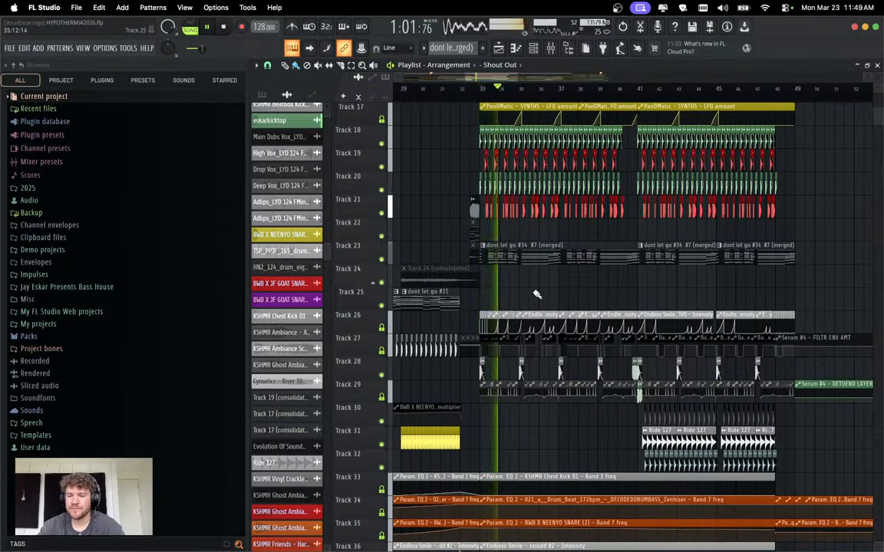
key(space)
click(551, 47)
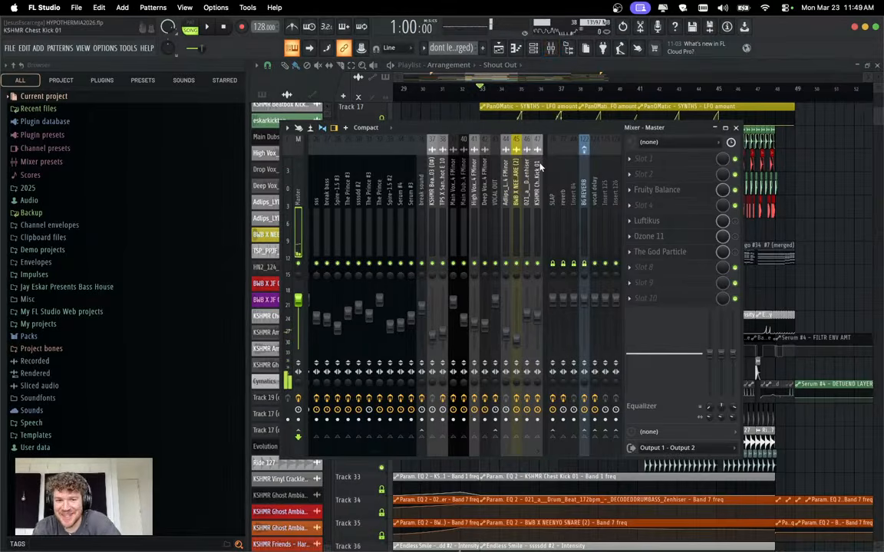
scroll(760, 244, up, 1)
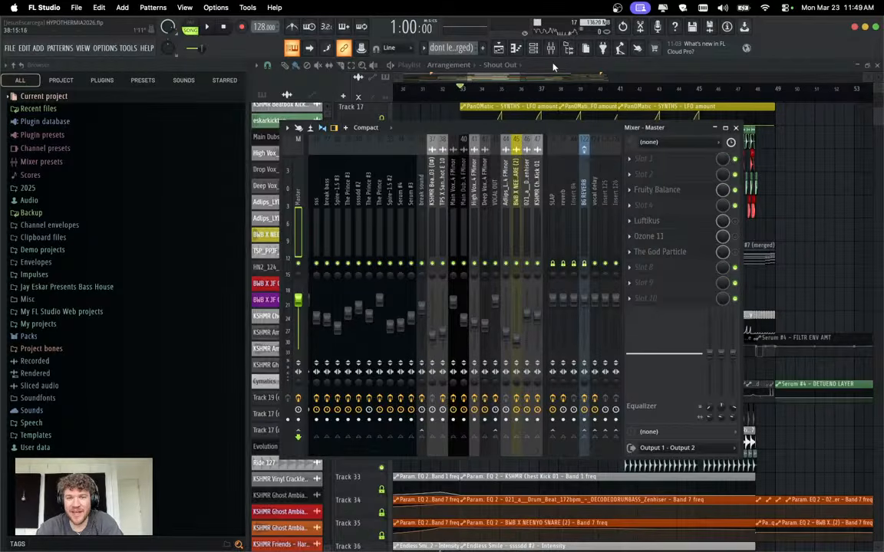
Audition the muted Spire-1.5 #3 and Spire-1.5 #4 channels in the Channel rack and delete both.
click(534, 49)
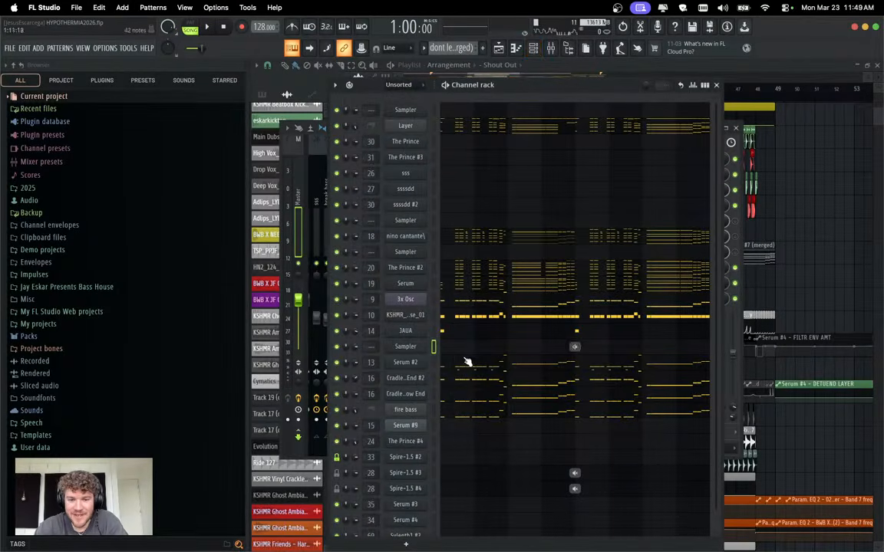
scroll(522, 299, down, 1)
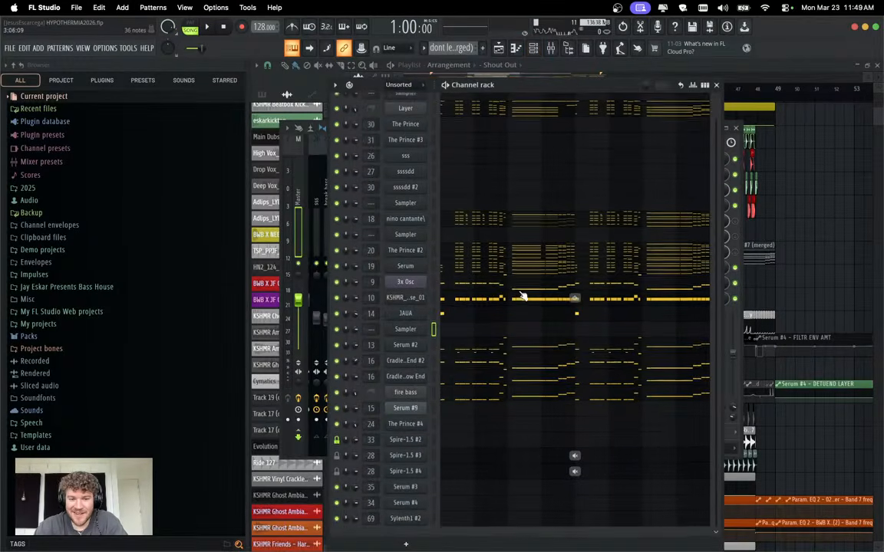
click(433, 472)
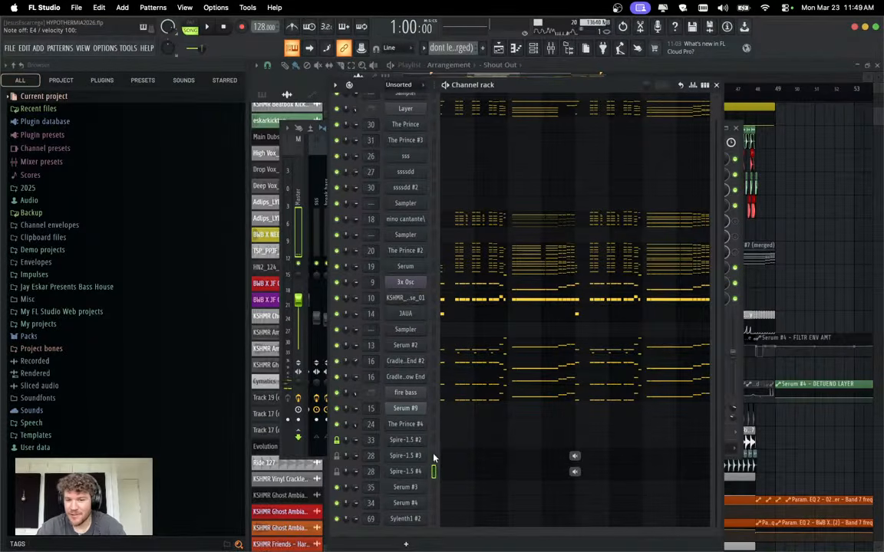
click(433, 456)
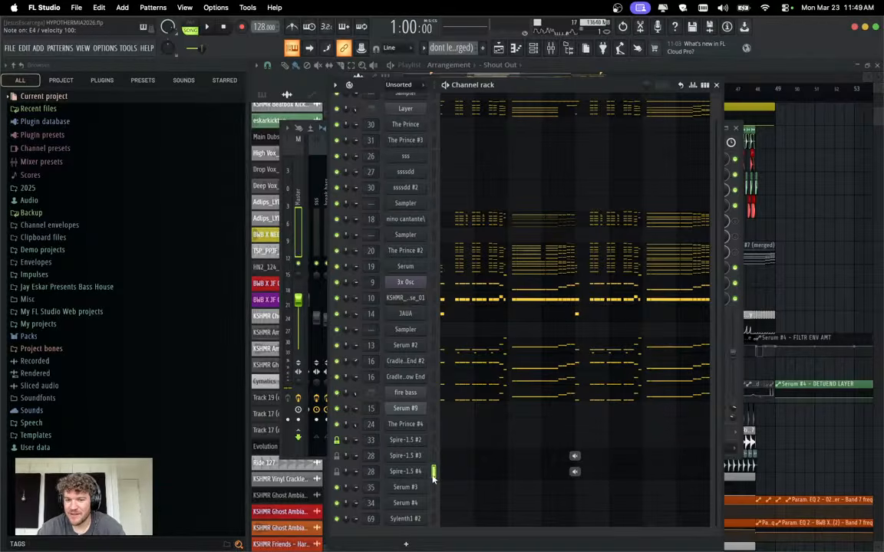
scroll(418, 464, up, 1)
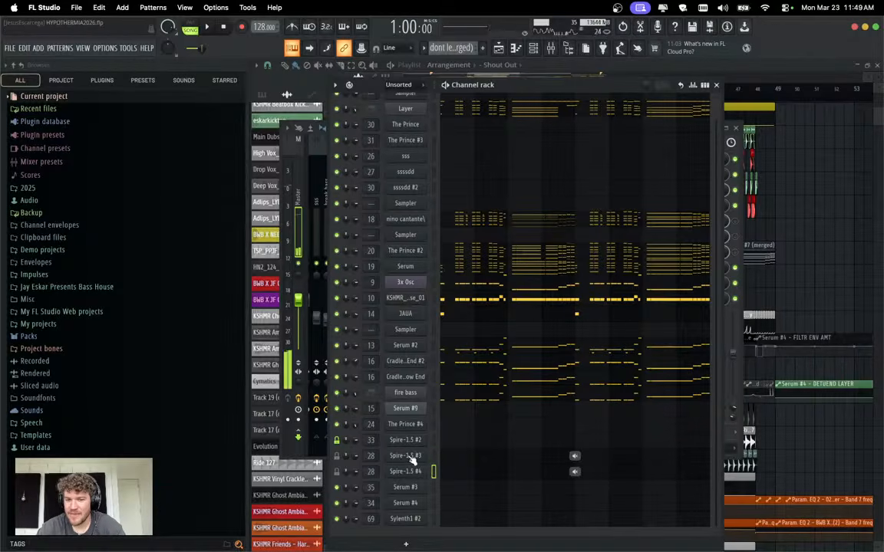
right_click(411, 461)
right_click(405, 473)
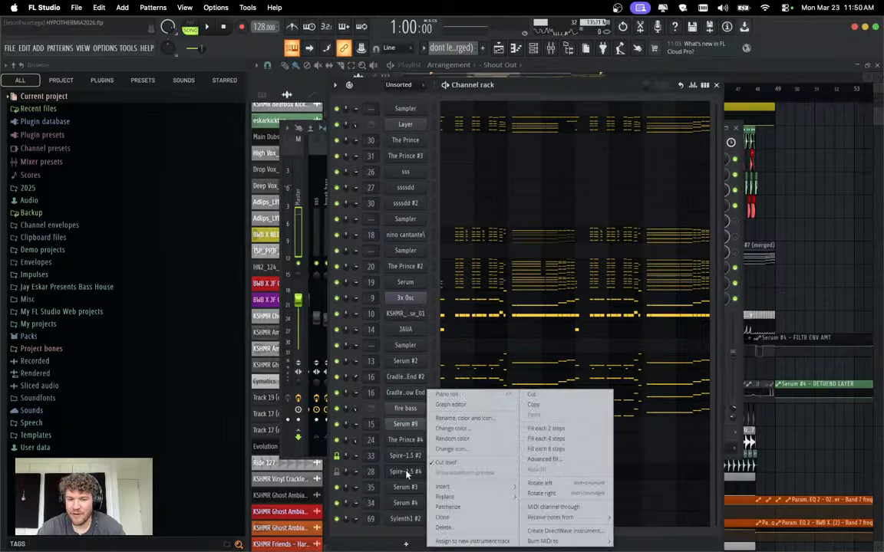
key(d)
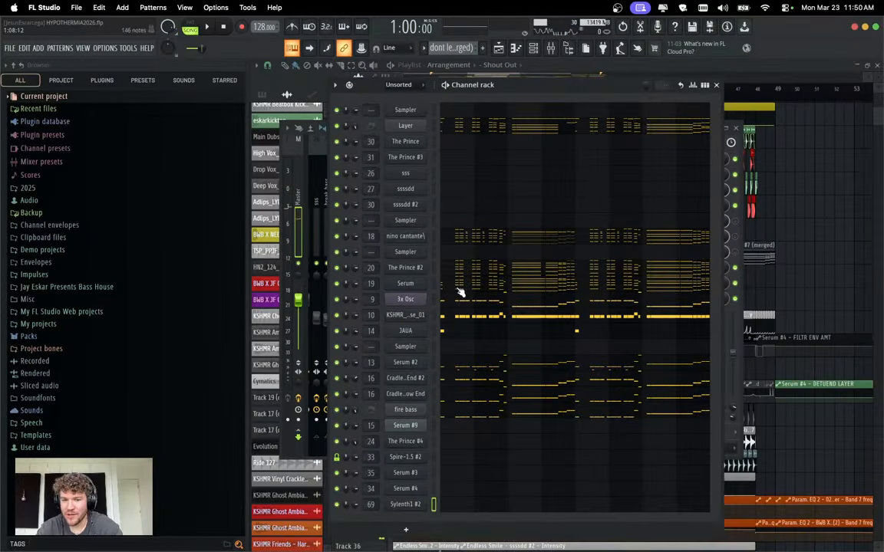
Examine the mixer tracks of the synth layers, including The Prince, Serum #4 and Spire-1.5 #2, and close the mixer.
key(F9)
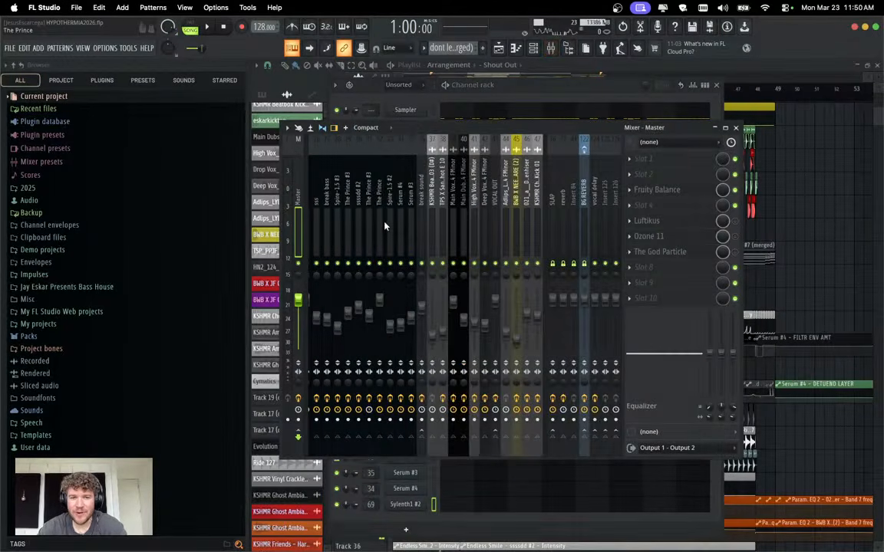
scroll(385, 226, up, 4)
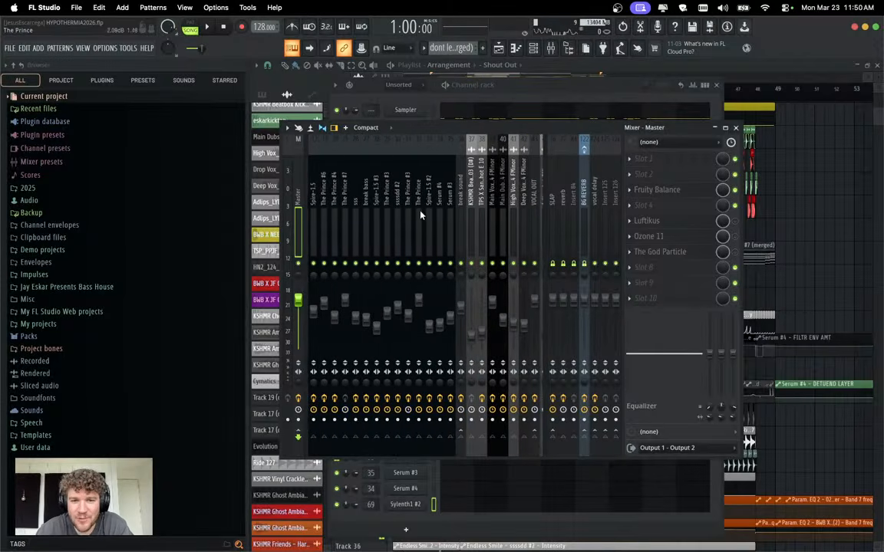
click(411, 191)
click(421, 204)
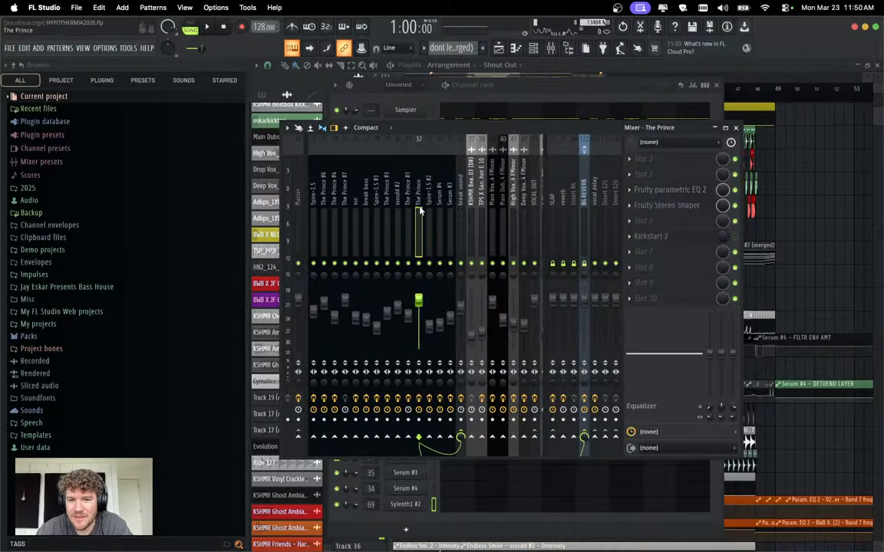
scroll(419, 211, up, 1)
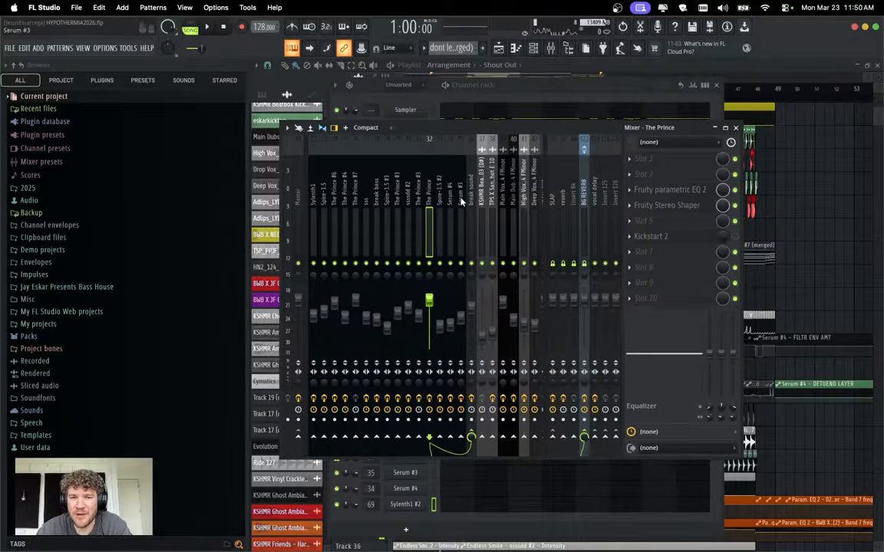
click(449, 204)
click(441, 205)
click(735, 128)
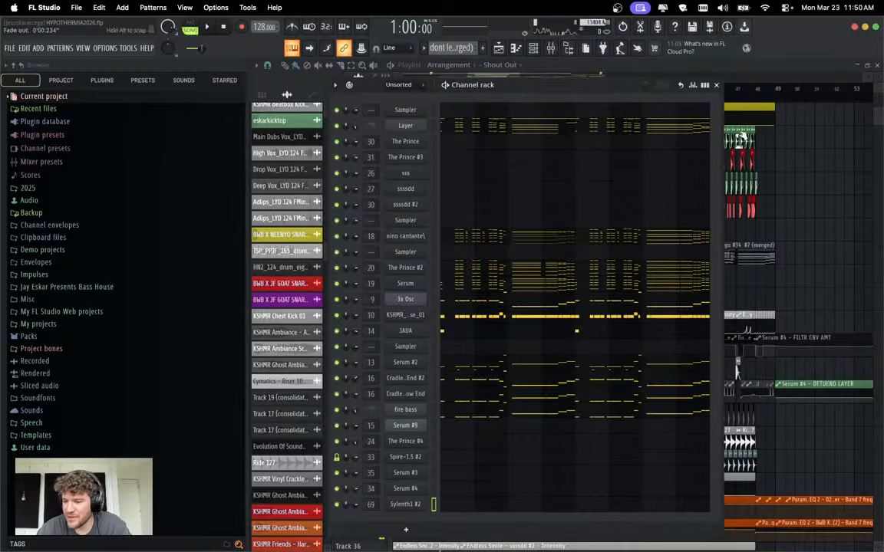
Leave the Channel rack, check the effects on the Serum #4 mixer track, and close the mixer.
right_click(805, 220)
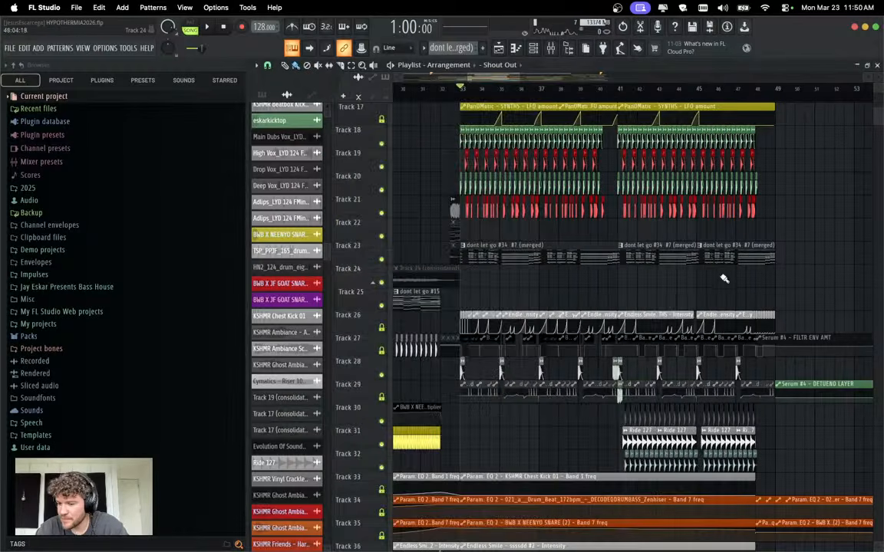
scroll(724, 278, down, 5)
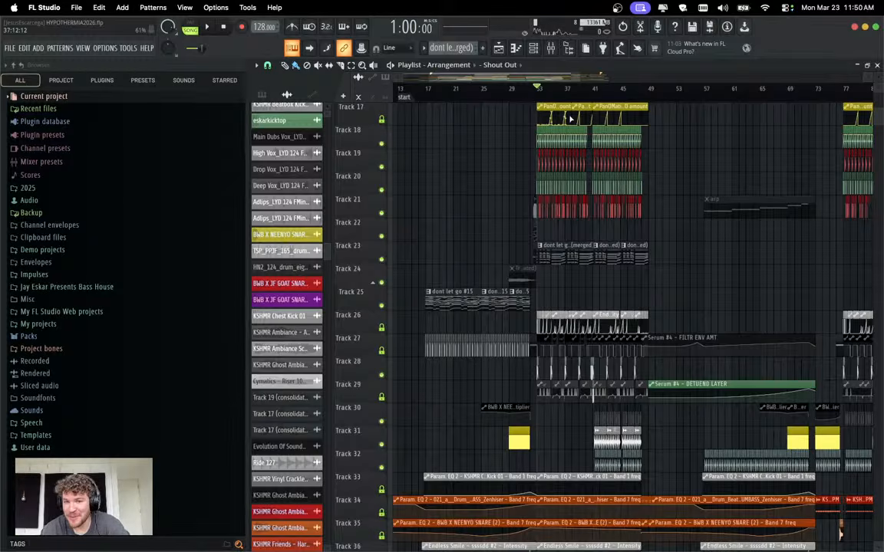
click(498, 46)
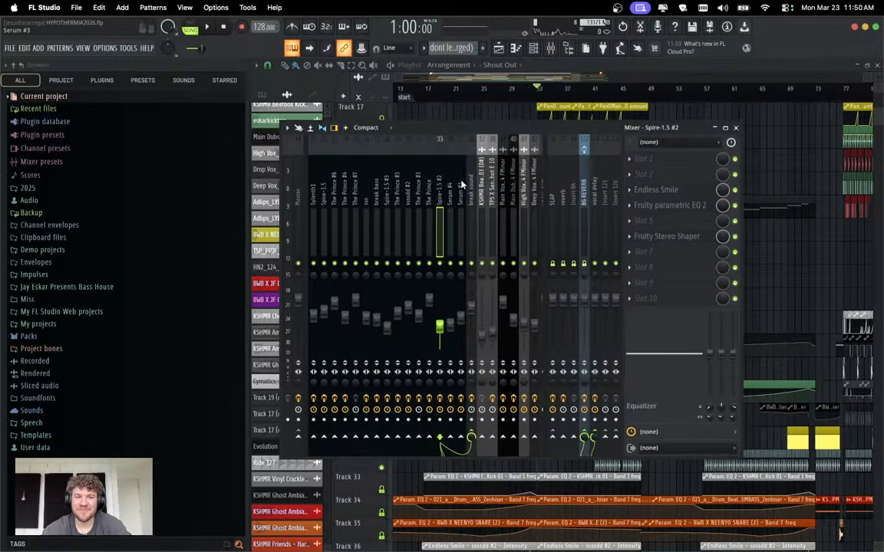
click(450, 196)
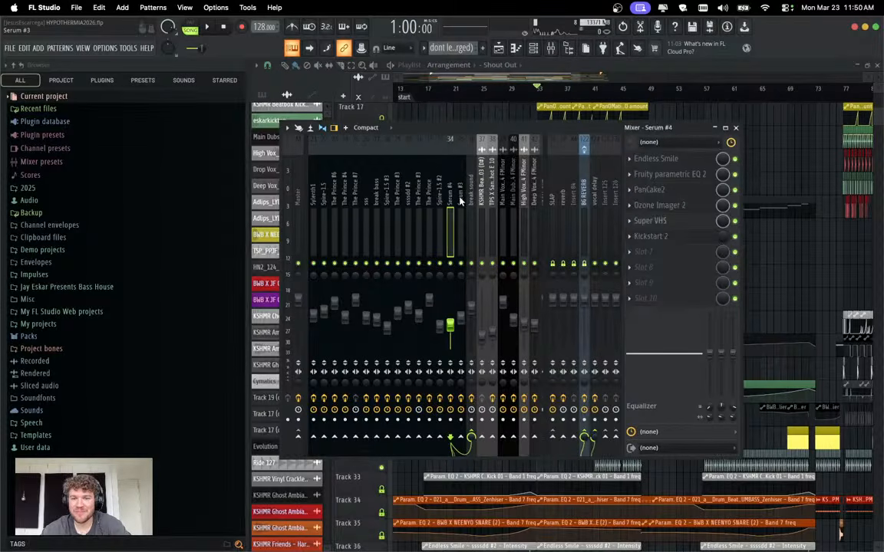
click(736, 128)
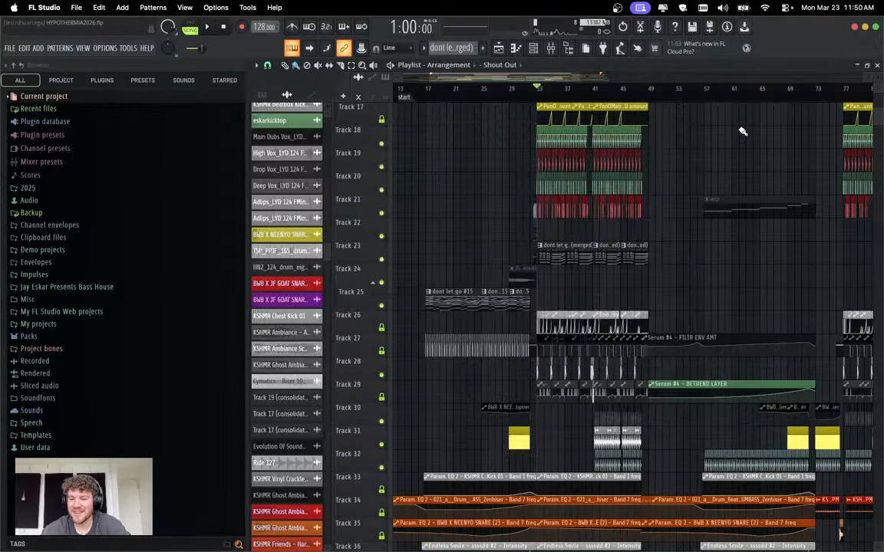
Place the playhead at bar 17, then switch to Finder and check SPEC COMP-3.plugdata in the Downloads folder.
click(427, 90)
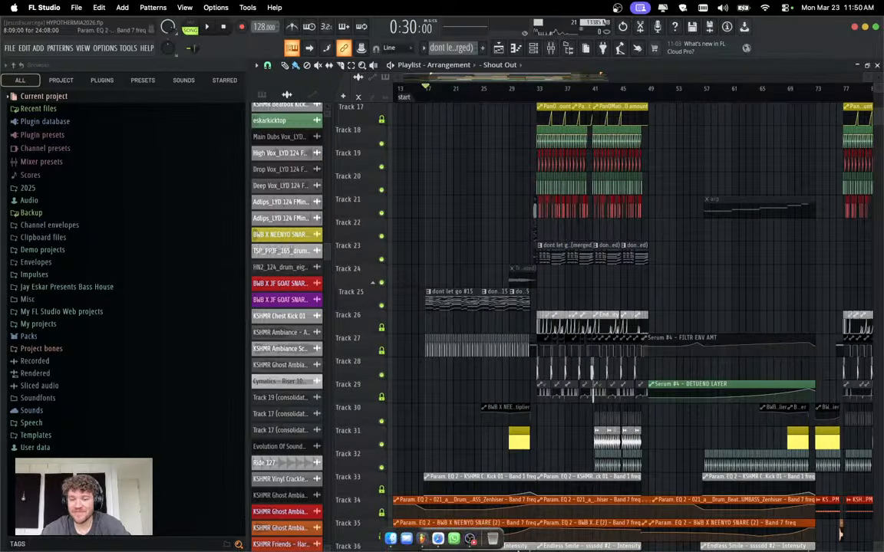
click(393, 537)
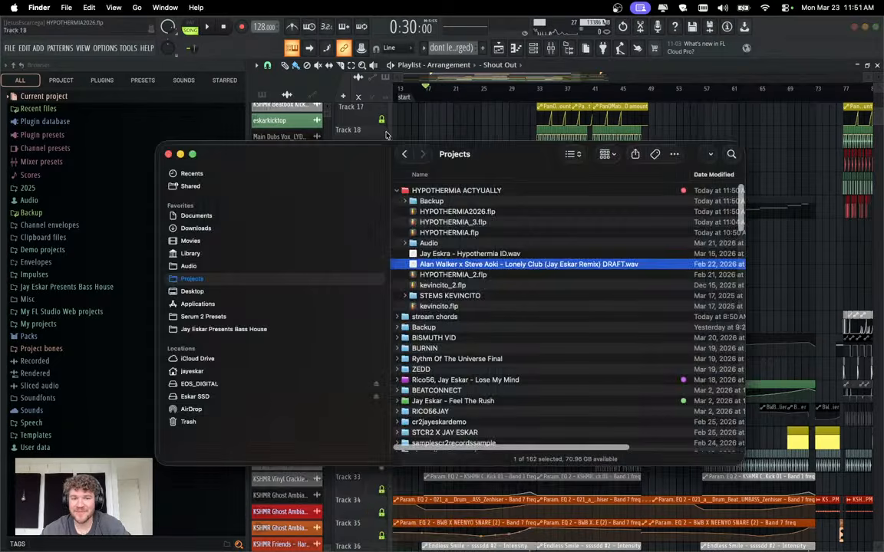
click(193, 229)
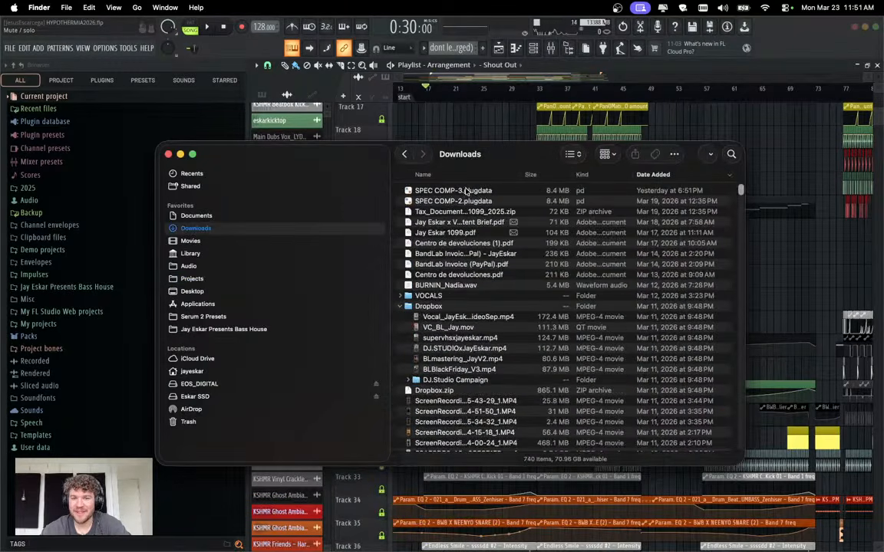
click(497, 193)
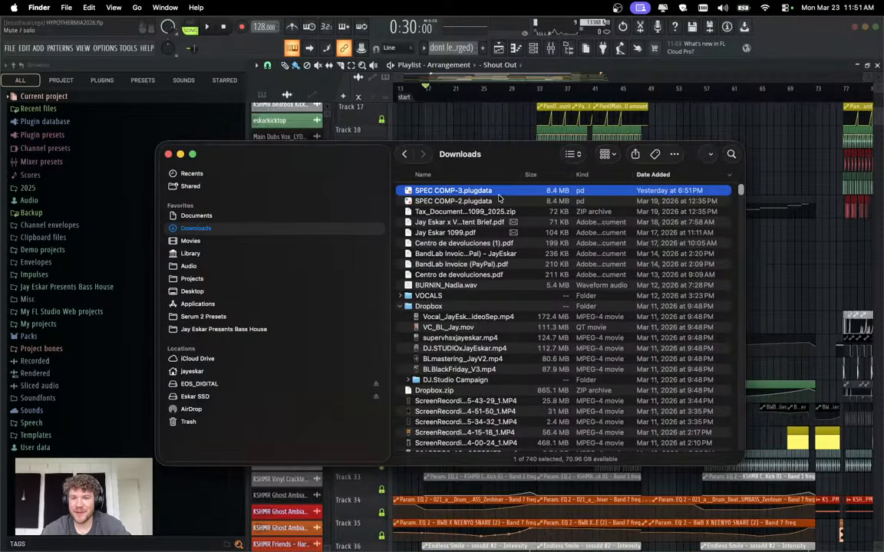
click(179, 155)
Play the break from bar 17 and check the break bass track in the mixer.
key(space)
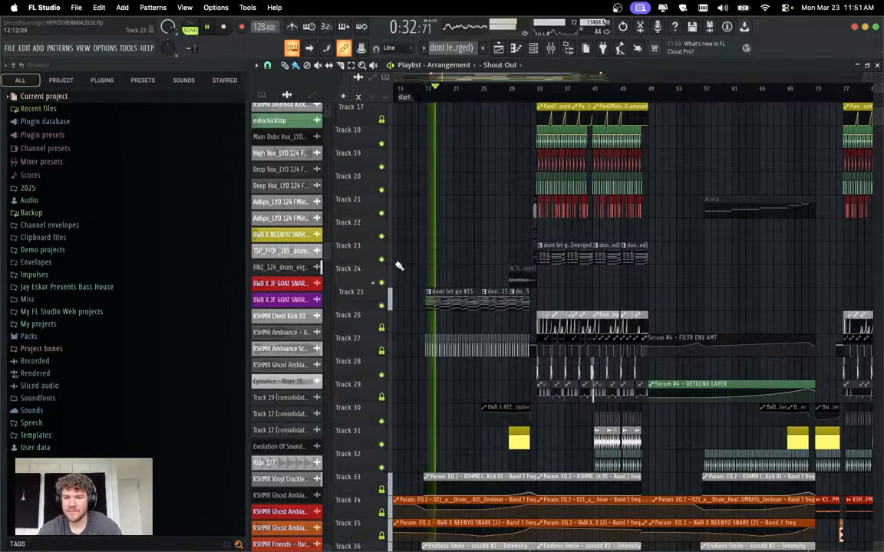
scroll(449, 266, up, 2)
click(550, 48)
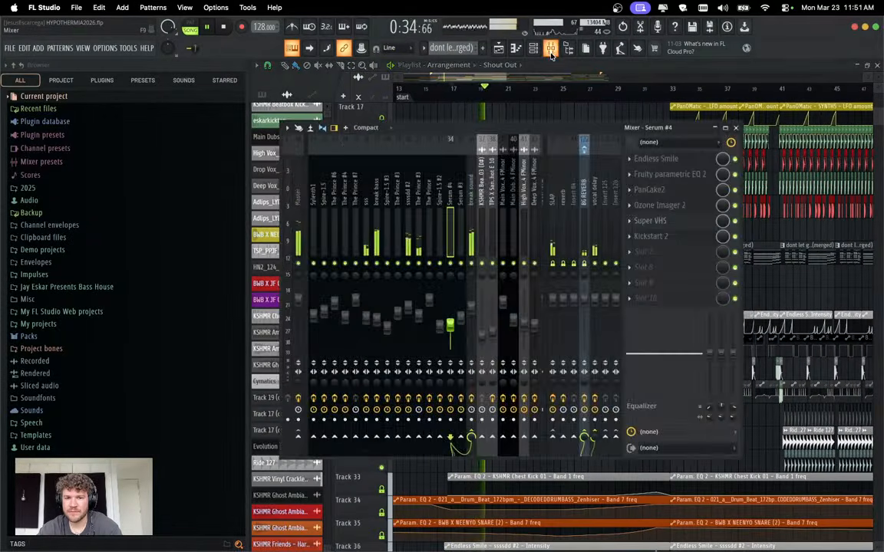
click(375, 218)
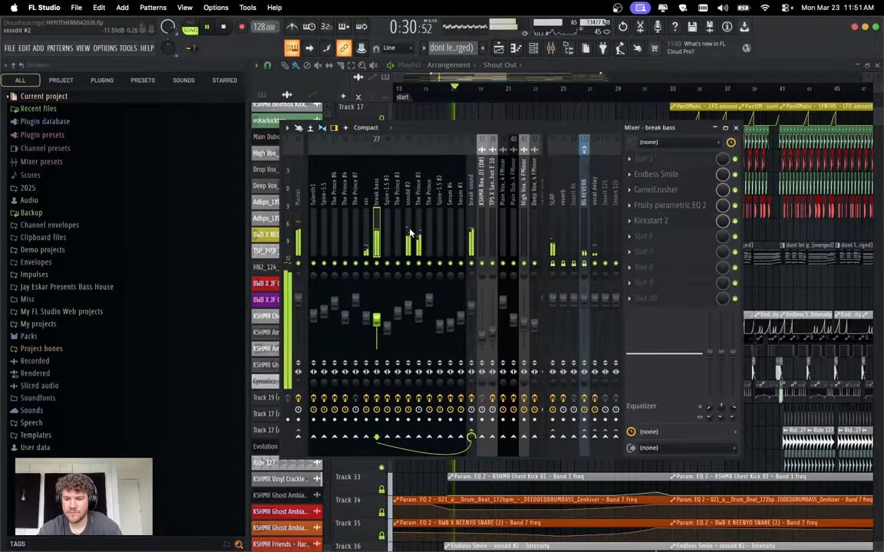
Open The Prince's notes in the dont let go #15 pattern and delete the first A4 melody note in bar 1.
click(492, 105)
double_click(455, 302)
key(space)
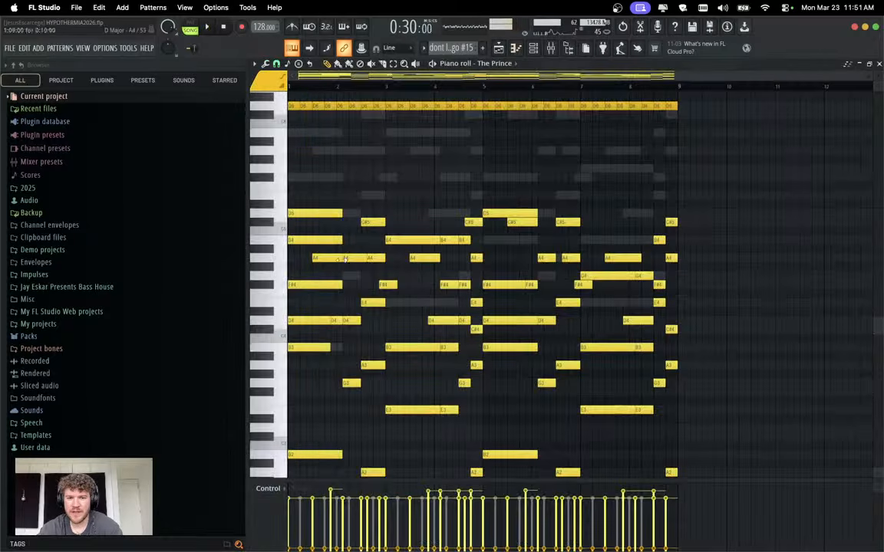
scroll(336, 259, down, 1)
right_click(328, 259)
right_click(322, 232)
key(super+z)
right_click(317, 232)
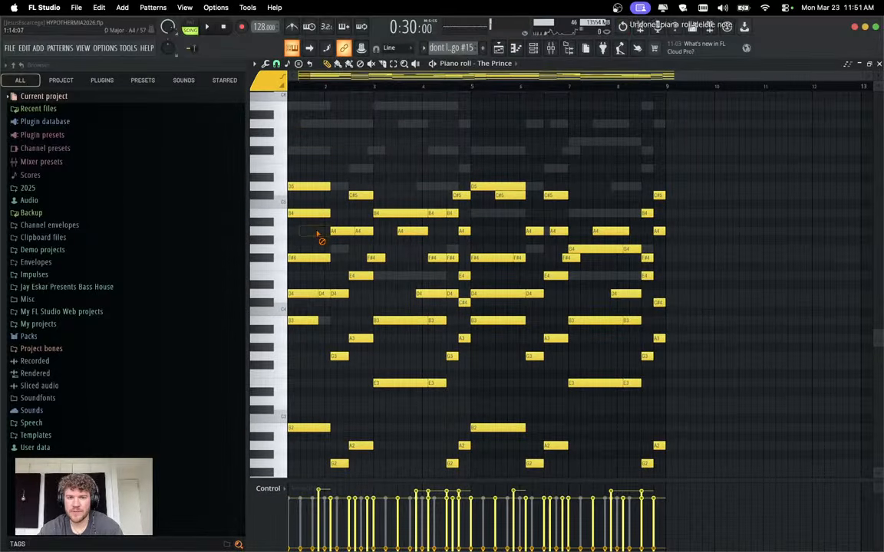
Delete the extra A5 and D5 melody notes in The Prince #3 and extend its opening D5 and B4 to the first chord's end.
key(space)
scroll(312, 127, down, 4)
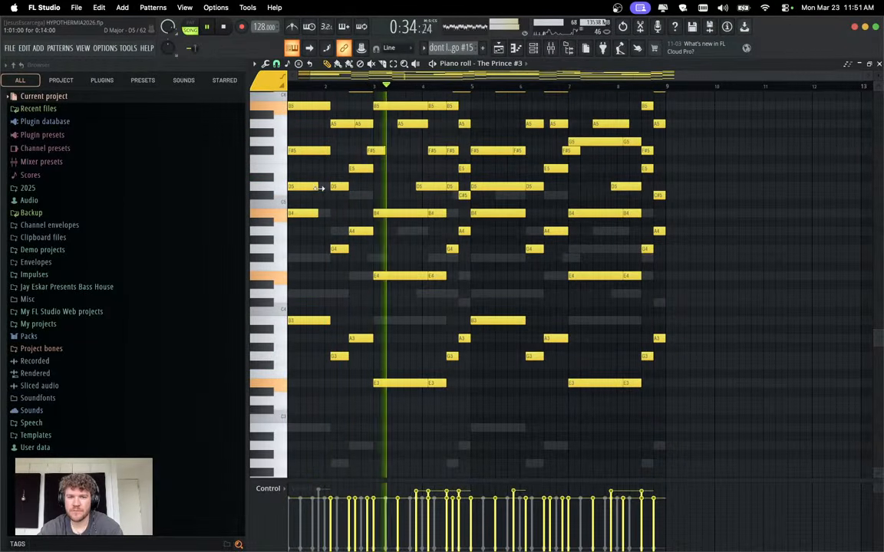
key(space)
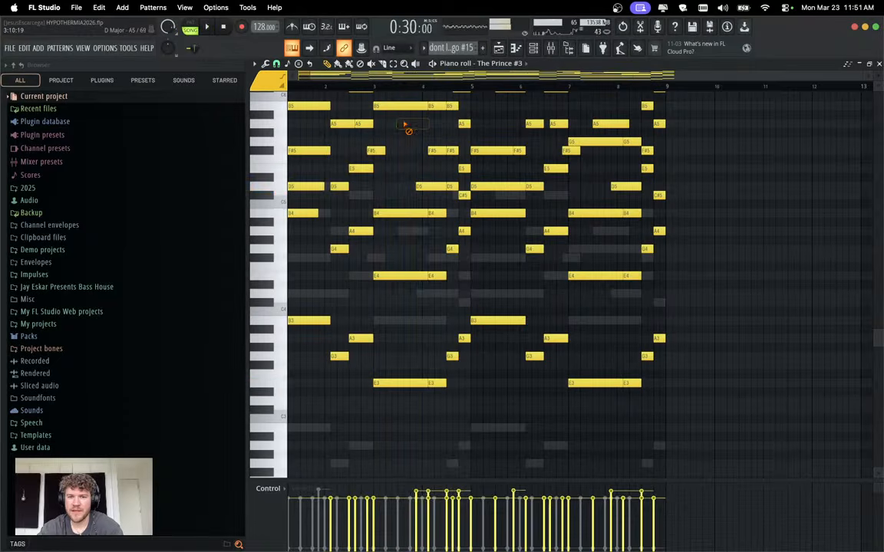
drag(422, 189, 310, 190)
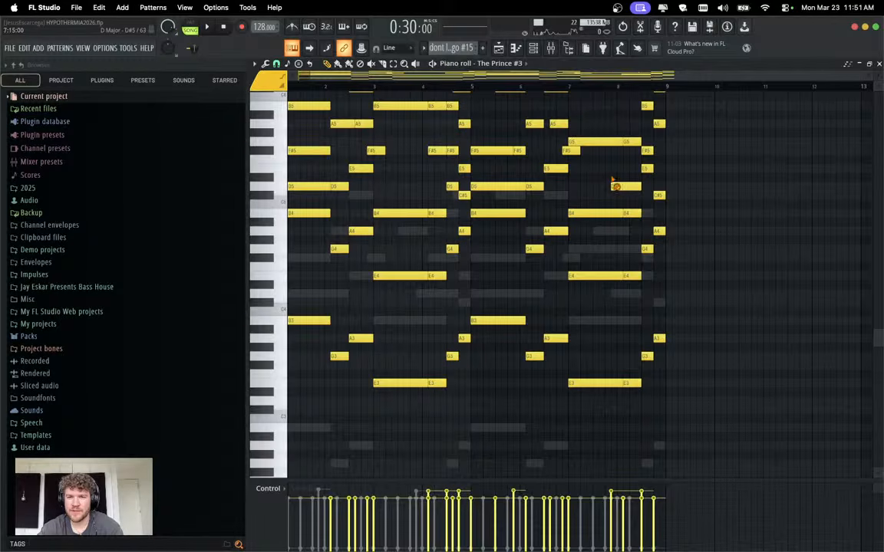
key(space)
scroll(572, 199, up, 2)
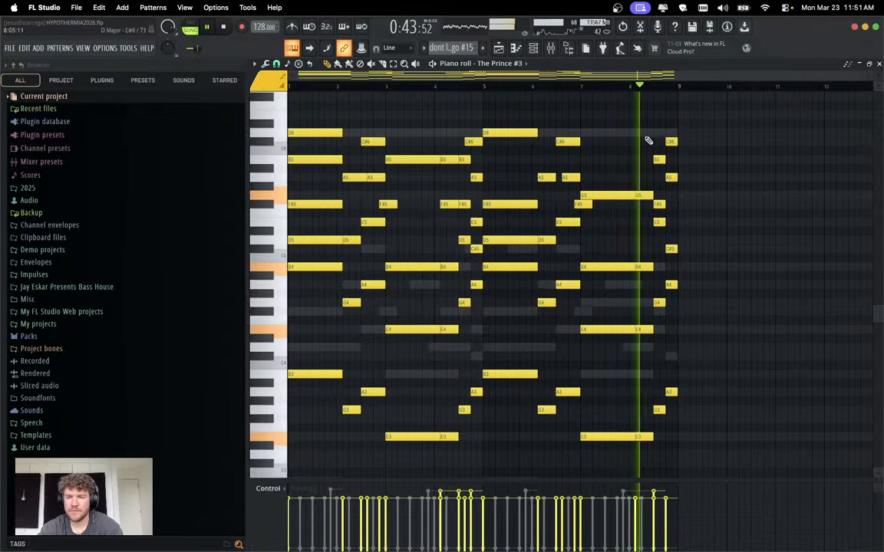
key(space)
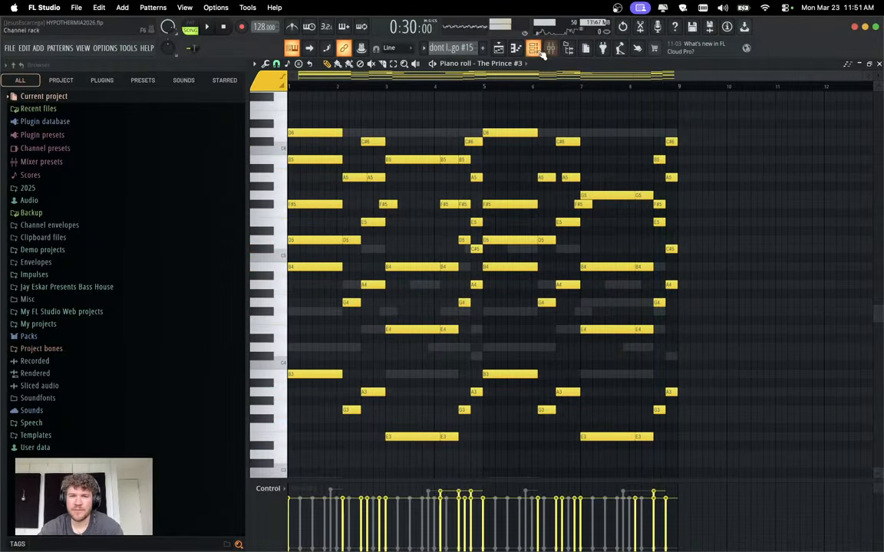
Select The Prince in the Channel rack and open its notes for the dont let go #15 pattern.
click(585, 47)
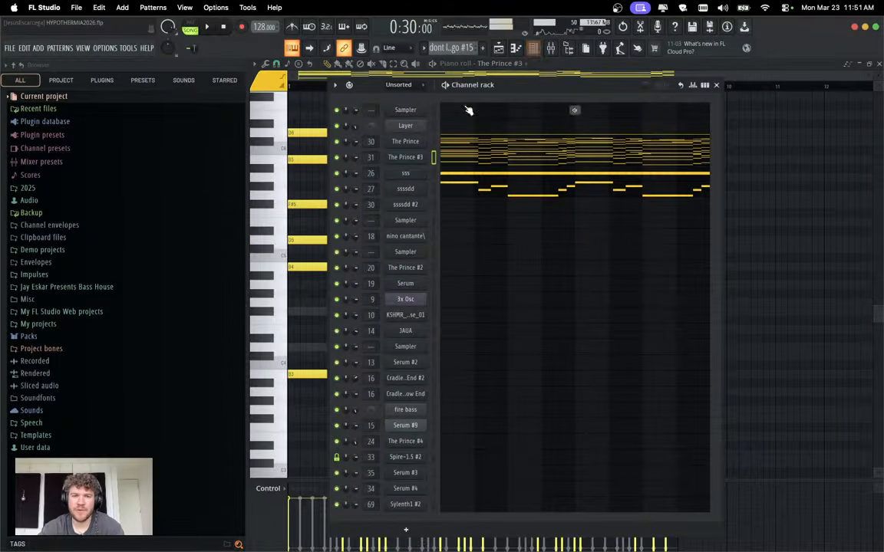
click(433, 143)
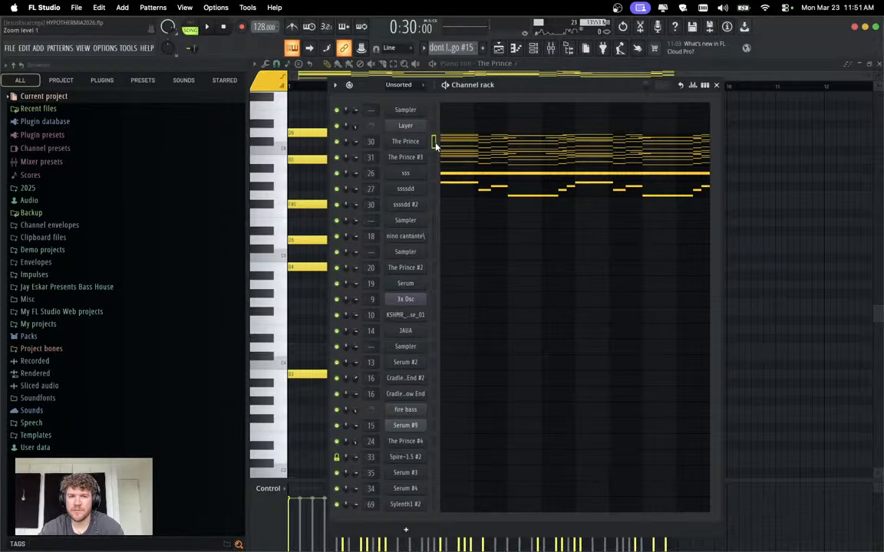
click(467, 145)
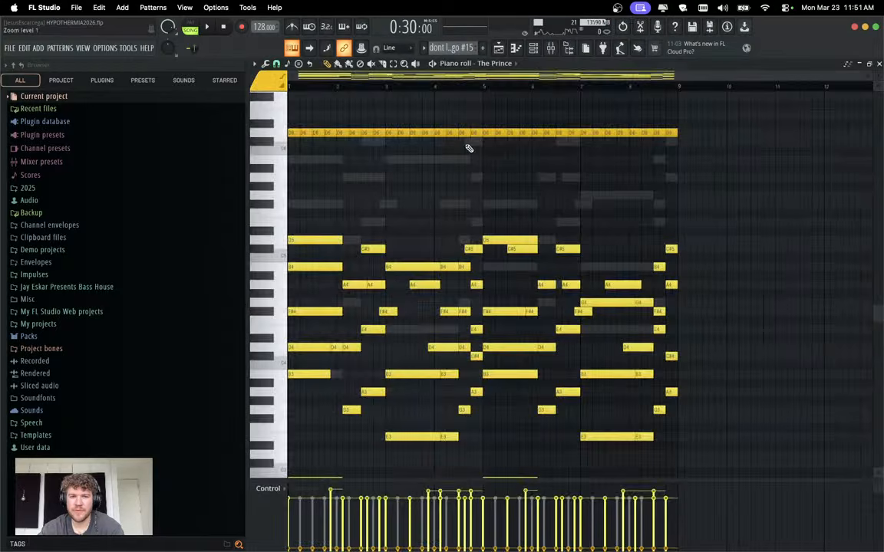
scroll(333, 205, down, 3)
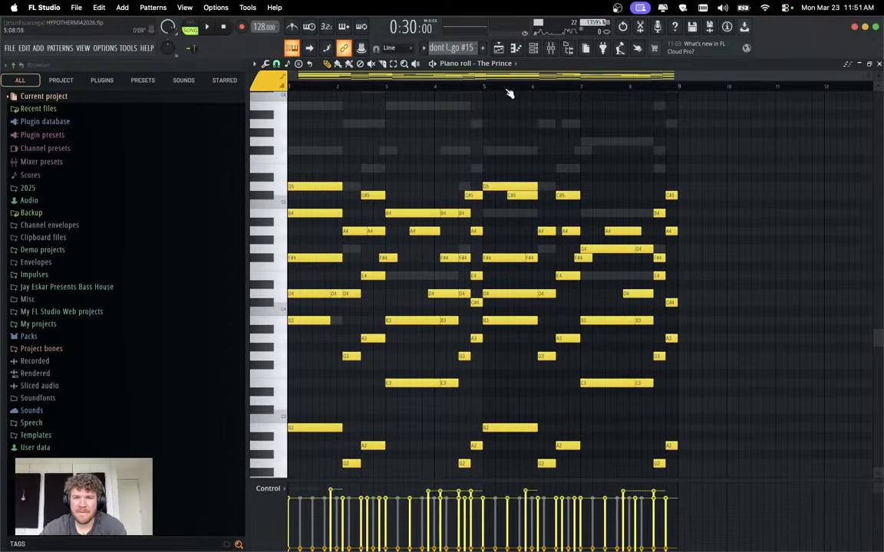
click(533, 48)
click(458, 143)
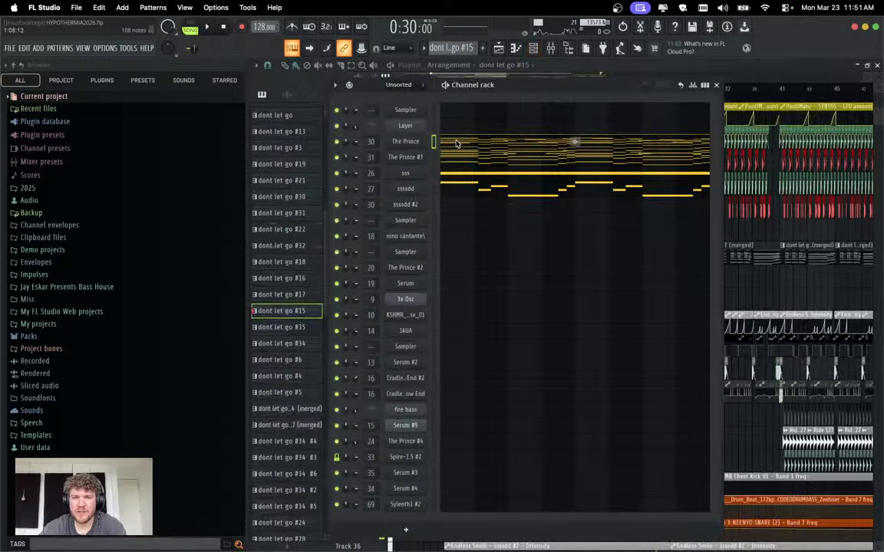
scroll(339, 237, down, 3)
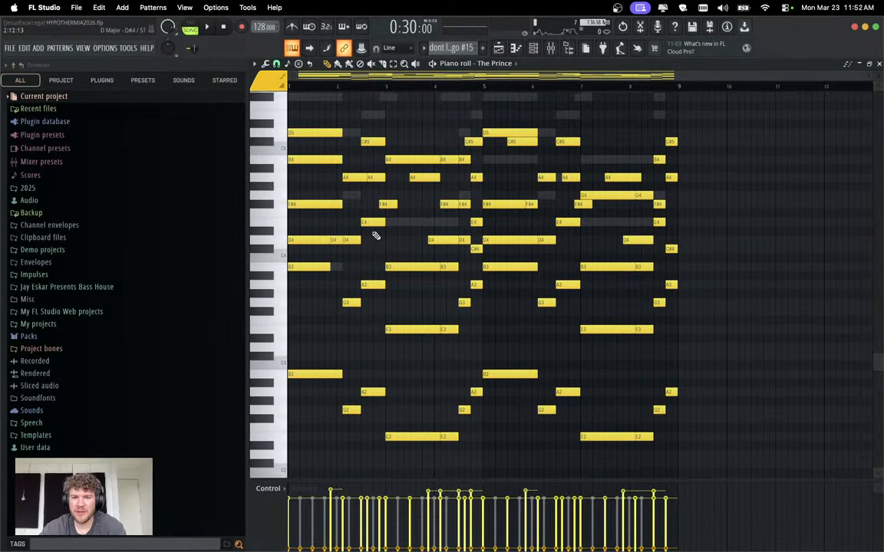
Delete The Prince's short D4 note in bar 1 and extend the opening D4 and B3 to the end of the first chord.
click(336, 240)
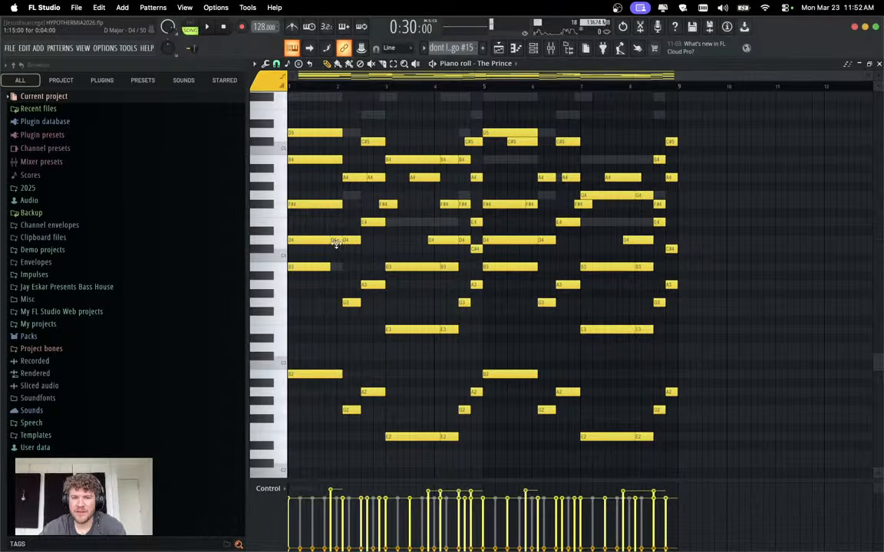
right_click(335, 241)
drag(324, 289, 323, 231)
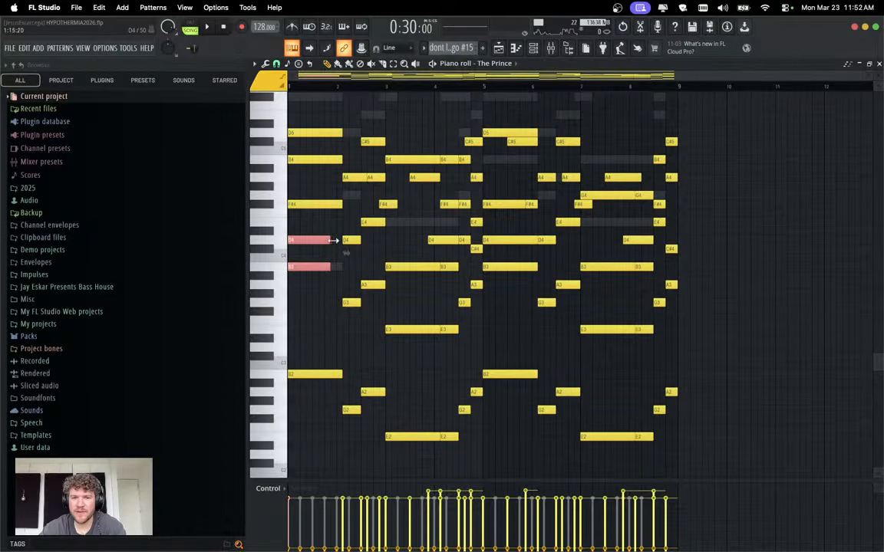
click(338, 228)
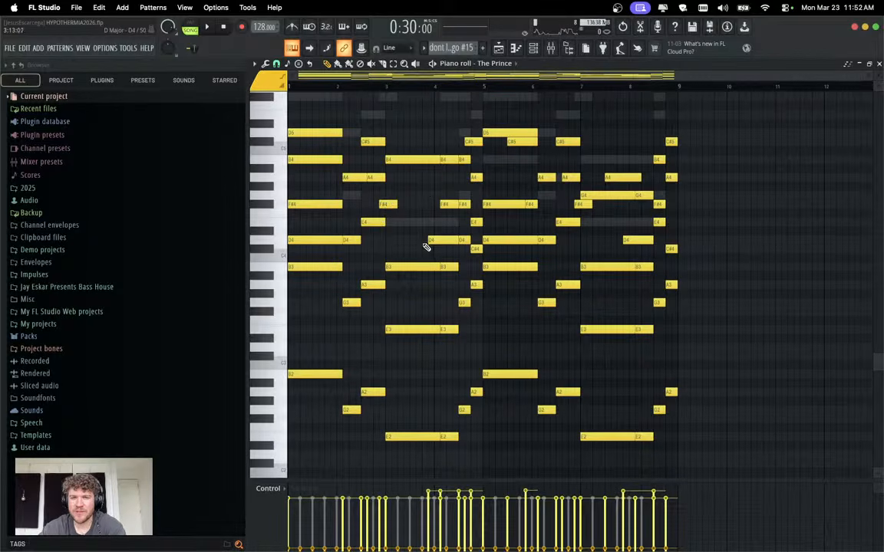
Delete The Prince's extra A4 and D4 melody notes around bars 3 and 7, and play the pattern.
right_click(438, 240)
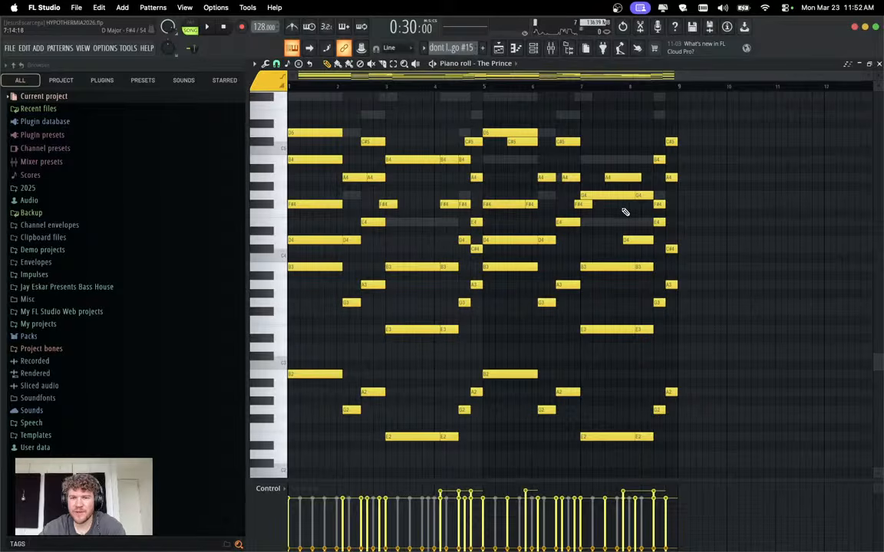
right_click(624, 178)
right_click(630, 240)
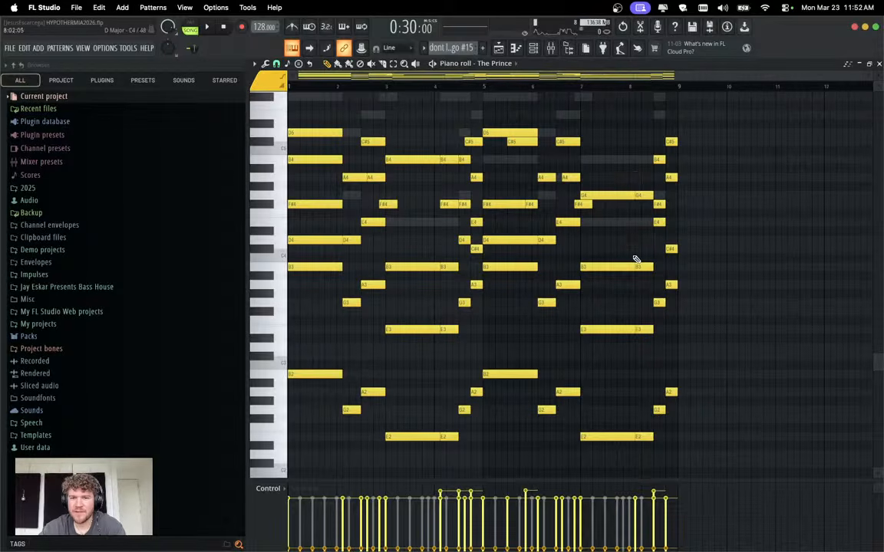
key(space)
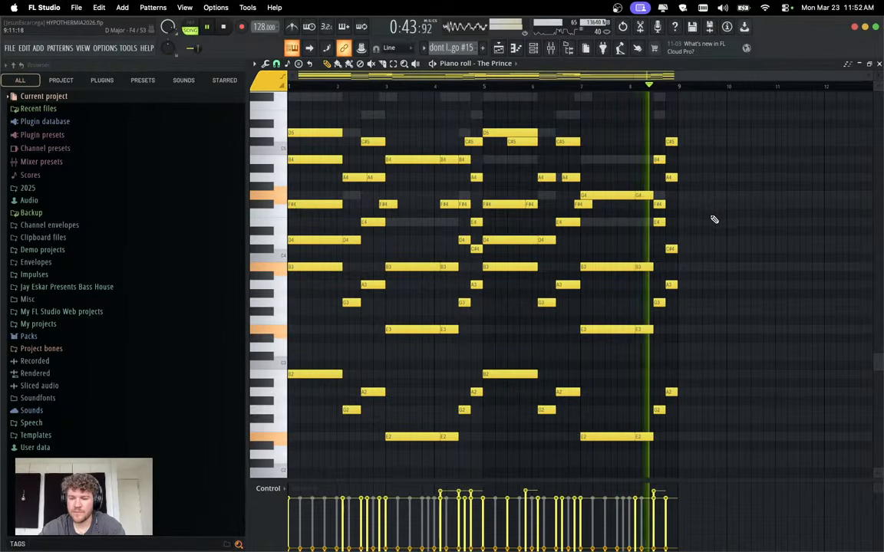
Close The Prince's piano roll and the Channel rack, and look through the mixer's insert tracks during playback.
click(879, 63)
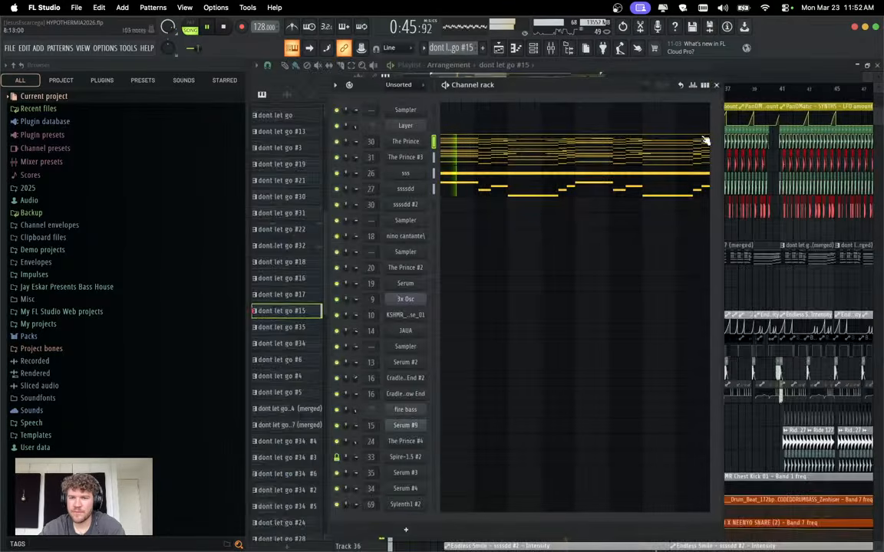
click(716, 85)
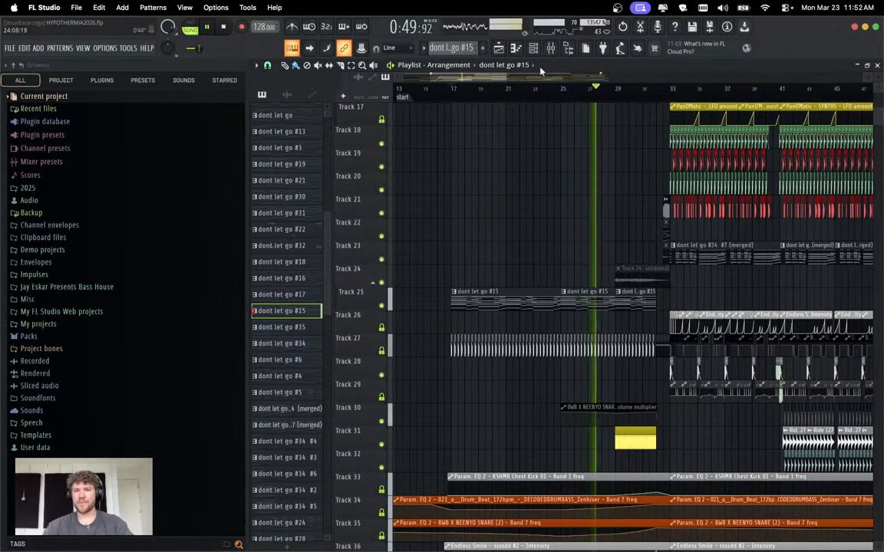
click(551, 49)
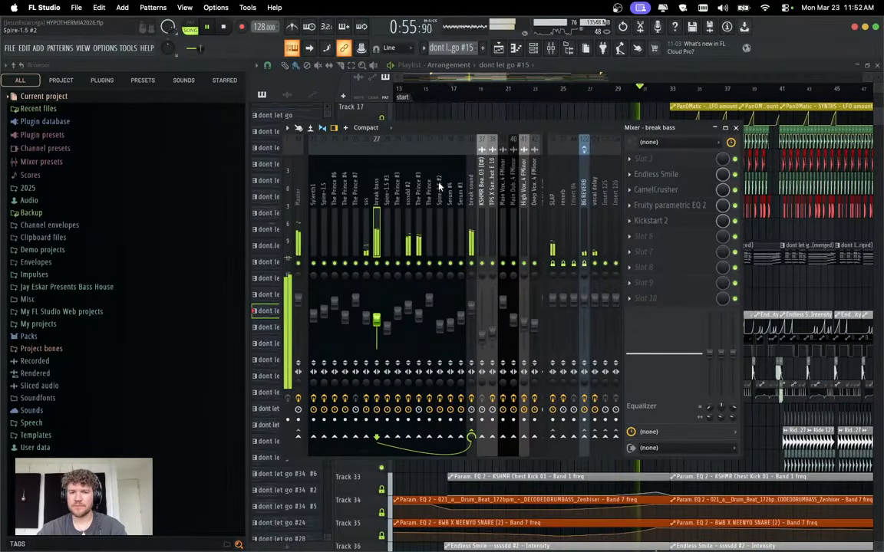
scroll(443, 209, right, 5)
scroll(444, 209, right, 1)
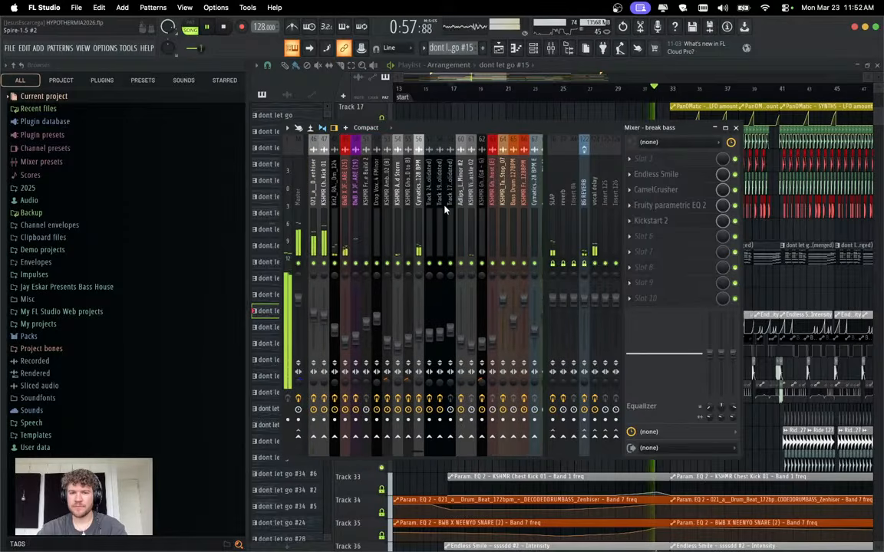
Return to the playlist around the break before bar 33, stop playback and save the project.
click(572, 112)
scroll(597, 299, down, 2)
scroll(597, 300, right, 2)
scroll(595, 304, down, 3)
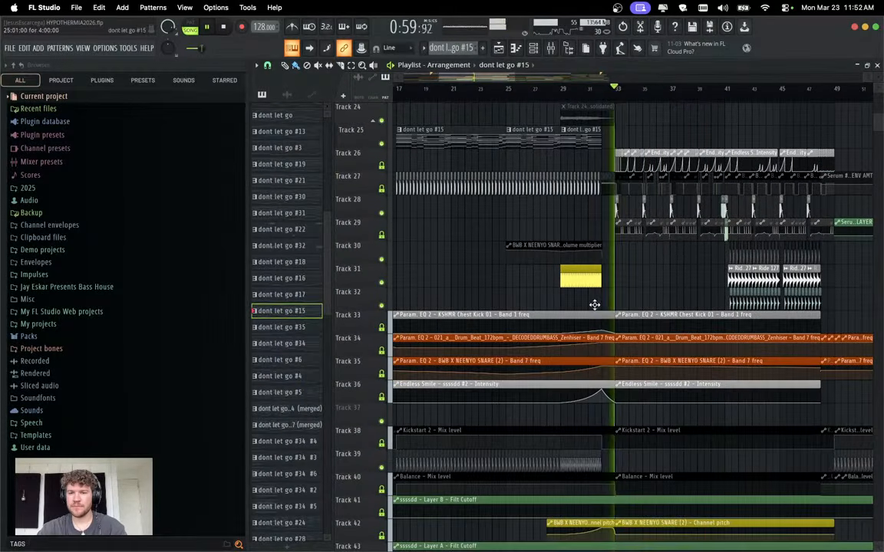
key(space)
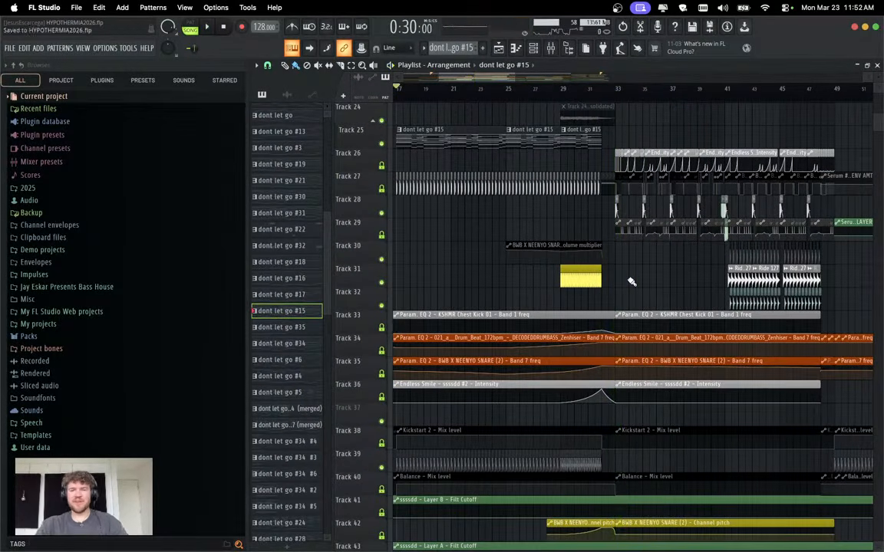
Search the online sound library for SNARE BUILDUP and preview PL BKN 02 In Love 135 BuildUp Snare Dmaj.
click(184, 80)
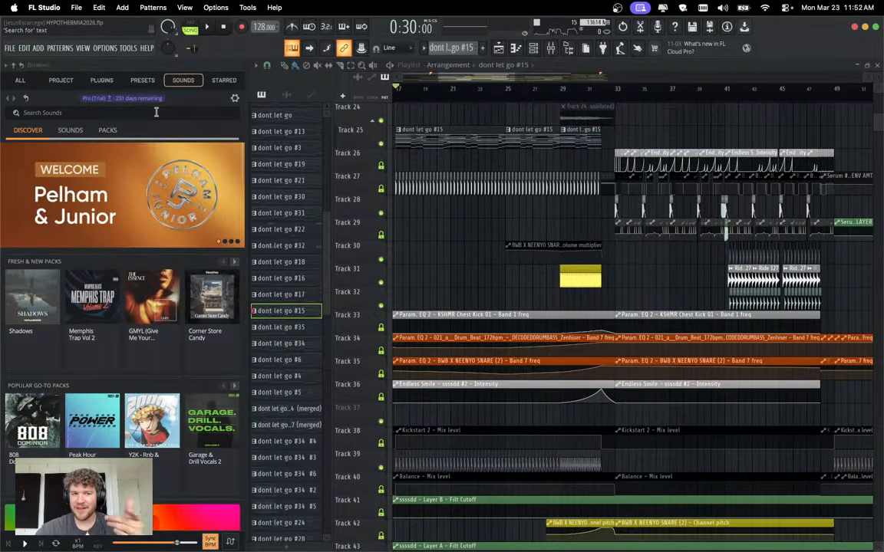
click(158, 111)
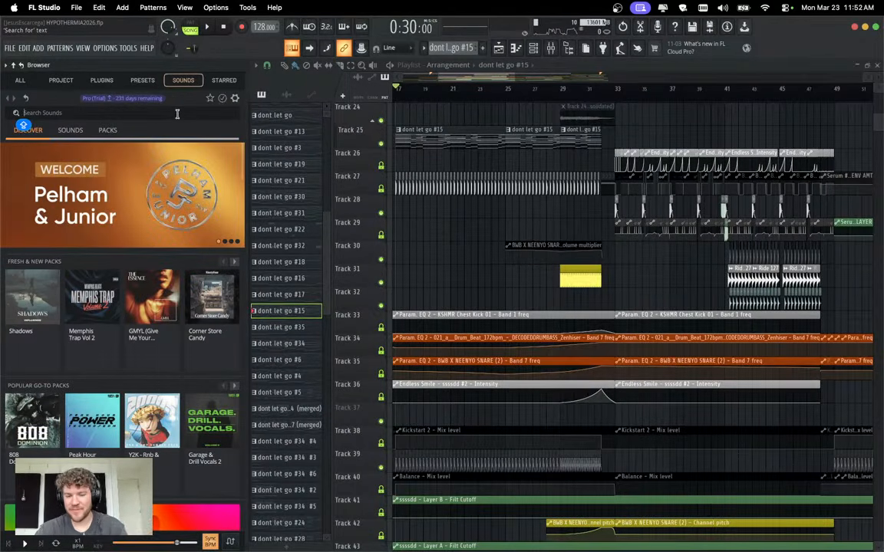
text(s)
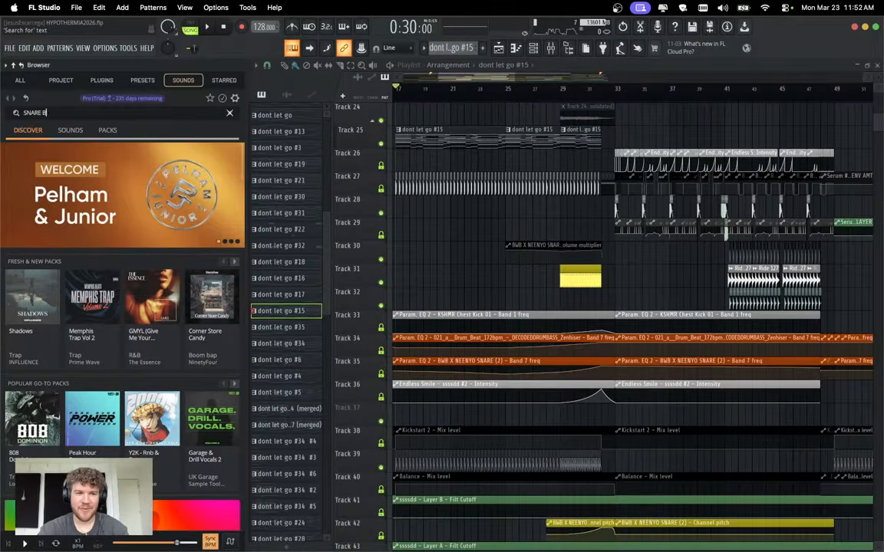
text(NARE BUILDUP)
key(Return)
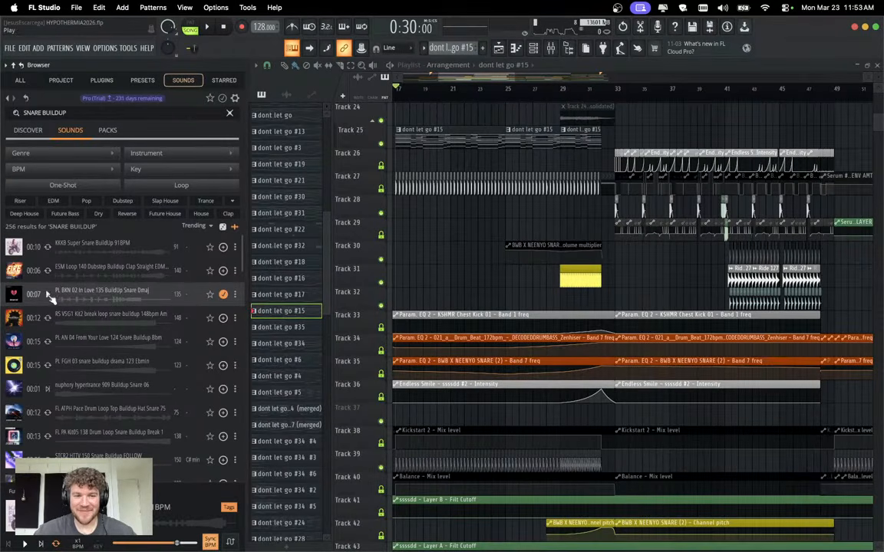
click(48, 293)
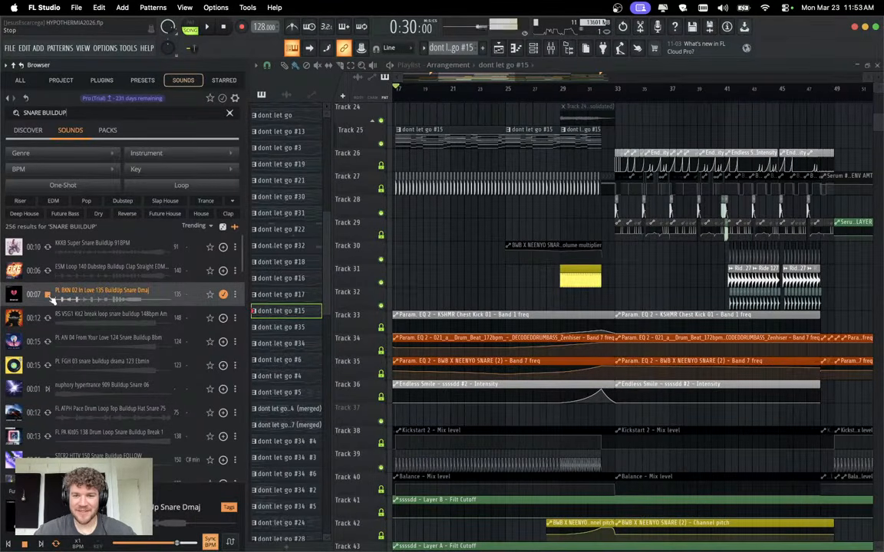
click(48, 294)
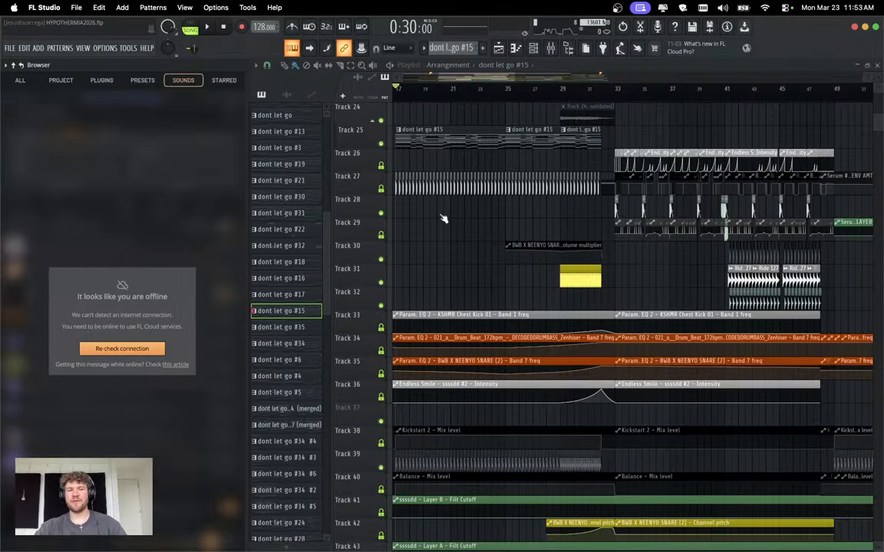
Place the PL BKN 02 In Love 135 BuildUp Snare Dmaj sample on playlist Track 29 at bar 29.
click(451, 66)
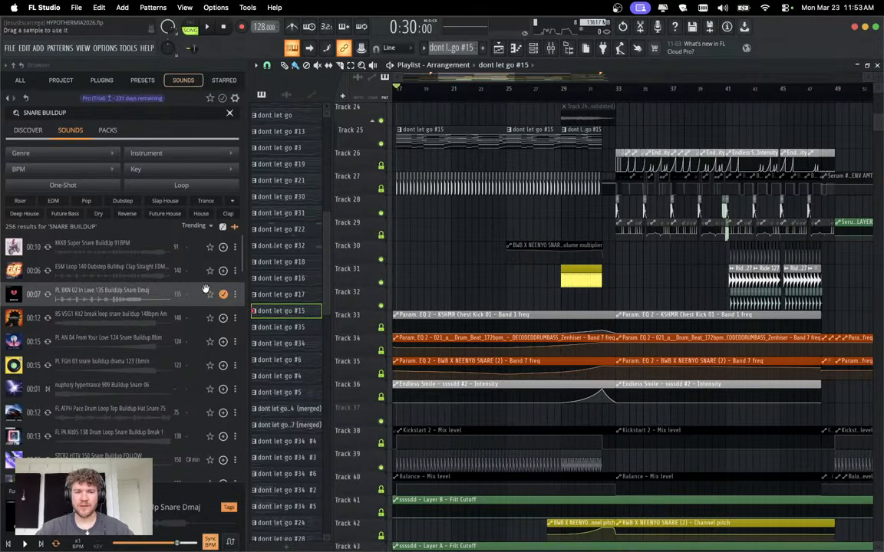
drag(223, 295, 587, 234)
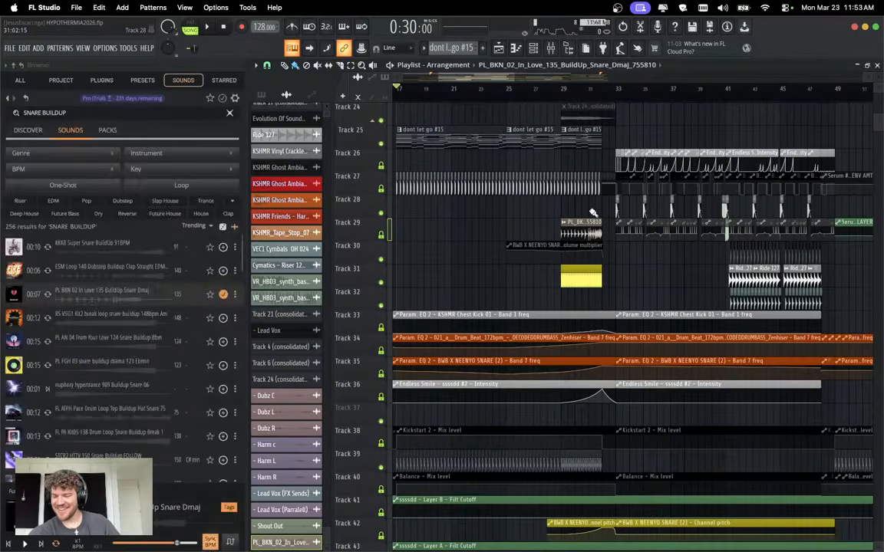
scroll(592, 212, up, 1)
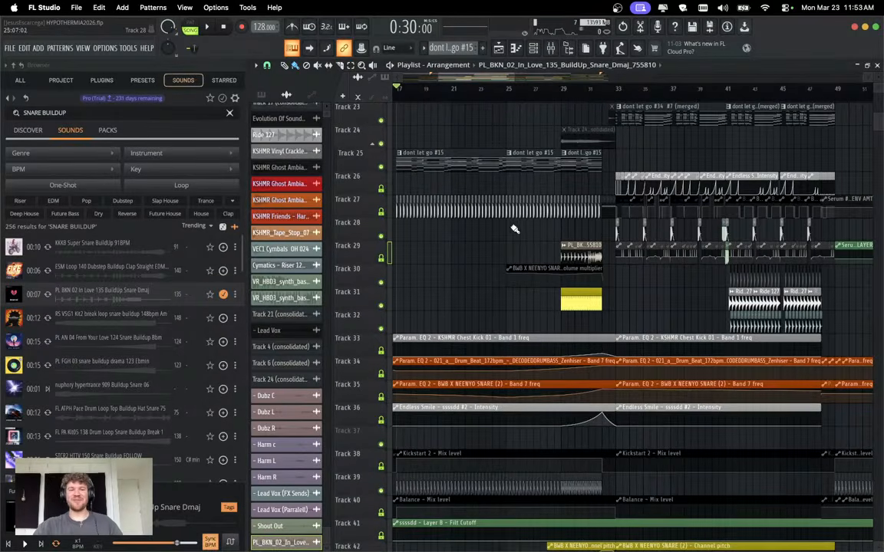
Route the PL_BKN_02_In_Love snare buildup clip on Track 29 to mixer track 83.
double_click(576, 252)
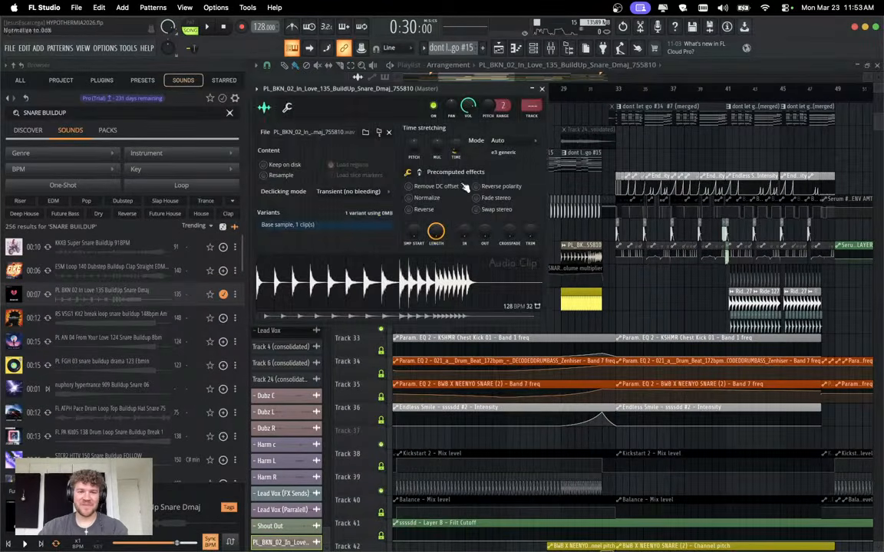
click(530, 117)
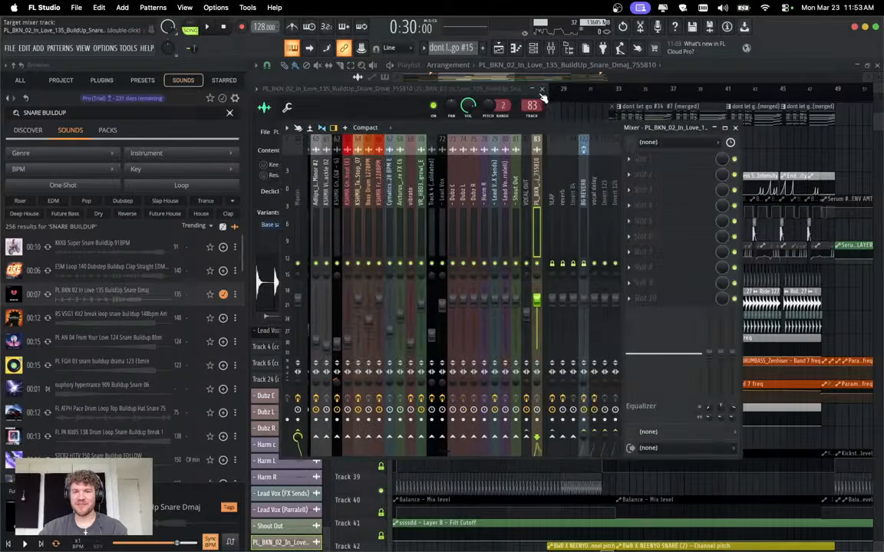
click(562, 88)
Lower the snare buildup's mixer track to about -12.1 dB while playing from bar 29, and mute its clip in the playlist.
key(space)
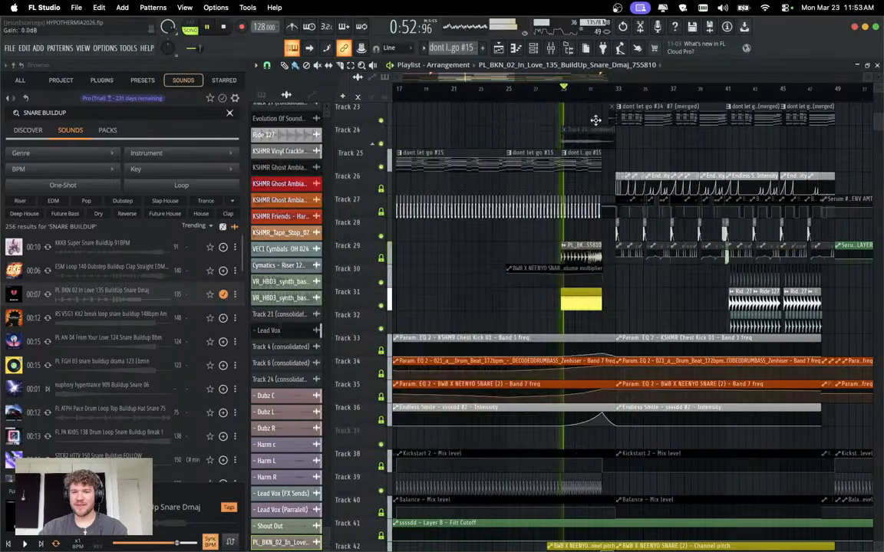
key(F9)
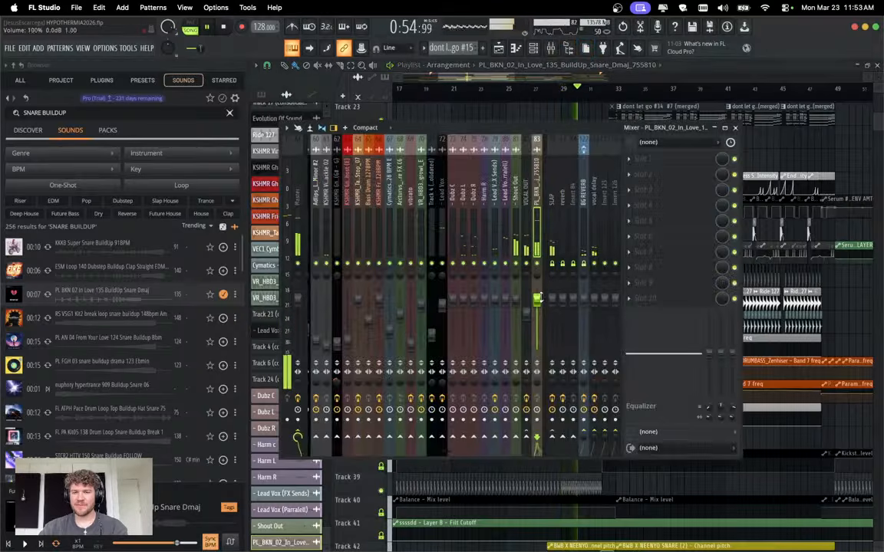
drag(537, 300, 537, 324)
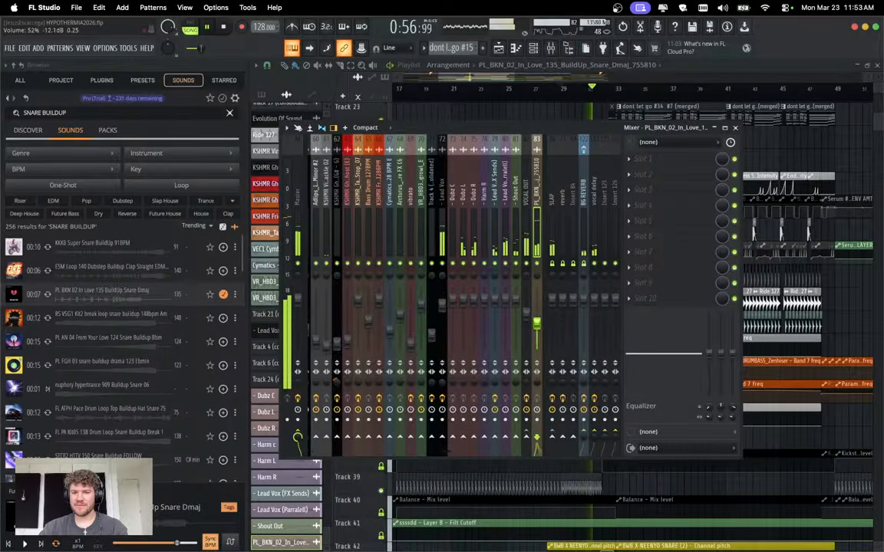
key(space)
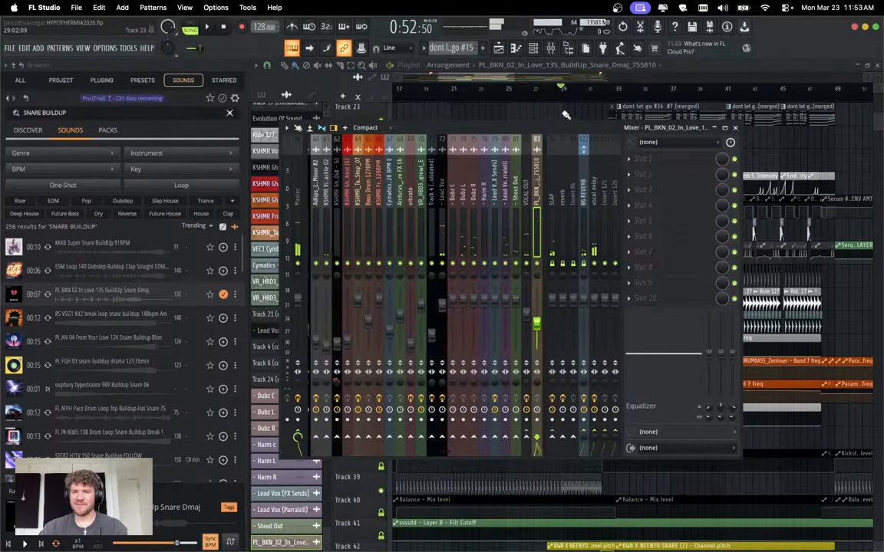
key(F9)
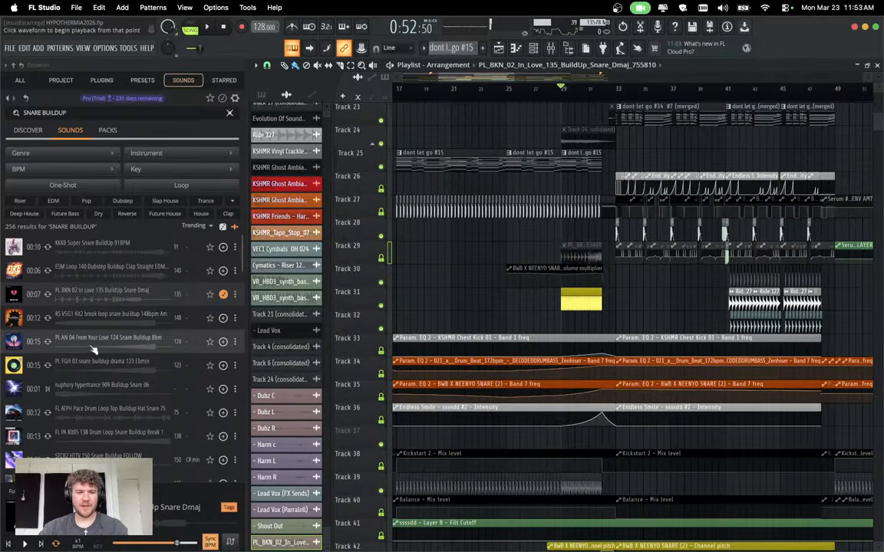
Audition the PL AN 04 From Your Love and RS VSG1 buildups, and place the PL AN 04 sample on Track 32 at bar 25.
click(48, 342)
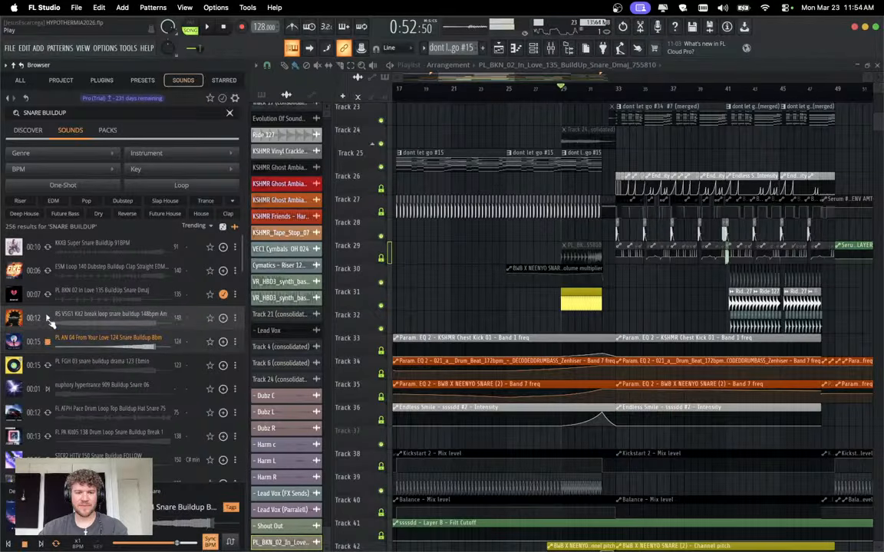
click(46, 317)
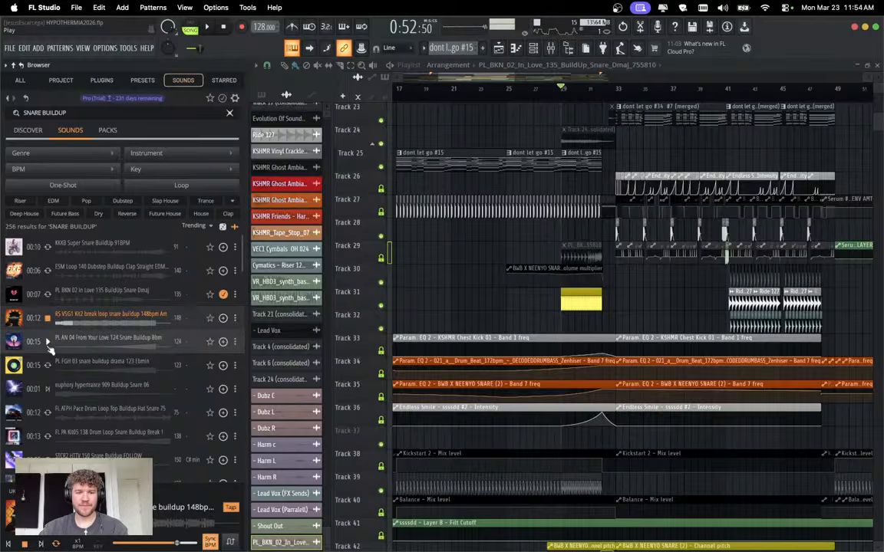
drag(142, 339, 556, 319)
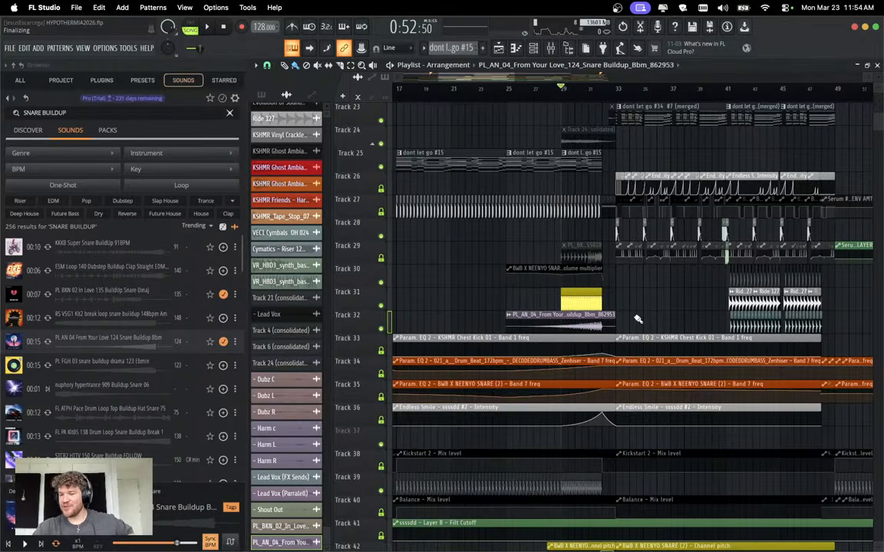
Inspect the KICK mixer track's effects and its routing and sidechain options.
click(552, 49)
click(554, 50)
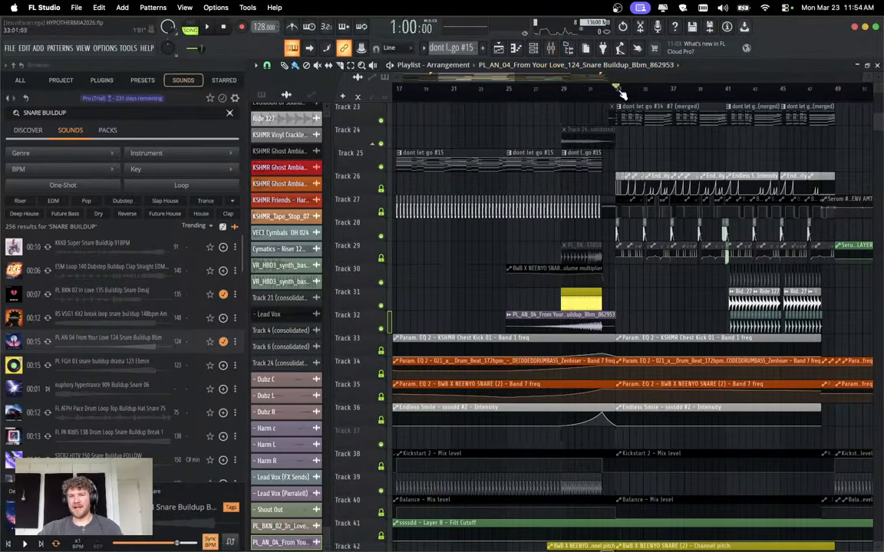
click(550, 49)
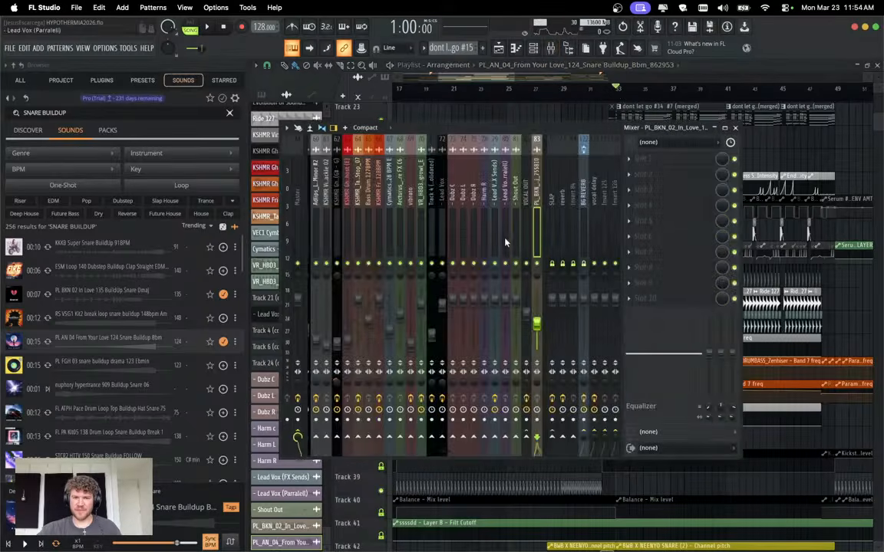
scroll(455, 213, left, 2)
scroll(457, 214, left, 6)
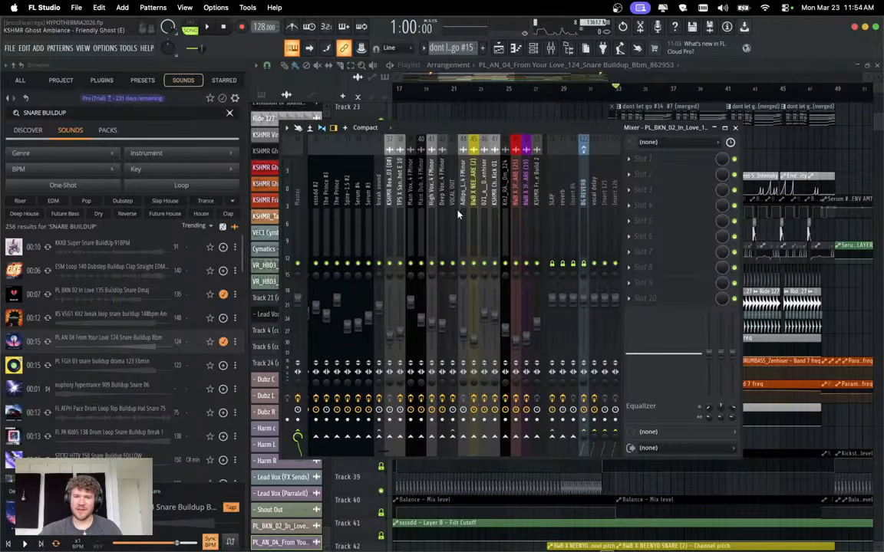
scroll(463, 198, left, 12)
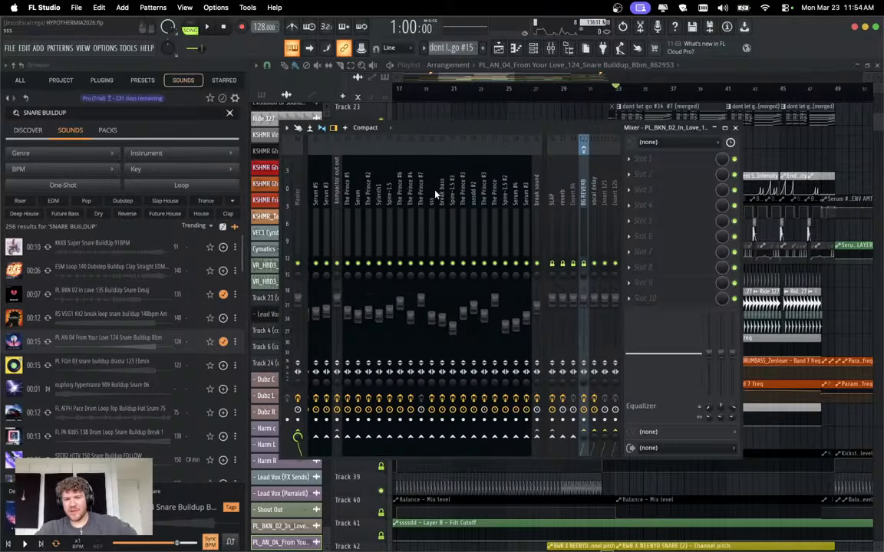
click(337, 193)
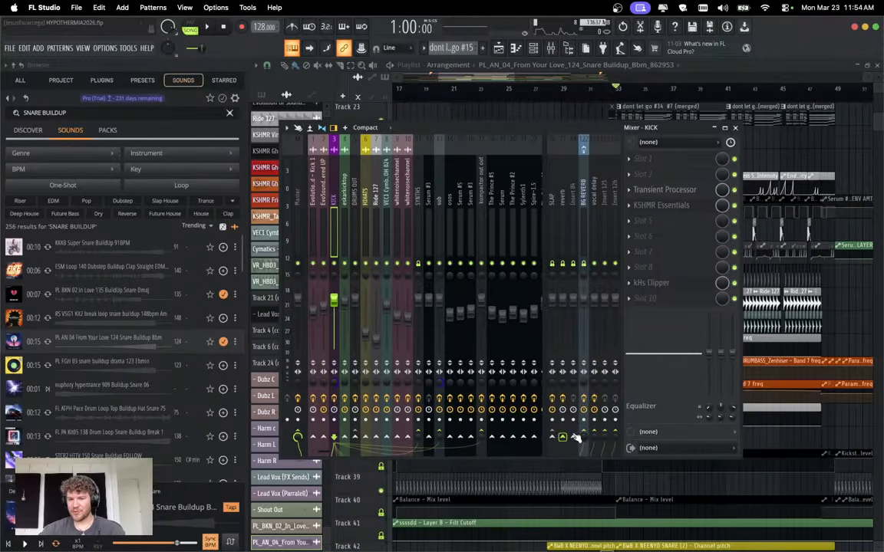
right_click(457, 438)
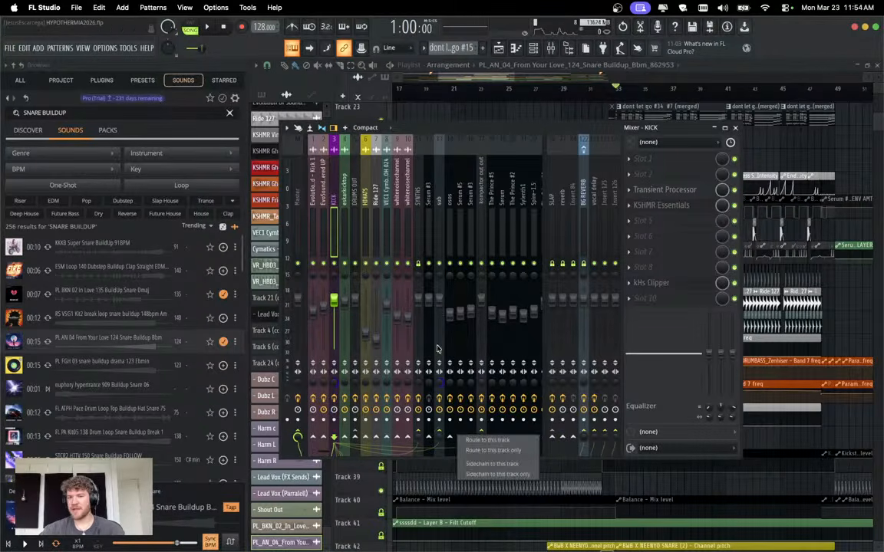
Review the kHs Compactor on the SYNTHS mixer track with INPUT 3+4 chosen as its sidechain source.
click(418, 207)
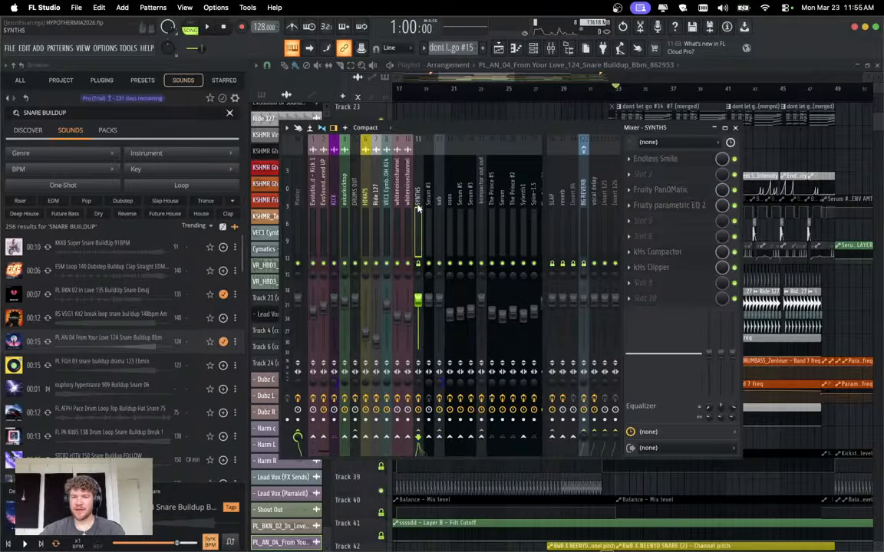
click(675, 252)
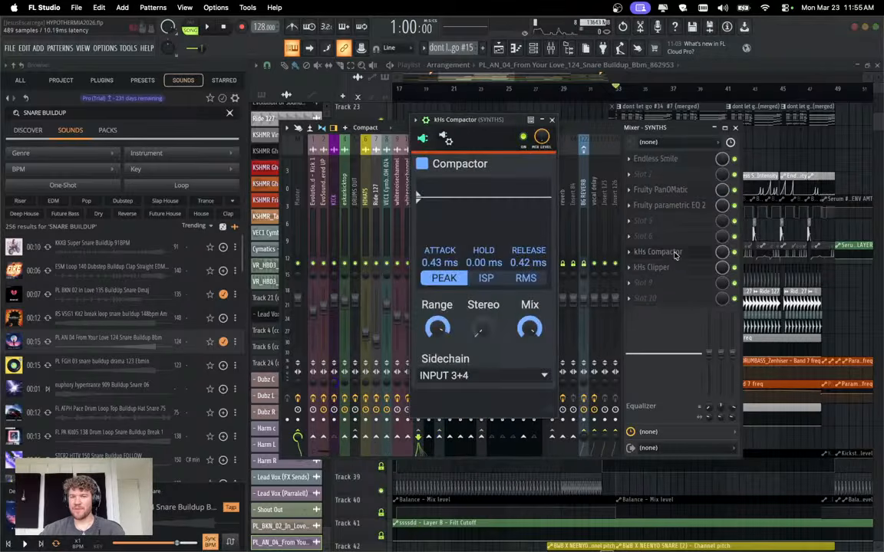
click(481, 378)
click(459, 392)
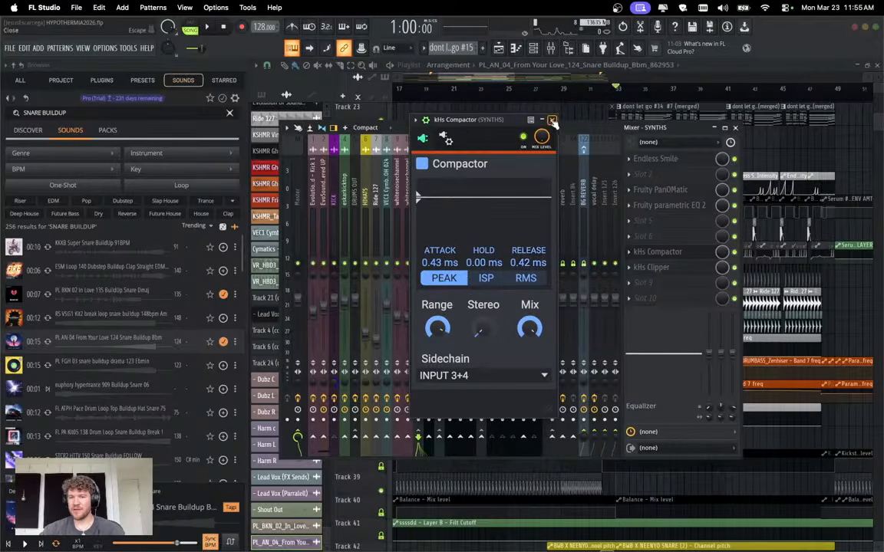
click(551, 120)
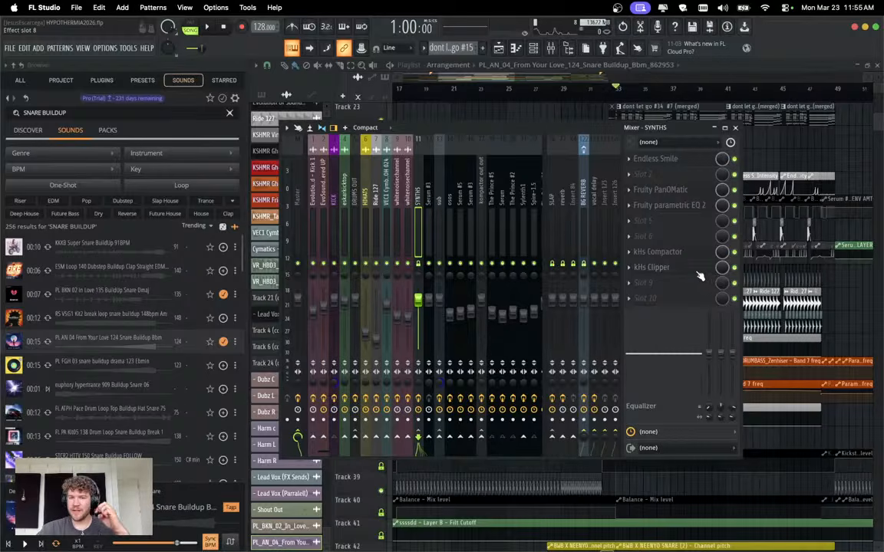
Examine the Serum #3 and Serum #5 mixer tracks and the Kickstart 2 ducking curve on Serum #5.
click(432, 197)
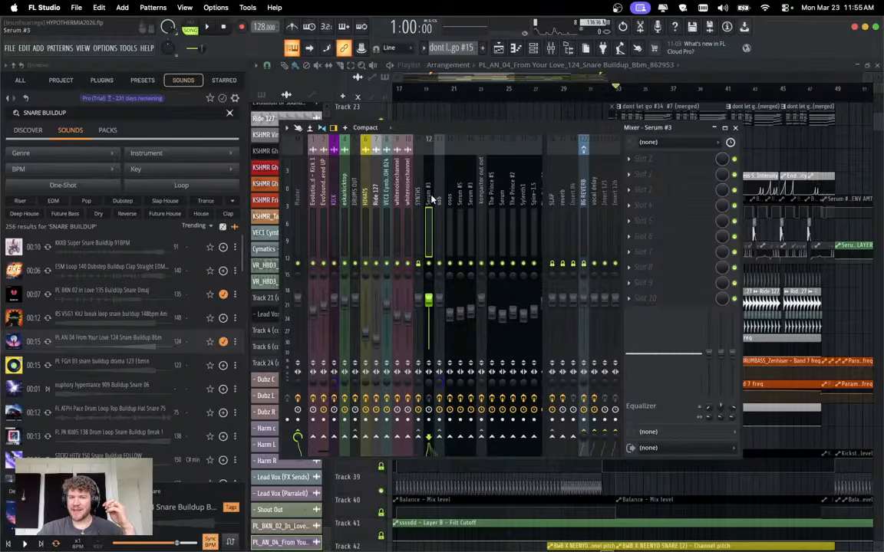
click(461, 208)
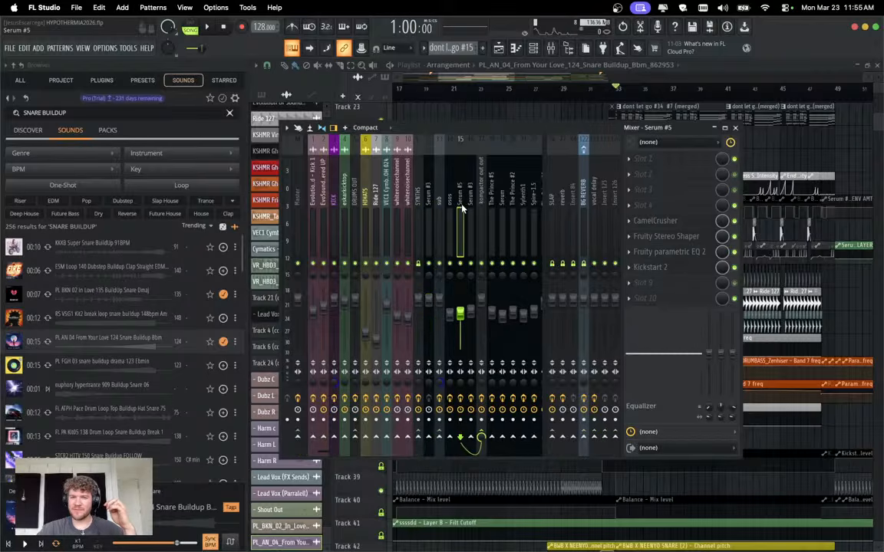
click(660, 267)
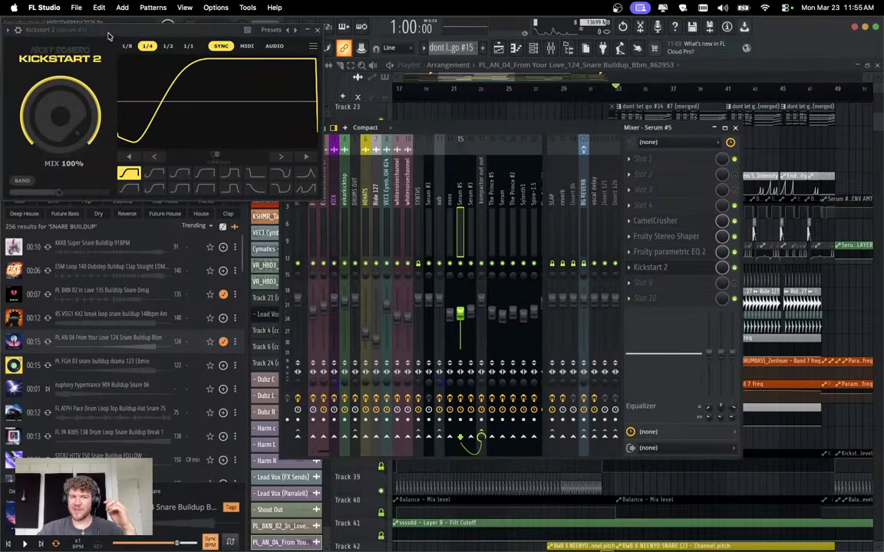
drag(109, 37, 343, 183)
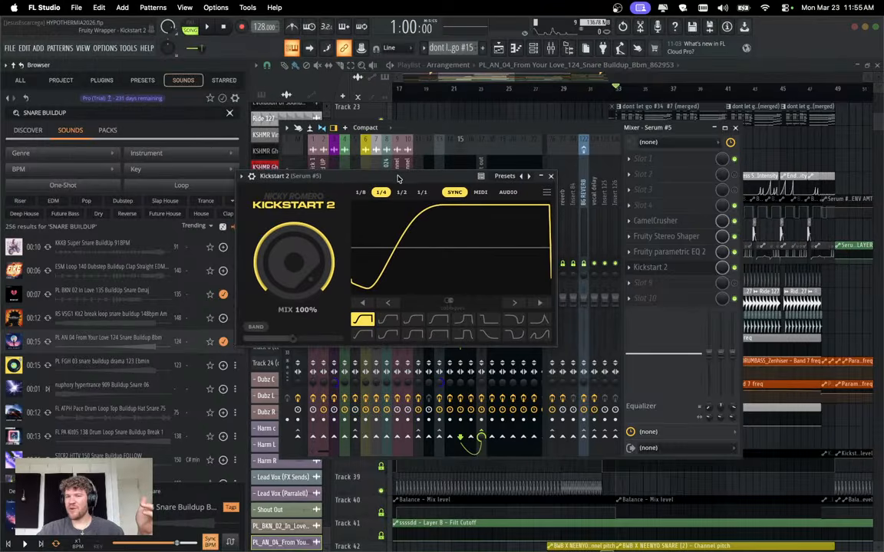
click(549, 177)
click(572, 117)
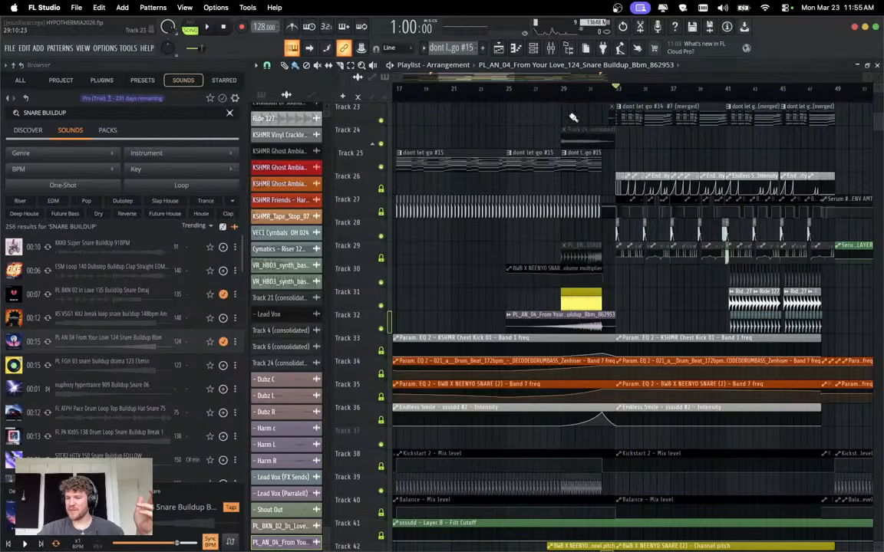
Play the drop from bar 33, stop playback, and enable Ozone 11 on the Master mixer track.
scroll(491, 175, right, 3)
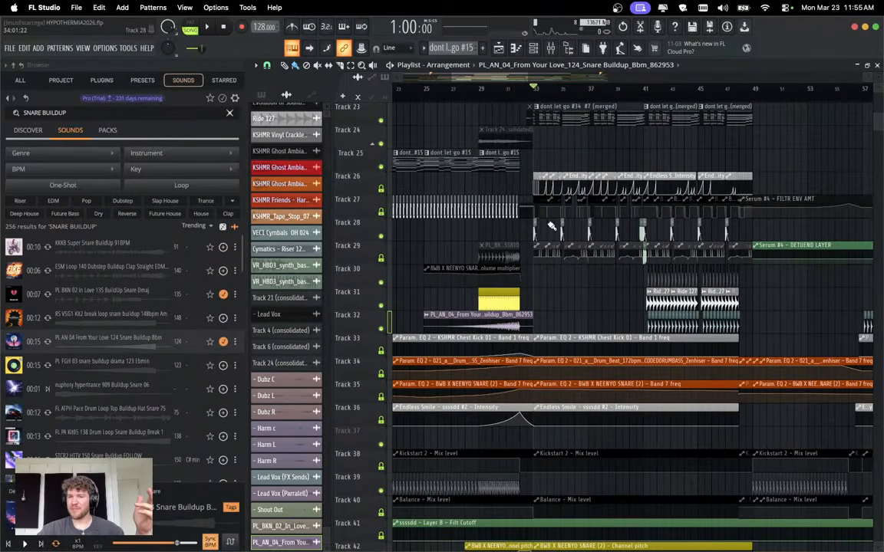
scroll(550, 225, up, 3)
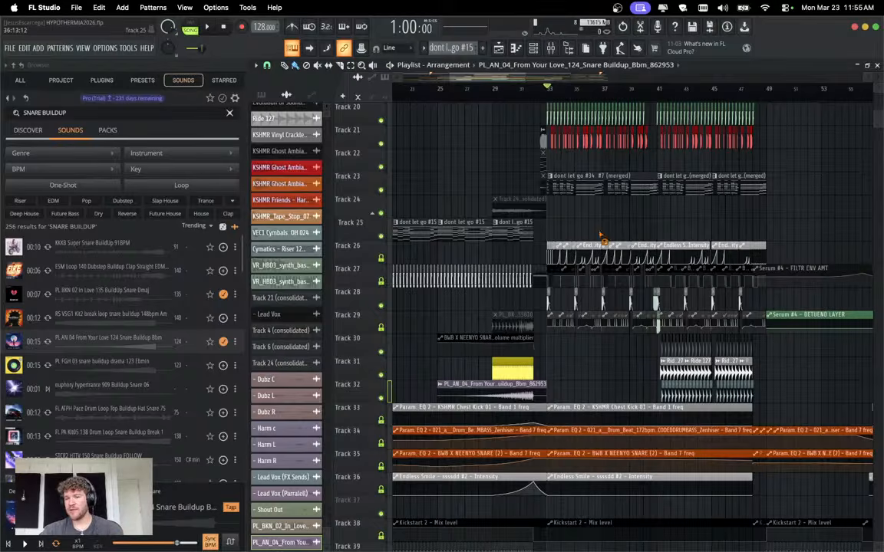
key(space)
click(551, 48)
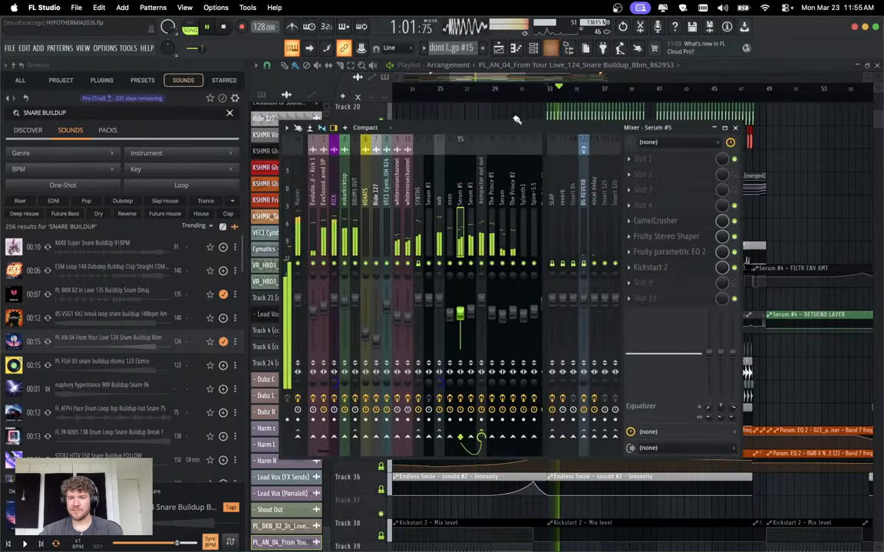
click(305, 201)
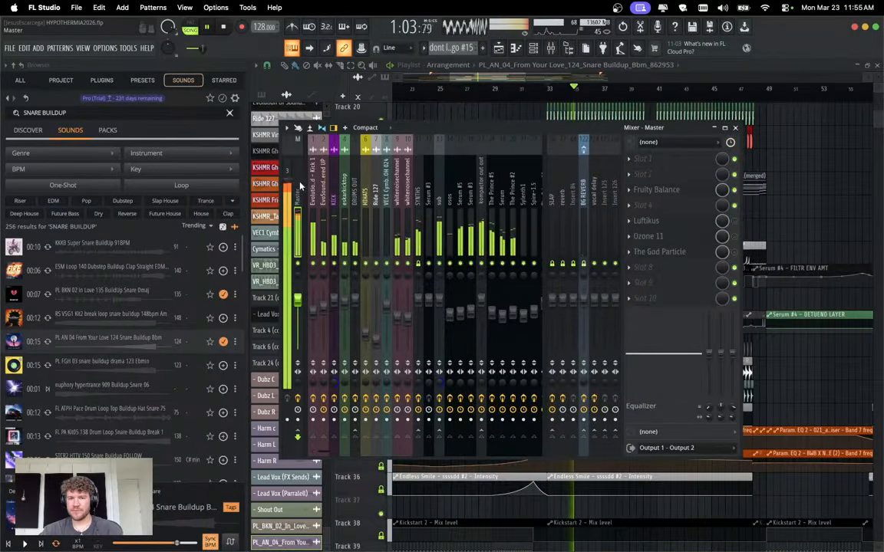
key(space)
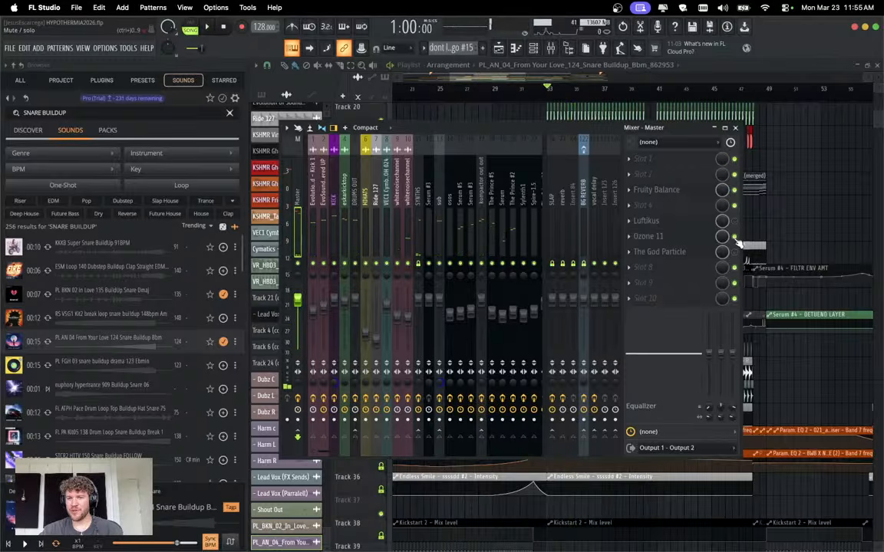
Play the drop through Ozone 11, enable The God Particle on the Master as well, and replay from bar 33 to compare.
key(space)
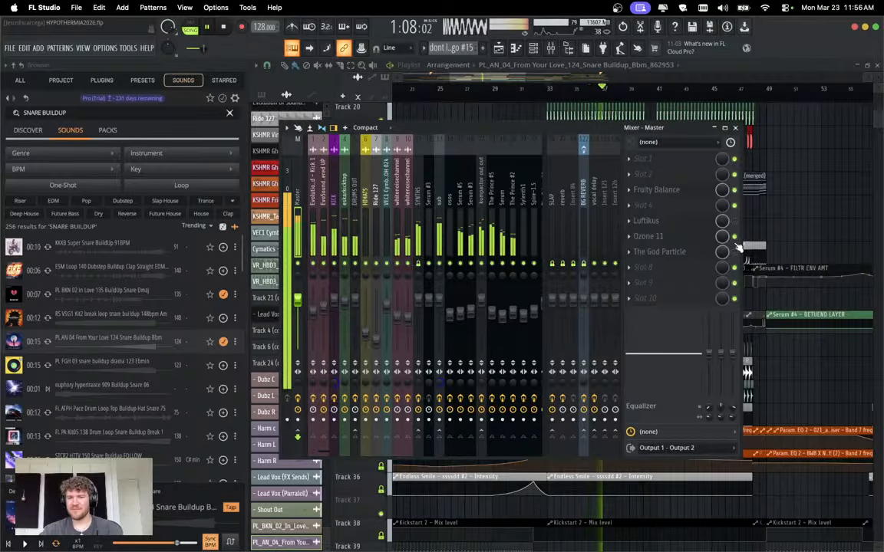
key(space)
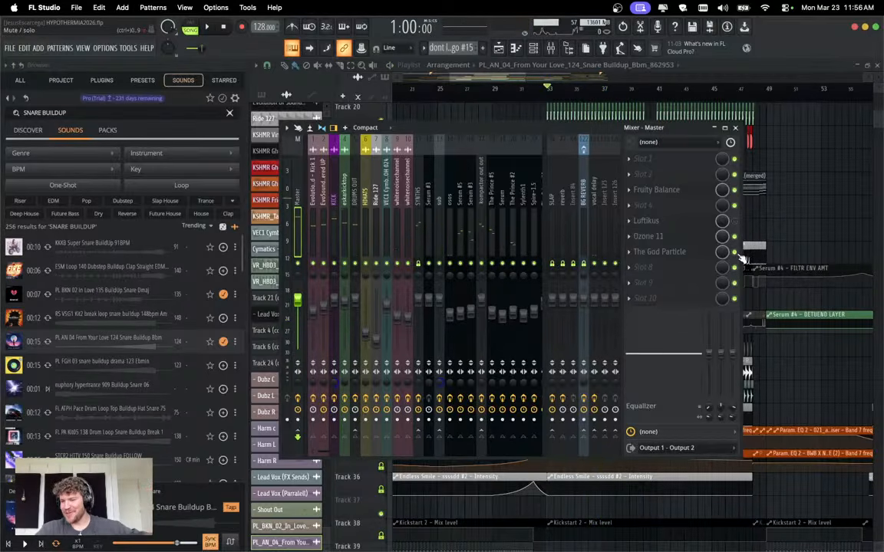
key(space)
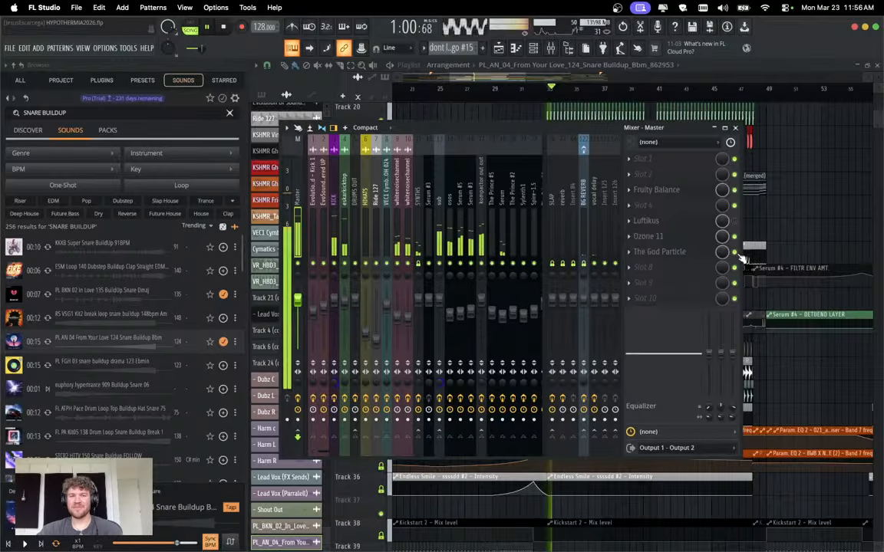
key(space)
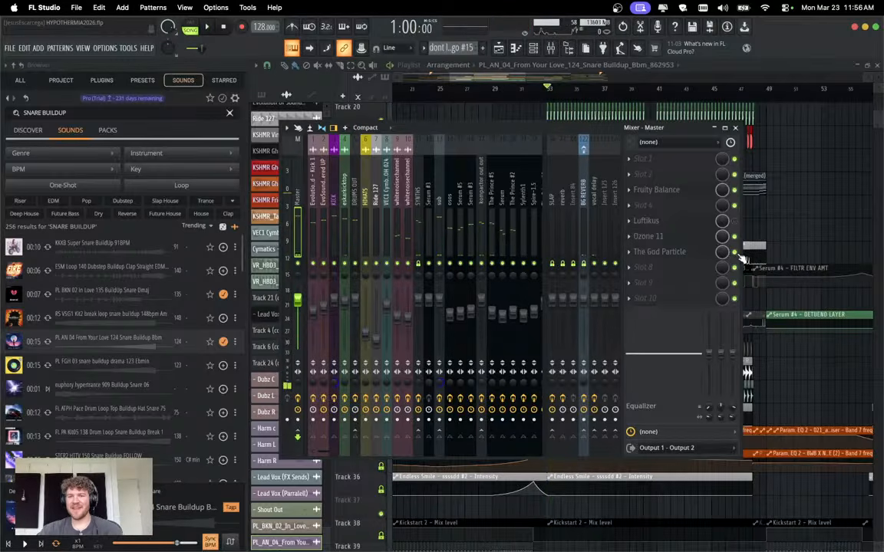
key(space)
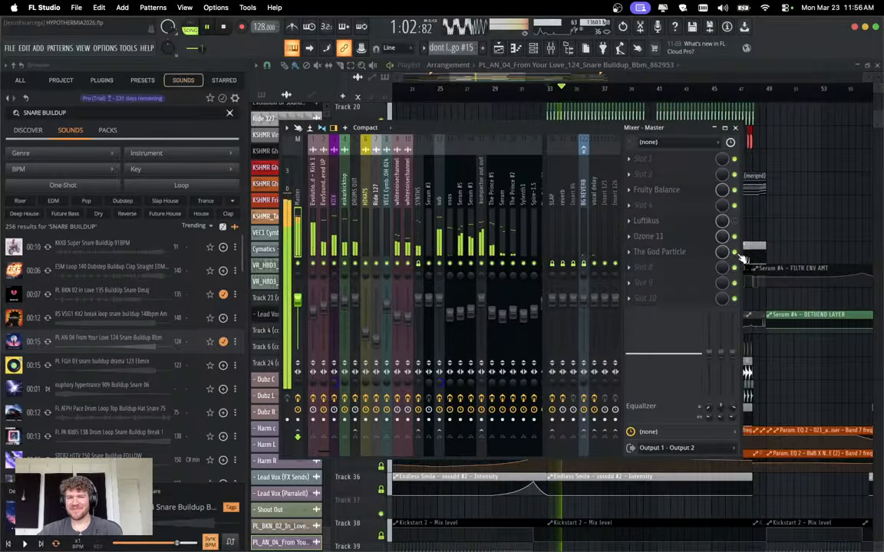
Stop playback of the drop and save the project.
key(space)
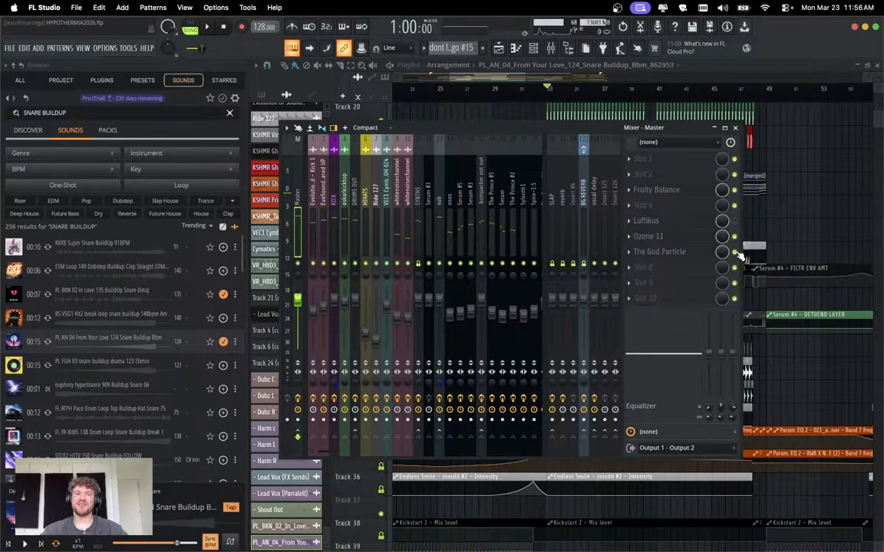
click(10, 48)
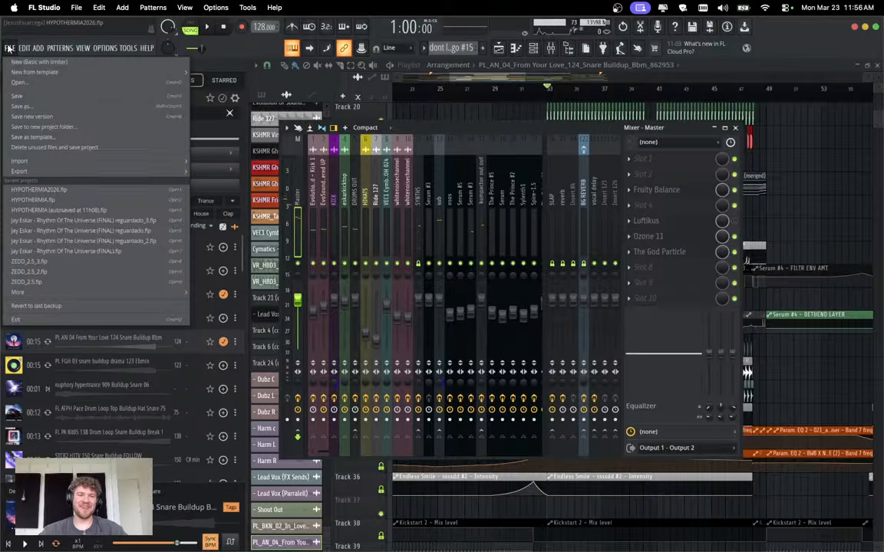
click(19, 97)
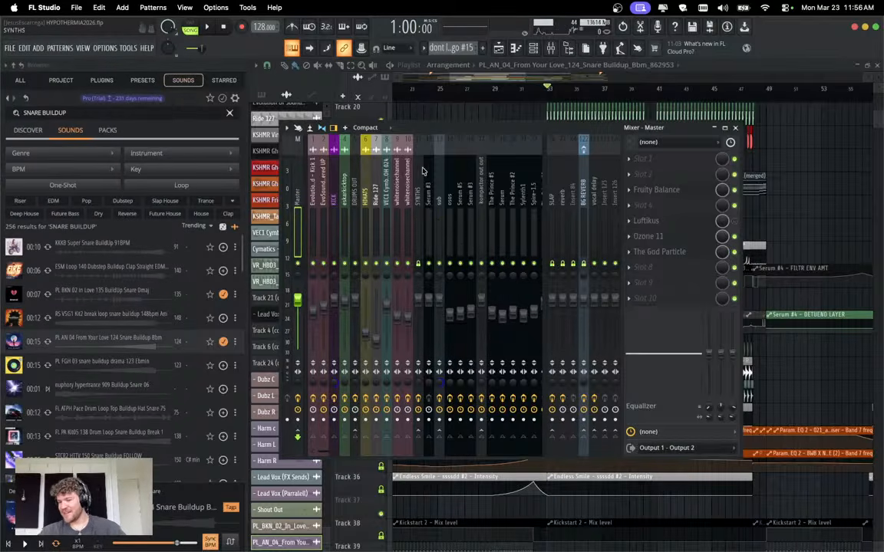
Inspect The God Particle's controls and its oversampling and metering settings on the Master, and close the plugin.
click(660, 251)
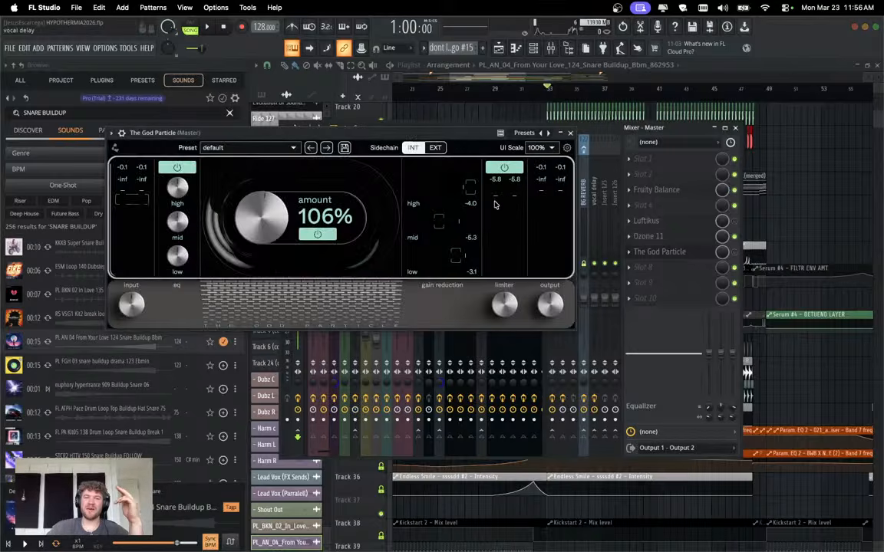
click(566, 148)
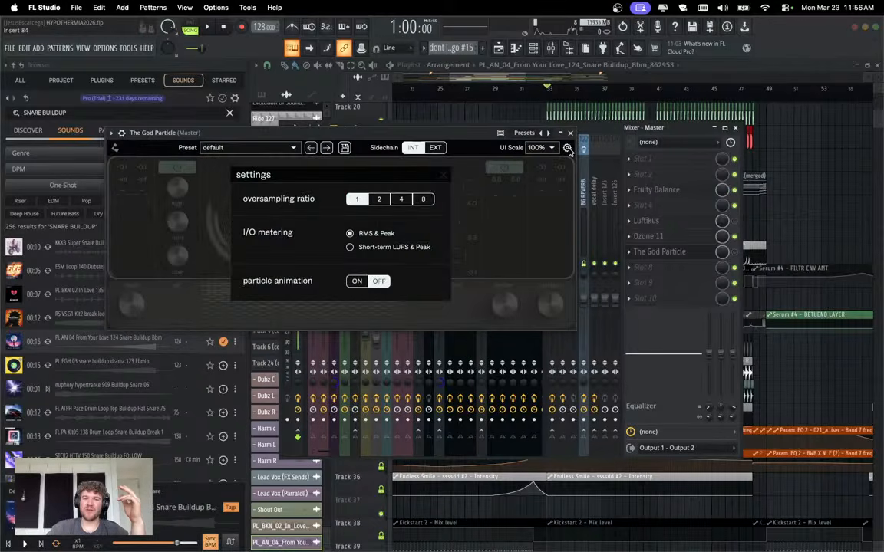
click(527, 237)
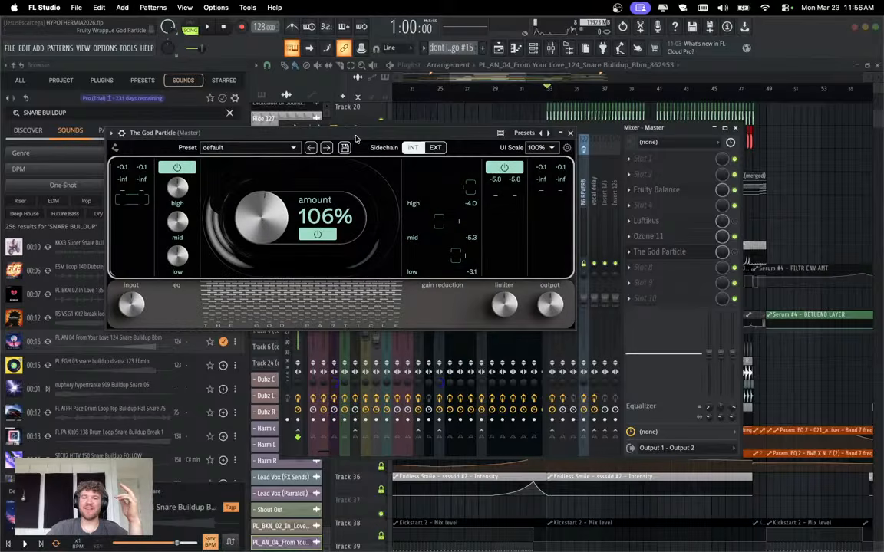
drag(357, 138, 353, 163)
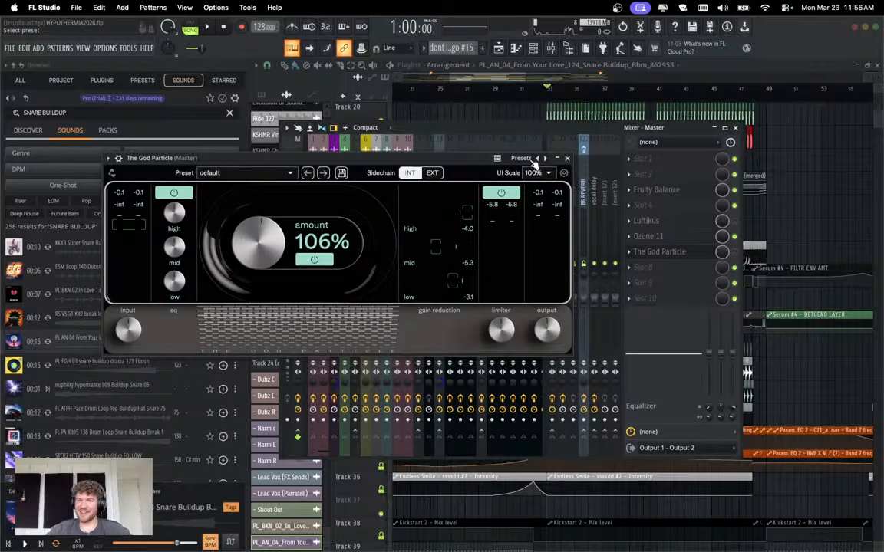
click(568, 159)
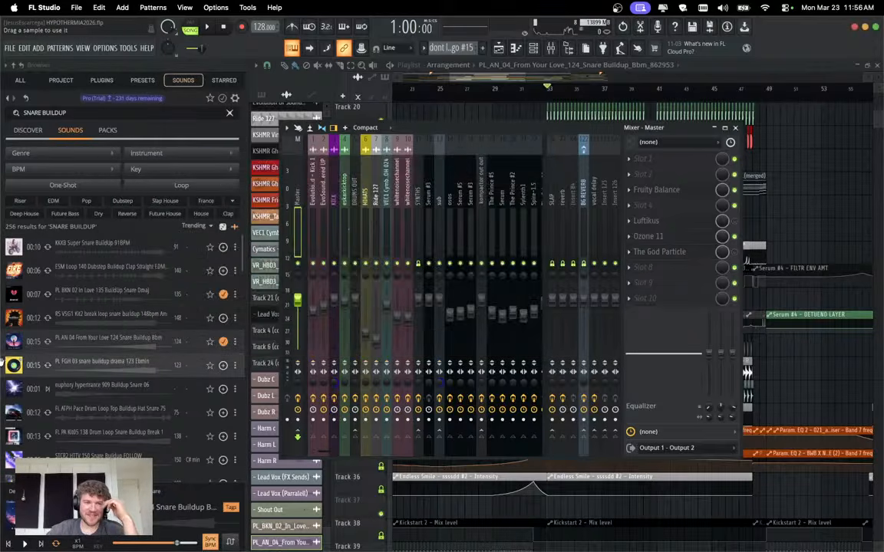
Play the buildup from bar 25 while checking the PL_AN_04 From Your Love snare buildup clip's channel settings and the mixer levels.
click(734, 128)
scroll(585, 325, down, 8)
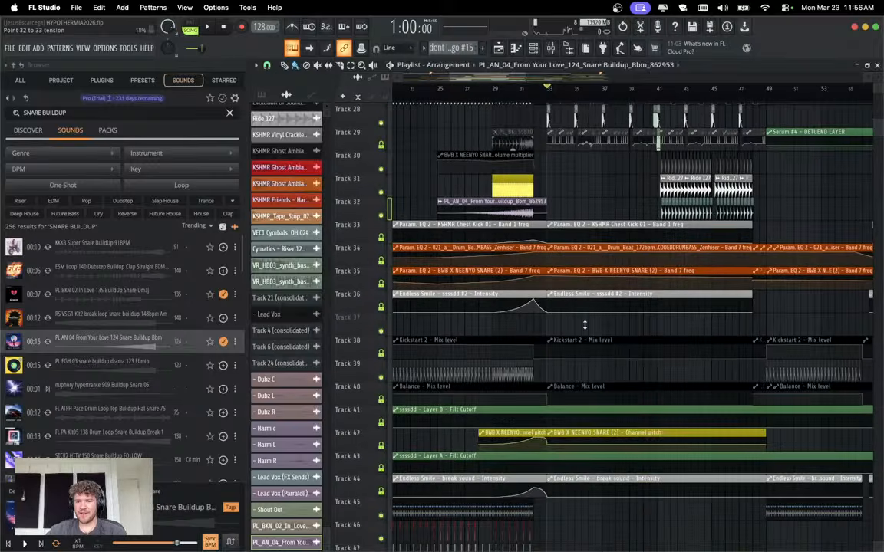
scroll(585, 326, up, 3)
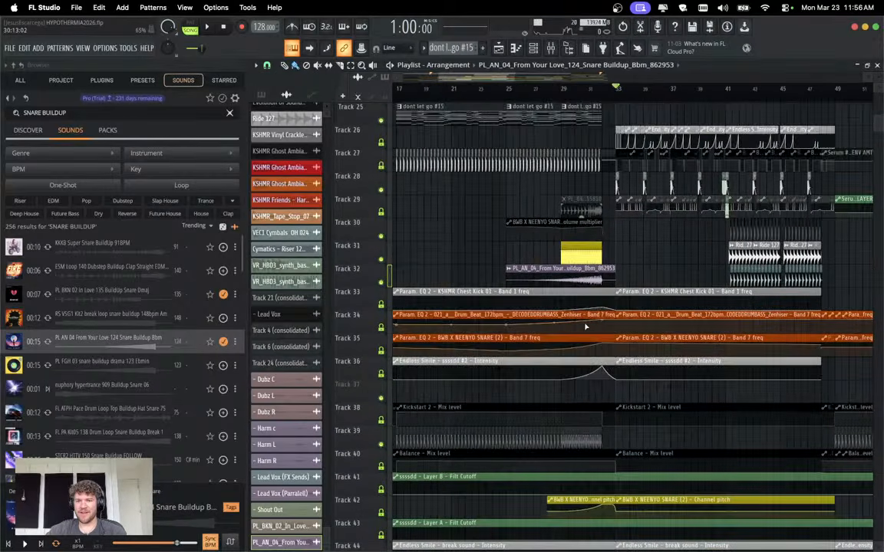
double_click(577, 274)
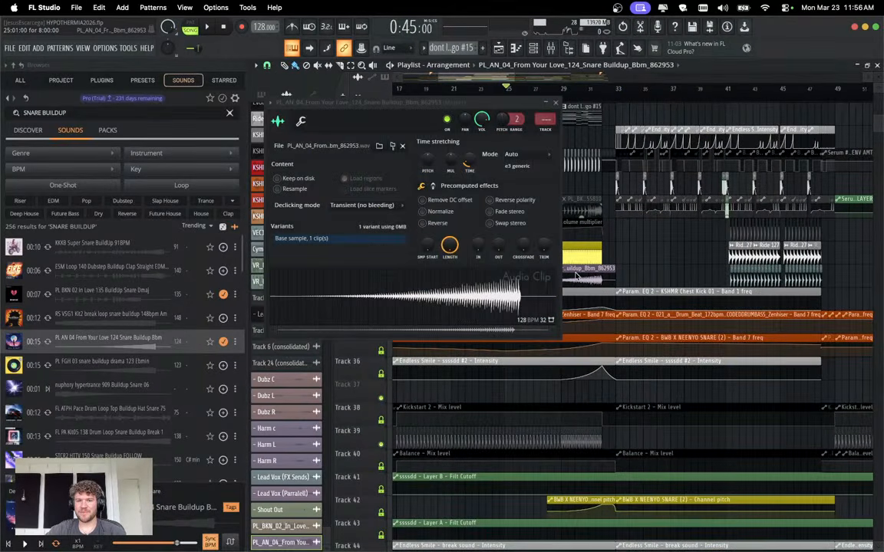
key(space)
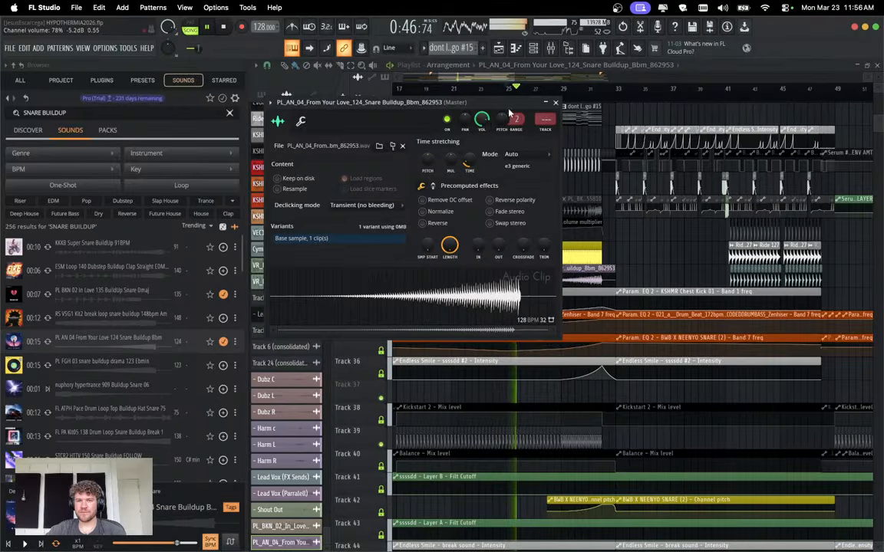
key(F9)
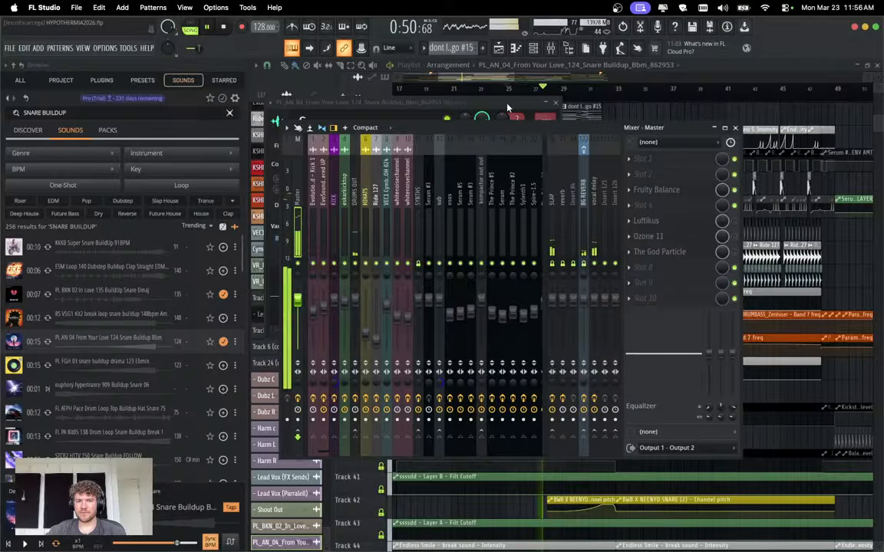
click(513, 66)
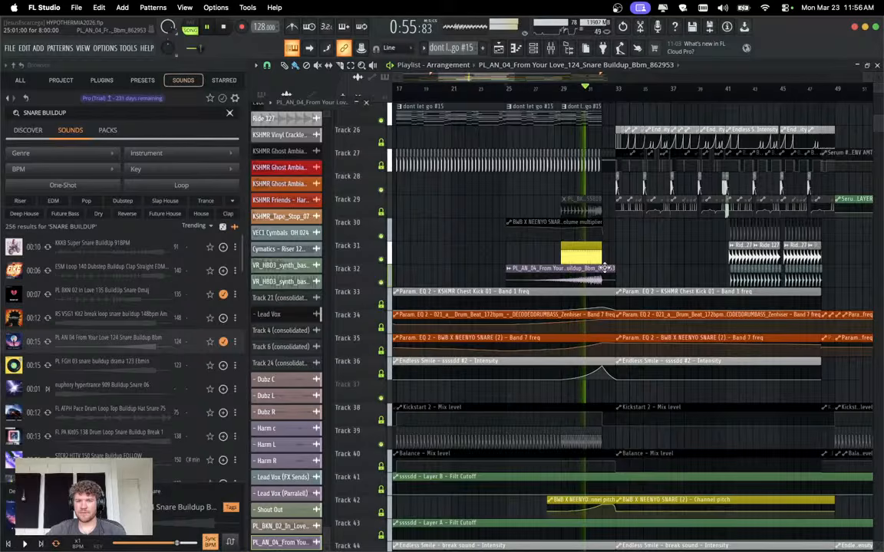
Route the PL_AN_04 From Your Love snare buildup clip to its own mixer track 84 and stop playback.
double_click(602, 268)
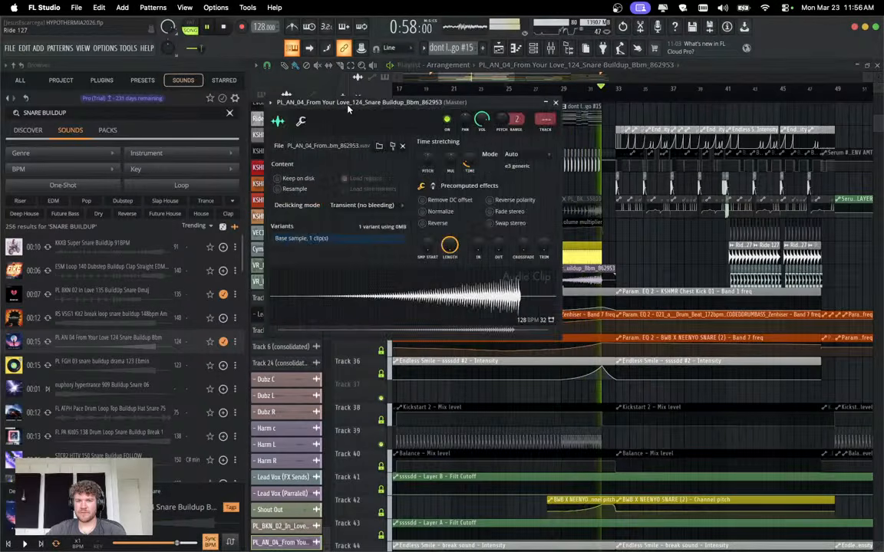
key(super+l)
key(space)
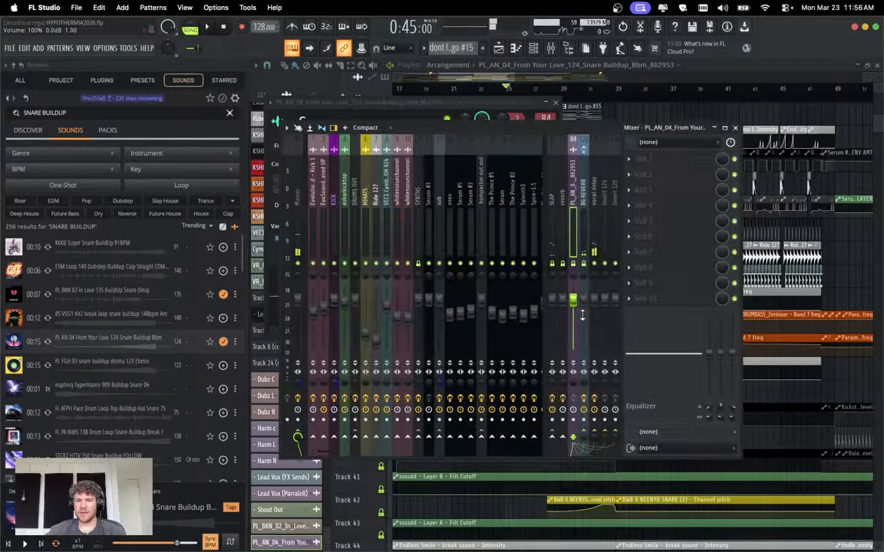
Try shifting the snare buildup's mixer track one position to the right and back.
right_click(572, 211)
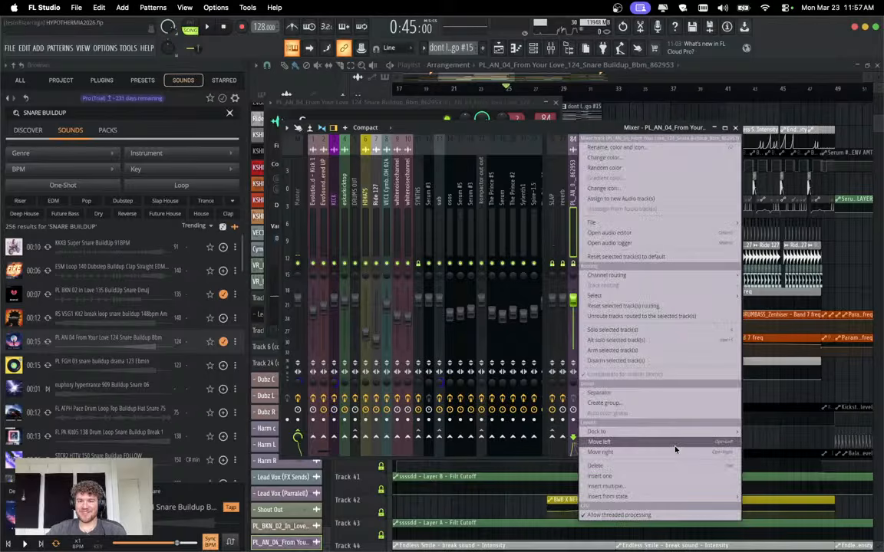
click(675, 450)
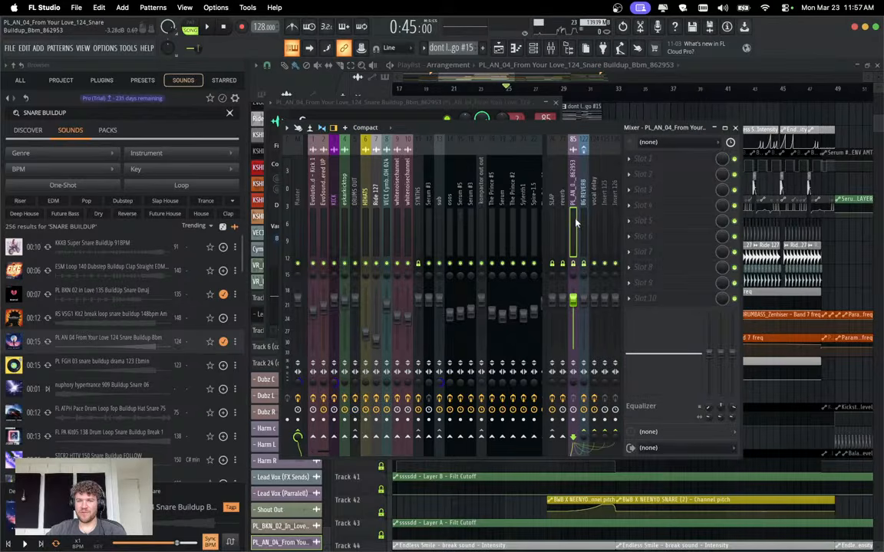
right_click(576, 222)
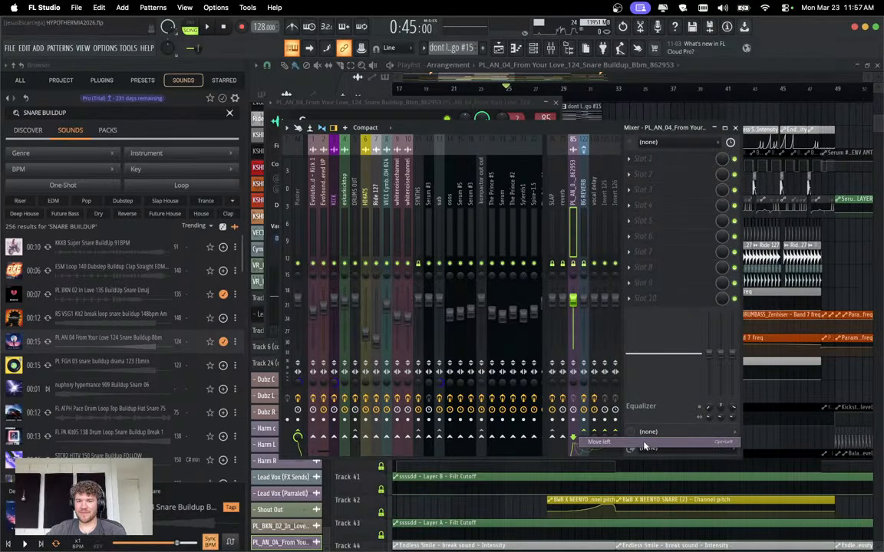
click(644, 443)
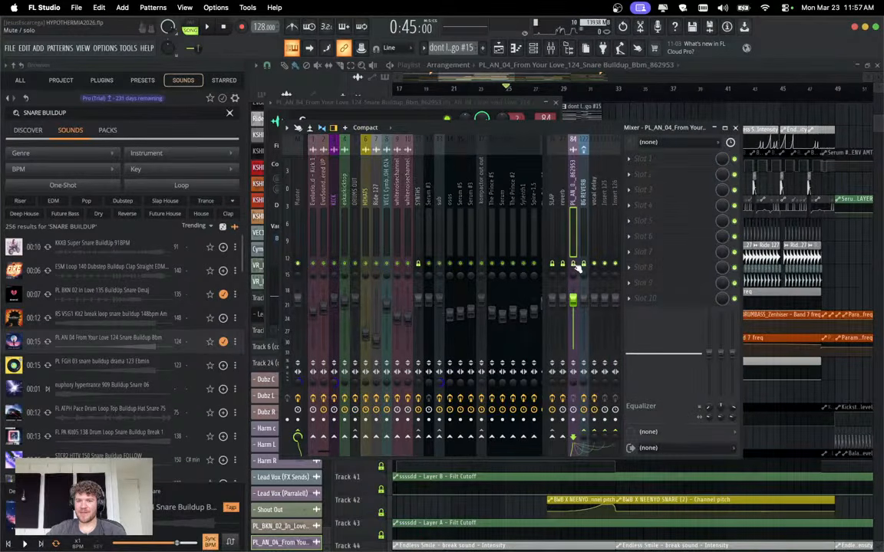
Dock the snare buildup's mixer track to the middle section of the mixer.
right_click(578, 268)
mouse_move(661, 436)
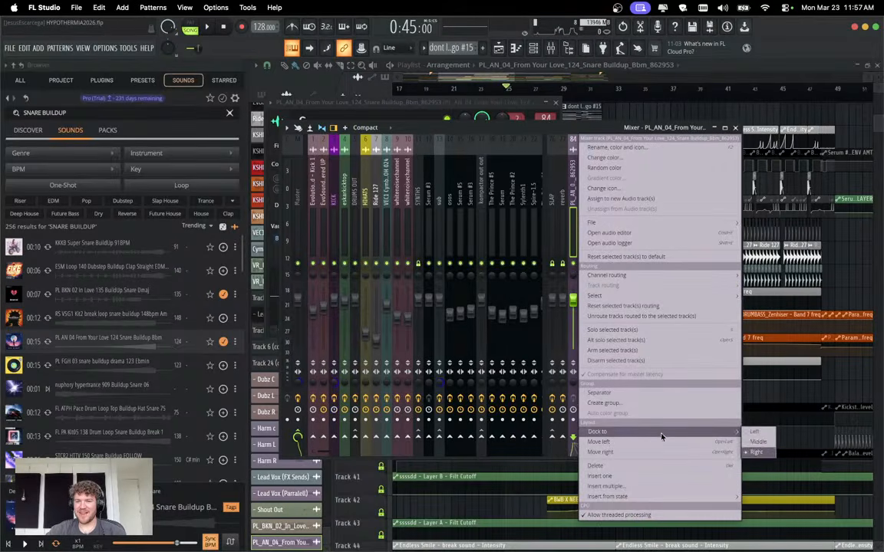
click(771, 445)
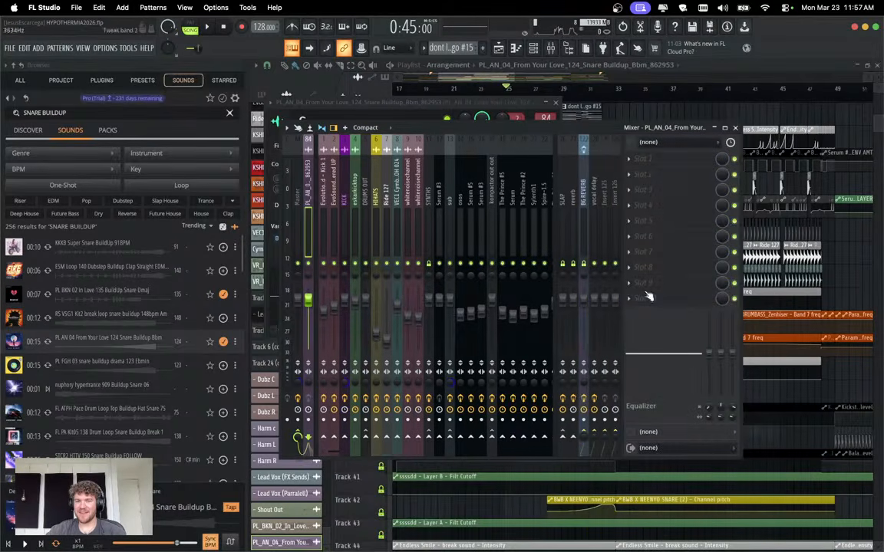
right_click(313, 203)
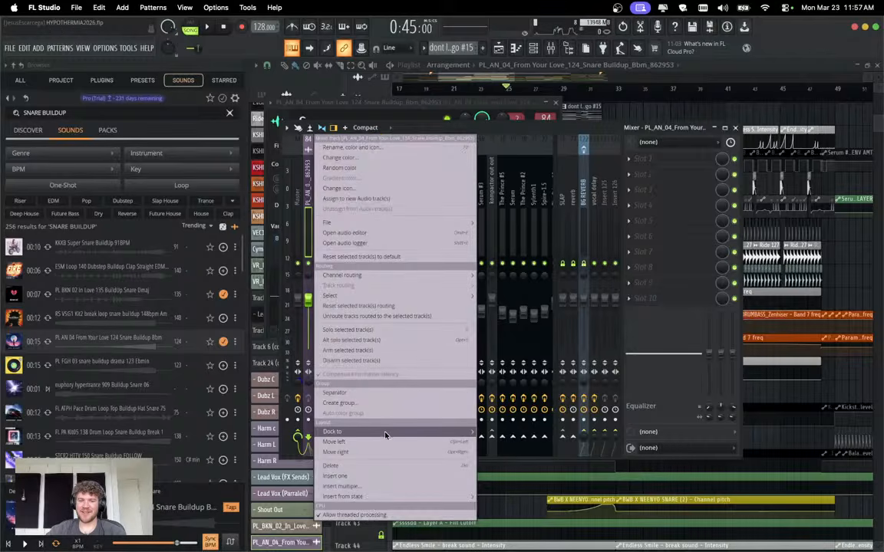
mouse_move(383, 431)
click(504, 444)
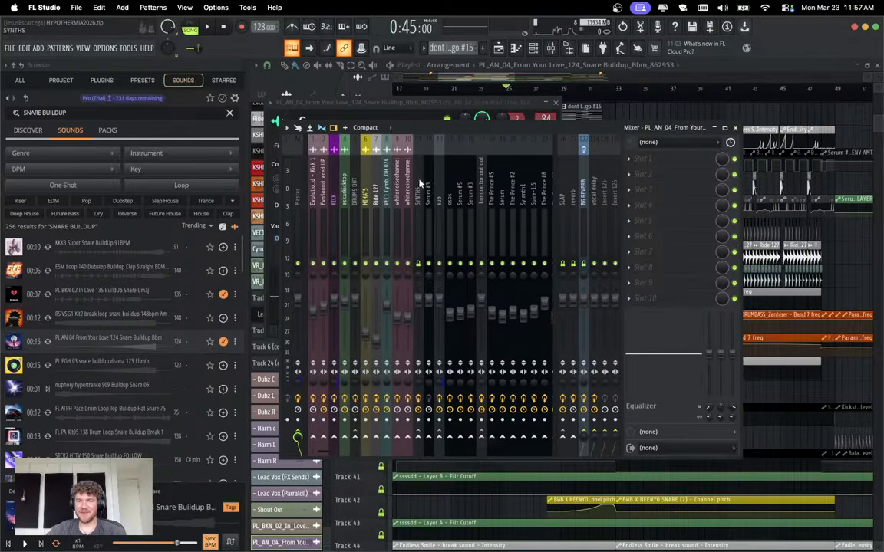
Replay the buildup from about bar 30 while looking through the mixer tracks for the snare buildup, and stop playback.
key(space)
scroll(491, 219, down, 3)
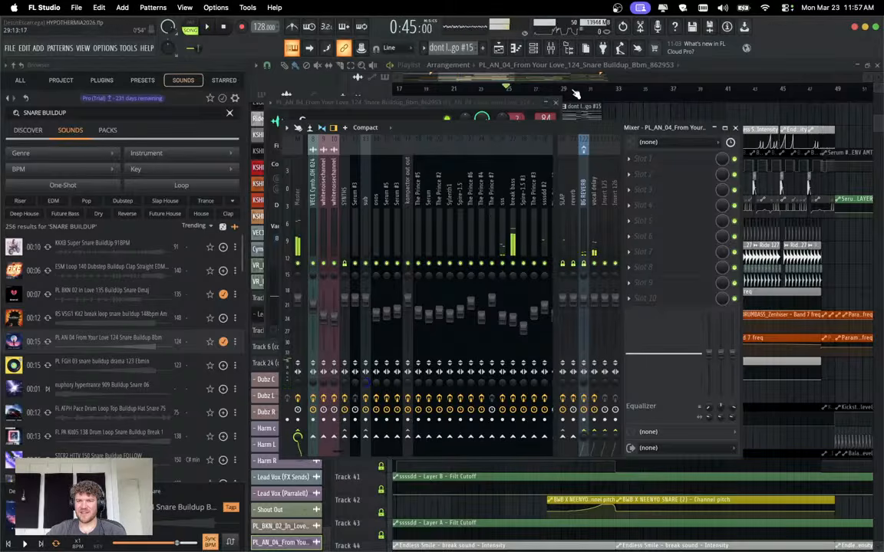
click(575, 89)
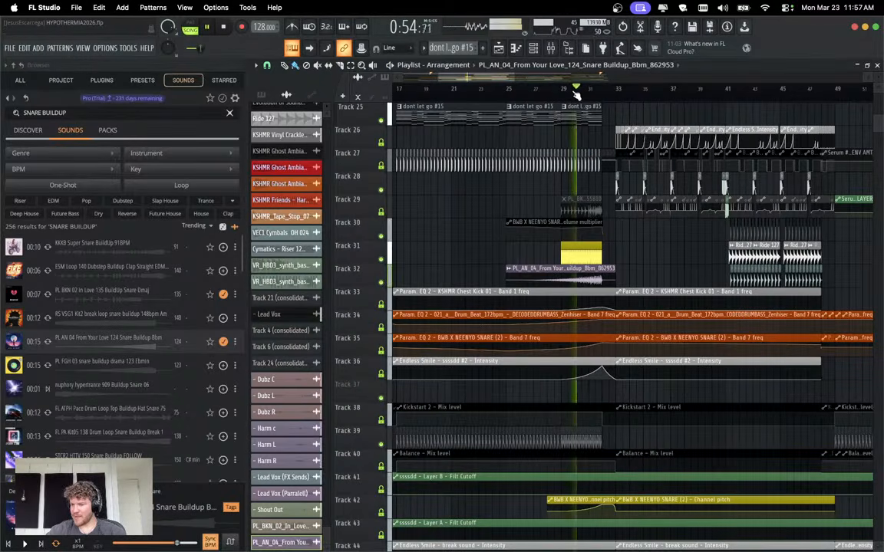
click(510, 47)
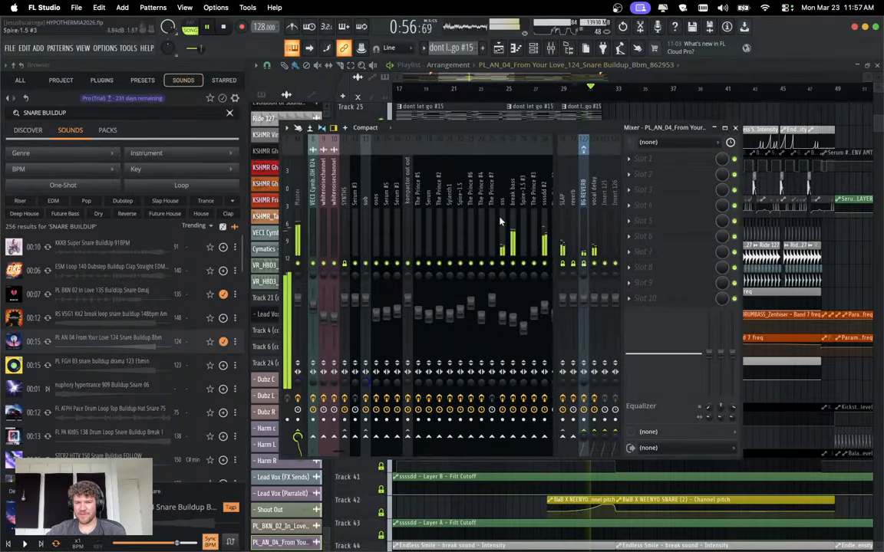
scroll(490, 215, down, 8)
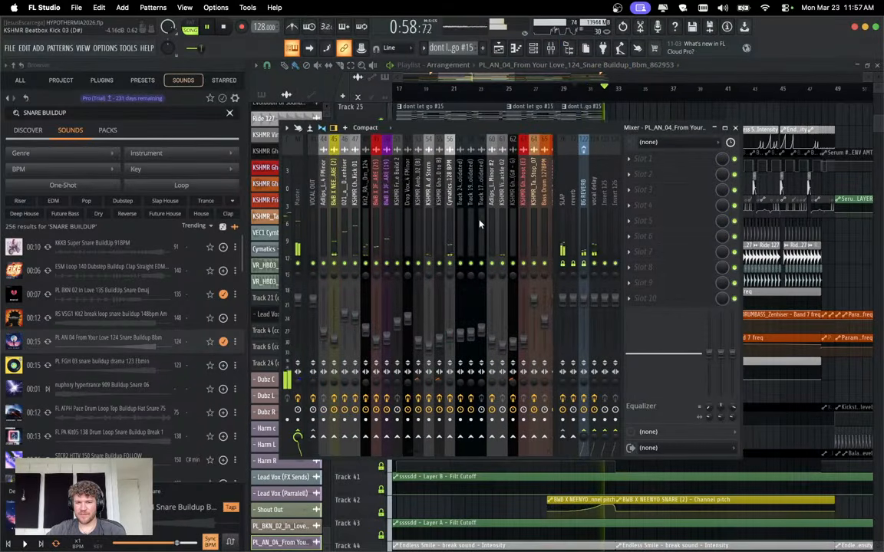
key(space)
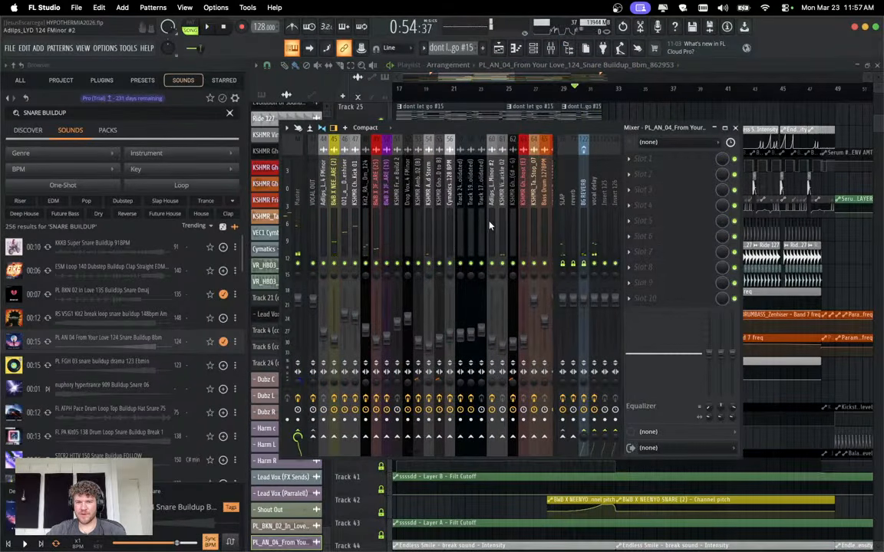
Select the KSHMR Ghost Ambiance mixer track 63 and save the project.
click(522, 209)
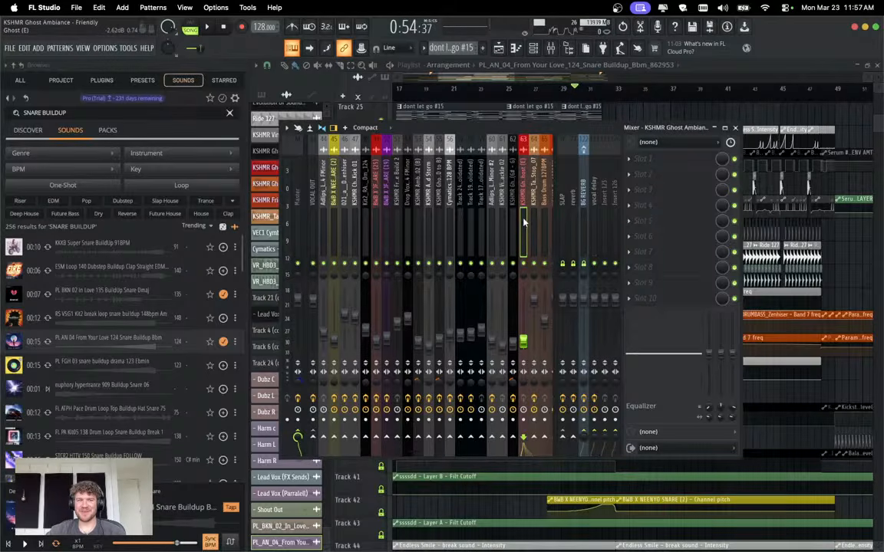
click(11, 49)
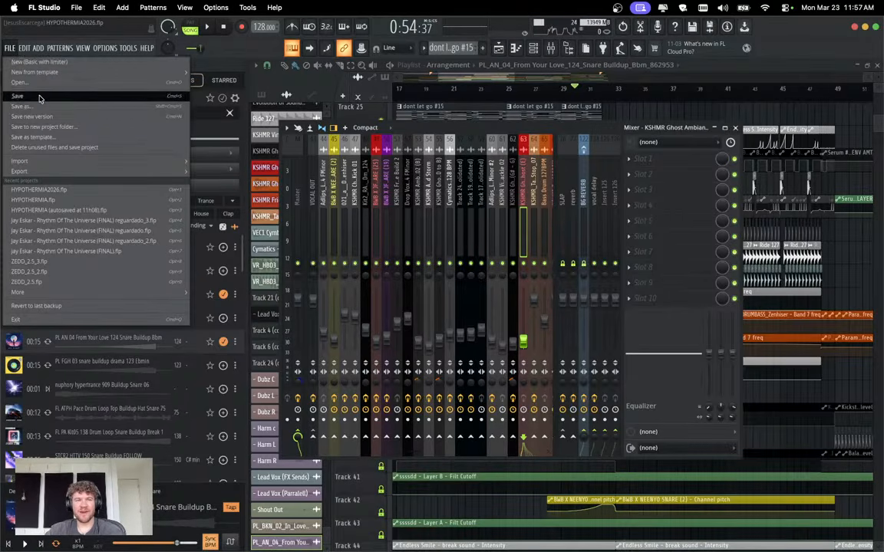
click(41, 97)
Play the buildup into the drop and lower the snare buildup's mixer track 84 to 50% (-12.6 dB).
scroll(484, 186, right, 10)
scroll(484, 186, right, 1)
key(space)
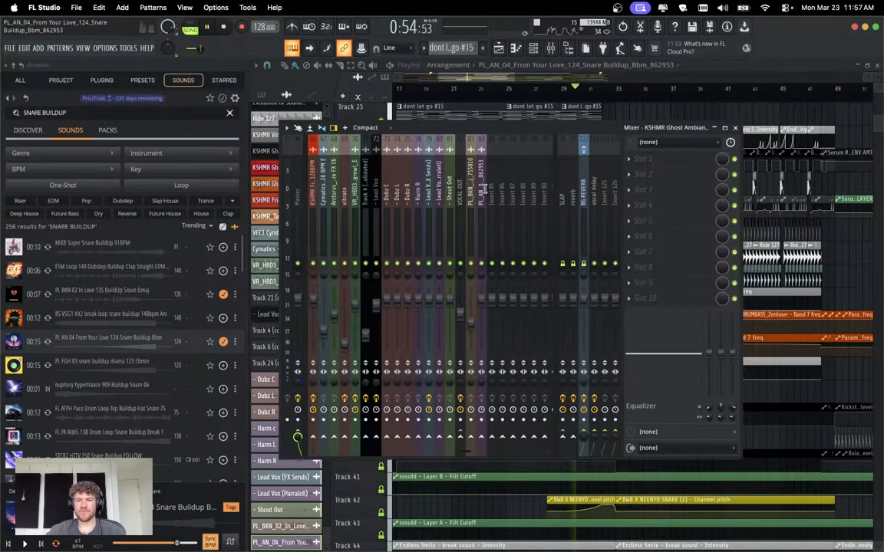
click(484, 189)
drag(482, 299, 481, 325)
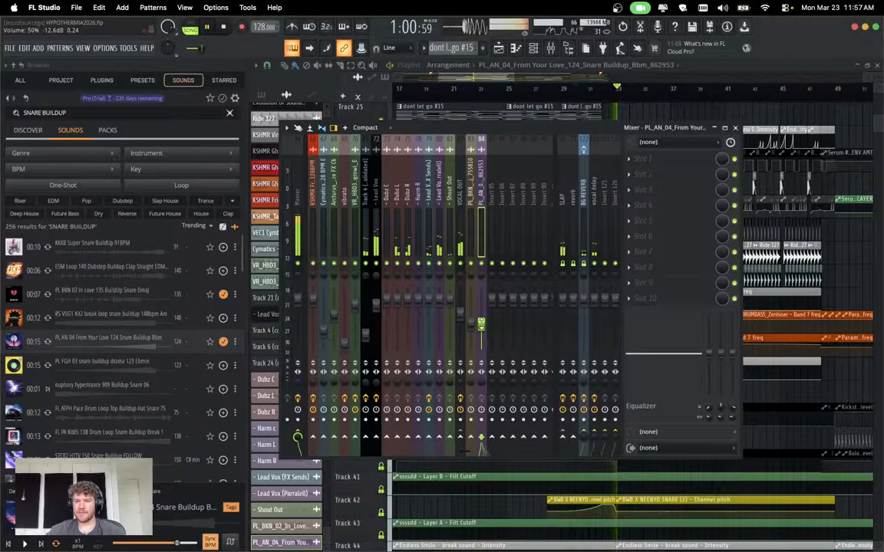
key(space)
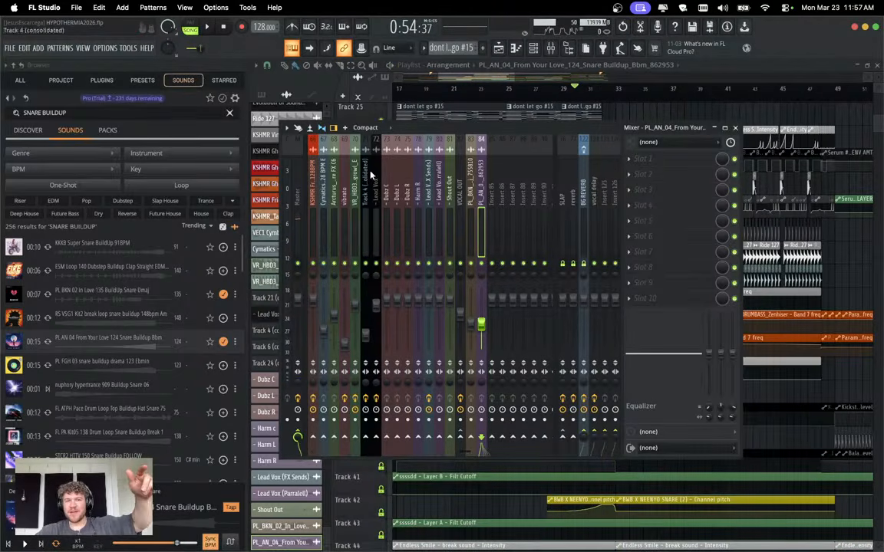
Keep the mixer's track layout at Compact and enlarge the mixer window's height.
click(365, 127)
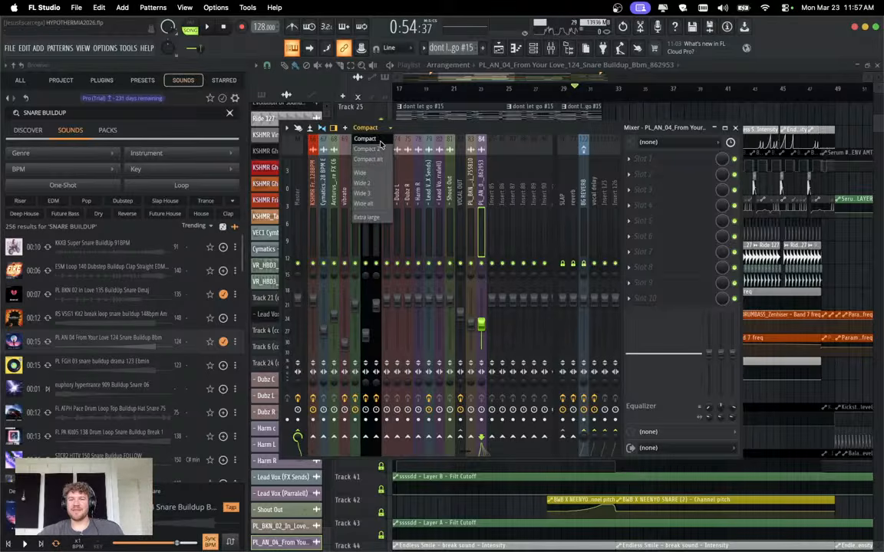
click(374, 140)
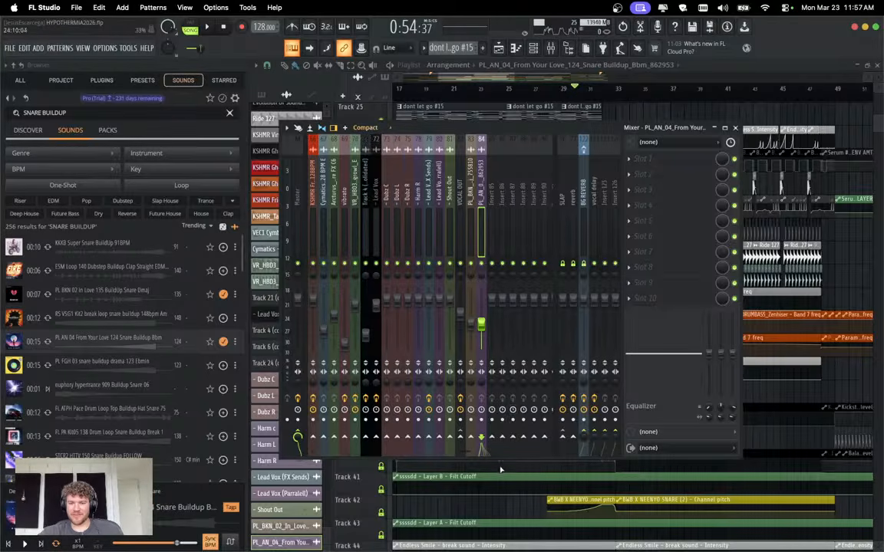
drag(499, 464, 495, 507)
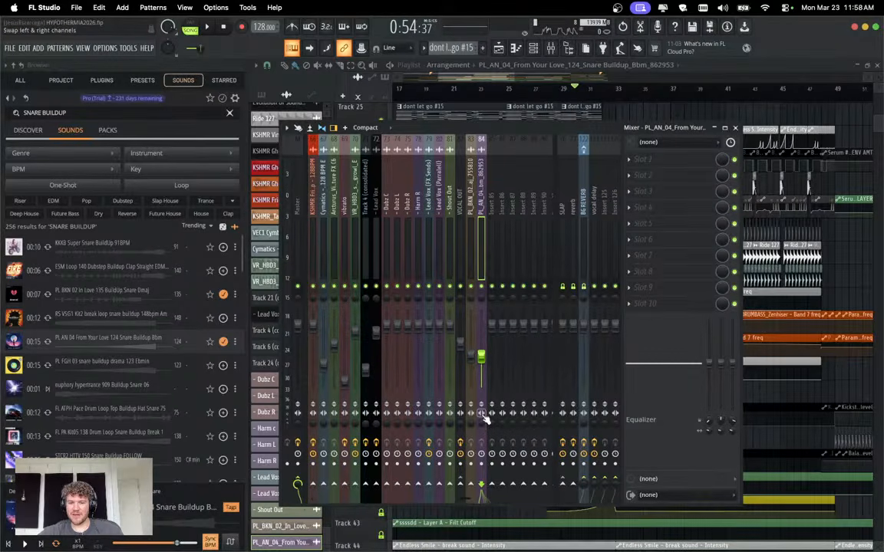
Try the mixer's Compact alt, Compact 2, Compact and Extra large track layouts in turn.
click(365, 127)
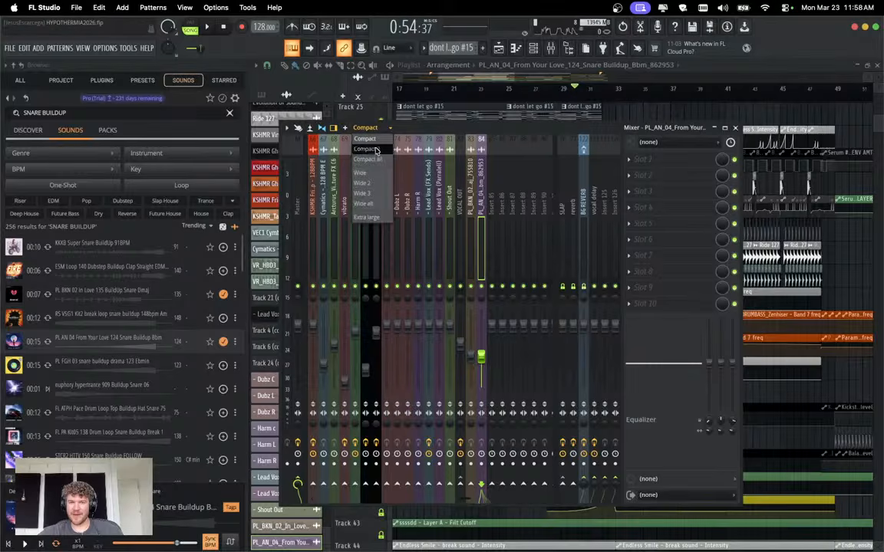
click(377, 158)
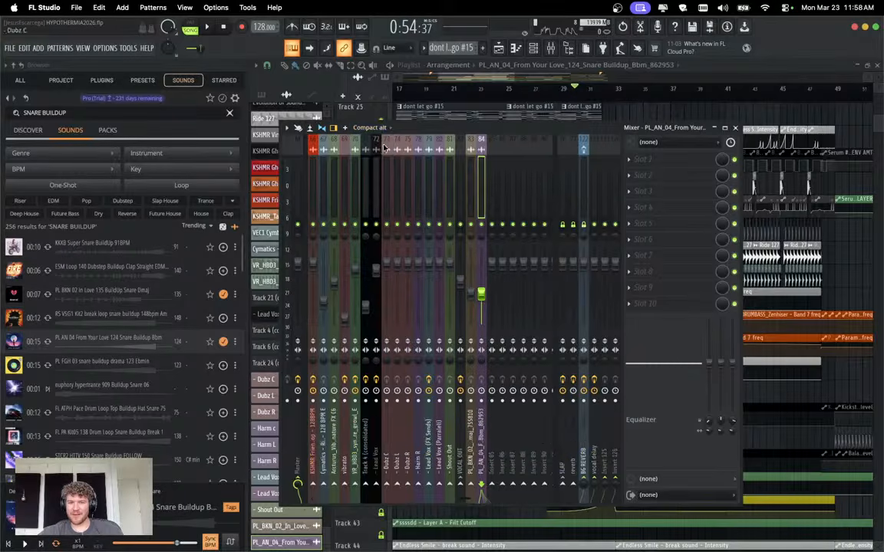
click(365, 127)
click(376, 150)
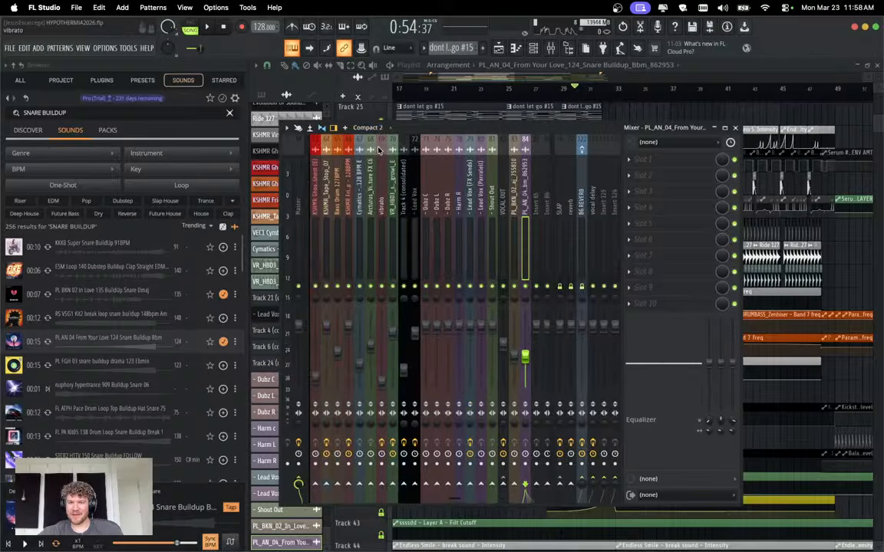
click(376, 129)
click(371, 139)
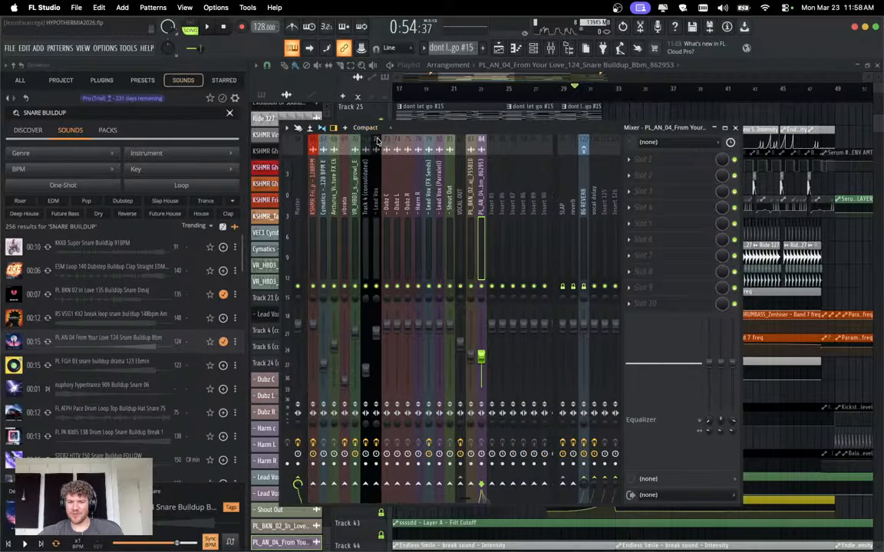
click(371, 128)
click(368, 149)
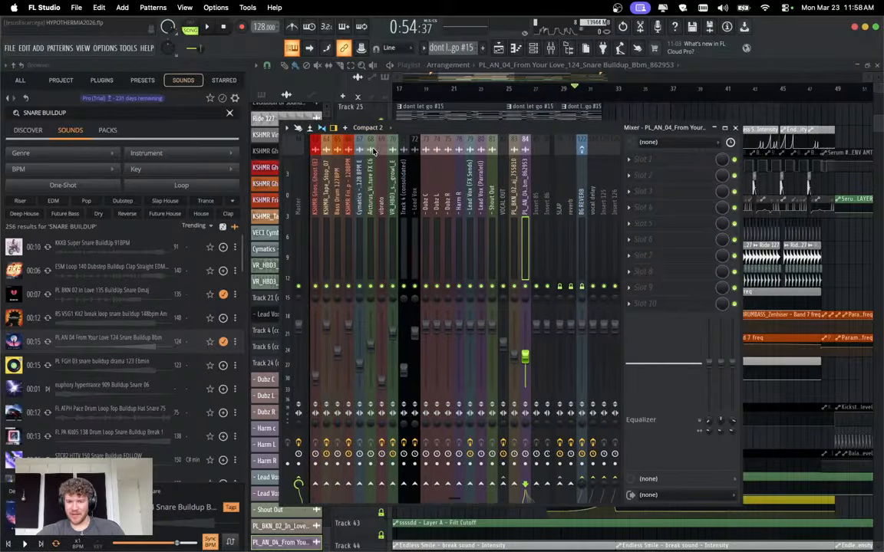
click(388, 129)
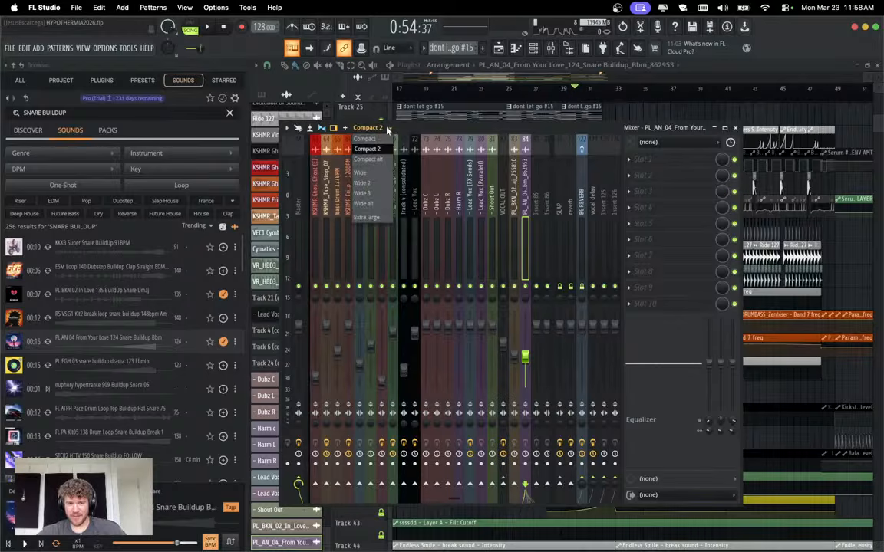
click(367, 217)
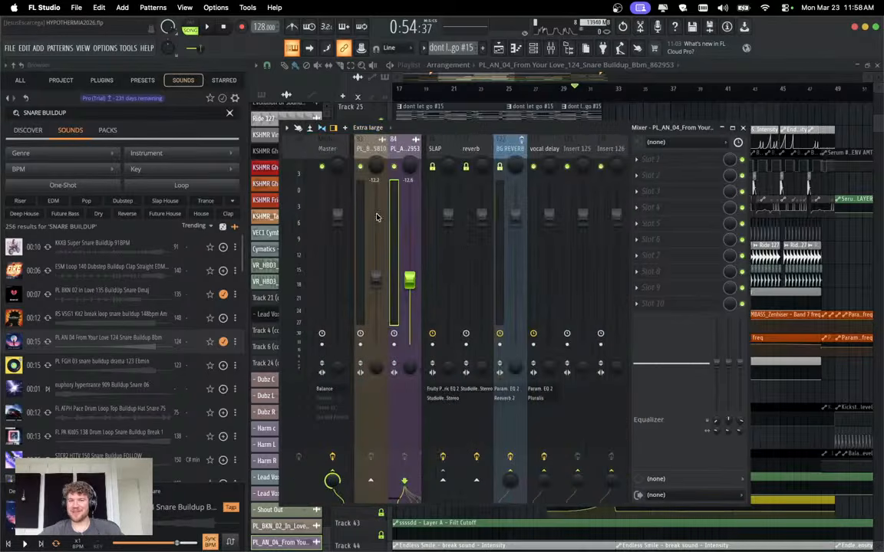
Look at the available effects for the snare buildup's mixer track and play the buildup into the drop with the playlist in view.
click(401, 397)
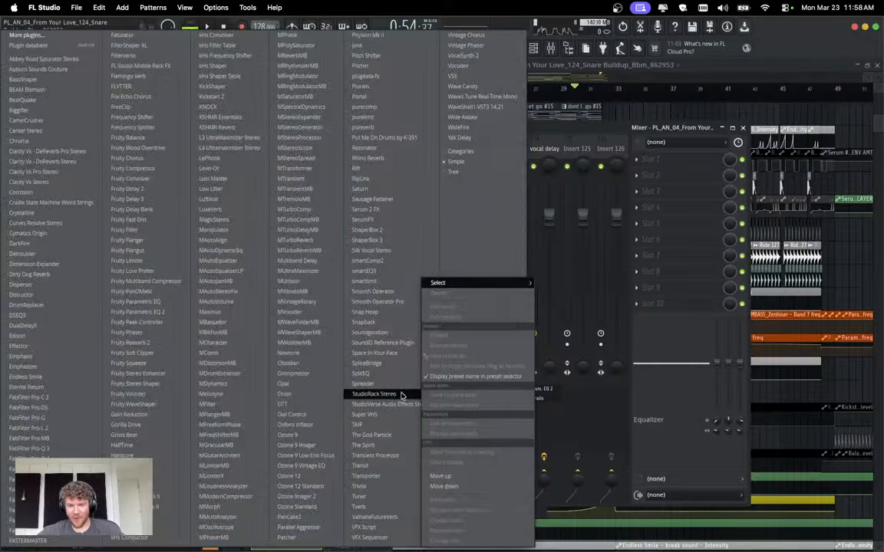
click(614, 141)
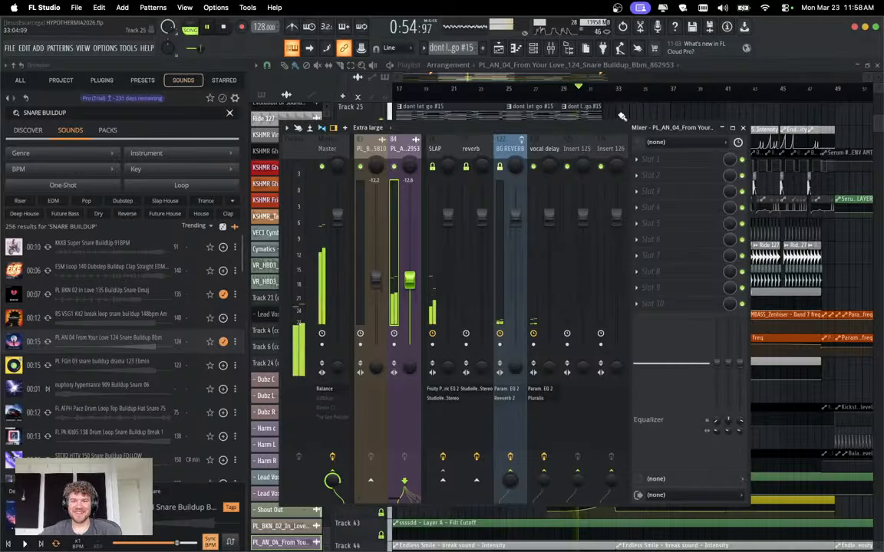
key(F9)
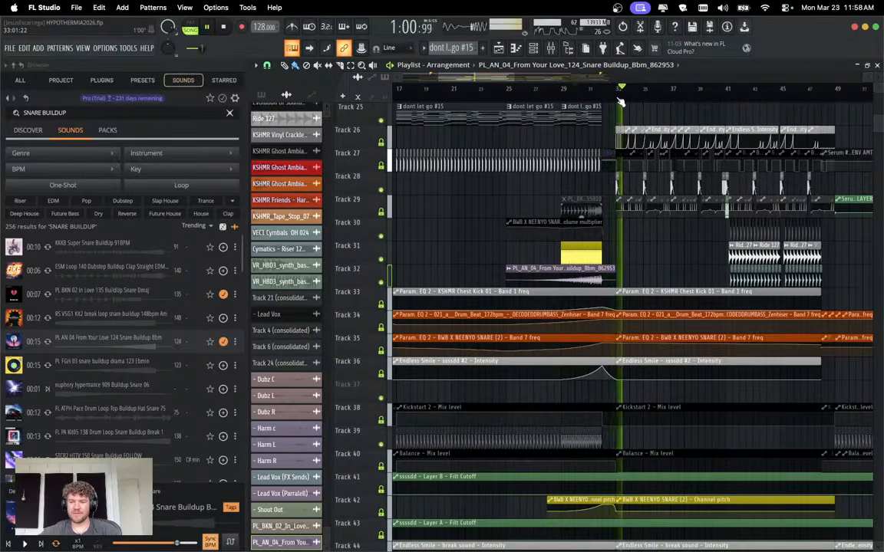
key(space)
key(F9)
click(668, 203)
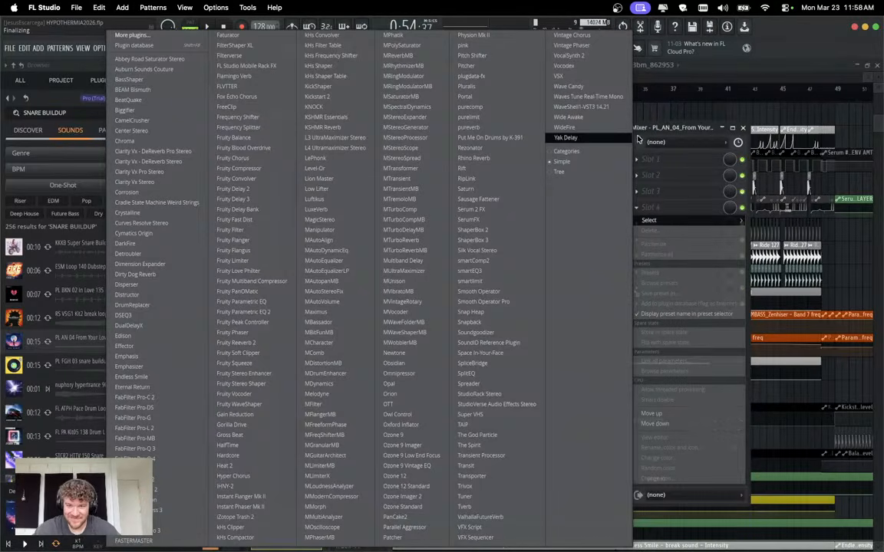
click(669, 133)
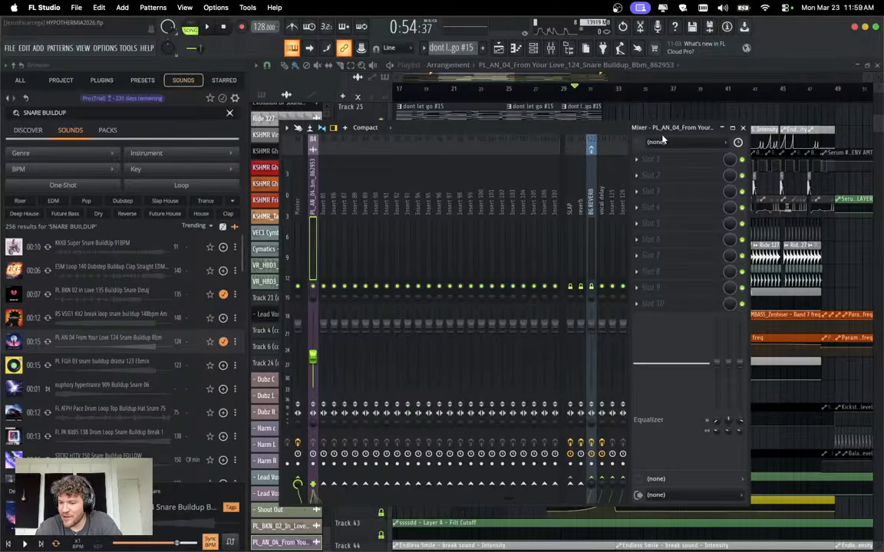
Look at the Master mixer track's effects, and view the docking options of the empty Insert 98 track.
click(302, 180)
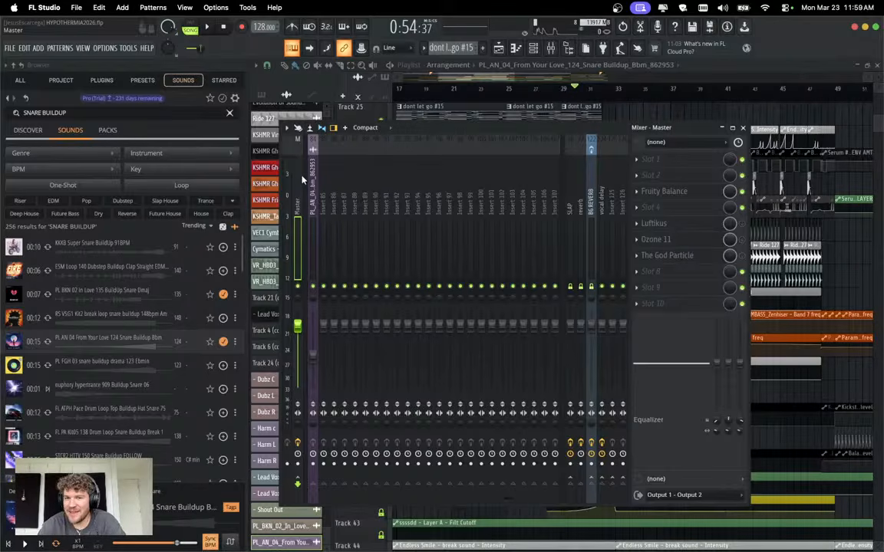
click(463, 184)
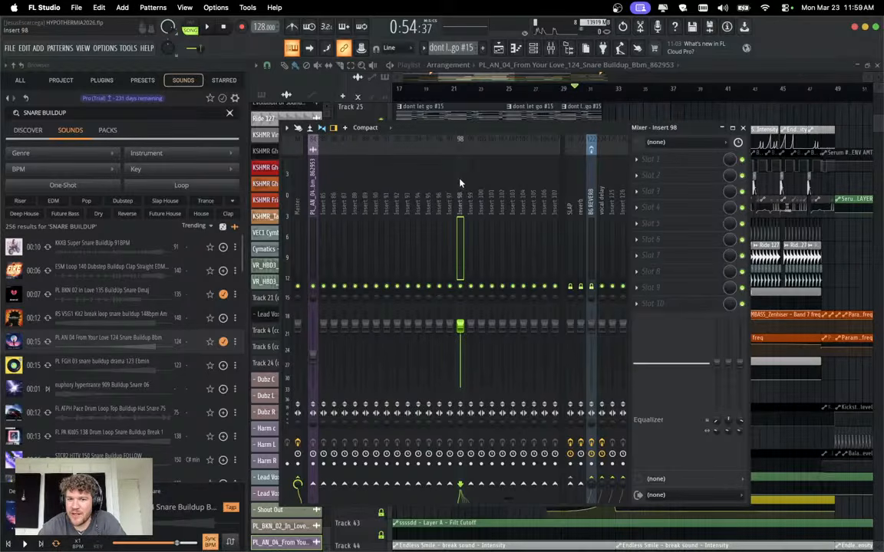
right_click(460, 184)
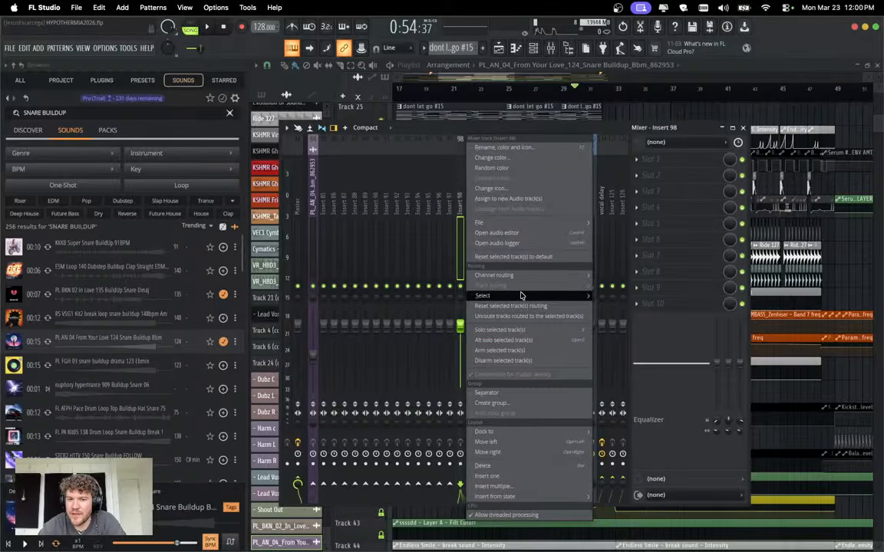
mouse_move(526, 432)
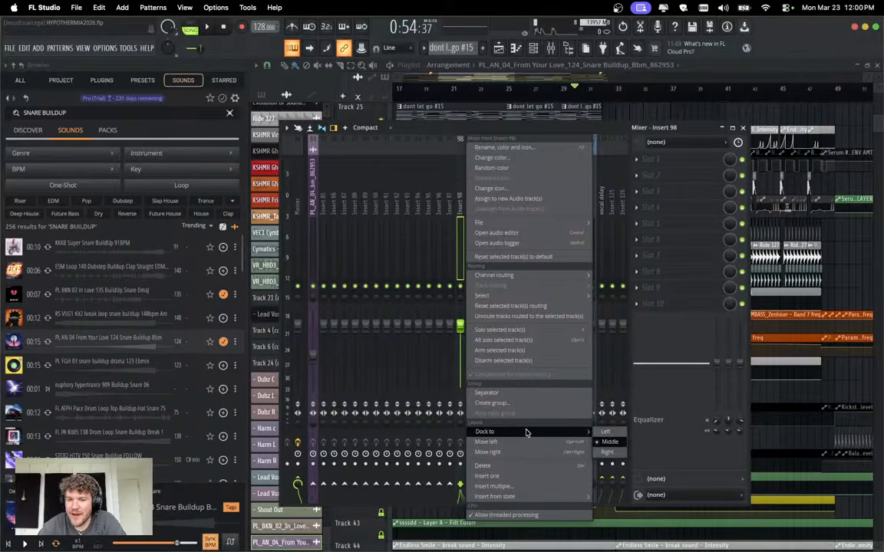
click(607, 452)
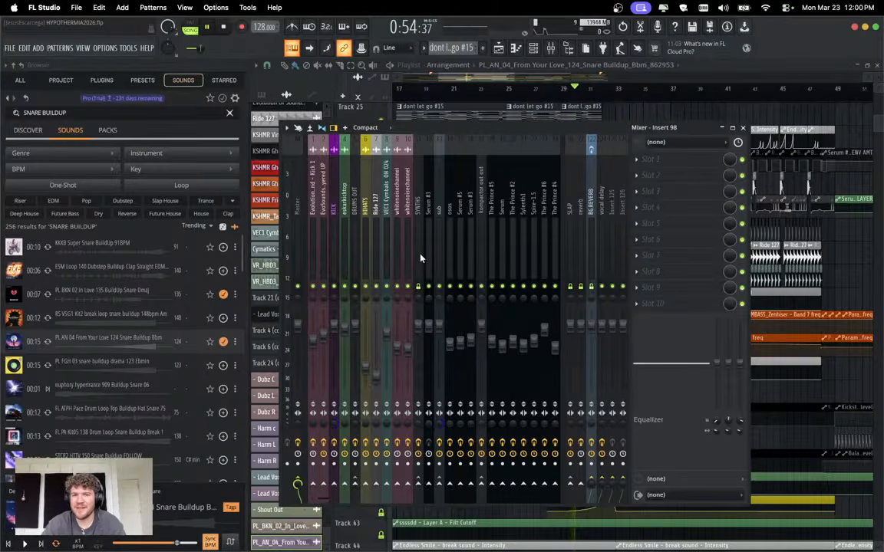
Play the buildup from about bar 29 while checking the levels of the drum and synth mixer tracks, and stop playback.
key(space)
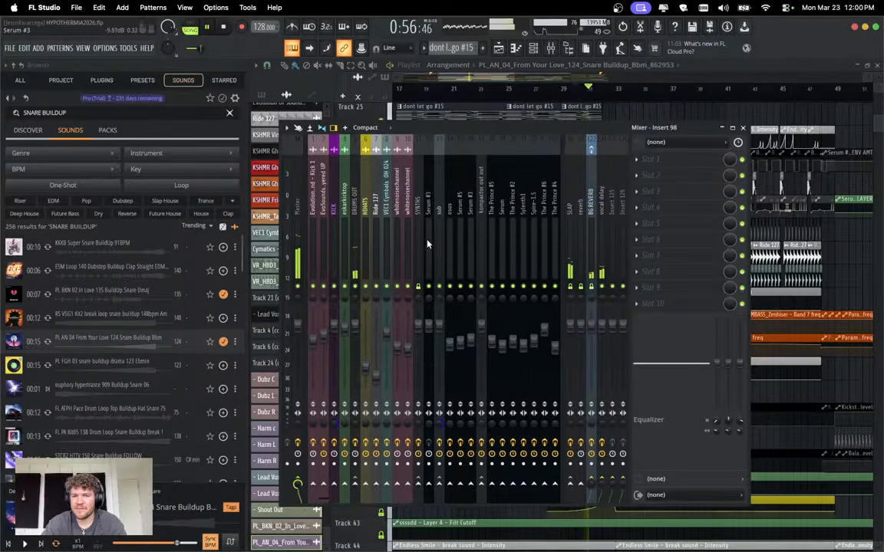
scroll(424, 246, right, 10)
scroll(432, 246, left, 10)
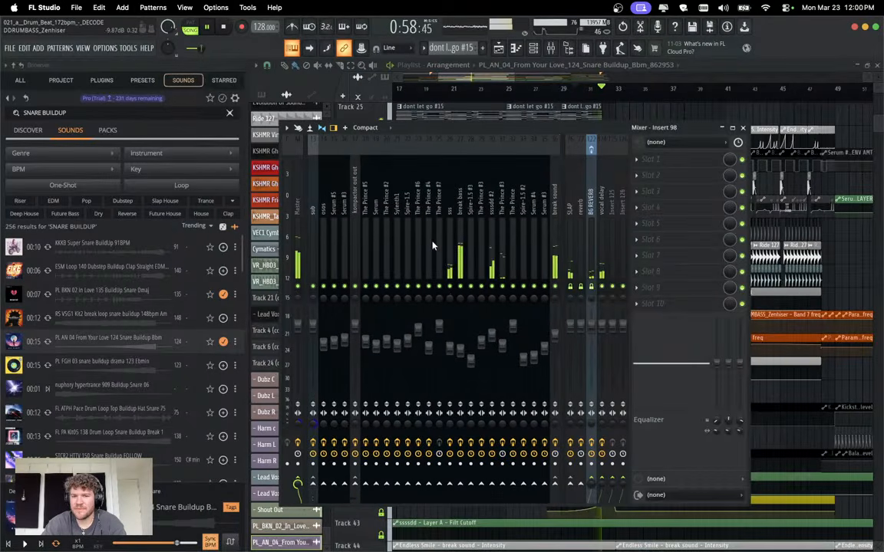
key(space)
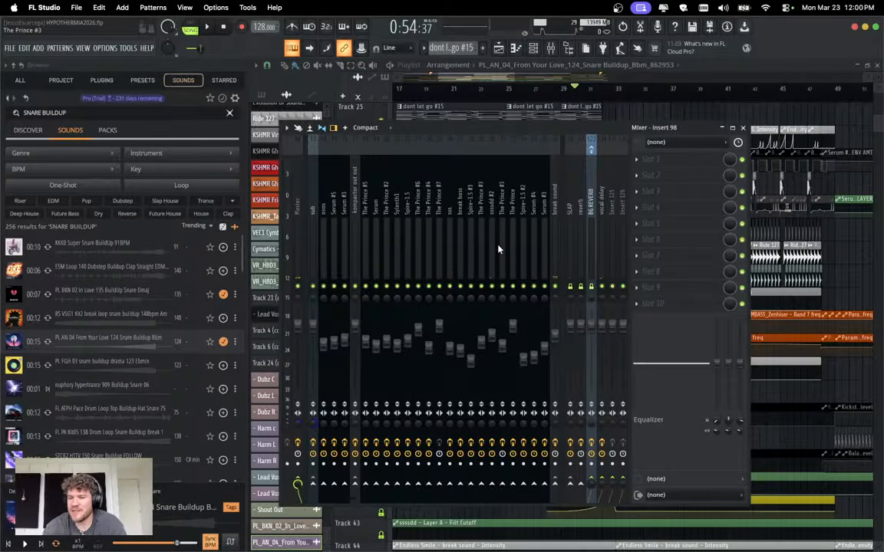
Load StudioVerse Audio Effects Stereo into slot 8 of the break bass mixer track.
right_click(460, 250)
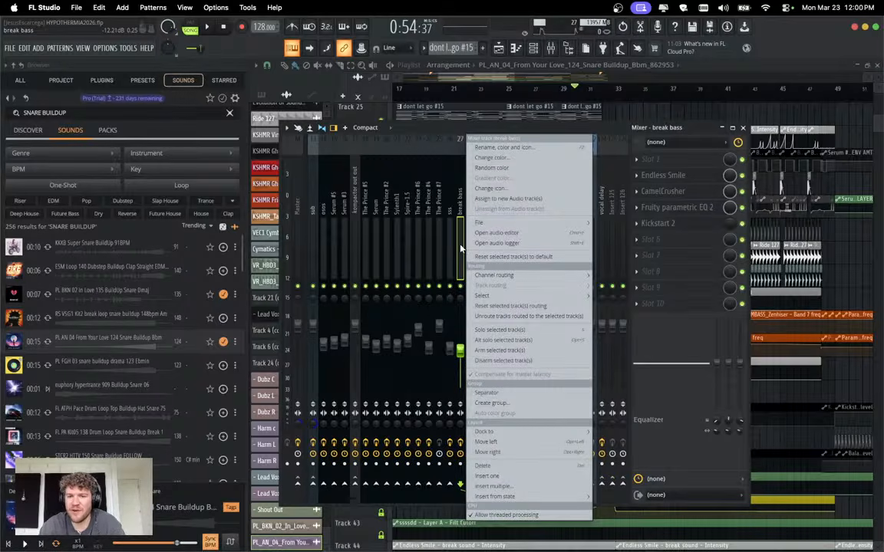
click(460, 249)
scroll(471, 246, down, 1)
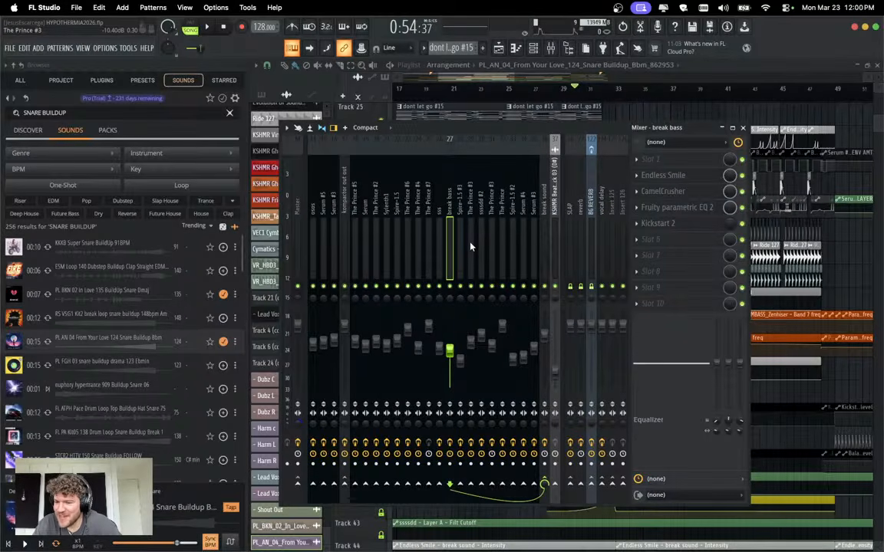
click(682, 273)
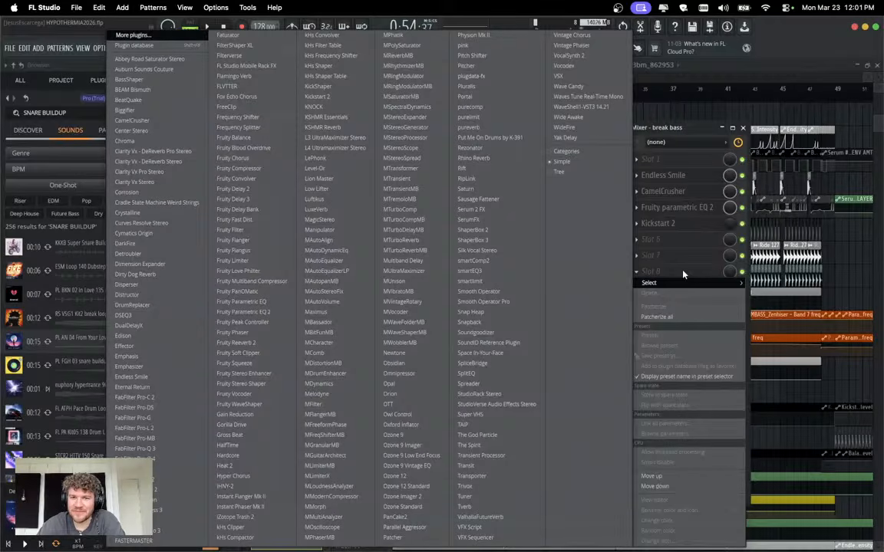
click(529, 405)
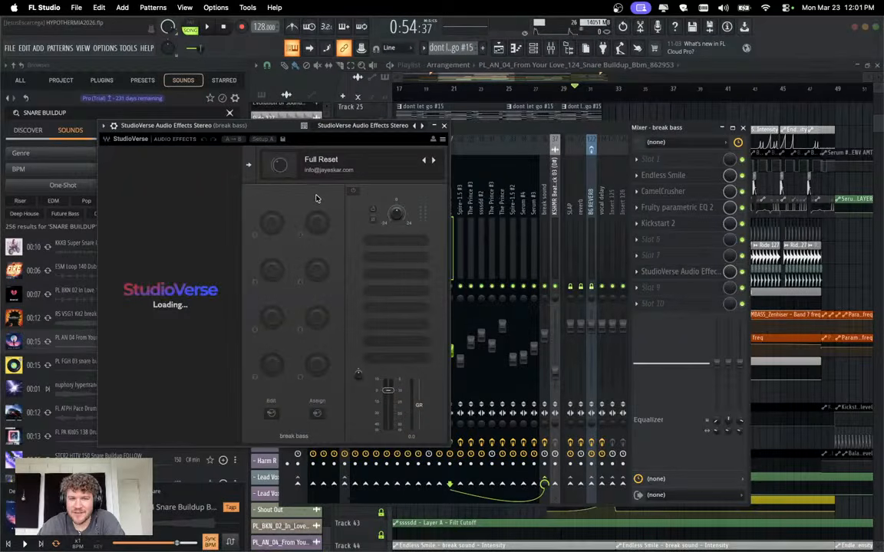
Examine the plugins offered for StudioVerse's first rack slot, expanding categories such as GTR, Harmonic, Dynamics, EQ and Reverb.
click(401, 244)
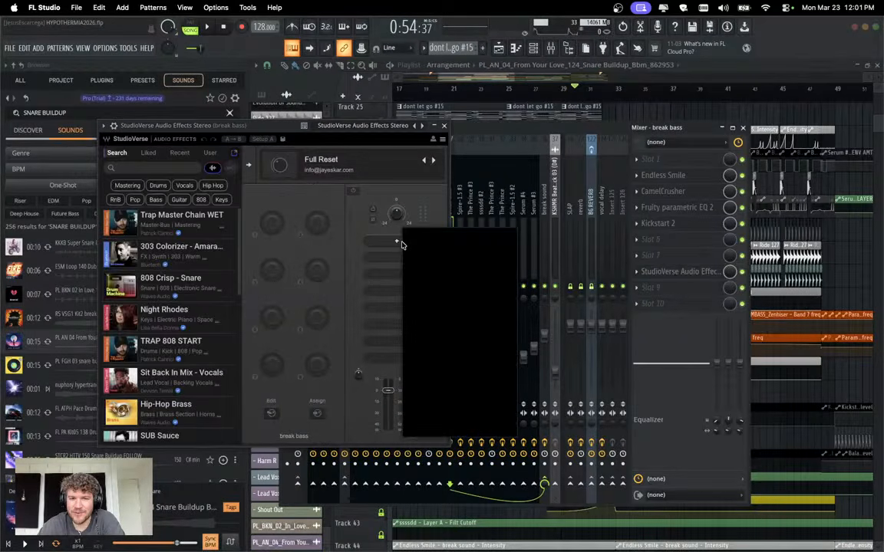
scroll(458, 364, down, 3)
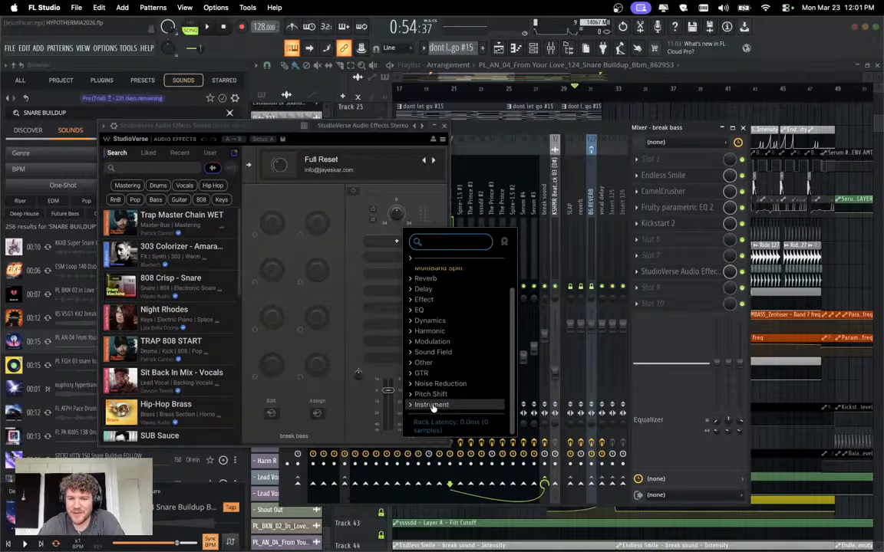
click(415, 373)
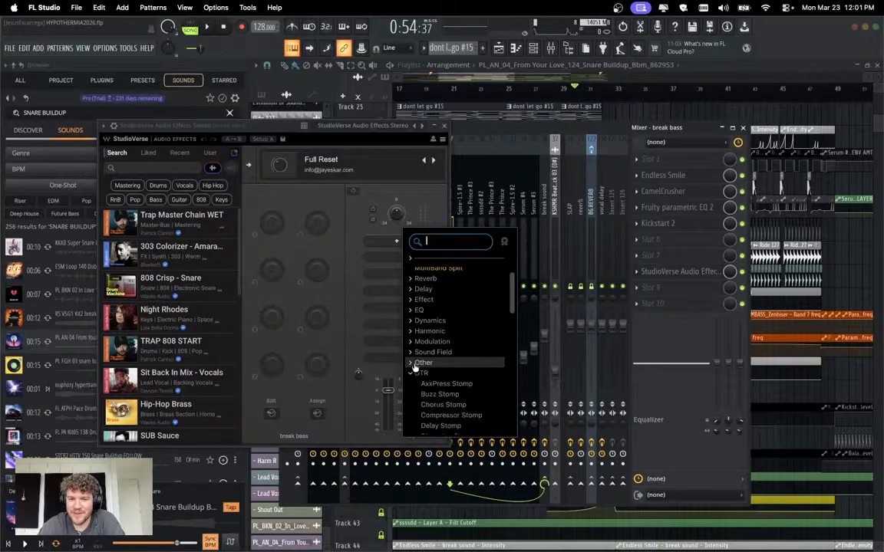
click(413, 363)
click(414, 330)
click(414, 321)
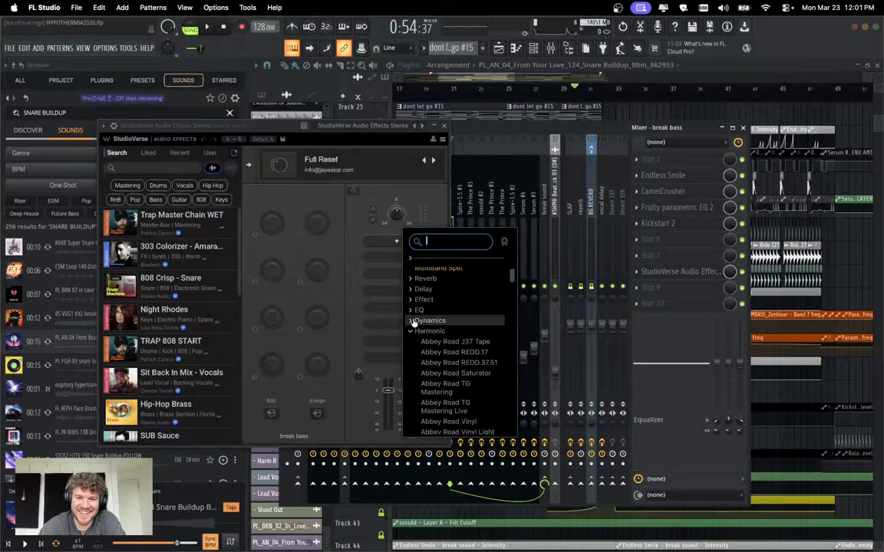
click(414, 310)
click(414, 279)
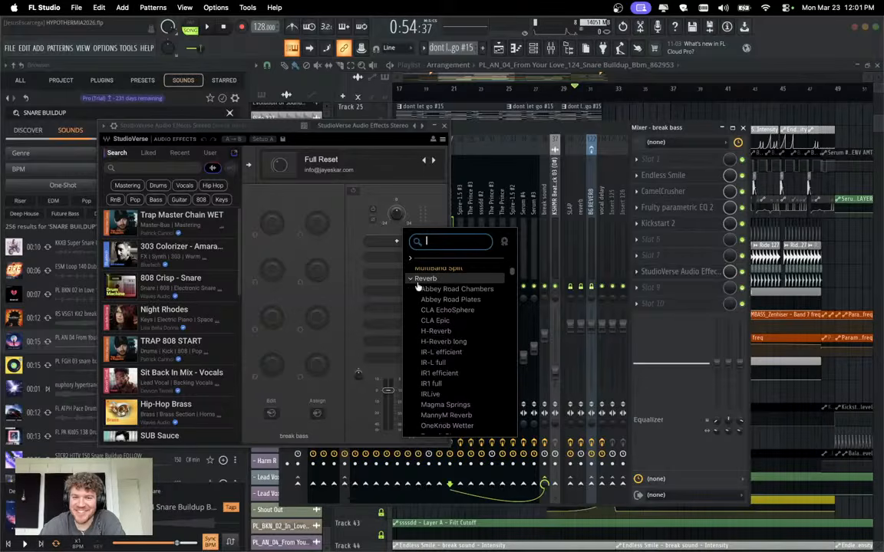
scroll(460, 361, down, 5)
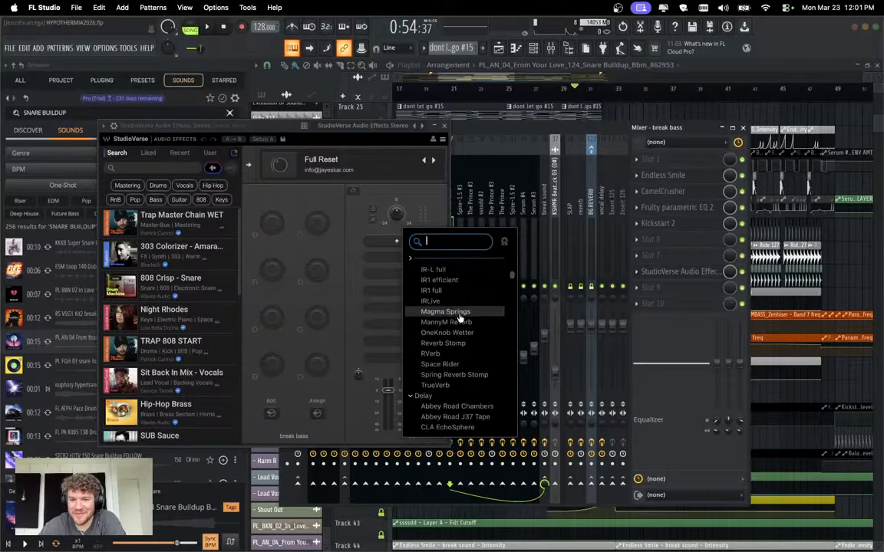
scroll(460, 372, down, 12)
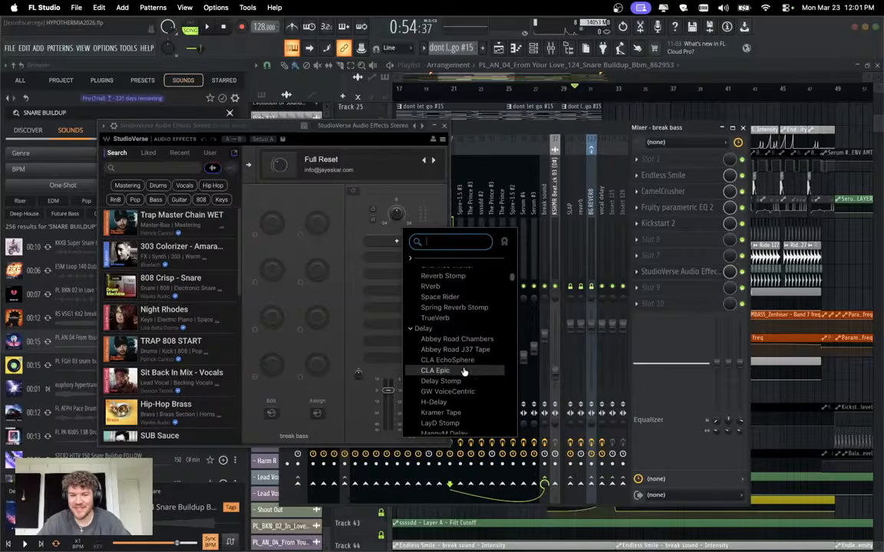
scroll(470, 370, up, 10)
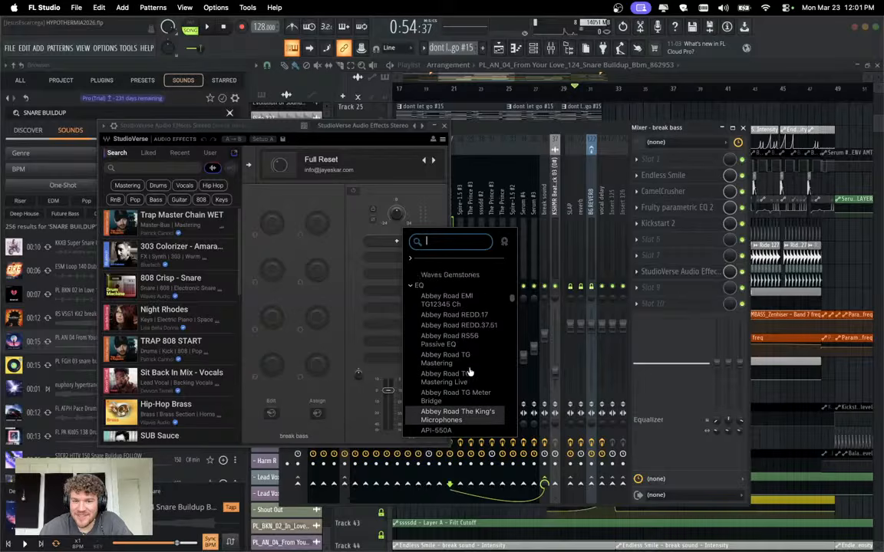
Look through the remaining StudioVerse rack plugins down to the Instrument category, and delete StudioVerse Audio Effects Stereo from slot 8.
scroll(469, 372, down, 6)
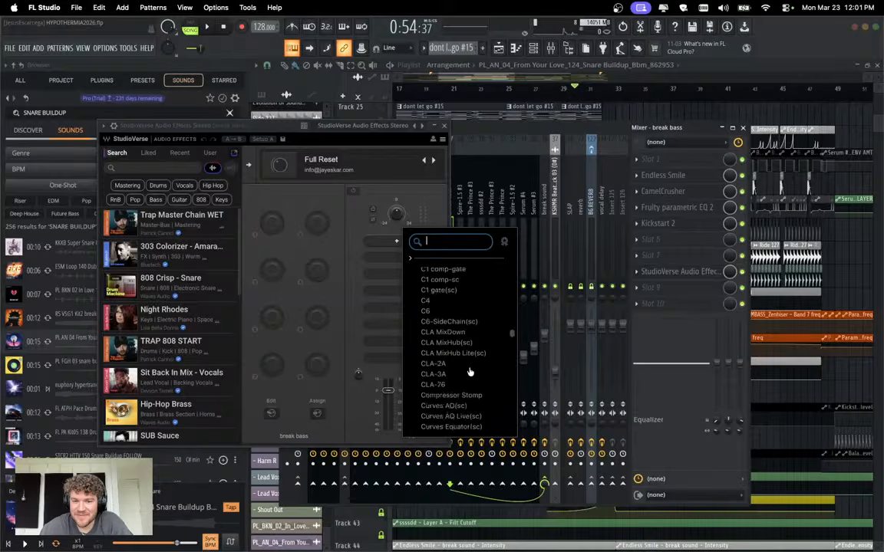
scroll(469, 372, down, 15)
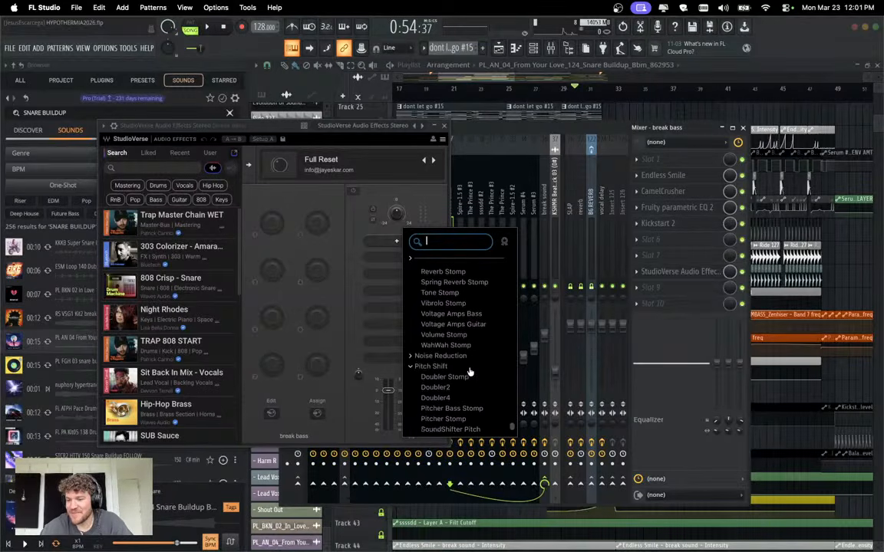
scroll(469, 372, down, 3)
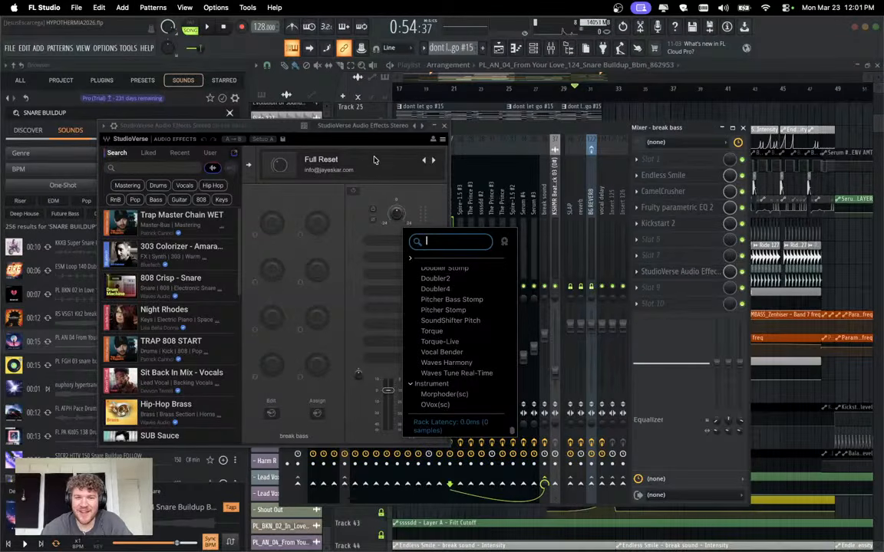
key(Escape)
click(636, 271)
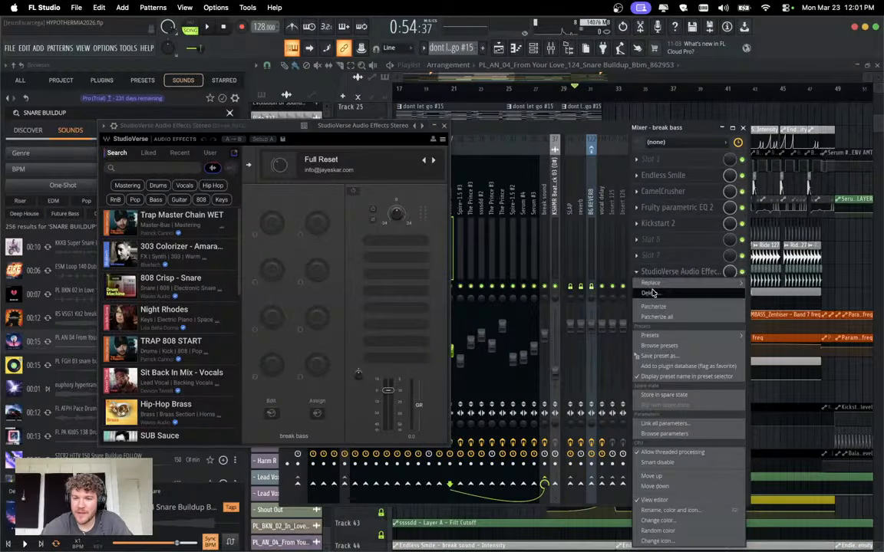
click(664, 293)
Load plugdata-fx into slot 8 of the break bass mixer track and enlarge its window.
click(667, 272)
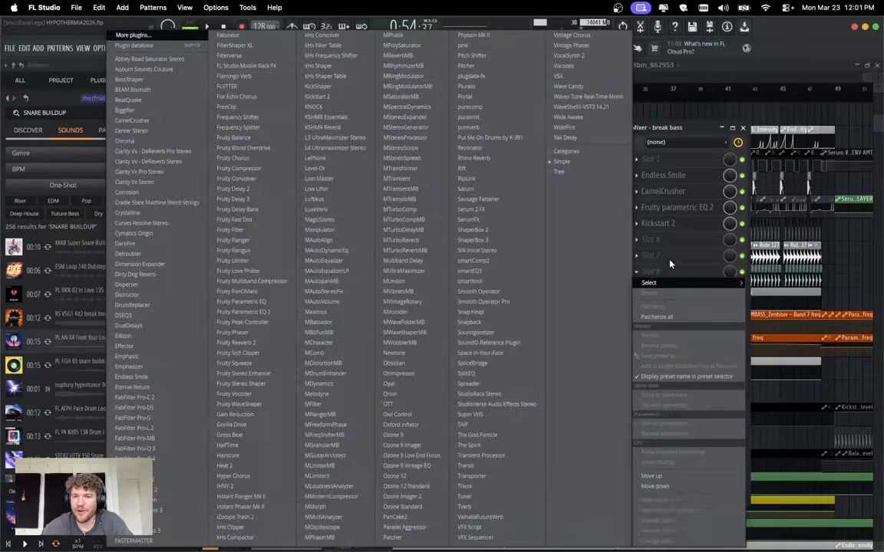
click(667, 271)
click(668, 270)
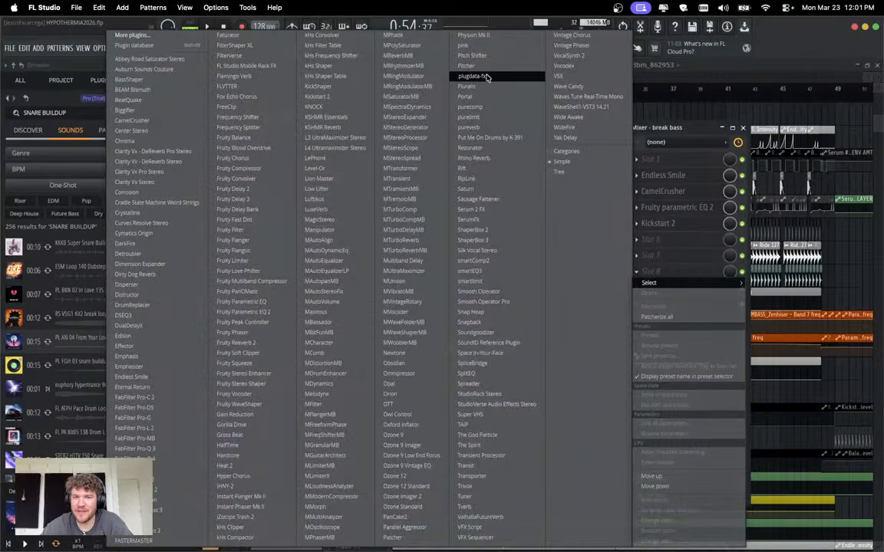
click(460, 74)
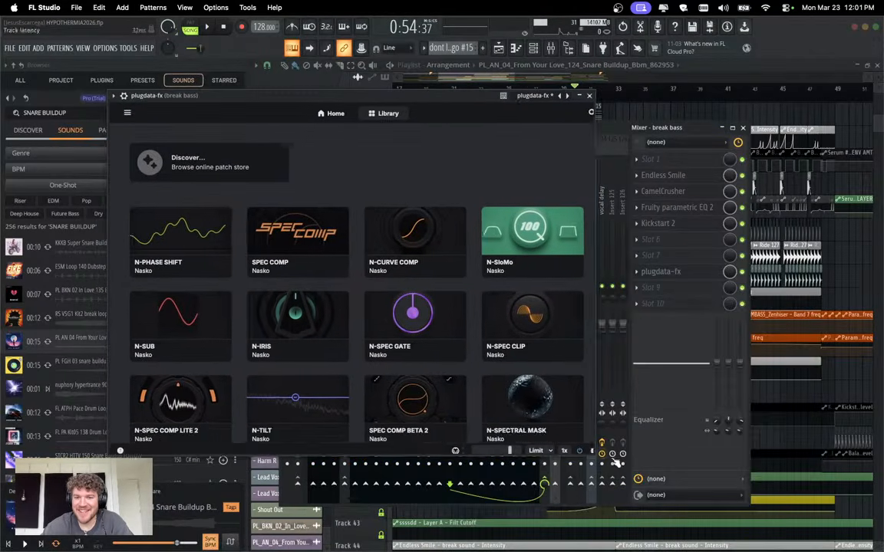
drag(618, 463, 645, 475)
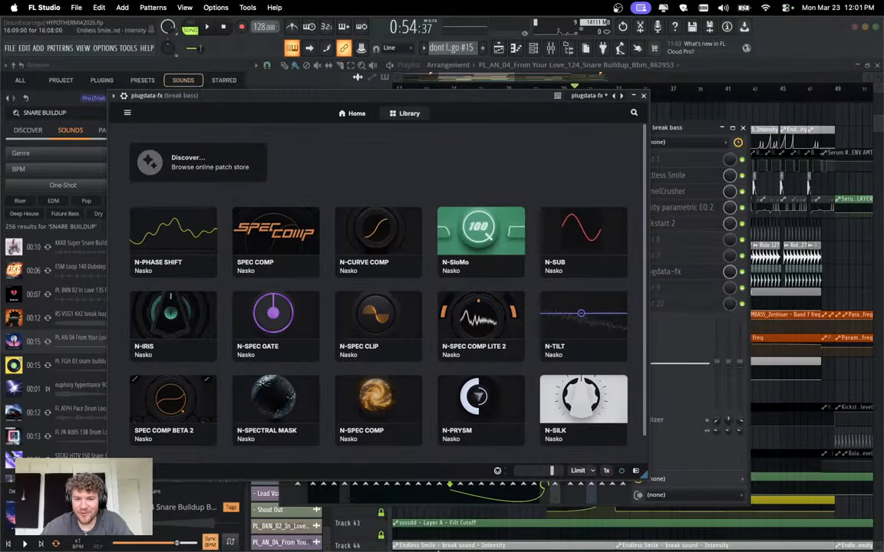
Switch to Finder to view the SPEC COMP plugdata files in Downloads, minimise that window and return to the plugdata-fx library.
click(386, 529)
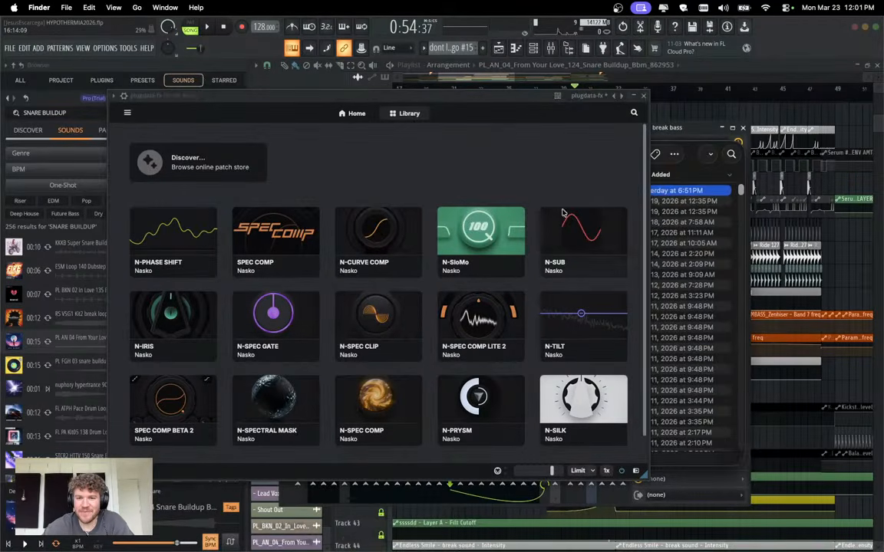
drag(420, 151, 601, 218)
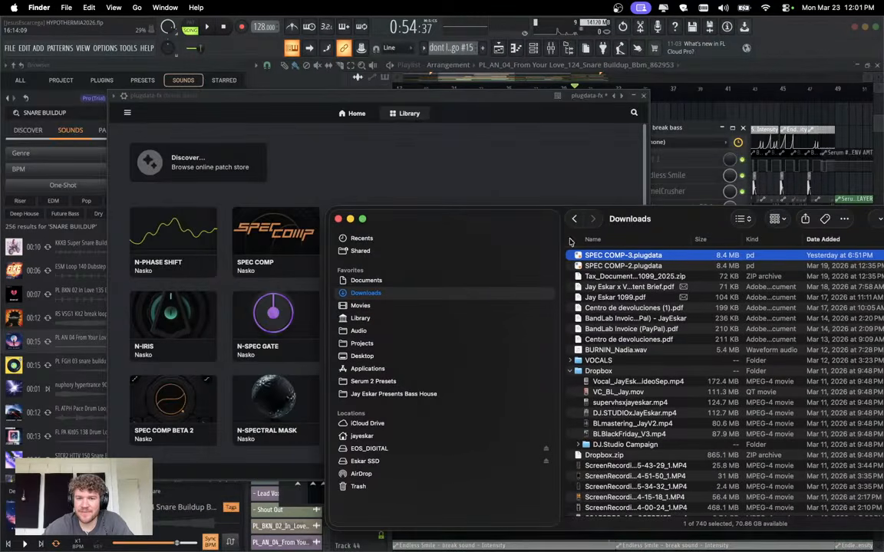
click(434, 184)
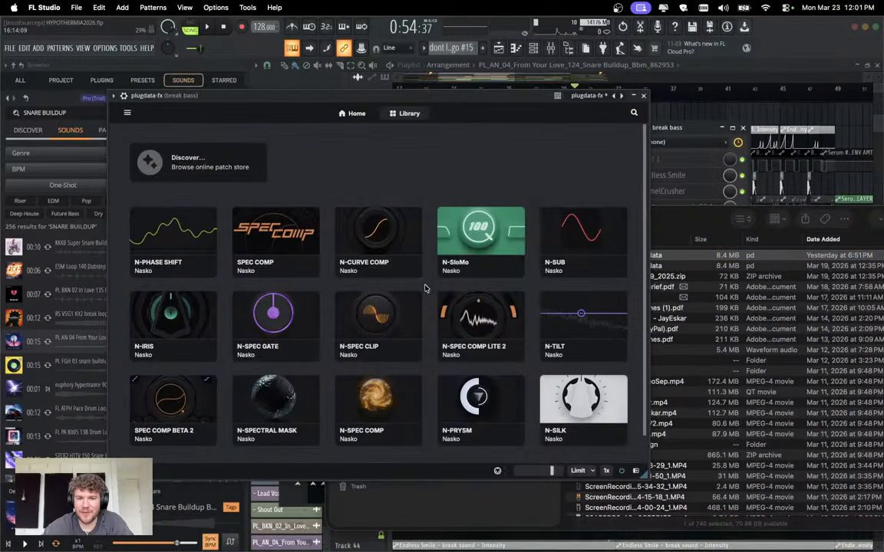
click(703, 223)
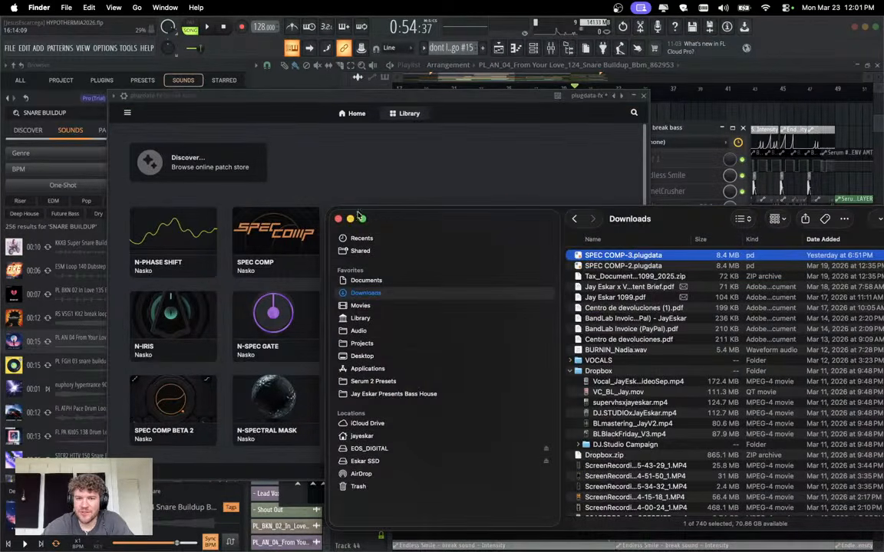
click(350, 219)
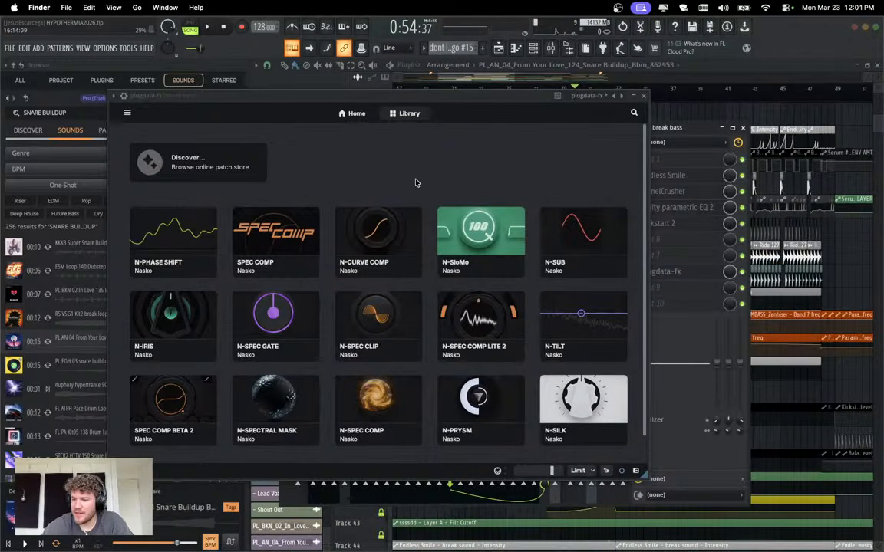
click(415, 182)
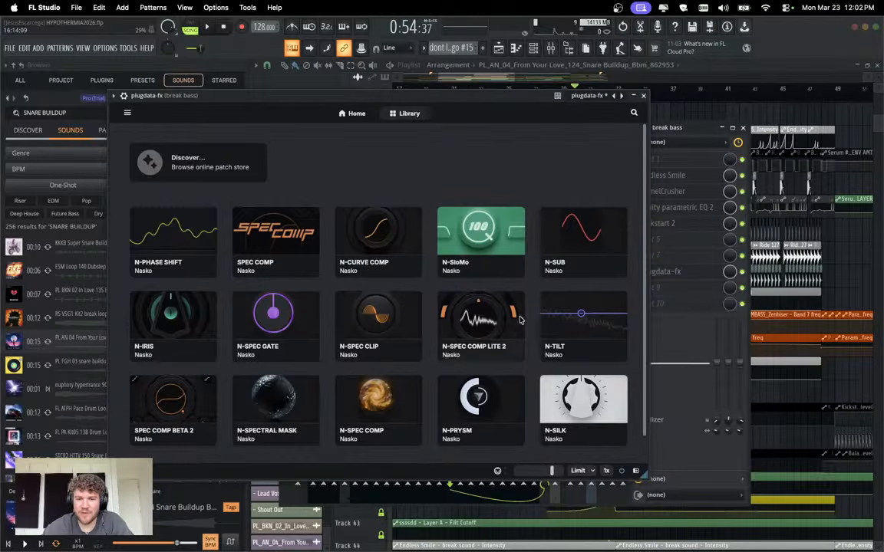
Open the N-SPEC COMP LITE 2 patch, centre its window over the mixer, and try its main compression dial and target curve choices.
click(478, 334)
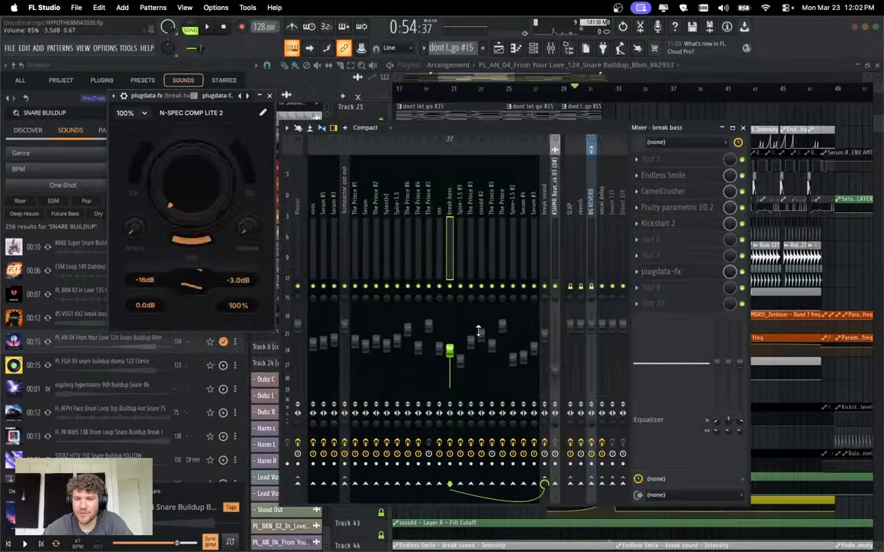
drag(170, 97, 421, 184)
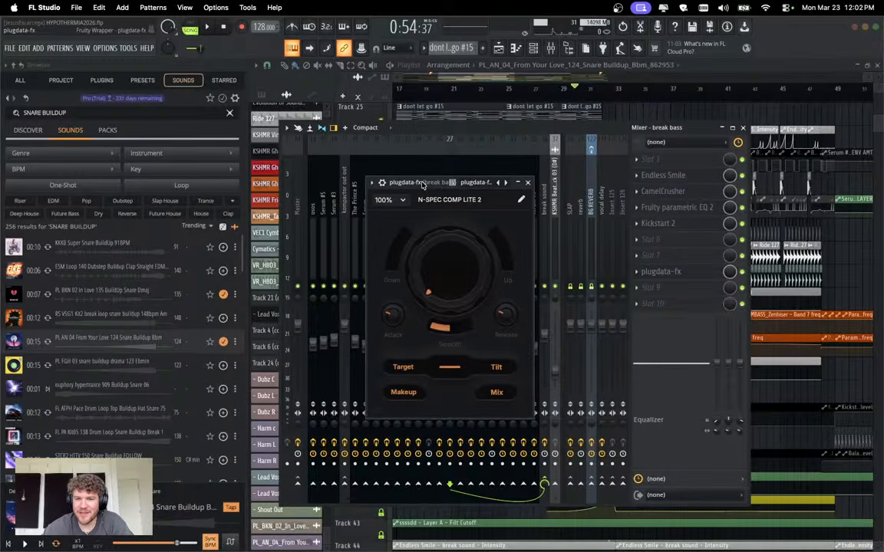
drag(456, 247, 461, 215)
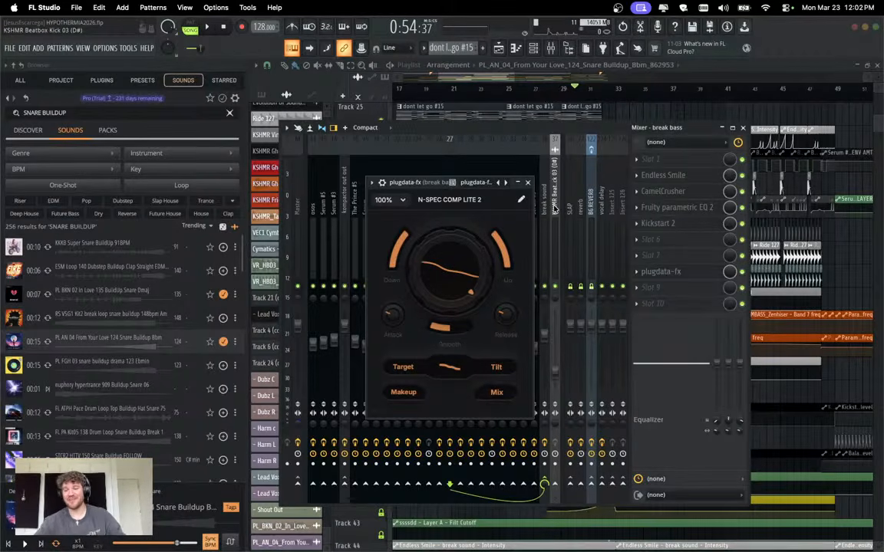
scroll(554, 209, left, 4)
scroll(463, 317, up, 5)
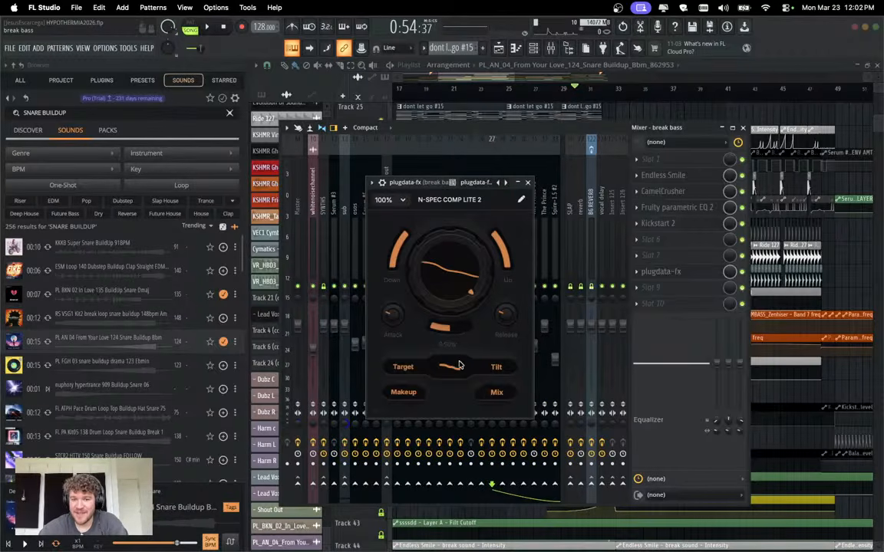
scroll(457, 319, up, 2)
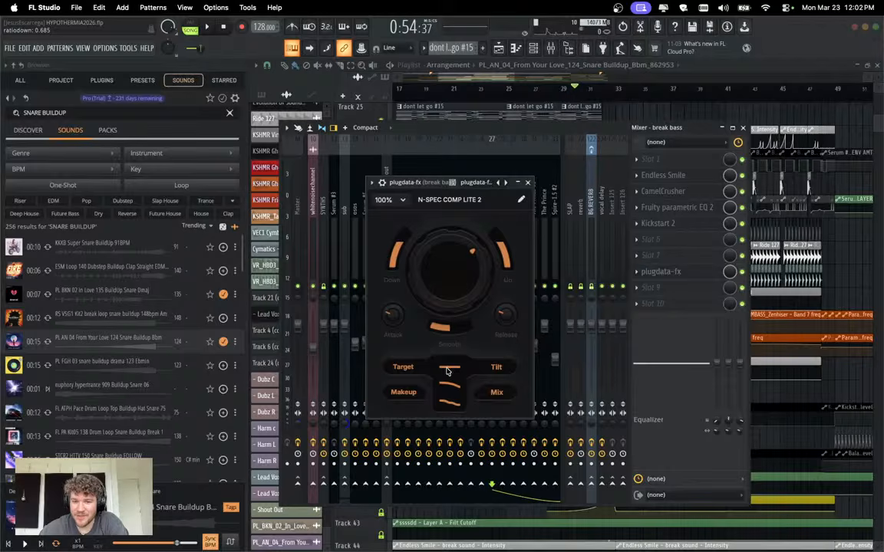
Close the compressor window and delete plugdata-fx from slot 8 of the break bass track.
click(527, 182)
click(639, 272)
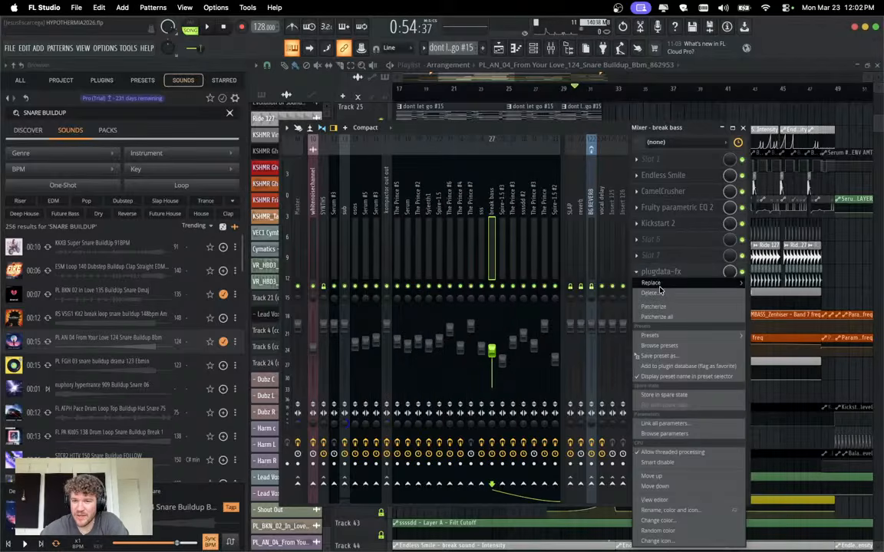
click(660, 293)
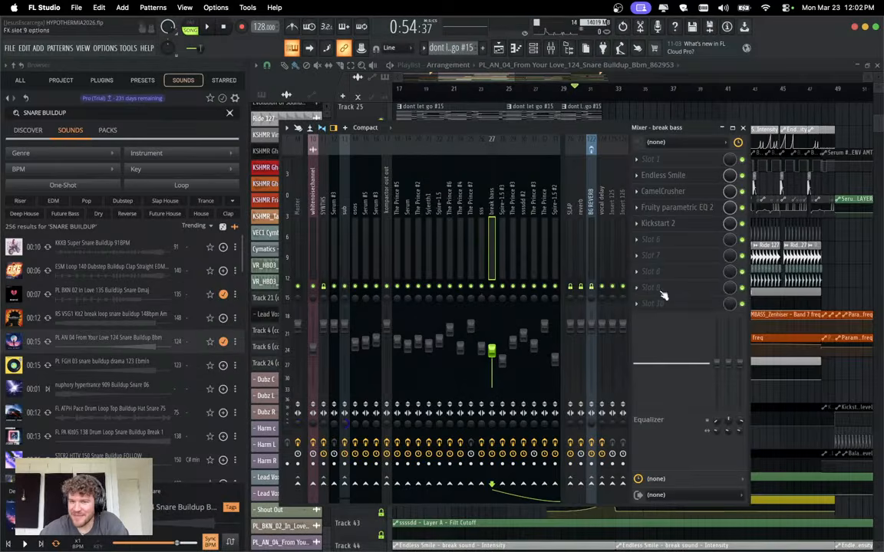
Close the mixer, place the playhead at bar 33, and save the HYPOTHERMIA2026 project.
click(743, 128)
click(619, 89)
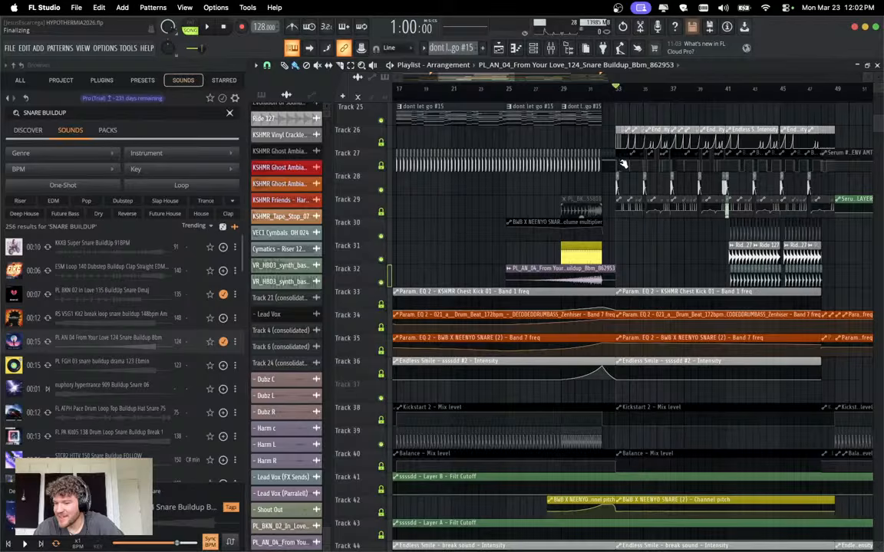
click(10, 48)
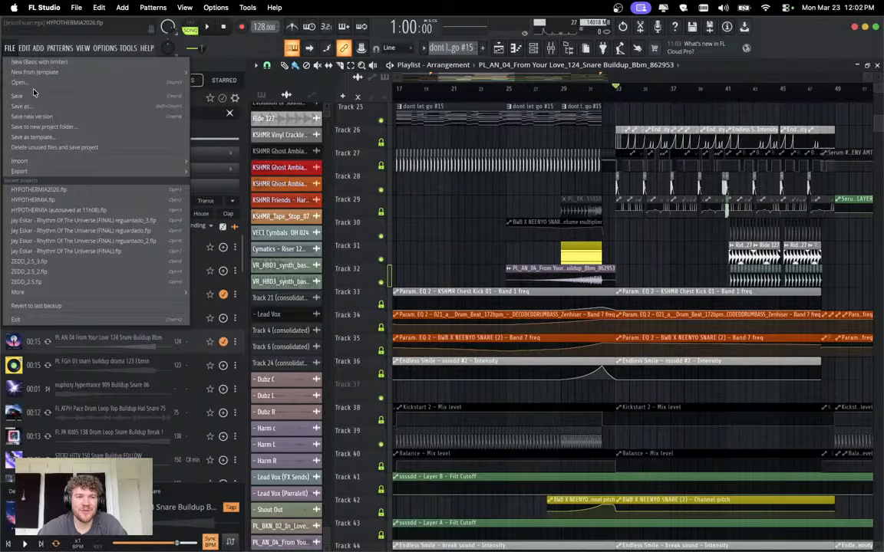
click(34, 97)
click(9, 48)
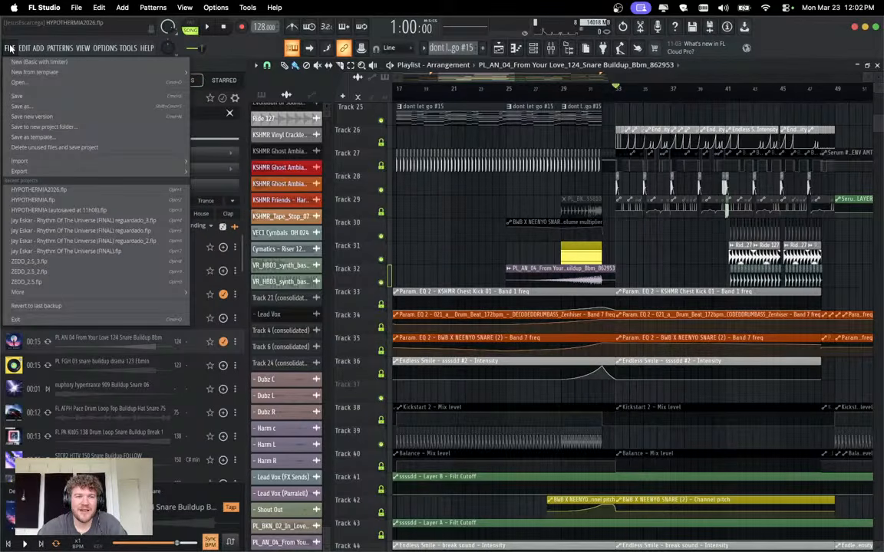
click(18, 96)
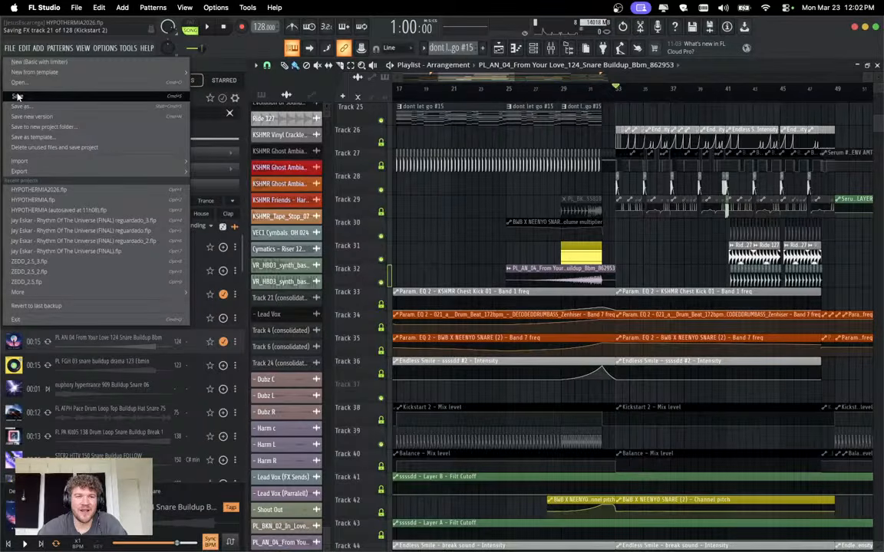
Open the recent project BURNIN_2.flp.
click(7, 49)
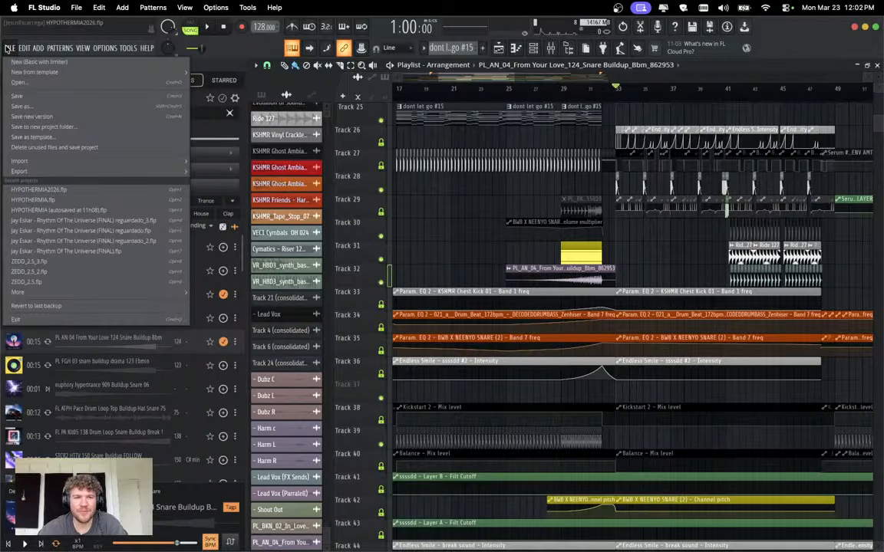
mouse_move(46, 292)
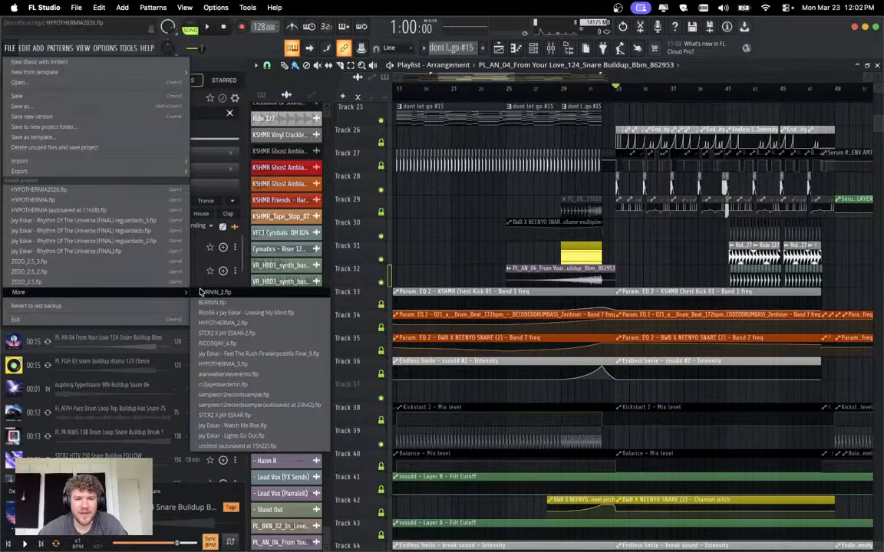
click(258, 294)
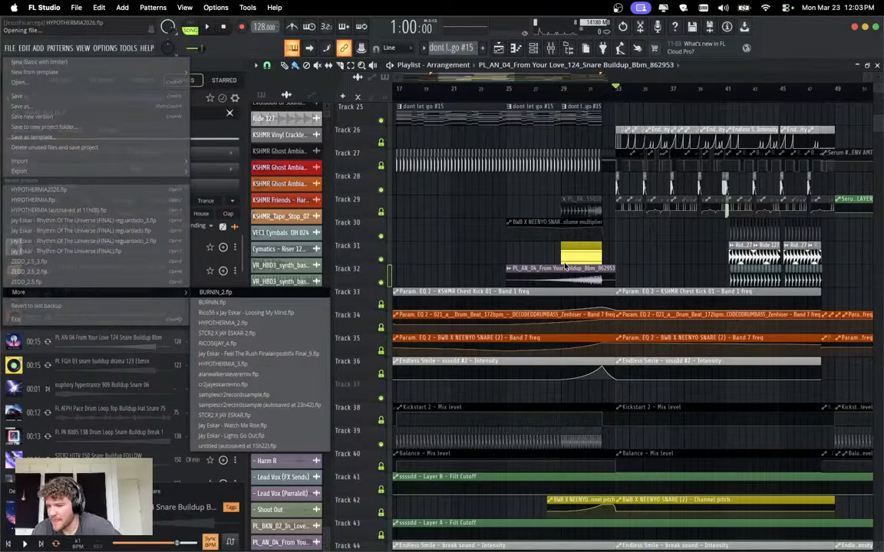
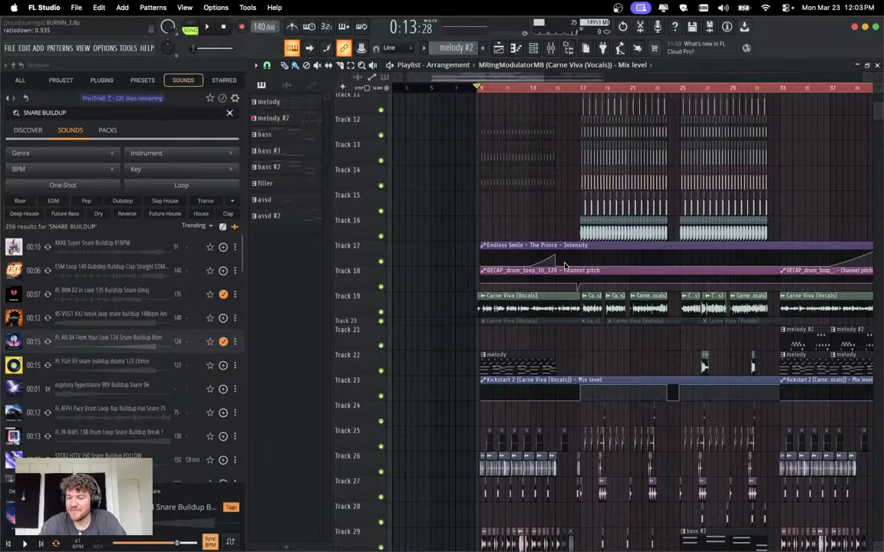
Mute the Carne Viva vocals on Track 19 and play the arrangement briefly from bar 17.
scroll(499, 217, down, 5)
scroll(499, 217, right, 3)
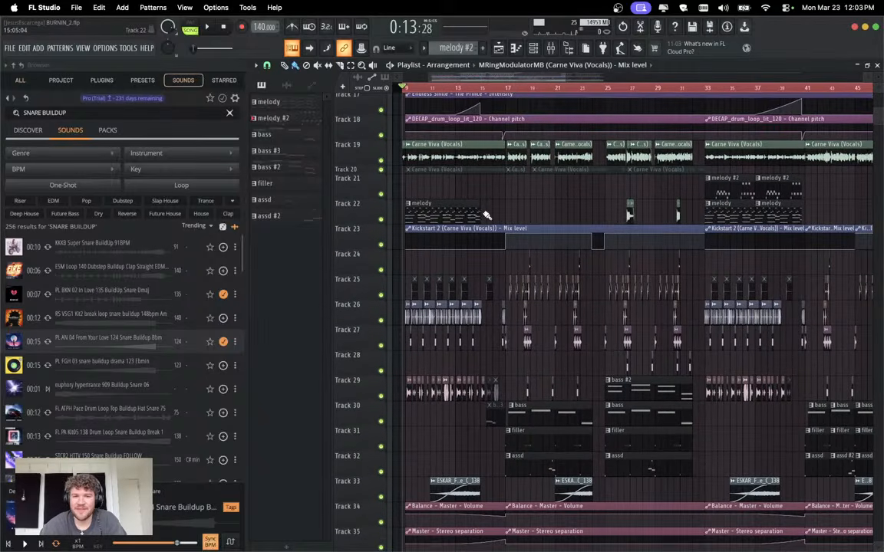
click(505, 87)
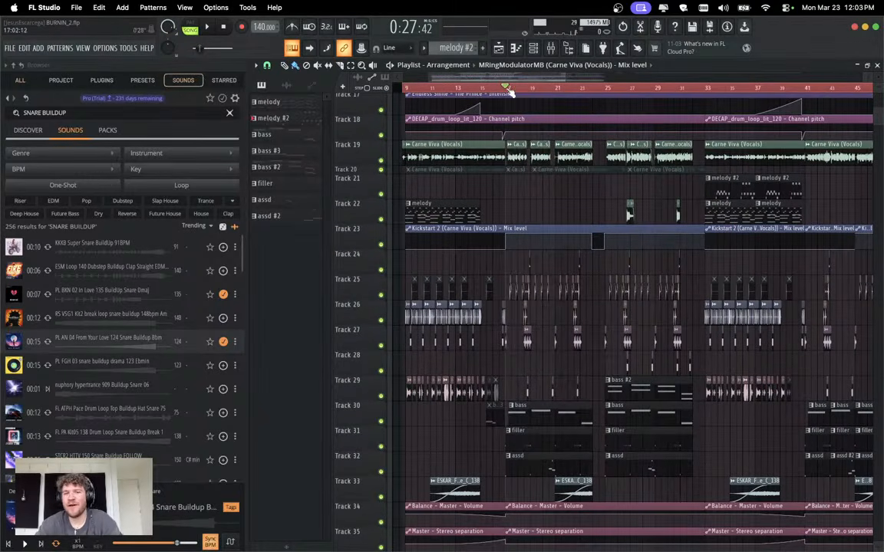
click(382, 163)
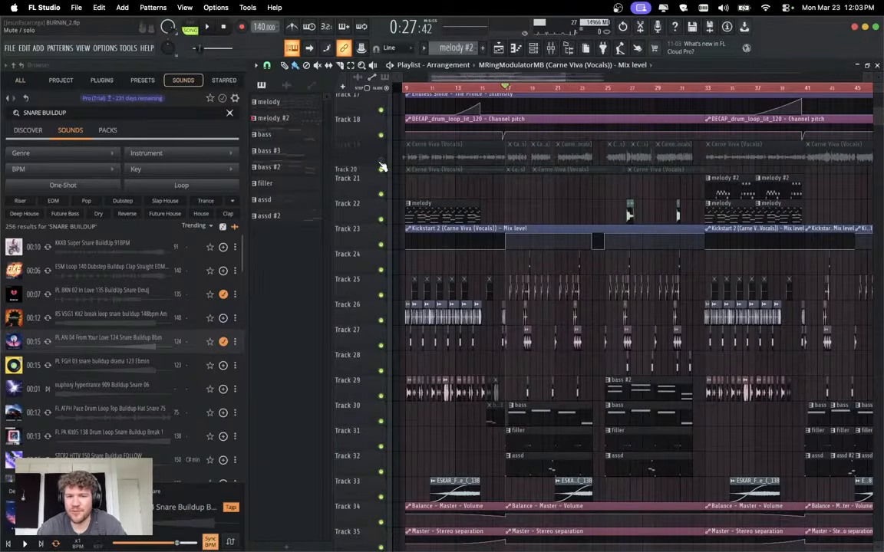
key(space)
key(space)
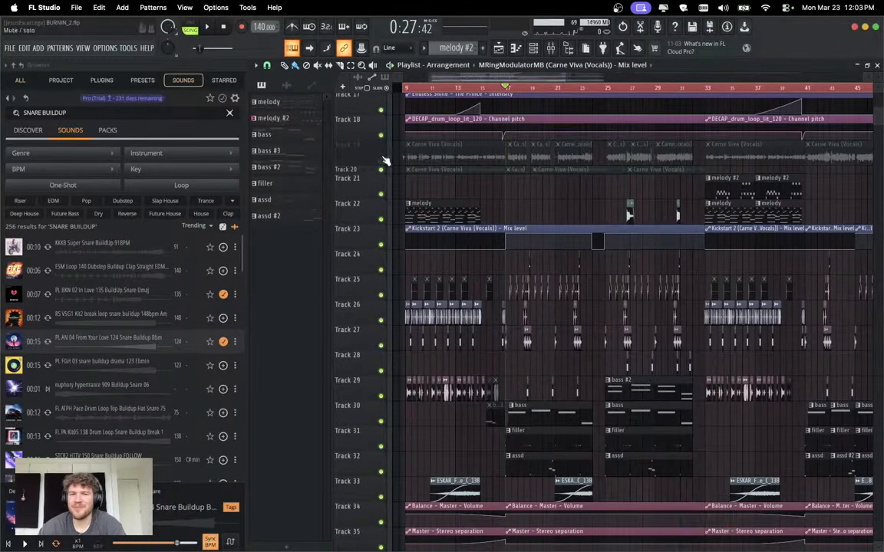
Play the section with the mixer open, and view the effects on the BOS_BRT_Kick_Rumble_One_Shot_Plastic track.
key(F9)
key(space)
key(space)
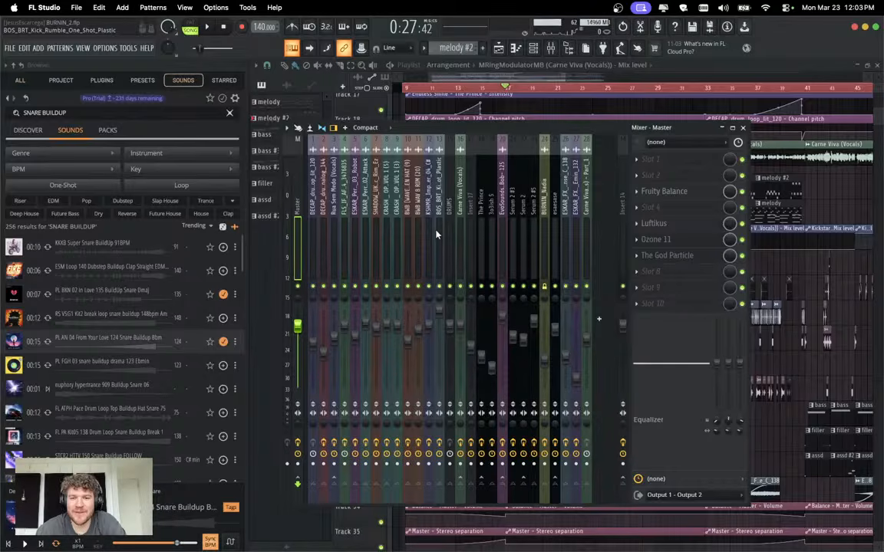
click(439, 230)
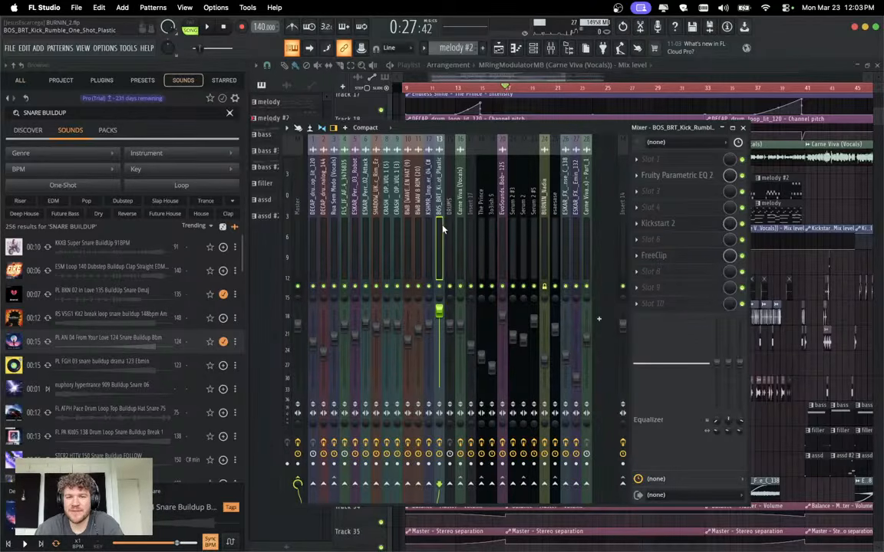
Close the mixer, solo Track 27 in the playlist, and unmute Tracks 25 and 26 alongside it.
drag(562, 129, 554, 129)
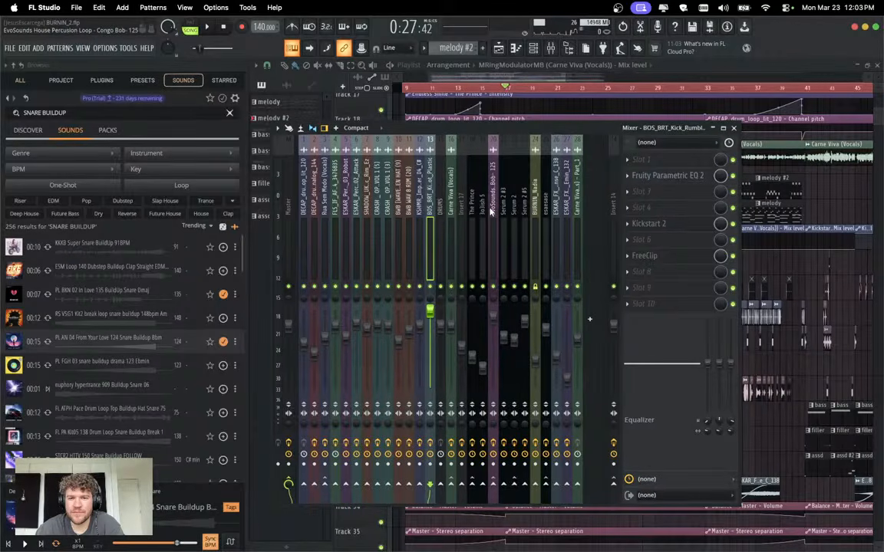
click(539, 81)
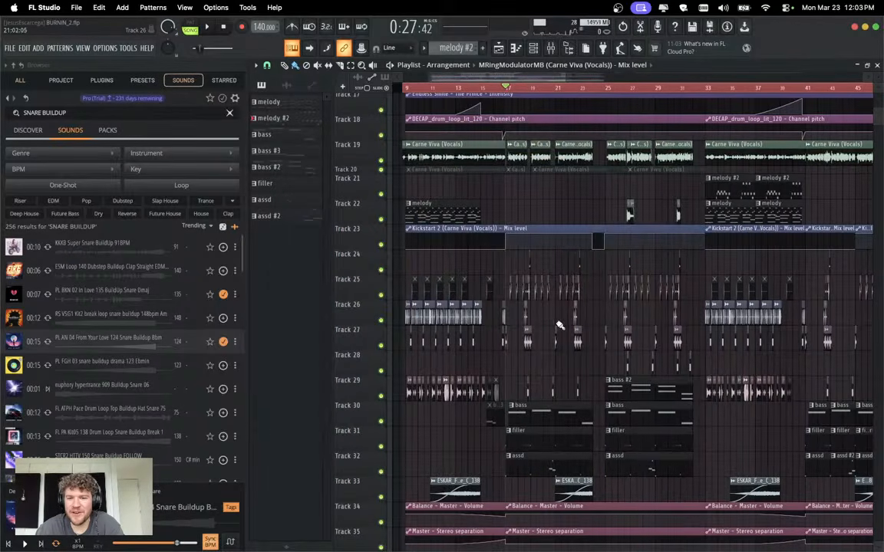
scroll(540, 330, up, 6)
right_click(382, 346)
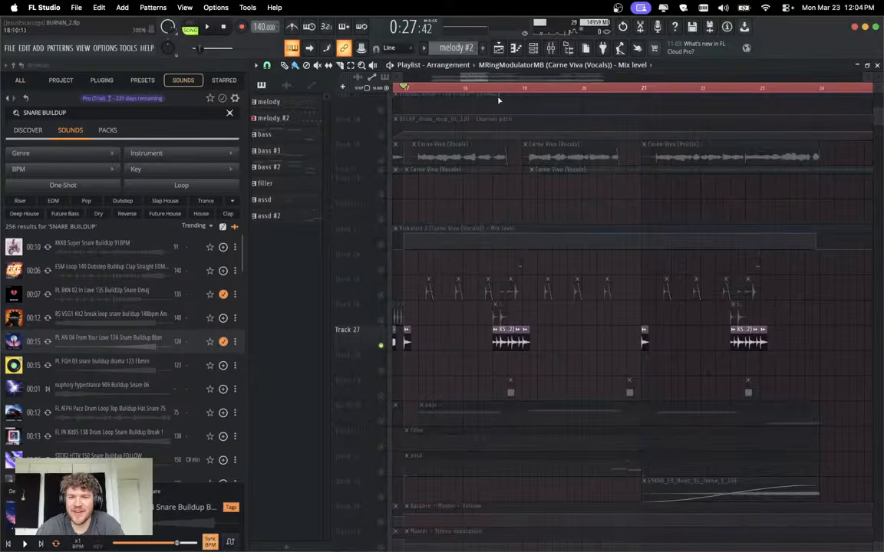
click(380, 320)
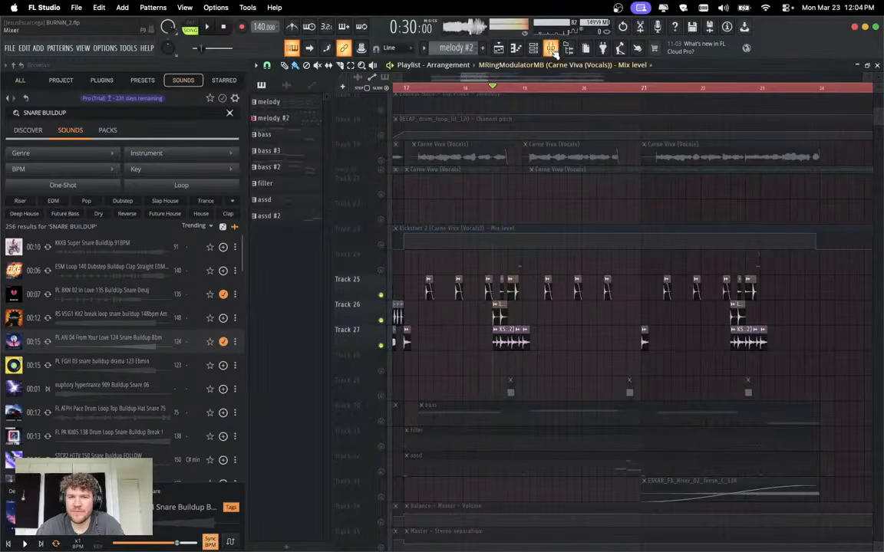
Play the soloed tracks and compare the mixer effects on the EvoSounds House Percussion Loop and Carne Viva (Vocals) tracks.
key(F9)
click(493, 224)
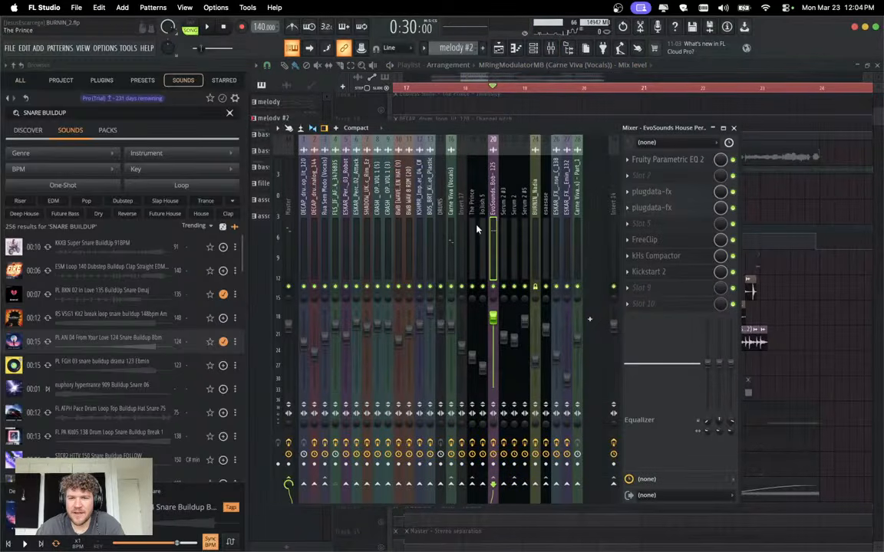
click(450, 253)
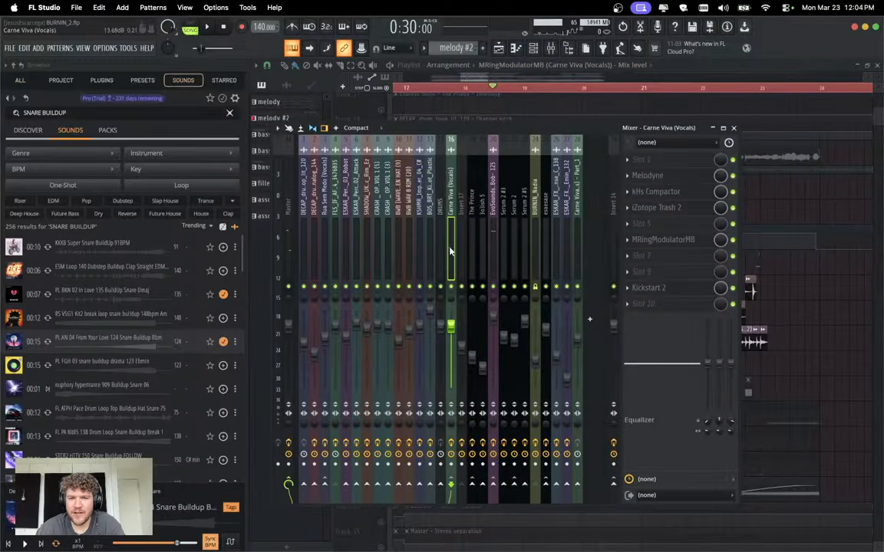
click(496, 195)
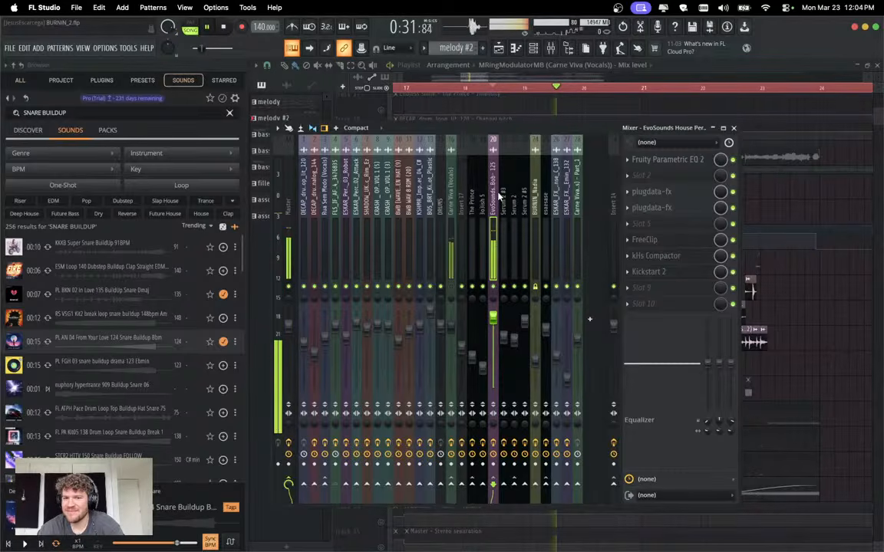
key(F9)
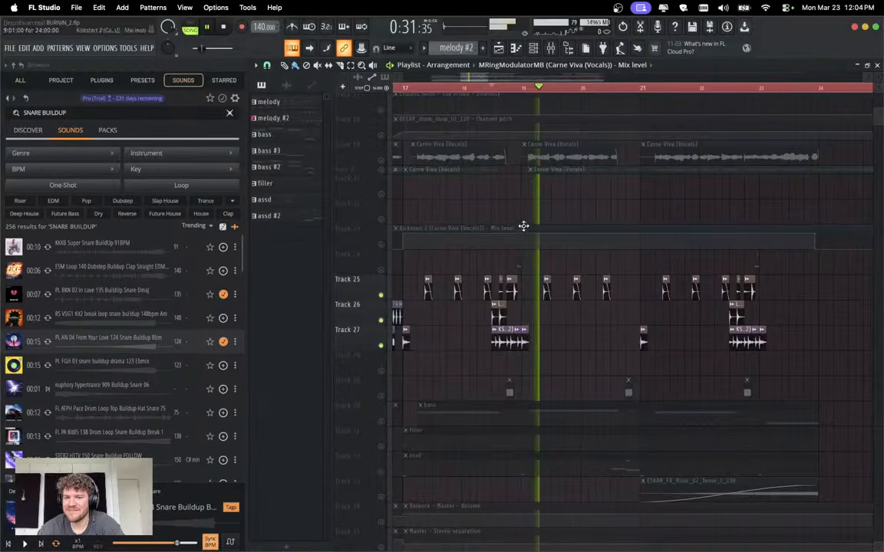
key(space)
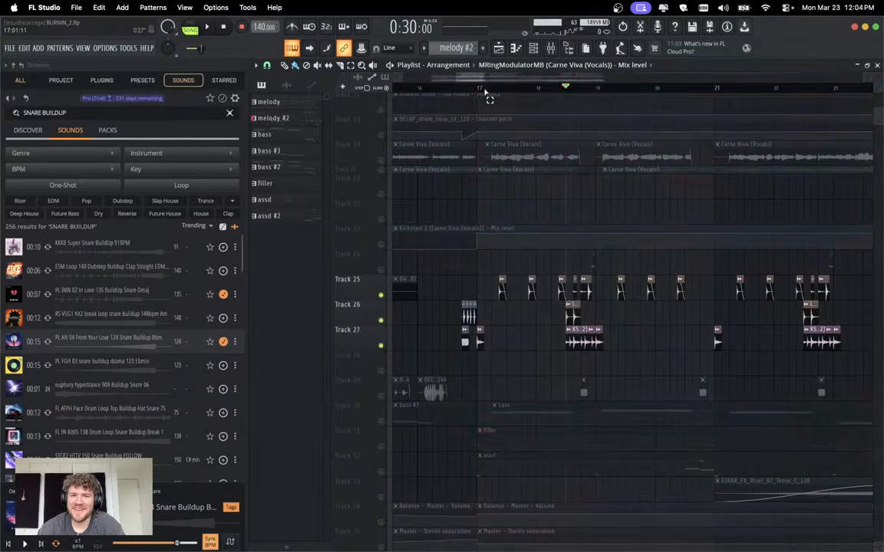
Select bars 17 to 21 in the playlist and unmute Tracks 3 to 16.
drag(485, 90, 721, 109)
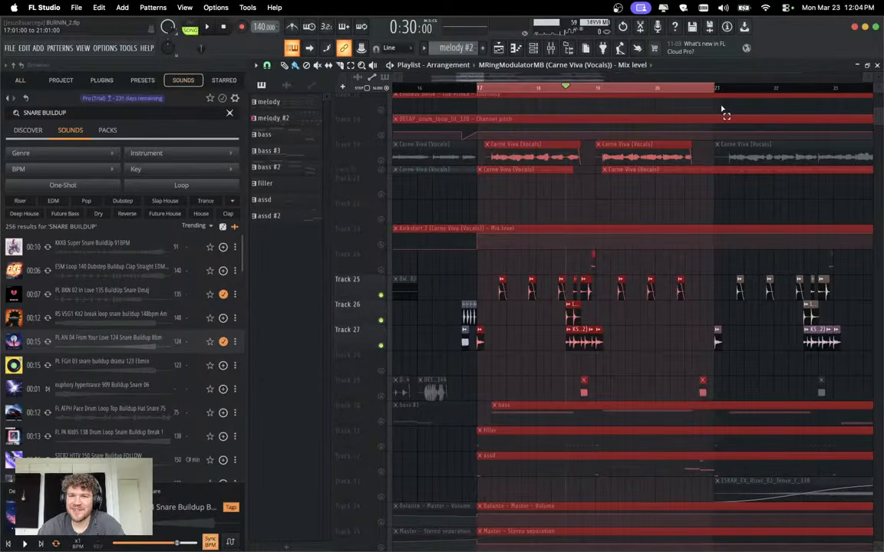
scroll(476, 221, up, 5)
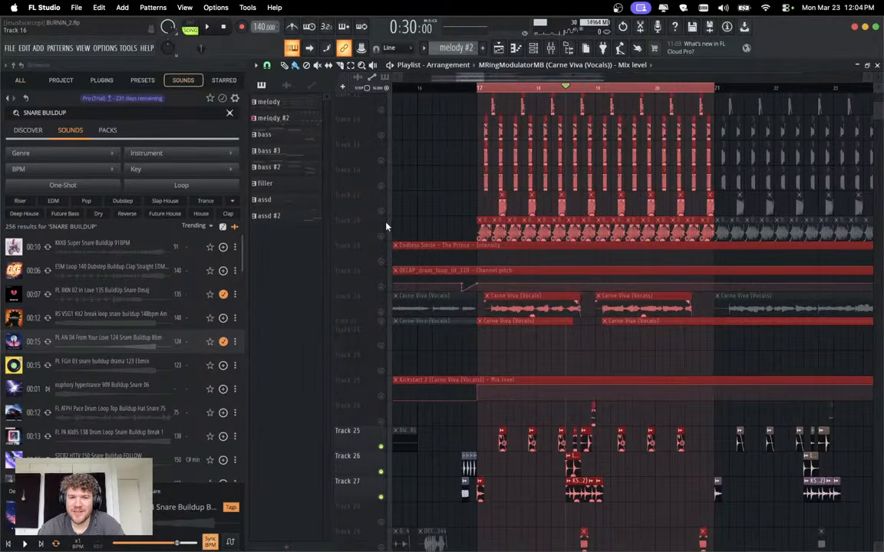
drag(386, 227, 381, 96)
scroll(424, 162, up, 7)
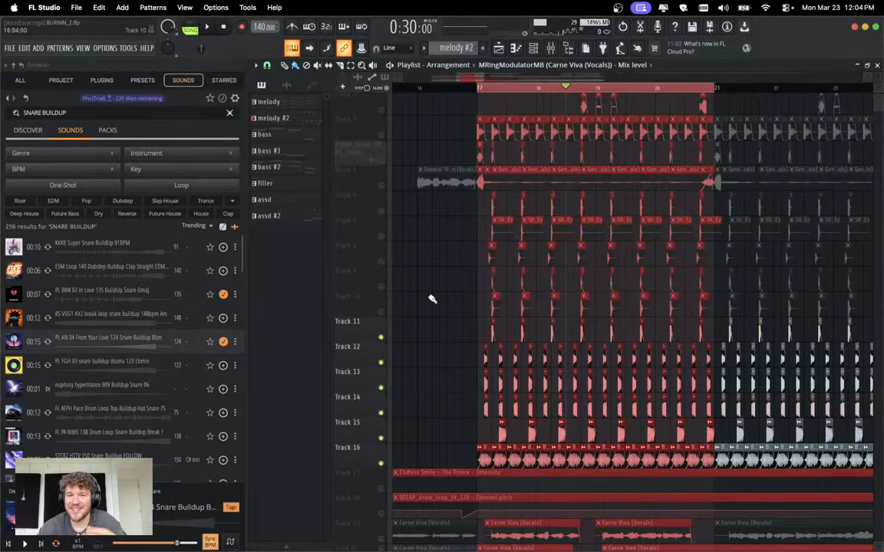
click(386, 286)
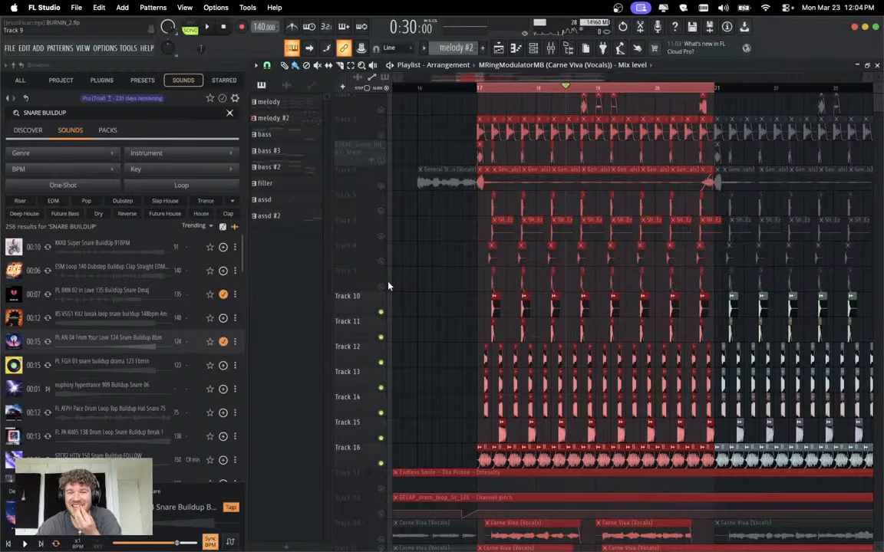
drag(388, 286, 381, 110)
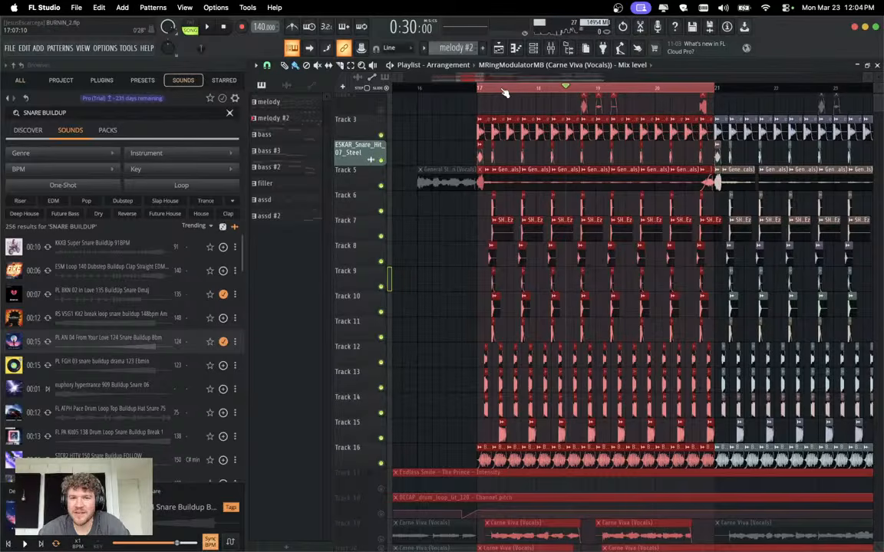
Place the playhead at bar 17 and play the drum tracks together with the percussion on Tracks 25 to 27.
click(480, 89)
scroll(471, 268, up, 1)
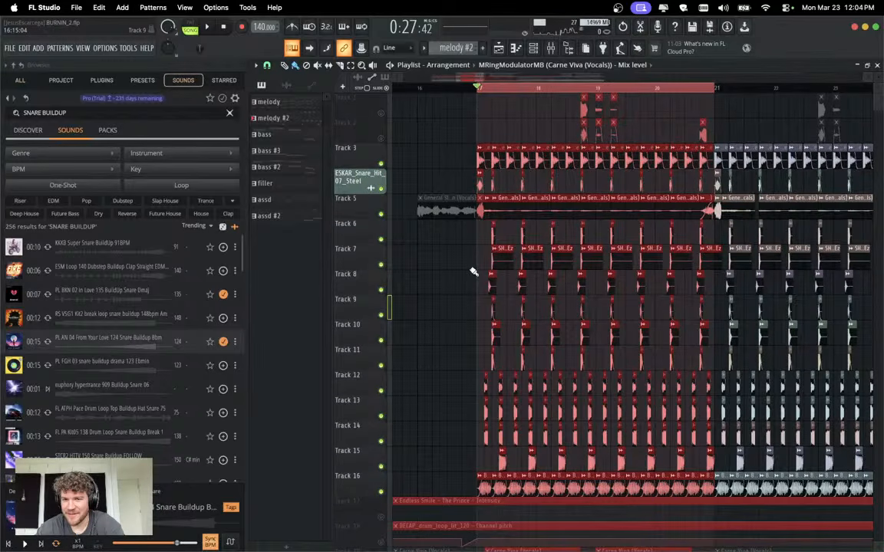
key(space)
scroll(498, 276, down, 9)
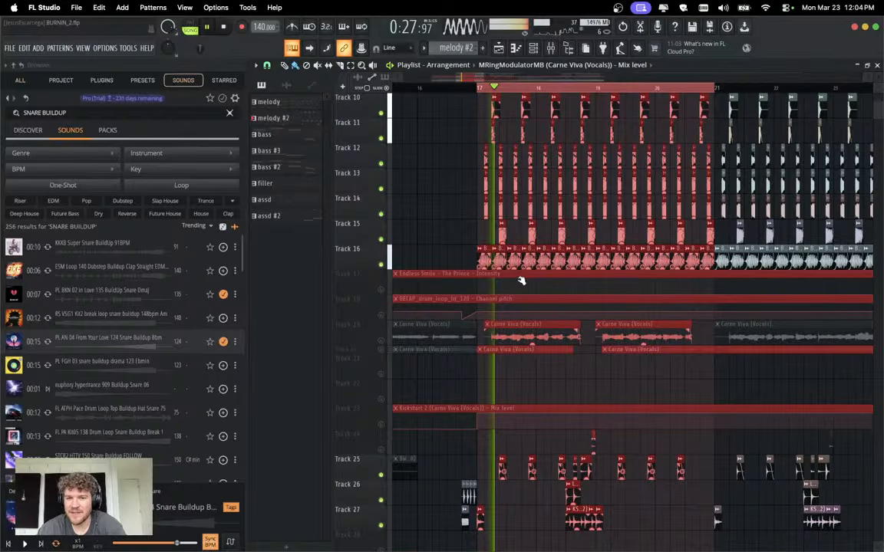
scroll(520, 281, down, 6)
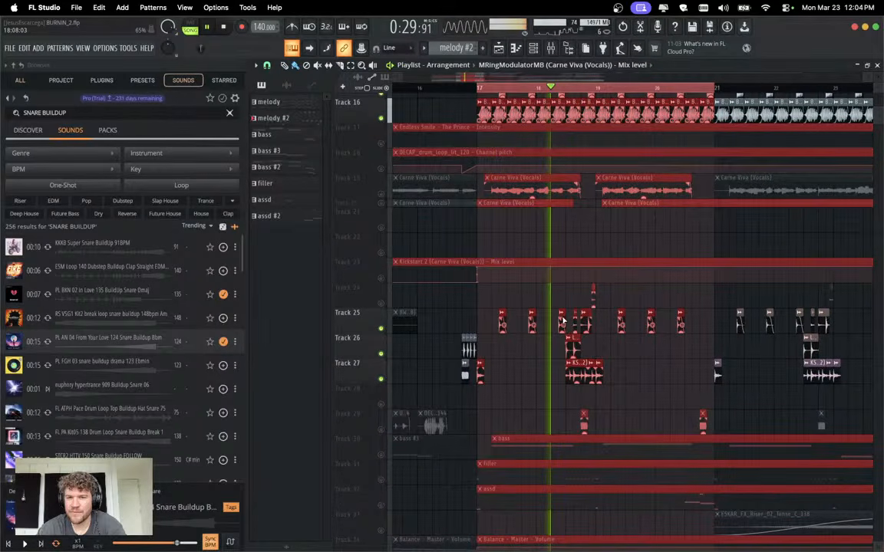
key(space)
Replay the drum section from bar 17 and view the effects on the Master mixer track.
scroll(613, 345, up, 13)
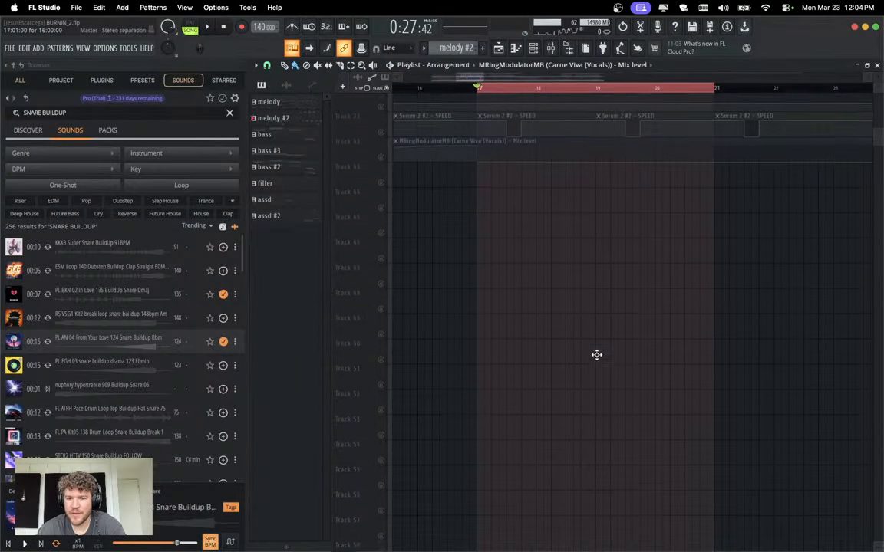
scroll(600, 359, down, 15)
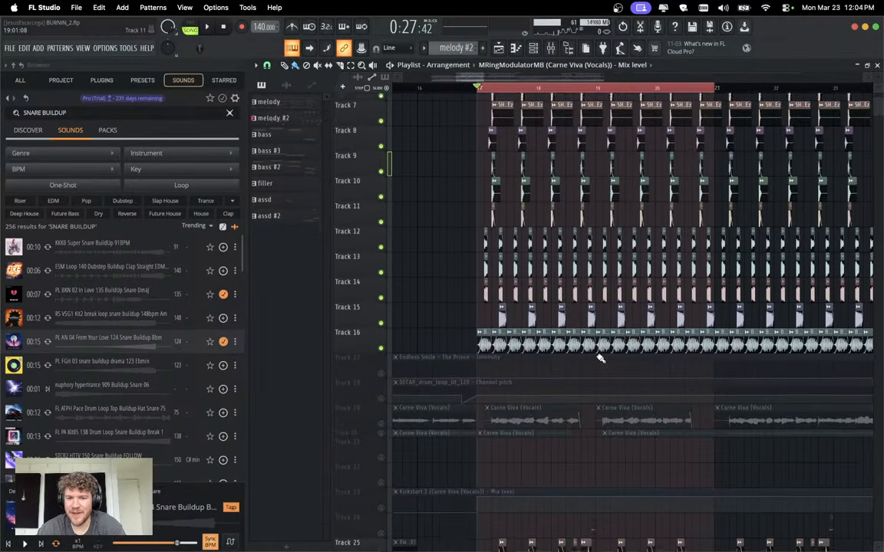
key(space)
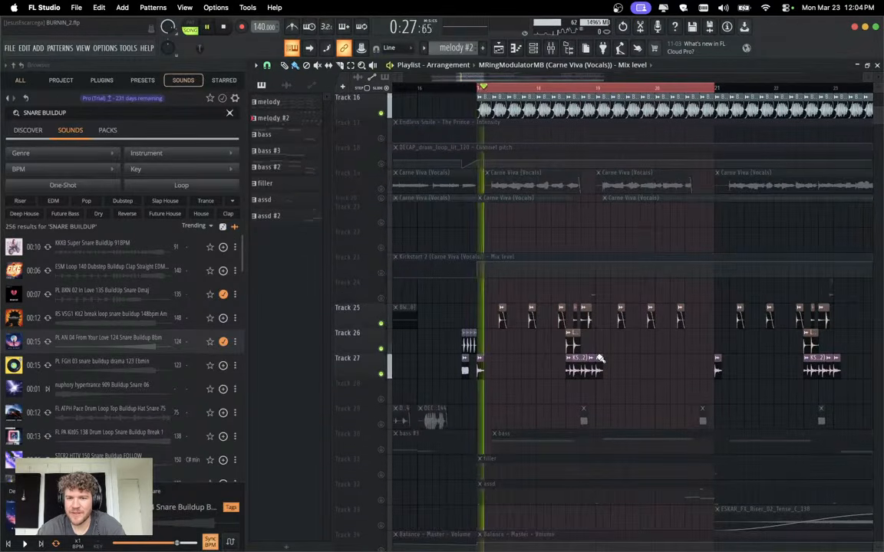
key(space)
click(552, 47)
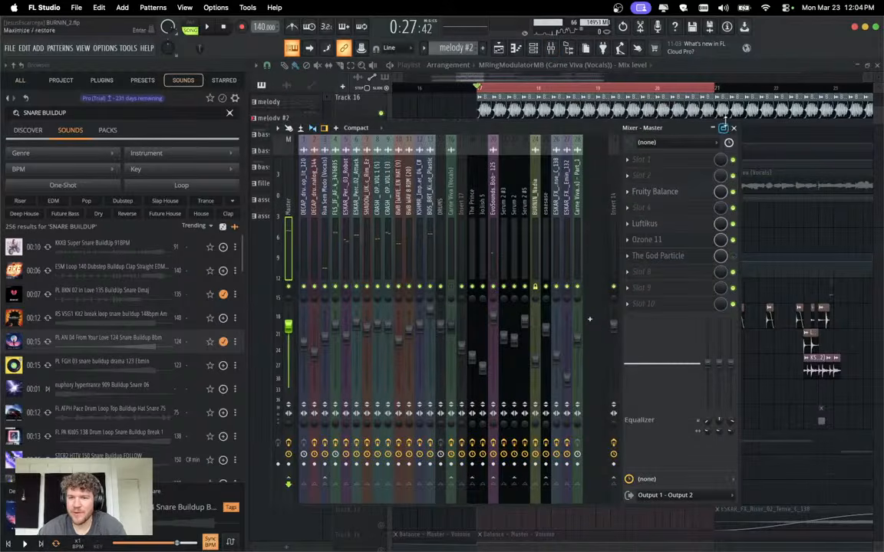
click(733, 128)
key(space)
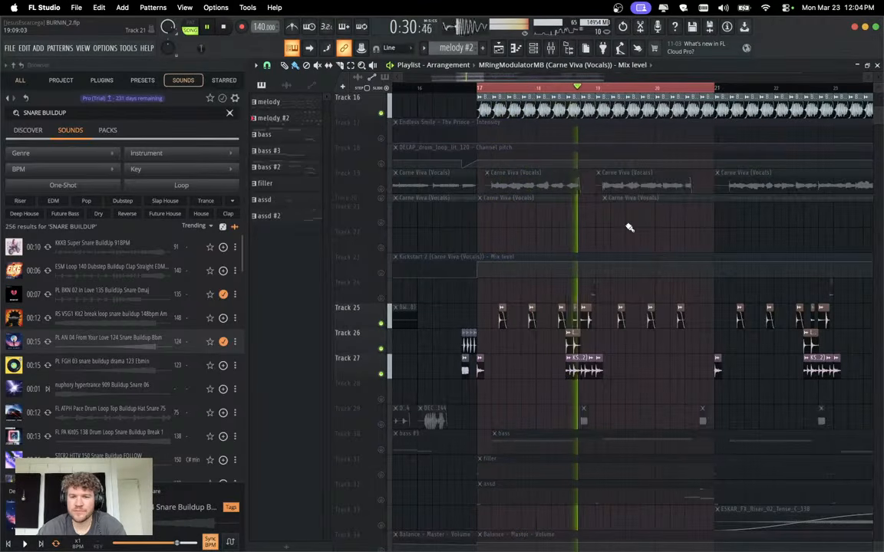
key(space)
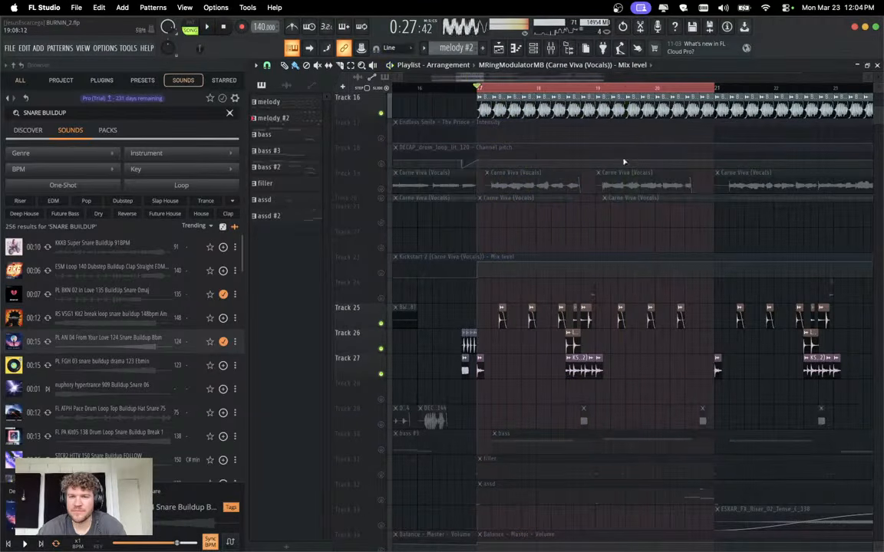
View the EvoSounds House Percussion Loop mixer track's effects and play the section repeatedly while watching its level.
click(498, 48)
click(491, 202)
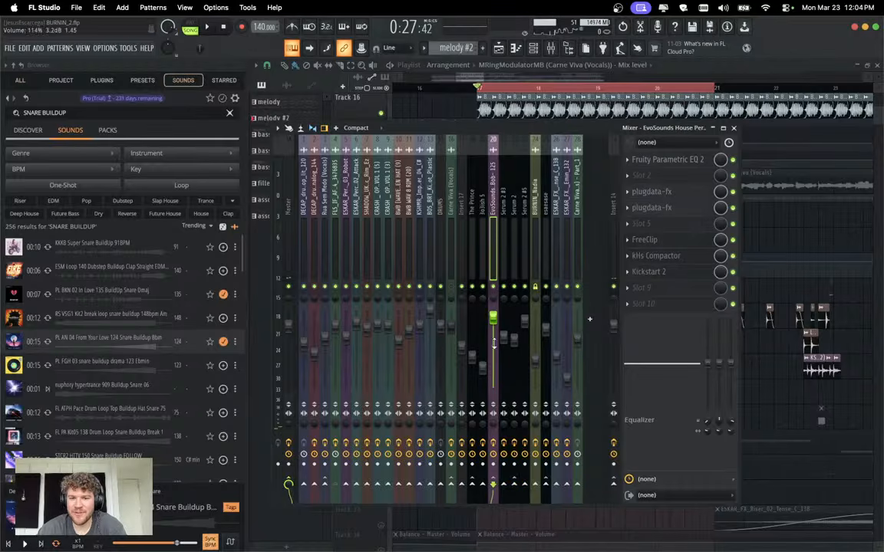
key(space)
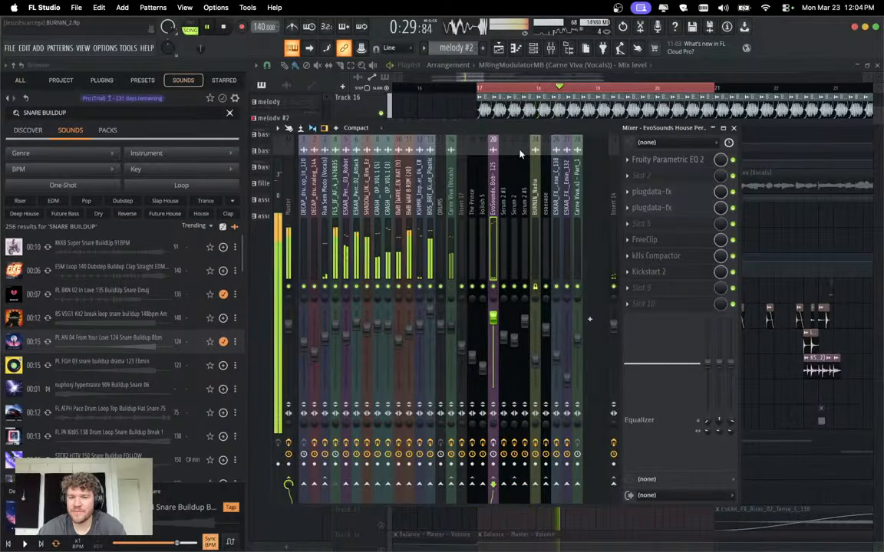
key(space)
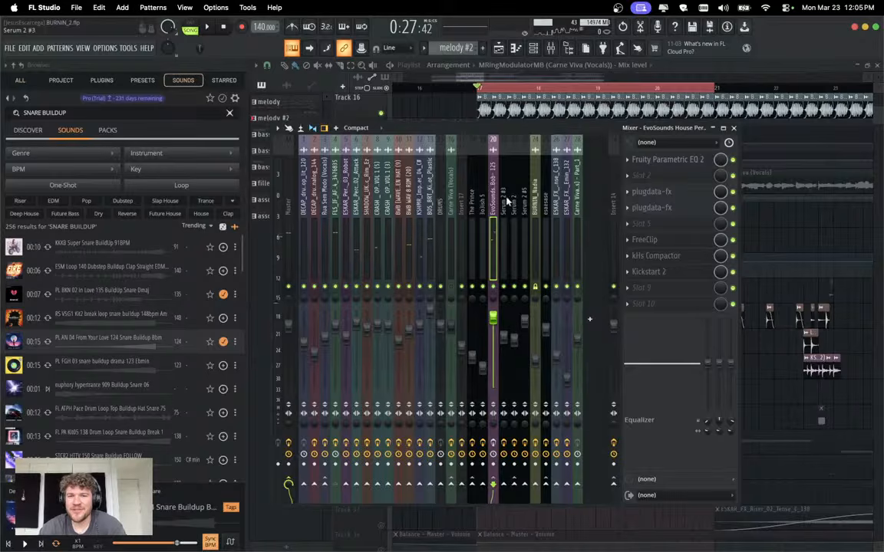
key(space)
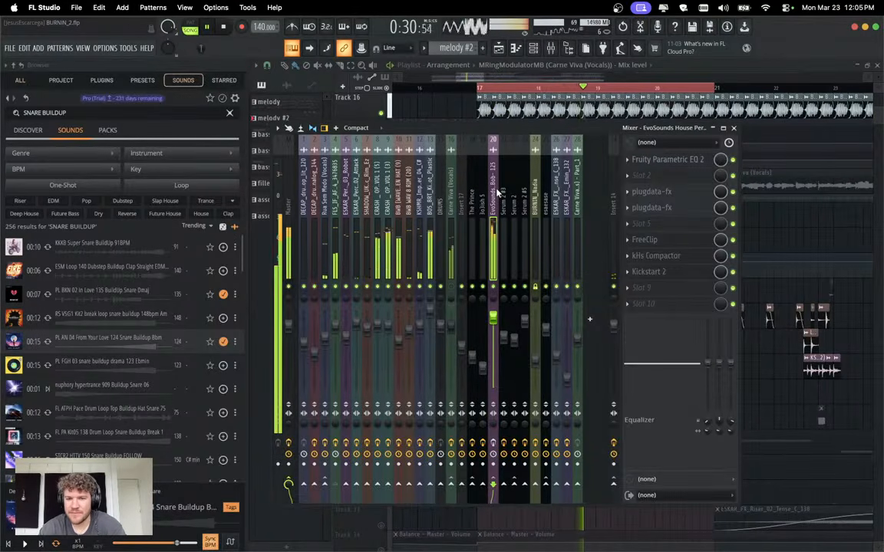
key(space)
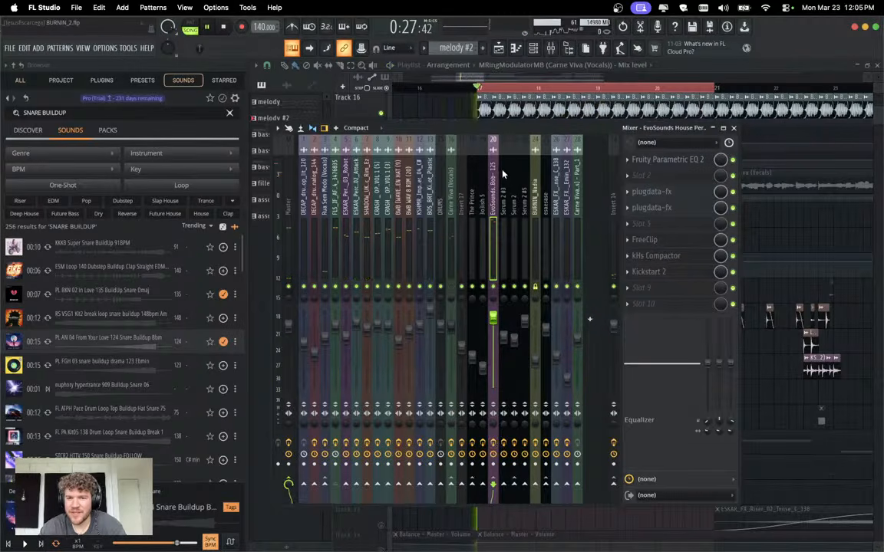
key(space)
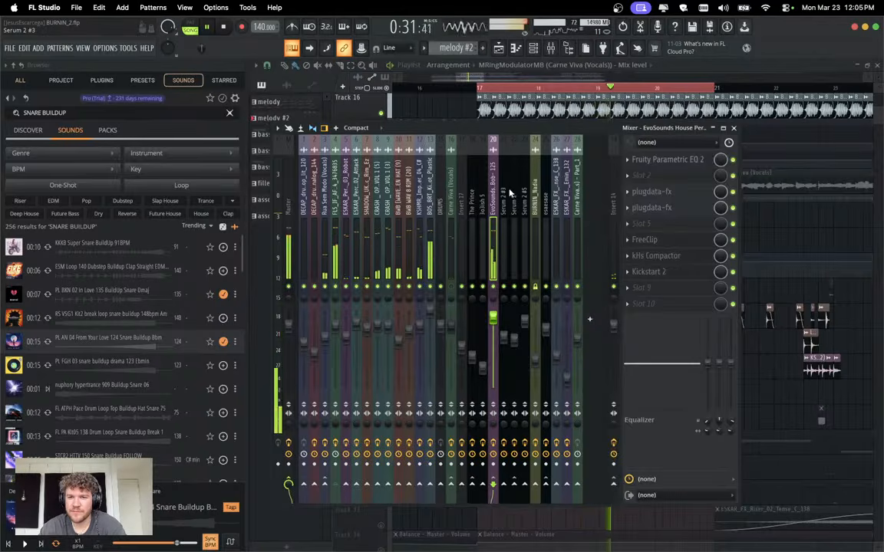
key(space)
Open the percussion track's N-Spectral Mask and N-Spec Comp Lite 2 plugdata-fx effects side by side and play the section.
click(651, 191)
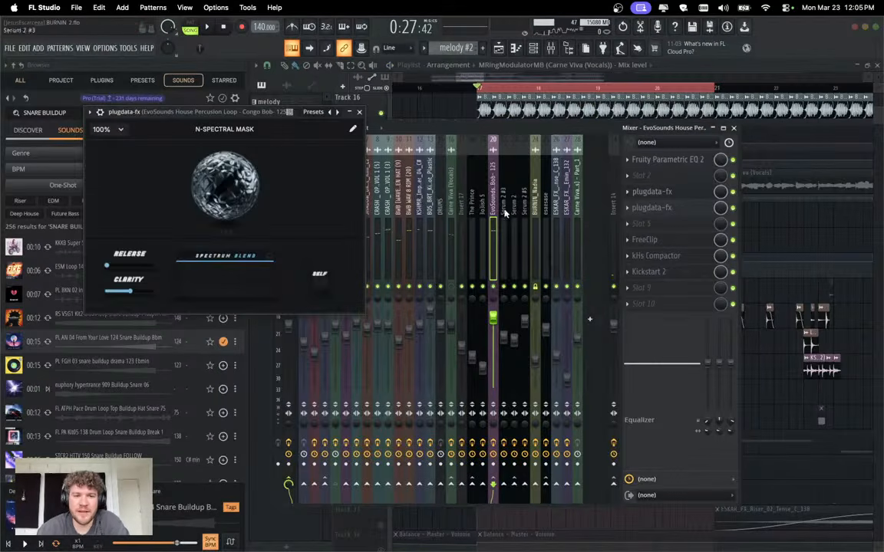
drag(253, 112, 386, 131)
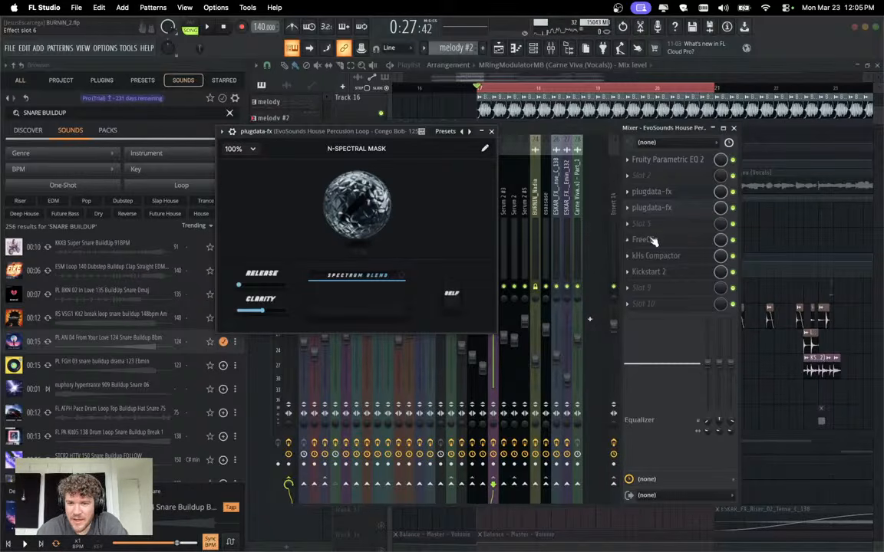
click(651, 207)
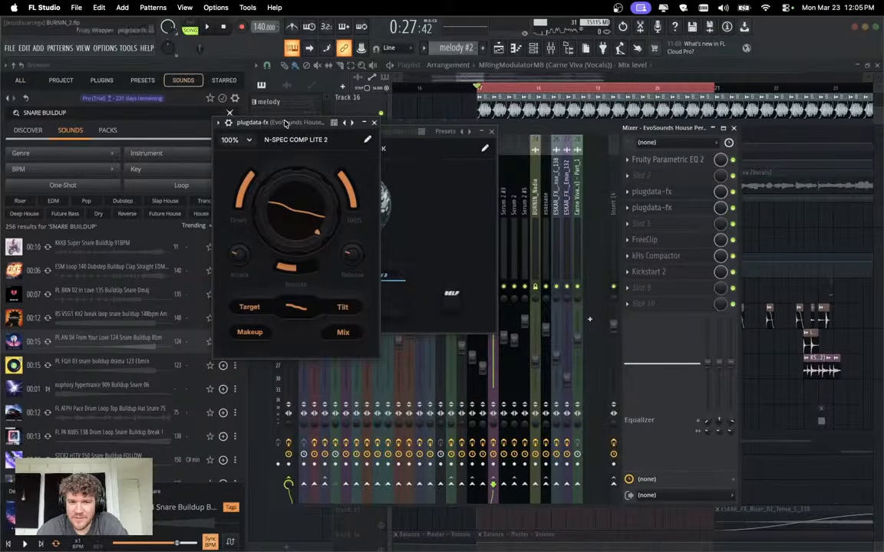
drag(288, 122, 598, 98)
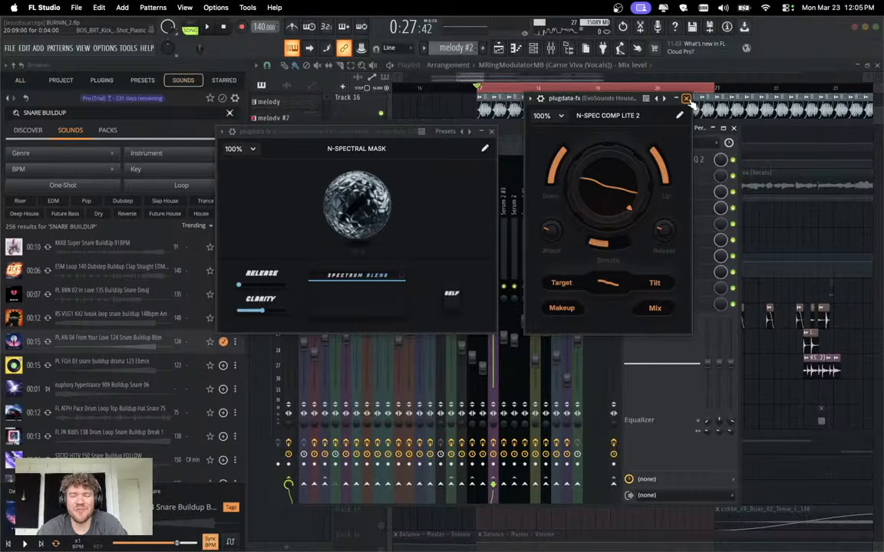
key(space)
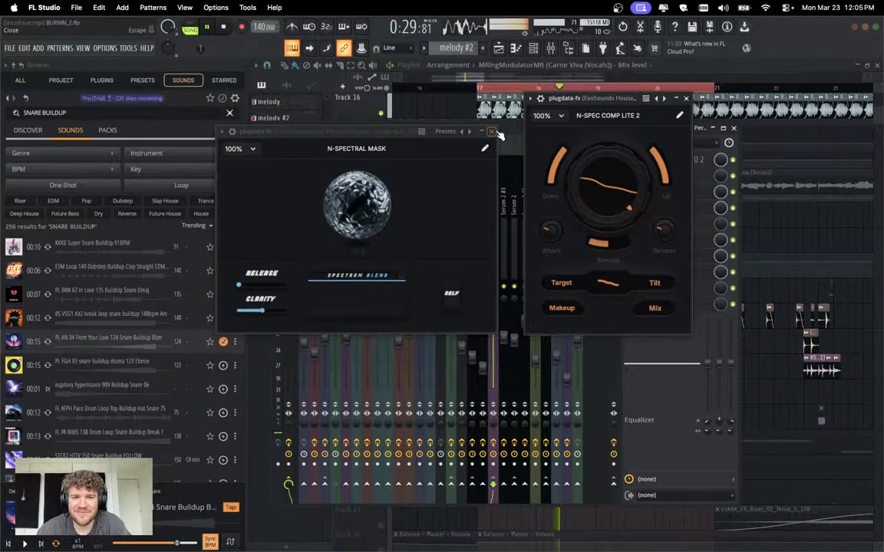
key(space)
key(space)
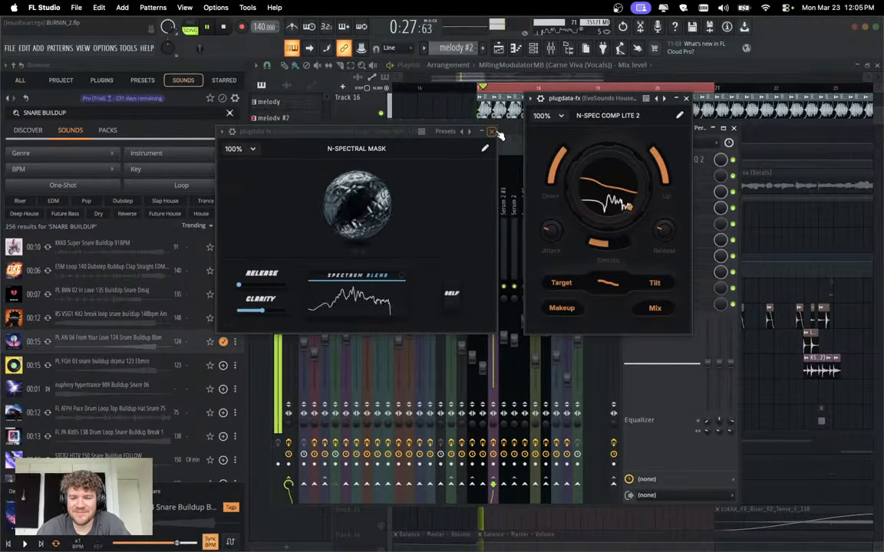
Stop playback and close the percussion track's N-Spectral Mask and N-Spec Comp Lite 2 effect windows.
click(492, 132)
key(space)
click(686, 98)
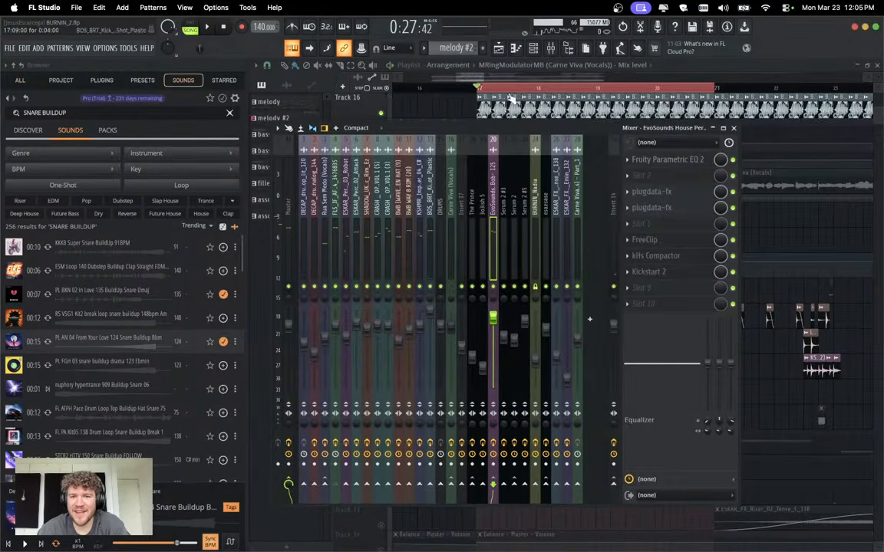
Compare the section's playback with Ozone 11 and The God Particle bypassed and active on the Master, viewing the Carne Viva vocal track's effects in between.
key(F9)
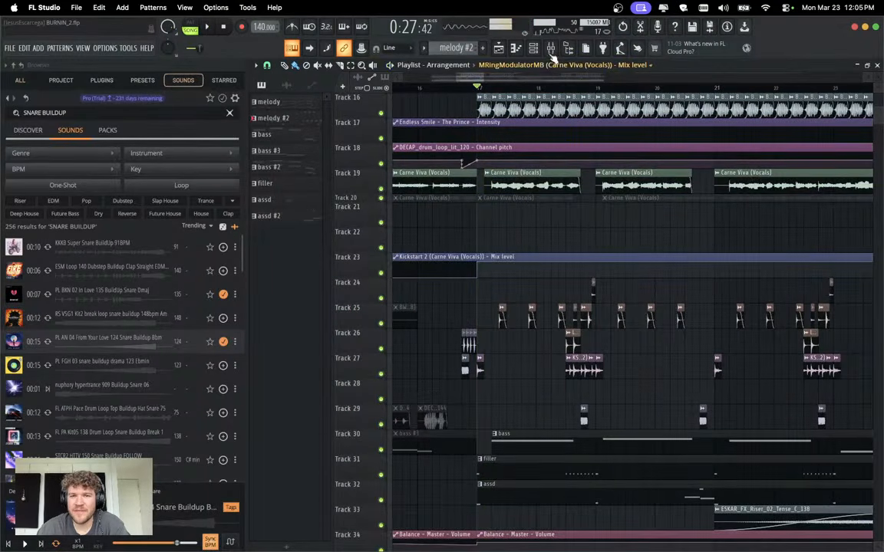
key(F9)
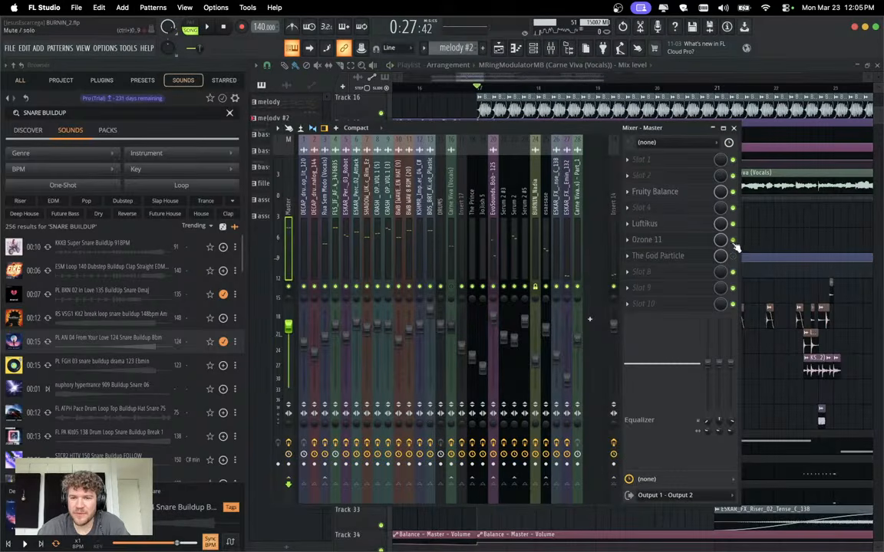
key(space)
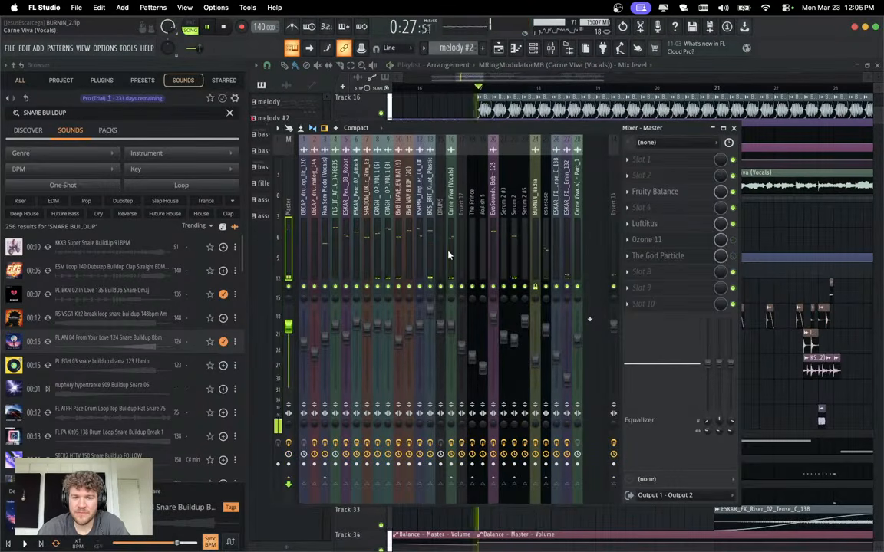
click(455, 249)
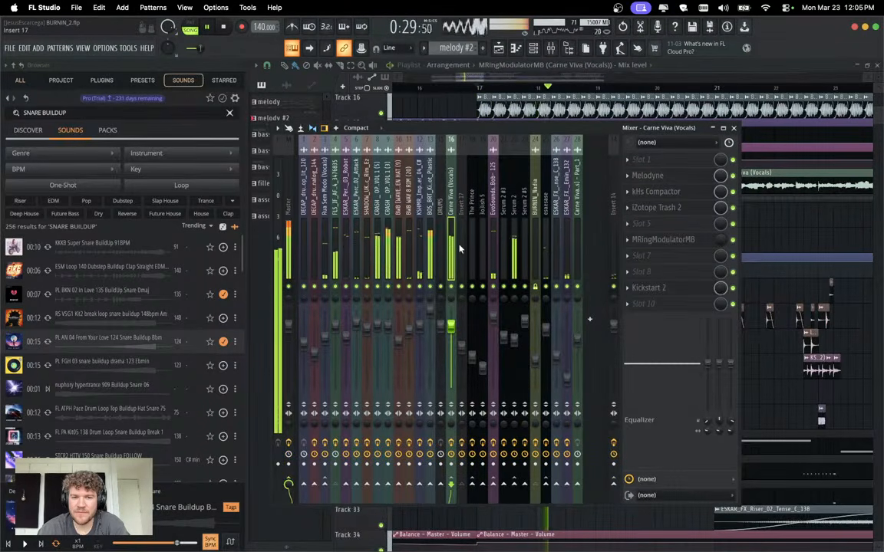
click(288, 196)
key(space)
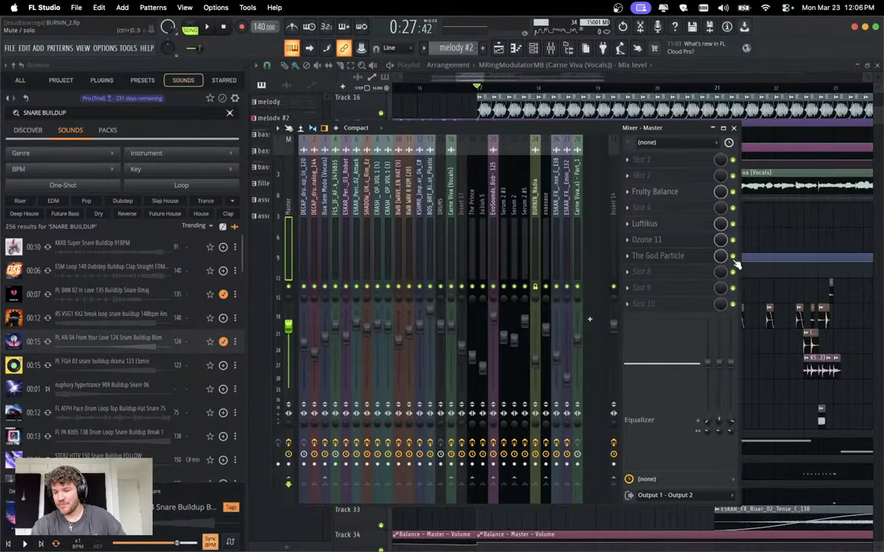
key(space)
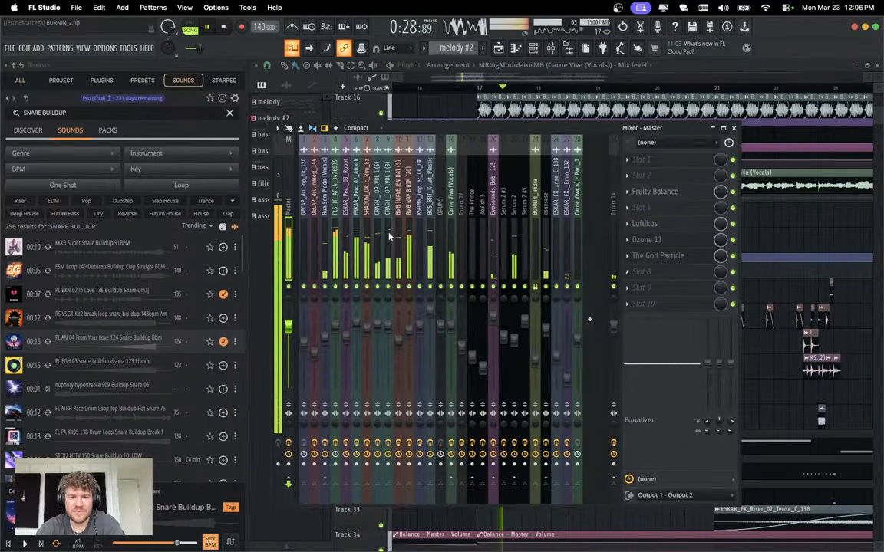
key(space)
Open the recent project "Loosing My Mind" without saving BURNIN_2 and dismiss the missing-plugins report.
click(9, 47)
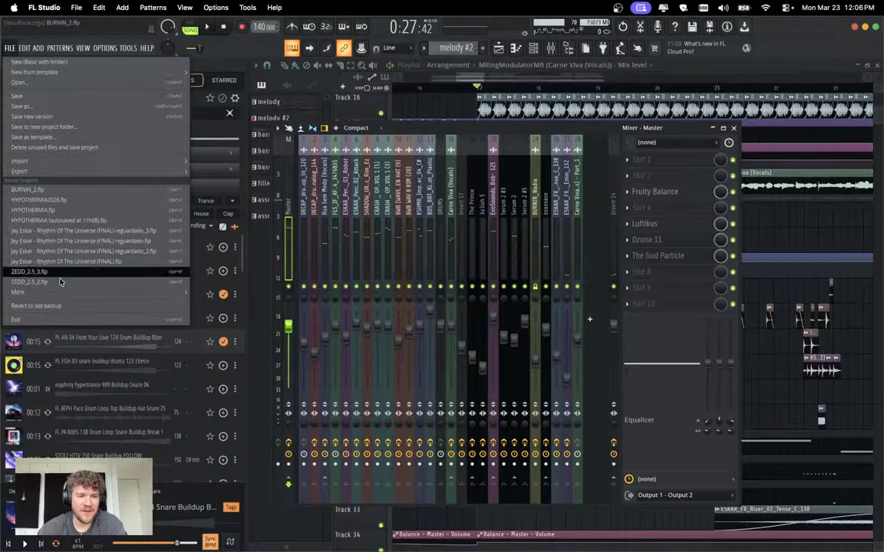
mouse_move(77, 292)
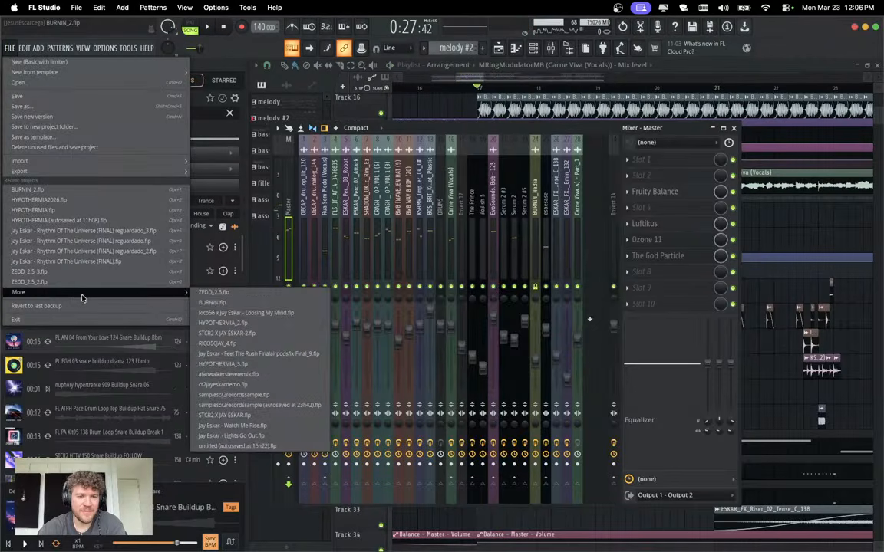
click(238, 313)
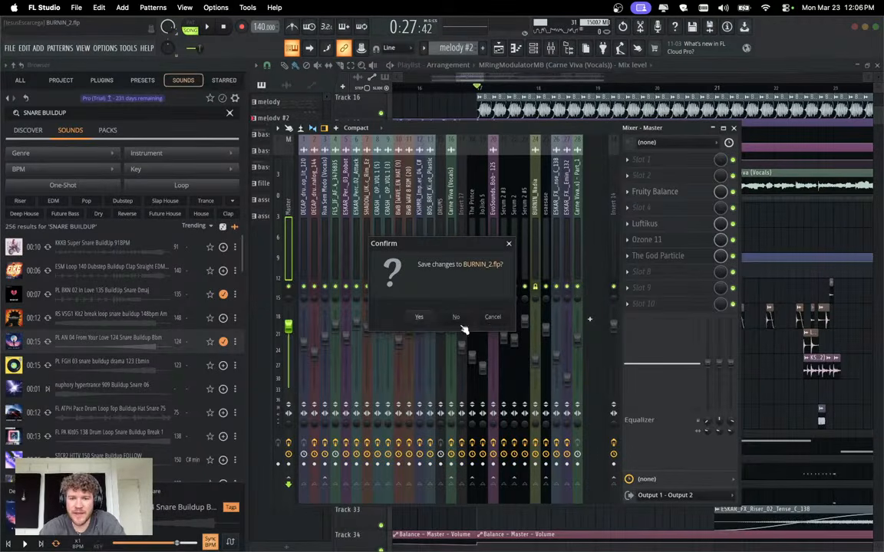
click(461, 326)
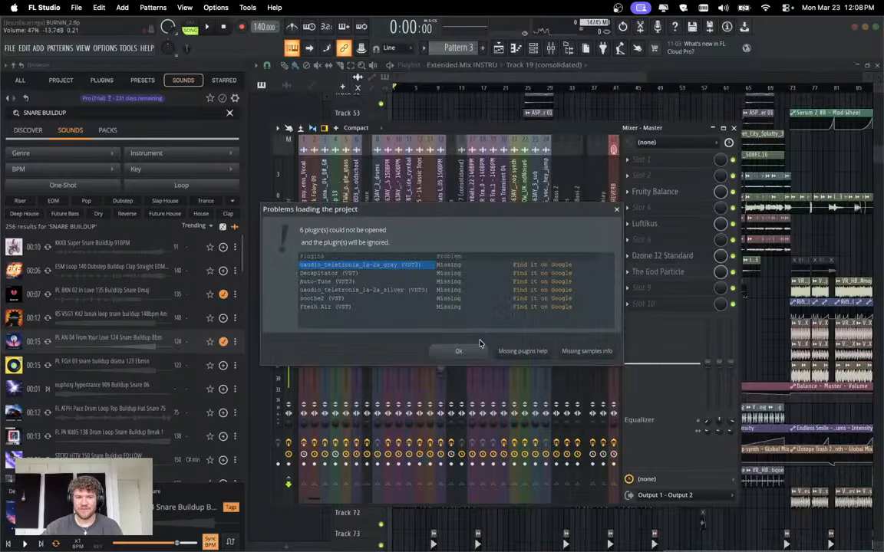
click(458, 351)
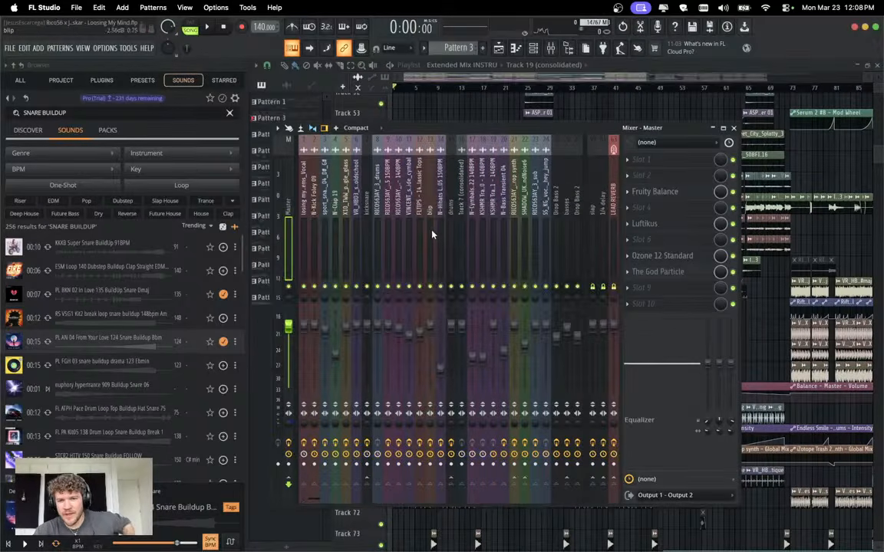
View the effect chains of the SYNTHS OUT, Drop Bass 2 and Serum 2 #6 mixer tracks.
scroll(445, 230, right, 5)
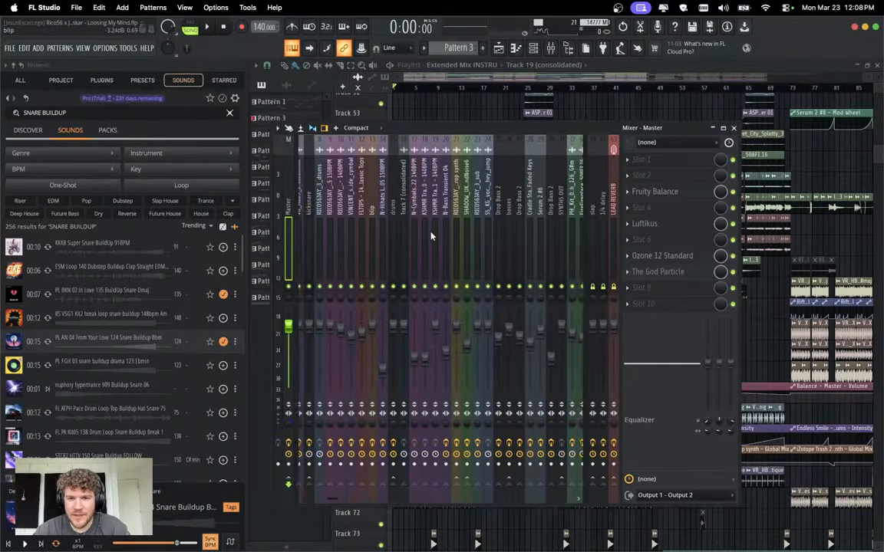
click(470, 220)
click(533, 228)
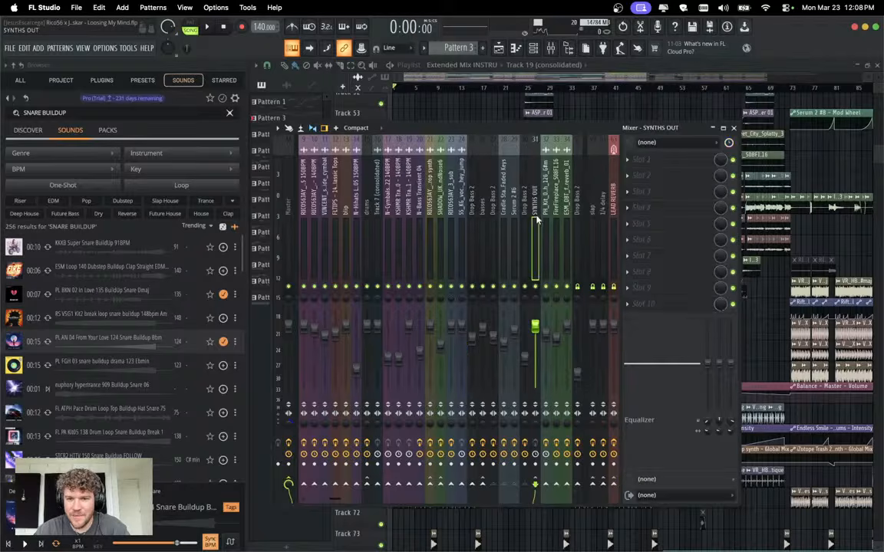
click(525, 232)
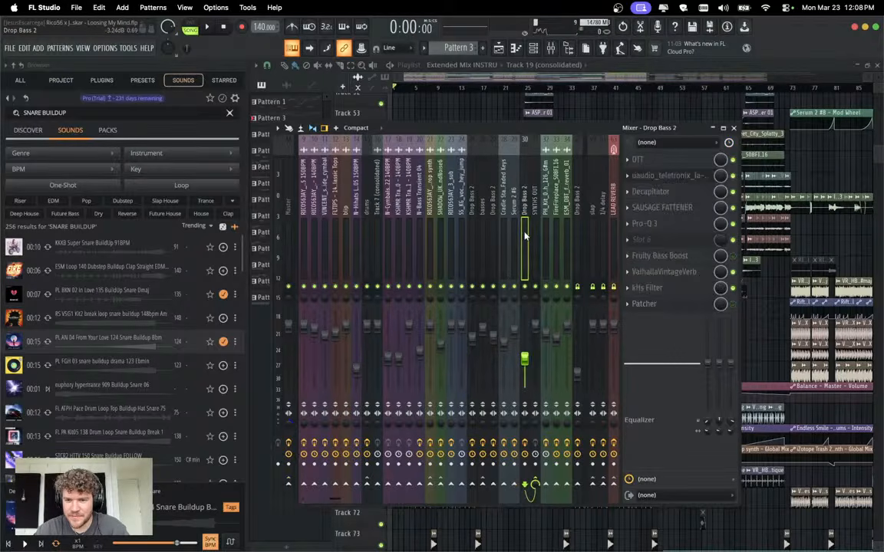
click(511, 233)
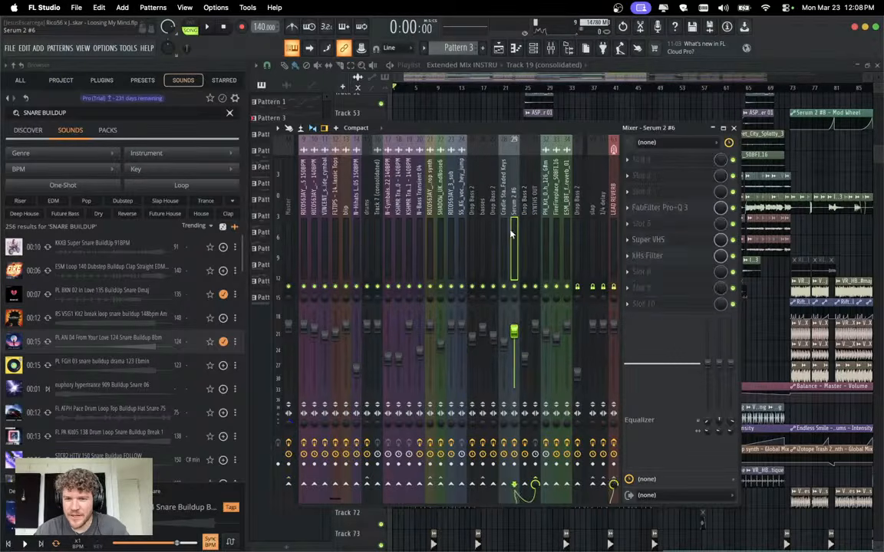
click(472, 234)
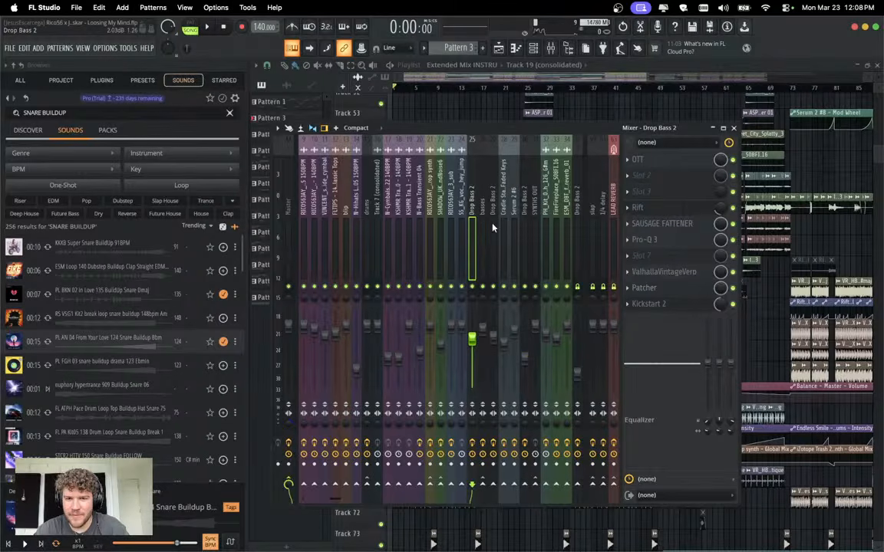
click(513, 234)
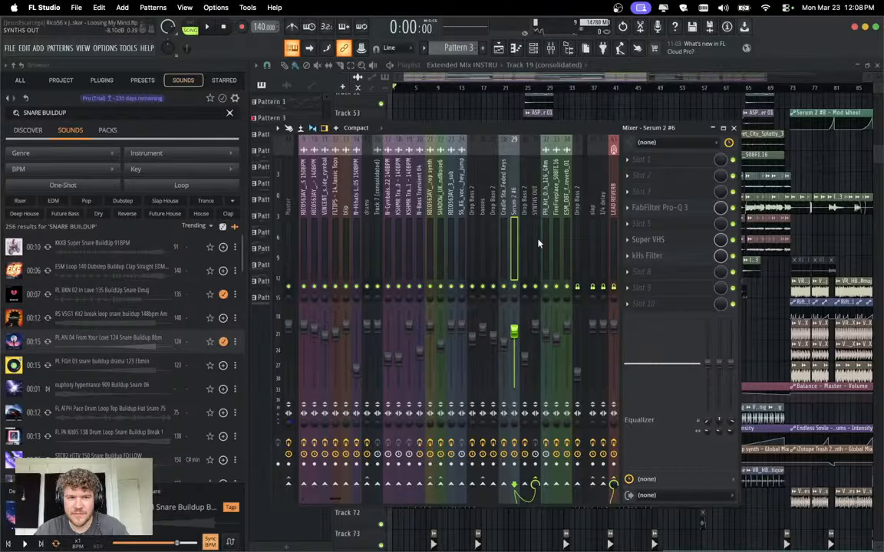
Examine the effects on mixer track 39 Drop Bass 2, the whisper reverb track 34 and the MV track 40.
scroll(499, 238, right, 5)
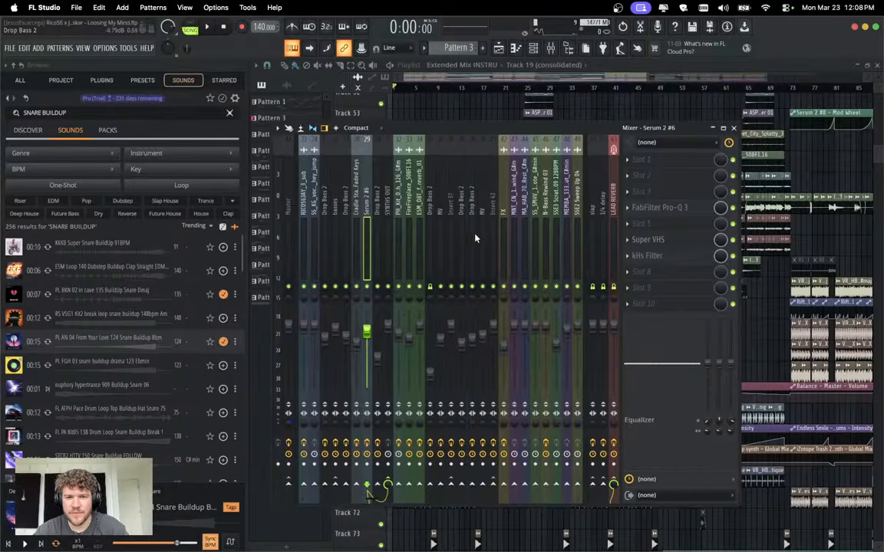
click(472, 232)
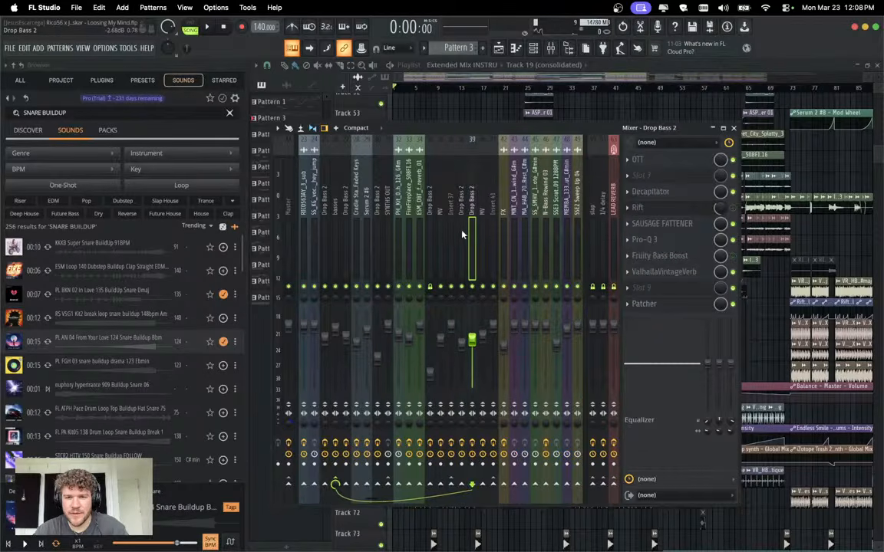
click(451, 230)
click(440, 230)
click(420, 232)
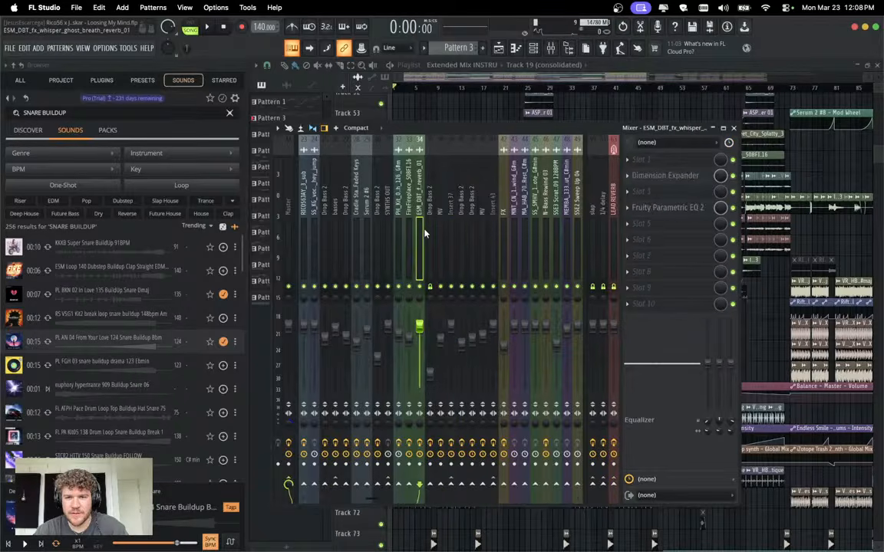
click(488, 234)
click(485, 235)
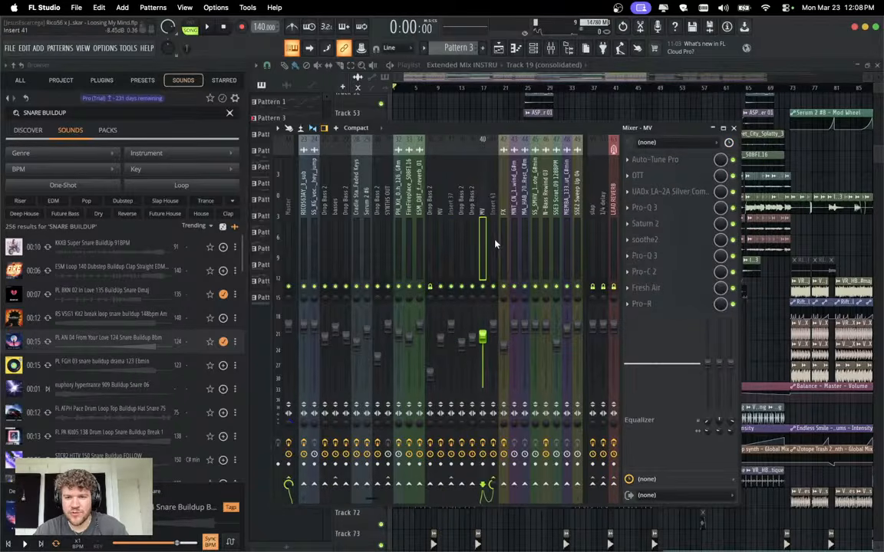
Browse the vocal, FX and higher-numbered mixer tracks, viewing the effects on LEAD and Serum 2 #2.
scroll(494, 242, right, 4)
scroll(496, 244, right, 4)
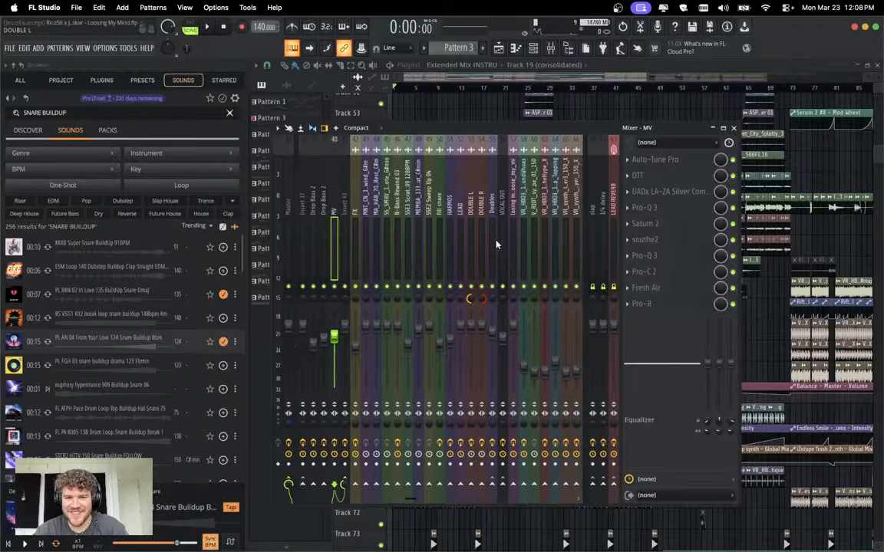
click(439, 223)
scroll(477, 242, right, 20)
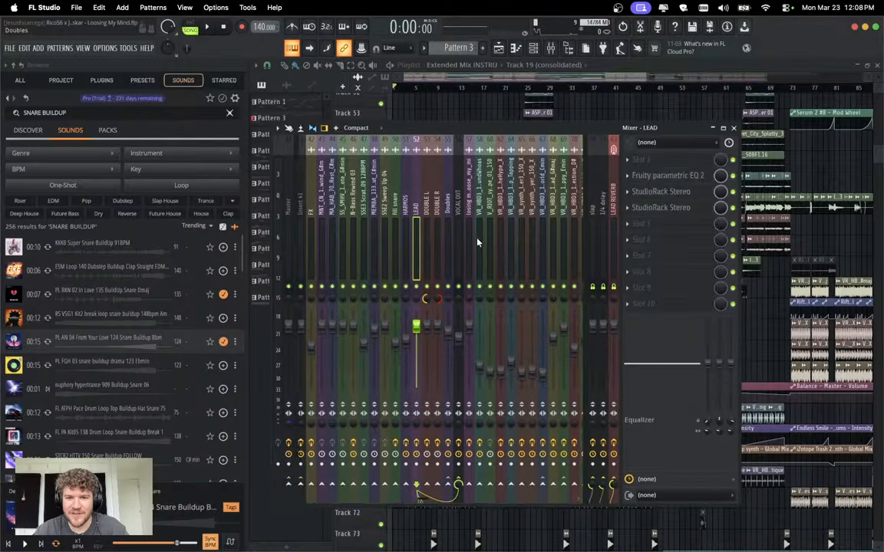
scroll(479, 242, left, 20)
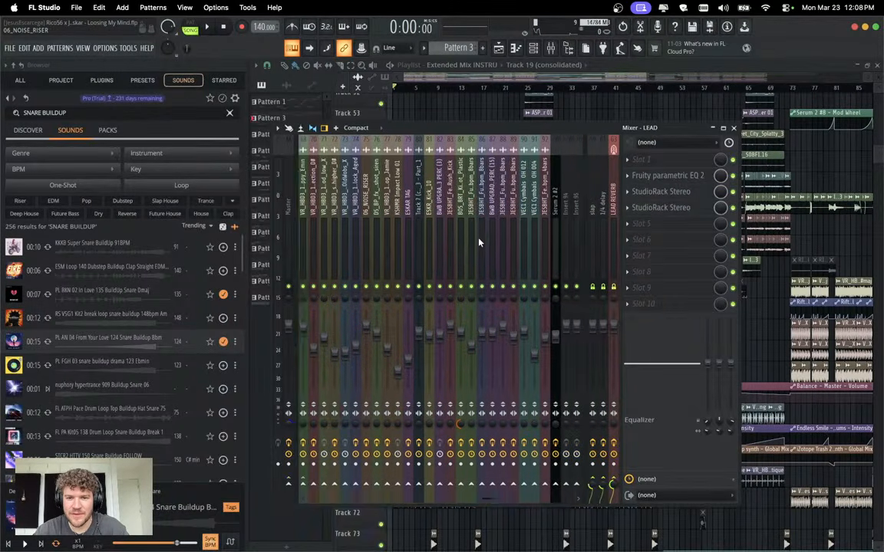
scroll(479, 243, right, 20)
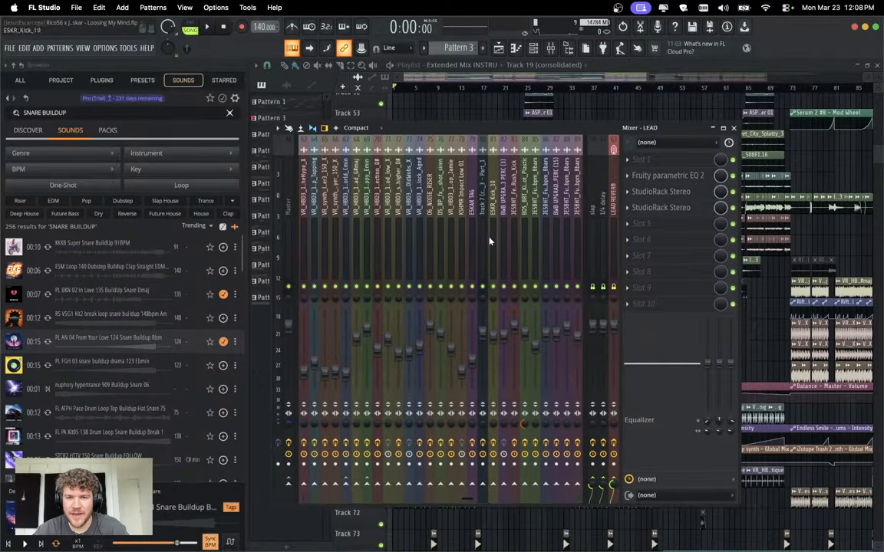
click(496, 226)
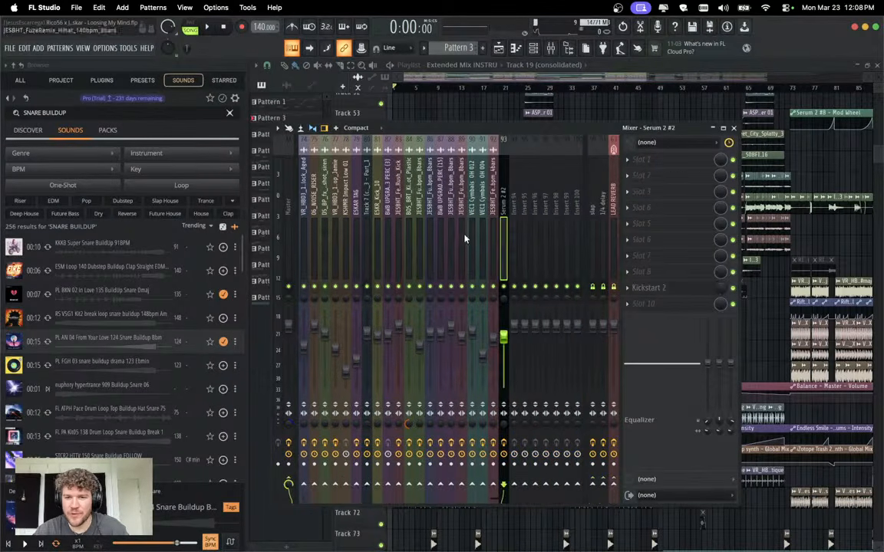
scroll(421, 209, left, 20)
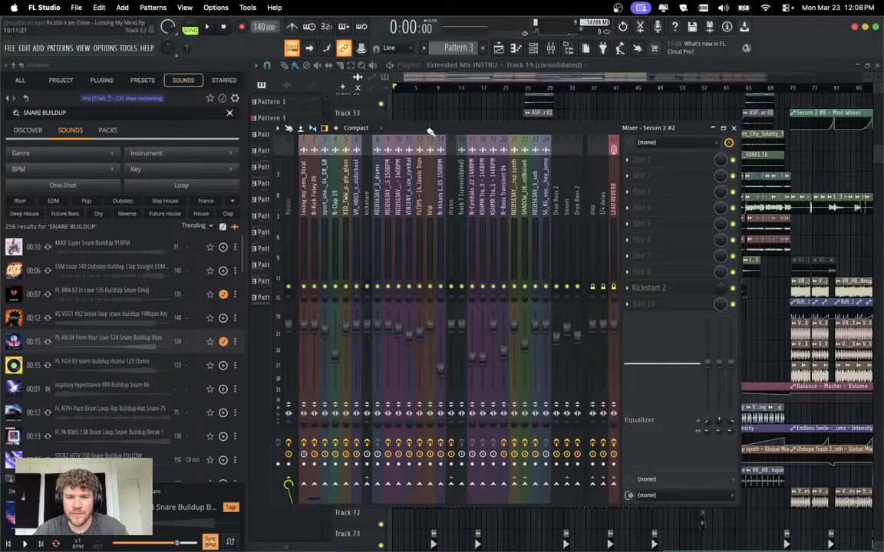
View the effects on the kicksnare, drum loop, Classic Tops, blip, hi-hat and drums mixer tracks in turn.
click(376, 194)
click(368, 197)
click(399, 201)
click(418, 203)
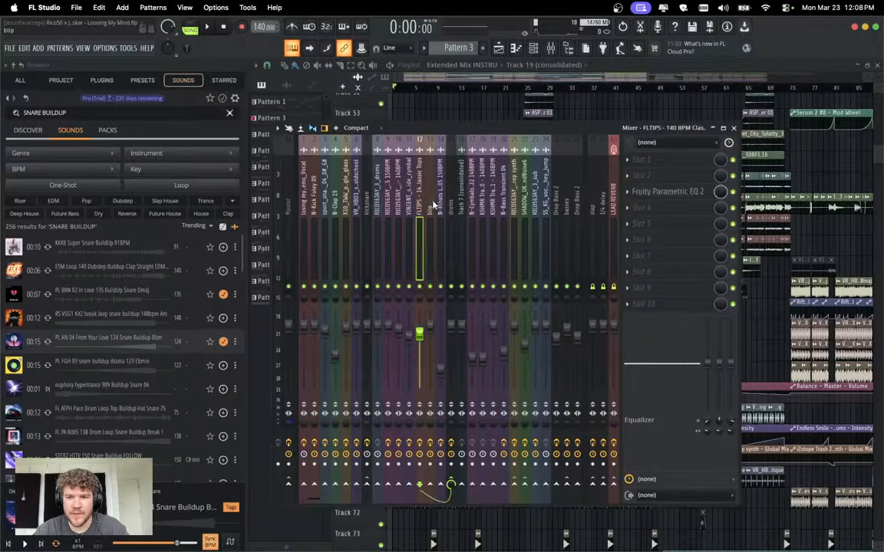
click(432, 204)
click(441, 205)
click(450, 205)
Go through the mixer tracks one by one, from the drums past the cymbal loops and basses to reverse-synth track 32, viewing their effects.
key(Right)
key(Right)
key(Right)
key(Right)
key(Right)
key(Right)
key(Right)
key(Right)
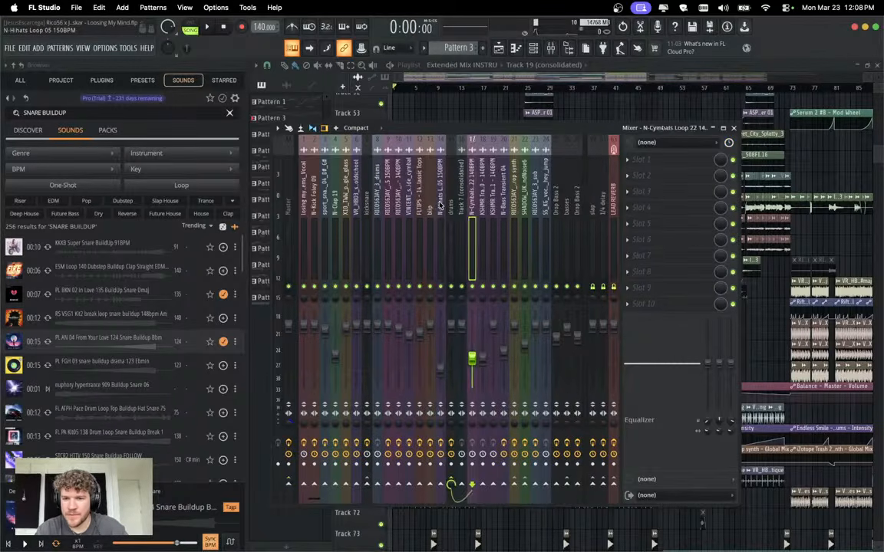
key(Right)
key(Right)
key(Right)
key(Right)
key(Right)
key(Right)
key(Right)
key(Right)
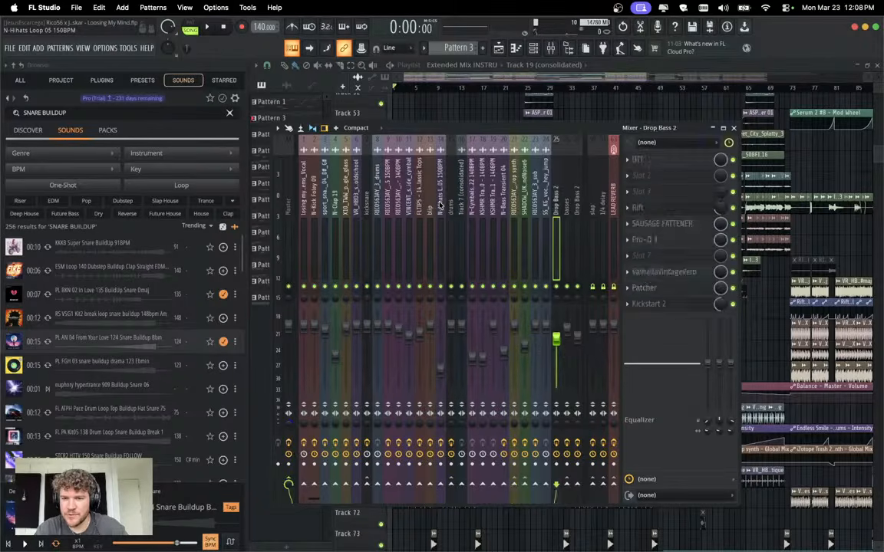
key(Right)
key(Right)
key(Right)
key(Right)
key(Right)
key(Right)
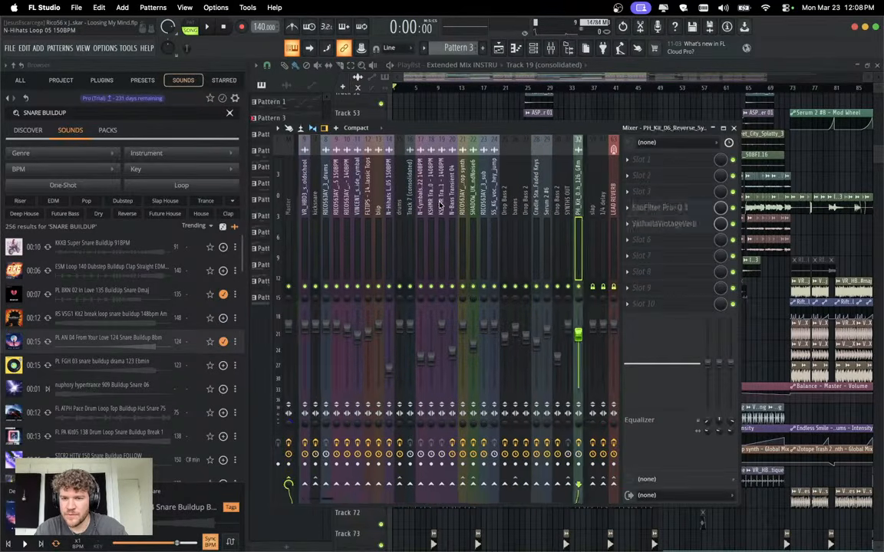
Close the mixer and play the Extended Mix INSTRU arrangement from bar 17 and from bar 33.
key(F9)
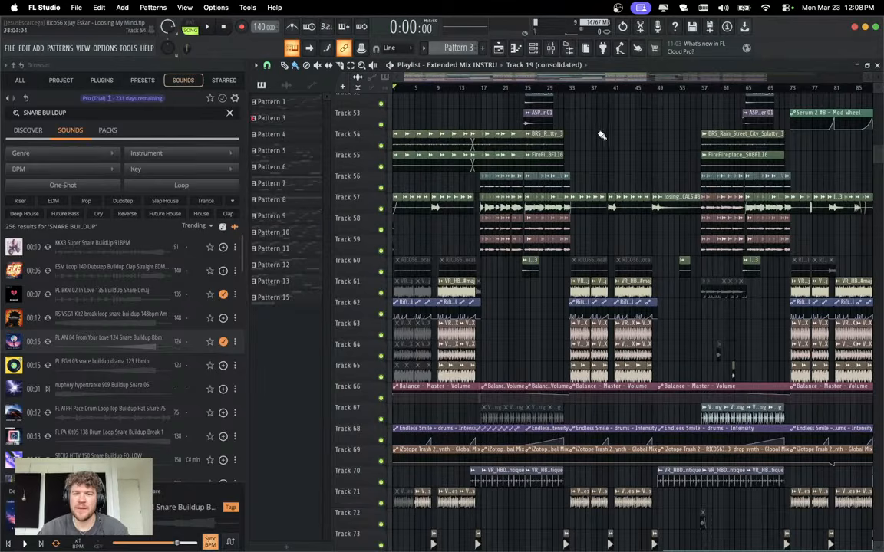
click(483, 87)
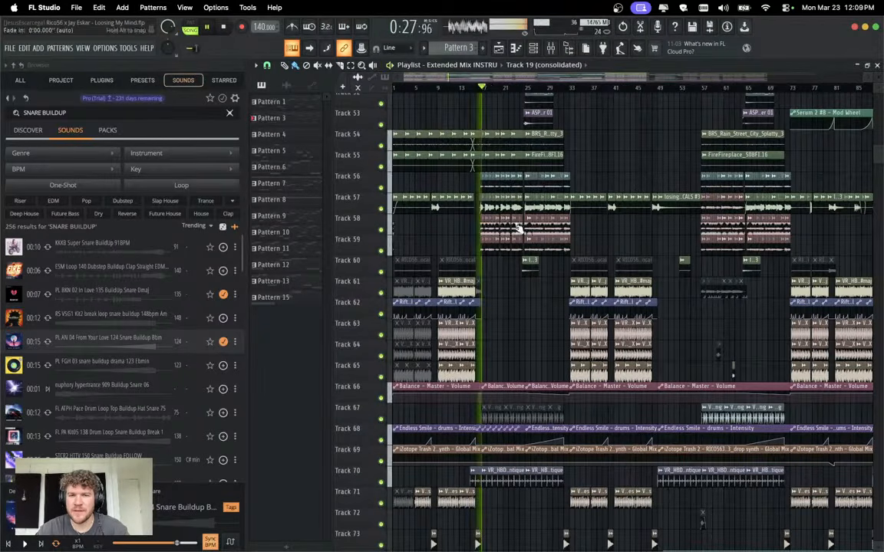
click(571, 90)
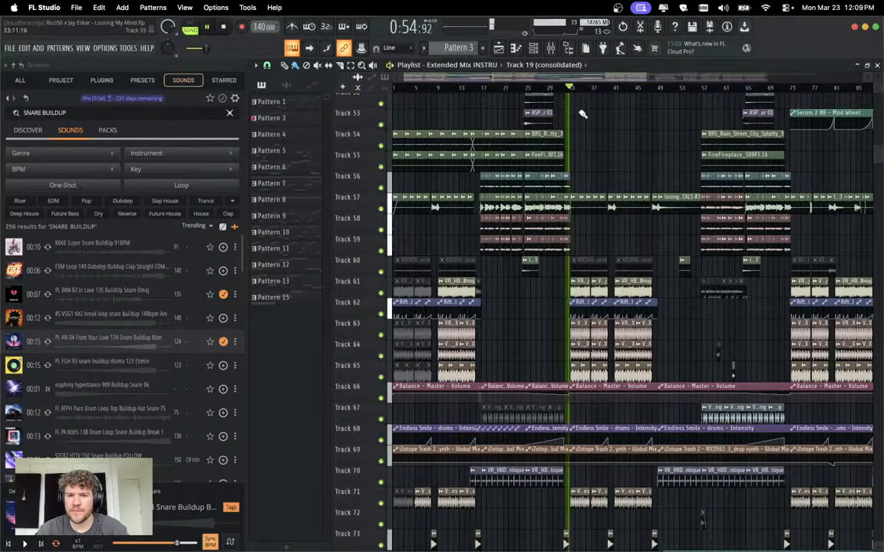
Play the arrangement from bar 33 and look through the drop's layers between Tracks 16 and 48.
scroll(588, 255, up, 3)
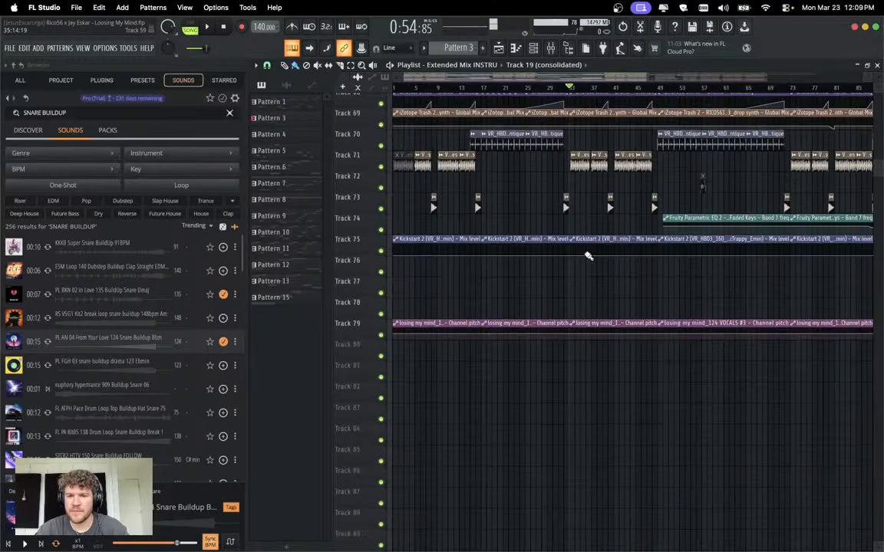
key(space)
scroll(567, 260, up, 8)
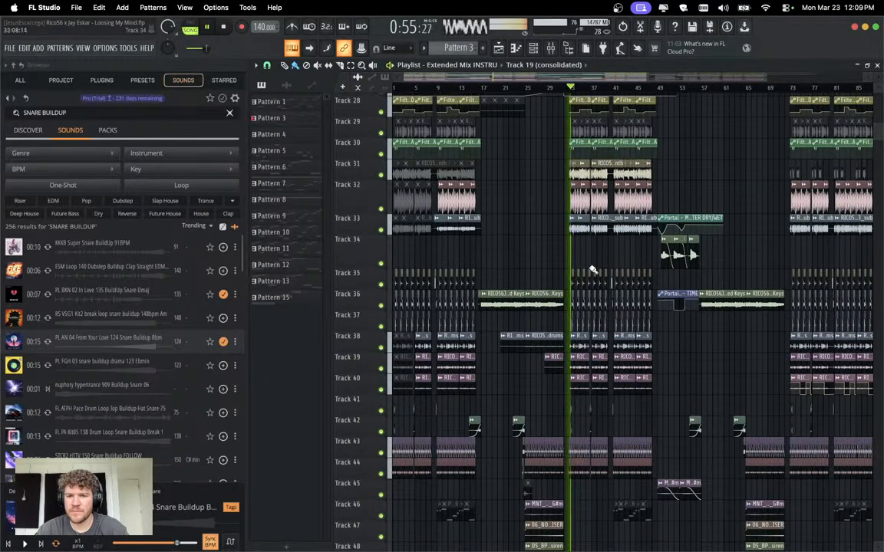
scroll(583, 265, up, 2)
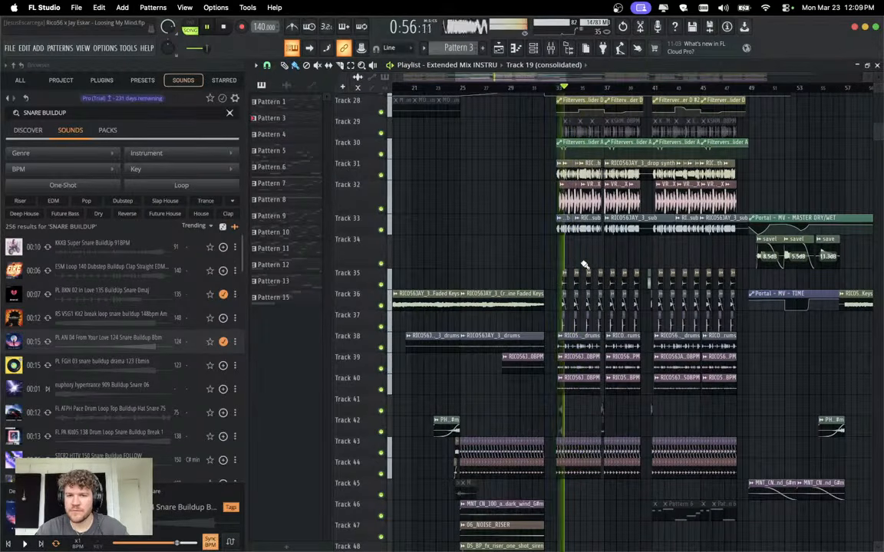
scroll(583, 264, up, 2)
scroll(583, 265, up, 5)
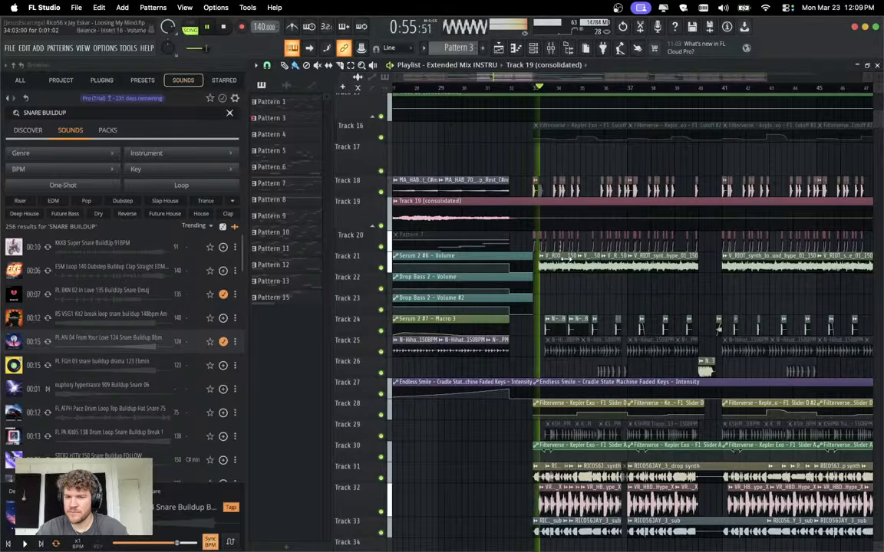
scroll(577, 309, down, 3)
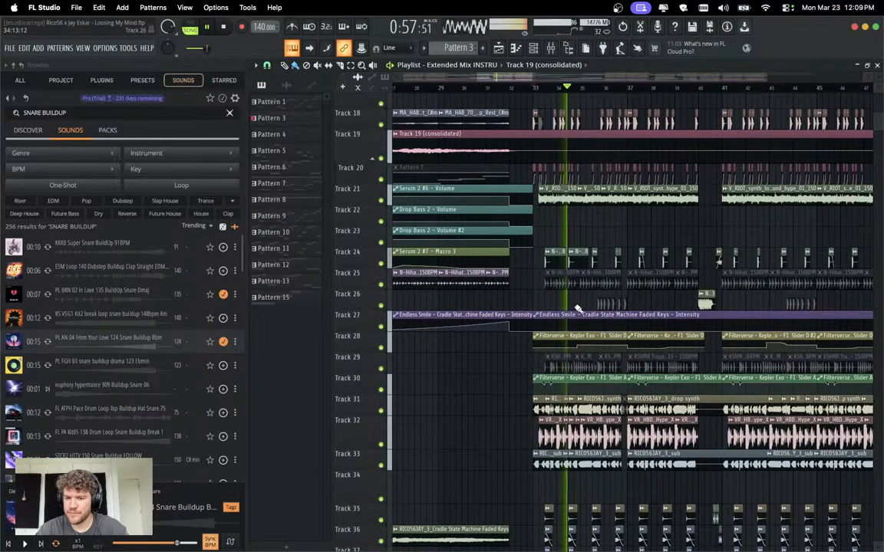
Solo the drop synth on Track 31 and play it from bar 33.
right_click(382, 412)
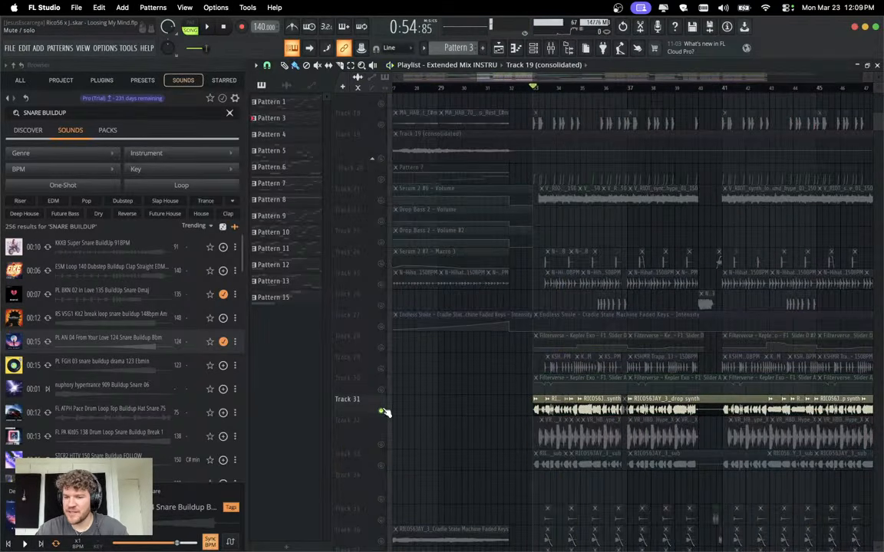
scroll(550, 438, up, 3)
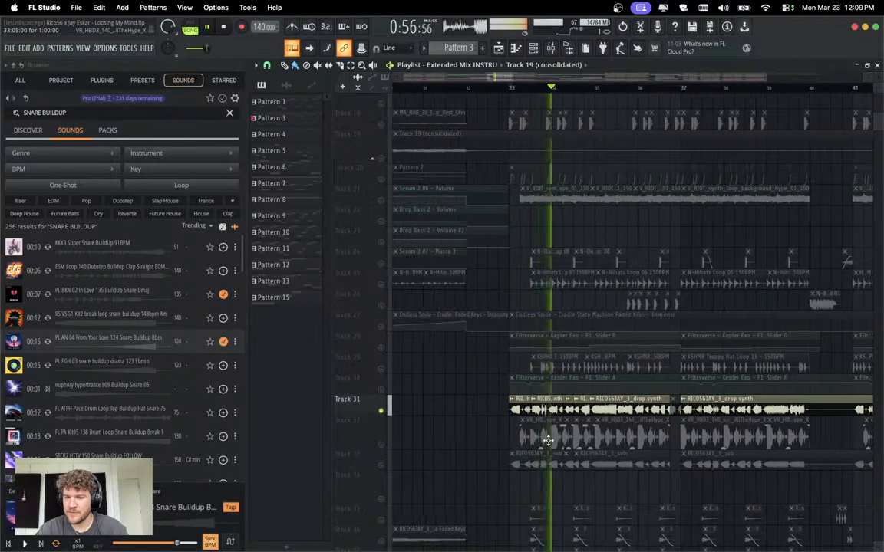
scroll(549, 438, up, 2)
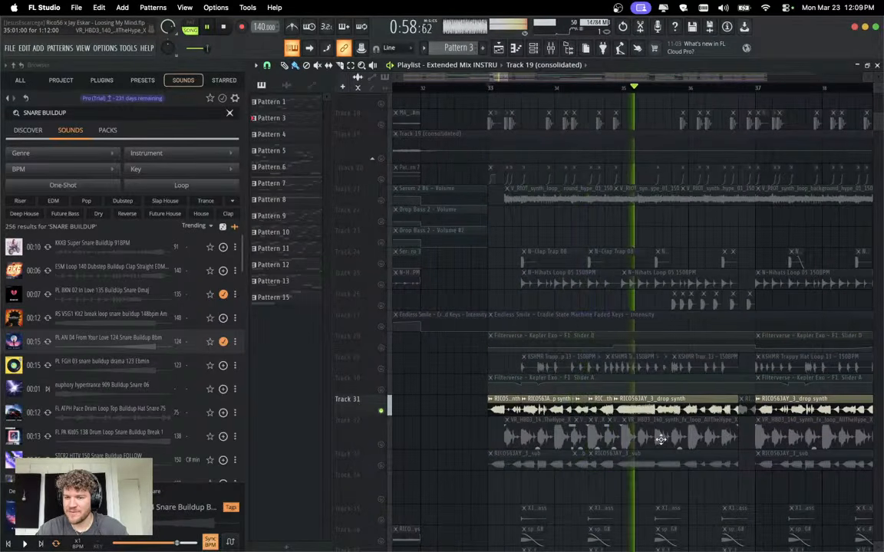
Open RICO56JAY_3.flp from the RICO56JAY folder in Projects without saving changes to the current project.
click(10, 49)
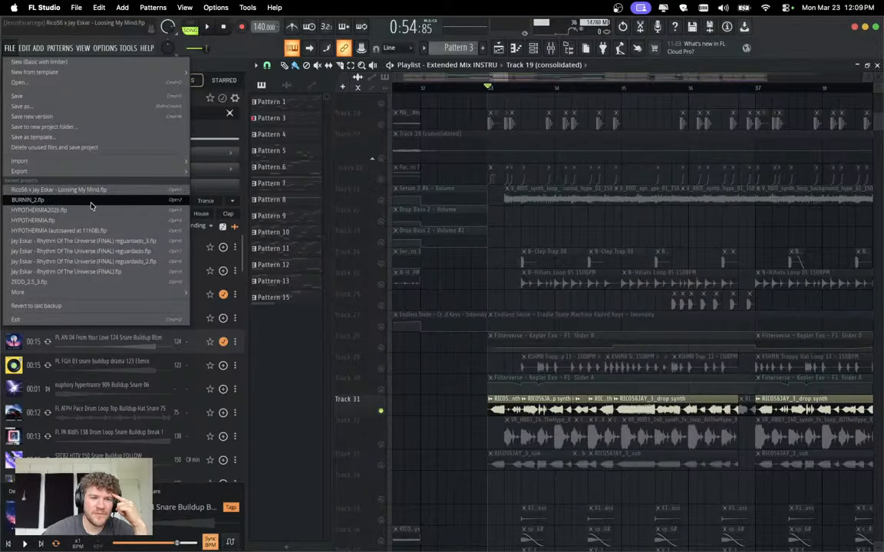
click(60, 79)
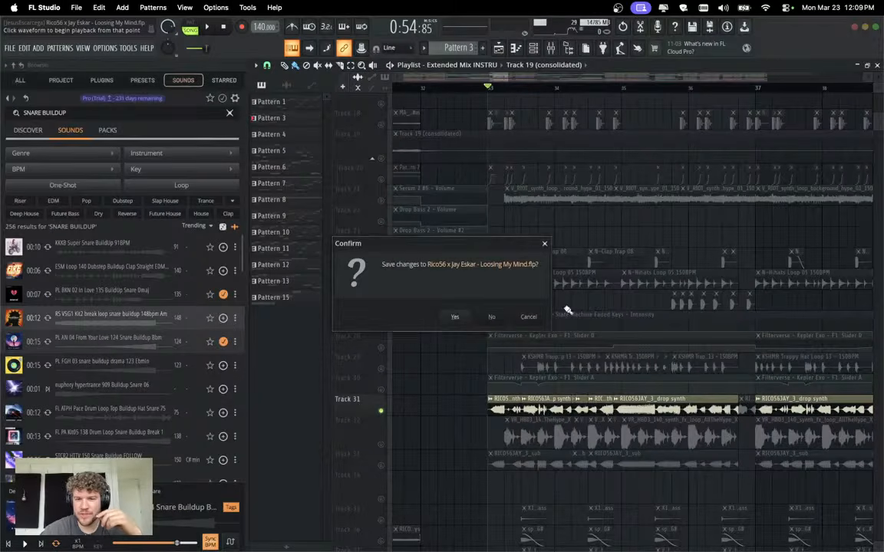
click(495, 319)
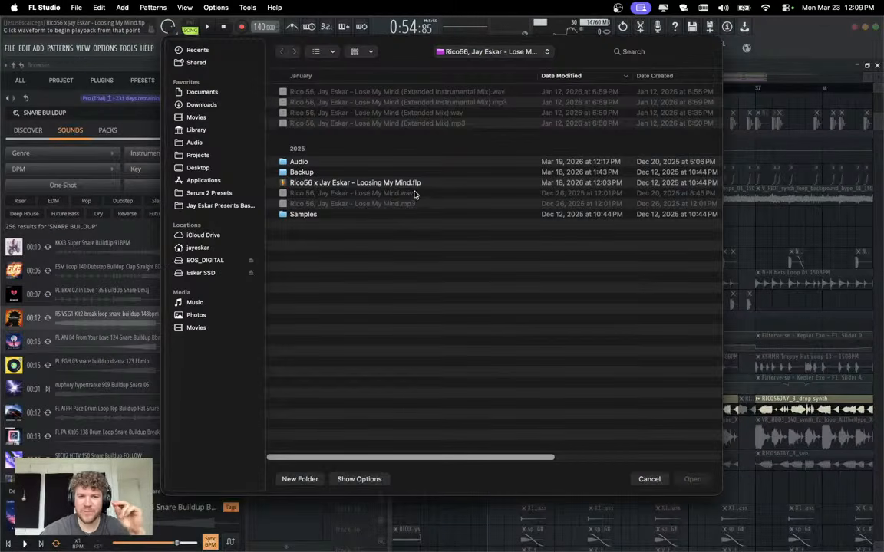
click(197, 155)
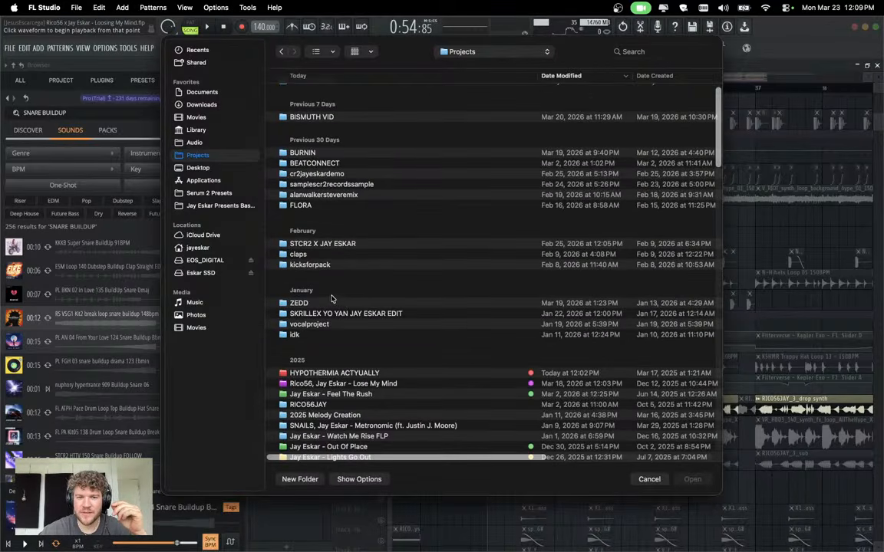
scroll(331, 298, down, 6)
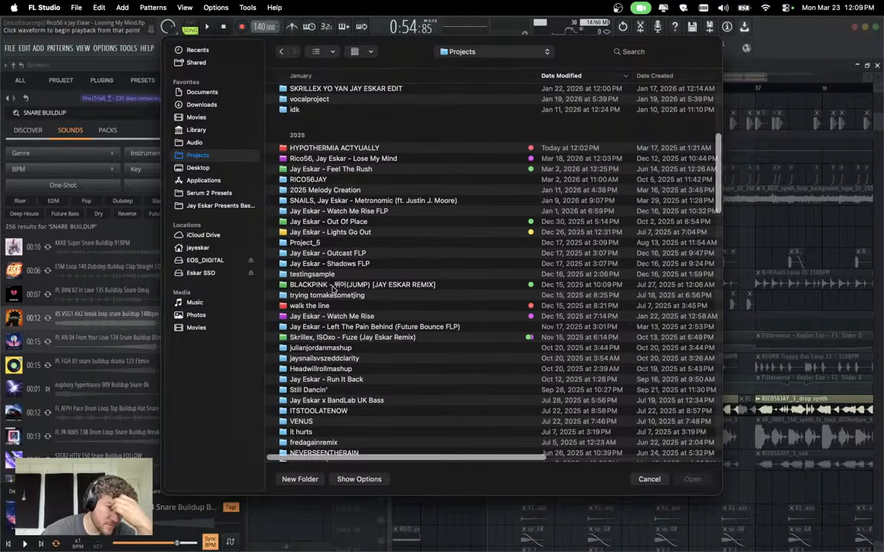
double_click(311, 179)
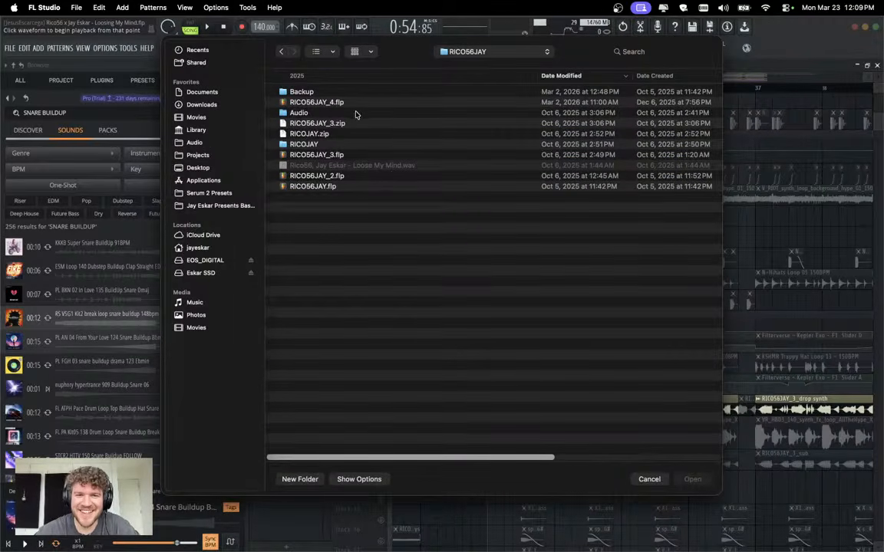
double_click(355, 155)
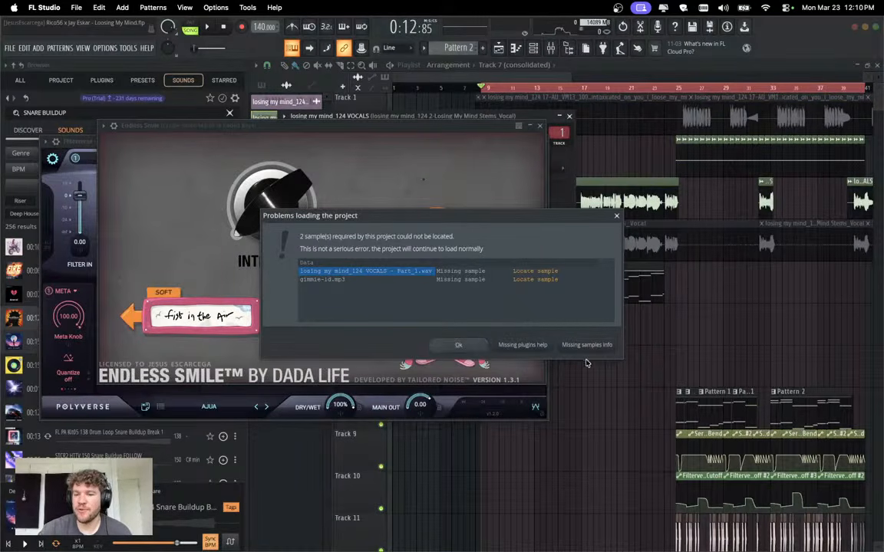
Dismiss the missing-samples report, set the playback position to bar 25 and close the open effect windows.
click(459, 344)
click(678, 89)
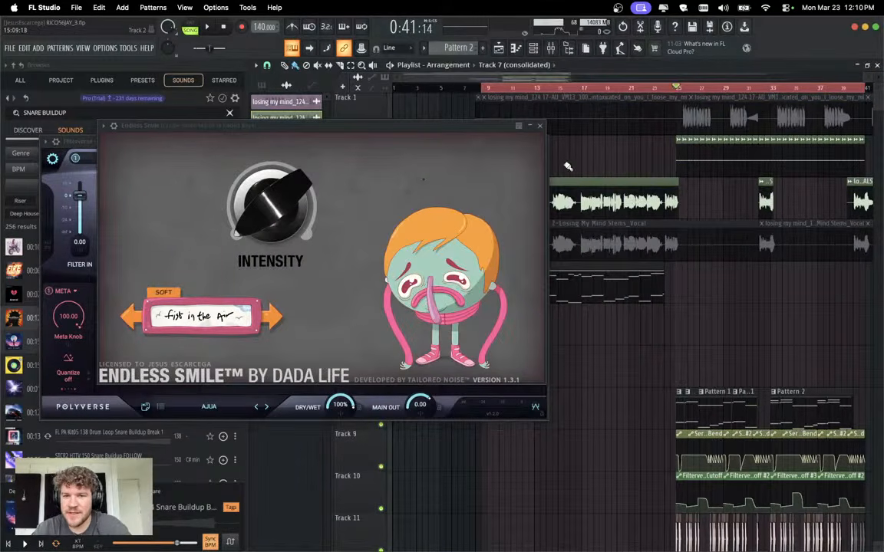
click(539, 126)
click(541, 138)
scroll(663, 331, right, 3)
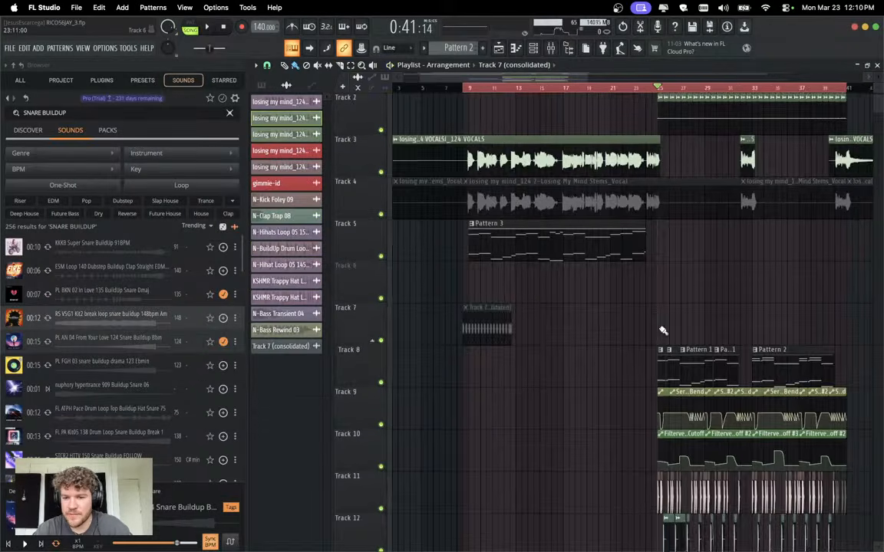
Solo Track 8, enable automation Tracks 9 and 10 with it, and start playback from bar 25.
scroll(537, 292, down, 6)
right_click(380, 174)
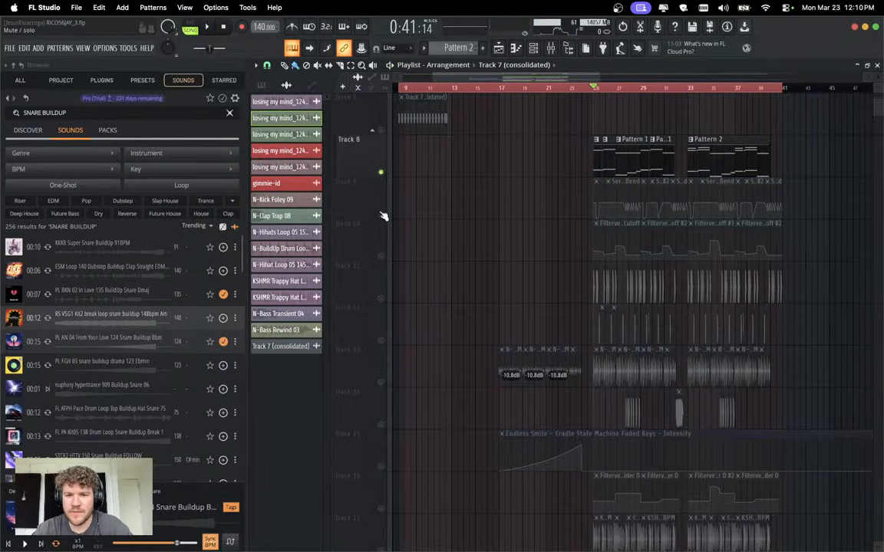
click(381, 214)
click(381, 255)
key(space)
Enable the Filterverse automation on Tracks 16 and 18 alongside the soloed synth and restart playback from bar 25.
scroll(436, 255, right, 1)
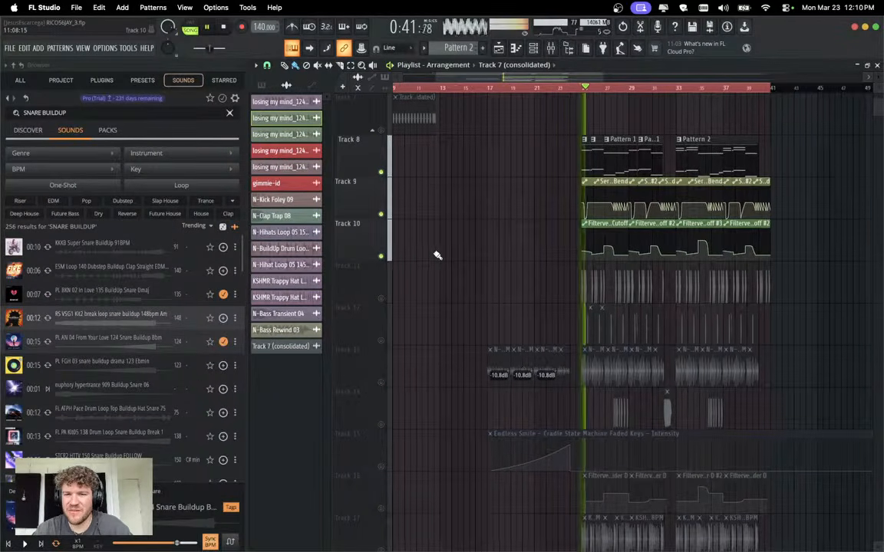
scroll(436, 257, right, 2)
scroll(463, 280, down, 7)
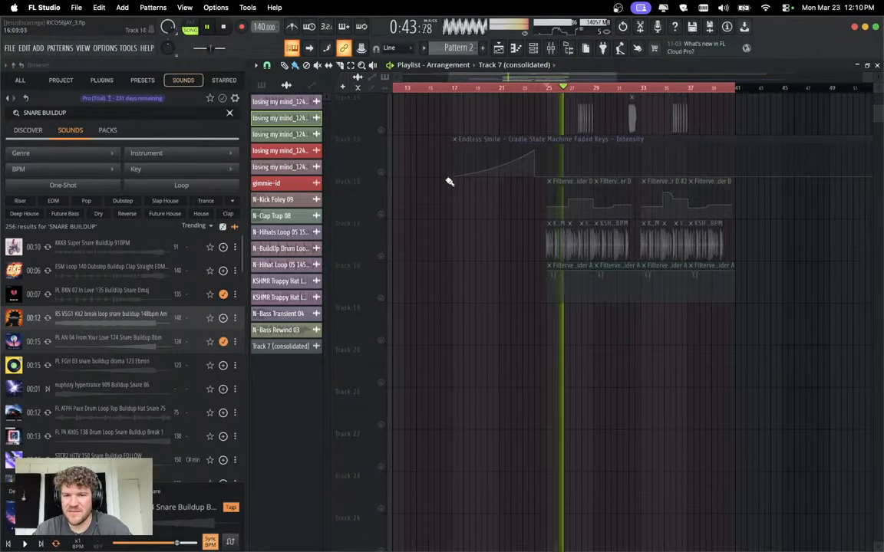
scroll(487, 253, up, 6)
scroll(484, 273, down, 3)
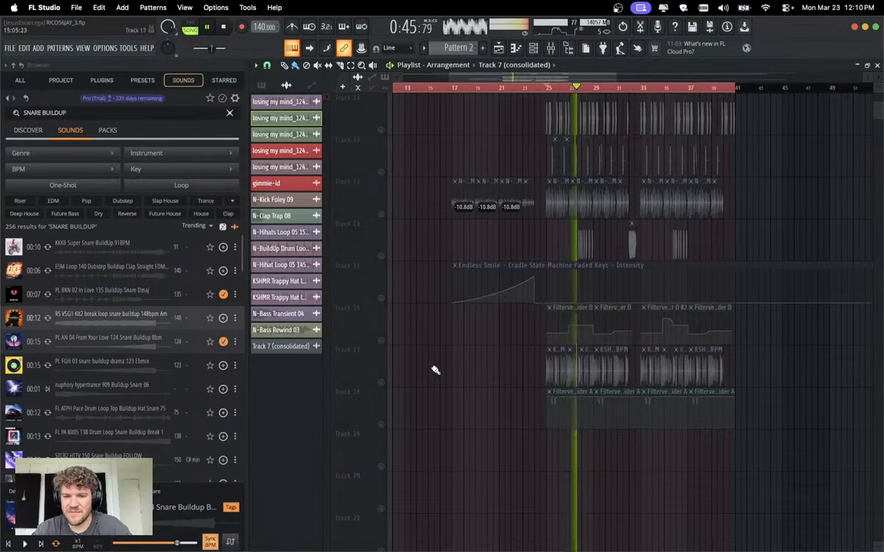
key(space)
key(space)
click(381, 340)
click(380, 424)
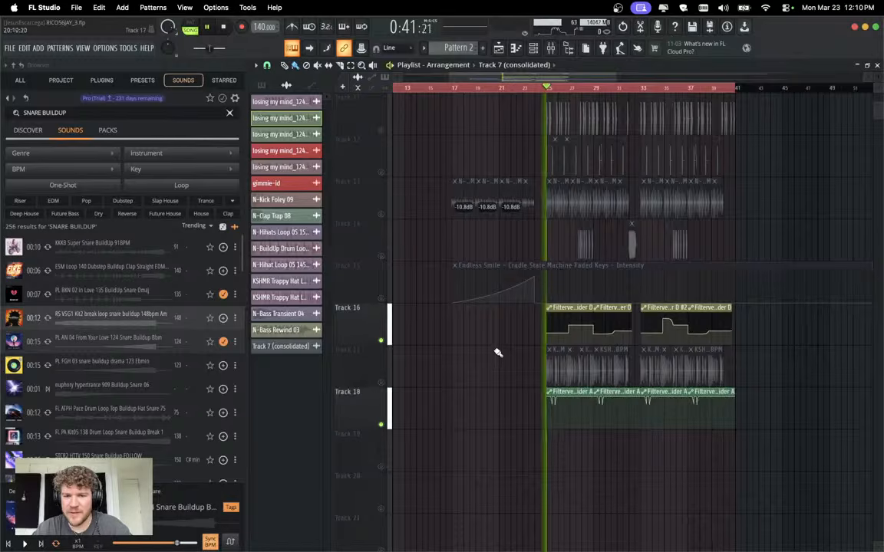
Show the mixer and view the first plugdata-fx on the drop synth track, N-SPECTRAL MASK, while playing the drop.
scroll(497, 354, up, 7)
scroll(497, 355, down, 1)
click(552, 48)
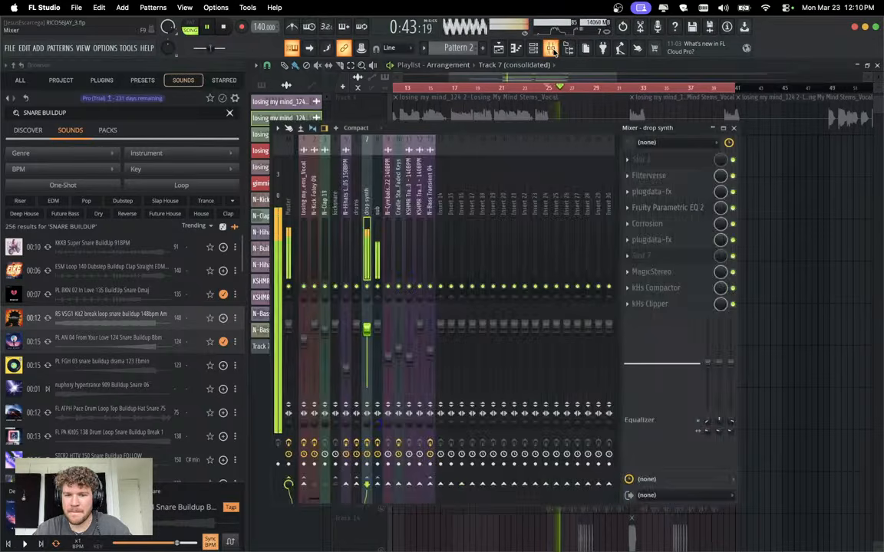
key(space)
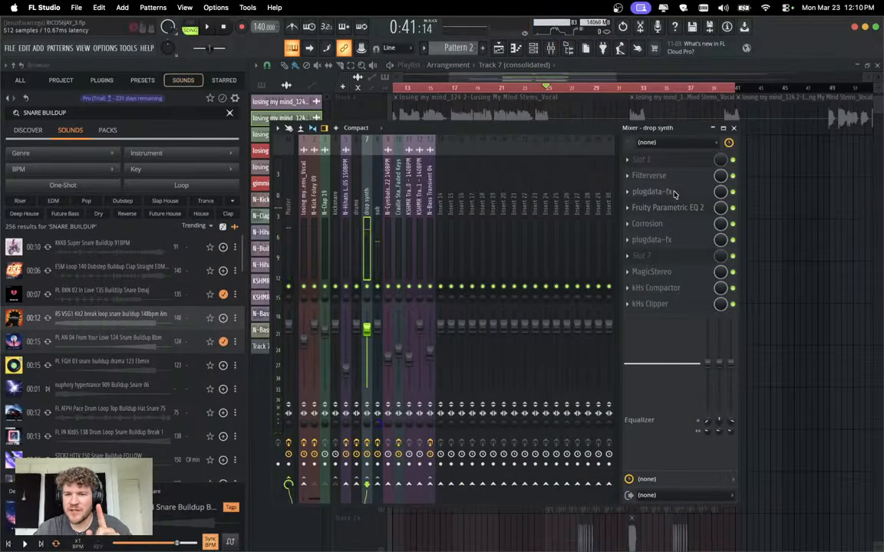
click(673, 195)
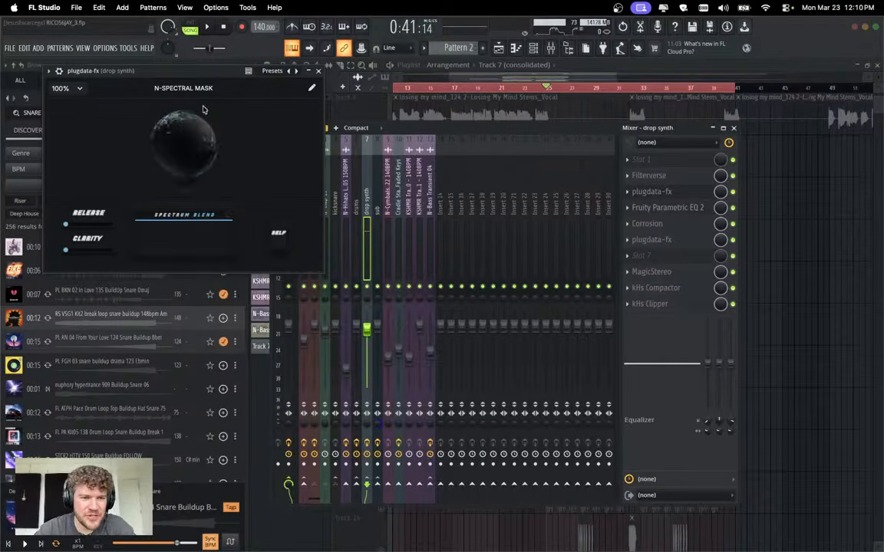
key(space)
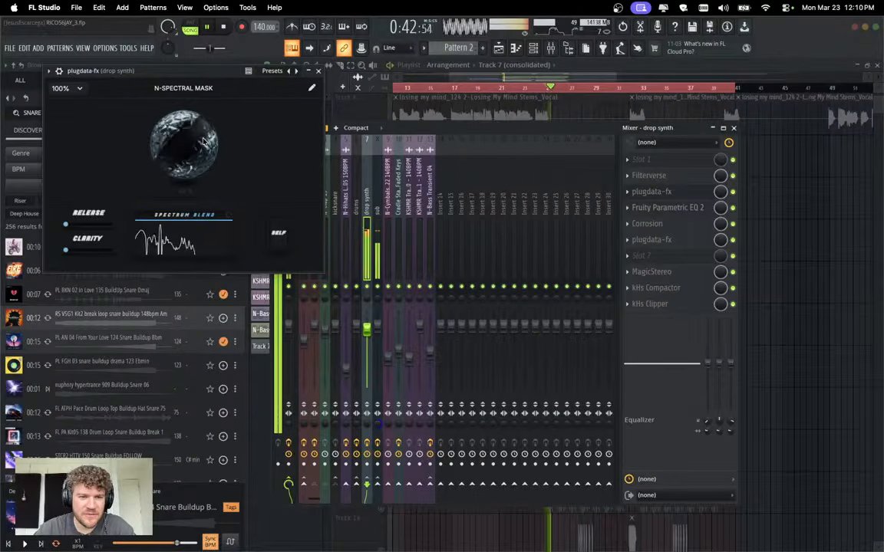
key(space)
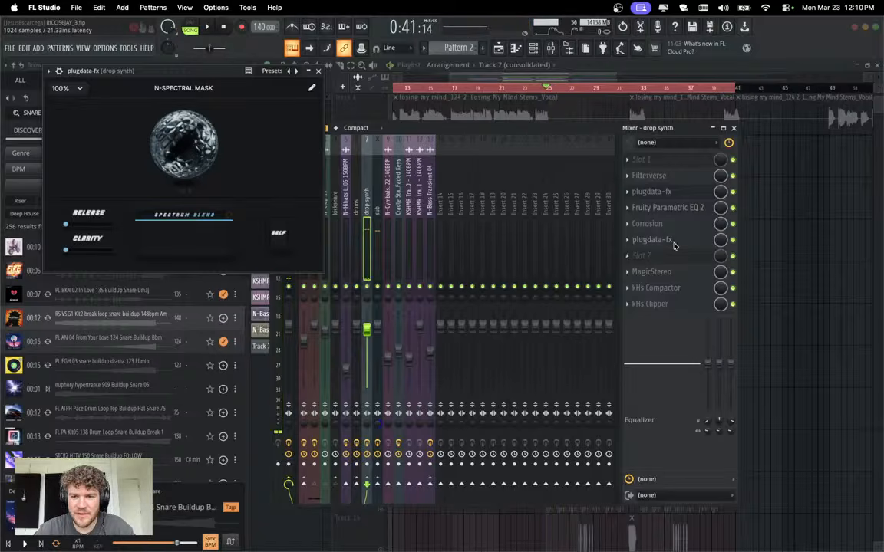
View the drop synth's second plugdata-fx, N-SPEC COMP LITE 2, move its window over the mixer and try its controls.
click(673, 241)
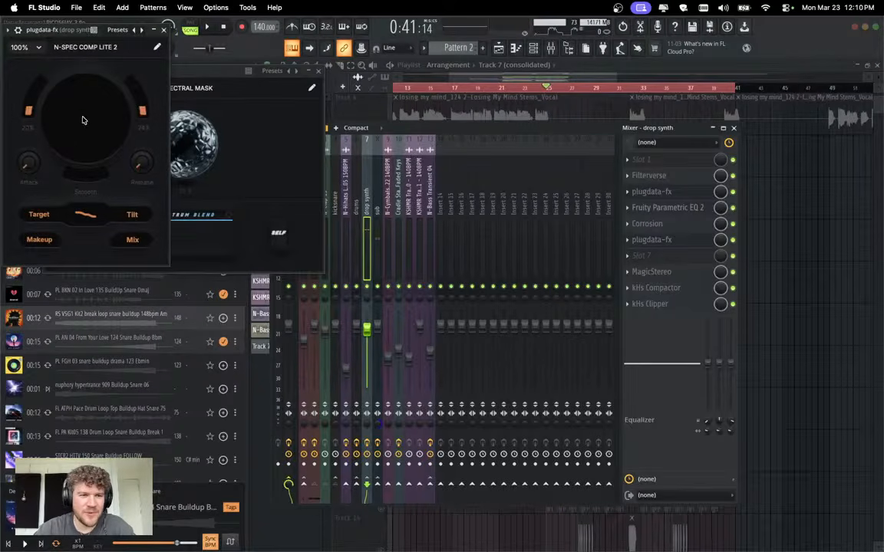
drag(83, 120, 86, 69)
drag(80, 31, 434, 151)
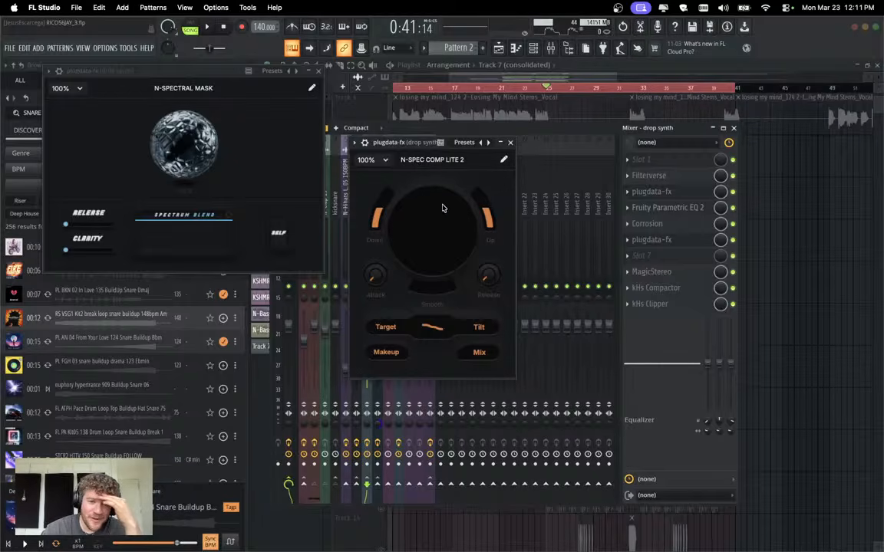
click(438, 251)
drag(446, 297, 451, 270)
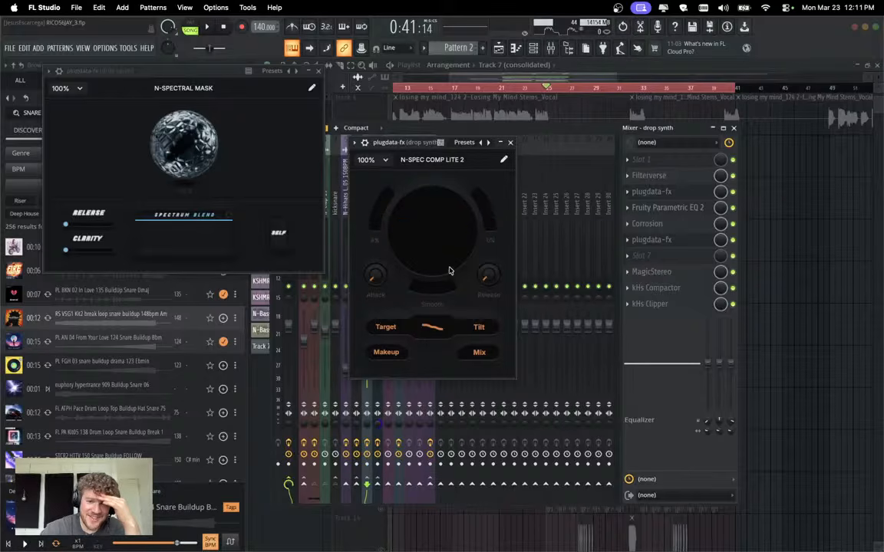
click(101, 144)
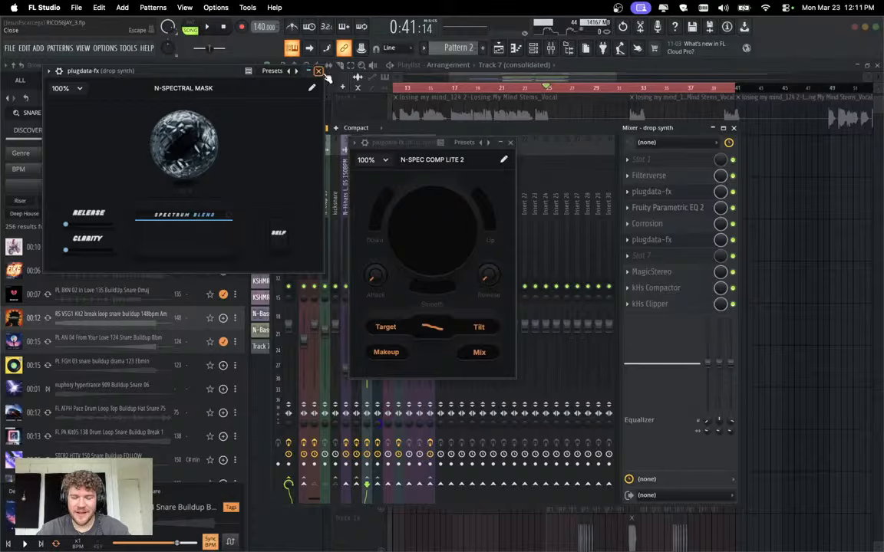
Replace the drop synth's second plugdata-fx with a fresh plugdata-fx instance and load the N-SPEC COMP LITE 2 patch.
click(643, 247)
mouse_move(681, 258)
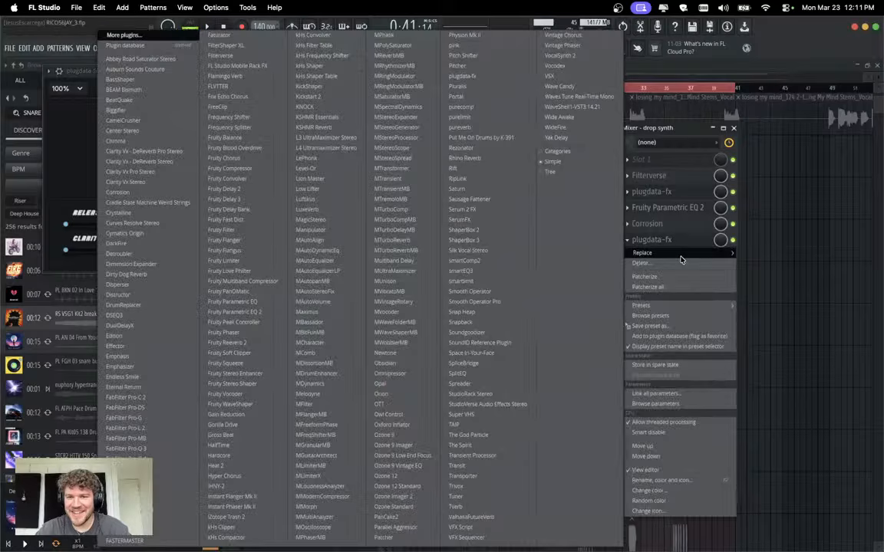
click(476, 73)
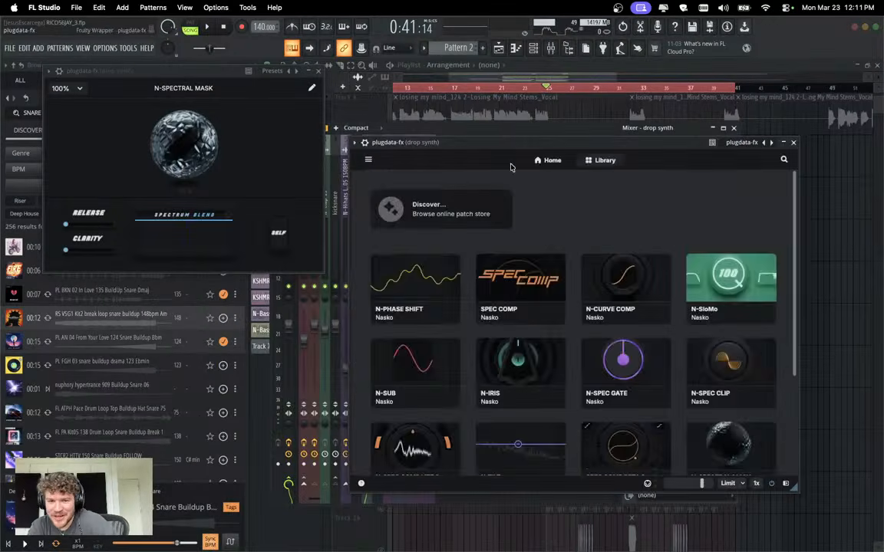
scroll(641, 365, down, 3)
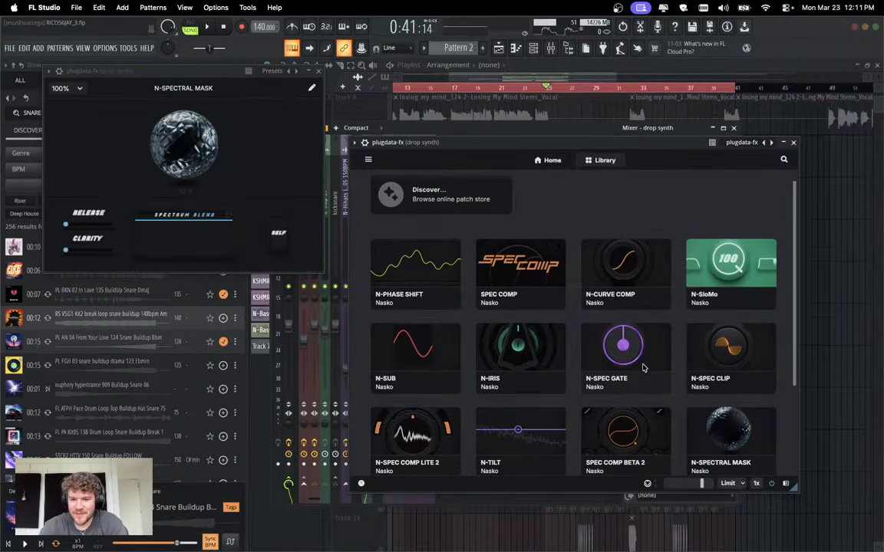
click(414, 418)
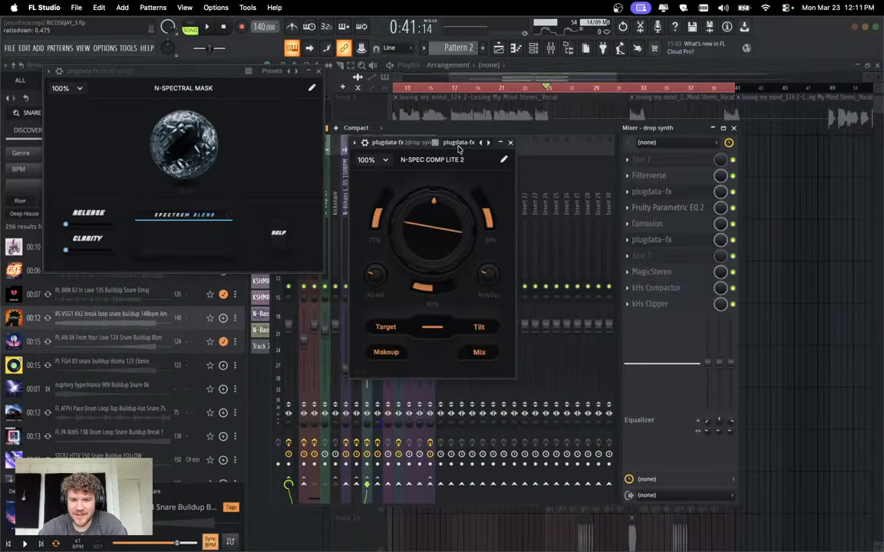
Adjust the target curve in the drop synth's N-SPEC COMP LITE 2, reopen it to check the setting, and close both plugdata-fx windows.
click(431, 330)
click(434, 367)
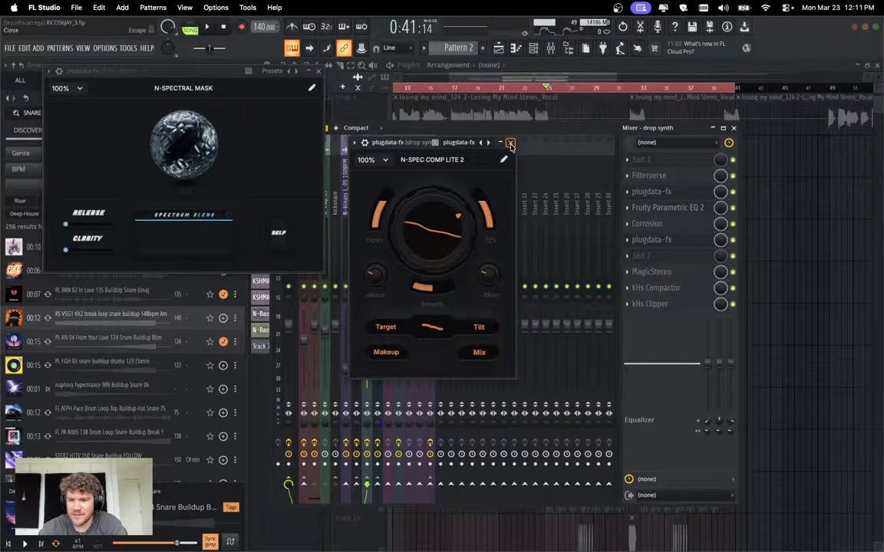
click(509, 142)
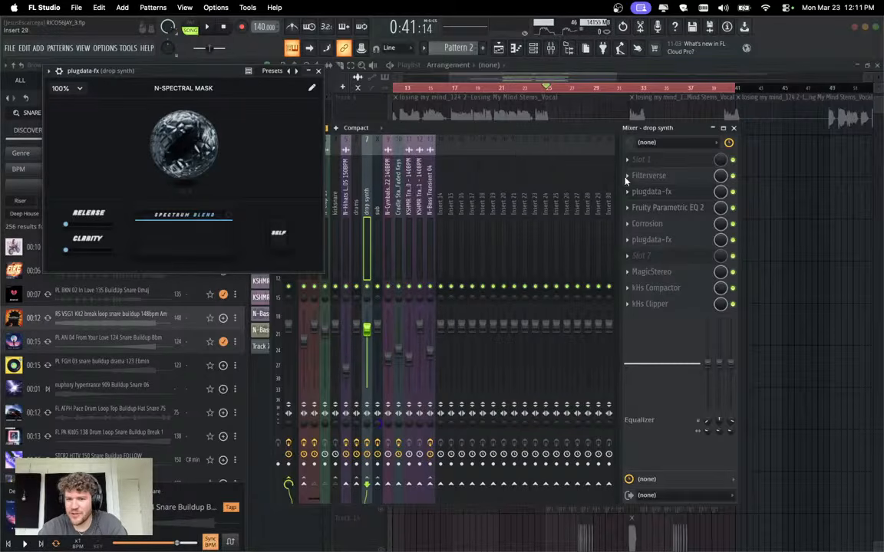
click(678, 239)
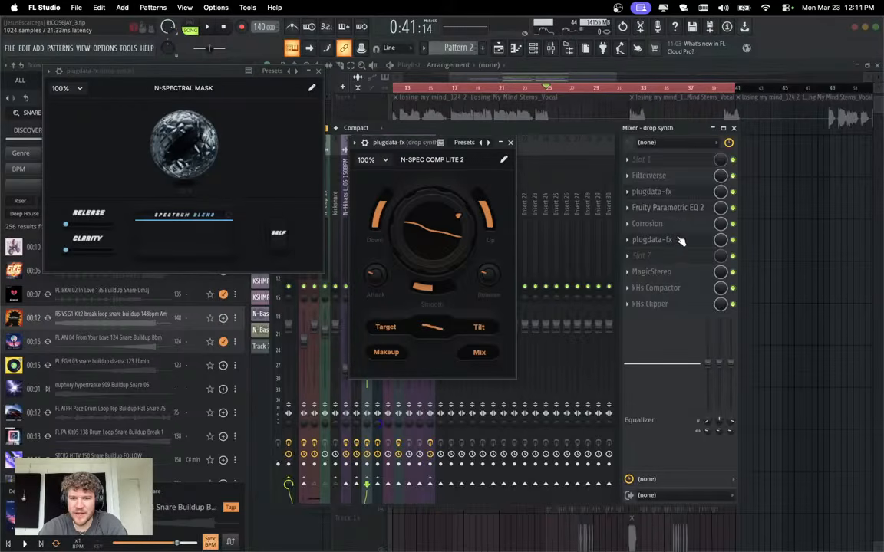
click(667, 193)
click(667, 196)
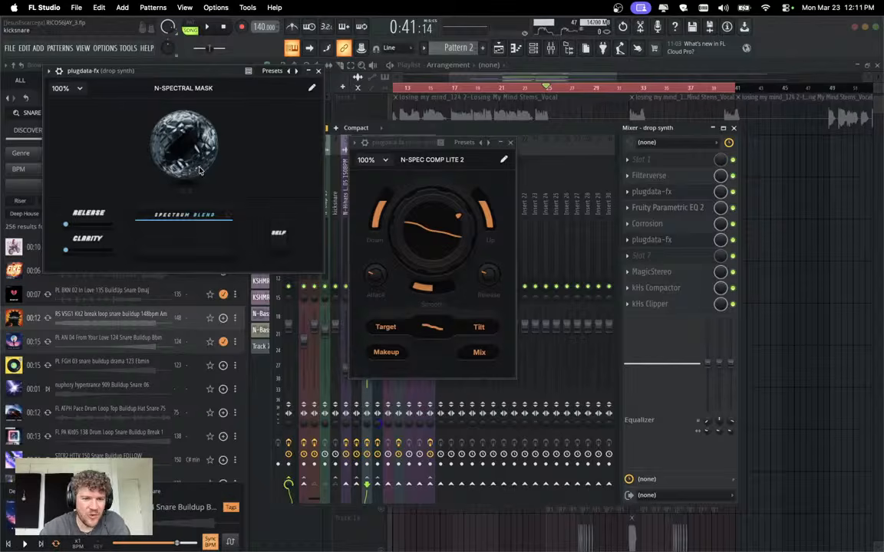
click(318, 70)
click(509, 143)
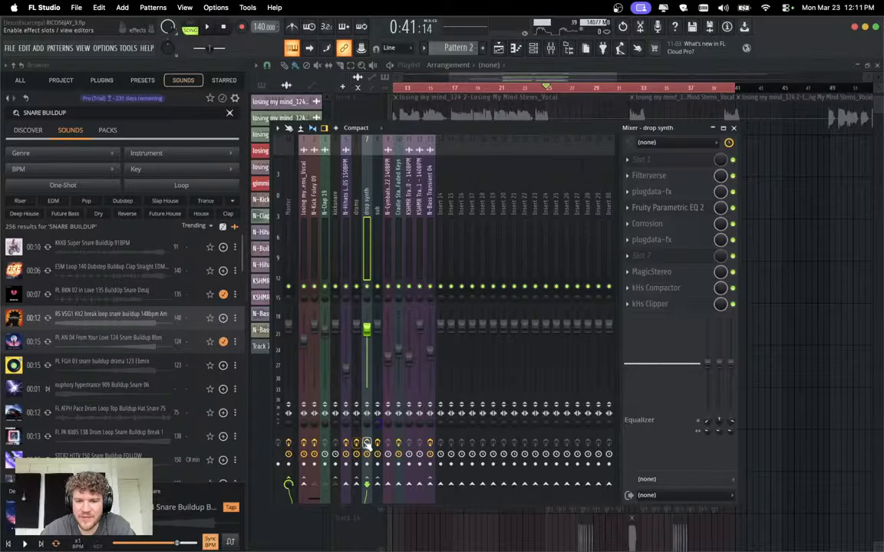
Play the drop while viewing the sub track's effects chain and the Track 8 to 10 clips in the playlist.
key(space)
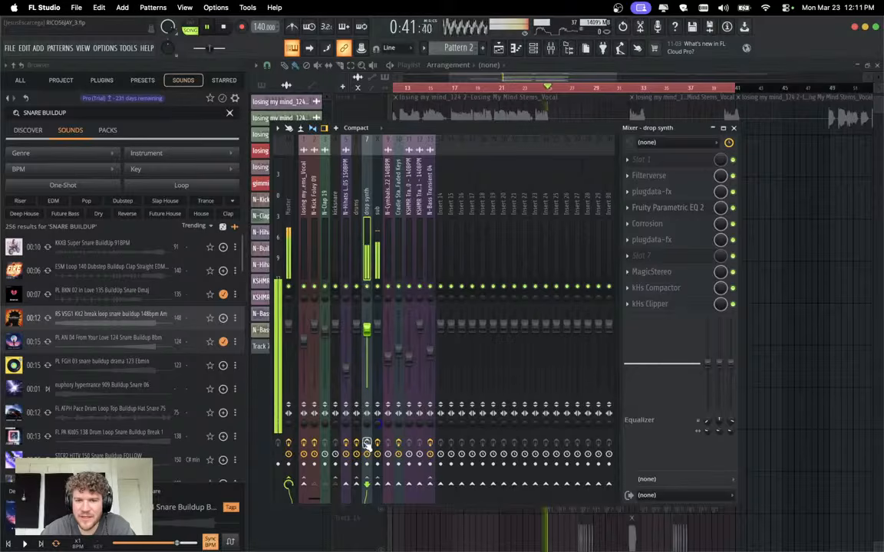
click(378, 243)
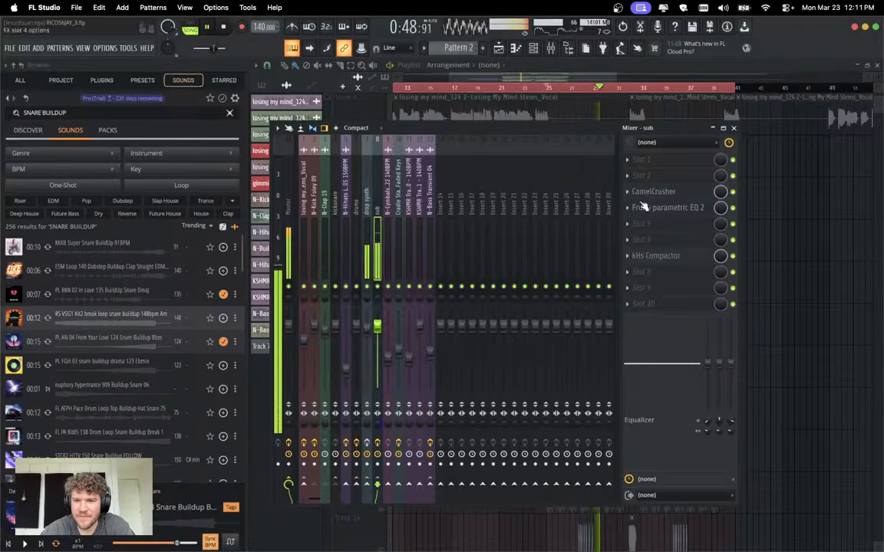
key(F9)
scroll(604, 264, up, 3)
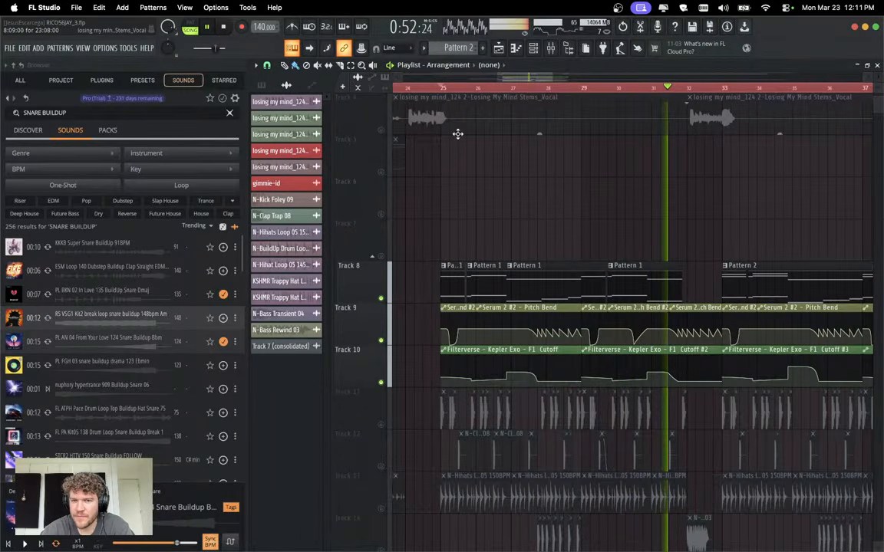
key(space)
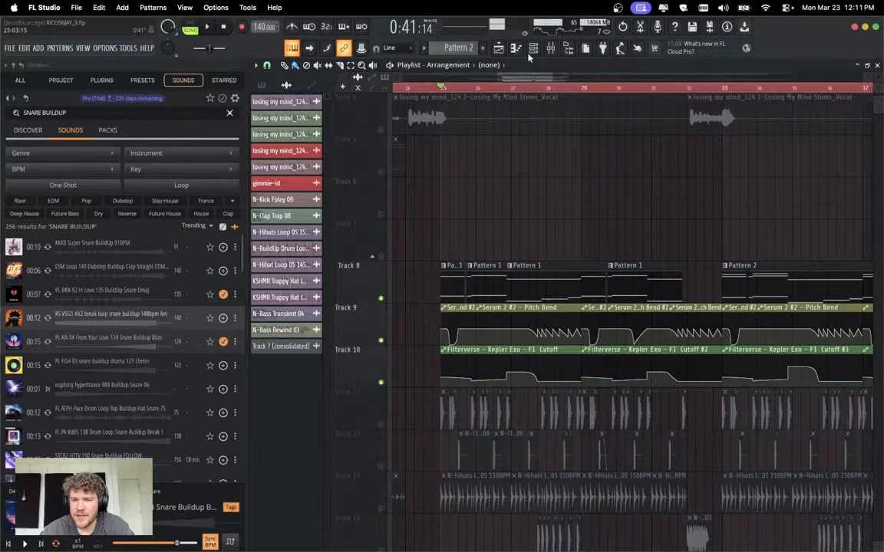
Enable Ozone 11 on the Master track, close the mixer and replay the drop from bar 25.
click(530, 50)
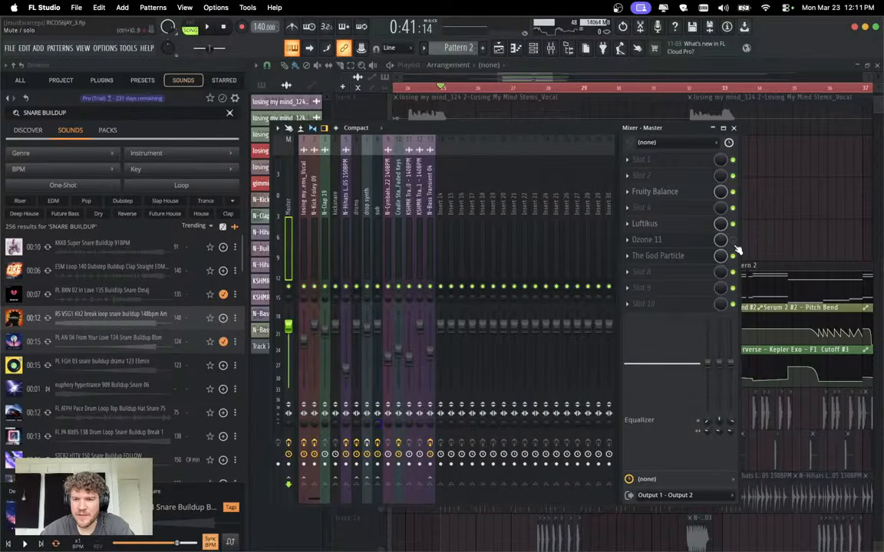
click(733, 127)
key(space)
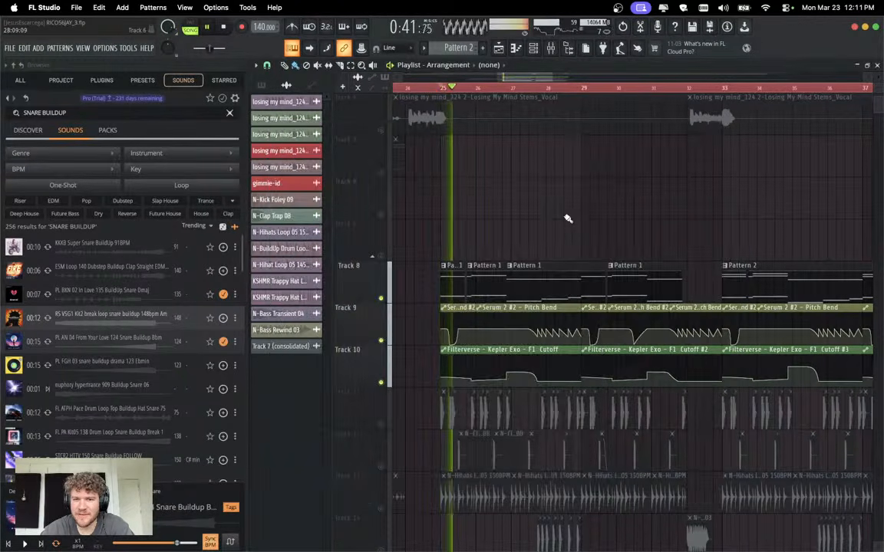
Hide the browser to widen the playlist around the drop and replay it from bar 25.
click(567, 47)
scroll(360, 249, left, 2)
key(space)
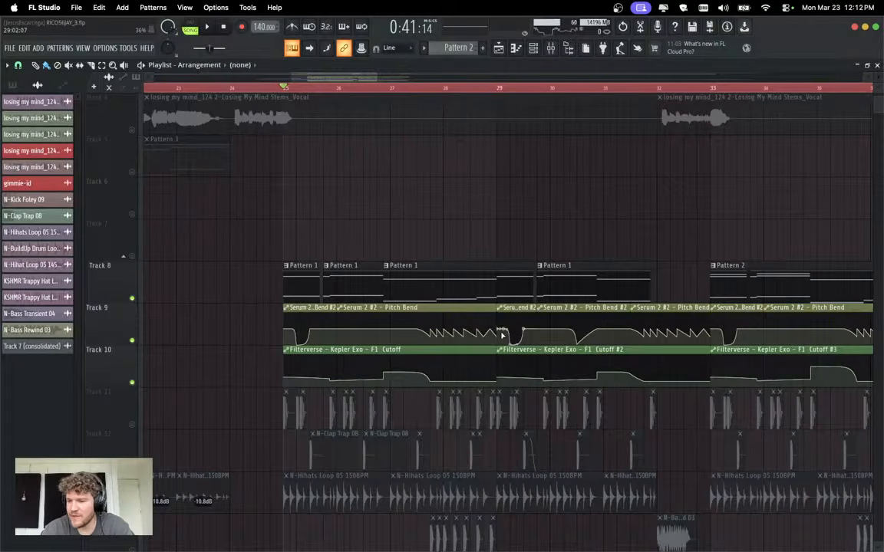
key(space)
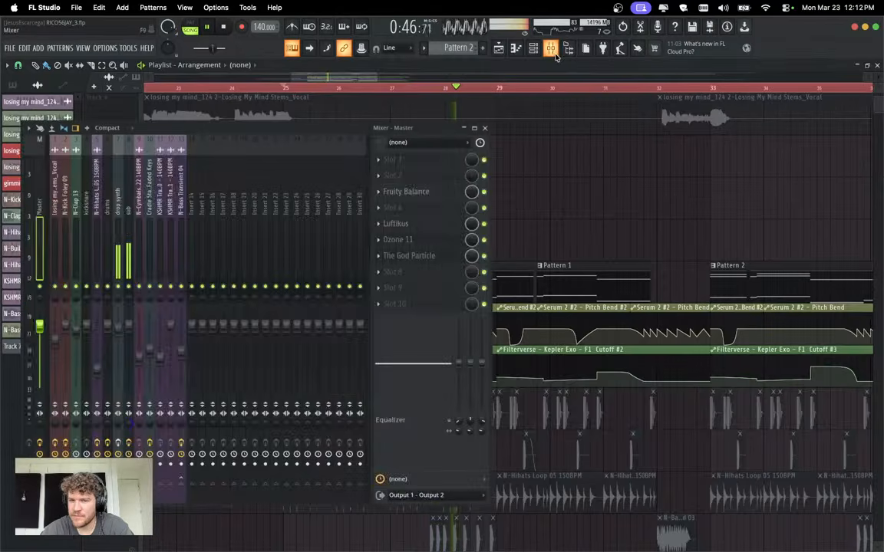
Show the mixer, stop playback and open Filterverse on the drop synth track.
click(551, 47)
key(space)
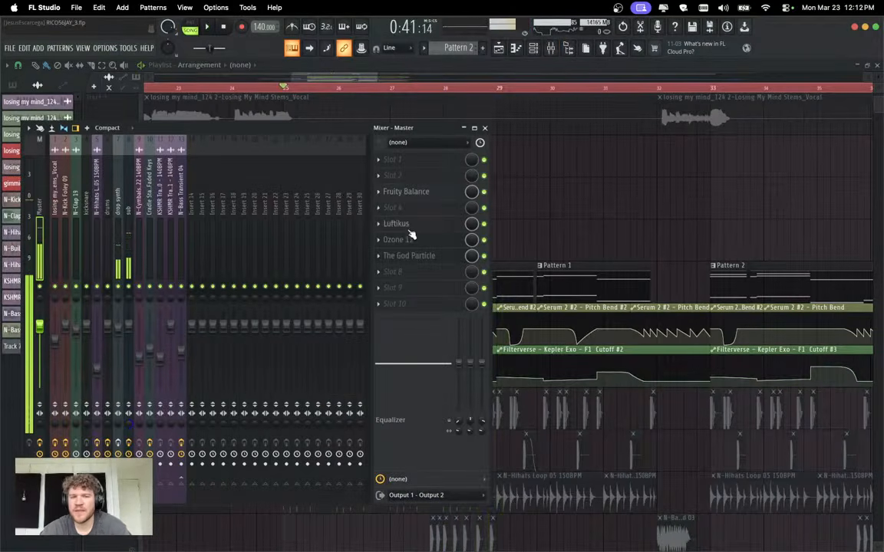
click(119, 195)
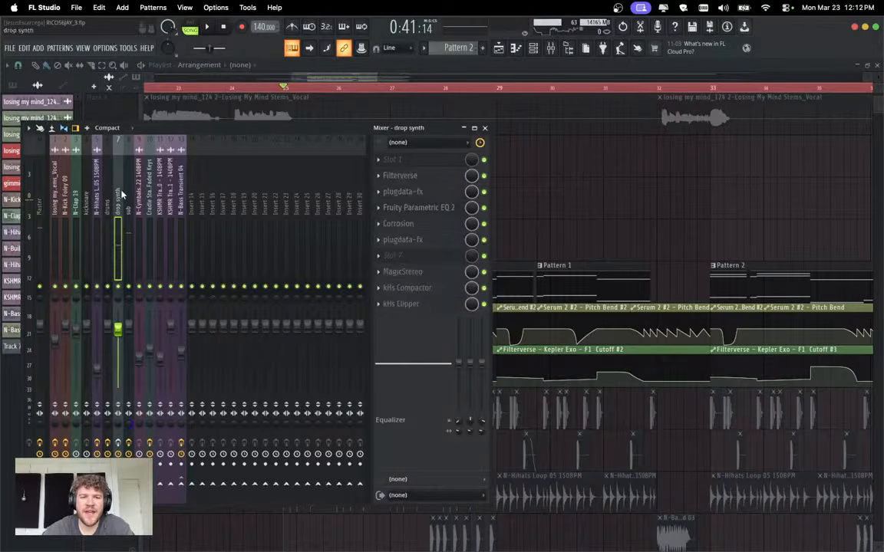
click(436, 181)
Close the Filterverse window and remove the stray Pattern 2 clip from Track 5.
click(552, 141)
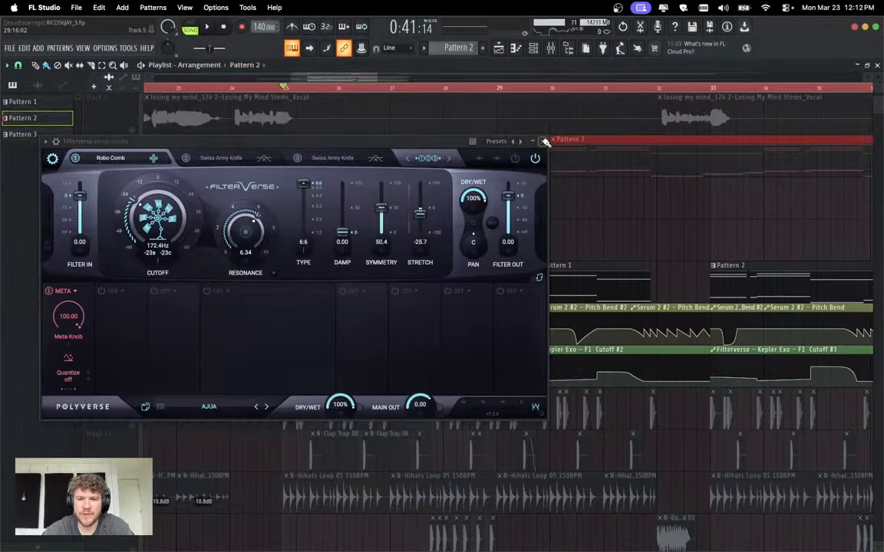
click(545, 141)
right_click(560, 158)
Bypass both plugdata-fx effects, Fruity Parametric EQ 2, Corrosion and MagicStereo on the drop synth, and open Filterverse over the mixer.
key(F9)
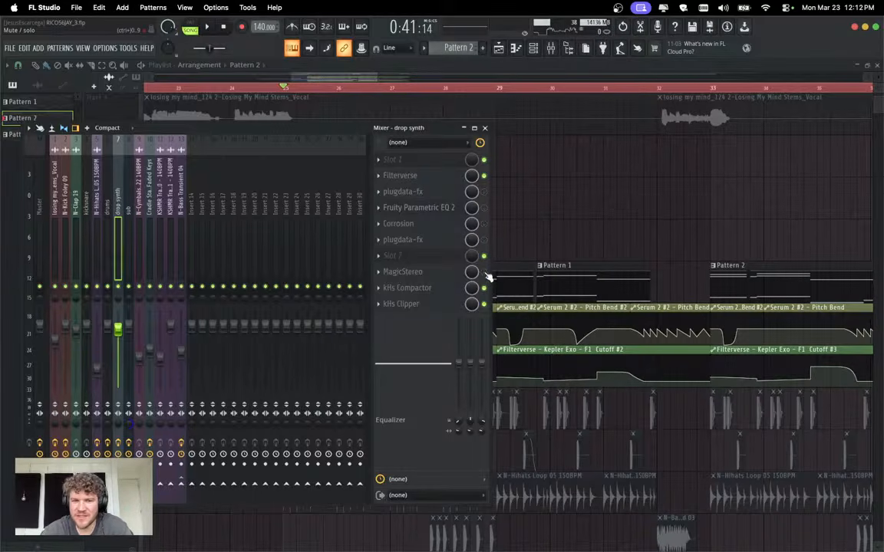
click(441, 178)
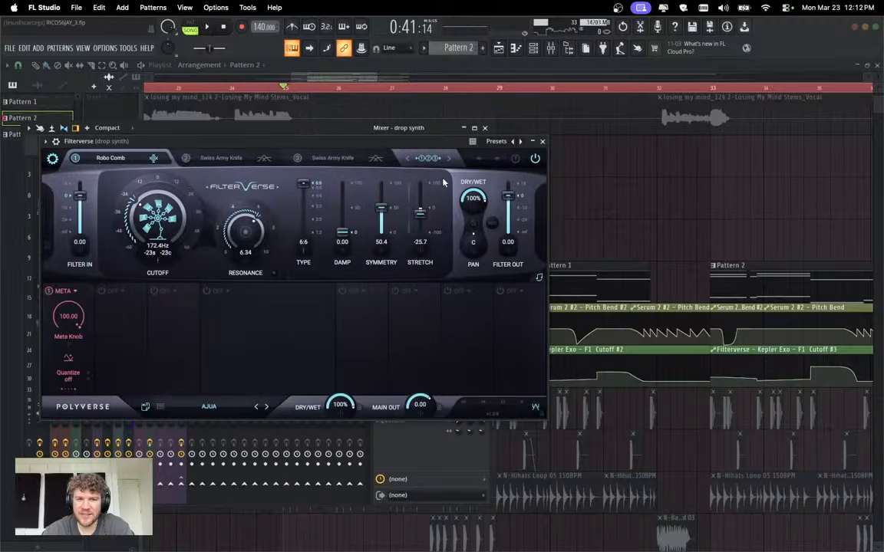
drag(320, 146, 399, 147)
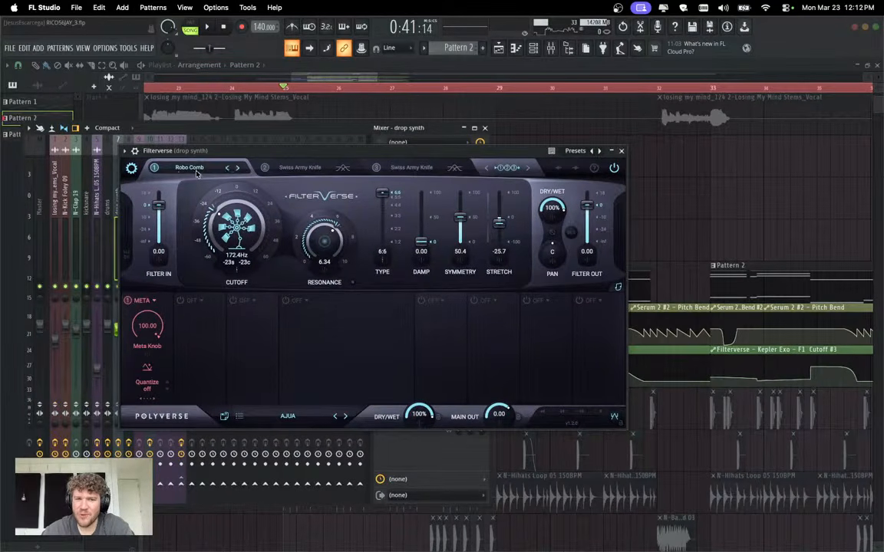
Play the drop through Filterverse, moving the mixer aside to follow the Pattern 1 and Pitch Bend clips.
key(space)
click(621, 151)
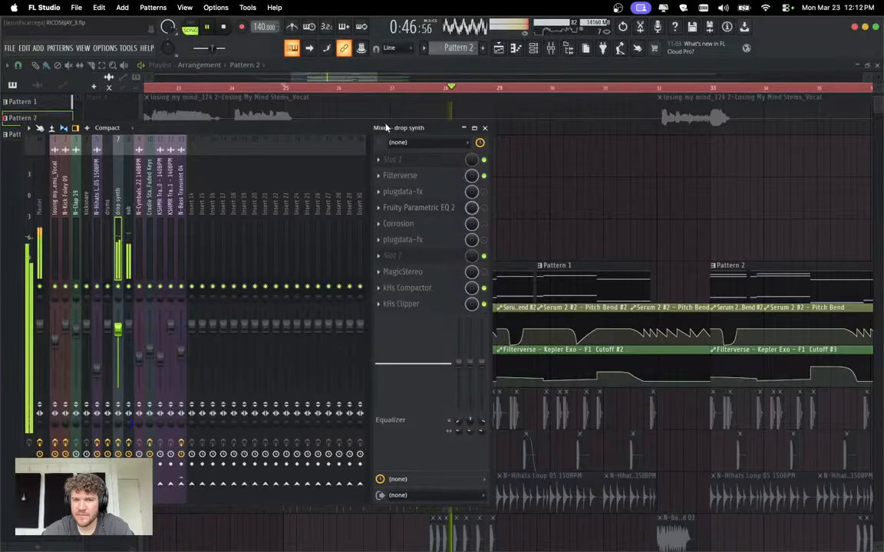
drag(339, 121, 562, 362)
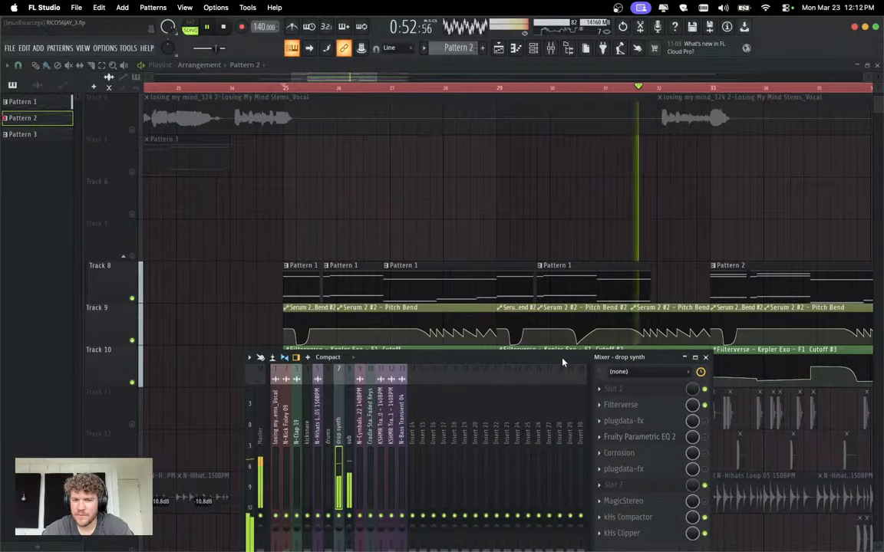
key(space)
drag(562, 363, 562, 139)
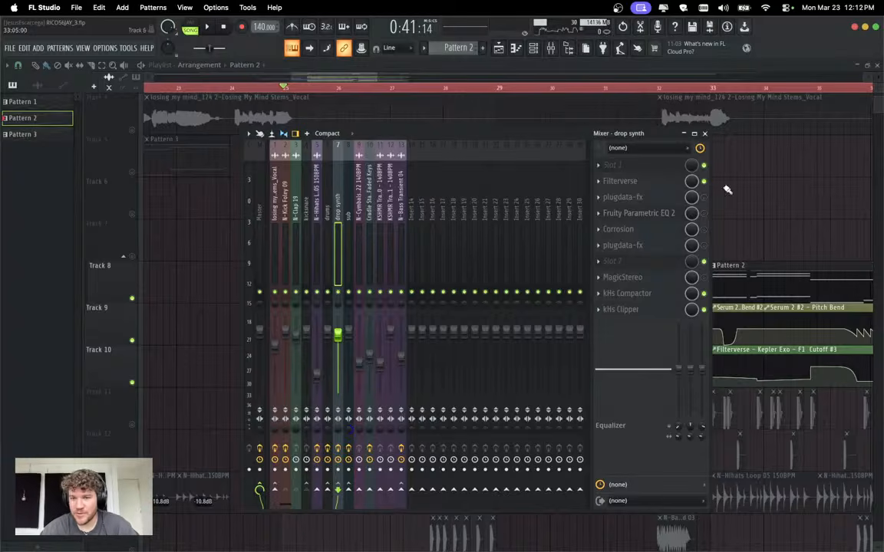
Re-enable the drop synth's first plugdata-fx, show its N-SPECTRAL MASK patch and play the start of the drop.
click(622, 197)
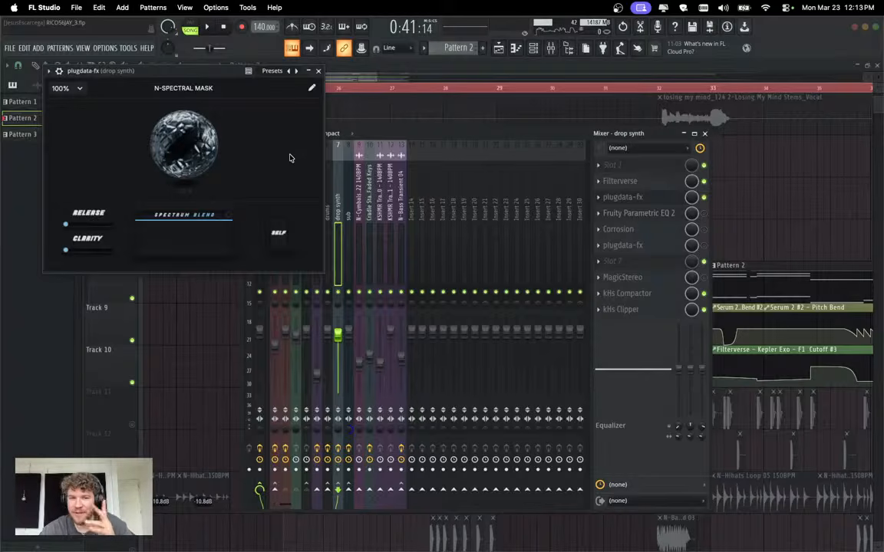
key(space)
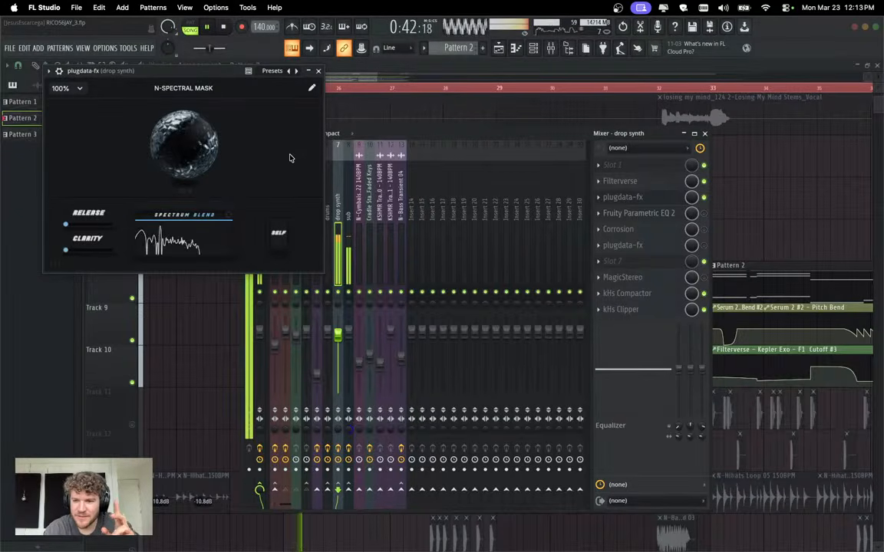
key(space)
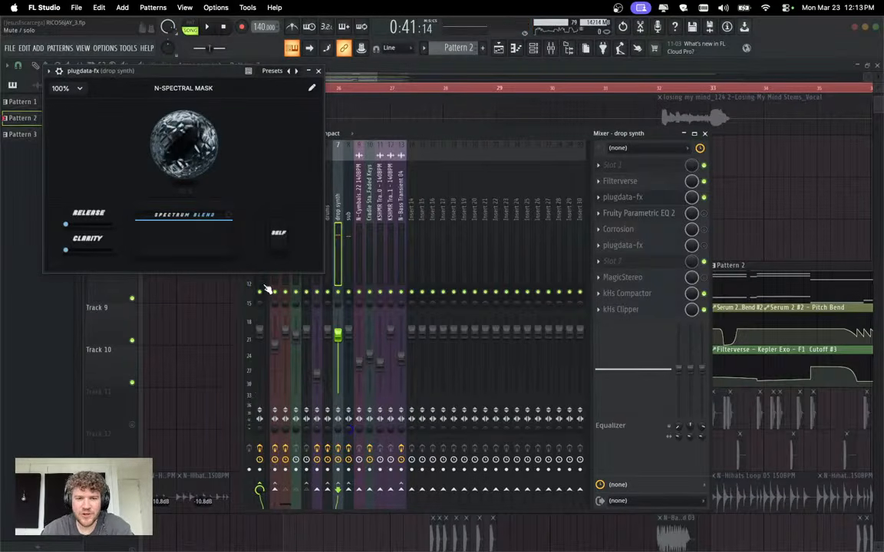
Bypass The God Particle on the Master track and replay the drop with the N-SPECTRAL MASK window moved over the mixer.
click(259, 282)
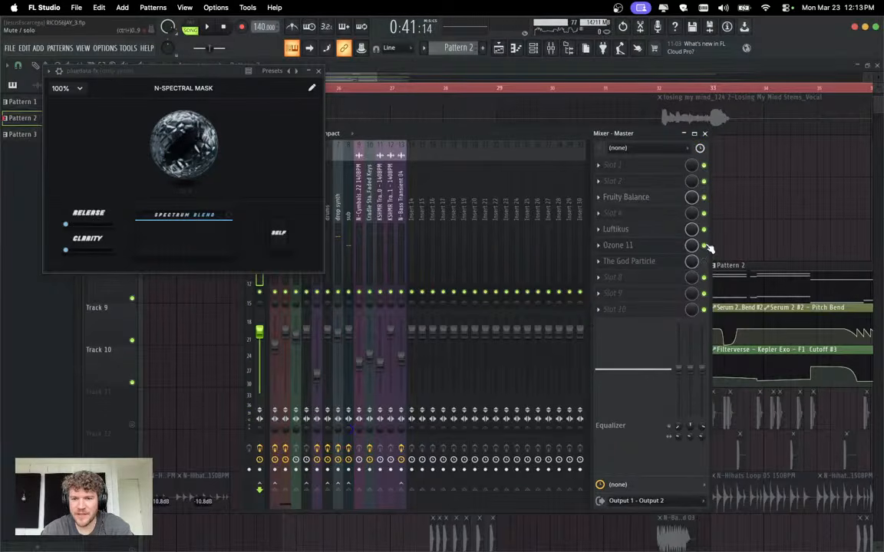
key(space)
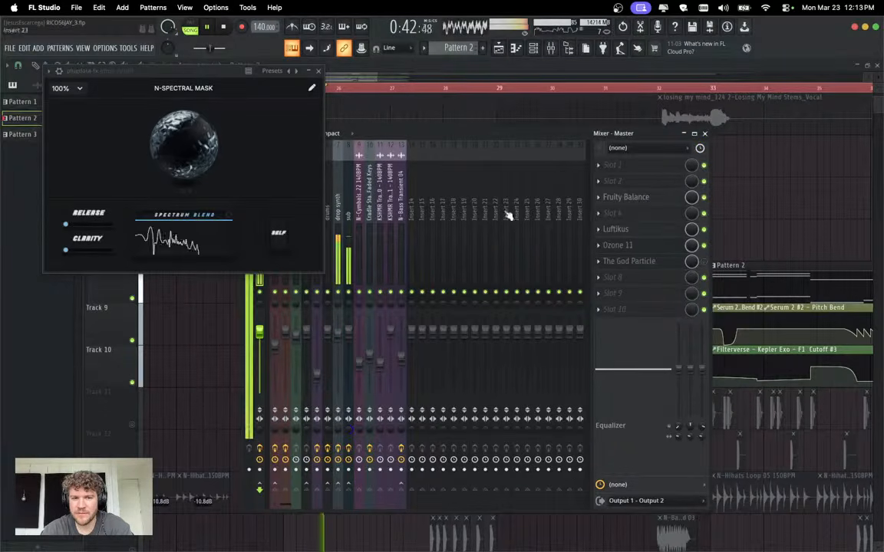
drag(192, 71, 582, 109)
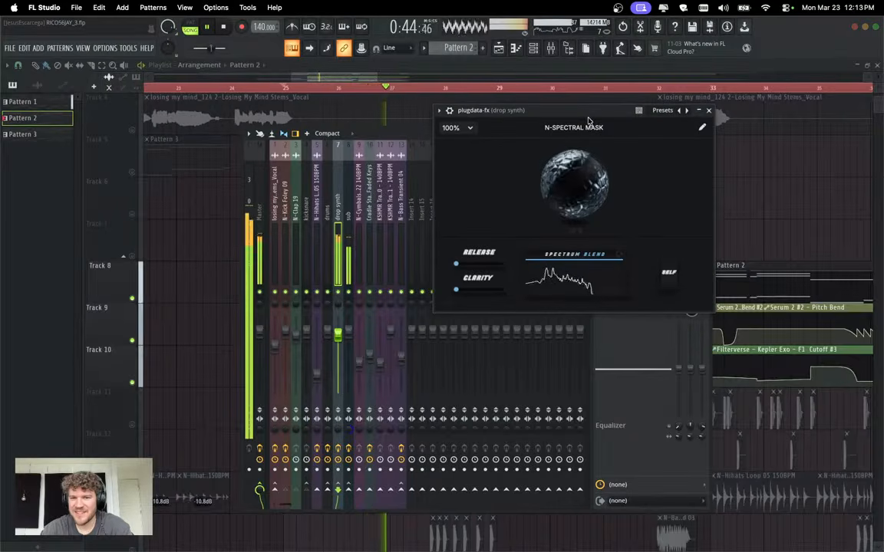
key(space)
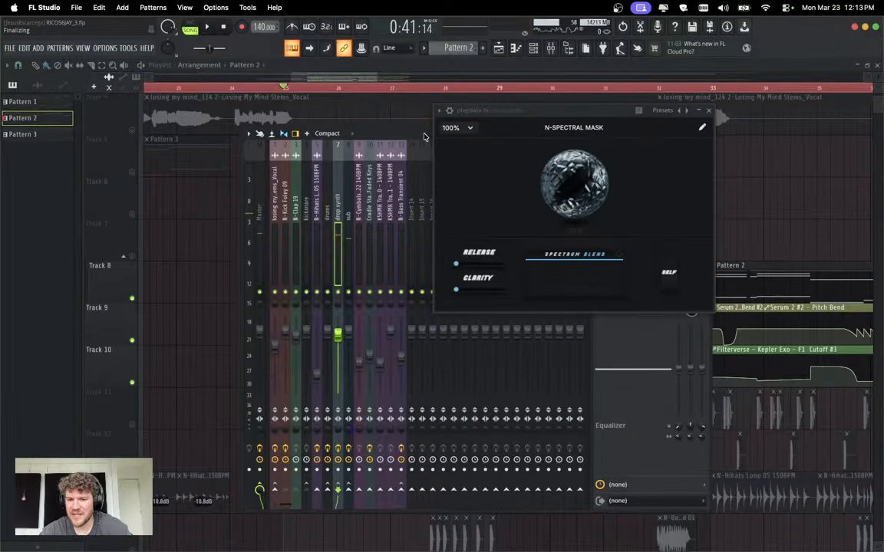
Replay the drop several times from bar 25 to hear N-SPECTRAL MASK on the drop synth.
key(space)
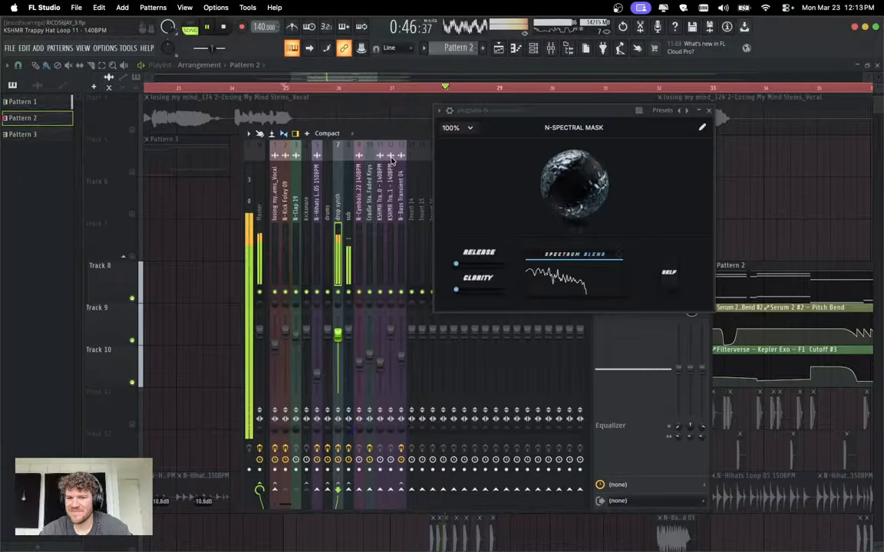
key(space)
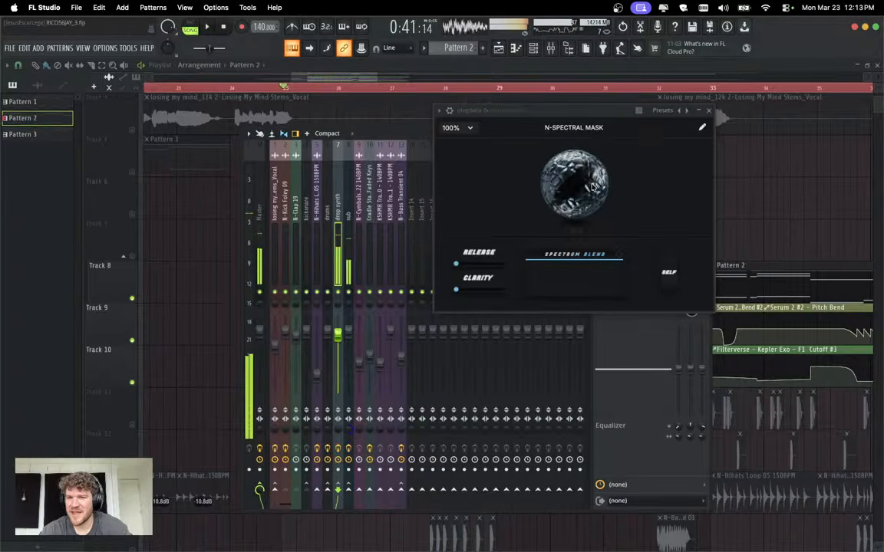
click(593, 182)
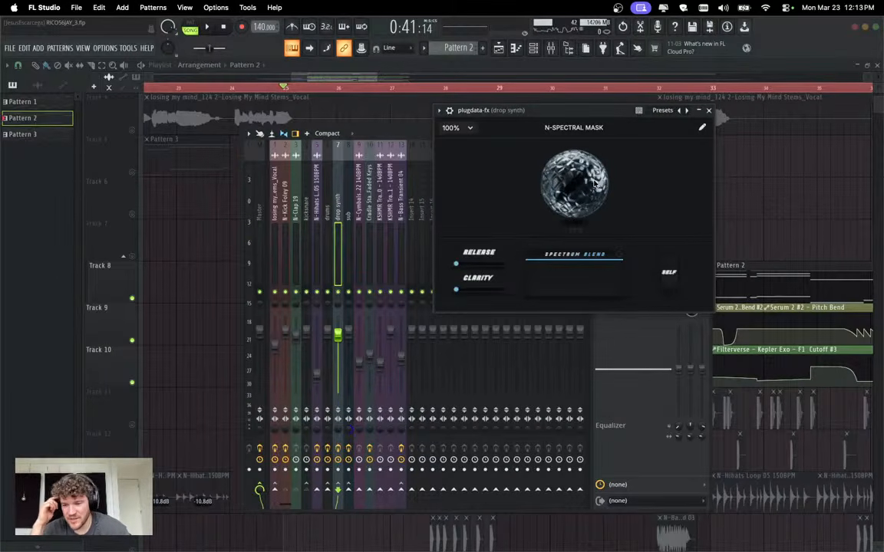
key(space)
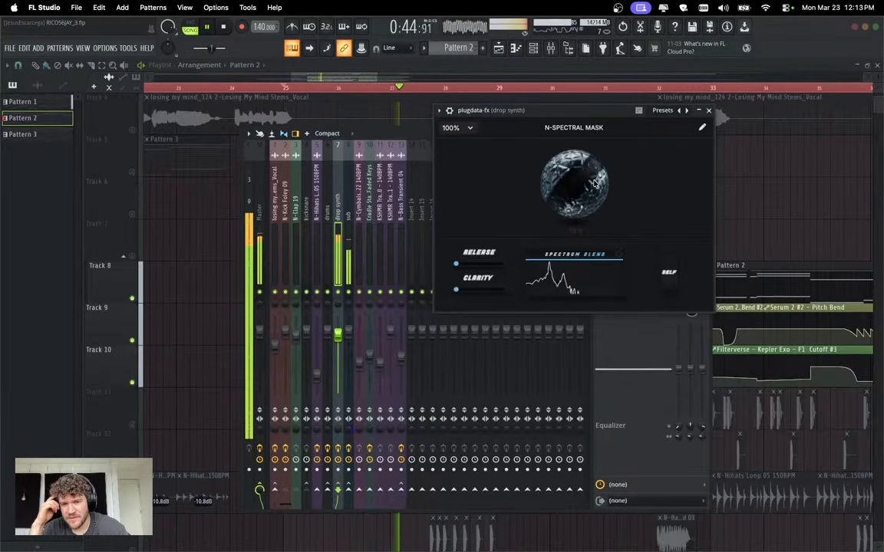
key(space)
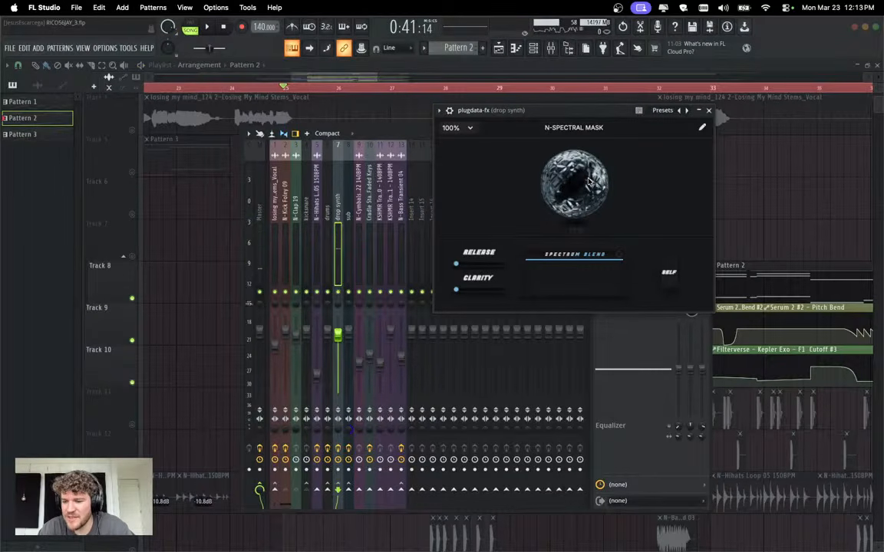
key(space)
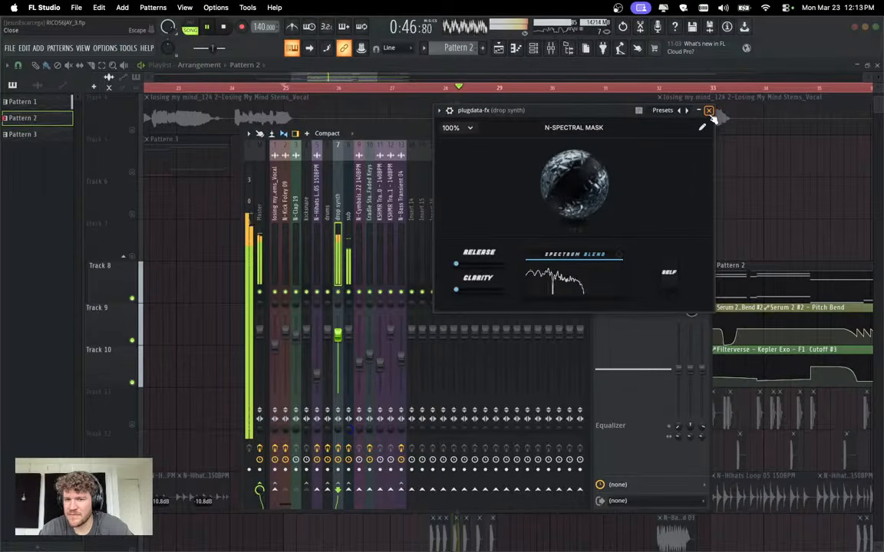
Close the N-SPECTRAL MASK window, stop playback and check the drop synth's Fruity Parametric EQ 2 curve.
click(708, 110)
key(space)
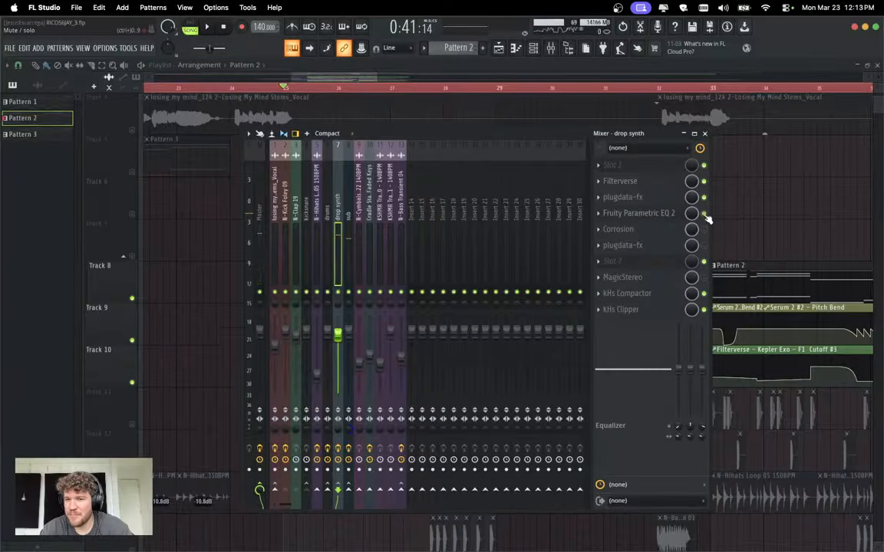
click(638, 213)
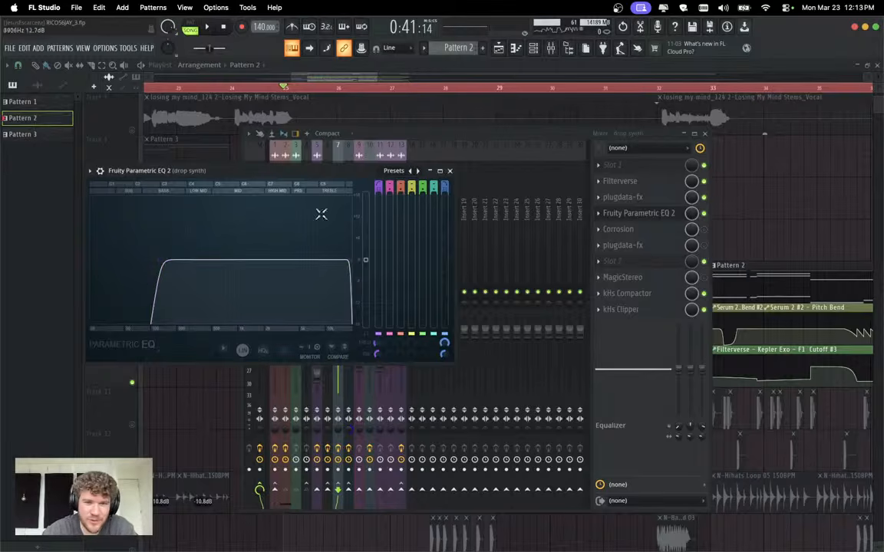
click(450, 171)
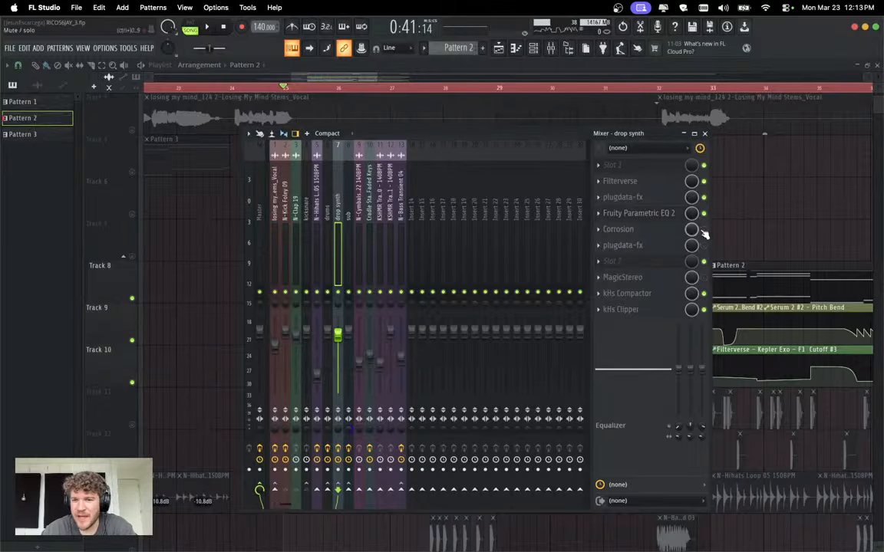
Enable Corrosion on the drop synth, show its settings and play the drop through it.
click(655, 231)
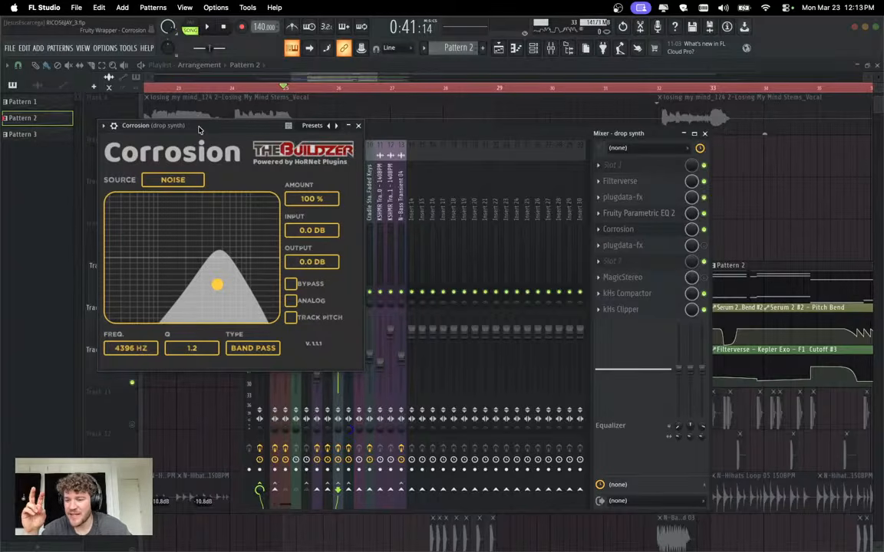
key(space)
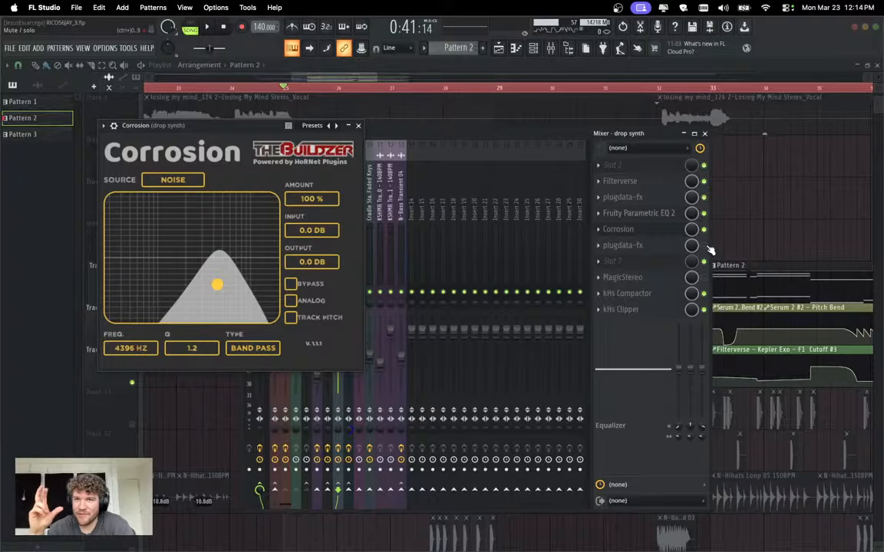
Enable the drop synth's second plugdata-fx, close Corrosion and place the N-SPEC COMP LITE 2 window over the mixer.
click(654, 245)
drag(410, 145, 216, 151)
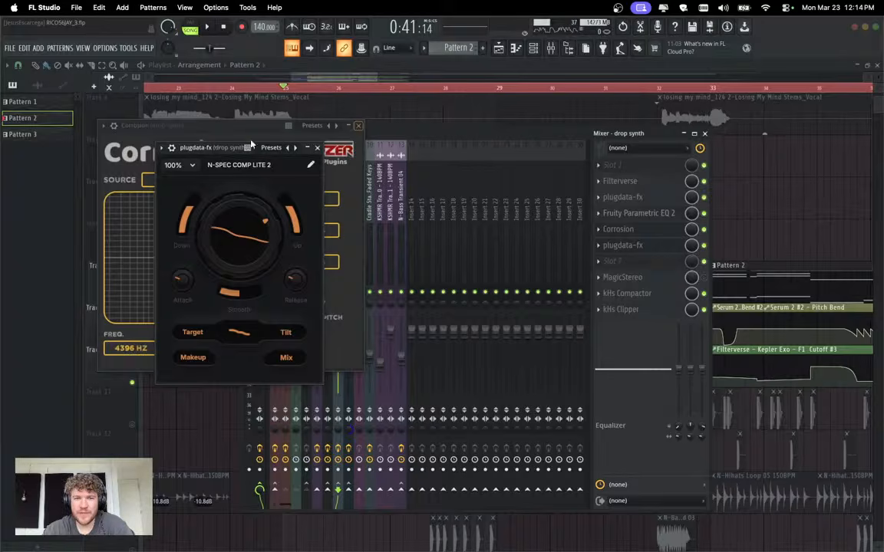
drag(198, 151, 204, 289)
click(238, 150)
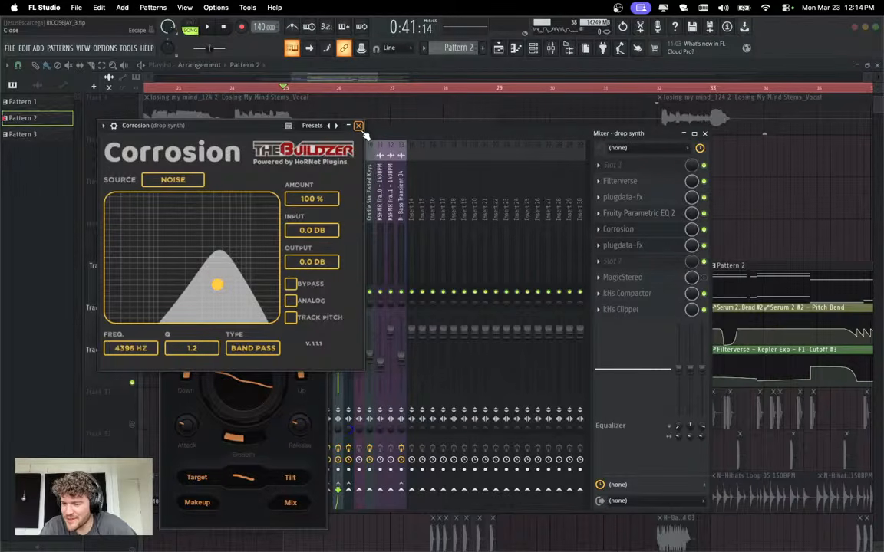
click(358, 125)
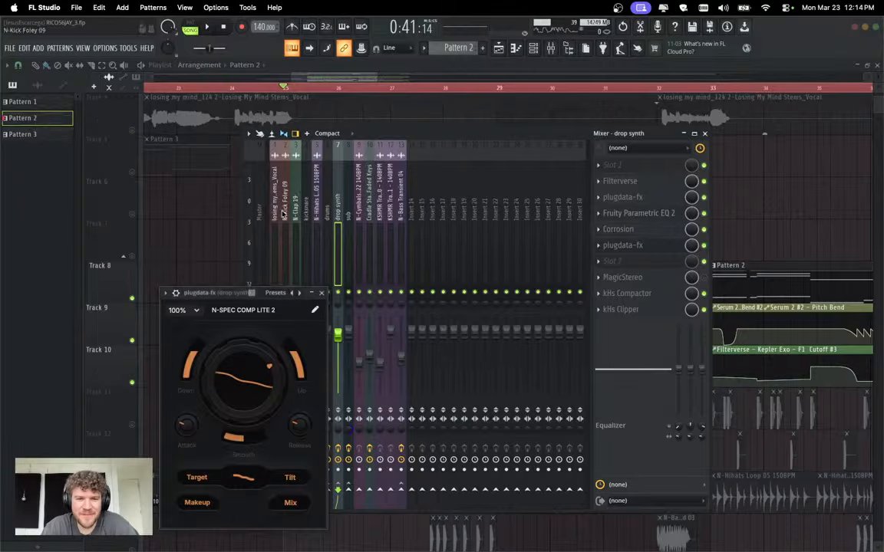
drag(226, 295, 294, 175)
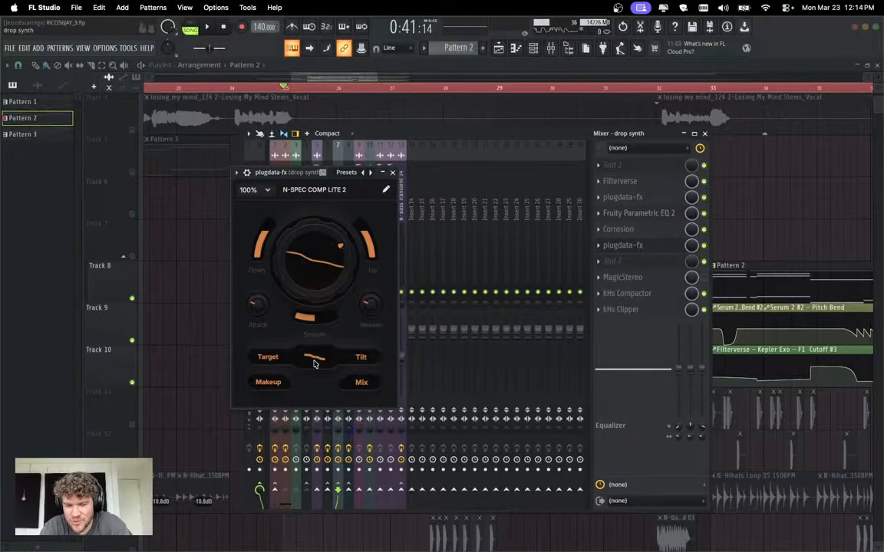
Compare the drop with the N-SPEC COMP LITE 2 plugdata-fx bypassed and enabled.
click(703, 246)
key(space)
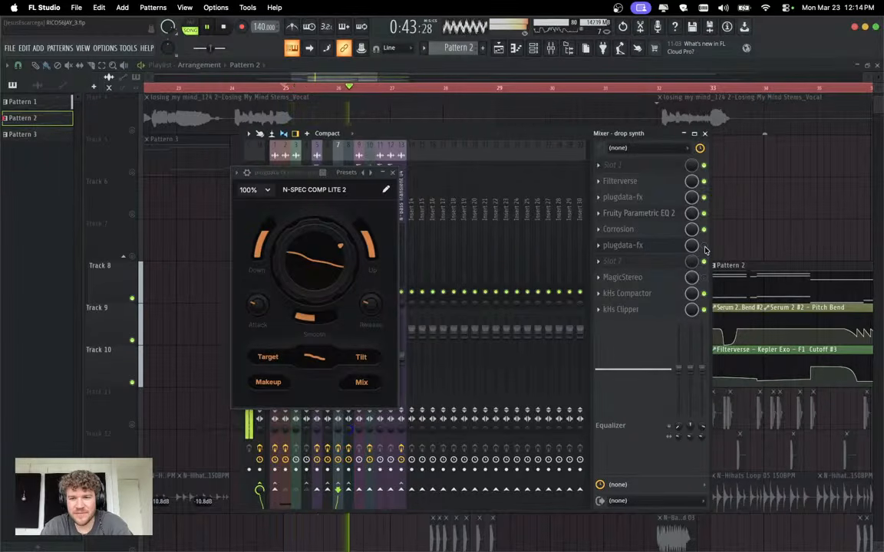
key(space)
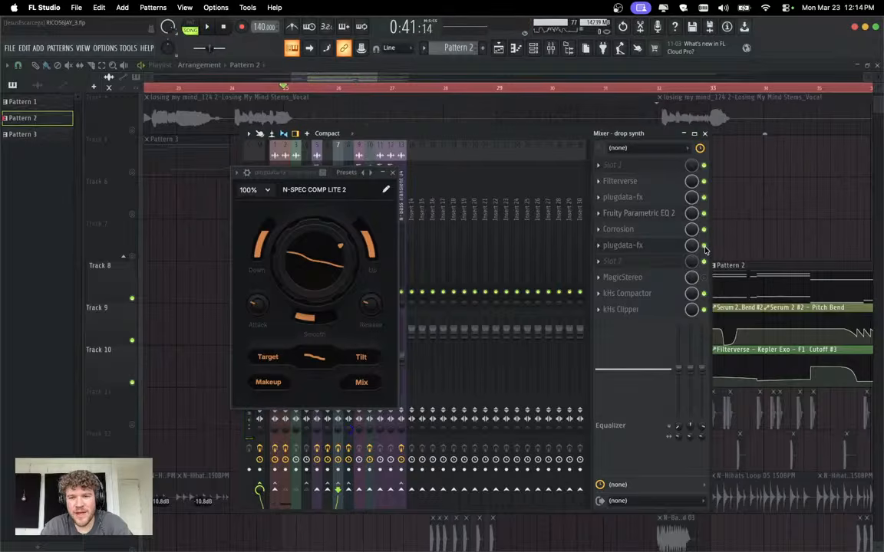
key(space)
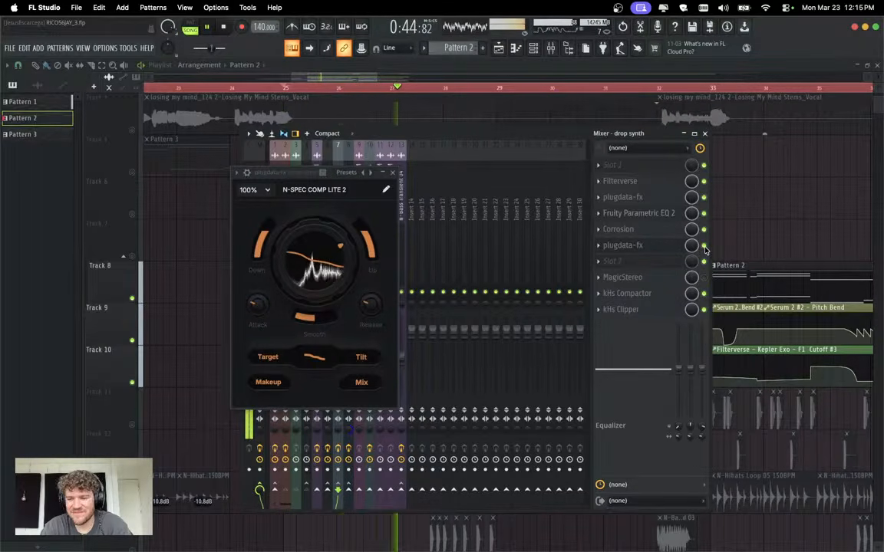
key(space)
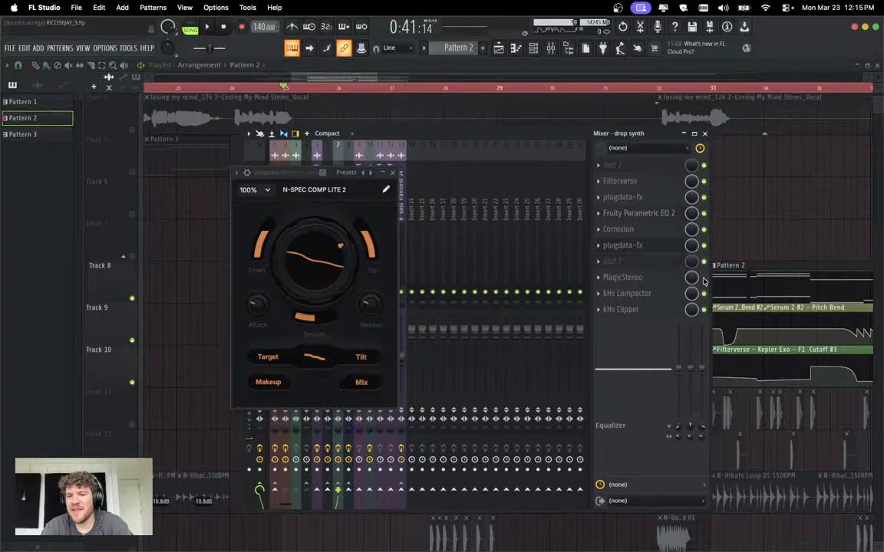
Enable MagicStereo on the drop synth and replay the start of the drop.
key(space)
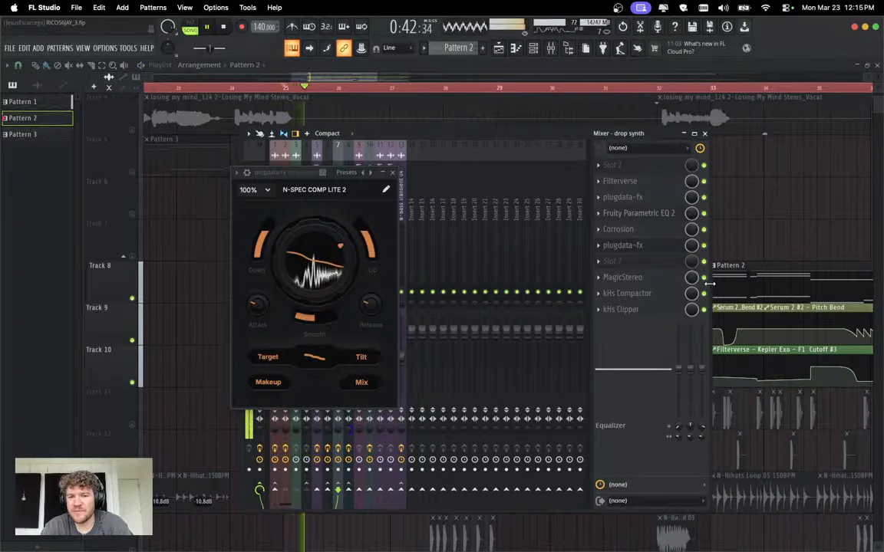
key(space)
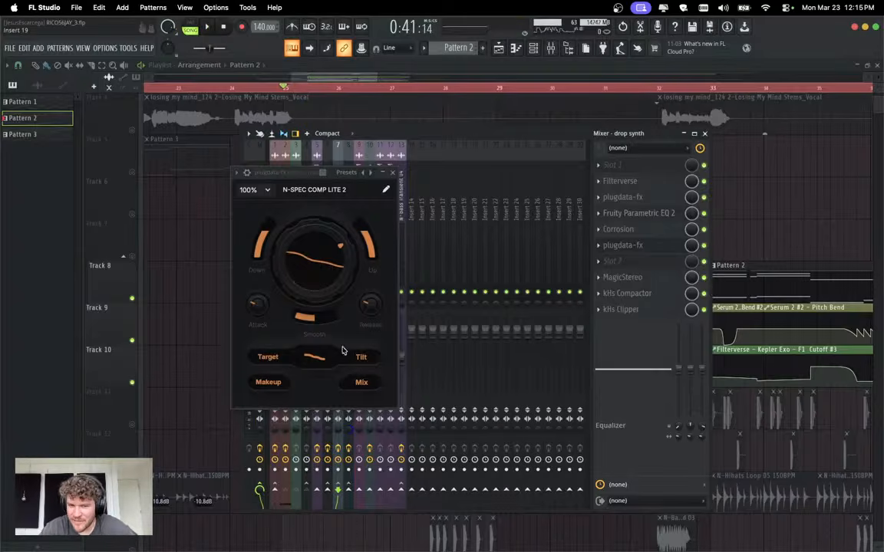
Raise Down and Up to 100% in N-SPEC COMP LITE 2 while replaying the drop.
click(323, 264)
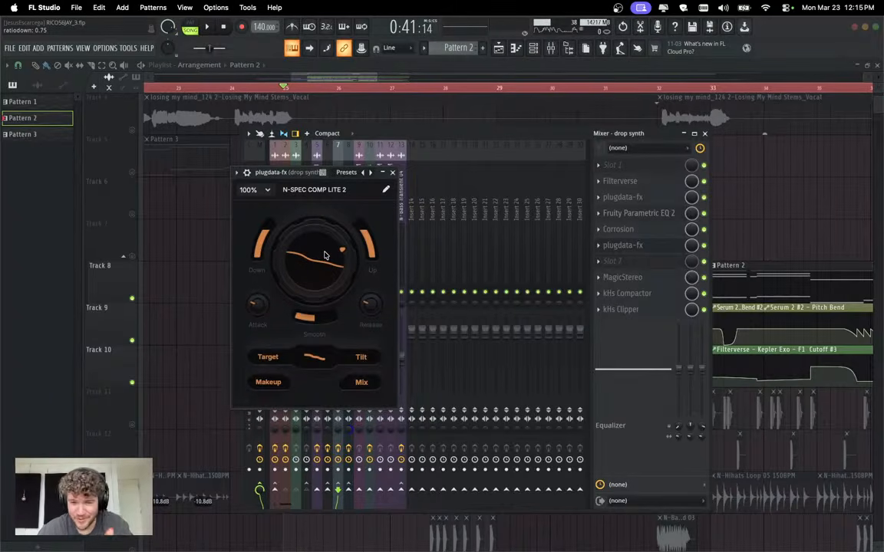
key(space)
drag(326, 255, 328, 262)
key(space)
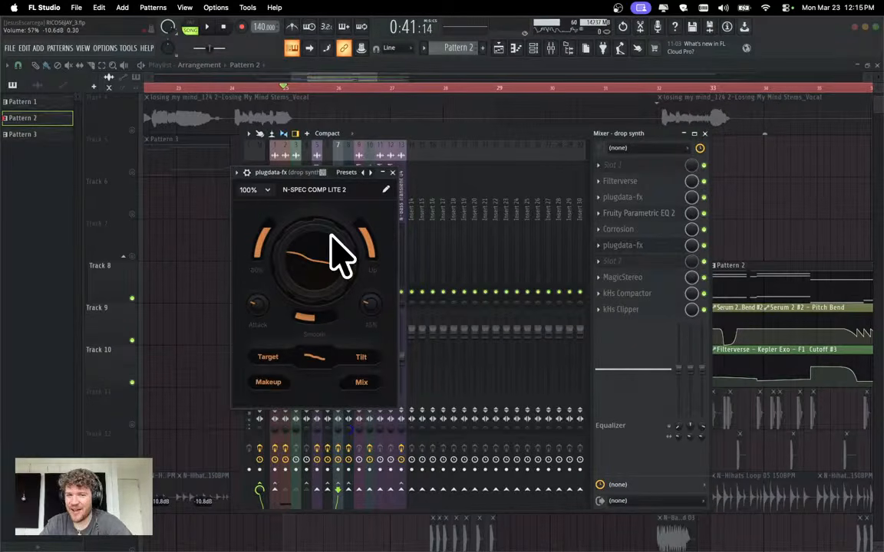
key(space)
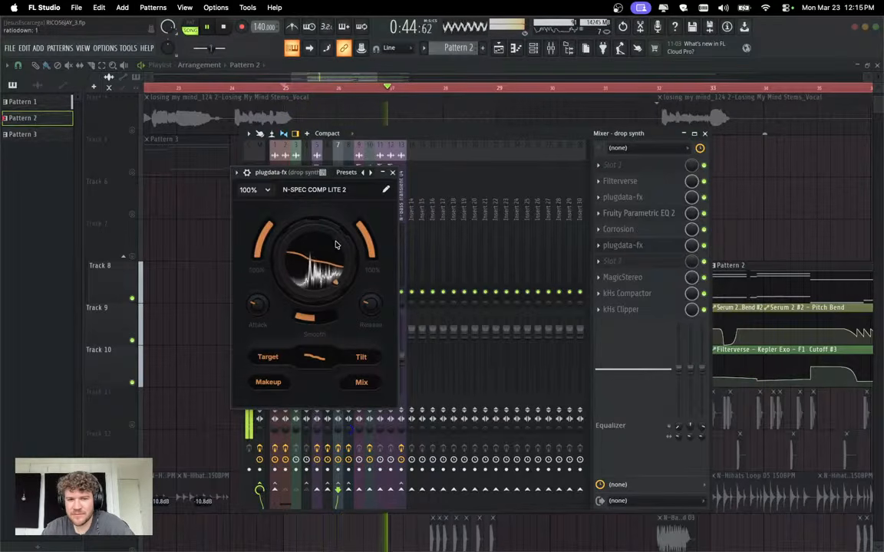
Lower Smooth, set Release to about midway and Attack to about 32% in N-SPEC COMP LITE 2 during playback, and close its window.
key(space)
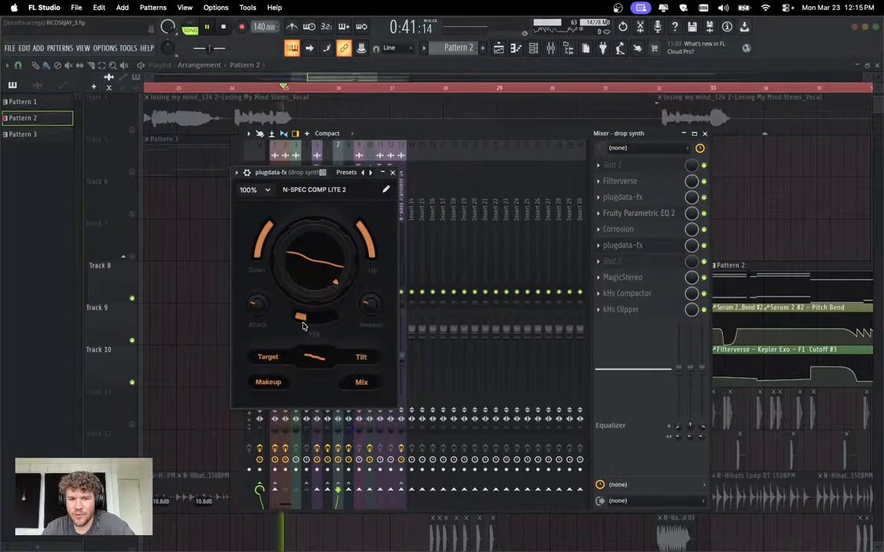
key(space)
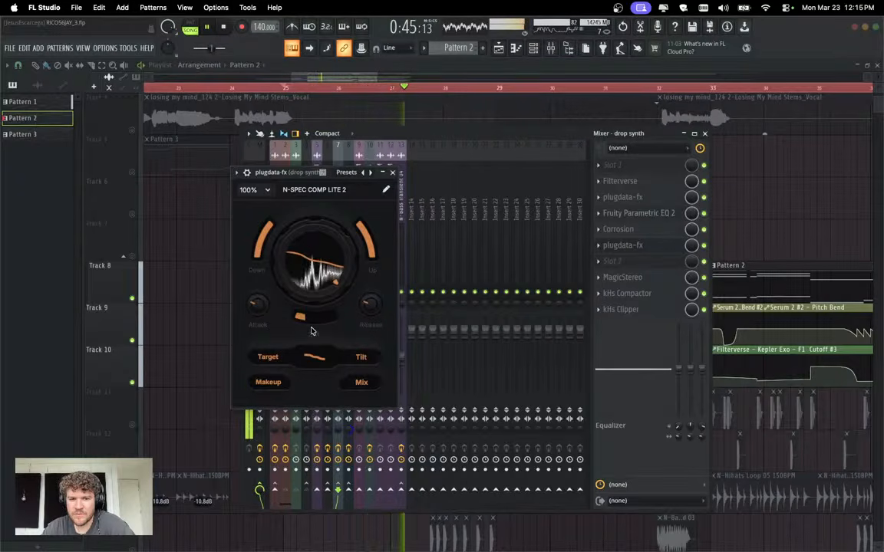
key(space)
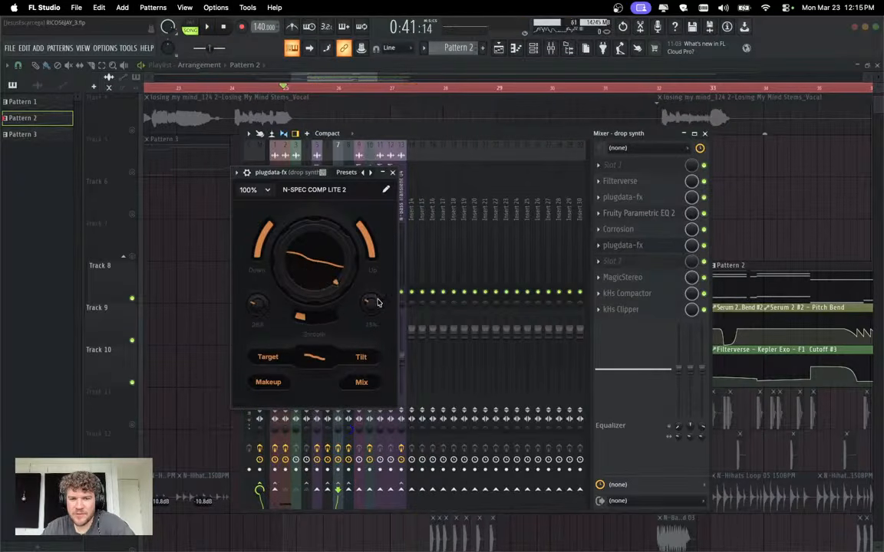
key(space)
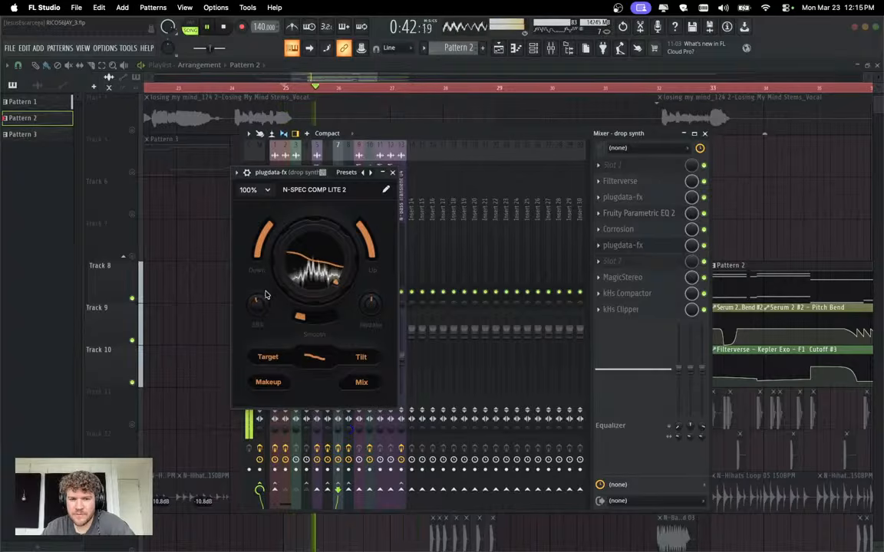
key(space)
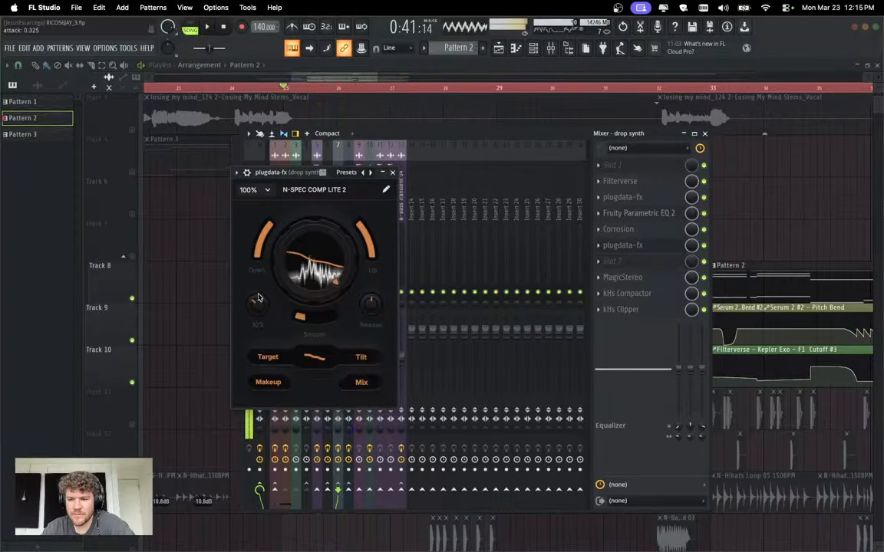
key(space)
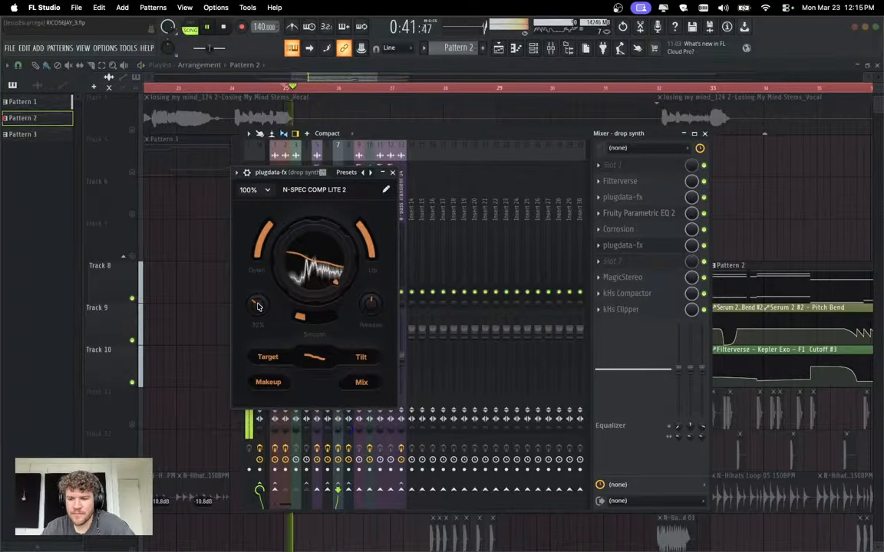
click(393, 174)
key(space)
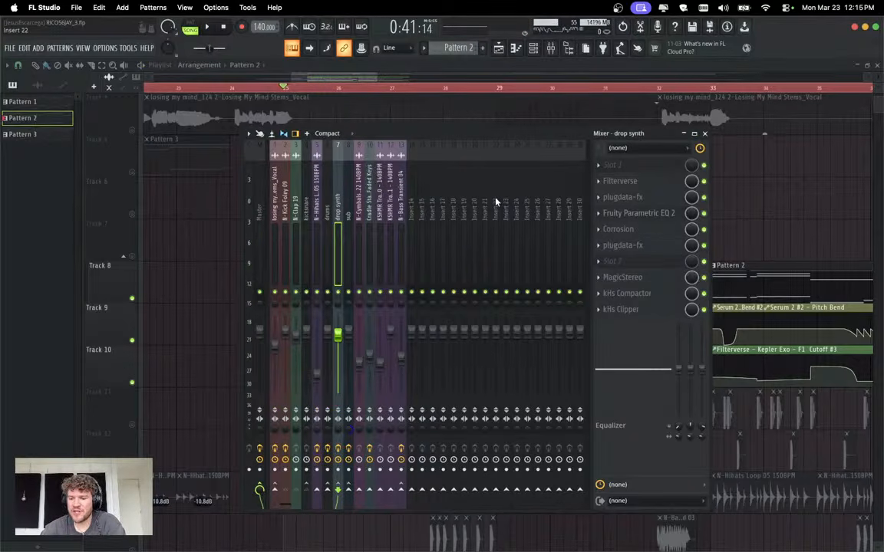
Reopen N-SPEC COMP LITE 2, choose the straight-line target curve, raise Smooth during playback, and close its window.
click(655, 247)
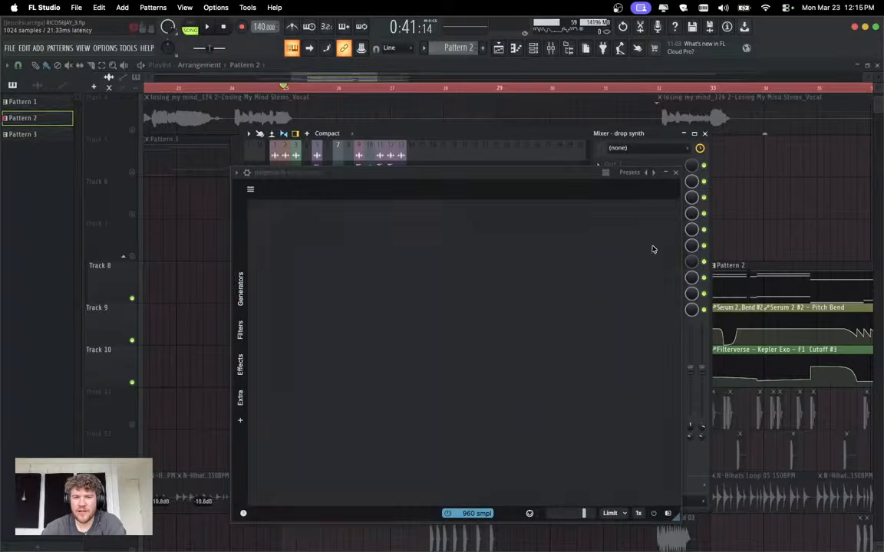
click(314, 363)
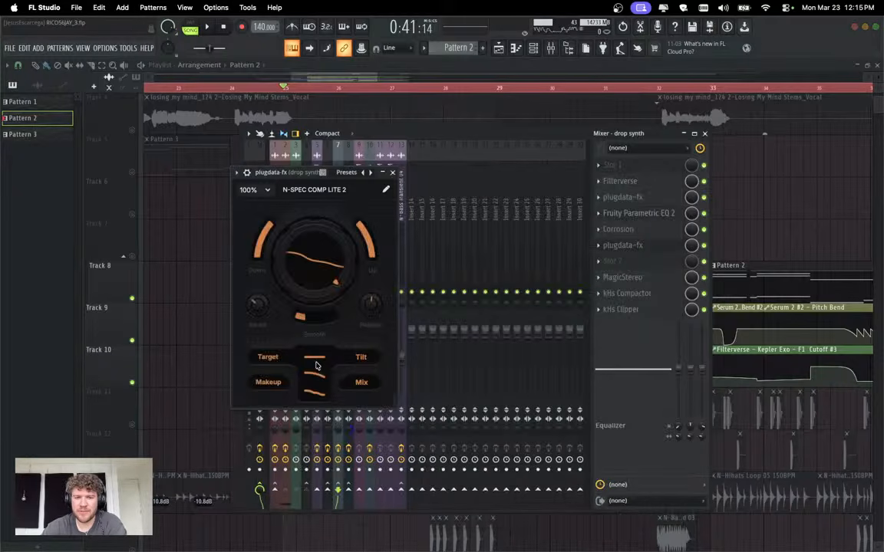
click(313, 359)
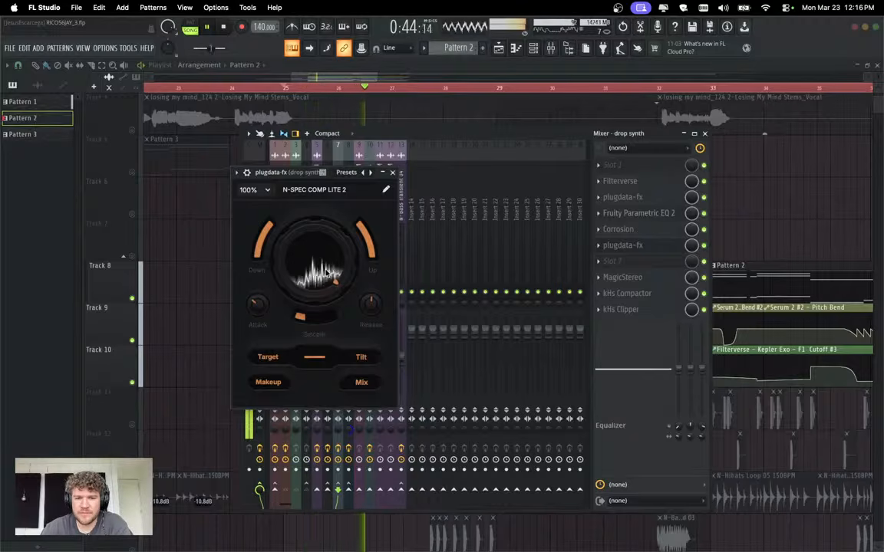
drag(315, 323, 327, 324)
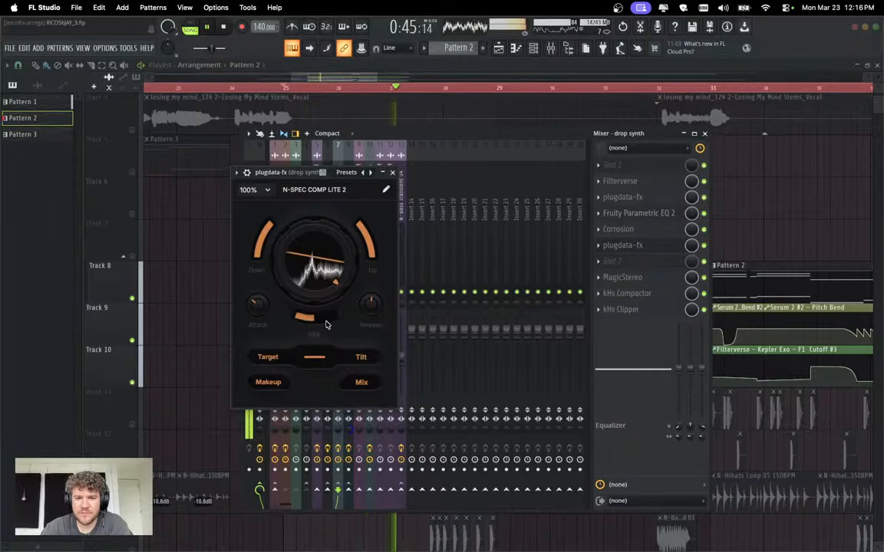
click(392, 172)
key(space)
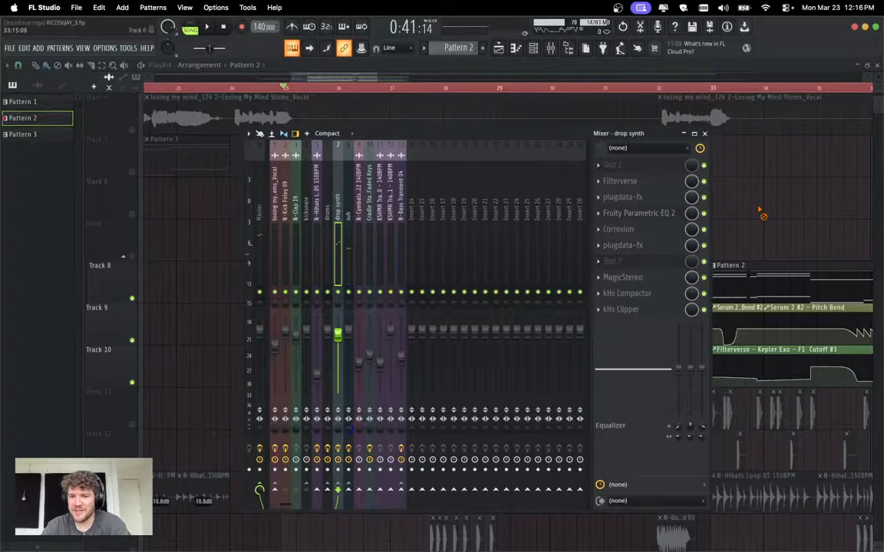
Hide the mixer and unmute Tracks 11 and 12 in the playlist while playing the drop.
key(F9)
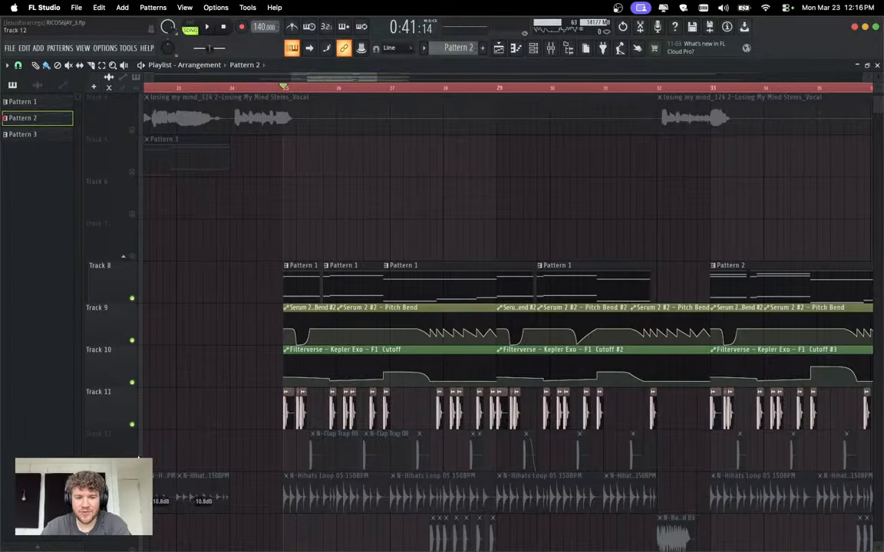
key(space)
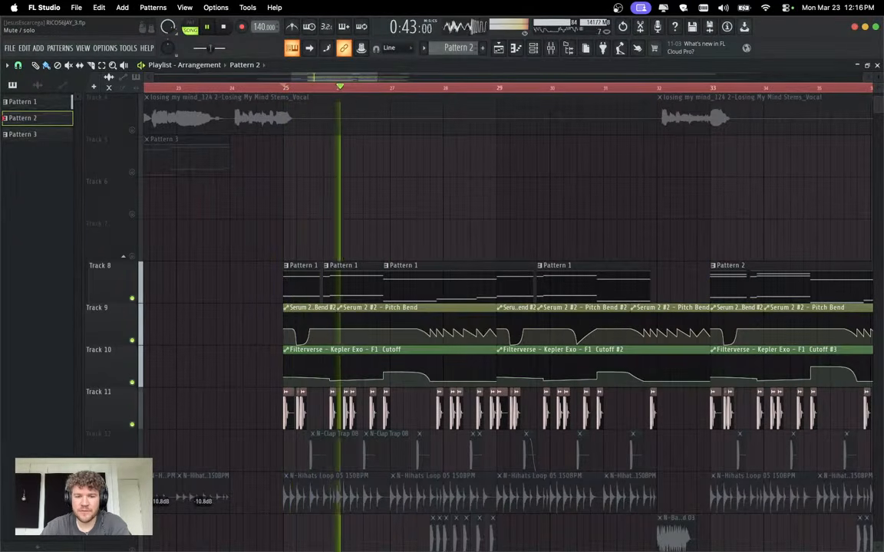
click(132, 467)
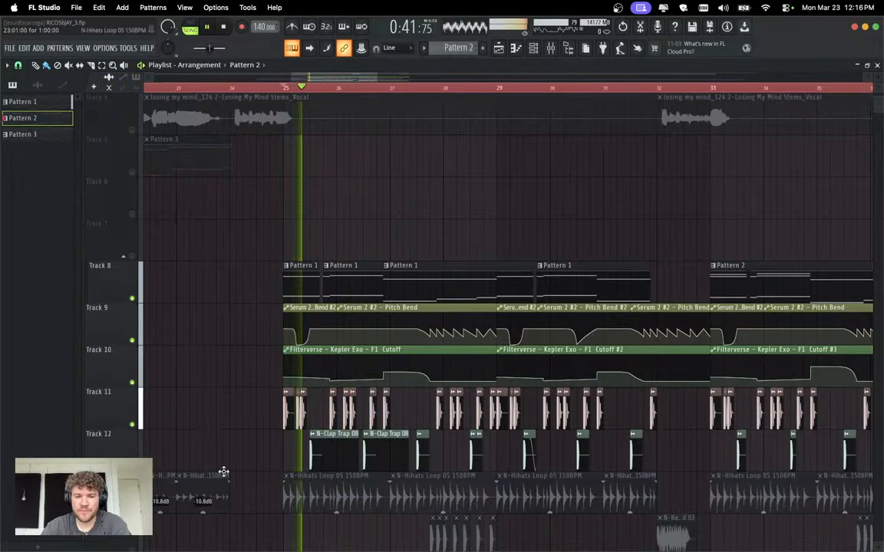
Unmute Track 13 and the remaining muted playlist tracks, and replay the drop from bar 25.
scroll(223, 471, down, 4)
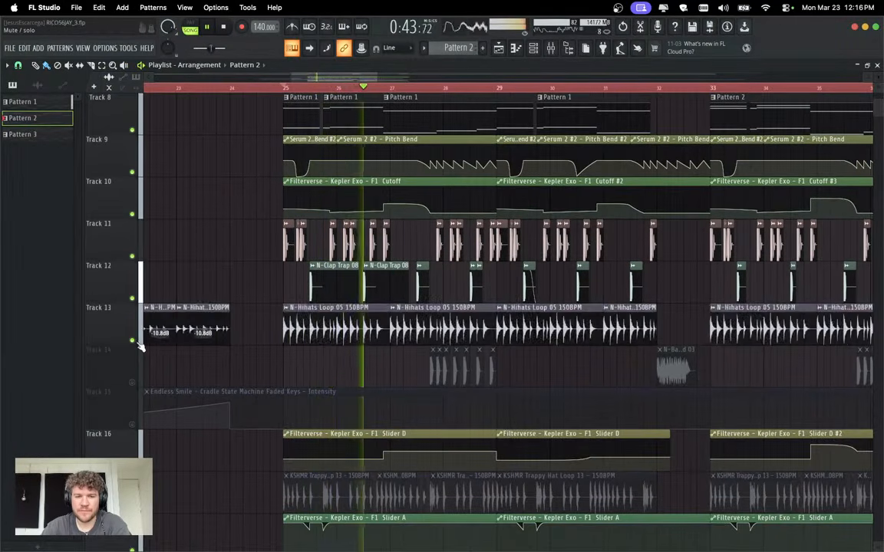
right_click(133, 425)
right_click(133, 425)
key(space)
key(space)
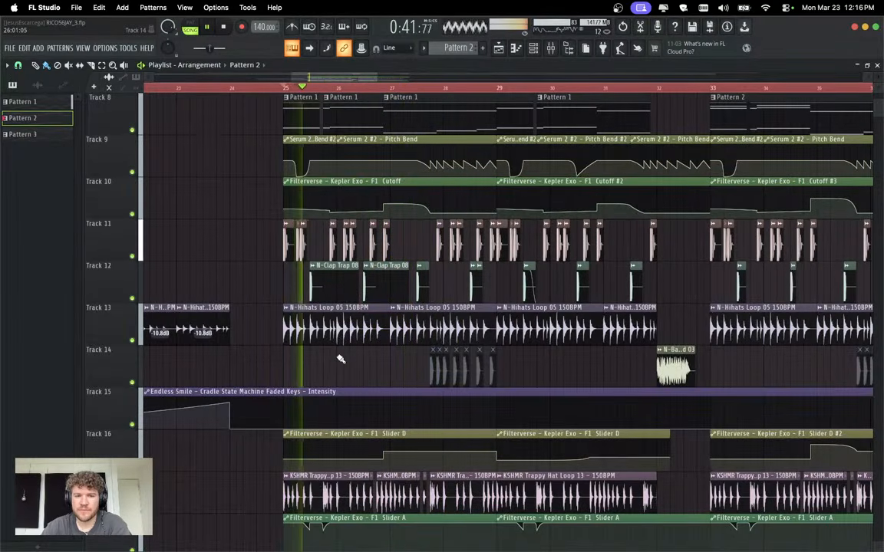
Look over the RICO56JAY_3 drop's playlist tracks during playback, and stop playback.
scroll(341, 360, up, 7)
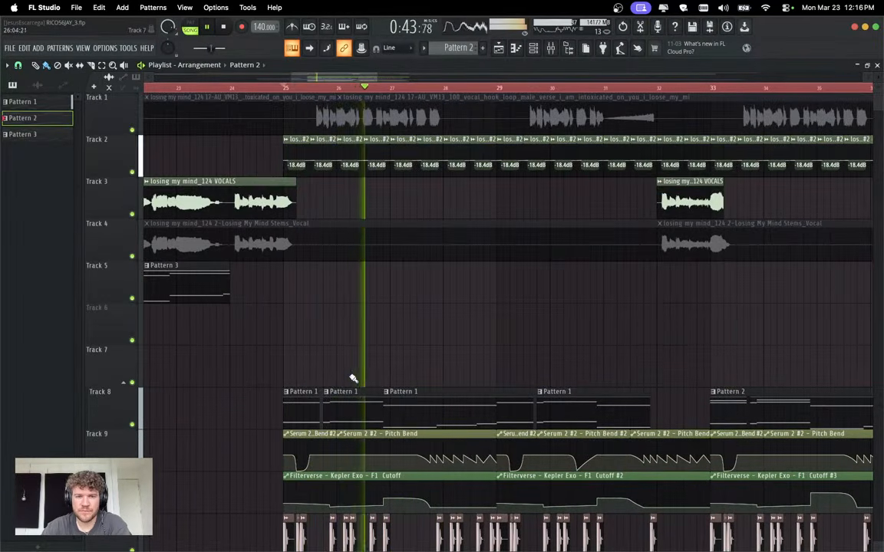
scroll(353, 379, down, 8)
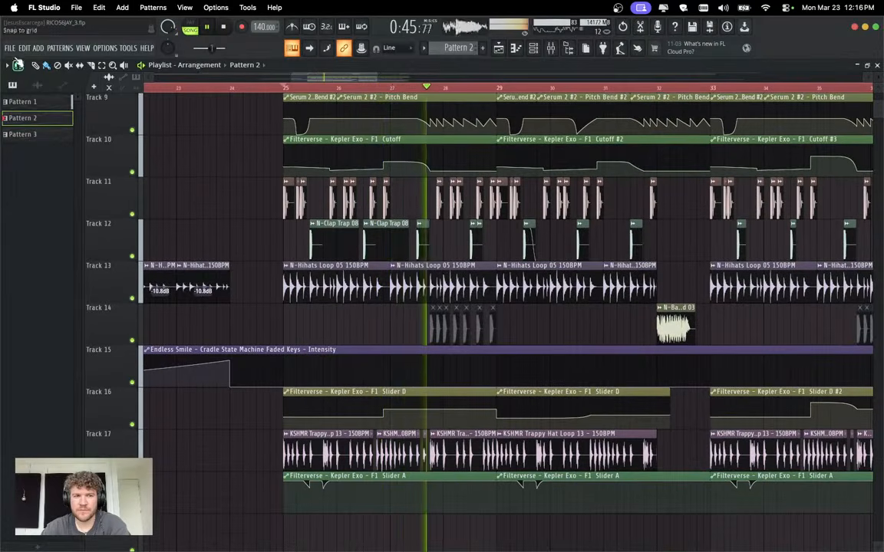
key(space)
Preview the Lose My Mind MP3 in Finder, close the preview, and return to FL Studio.
click(10, 48)
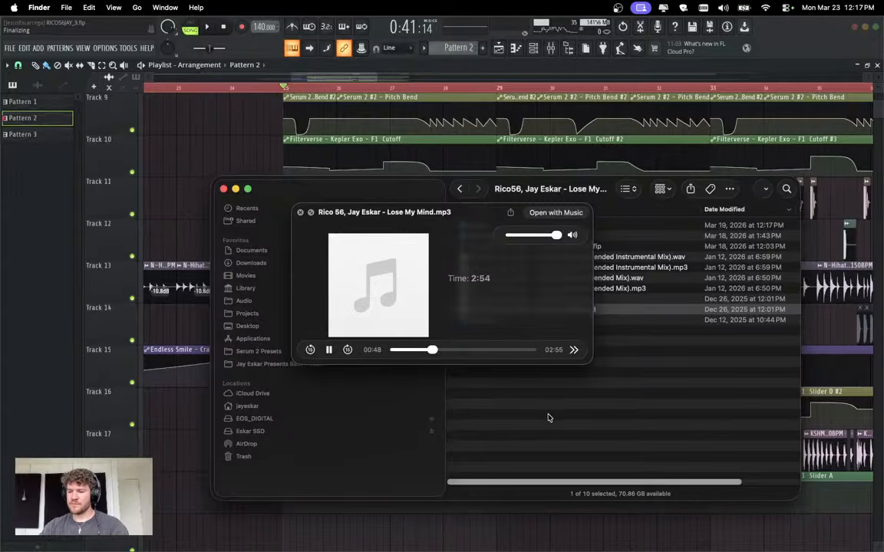
click(330, 350)
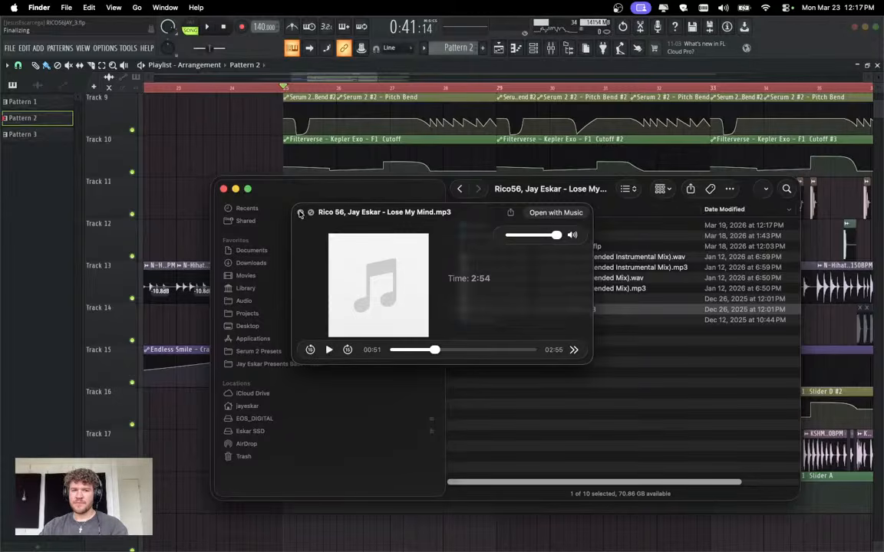
click(299, 214)
click(537, 376)
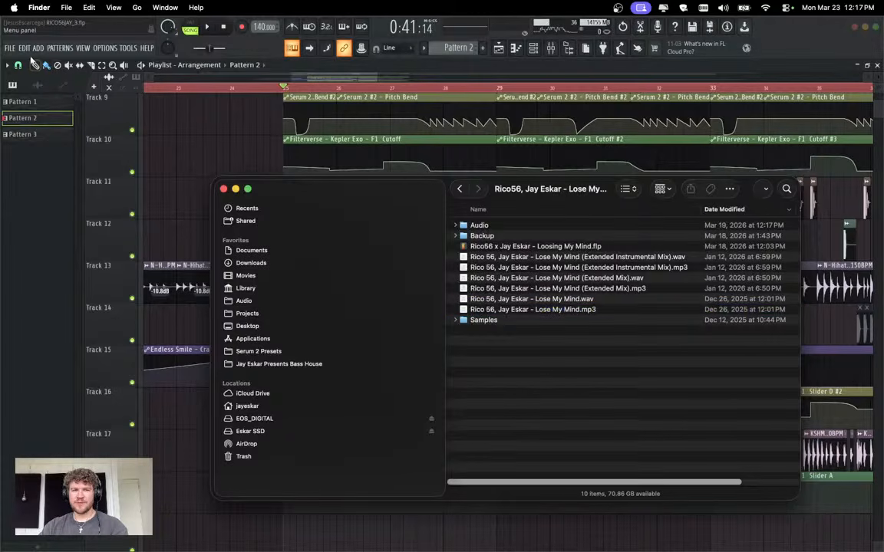
click(165, 142)
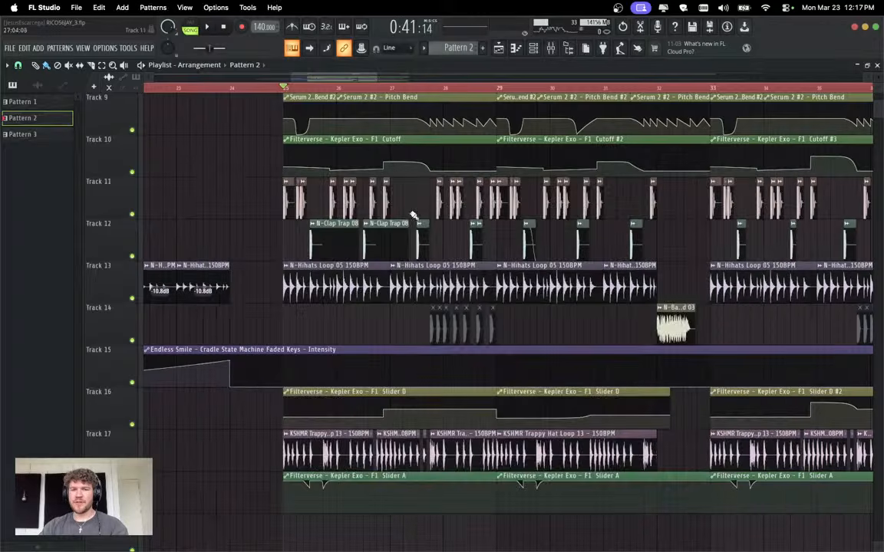
Open the recent project HYPOTHERMIA2026 without saving changes to RICO56JAY_3, and close the snare buildup sample's channel window.
scroll(287, 253, up, 5)
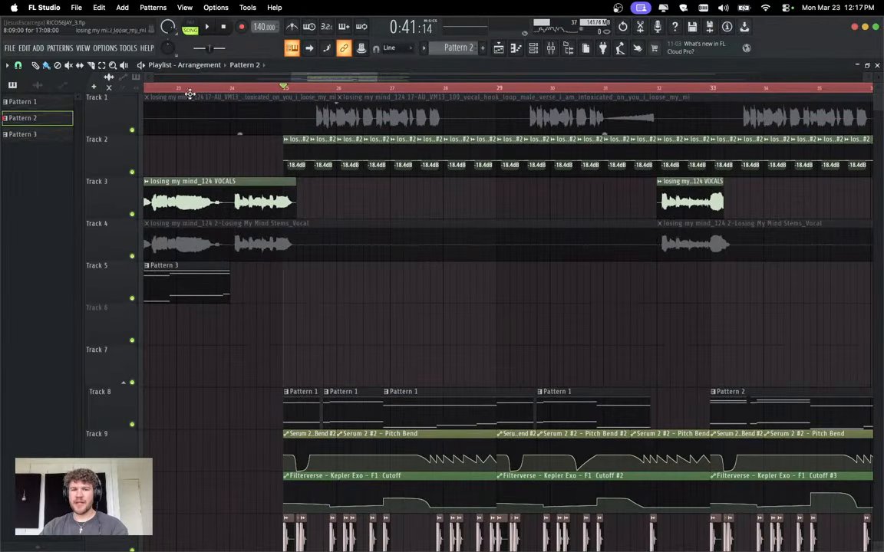
click(10, 48)
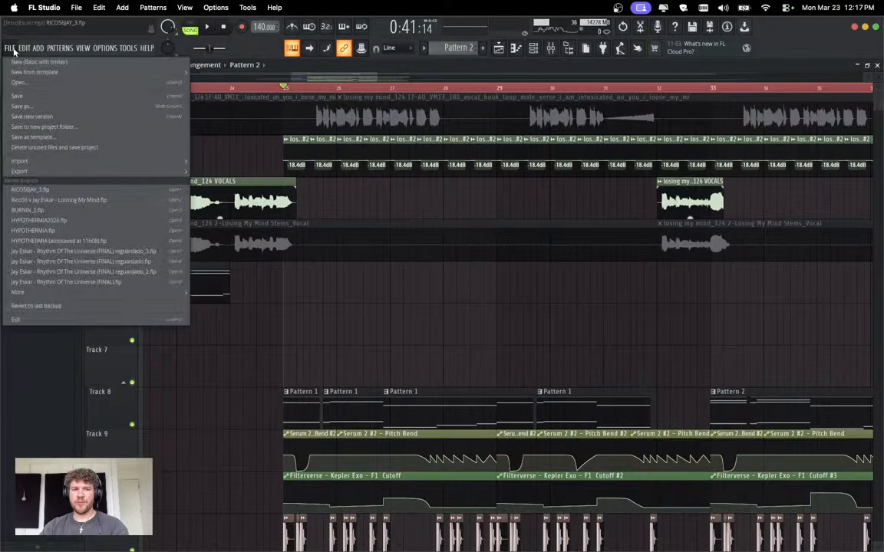
click(91, 200)
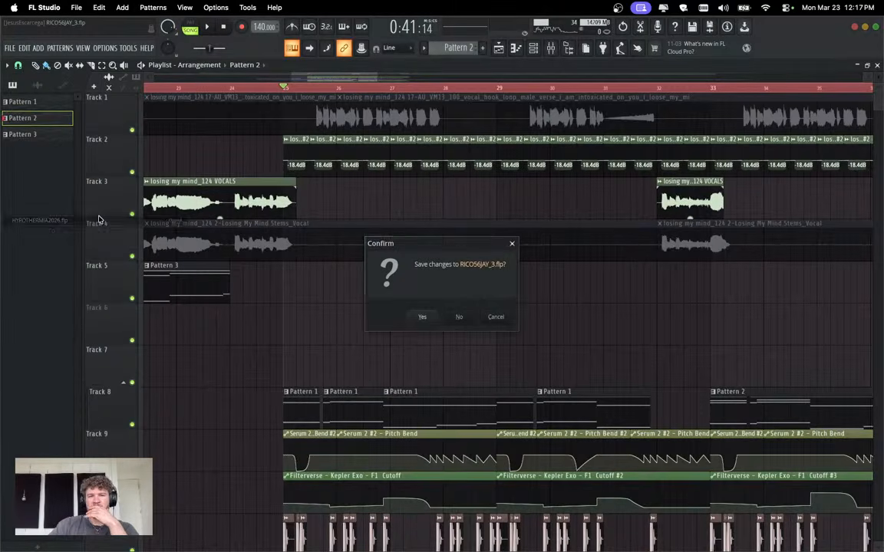
click(458, 317)
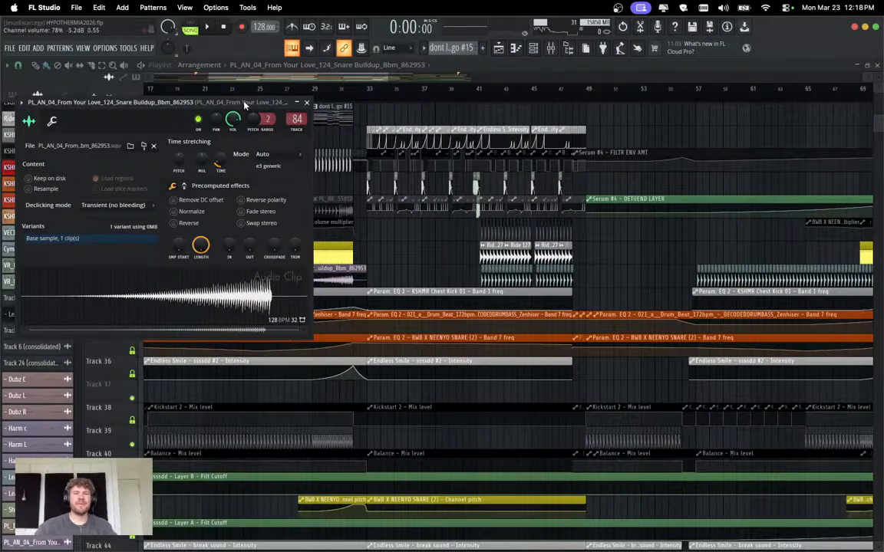
click(306, 102)
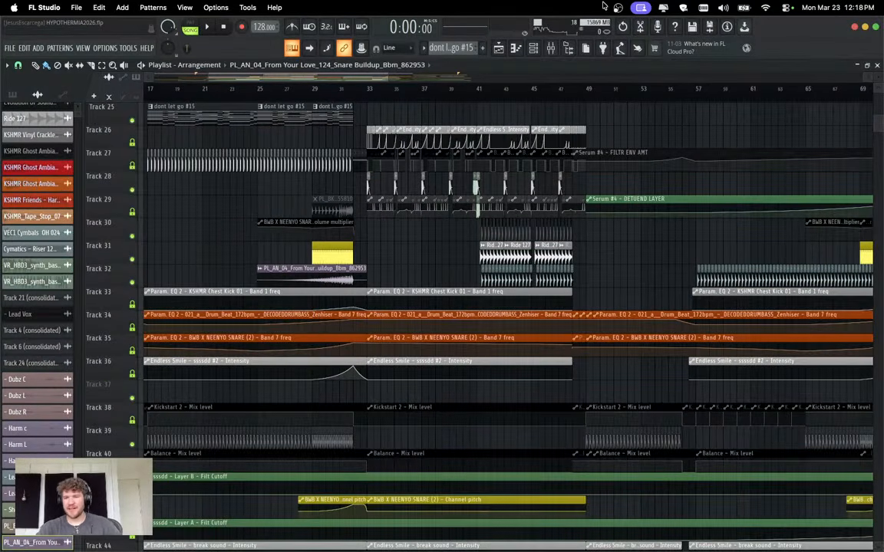
Trim the end of the PL_AN_04 snare buildup clip on Track 32 back to bar 32.
mouse_move(468, 548)
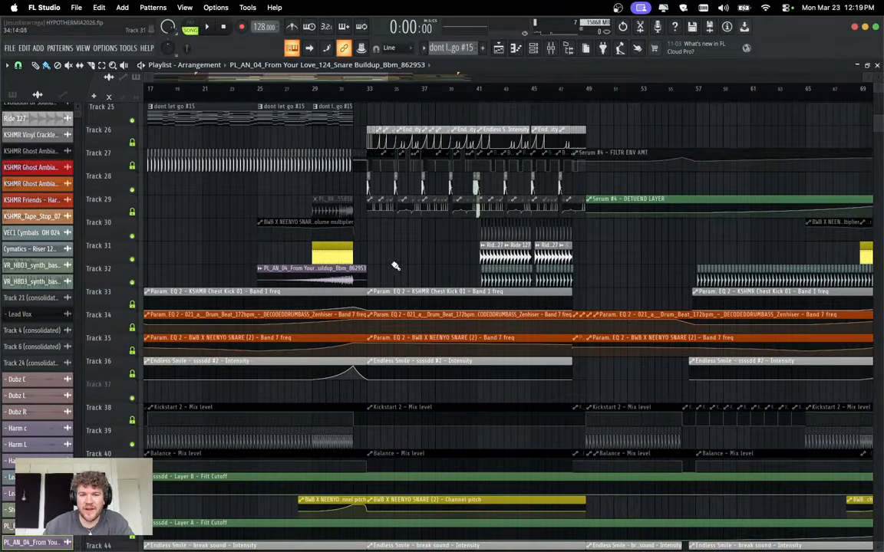
drag(364, 270, 353, 272)
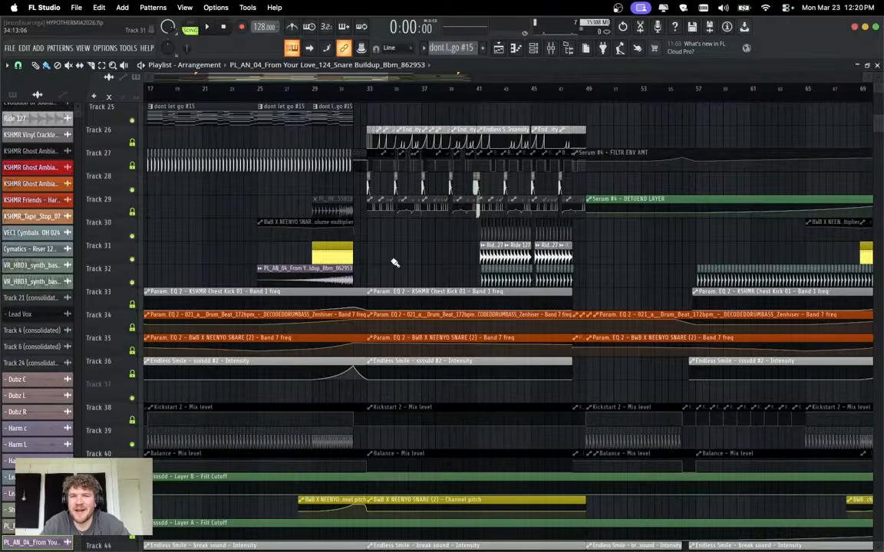
Show the browser with the SNARE BUILDUP sound search and hide it again.
key(alt+F8)
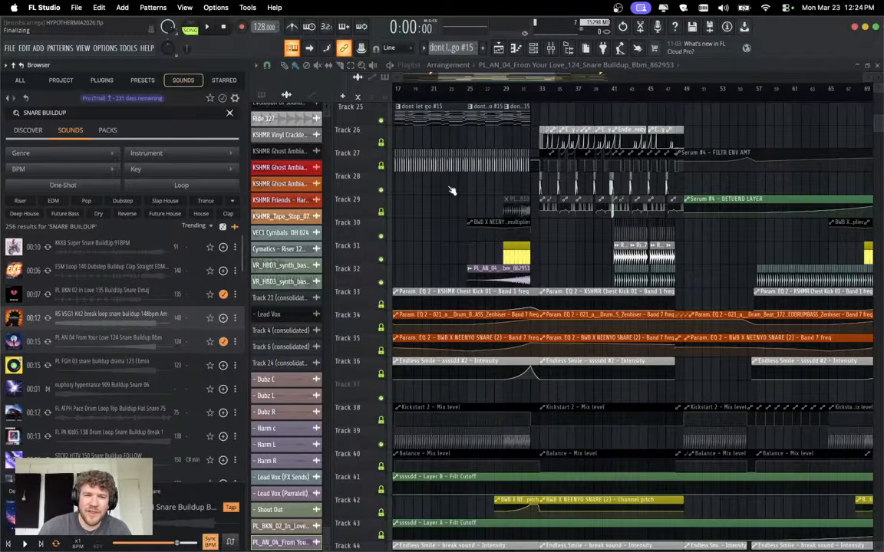
click(10, 49)
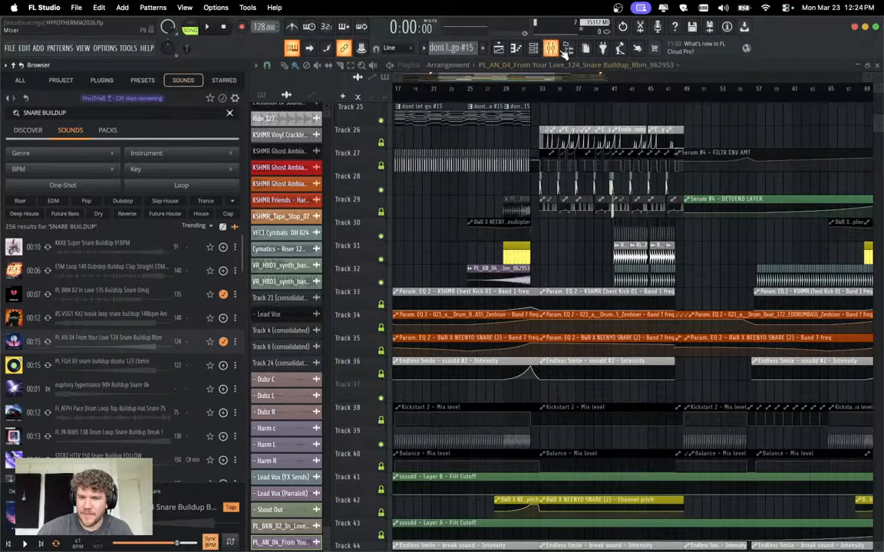
click(503, 48)
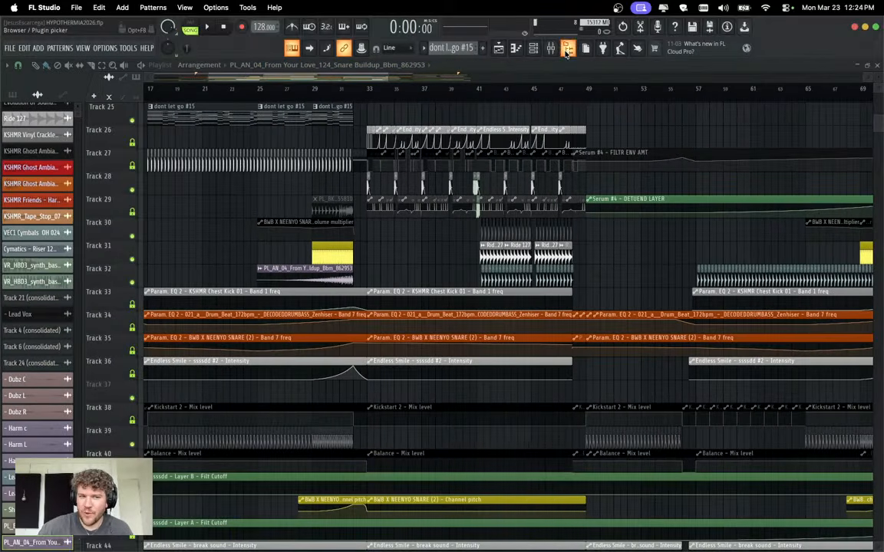
Play the buildup from bar 25 into the drop, checking the mixer briefly and following the snare clips in the playlist.
scroll(253, 123, left, 5)
click(276, 90)
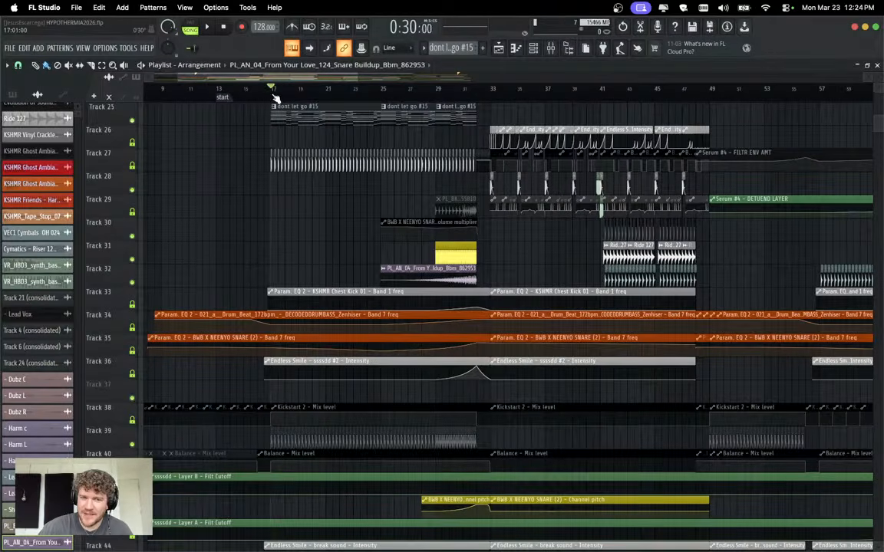
scroll(316, 247, up, 5)
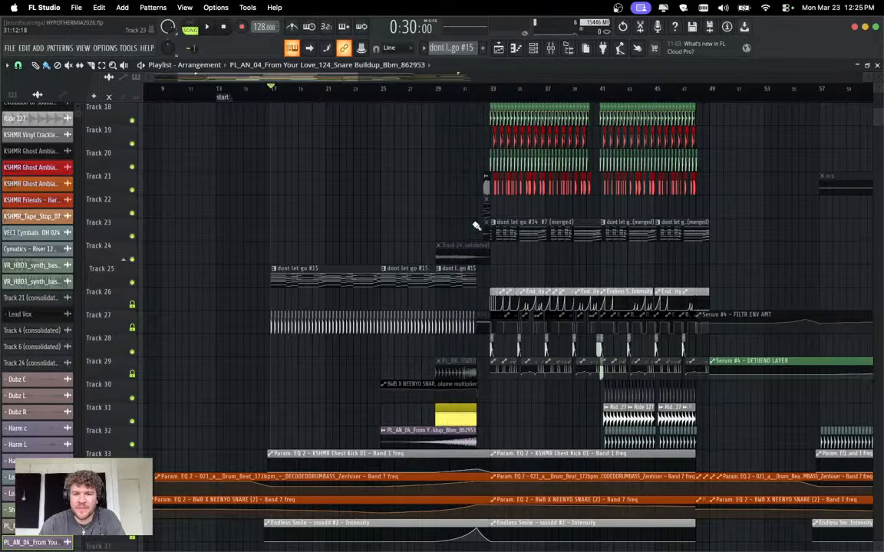
click(382, 89)
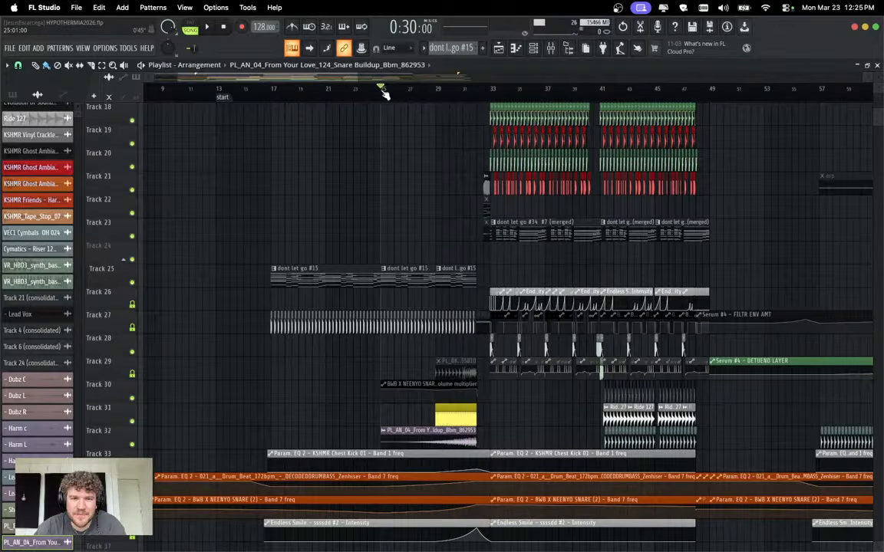
key(space)
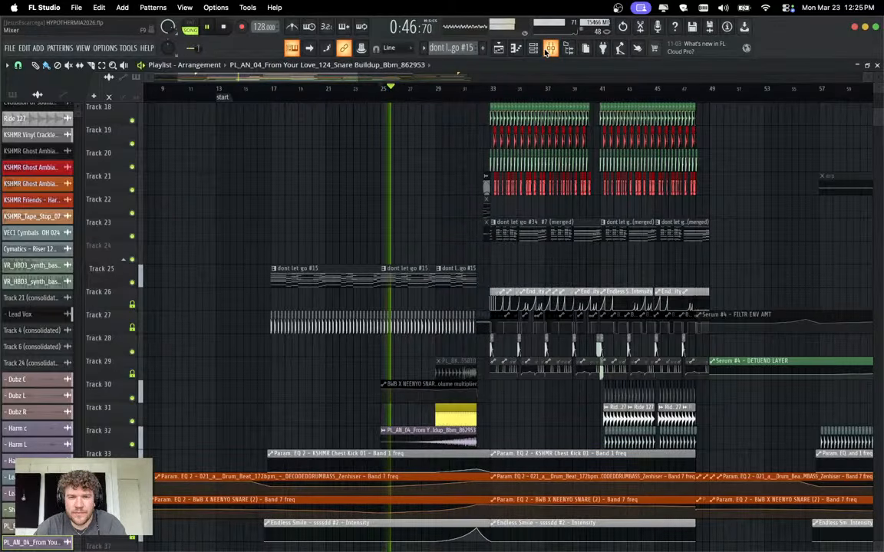
click(550, 47)
click(705, 127)
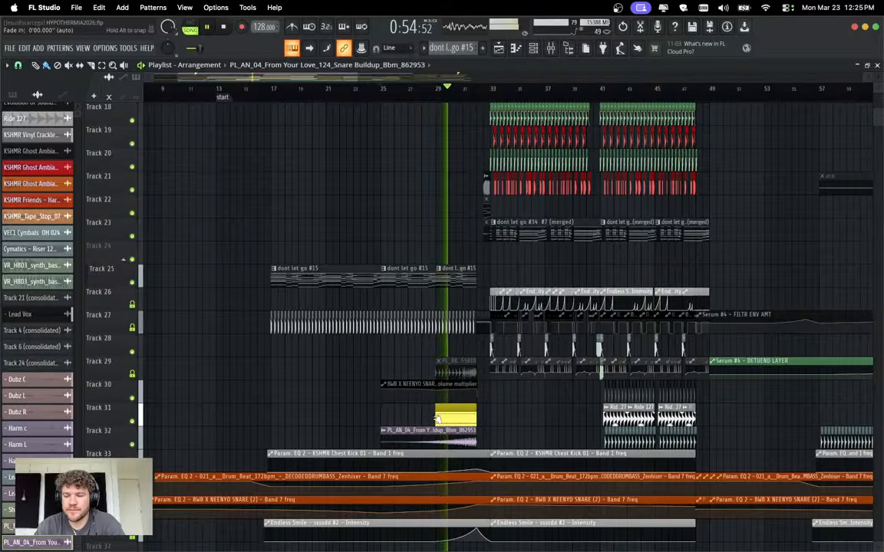
scroll(444, 411, up, 2)
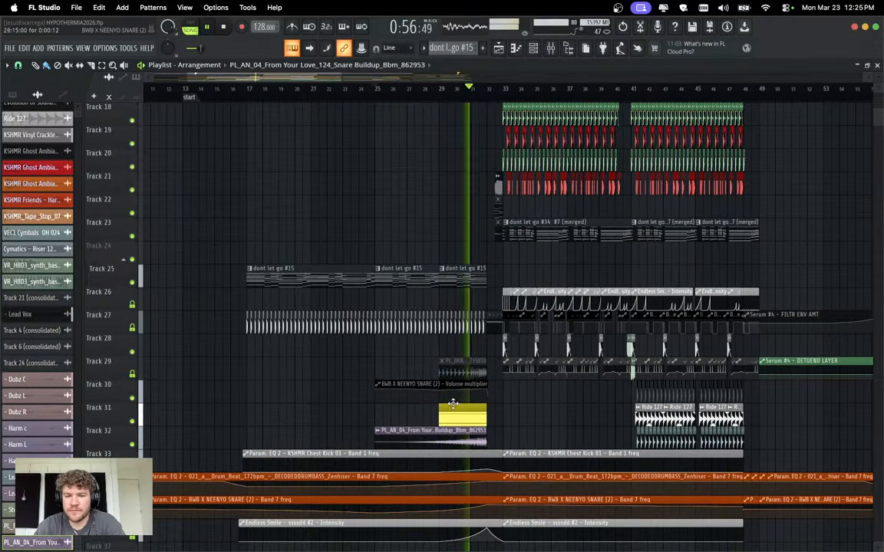
scroll(453, 405, down, 2)
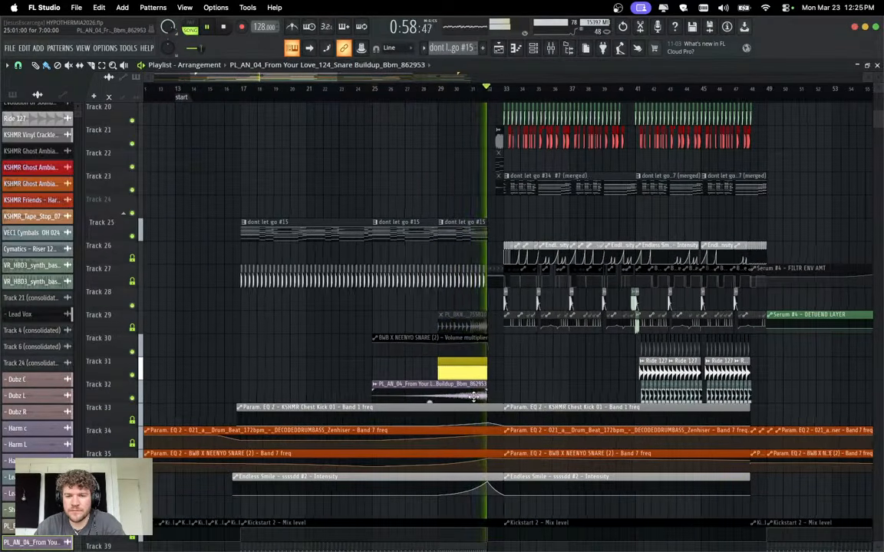
scroll(473, 397, down, 2)
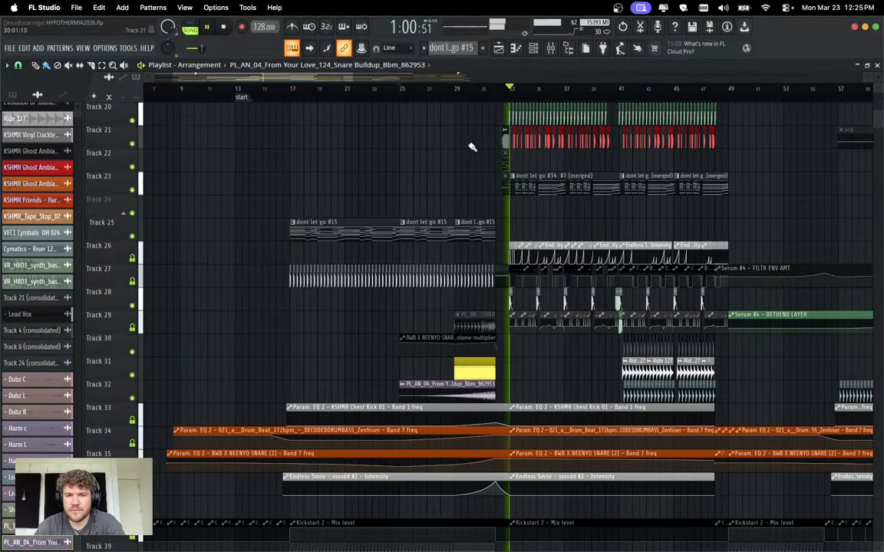
Replay the buildup from about bar 25 and add Fruity Parametric EQ 2 to slot 3 of the PL_AN_04 snare buildup's mixer track.
drag(402, 90, 391, 90)
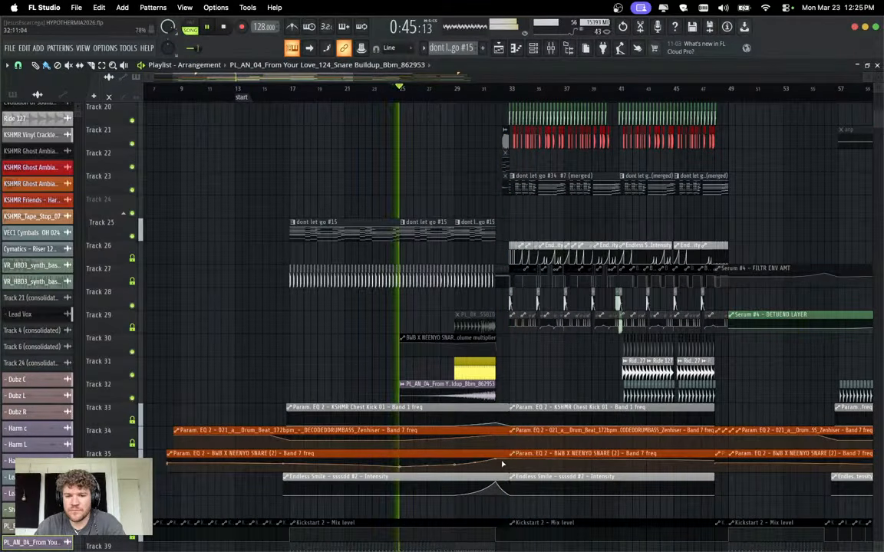
double_click(470, 385)
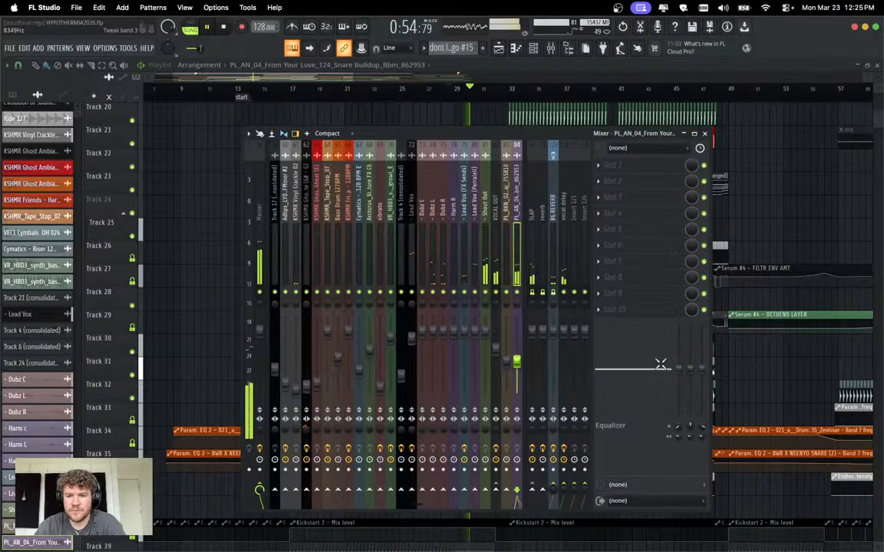
click(611, 198)
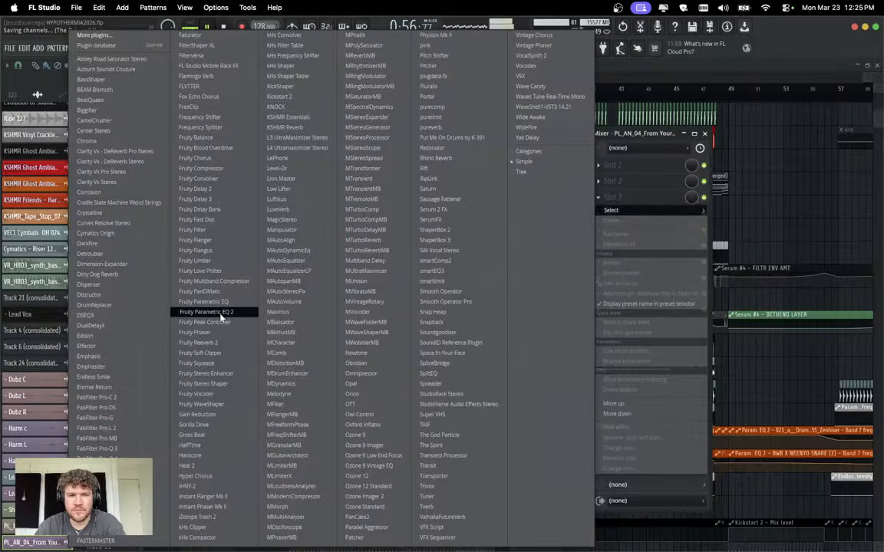
click(221, 314)
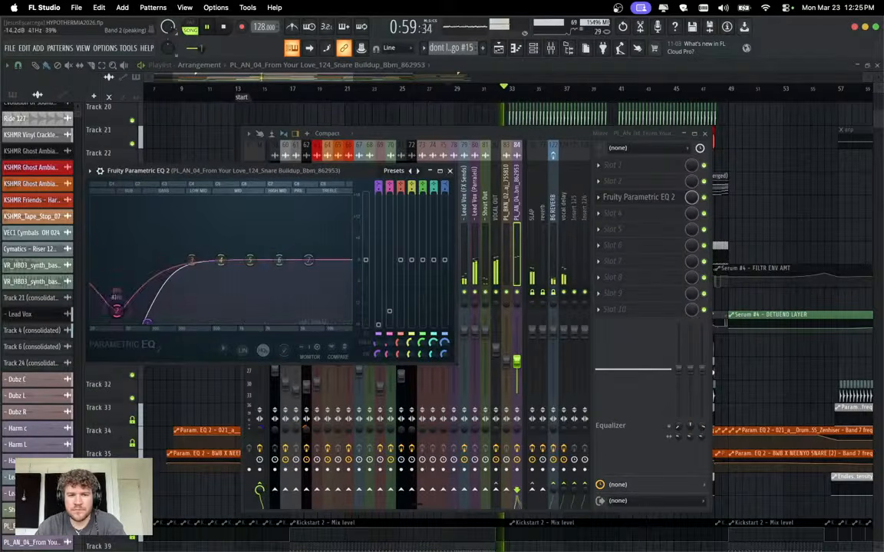
Load the vix preset in the snare buildup's EQ, audition it, close the EQ and mixer, and stop playback.
key(space)
click(393, 171)
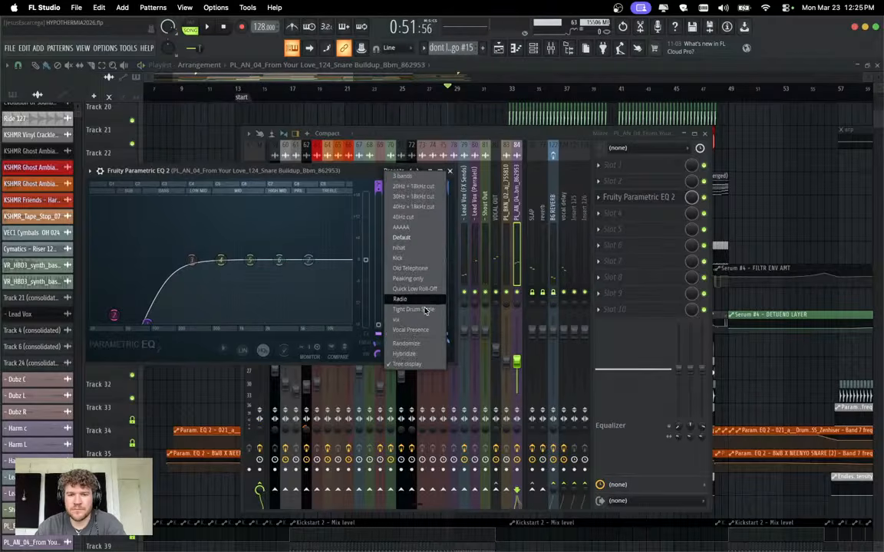
click(423, 315)
key(space)
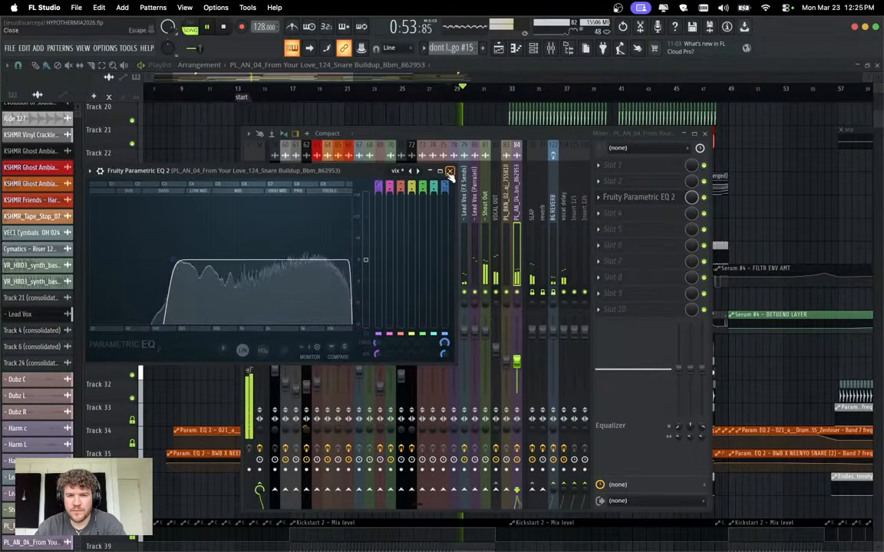
click(450, 171)
click(493, 111)
key(space)
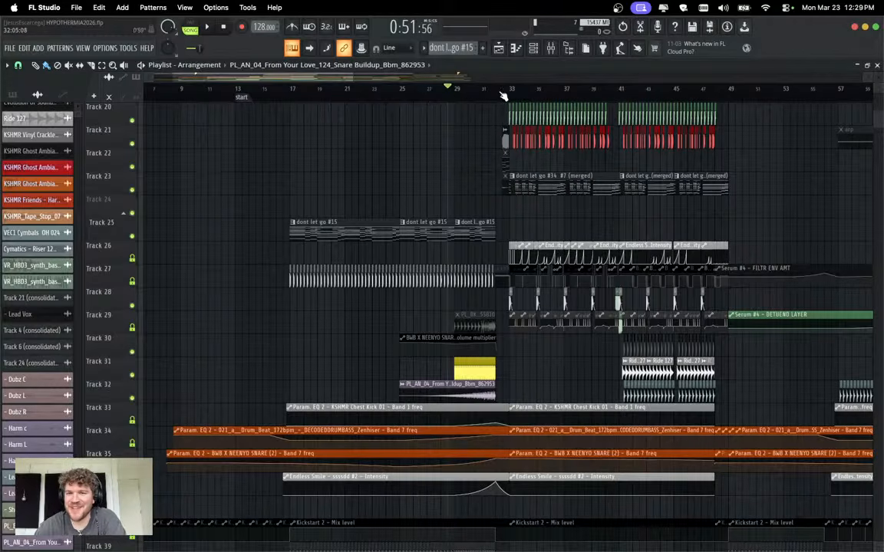
Set the playback position to bar 33, look through the earlier mixer tracks, and close the mixer.
click(506, 90)
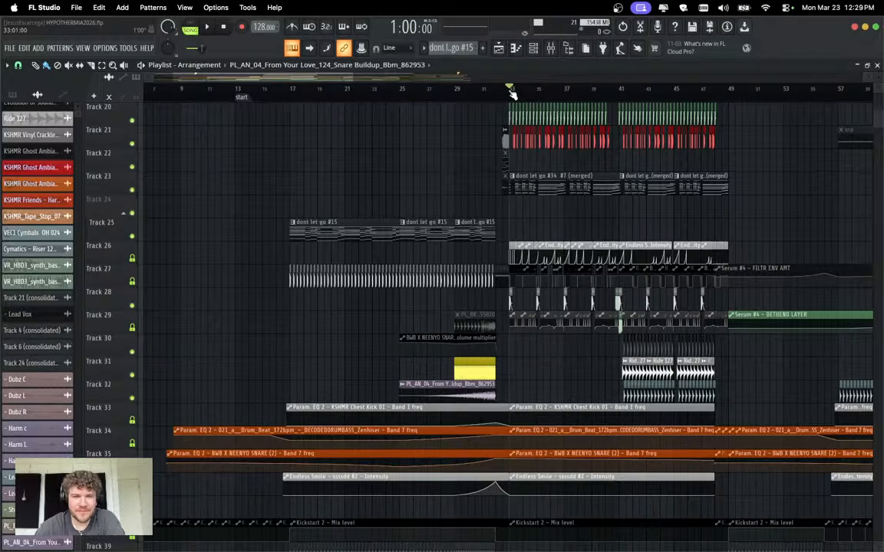
click(498, 48)
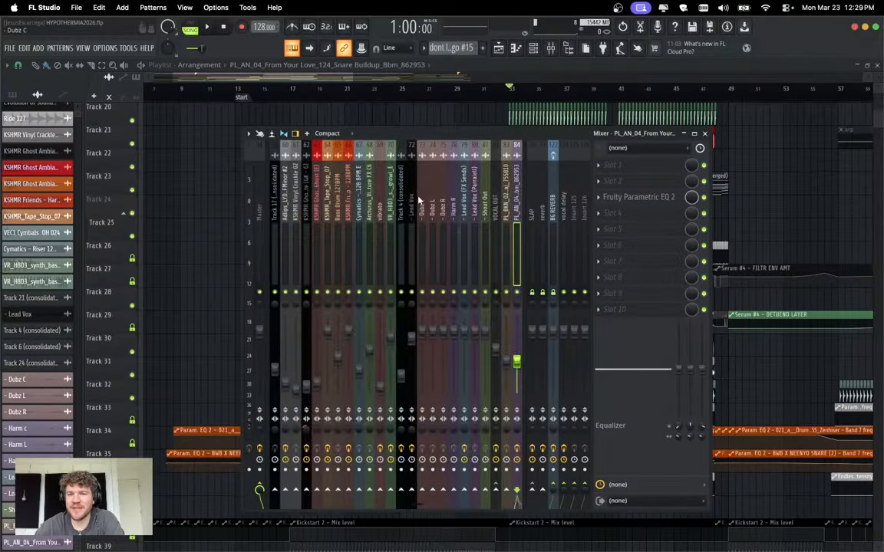
scroll(418, 200, up, 8)
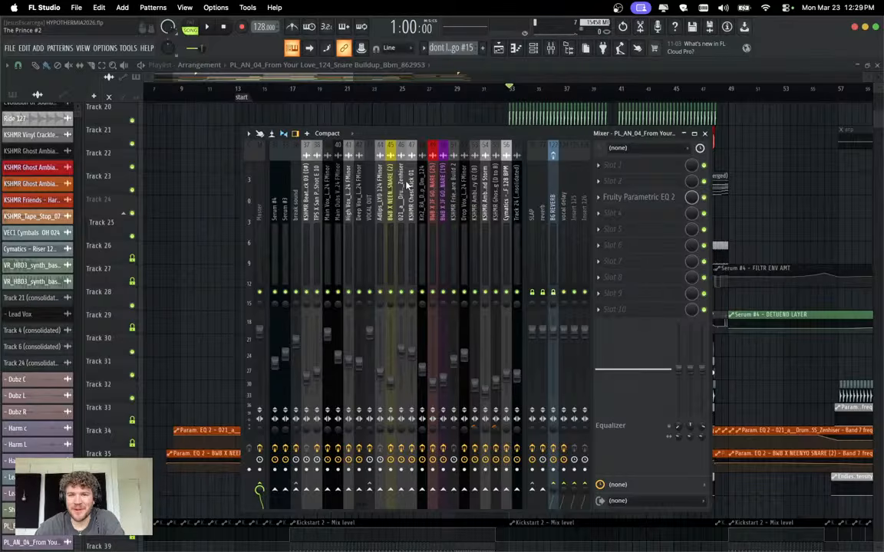
click(705, 134)
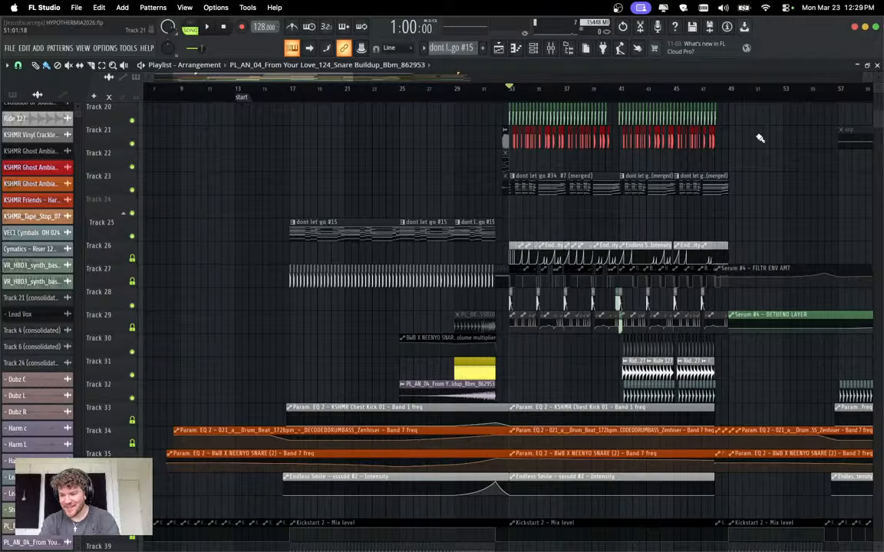
Audition the snare buildup clips from bar 25, stop playback, and save the project.
scroll(755, 134, down, 5)
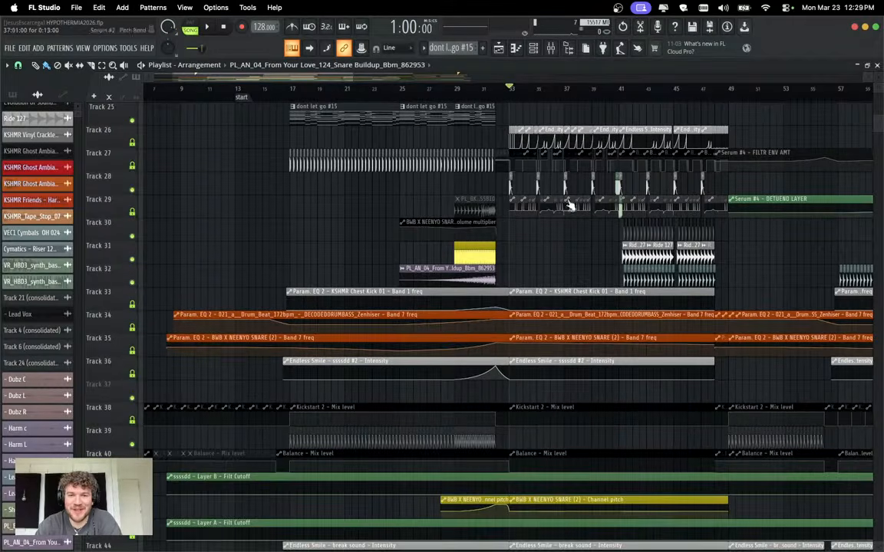
click(400, 89)
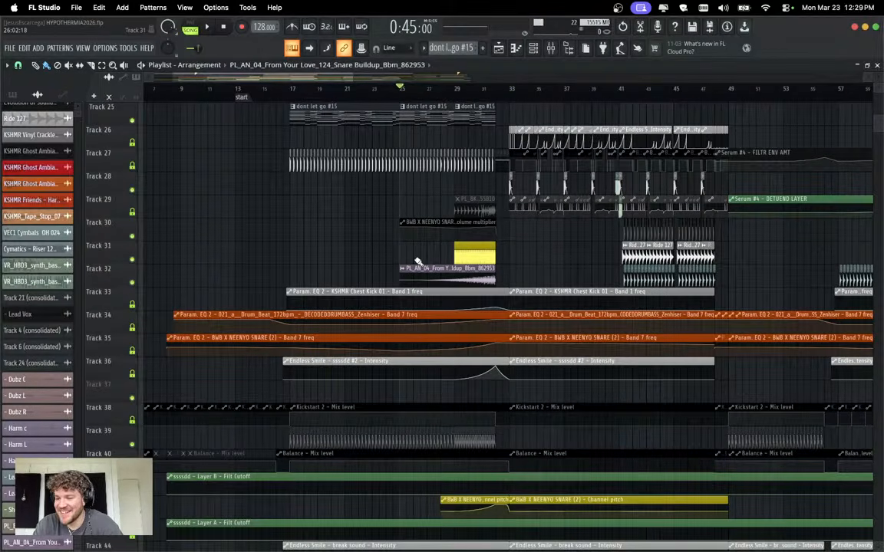
key(space)
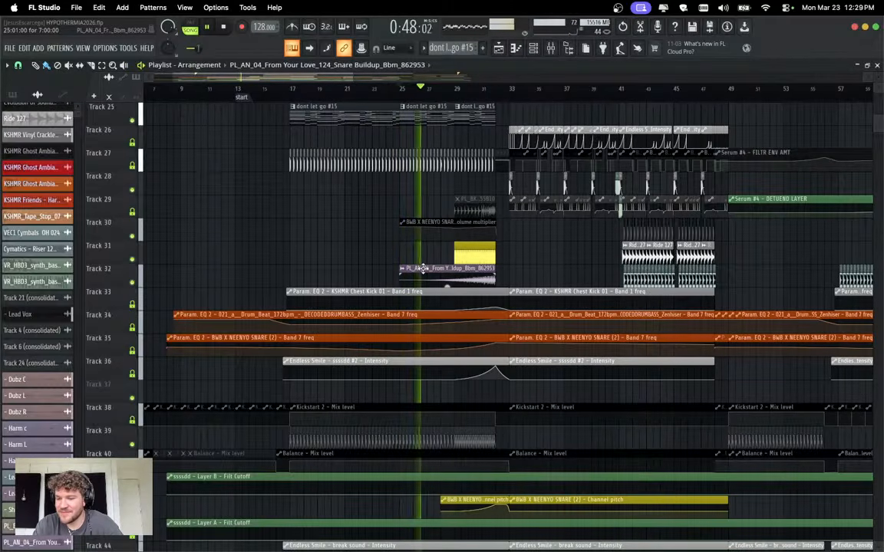
key(space)
key(super+s)
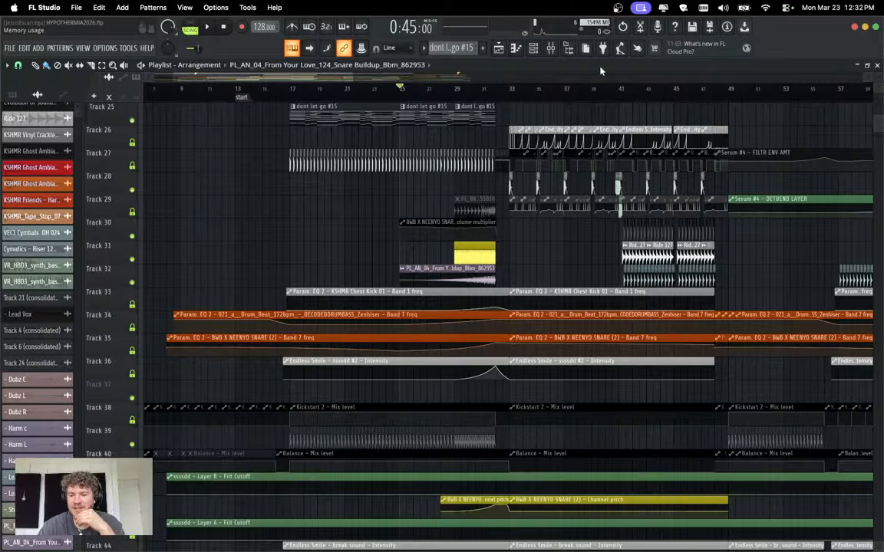
Switch to OBS and bring its main window with the streaming controls to the front.
mouse_move(465, 540)
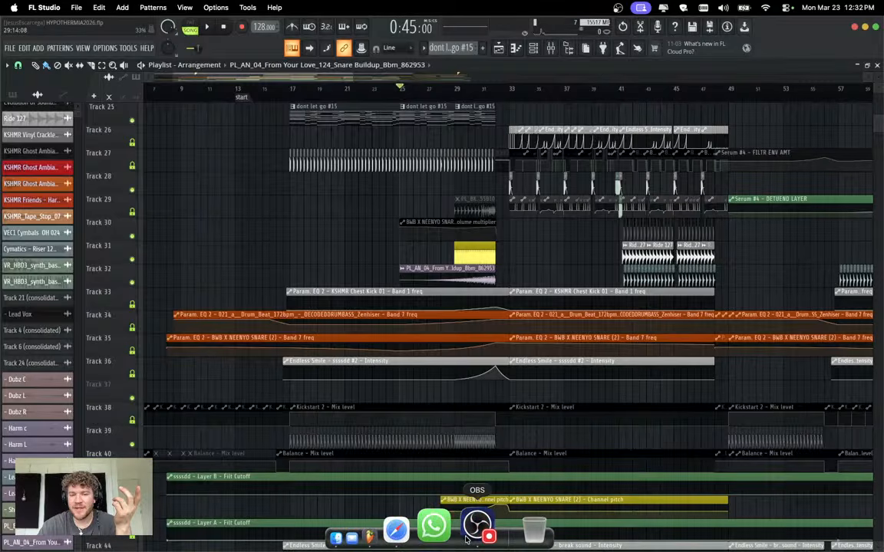
click(476, 525)
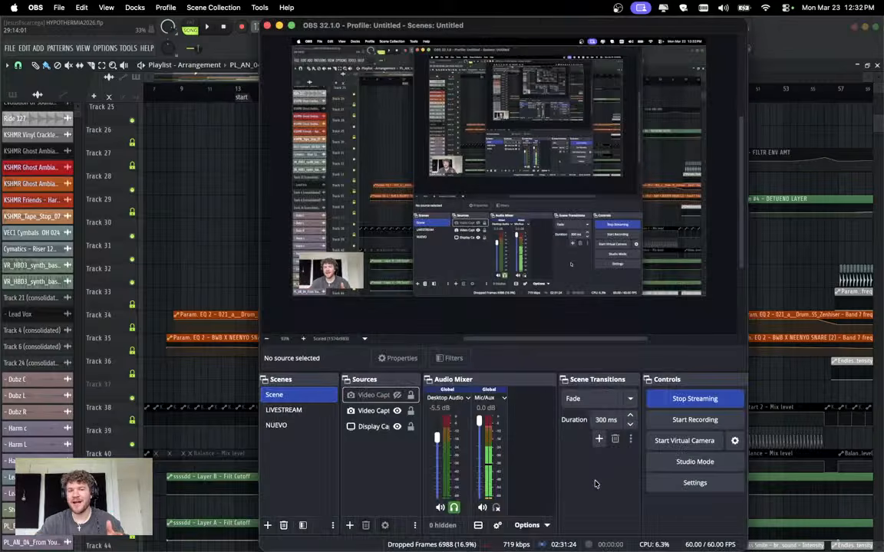